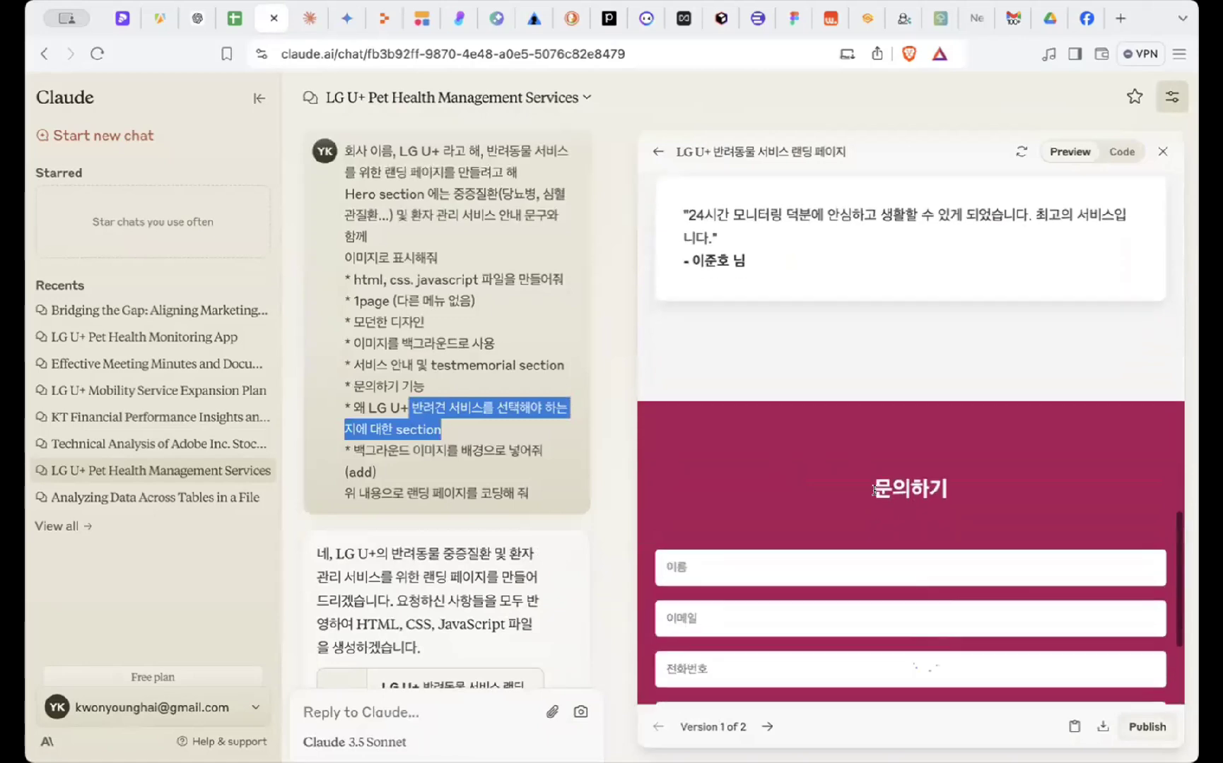
- Compare landing-page versions 1 and 2, and cancel publishing, leaving version 2 previewed
left_click(848, 351)
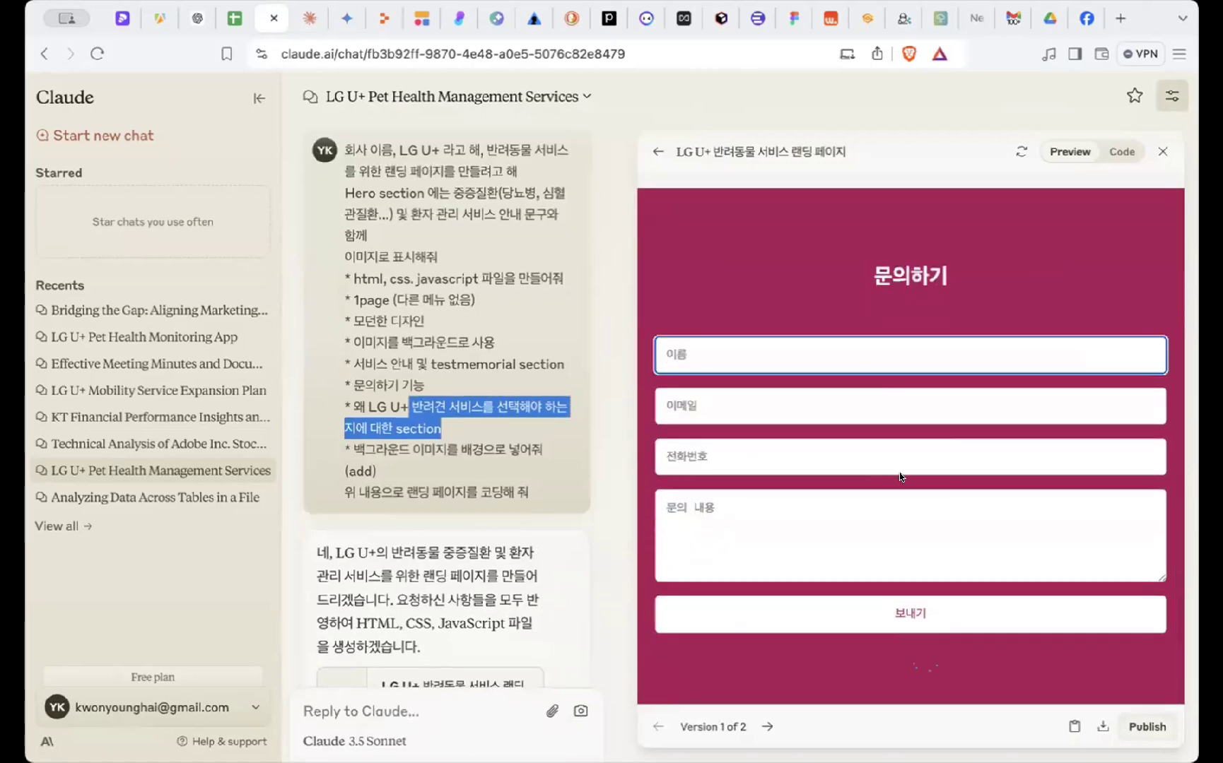
left_click(767, 728)
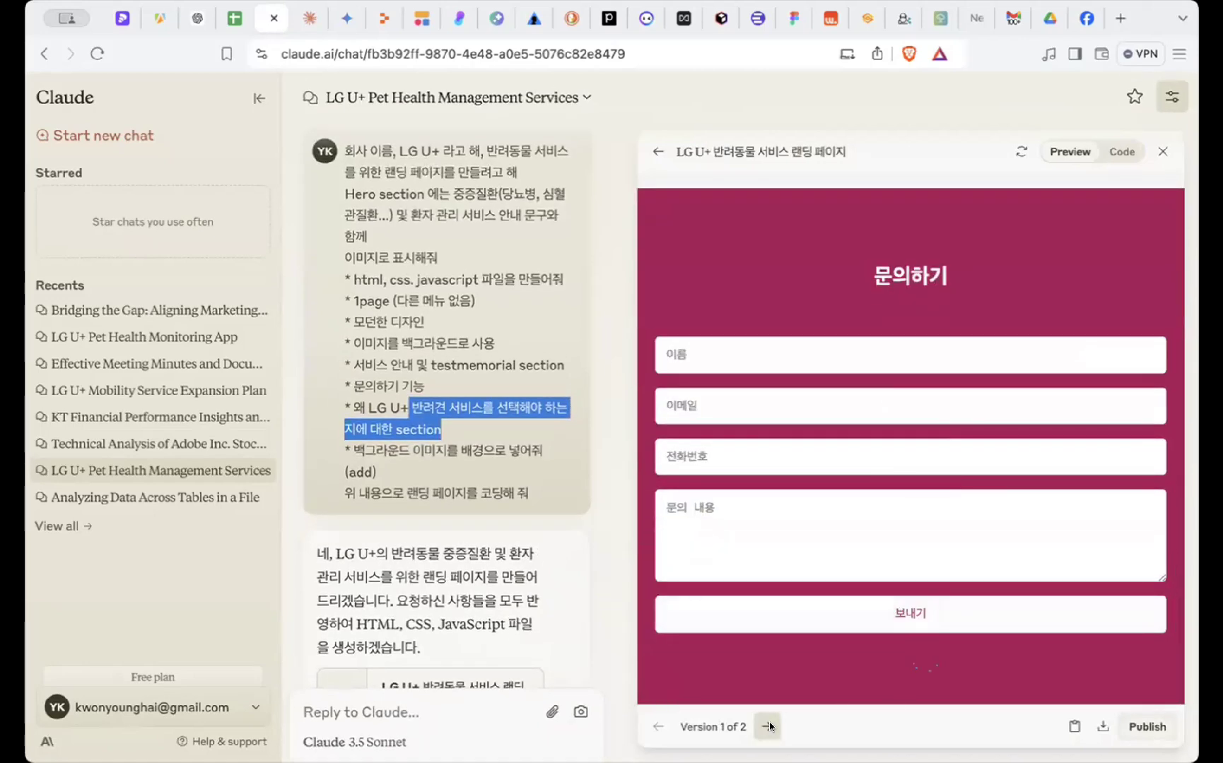
scroll(863, 565, "down", 10)
scroll(864, 566, "down", 5)
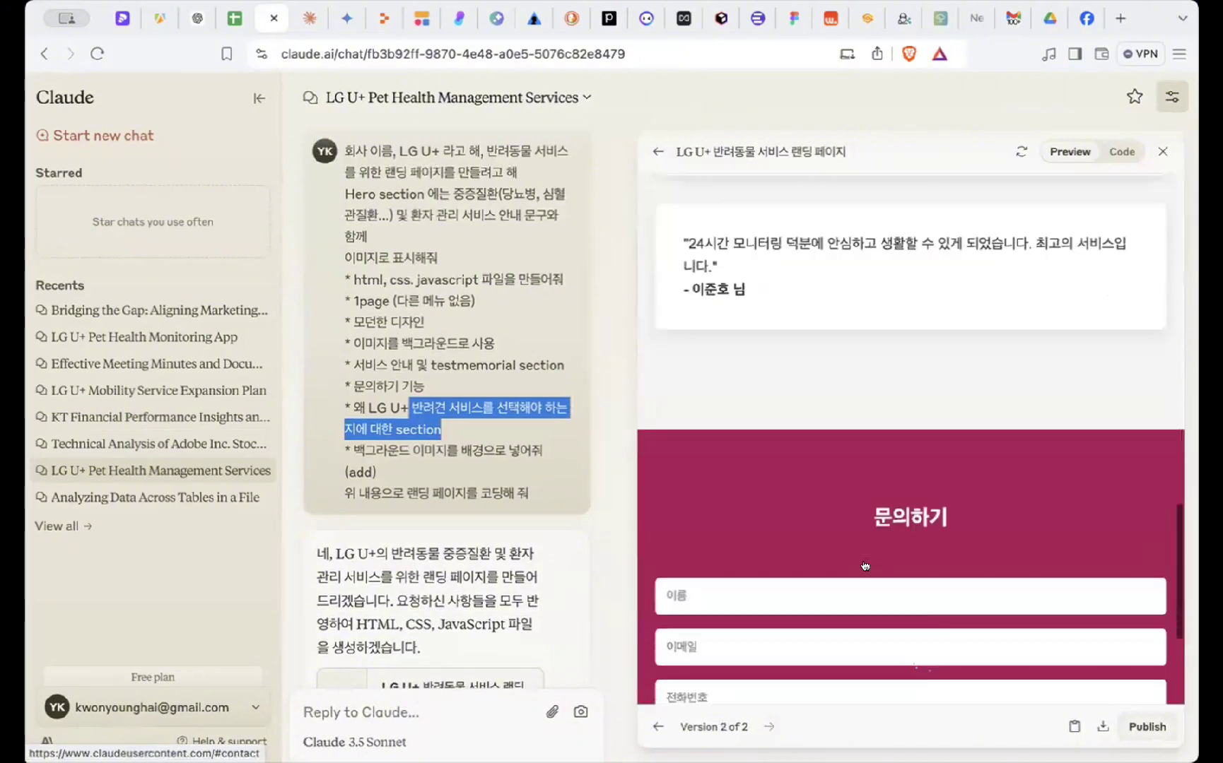
left_click(658, 727)
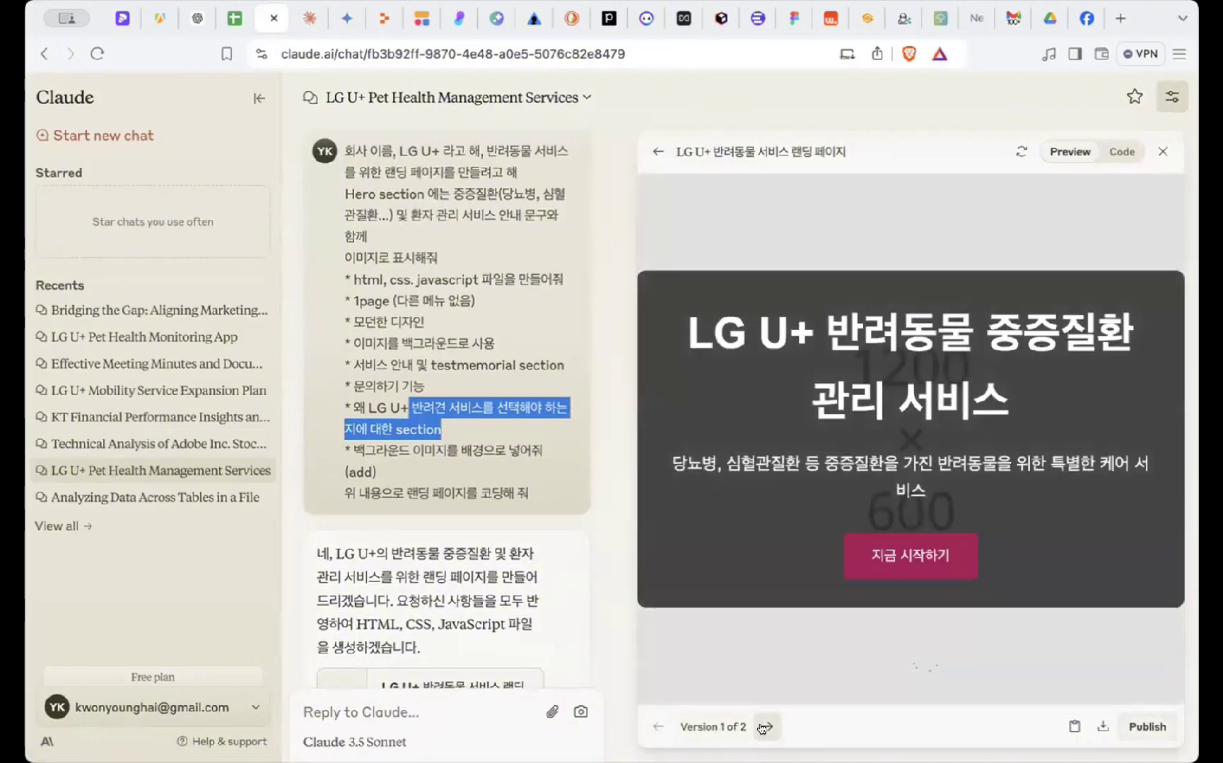
left_click(768, 726)
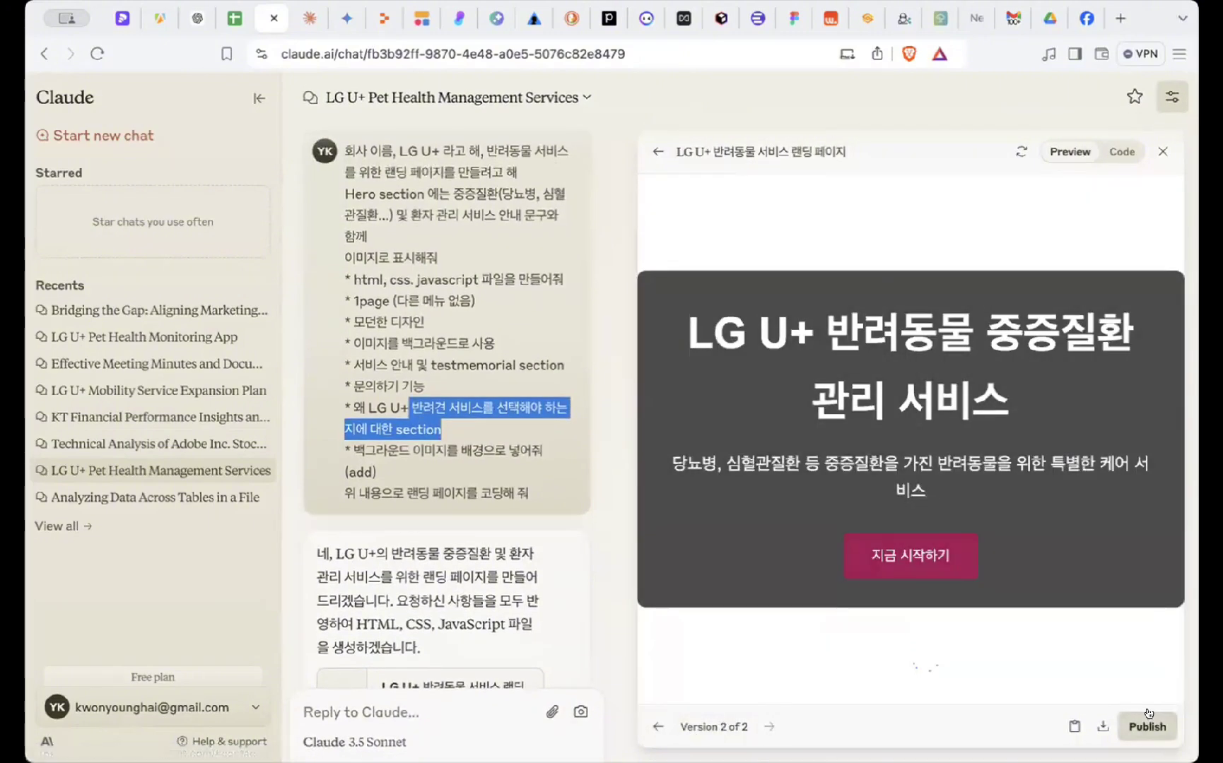
left_click(1146, 728)
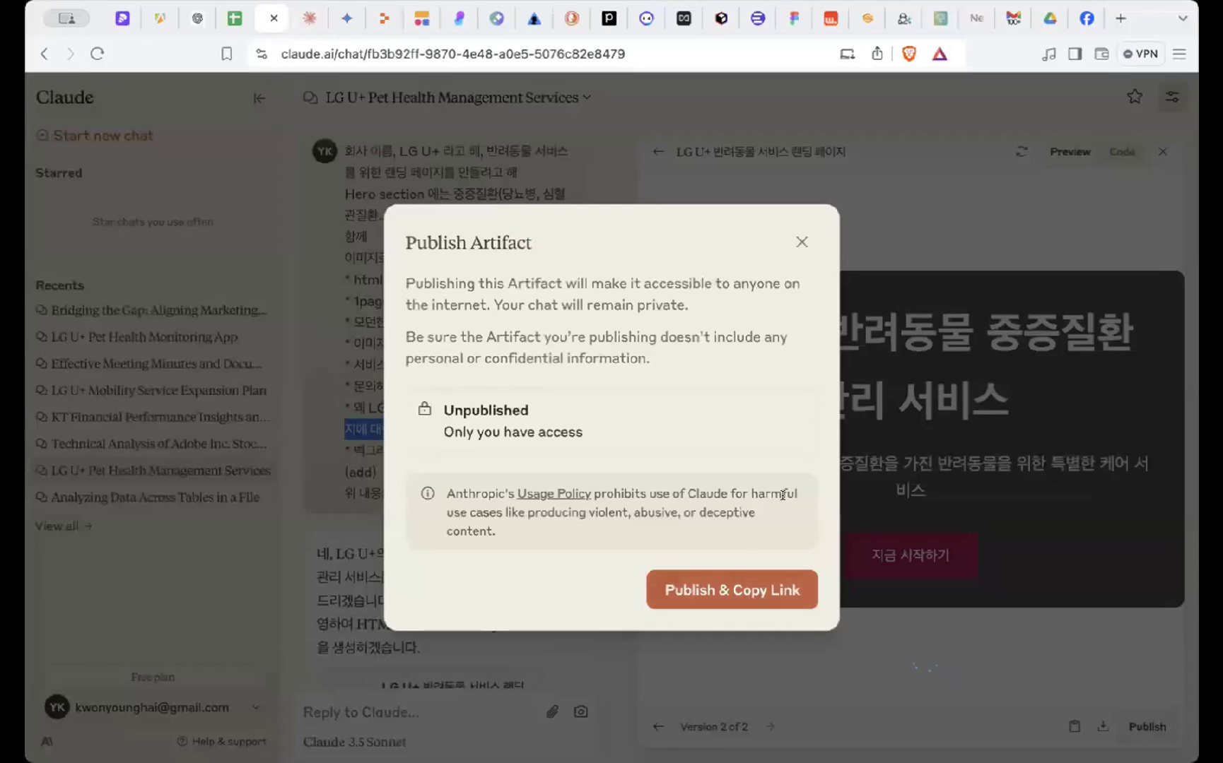
left_click(797, 243)
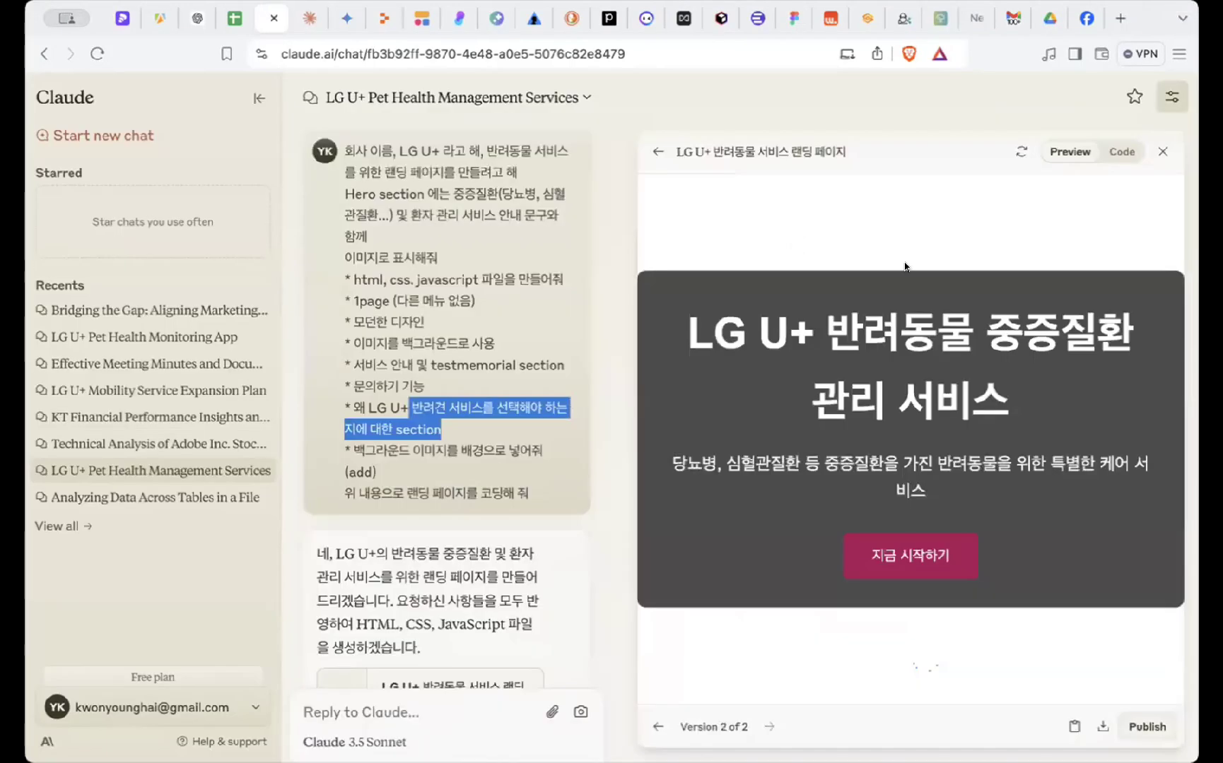
- Show version 2's HTML source in the Code view and drag-select all of it
left_click(1120, 152)
scroll(988, 297, "up", 15)
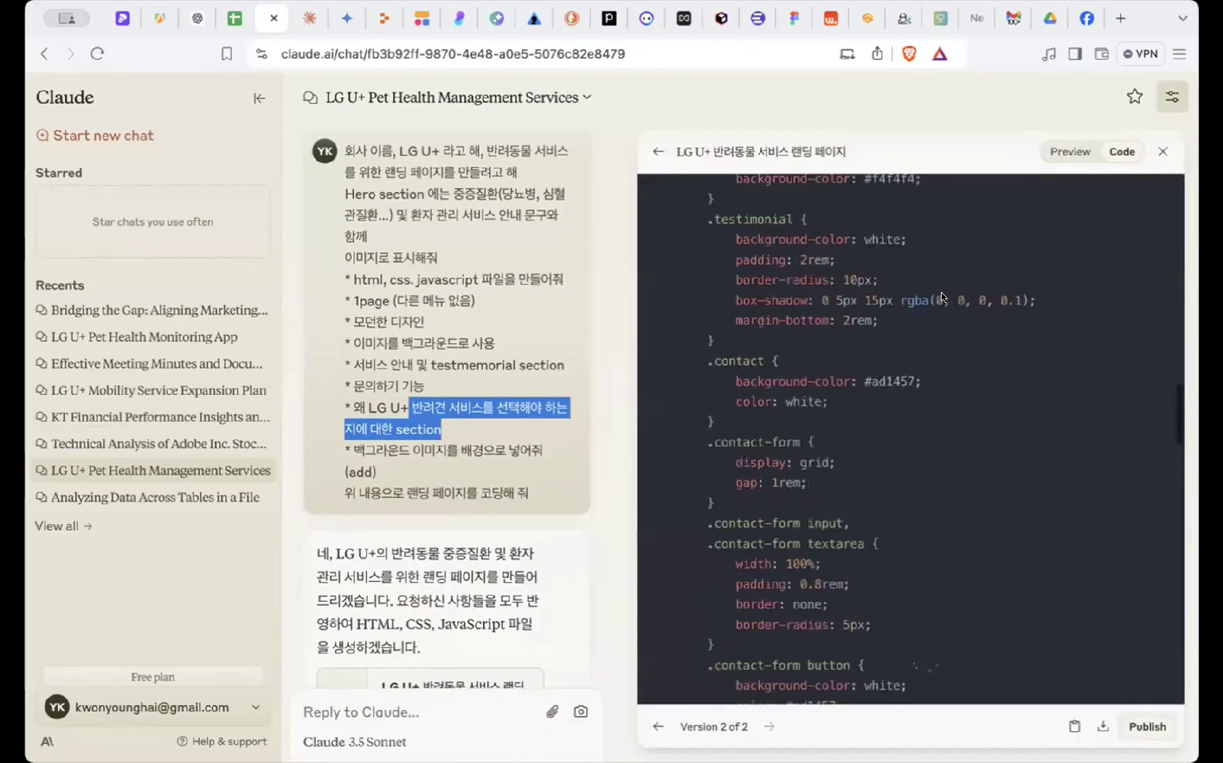
left_click(942, 308)
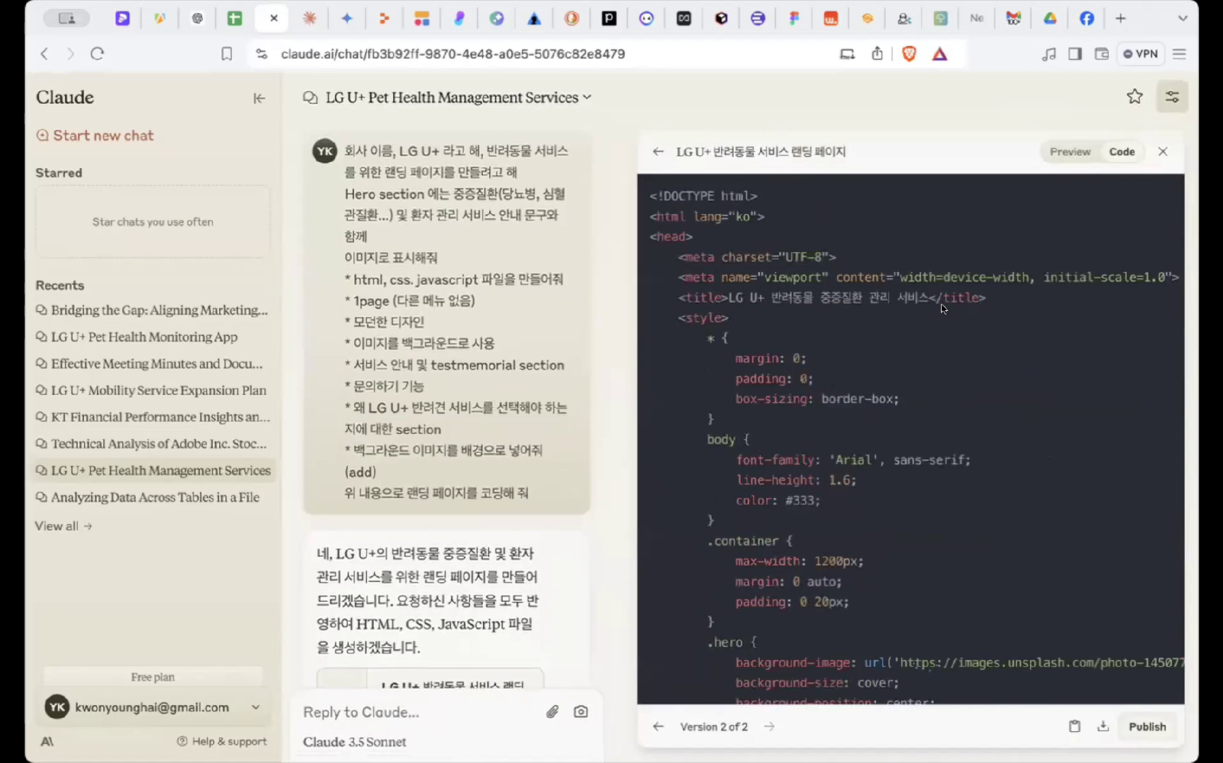
key("ctrl+a")
left_click(933, 309)
left_click_drag(640, 181, 811, 704)
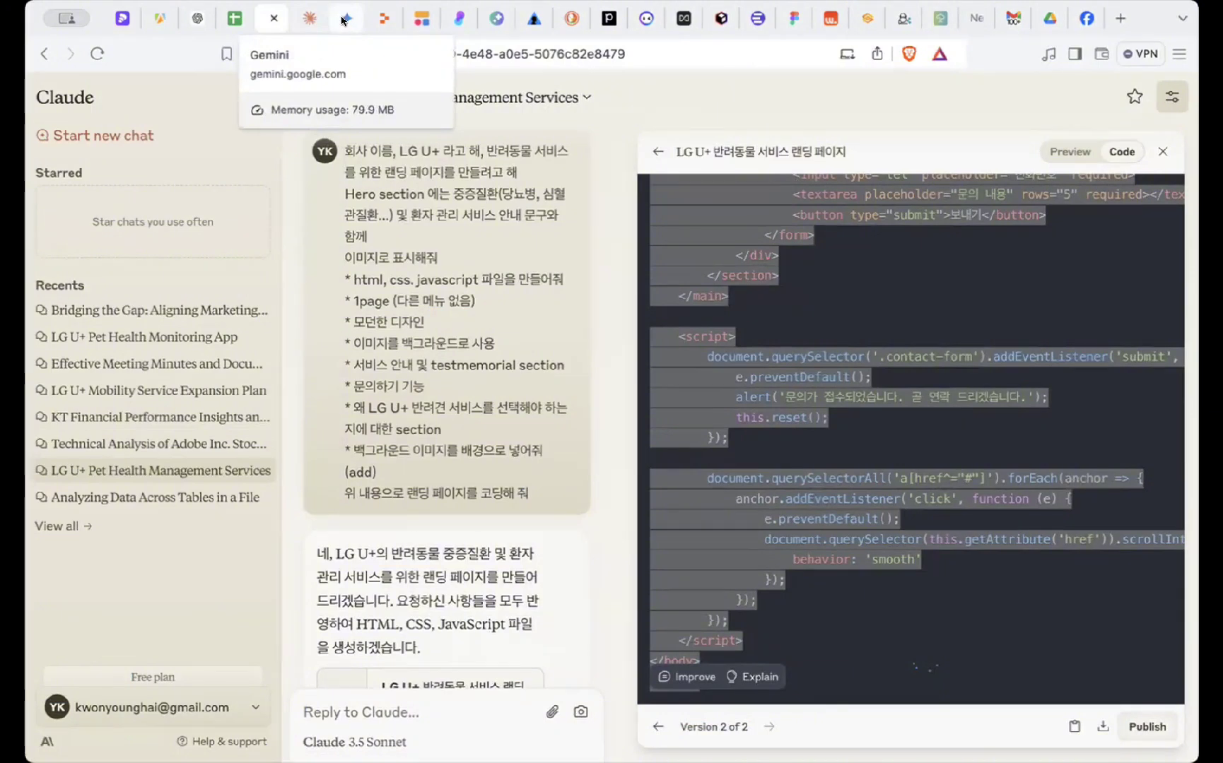
- In Replit, open the existing LG U+ pet care repl from Recent Repls on the home dashboard
left_click(372, 15)
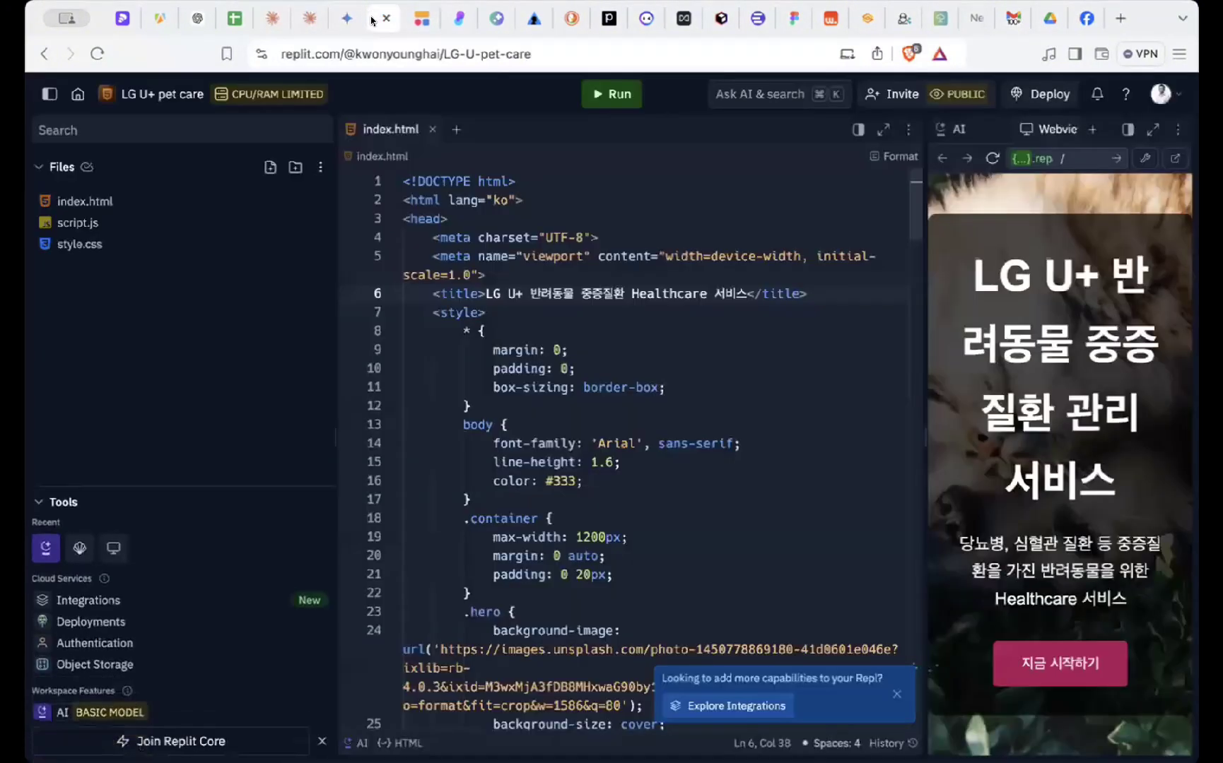
left_click(78, 94)
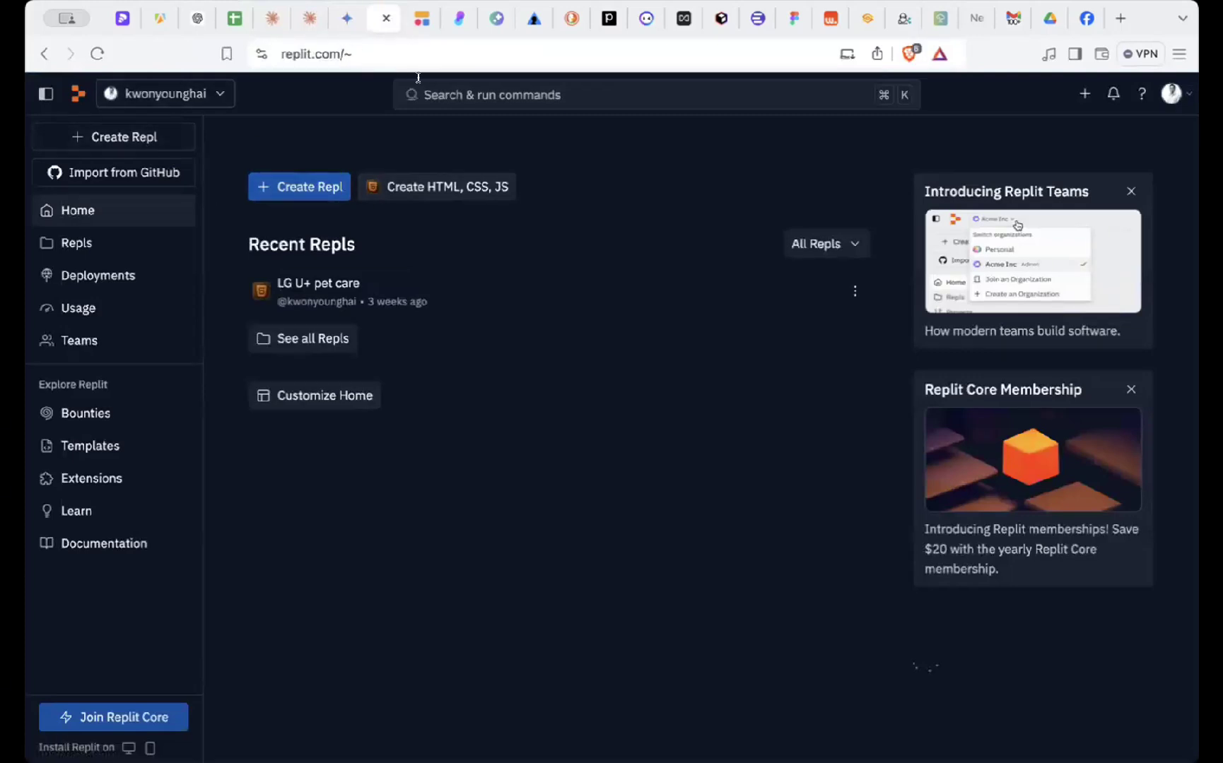
left_click(308, 188)
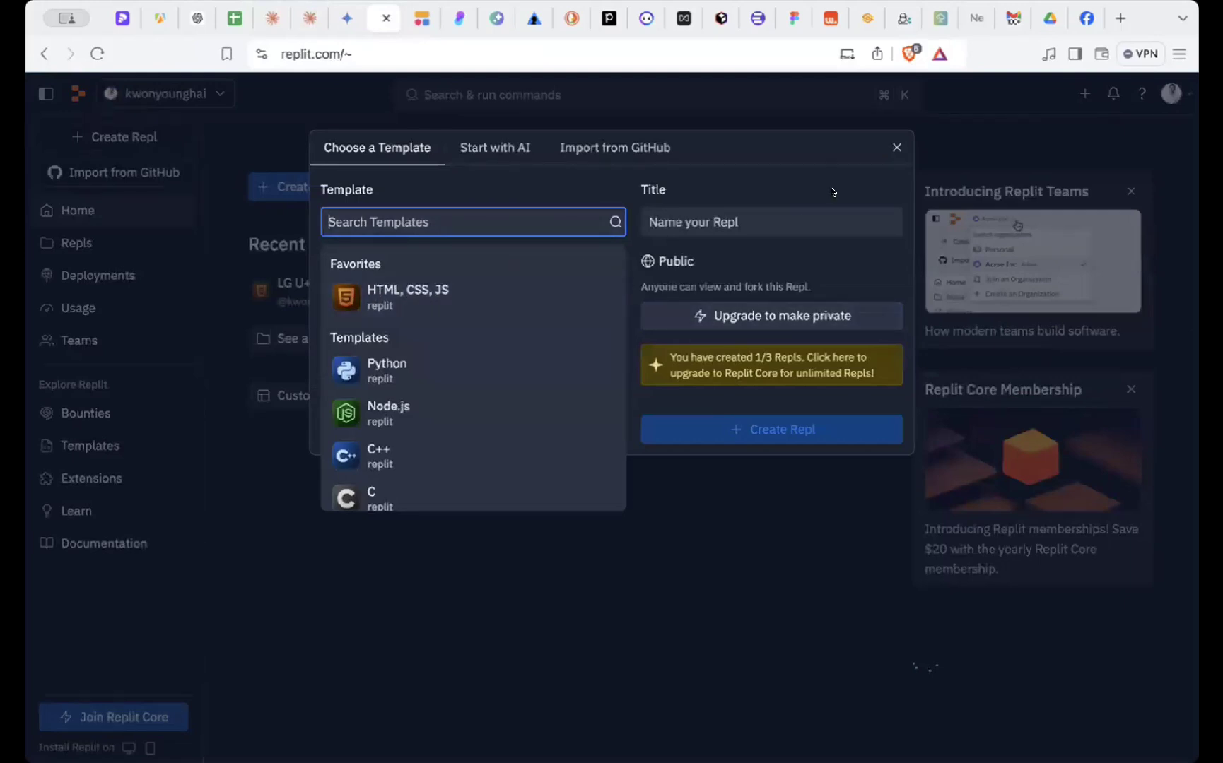
left_click(739, 222)
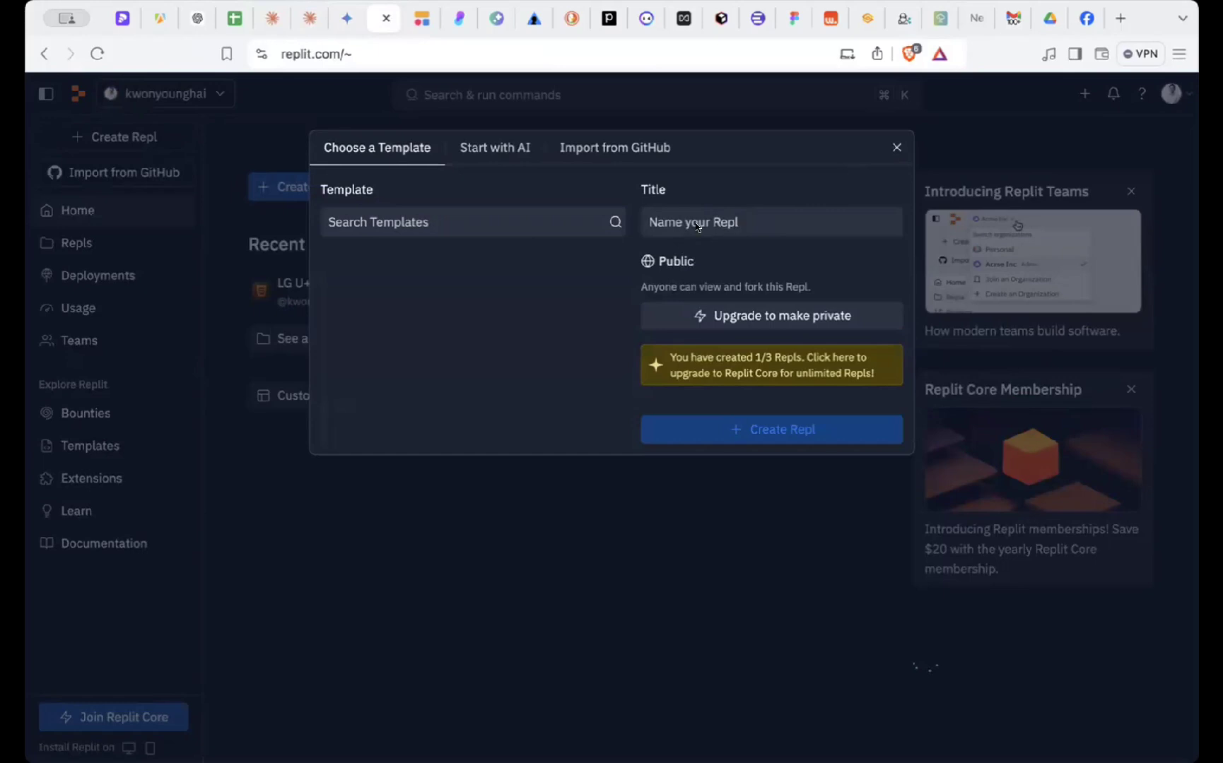
left_click(895, 147)
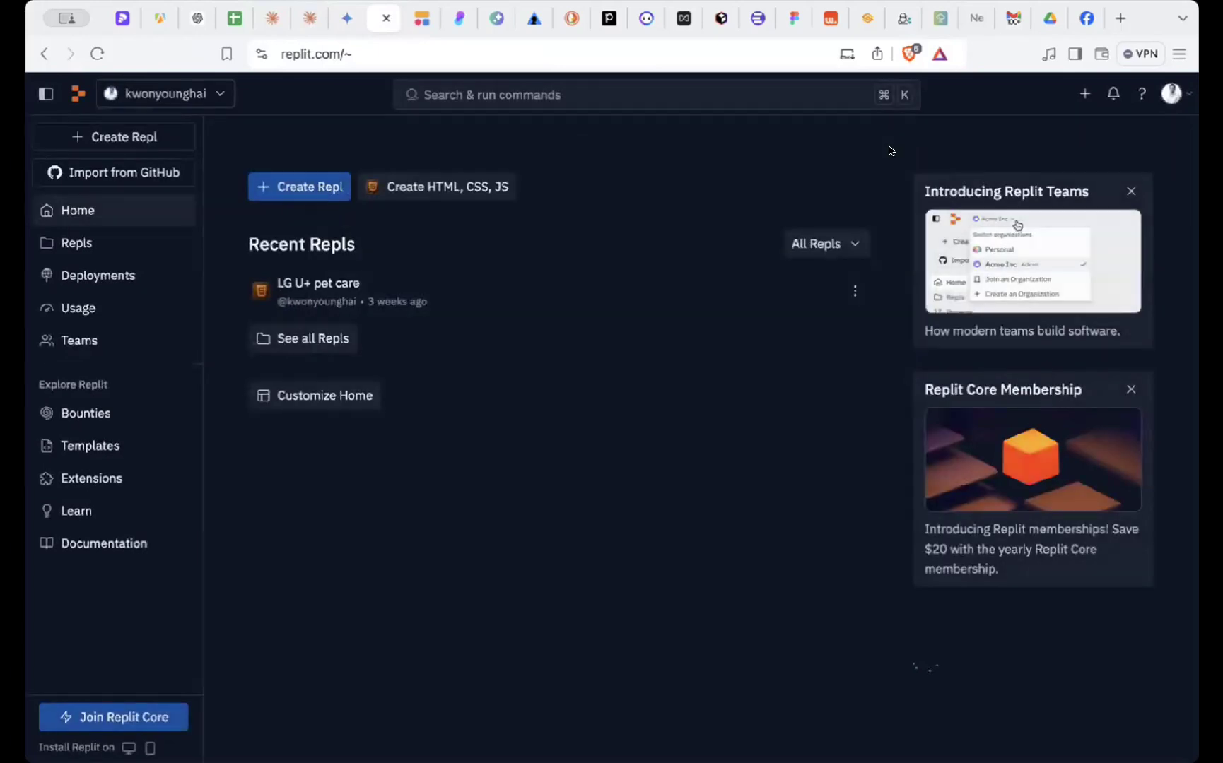
left_click(375, 289)
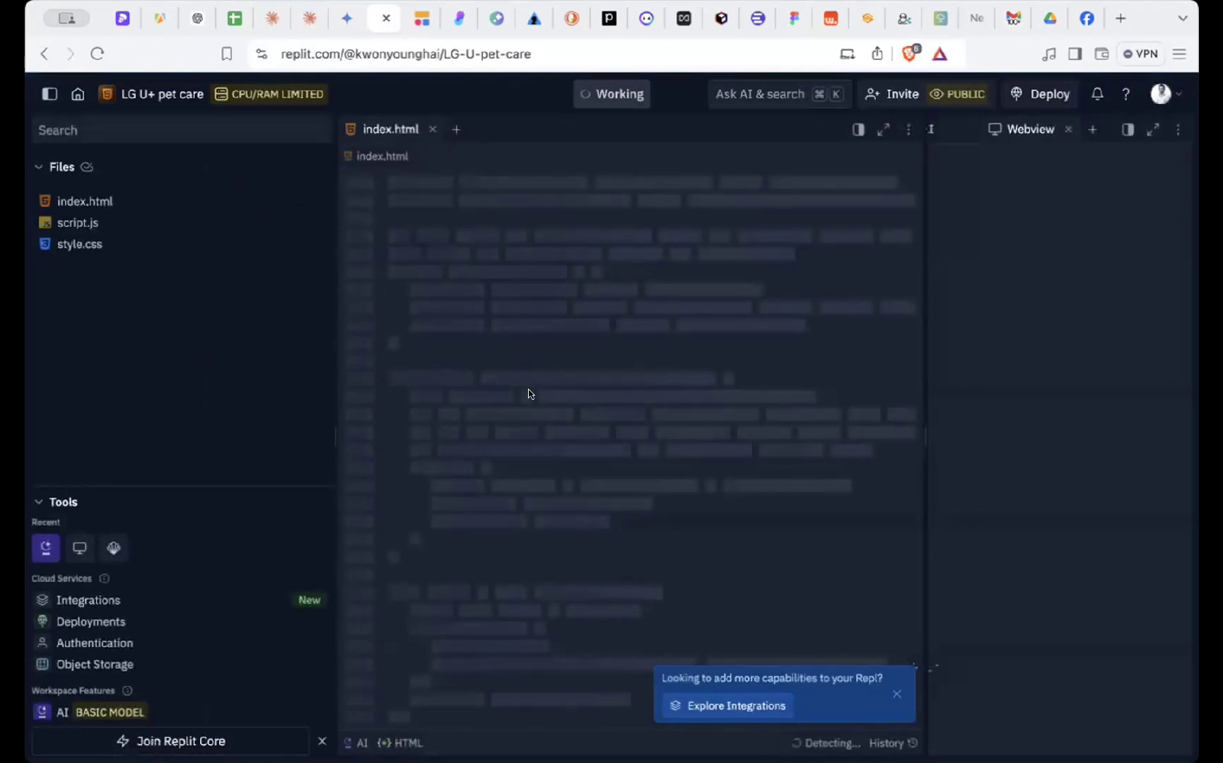
- Replace index.html's contents with Claude's pasted landing page code and run the project
left_click(570, 386)
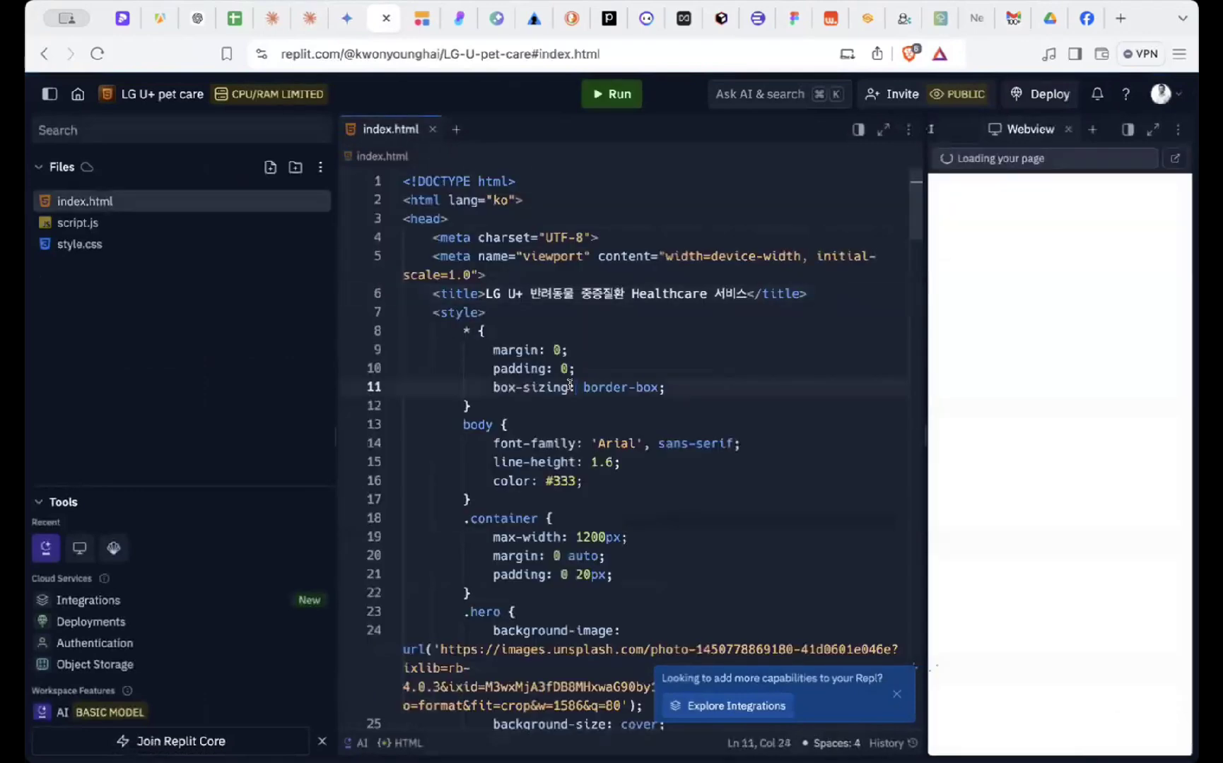
key("super+a")
key("BackSpace")
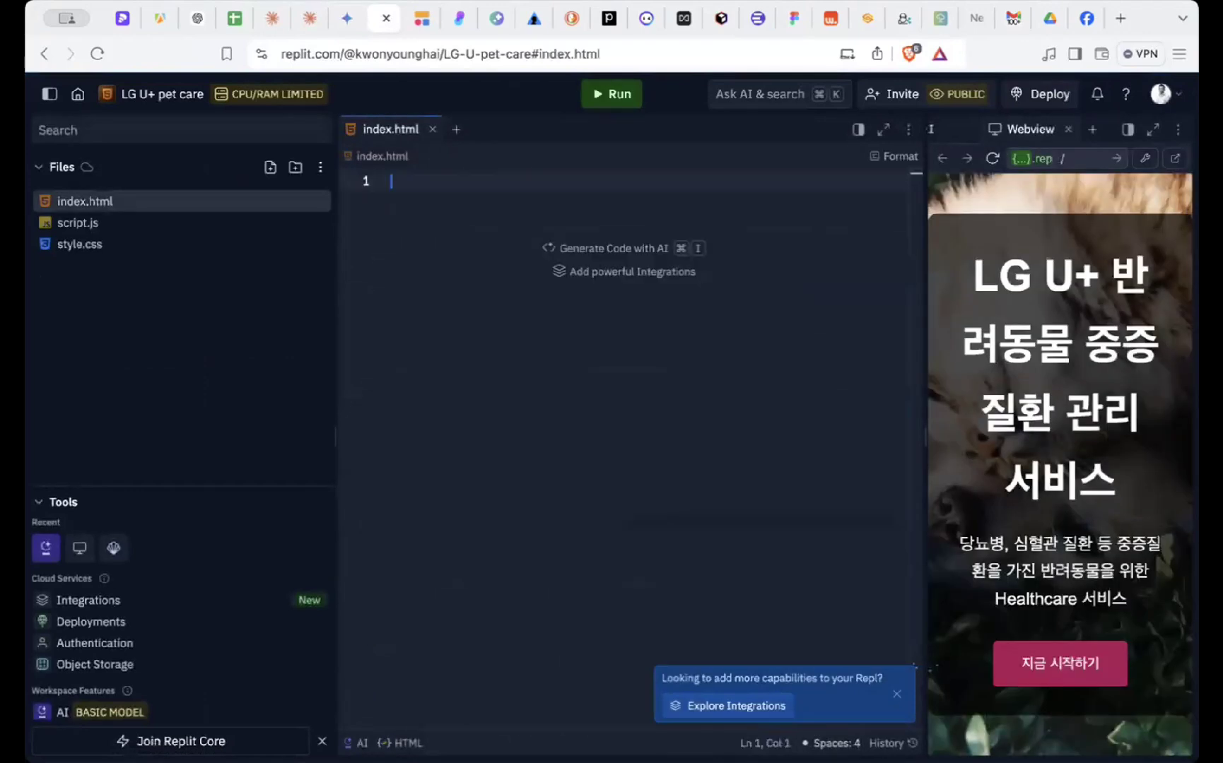
key("super+v")
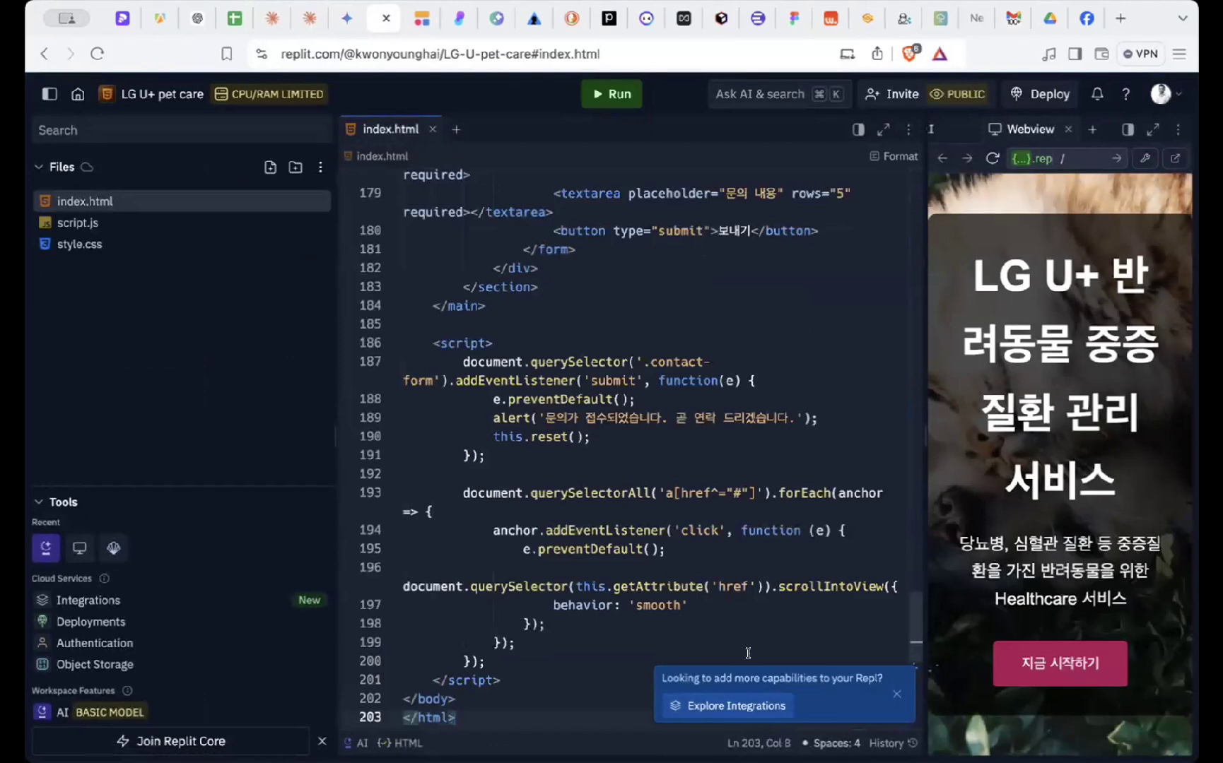
scroll(858, 270, "up", 20)
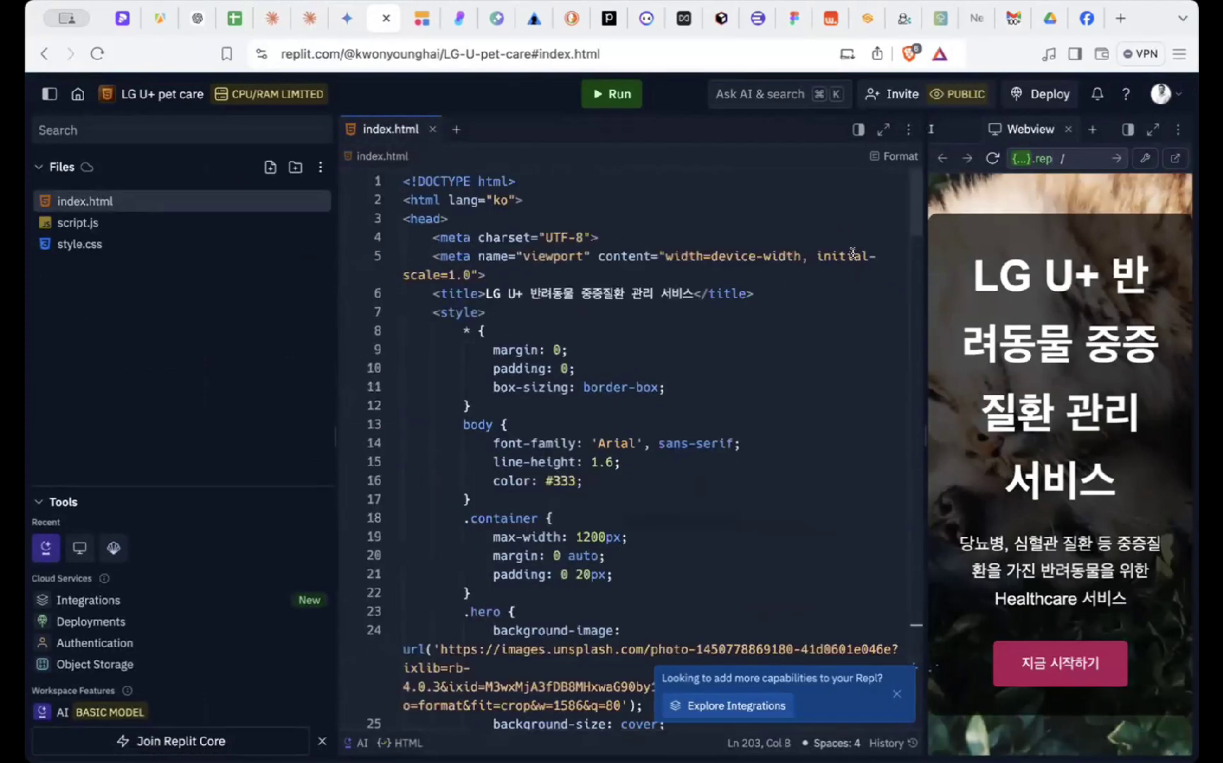
left_click(604, 99)
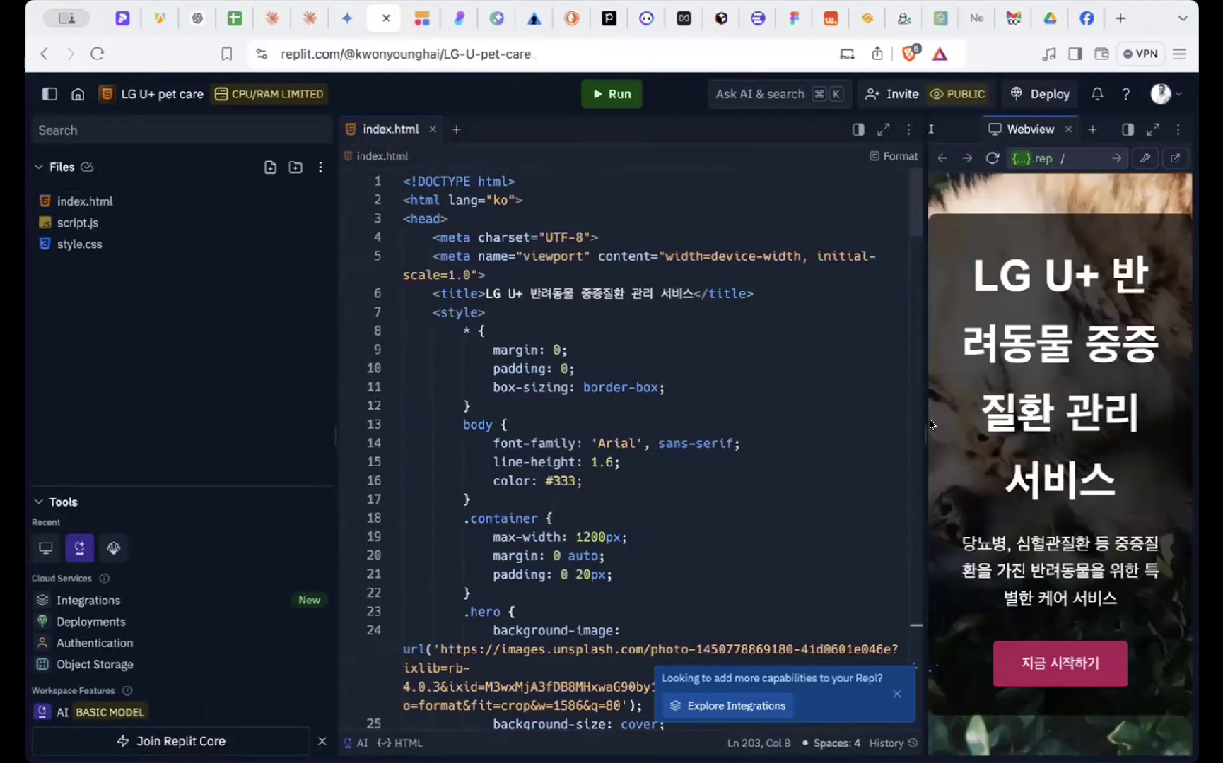
- Widen the Webview to review the rendered LG U+ pet care page, then restore the editor
left_click_drag(918, 434, 496, 434)
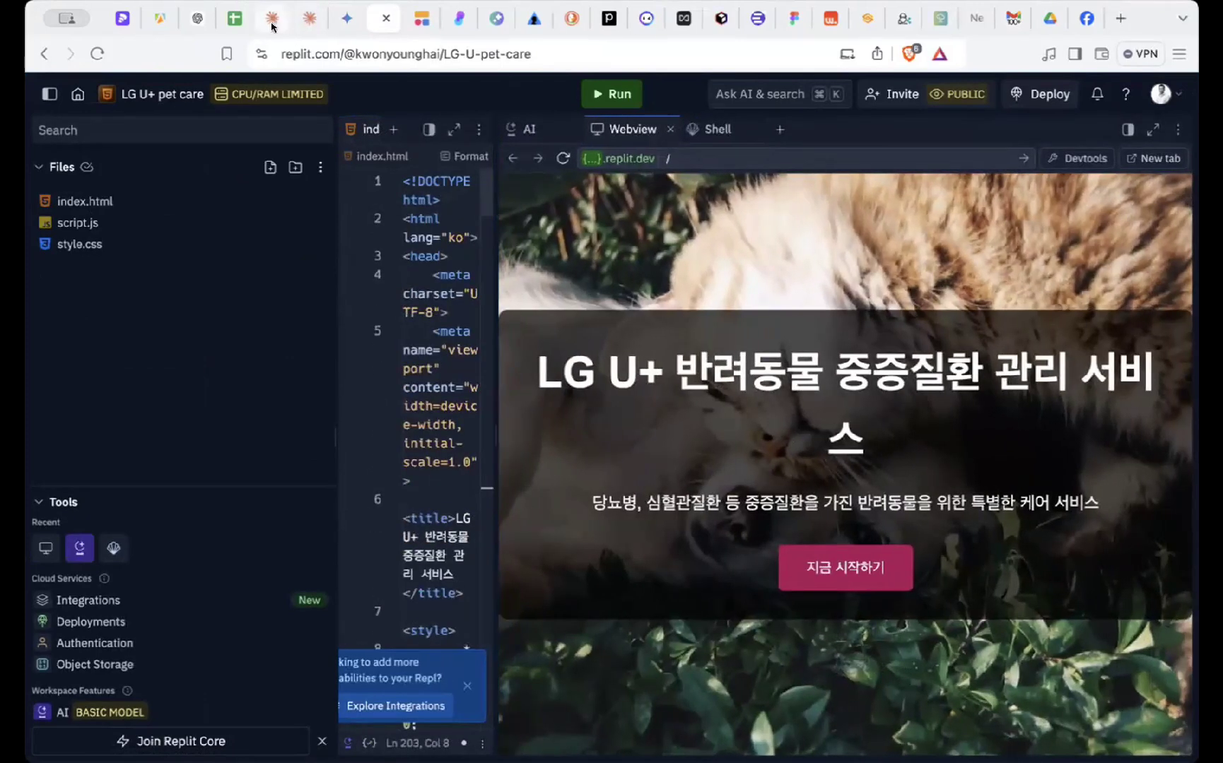
scroll(755, 449, "down", 3)
scroll(755, 450, "up", 3)
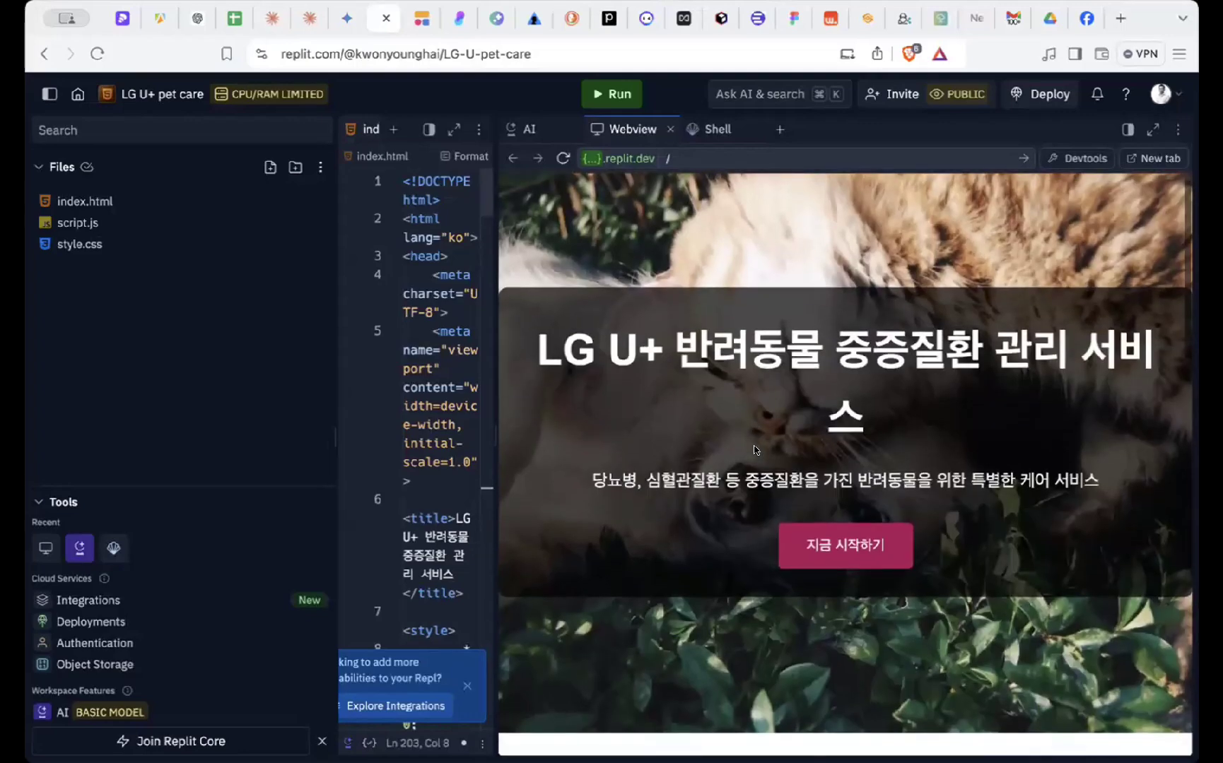
left_click_drag(495, 436, 391, 437)
scroll(742, 434, "down", 5)
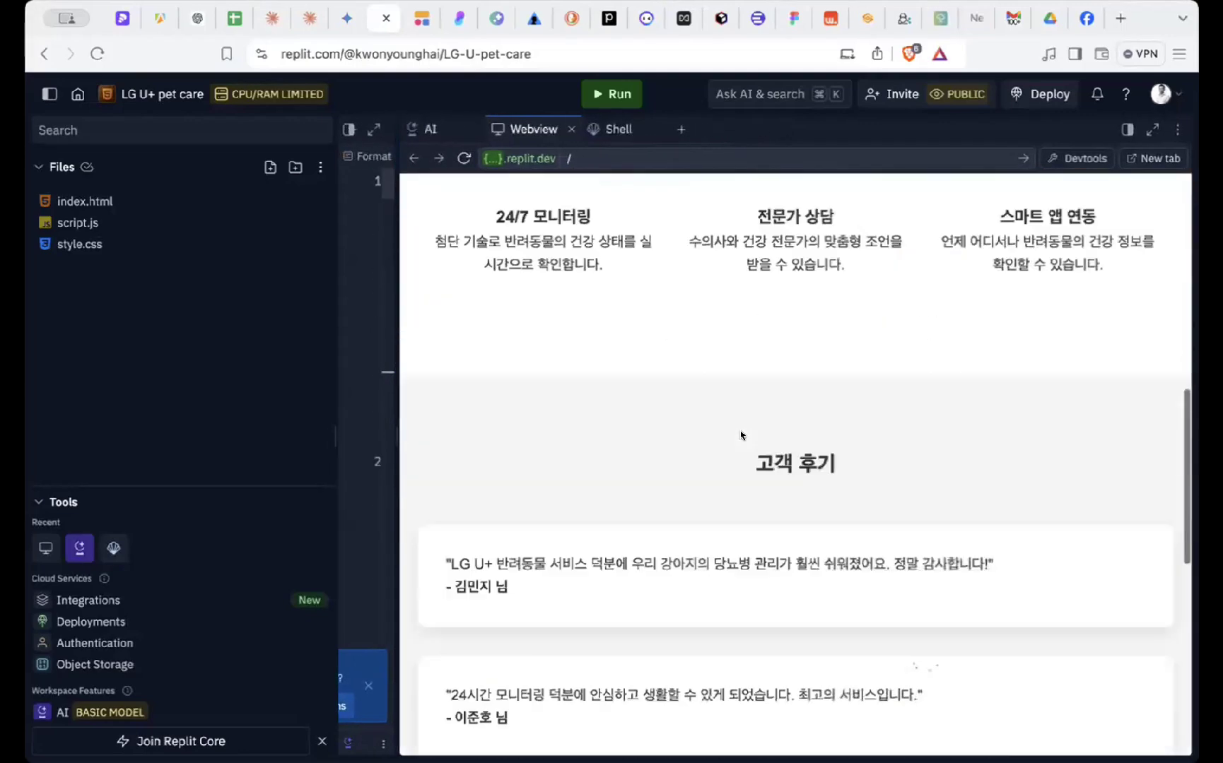
scroll(742, 434, "up", 5)
scroll(741, 433, "down", 10)
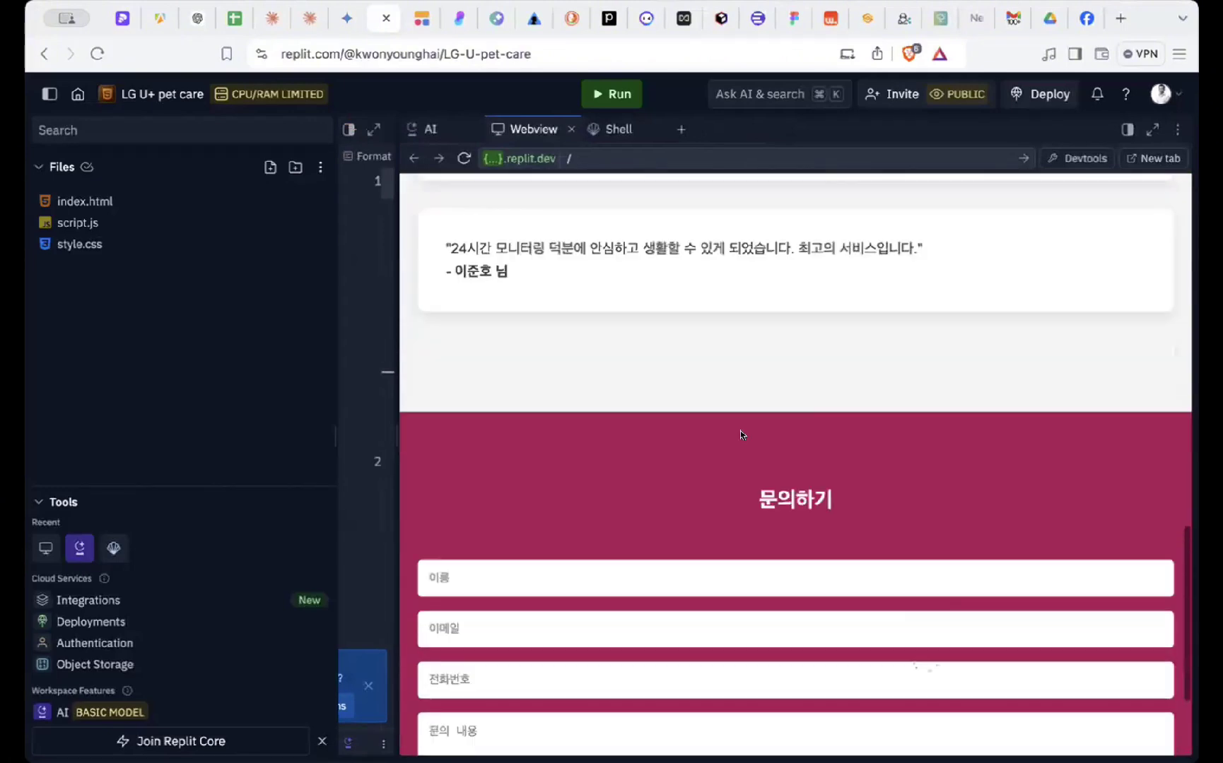
scroll(741, 434, "up", 6)
scroll(741, 435, "down", 6)
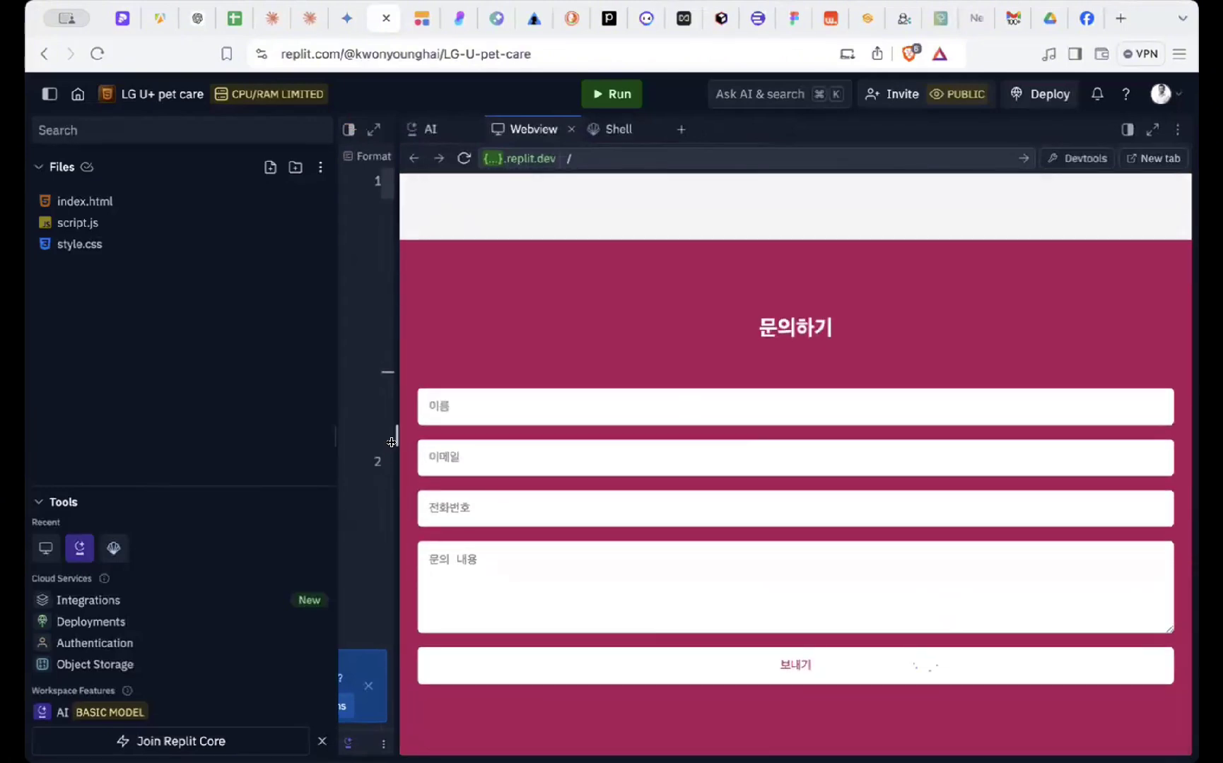
left_click_drag(387, 443, 646, 412)
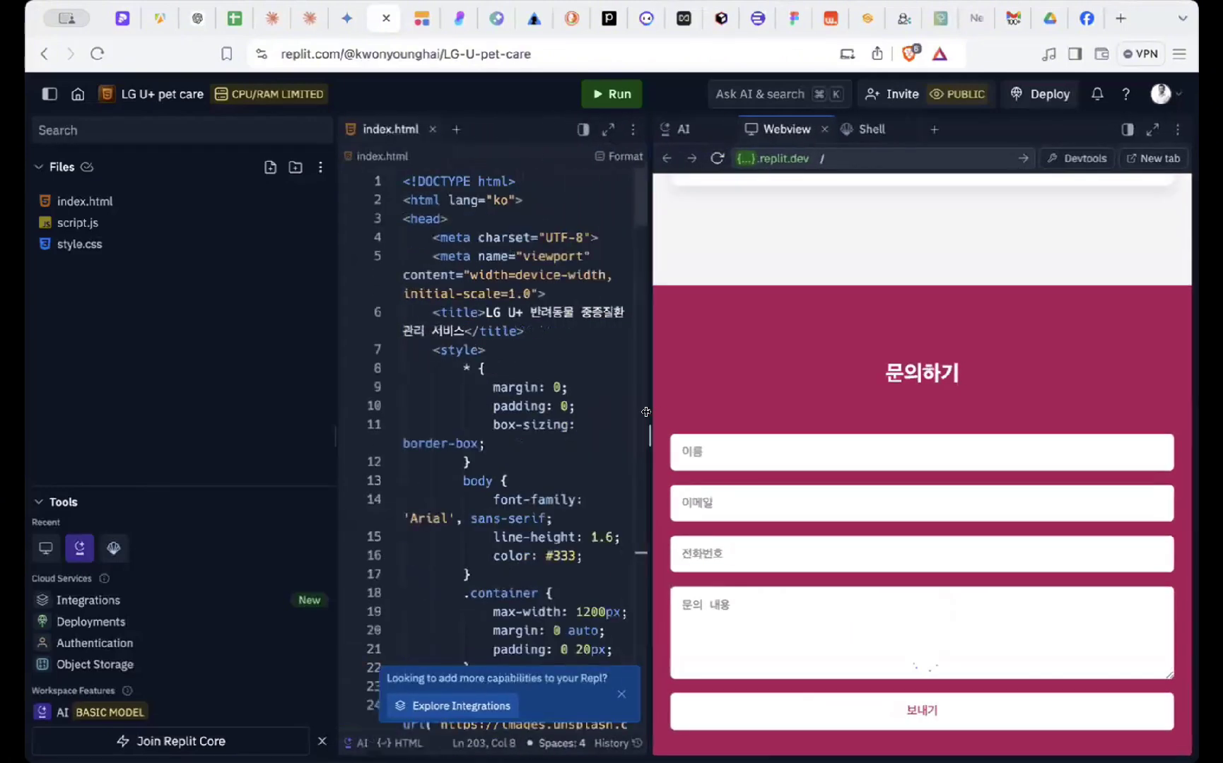
- Back in Claude, review the original '9월' landing page request and its requirements
left_click(272, 18)
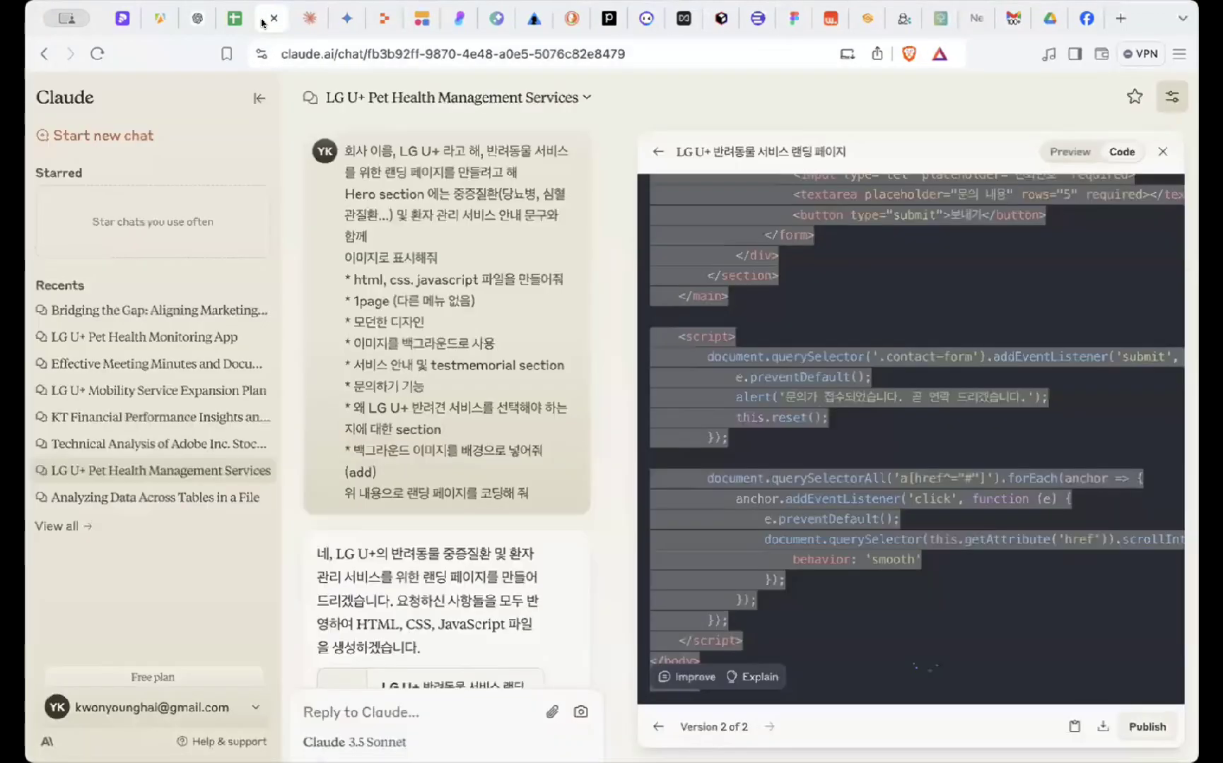
left_click(1162, 157)
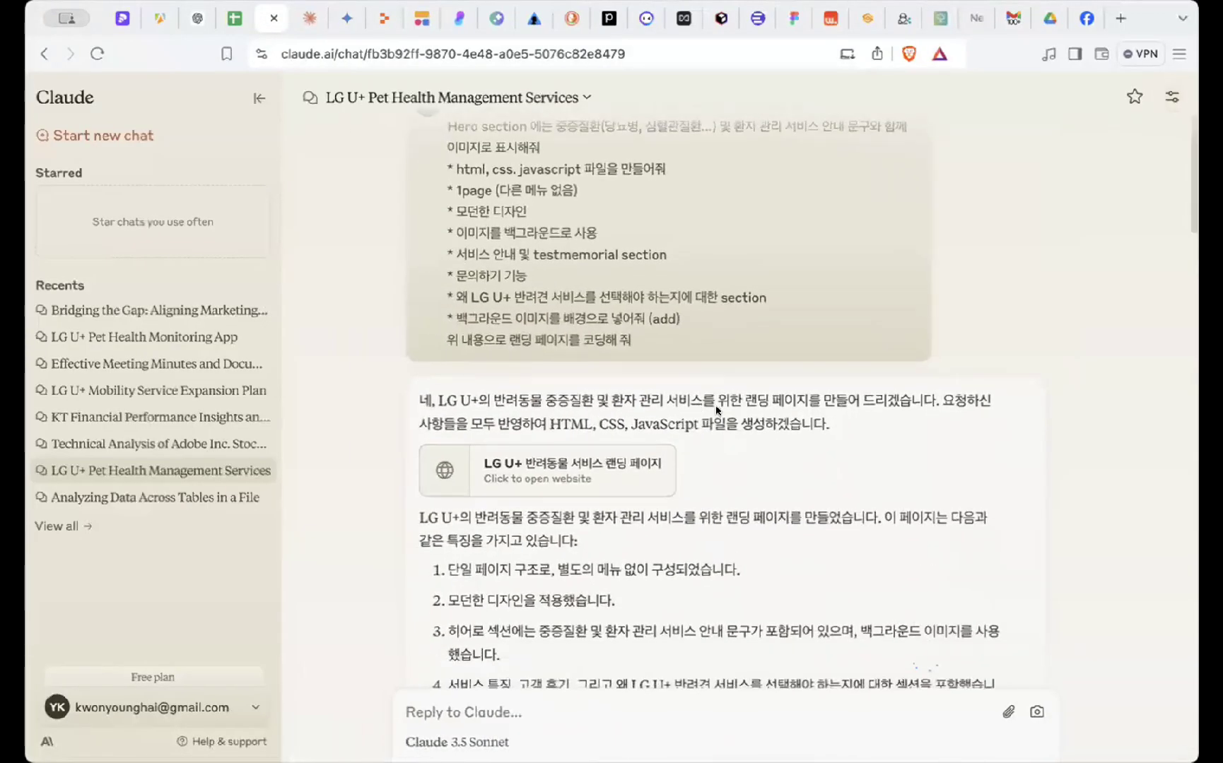
scroll(717, 410, "down", 20)
scroll(569, 278, "up", 5)
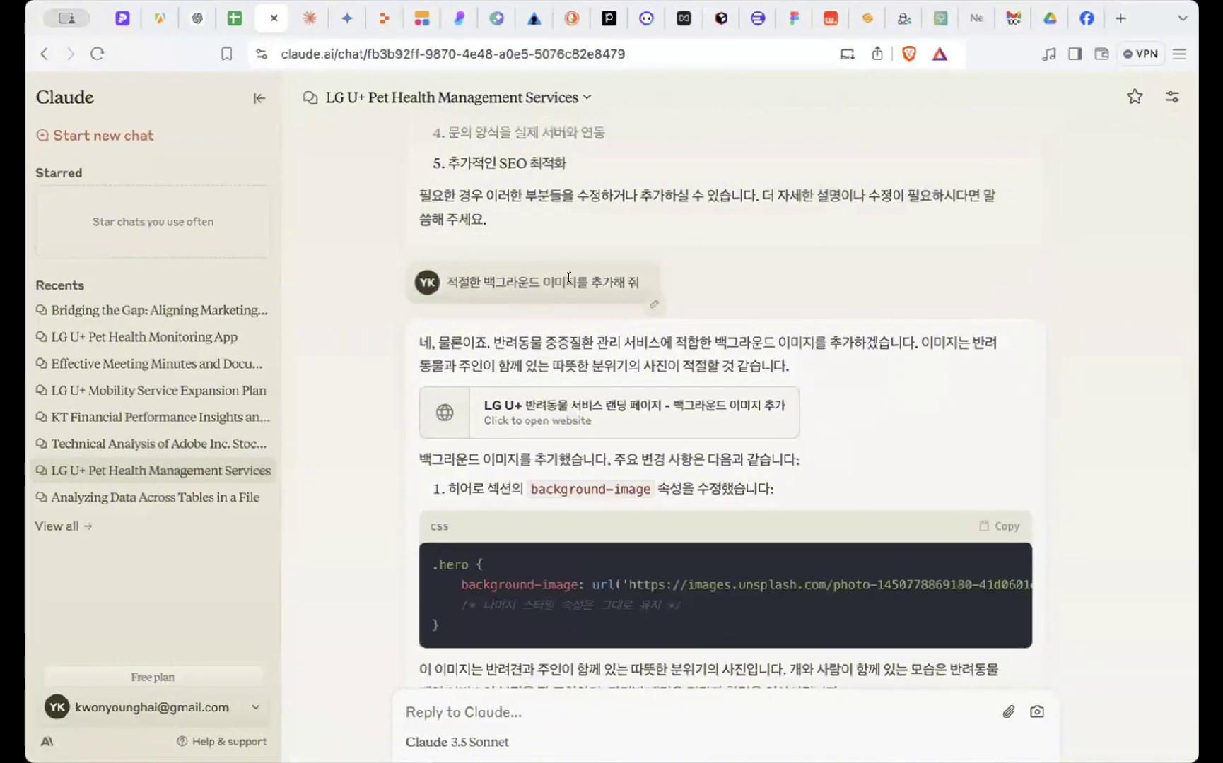
scroll(622, 353, "down", 9)
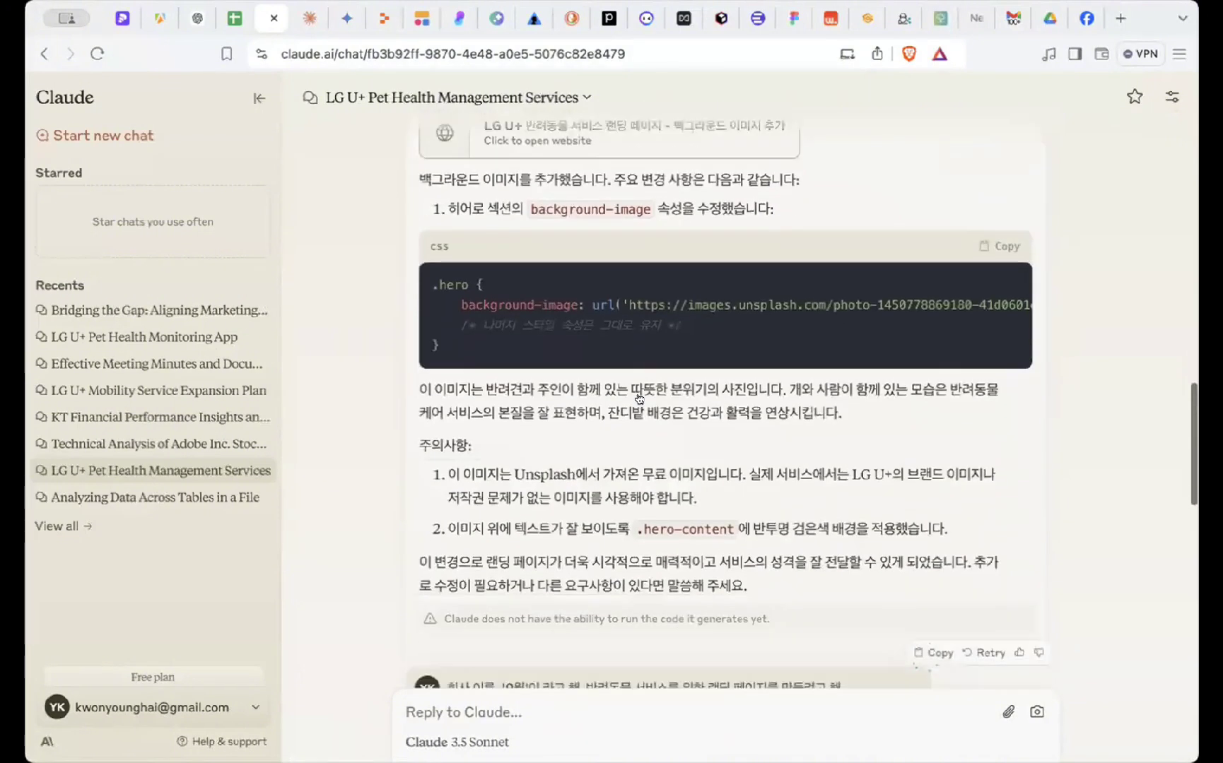
scroll(614, 456, "down", 3)
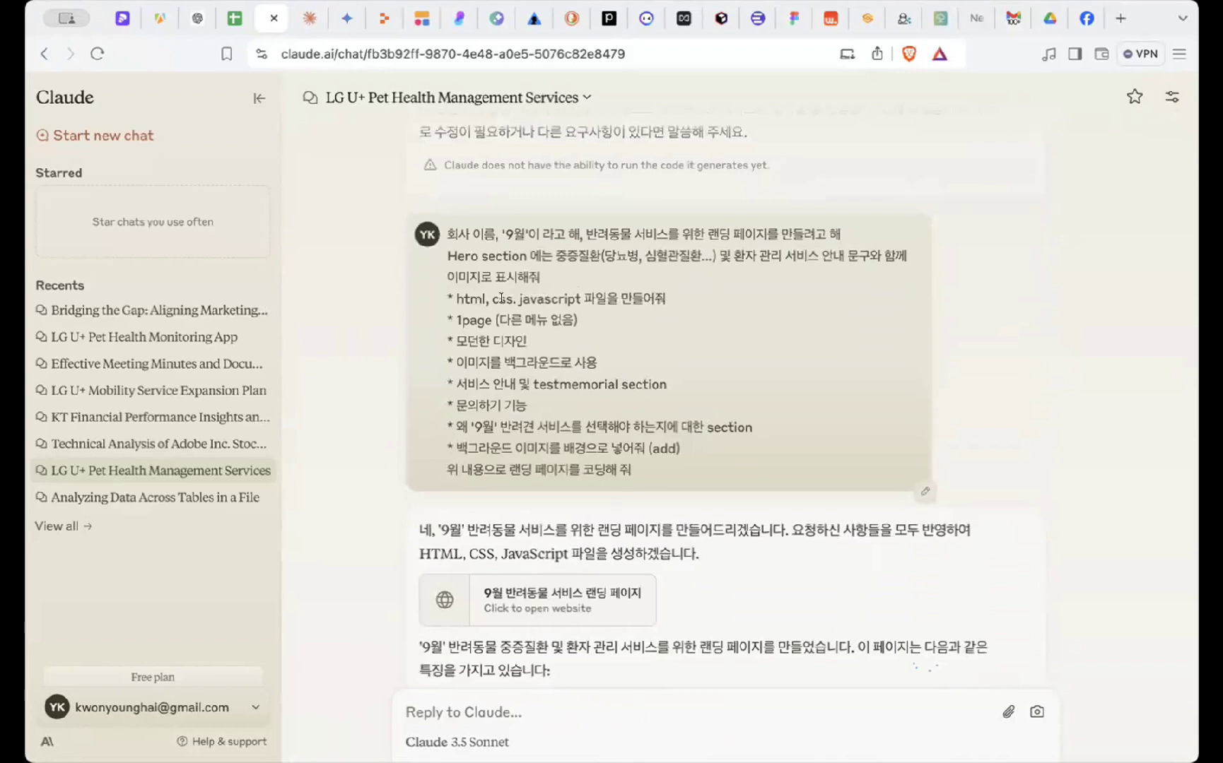
scroll(501, 299, "down", 1)
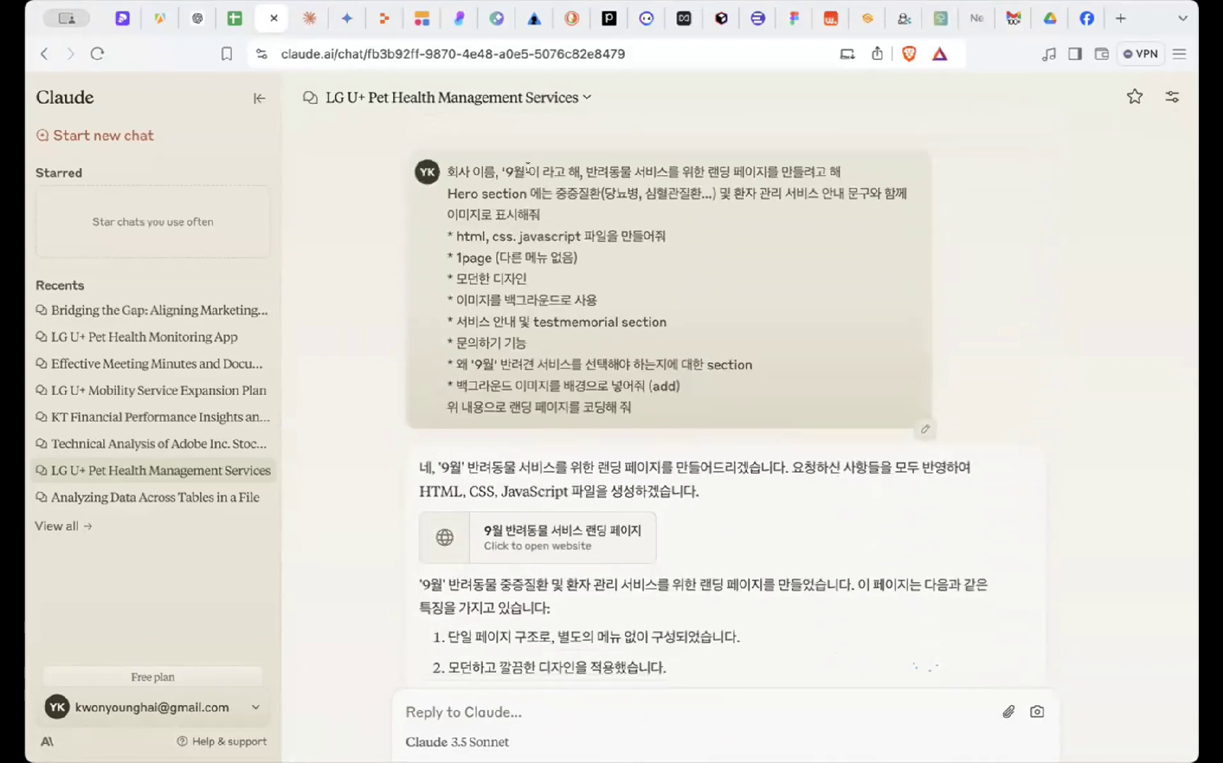
left_click_drag(528, 168, 529, 192)
left_click(445, 171)
left_click(538, 183)
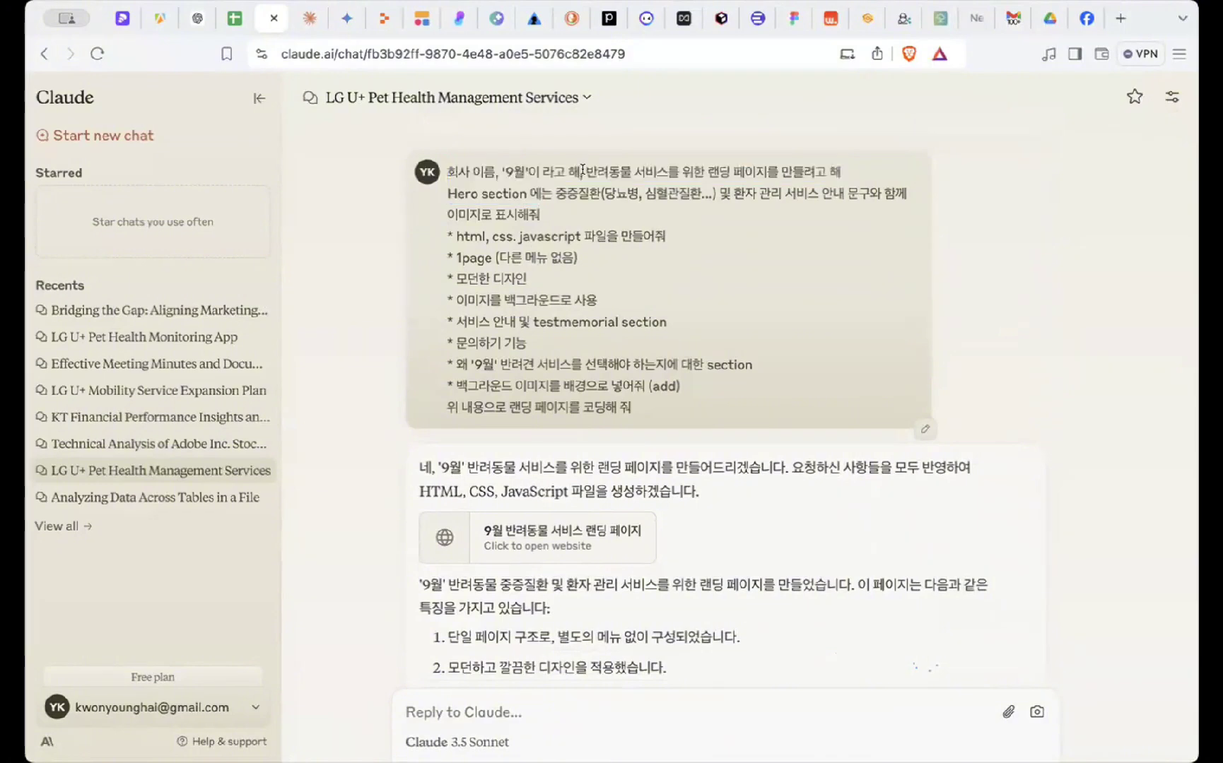
left_click_drag(445, 171, 661, 311)
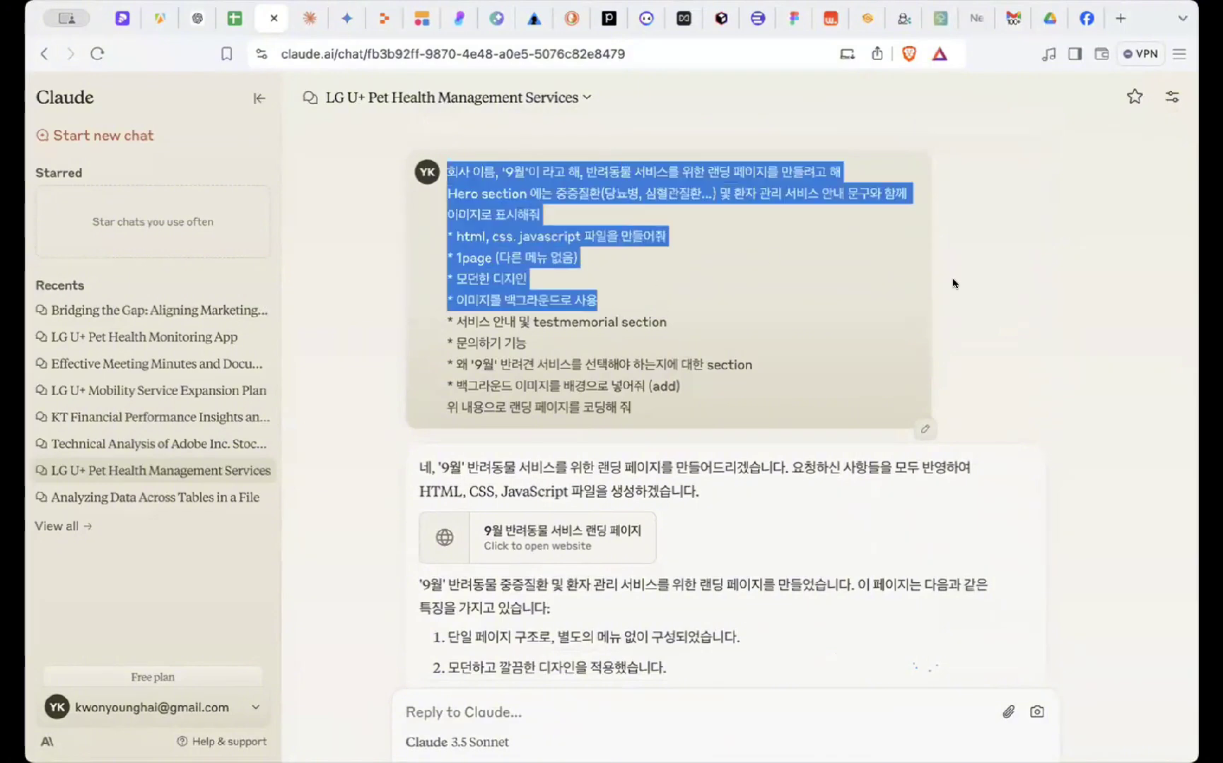
scroll(953, 297, "up", 2)
scroll(743, 452, "down", 5)
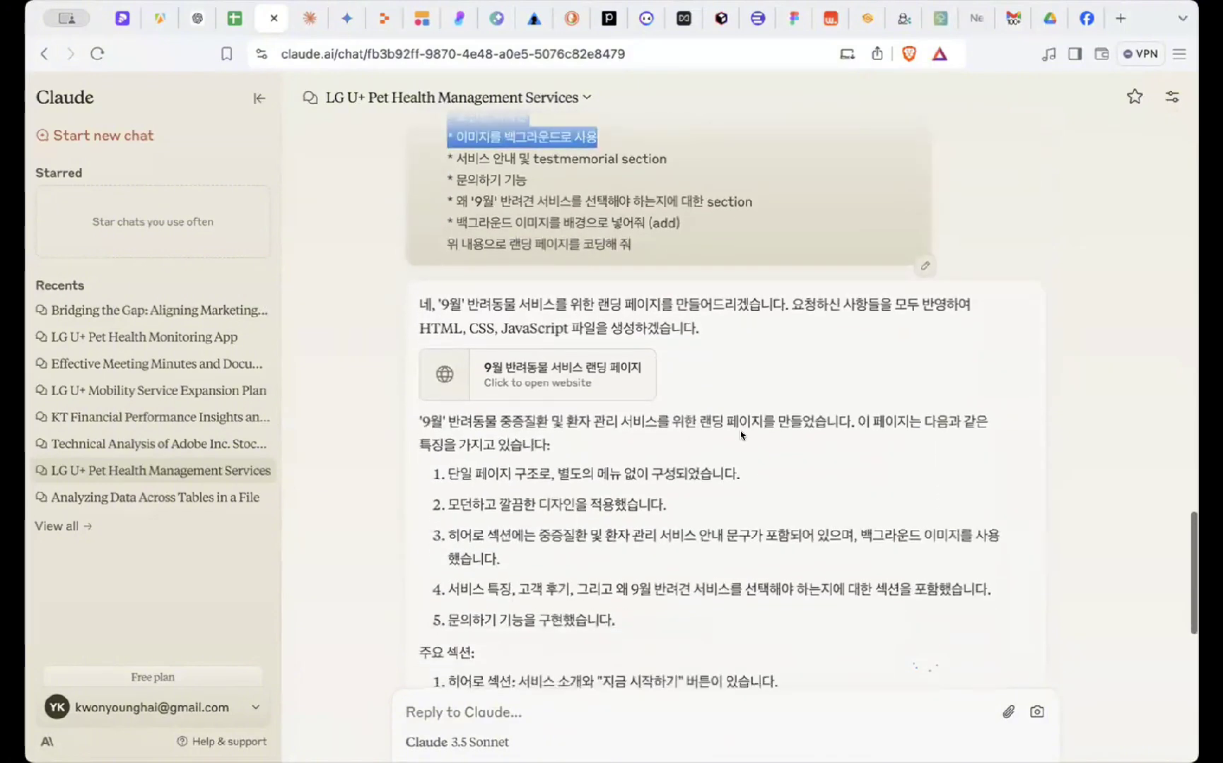
- Open the '9월 반려동물 서비스 랜딩 페이지' artifact's code and select the whole file
left_click(608, 375)
scroll(896, 226, "up", 3)
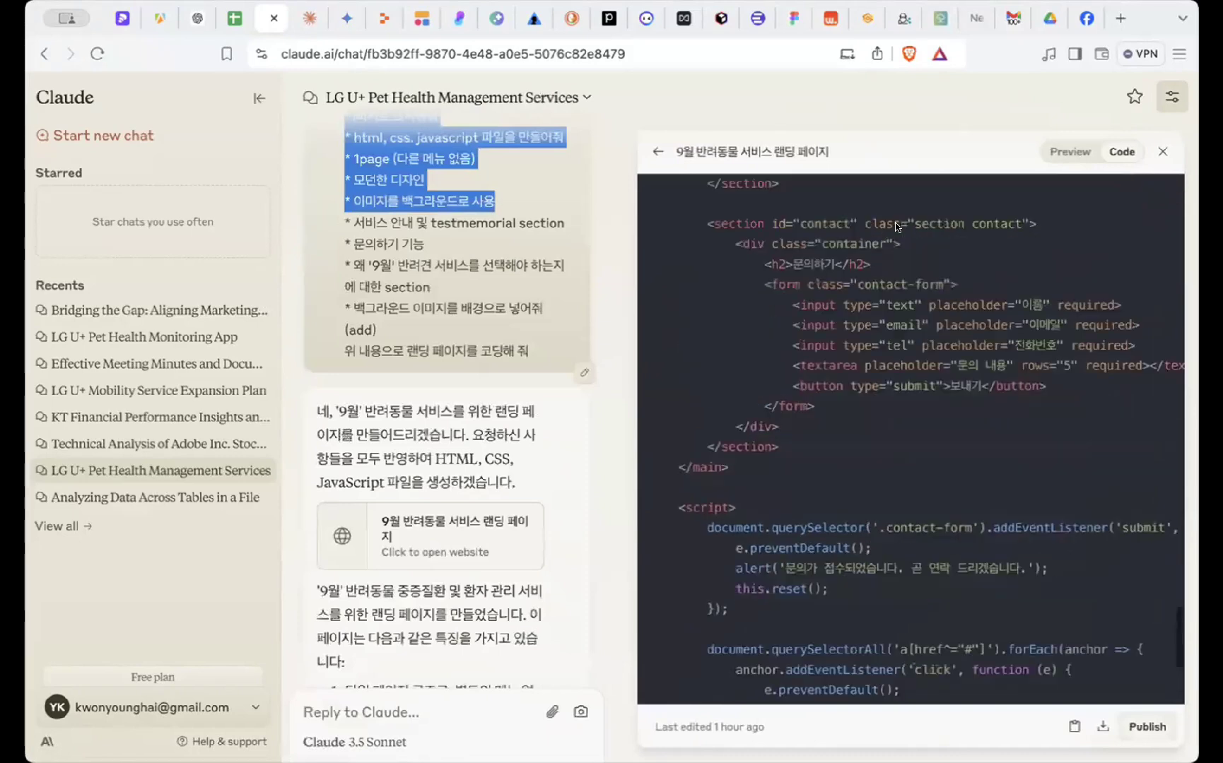
scroll(897, 227, "up", 15)
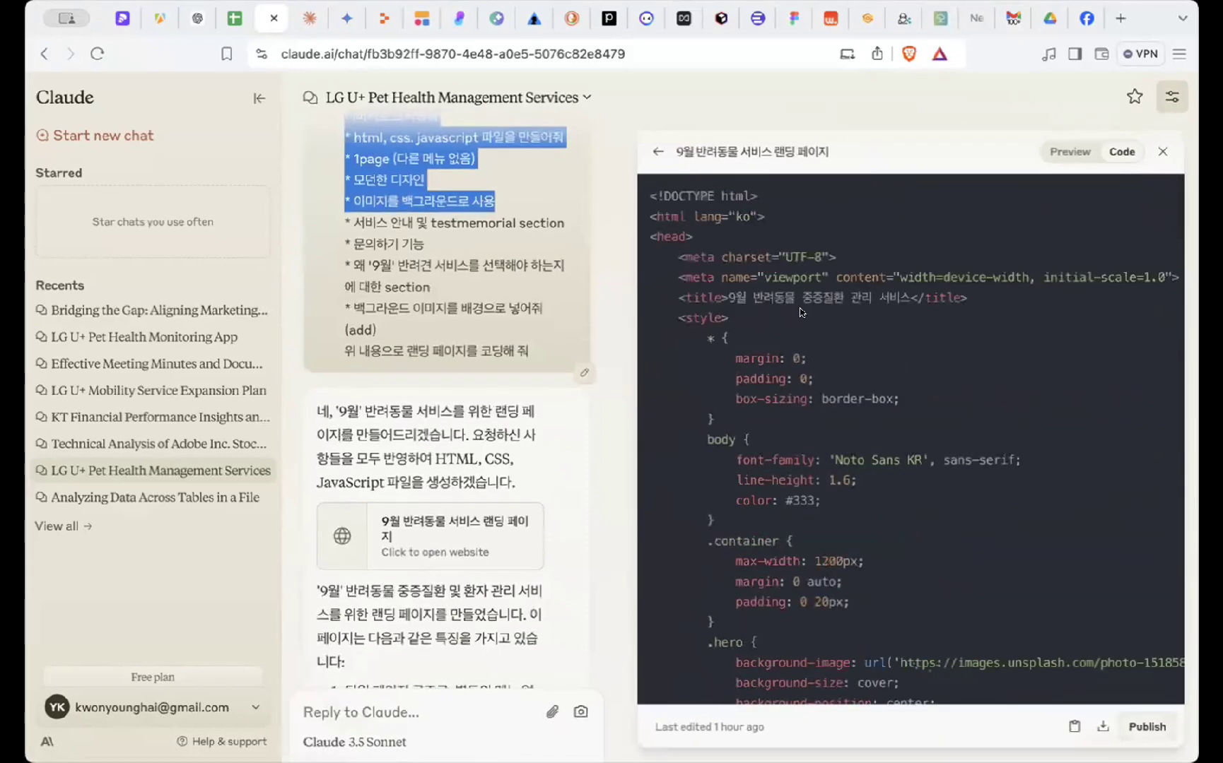
left_click(801, 312)
key("ctrl+a")
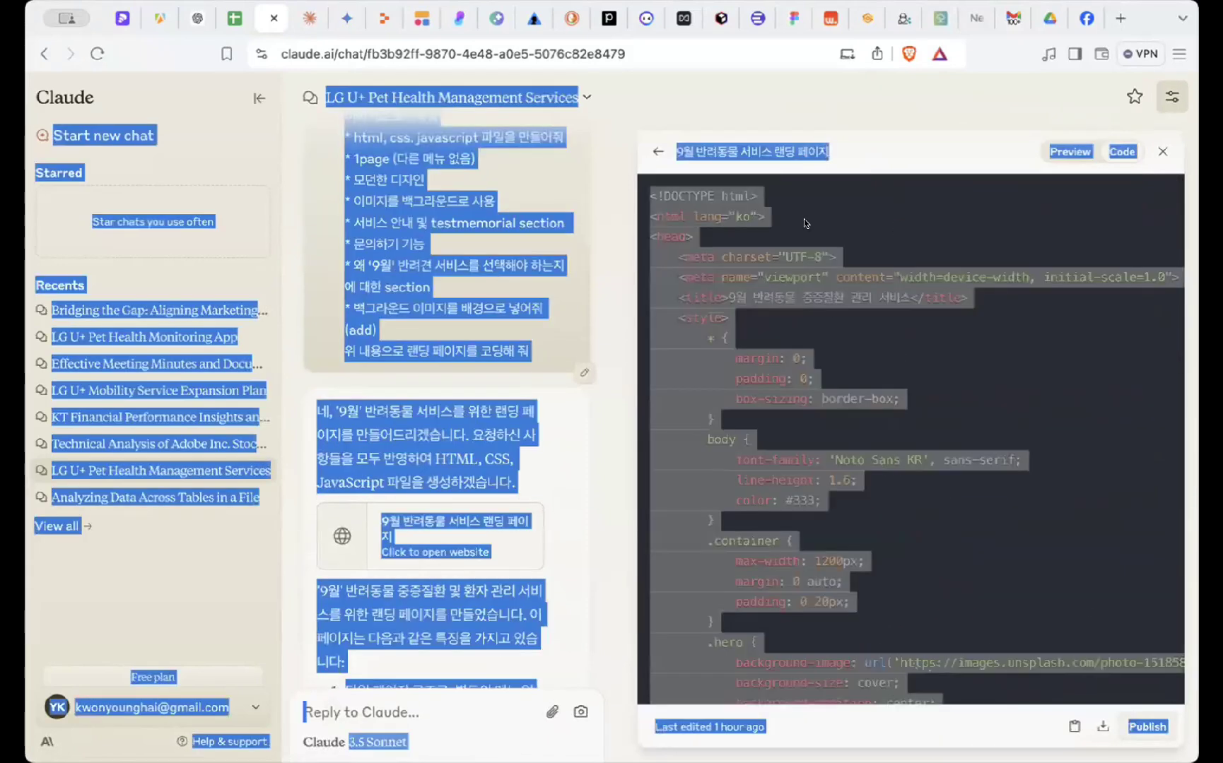
left_click(658, 191)
left_click_drag(646, 186, 954, 695)
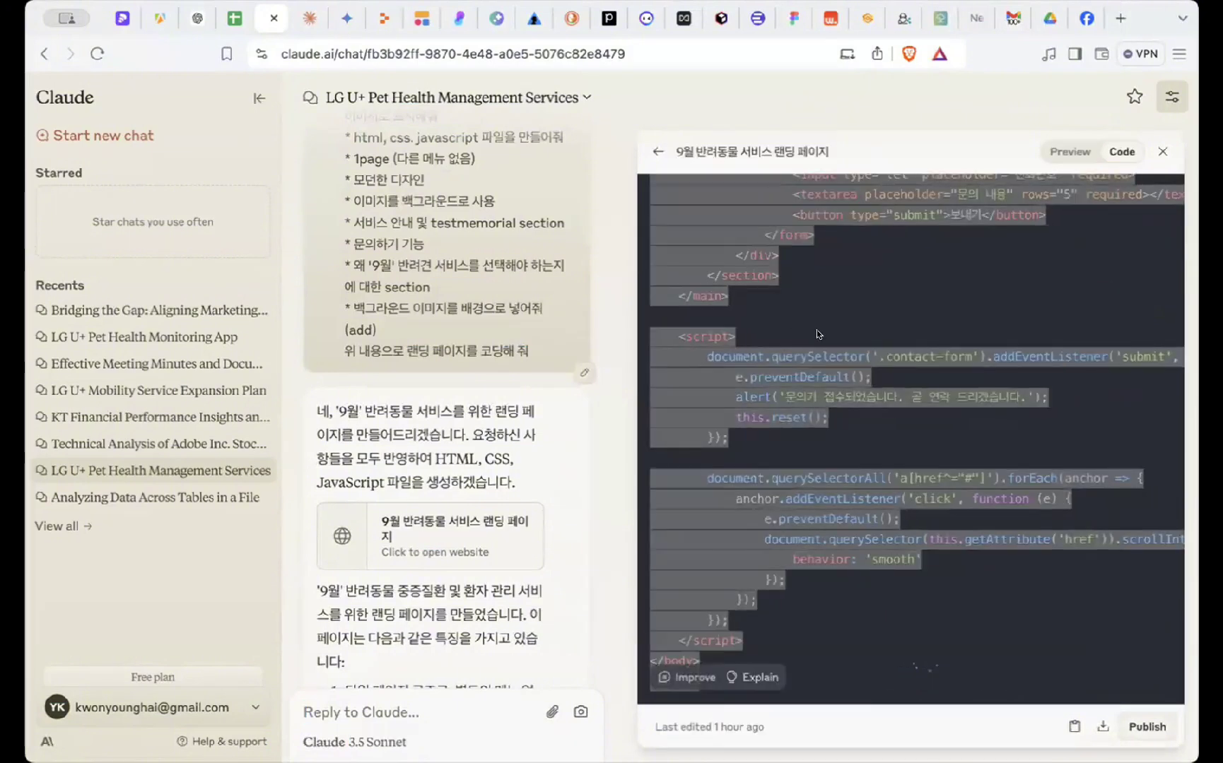
- Replace Replit's index.html contents with the pasted '9월' landing page code
left_click(374, 21)
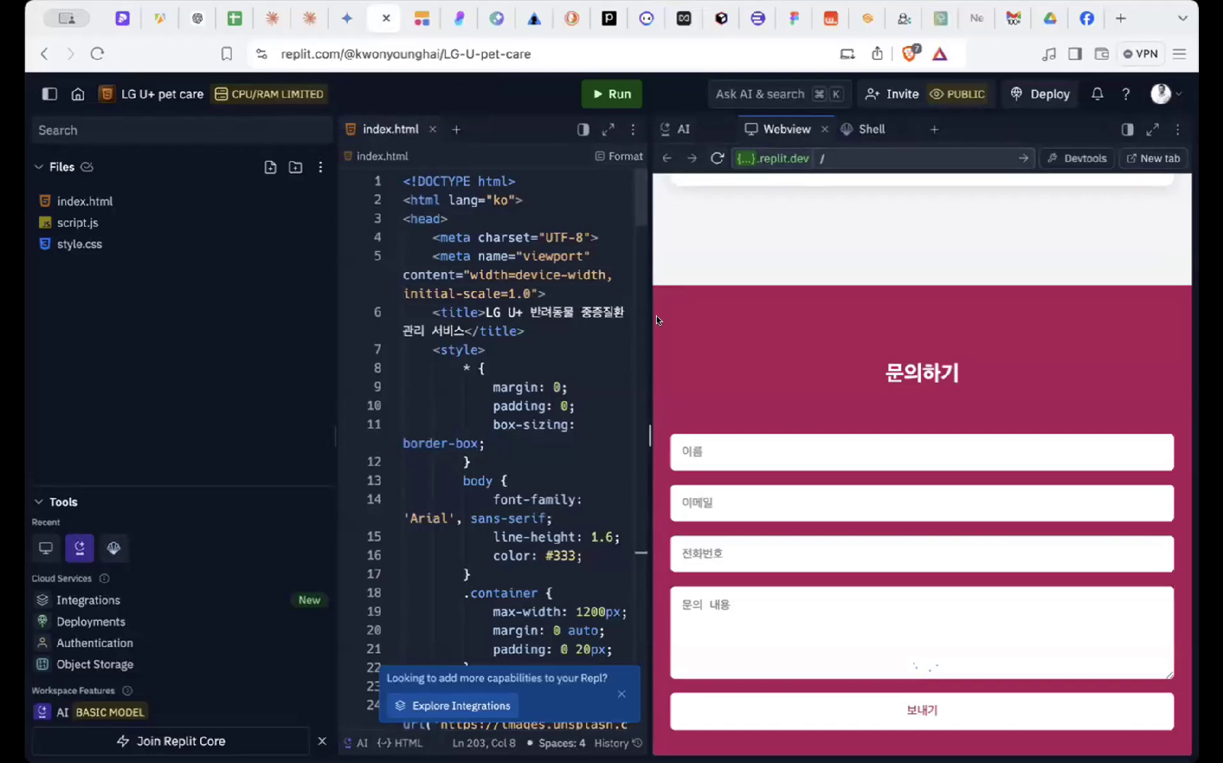
left_click_drag(647, 438, 1087, 420)
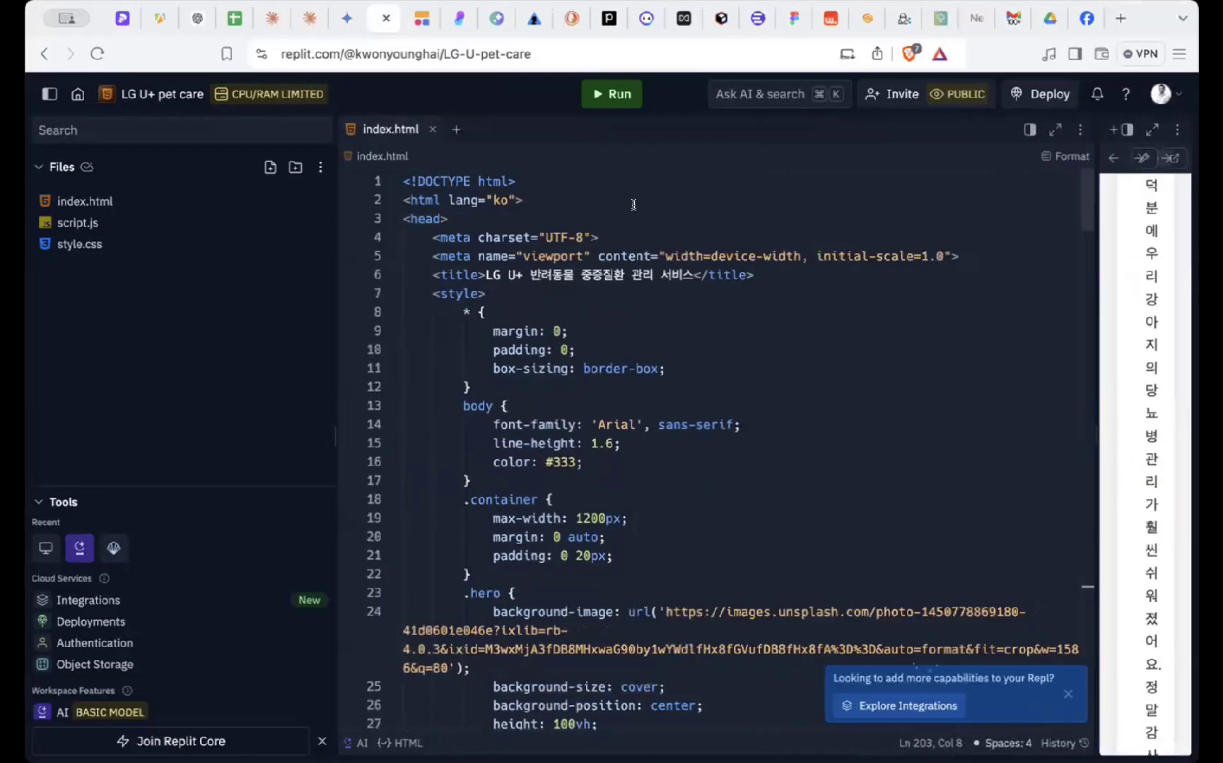
key("super+a")
key("BackSpace")
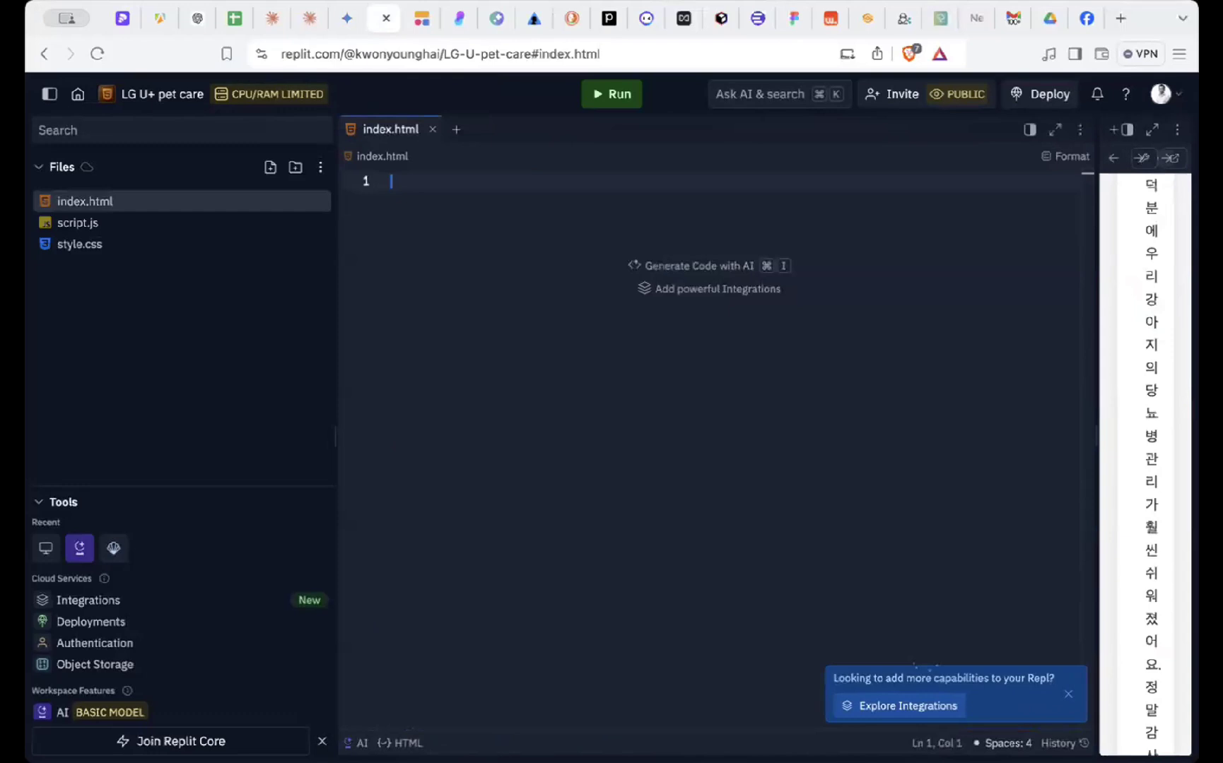
key("super+v")
- Edit the page title on line 6 so 9월 appears in quotes as '9월'
scroll(614, 190, "down", 10)
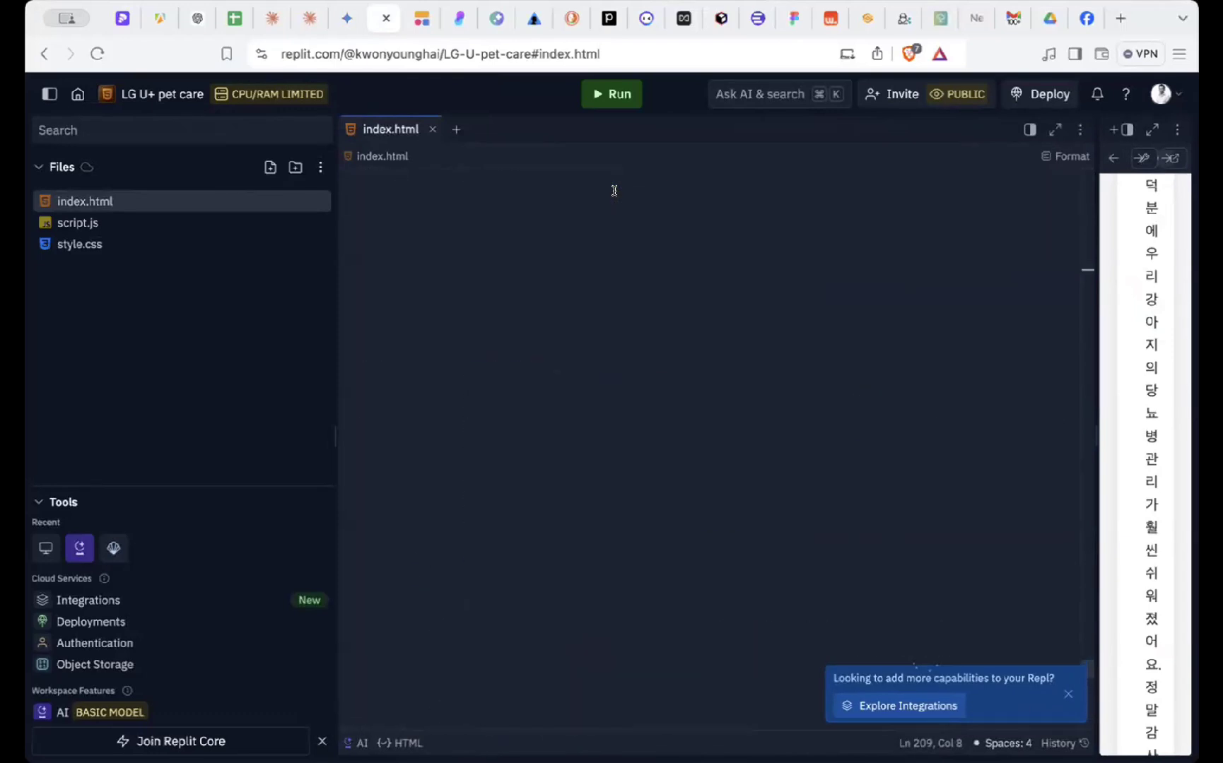
scroll(614, 190, "up", 15)
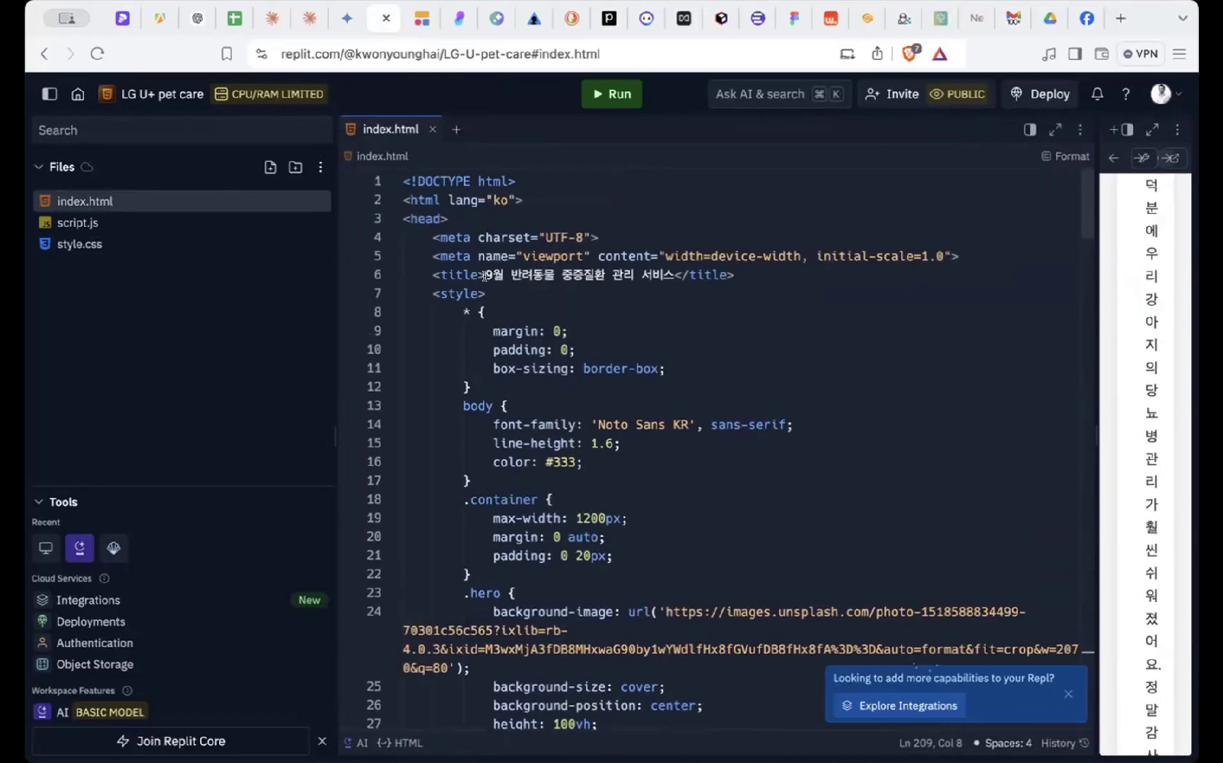
left_click_drag(484, 276, 672, 275)
left_click(498, 272)
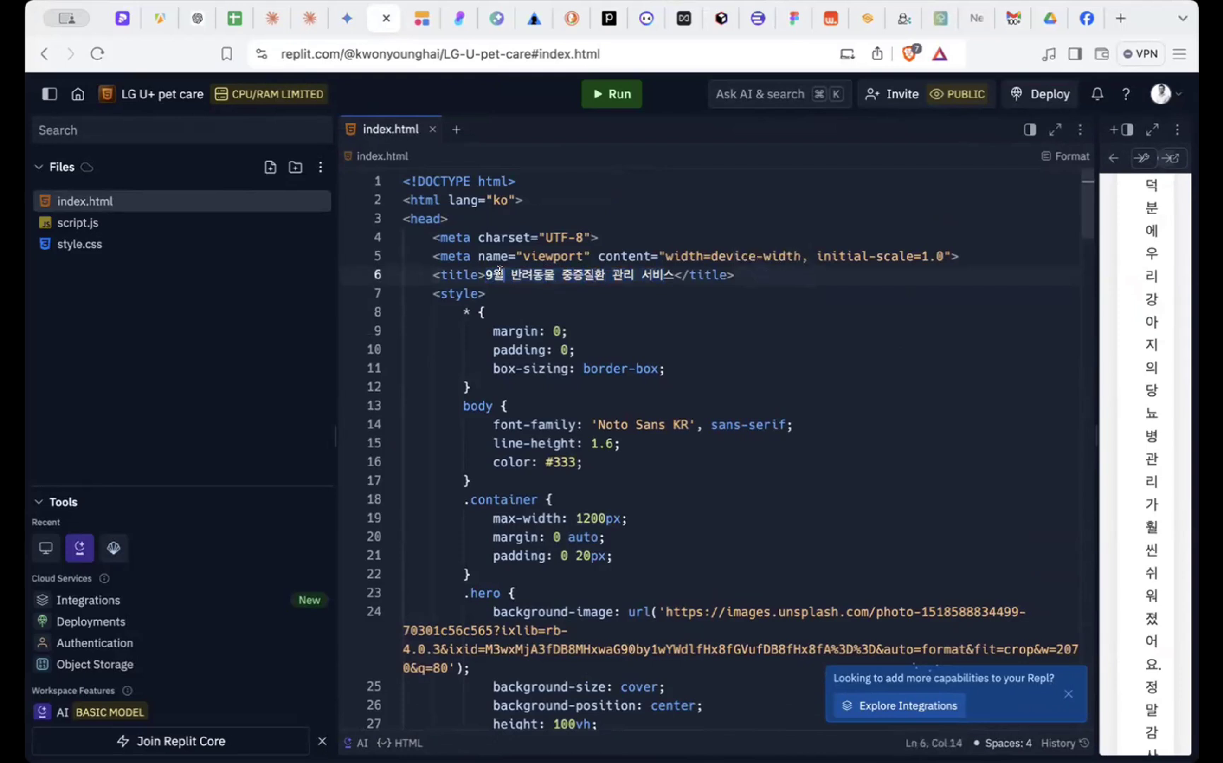
type("브")
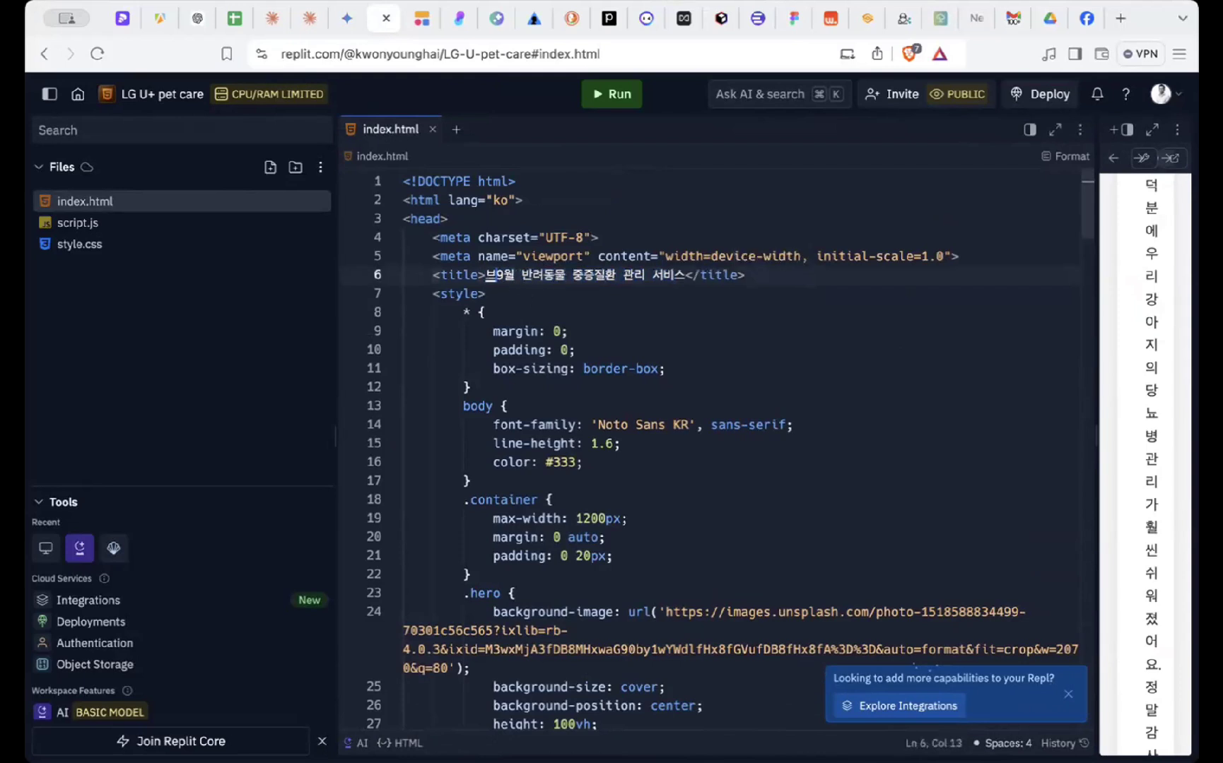
key("BackSpace")
type("'9월")
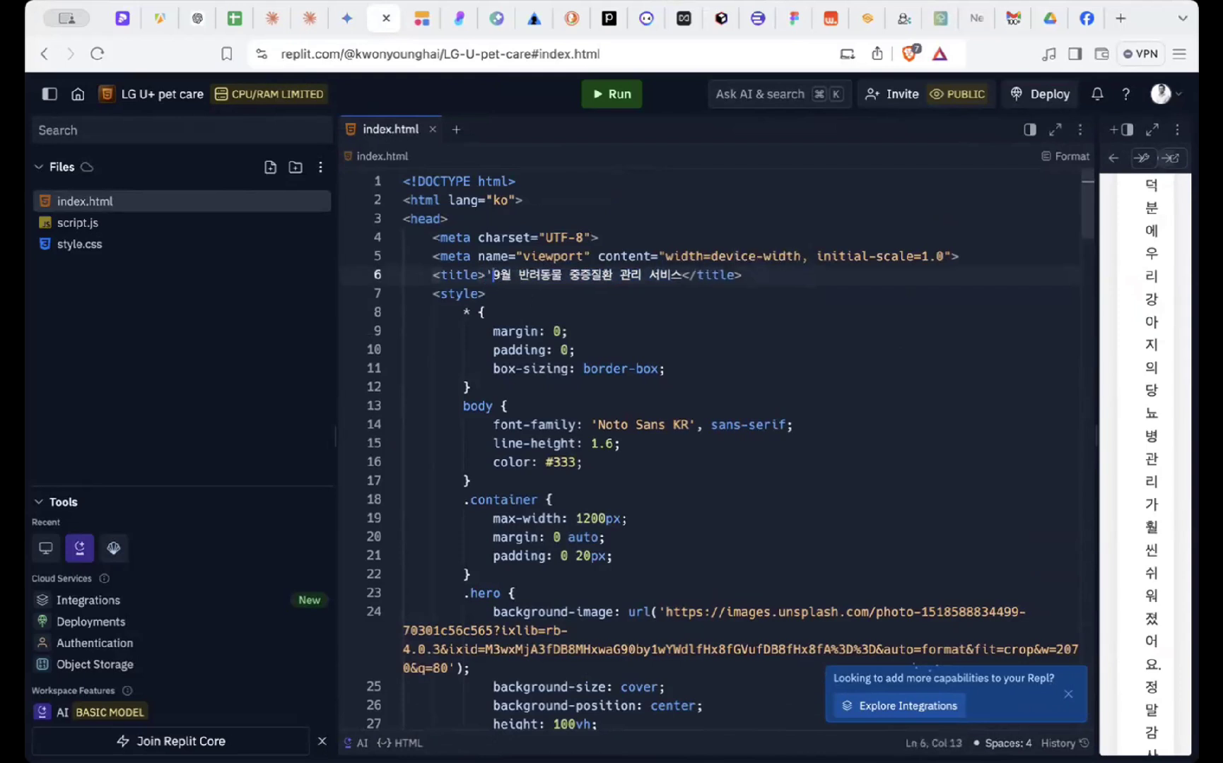
type("'")
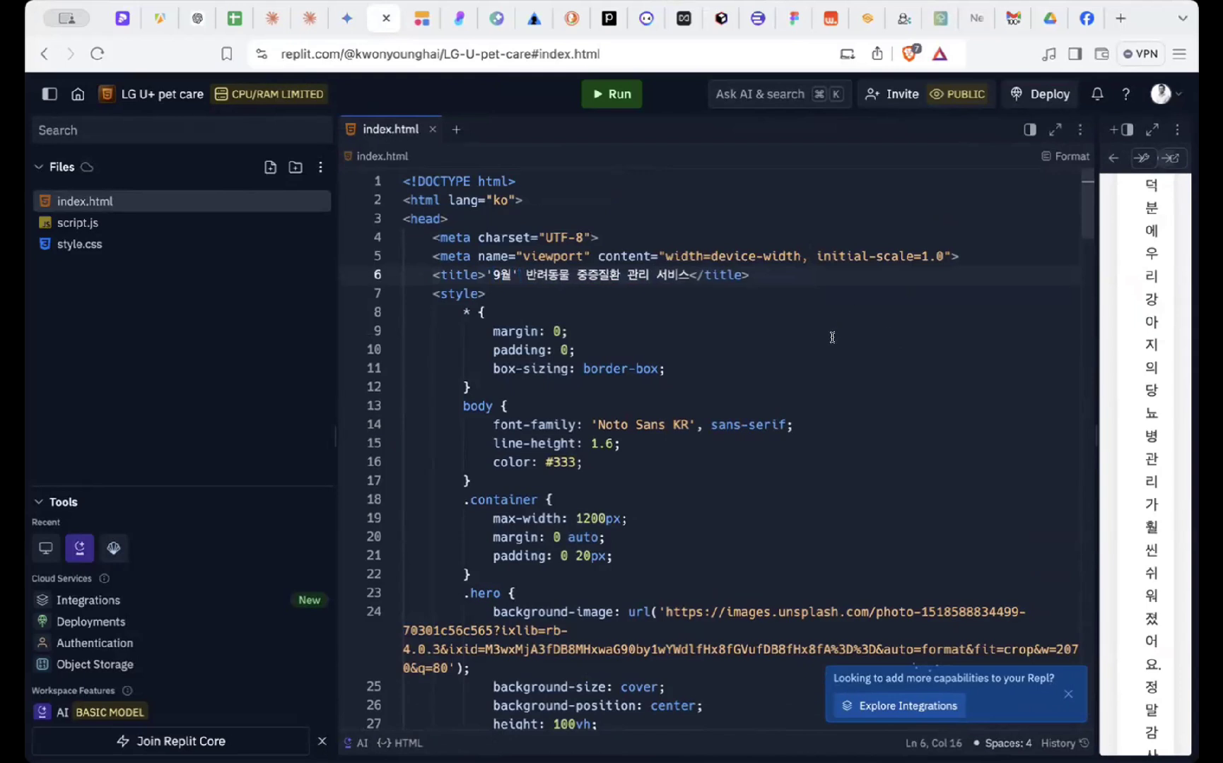
- Run the '9월' page, scroll through it in a full-width Webview, then return to Claude
left_click(612, 93)
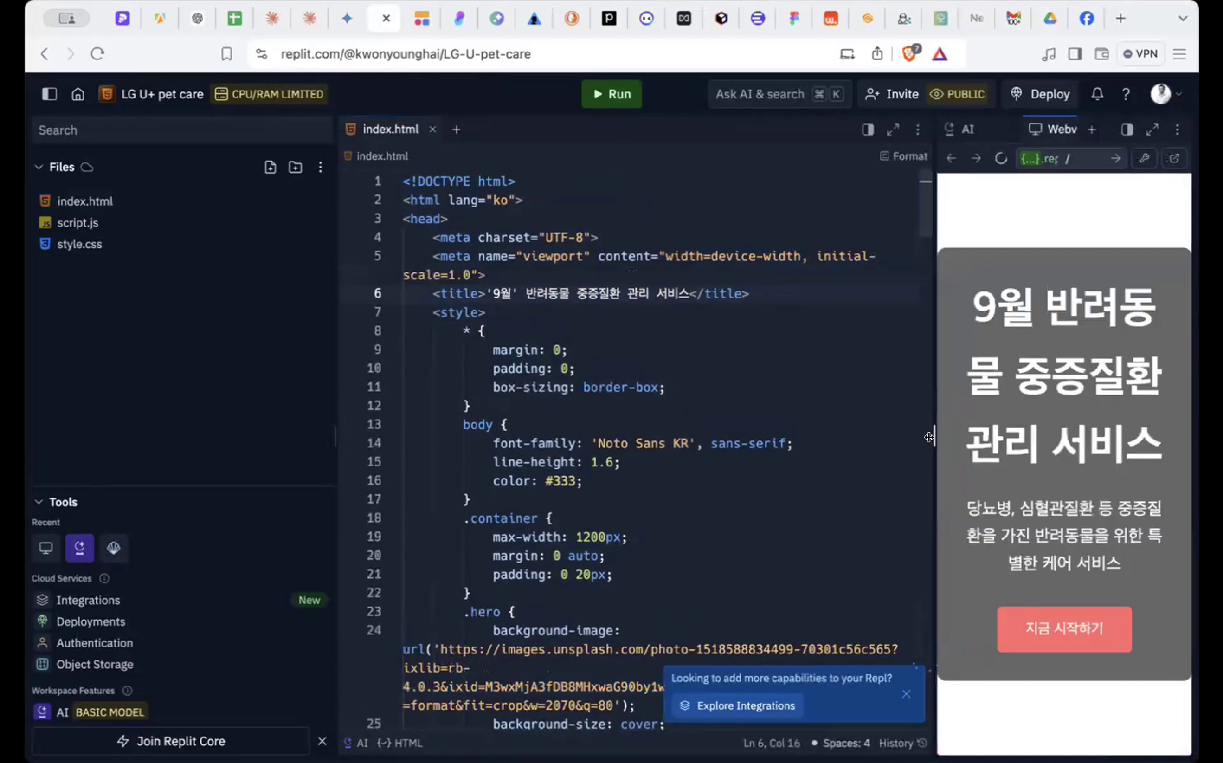
left_click_drag(930, 464, 327, 458)
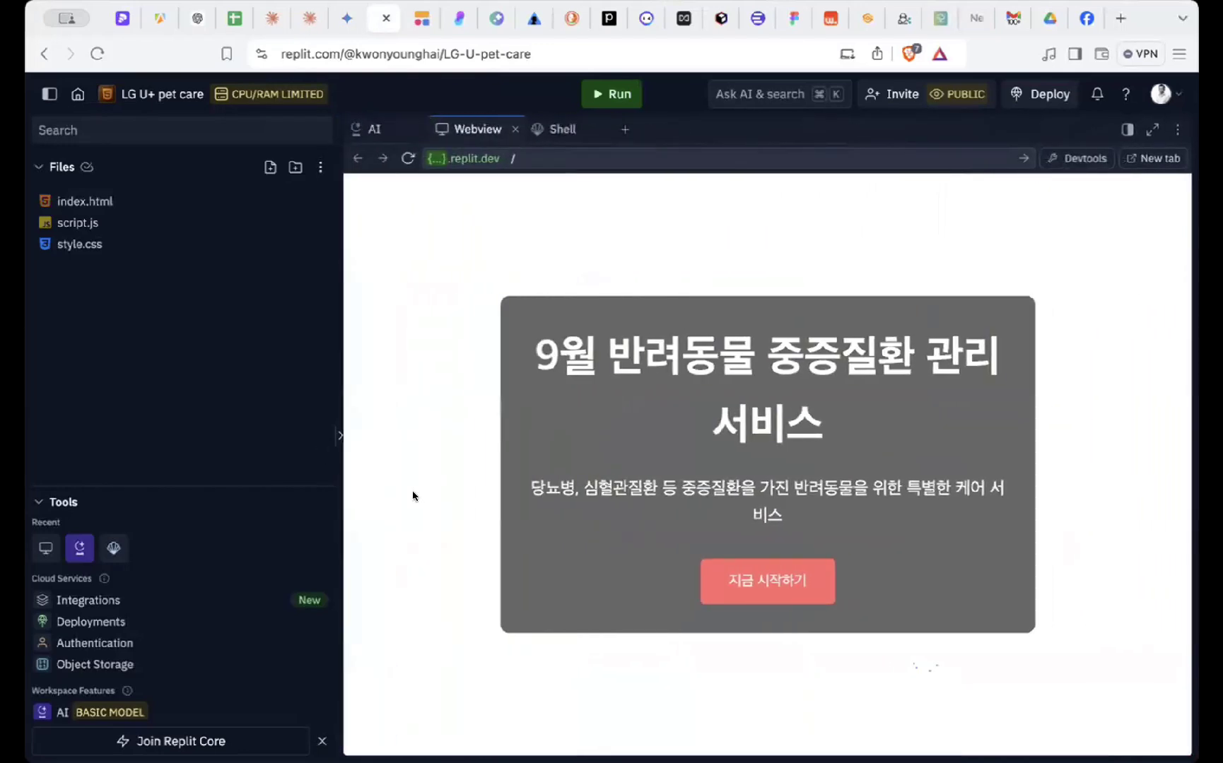
scroll(415, 496, "down", 10)
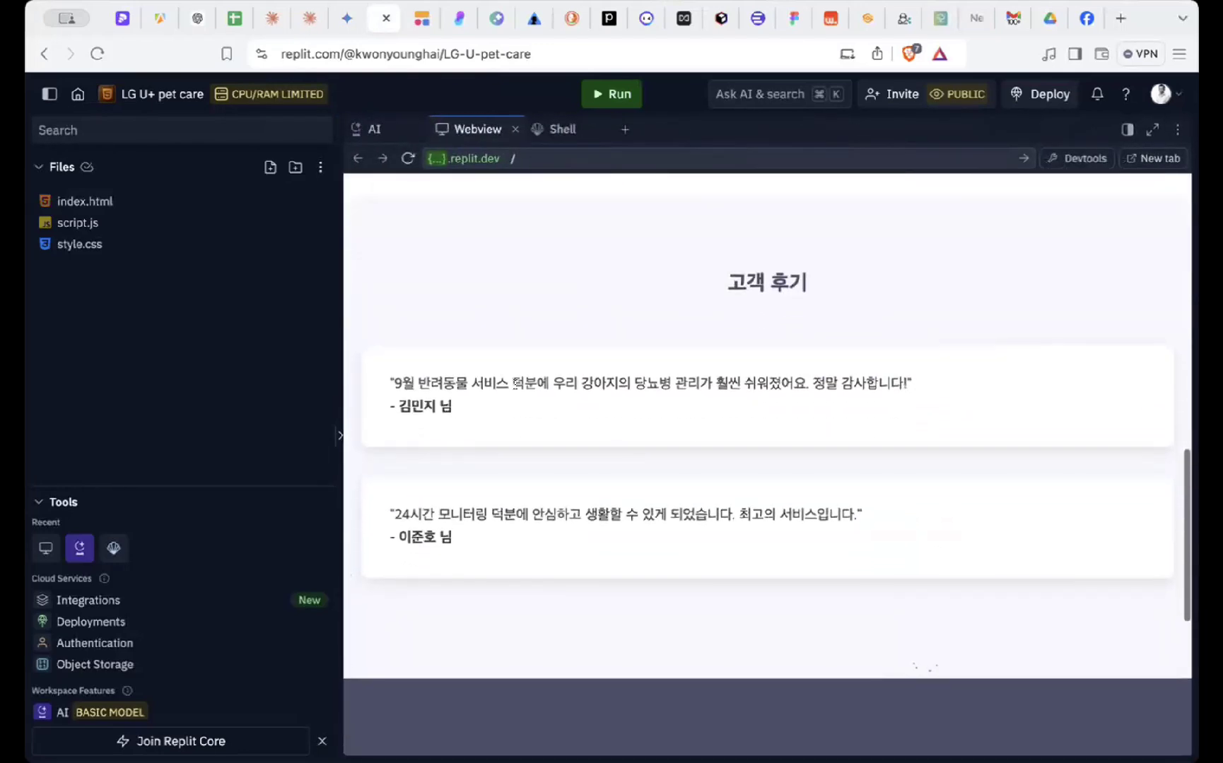
scroll(514, 384, "down", 5)
scroll(514, 384, "up", 15)
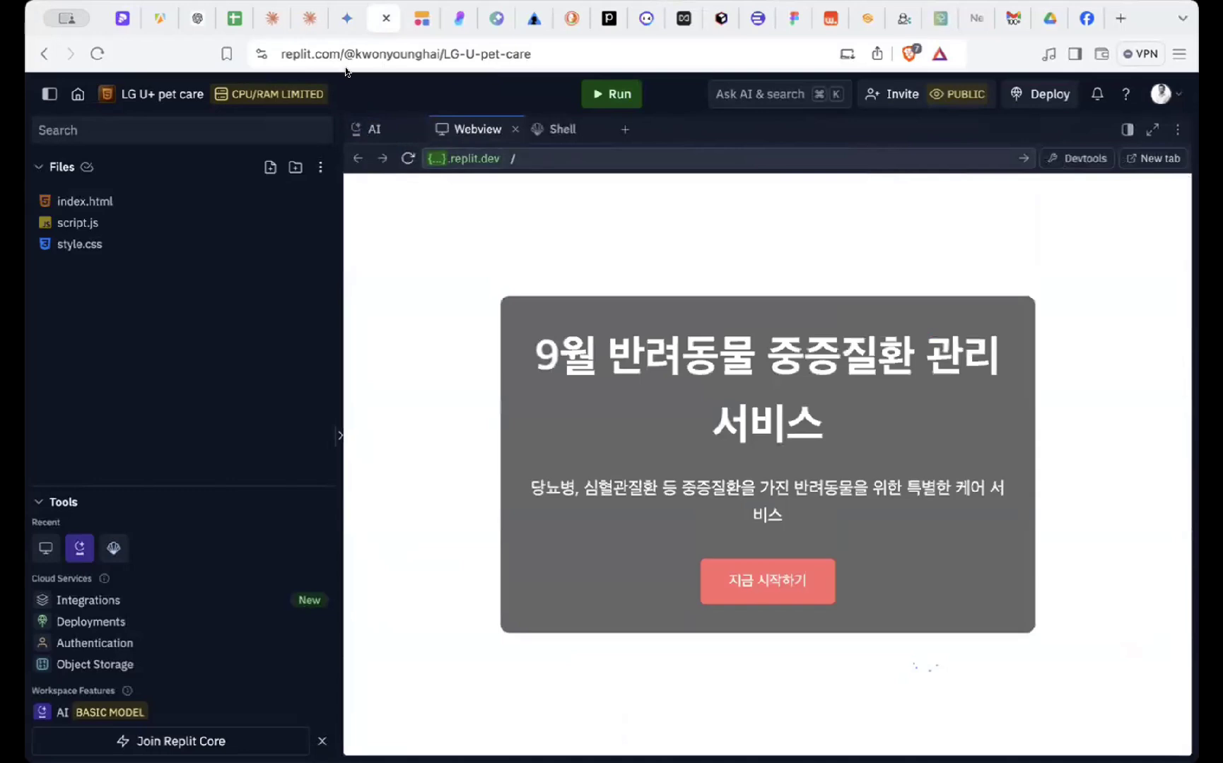
left_click(270, 19)
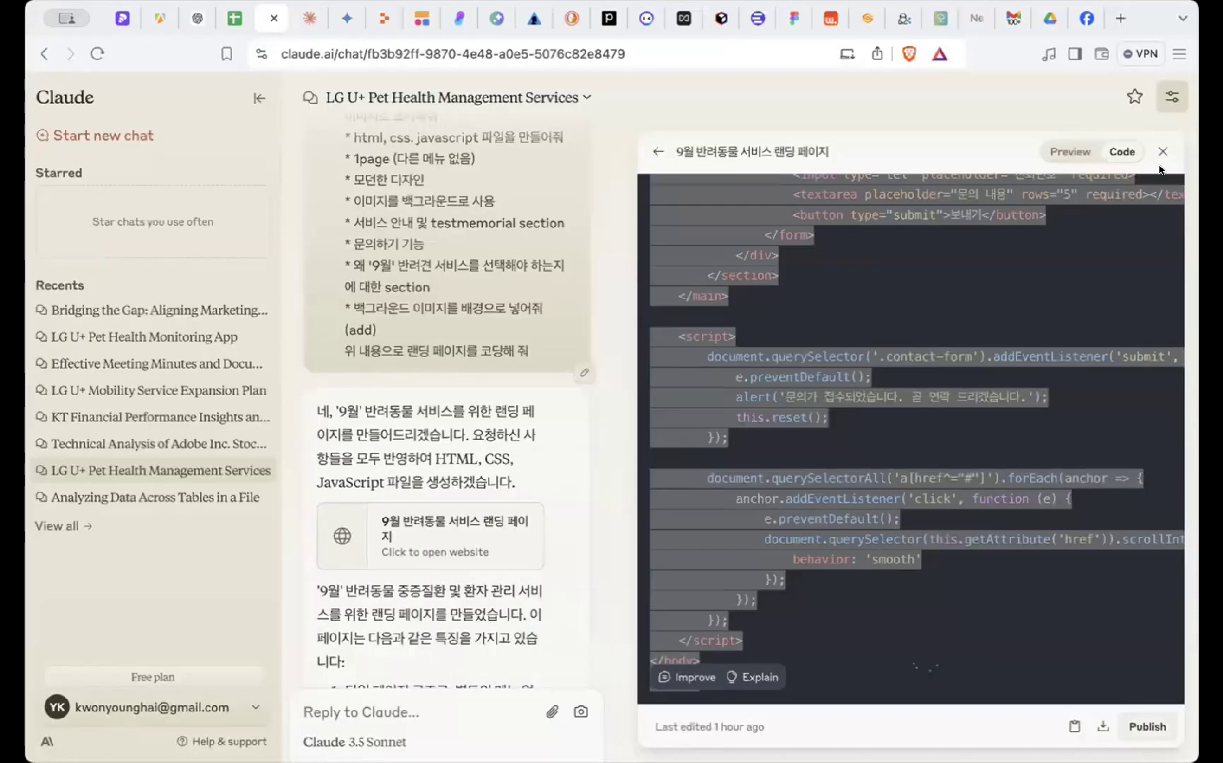
- Send Claude the follow-up '백그라운드 이미지를 포함해서 다시 만들어줘'
scroll(434, 697, "down", 15)
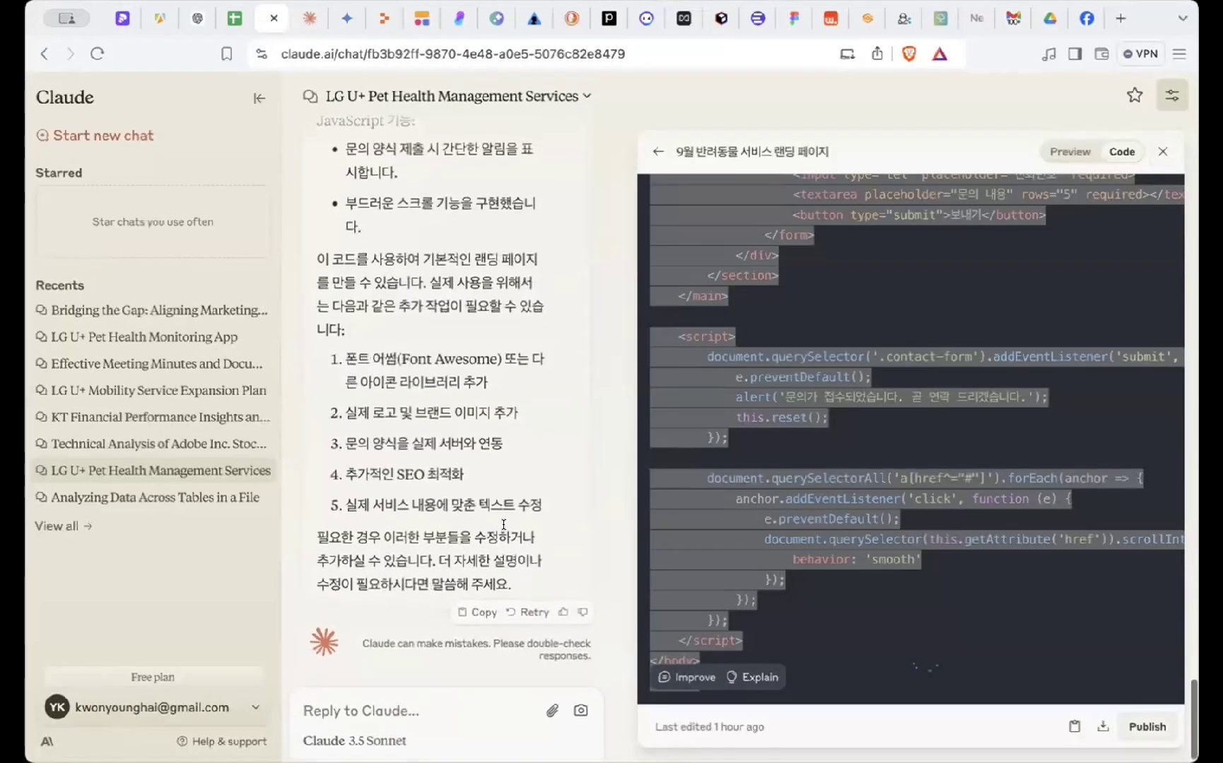
left_click(433, 697)
type("백")
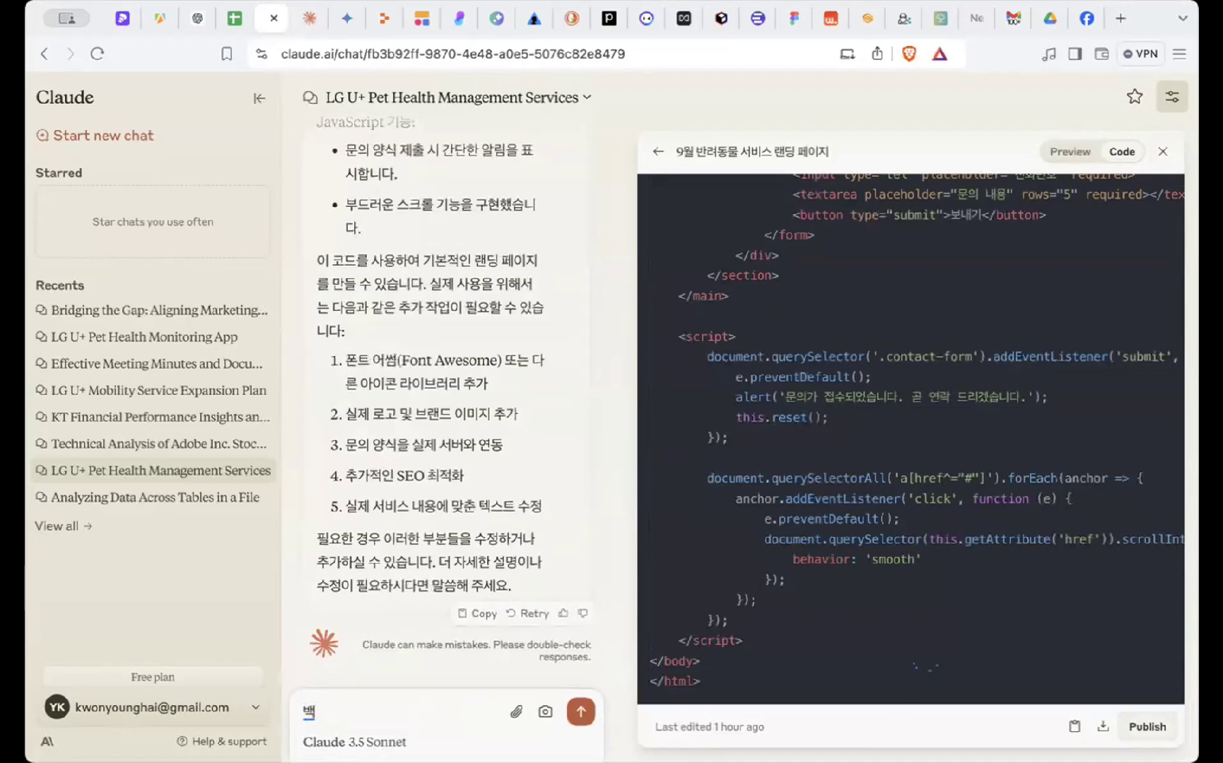
type("그라운드")
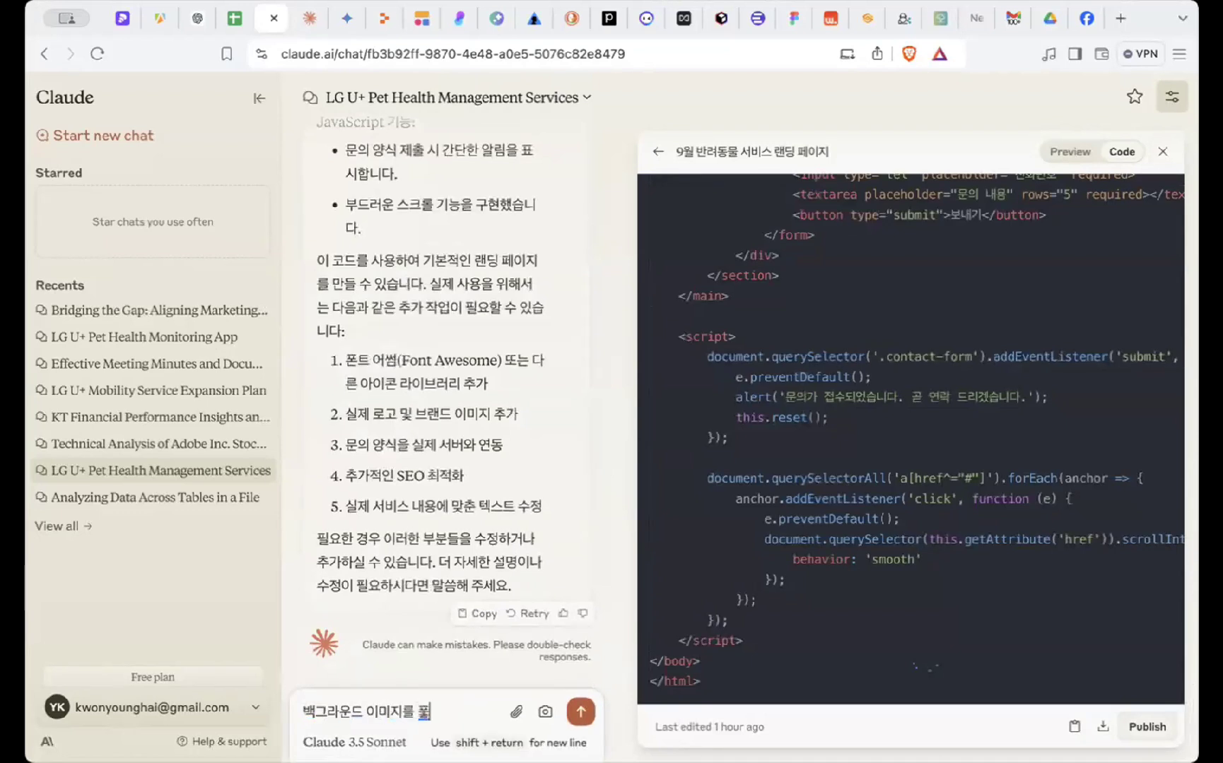
type(" 이미지를 포함해서 다시")
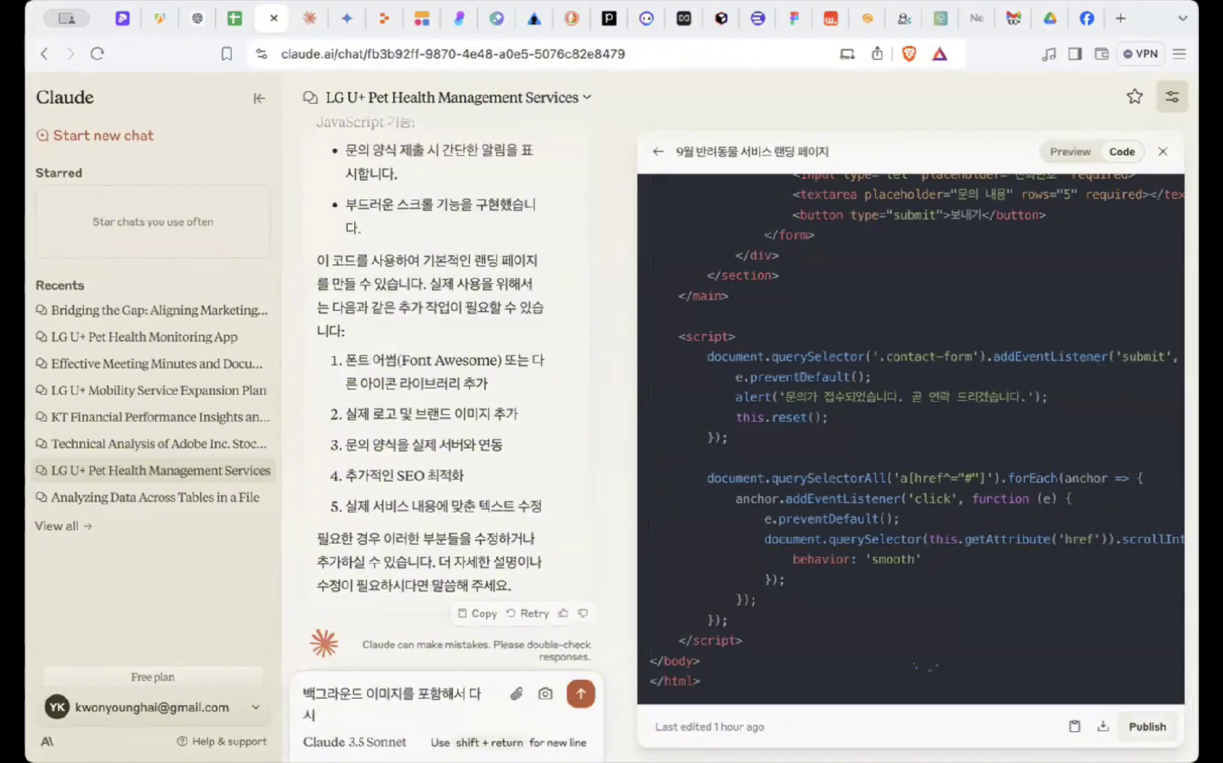
type(" 만들어줘")
key("Return")
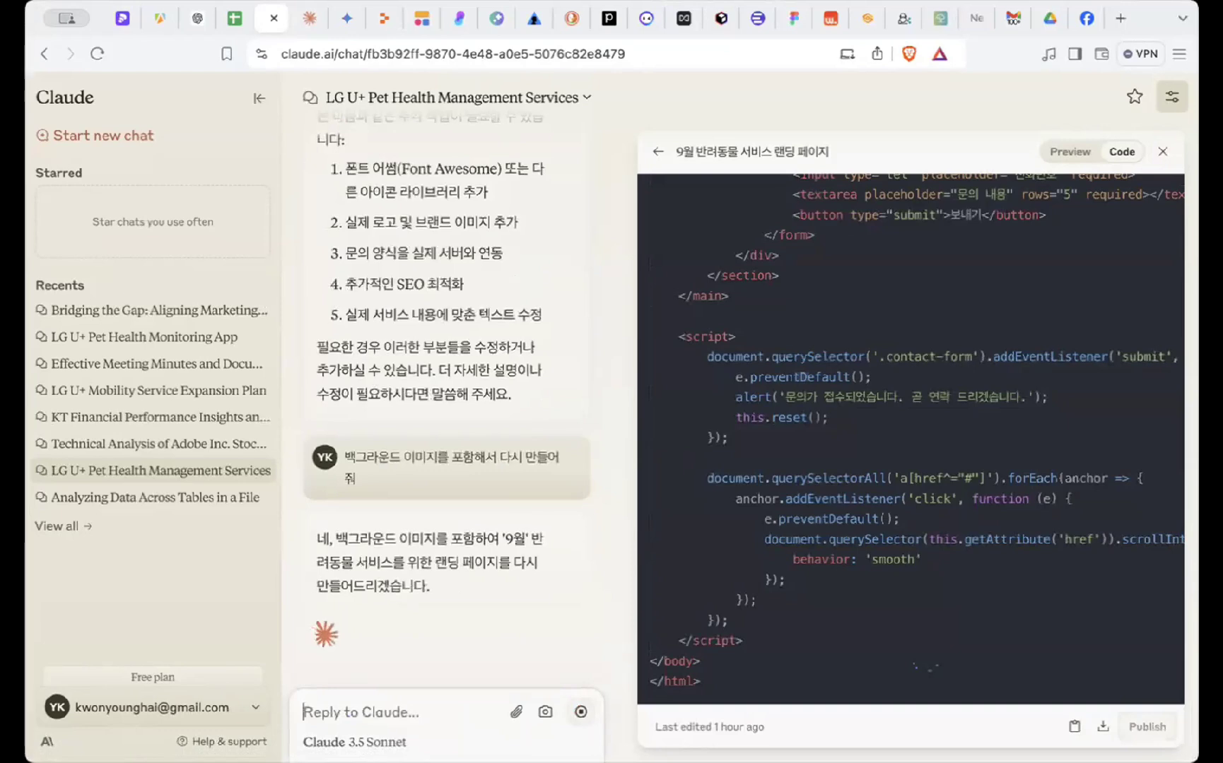
left_click(1161, 153)
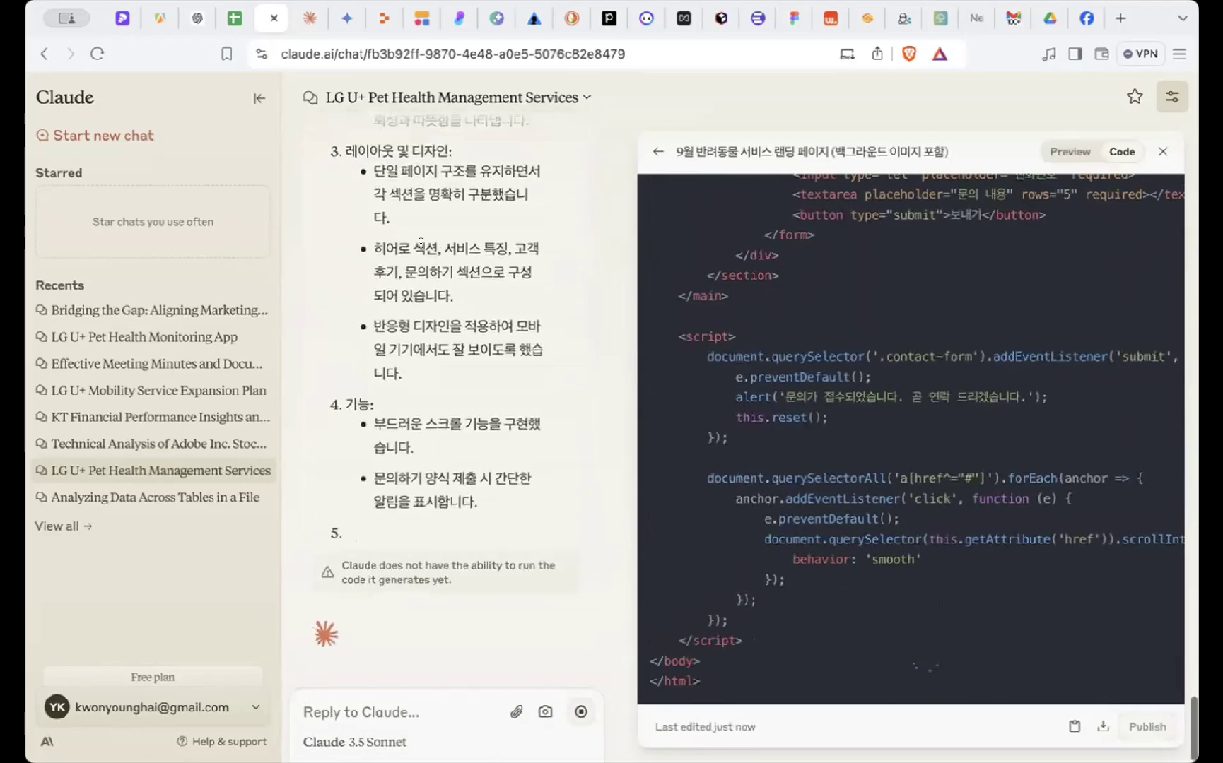
scroll(382, 451, "up", 5)
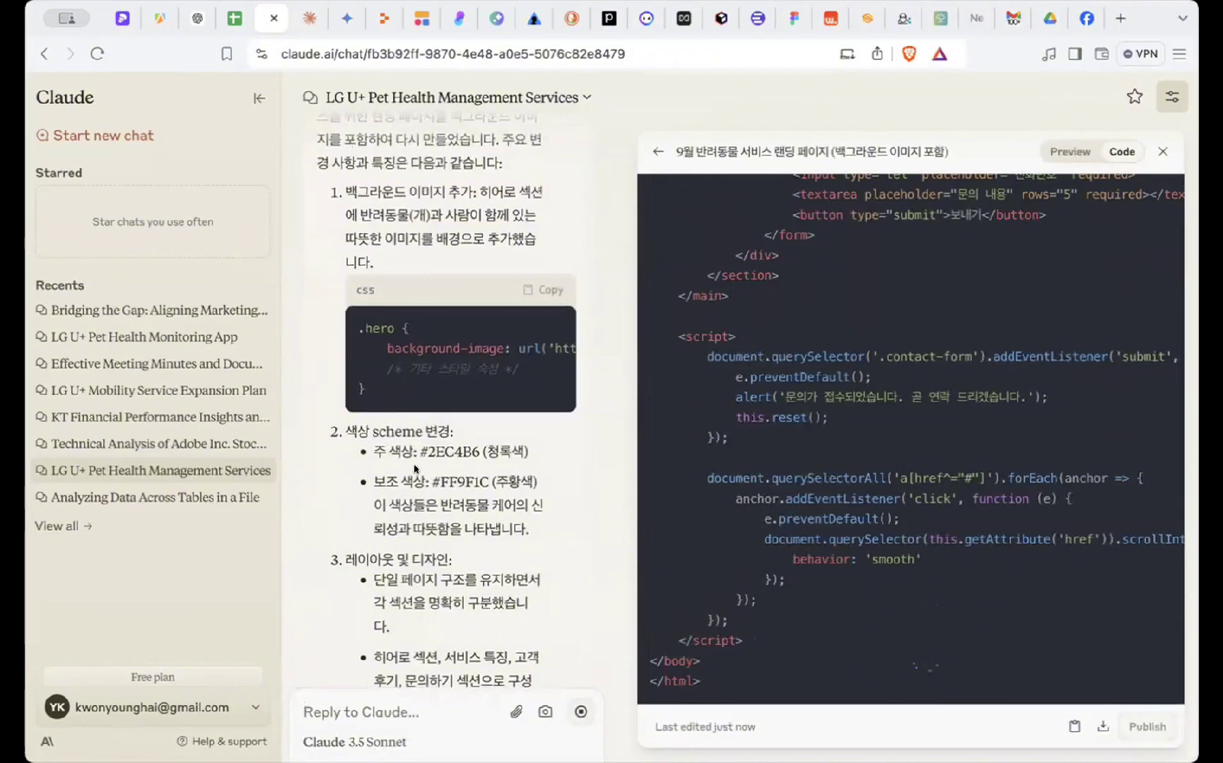
scroll(382, 451, "down", 1)
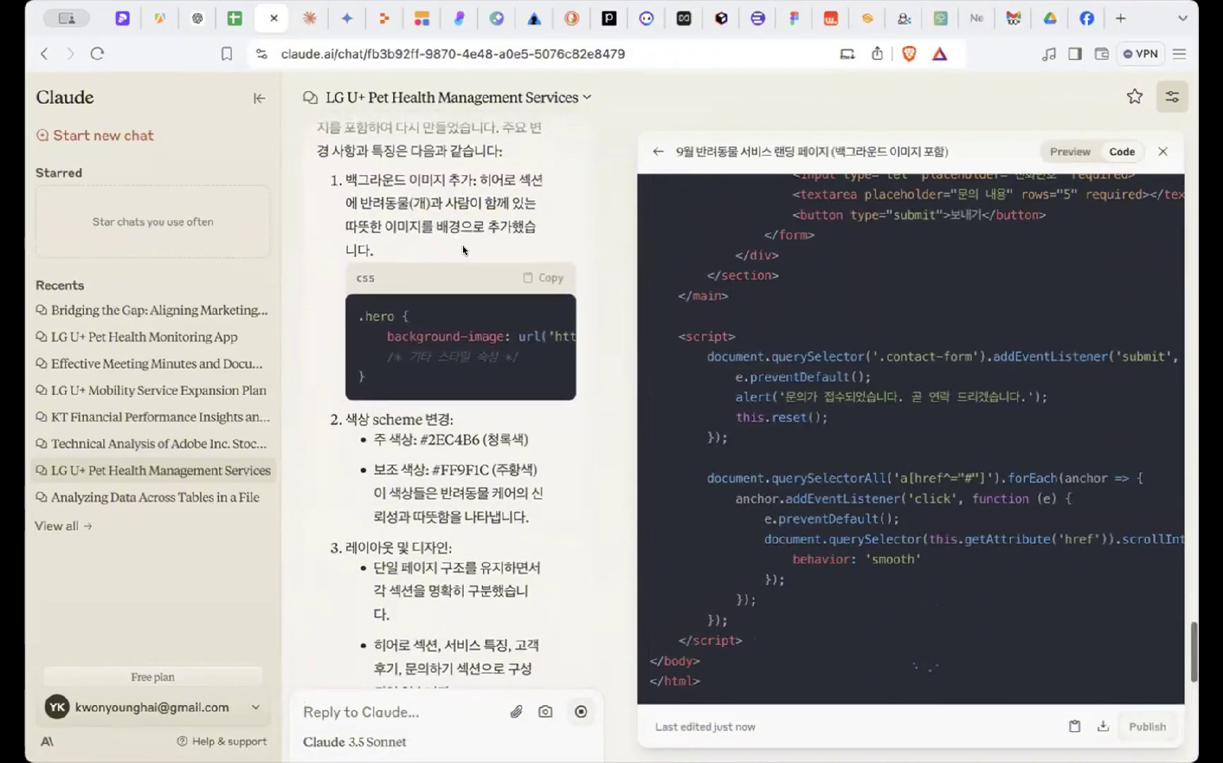
scroll(445, 295, "down", 3)
scroll(441, 332, "down", 2)
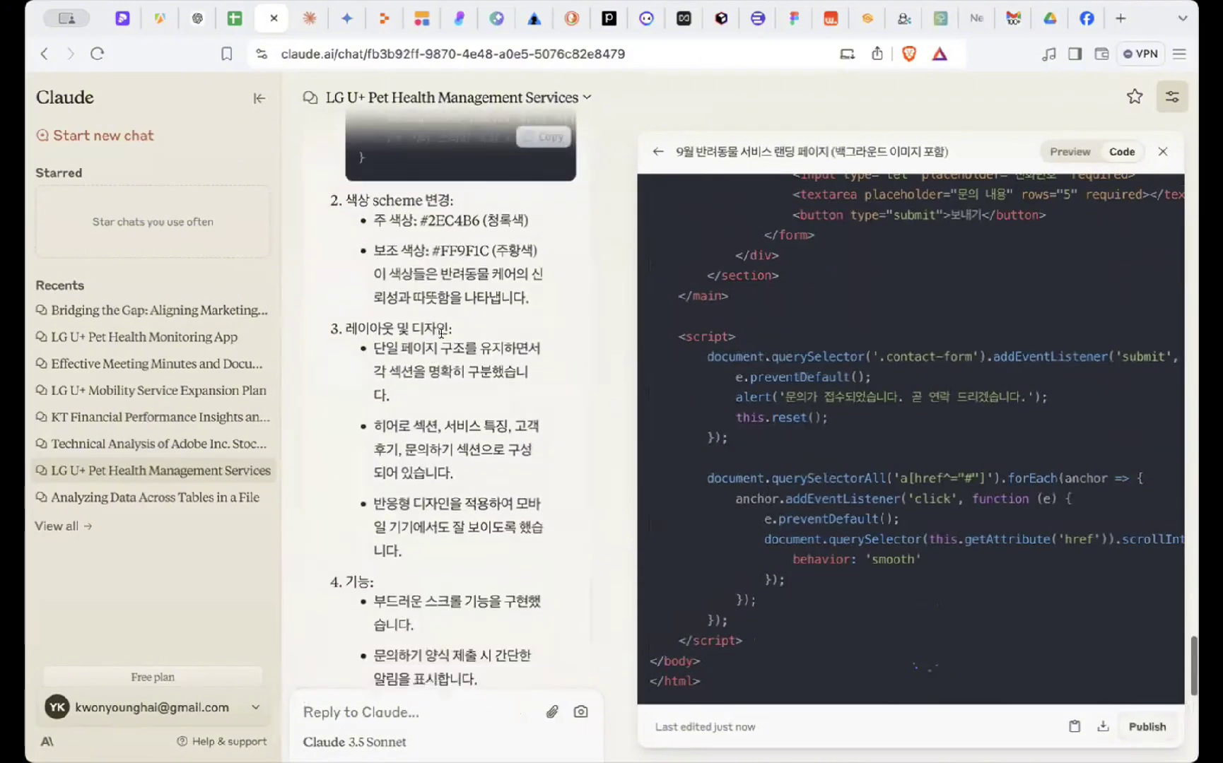
scroll(351, 498, "down", 4)
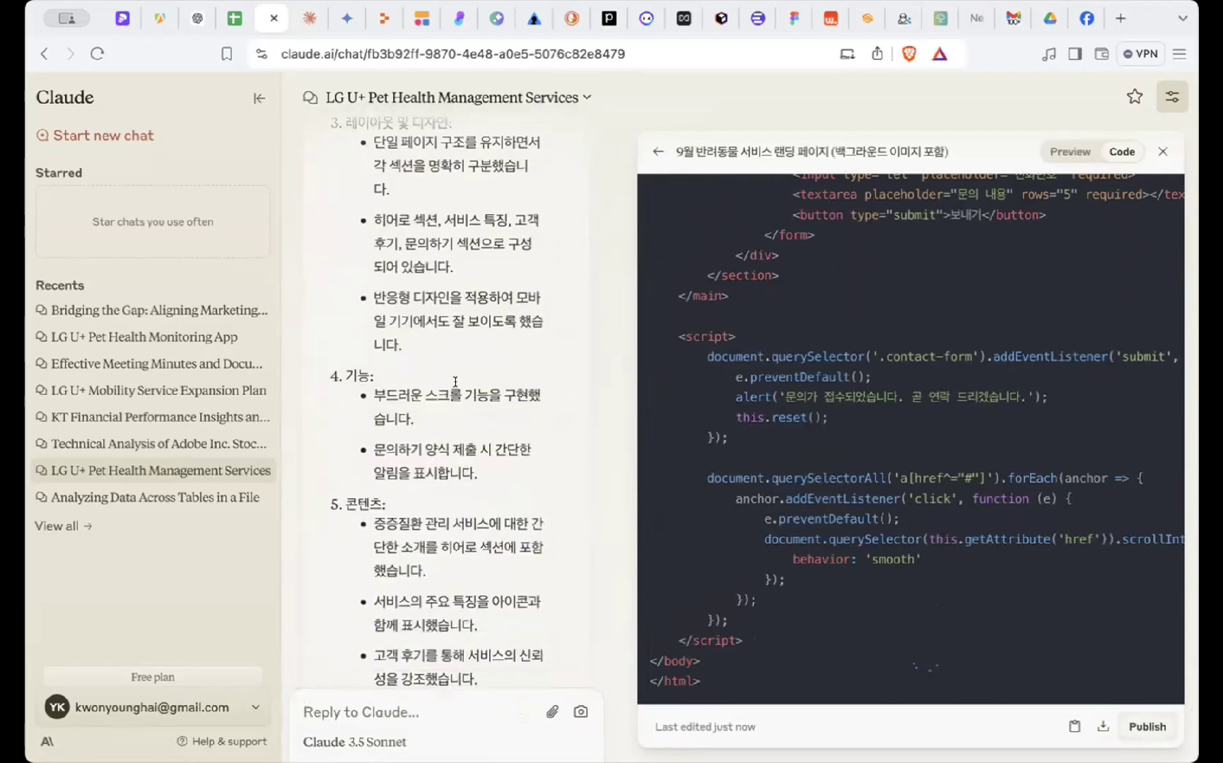
left_click_drag(463, 394, 521, 468)
left_click(521, 469)
scroll(523, 473, "down", 5)
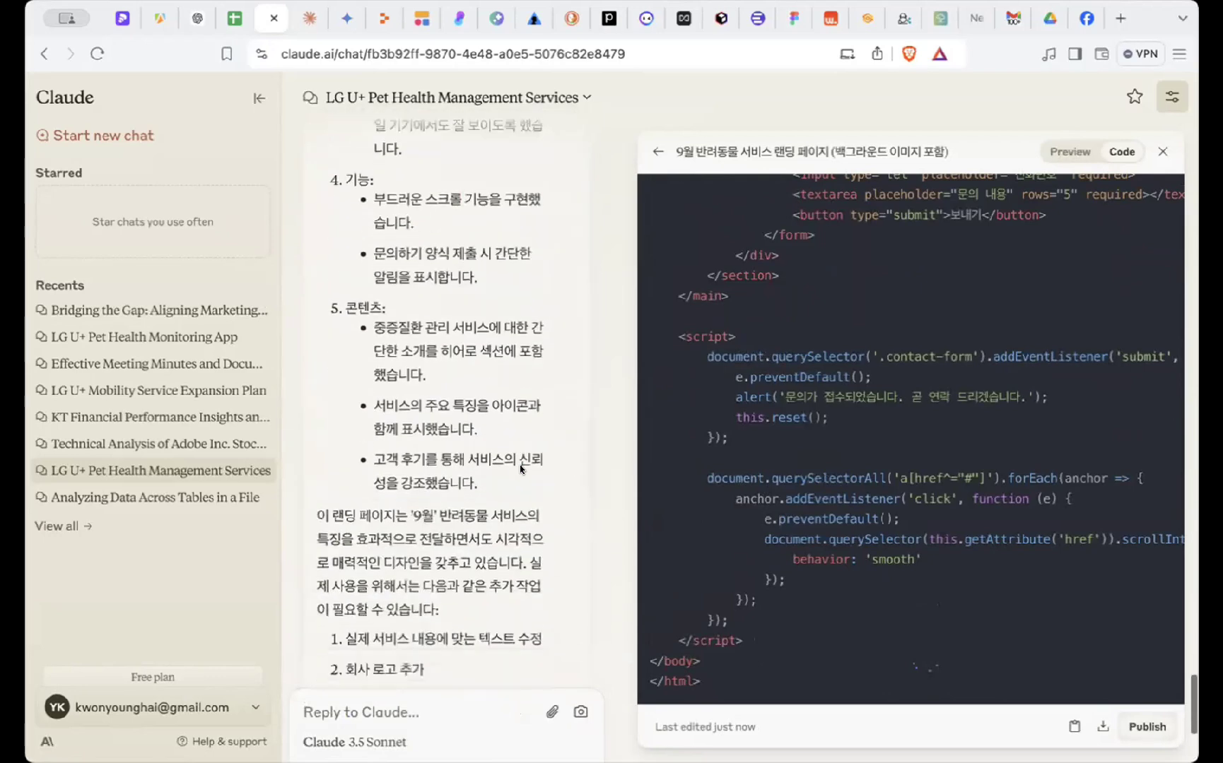
- Preview the background-image landing page, then return to its code and select all of it
scroll(913, 287, "up", 20)
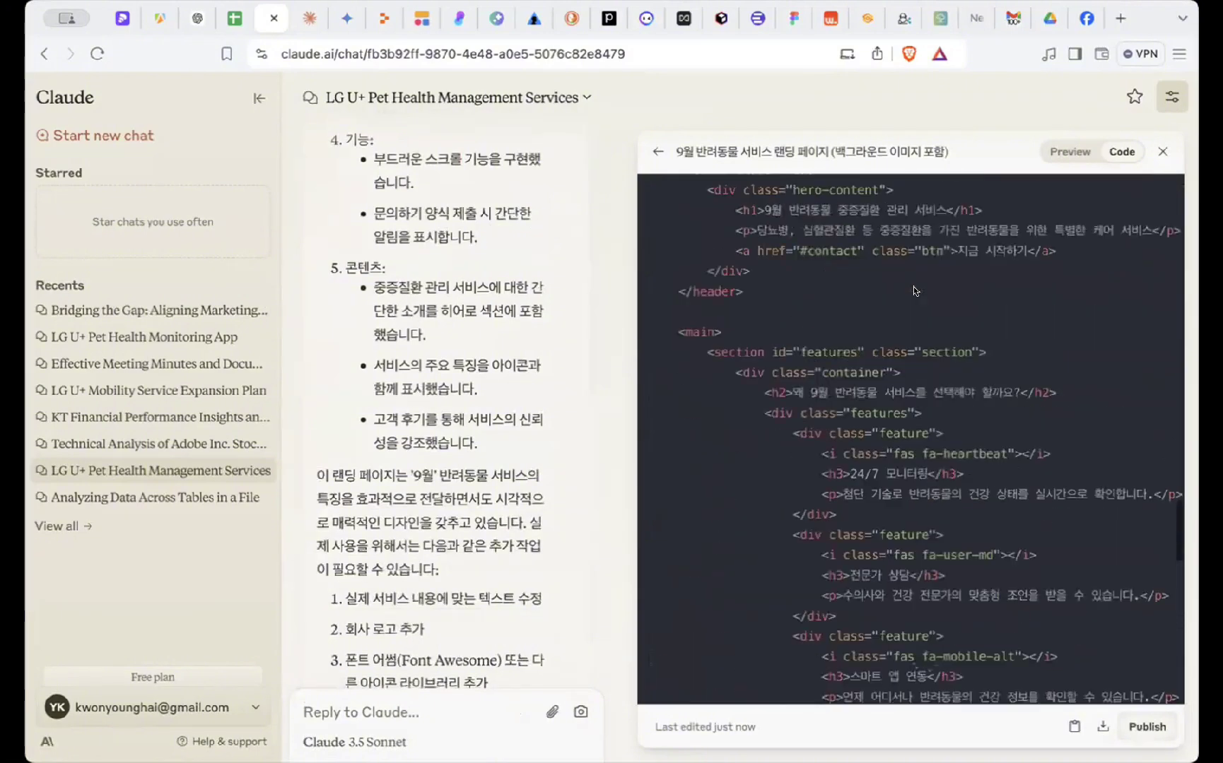
left_click(1068, 151)
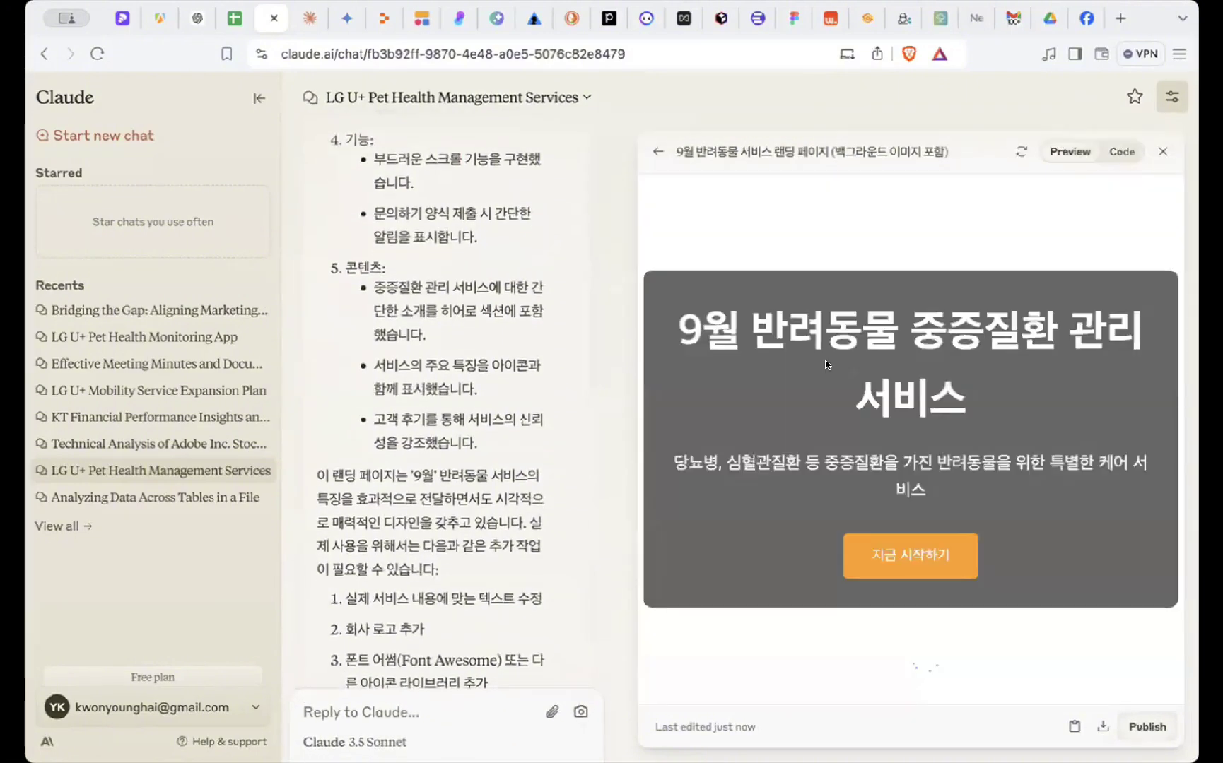
scroll(803, 409, "down", 10)
scroll(801, 408, "down", 5)
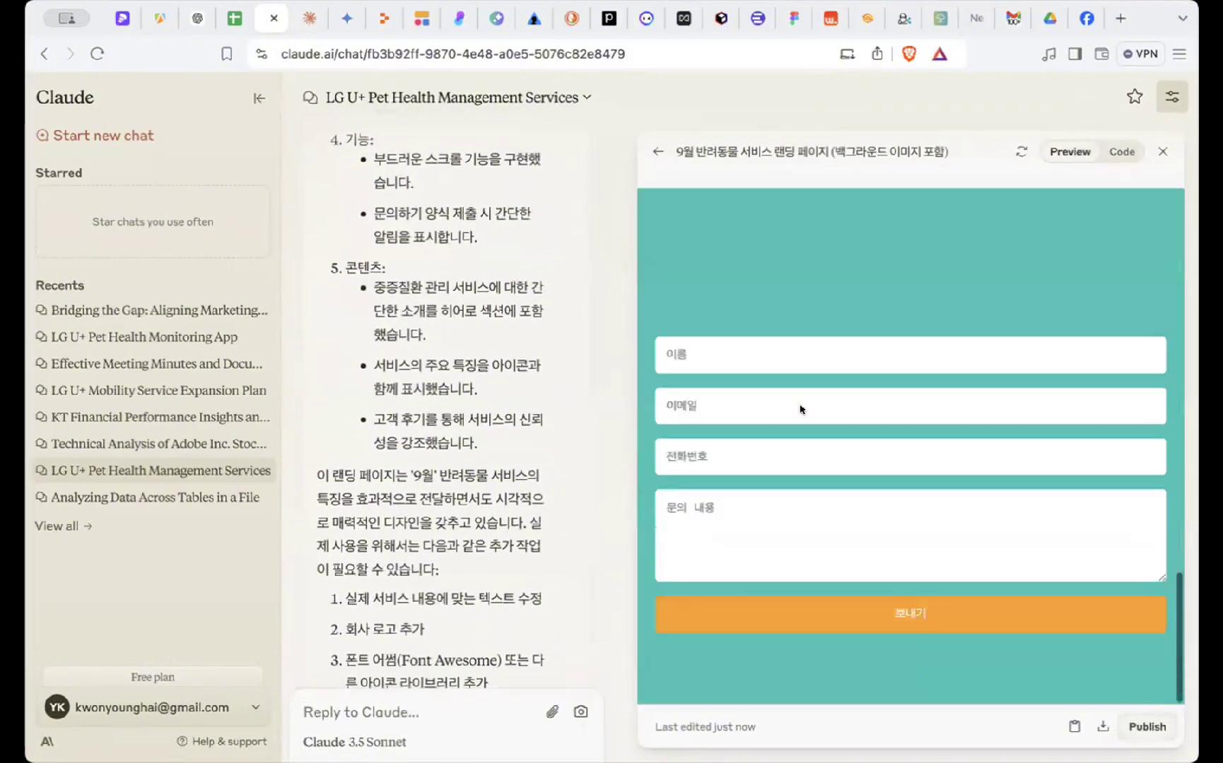
scroll(799, 399, "up", 15)
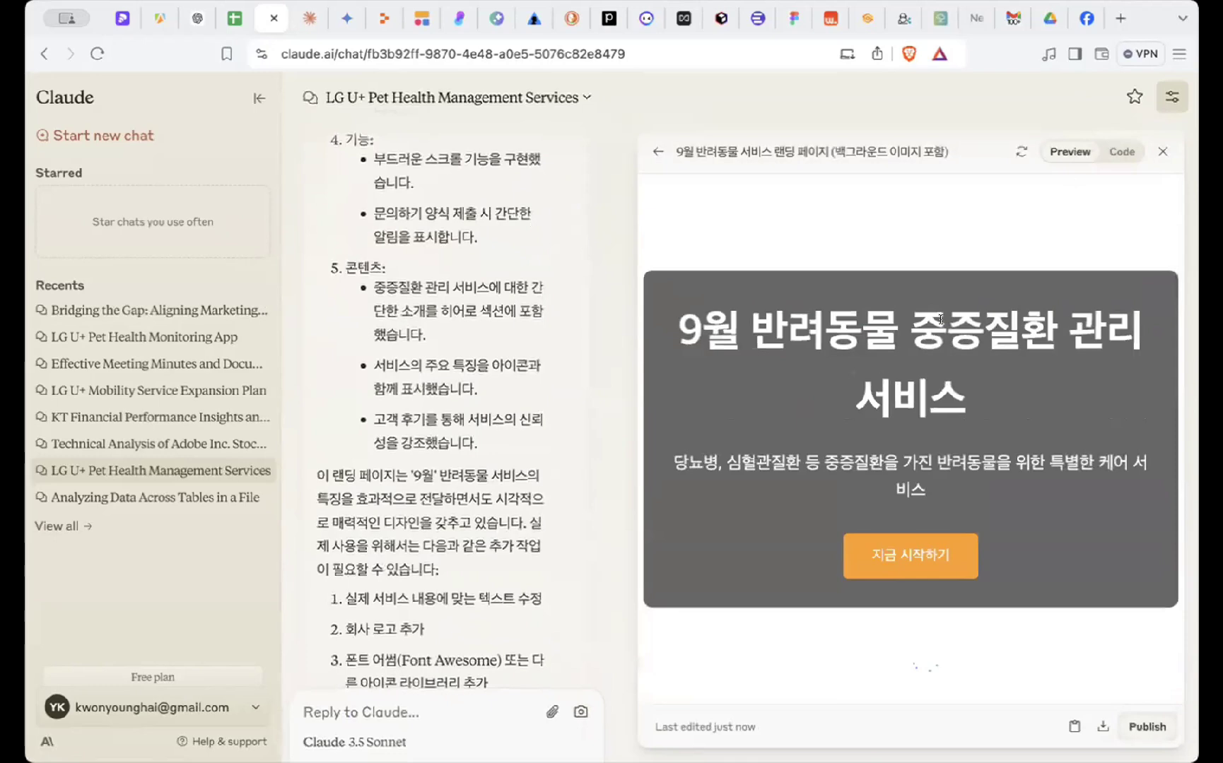
left_click(1119, 148)
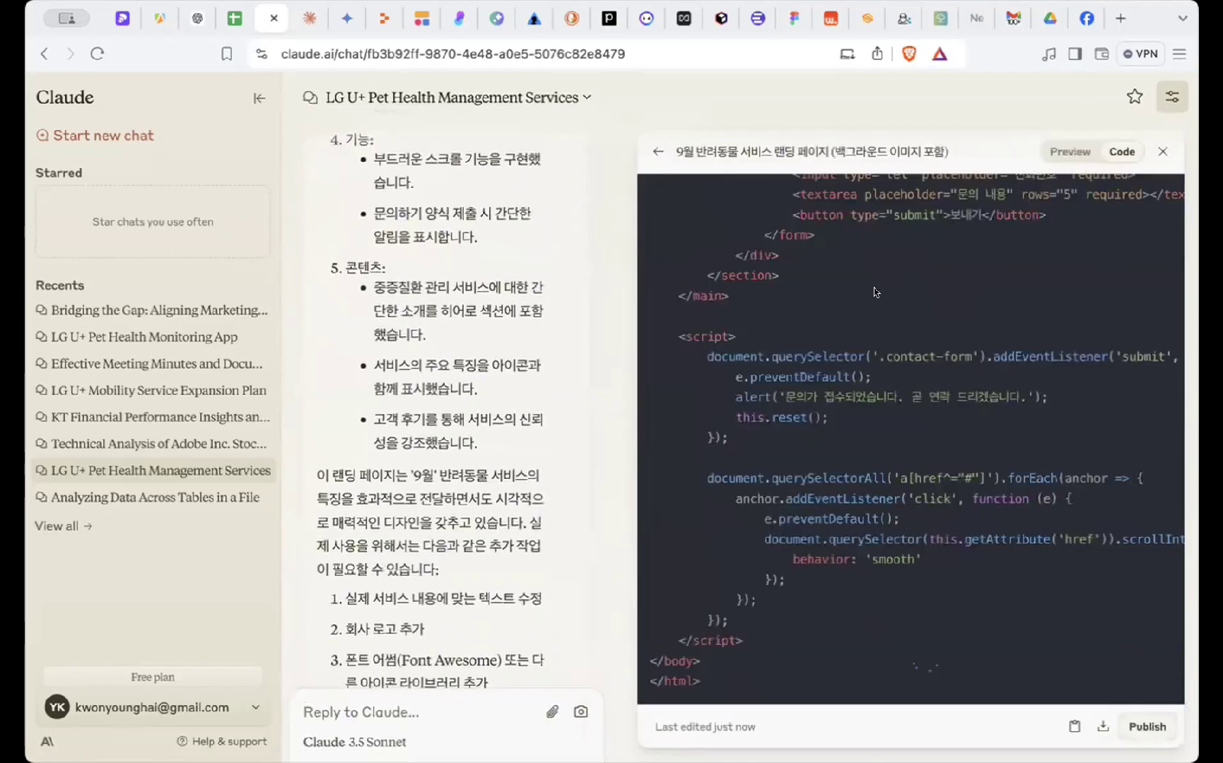
left_click_drag(743, 683, 644, 193)
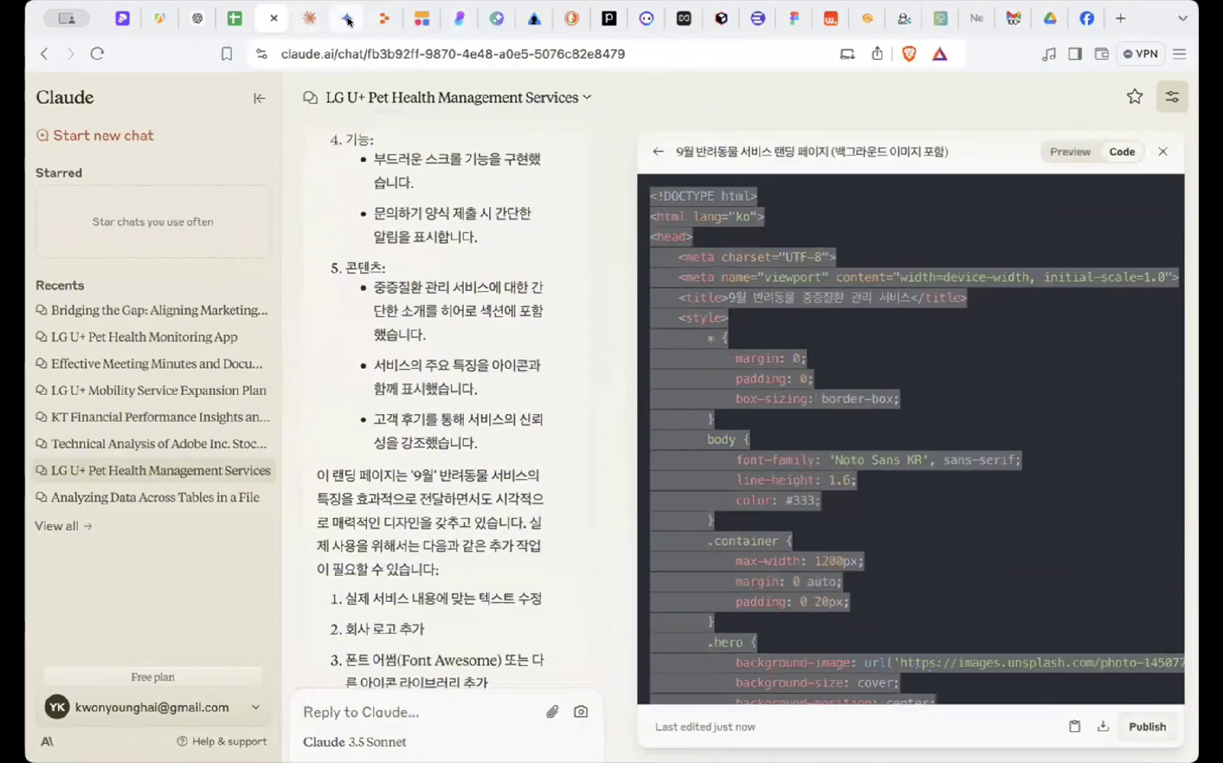
- Paste the background-image code into Replit's index.html, run it, and widen the Webview preview
left_click(382, 21)
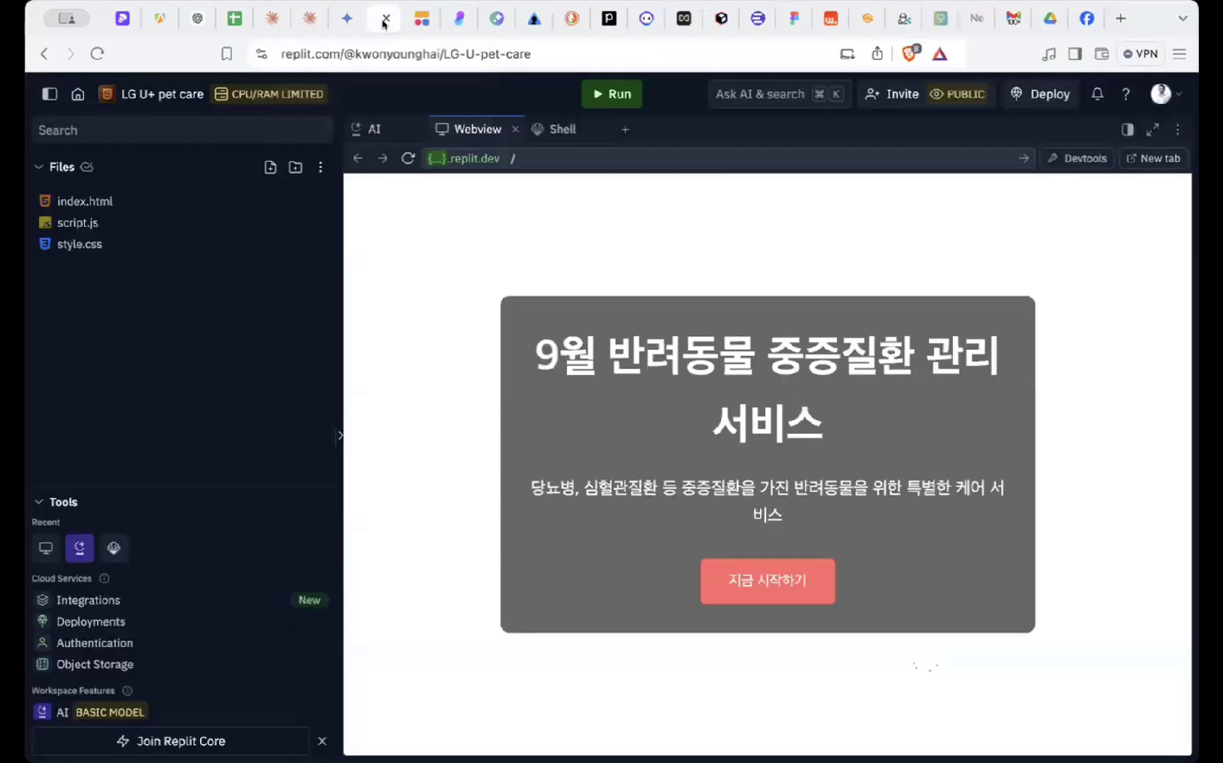
scroll(657, 544, "down", 15)
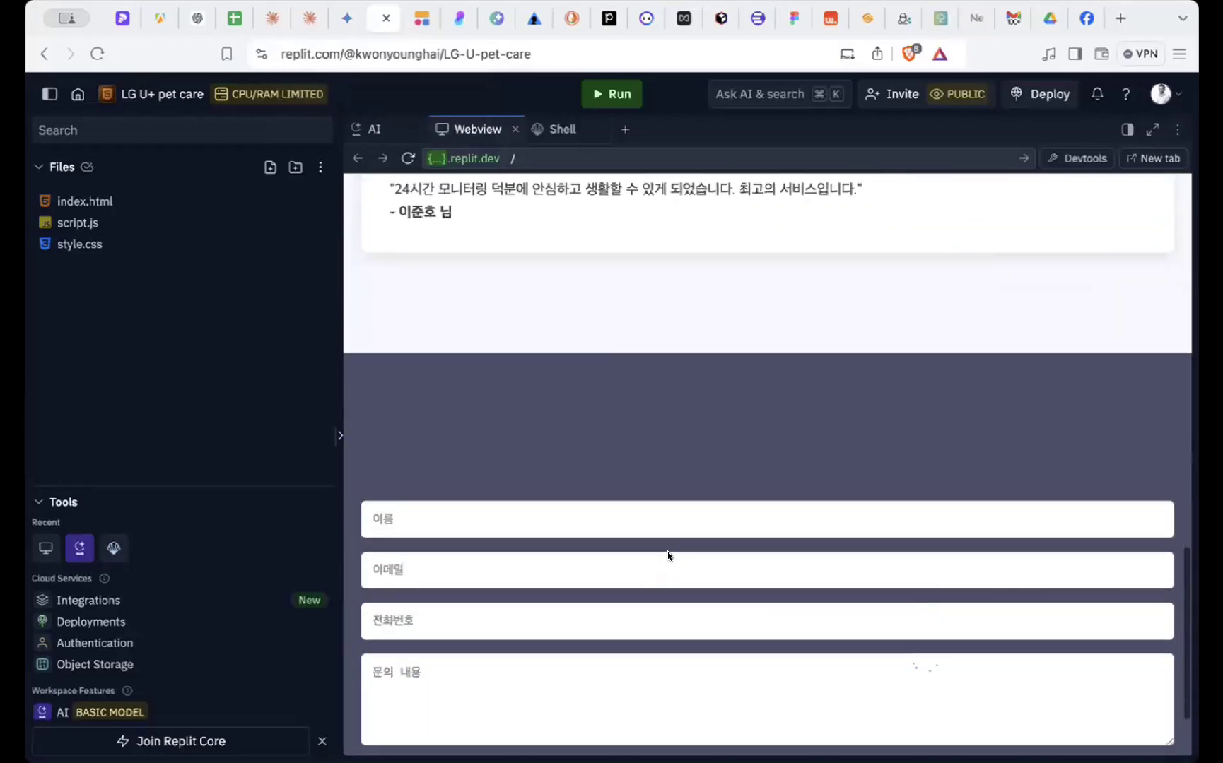
scroll(670, 537, "up", 12)
scroll(644, 396, "down", 10)
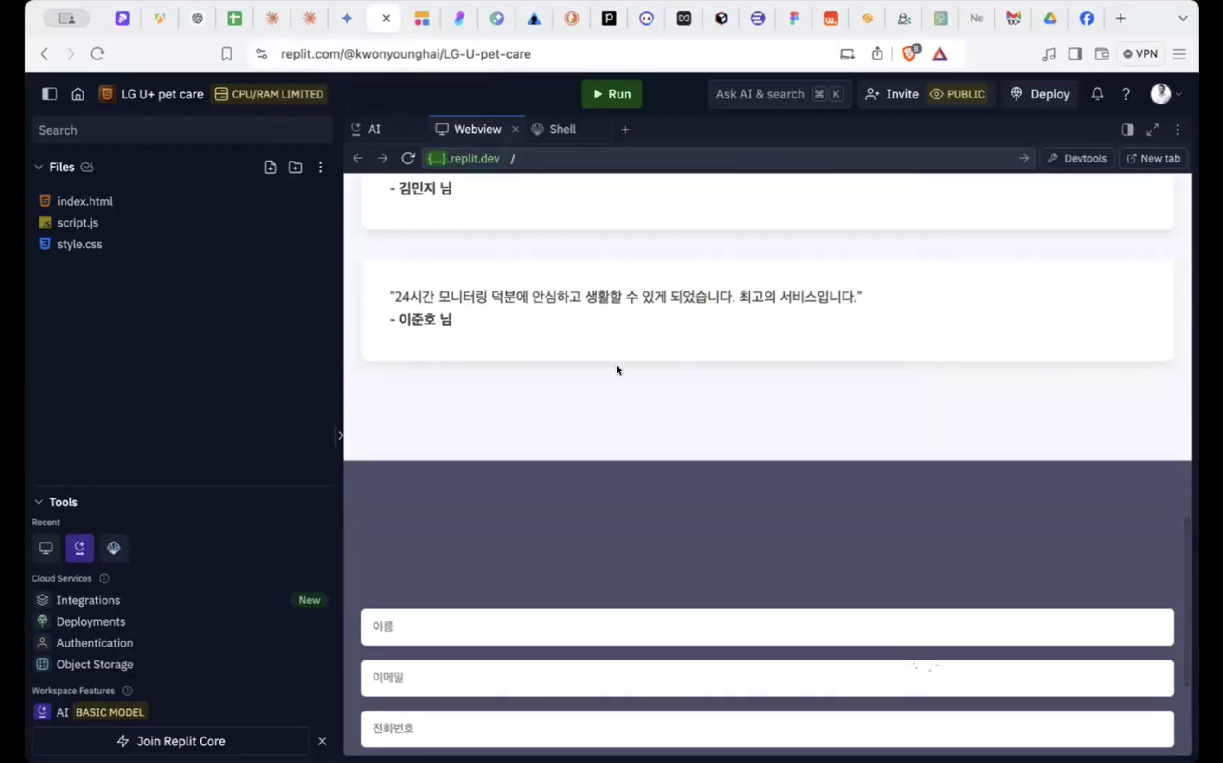
scroll(616, 369, "down", 3)
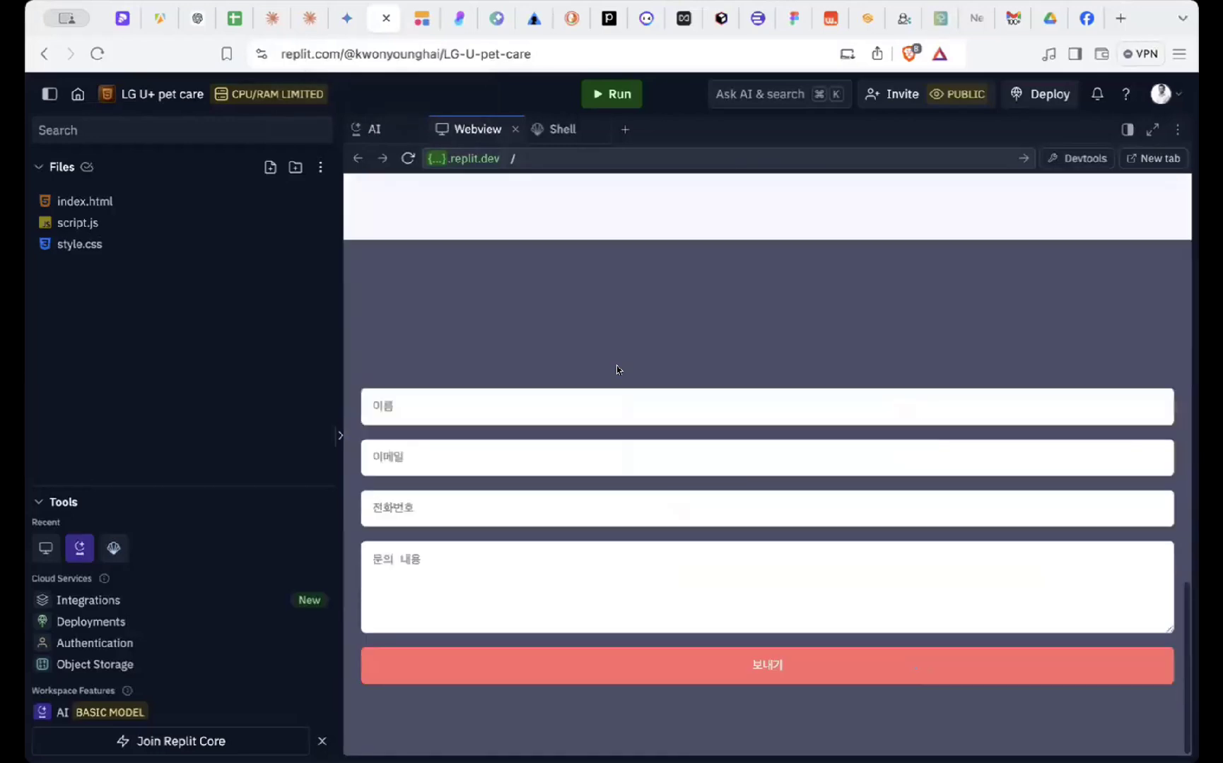
left_click(333, 434)
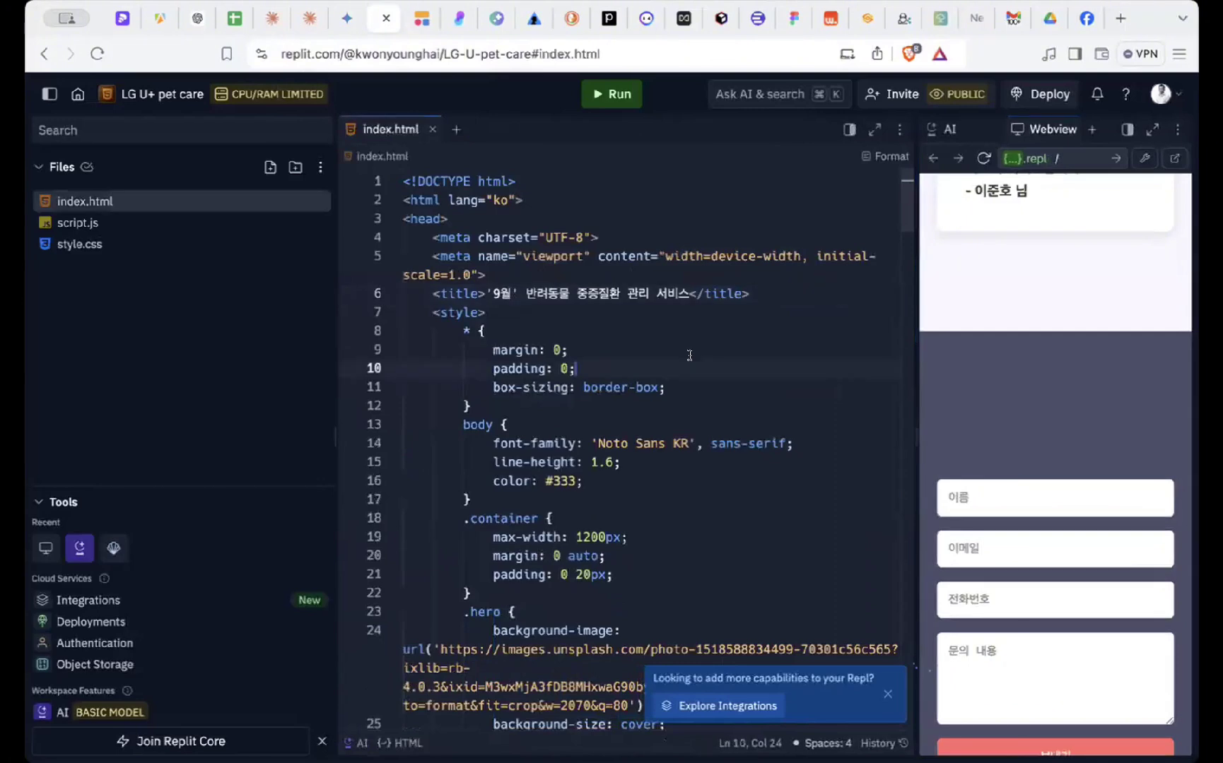
key("super+a")
key("BackSpace")
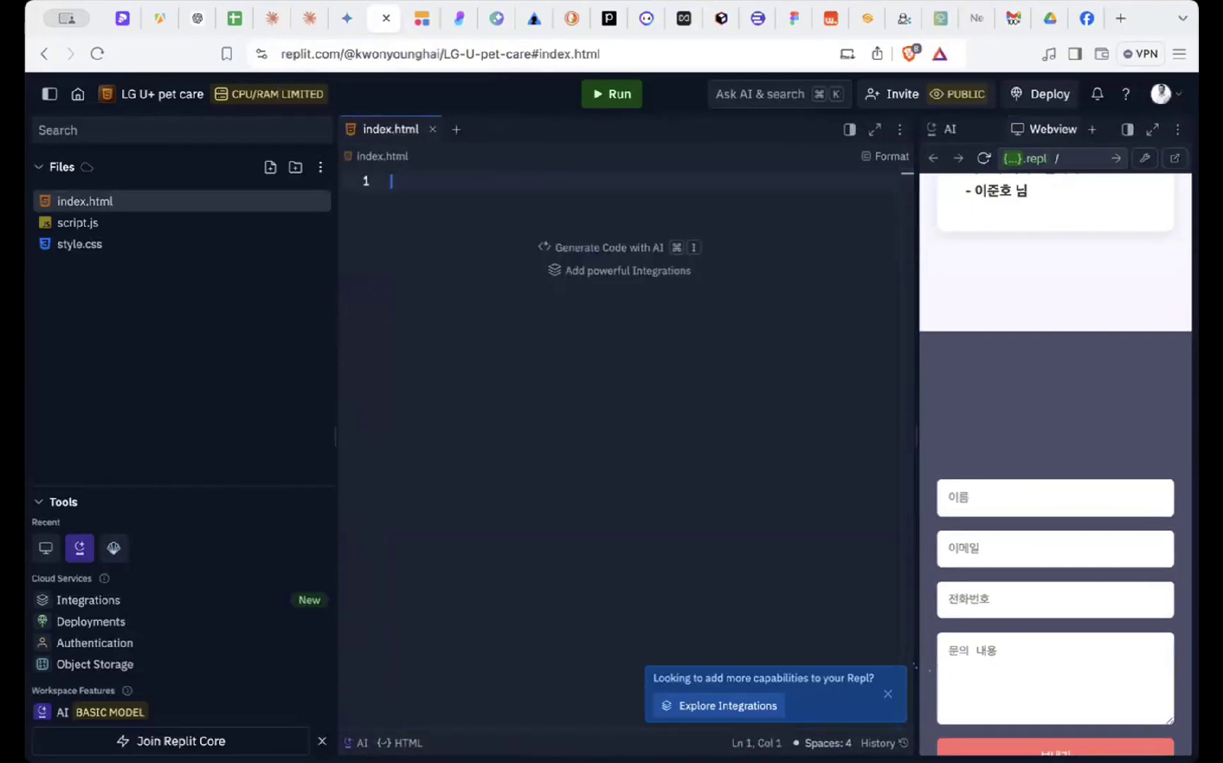
key("super+v")
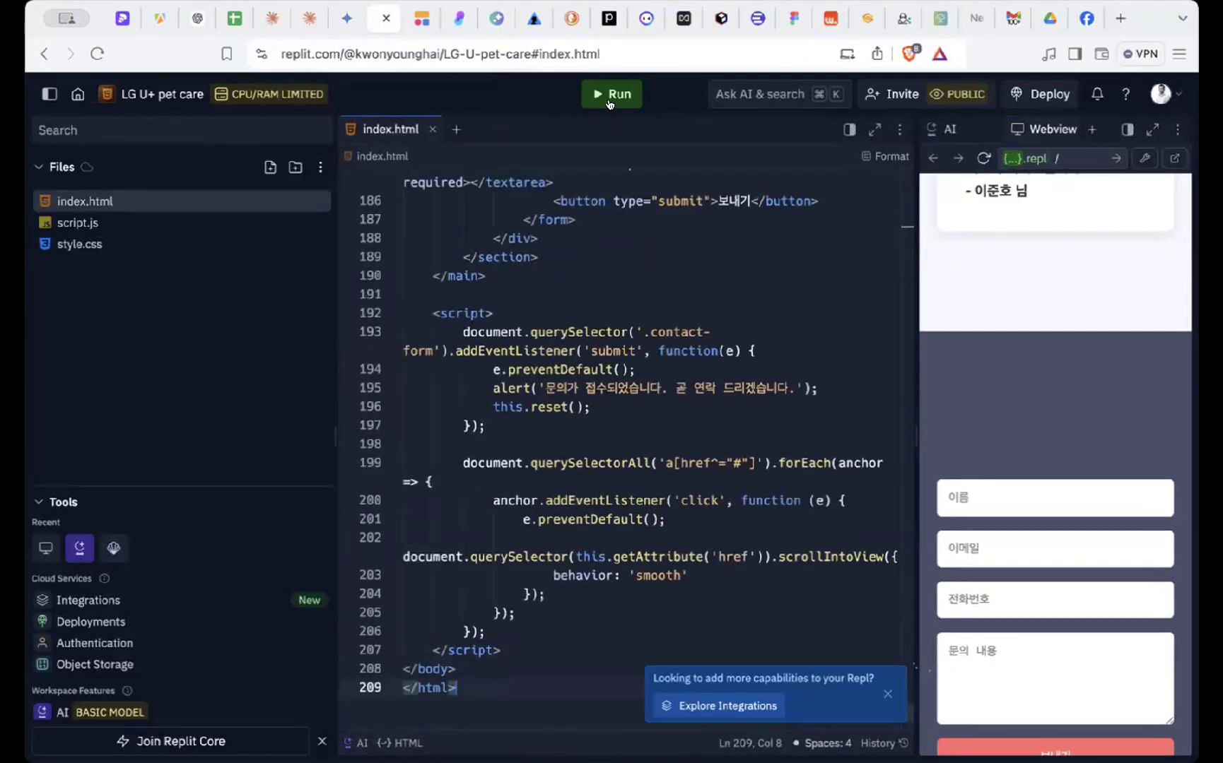
left_click(609, 99)
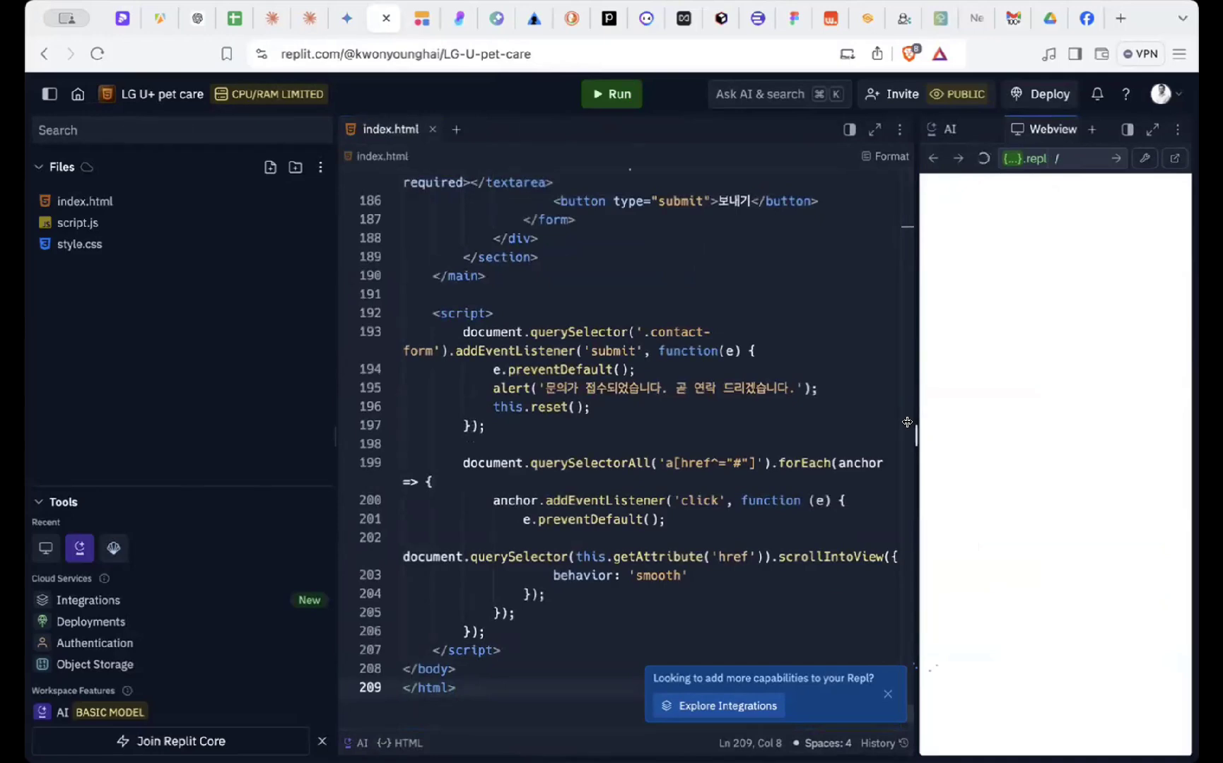
left_click_drag(906, 422, 320, 429)
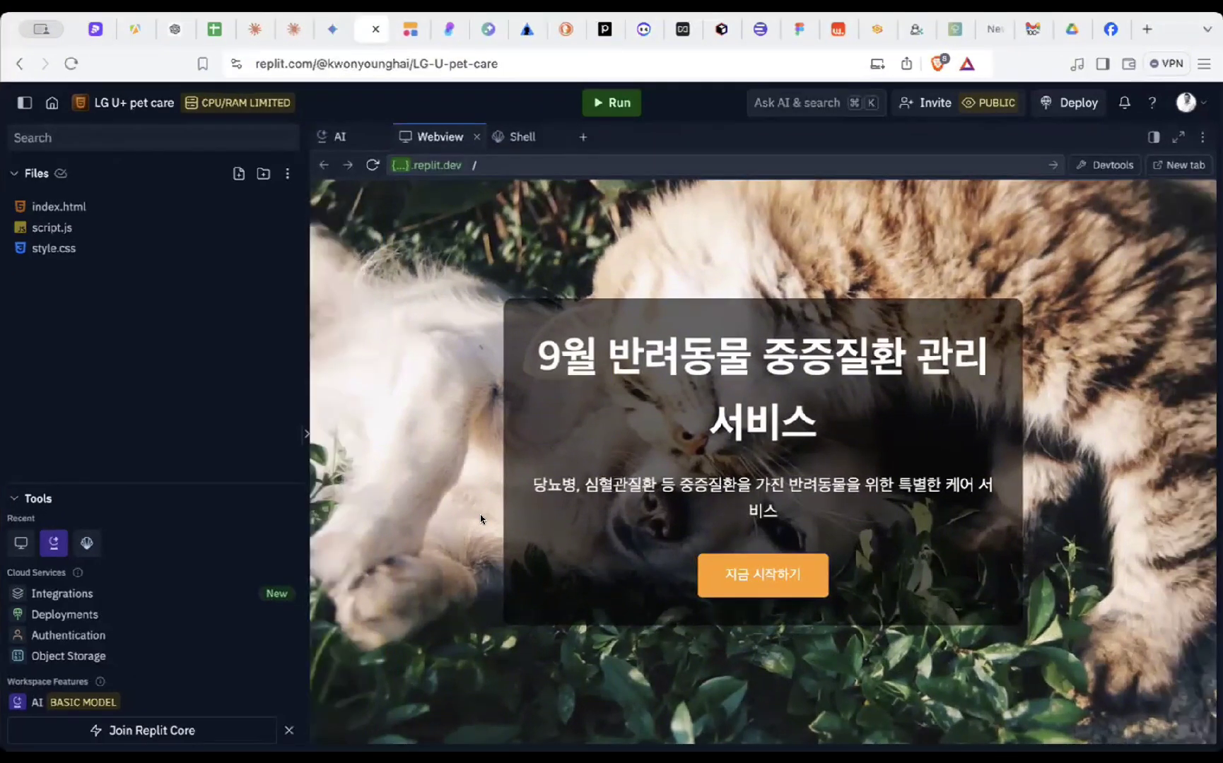
- Review the landing page down to its contact form, then switch to the Pitch deck
scroll(480, 520, "down", 10)
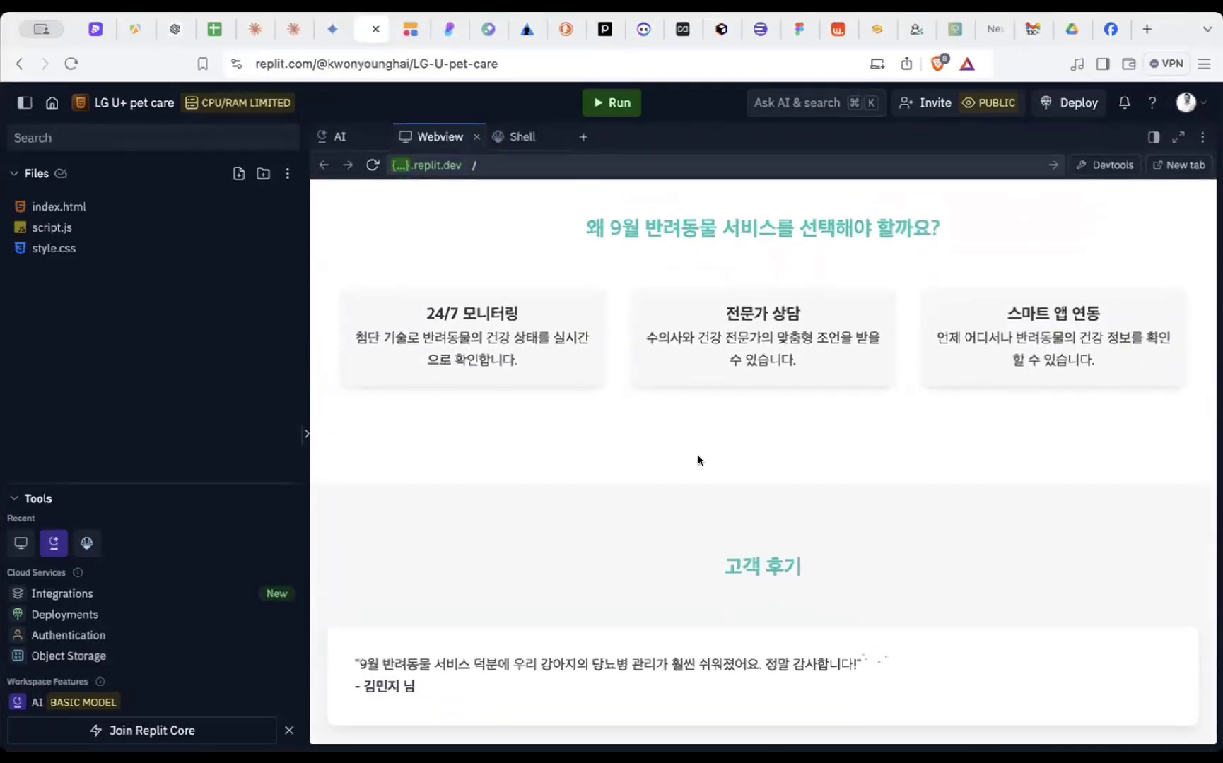
scroll(699, 460, "down", 10)
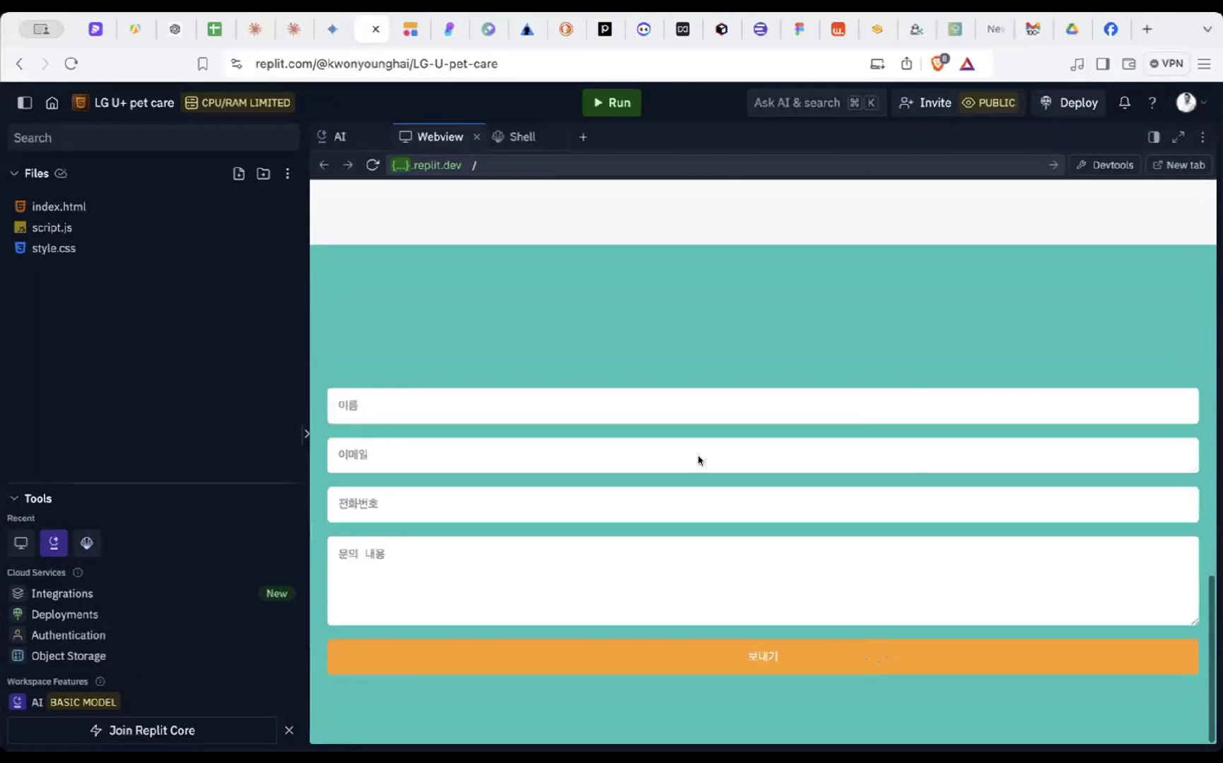
left_click(531, 399)
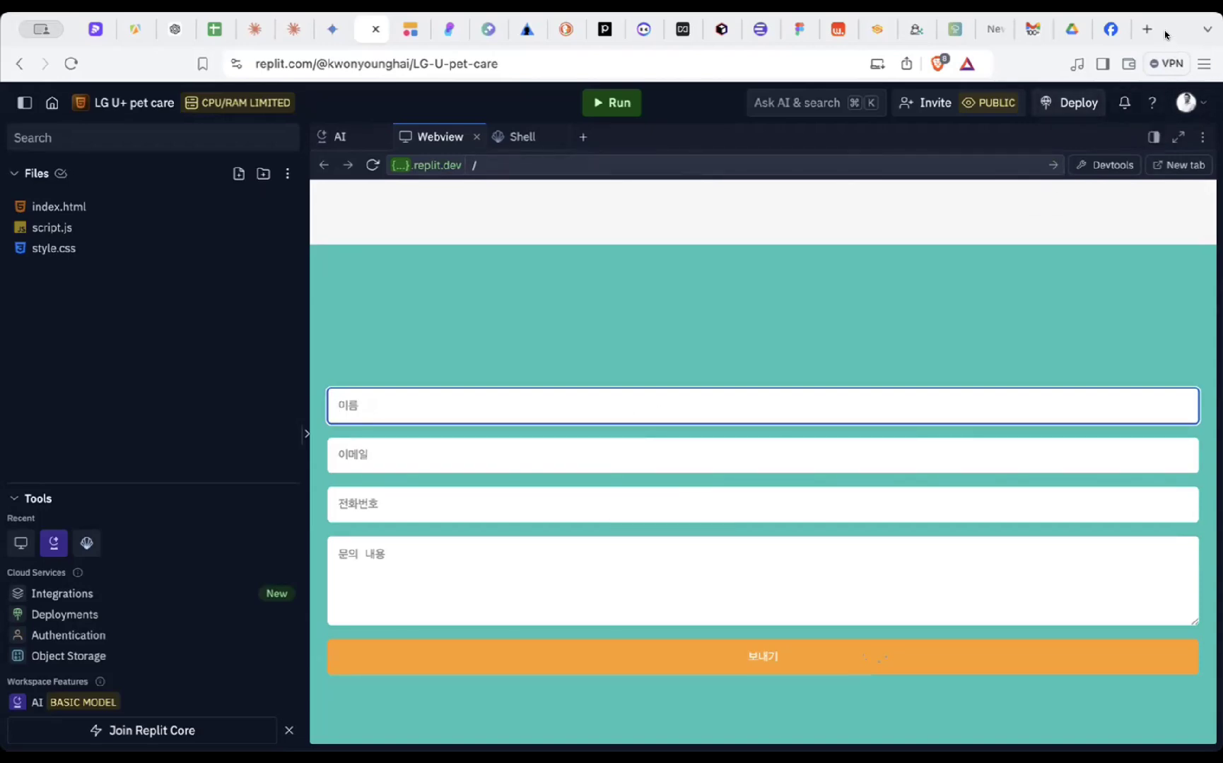
scroll(960, 226, "up", 15)
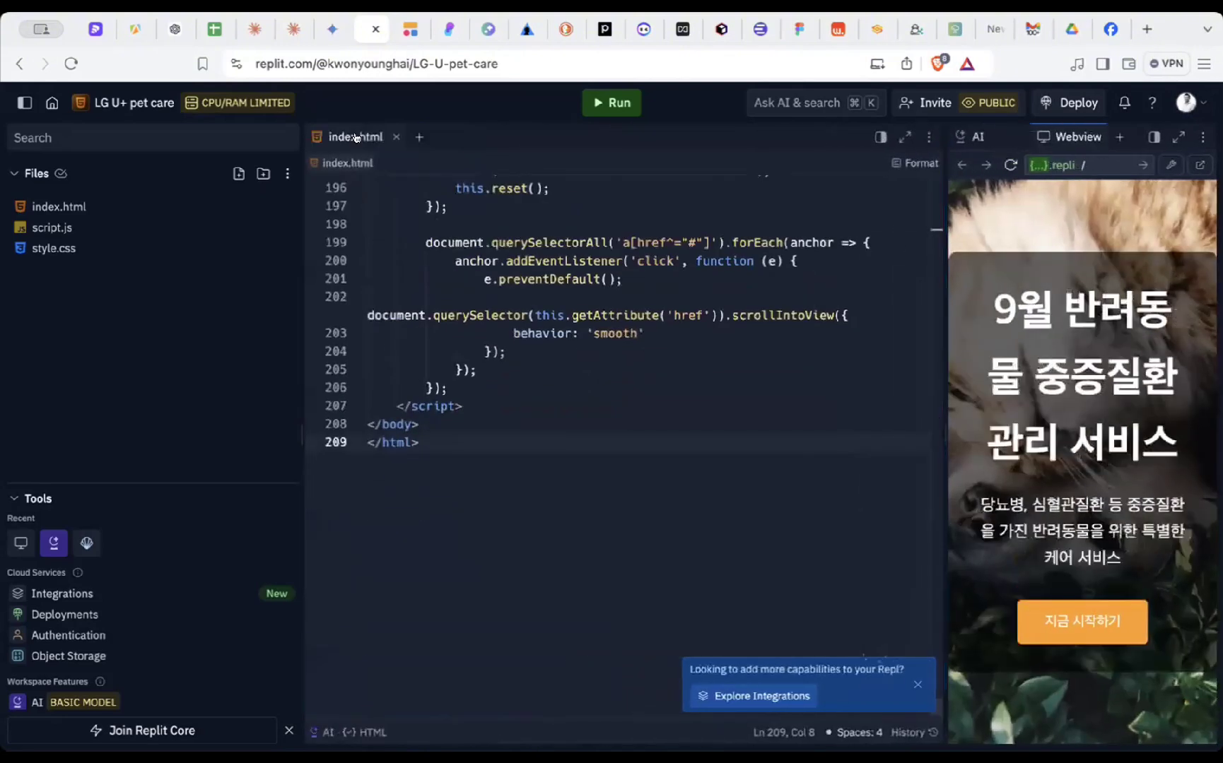
left_click(87, 28)
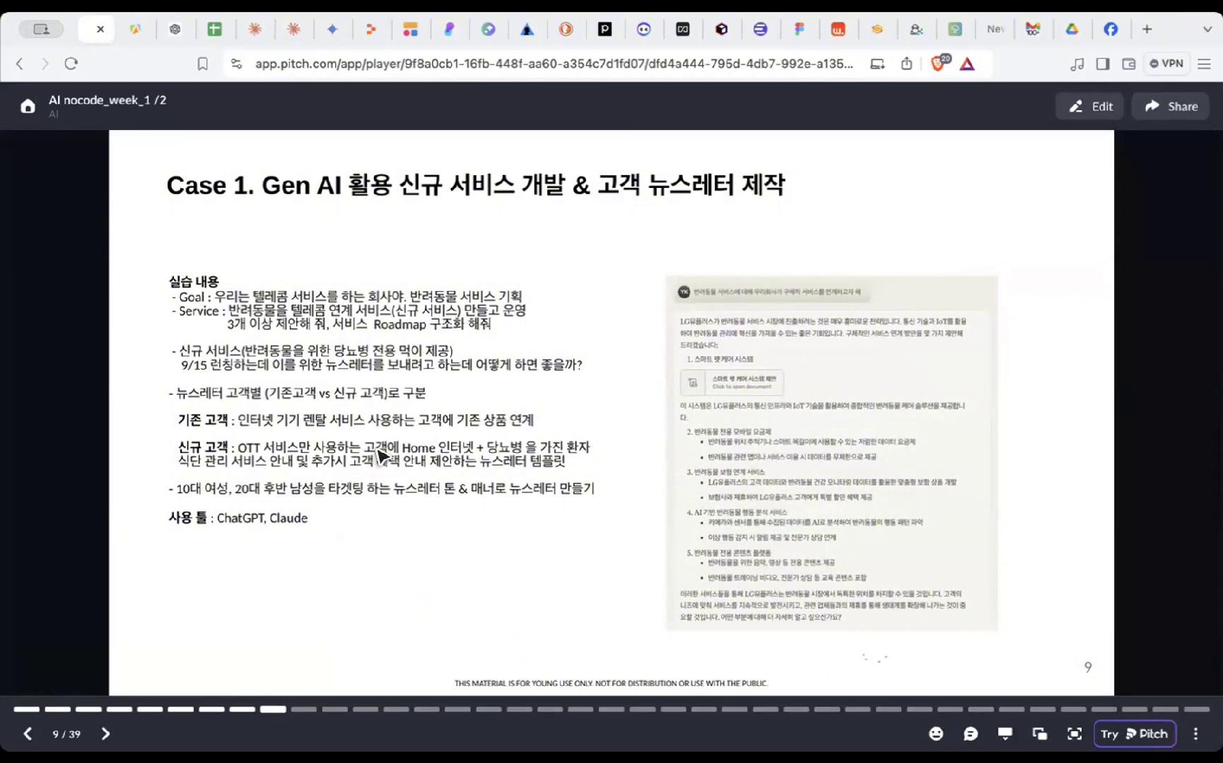
- Advance the Pitch deck from slide 9 to slide 11, the Case 3 image-generation slide
key("Right")
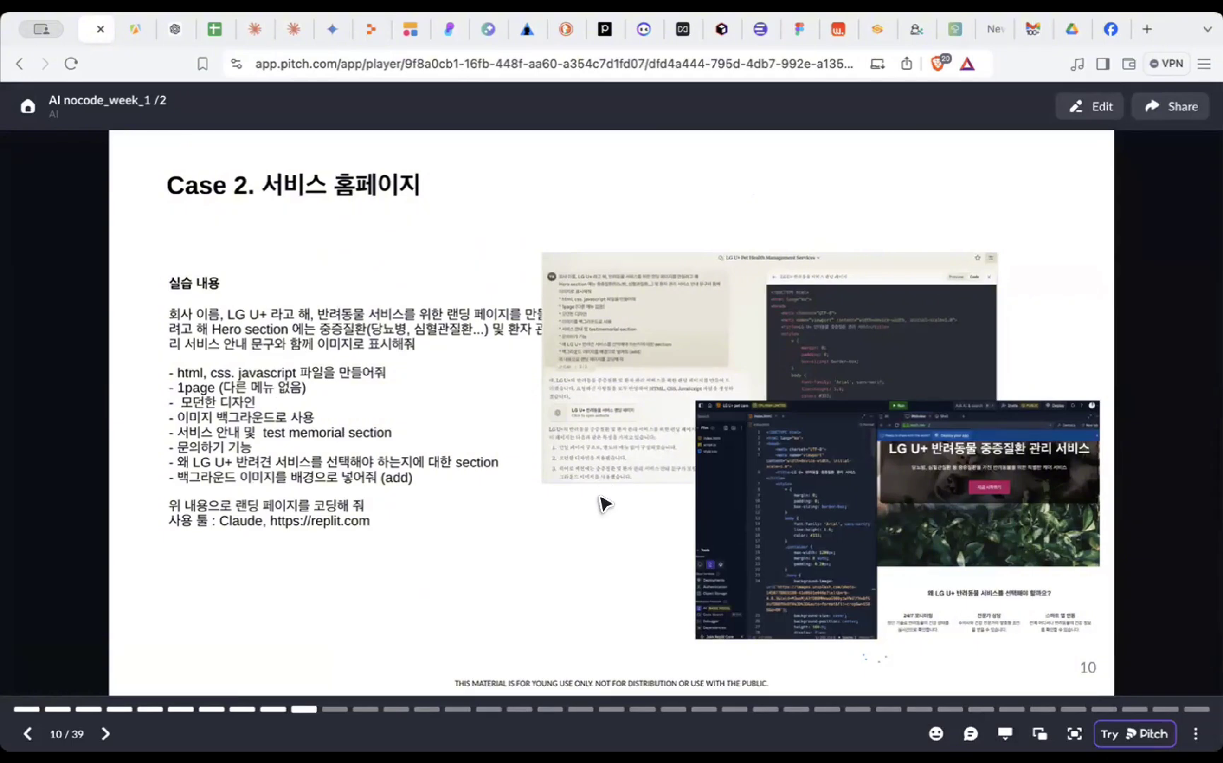
key("Left")
key("Right")
key("Right")
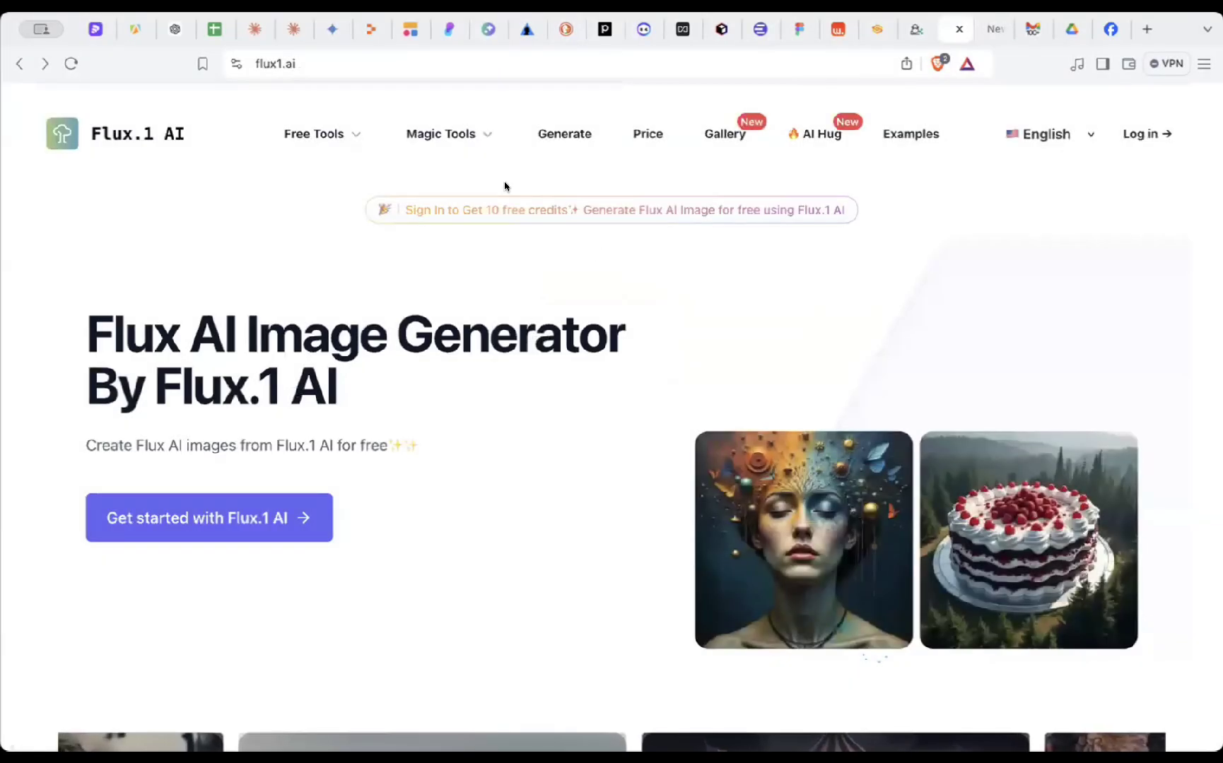
- Open the Flux.1 AI image generator form and set the aspect ratio to 16:9
left_click(430, 64)
scroll(422, 496, "down", 3)
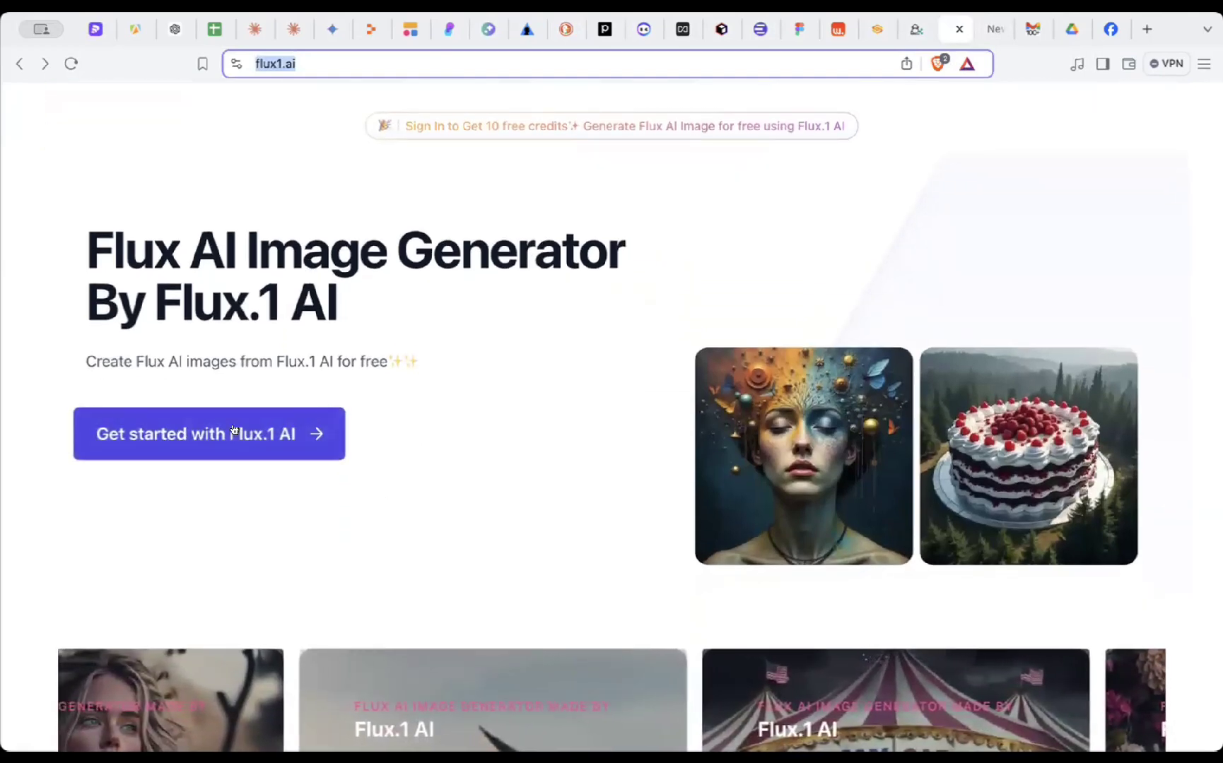
left_click(212, 434)
scroll(422, 415, "down", 3)
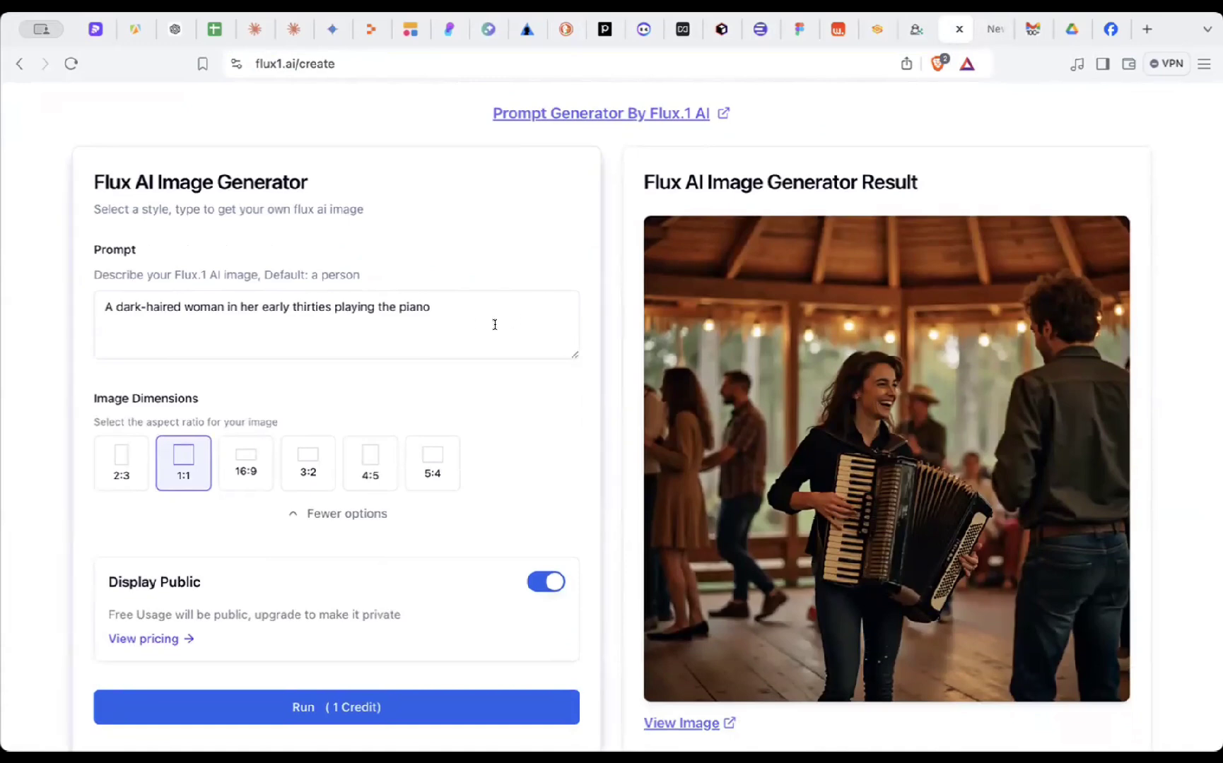
left_click(246, 463)
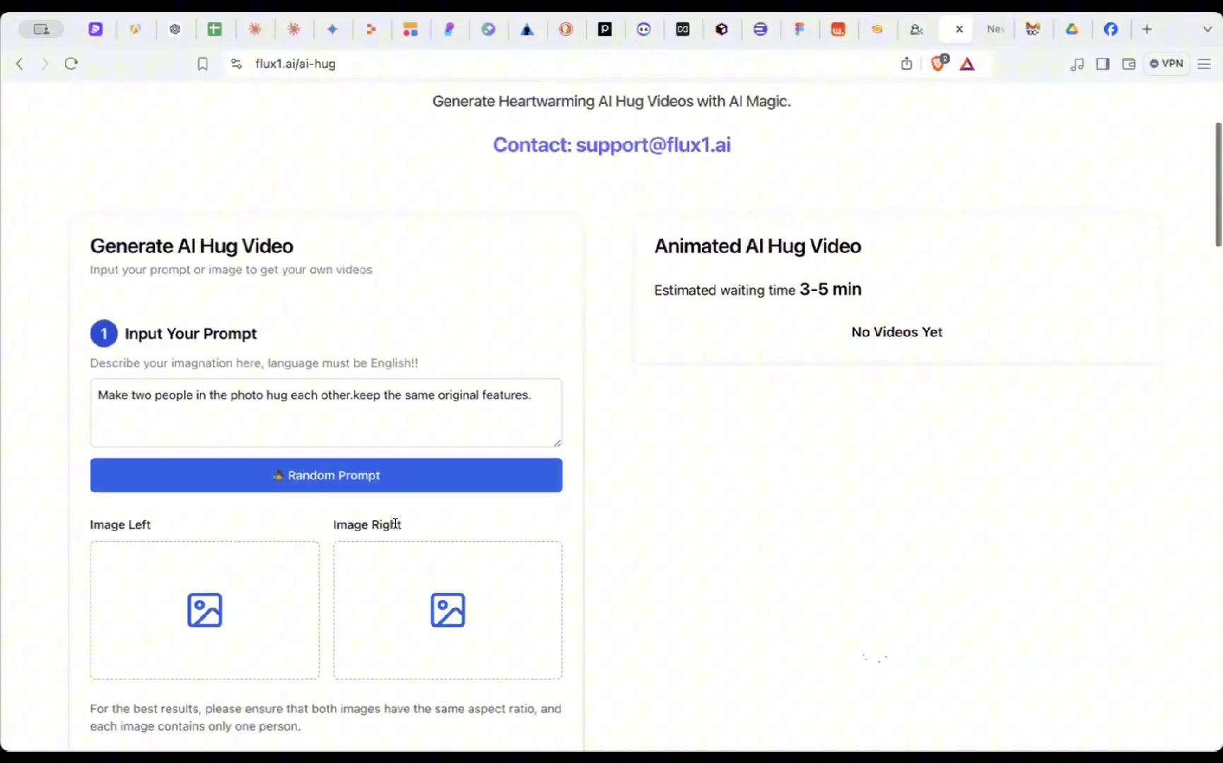
- Browse the sample cards in the Flux.1 AI model gallery
scroll(395, 523, "up", 3)
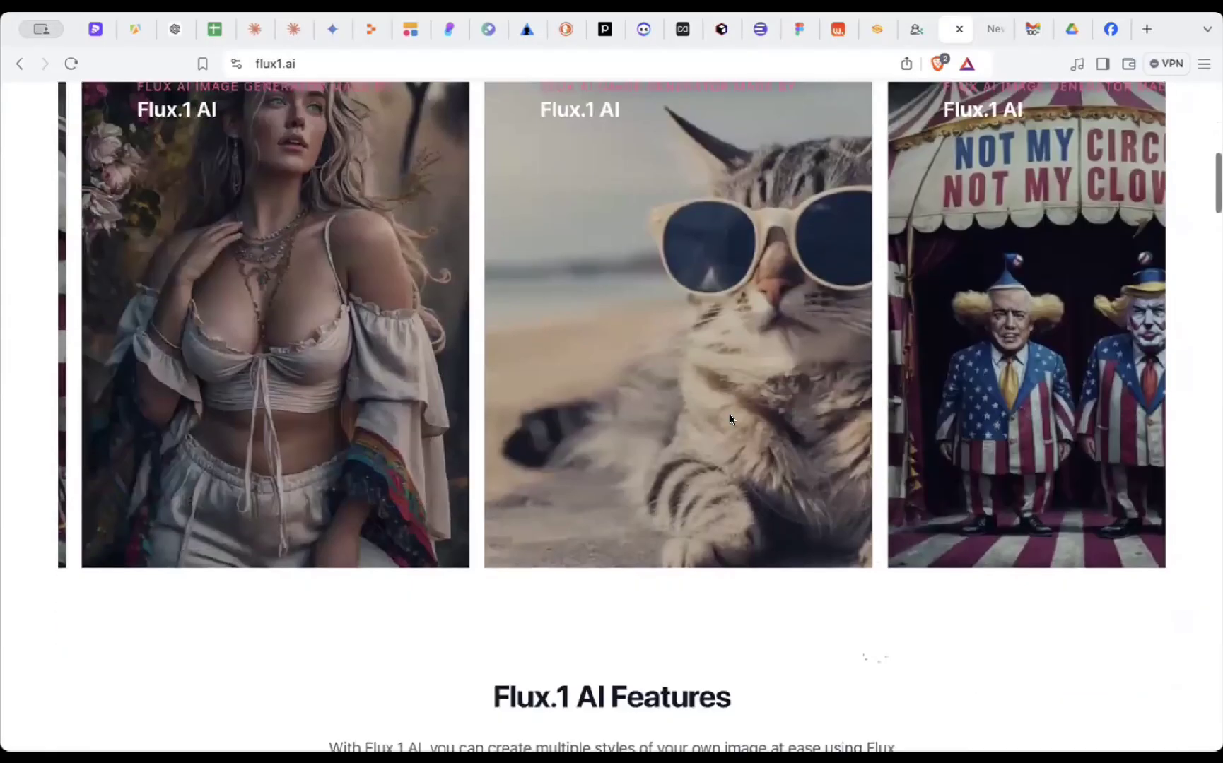
scroll(730, 418, "down", 10)
scroll(730, 418, "up", 20)
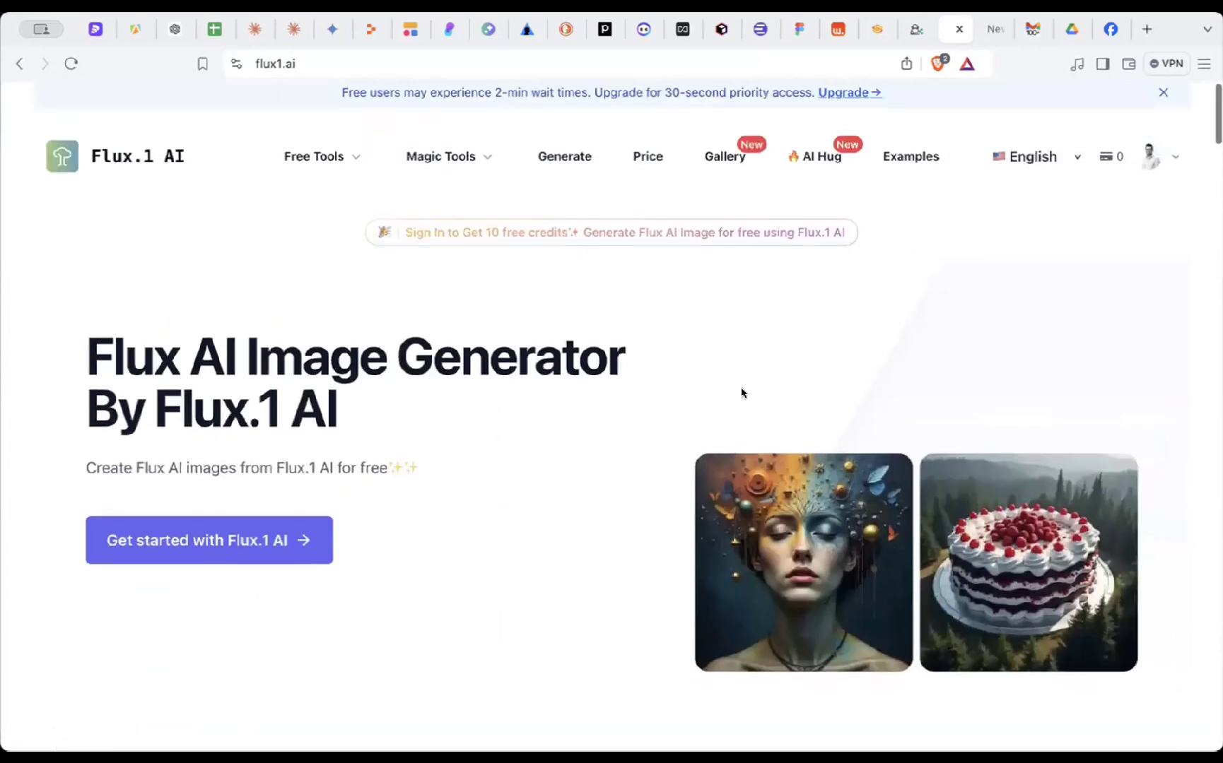
scroll(743, 511, "down", 3)
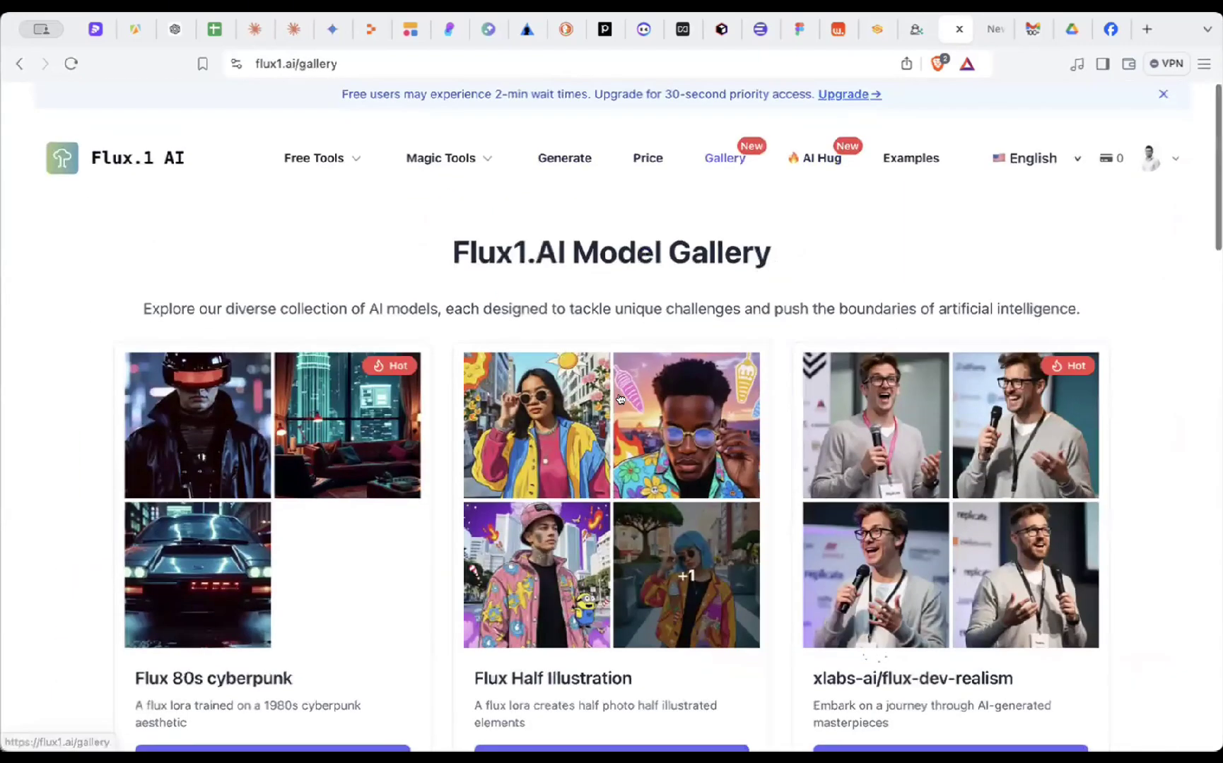
scroll(516, 424, "down", 3)
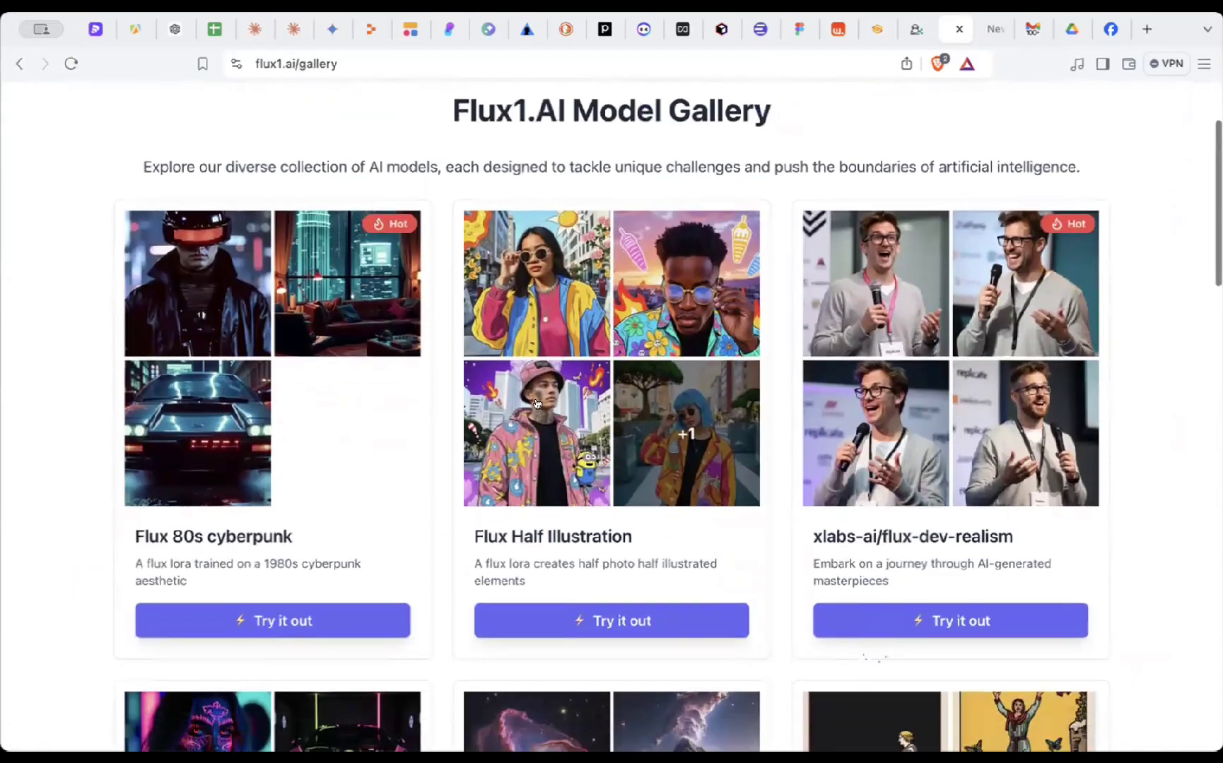
scroll(515, 424, "down", 3)
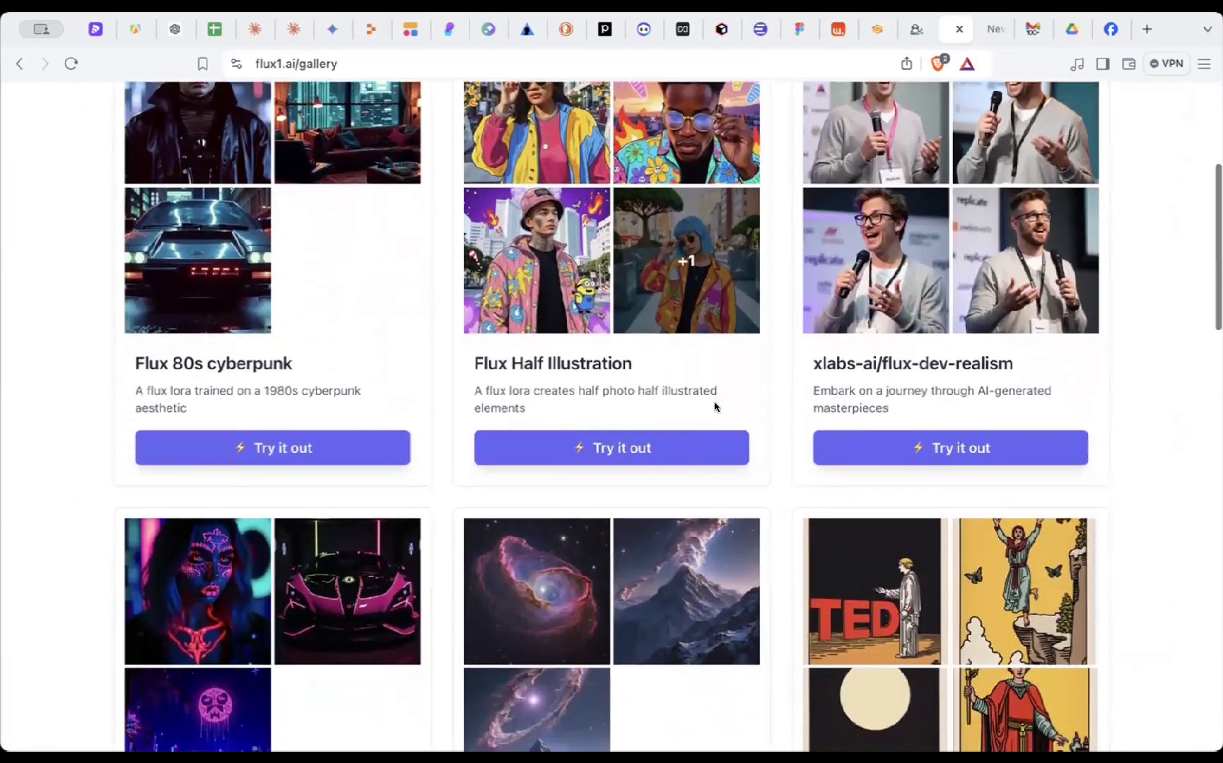
scroll(716, 408, "up", 2)
scroll(716, 408, "up", 1)
scroll(569, 439, "down", 5)
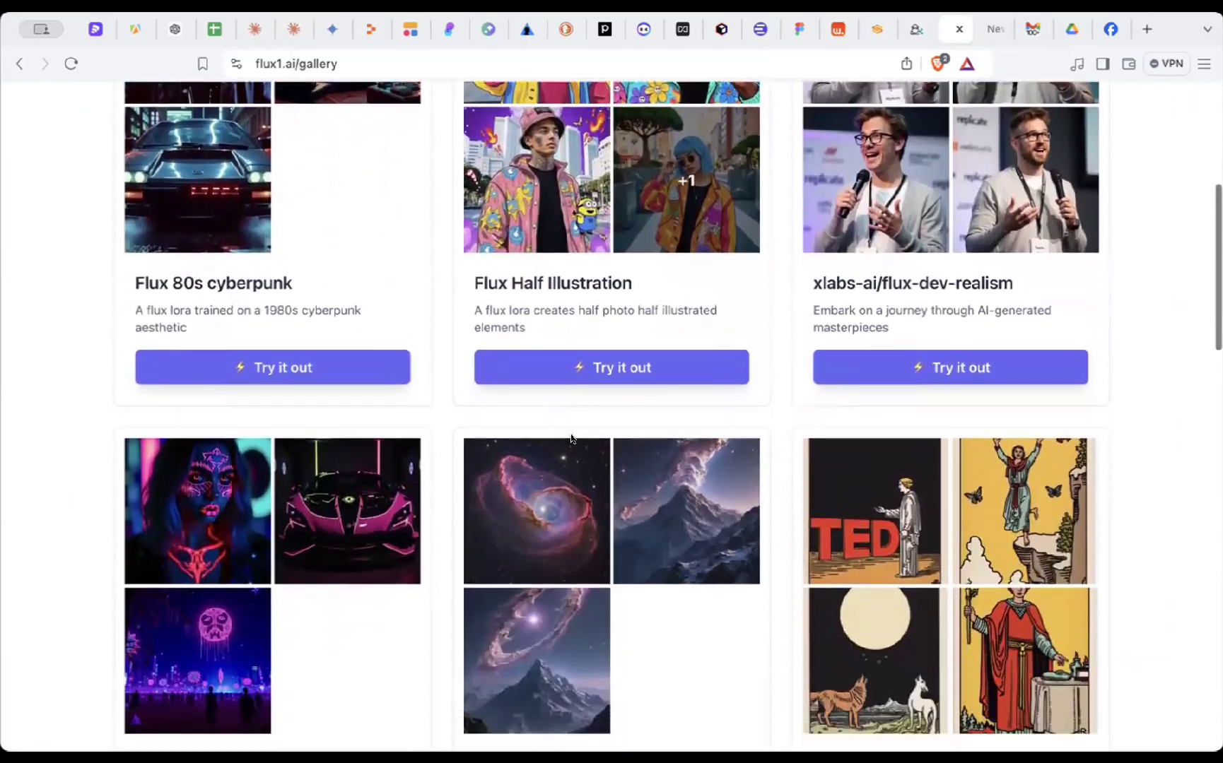
scroll(495, 474, "down", 5)
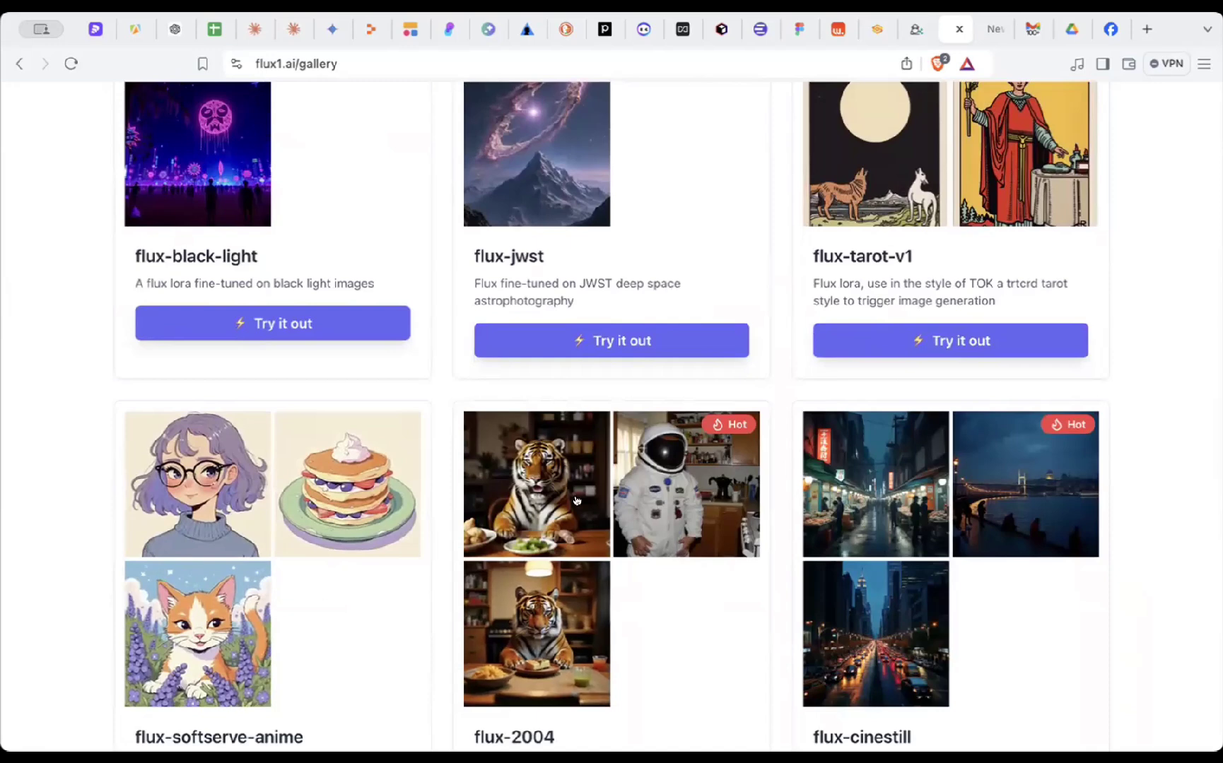
scroll(576, 500, "down", 2)
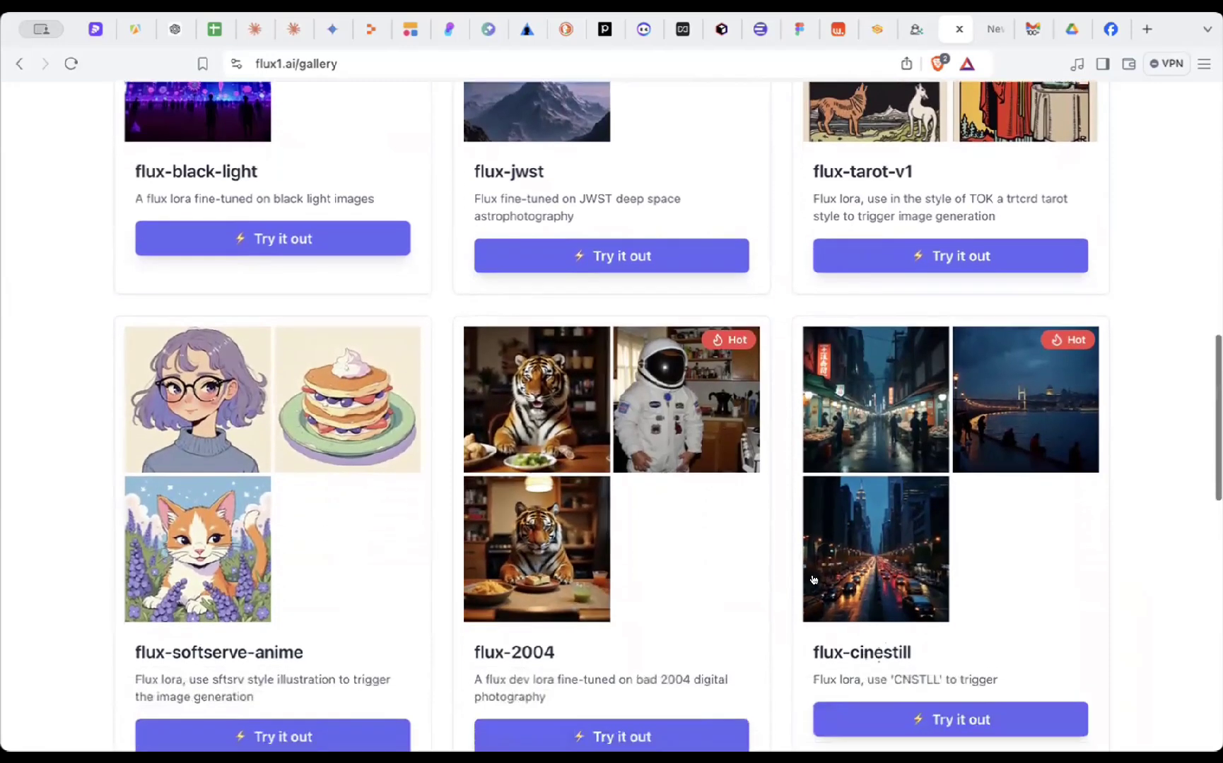
scroll(813, 580, "down", 2)
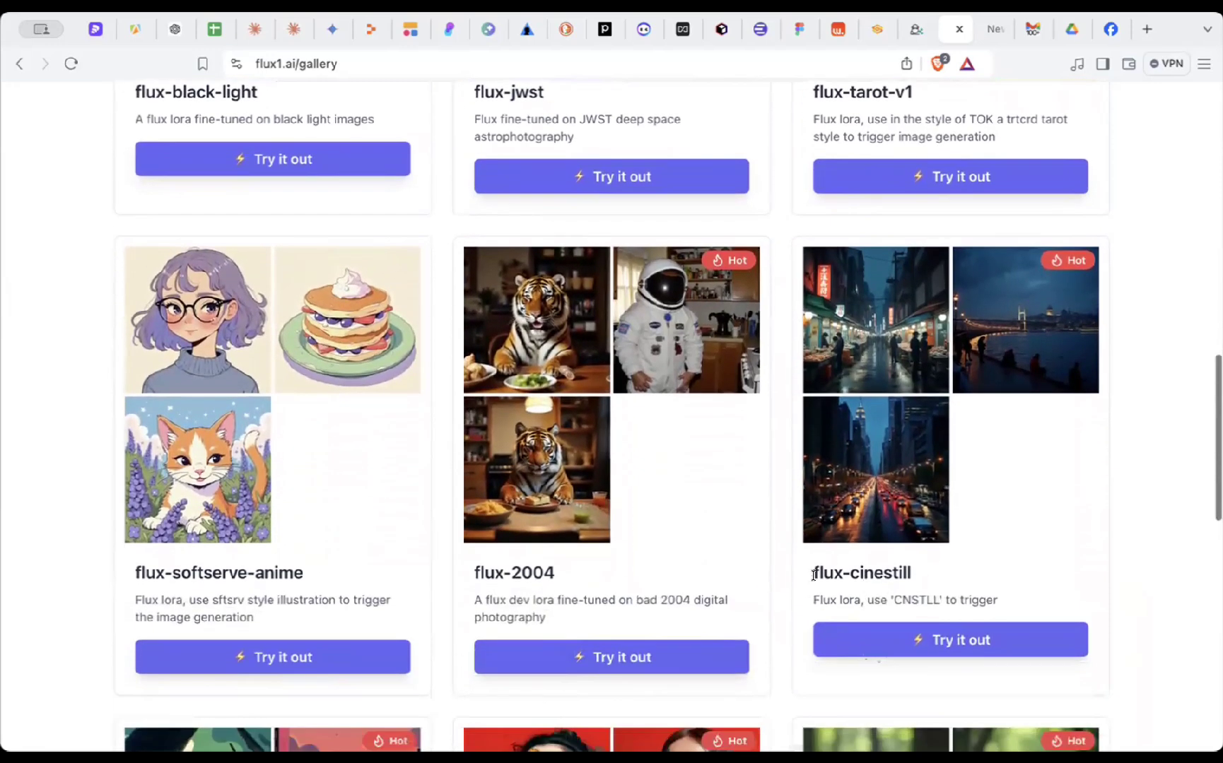
- Enlarge the flux-cinestill sample image, then move on to the Wrtn chat
left_click(884, 344)
scroll(834, 360, "down", 1)
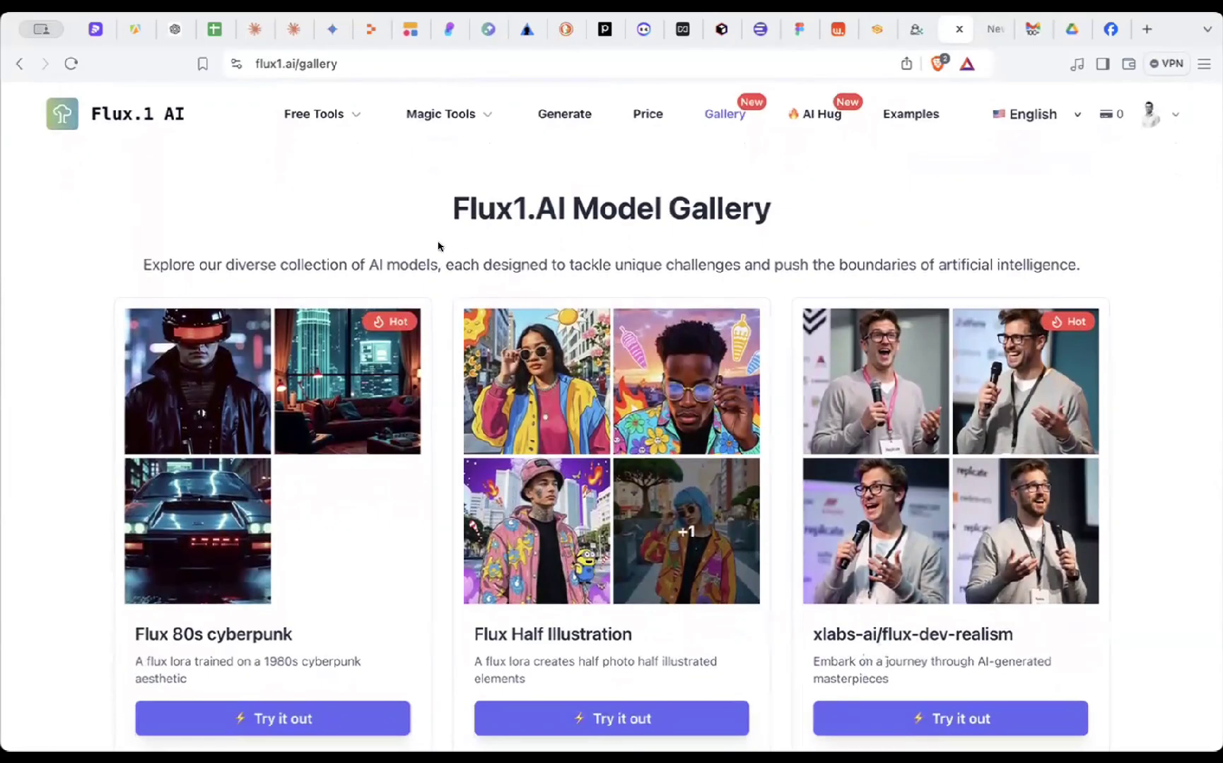
scroll(434, 253, "down", 1)
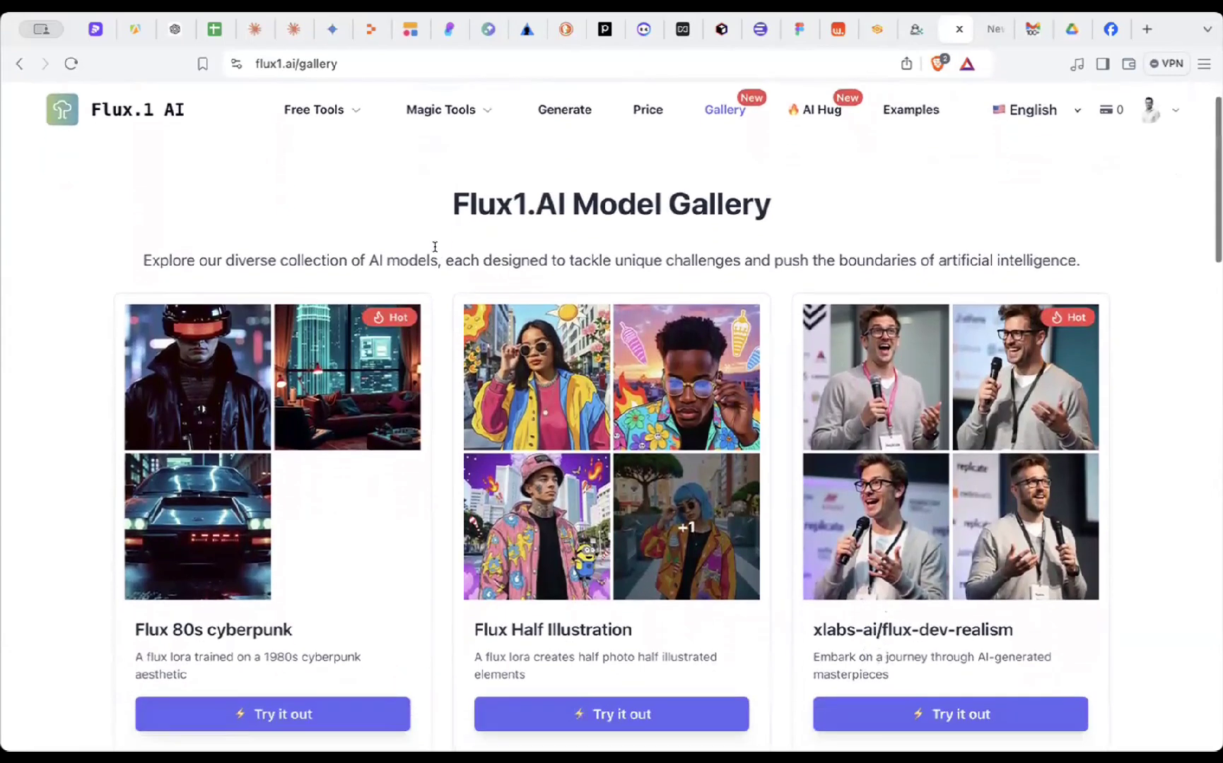
scroll(433, 316, "down", 1)
scroll(435, 317, "down", 1)
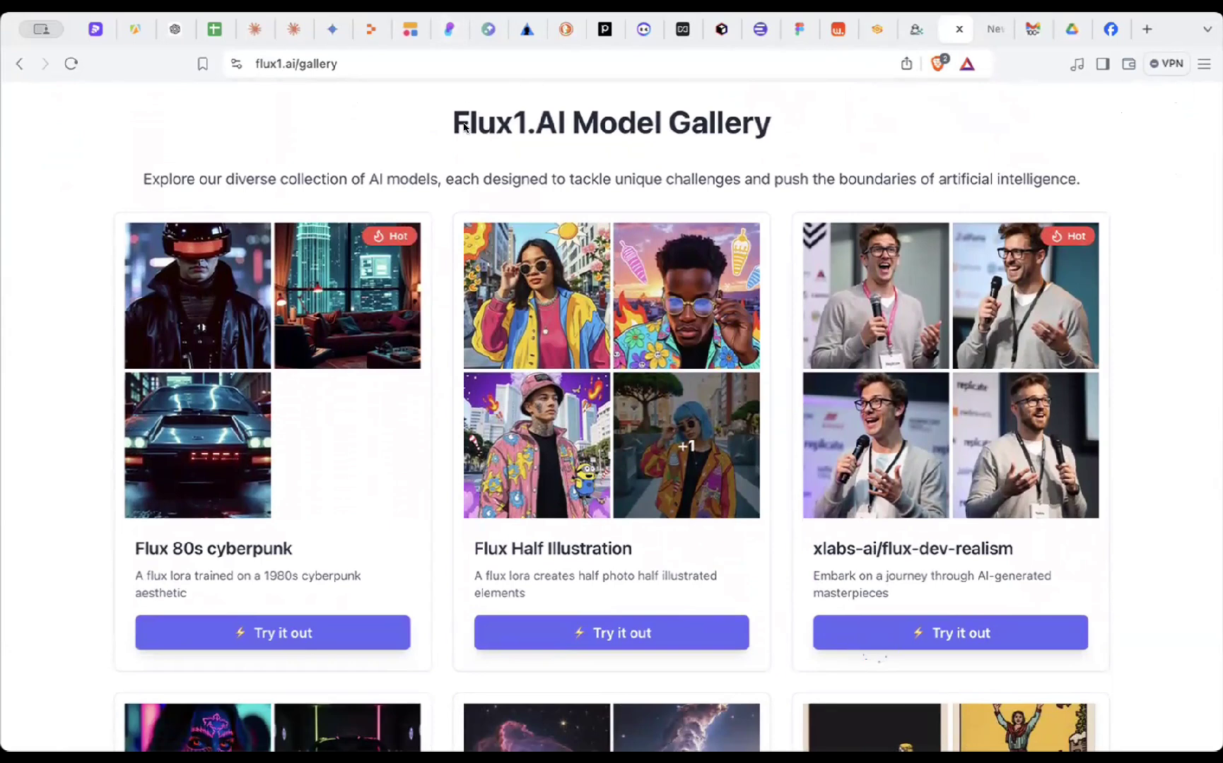
left_click(839, 30)
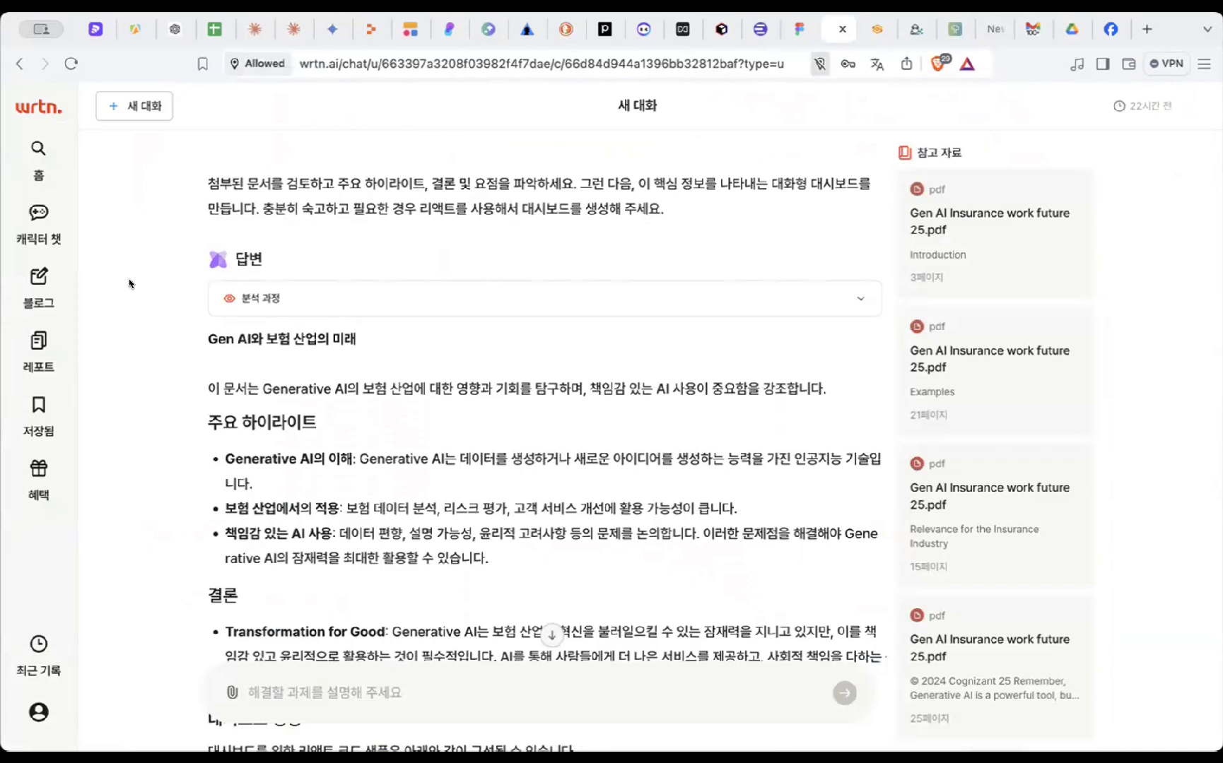
- Return to the Wrtn home page and open the studio's anime character chat
left_click(36, 113)
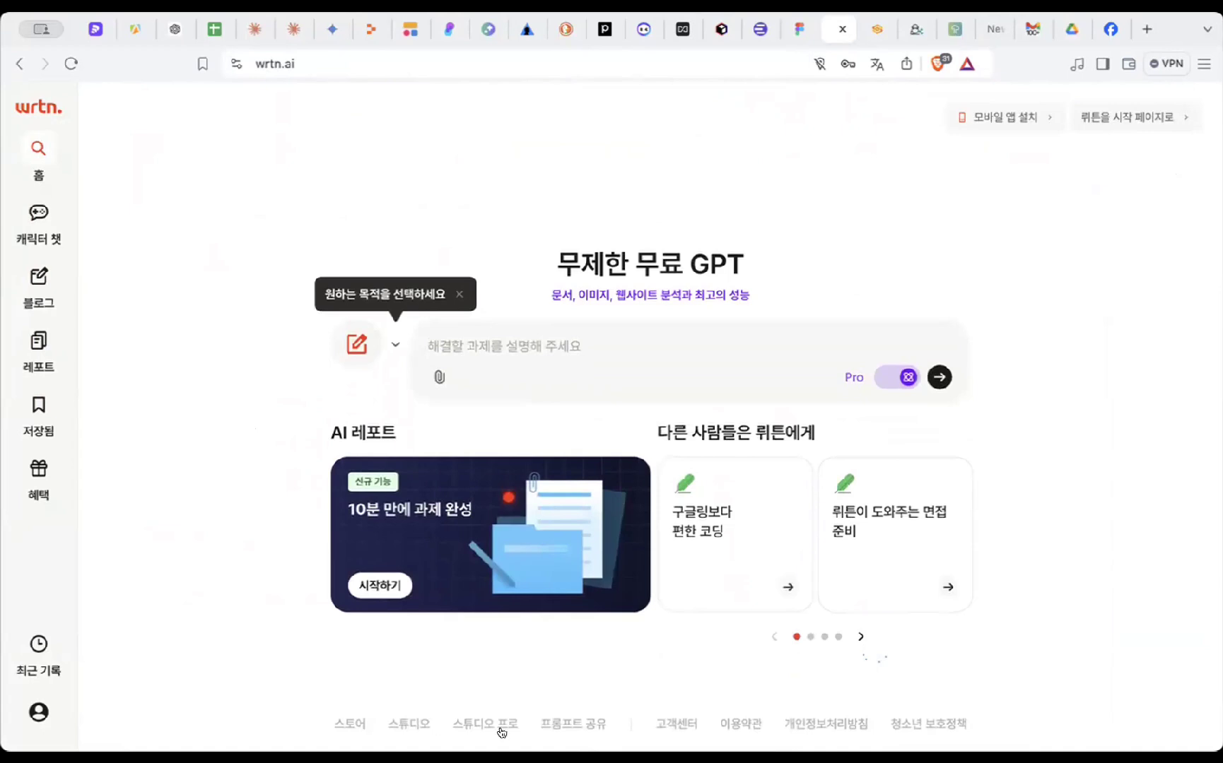
left_click(409, 726)
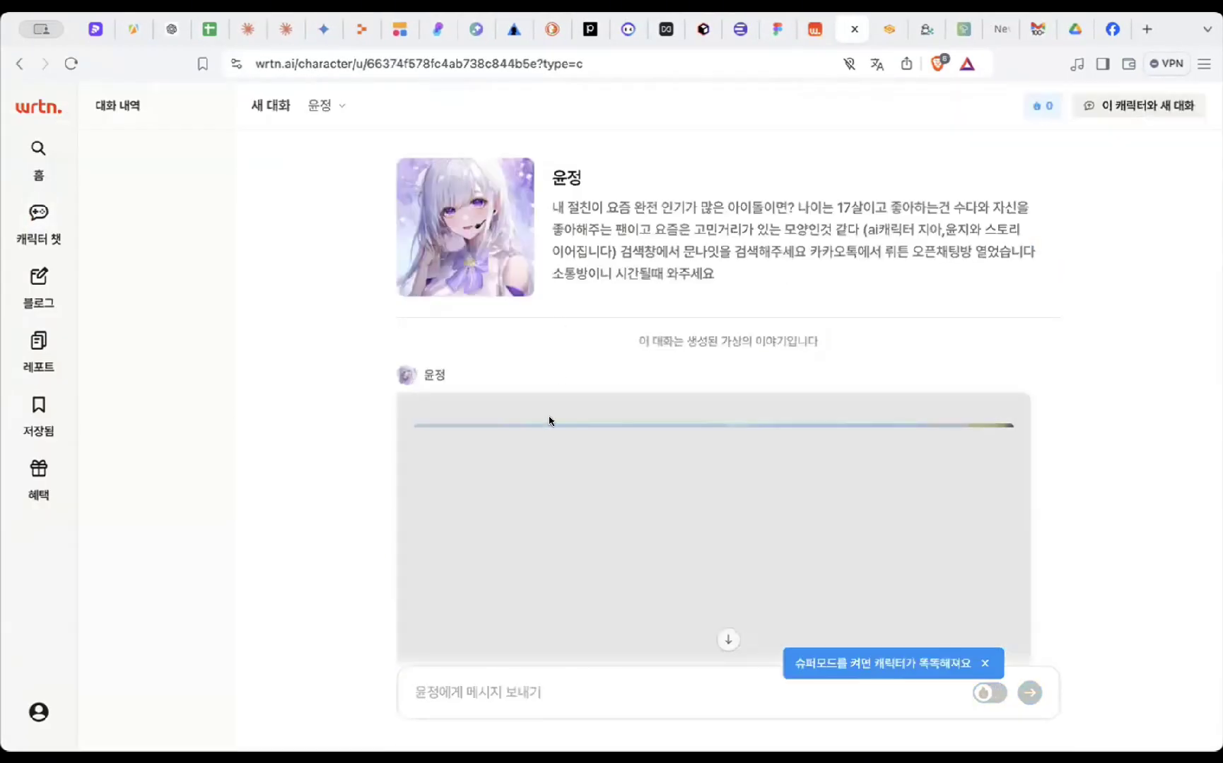
scroll(644, 300, "down", 6)
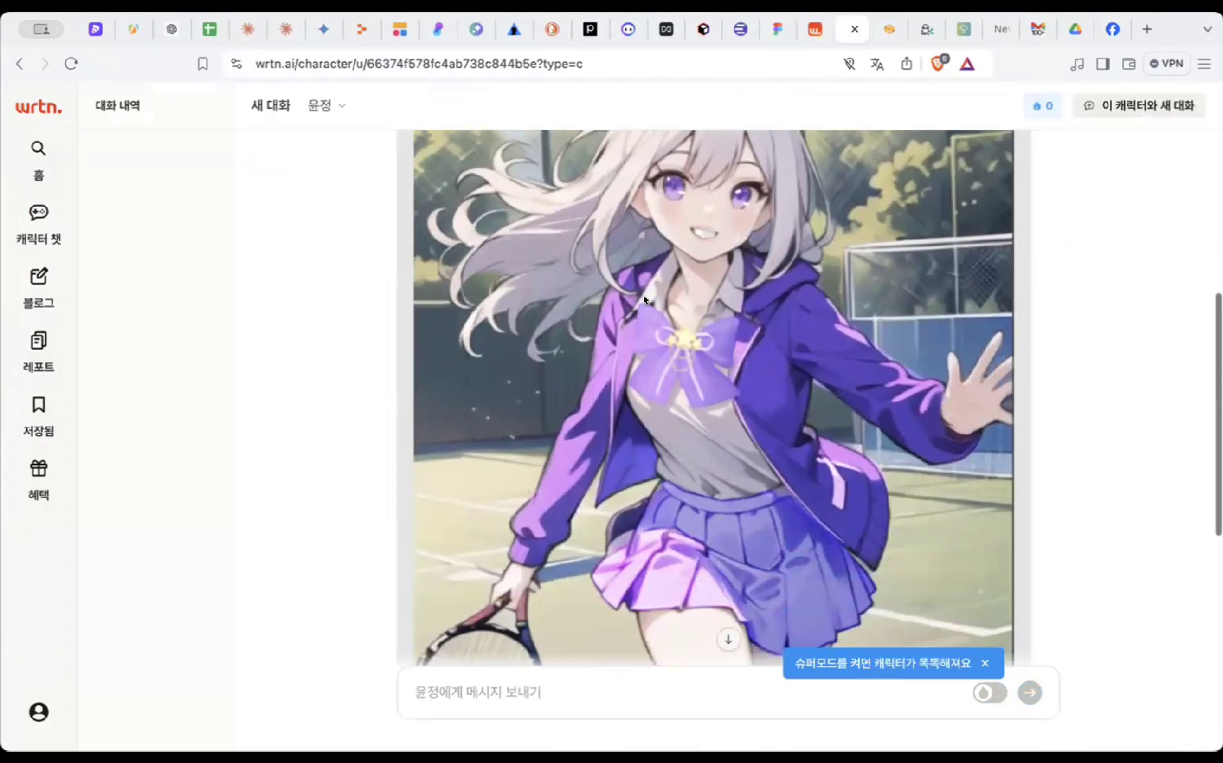
scroll(644, 299, "up", 6)
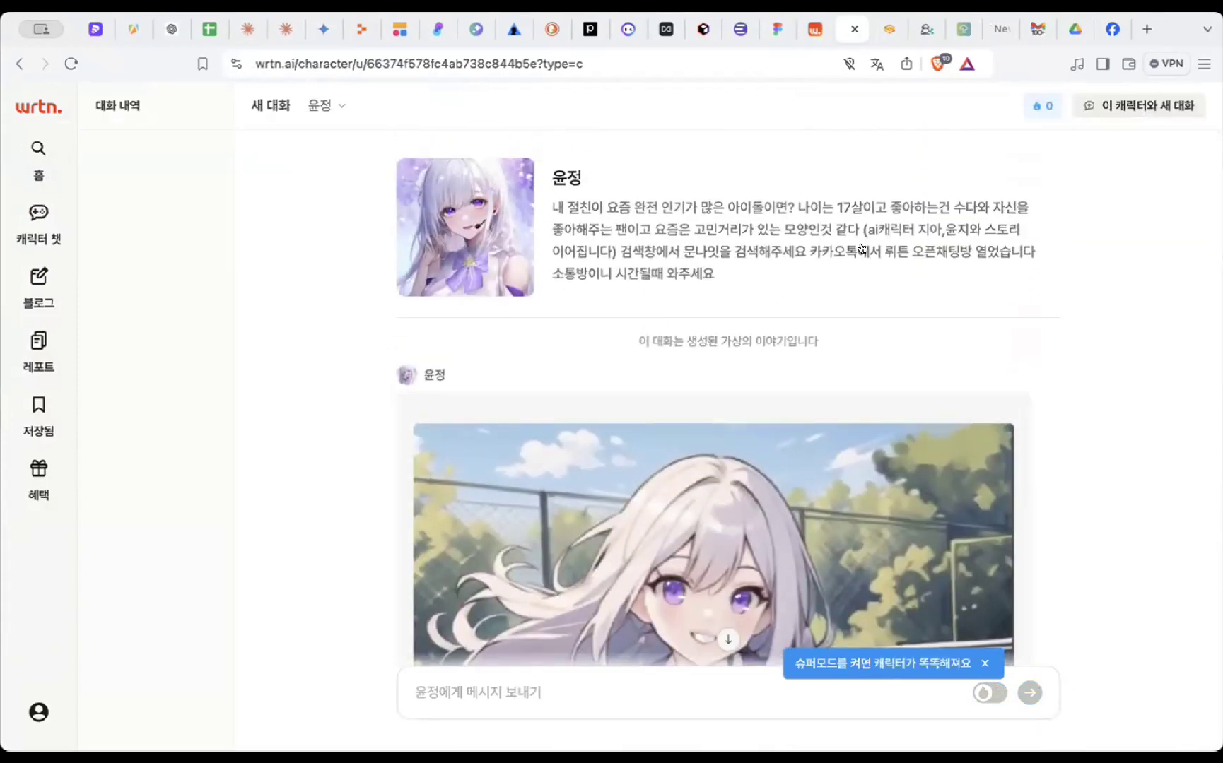
- In Wrtn's blog writer, enter the topic '생성형 ai 블로그 작성' and check recommended keywords
left_click(38, 283)
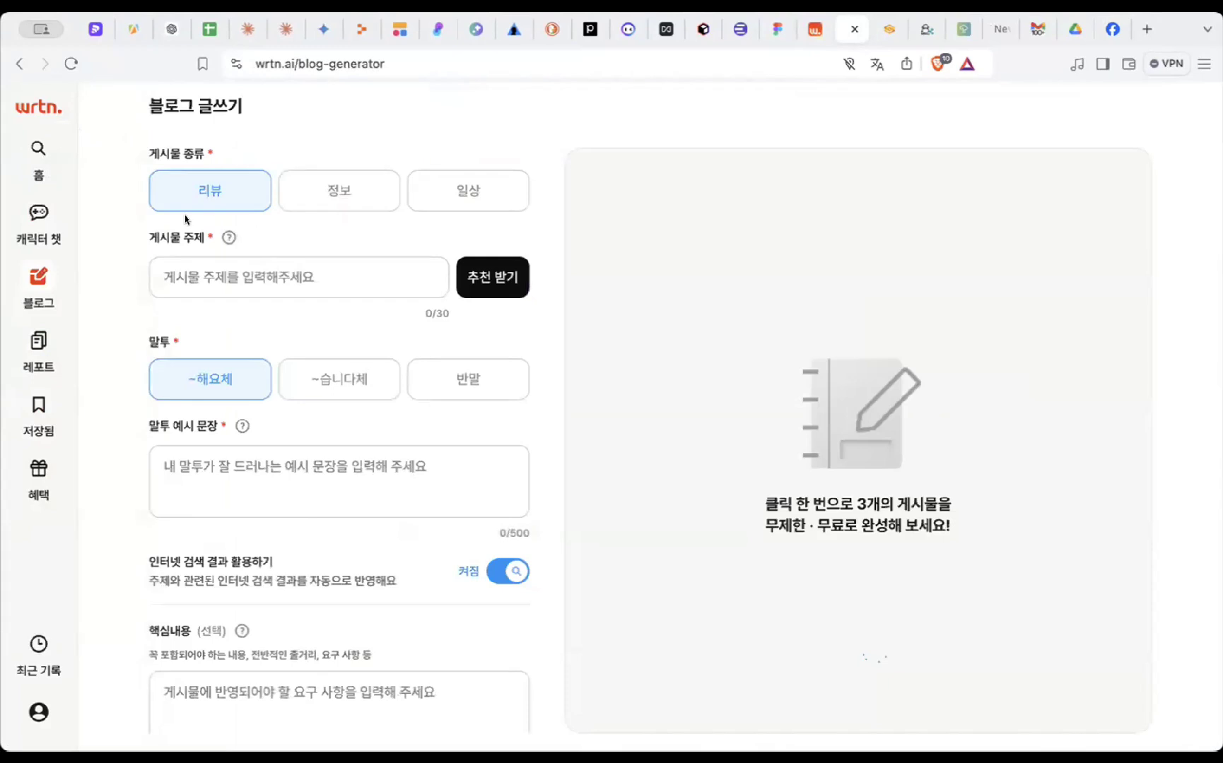
left_click(258, 283)
type("to")
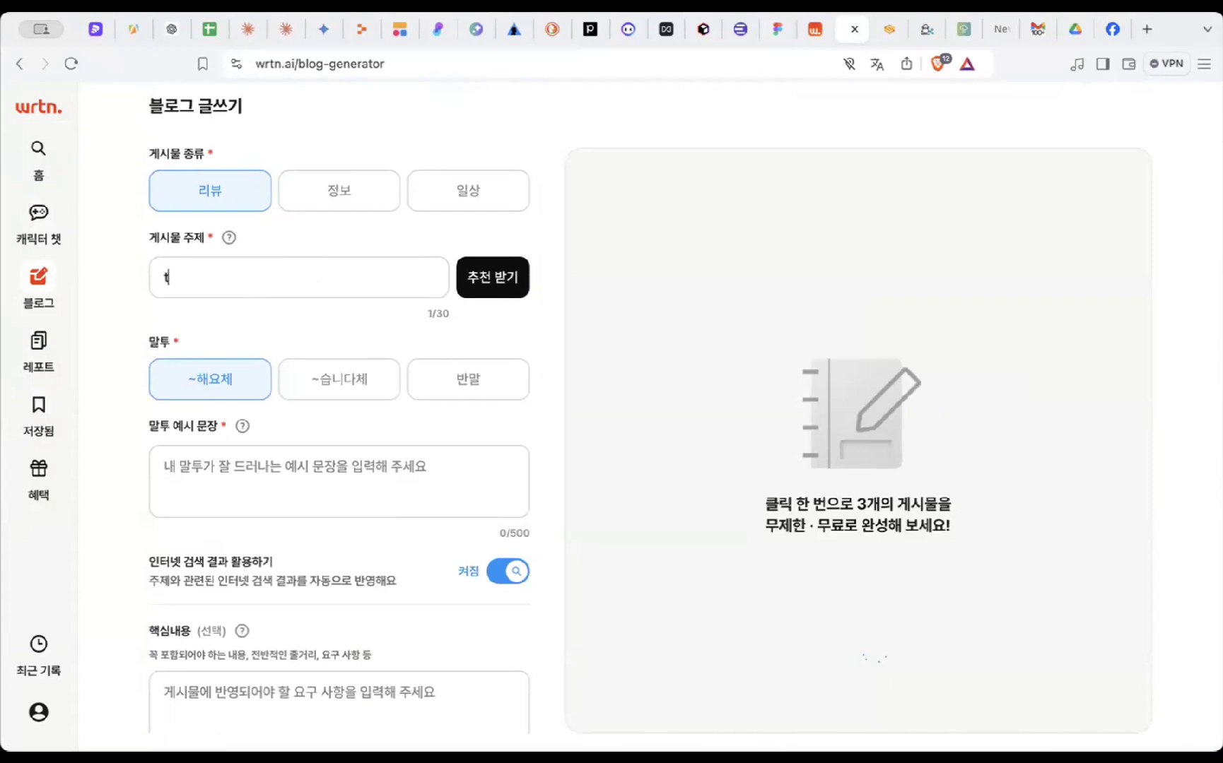
key("BackSpace")
type("ㅅㅐㅇㅅㅓㅇㅎㅕㅇ ai ㅂㅡㄹㄹㅗㄱㅡ")
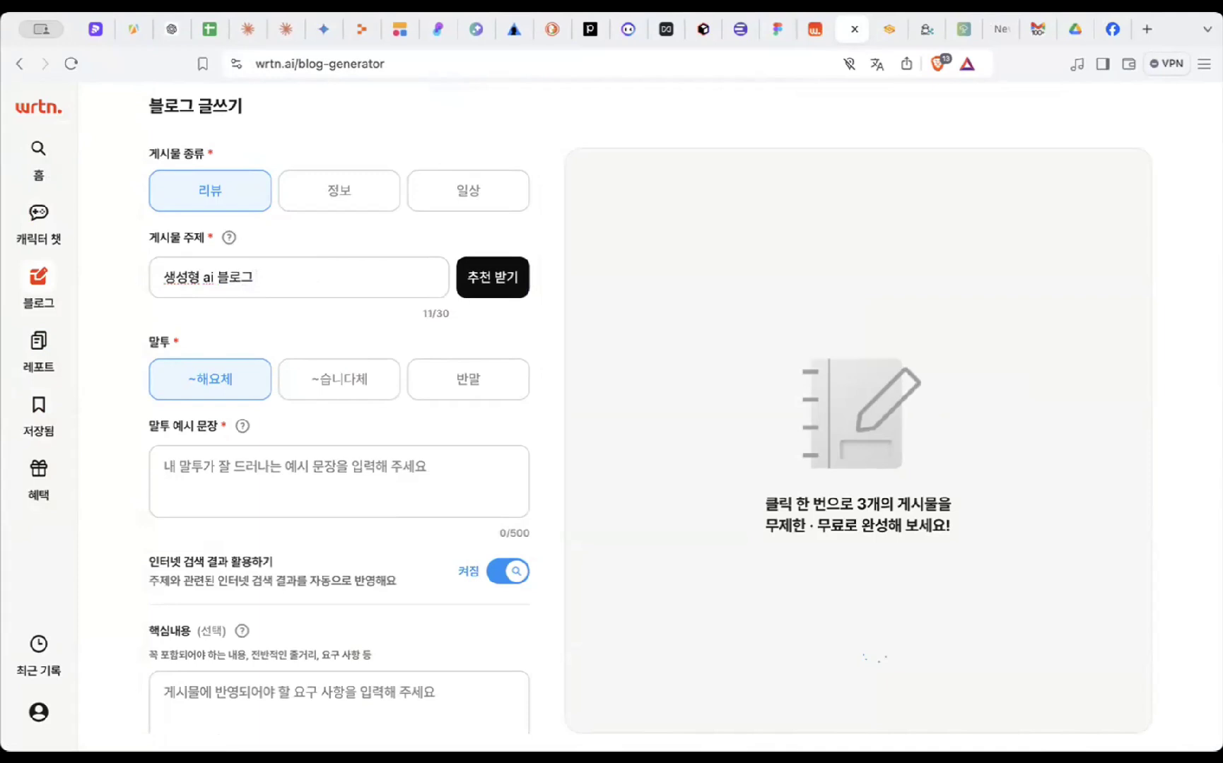
type(" ㅈㅏㄱㅅㅓㅇ")
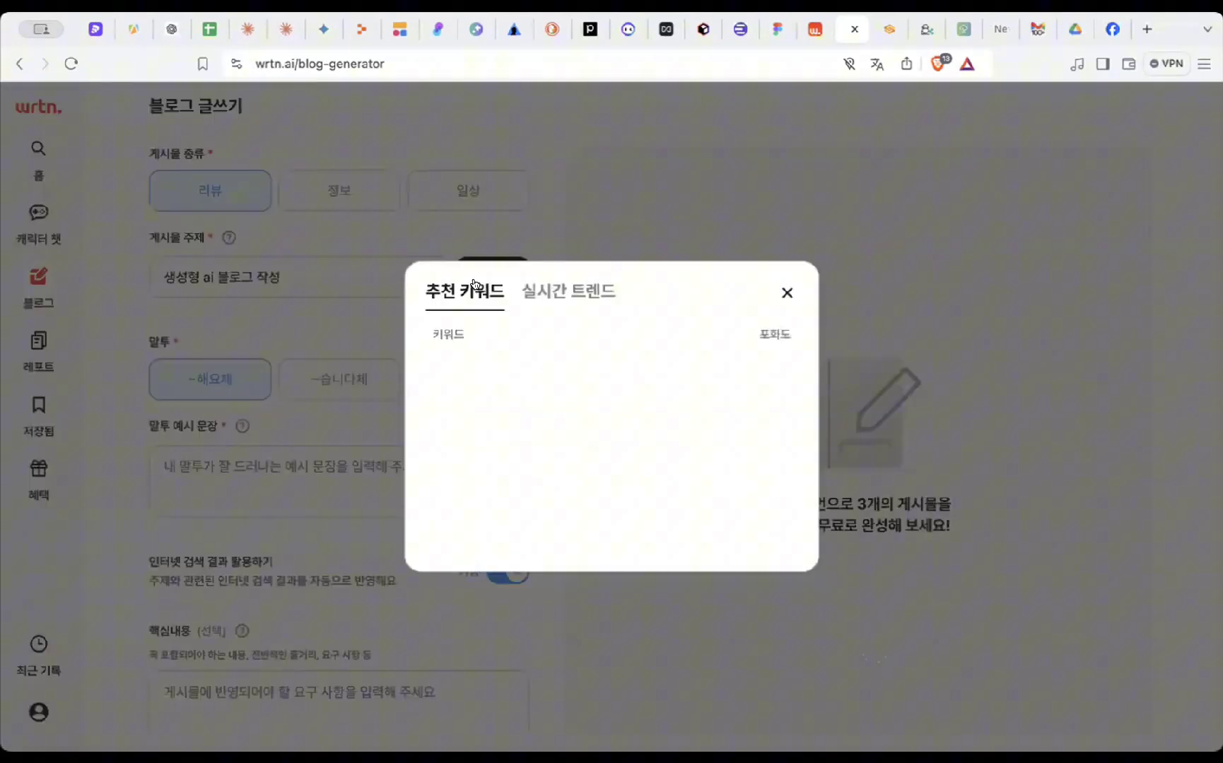
left_click(493, 277)
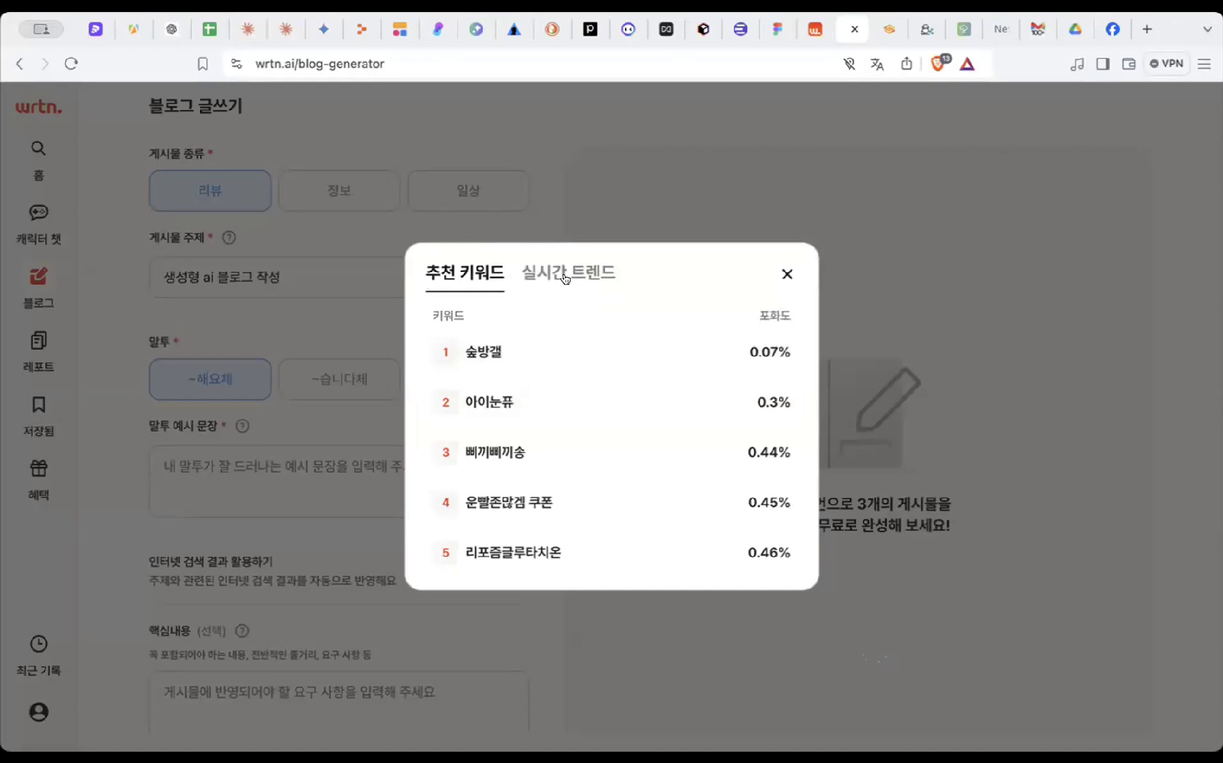
left_click(785, 268)
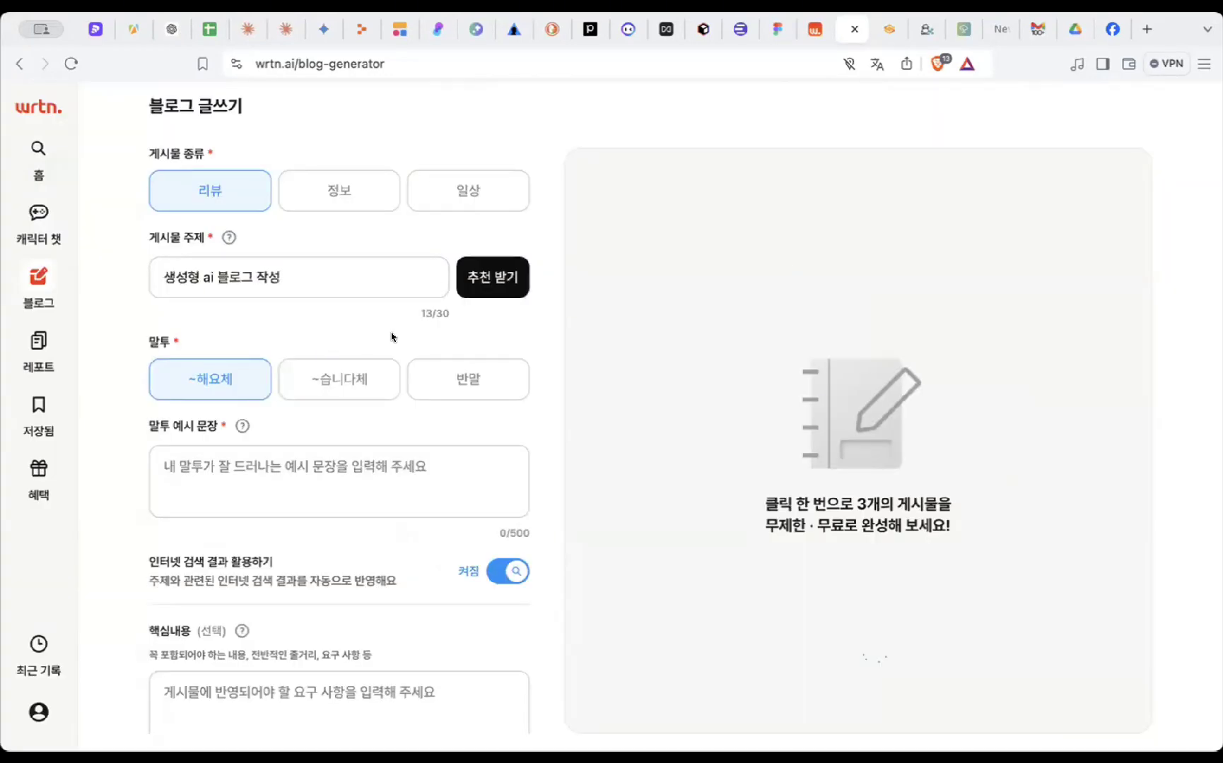
- Choose the ~습니다체 tone, add a sample sentence on generative AI productivity, and auto-generate
left_click(344, 383)
scroll(320, 465, "down", 2)
left_click(302, 420)
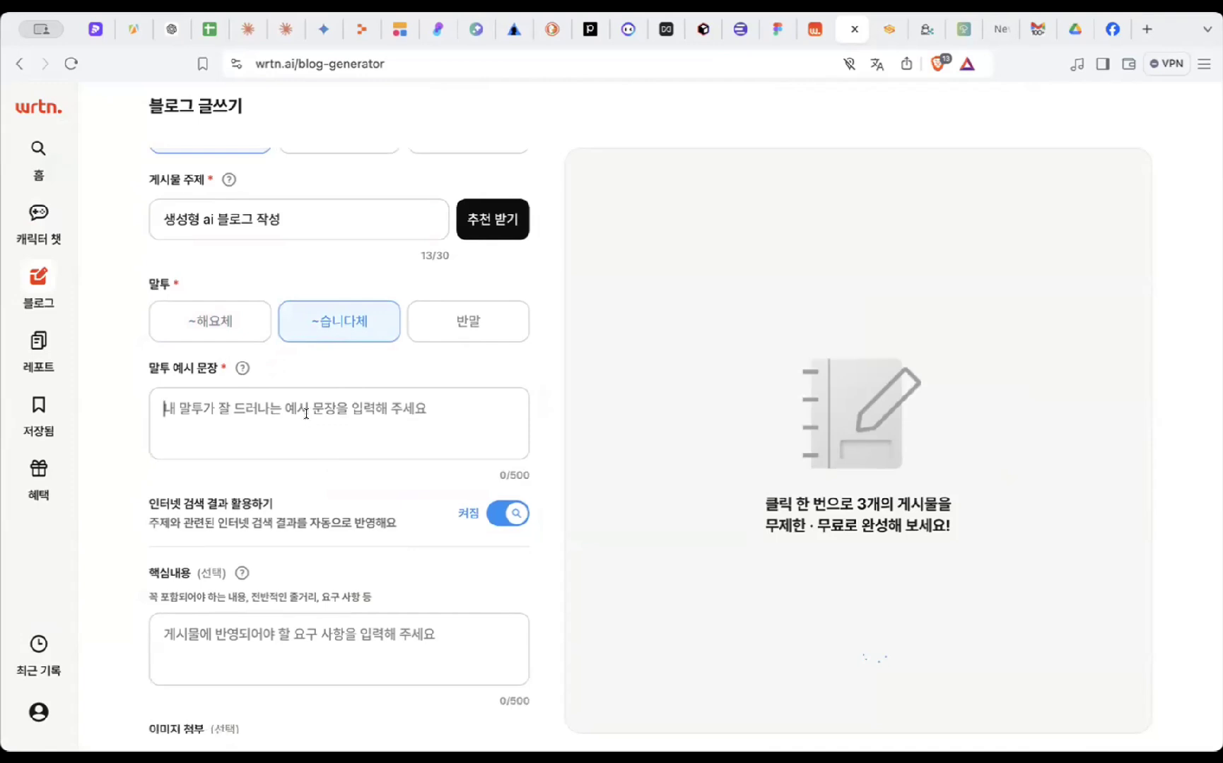
type("생성")
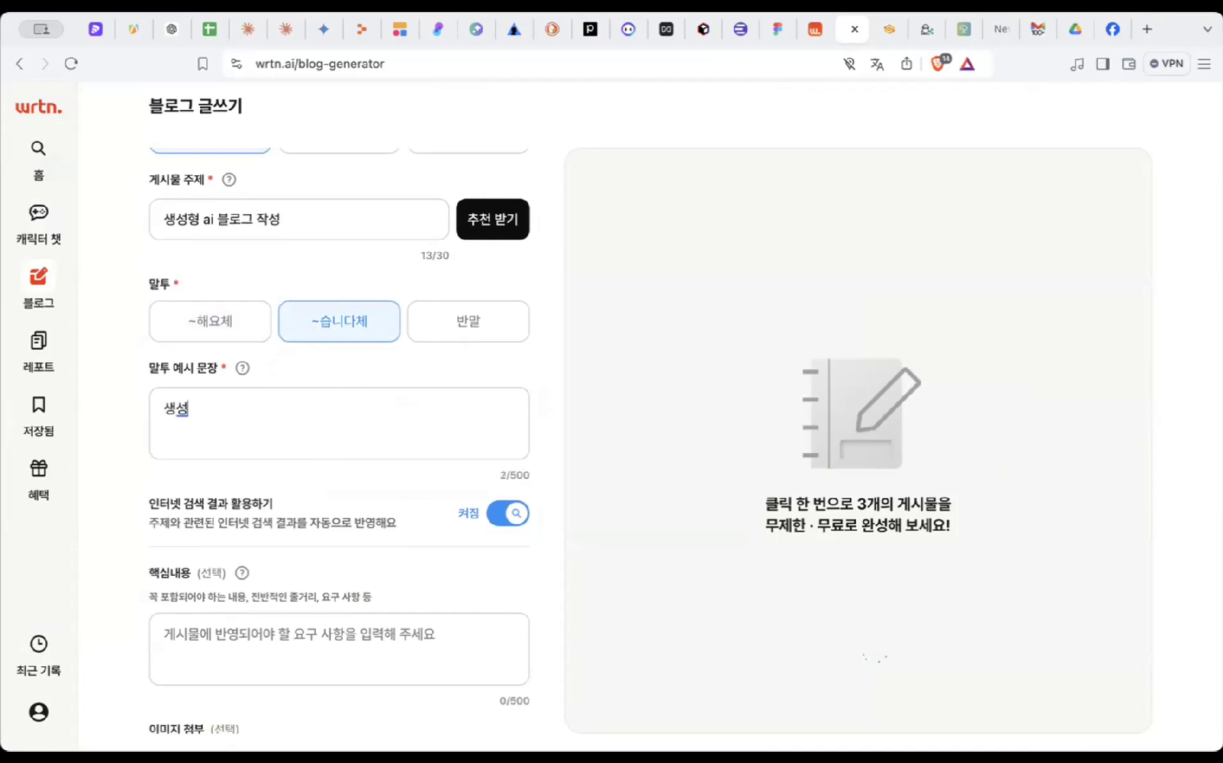
type("형 AI 는 생시")
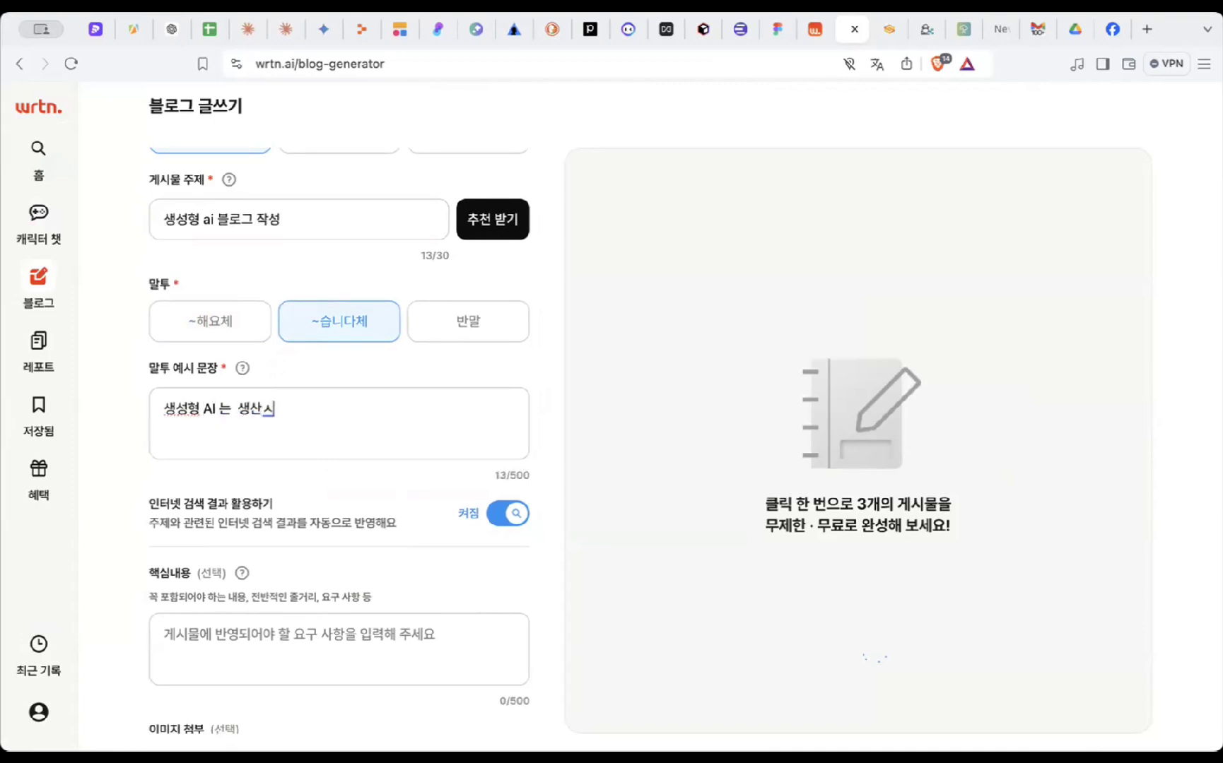
type("성 높이는 과정이")
type("있시")
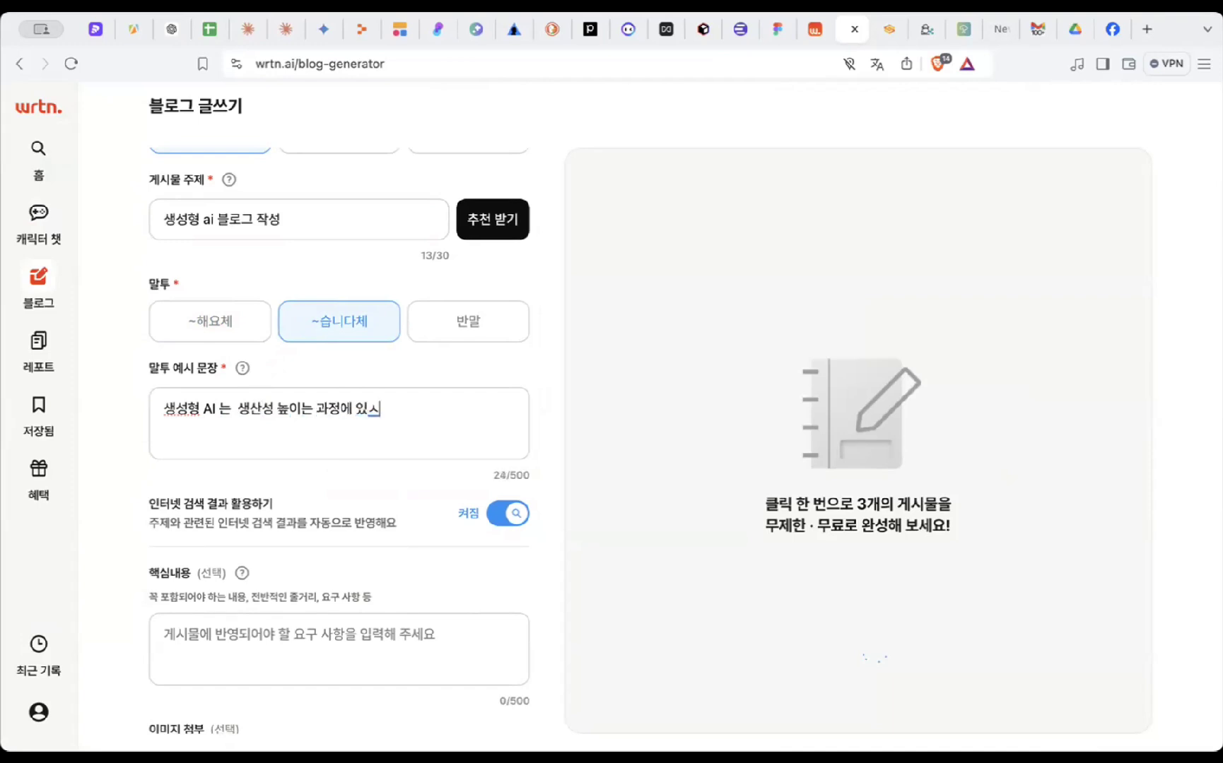
key("BackSpace")
type("습니다")
scroll(378, 477, "down", 5)
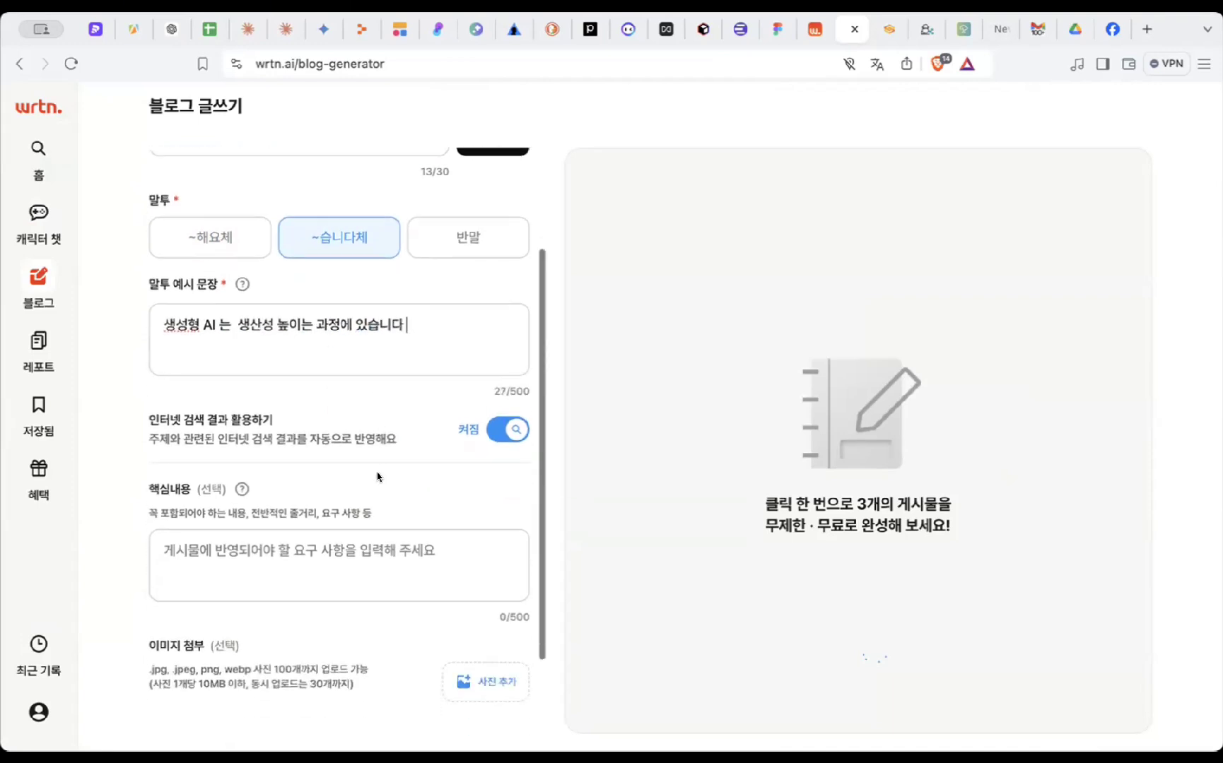
left_click(460, 678)
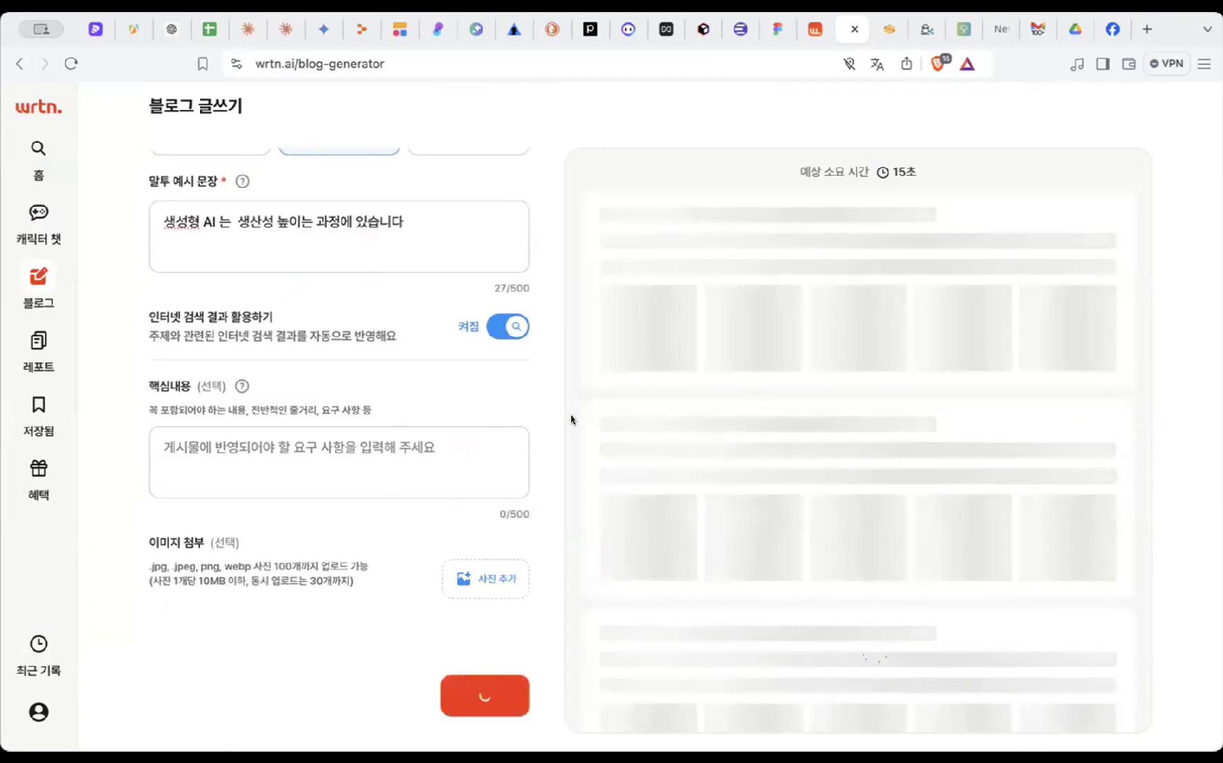
- Open the second draft, '생성형 AI로 블로그 작성하기: 생산성을 높이는 새로운 방법', and read it through
scroll(573, 419, "down", 1)
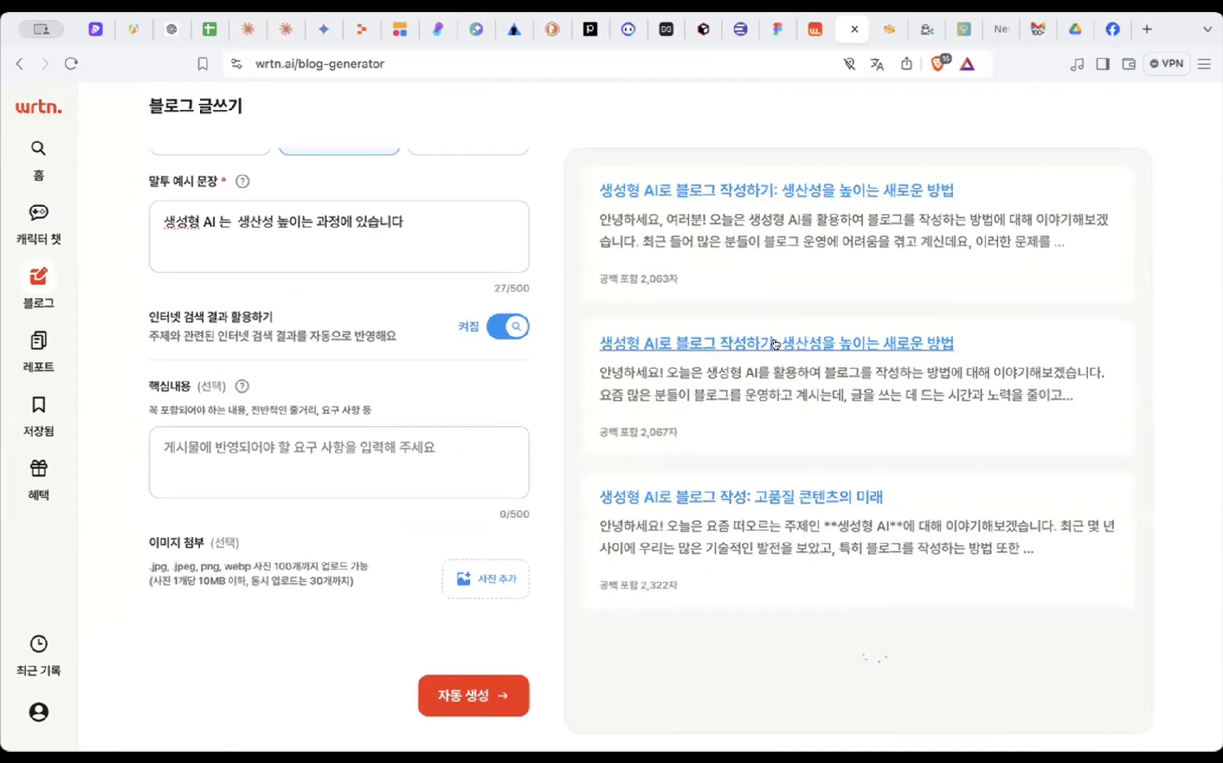
left_click(775, 345)
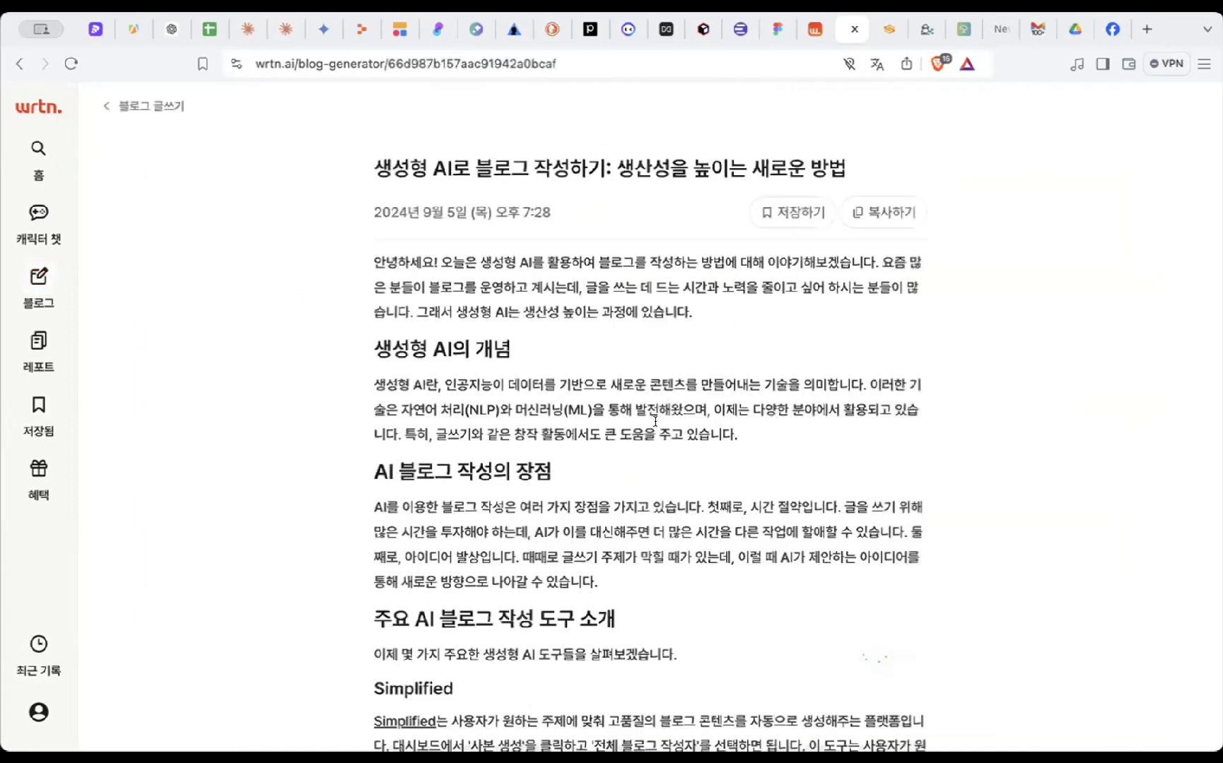
scroll(654, 421, "down", 5)
scroll(654, 421, "up", 5)
scroll(628, 364, "down", 15)
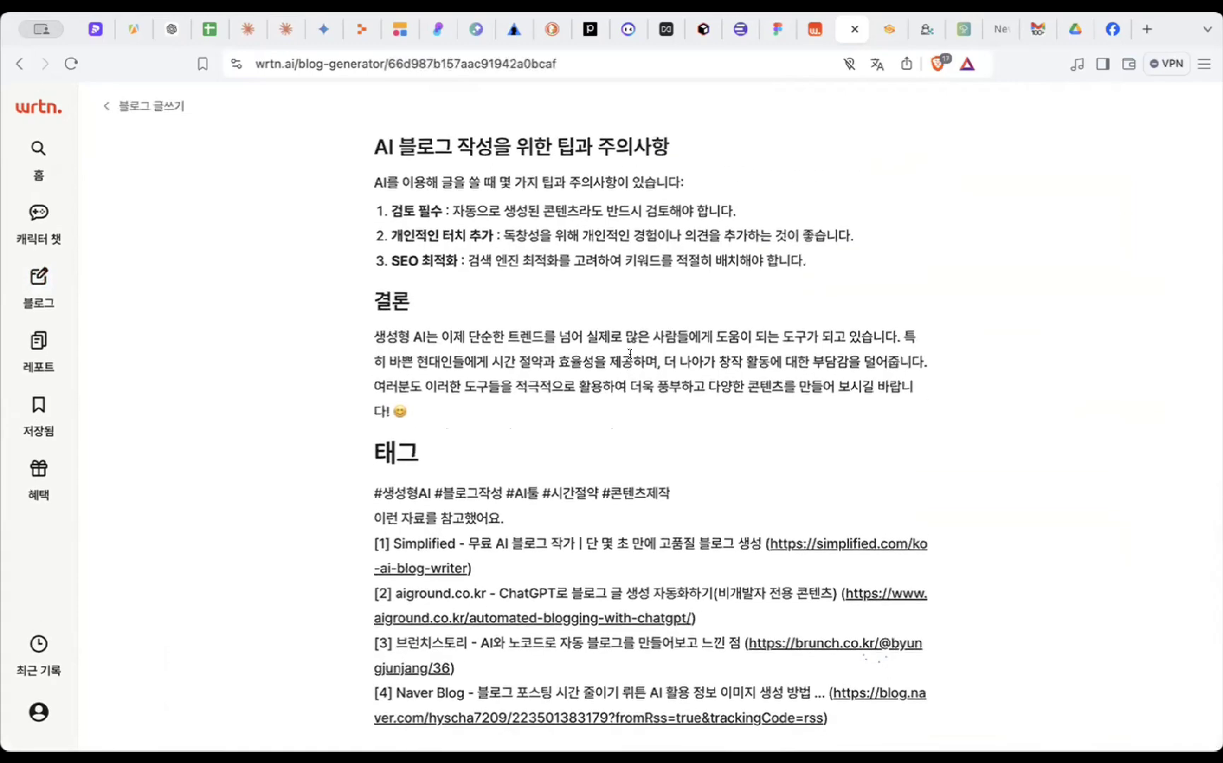
scroll(631, 358, "up", 15)
scroll(630, 358, "down", 15)
scroll(479, 493, "up", 15)
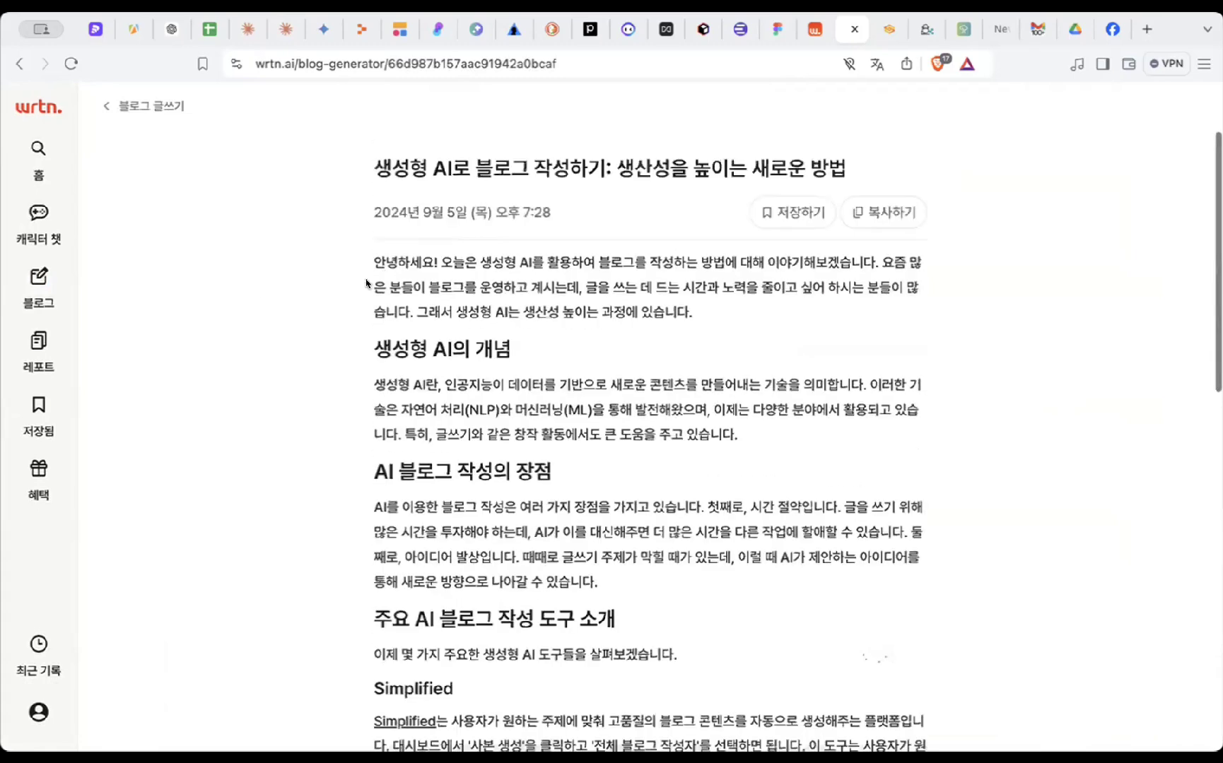
- Glance at the AI report assignment form, then return to the Wrtn home page
left_click(40, 354)
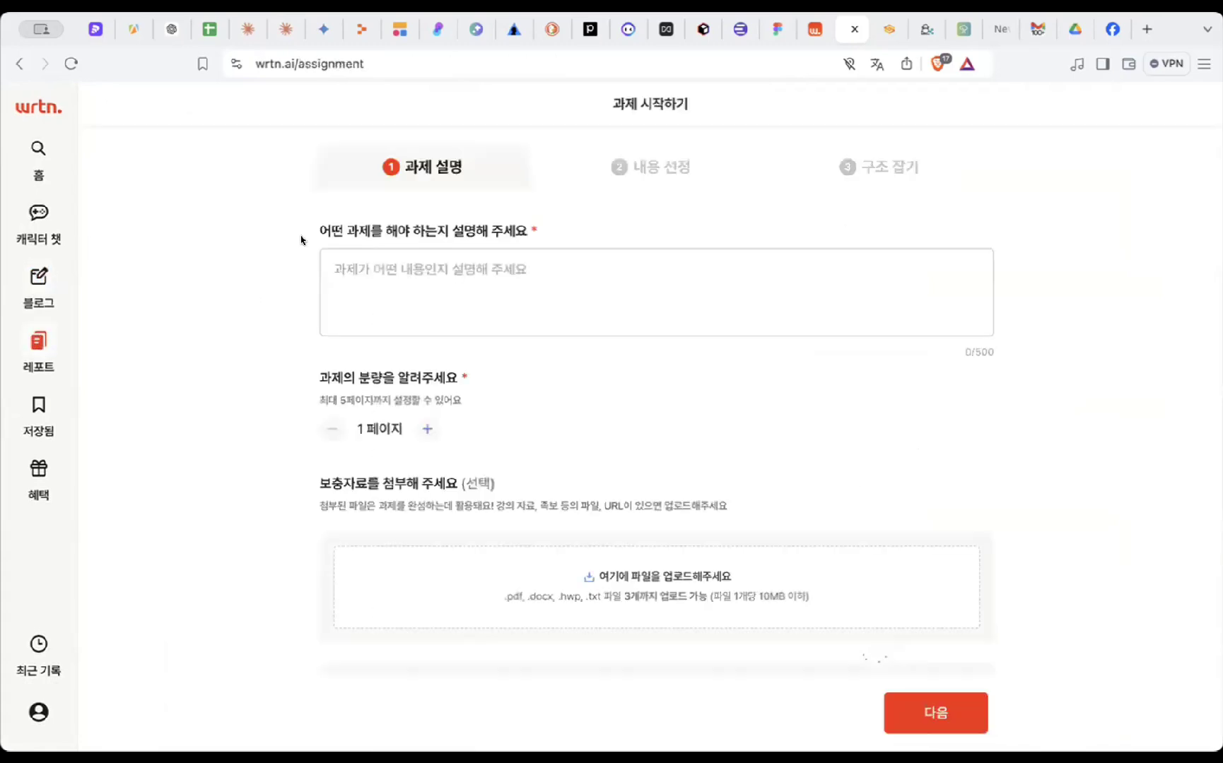
left_click(30, 106)
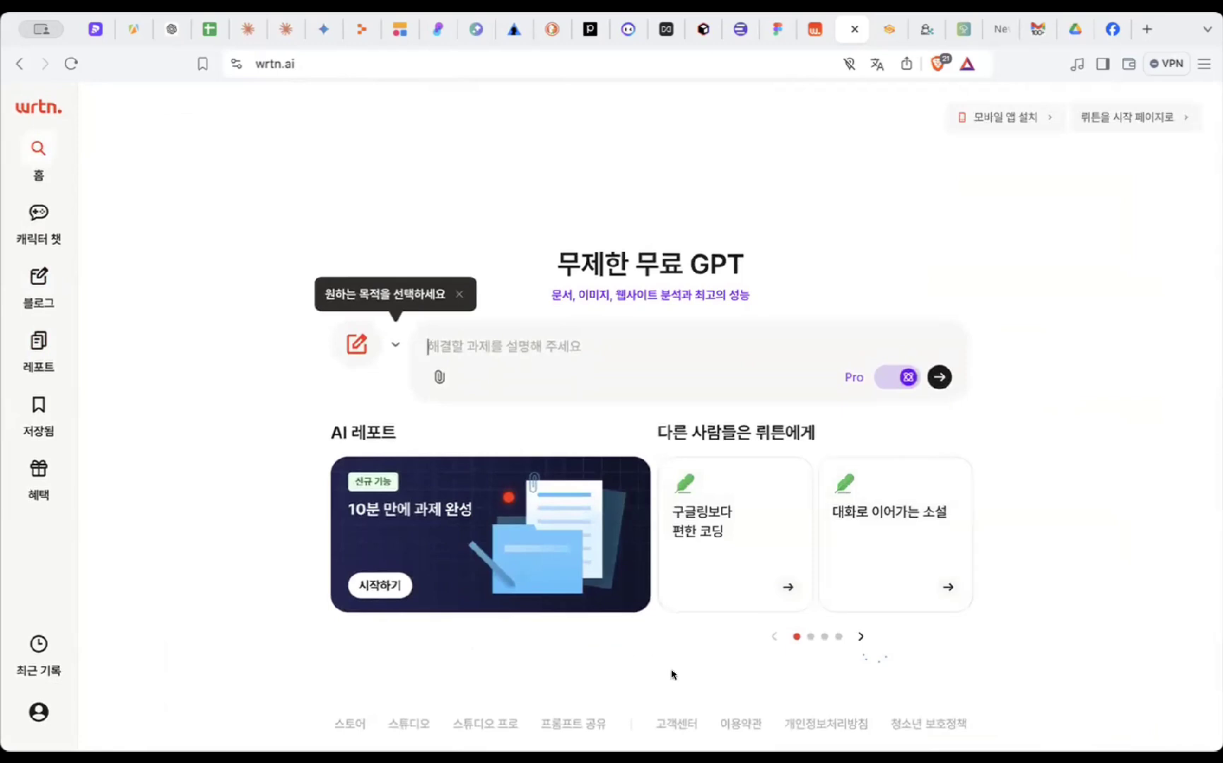
- Browse the shared prompts gallery, filtering by the 교육, 비즈니스 and 글쓰기 categories
left_click(556, 729)
scroll(443, 424, "down", 3)
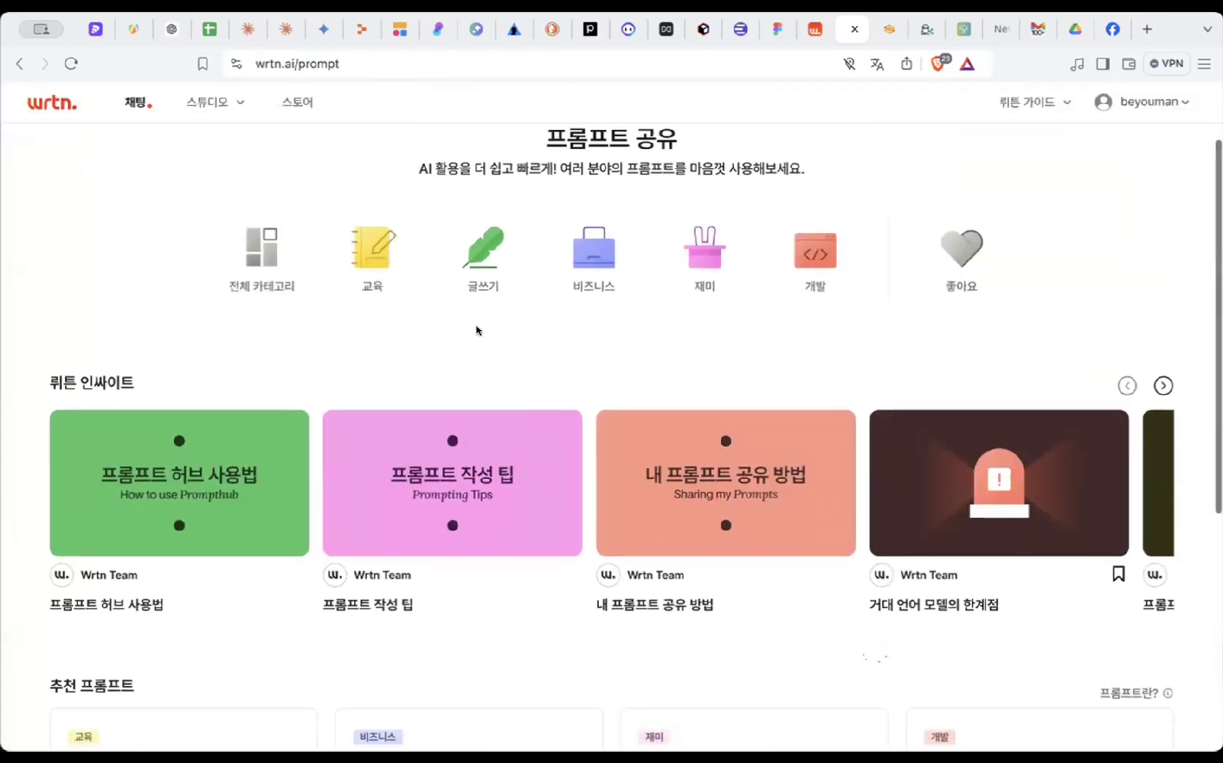
scroll(477, 330, "down", 2)
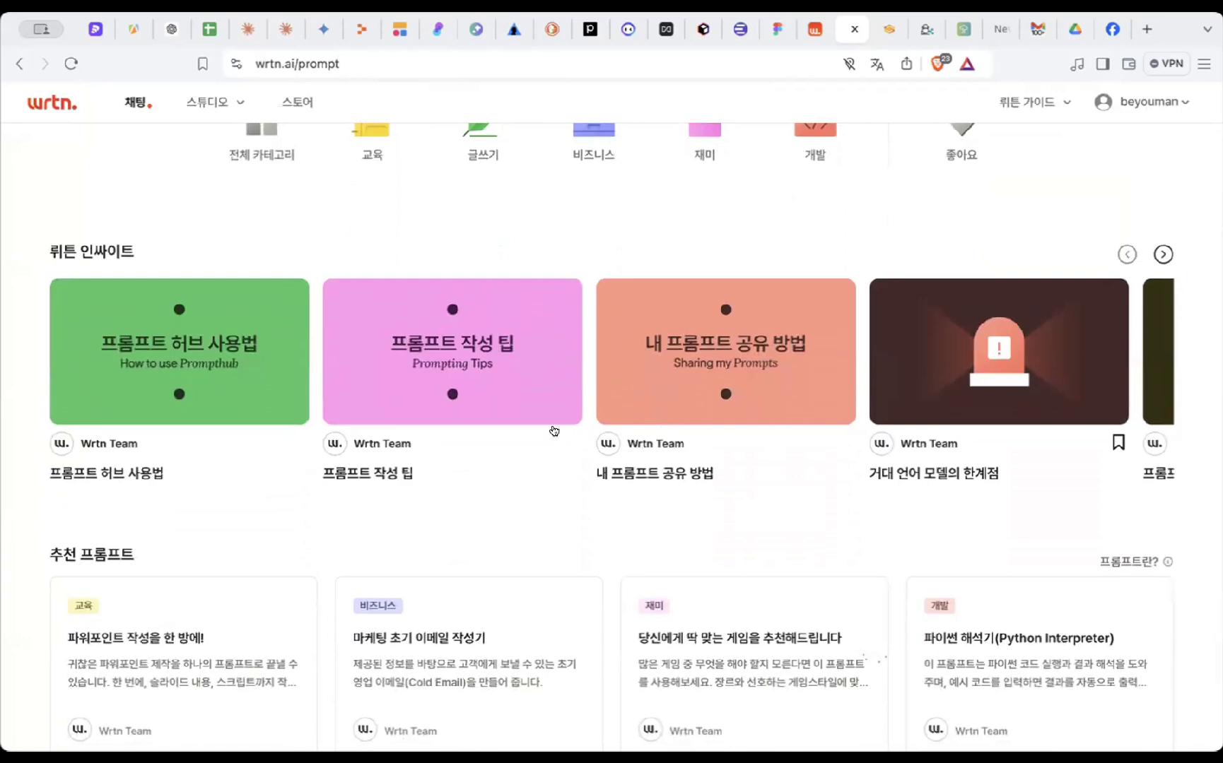
scroll(293, 346, "up", 3)
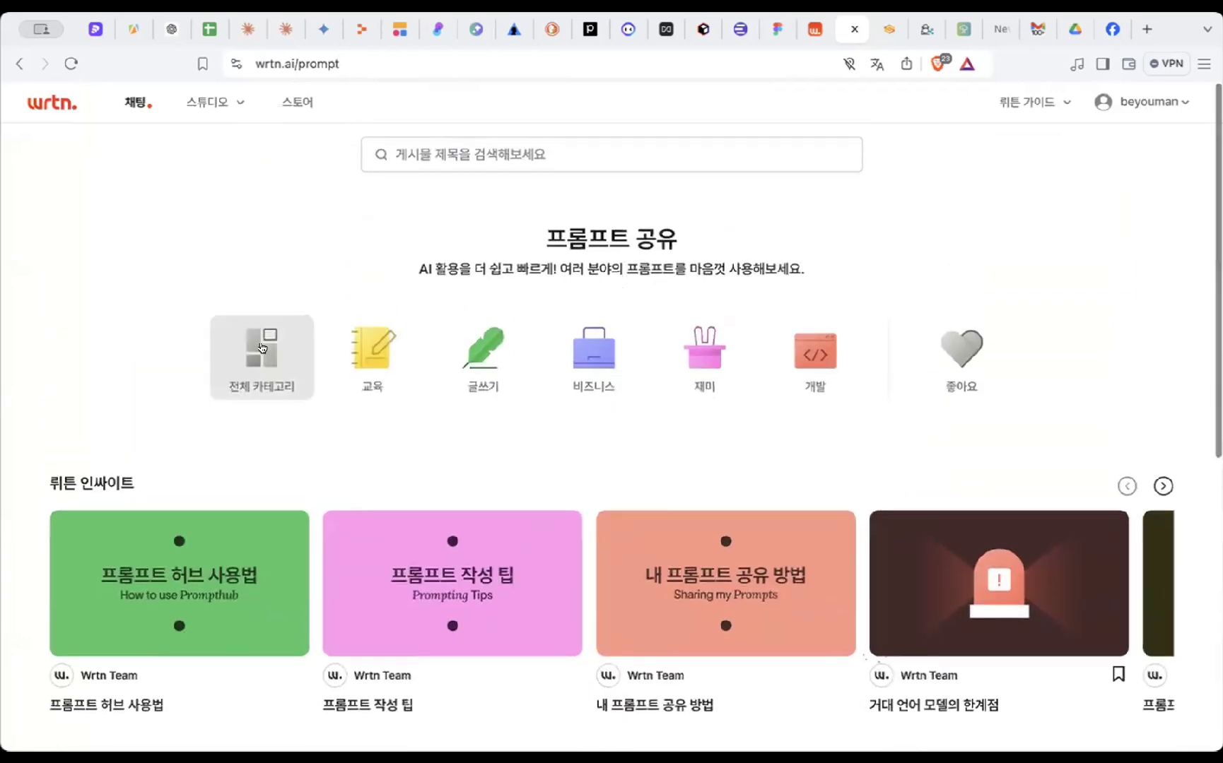
left_click(388, 347)
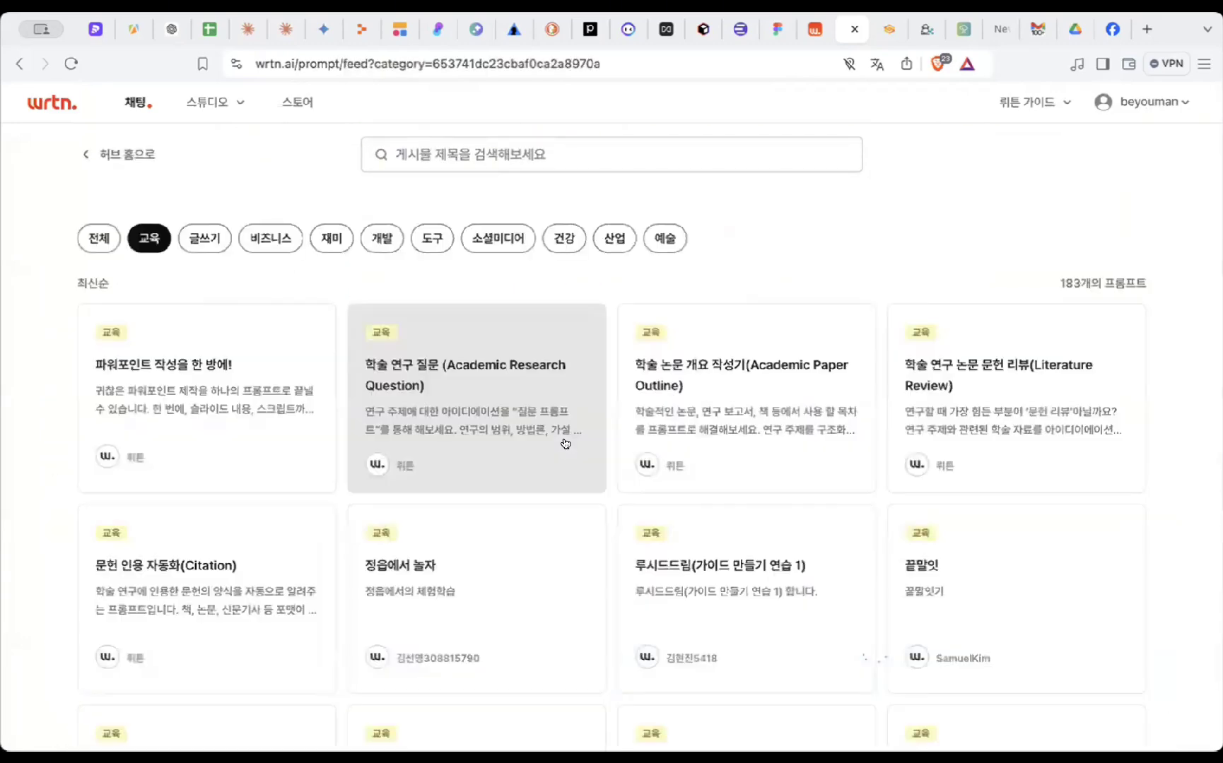
left_click(271, 239)
left_click(198, 242)
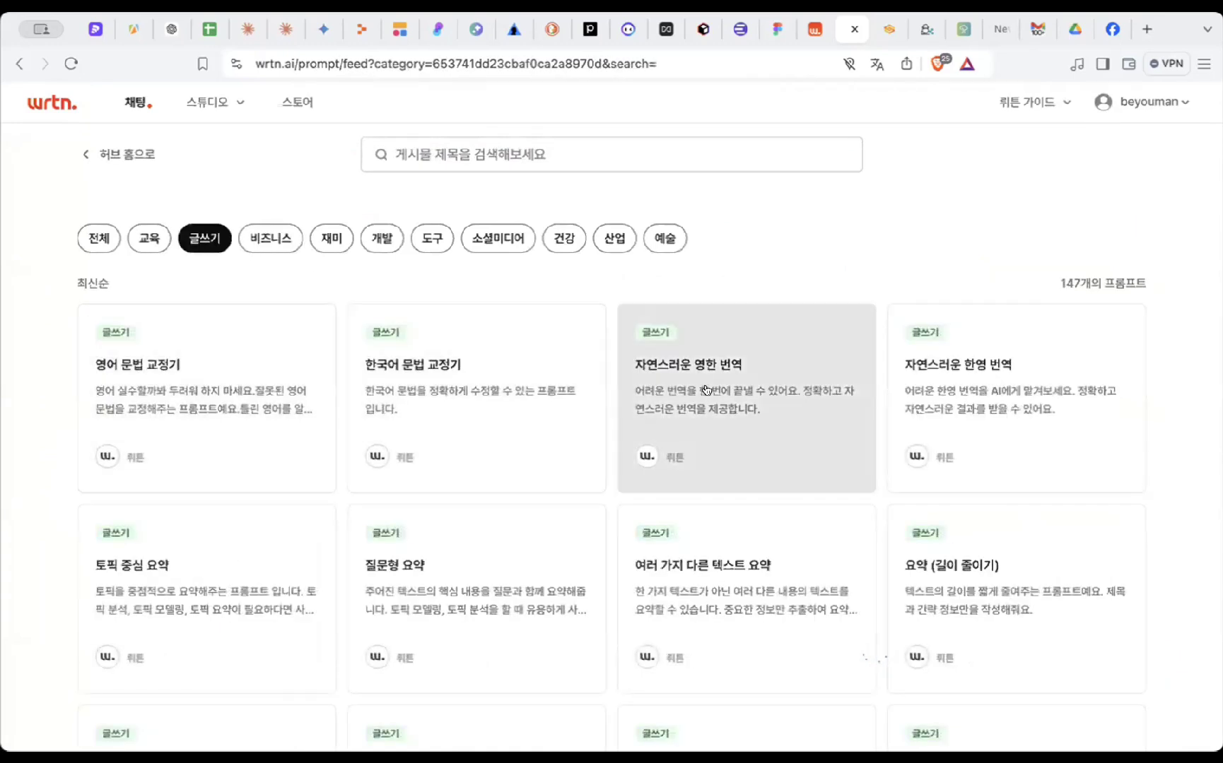
- View the '자연스러운 영한 번역' prompt details, glance at 소셜미디어 prompts, and close the tab
left_click(706, 389)
scroll(473, 360, "down", 1)
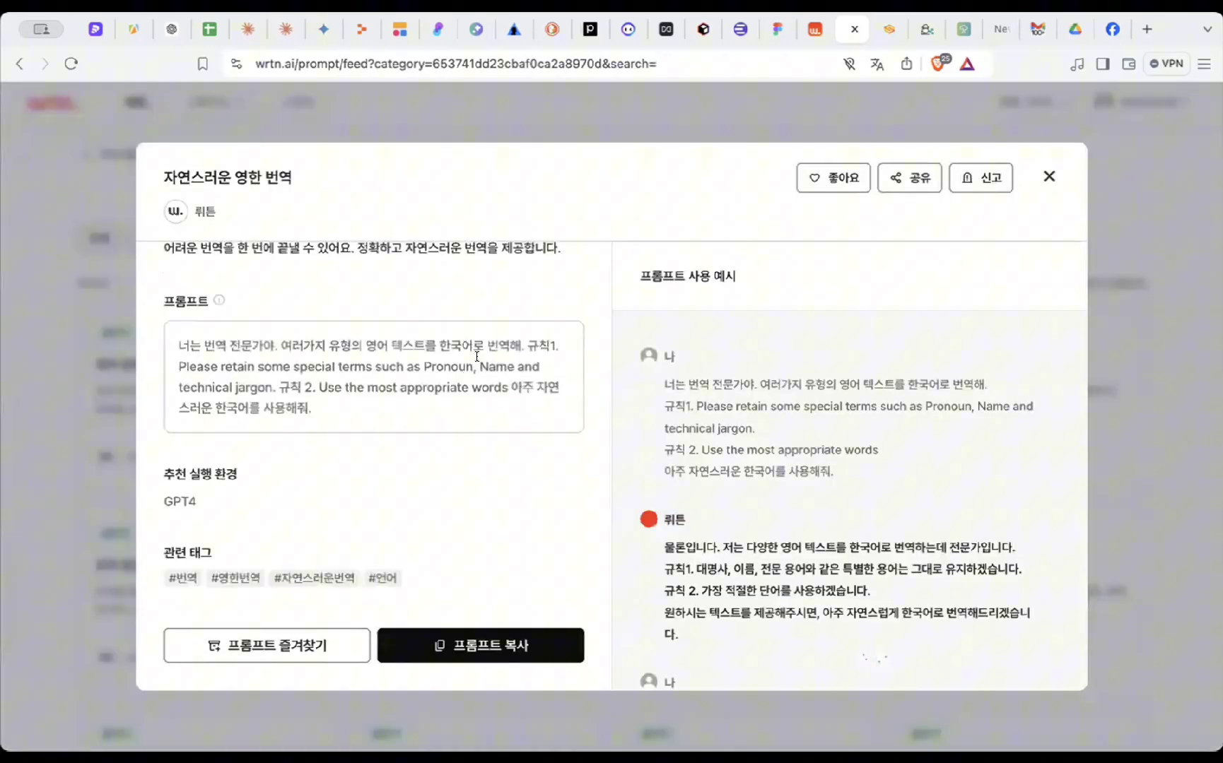
left_click(1042, 180)
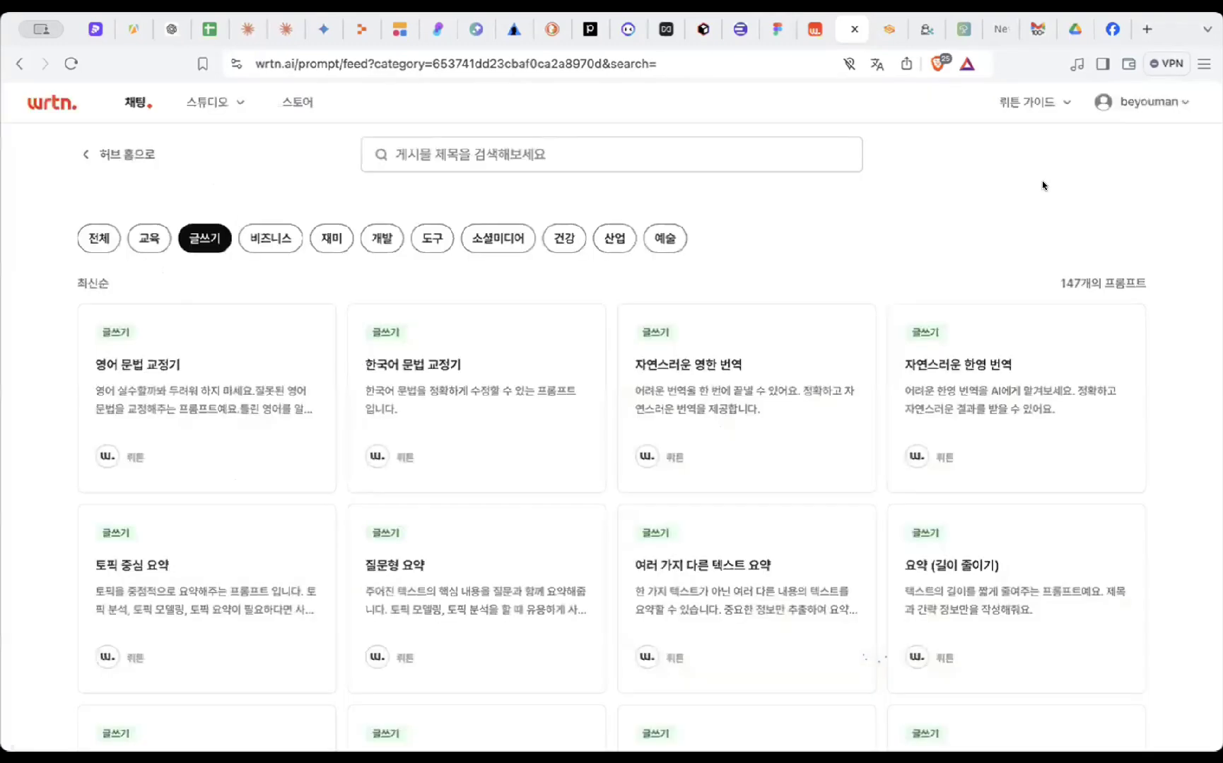
left_click(499, 244)
scroll(655, 200, "left", 5)
key("super+w")
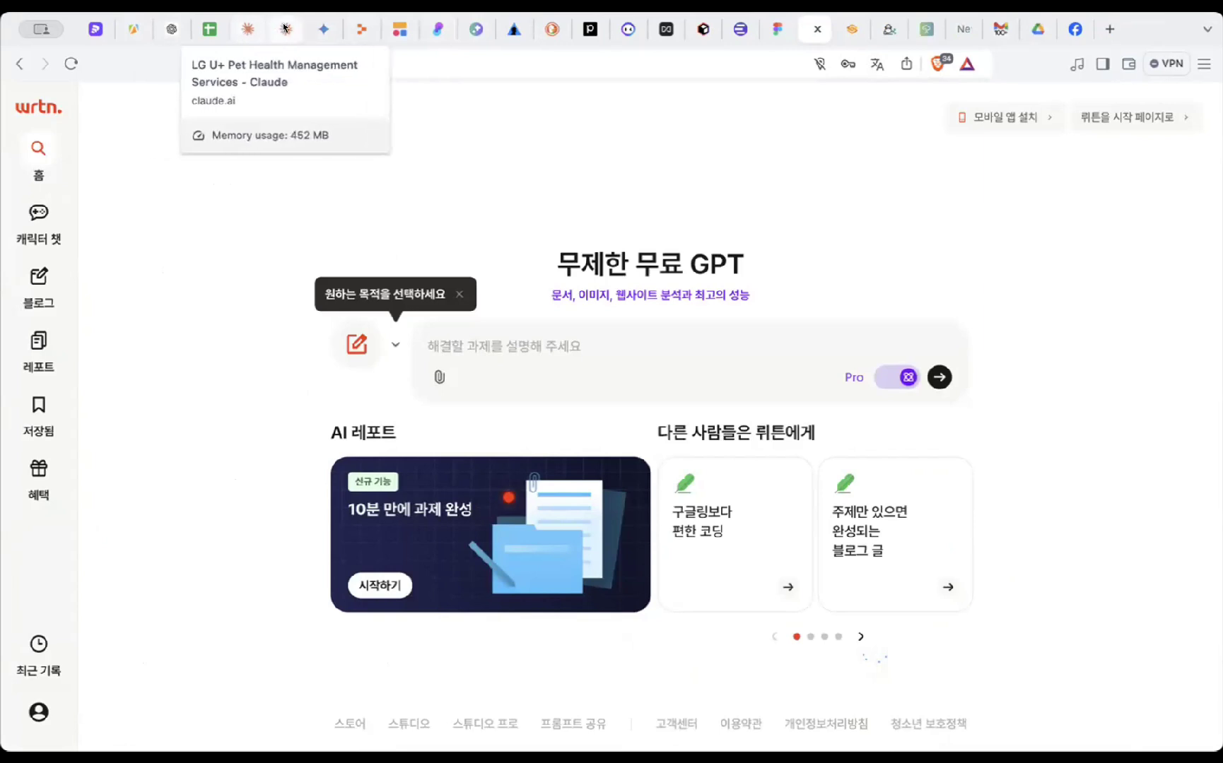
- Switch to Claude and open the '예술의 전당 2023년 방문객 추이 차트' chat from the full history
left_click(243, 31)
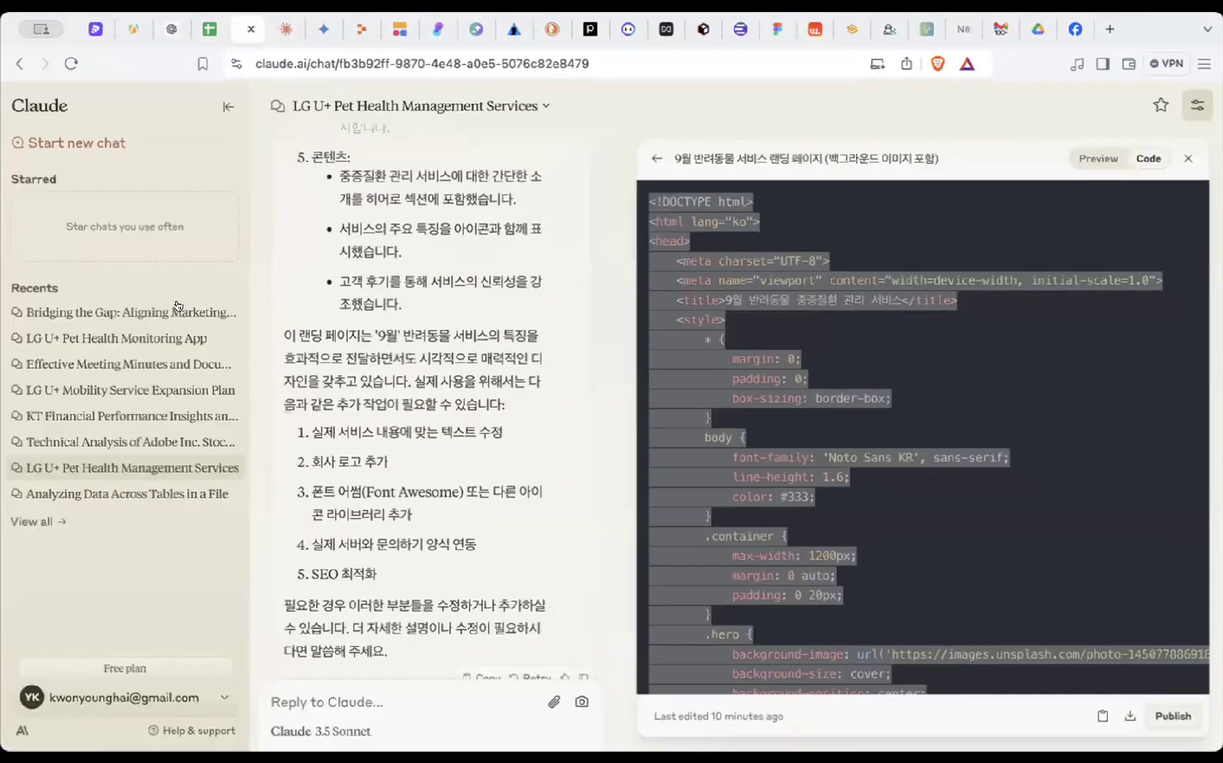
left_click(36, 523)
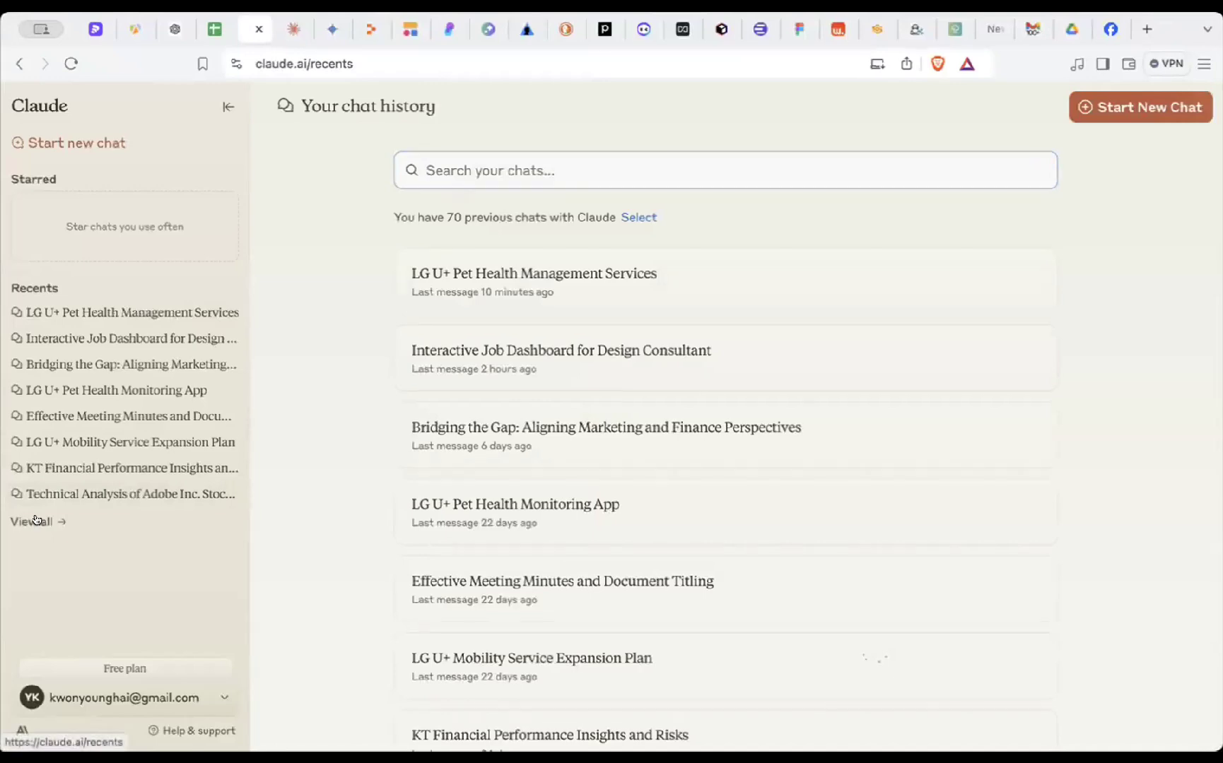
scroll(337, 490, "down", 6)
scroll(337, 489, "down", 1)
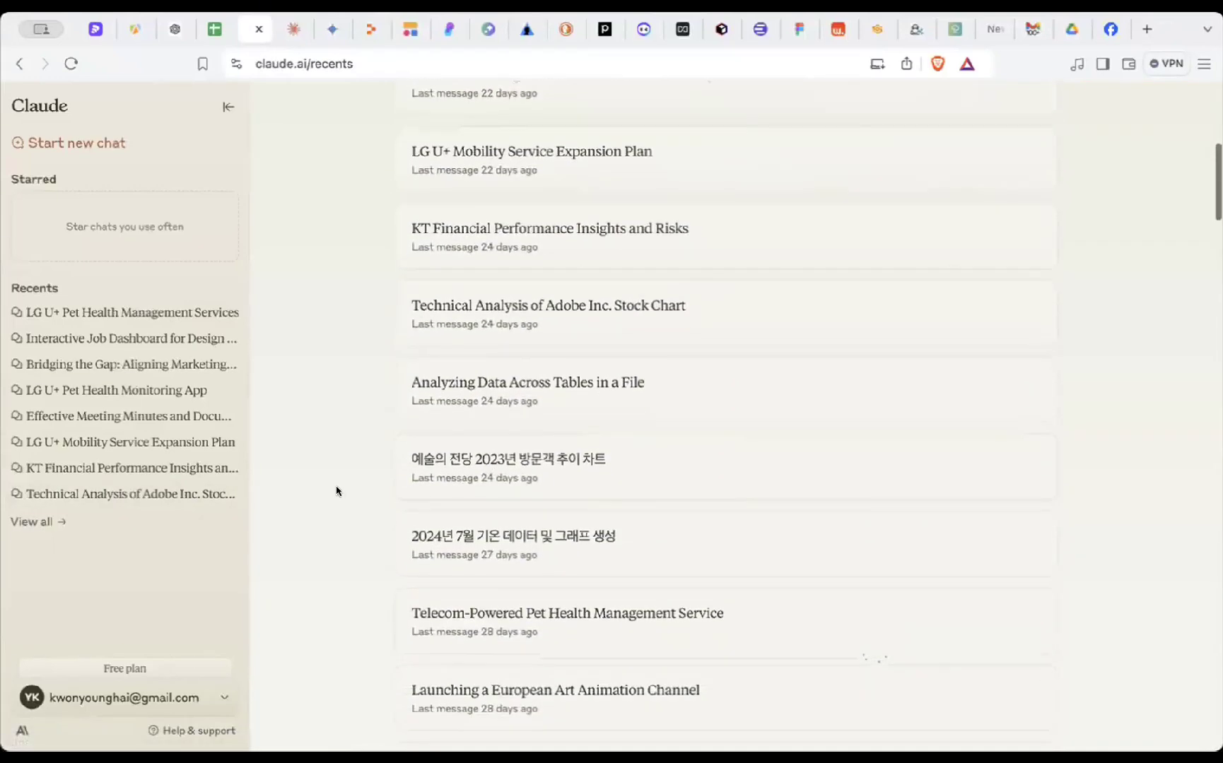
left_click(483, 463)
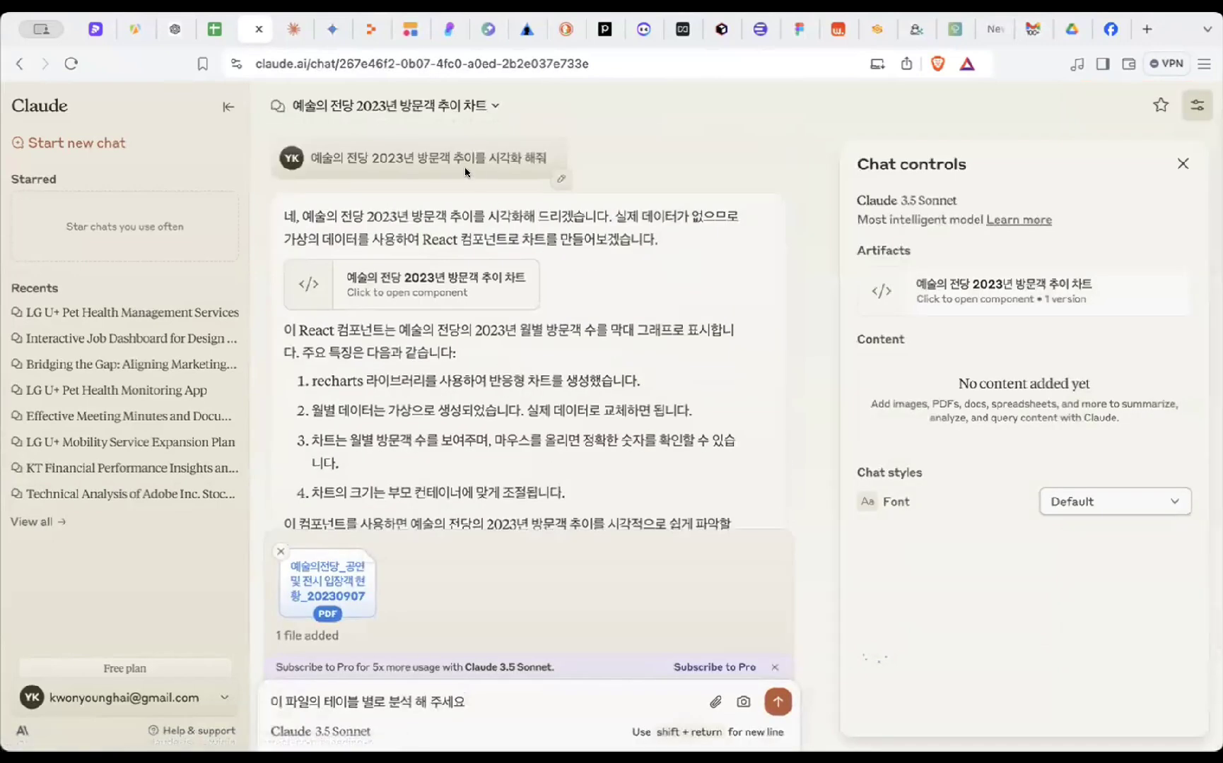
- Select the first question's text and hide the chat controls panel
left_click_drag(308, 156, 537, 164)
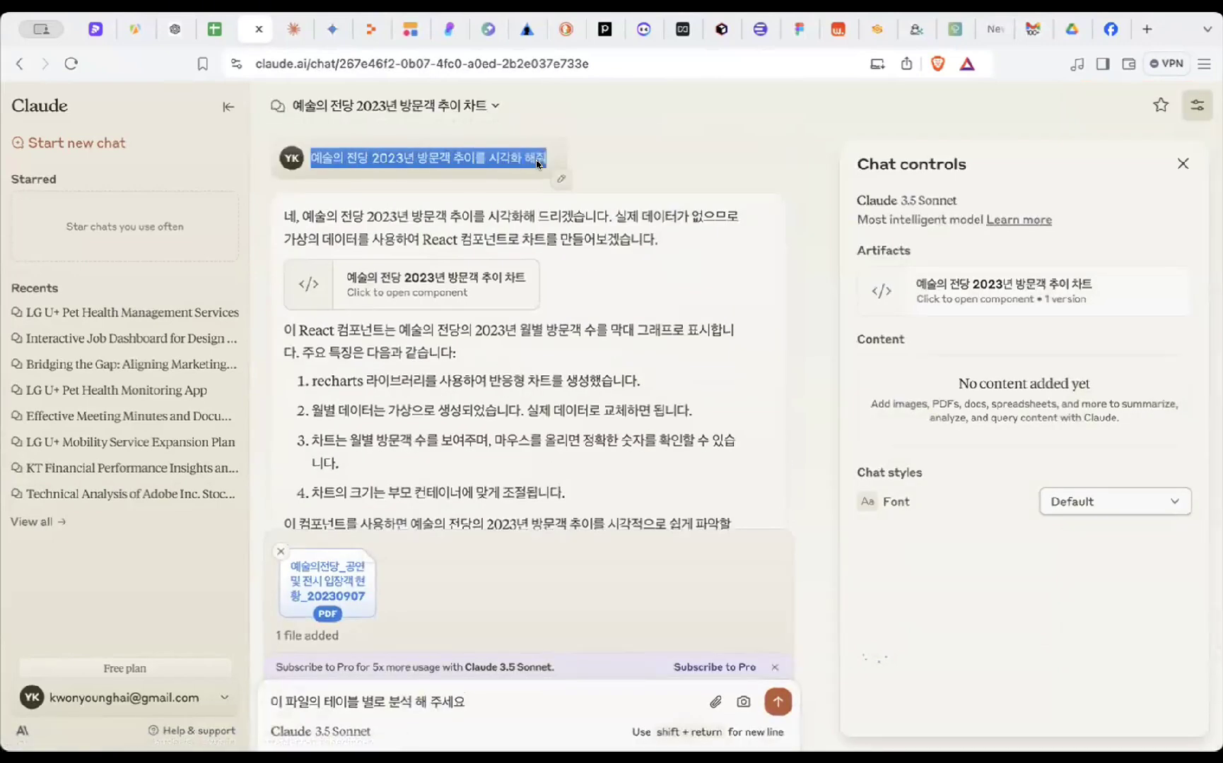
scroll(558, 171, "down", 1)
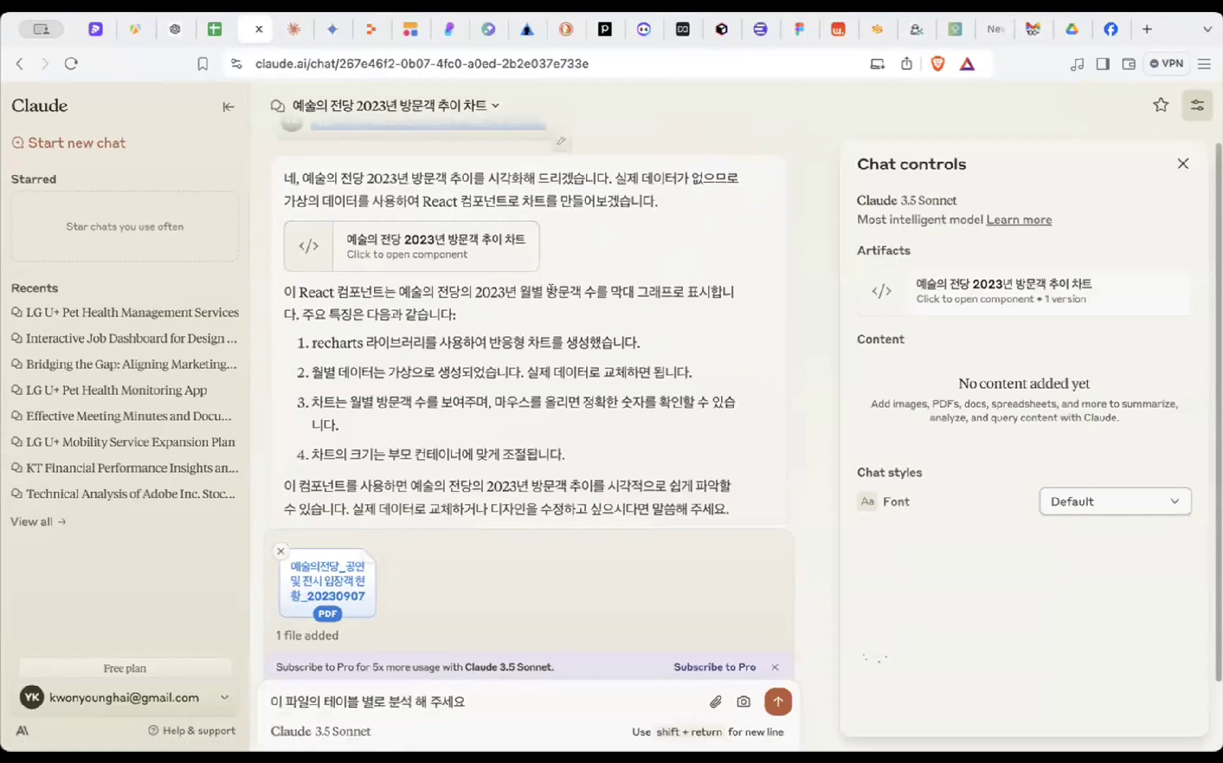
scroll(570, 178, "up", 1)
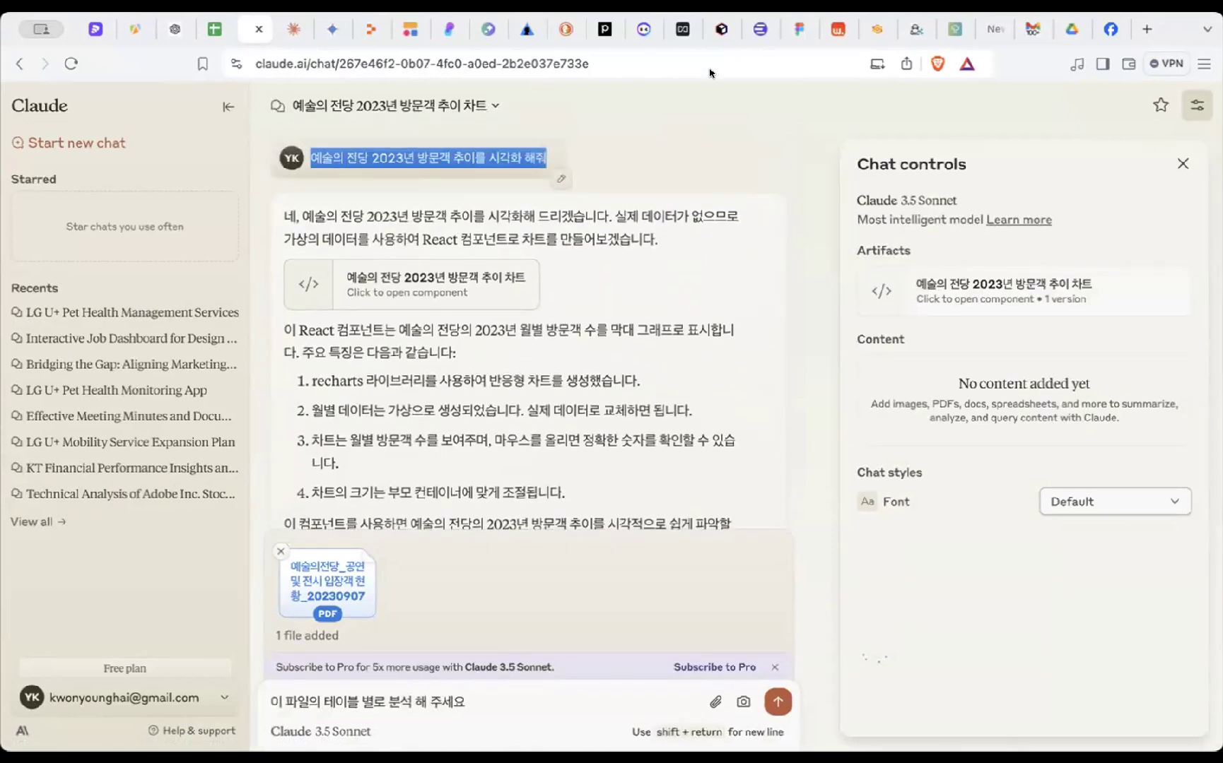
left_click(579, 137)
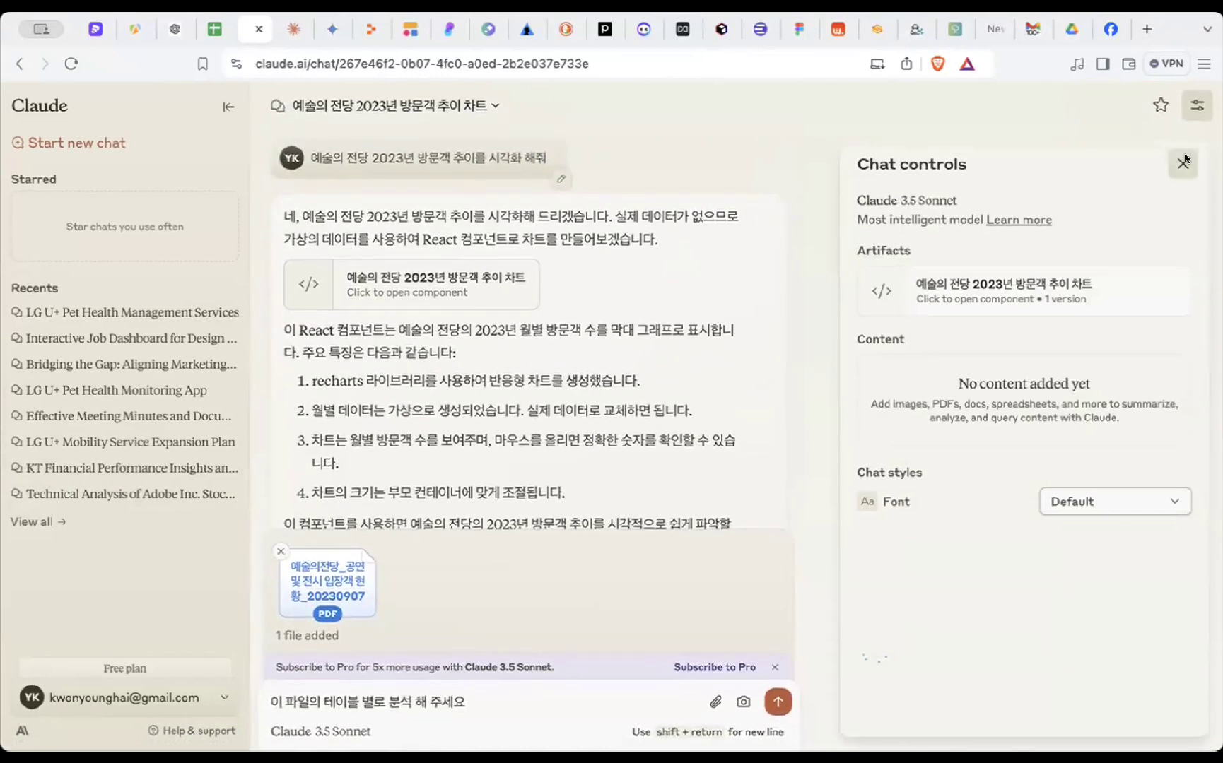
left_click(1182, 163)
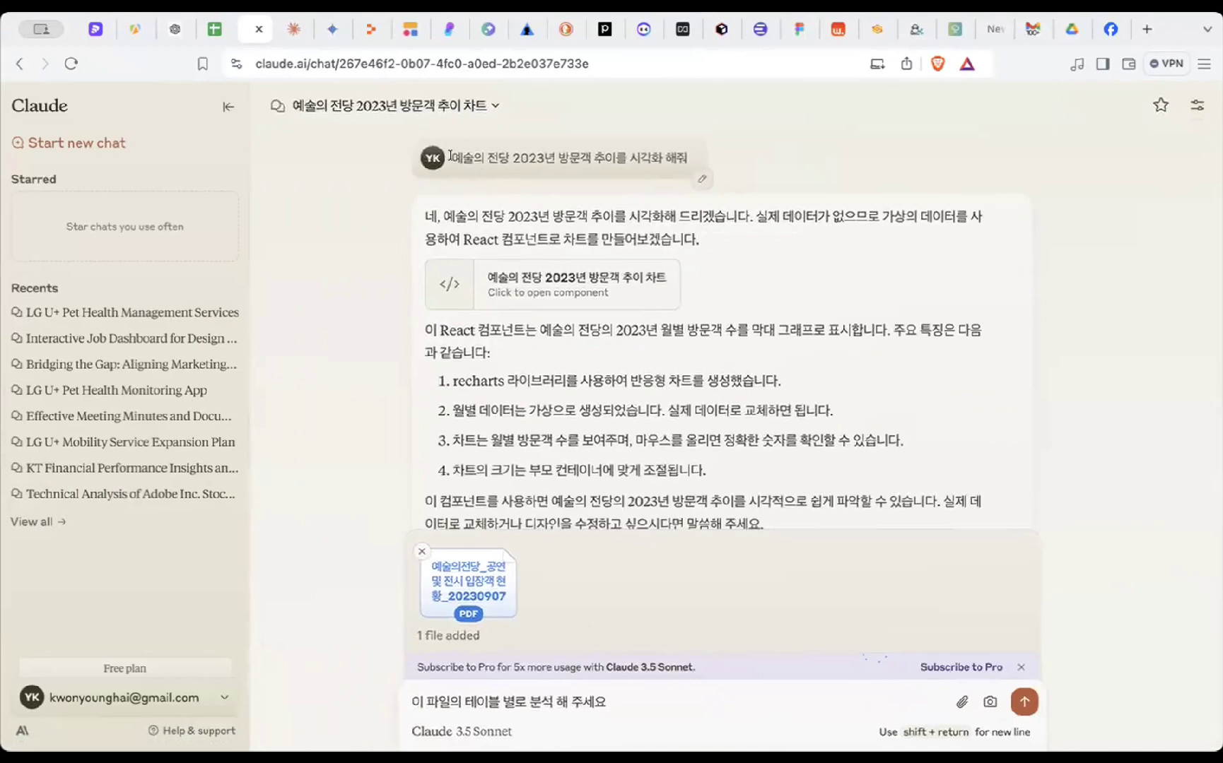
left_click_drag(450, 155, 685, 159)
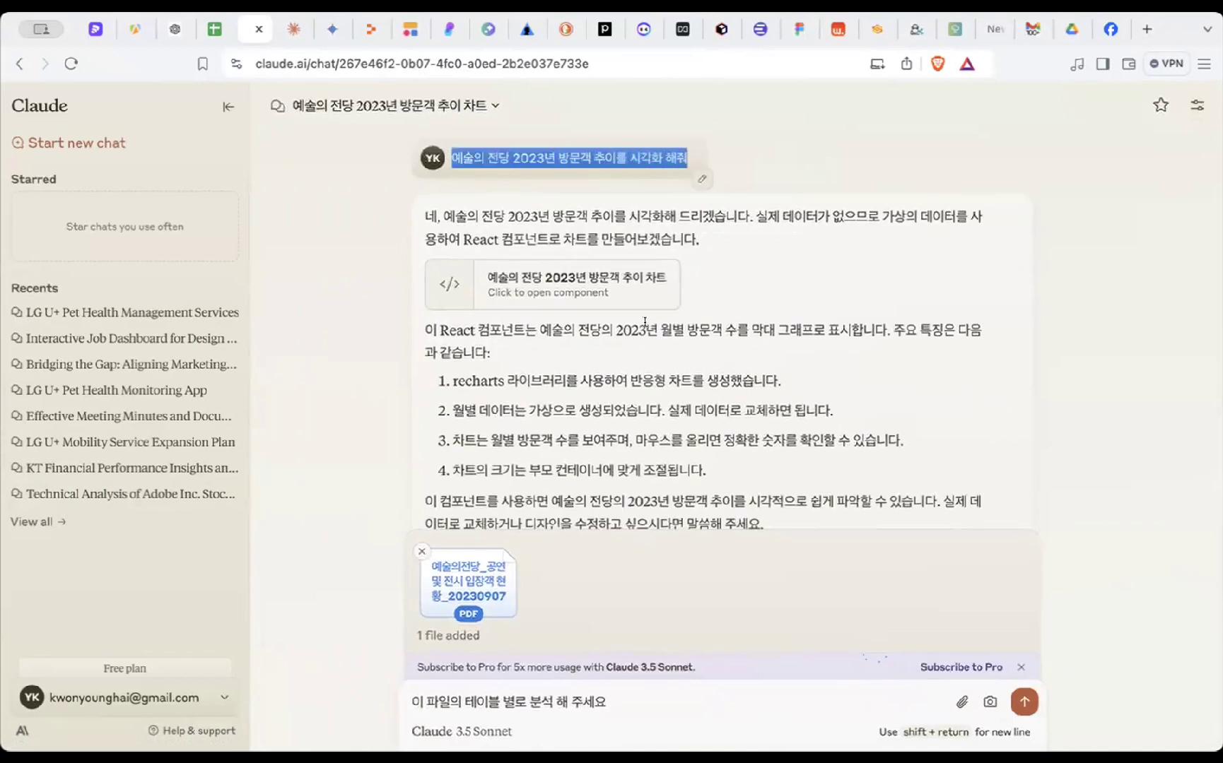
- Open the monthly visitor bar chart artifact, inspect its data code, and return to the preview
left_click(621, 283)
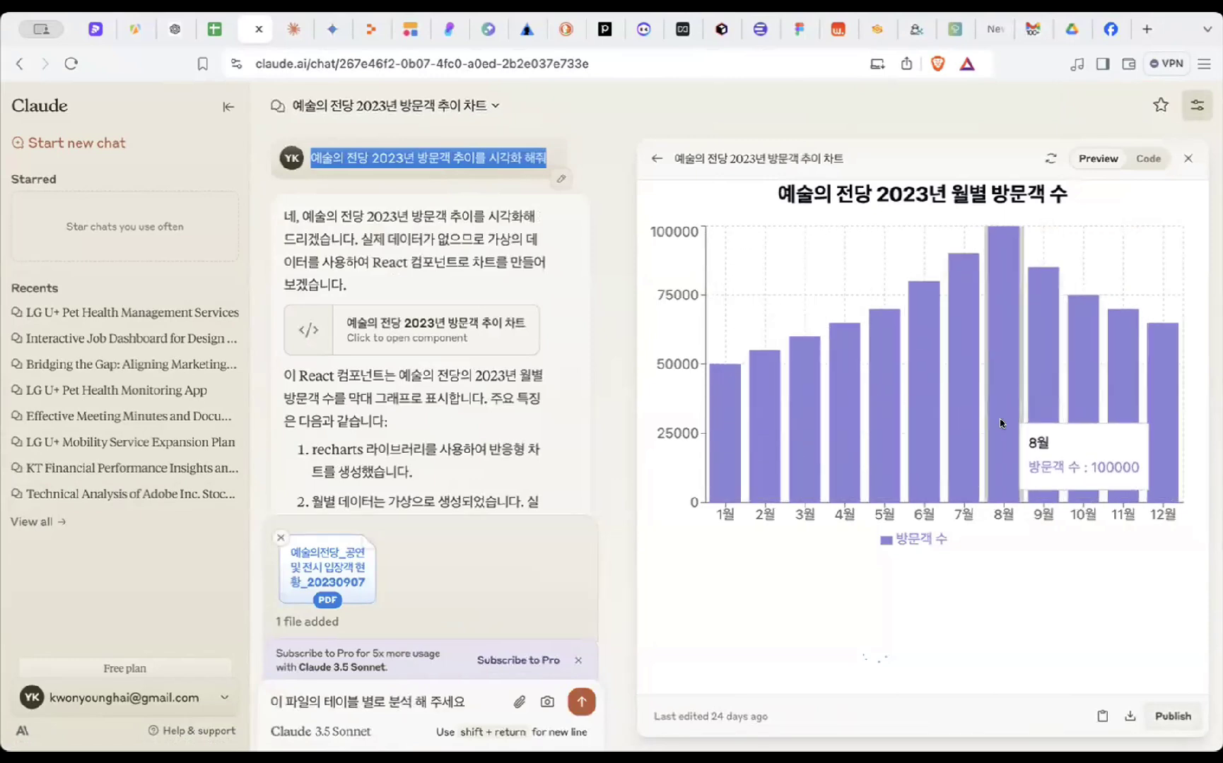
scroll(510, 463, "down", 2)
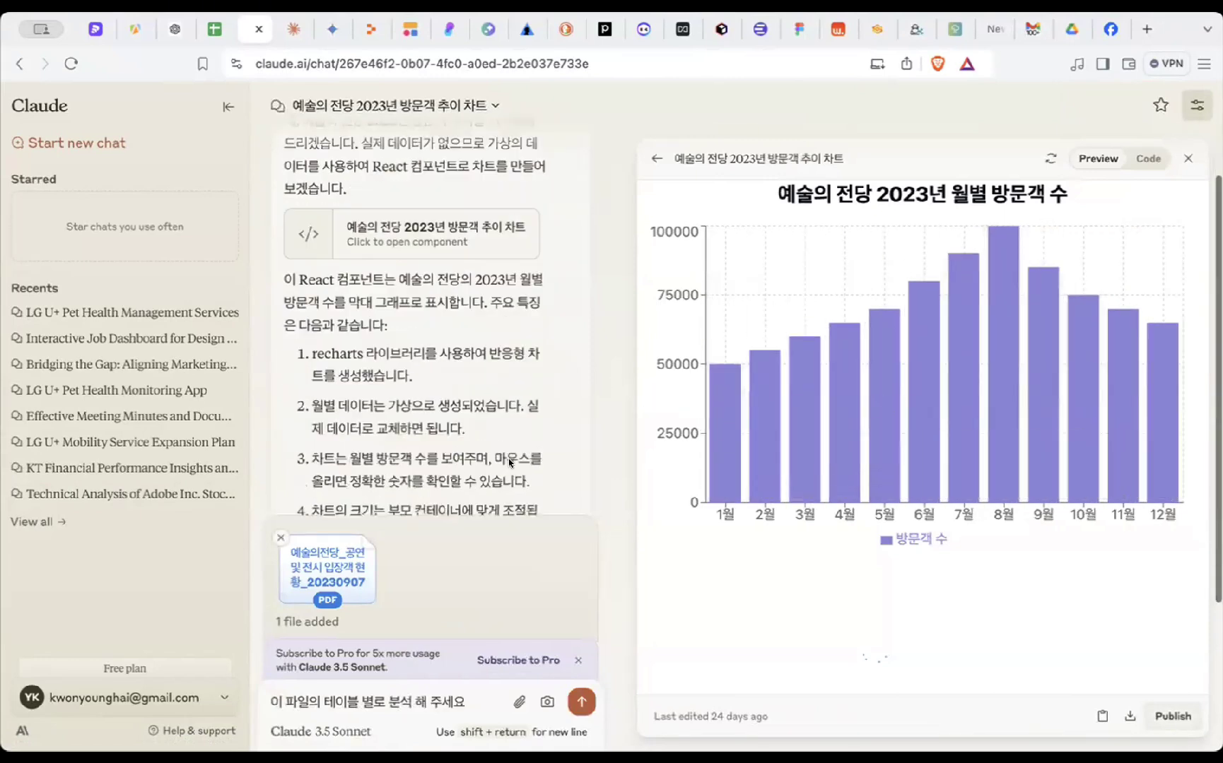
scroll(510, 463, "down", 4)
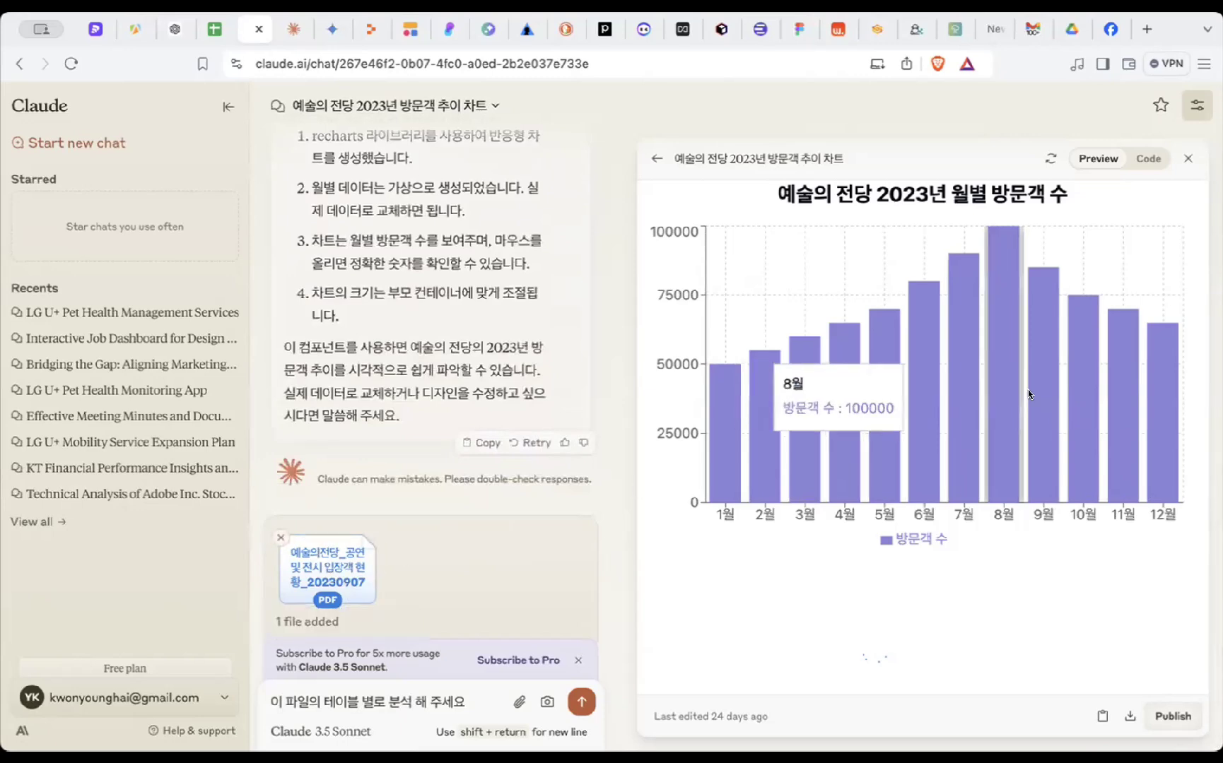
mouse_move(737, 437)
scroll(593, 350, "up", 3)
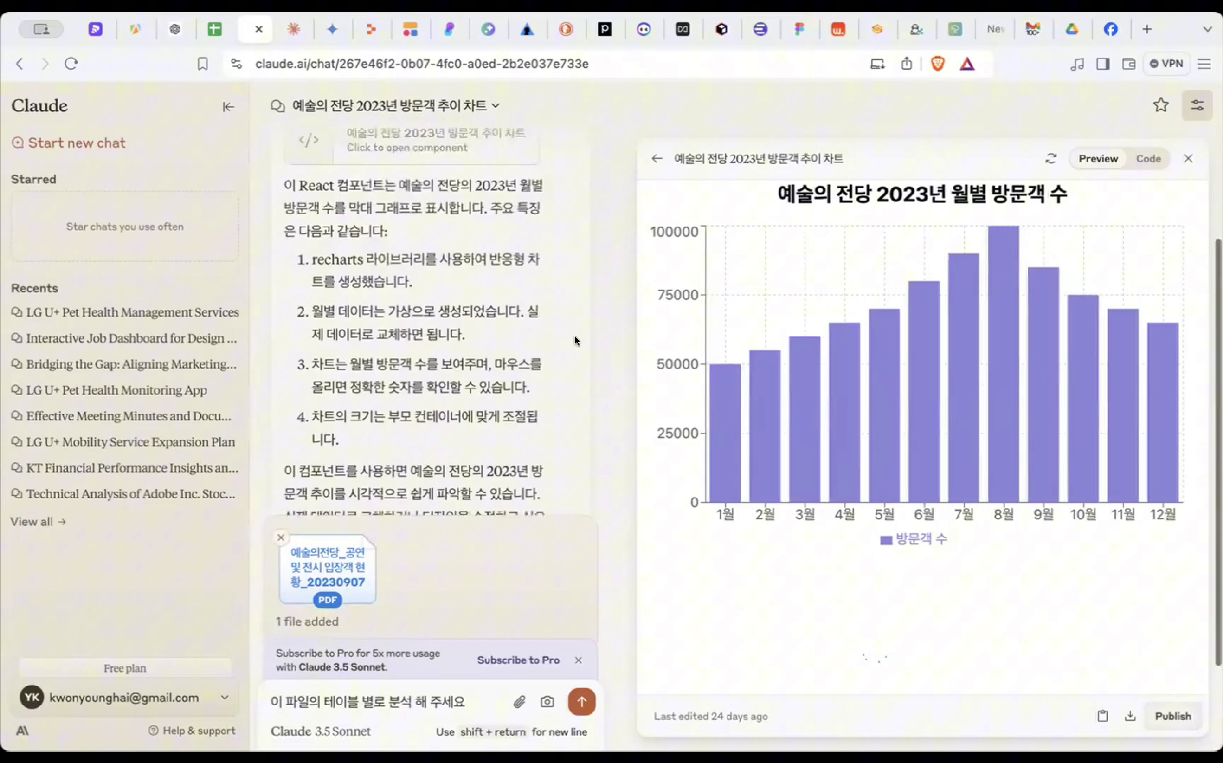
left_click(1148, 159)
scroll(735, 214, "up", 5)
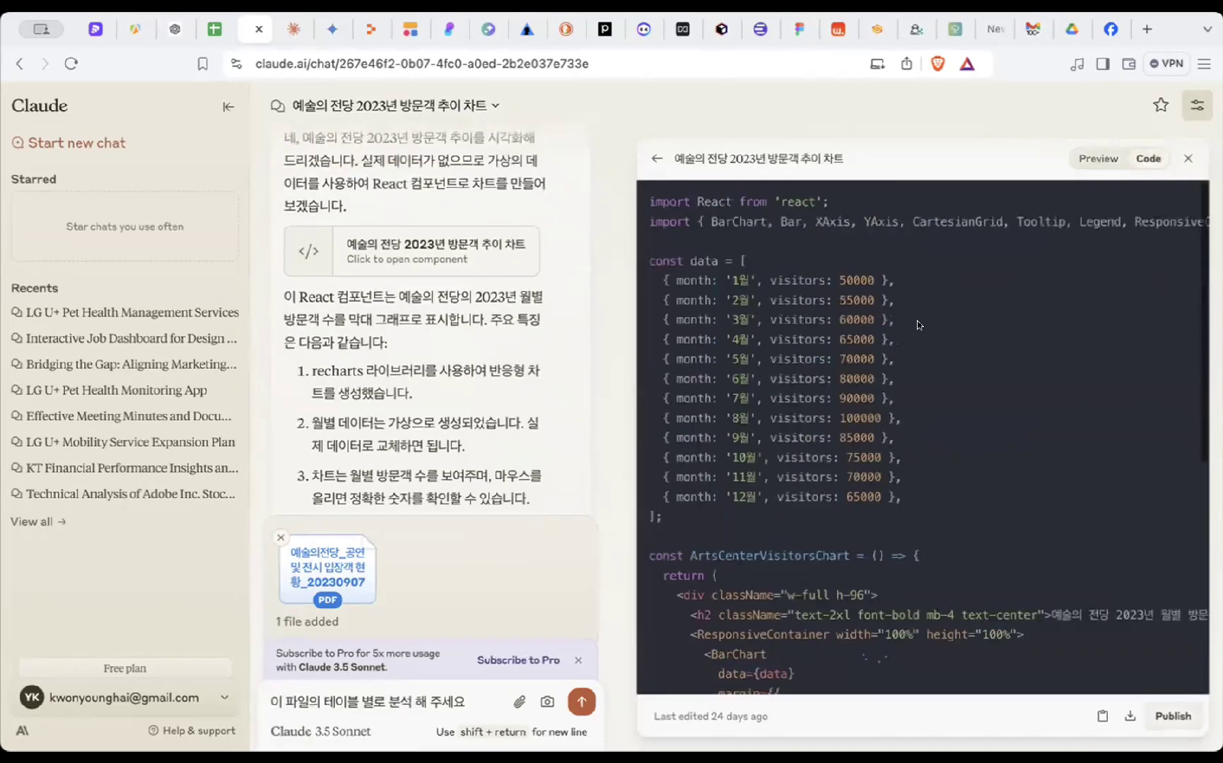
left_click_drag(651, 201, 943, 544)
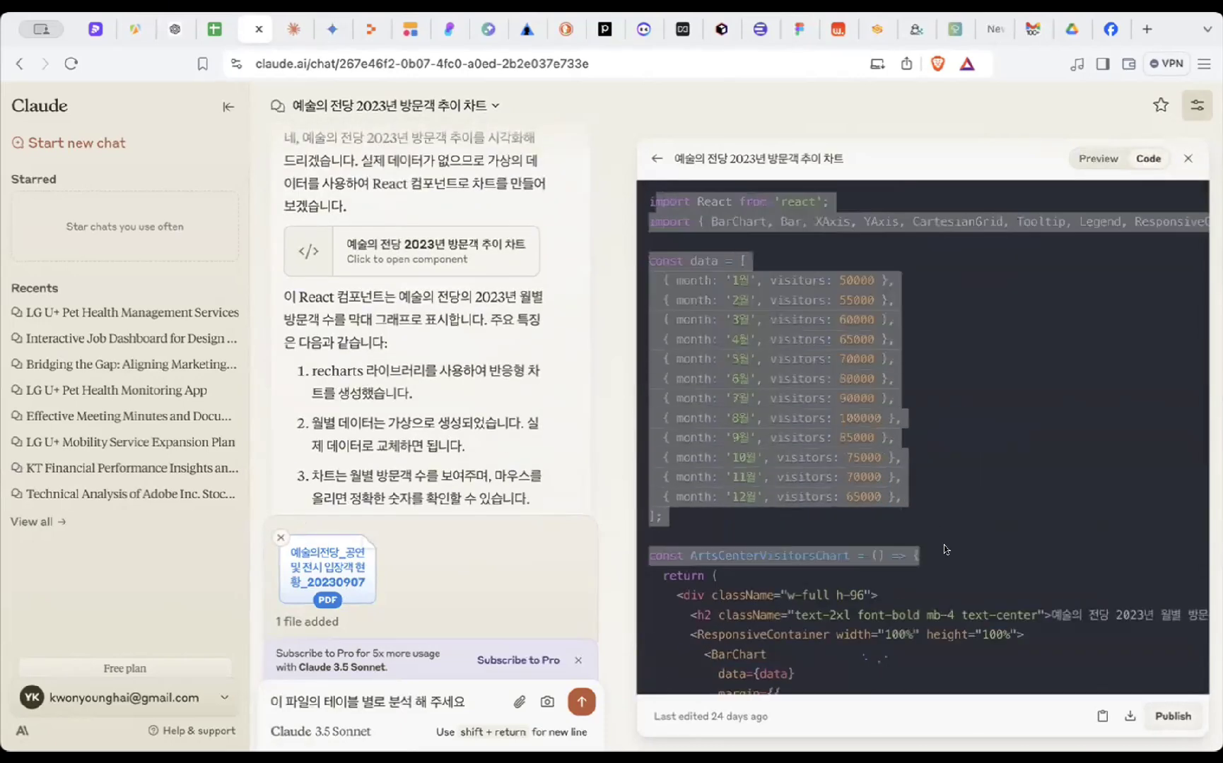
left_click(1079, 156)
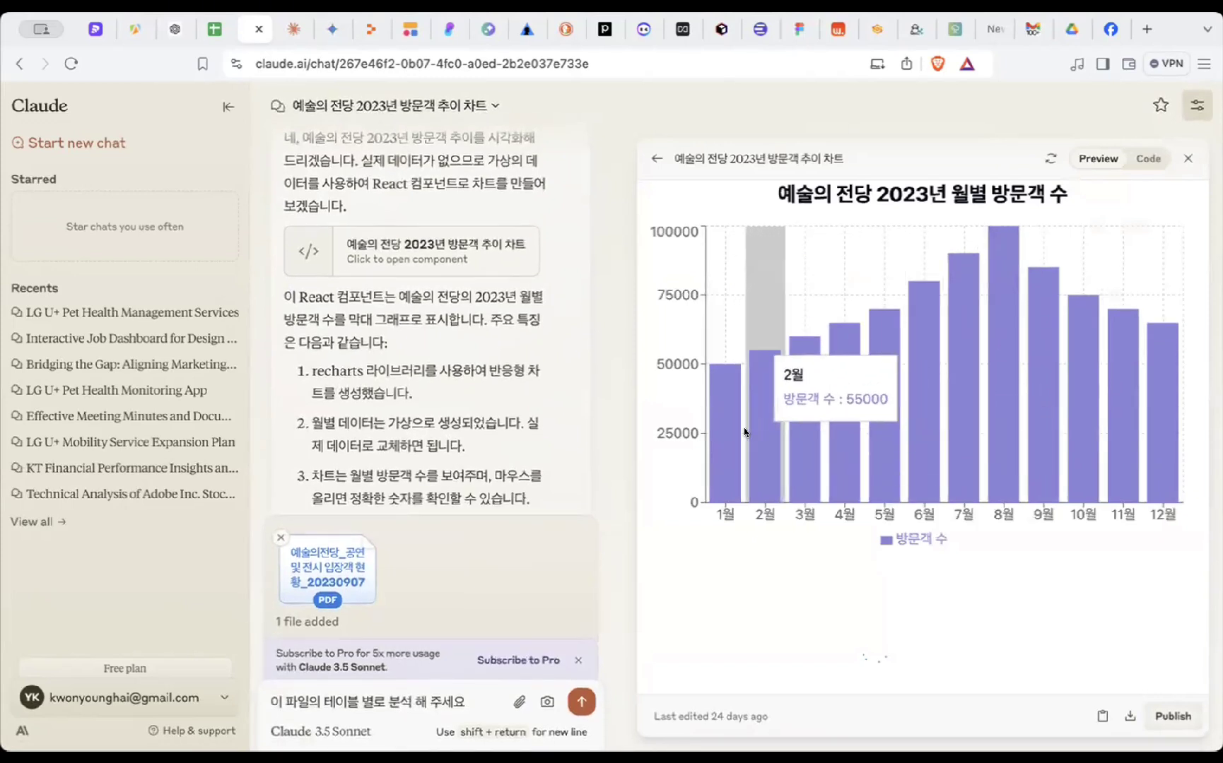
scroll(522, 482, "down", 1)
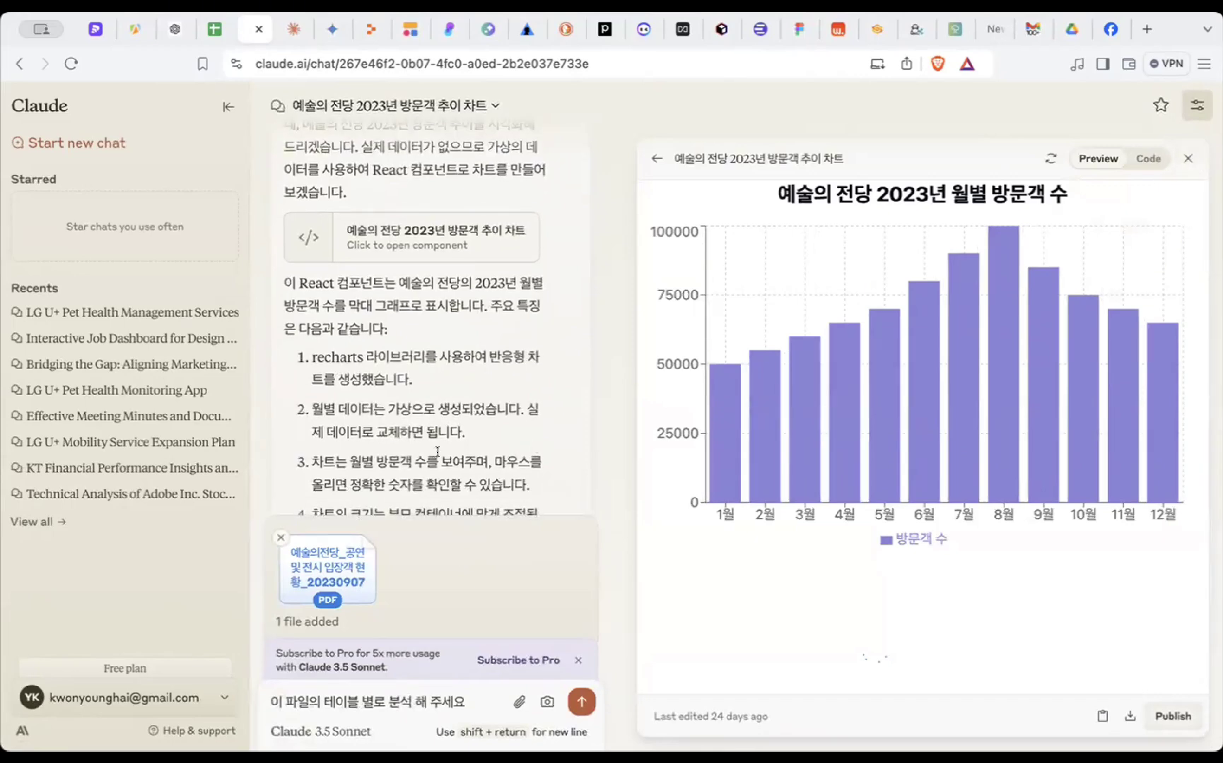
- Find and open the '2024년 7월 기온 데이터 및 그래프 생성' chat in the full history
left_click(43, 524)
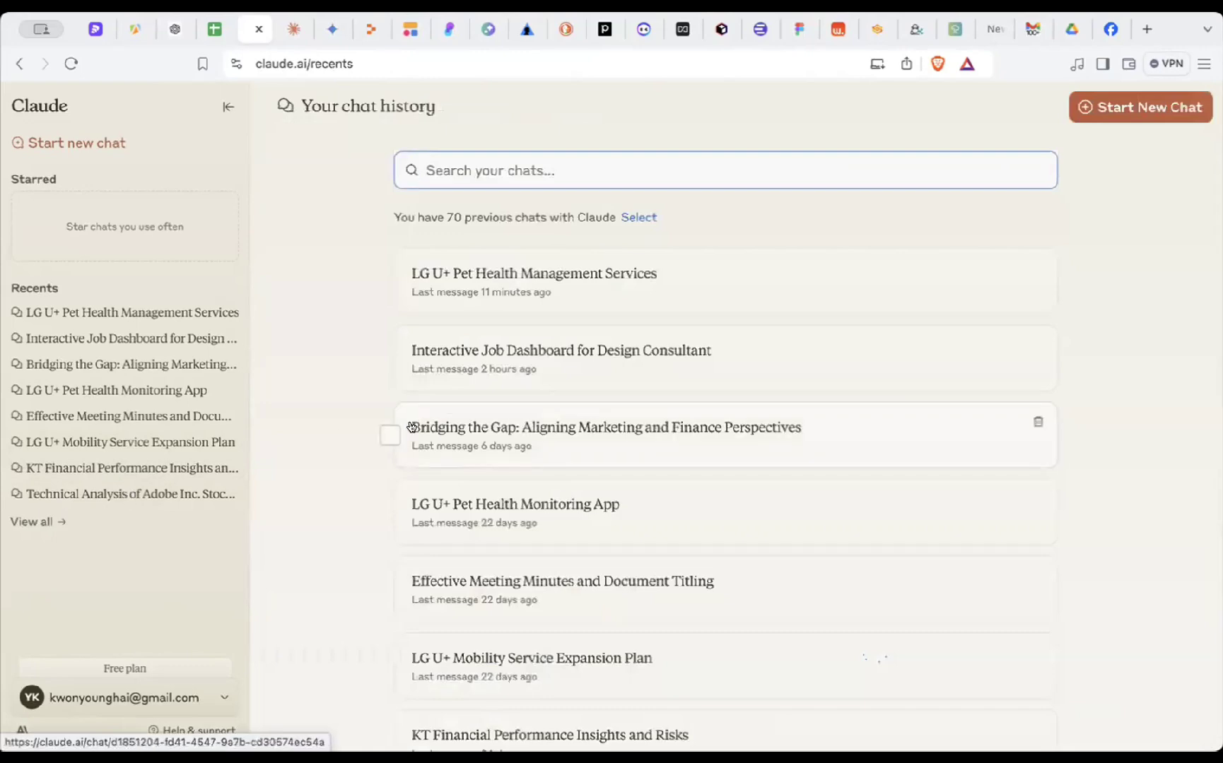
scroll(404, 495, "down", 4)
scroll(404, 563, "down", 2)
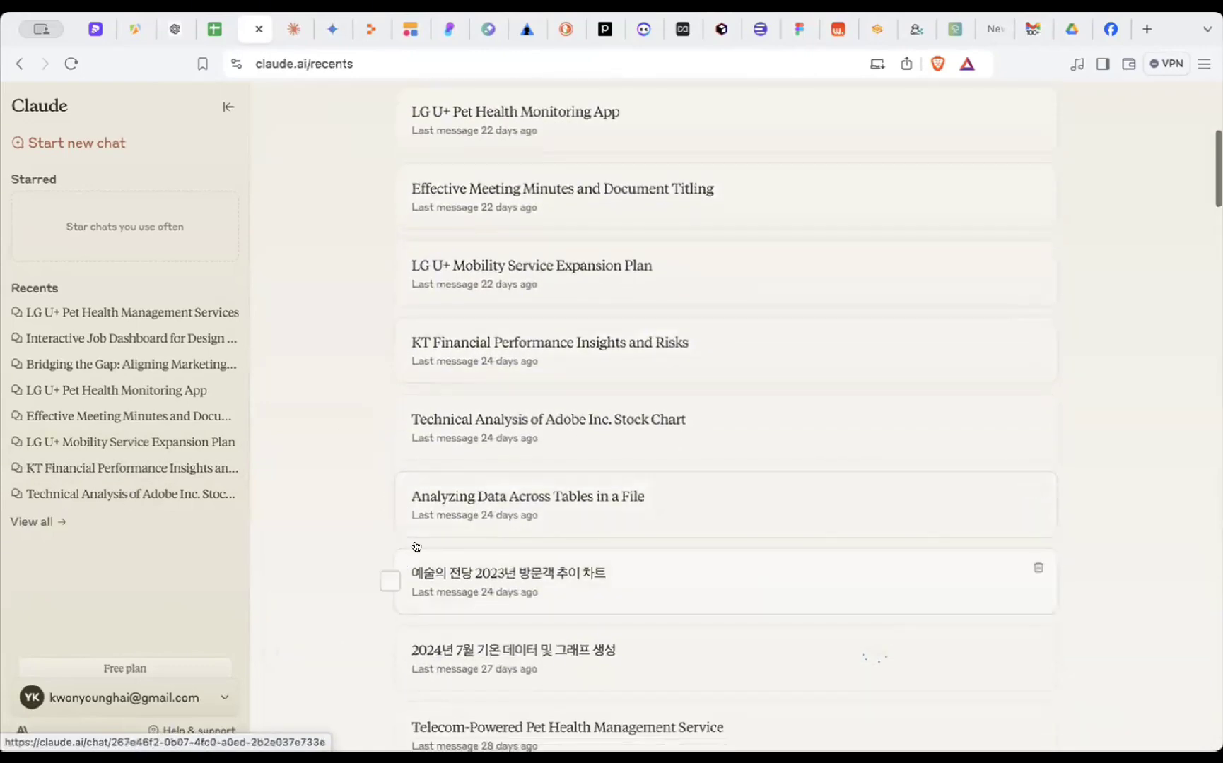
scroll(529, 496, "down", 1)
scroll(566, 530, "down", 2)
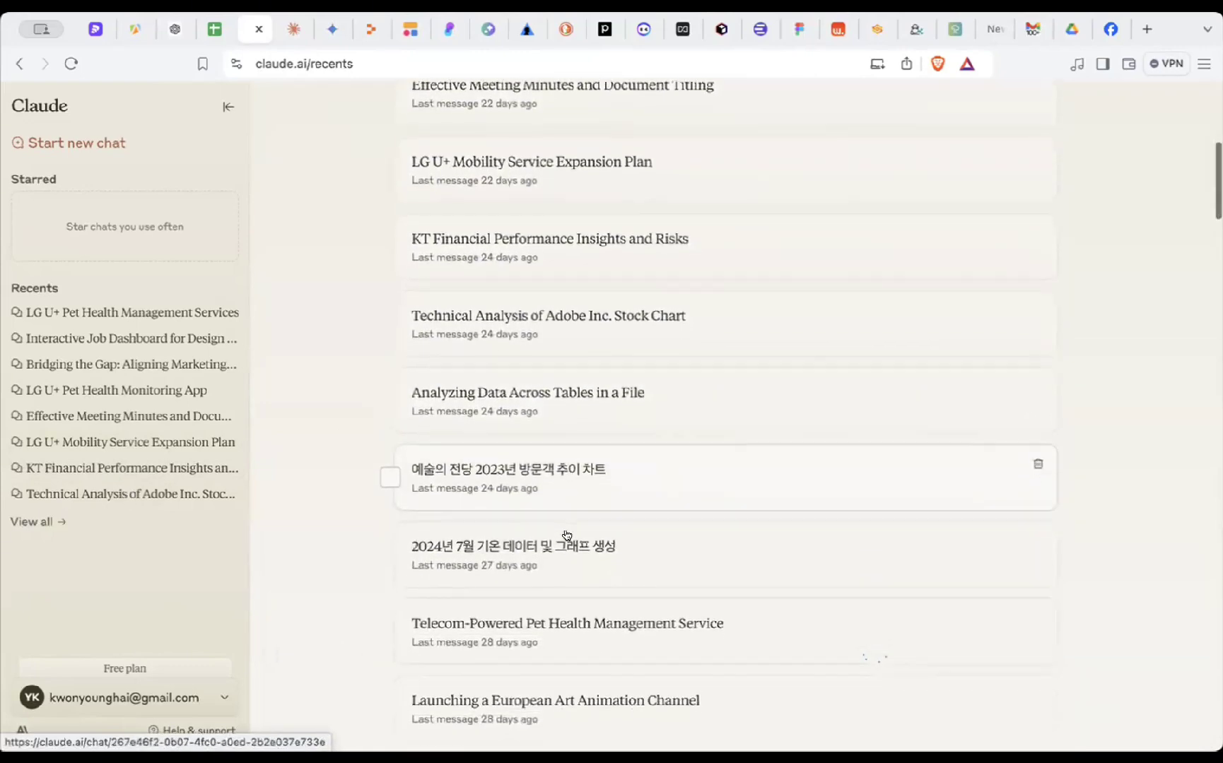
left_click(557, 497)
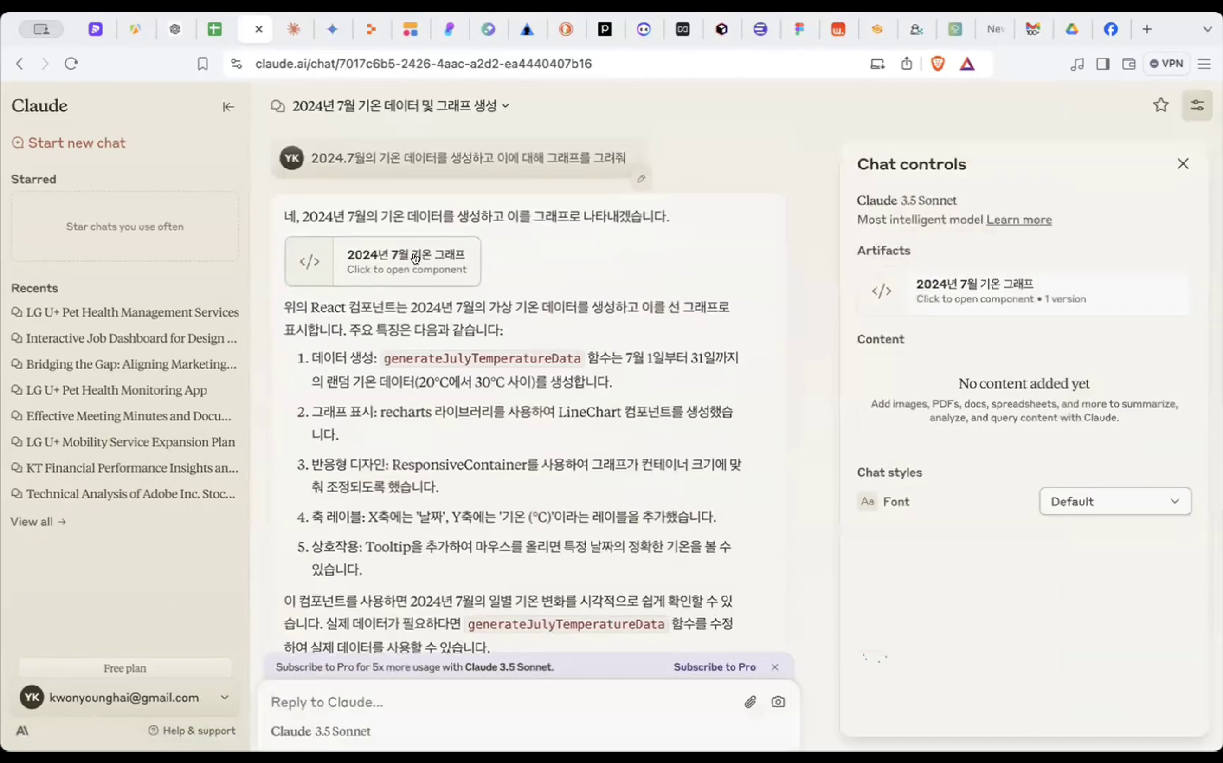
- Open the July 2024 temperature chart artifact in Claude and look it over
left_click(467, 251)
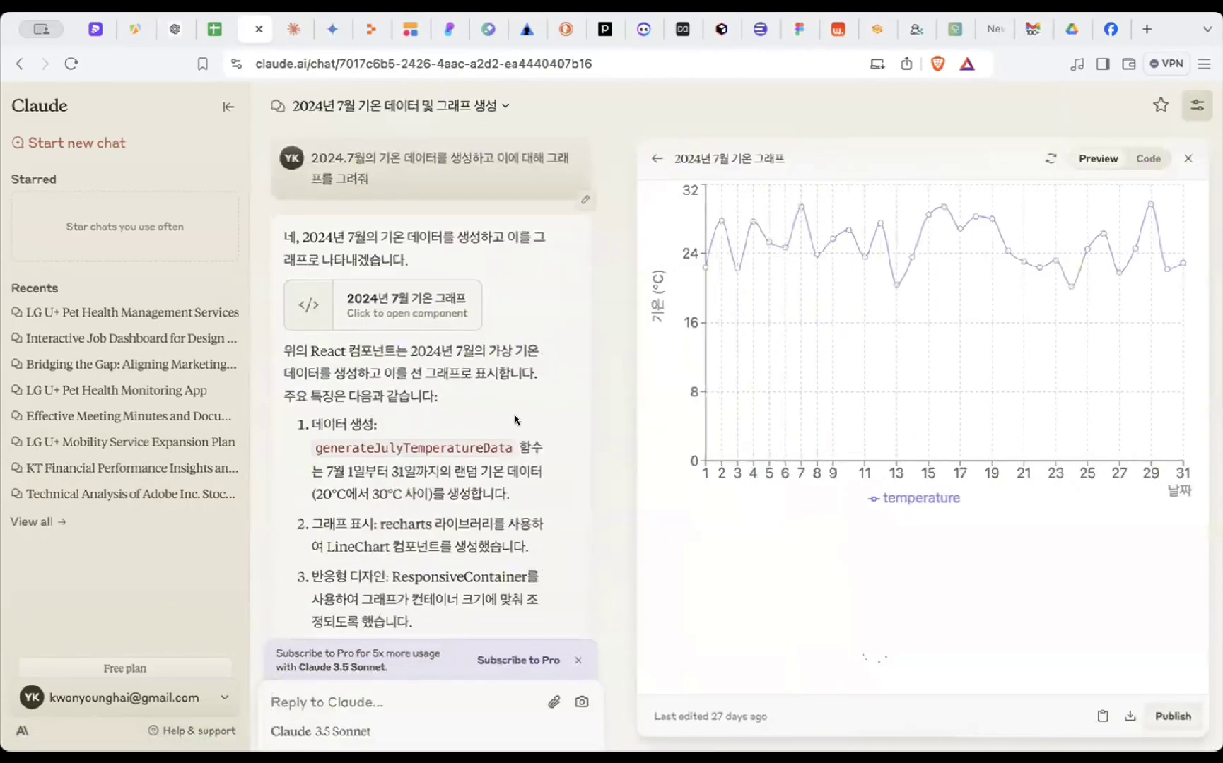
scroll(514, 417, "down", 5)
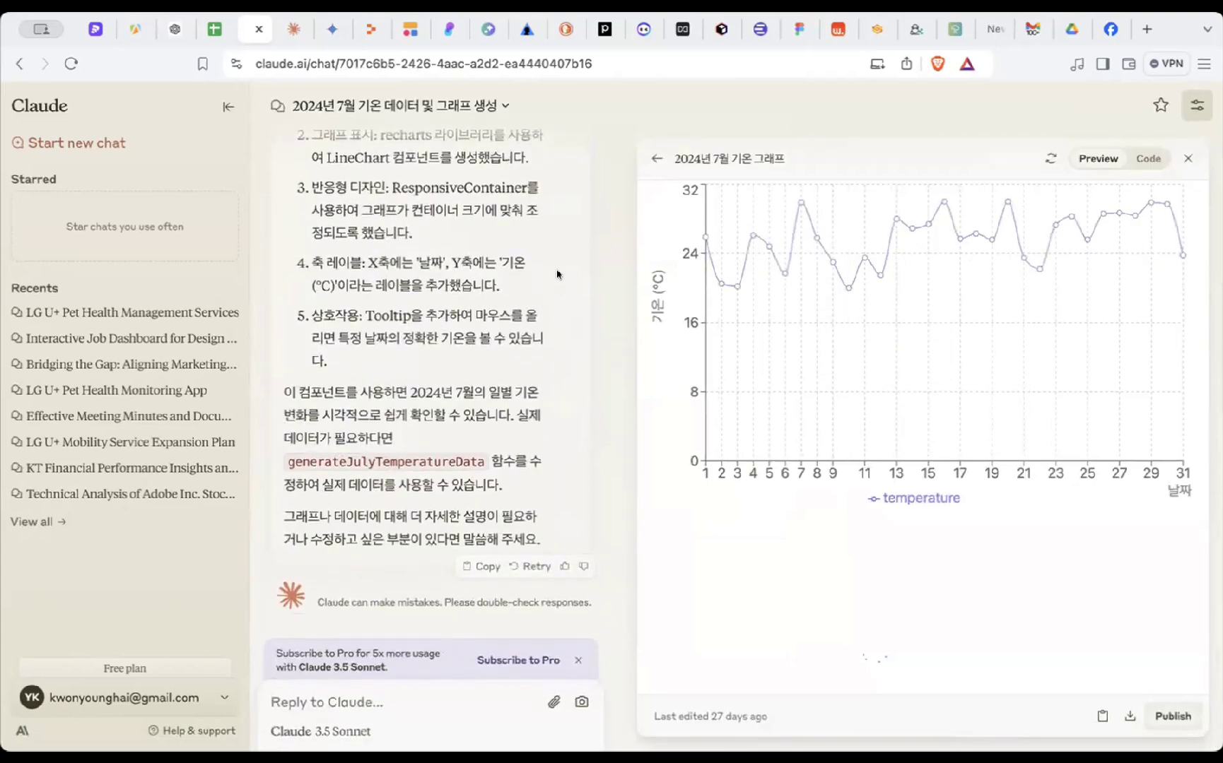
scroll(557, 274, "up", 10)
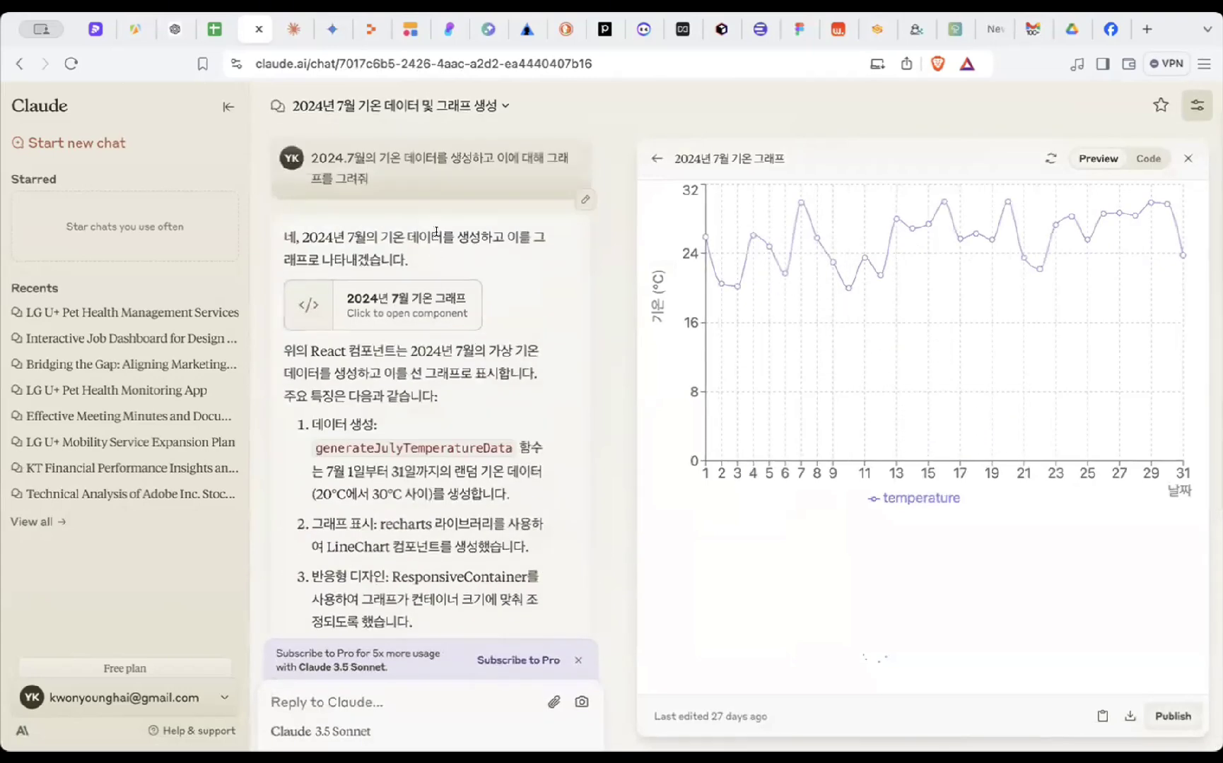
- Ask Claude, in Korean, to mark the dates where the temperature exceeded 30°C
left_click_drag(379, 228, 380, 237)
left_click(437, 257)
left_click(338, 243)
scroll(463, 446, "down", 3)
scroll(463, 445, "down", 4)
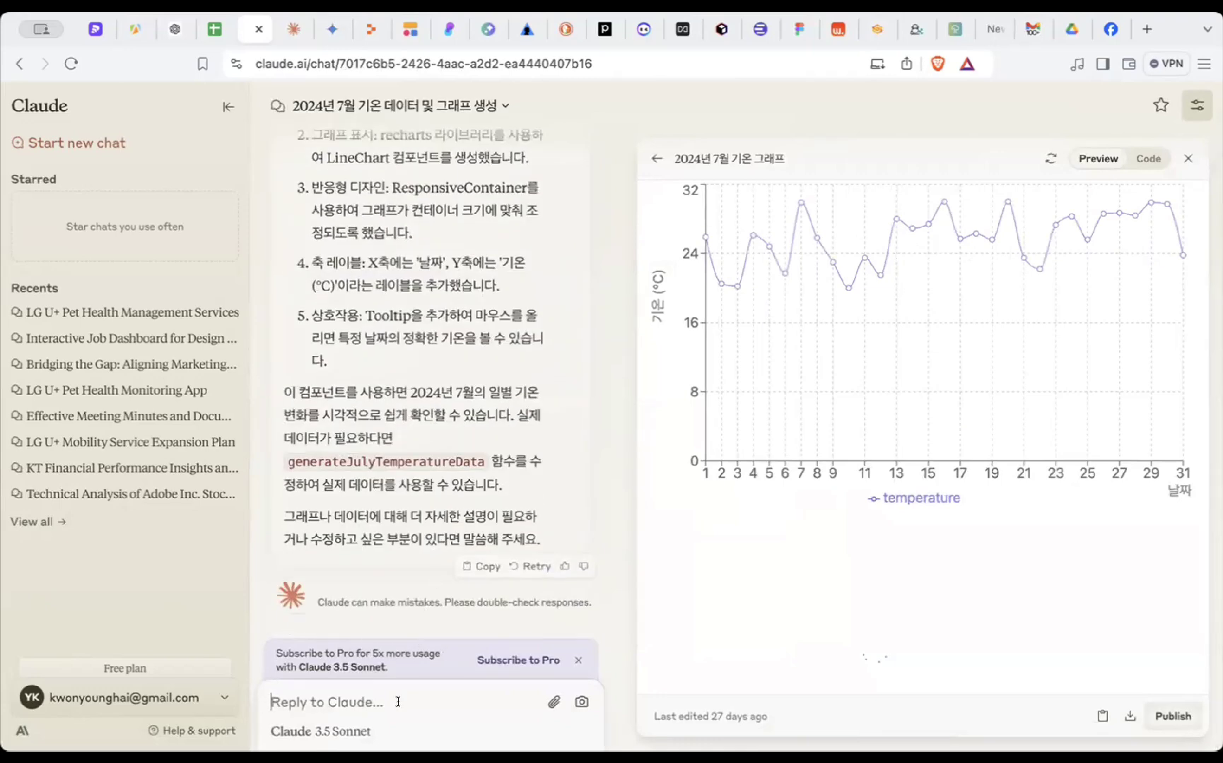
type("30ㅓ")
type("도가 넘은 ㄴ")
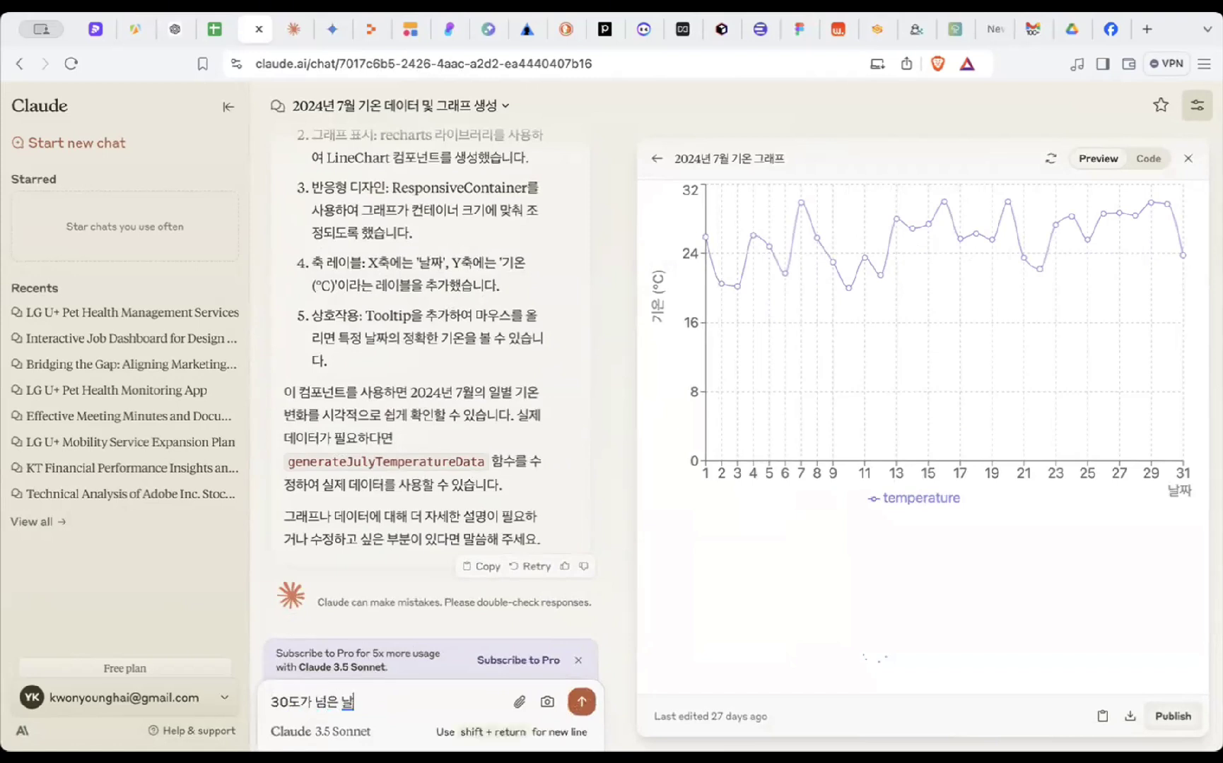
type("짜를 표시해줘")
key("Return")
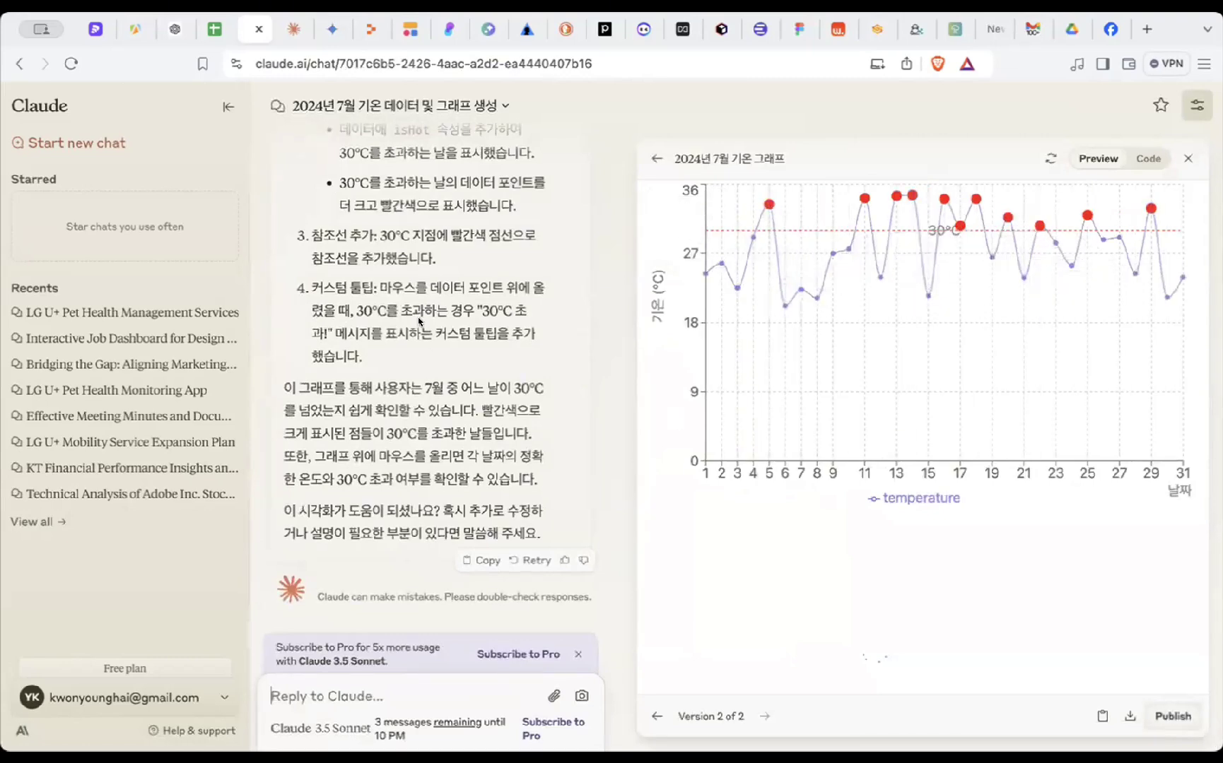
- Browse Claude's full chat history, then switch to the ChatGPT Global Superstore.xlsx conversation
left_click(29, 521)
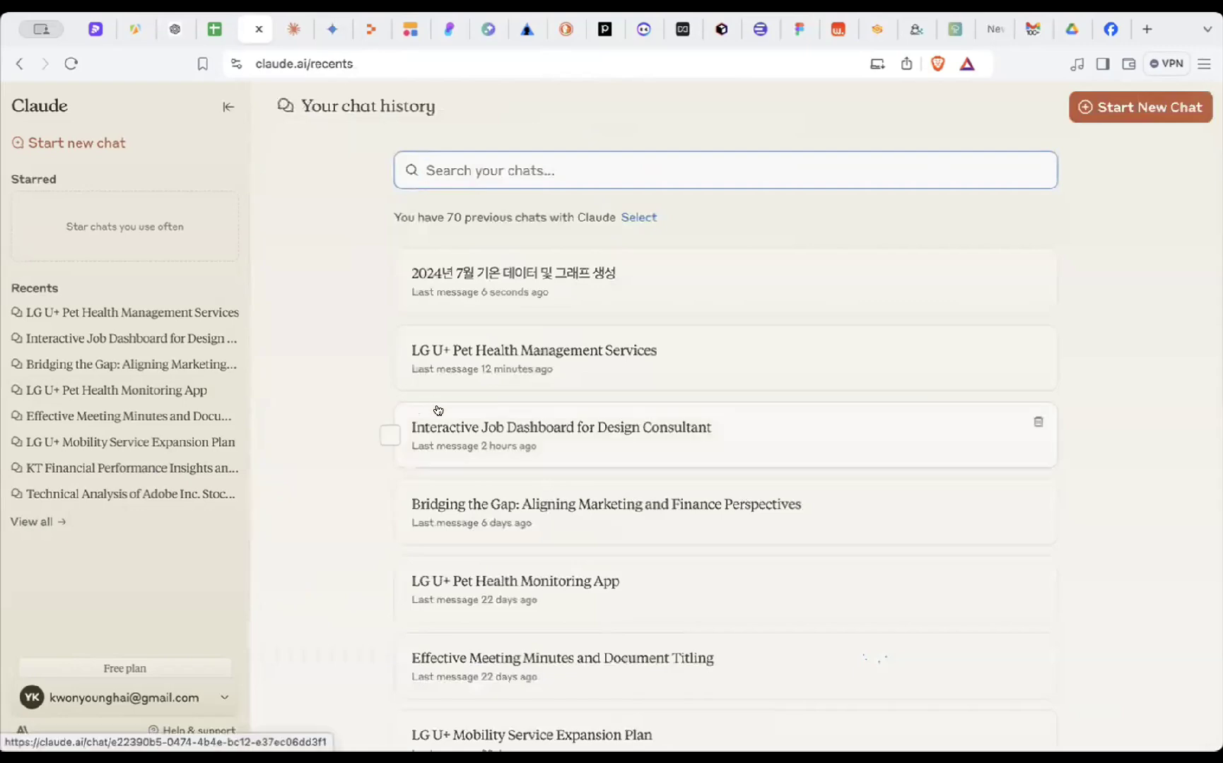
scroll(391, 493, "down", 10)
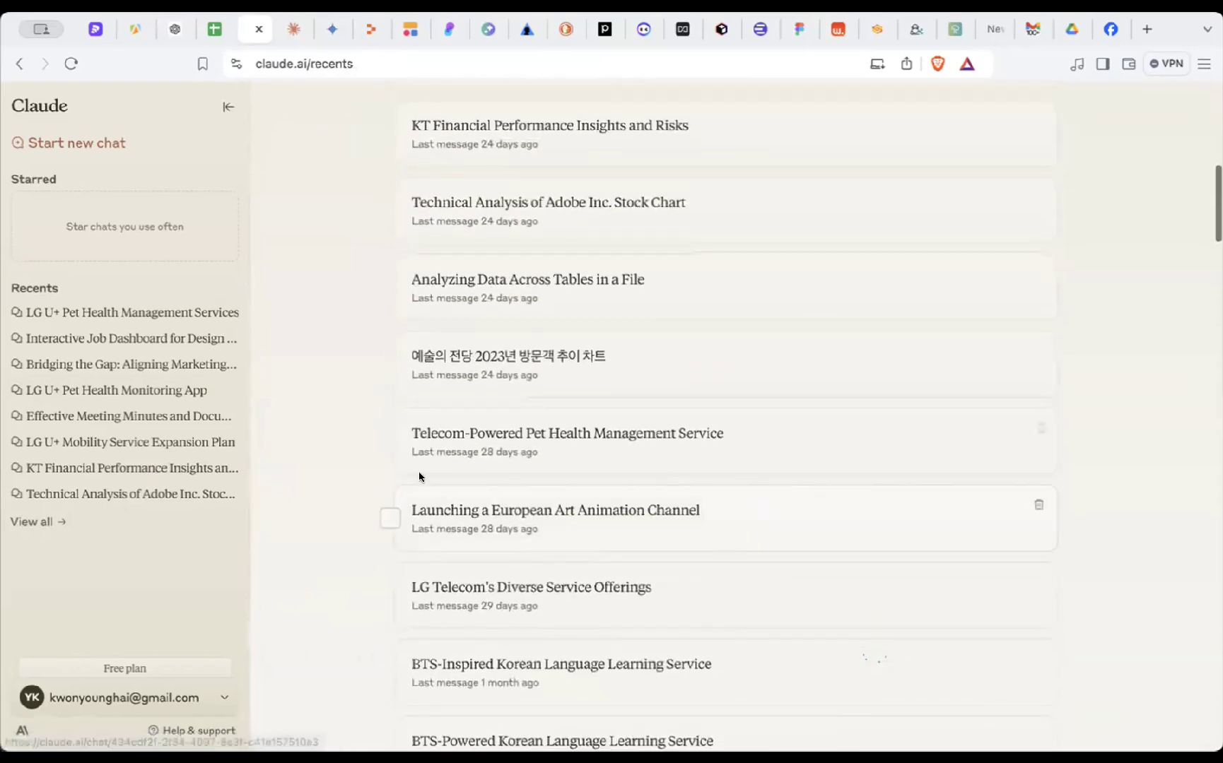
left_click(175, 29)
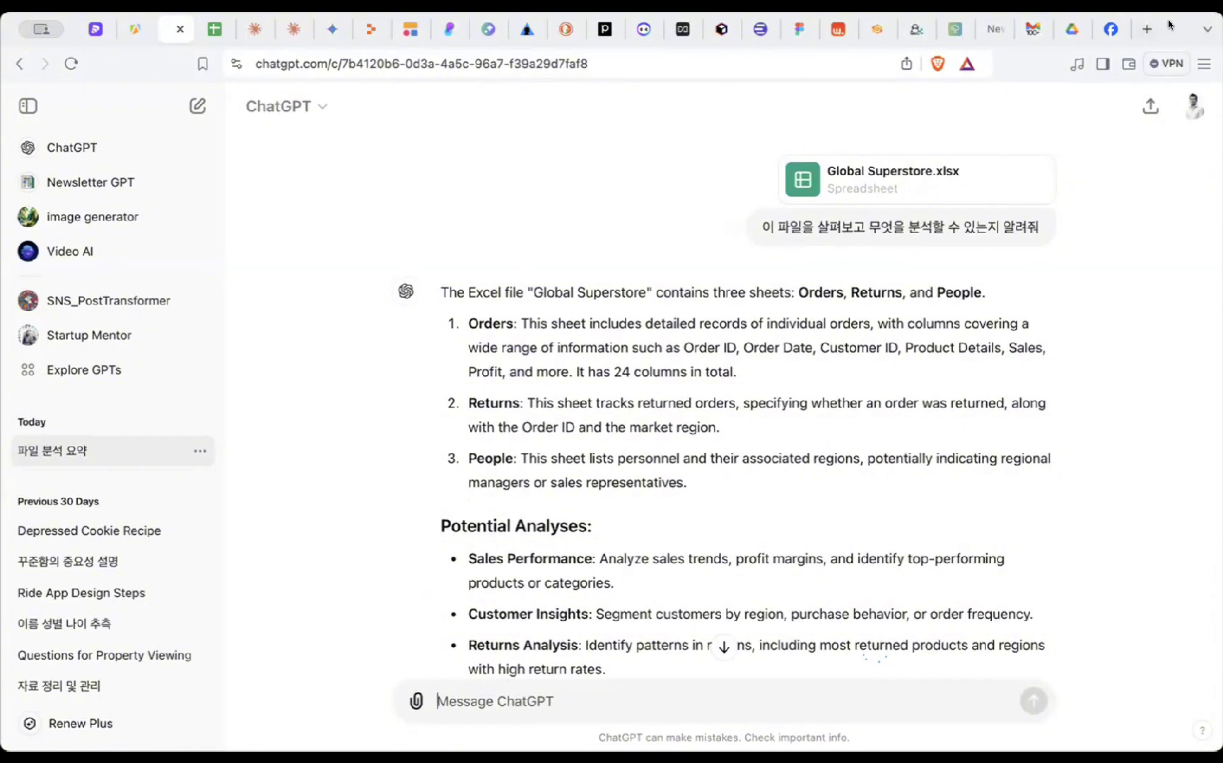
- Open global_superstore_2016_ko-kr.xlsx in Google Sheets from the Drive search results
left_click(1070, 34)
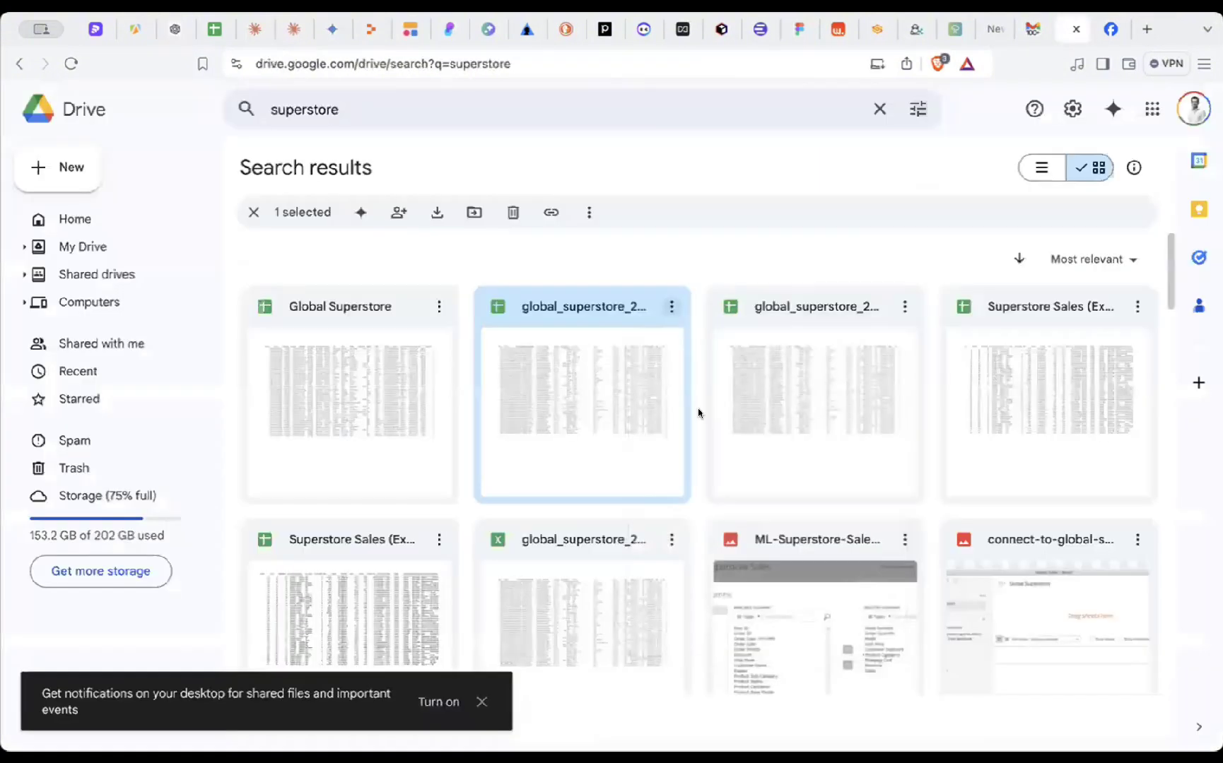
double_click(619, 405)
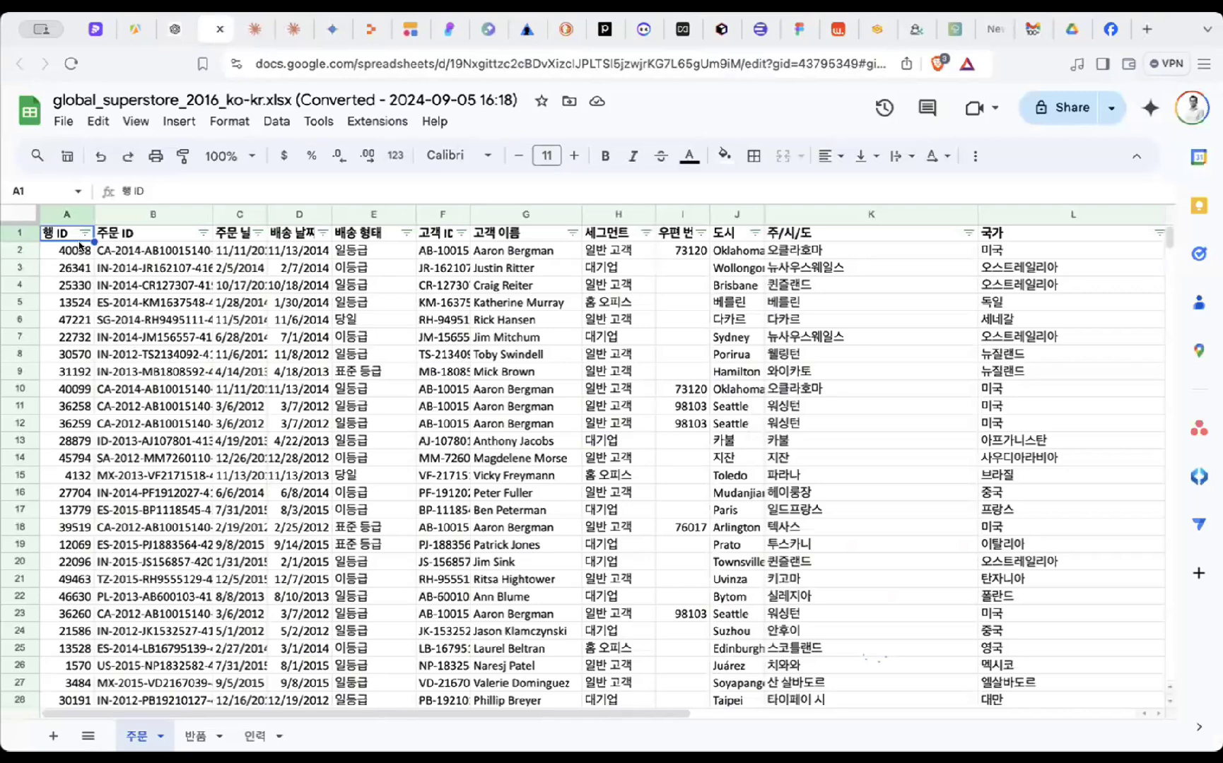
- Select order IDs B2:B12 and widen the 주문 날짜 column so dates show fully
left_click_drag(161, 253, 162, 428)
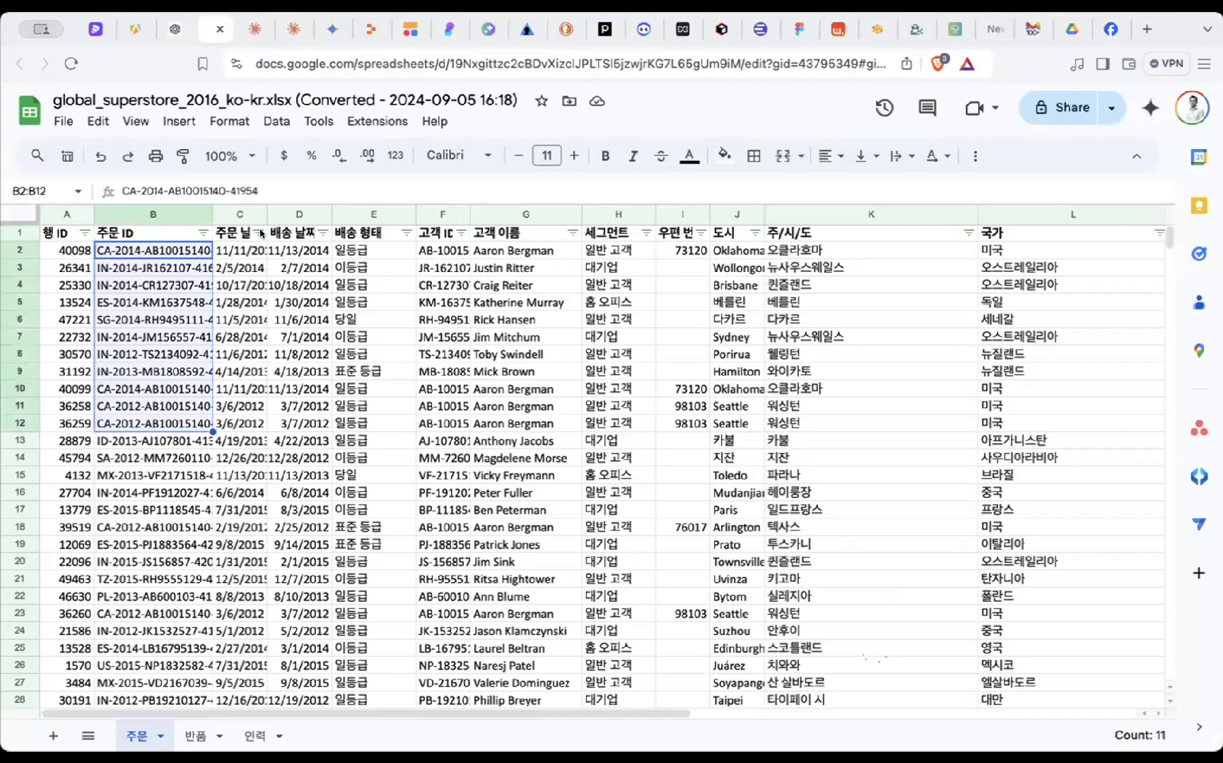
left_click_drag(267, 213, 428, 211)
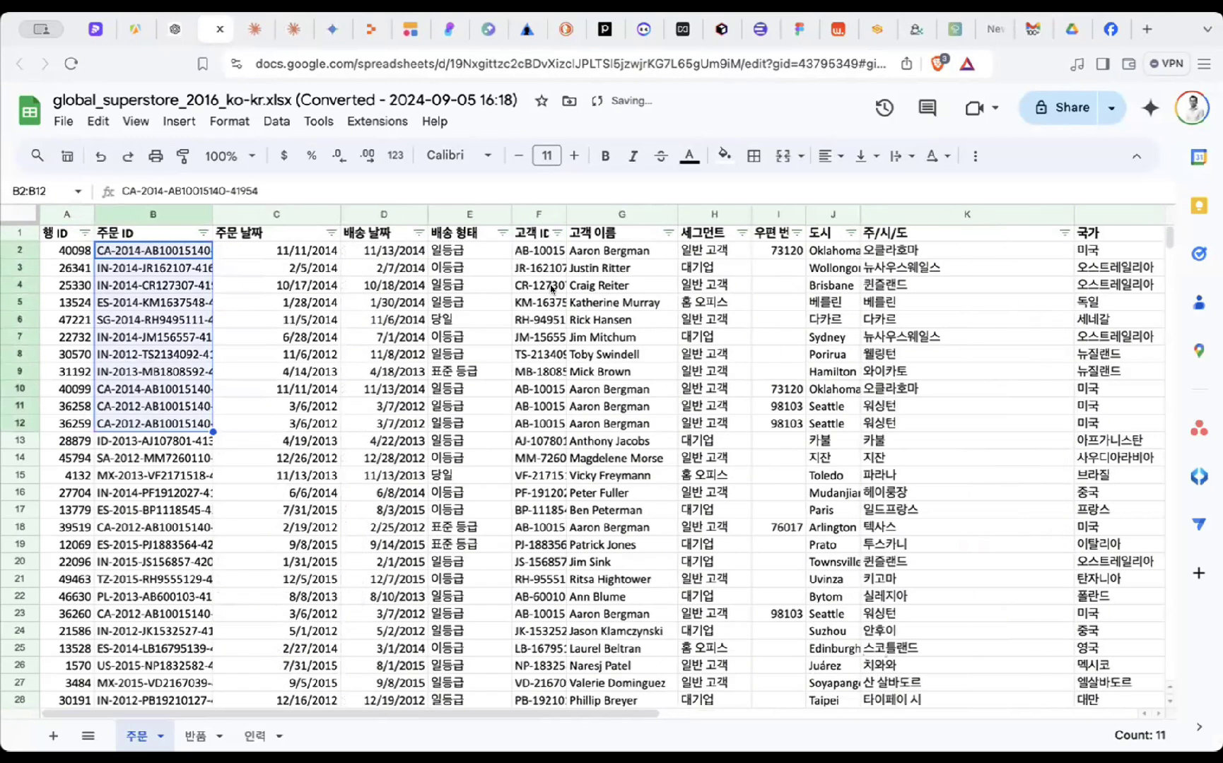
left_click_drag(563, 211, 600, 211)
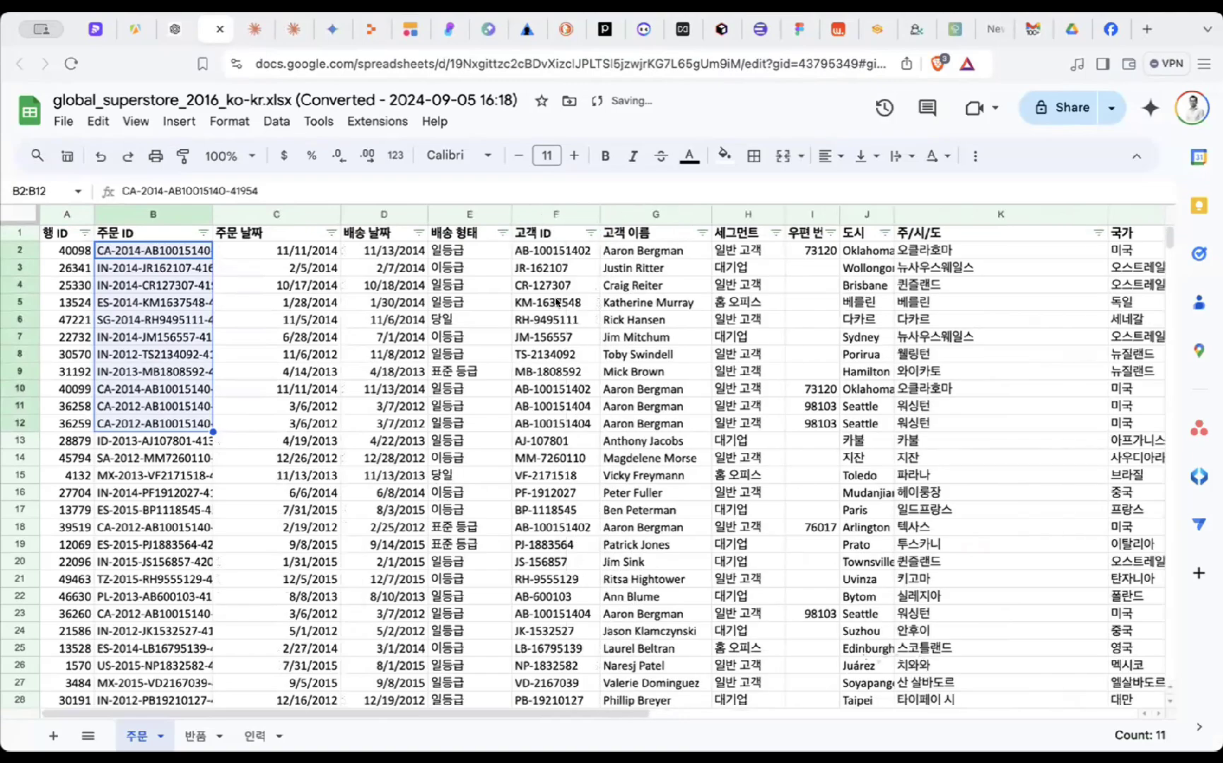
scroll(550, 325, "right", 5)
scroll(549, 325, "right", 8)
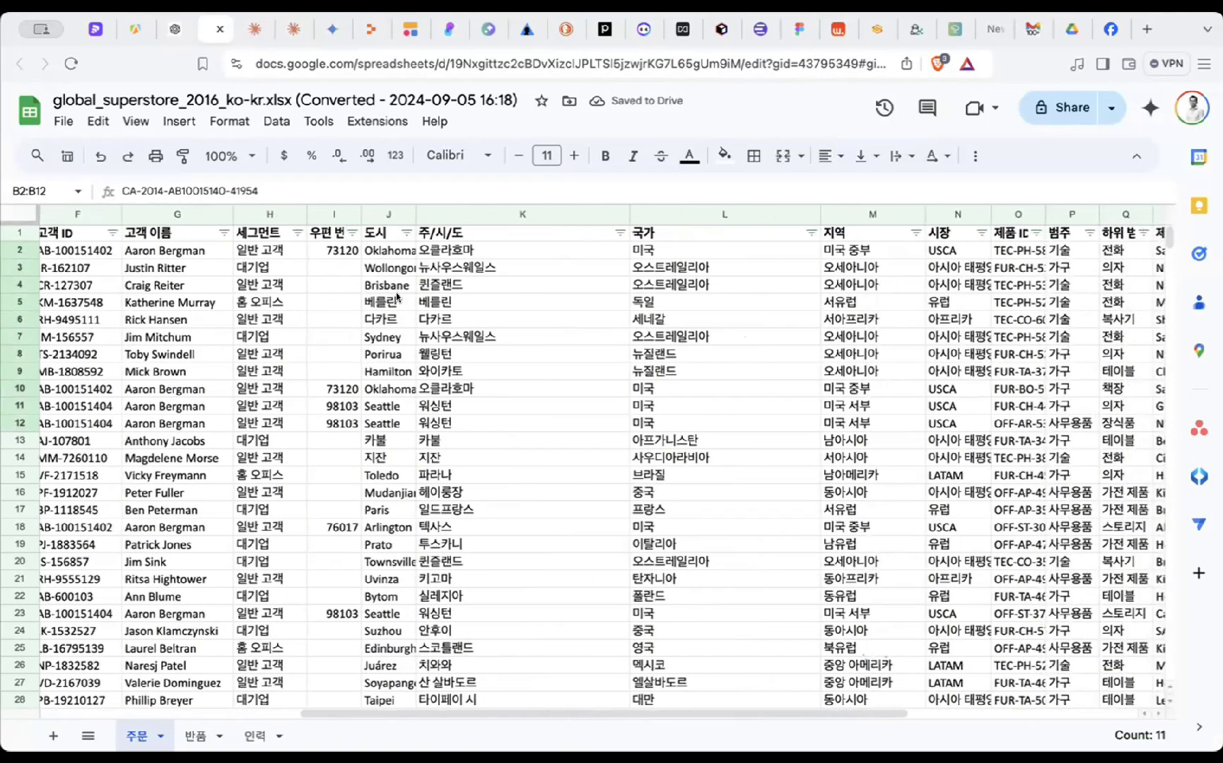
scroll(467, 338, "right", 6)
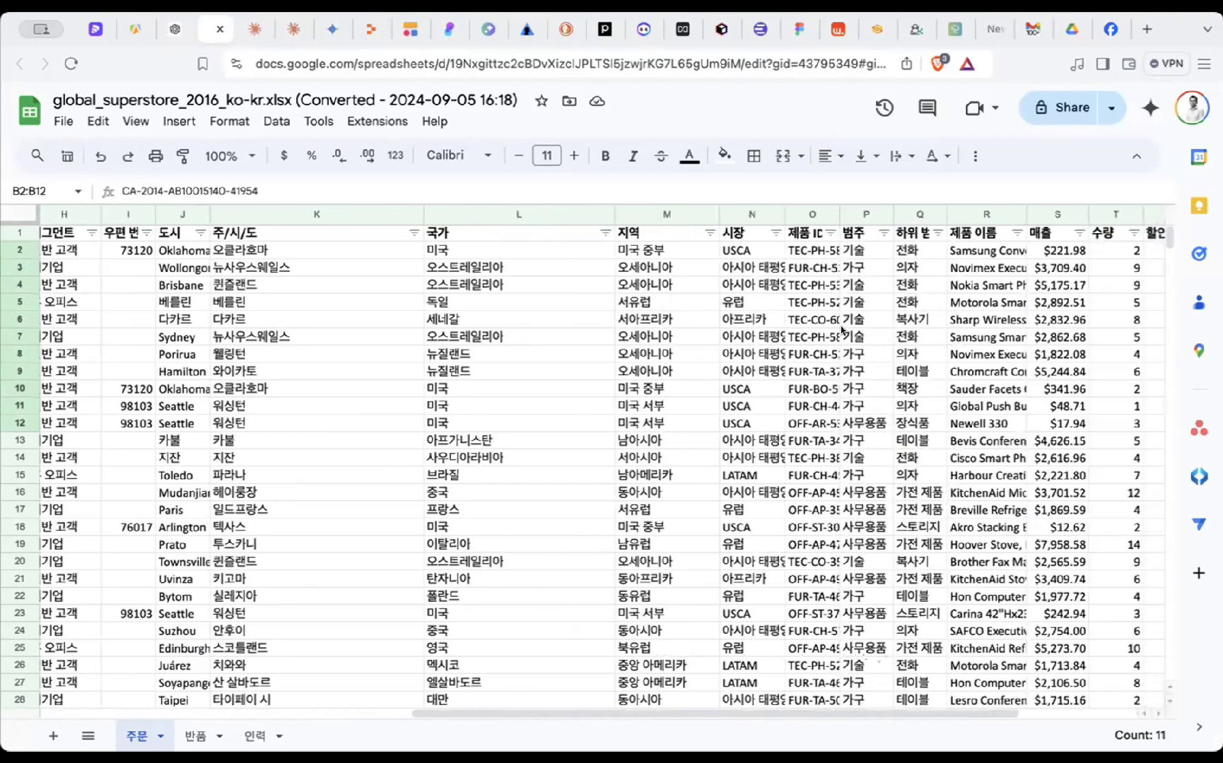
scroll(841, 329, "right", 6)
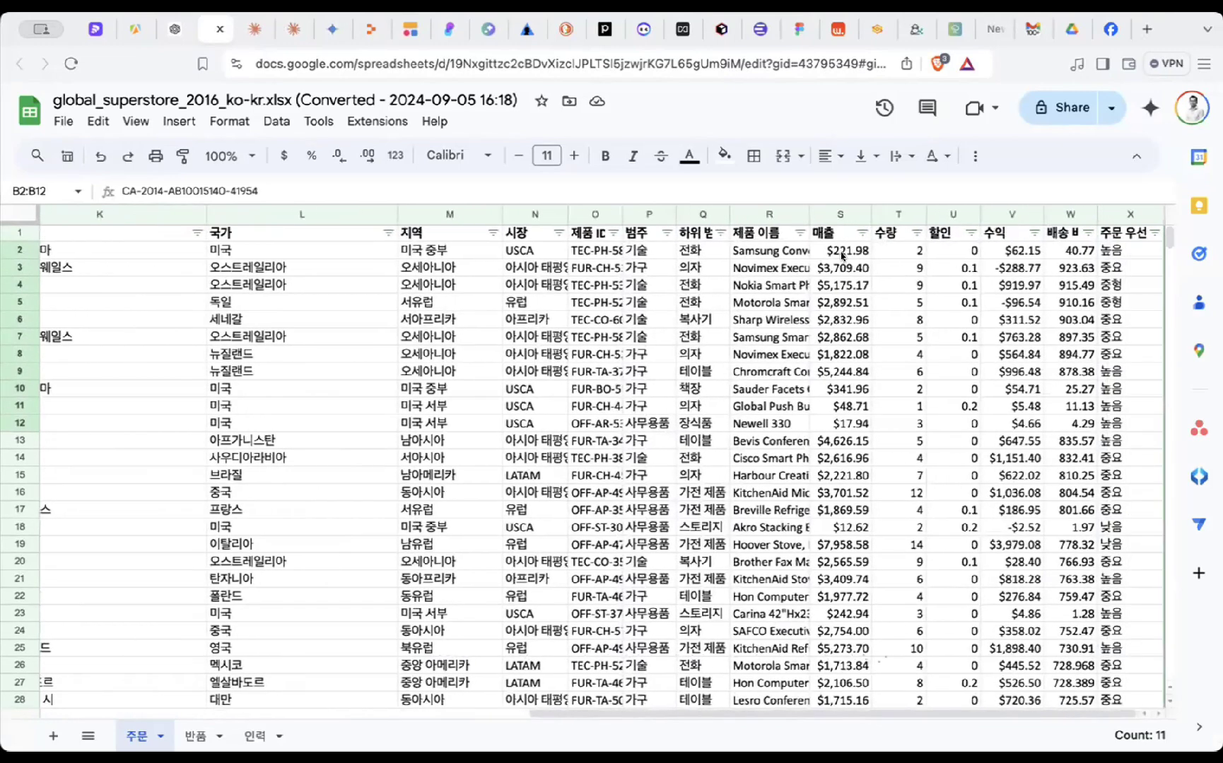
- Select the sales, discount and profit ranges to see their sums, plus W2 and X2
left_click_drag(841, 253, 848, 407)
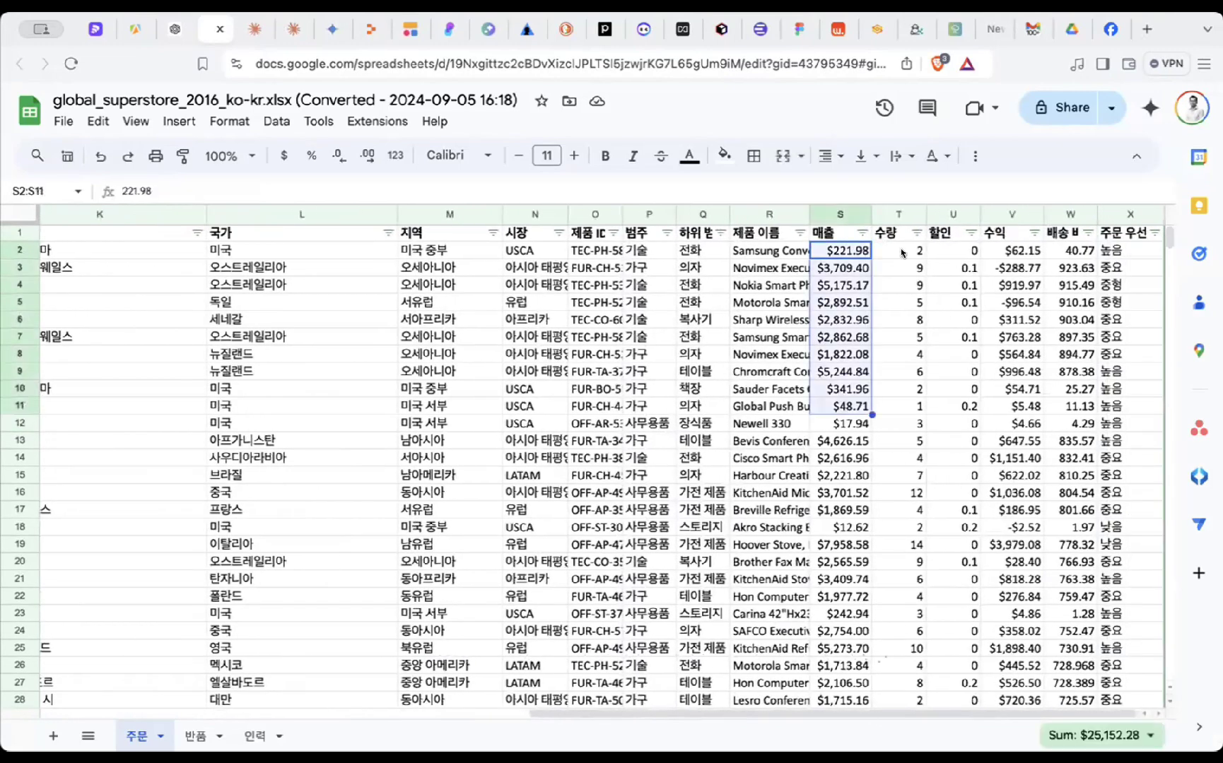
left_click_drag(901, 253, 899, 338)
left_click_drag(963, 252, 953, 412)
left_click(953, 410)
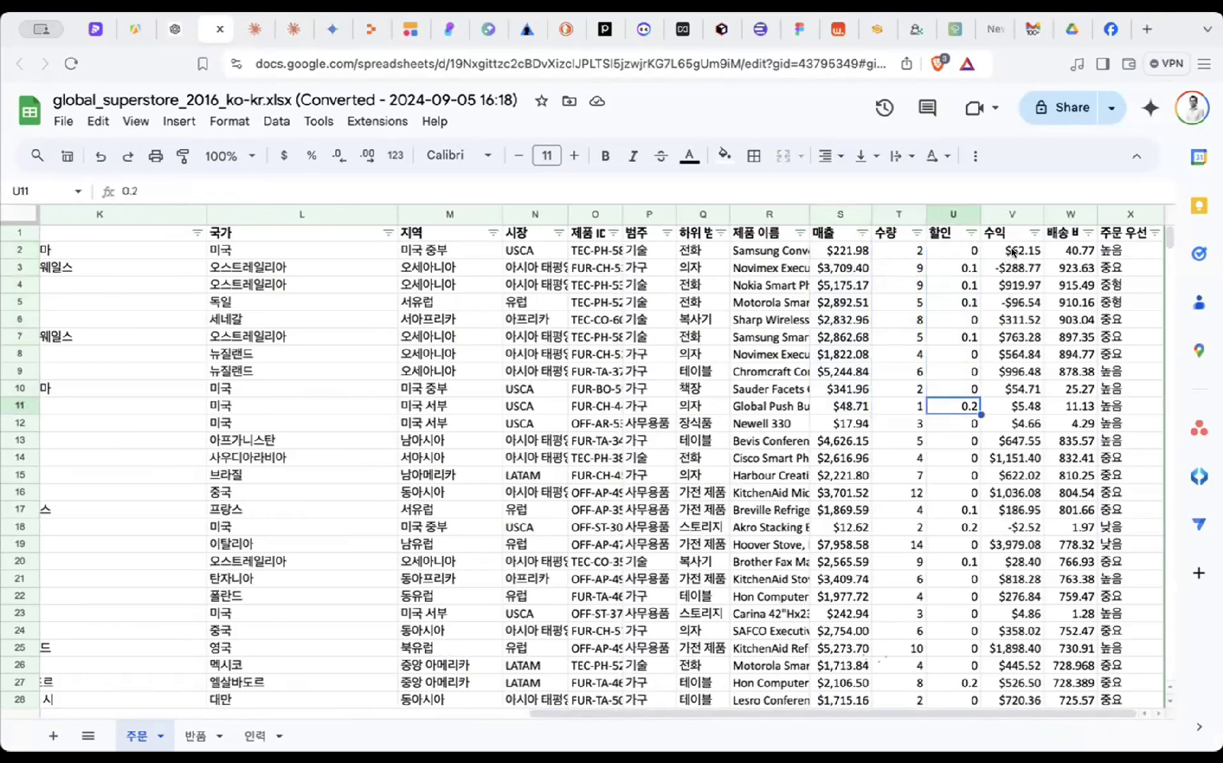
left_click_drag(1013, 253, 1014, 390)
left_click(1073, 253)
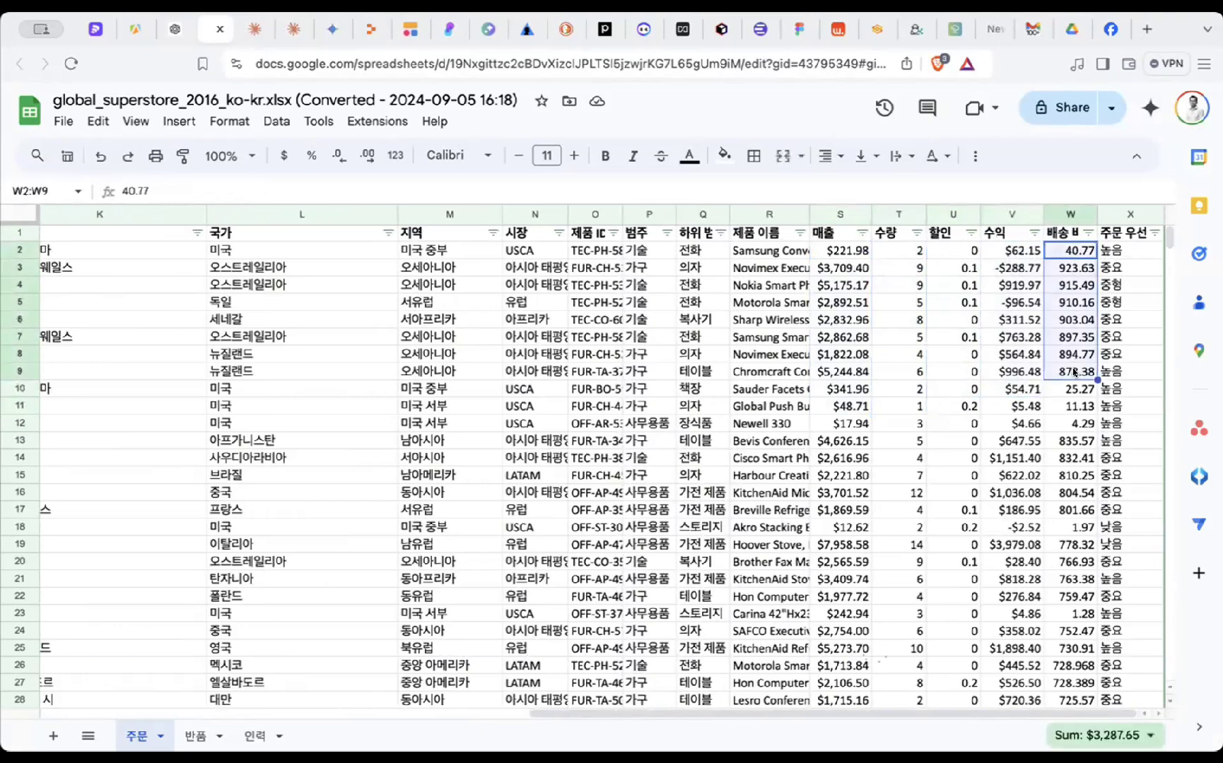
left_click(1128, 253)
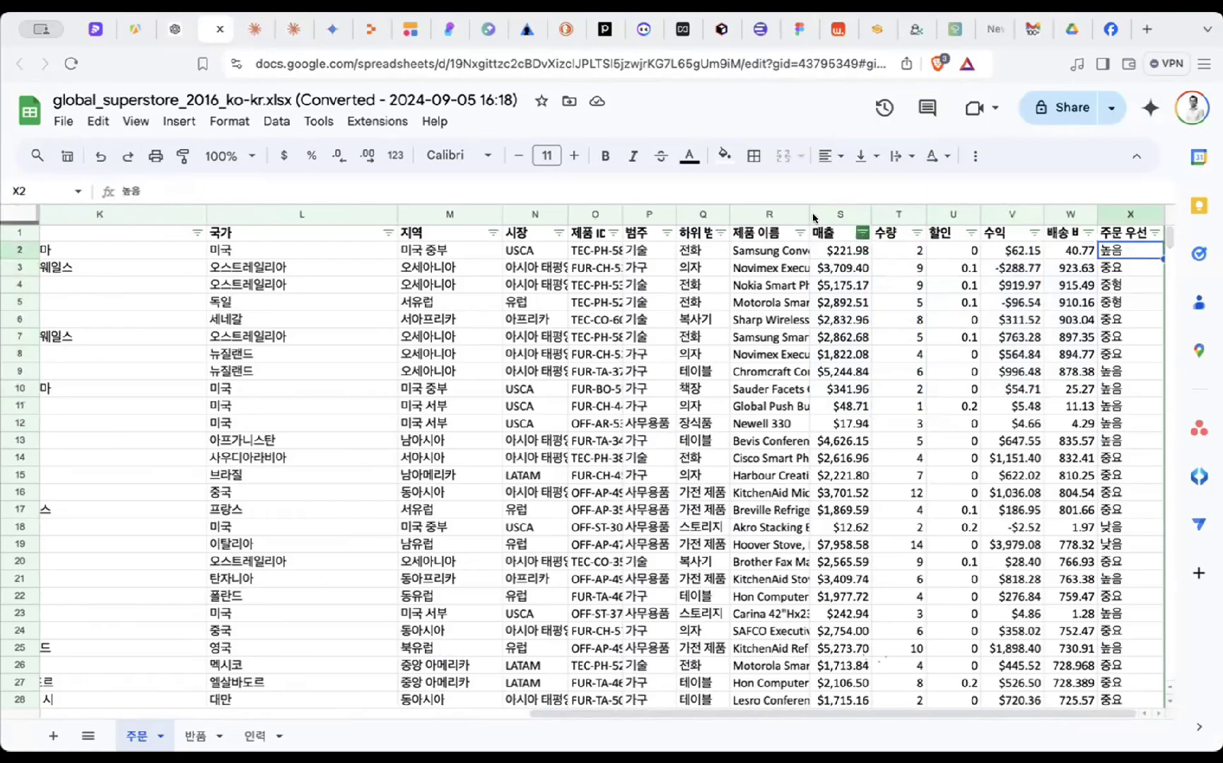
- Scroll across the sheet and narrow the 국가 column L
scroll(462, 299, "left", 10)
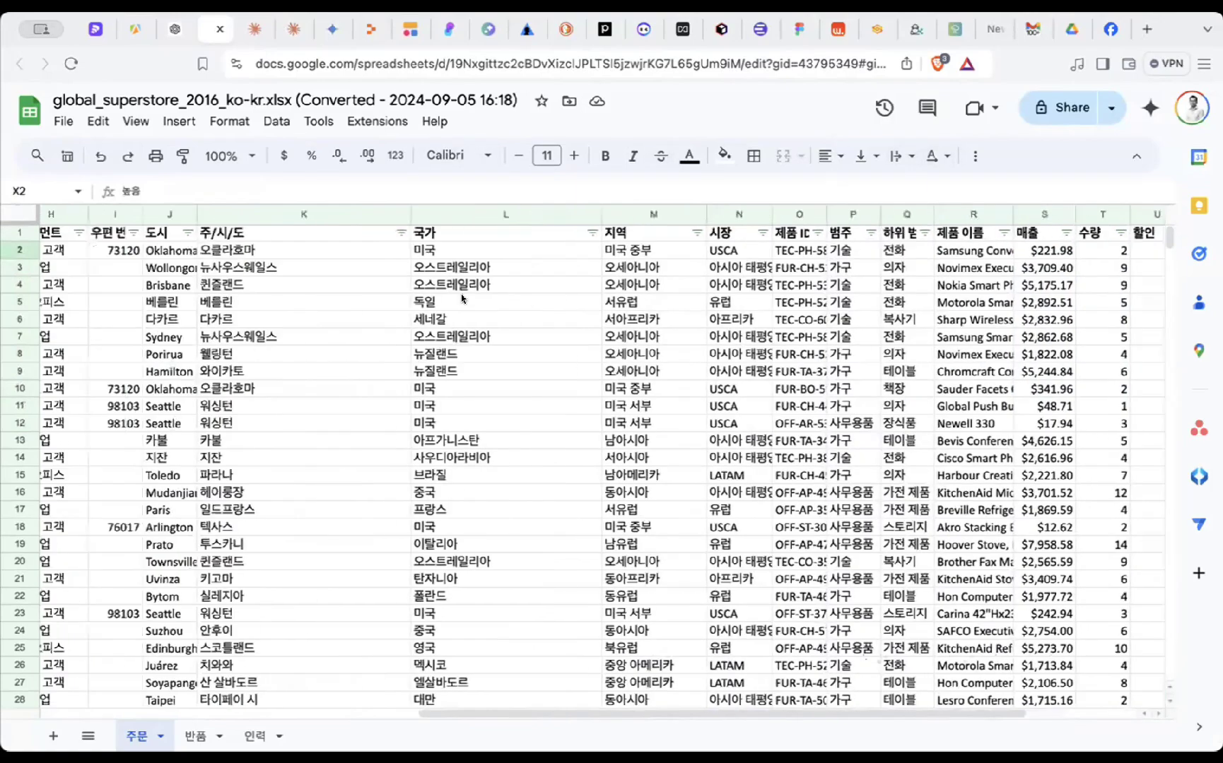
scroll(461, 299, "right", 5)
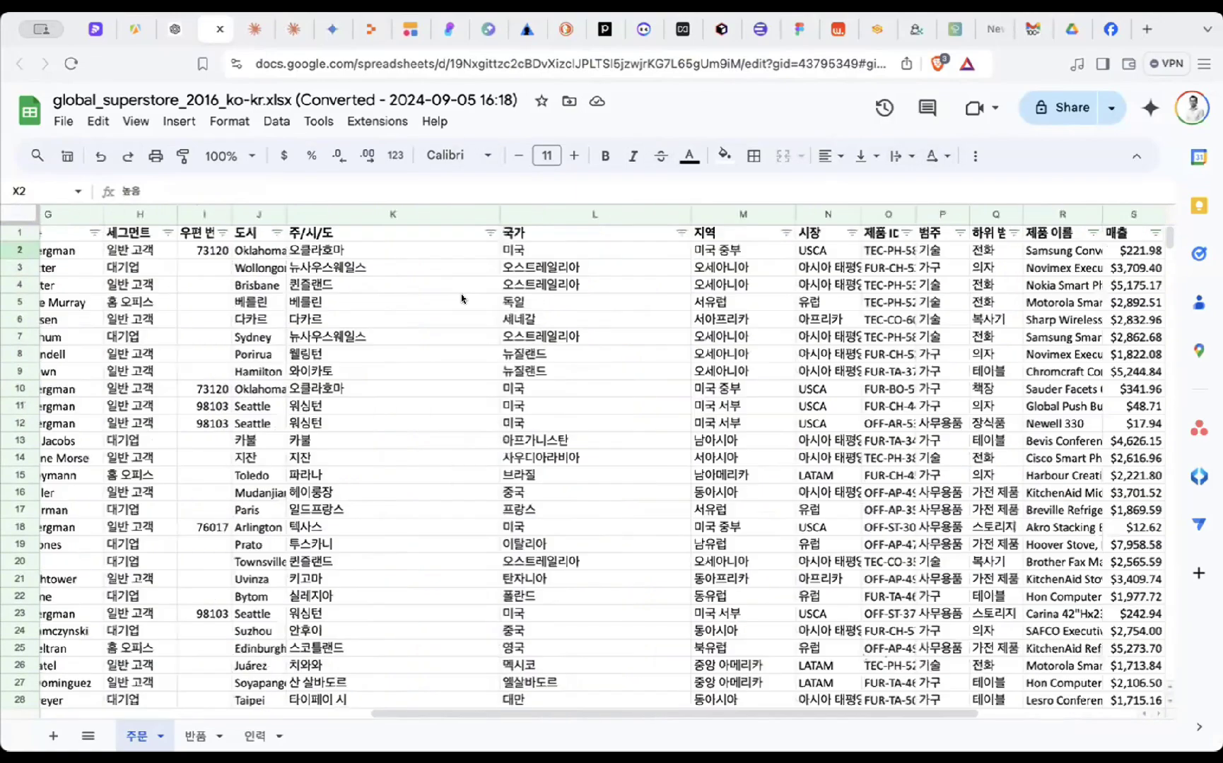
scroll(461, 299, "right", 2)
scroll(461, 299, "left", 10)
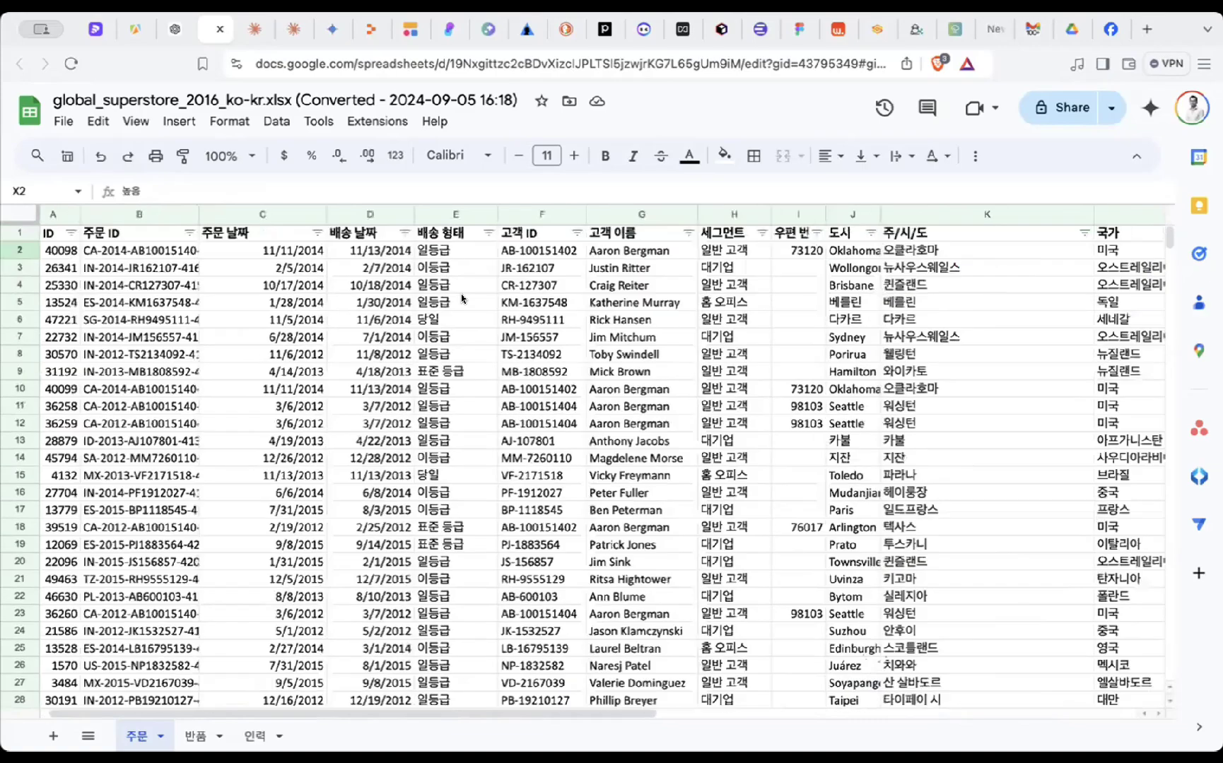
scroll(462, 299, "right", 2)
scroll(462, 299, "right", 10)
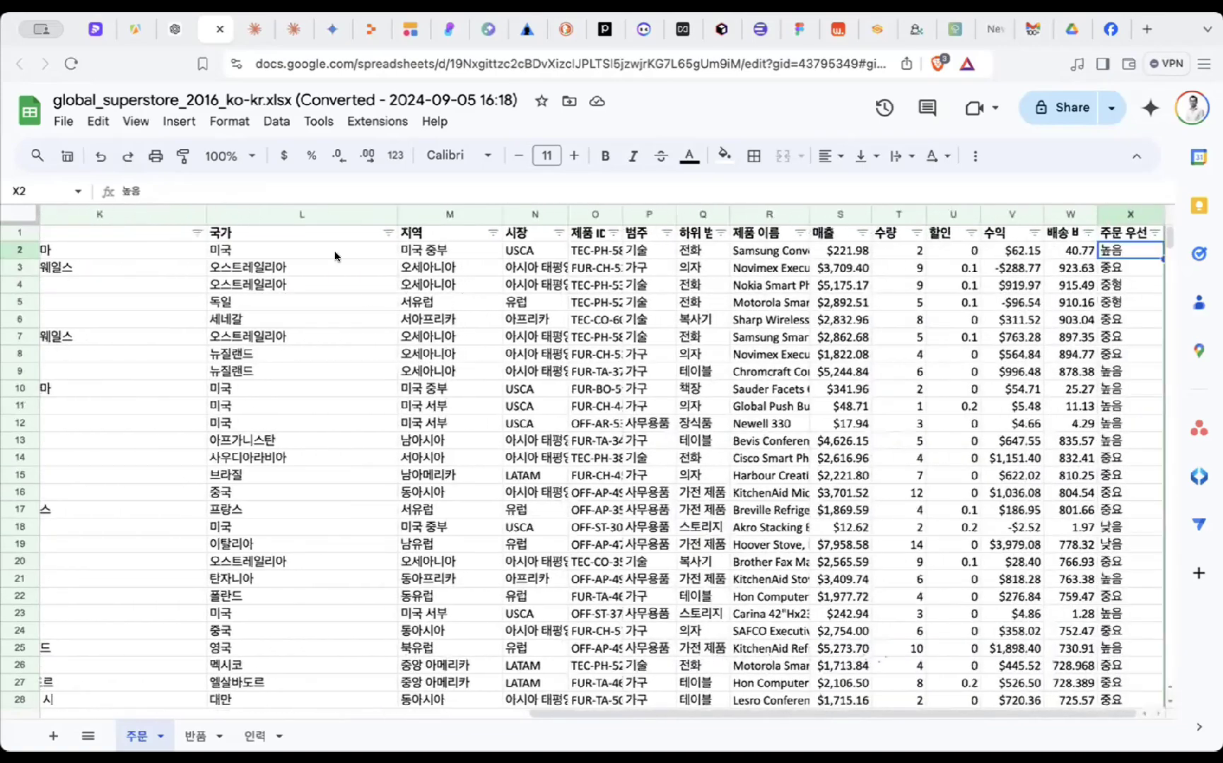
left_click_drag(388, 208, 192, 214)
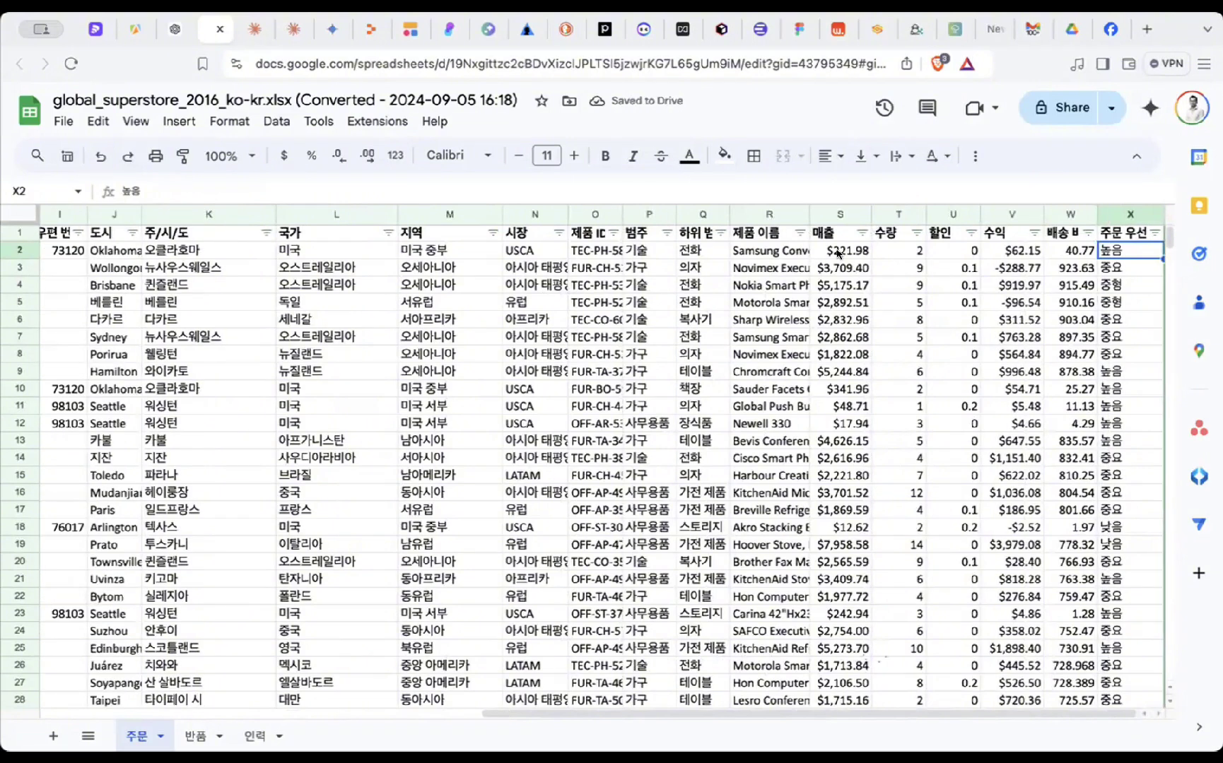
- Reselect sales S2:S13, discount U2:U12 and profit V2:V9, then check shipping costs W2–W4
left_click_drag(841, 251, 830, 439)
left_click_drag(953, 251, 950, 422)
left_click_drag(1026, 253, 1016, 382)
left_click(1077, 253)
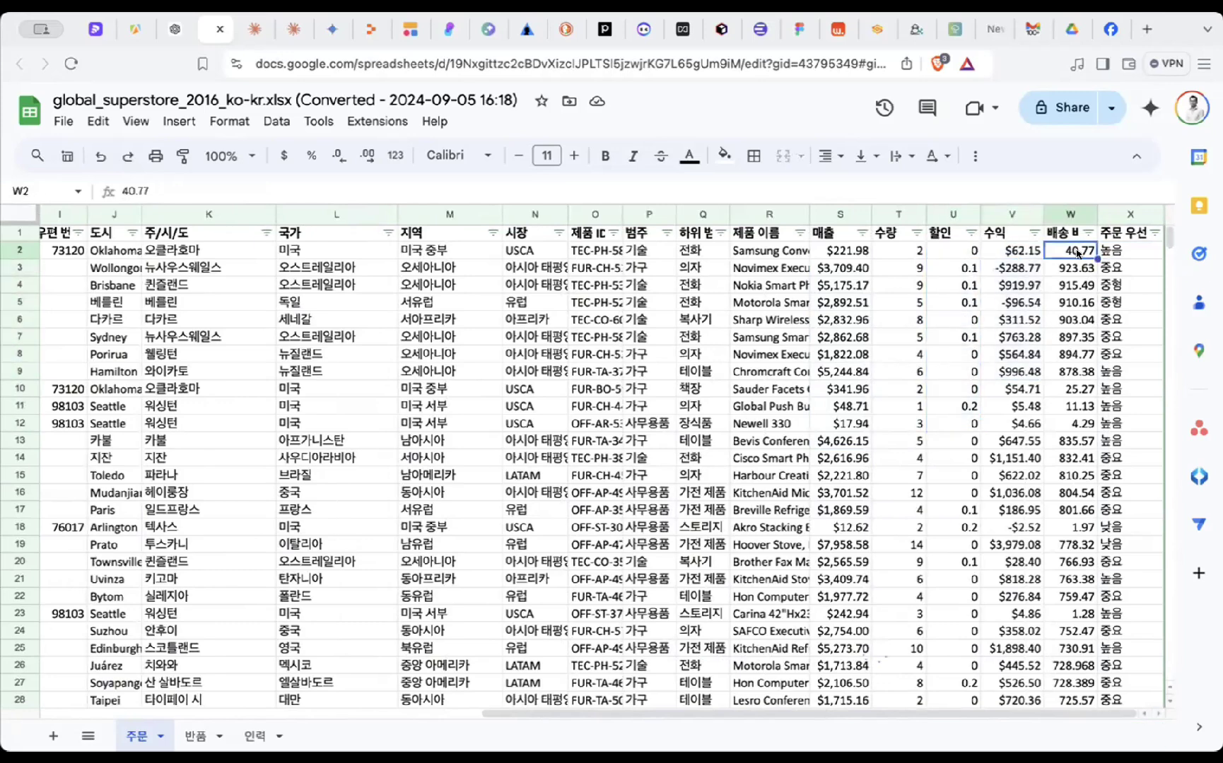
left_click(1073, 267)
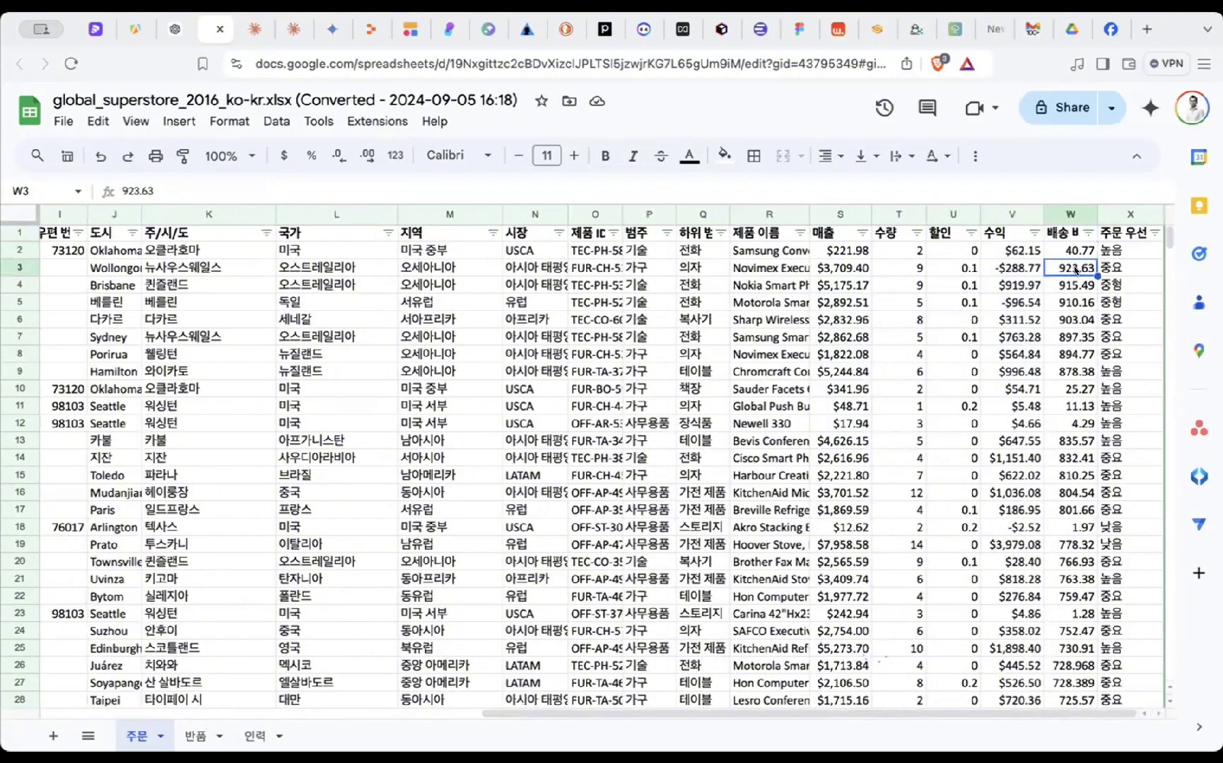
left_click(1076, 286)
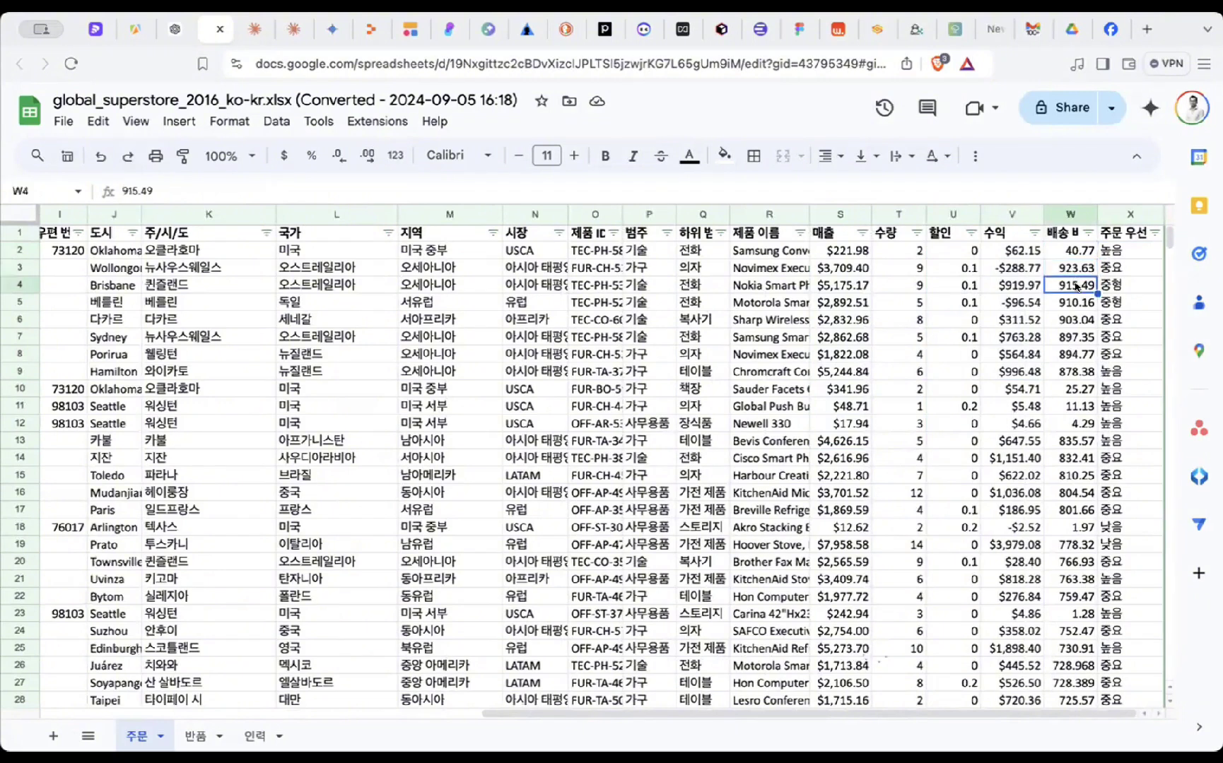
left_click(1072, 267)
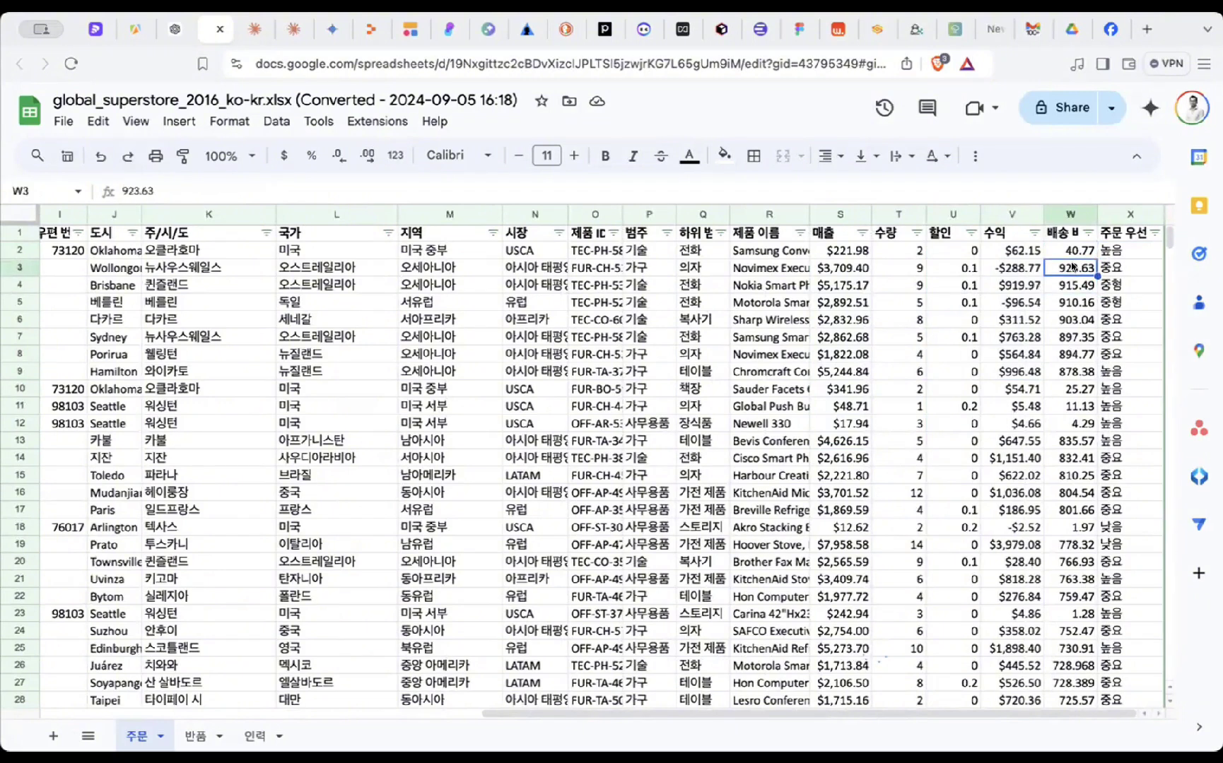
- Compare V3's profit of -288.765 with W3's shipping cost of 923.63, then return to ChatGPT
left_click(1016, 269)
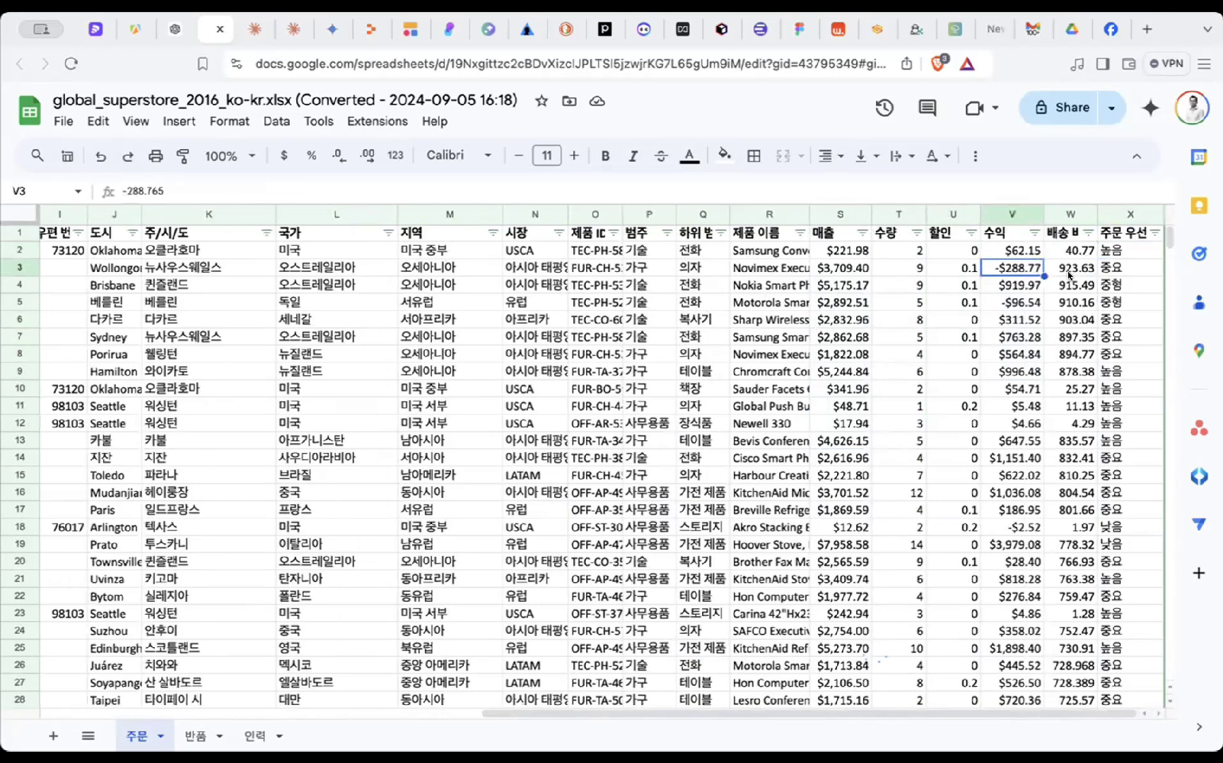
left_click(1065, 270)
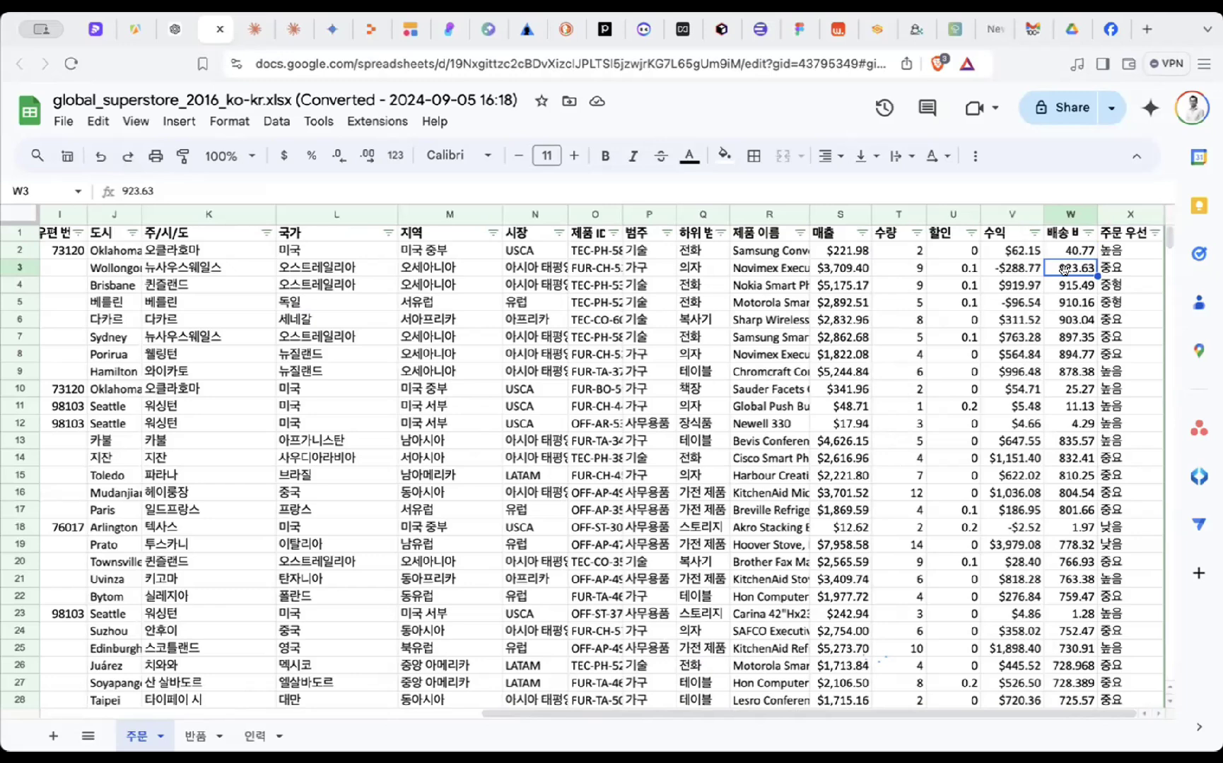
left_click(1005, 270)
left_click(1073, 269)
left_click(1020, 271)
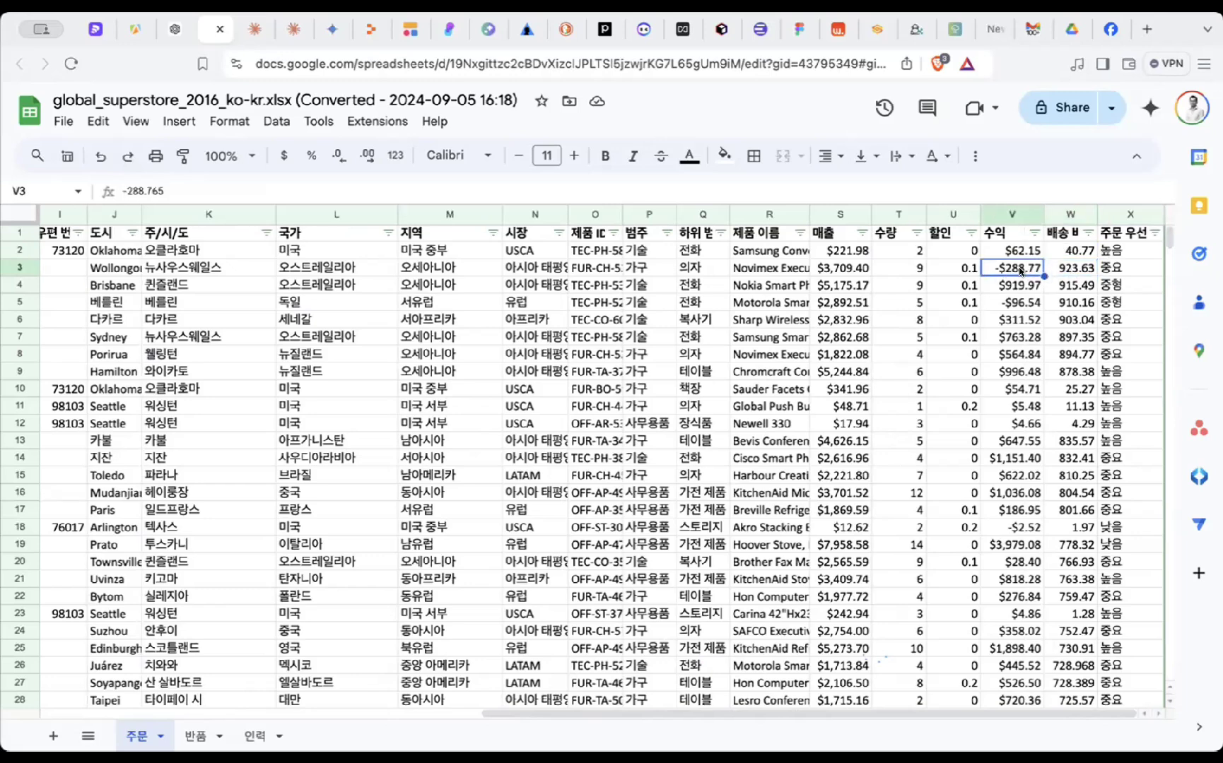
left_click(1075, 268)
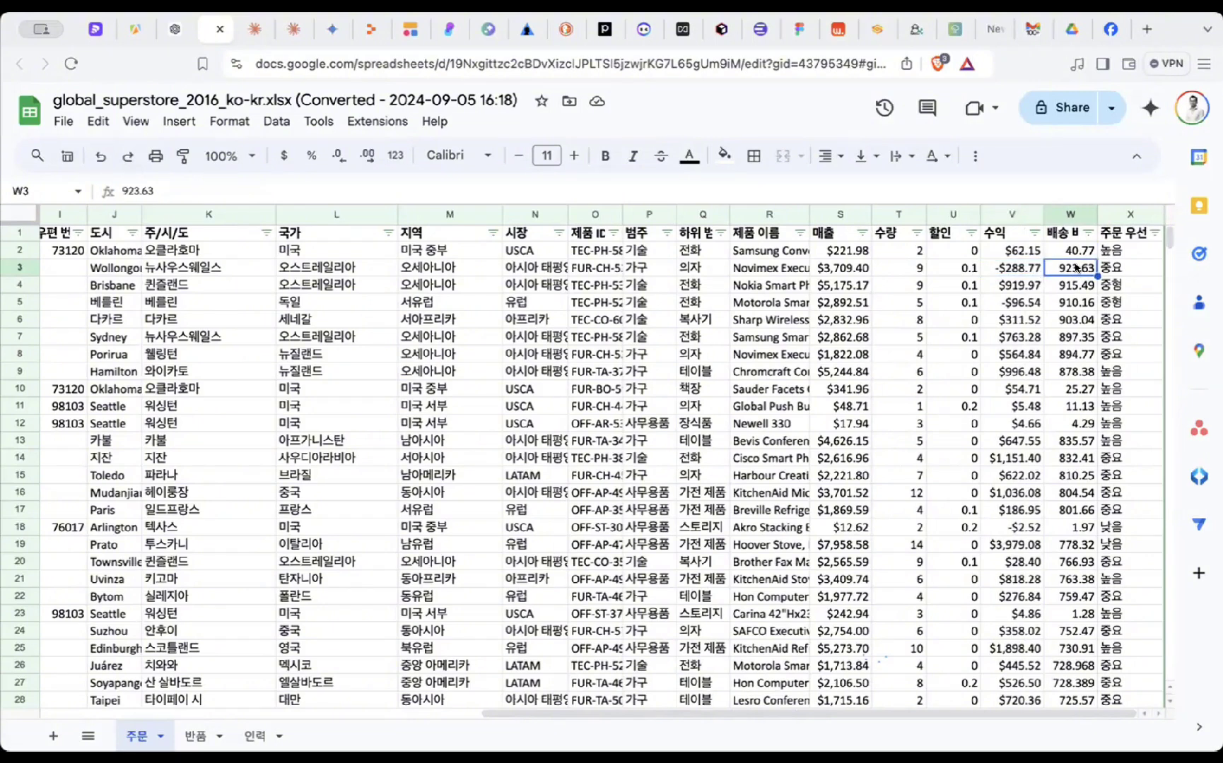
left_click(1019, 272)
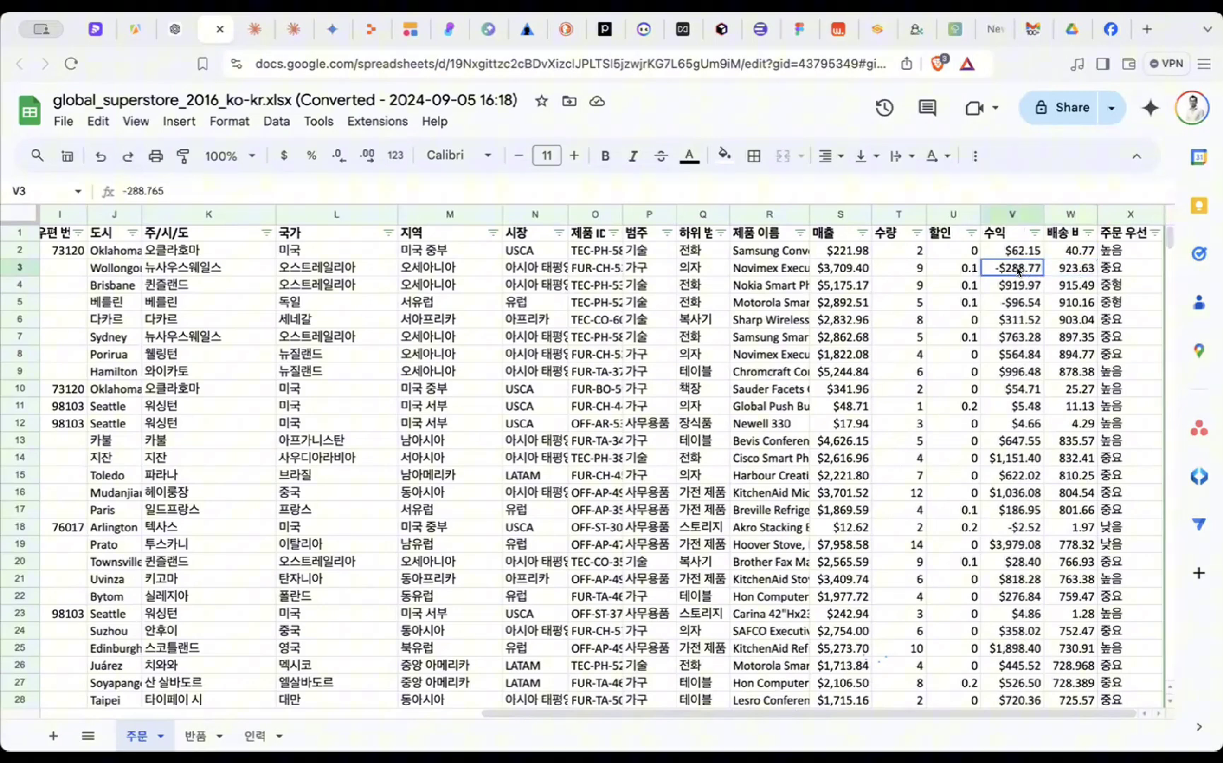
left_click(1064, 273)
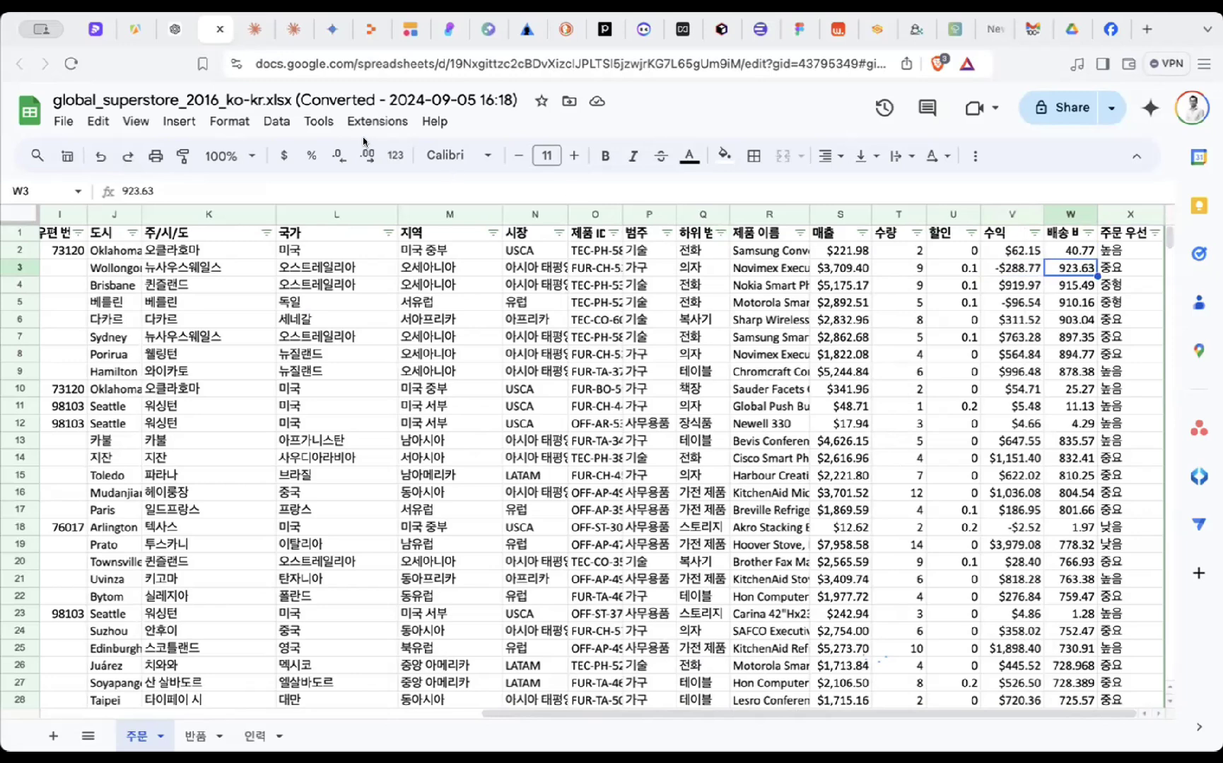
left_click(173, 32)
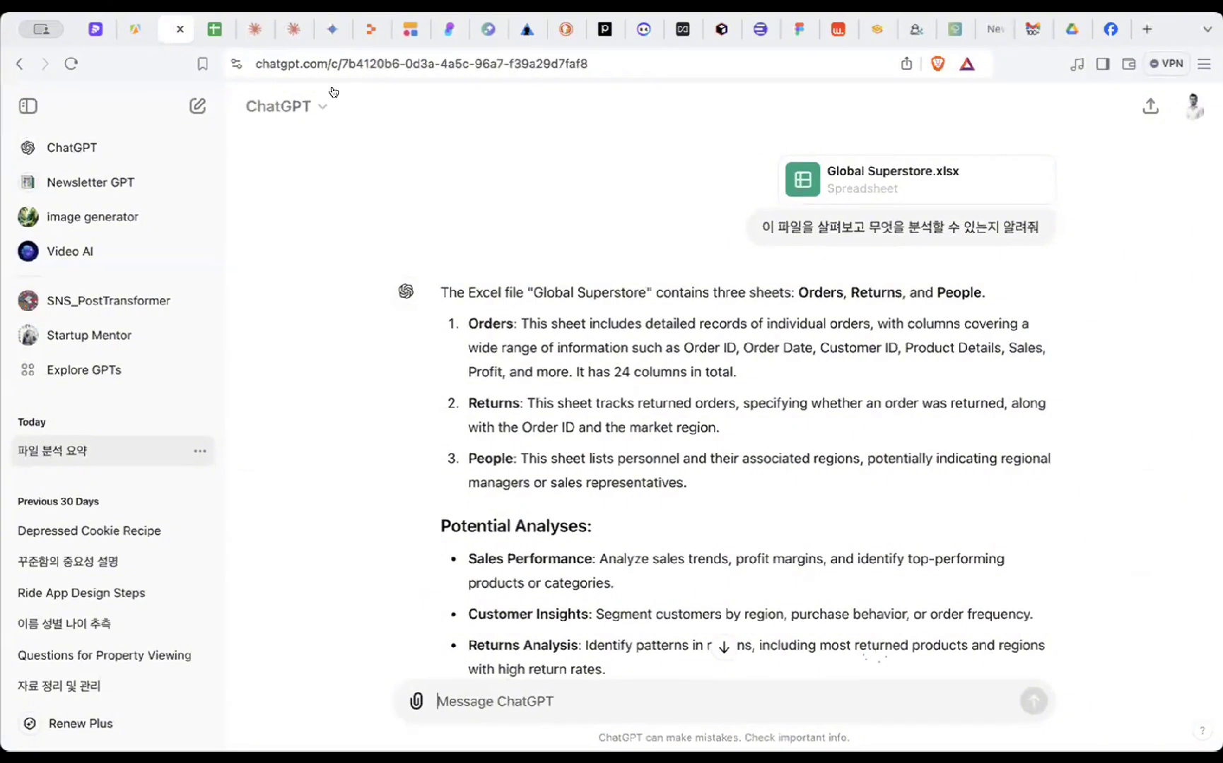
left_click(215, 30)
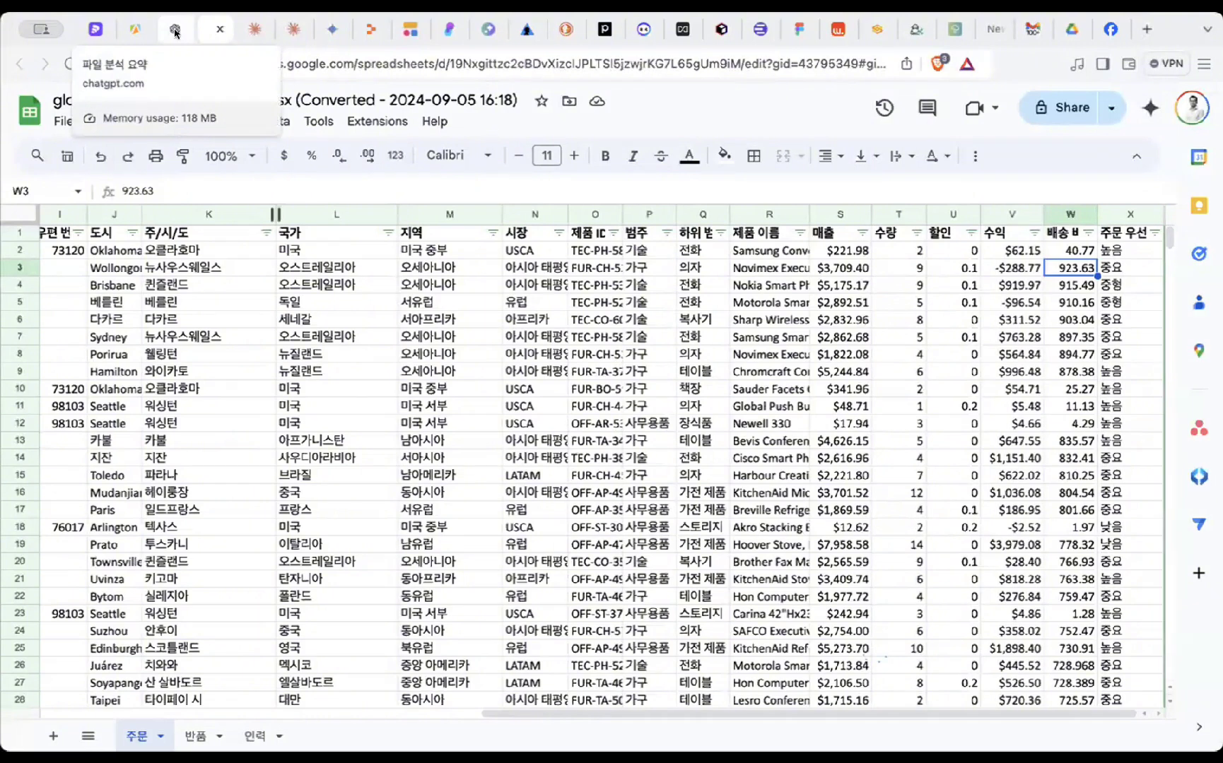
left_click(175, 33)
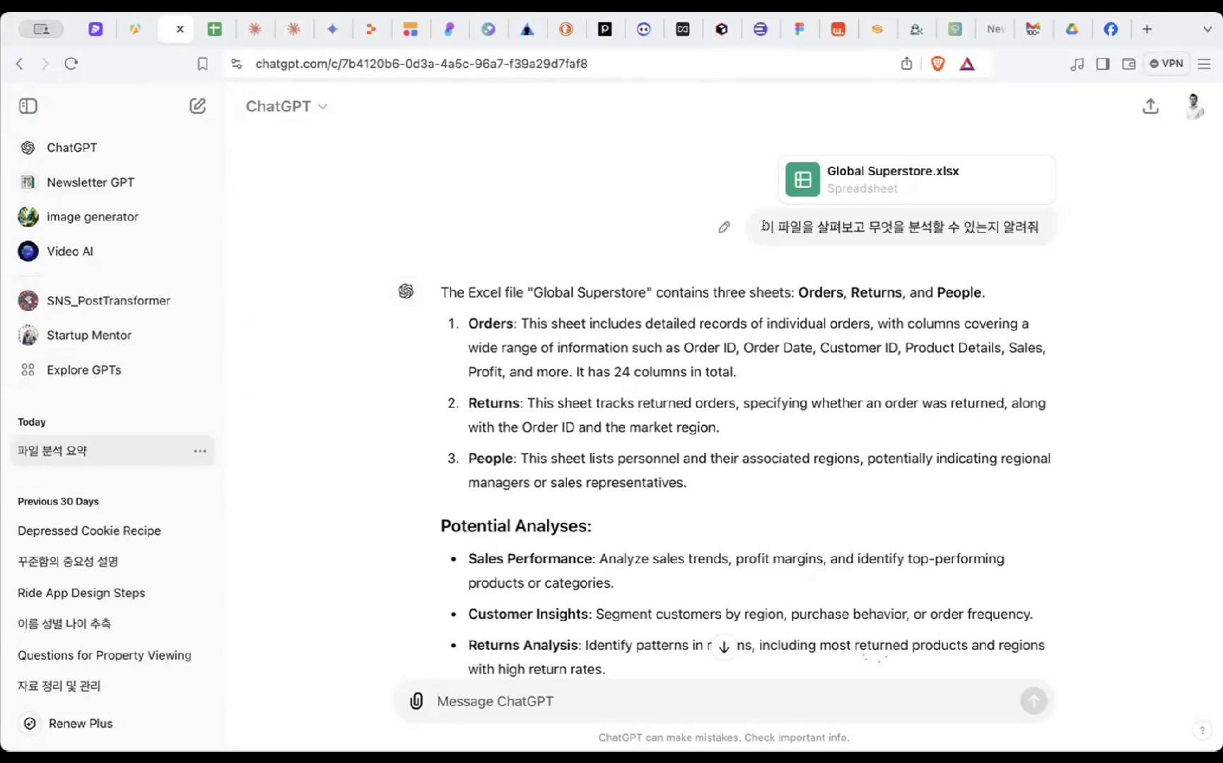
left_click_drag(764, 226, 865, 221)
left_click(865, 220)
left_click(416, 701)
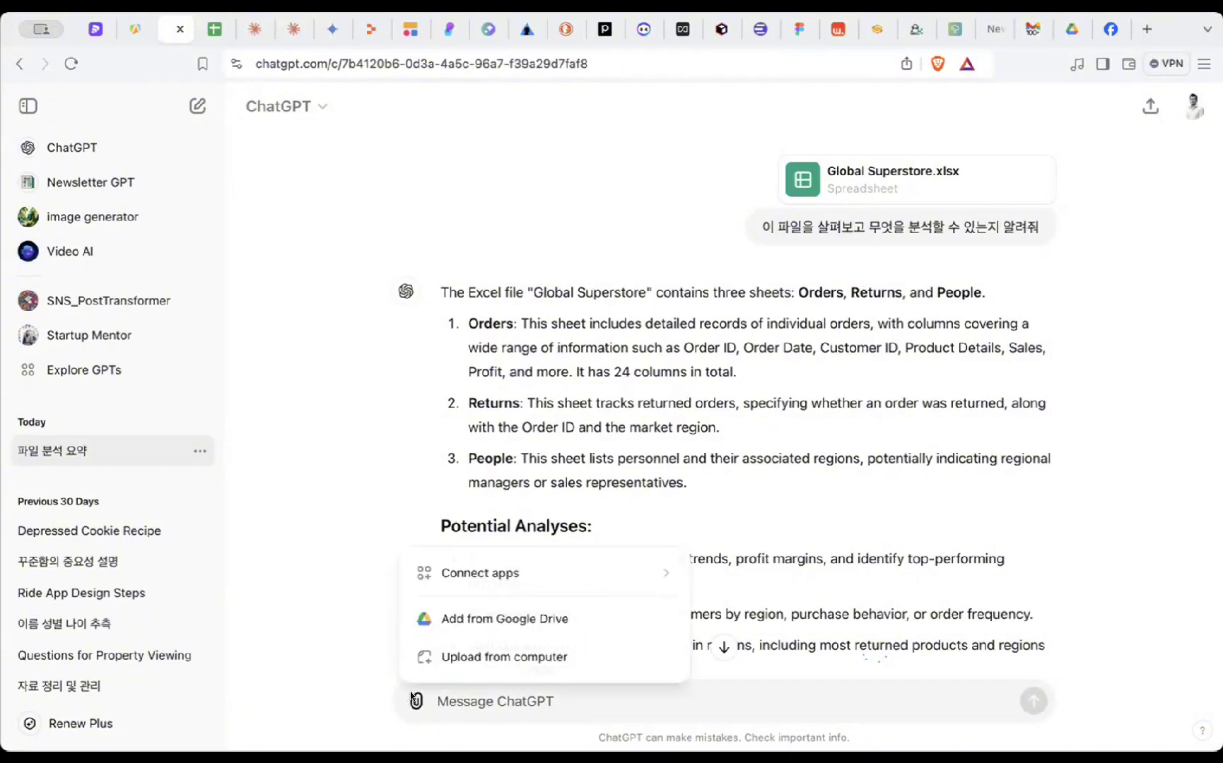
left_click(472, 659)
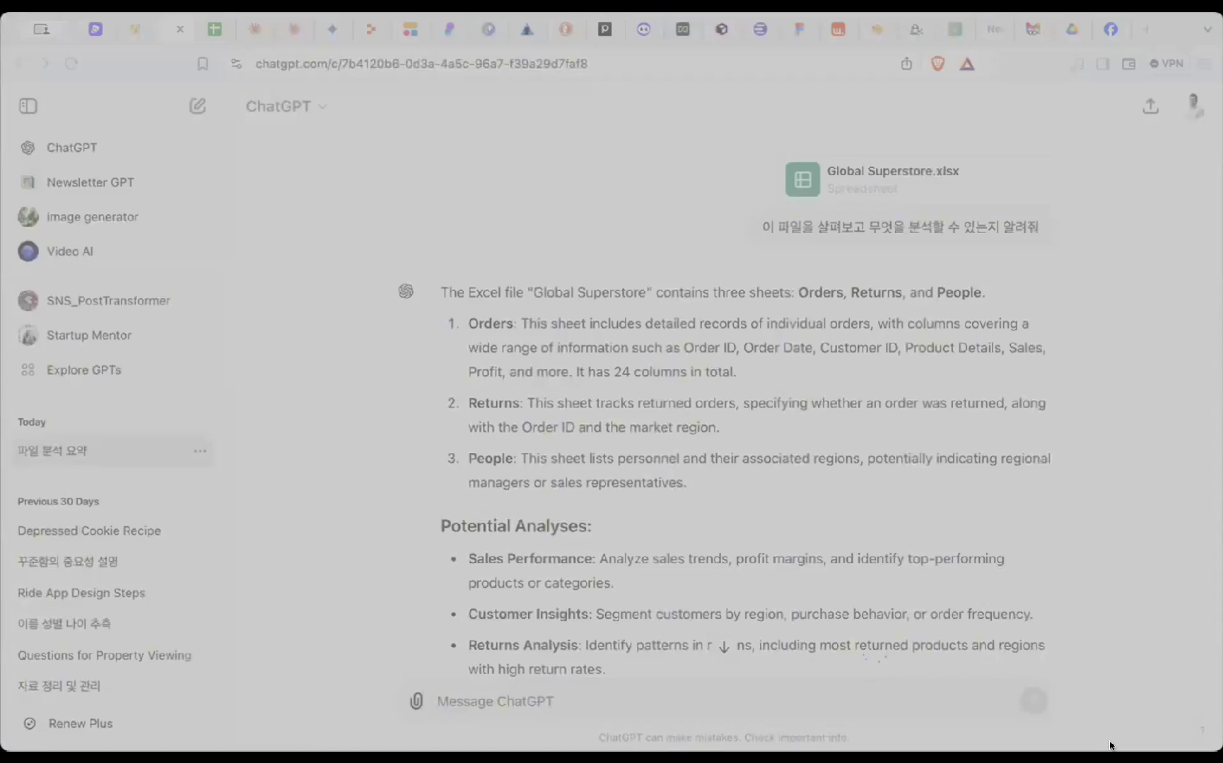
key("Escape")
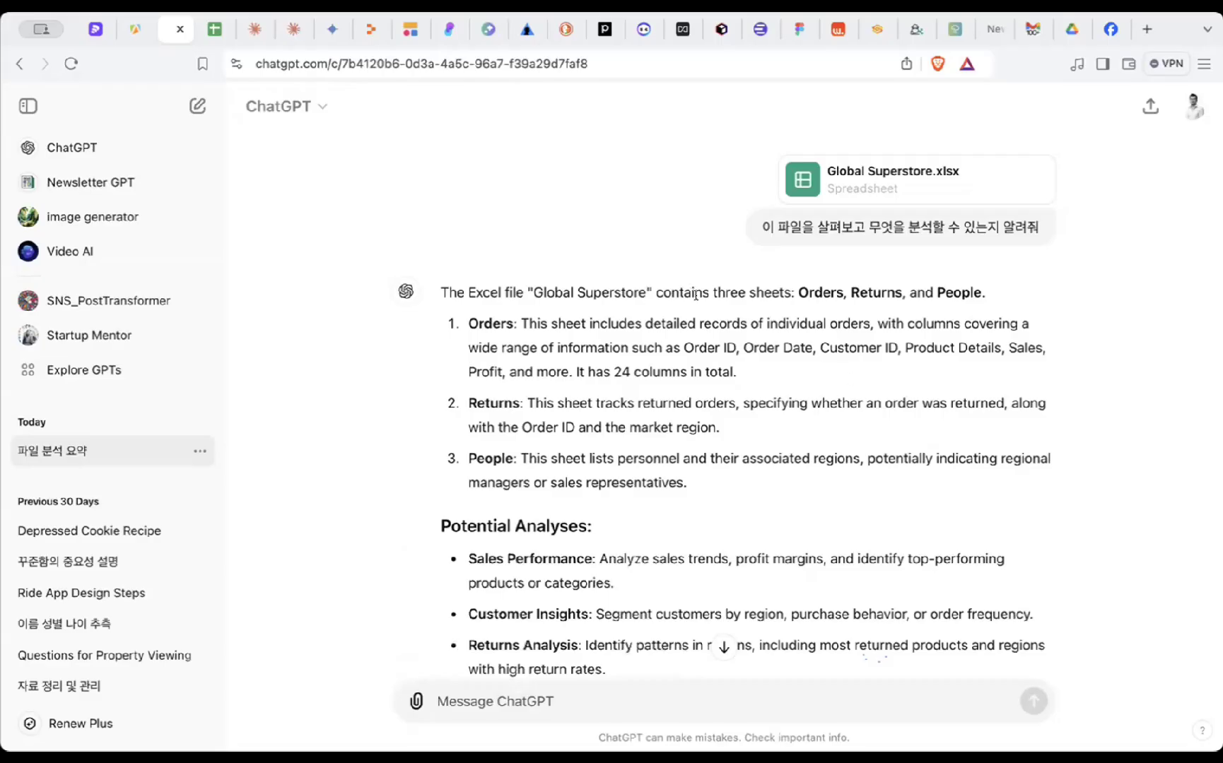
left_click_drag(461, 326, 507, 339)
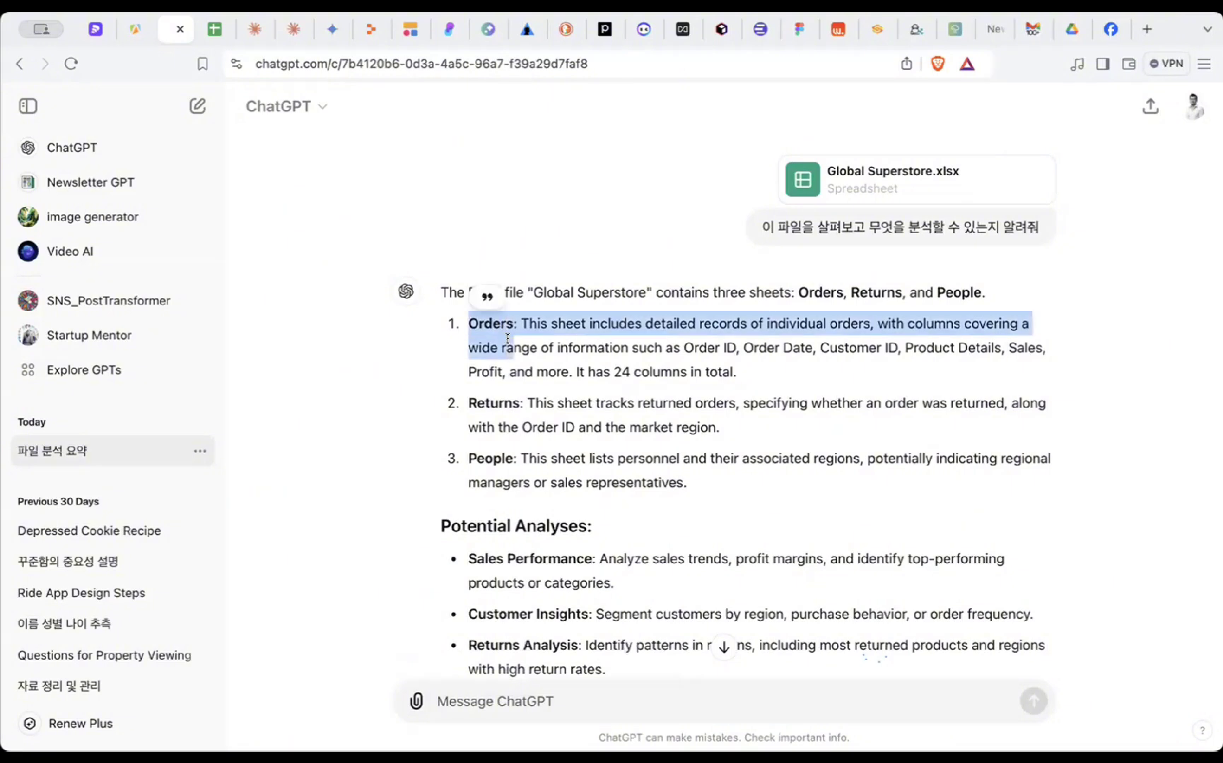
left_click_drag(612, 369, 1043, 346)
left_click(767, 345)
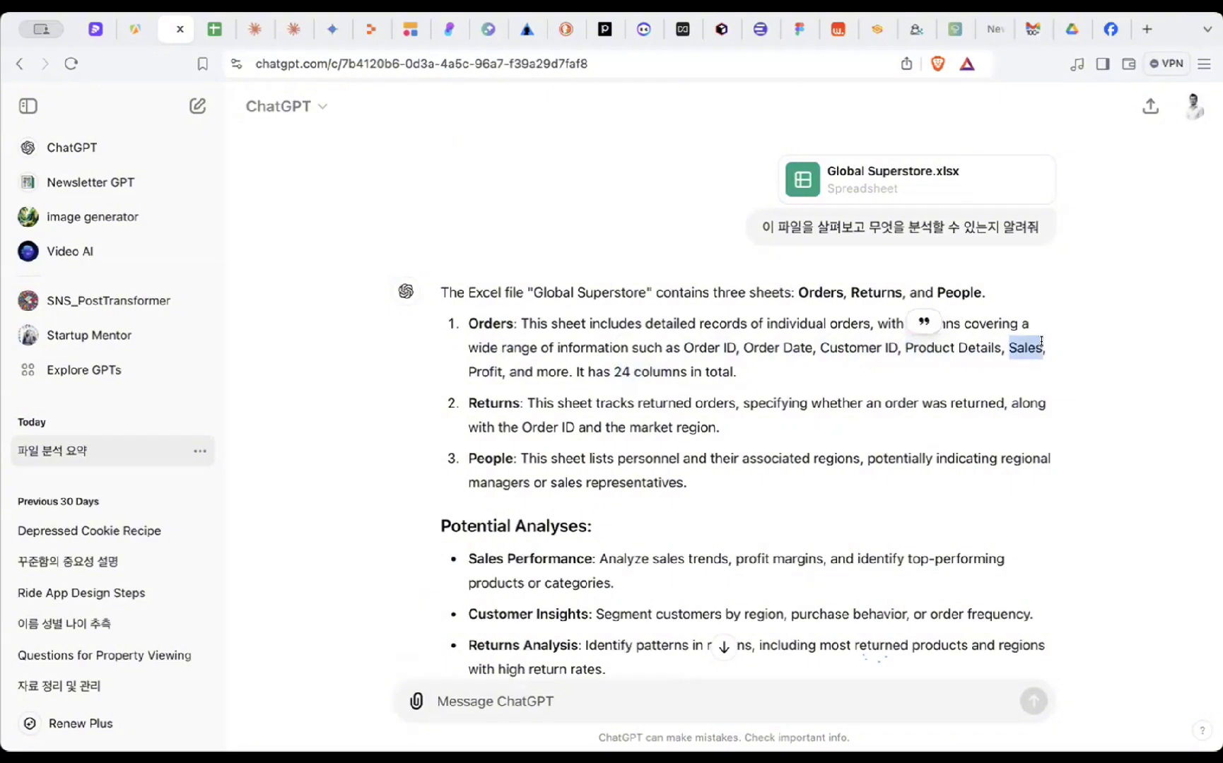
left_click_drag(463, 369, 521, 404)
left_click(487, 405)
left_click(543, 410)
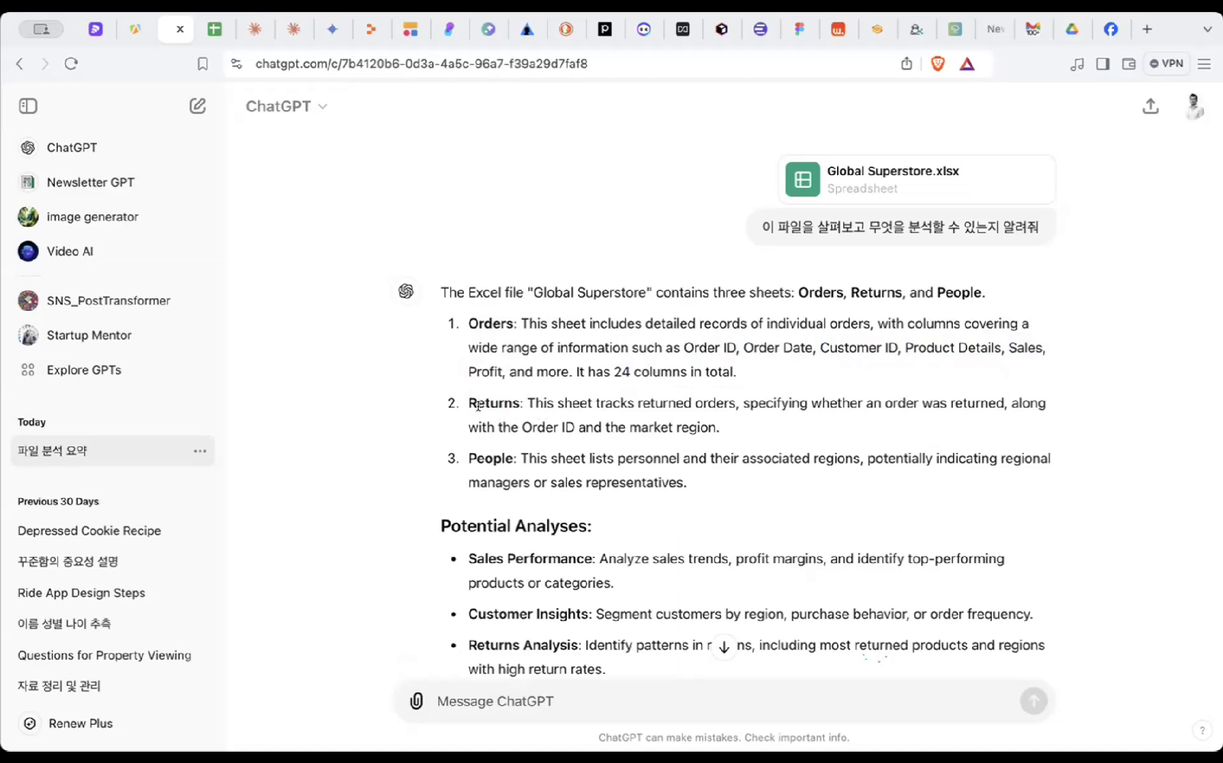
left_click_drag(467, 454, 521, 459)
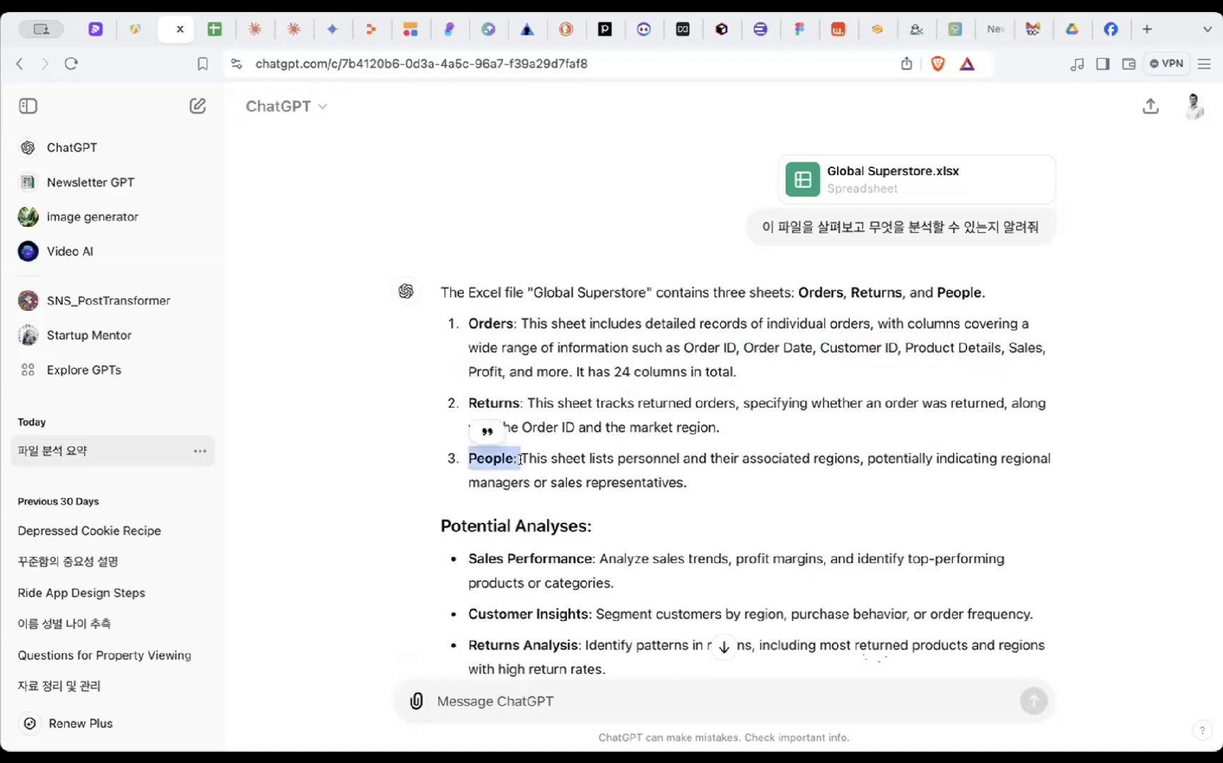
scroll(600, 483, "down", 3)
scroll(600, 484, "down", 3)
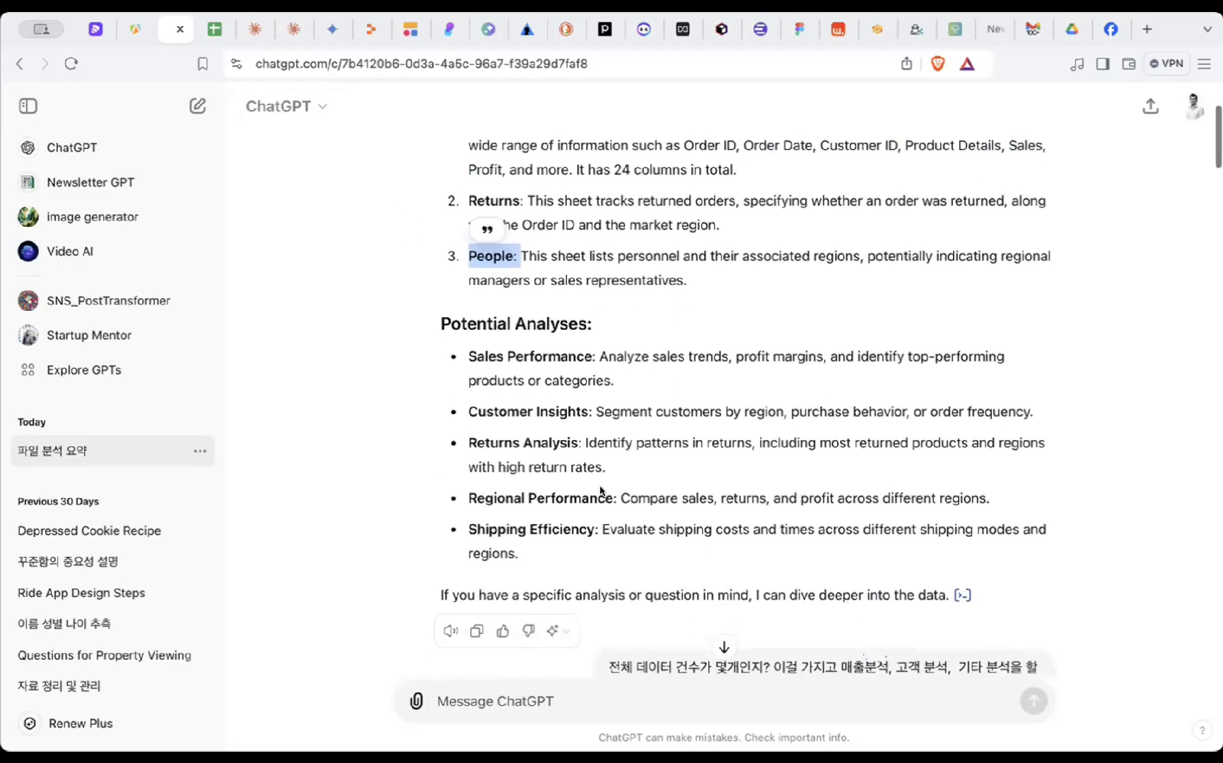
scroll(654, 339, "up", 3)
scroll(654, 338, "up", 1)
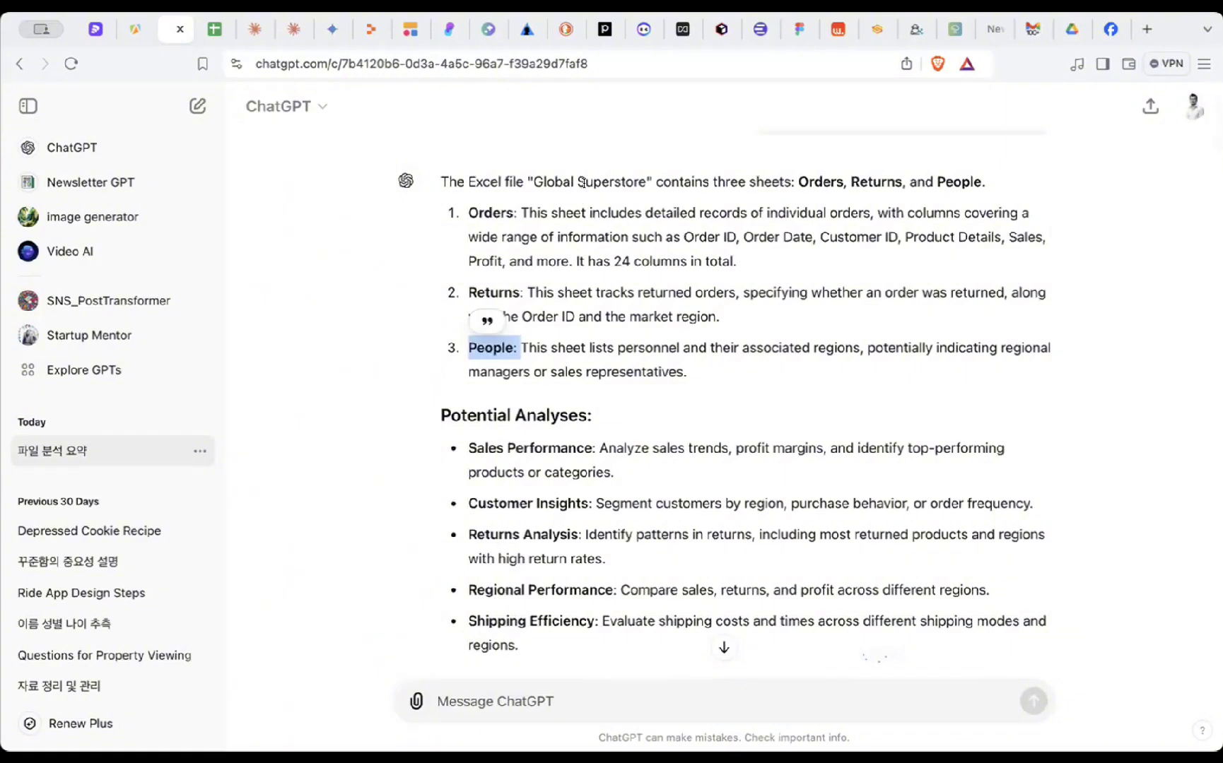
left_click_drag(586, 181, 713, 373)
left_click(714, 372)
scroll(715, 381, "down", 2)
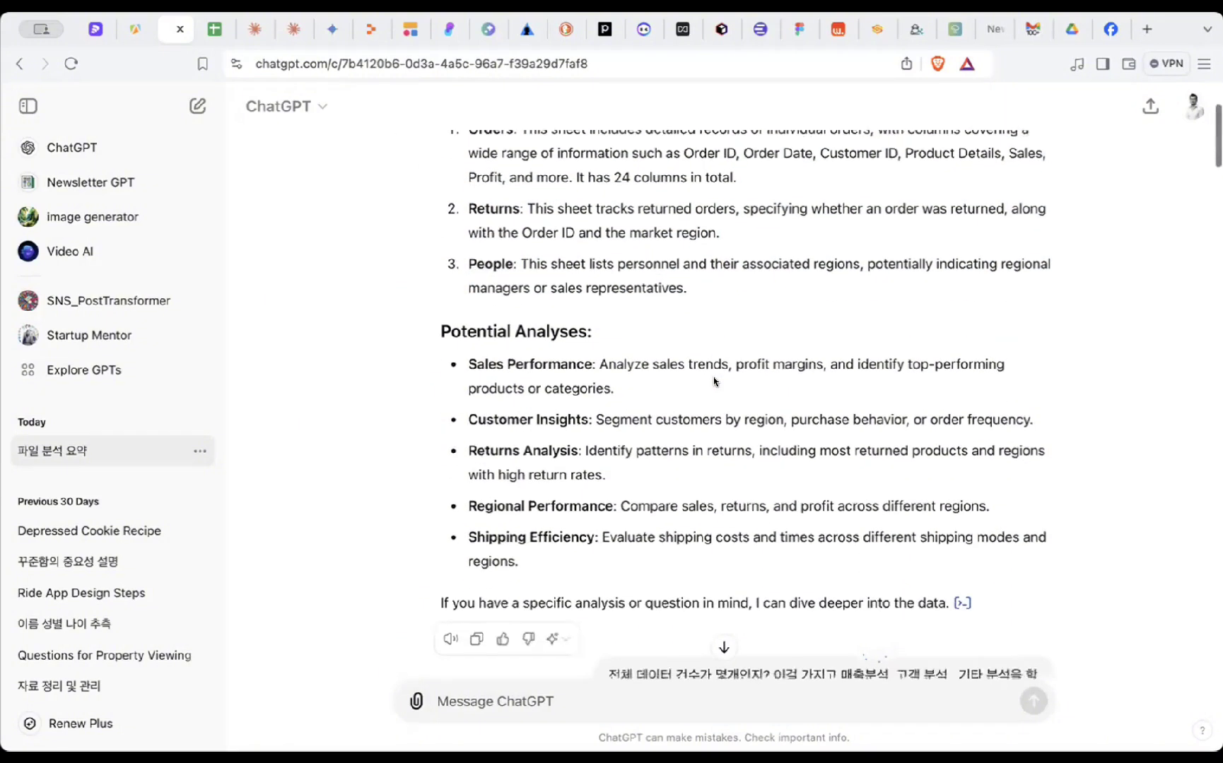
scroll(781, 236, "up", 4)
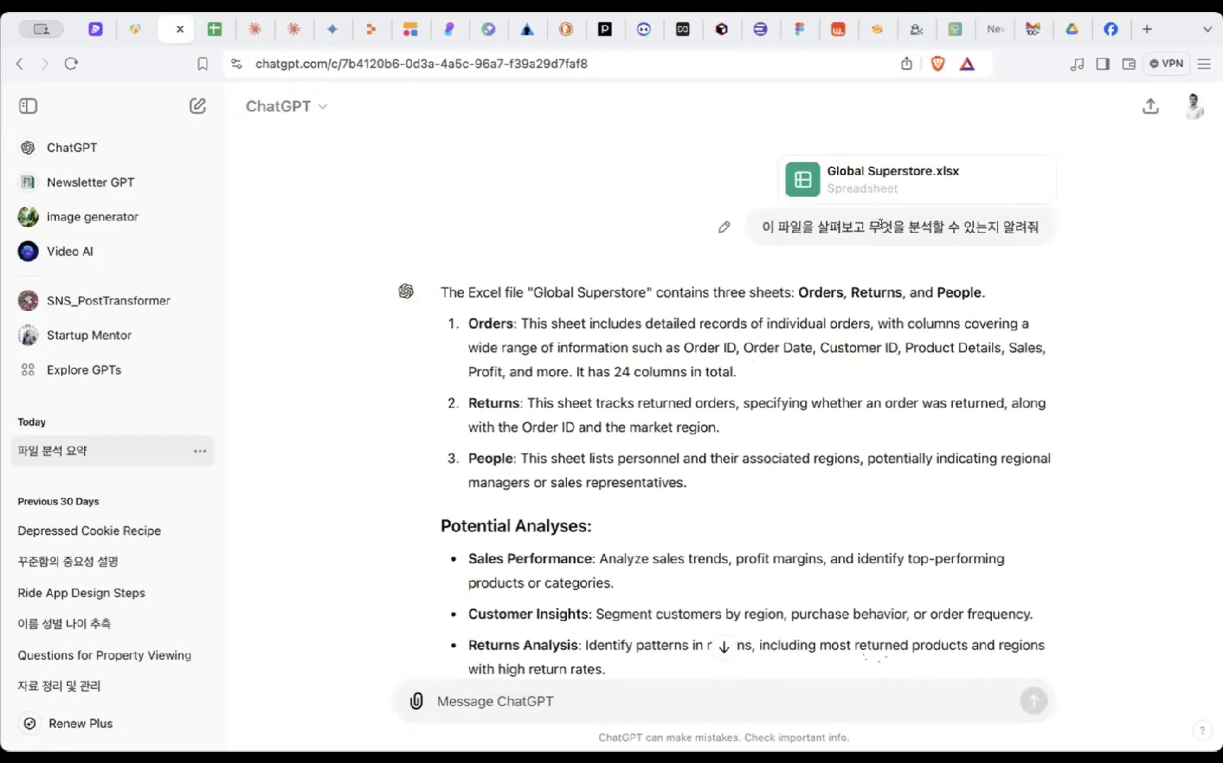
scroll(846, 244, "down", 4)
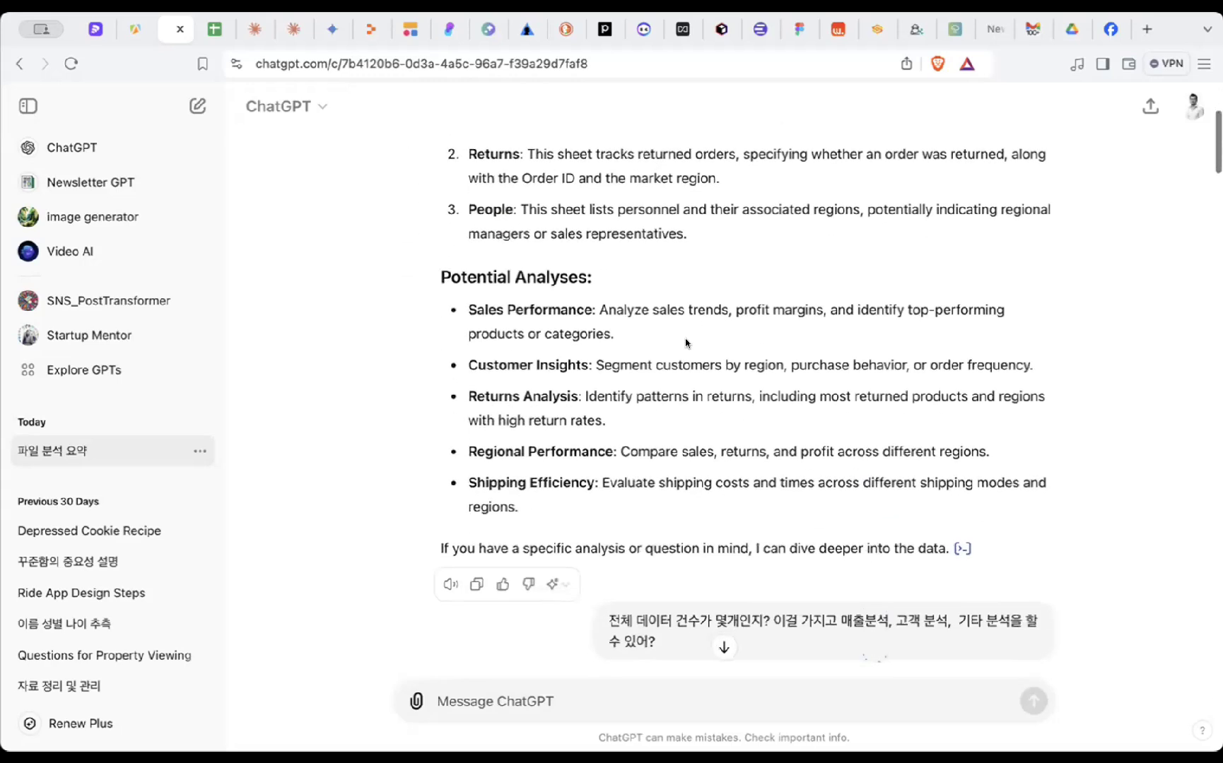
- Highlight the Potential Analyses heading and its Sales Performance and Customer Insights items
left_click_drag(446, 270, 603, 278)
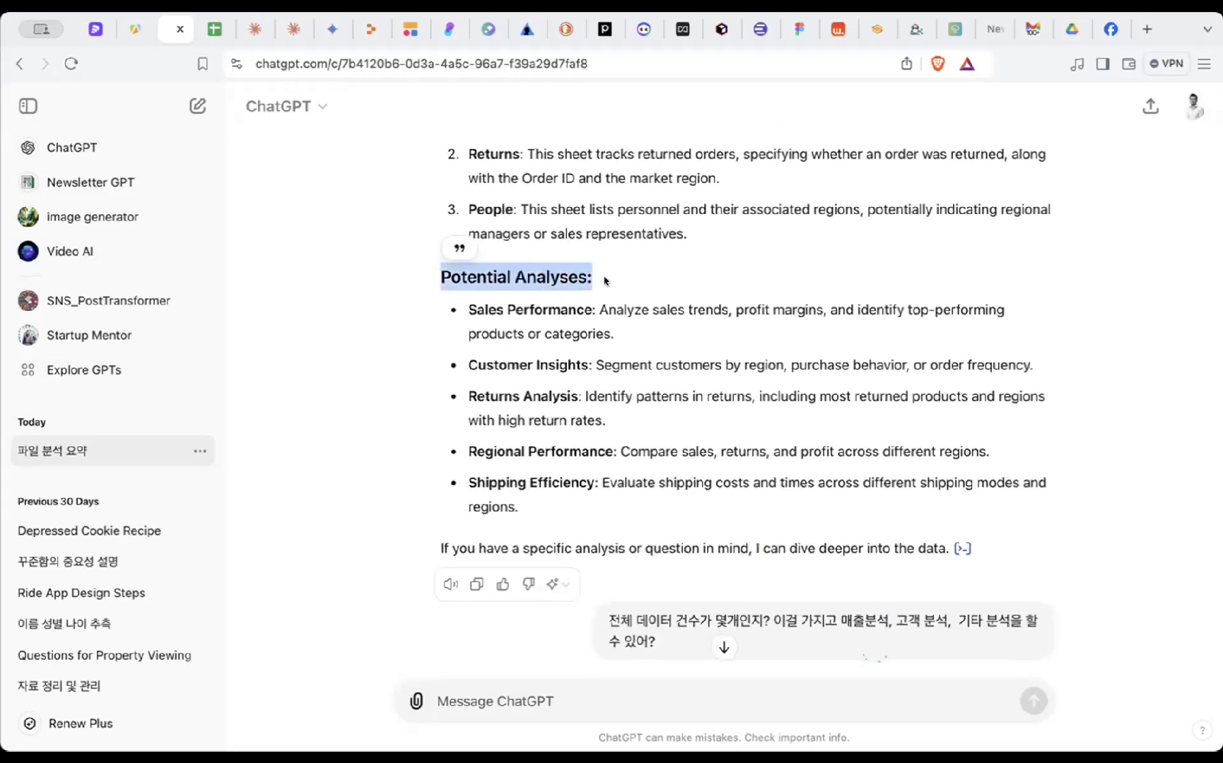
left_click(602, 279)
left_click_drag(460, 313, 464, 312)
left_click(588, 310)
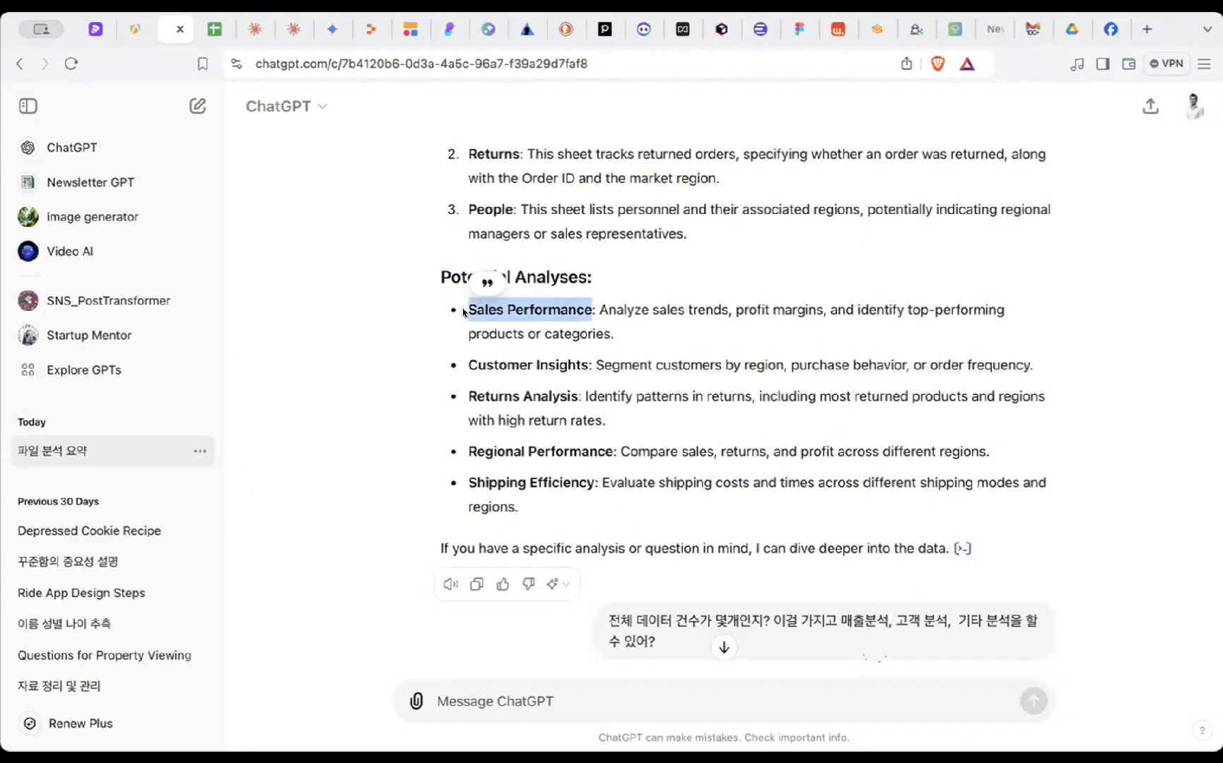
left_click(465, 312)
left_click_drag(465, 364, 1027, 359)
left_click(585, 364)
left_click(923, 364)
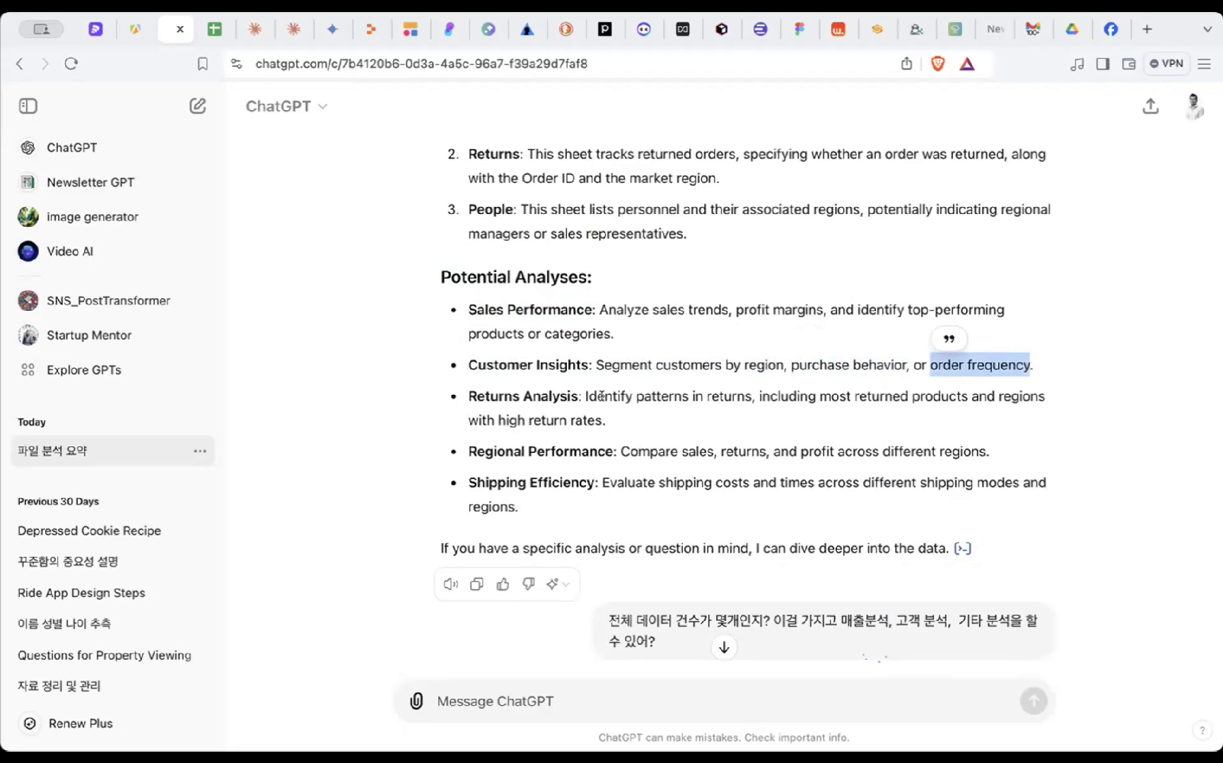
left_click(495, 397)
- Highlight the Returns Analysis item and its most-returned products and regions description
left_click_drag(464, 385, 465, 393)
left_click(465, 393)
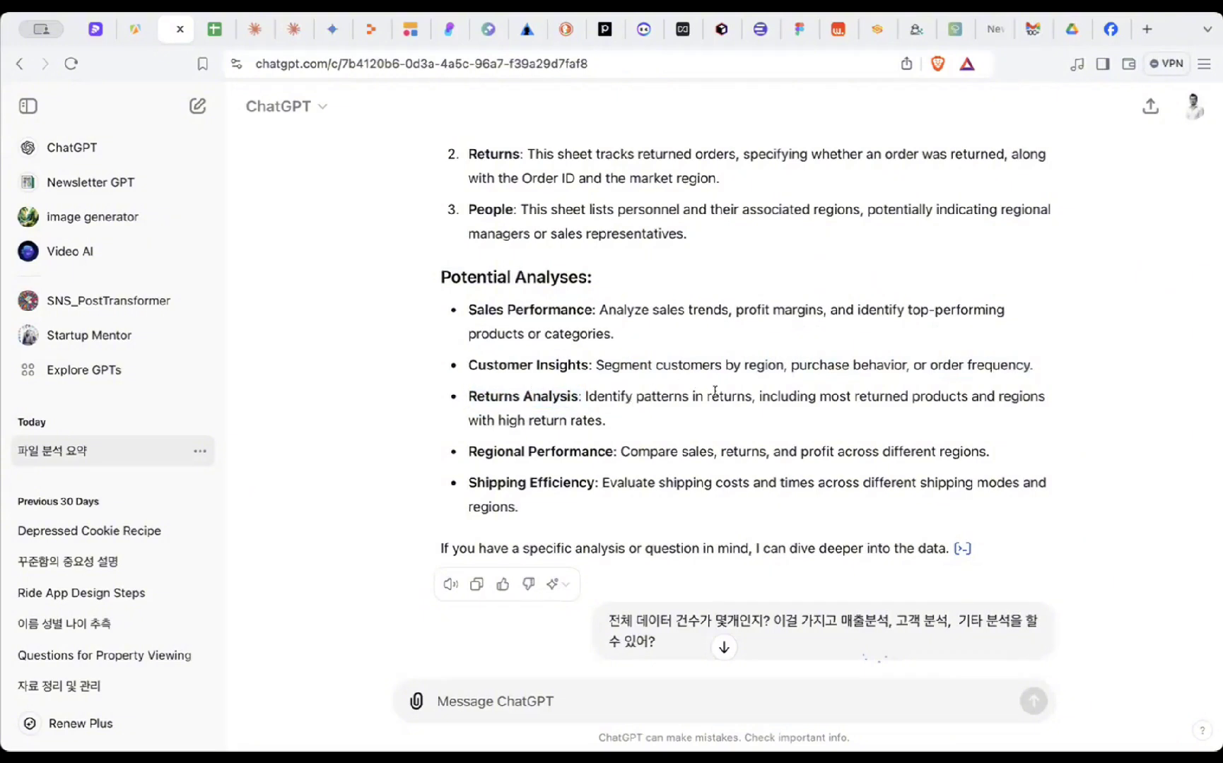
left_click_drag(716, 412, 722, 422)
left_click(724, 423)
left_click_drag(753, 415, 753, 419)
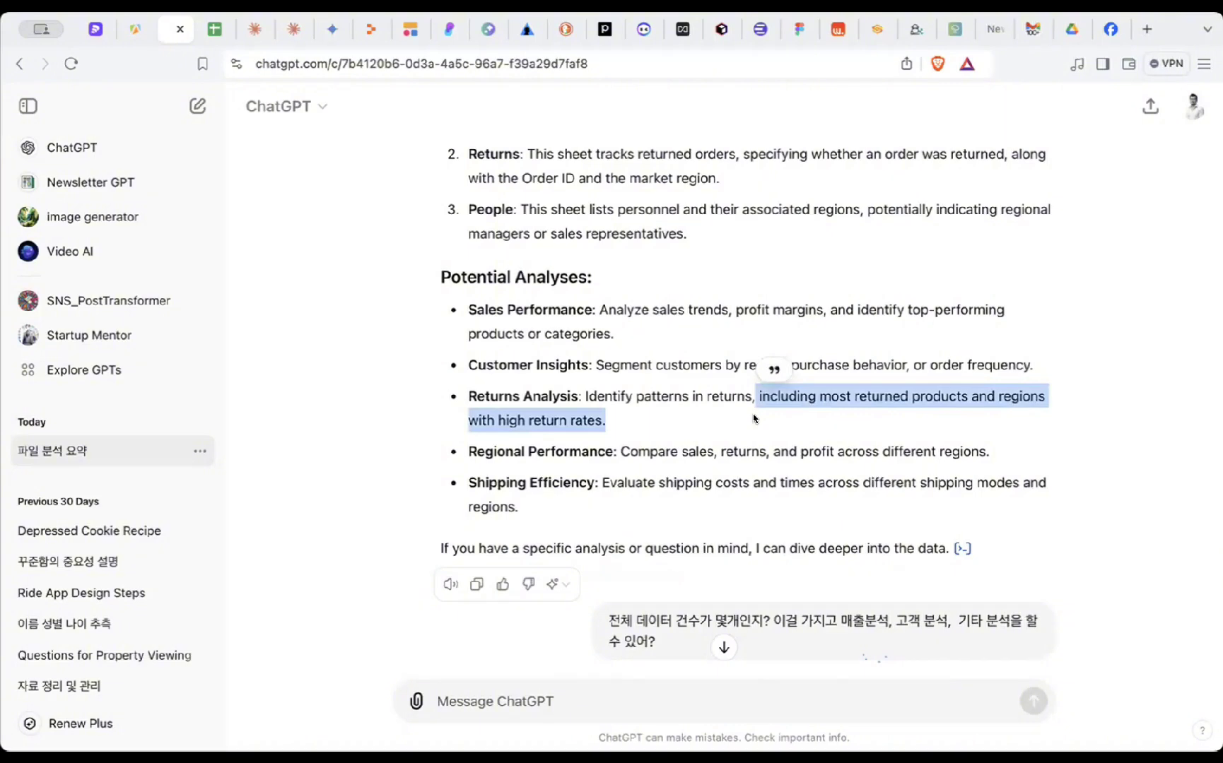
scroll(742, 408, "down", 1)
left_click(698, 393)
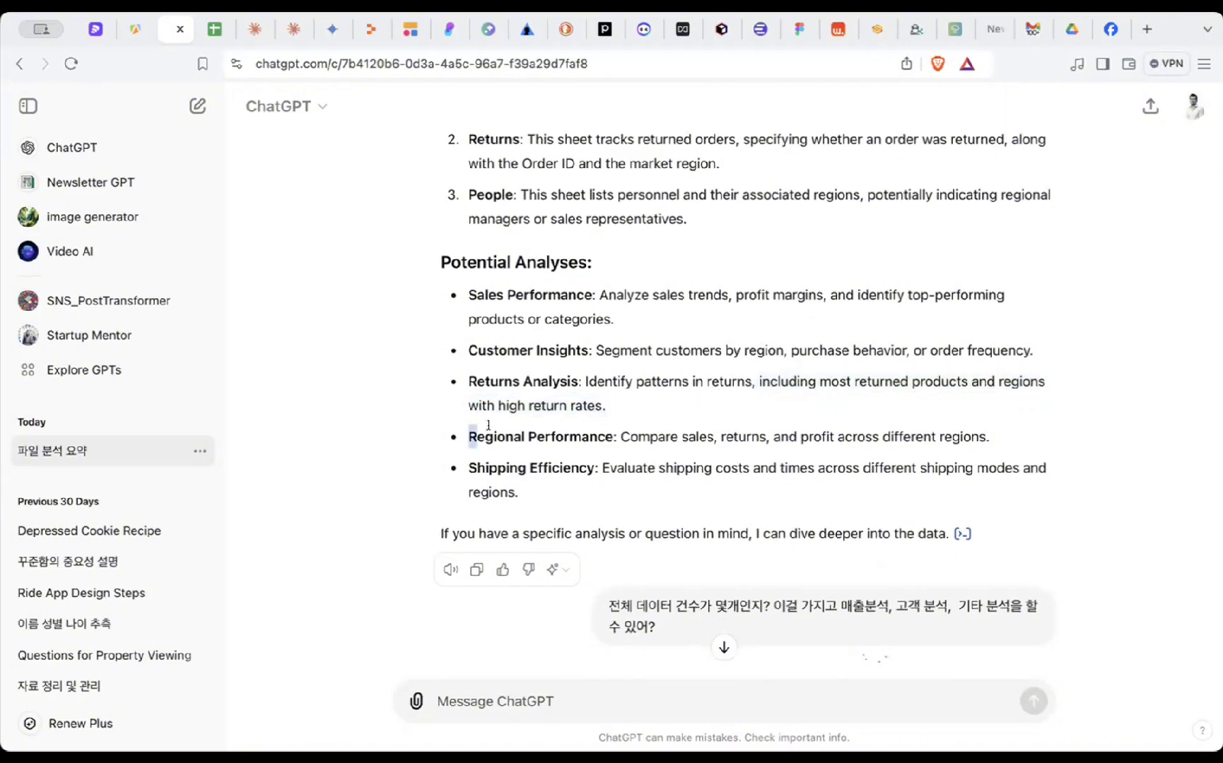
- Highlight the Regional Performance phrase about comparing sales and profit across different regions
left_click_drag(470, 435, 616, 433)
left_click(613, 436)
left_click(710, 432)
left_click(613, 433)
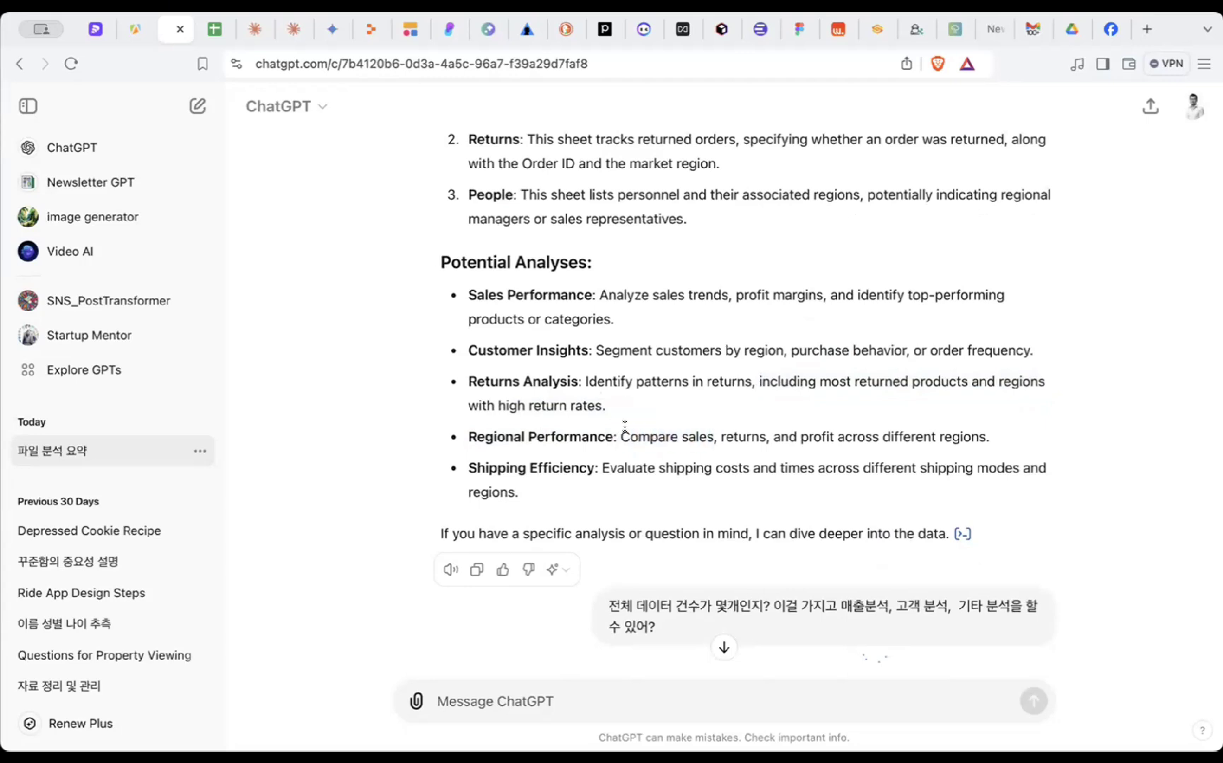
left_click_drag(624, 427, 712, 436)
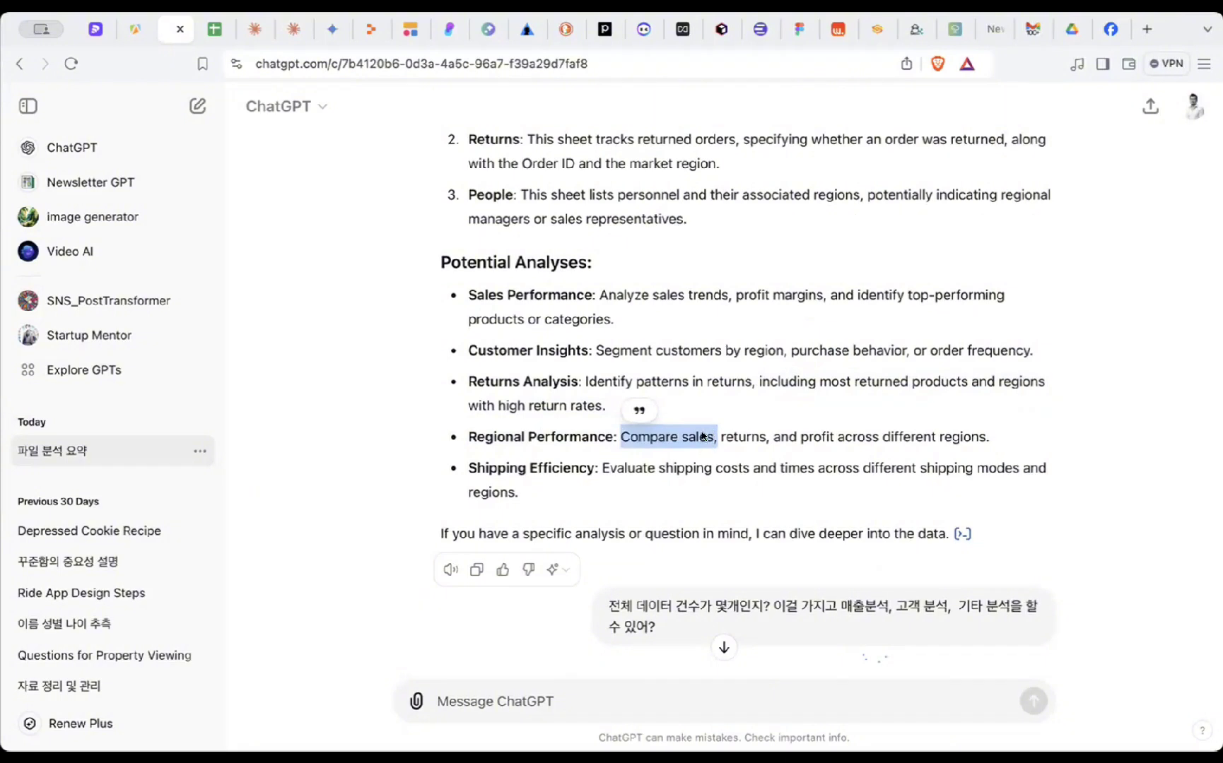
left_click(704, 437)
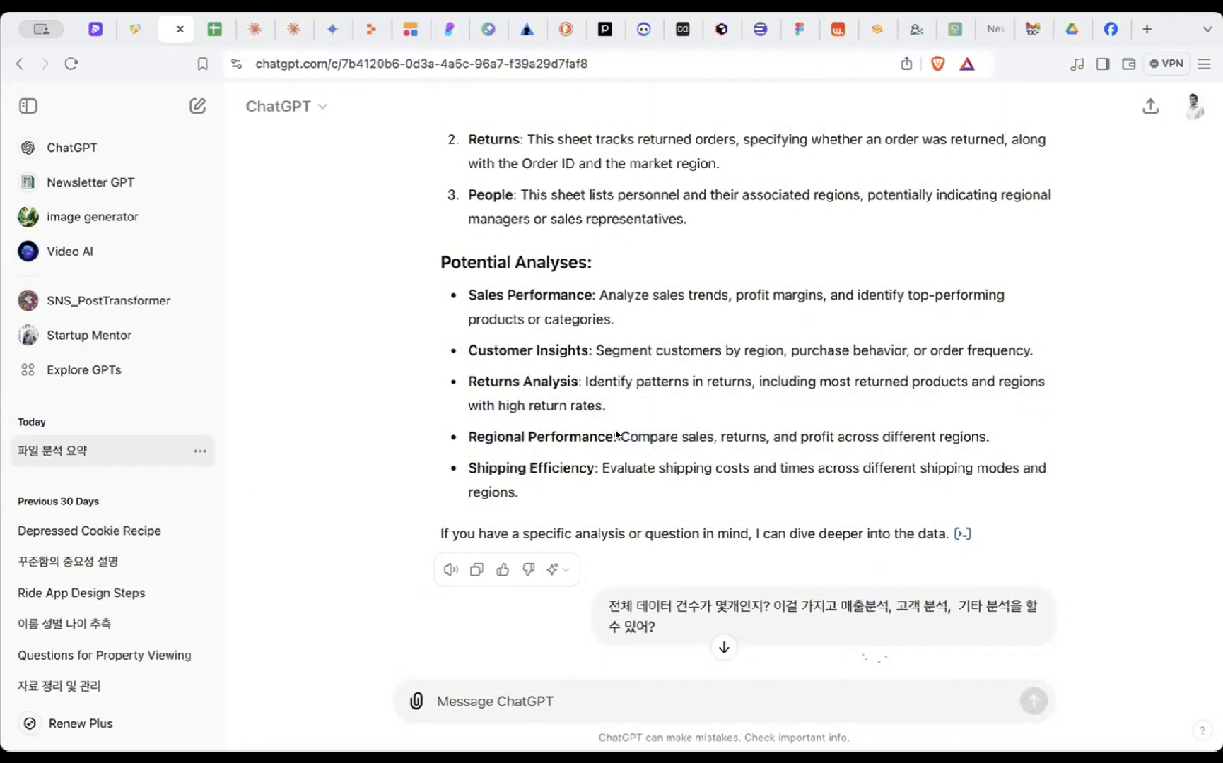
left_click_drag(617, 434, 880, 437)
left_click(736, 437)
left_click_drag(980, 436, 878, 438)
left_click_drag(789, 437, 877, 441)
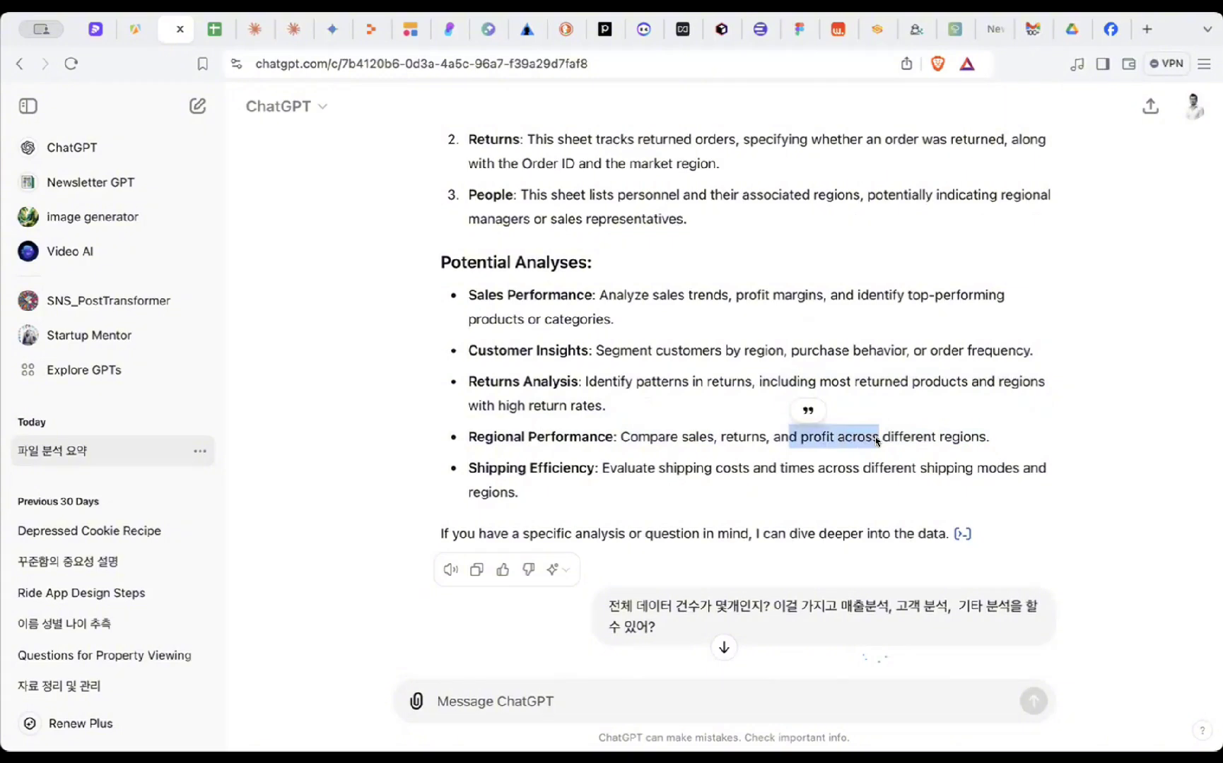
- Highlight the Shipping Efficiency item, then switch to the Global Superstore spreadsheet
left_click_drag(466, 468, 468, 468)
left_click(584, 489)
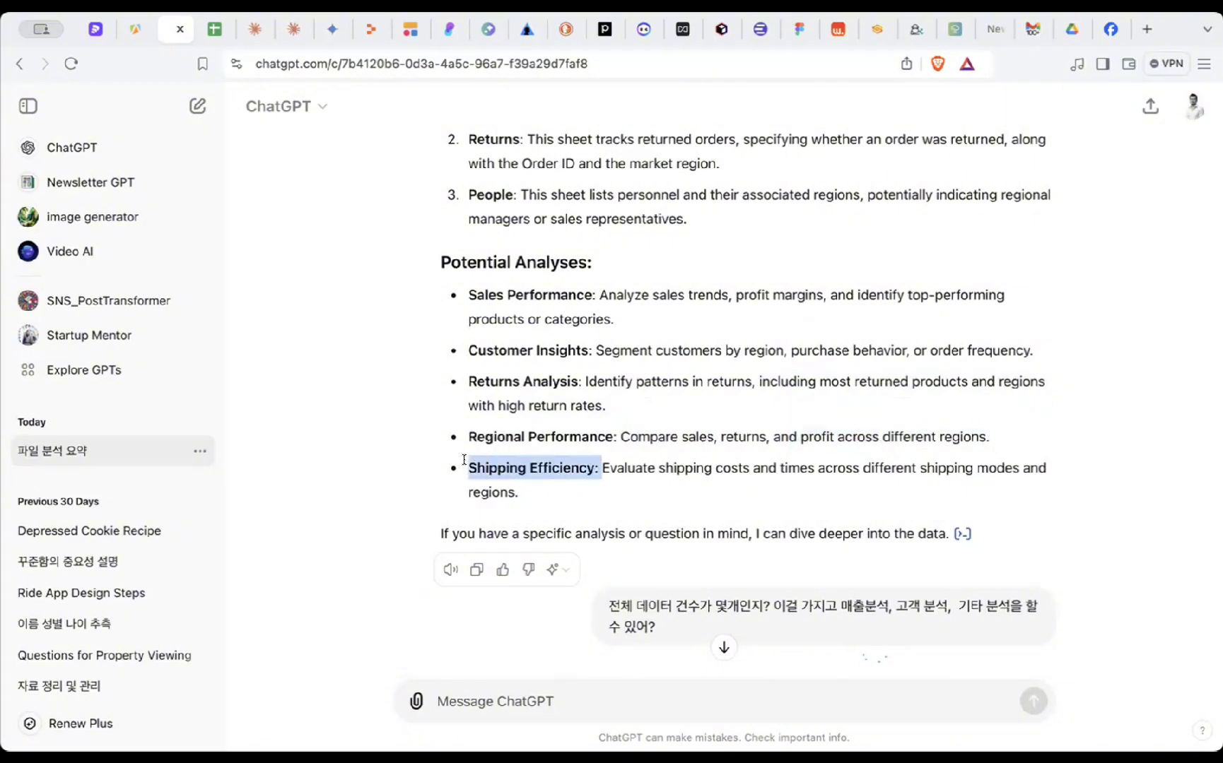
scroll(693, 450, "down", 3)
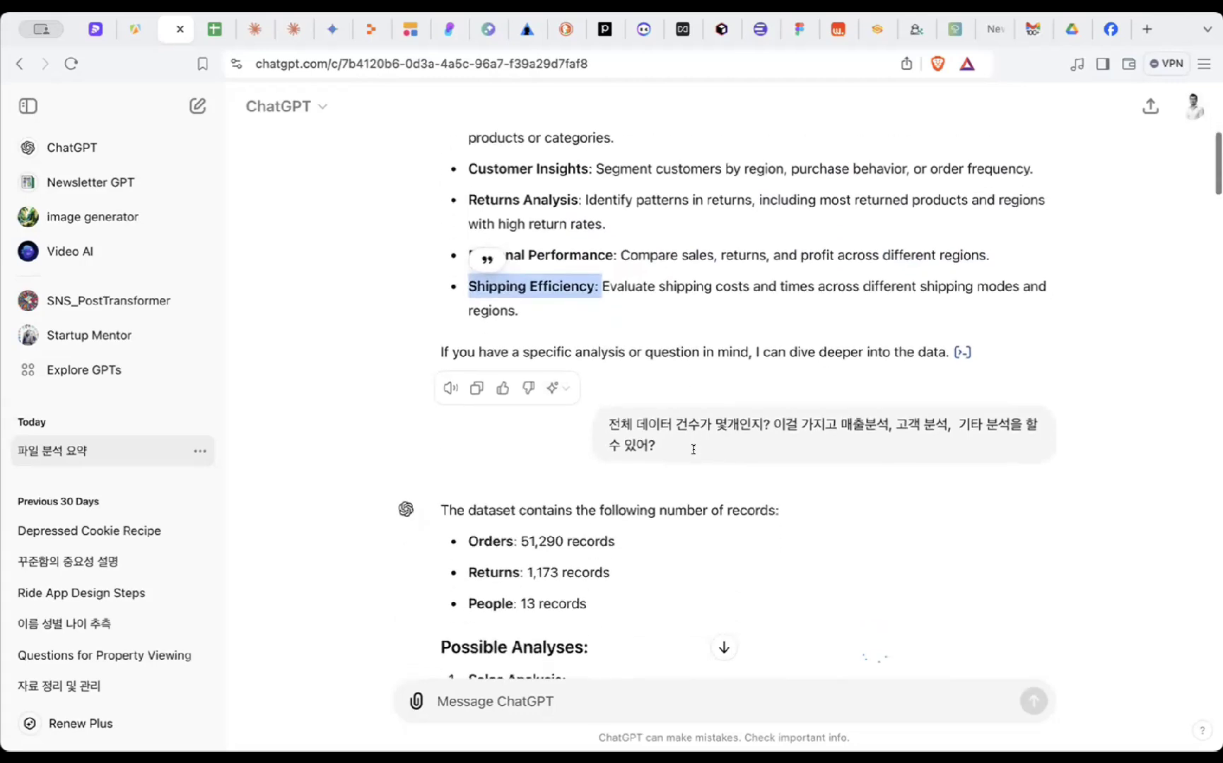
left_click(605, 392)
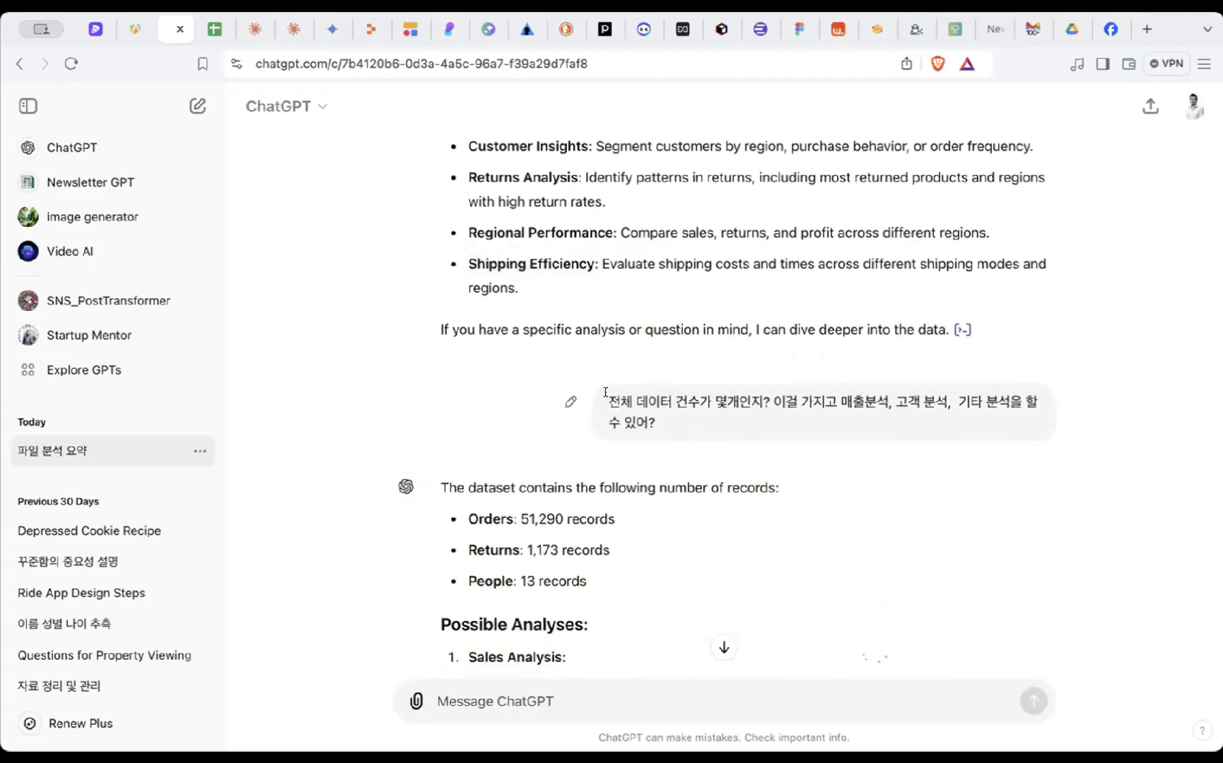
scroll(606, 393, "up", 7)
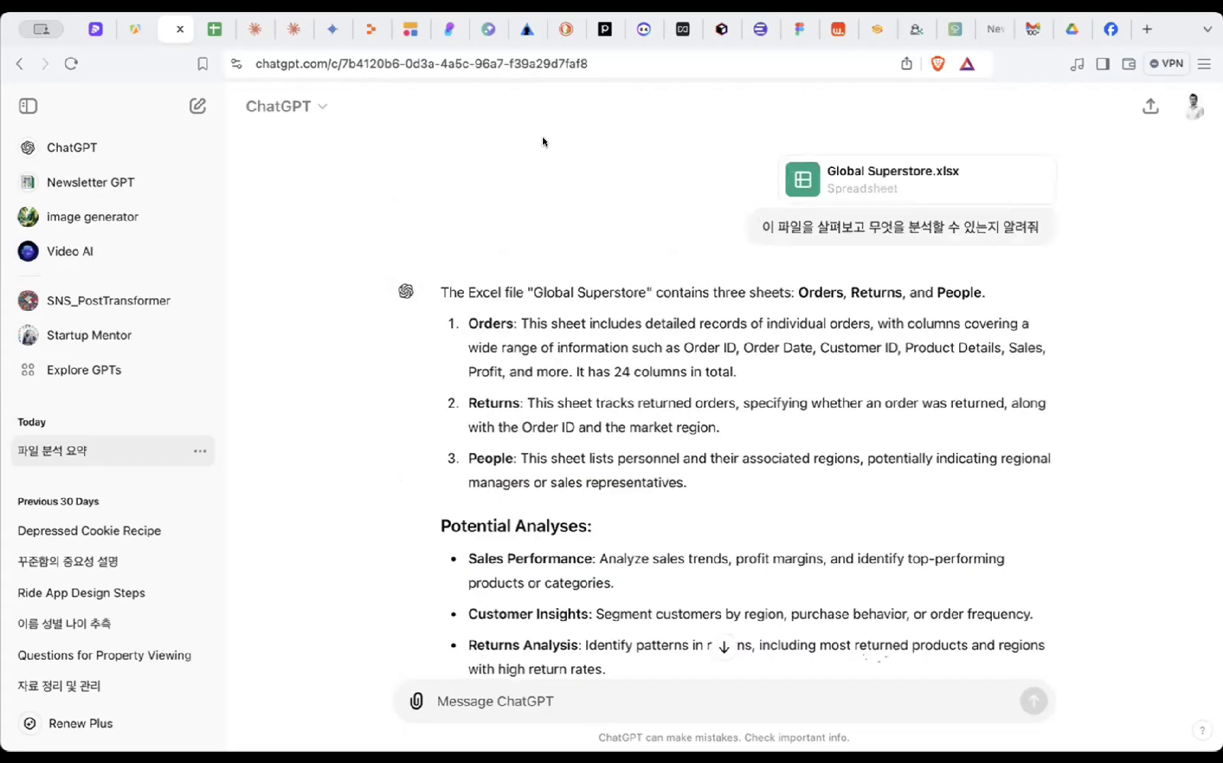
left_click(215, 29)
- Scroll the 주문 sheet down to its last row, 51291, and back up, then return to ChatGPT
scroll(344, 442, "down", 20)
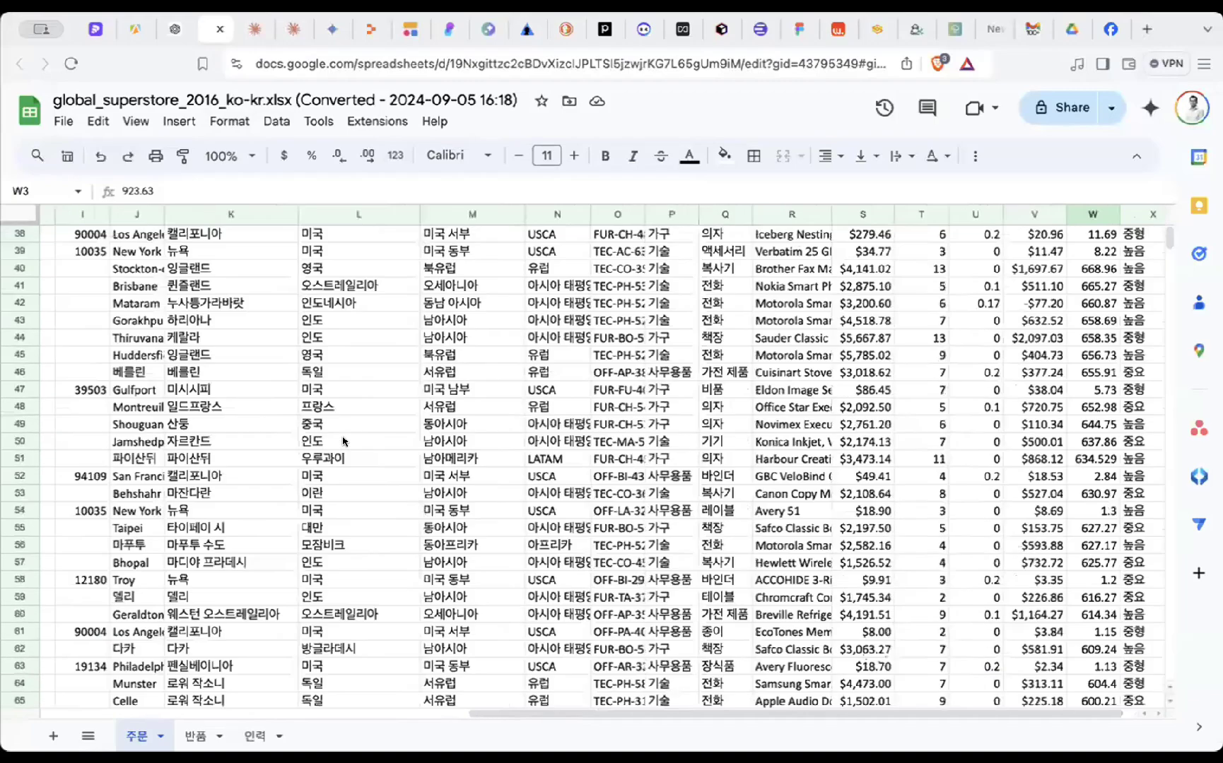
scroll(350, 435, "down", 20)
scroll(350, 434, "left", 1)
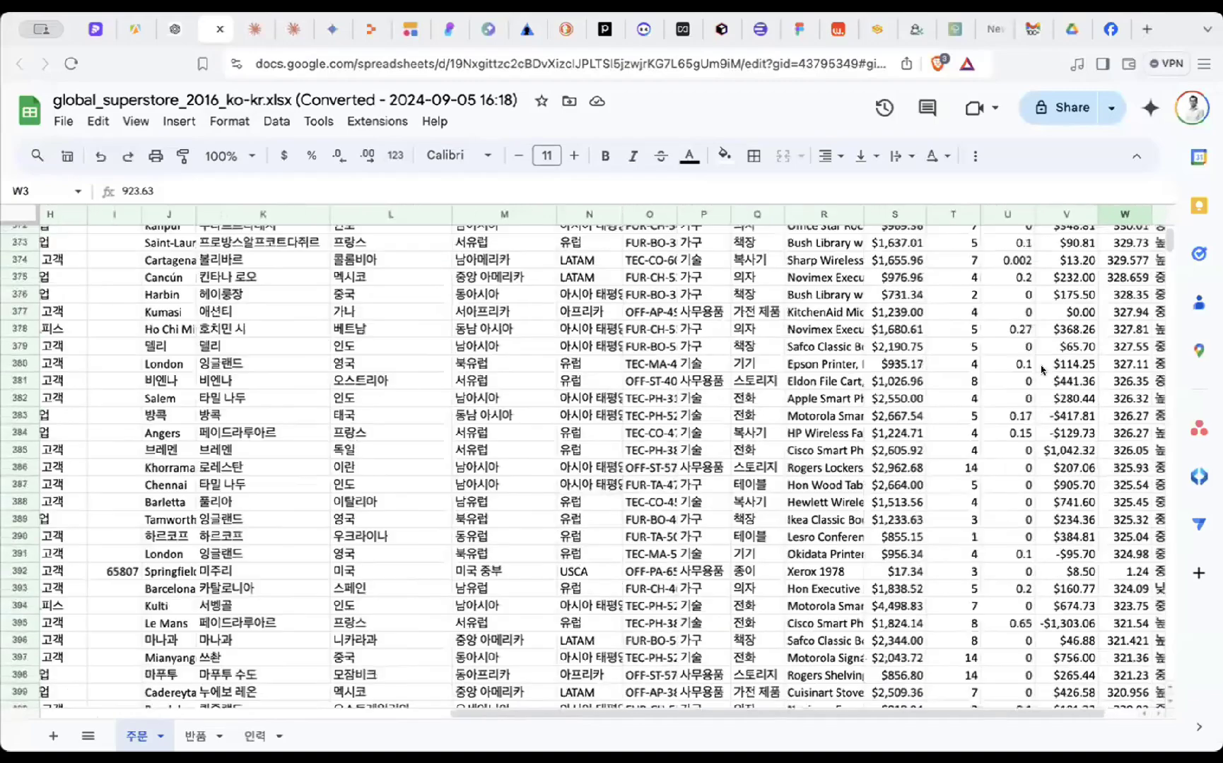
left_click_drag(1168, 241, 1169, 671)
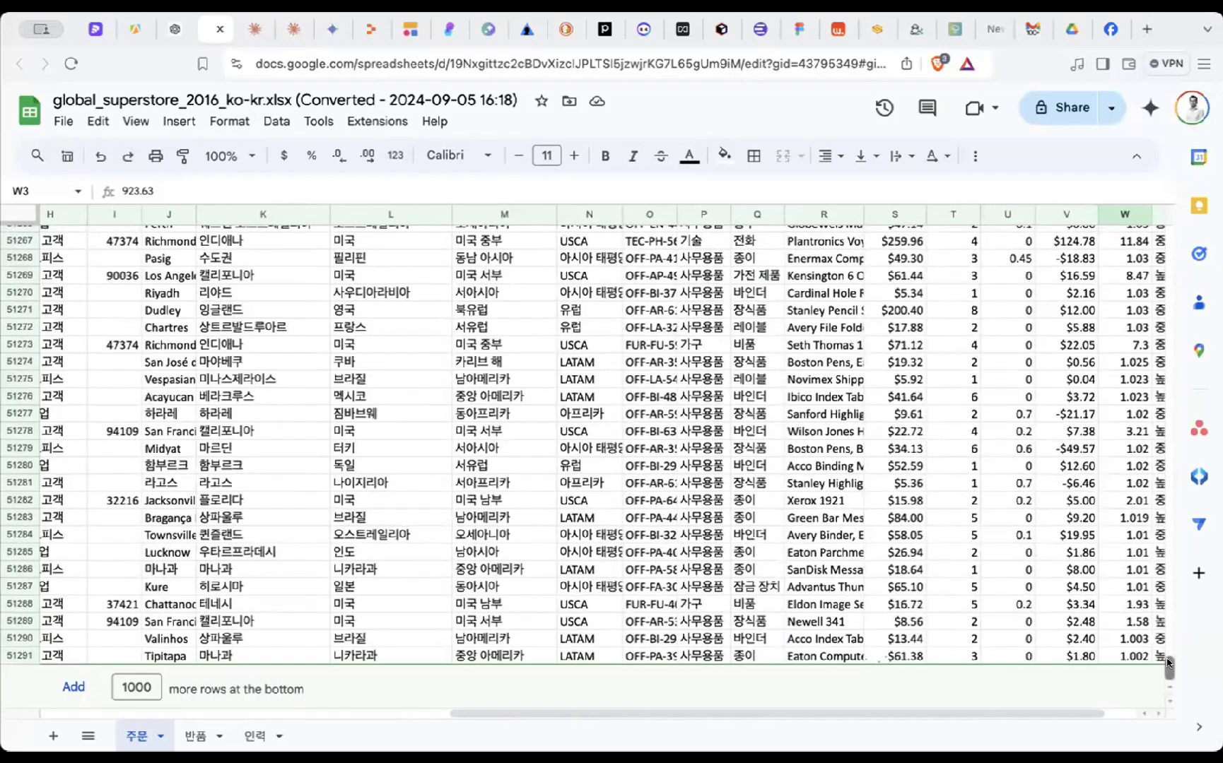
left_click_drag(1169, 662, 1146, 214)
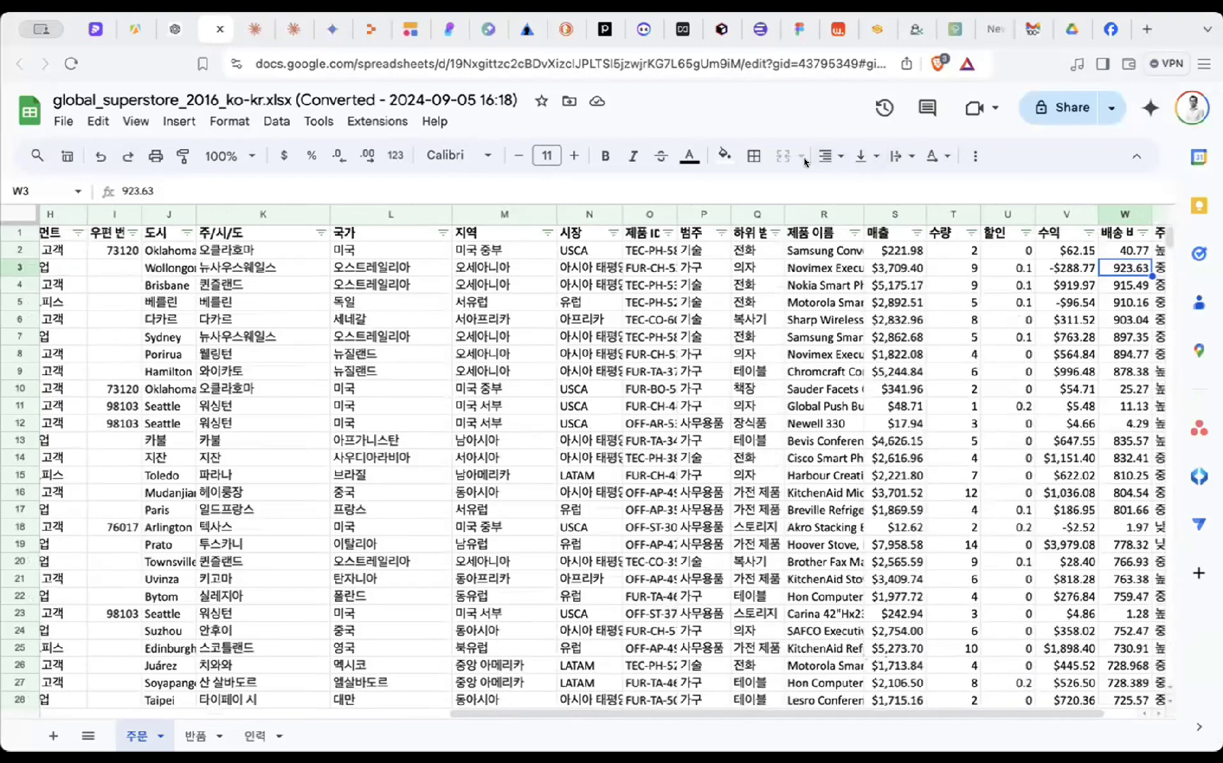
left_click(173, 31)
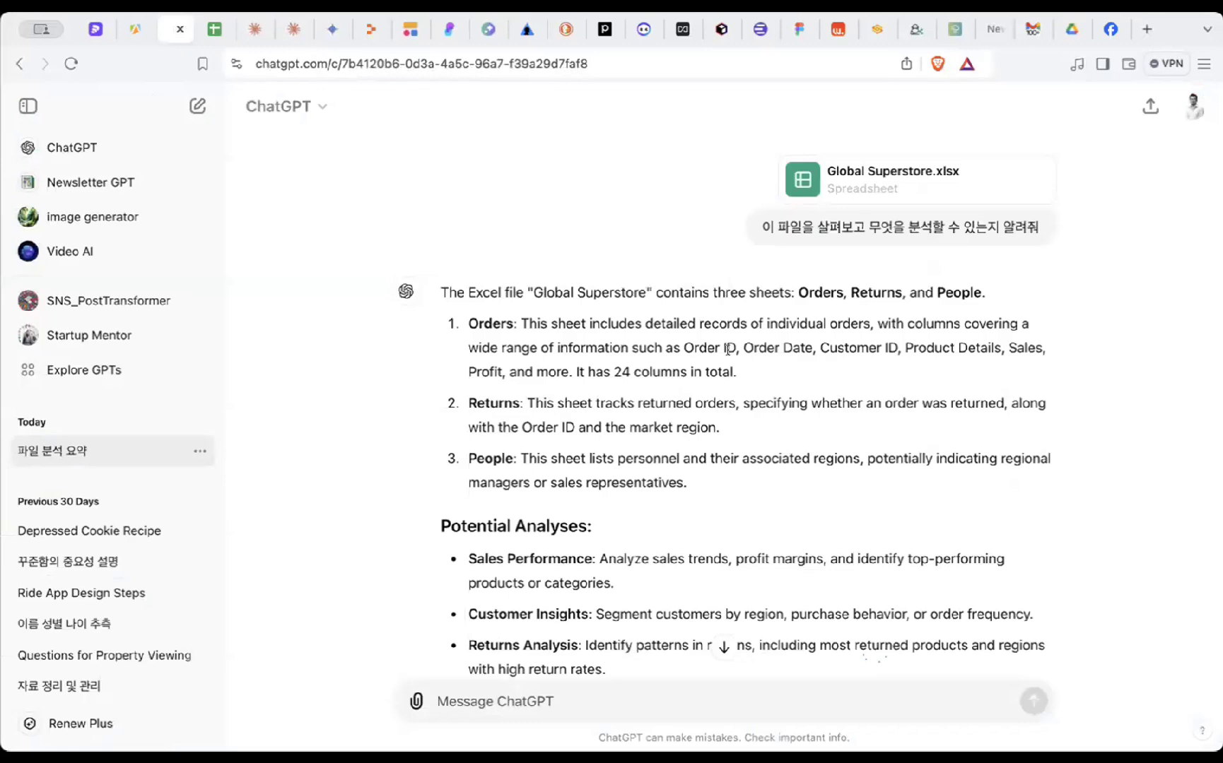
left_click_drag(715, 324, 658, 313)
left_click(750, 378)
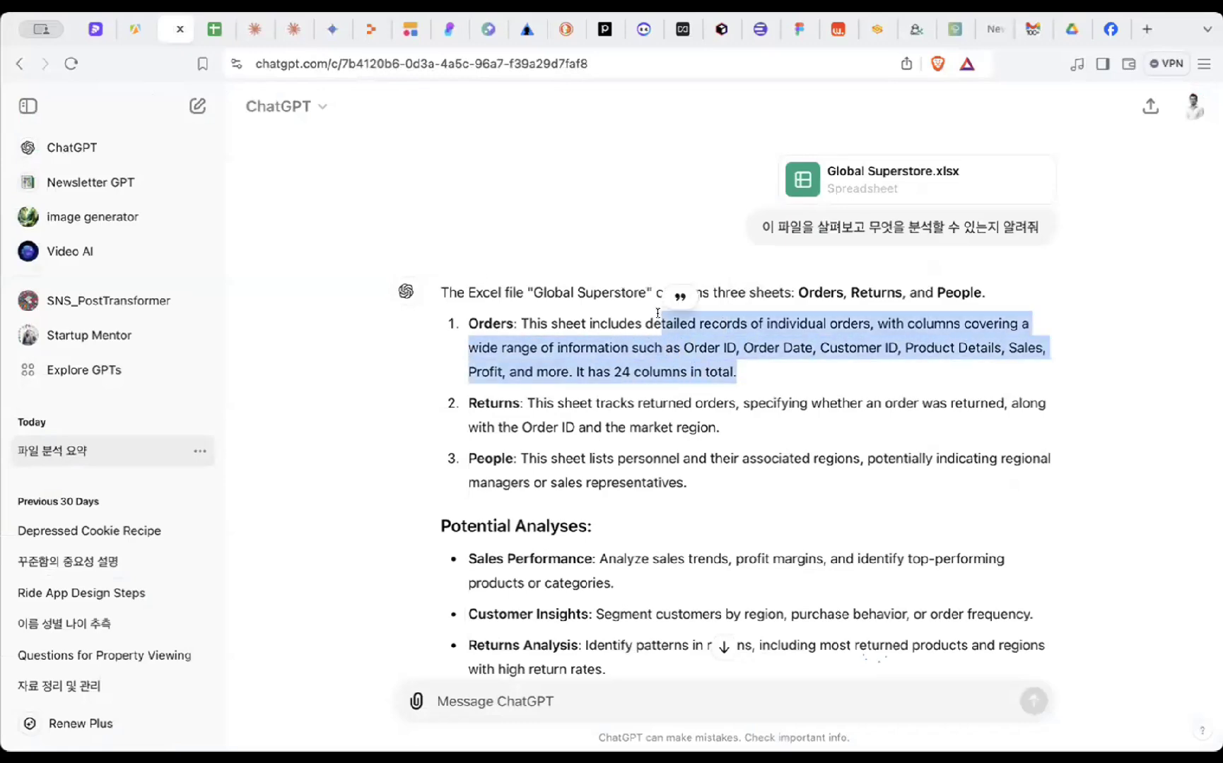
left_click(689, 339)
scroll(671, 350, "down", 2)
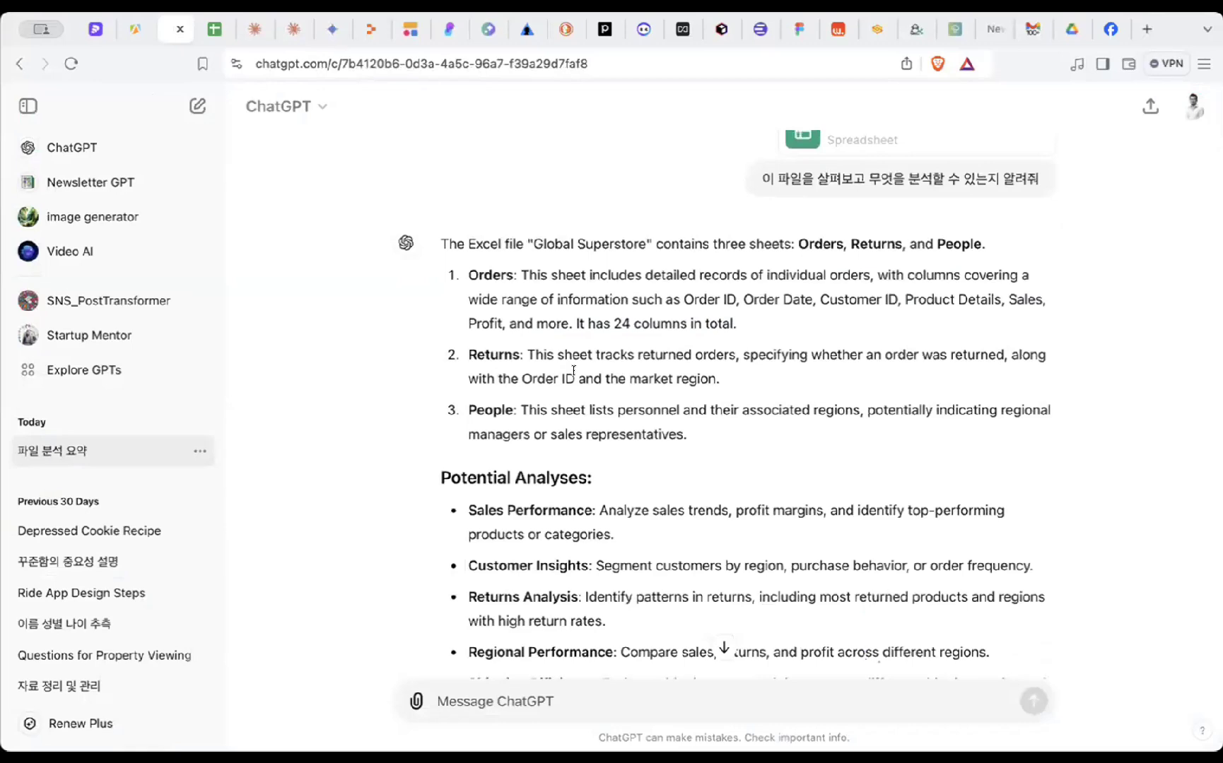
left_click_drag(579, 354, 740, 379)
left_click(740, 379)
scroll(702, 502, "down", 5)
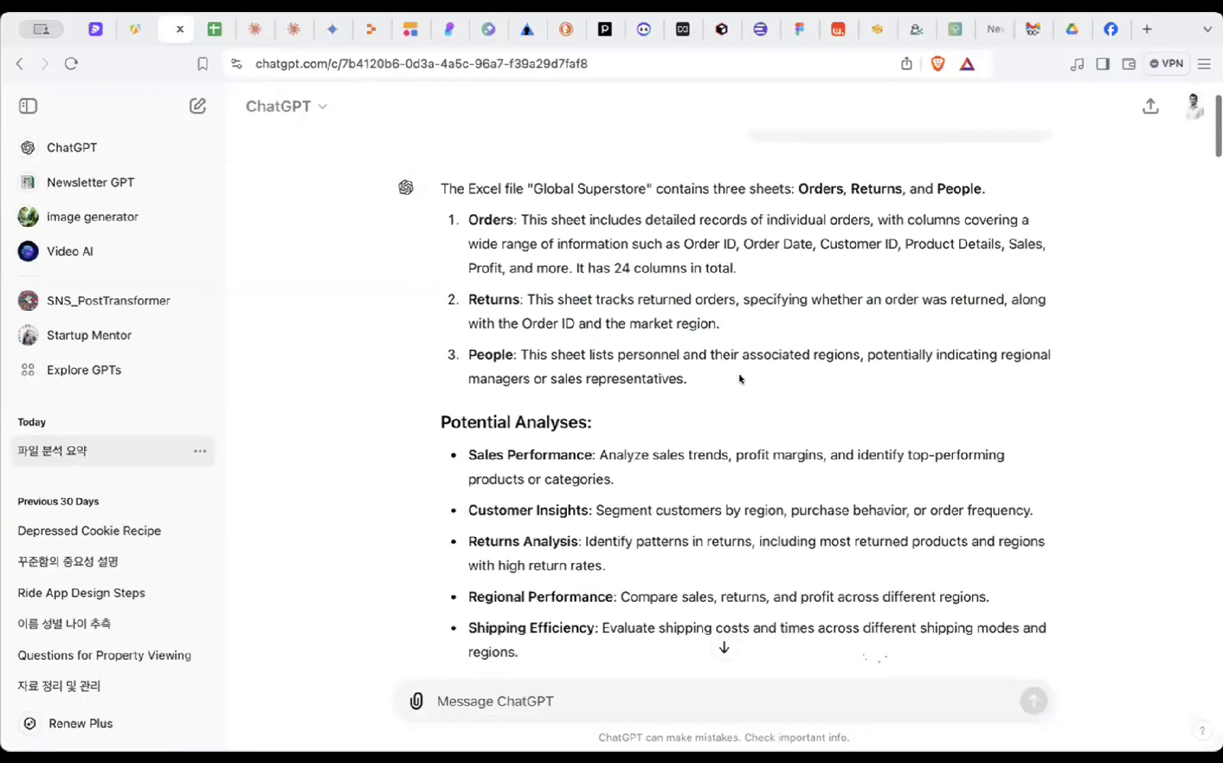
scroll(702, 502, "down", 2)
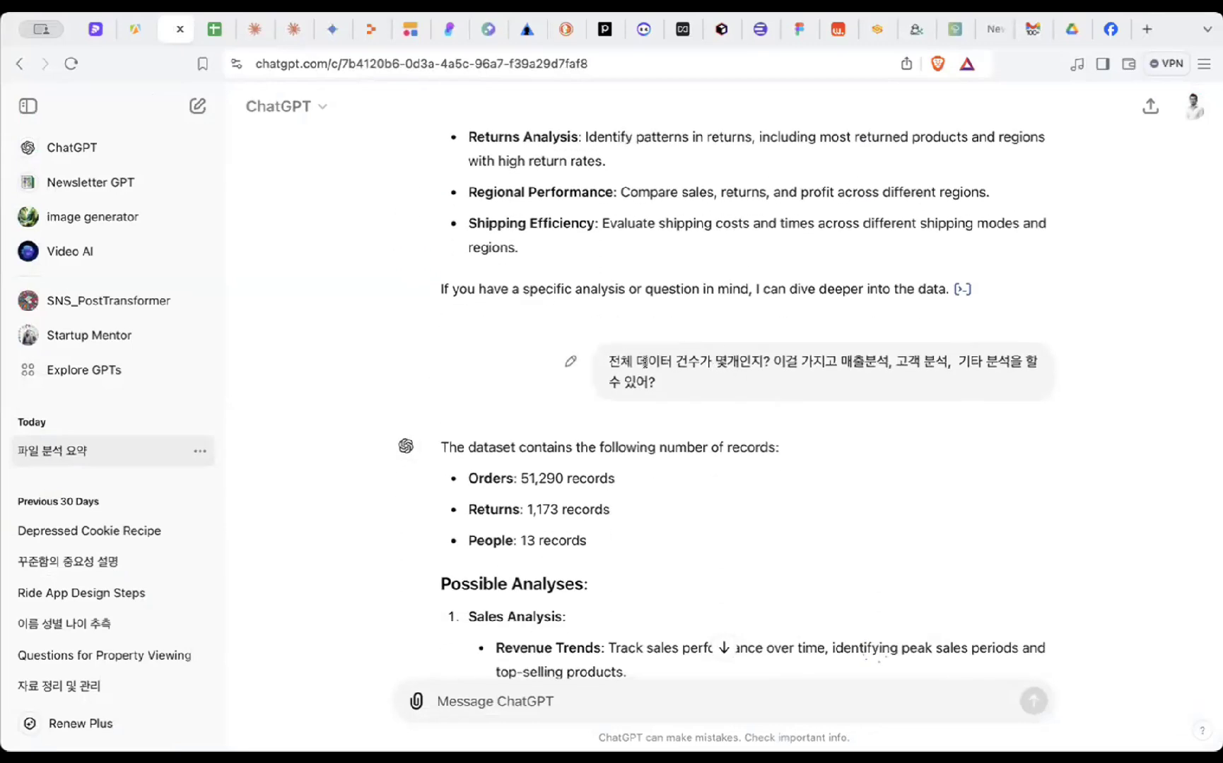
left_click_drag(606, 353, 954, 361)
left_click(837, 355)
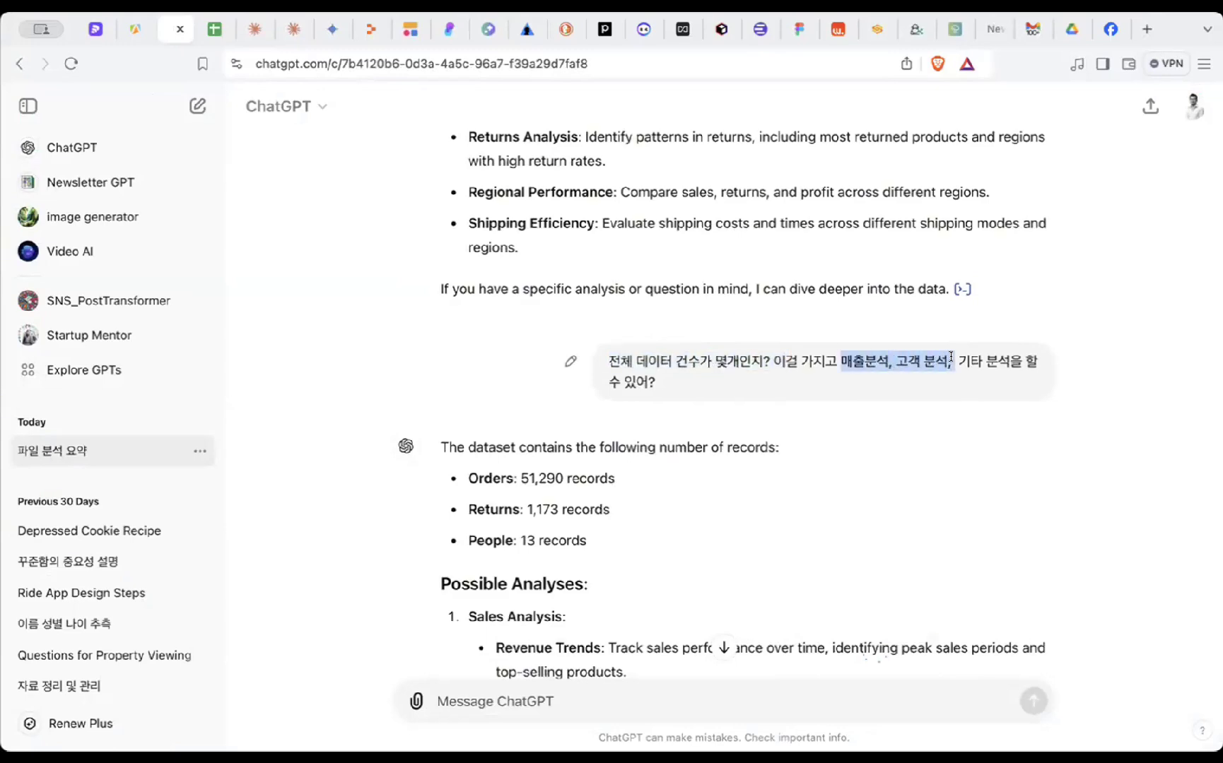
left_click(758, 391)
scroll(759, 391, "down", 4)
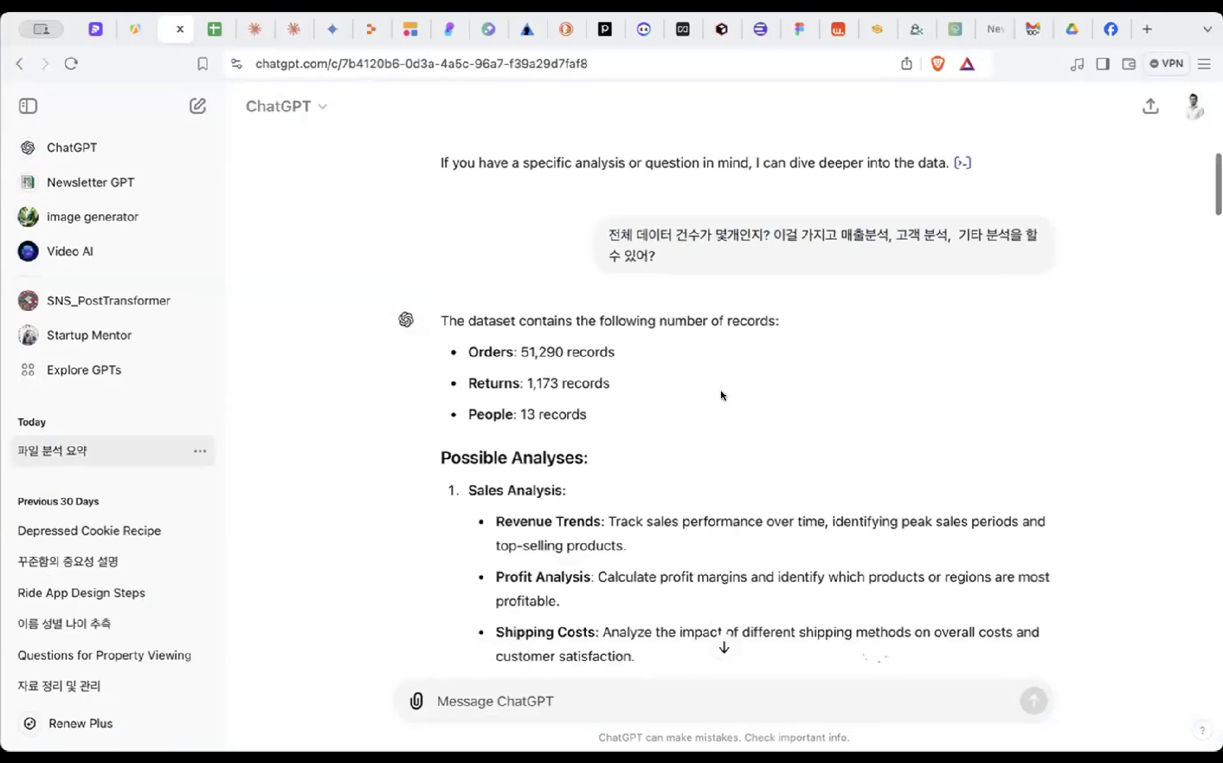
left_click_drag(460, 316, 612, 314)
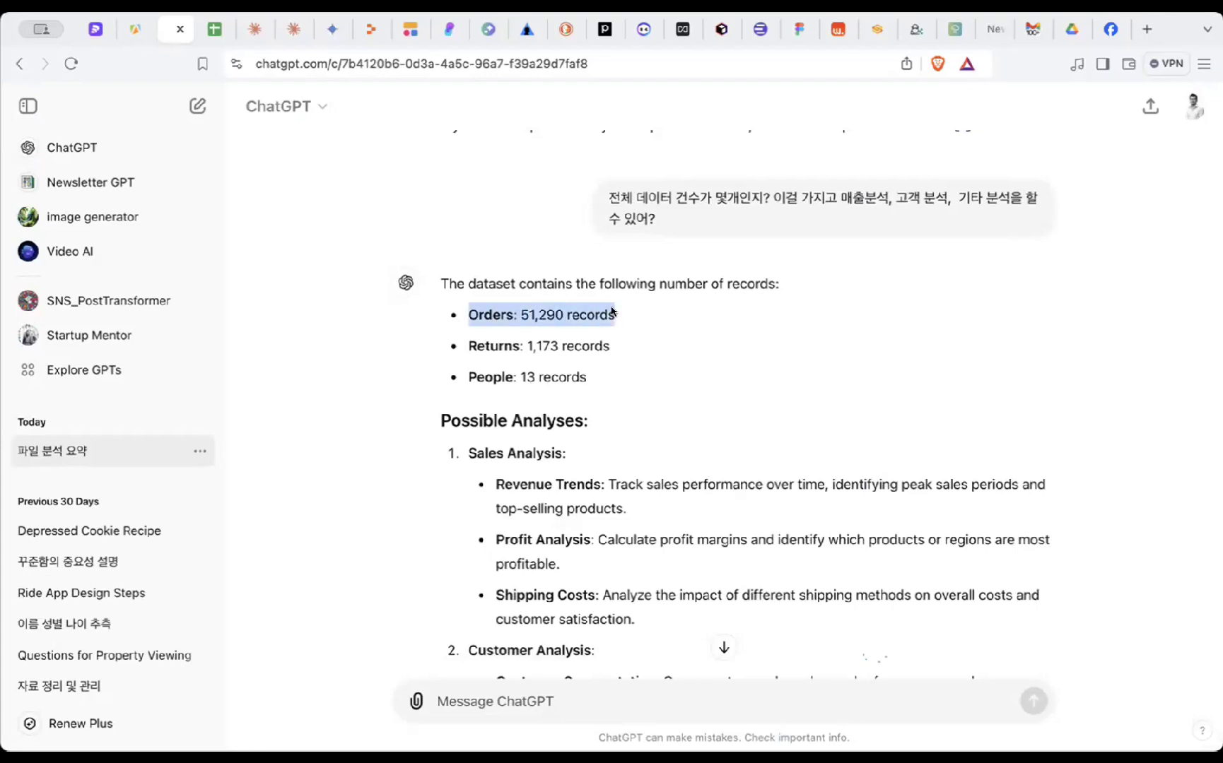
left_click(646, 313)
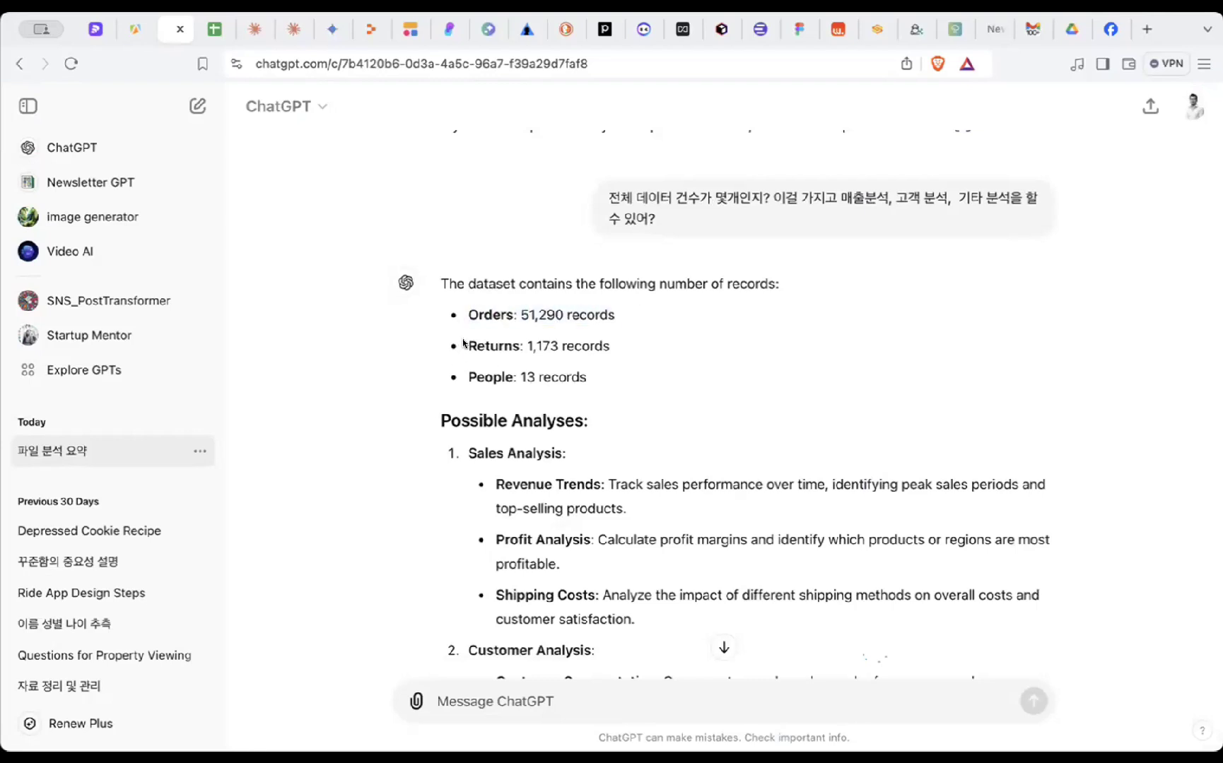
left_click_drag(461, 345, 616, 352)
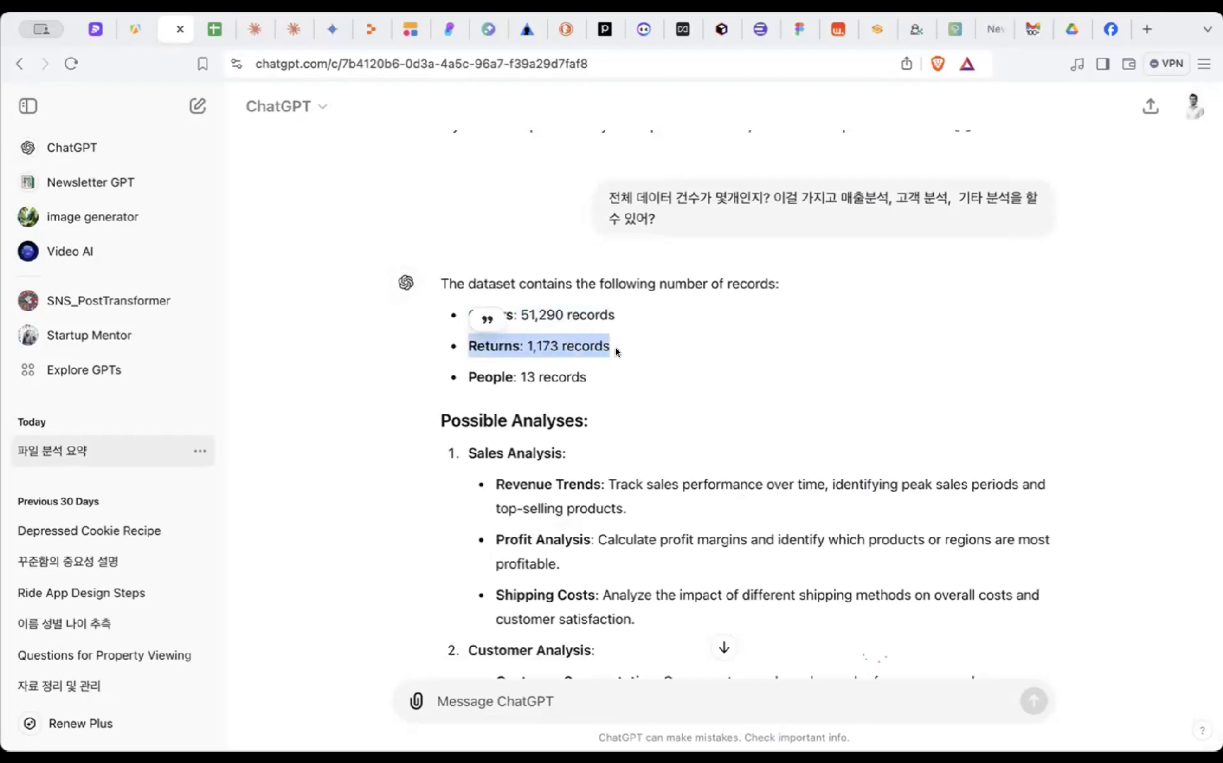
left_click(465, 381)
scroll(467, 381, "down", 1)
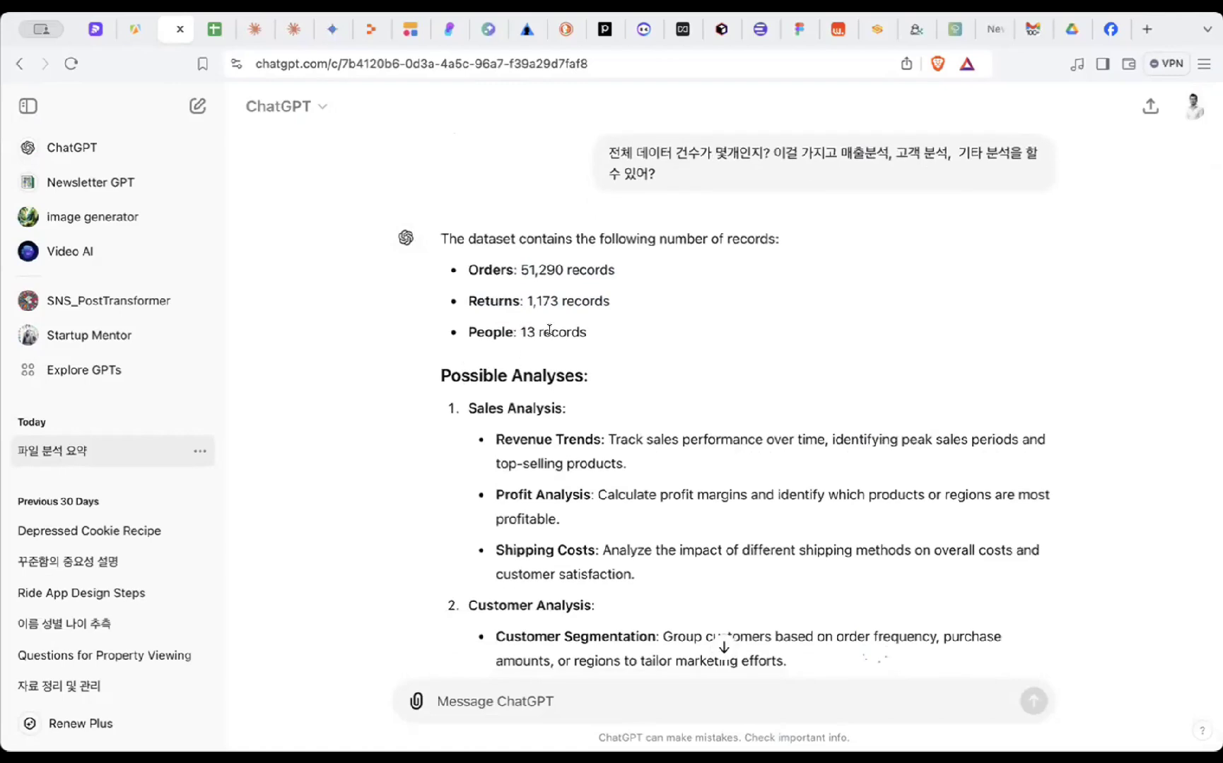
scroll(586, 330, "down", 1)
scroll(611, 318, "down", 1)
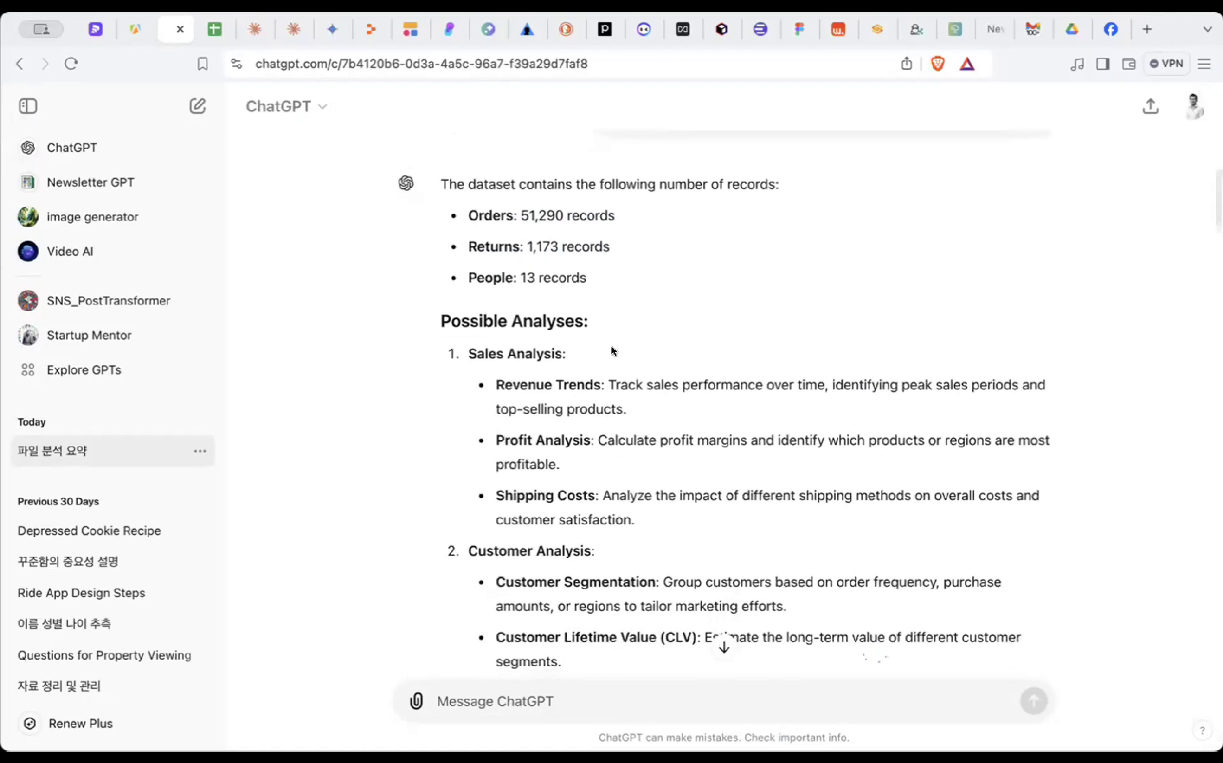
scroll(612, 360, "down", 1)
left_click_drag(433, 248, 451, 251)
left_click(633, 267)
scroll(570, 482, "down", 1)
scroll(654, 376, "up", 1)
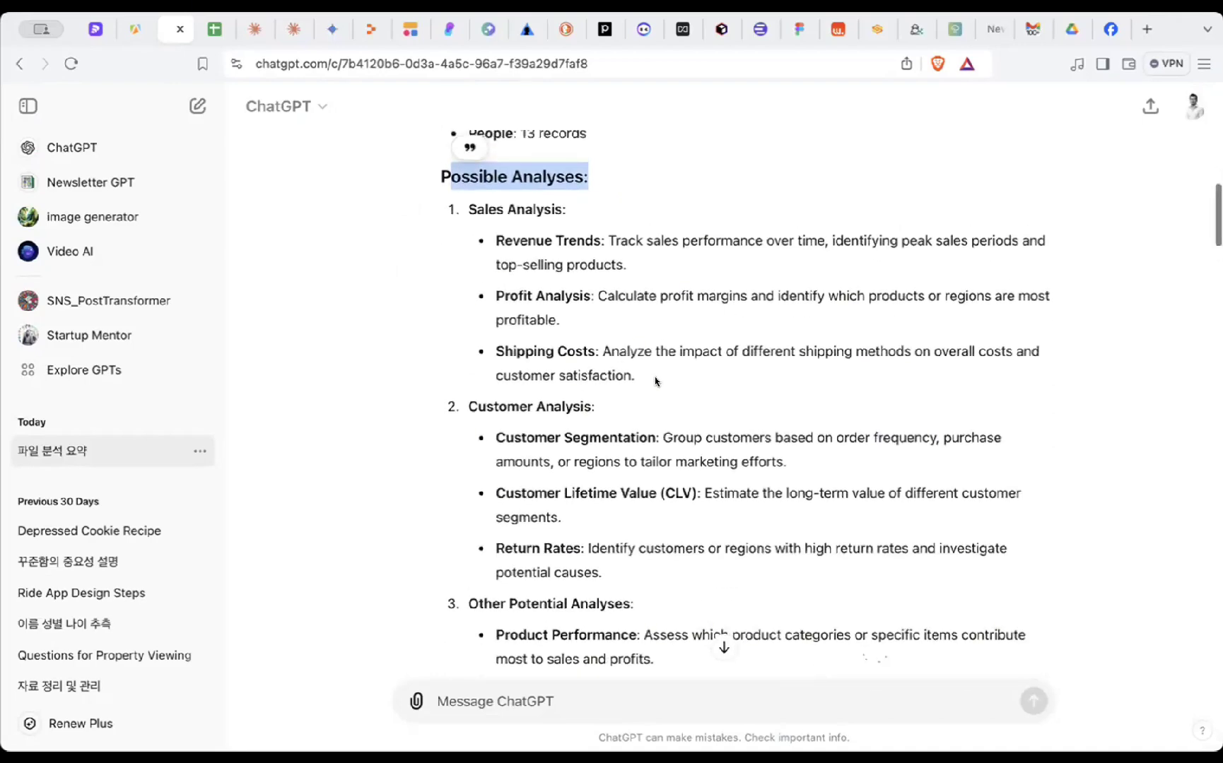
scroll(679, 311, "down", 1)
left_click(650, 205)
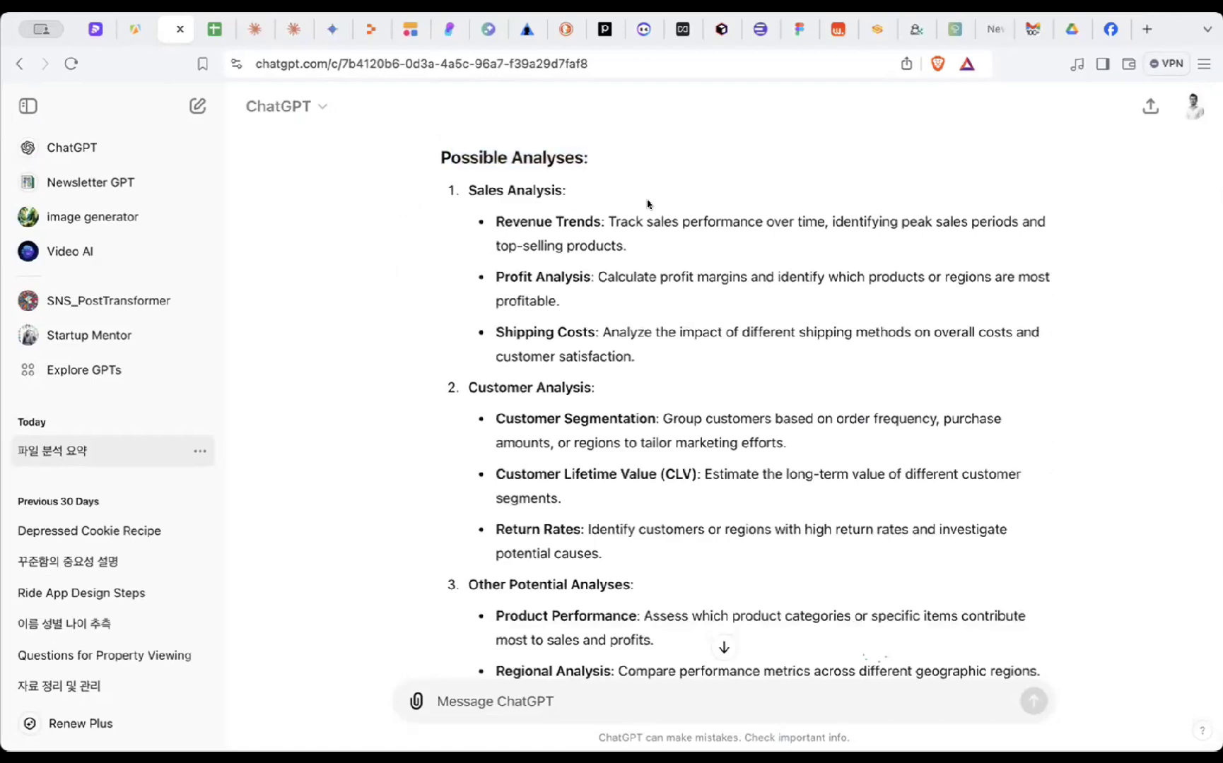
left_click_drag(467, 186, 583, 200)
left_click(585, 198)
left_click_drag(464, 383, 597, 389)
scroll(607, 396, "down", 3)
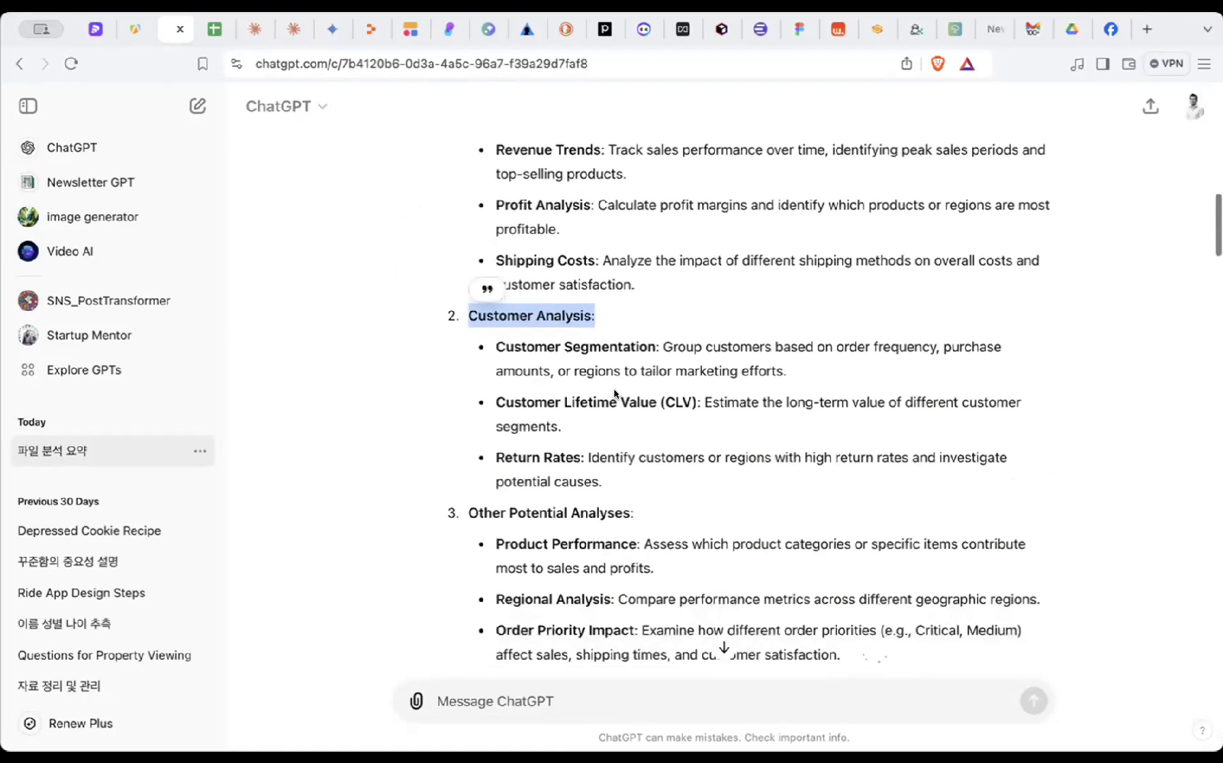
left_click_drag(472, 422, 633, 429)
scroll(663, 436, "down", 5)
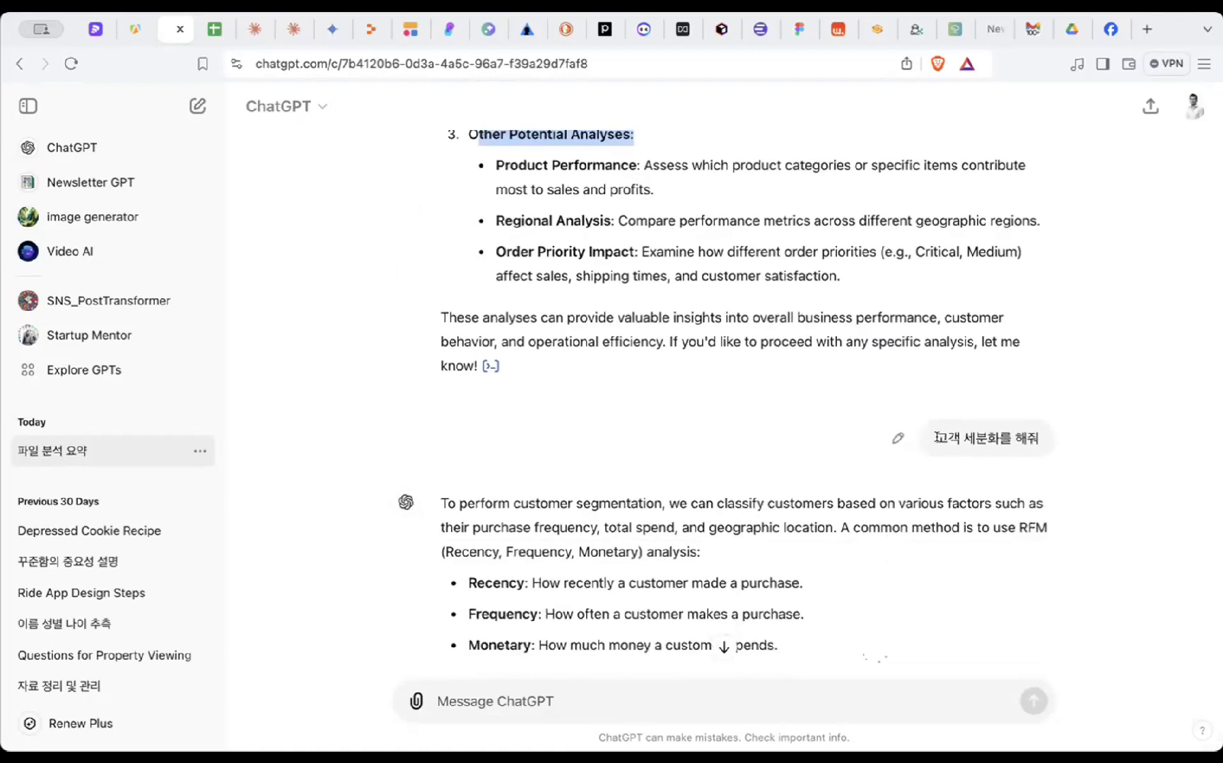
- Highlight the Recency term and its definition in ChatGPT's RFM list
scroll(935, 436, "up", 2)
scroll(935, 437, "down", 5)
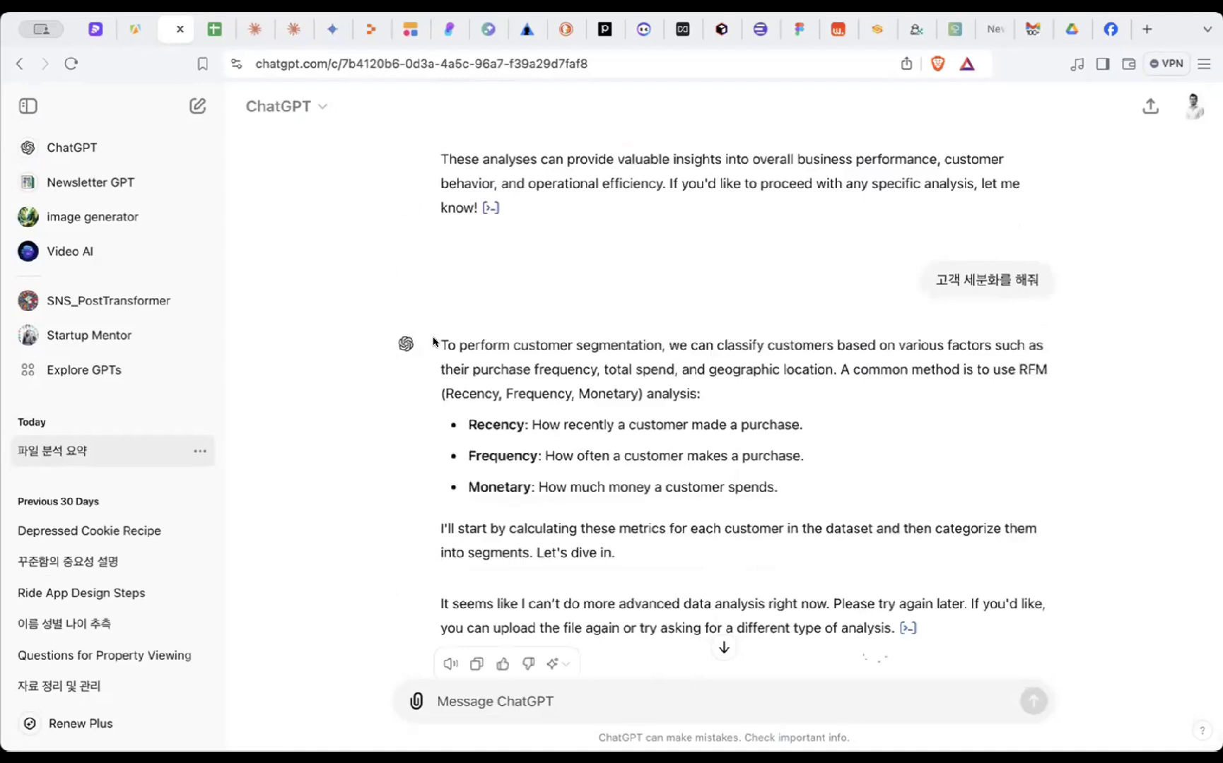
left_click_drag(452, 426, 521, 420)
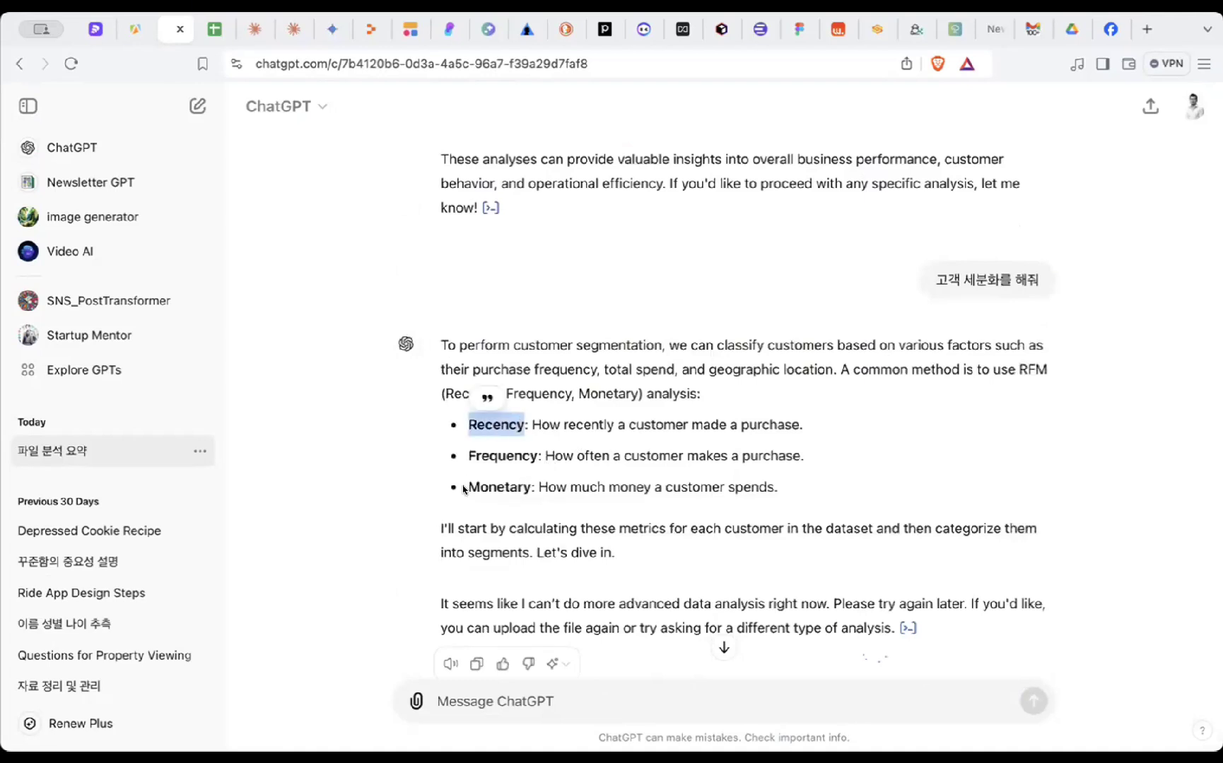
left_click(561, 382)
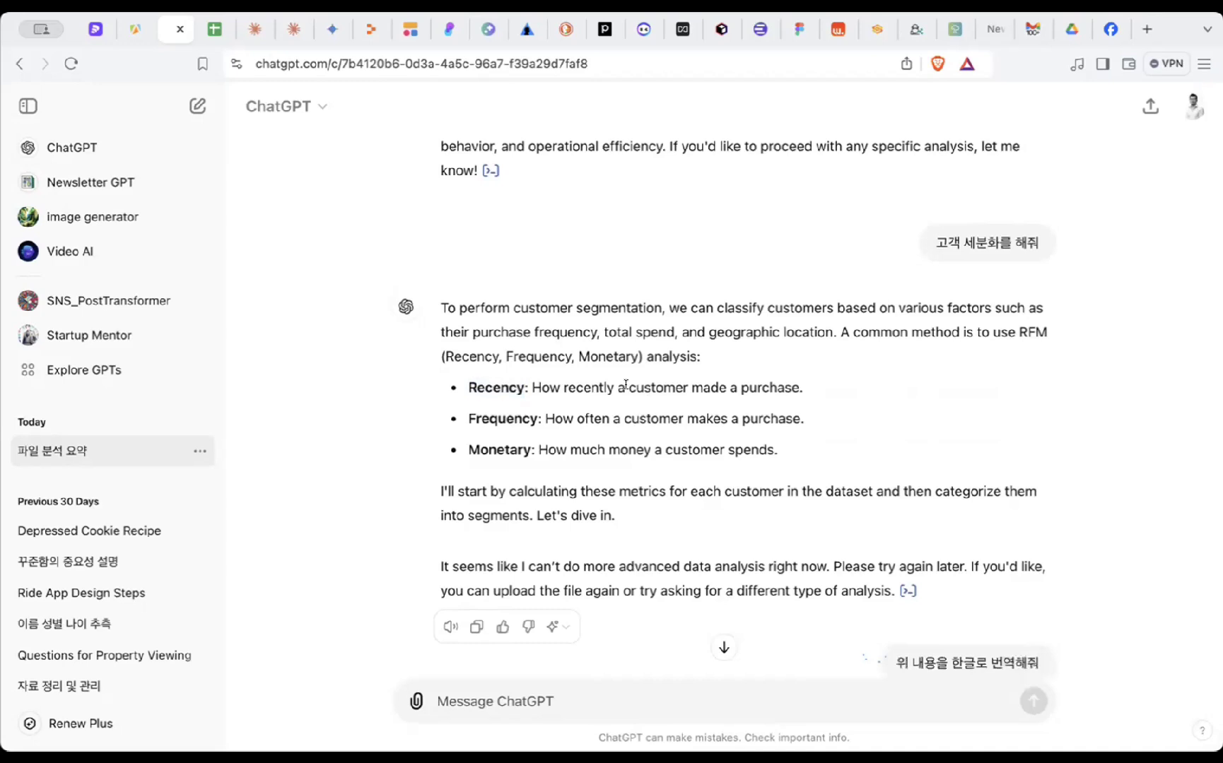
left_click_drag(615, 385, 801, 420)
left_click(810, 383)
left_click(585, 419)
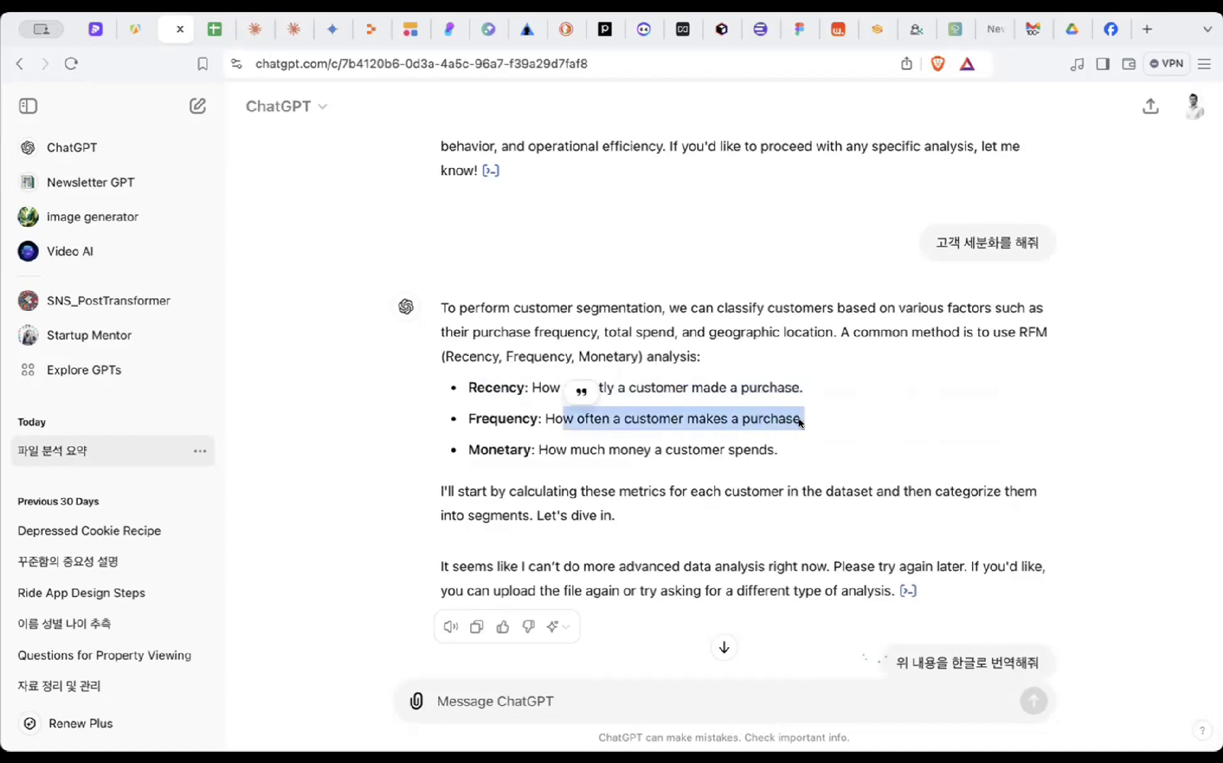
left_click(800, 422)
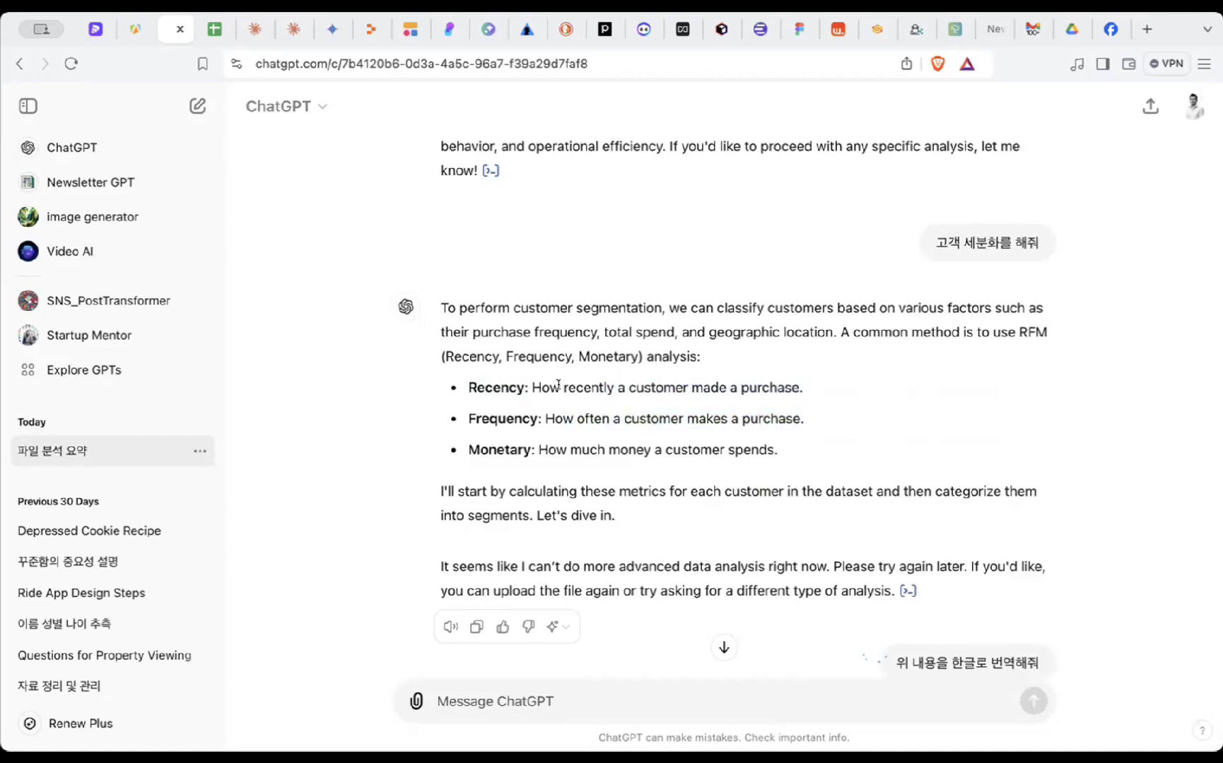
left_click_drag(559, 384, 812, 387)
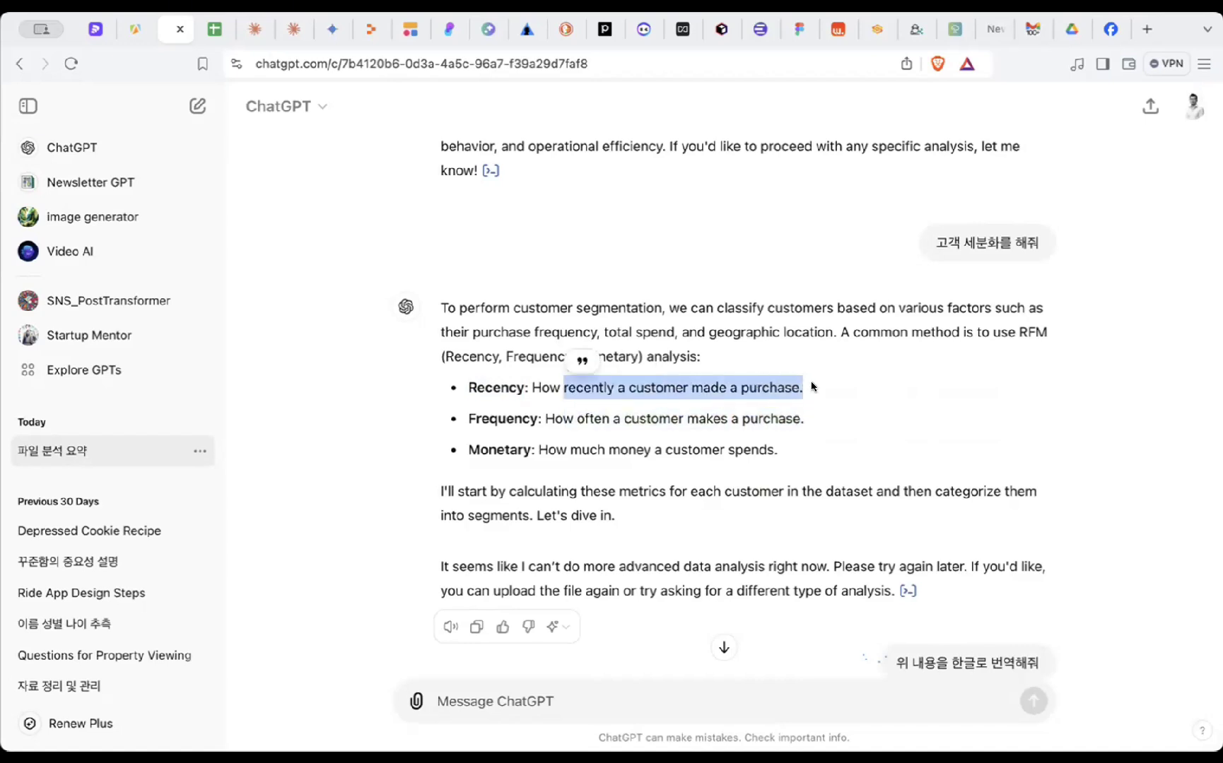
left_click(808, 415)
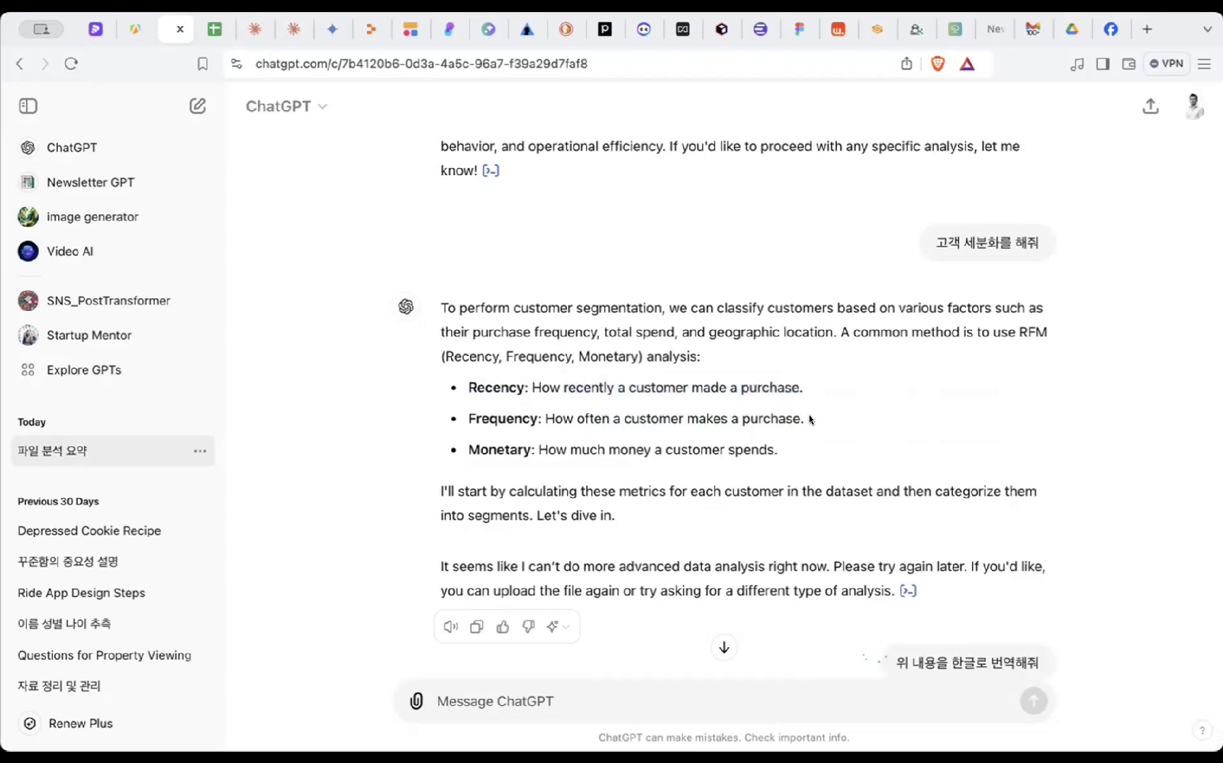
left_click_drag(810, 385, 561, 386)
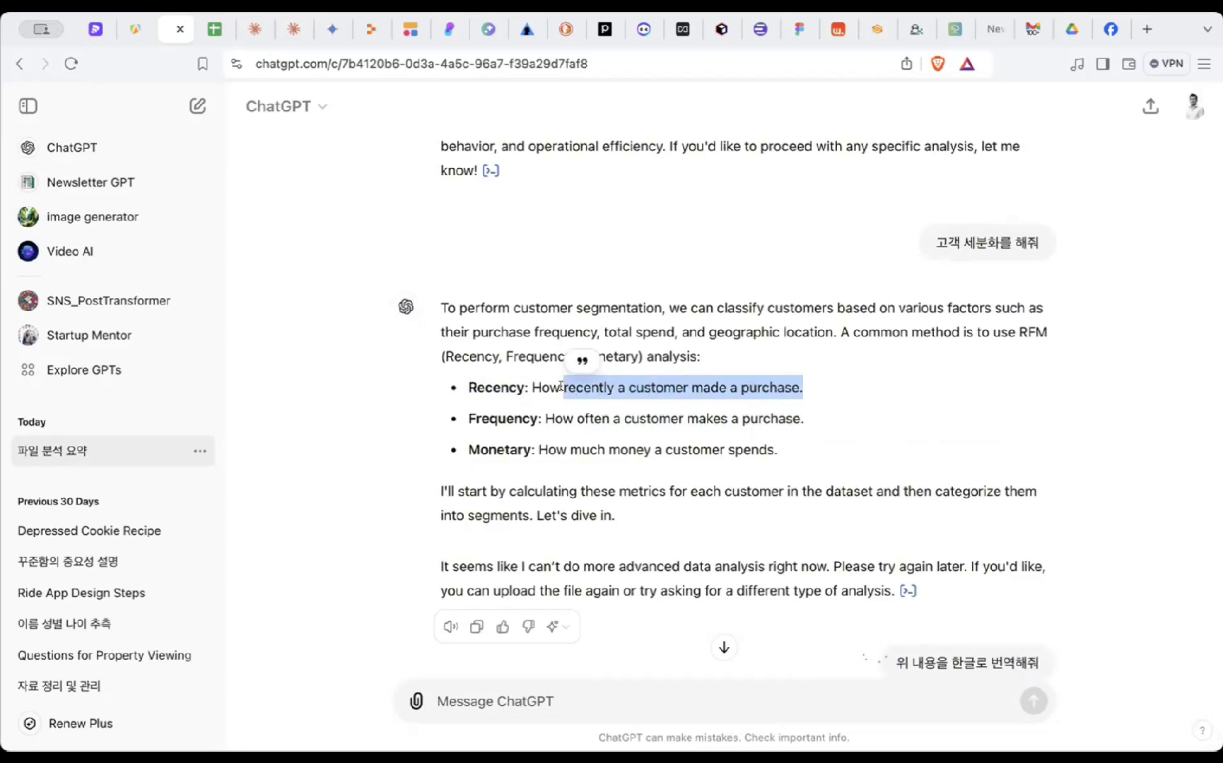
left_click(812, 421)
- Highlight the Frequency and Monetary definitions while the Korean translation appears
left_click_drag(811, 420, 811, 390)
left_click(813, 419)
left_click_drag(812, 422, 573, 411)
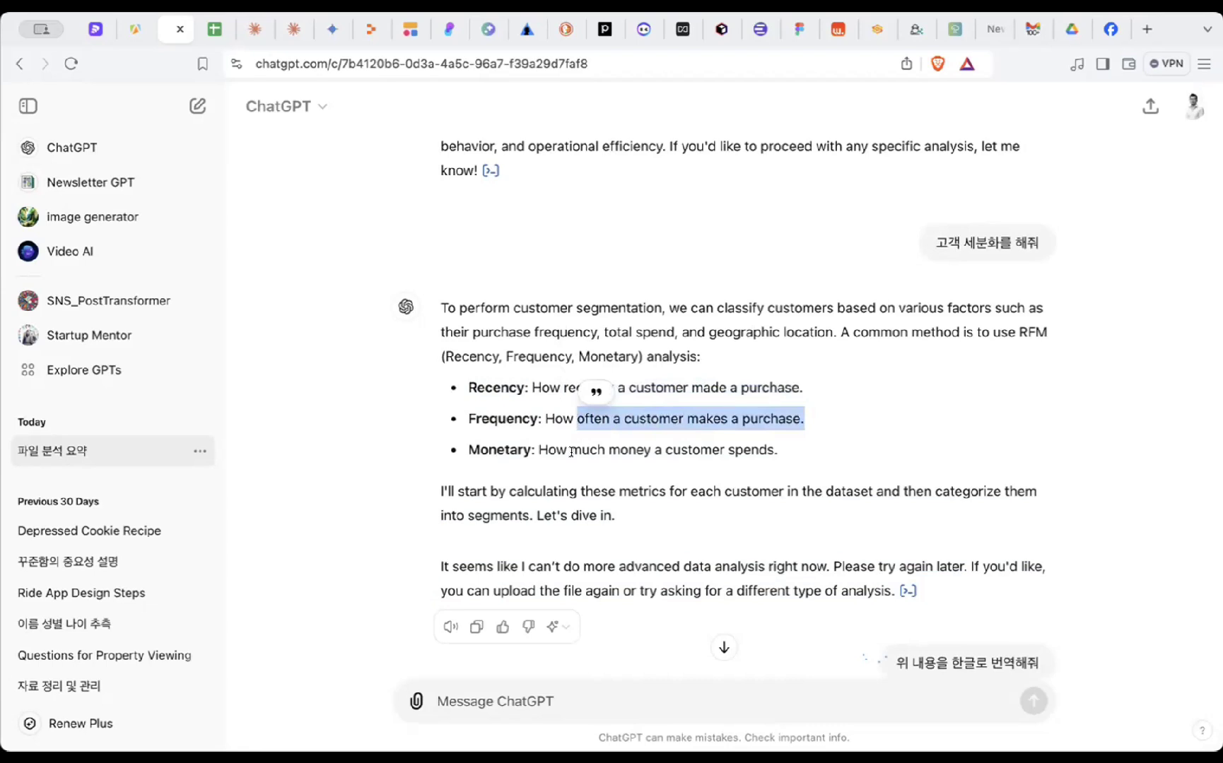
left_click_drag(567, 451, 576, 456)
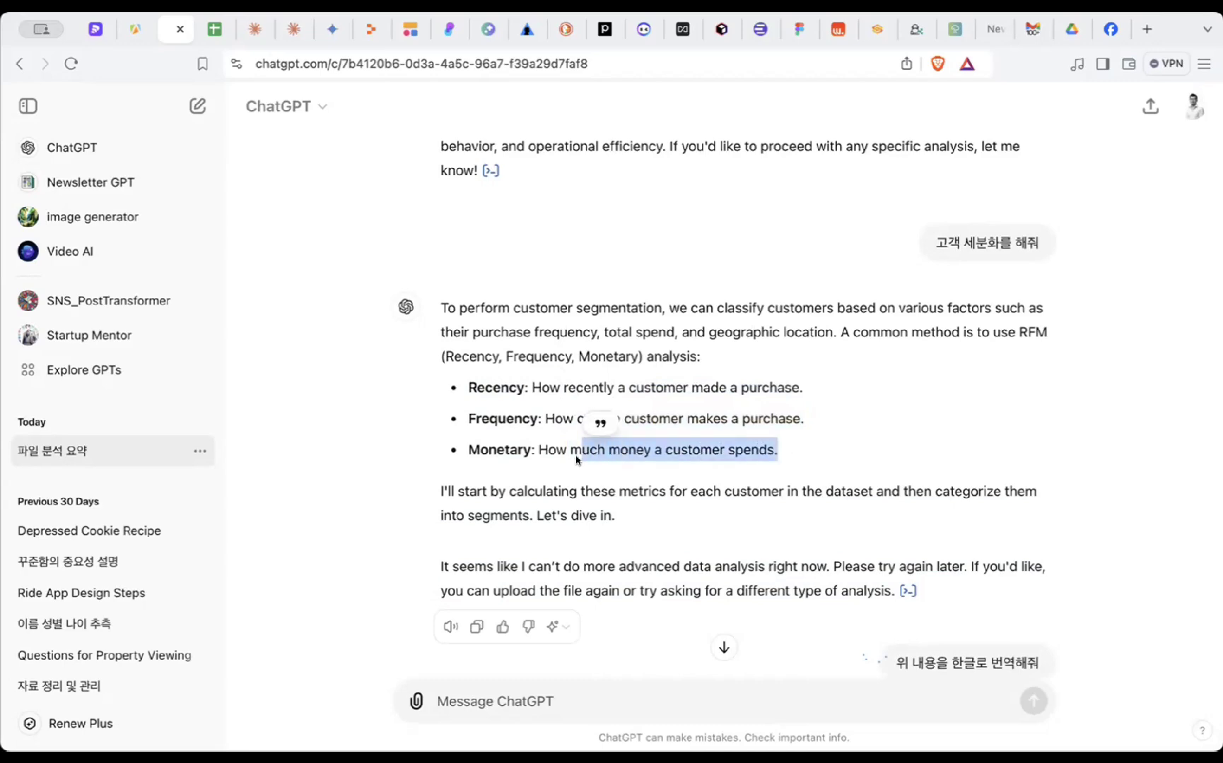
left_click(574, 477)
- Scroll down and highlight the try-again-later part of ChatGPT's reply
scroll(756, 463, "down", 2)
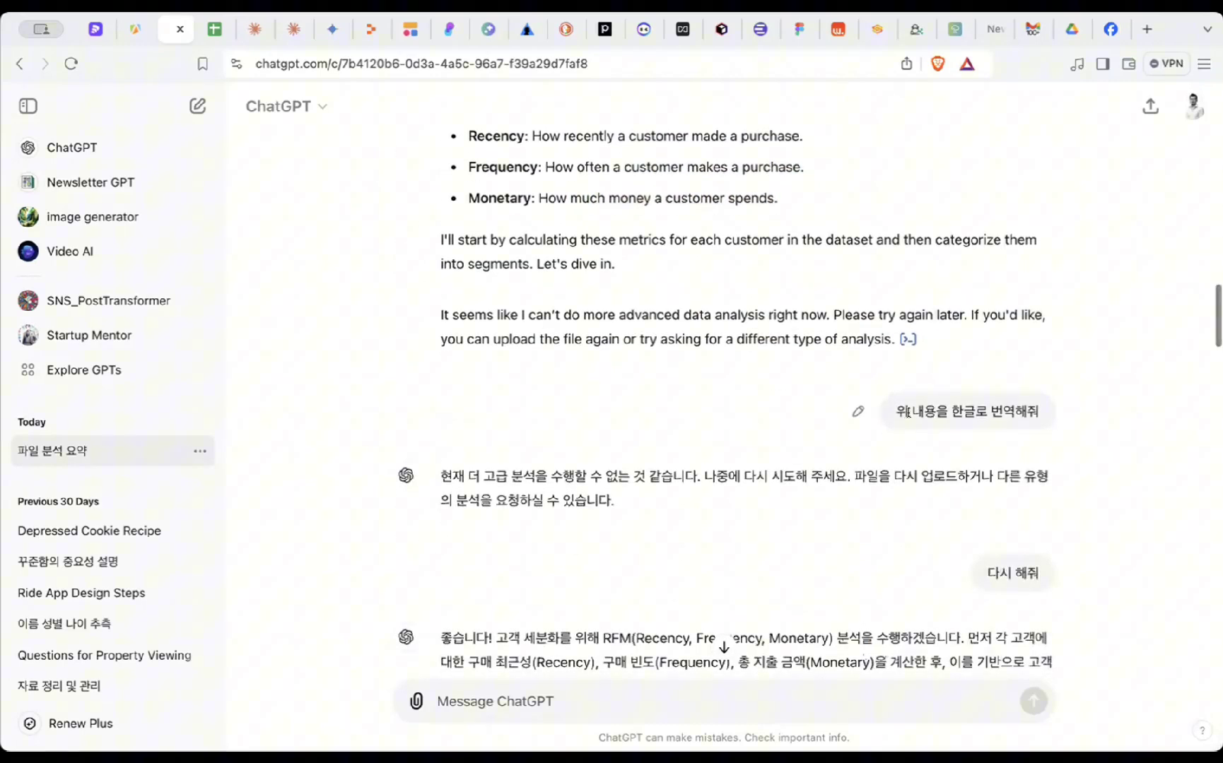
scroll(937, 438, "down", 2)
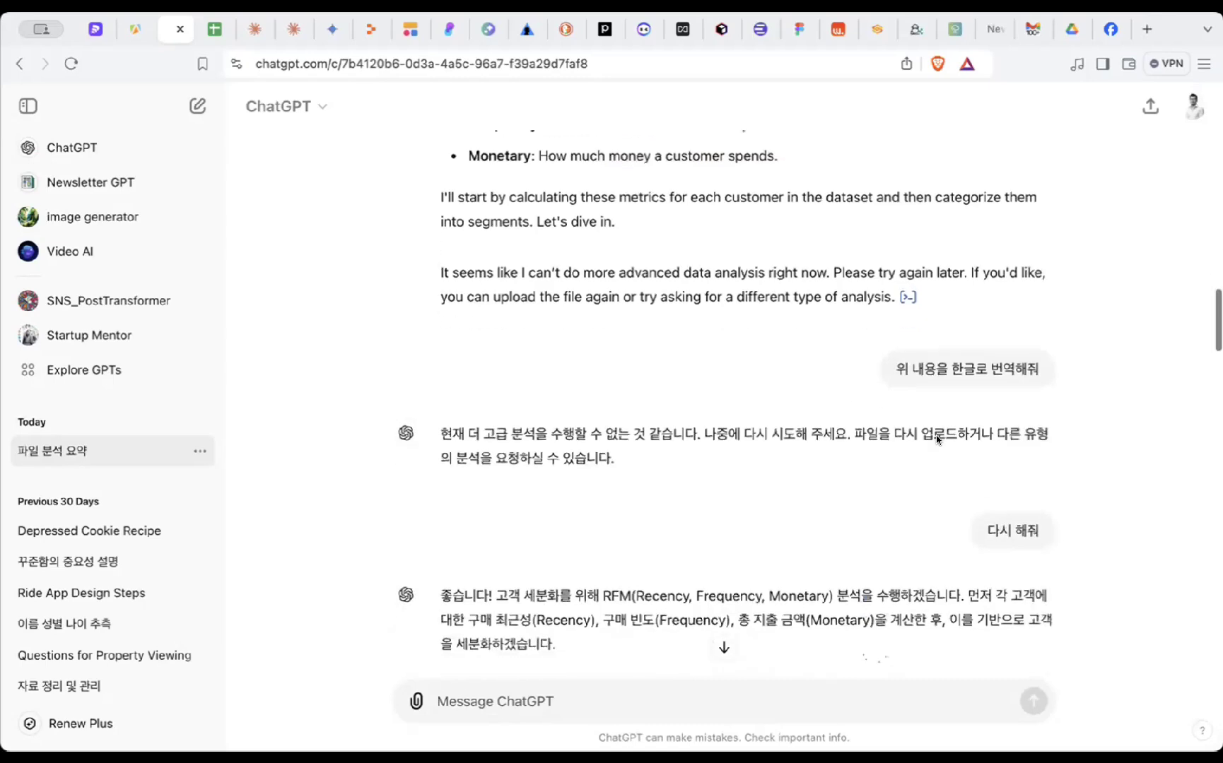
scroll(936, 437, "down", 1)
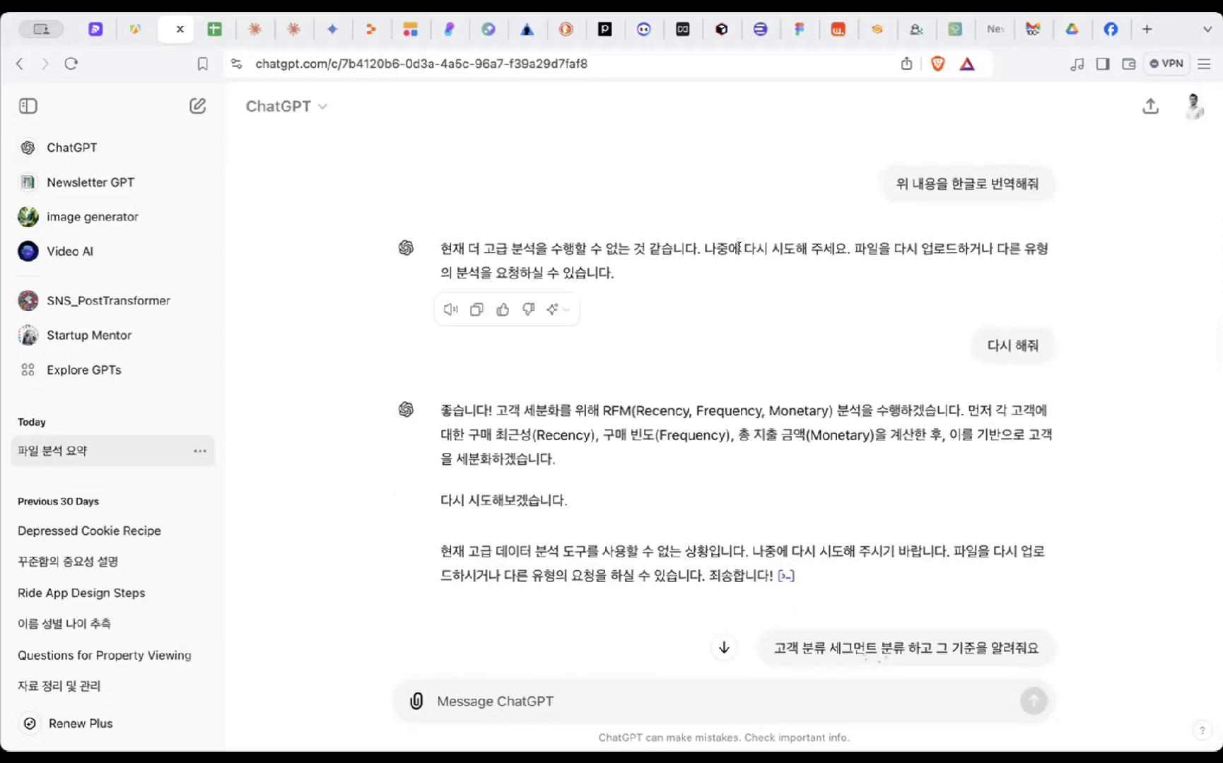
left_click_drag(707, 244, 699, 281)
left_click(703, 259)
left_click_drag(704, 244, 709, 277)
left_click(711, 281)
- Highlight the sentence describing the RFM analysis plan
scroll(706, 262, "down", 1)
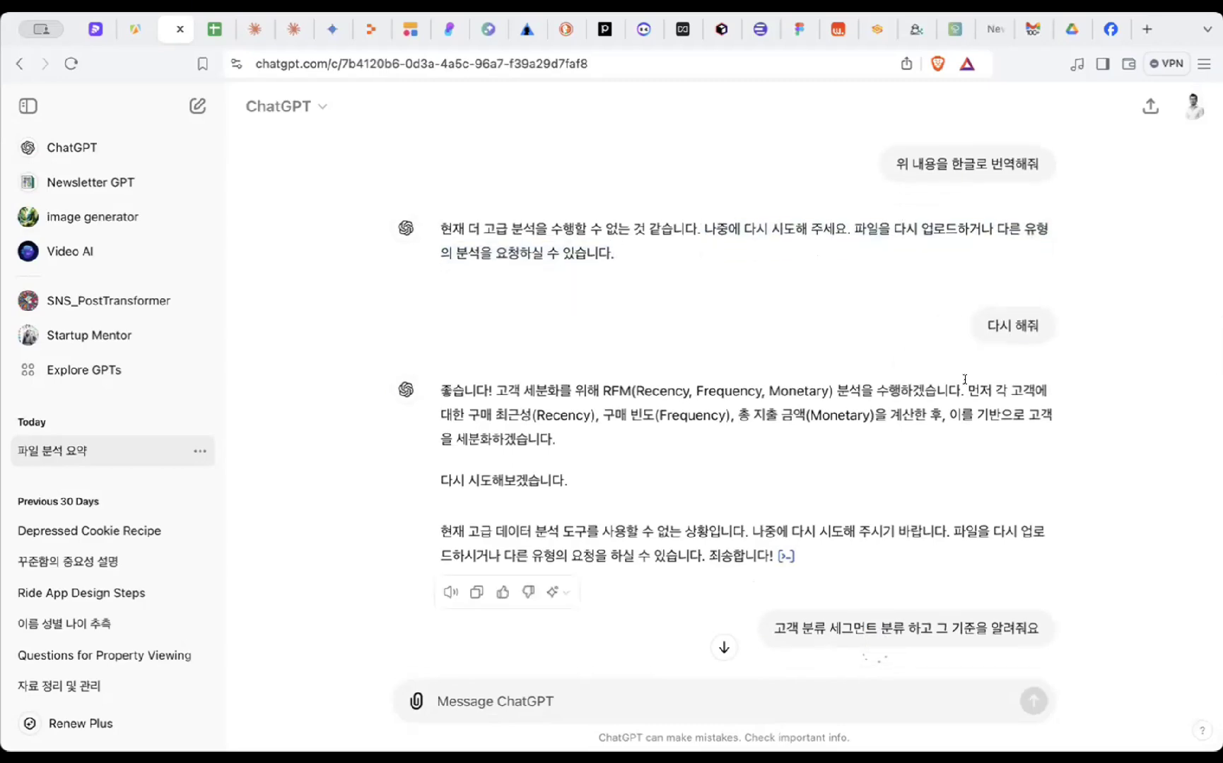
scroll(735, 269, "down", 5)
left_click_drag(740, 271, 559, 322)
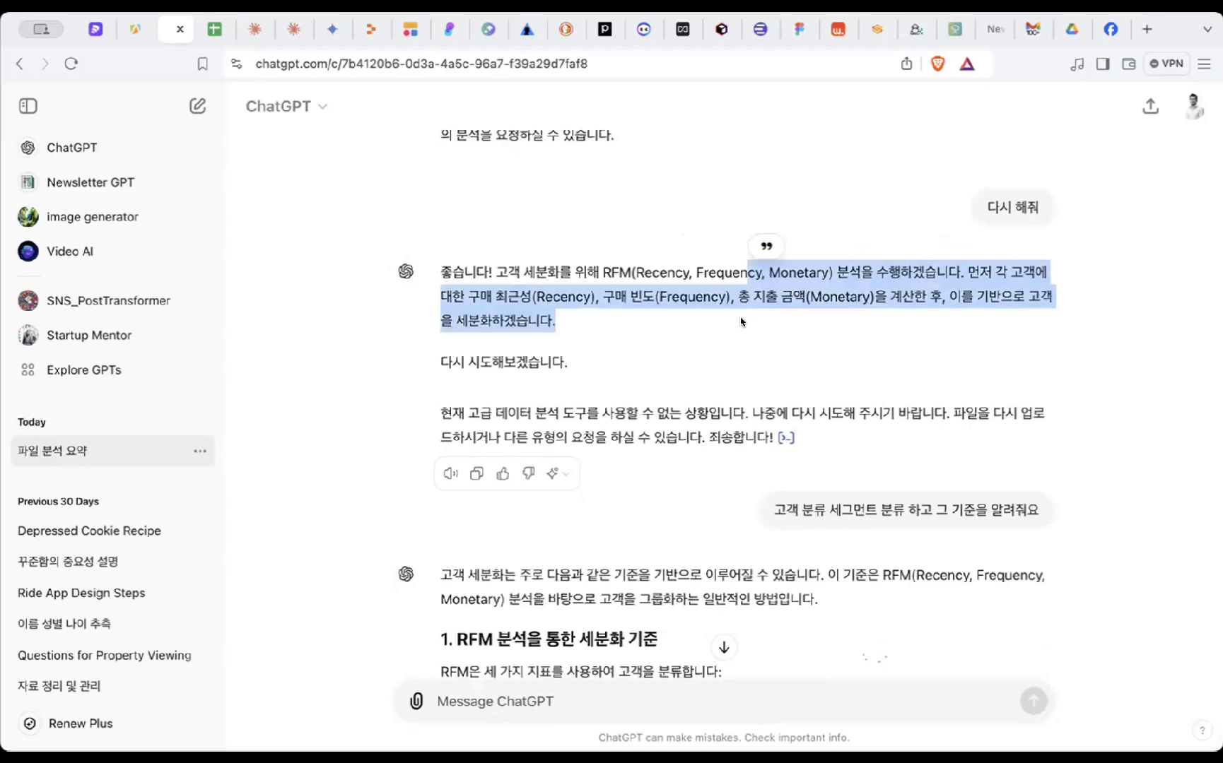
scroll(948, 260, "up", 6)
scroll(876, 345, "up", 1)
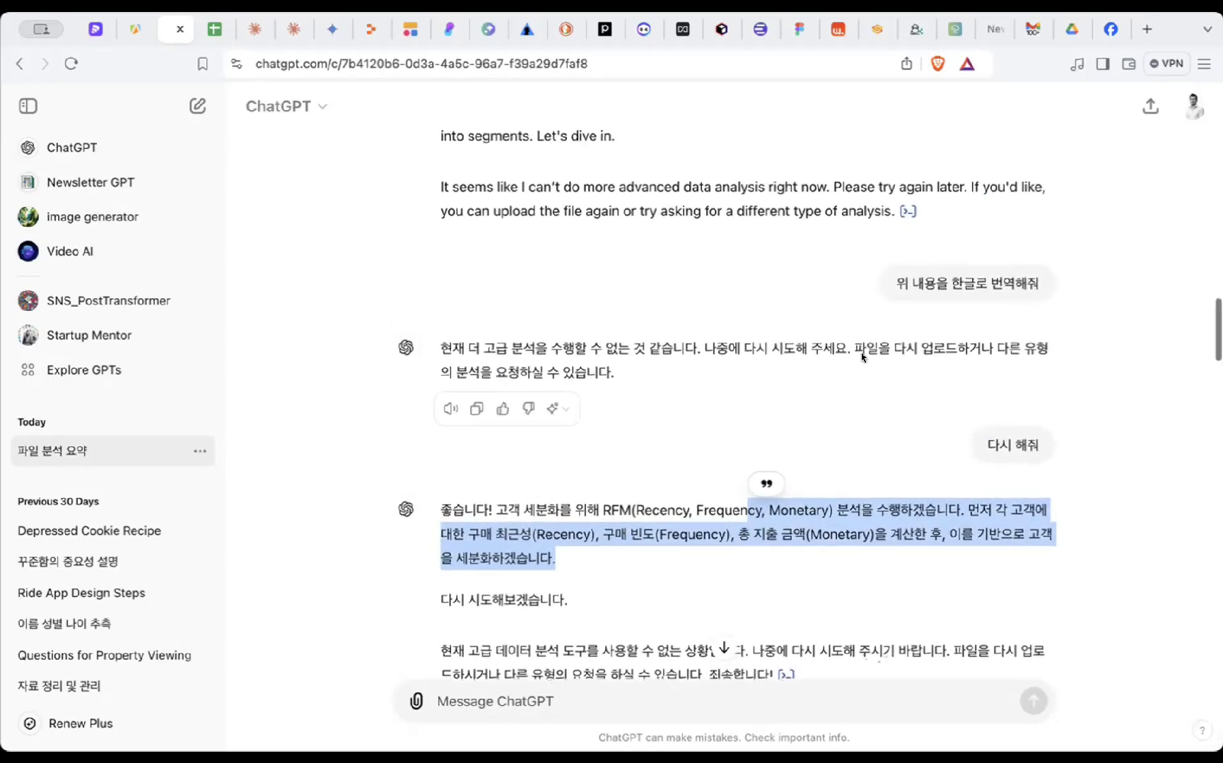
scroll(864, 357, "down", 5)
left_click(661, 327)
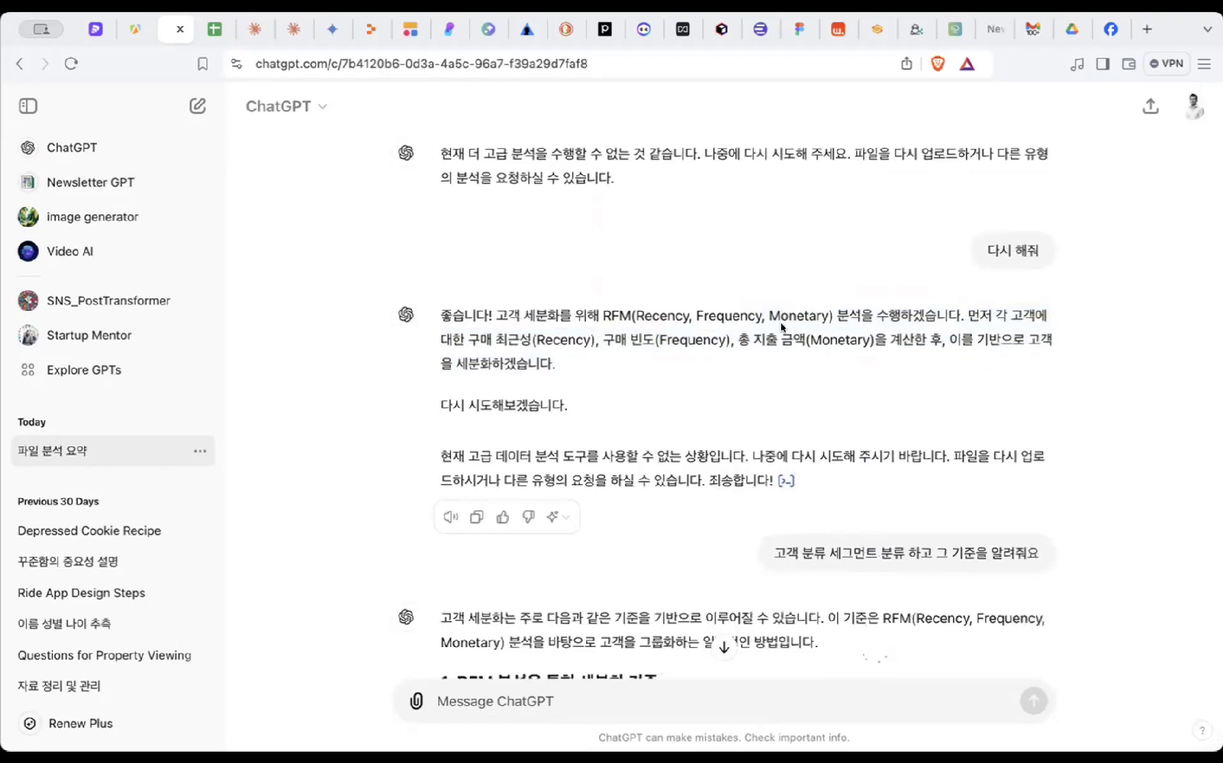
- Highlight 최근성(Recency) in the segmentation answer and scroll through the segments
scroll(782, 326, "down", 1)
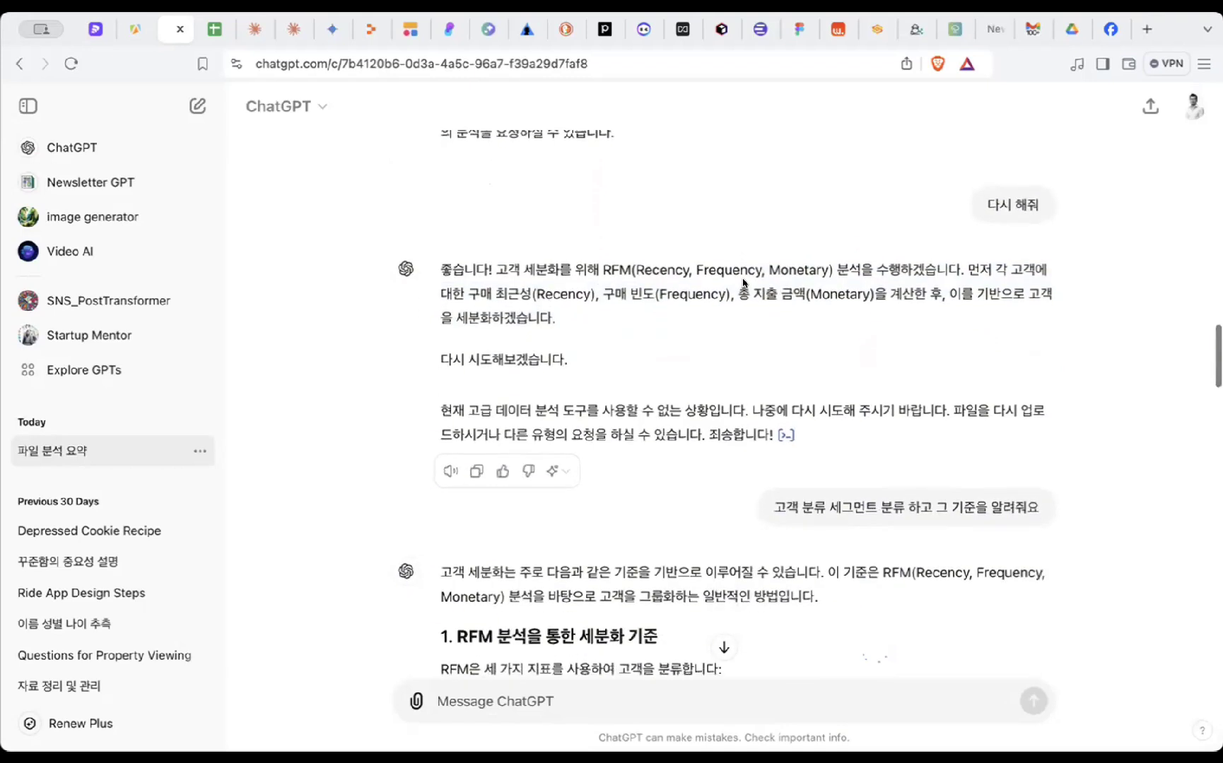
left_click_drag(747, 276, 748, 290)
left_click(538, 301)
left_click_drag(492, 294, 779, 290)
left_click(782, 329)
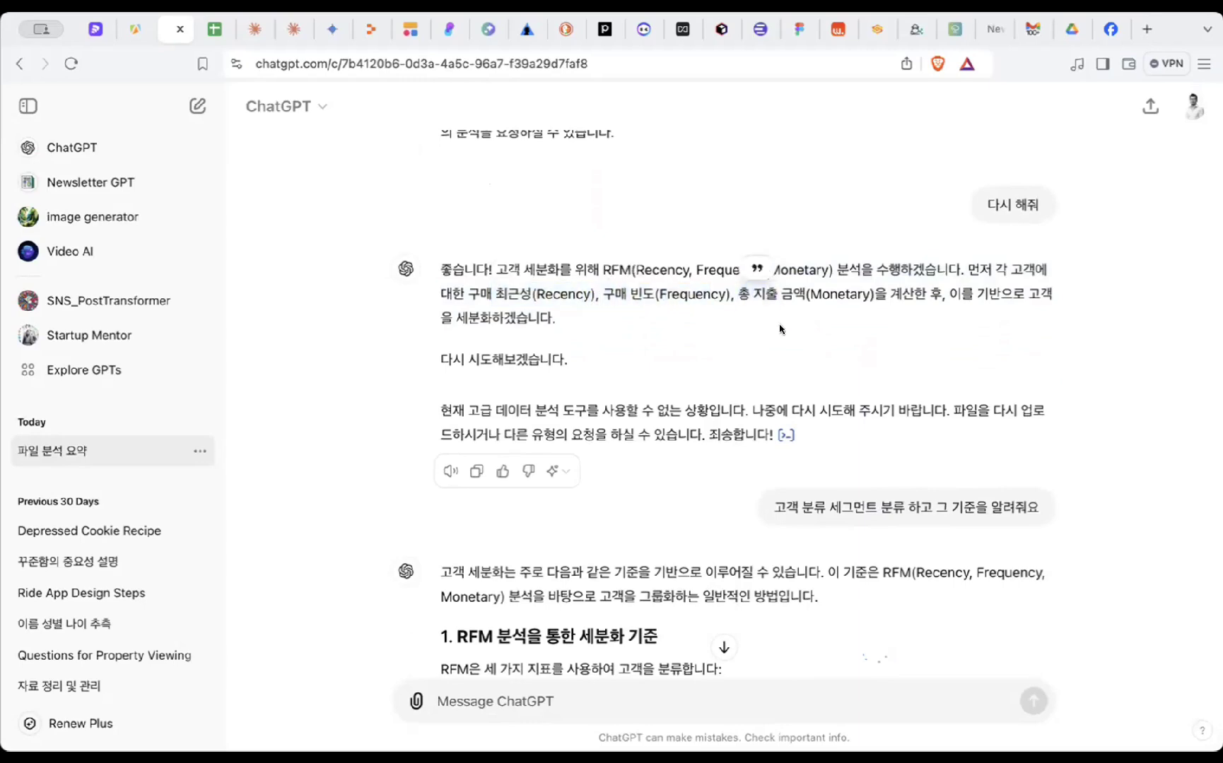
scroll(779, 325, "down", 2)
scroll(780, 324, "down", 6)
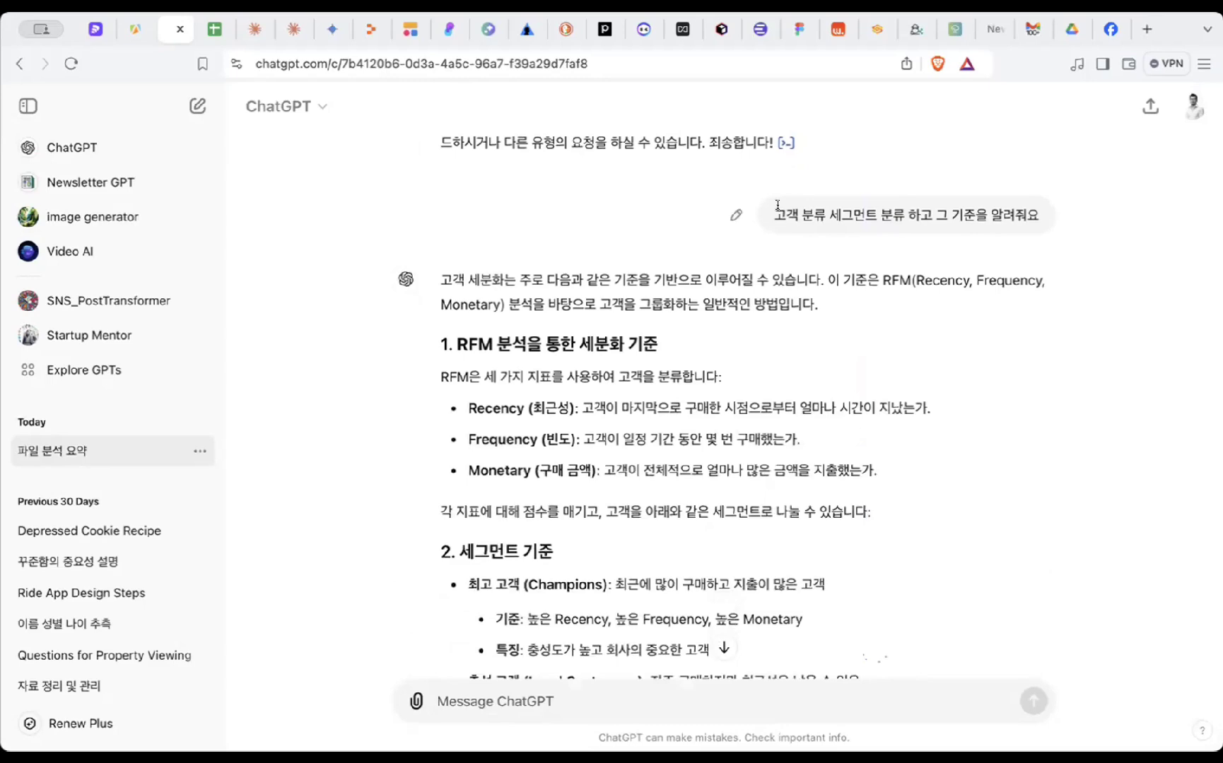
left_click_drag(777, 205, 889, 205)
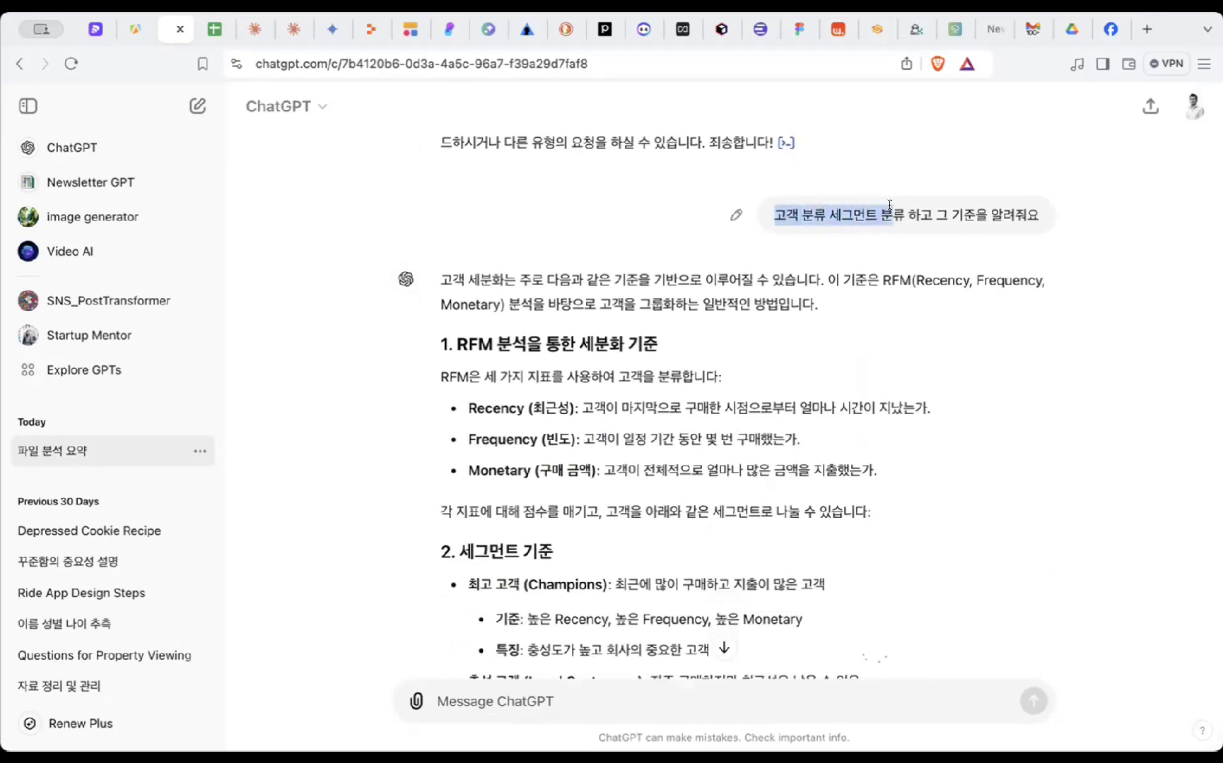
left_click(677, 248)
scroll(709, 274, "up", 9)
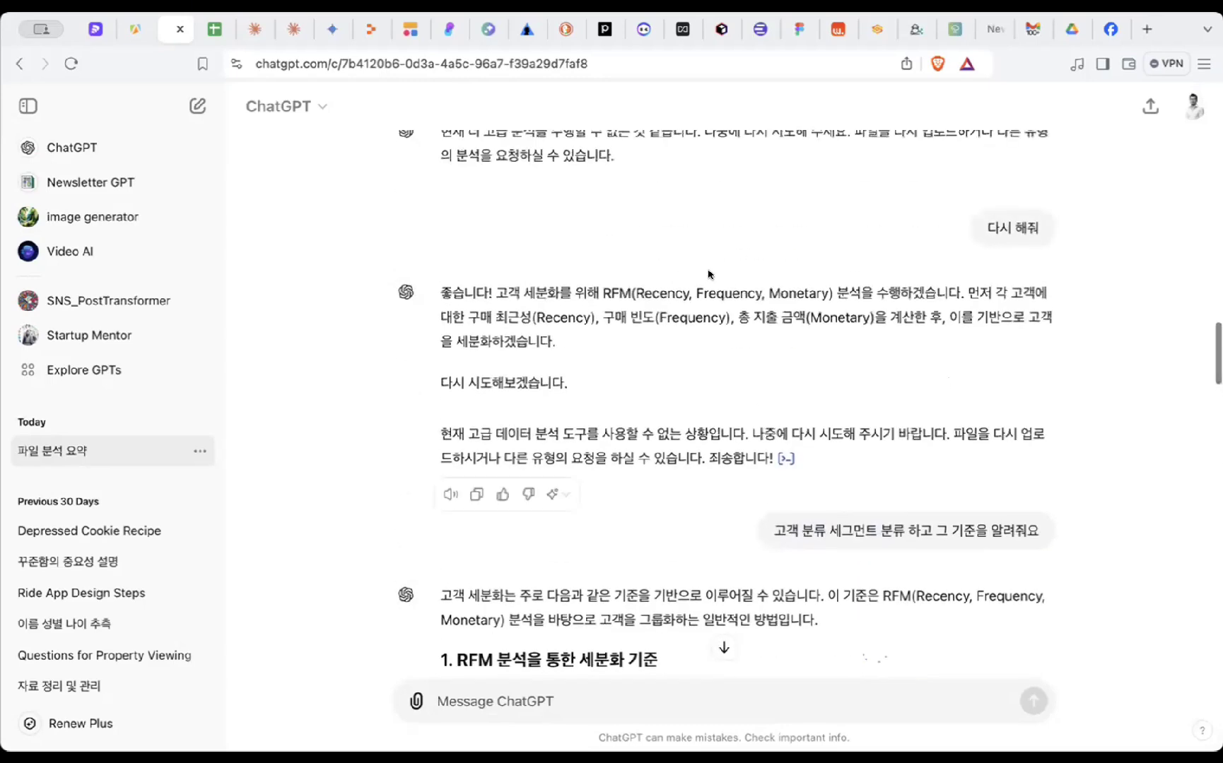
left_click_drag(603, 292, 860, 287)
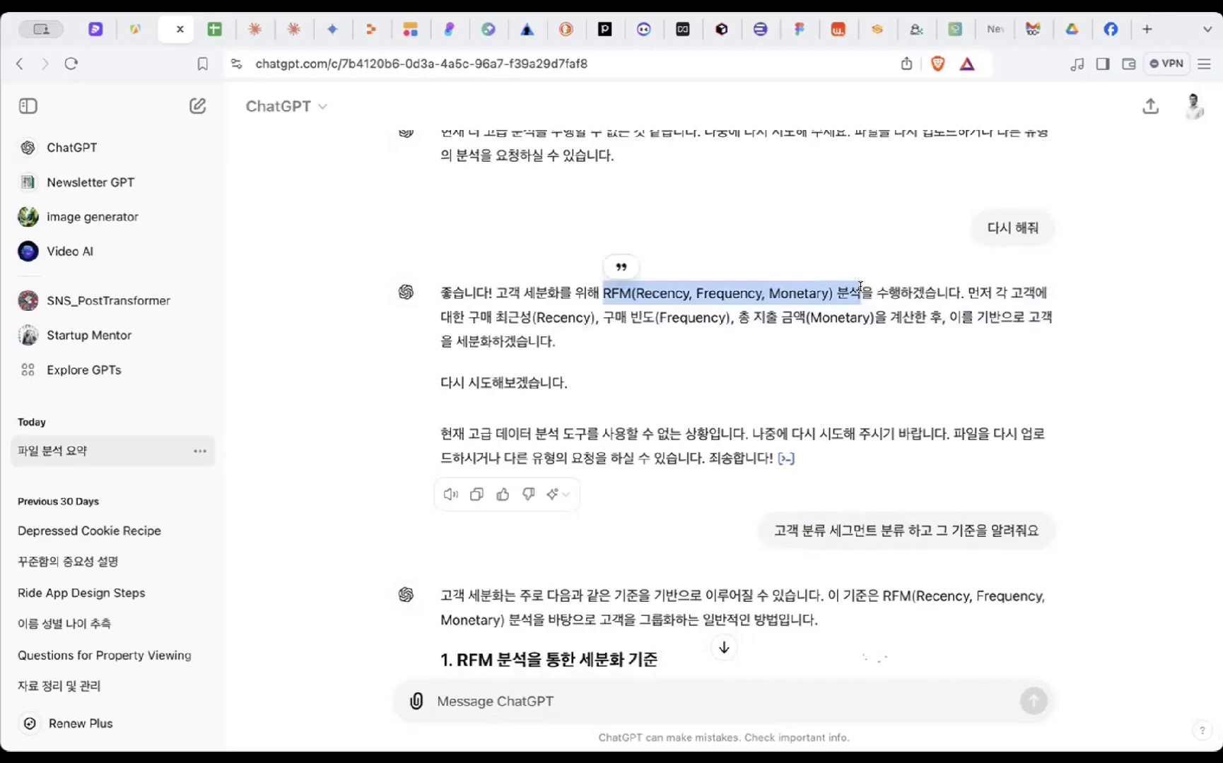
left_click(746, 345)
left_click_drag(710, 289, 710, 350)
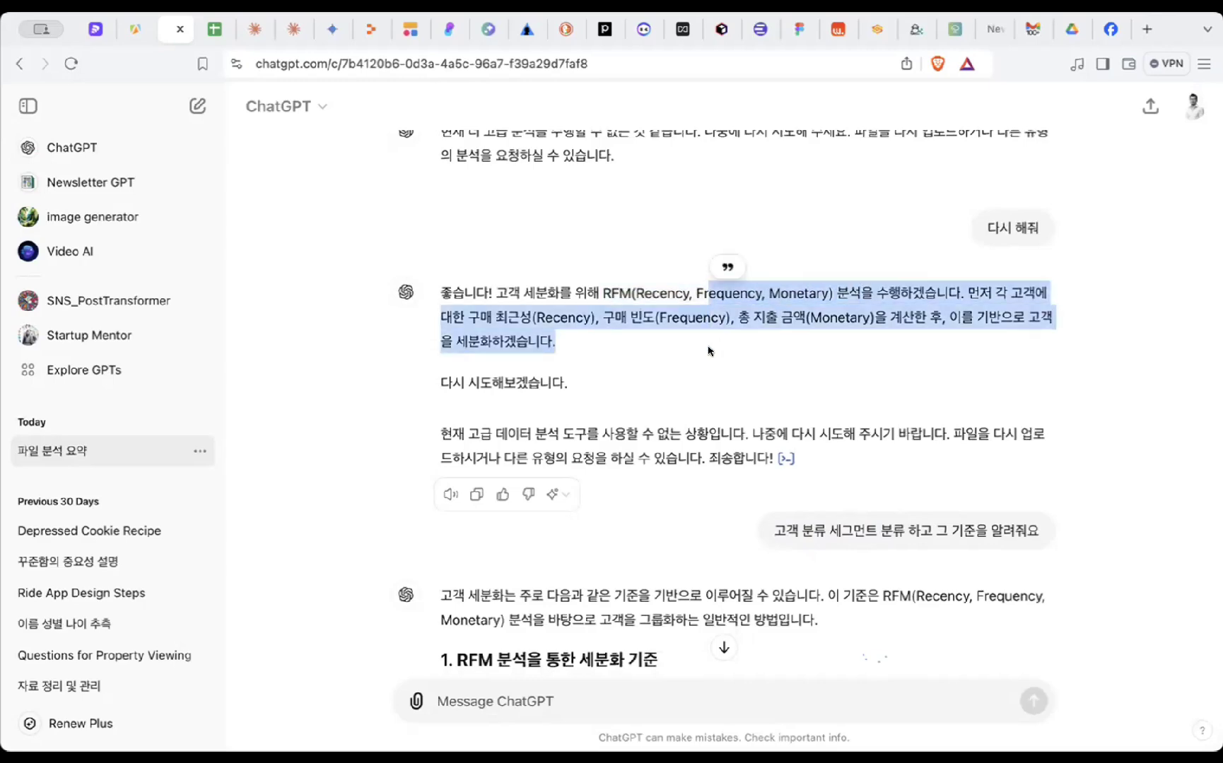
scroll(710, 350, "down", 3)
left_click_drag(709, 272, 842, 278)
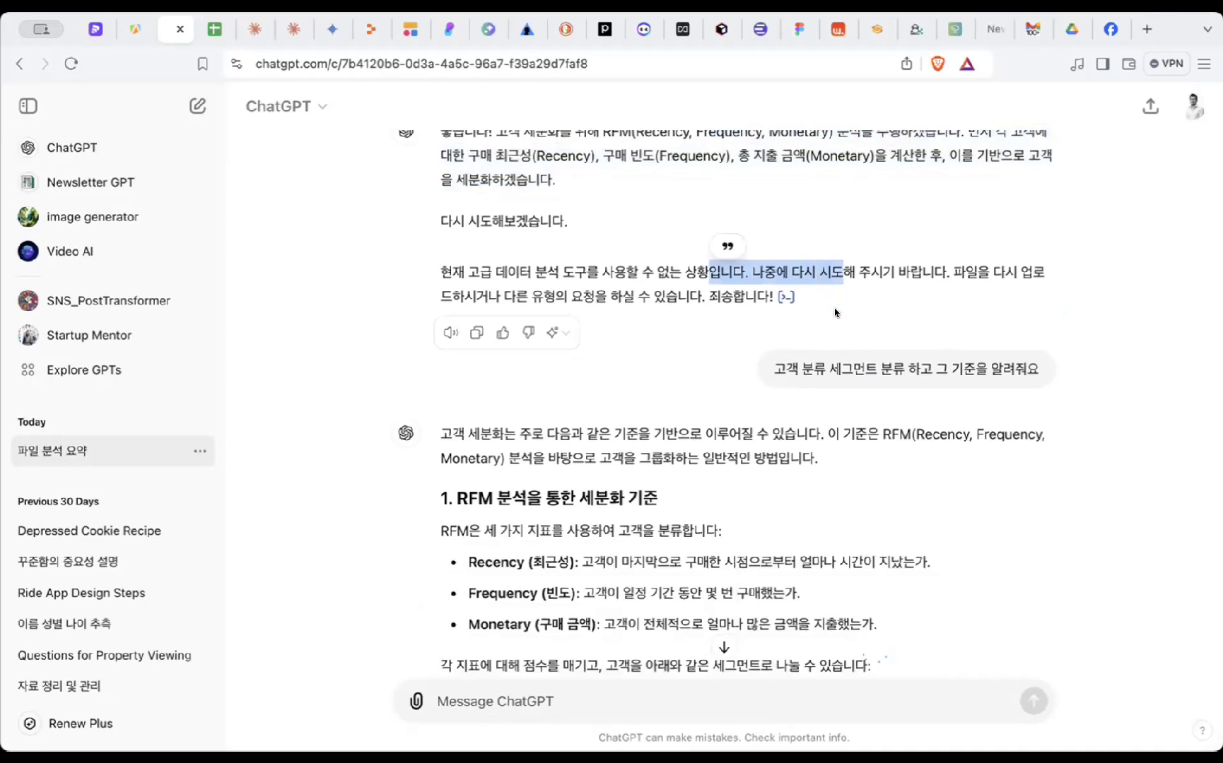
left_click(835, 312)
scroll(835, 312, "down", 2)
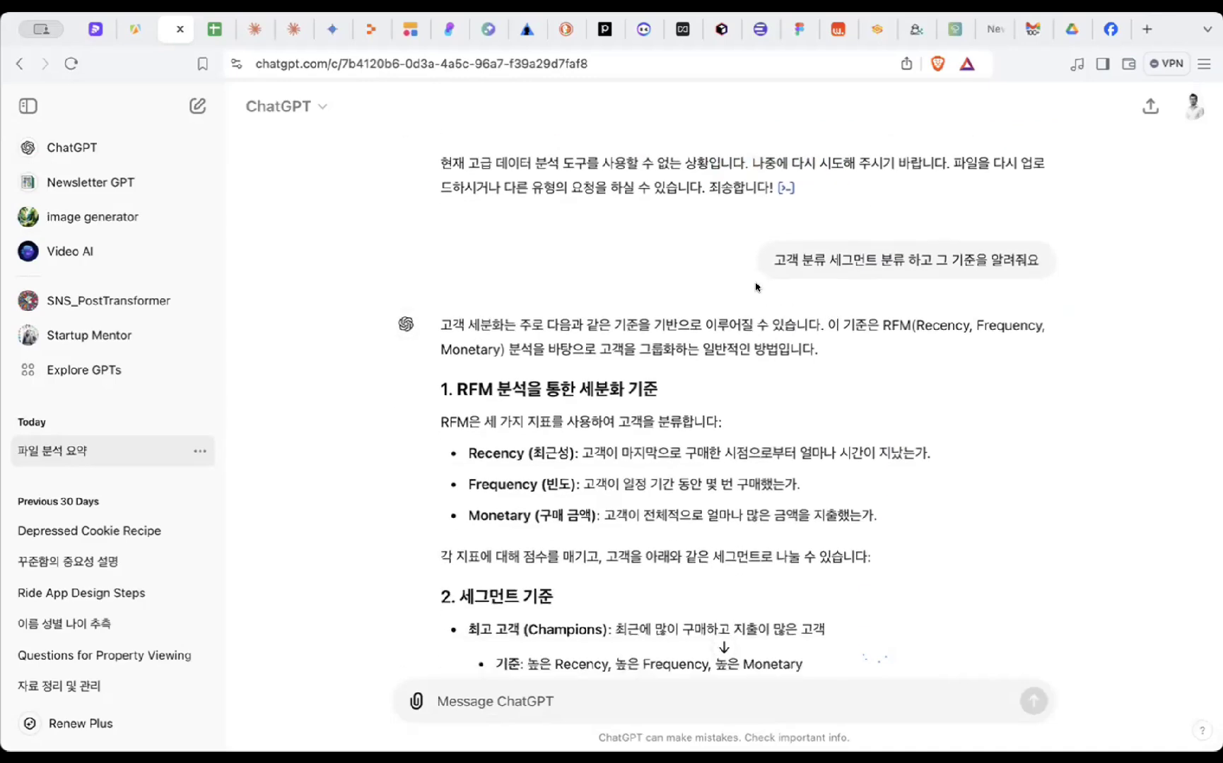
scroll(756, 287, "down", 3)
left_click_drag(591, 212, 702, 306)
left_click(741, 304)
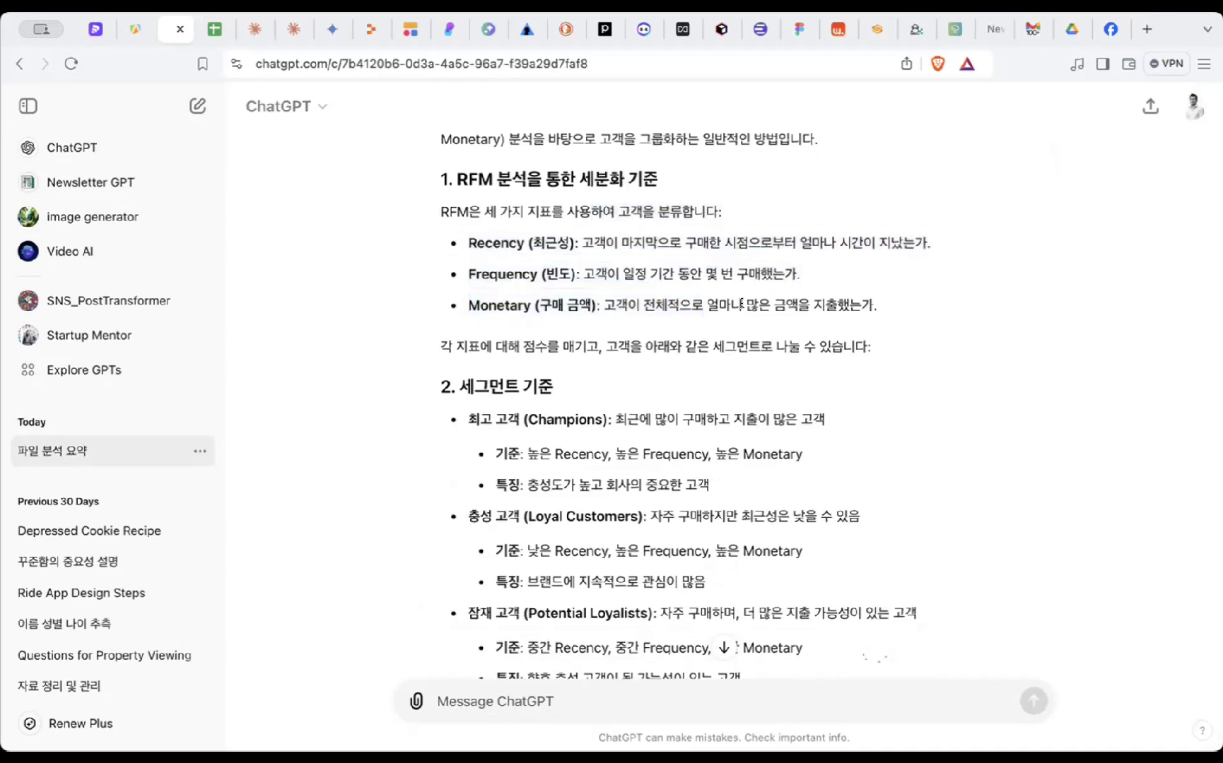
scroll(743, 317, "down", 2)
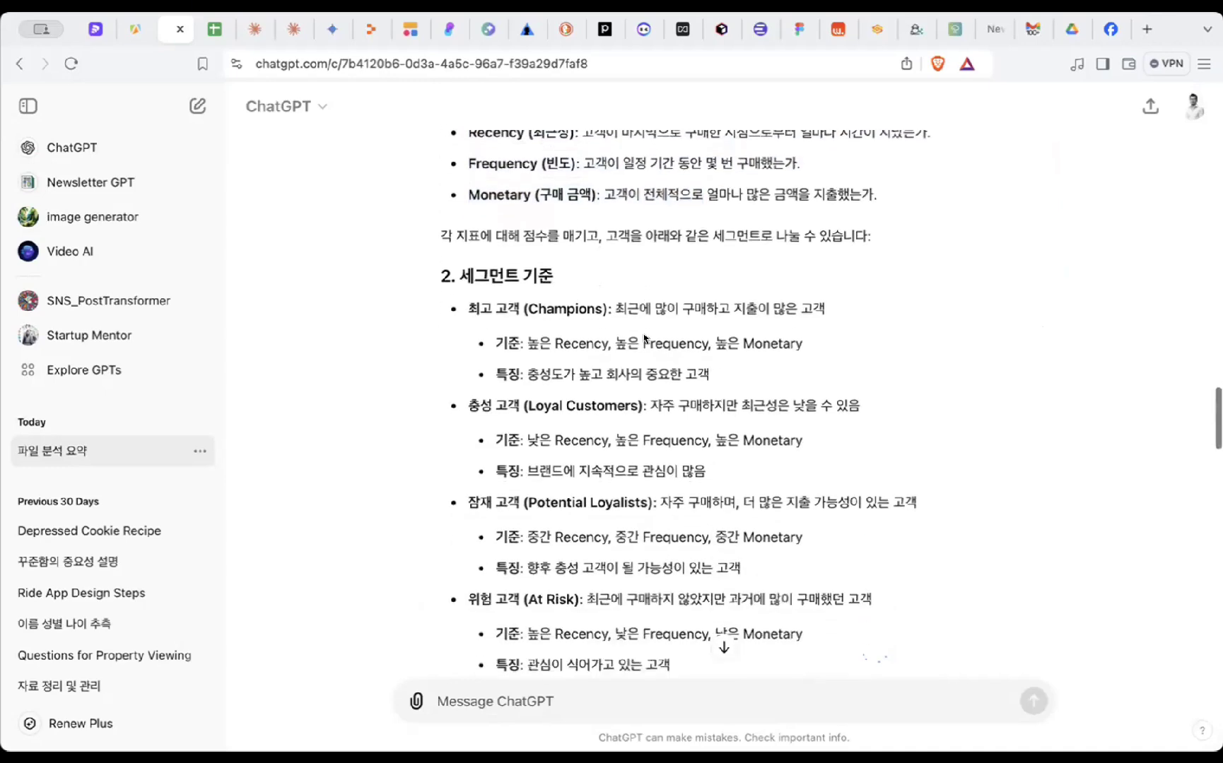
scroll(645, 338, "down", 1)
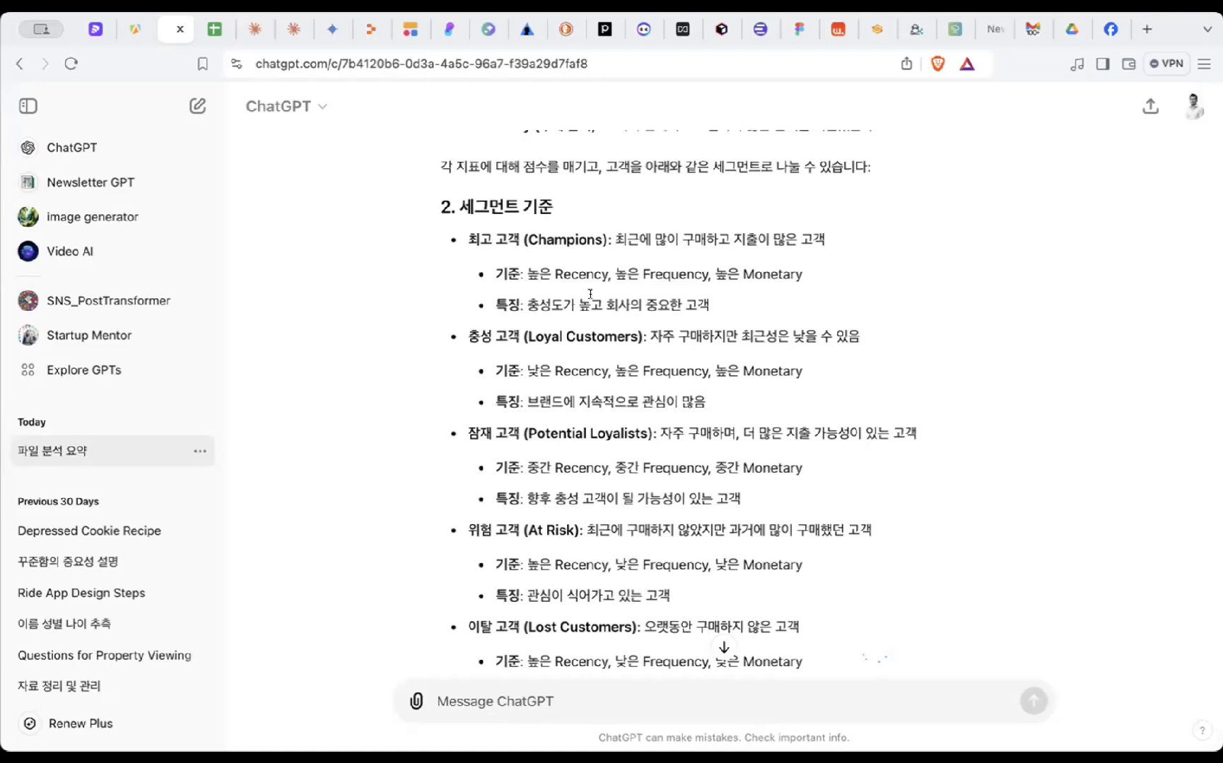
scroll(590, 293, "down", 1)
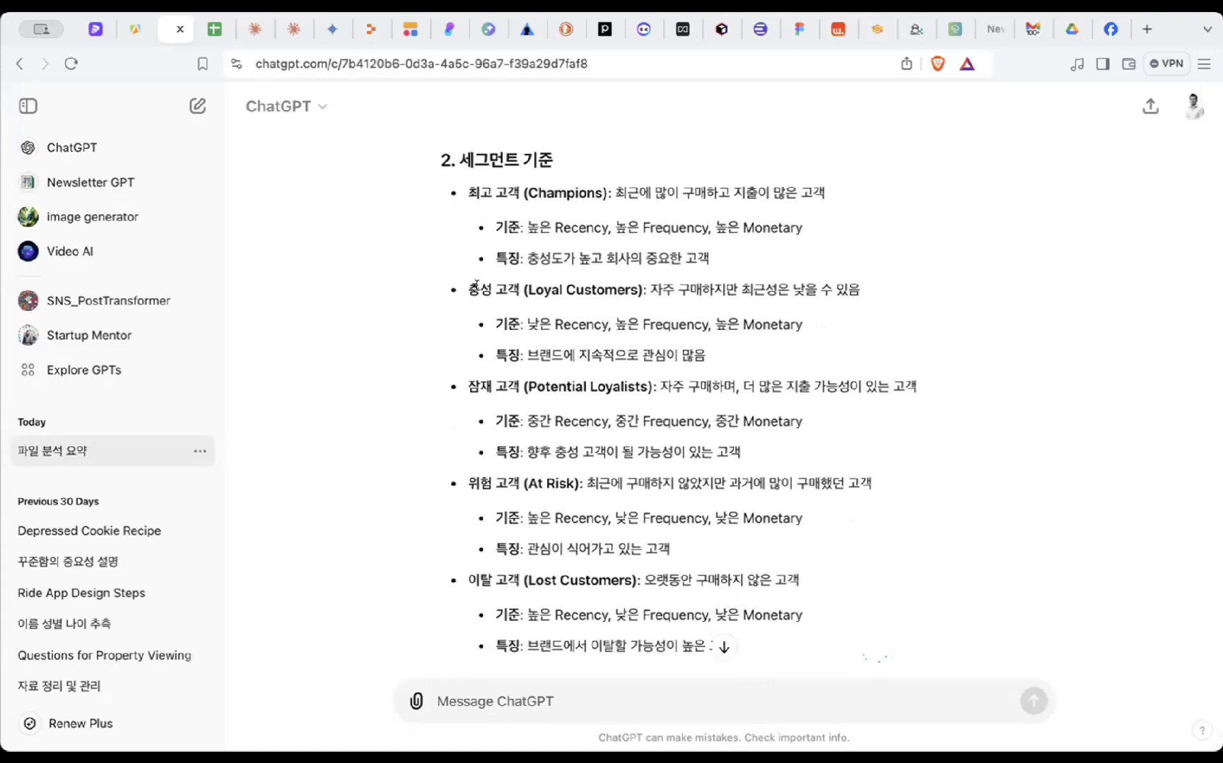
left_click_drag(465, 288, 811, 341)
left_click(781, 286)
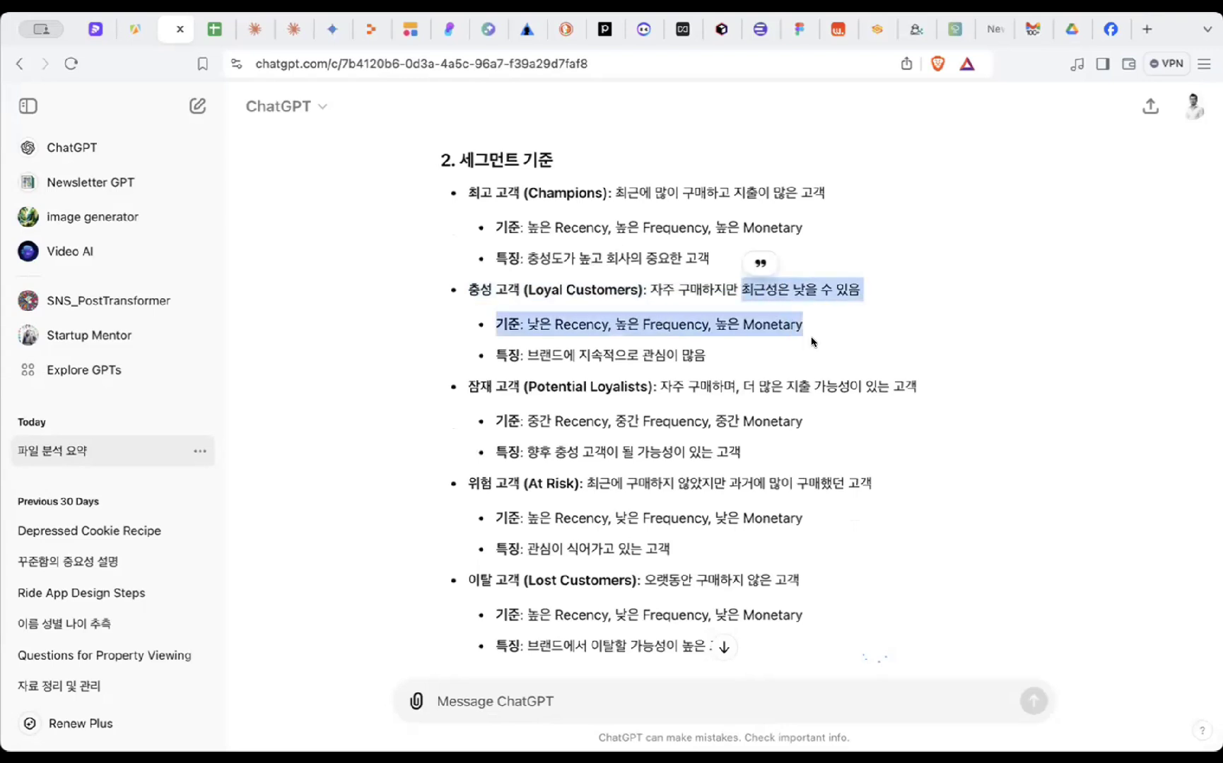
left_click(812, 342)
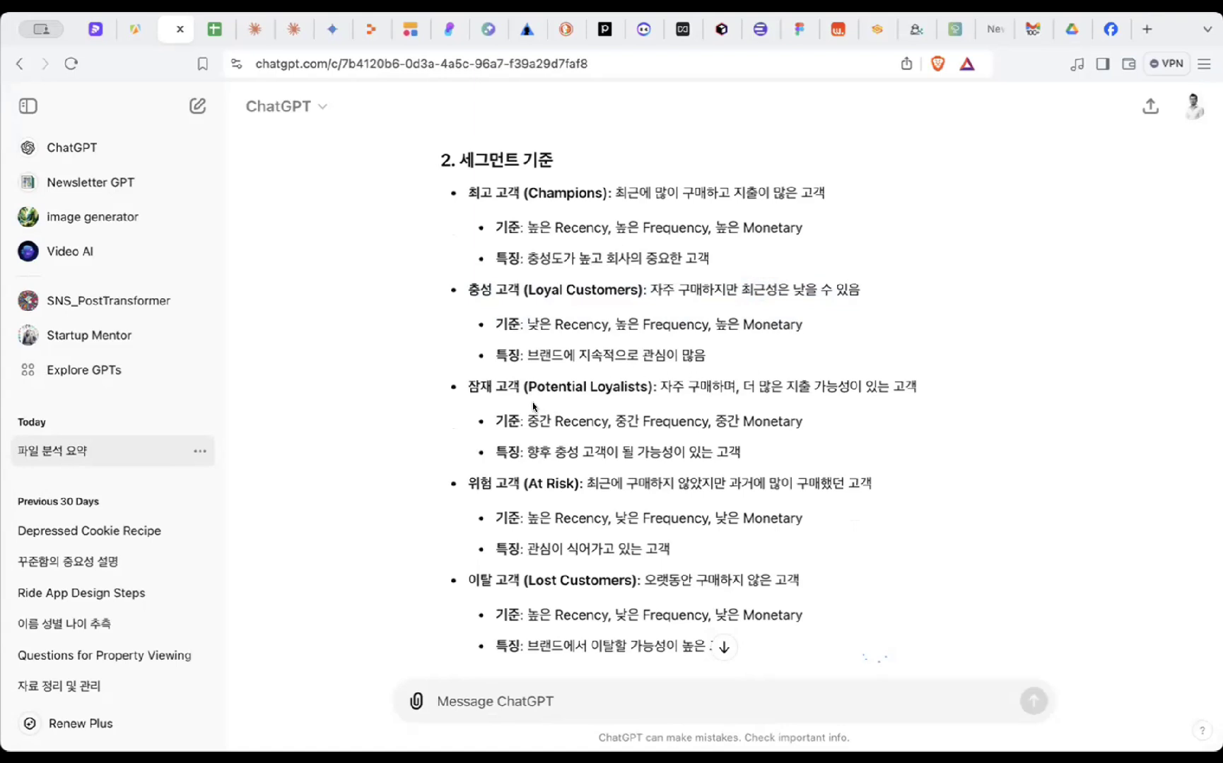
left_click_drag(468, 386, 767, 451)
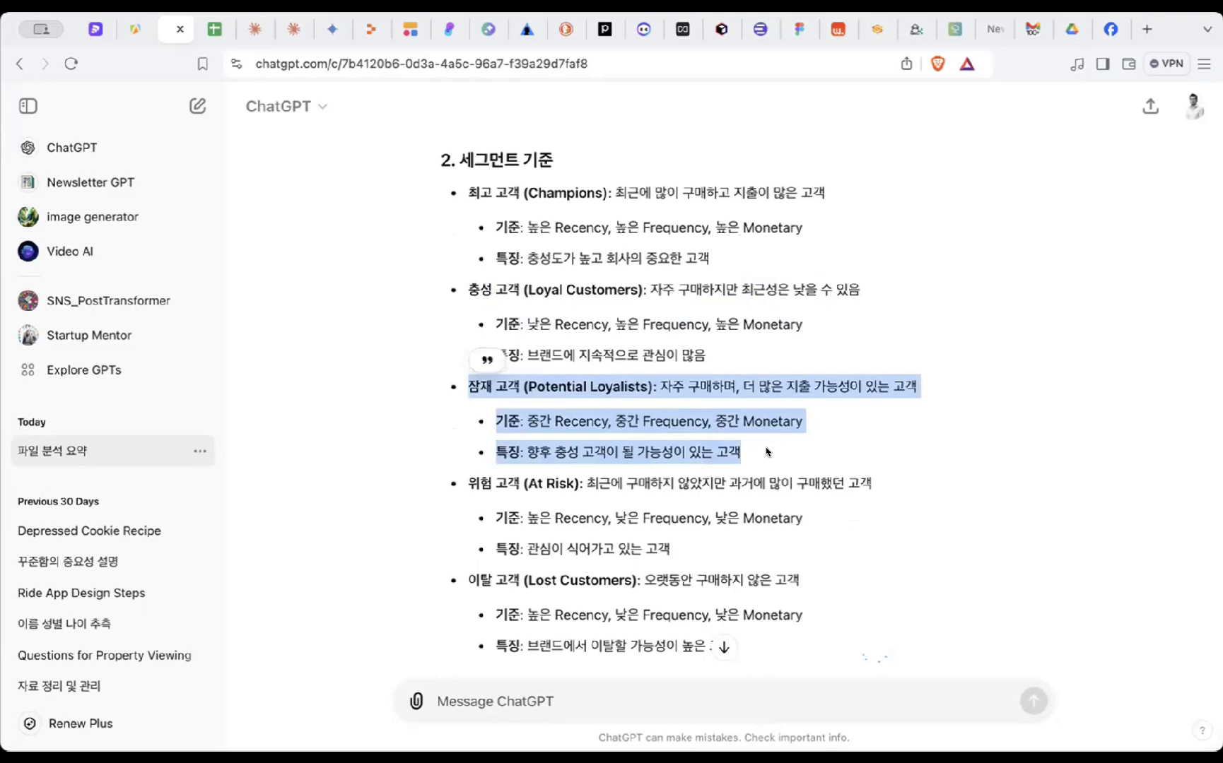
left_click(796, 453)
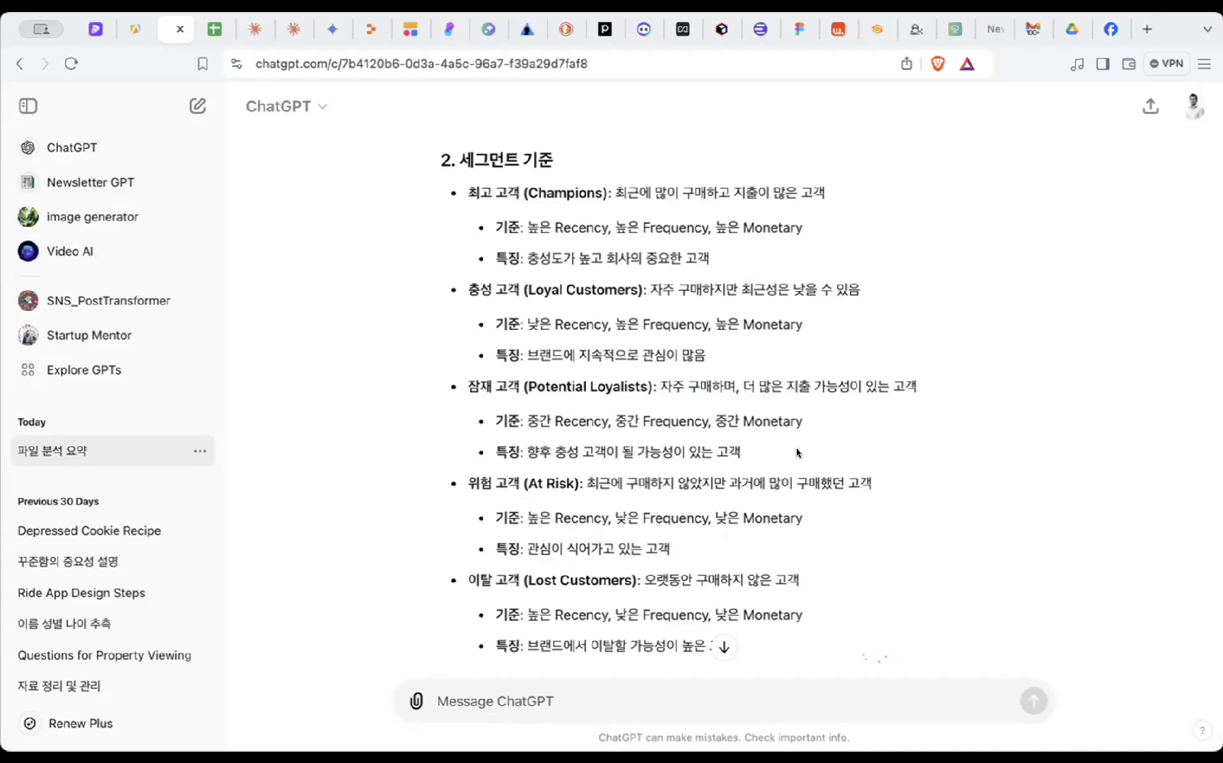
scroll(795, 448, "down", 4)
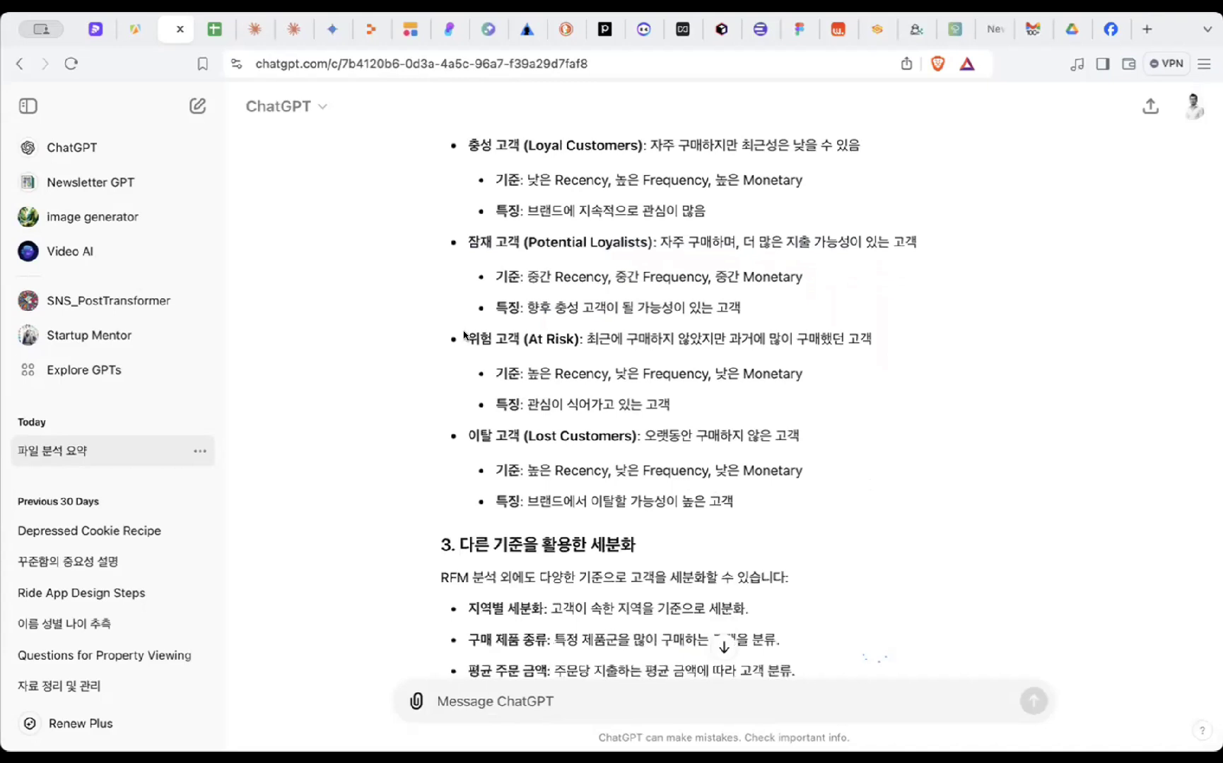
left_click_drag(464, 339, 796, 406)
left_click(796, 406)
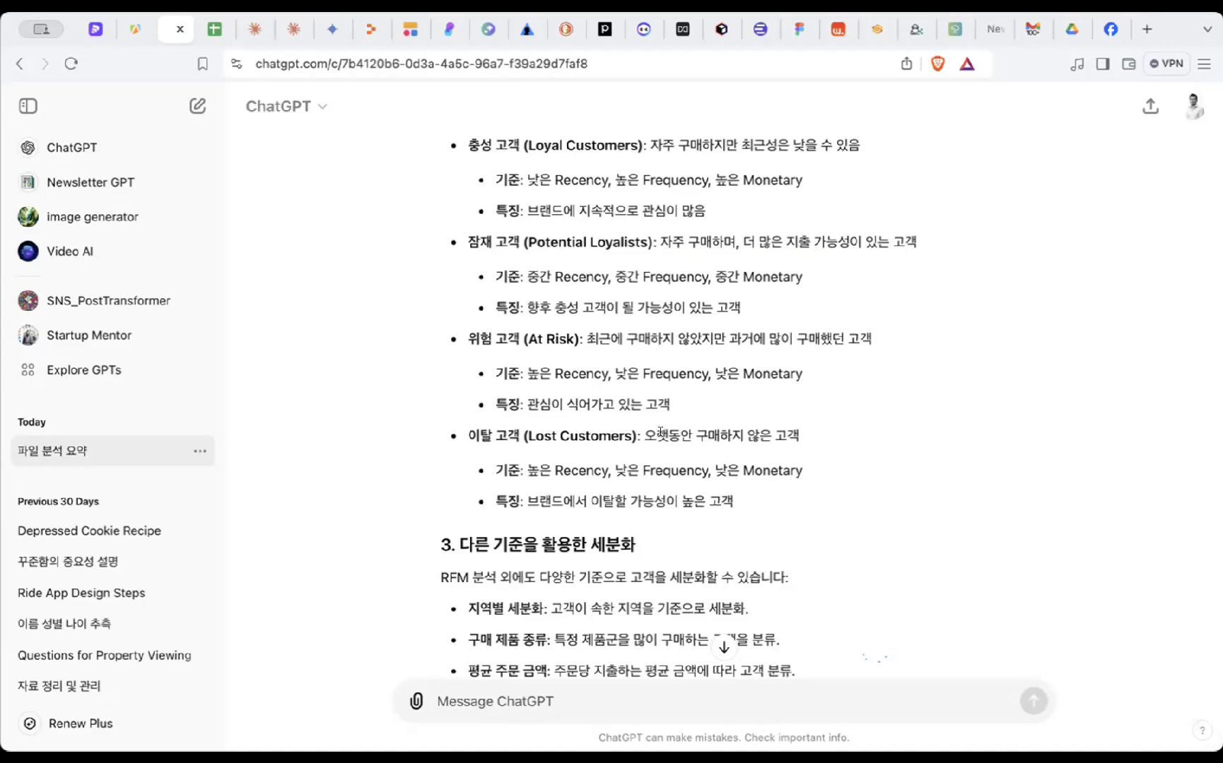
- Read the ChatGPT answer, highlighting its bullets, section 3 heading, closing paragraph and targeting question
scroll(660, 432, "down", 4)
scroll(660, 432, "down", 5)
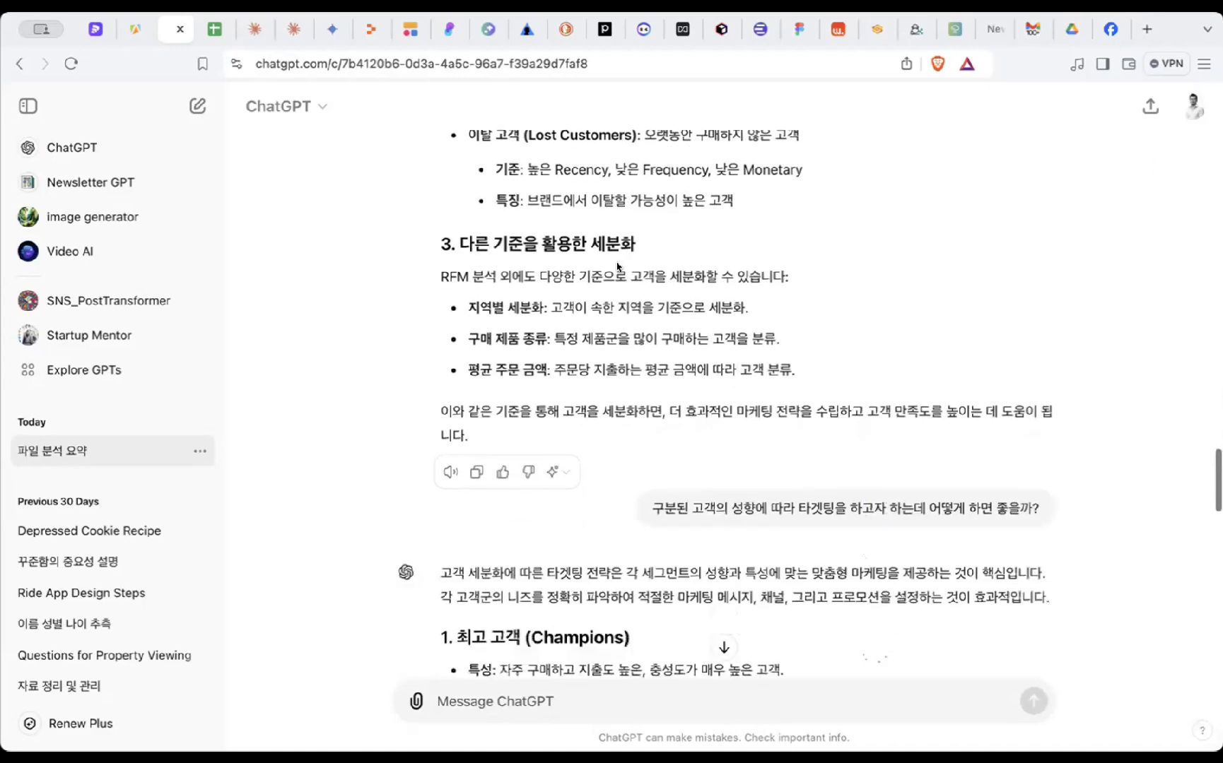
left_click_drag(603, 241, 661, 387)
left_click(640, 389)
scroll(641, 392, "down", 1)
left_click_drag(507, 191, 808, 243)
left_click(808, 243)
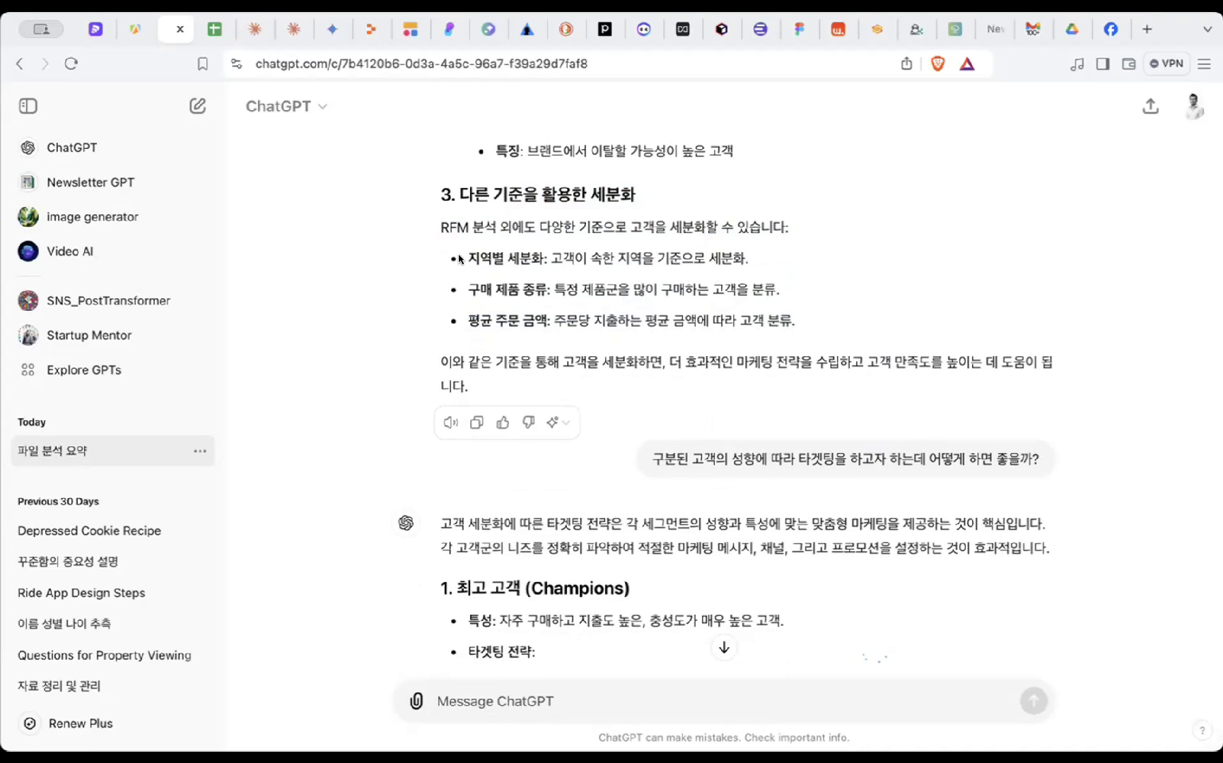
left_click_drag(618, 245, 617, 324)
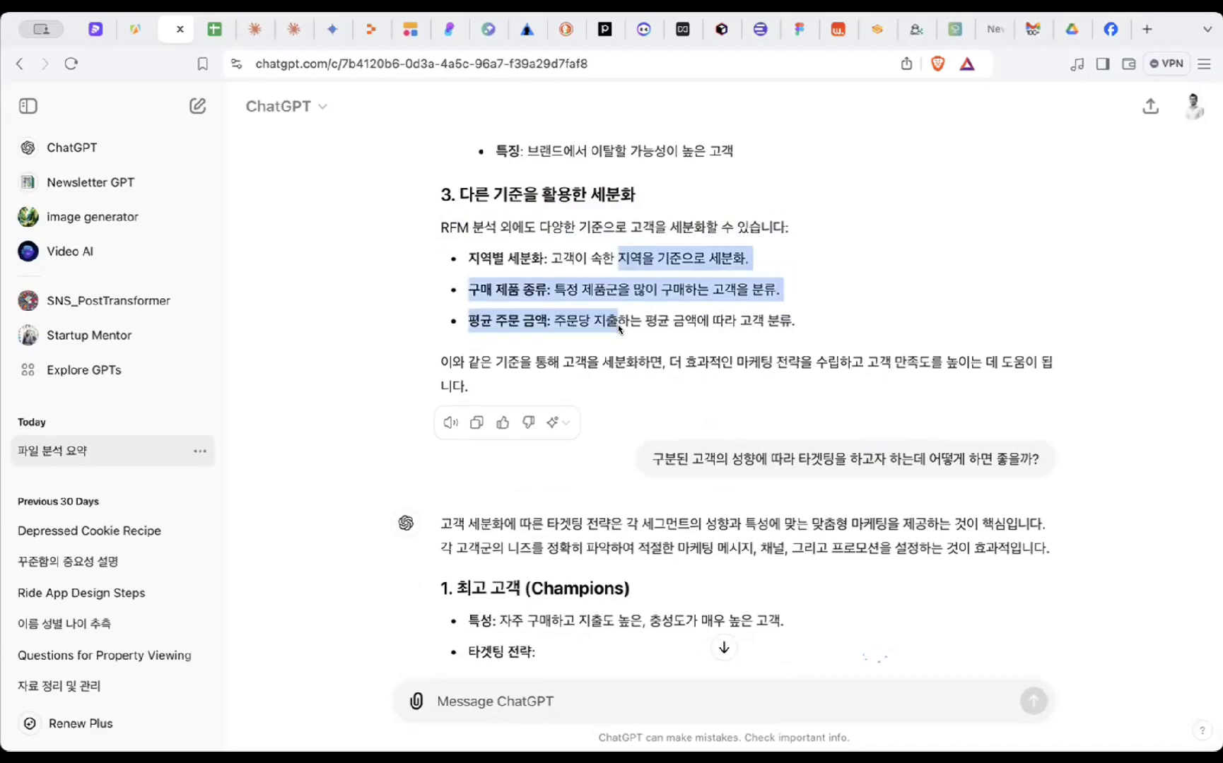
left_click(617, 324)
scroll(618, 327, "down", 1)
scroll(618, 329, "down", 2)
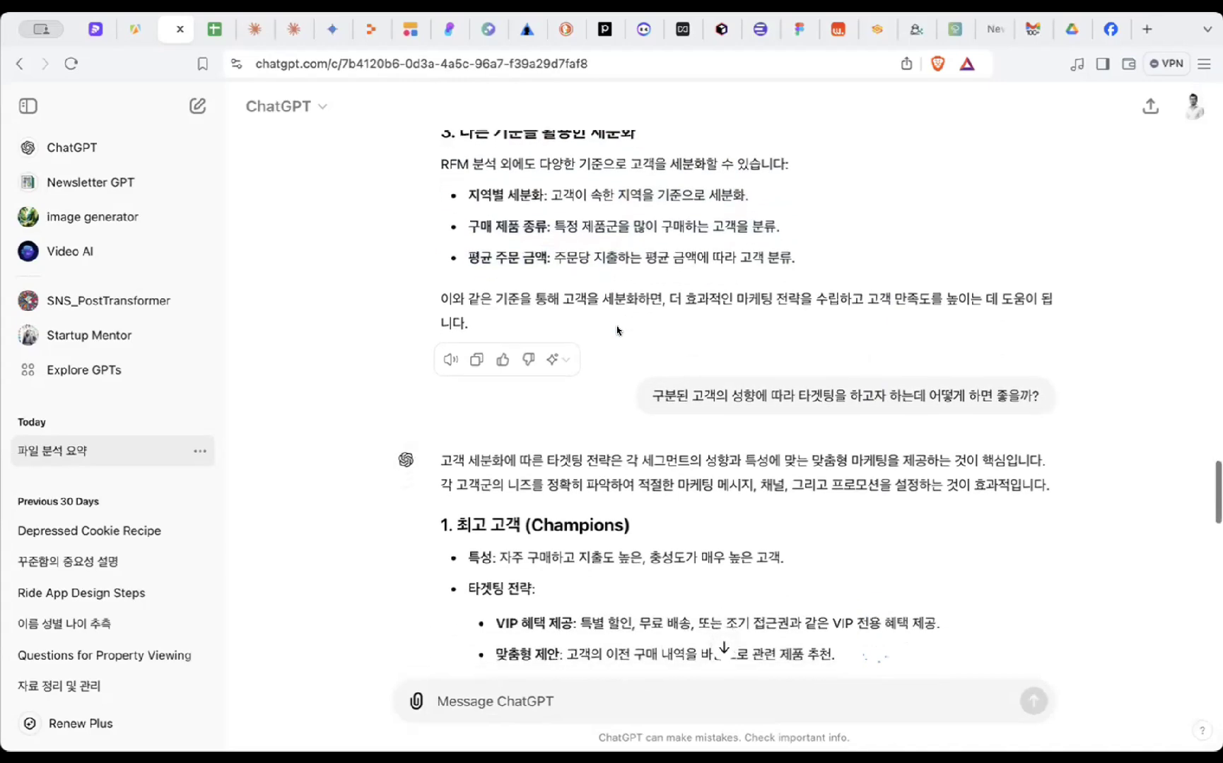
left_click_drag(633, 200, 649, 290)
left_click(649, 290)
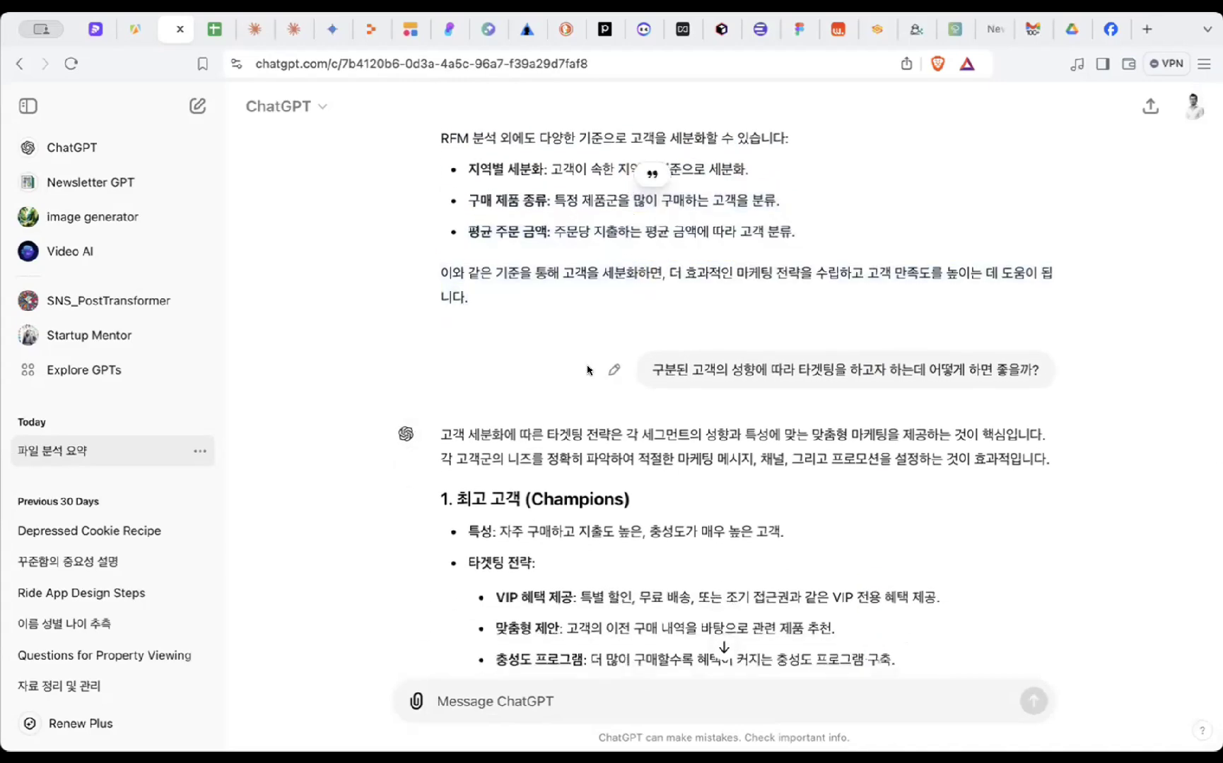
scroll(649, 290, "down", 5)
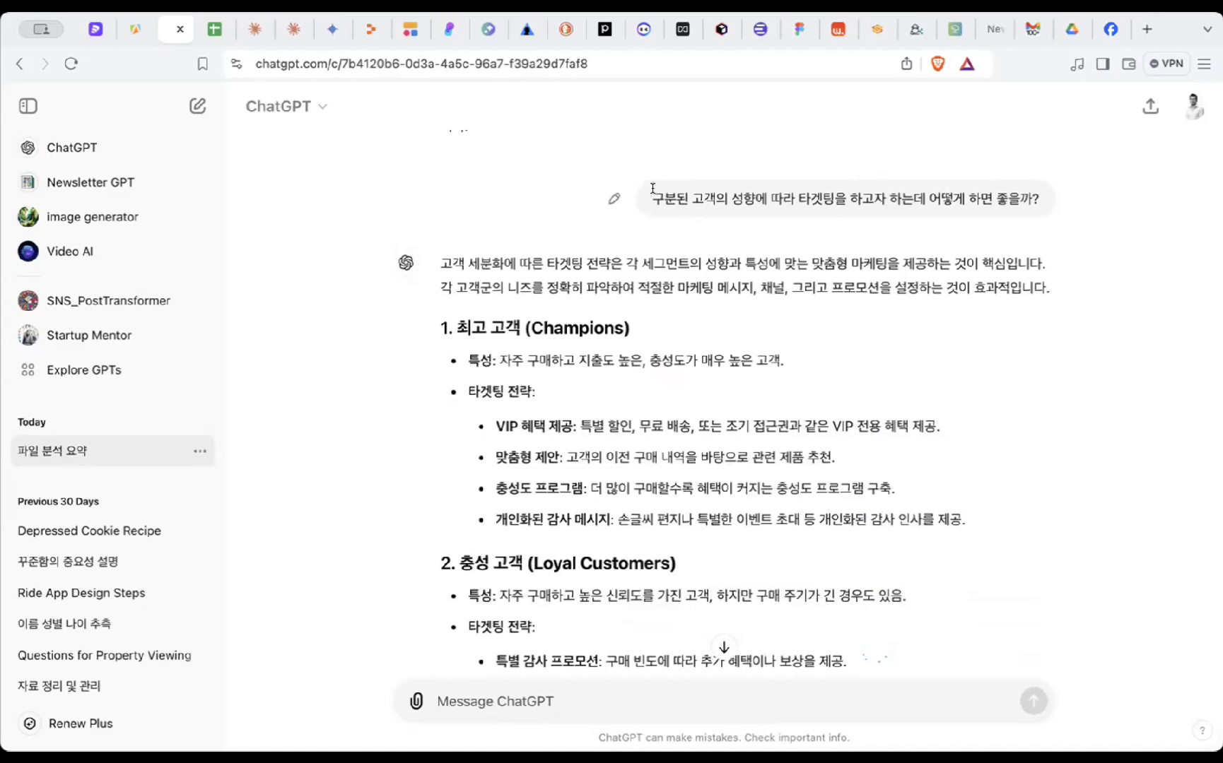
left_click_drag(651, 199, 847, 199)
left_click(840, 201)
scroll(668, 212, "up", 10)
- Review the targeting question, the Champions characteristic line and the RFM criteria text
scroll(668, 212, "down", 3)
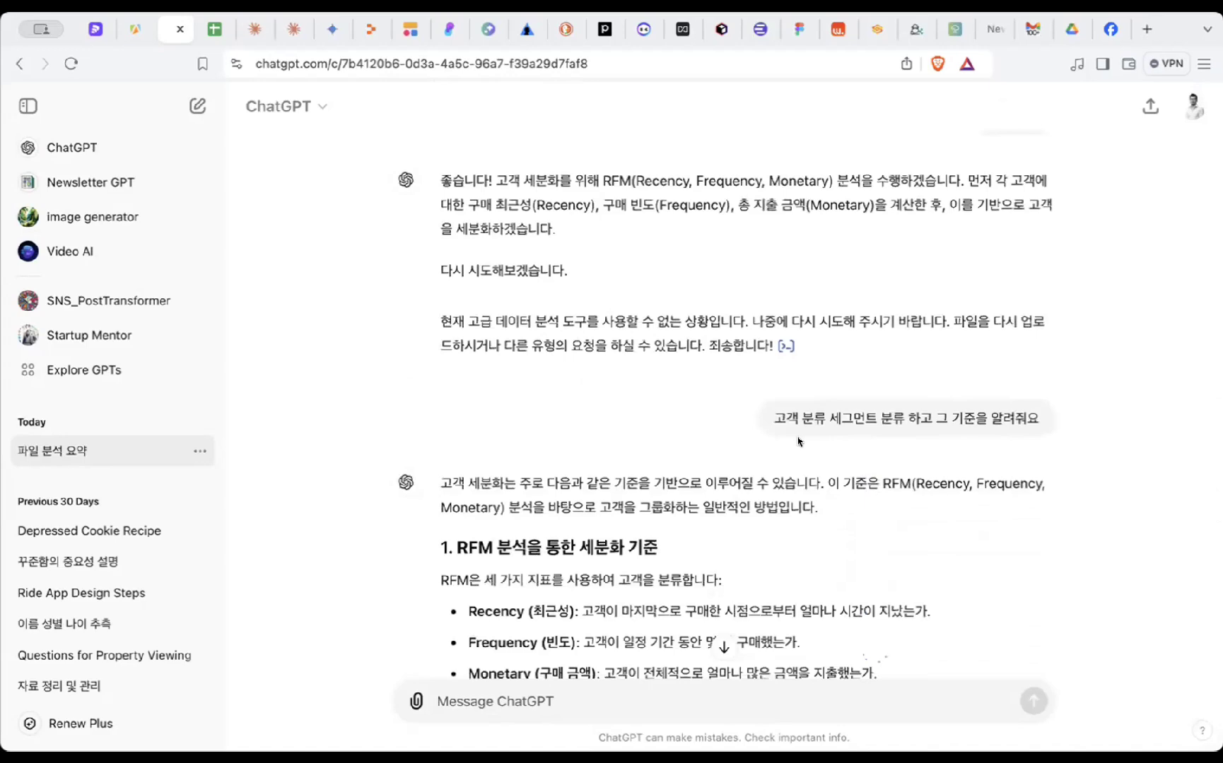
scroll(798, 441, "down", 10)
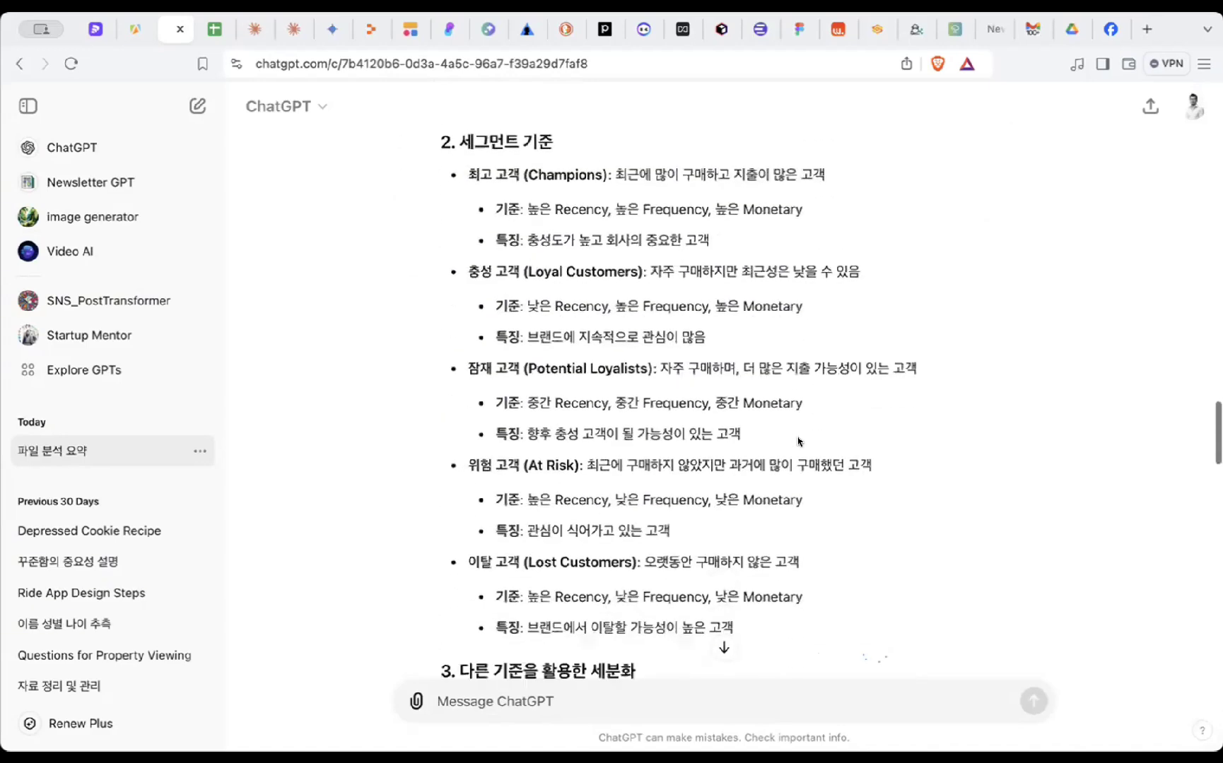
scroll(798, 442, "down", 9)
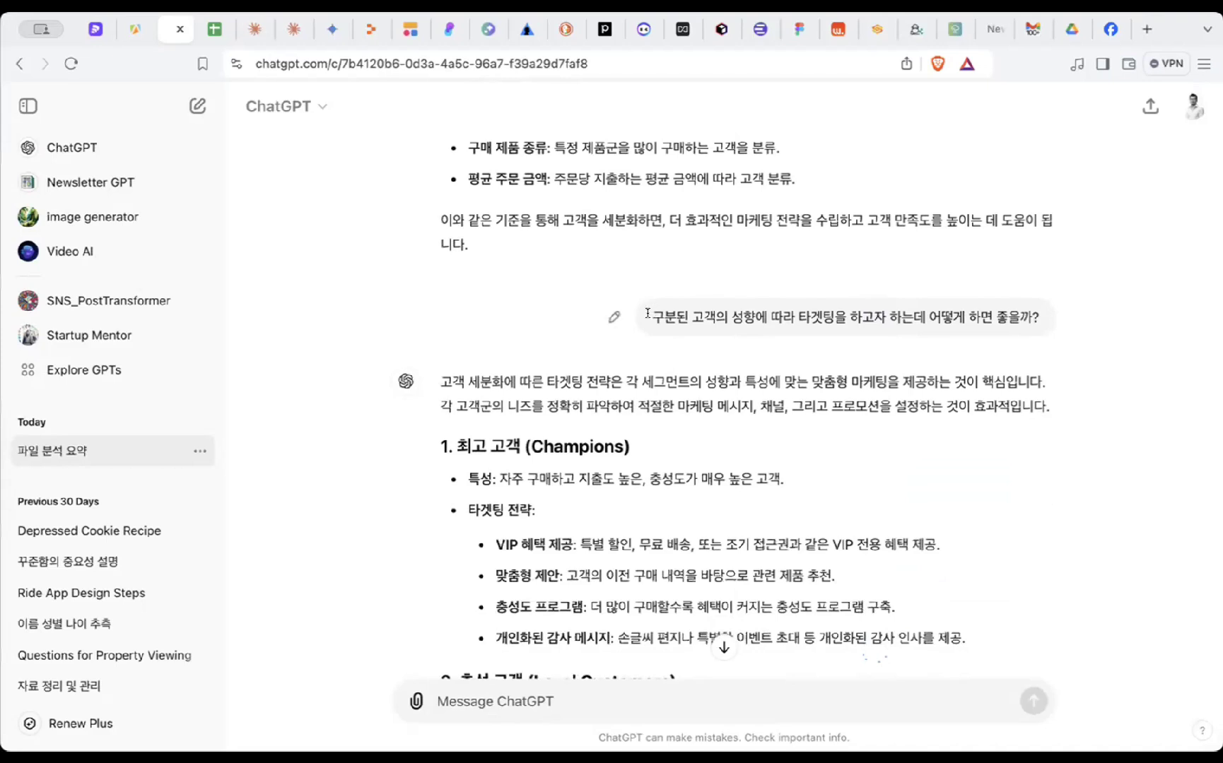
left_click_drag(647, 313, 790, 308)
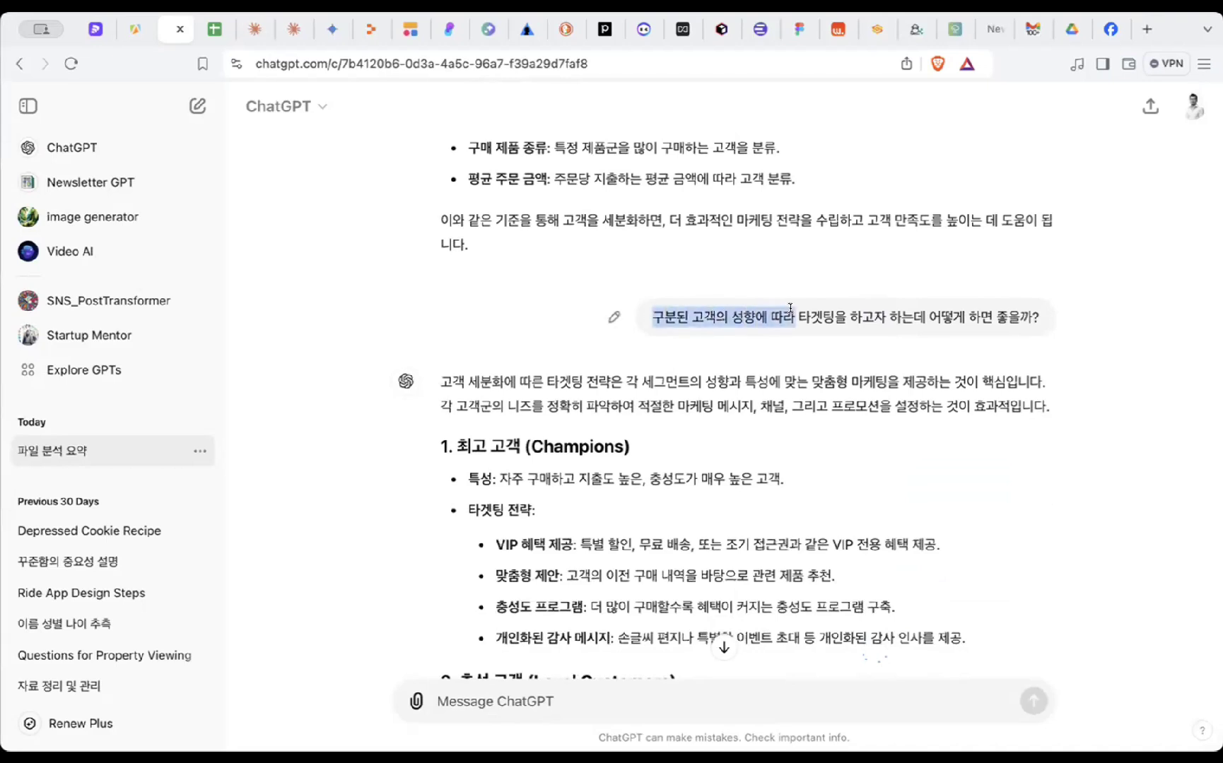
left_click(795, 311)
scroll(860, 320, "down", 3)
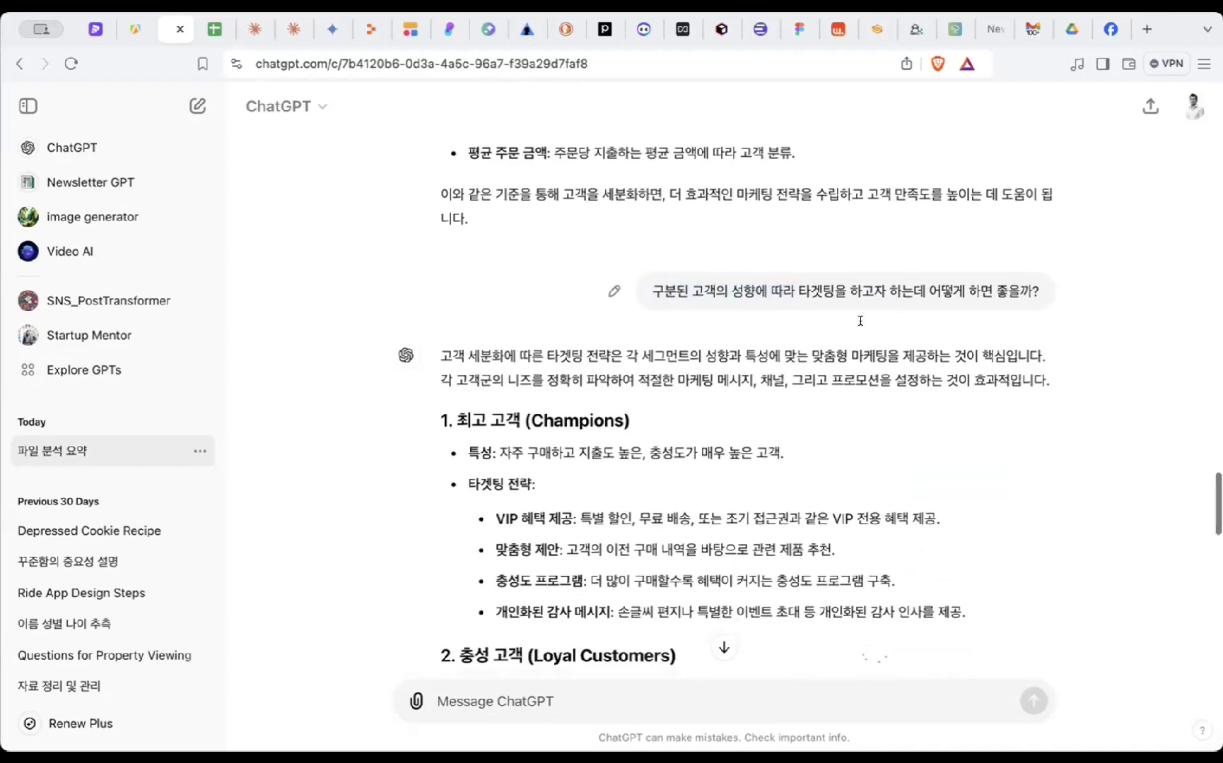
scroll(810, 339, "down", 10)
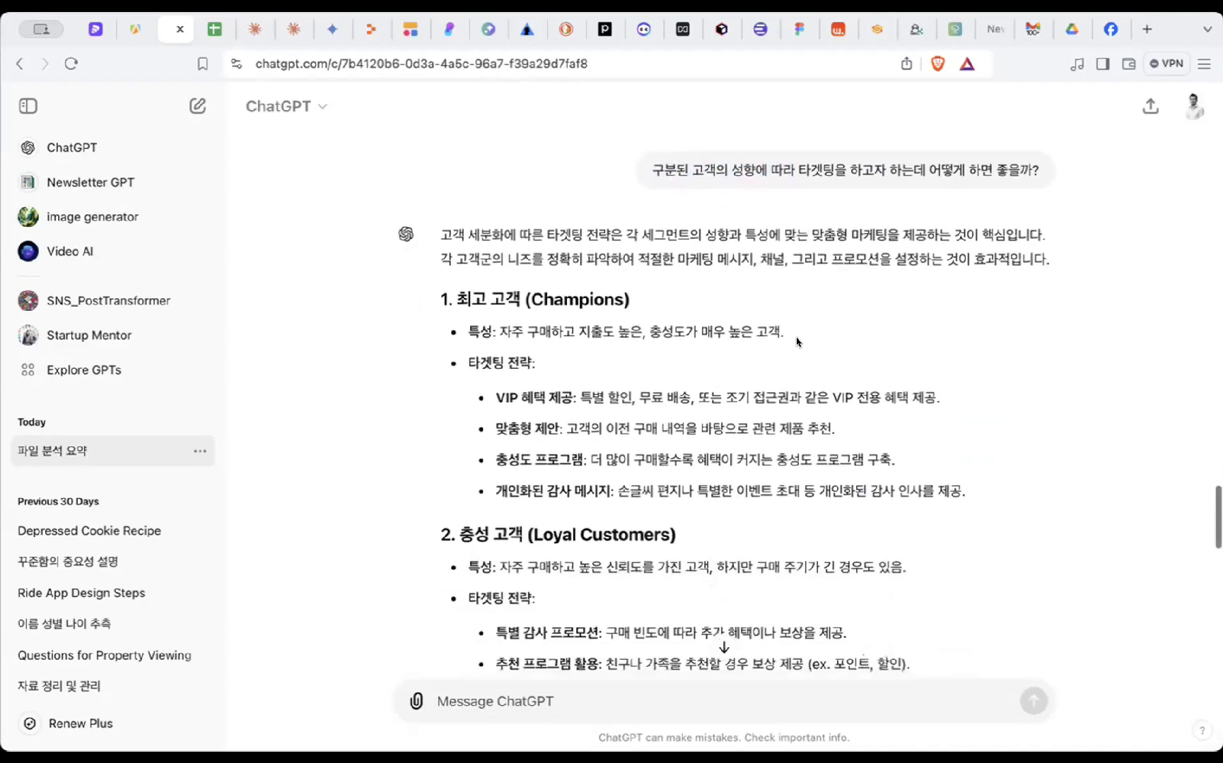
scroll(796, 342, "down", 8)
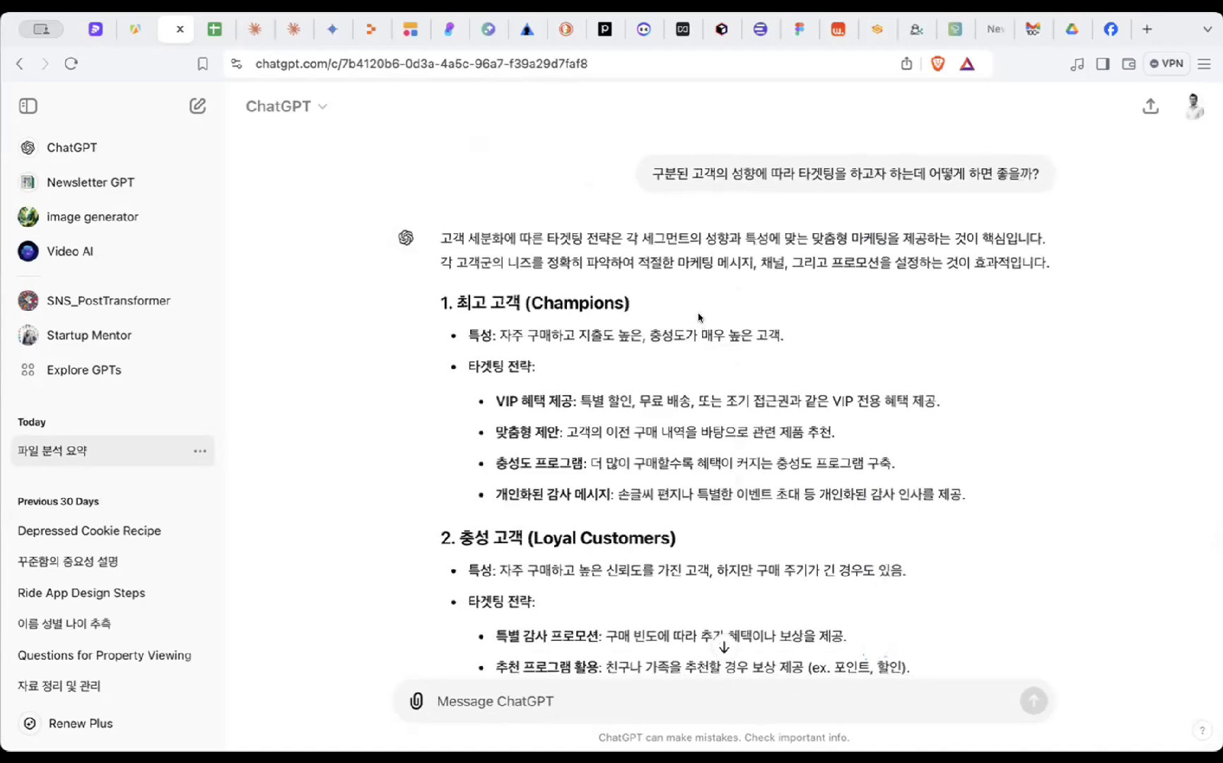
left_click_drag(700, 334, 469, 335)
left_click(682, 297)
left_click_drag(668, 287, 537, 367)
scroll(599, 309, "up", 10)
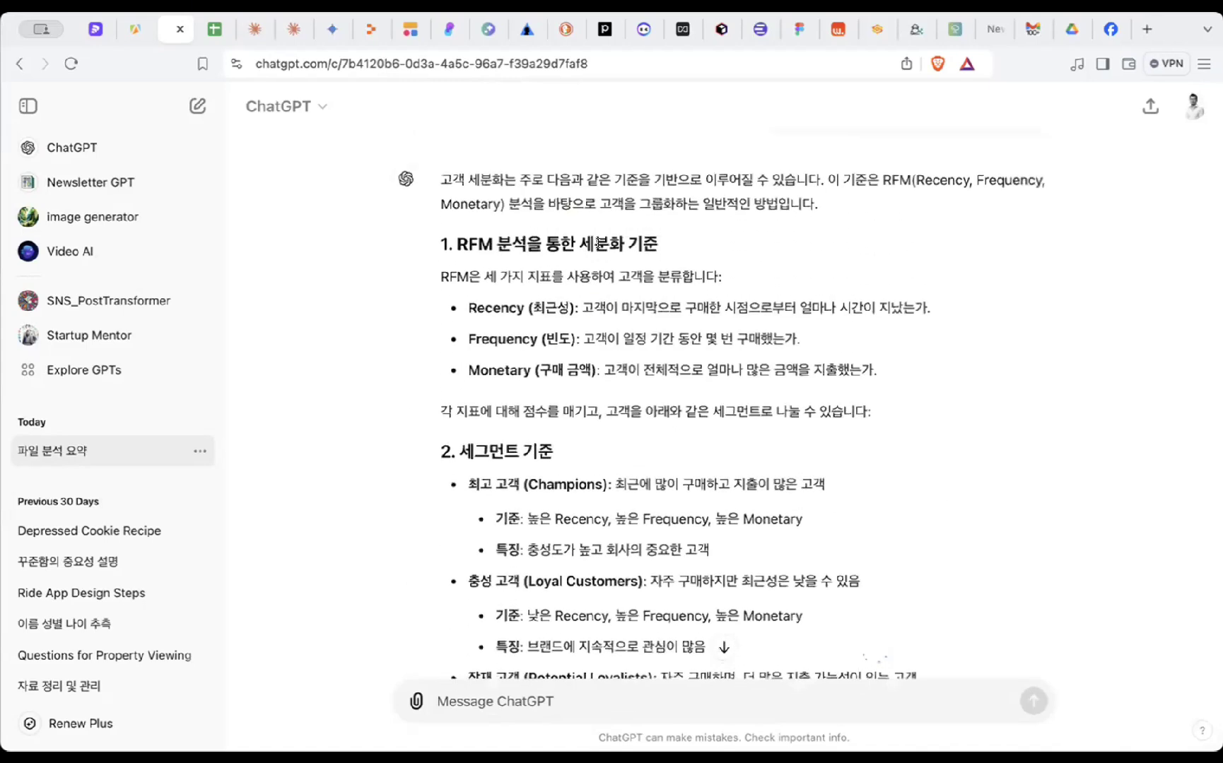
left_click_drag(441, 243, 707, 537)
scroll(686, 353, "down", 5)
left_click(686, 296)
scroll(685, 296, "down", 9)
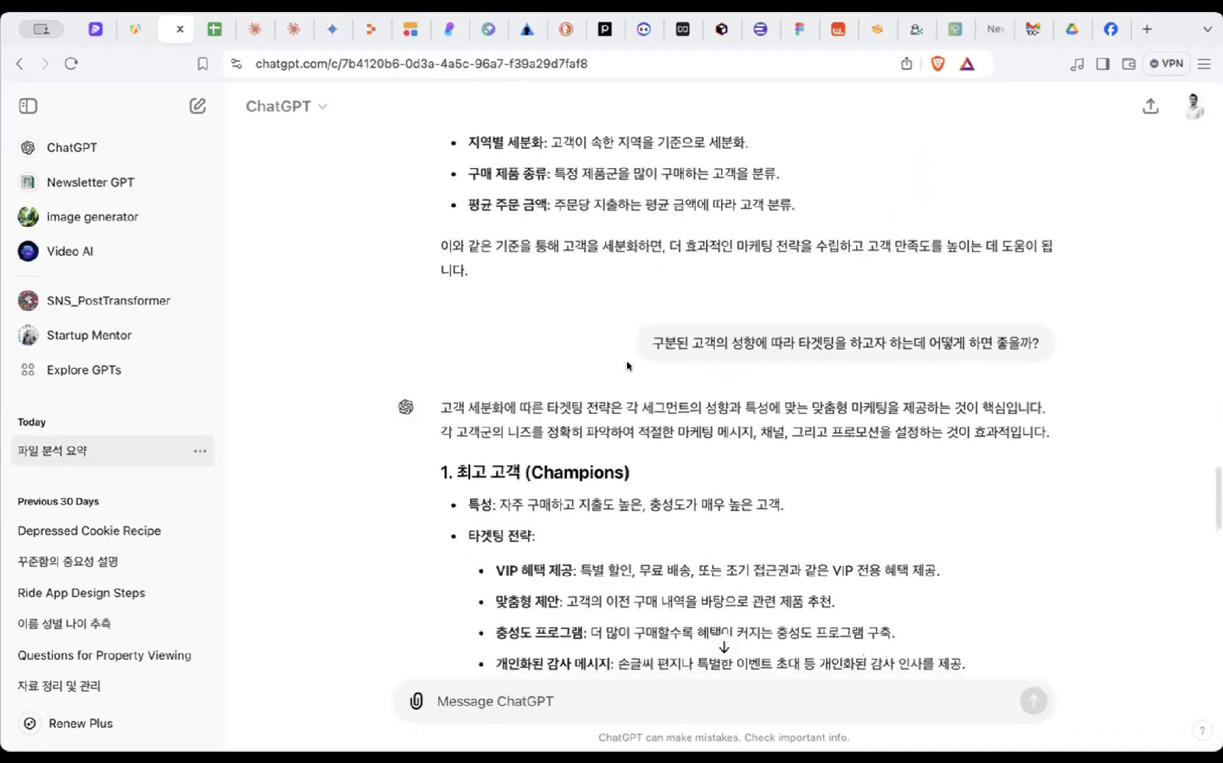
scroll(685, 332, "down", 1)
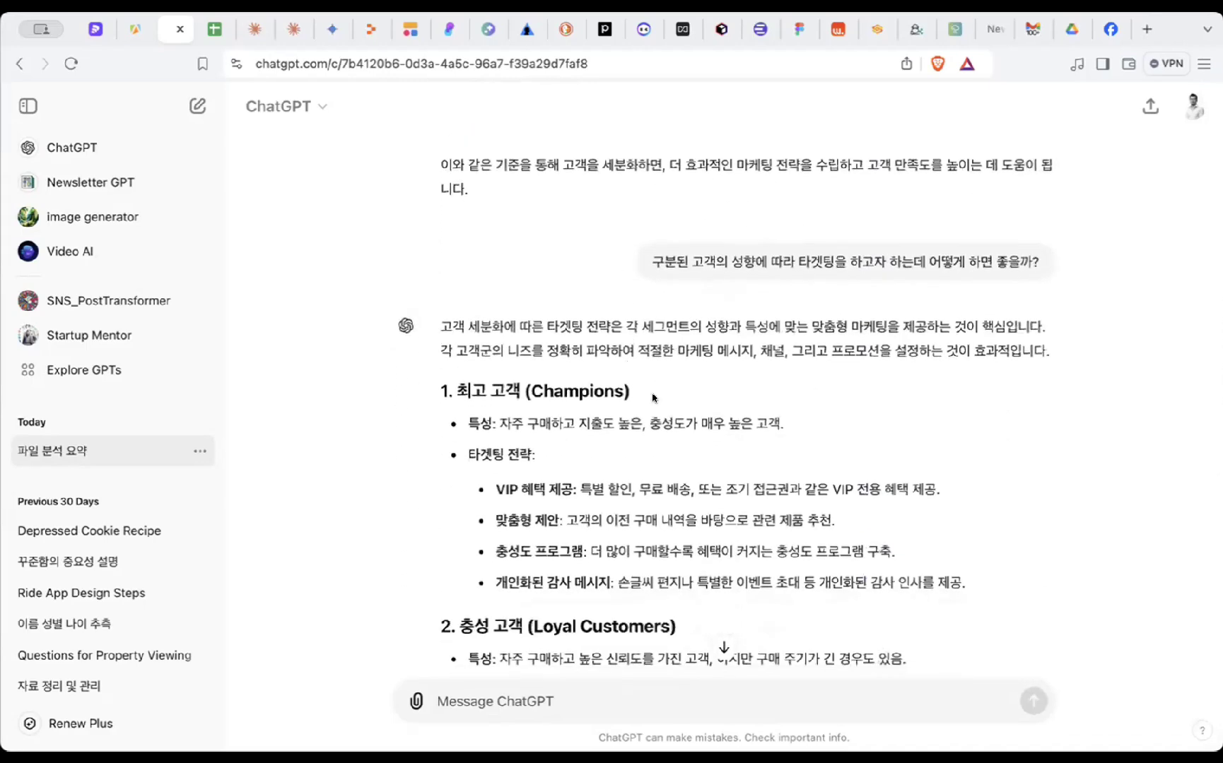
scroll(660, 337, "down", 1)
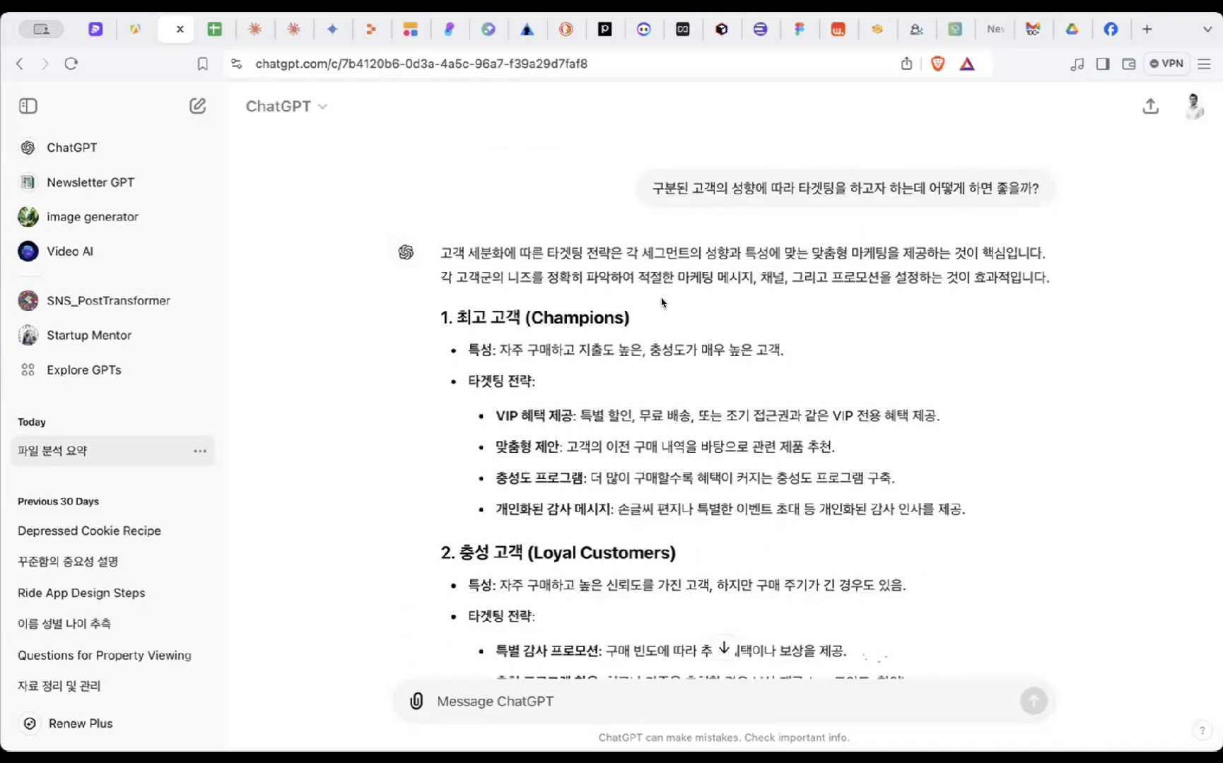
scroll(662, 302, "down", 1)
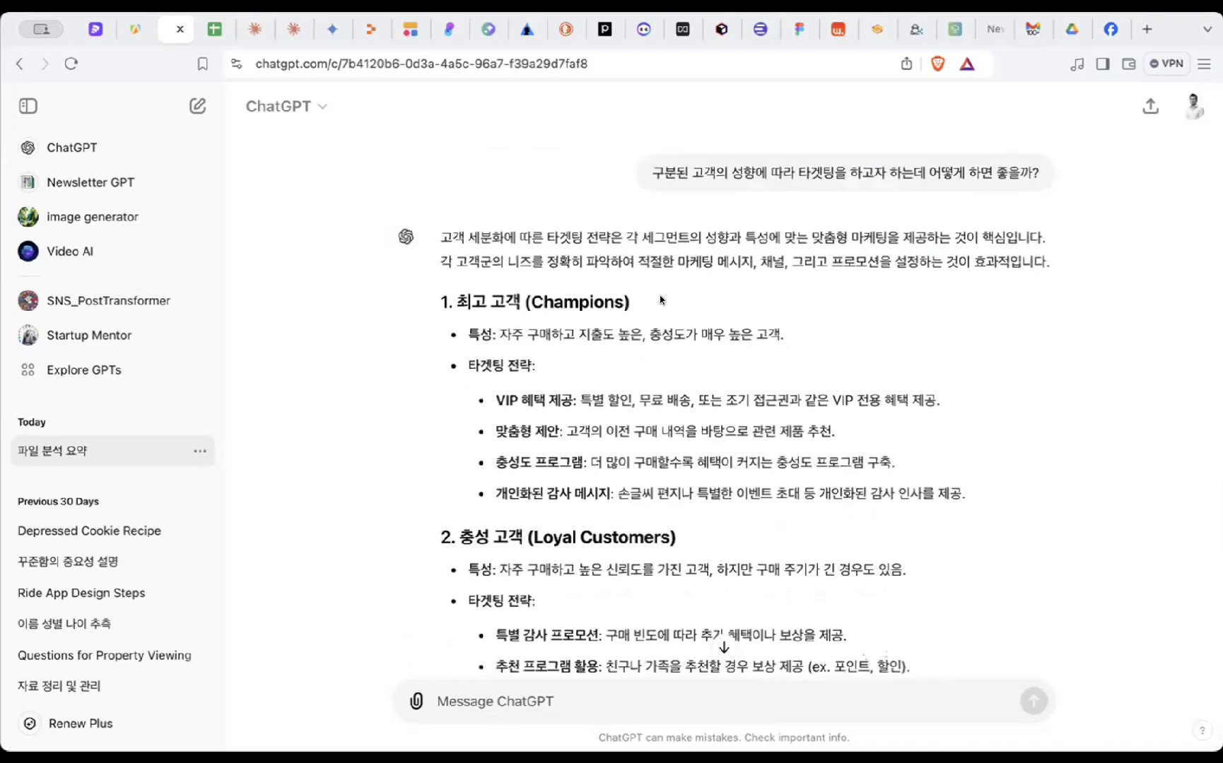
- Highlight key phrases in the Champions segment: 자주 구매하고 지출, 충성도가 매우 높은 고객, 특별, 맞춤형 제안
left_click_drag(659, 296, 667, 326)
left_click(660, 355)
left_click_drag(501, 327, 601, 339)
left_click(597, 342)
left_click_drag(647, 330, 771, 331)
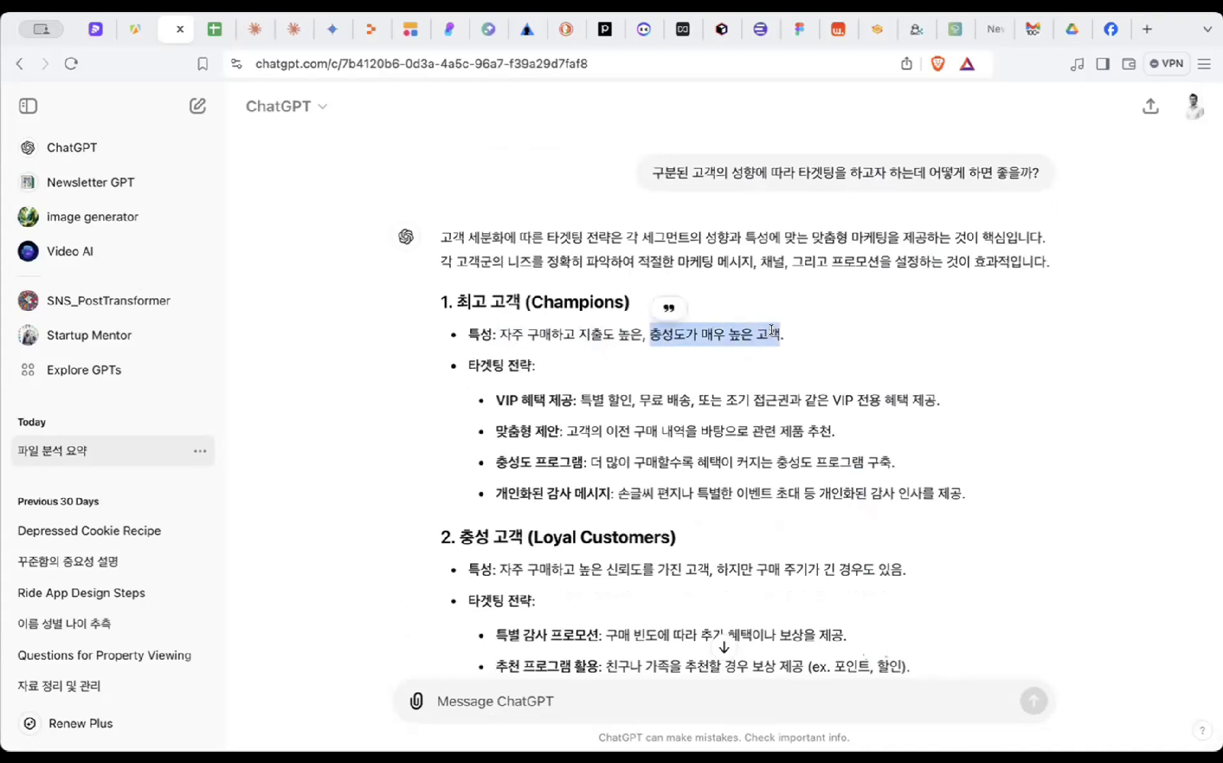
left_click(783, 338)
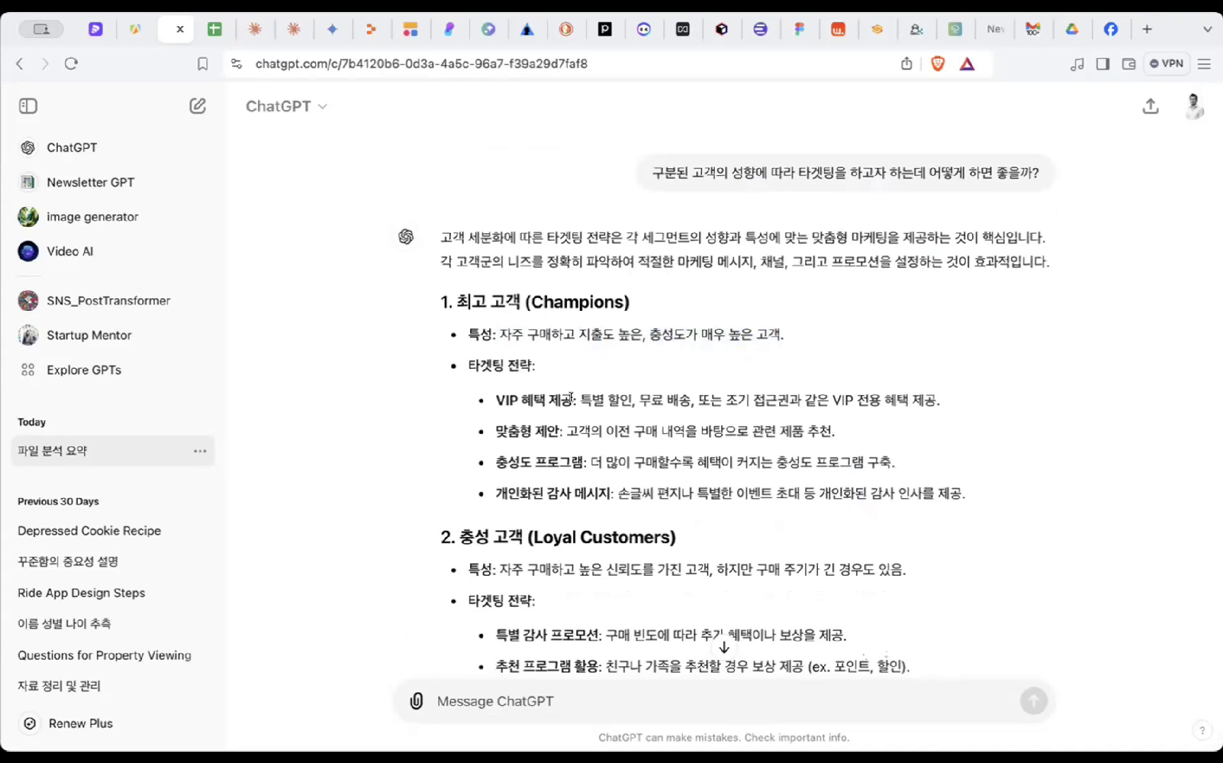
double_click(597, 396)
left_click(667, 395)
left_click_drag(565, 431, 841, 434)
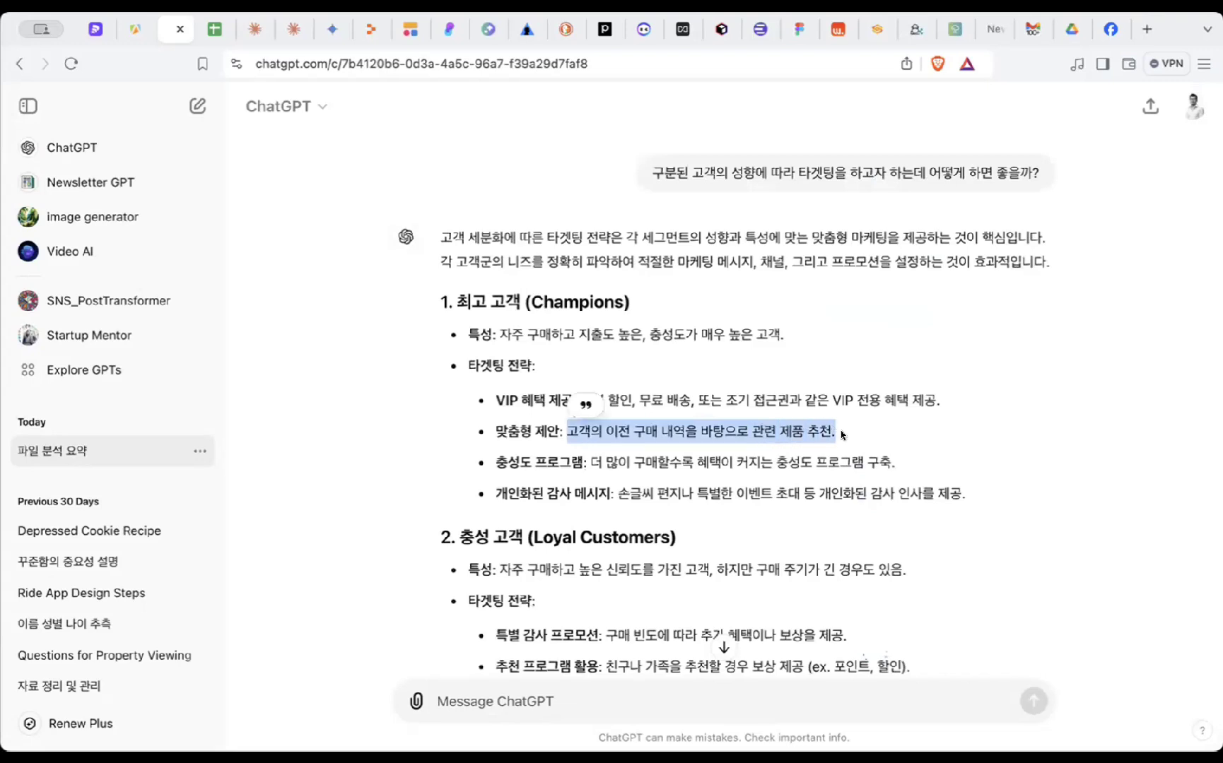
left_click(843, 435)
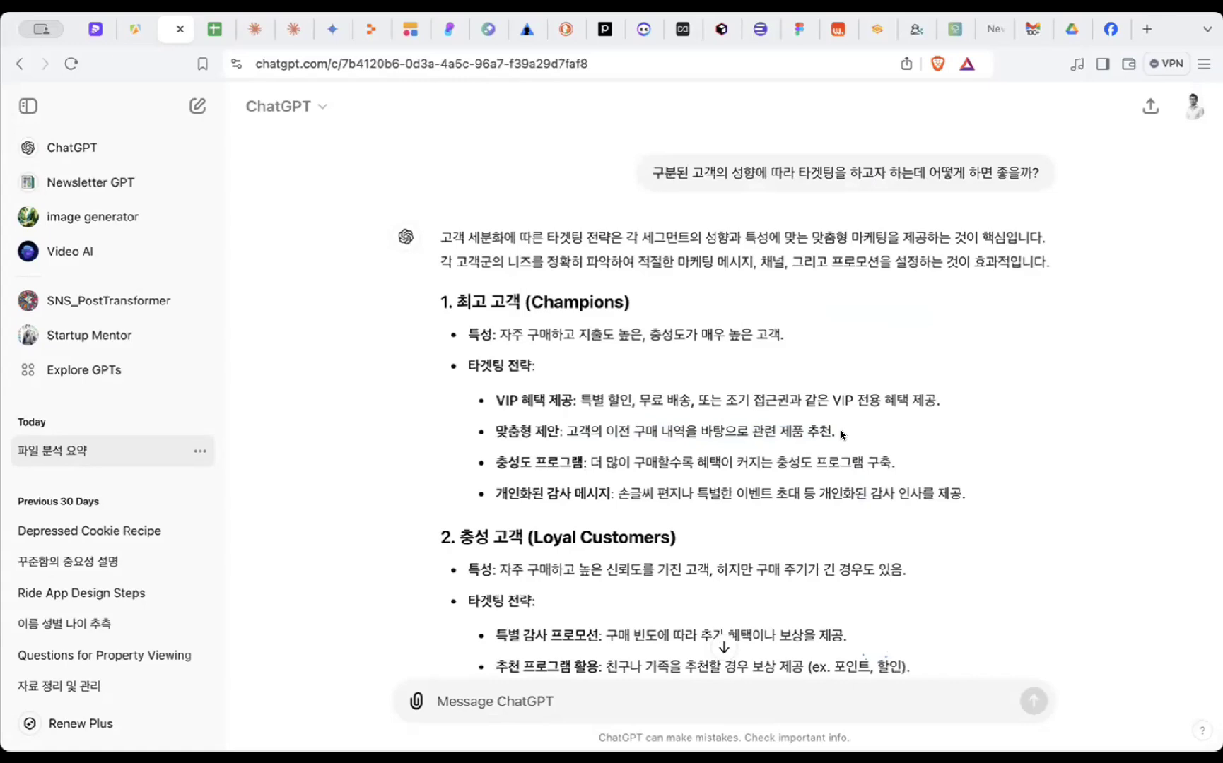
left_click_drag(697, 422, 694, 506)
left_click(681, 522)
- Review the Loyal Customers and Lost Customers sections of the segmentation answer
scroll(681, 522, "down", 3)
left_click_drag(655, 369, 670, 453)
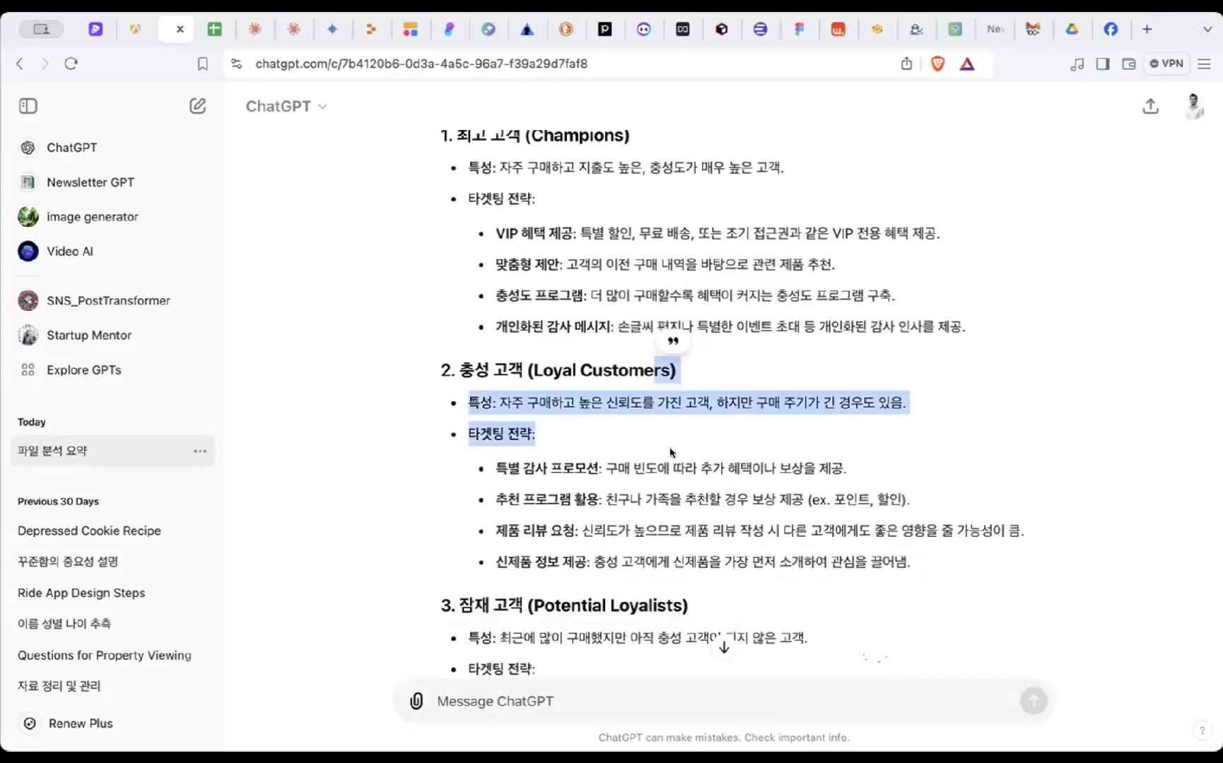
left_click(670, 453)
scroll(672, 453, "down", 8)
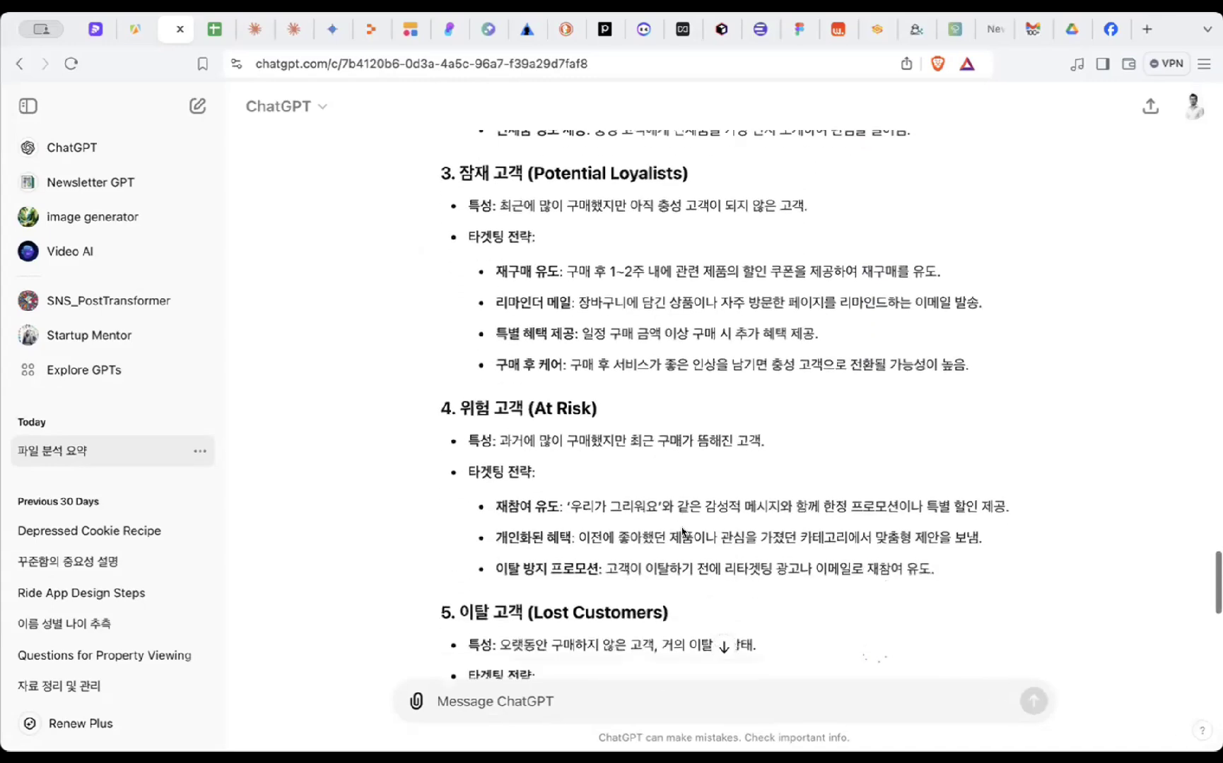
scroll(682, 532, "down", 5)
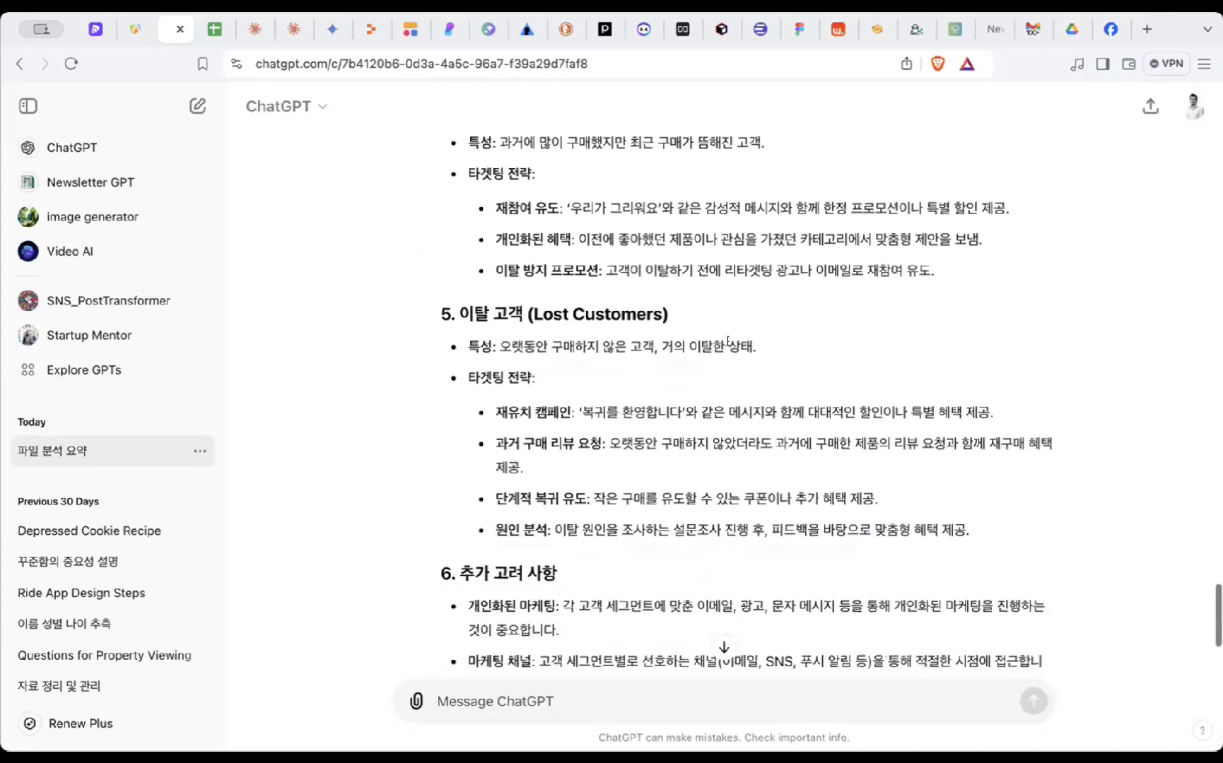
left_click_drag(728, 342, 968, 531)
left_click(726, 543)
scroll(725, 543, "down", 1)
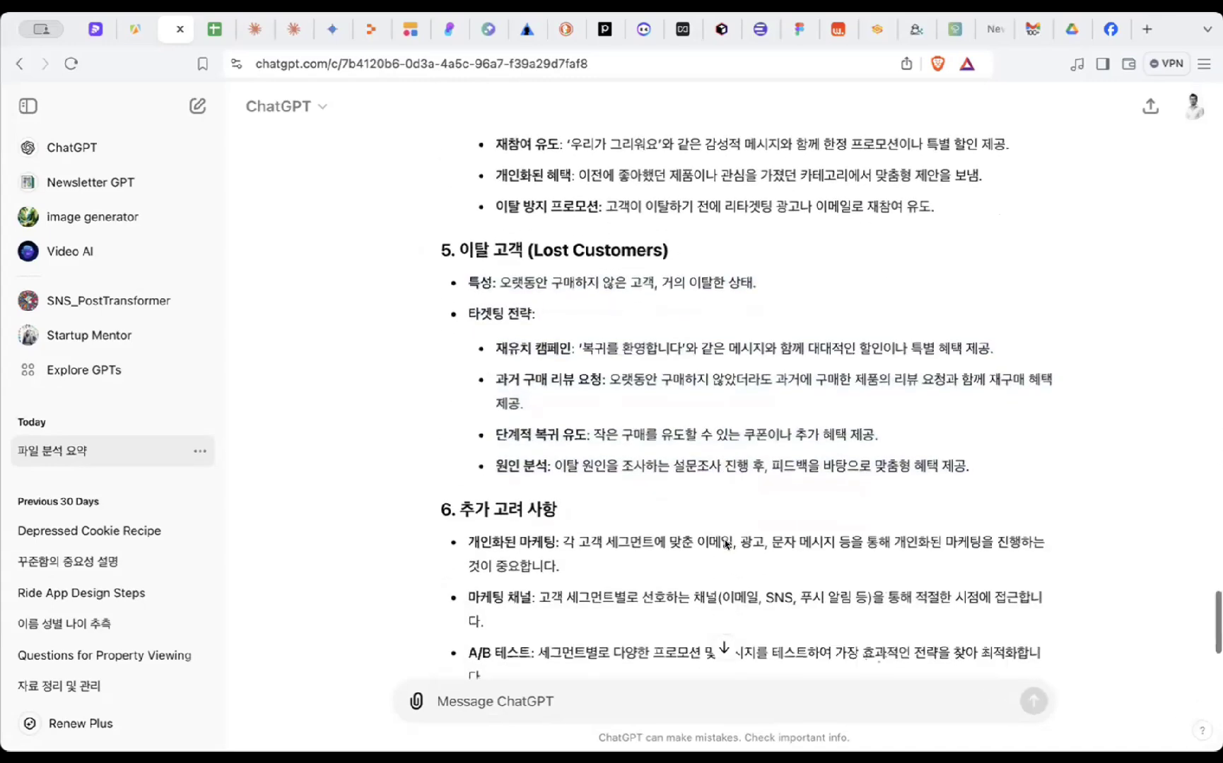
scroll(726, 543, "down", 4)
- Scroll through the rest of the ChatGPT conversation
scroll(727, 534, "up", 1)
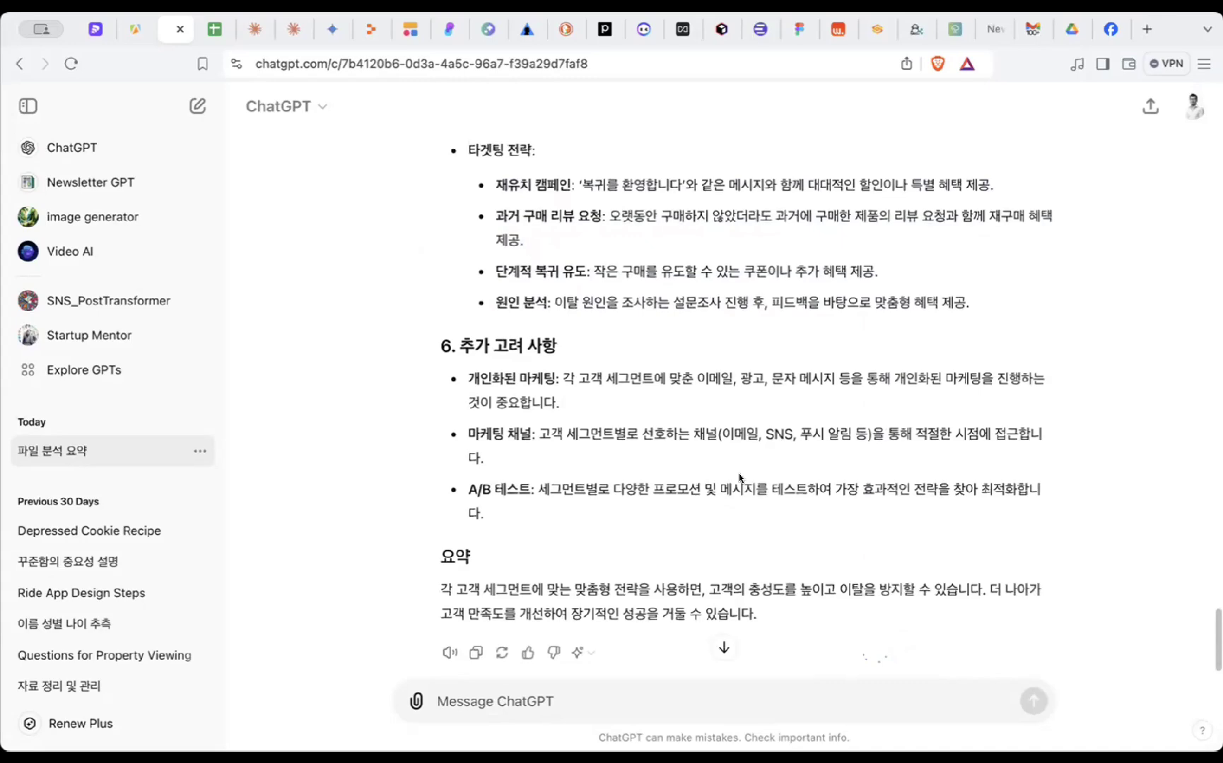
scroll(738, 473, "up", 20)
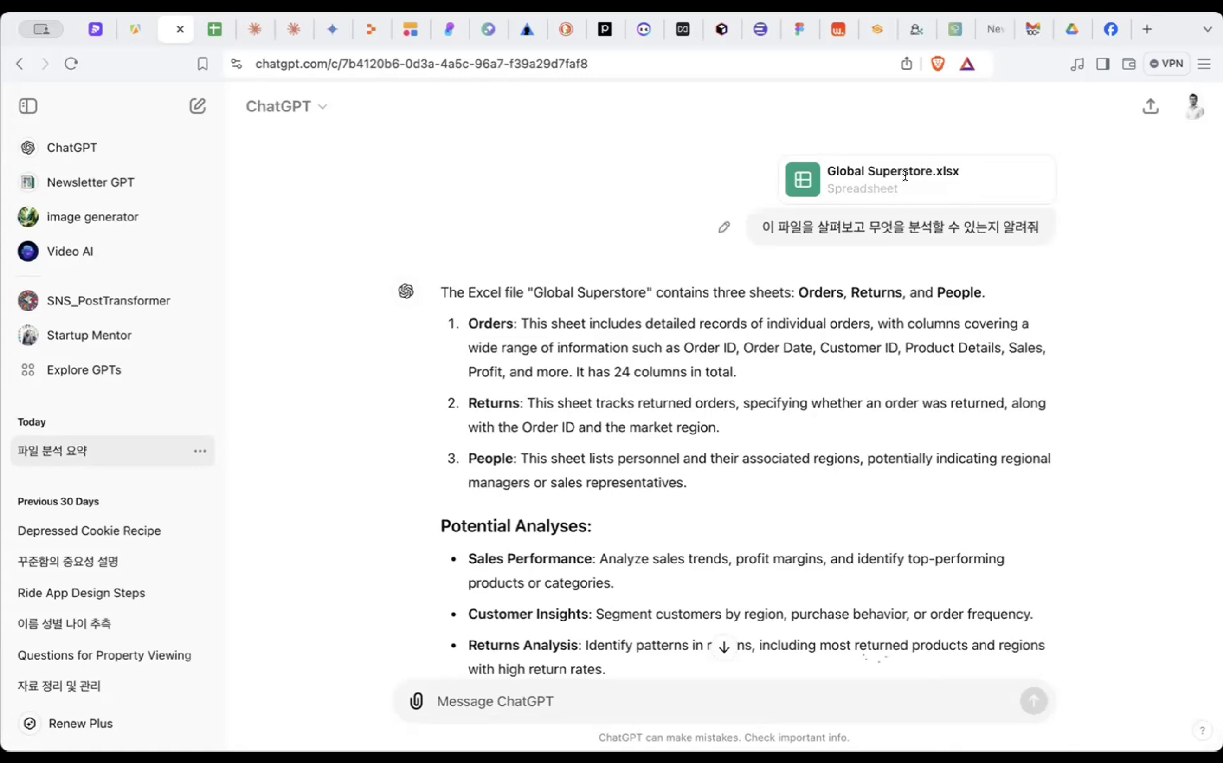
scroll(935, 217, "down", 3)
scroll(903, 242, "up", 3)
scroll(824, 227, "down", 5)
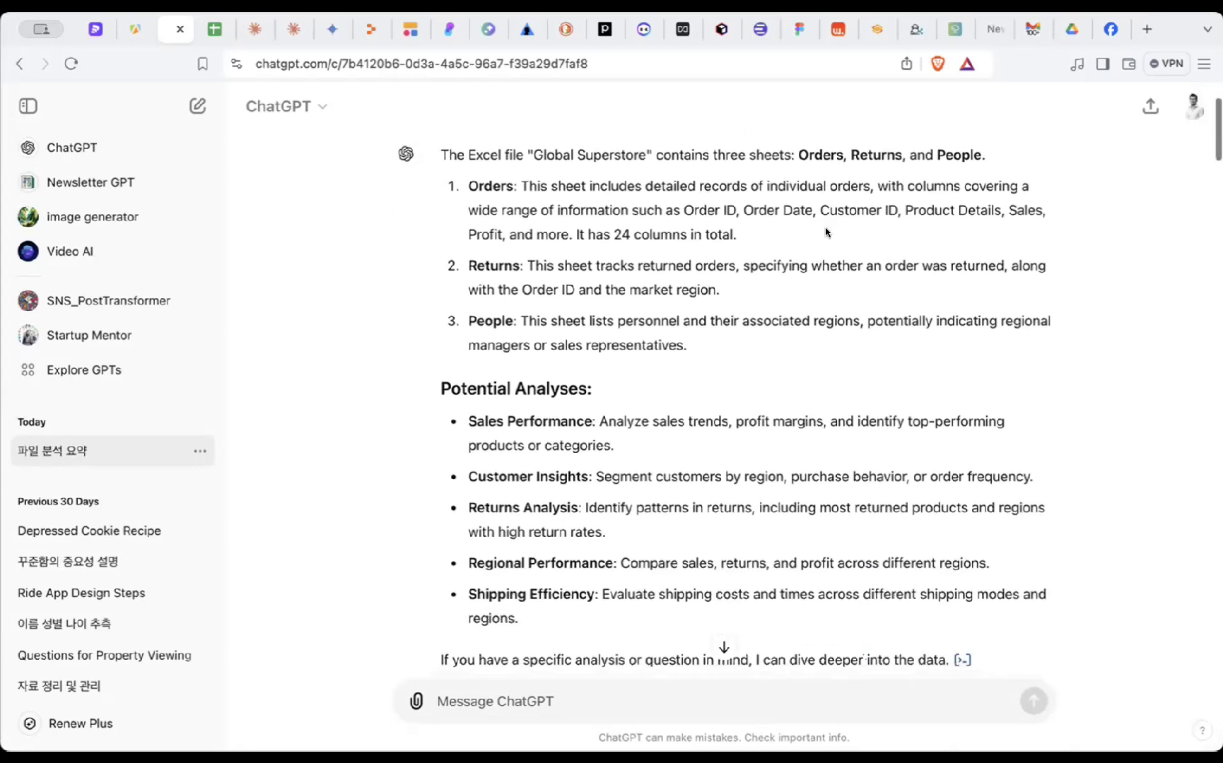
scroll(826, 232, "down", 10)
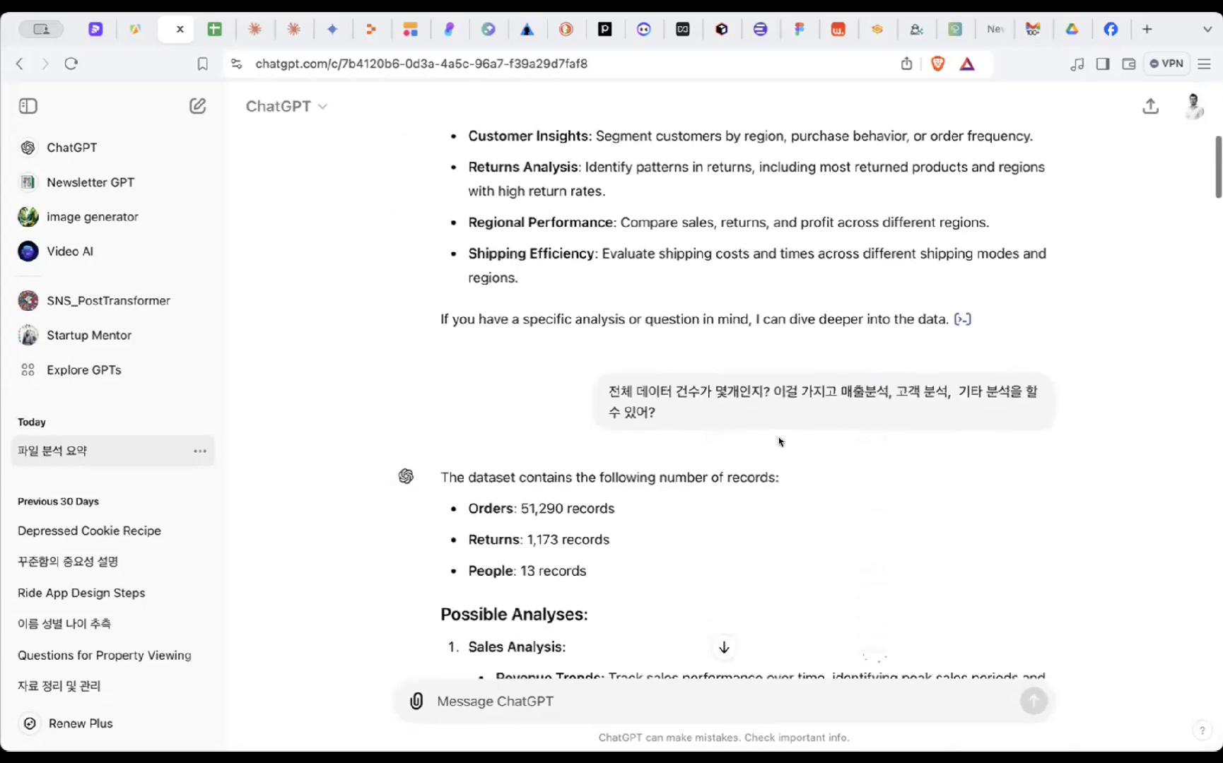
scroll(811, 392, "down", 2)
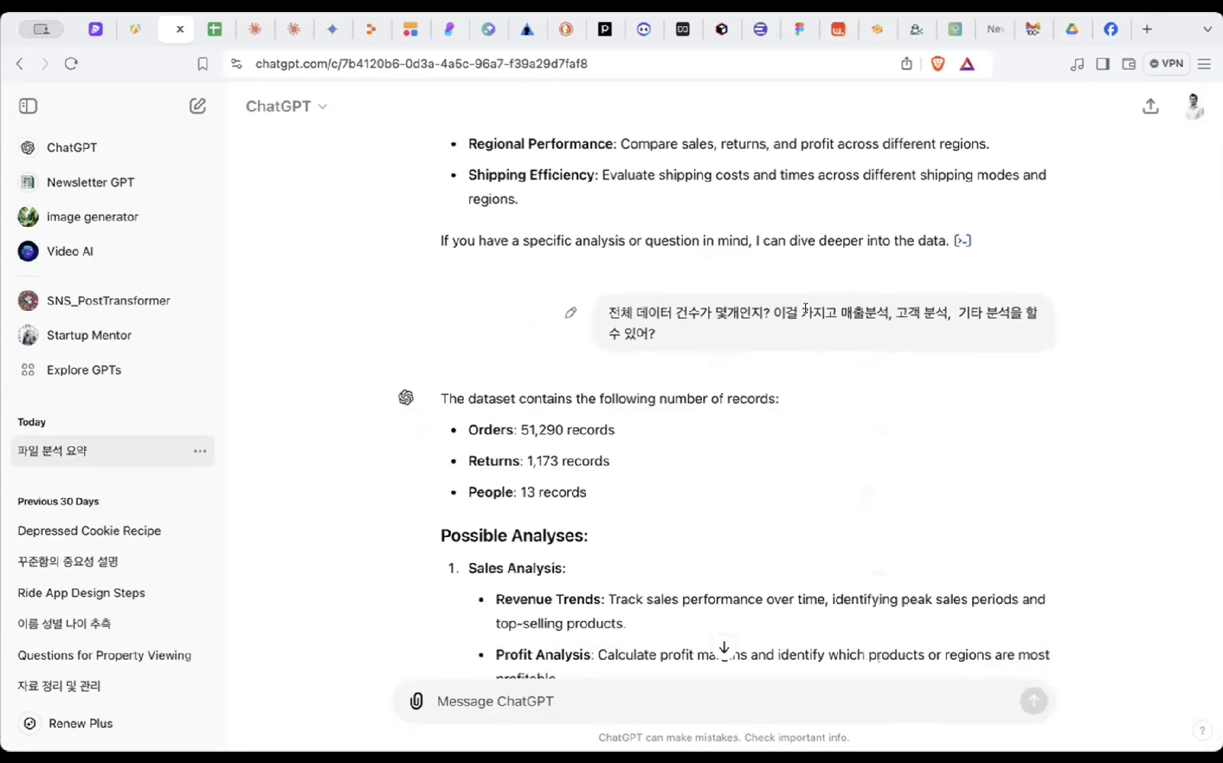
scroll(805, 308, "down", 1)
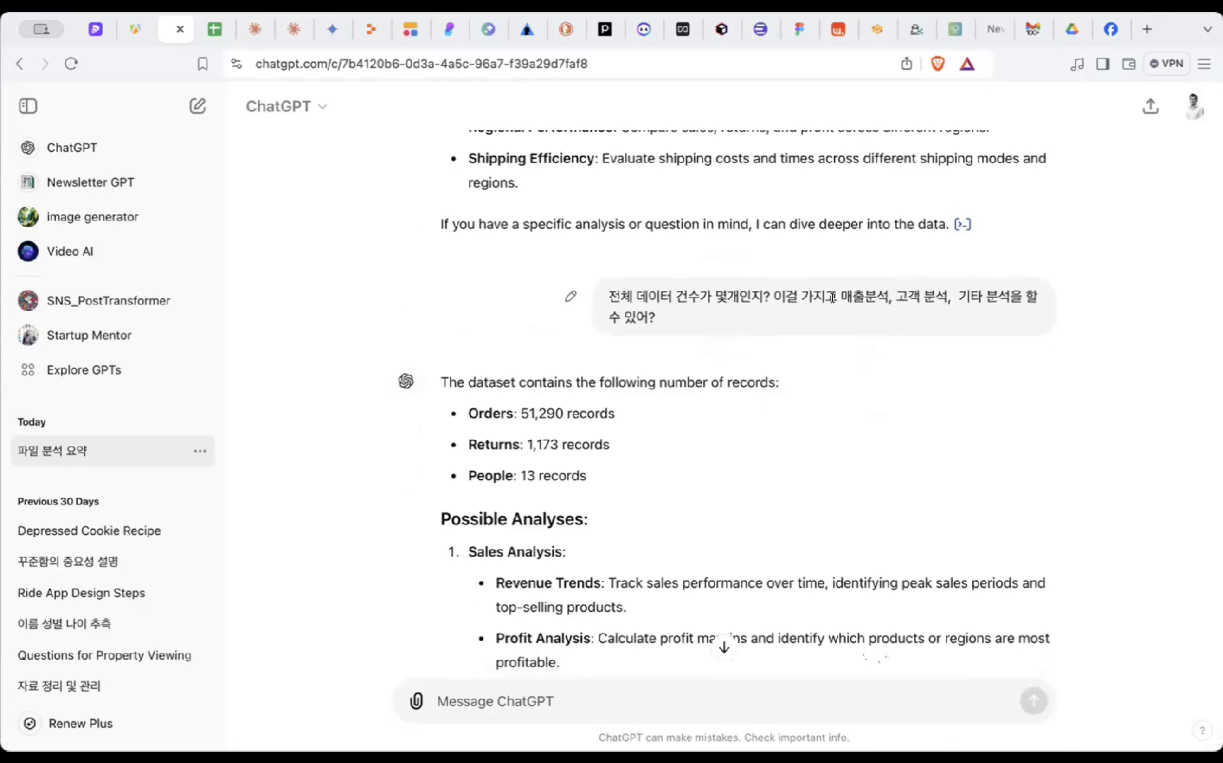
scroll(832, 297, "down", 5)
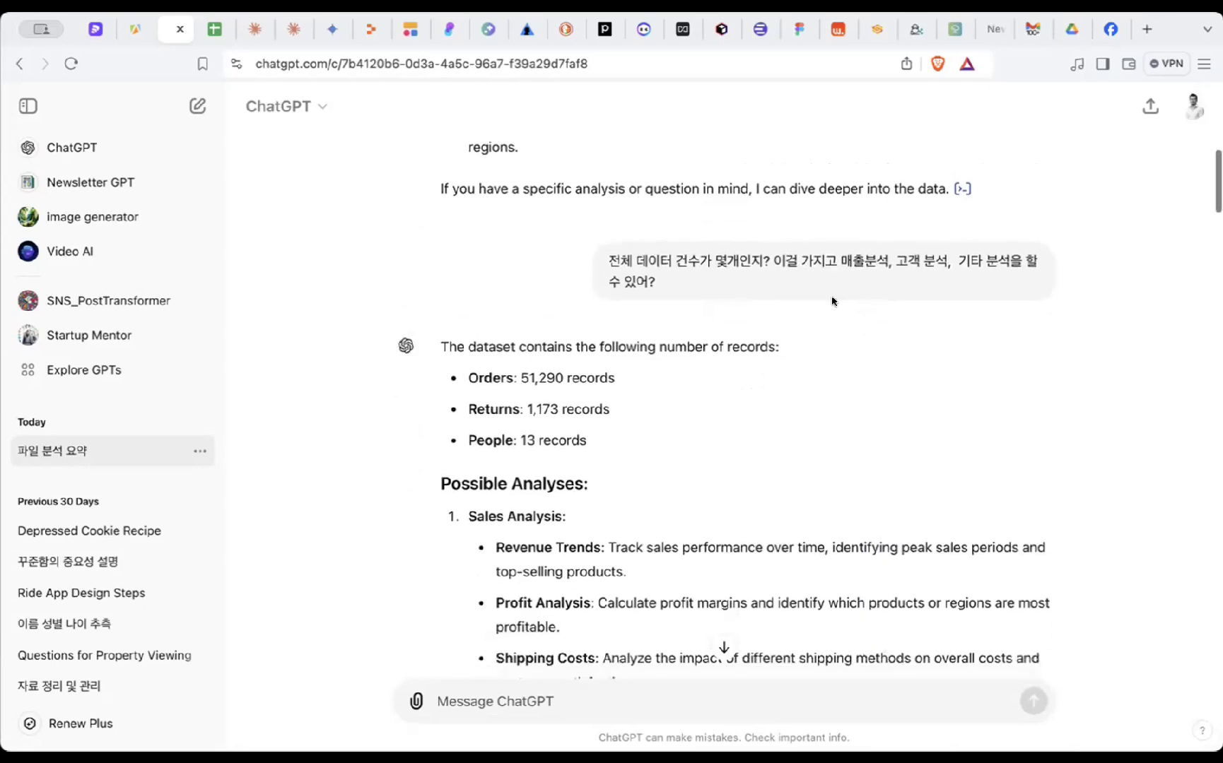
scroll(832, 301, "down", 15)
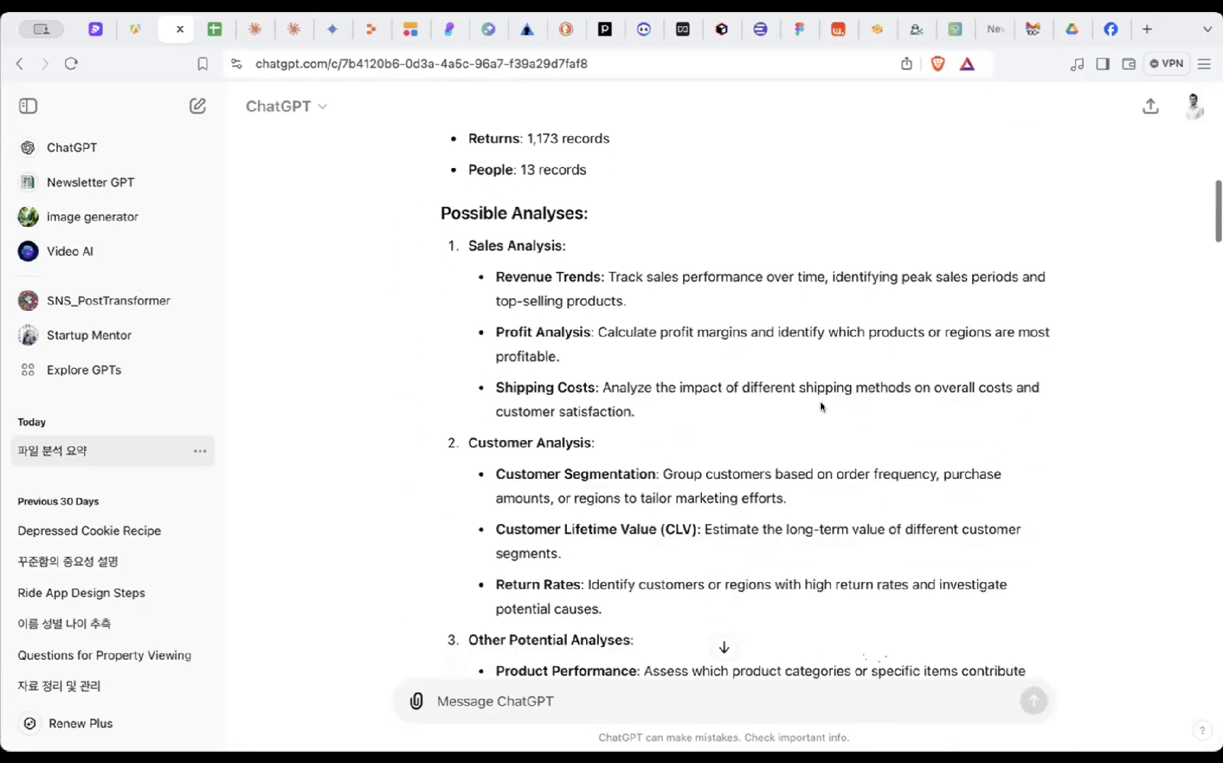
scroll(822, 406, "down", 12)
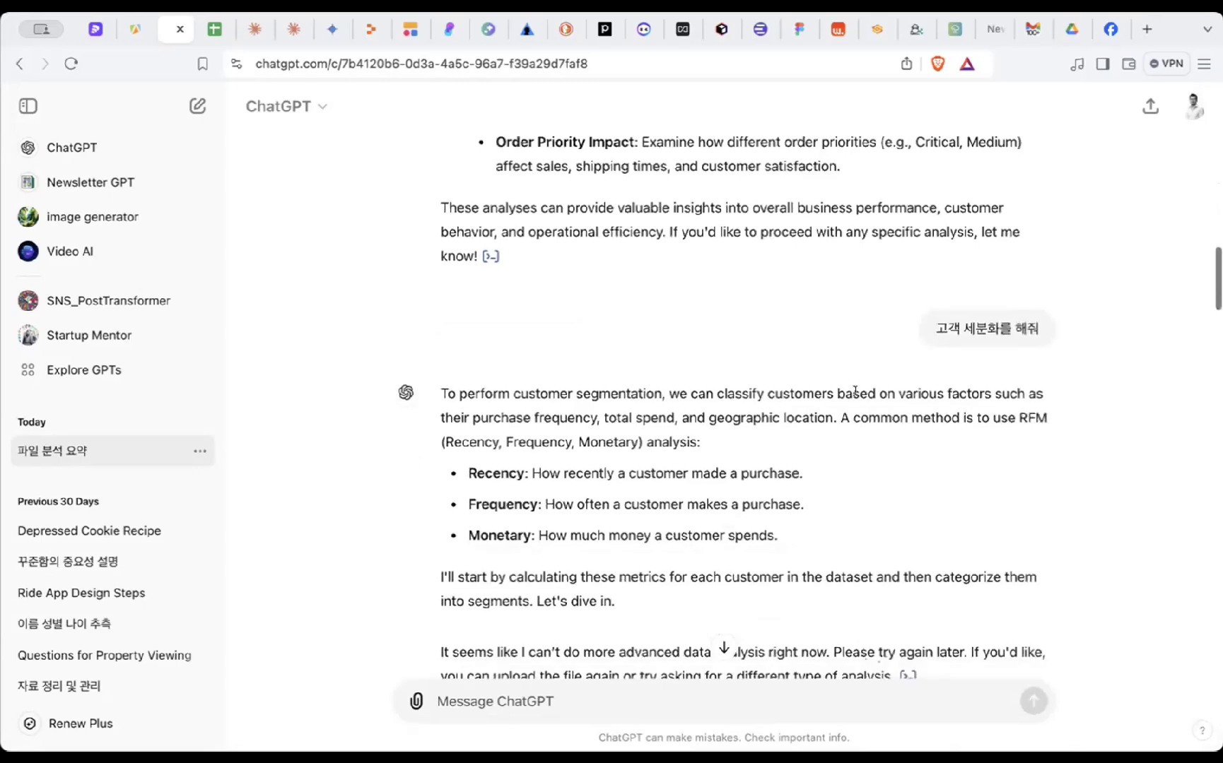
scroll(917, 355, "down", 20)
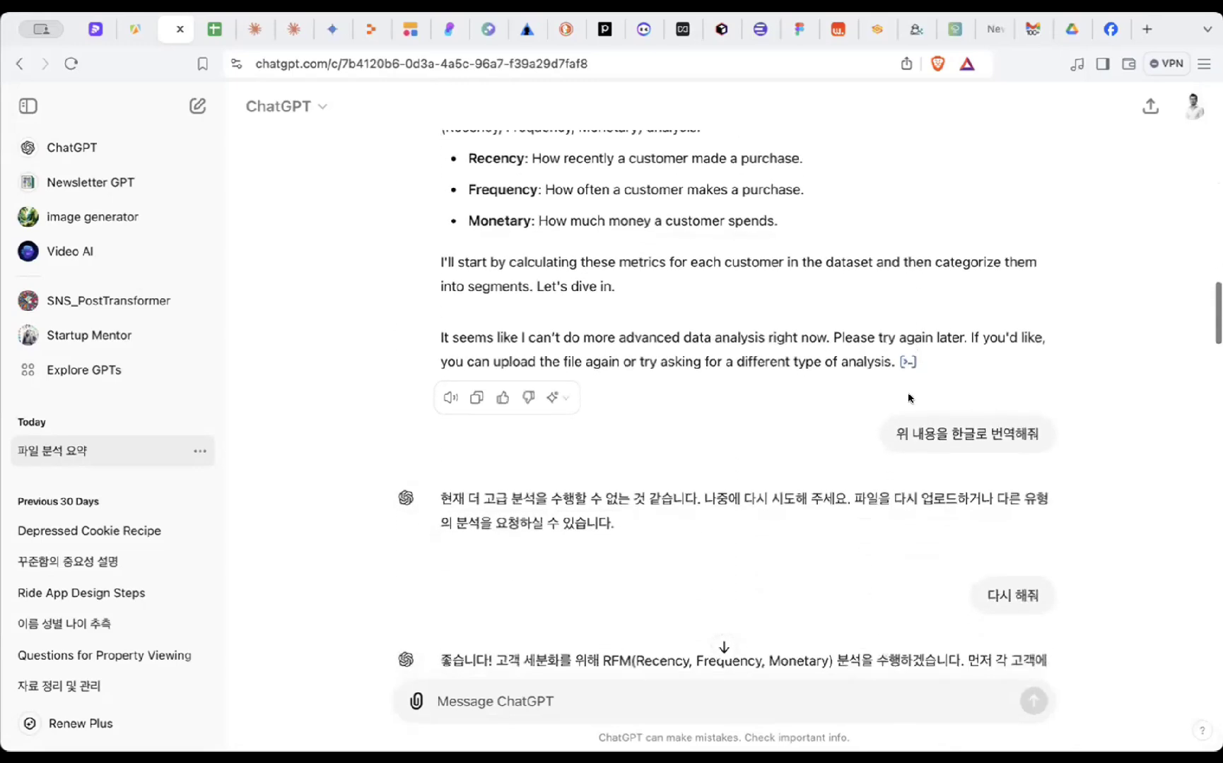
scroll(891, 488, "down", 2)
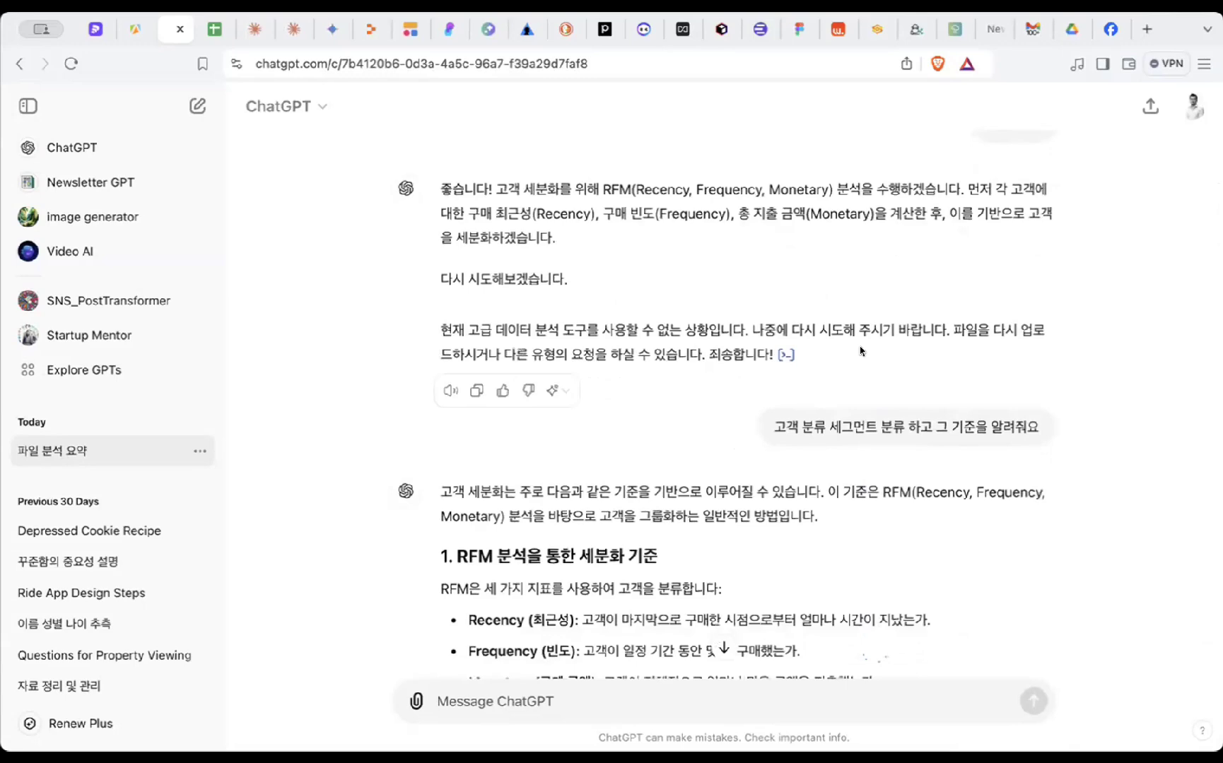
scroll(792, 424, "down", 1)
scroll(772, 415, "down", 7)
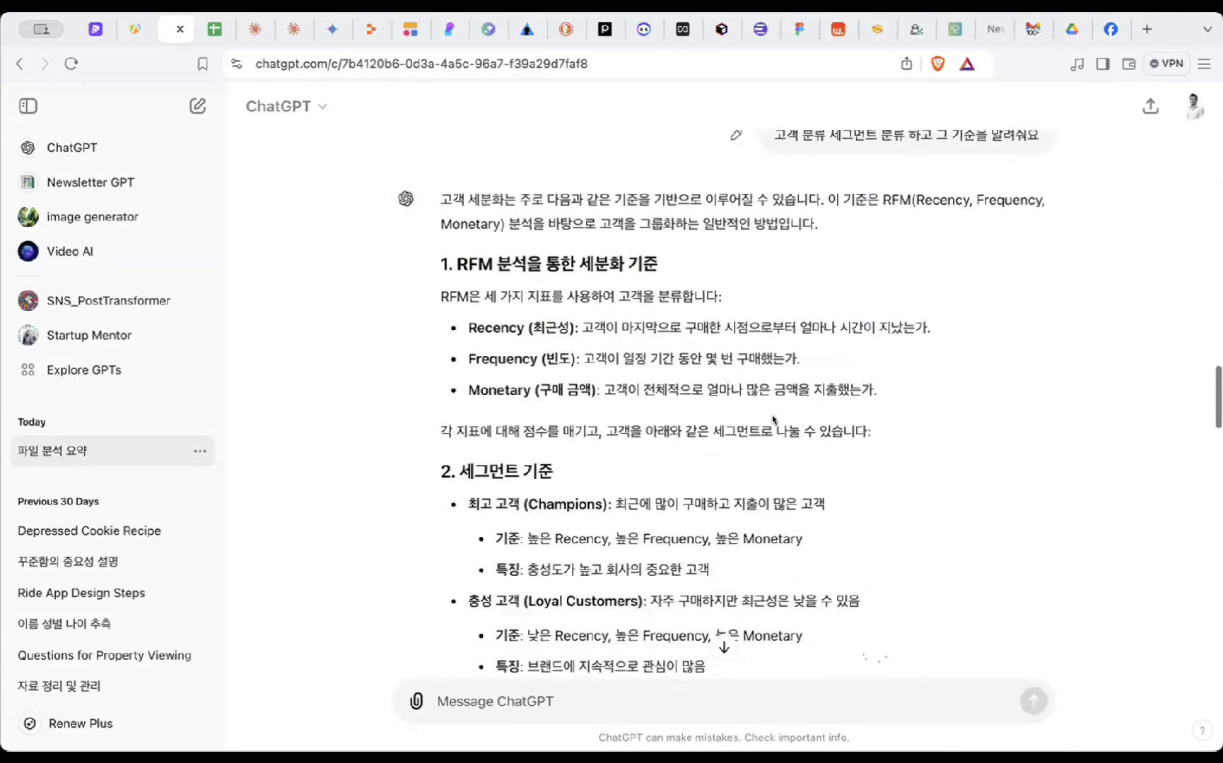
scroll(772, 415, "down", 4)
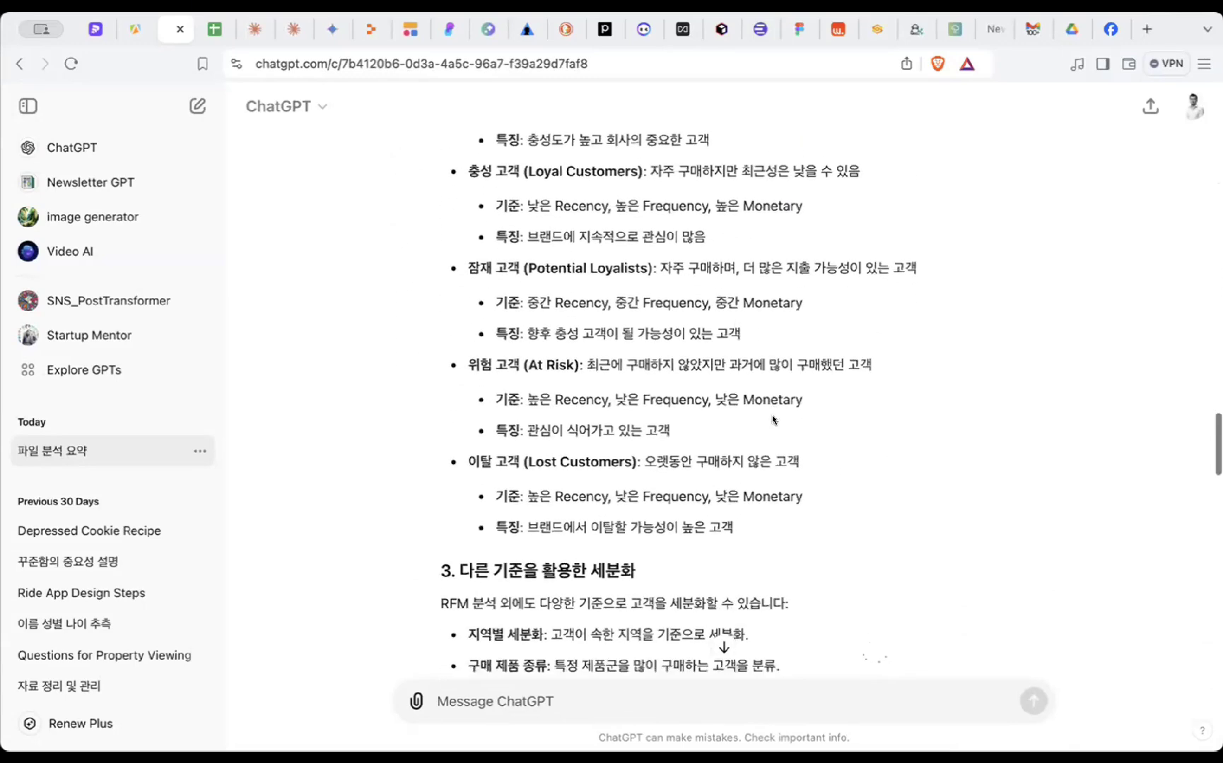
scroll(772, 415, "down", 5)
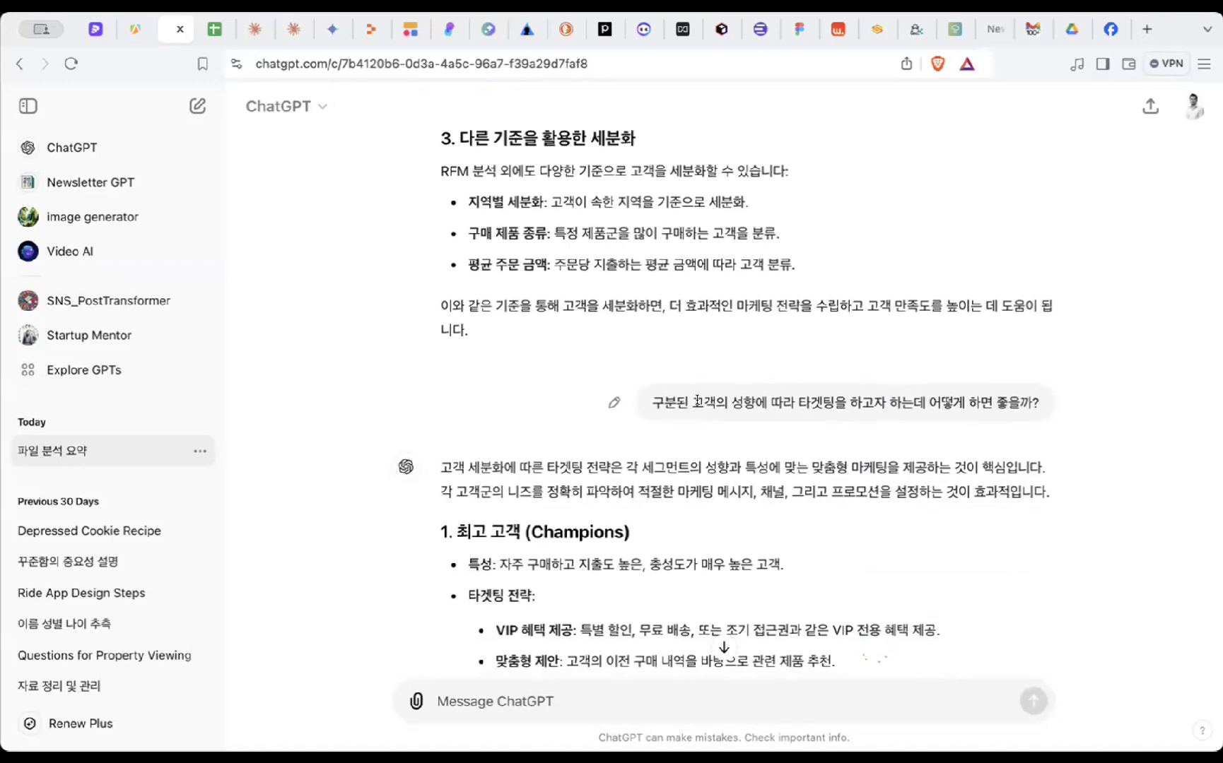
- Revisit the customer-targeting question and the Champions description, then scroll back up
left_click_drag(689, 397, 875, 400)
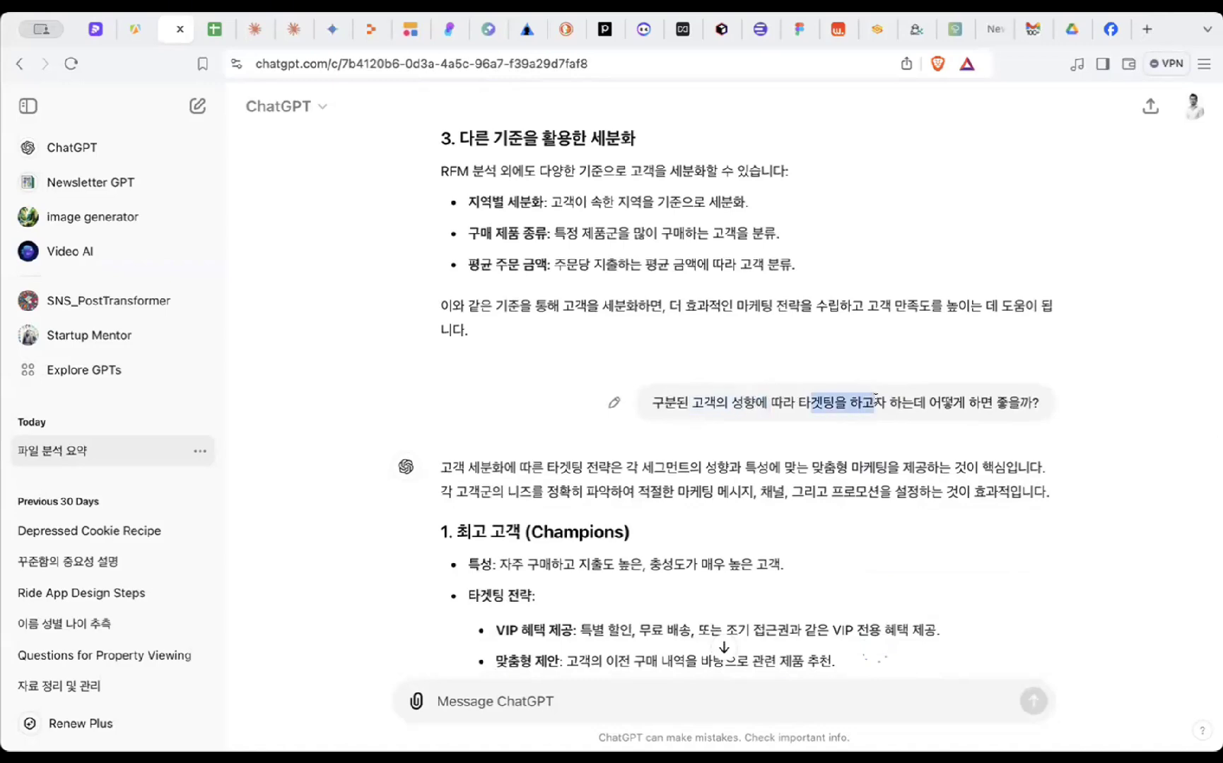
scroll(875, 399, "down", 2)
scroll(846, 508, "down", 7)
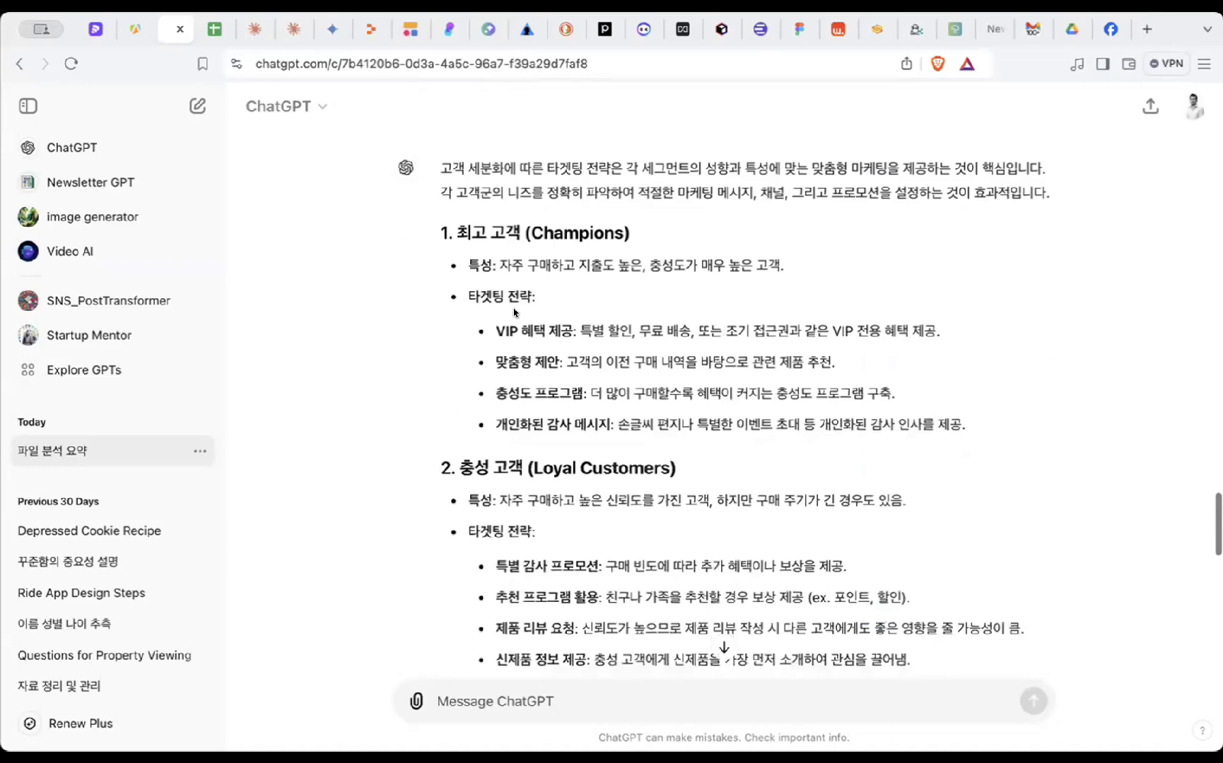
left_click_drag(468, 266, 821, 258)
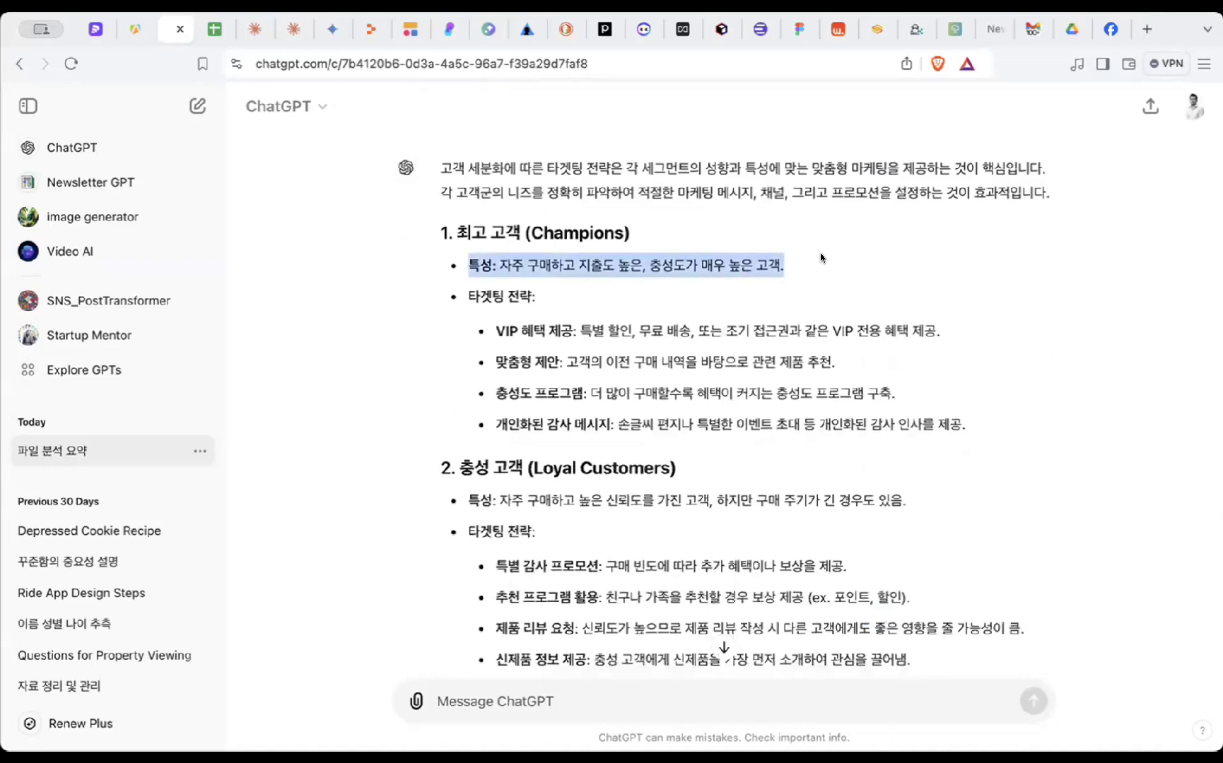
left_click(472, 290)
scroll(475, 296, "down", 8)
scroll(474, 297, "down", 20)
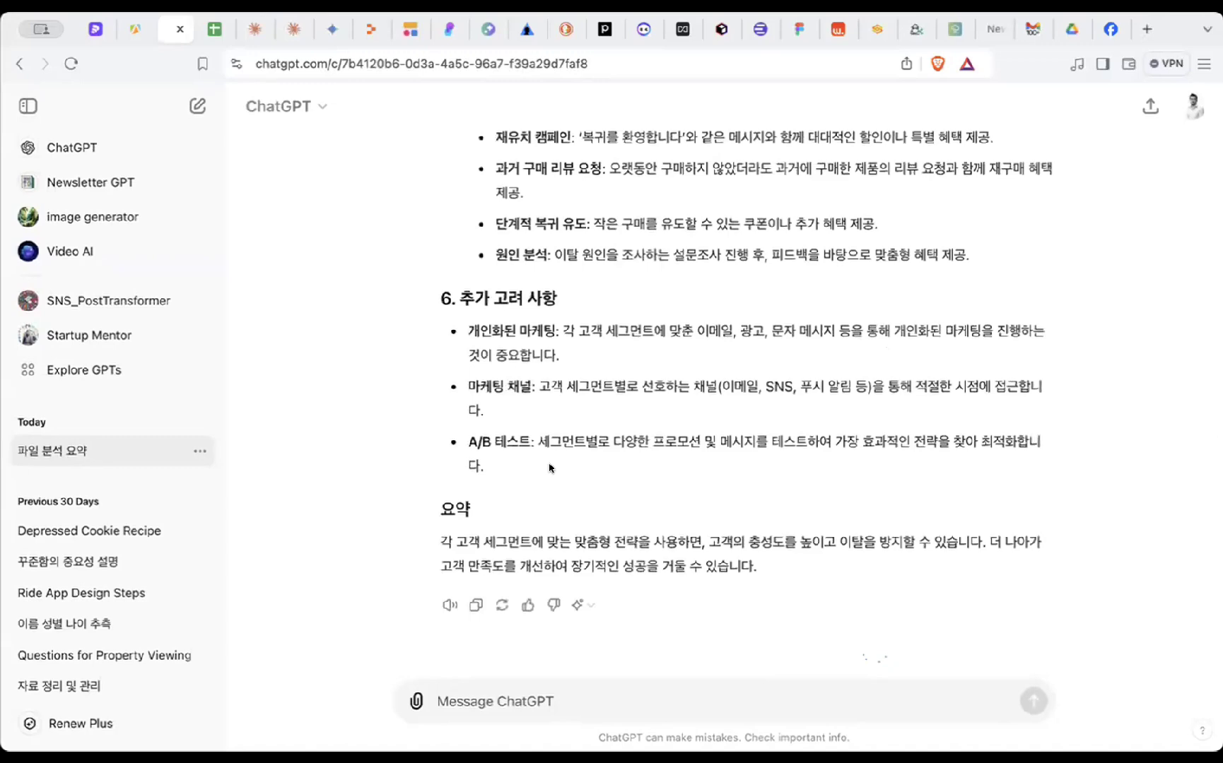
scroll(550, 468, "up", 15)
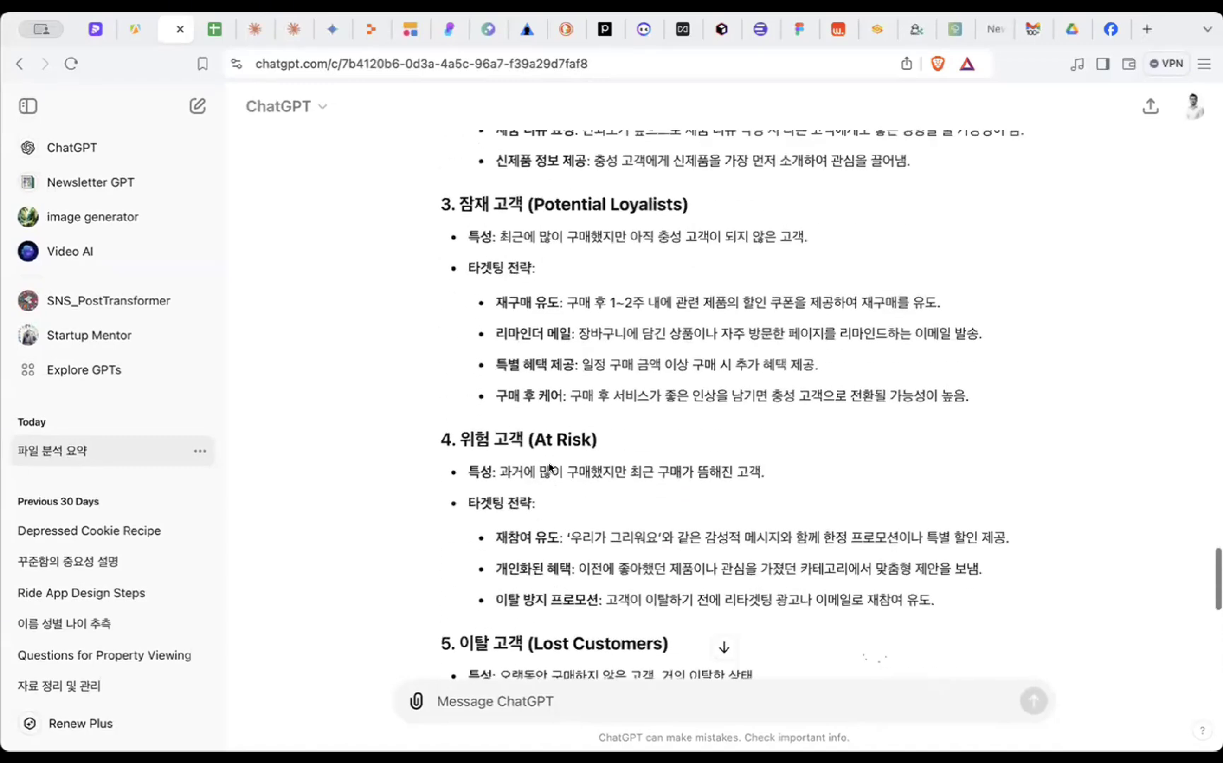
scroll(549, 468, "up", 2)
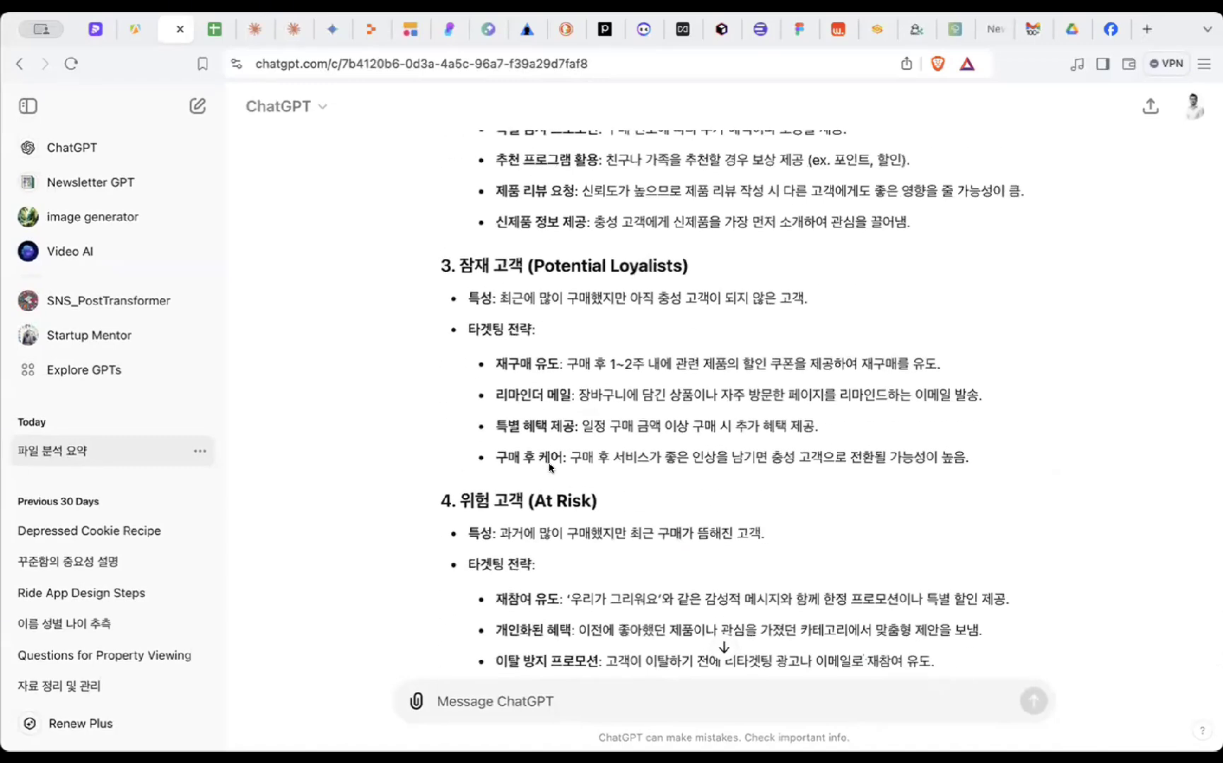
scroll(532, 435, "up", 15)
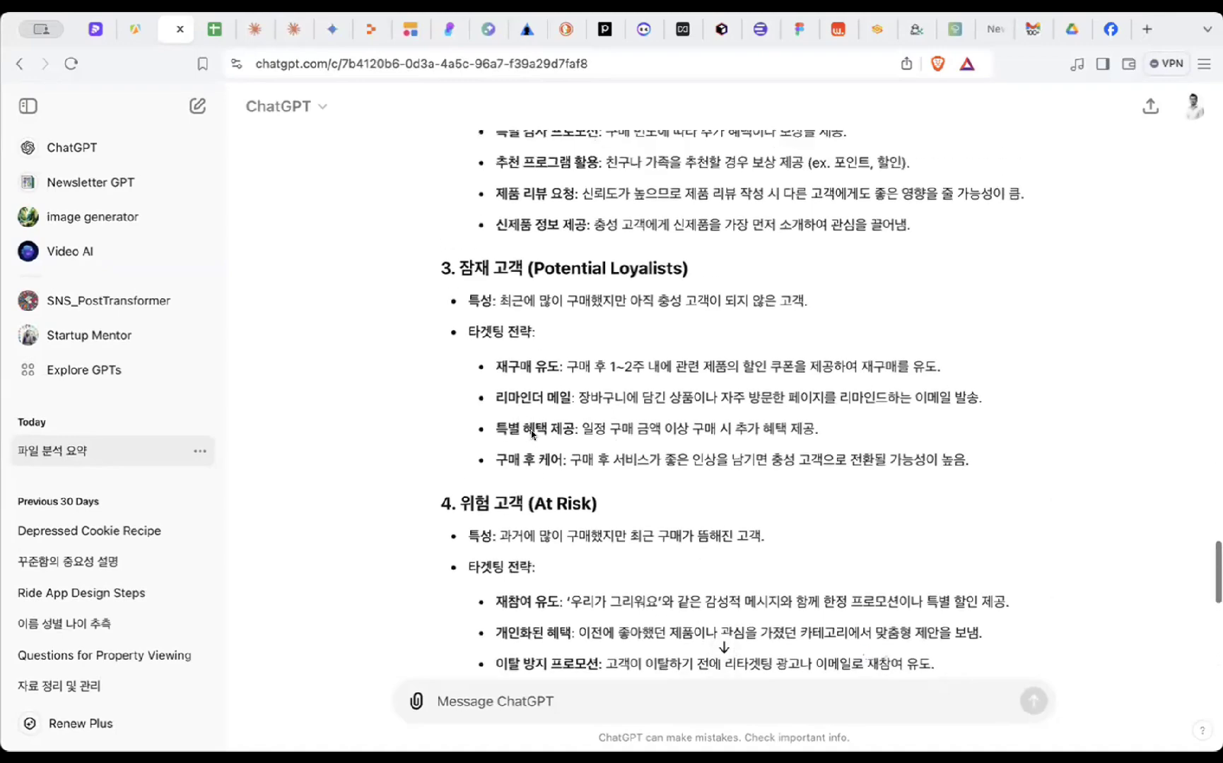
scroll(532, 435, "up", 8)
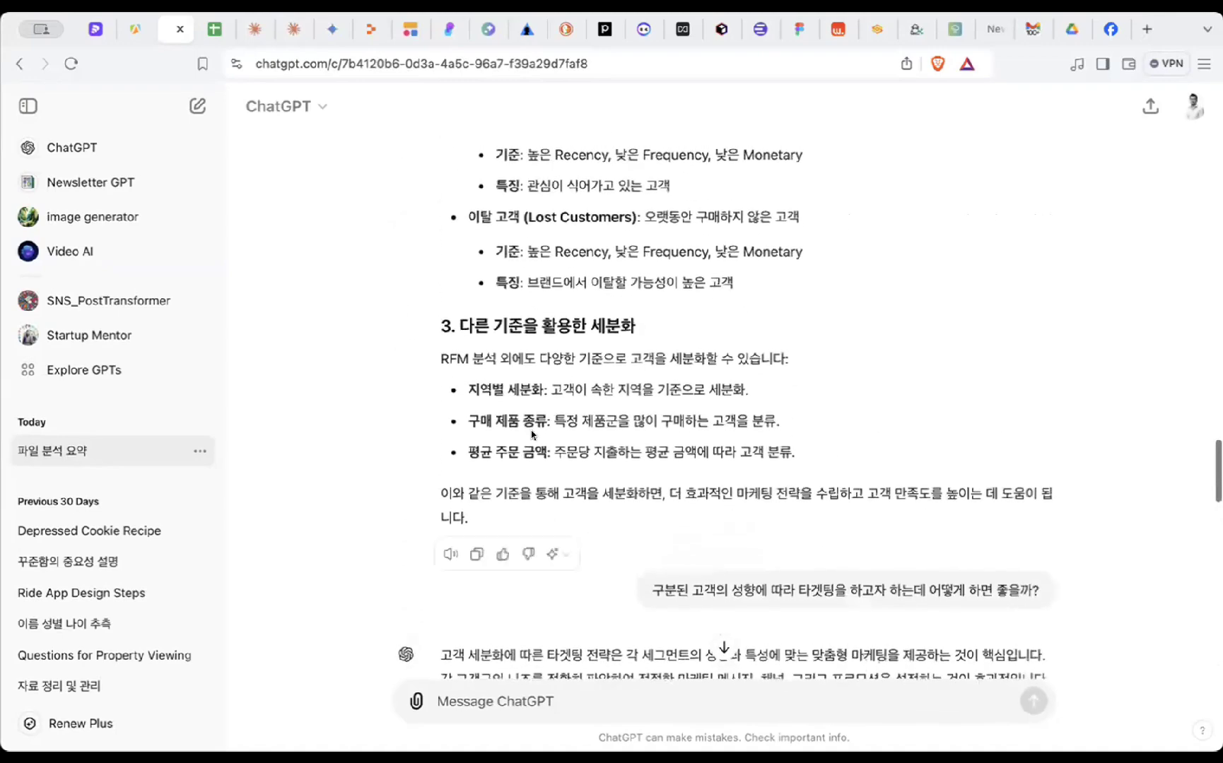
scroll(532, 434, "up", 15)
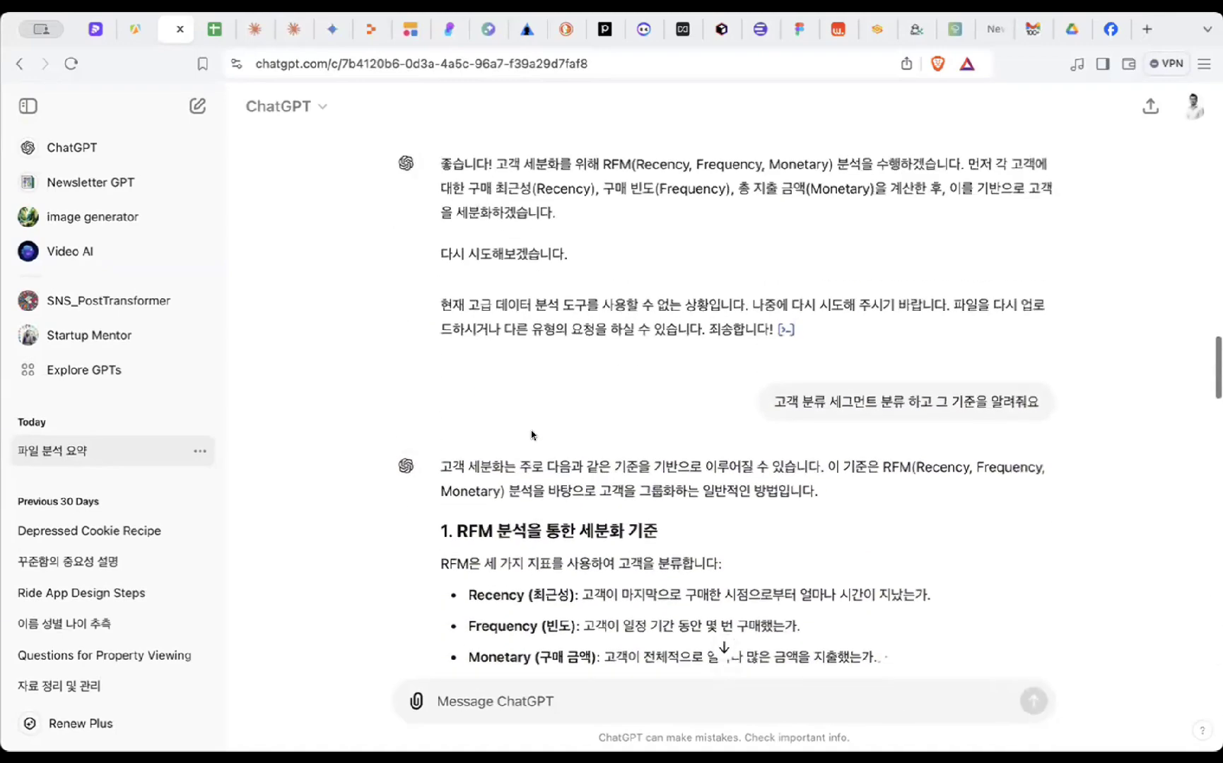
- Check the chat's file attachment options, then return to the top of the conversation
left_click(416, 701)
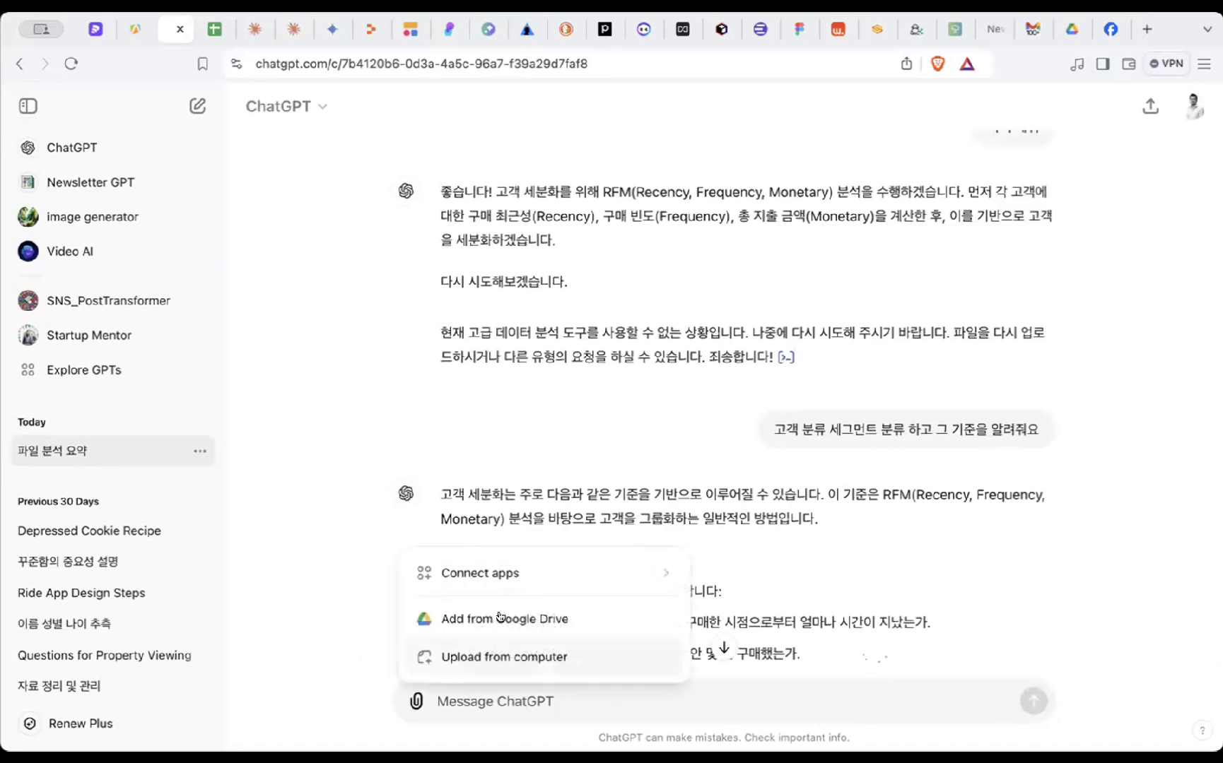
left_click(377, 436)
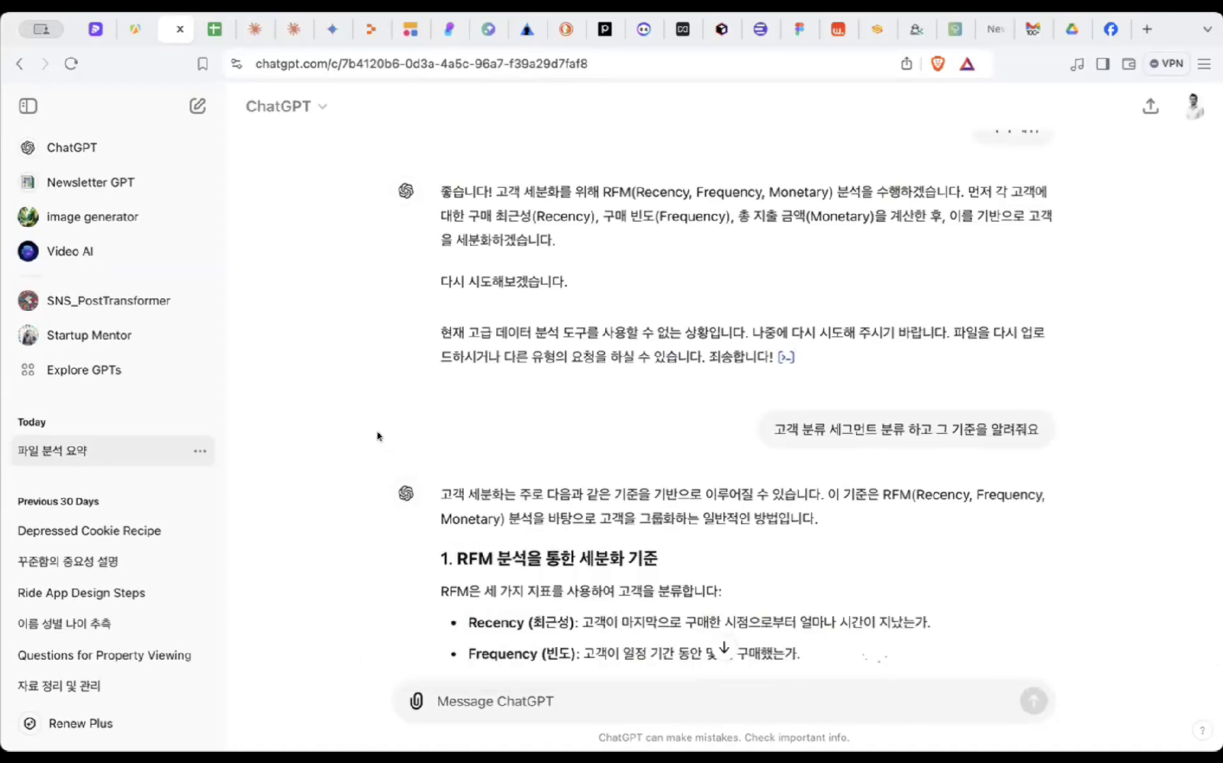
scroll(378, 436, "up", 20)
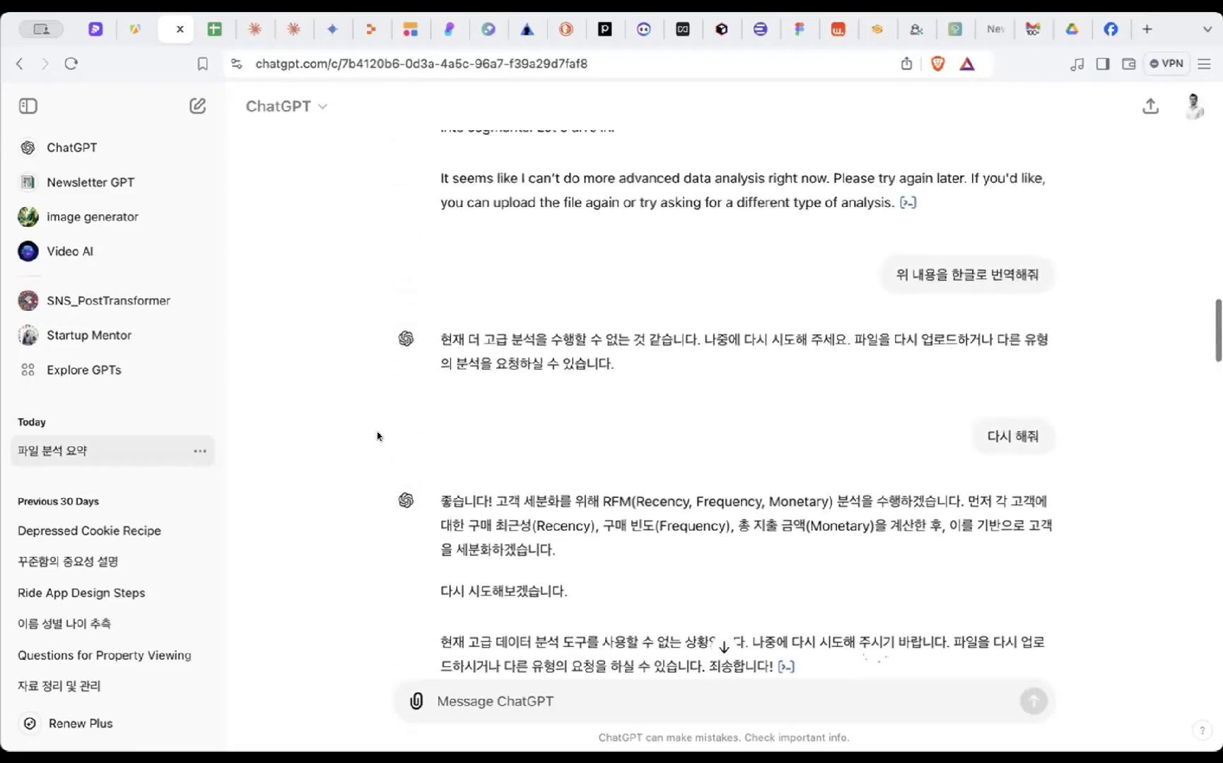
scroll(377, 436, "up", 7)
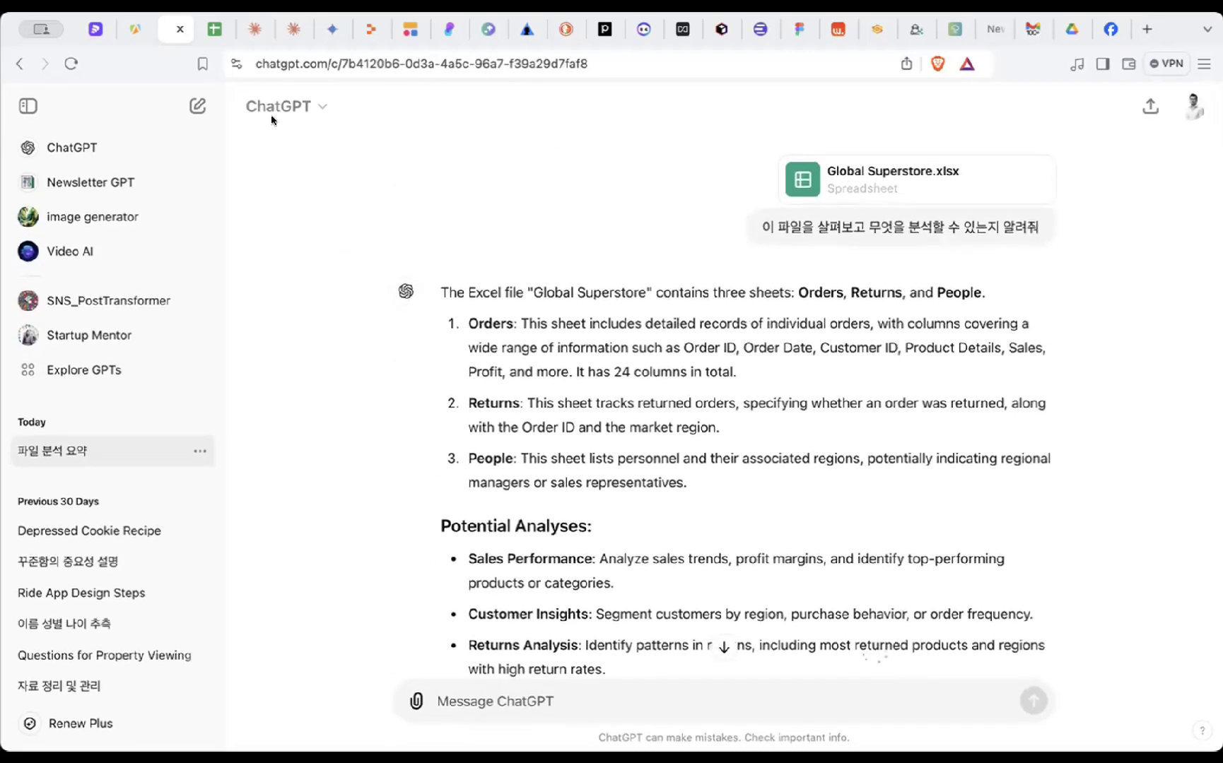
- Browse the order rows on the 주문 sheet of global_superstore_2016_ko-kr.xlsx
left_click(215, 29)
scroll(311, 365, "down", 3)
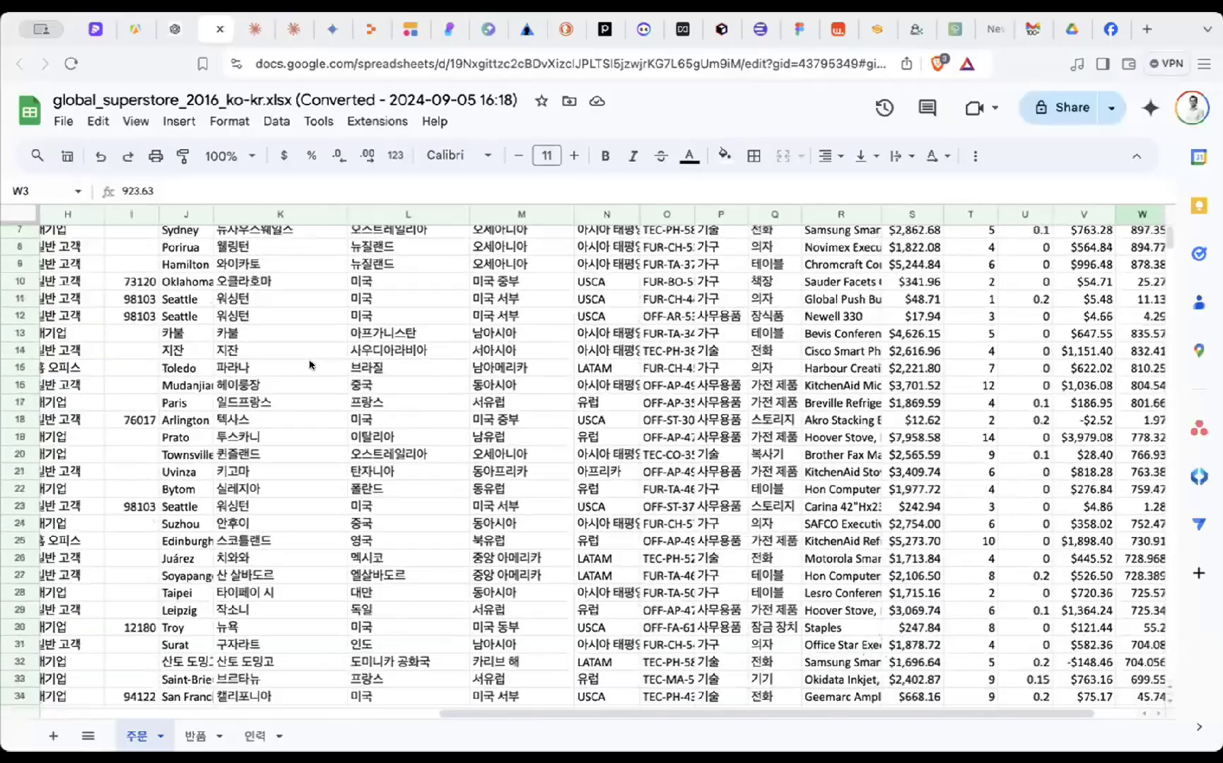
scroll(311, 365, "left", 6)
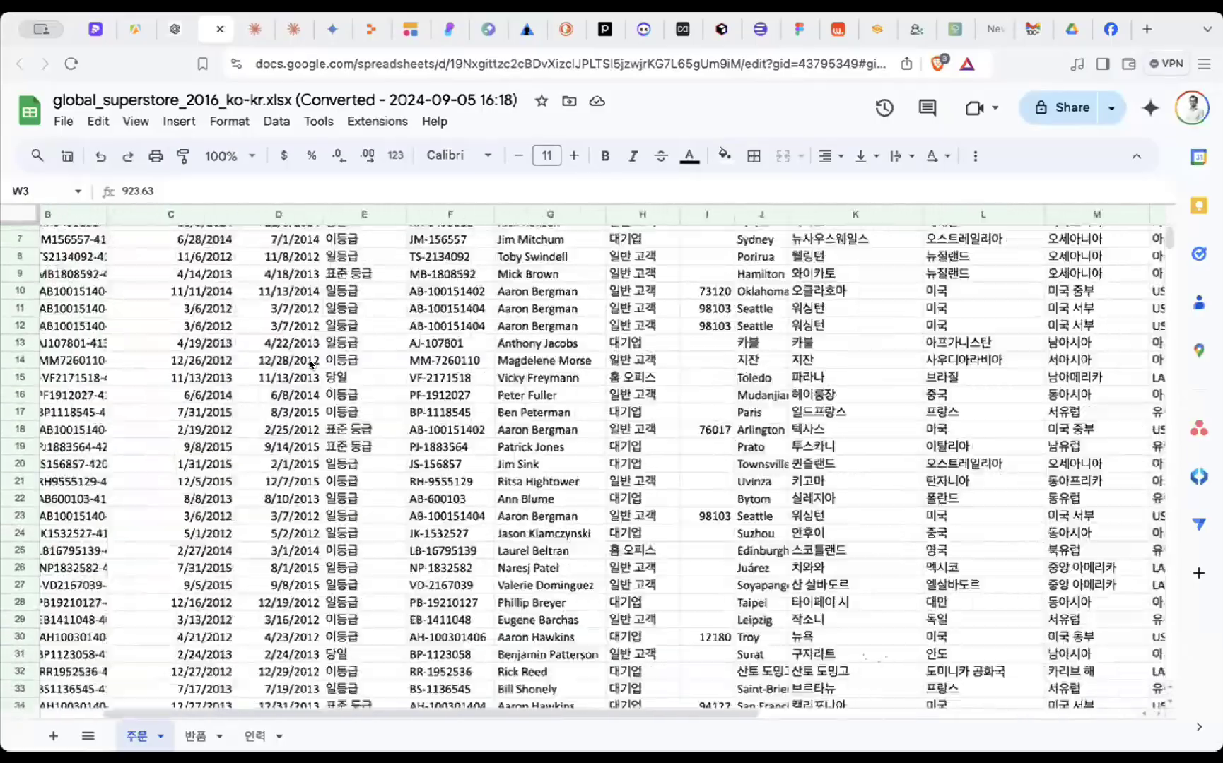
scroll(310, 364, "left", 1)
scroll(310, 364, "down", 12)
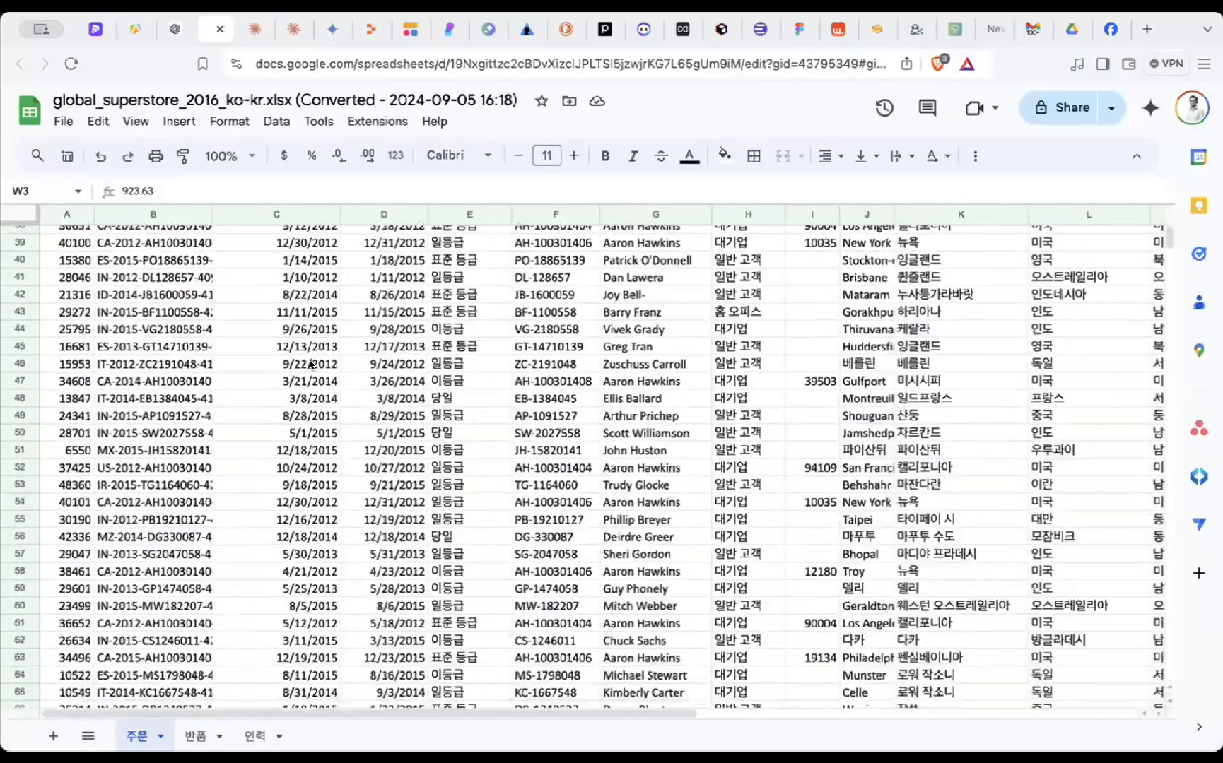
scroll(309, 363, "down", 12)
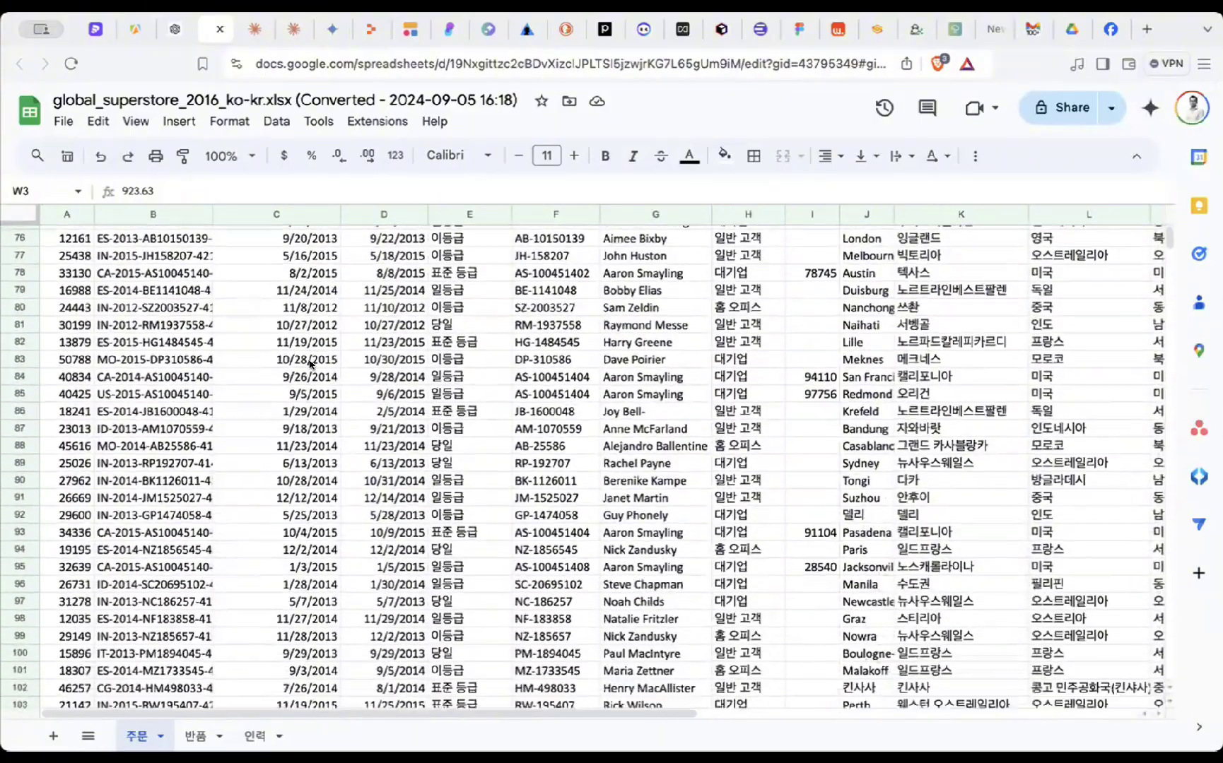
scroll(310, 363, "down", 19)
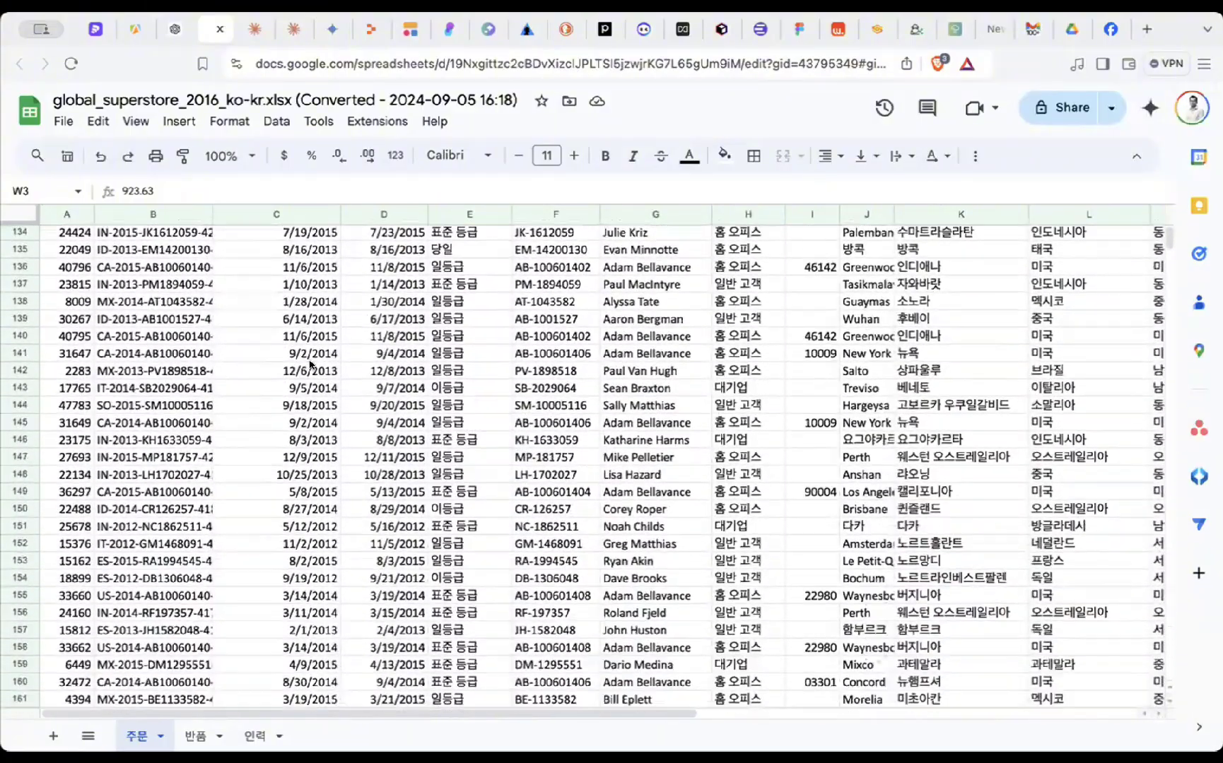
scroll(310, 364, "down", 5)
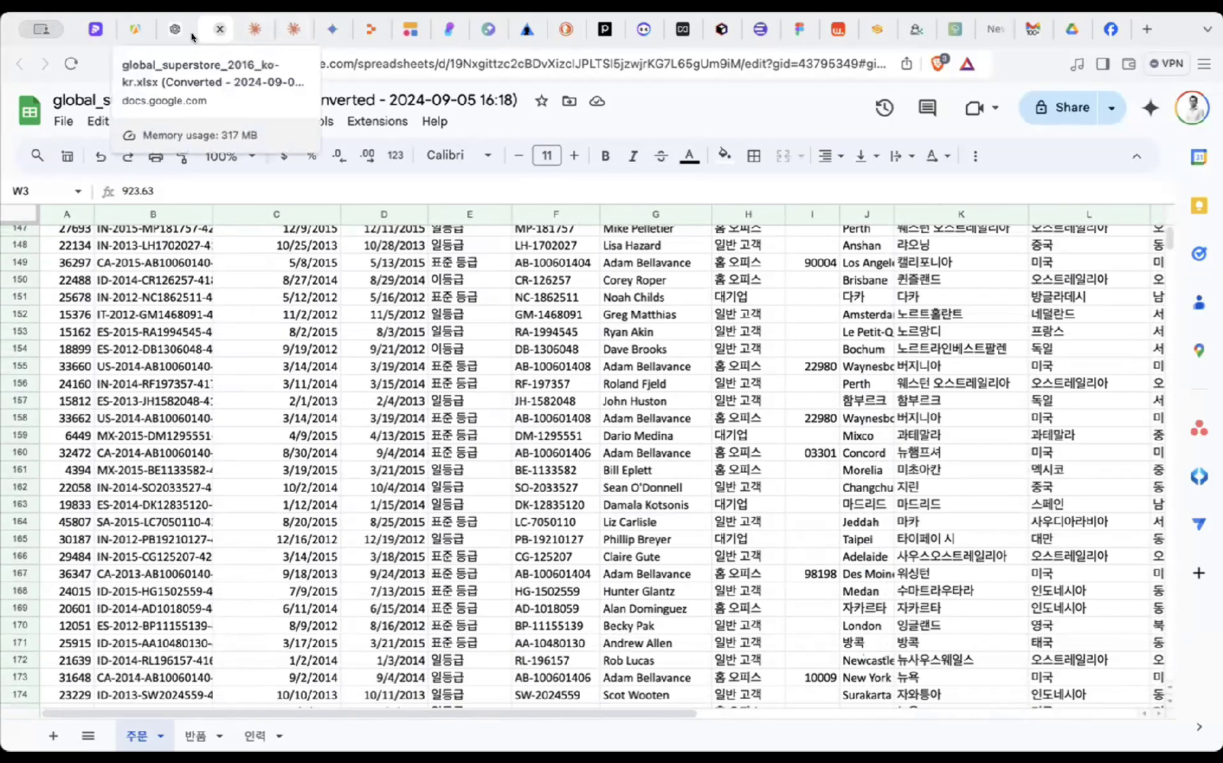
- Bring up slide 11 of AI nocode_week_1, the Case 3 Flux cat-near-pet-clinic image example
left_click(94, 31)
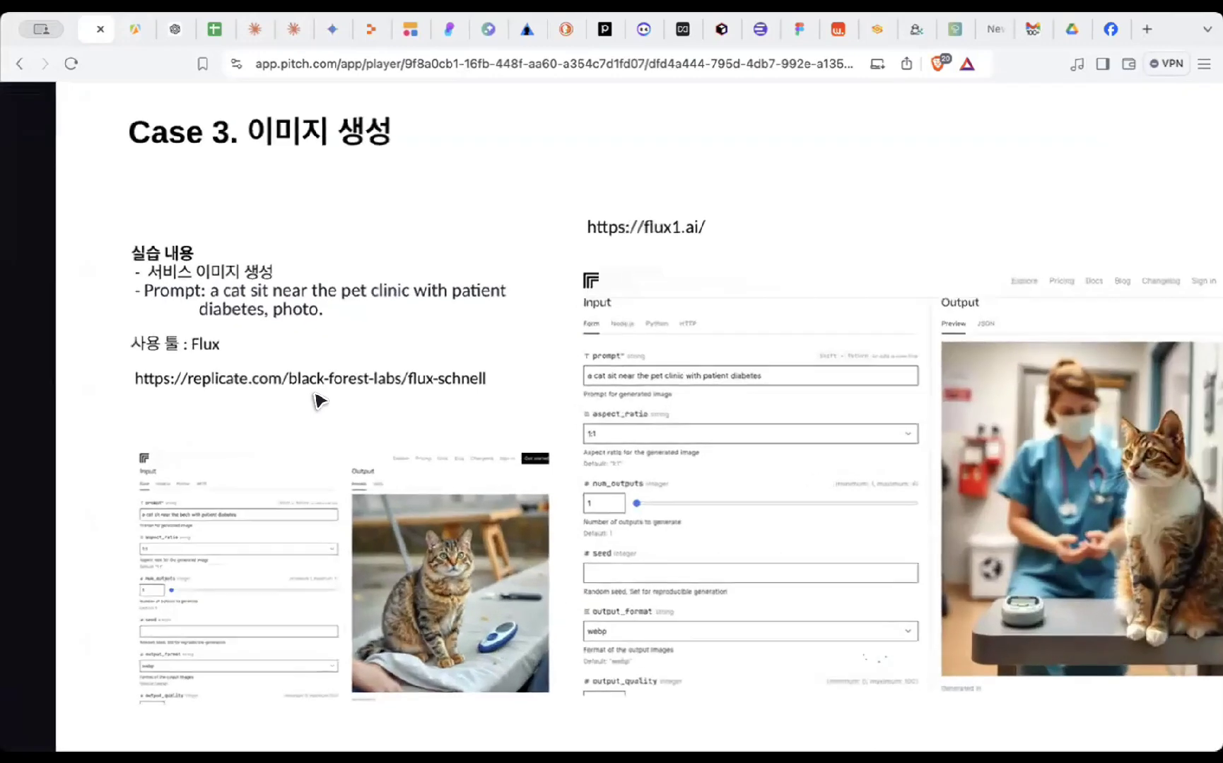
scroll(320, 401, "up", 5)
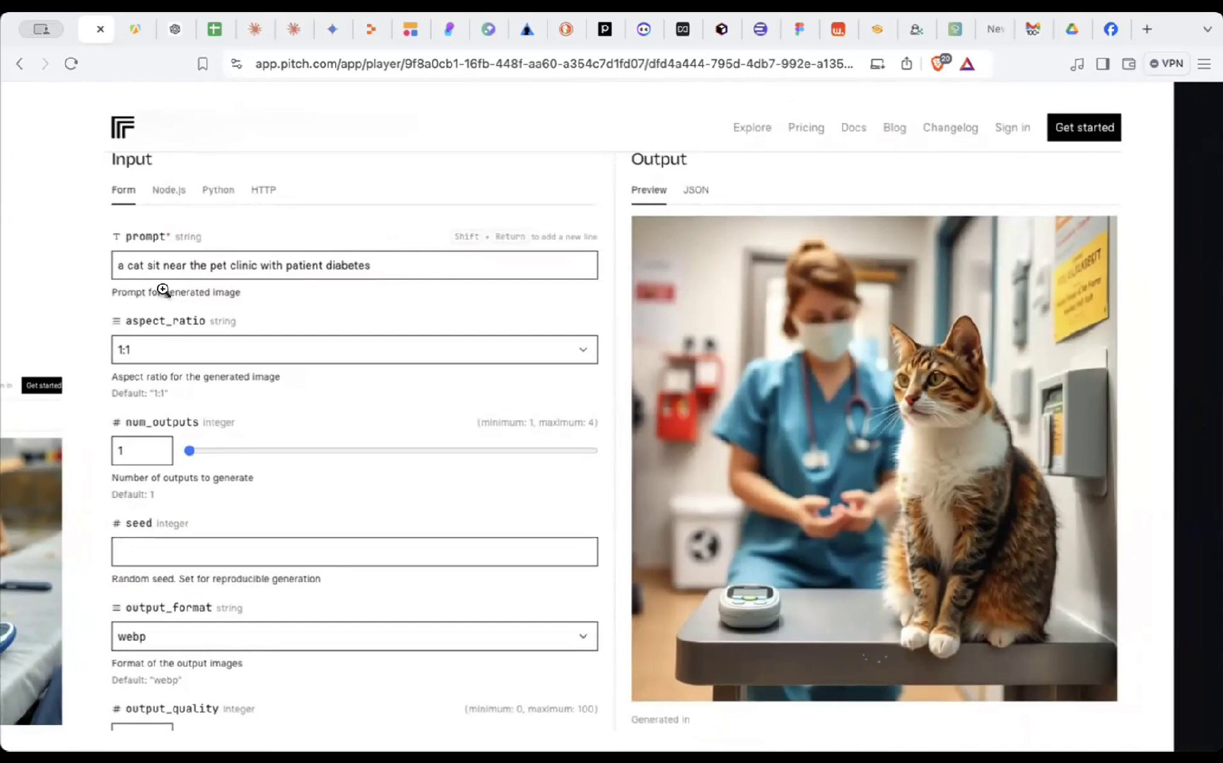
scroll(197, 292, "down", 1)
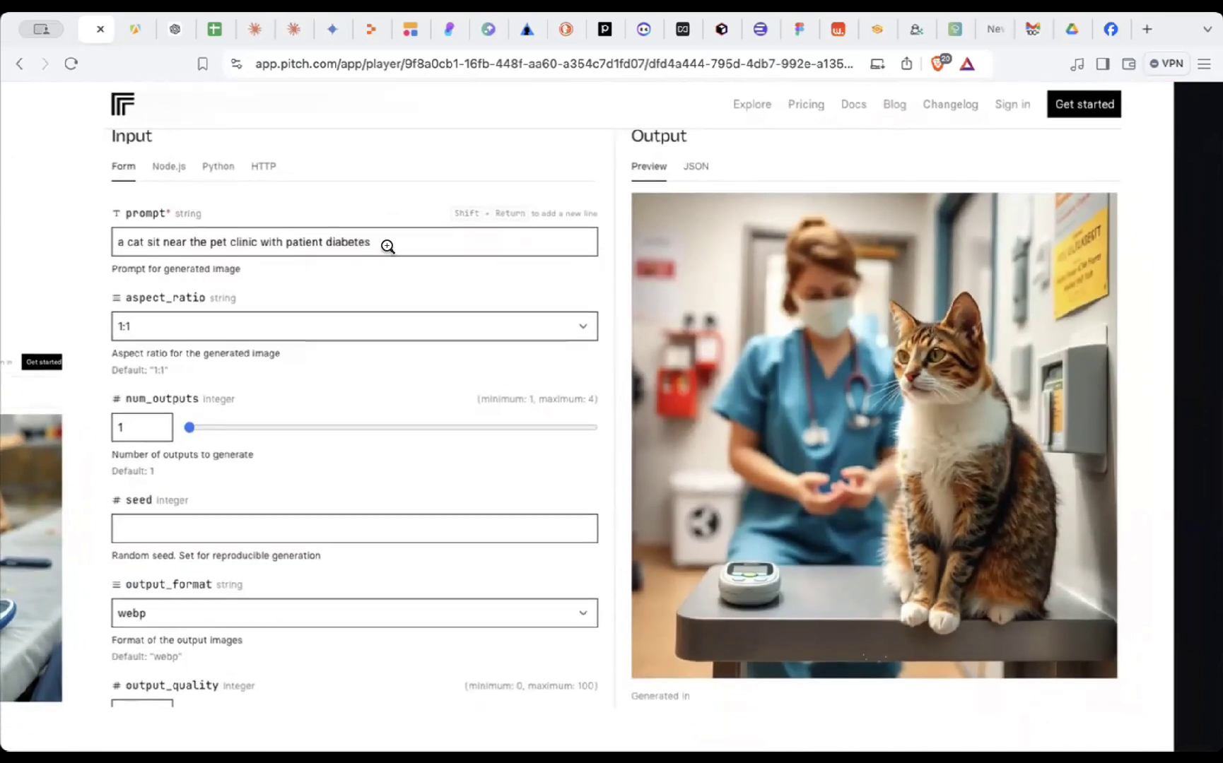
scroll(704, 395, "down", 2)
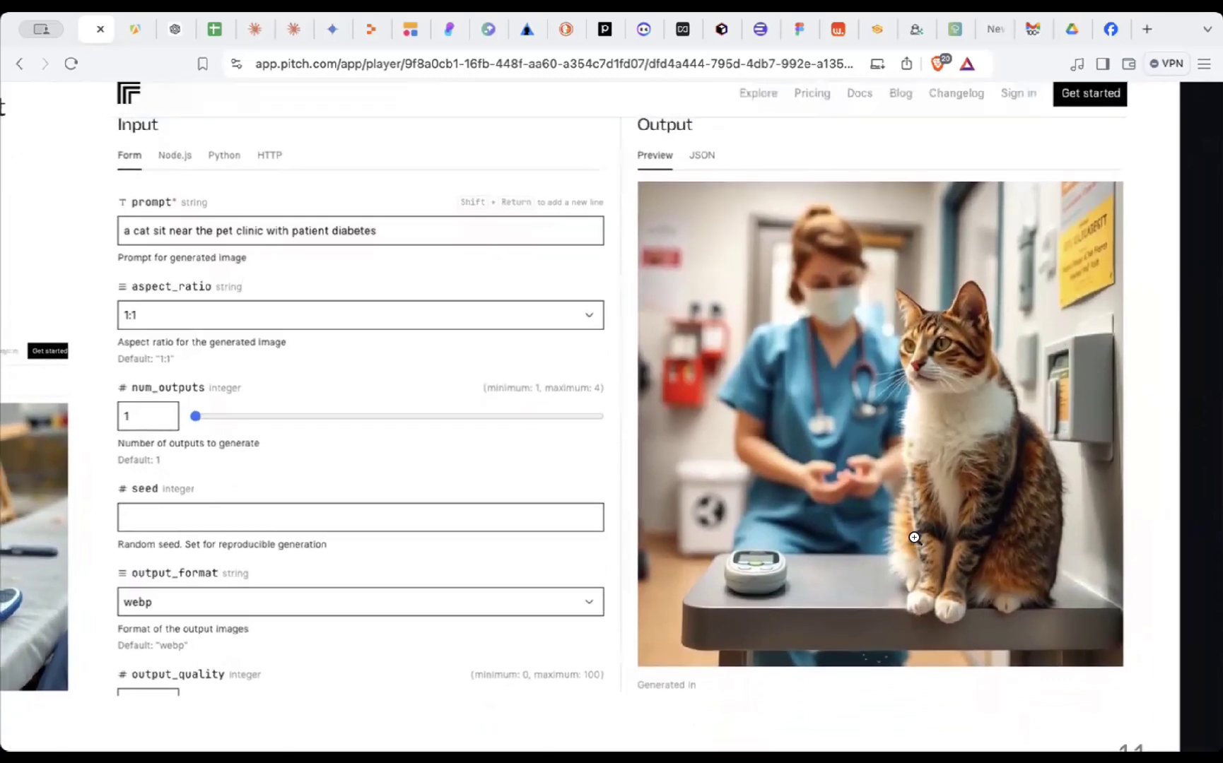
scroll(914, 538, "down", 2)
scroll(915, 539, "up", 2)
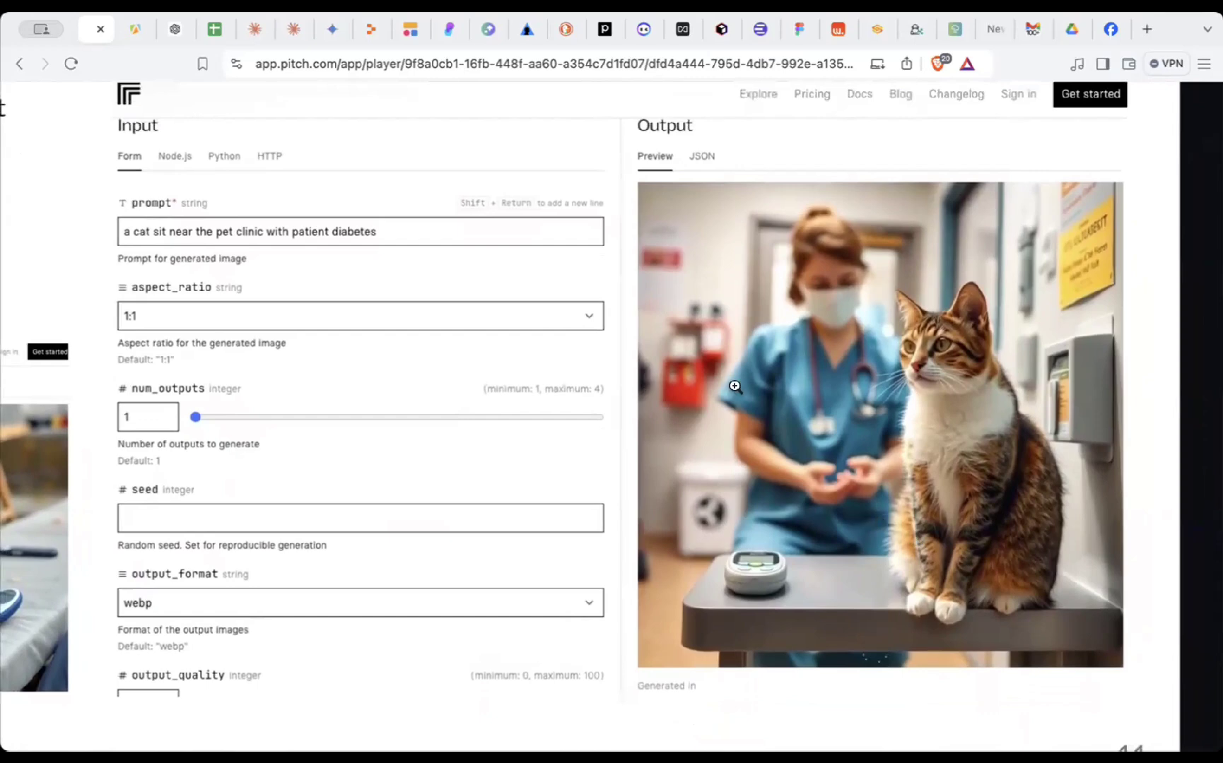
scroll(769, 481, "down", 5)
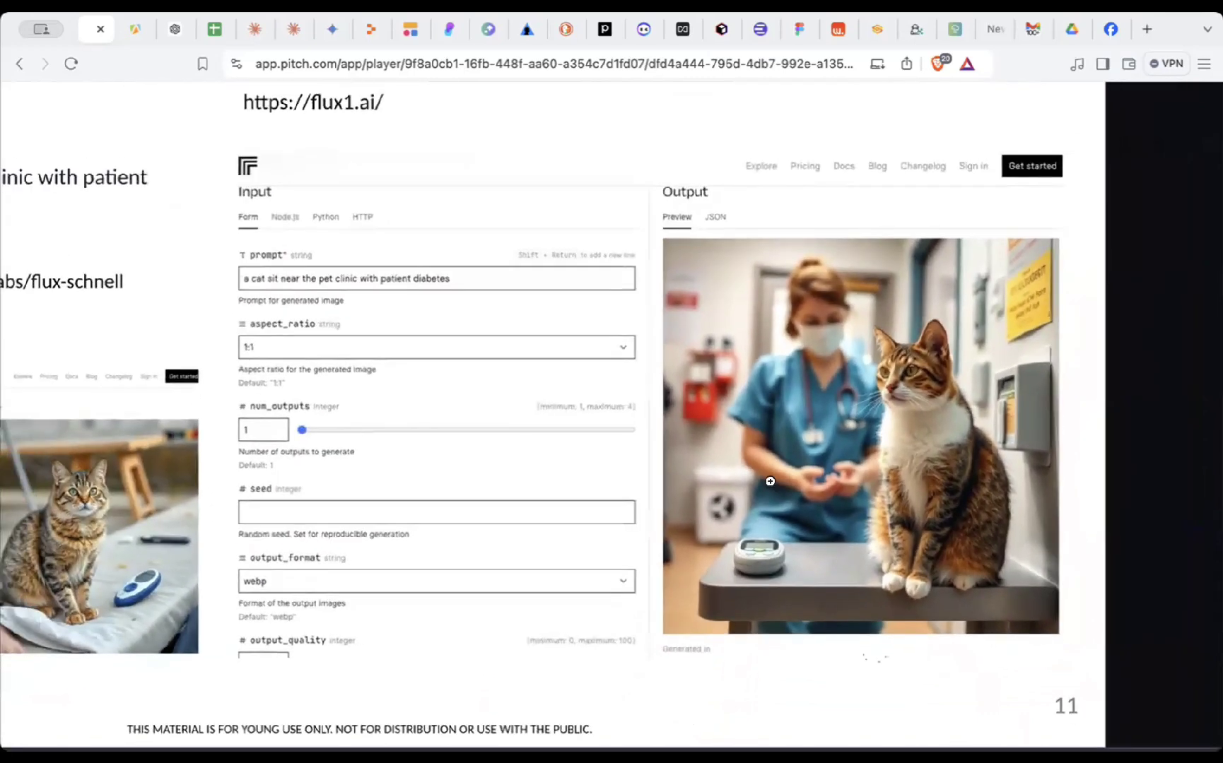
scroll(770, 481, "down", 2)
scroll(770, 481, "up", 2)
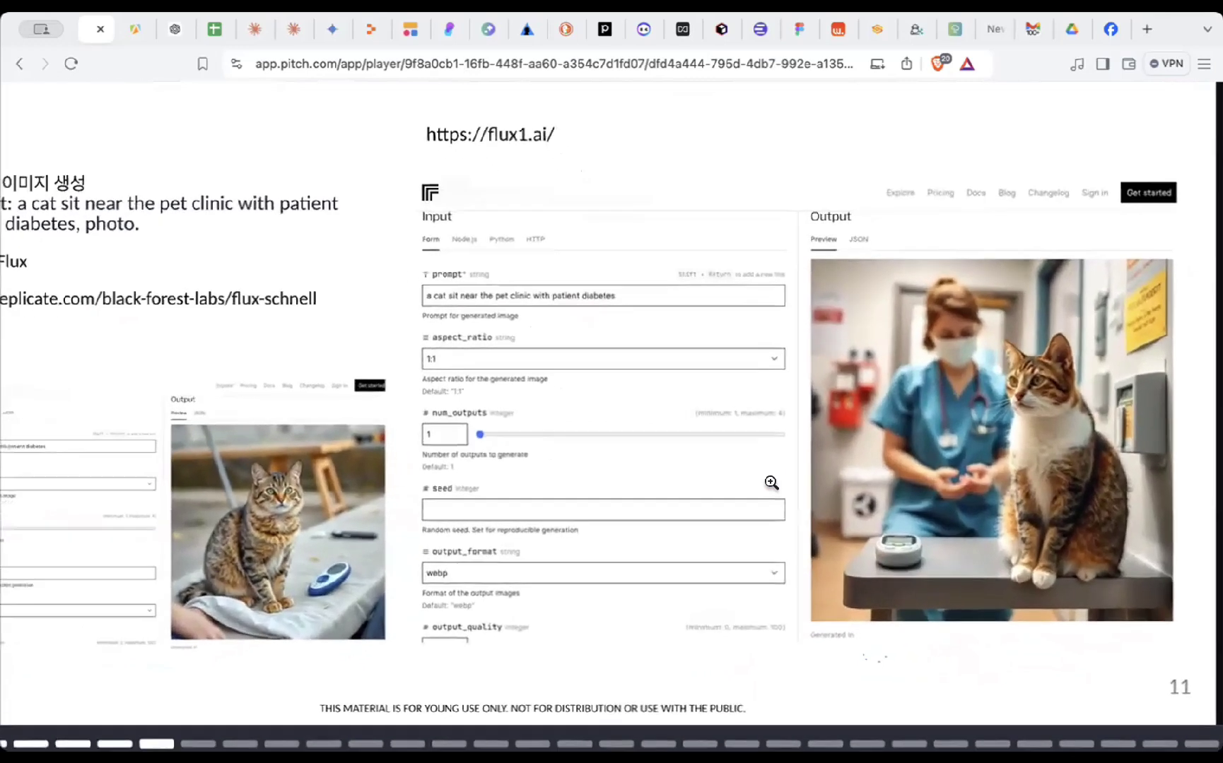
scroll(770, 481, "right", 2)
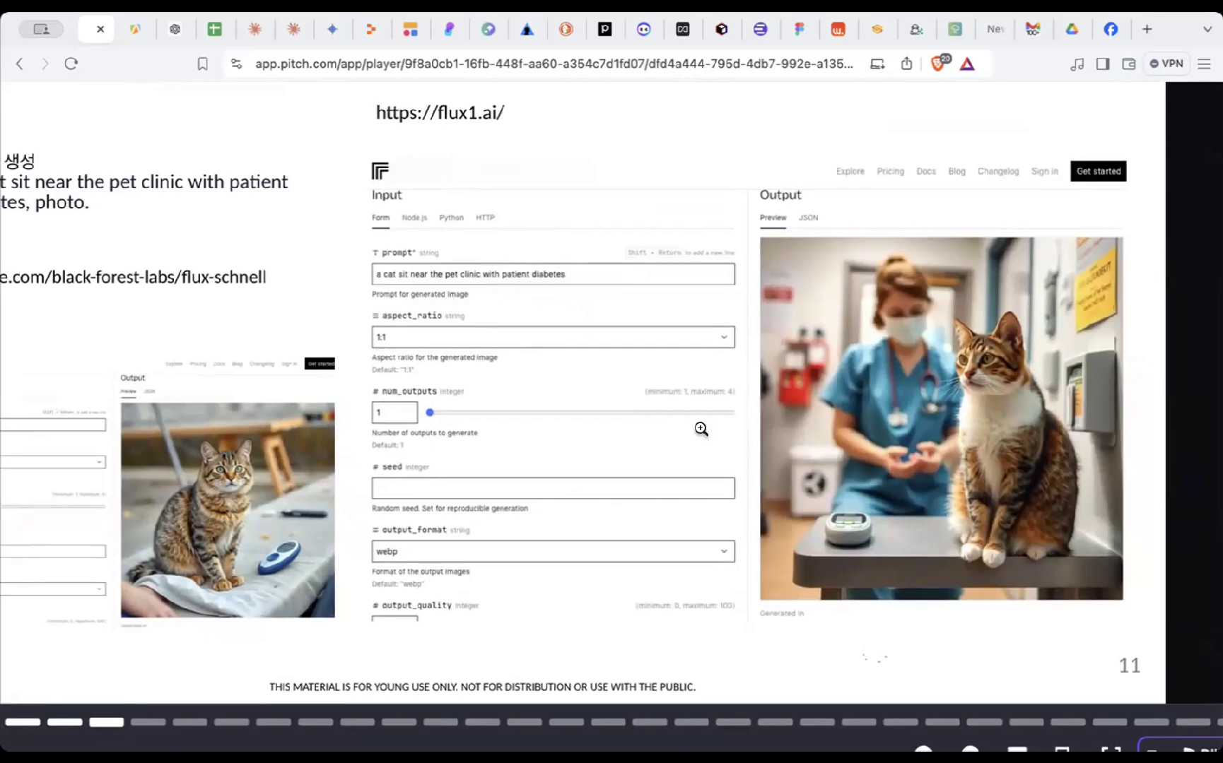
- Present the deck full screen and advance to slide 12, Case 4 data analysis and visualization
left_click(700, 428)
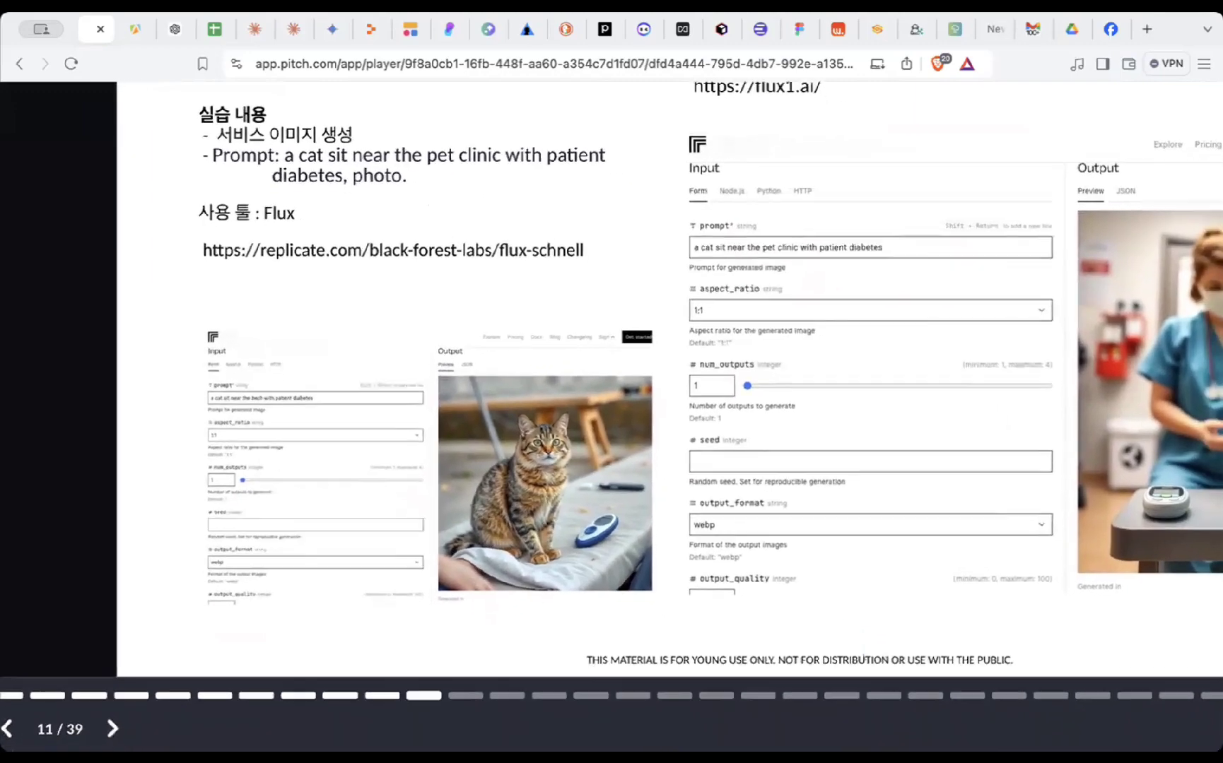
left_click(468, 410)
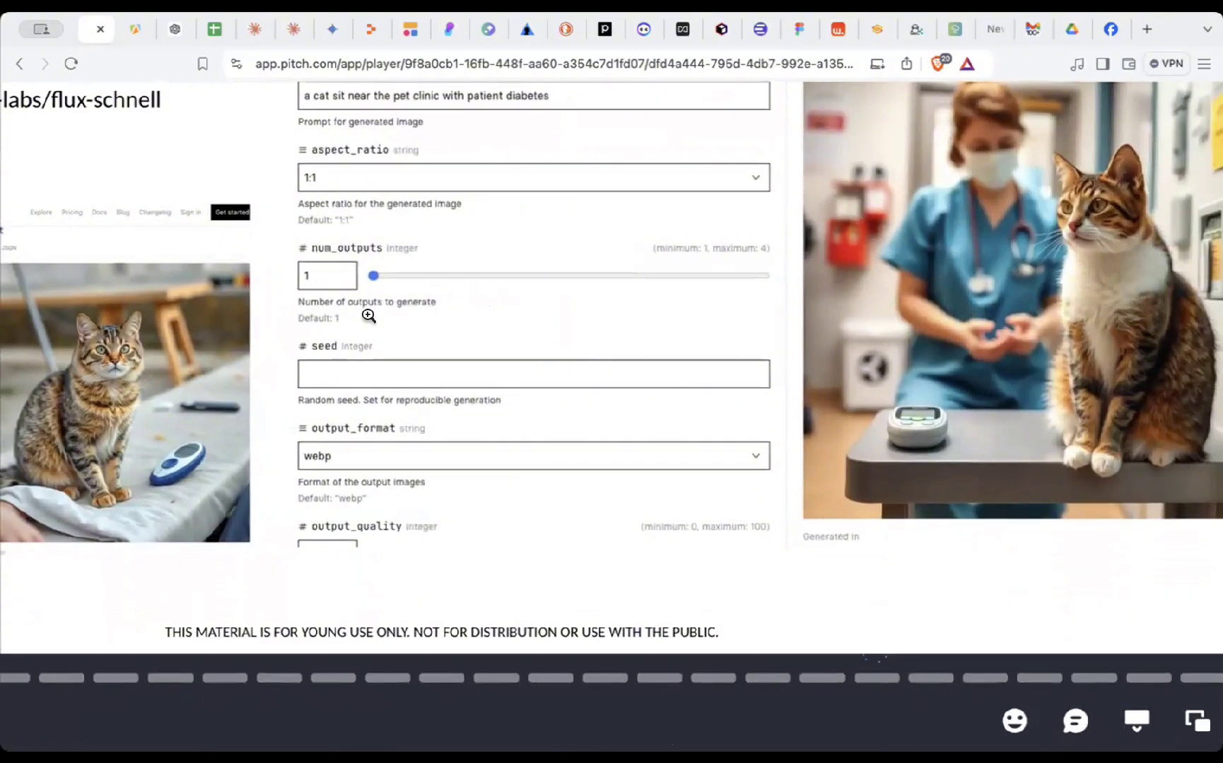
left_click(576, 260)
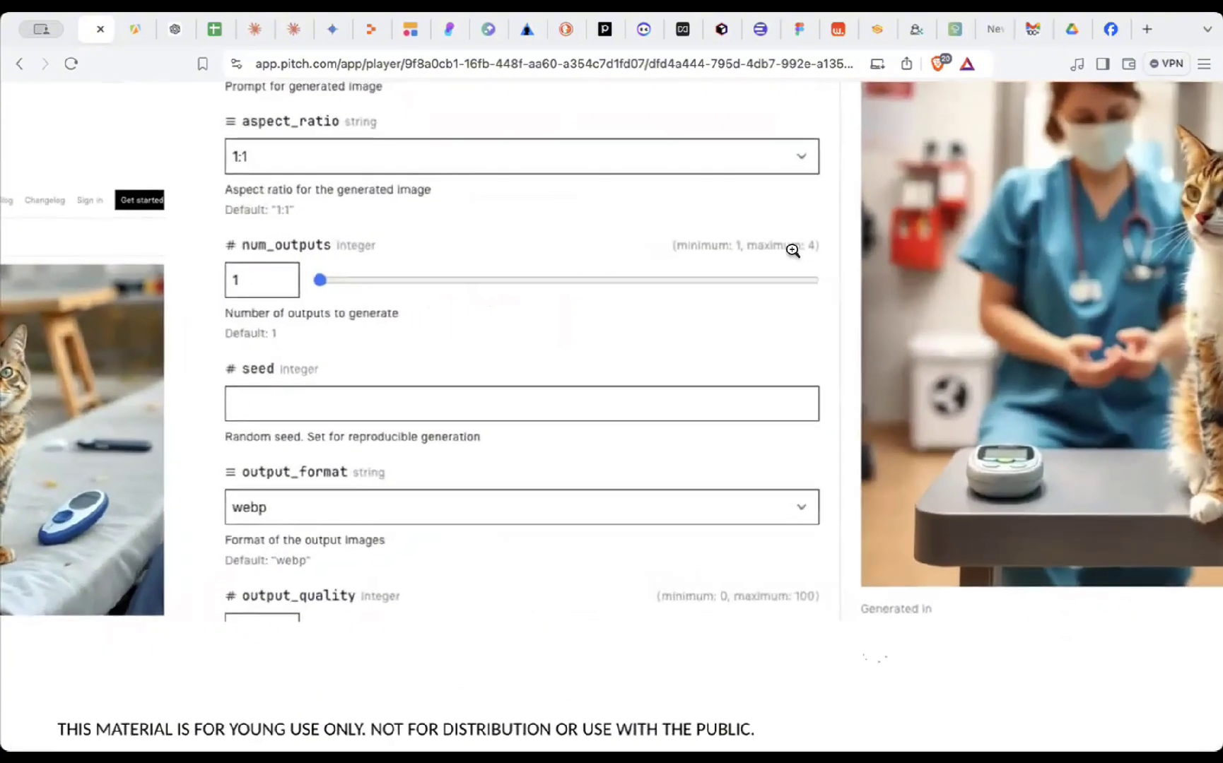
left_click(760, 285)
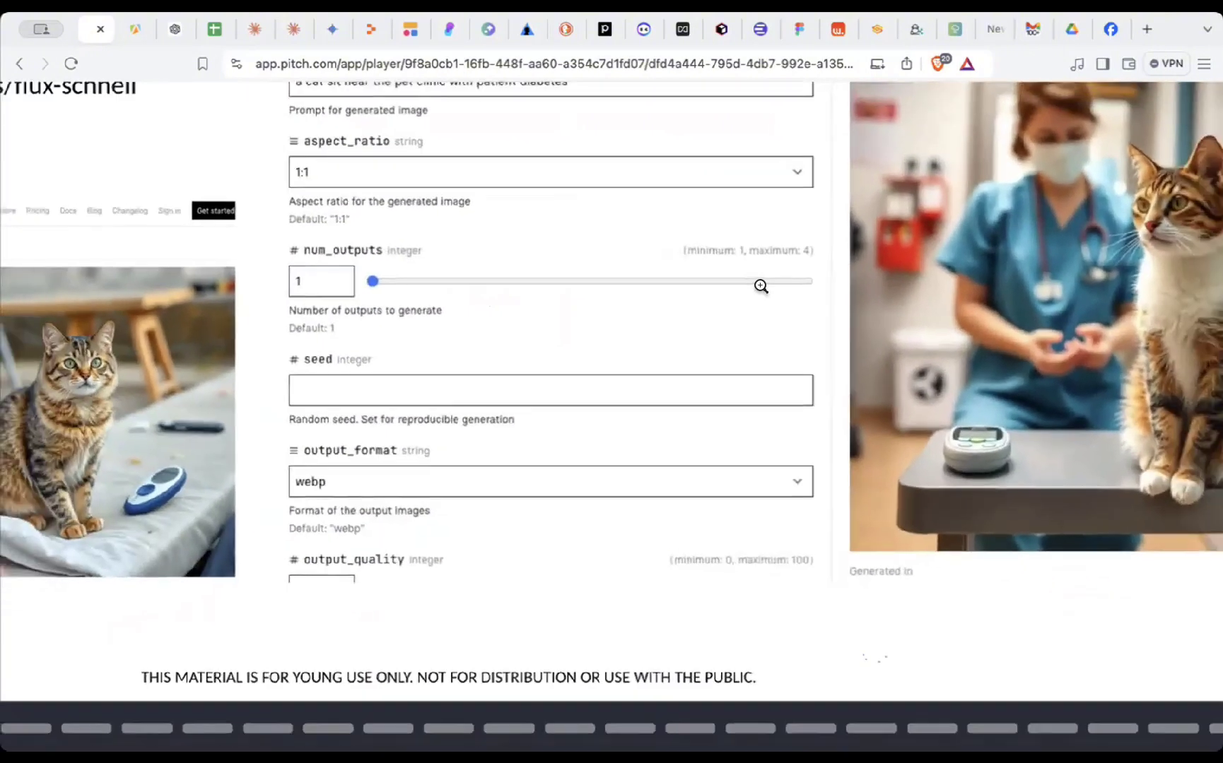
left_click(578, 437)
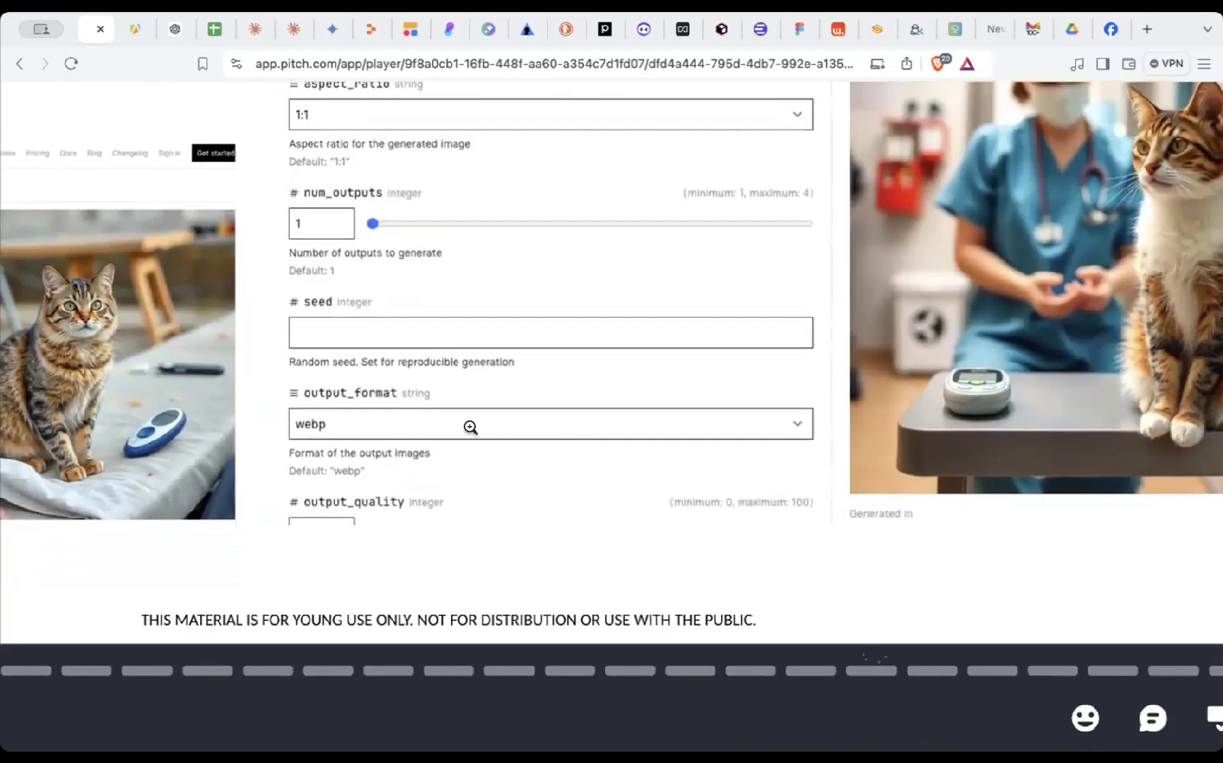
left_click(432, 426)
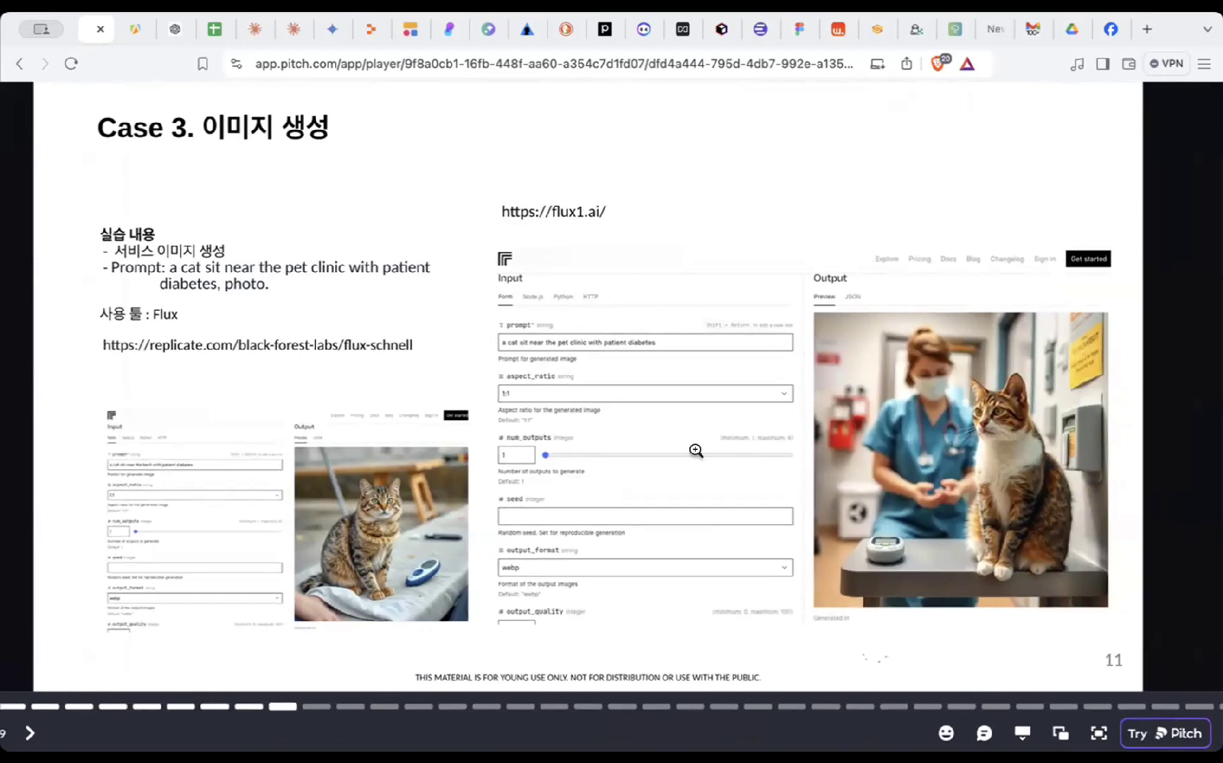
left_click(1098, 733)
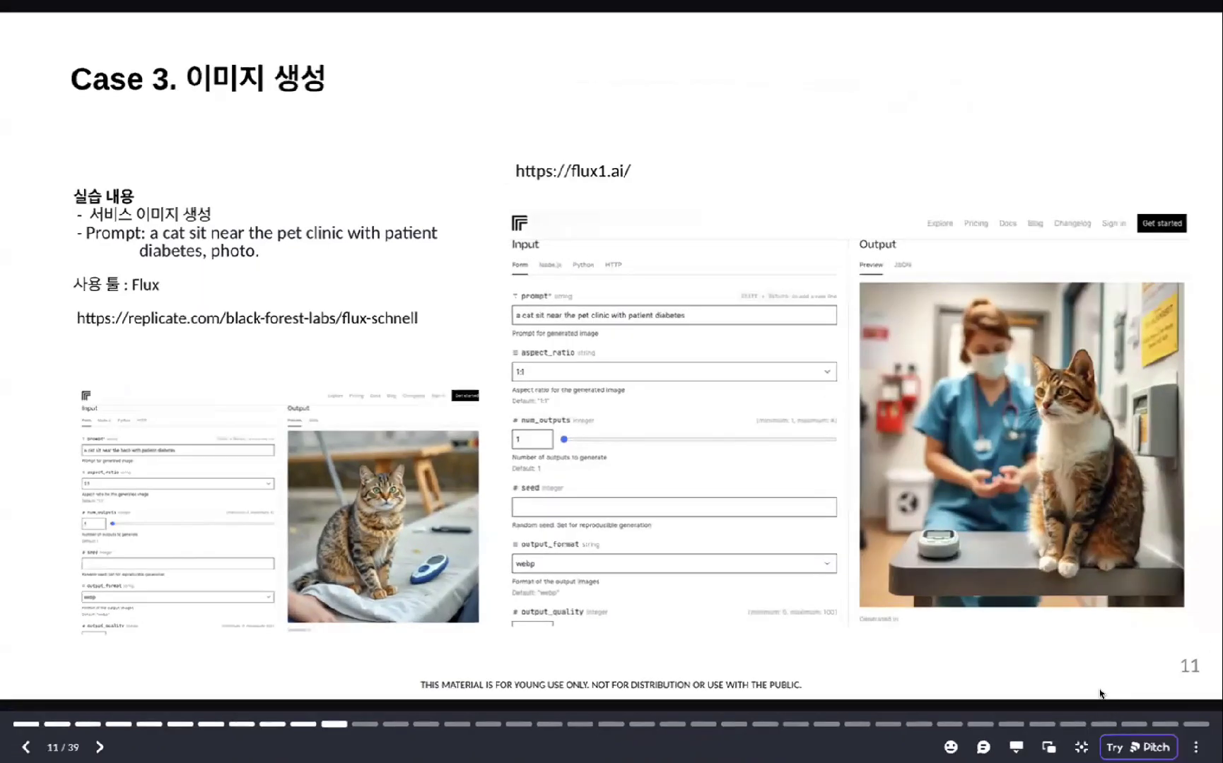
key("Right")
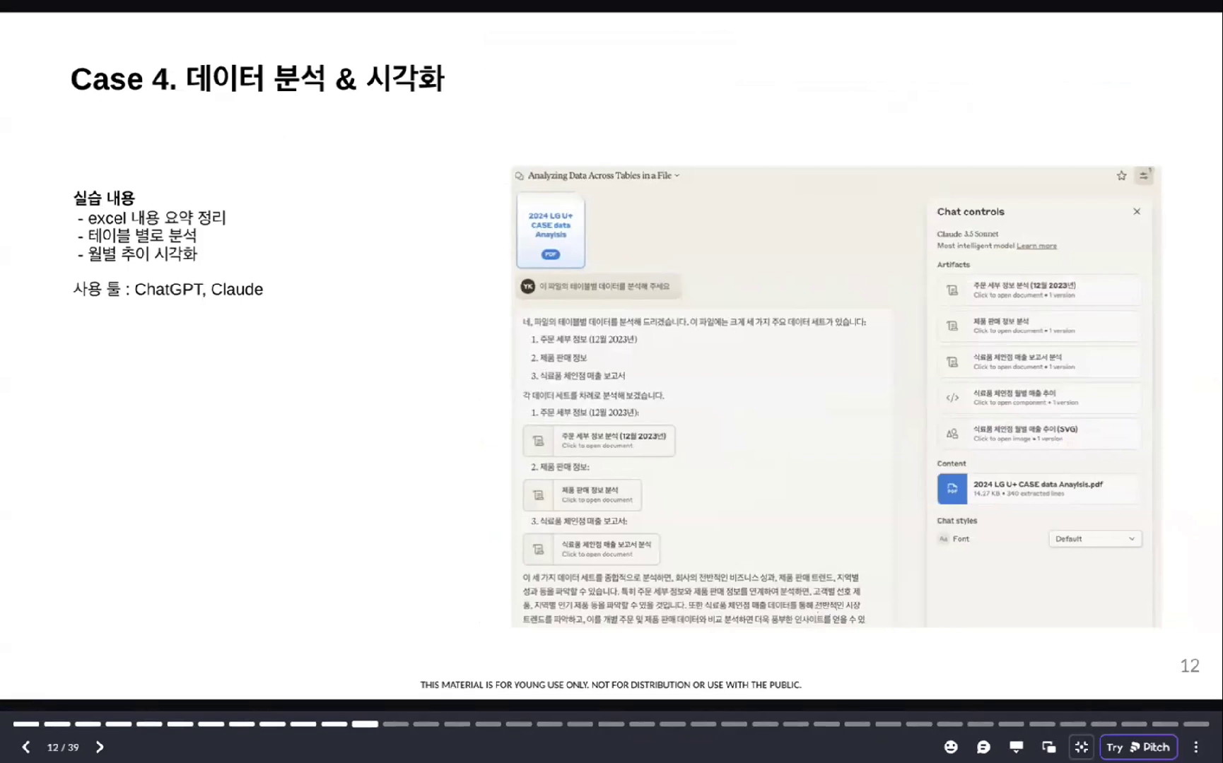
- Exit full-screen mode so slide 12 shows in the normal browser player
key("Escape")
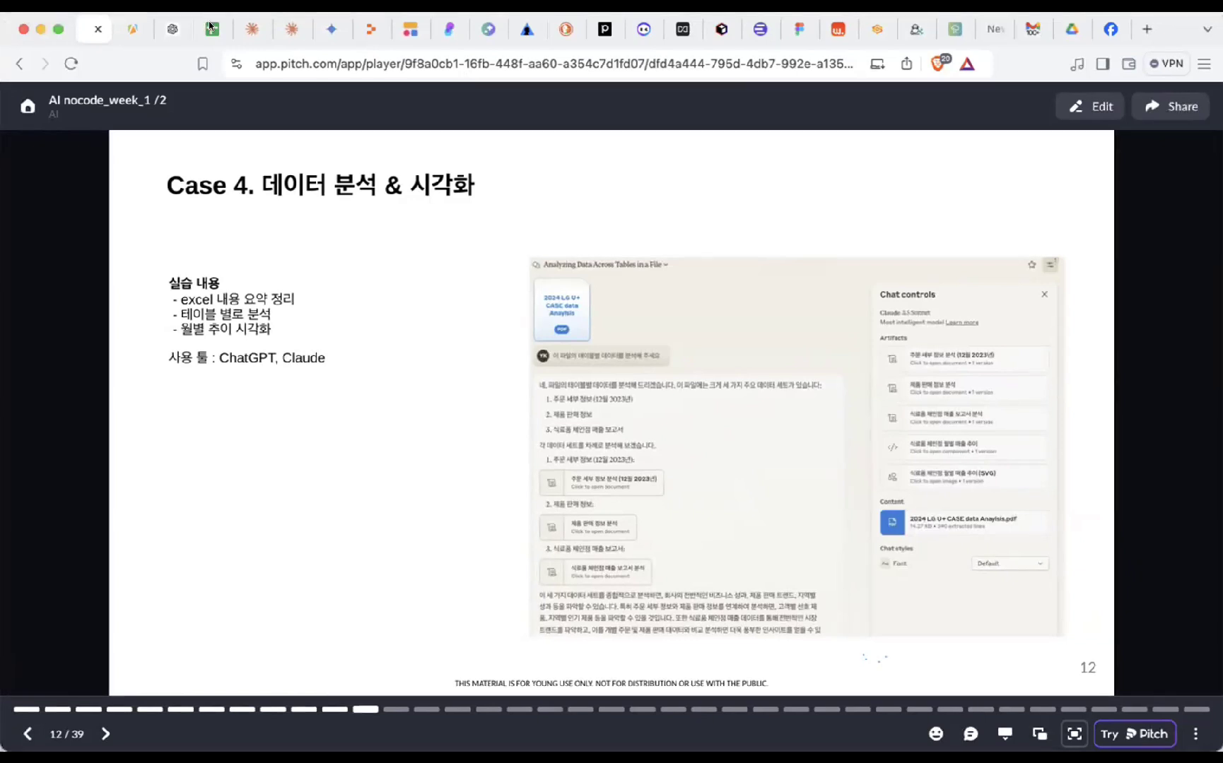
- Return to the ChatGPT chat analysing Global Superstore.xlsx and look over the attached file and prompt
left_click(172, 29)
scroll(253, 119, "down", 2)
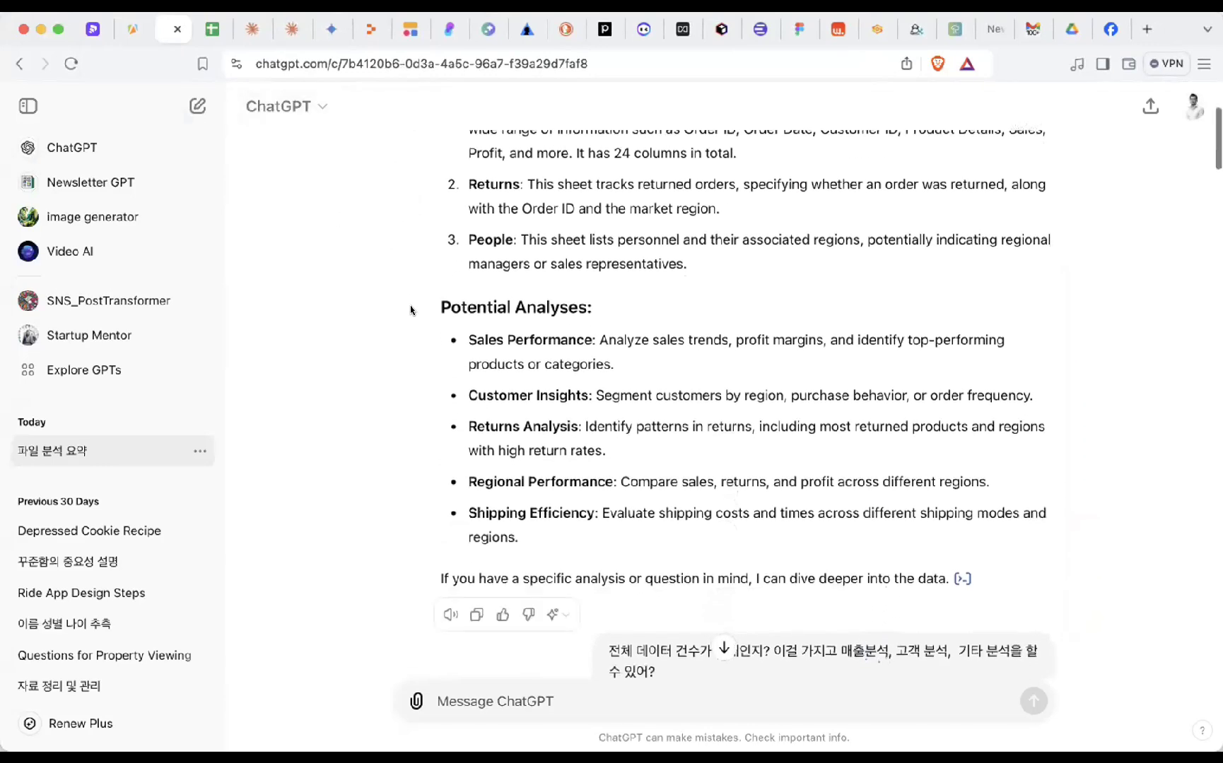
scroll(410, 309, "up", 3)
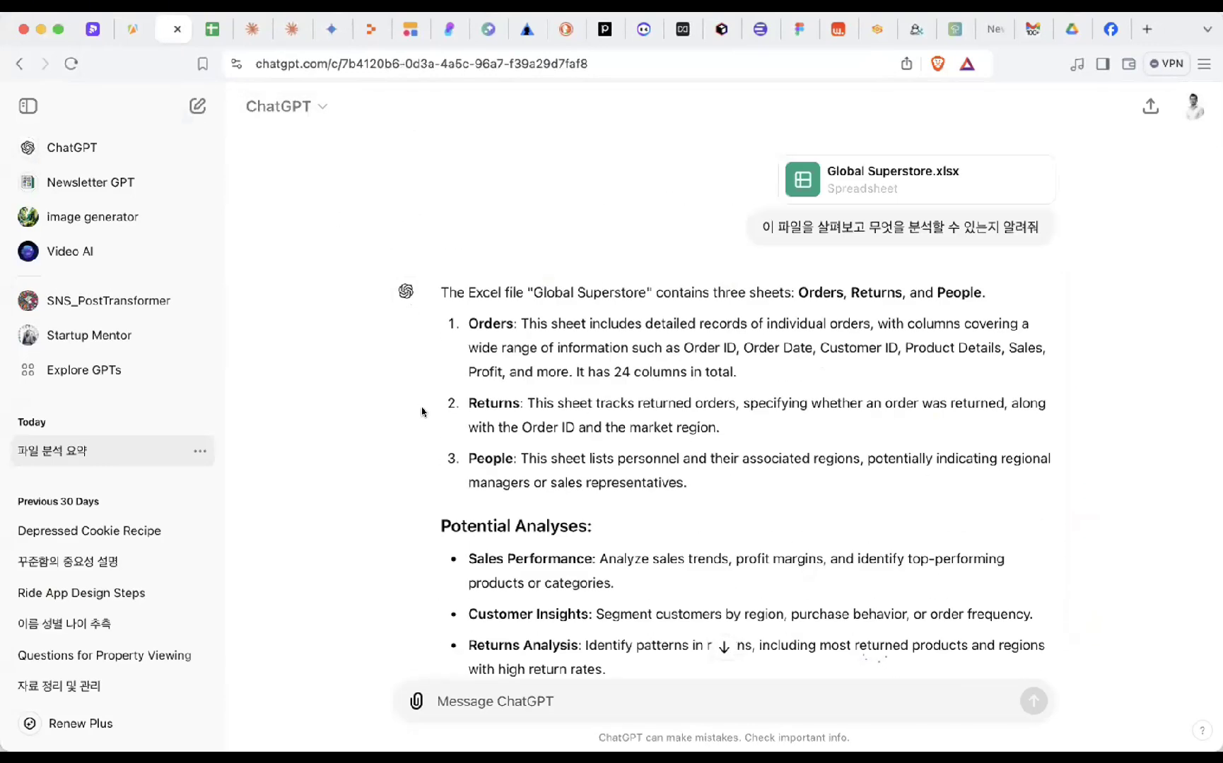
scroll(422, 414, "down", 1)
scroll(422, 414, "up", 1)
- Go back to the top of the 주문 sheet in global_superstore_2016_ko-kr
left_click(212, 29)
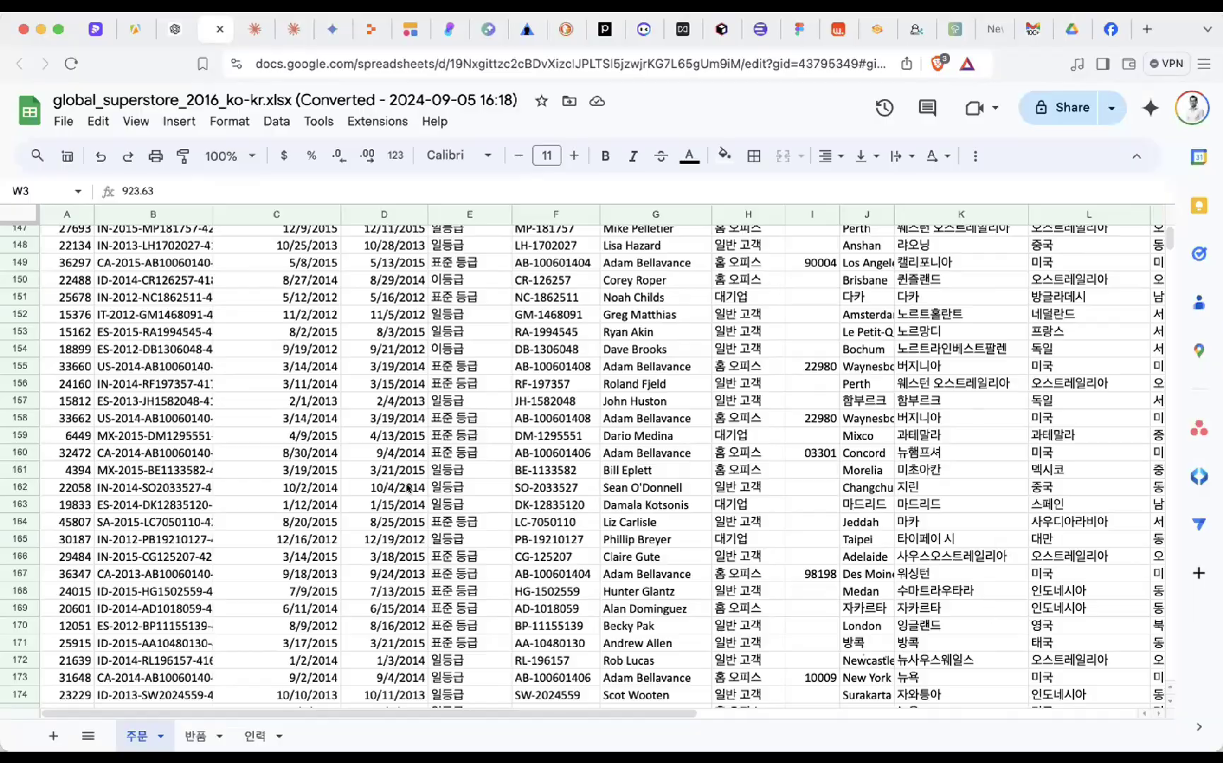
scroll(408, 488, "up", 6)
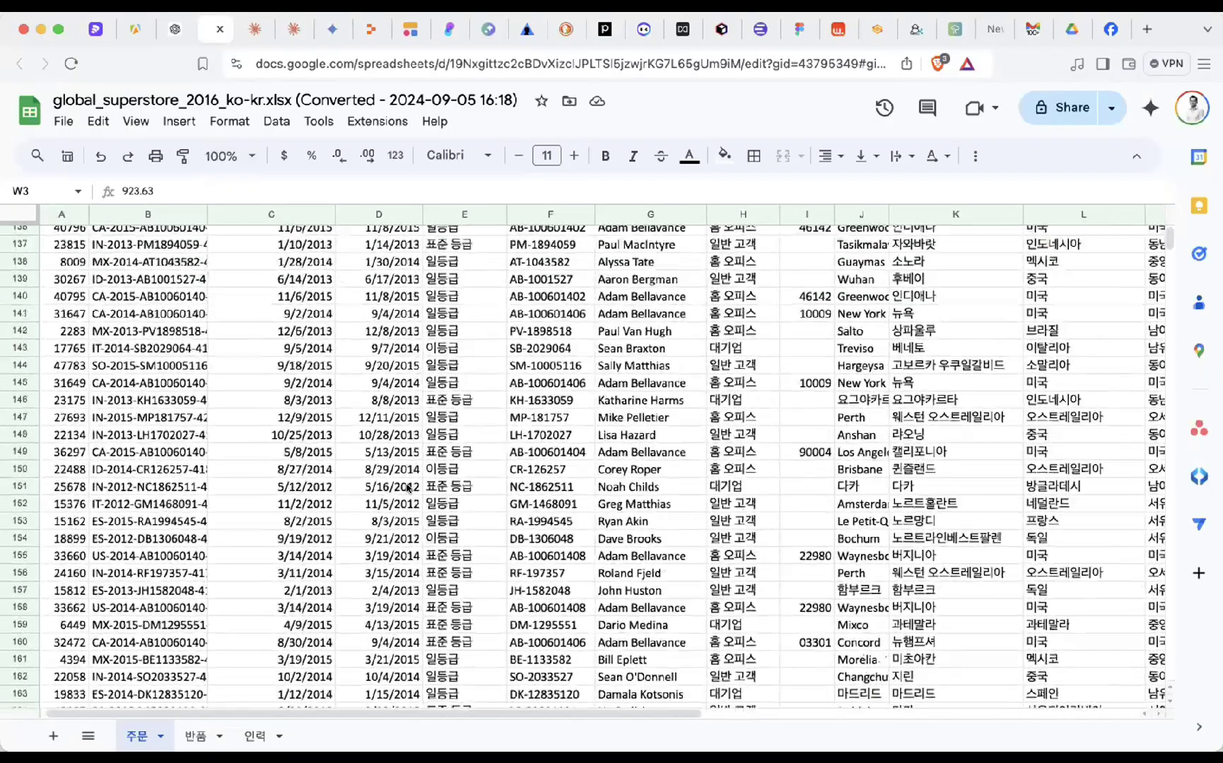
scroll(337, 460, "up", 20)
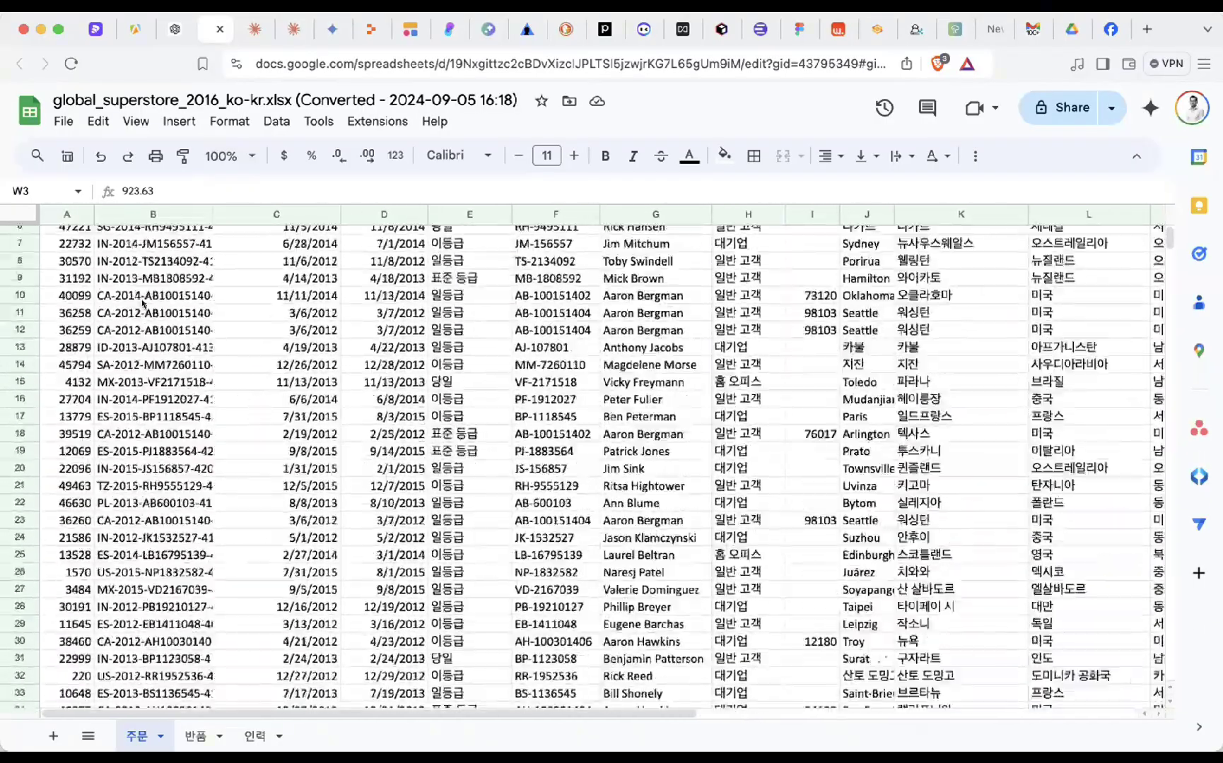
left_click_drag(20, 234, 20, 348)
scroll(273, 339, "down", 1)
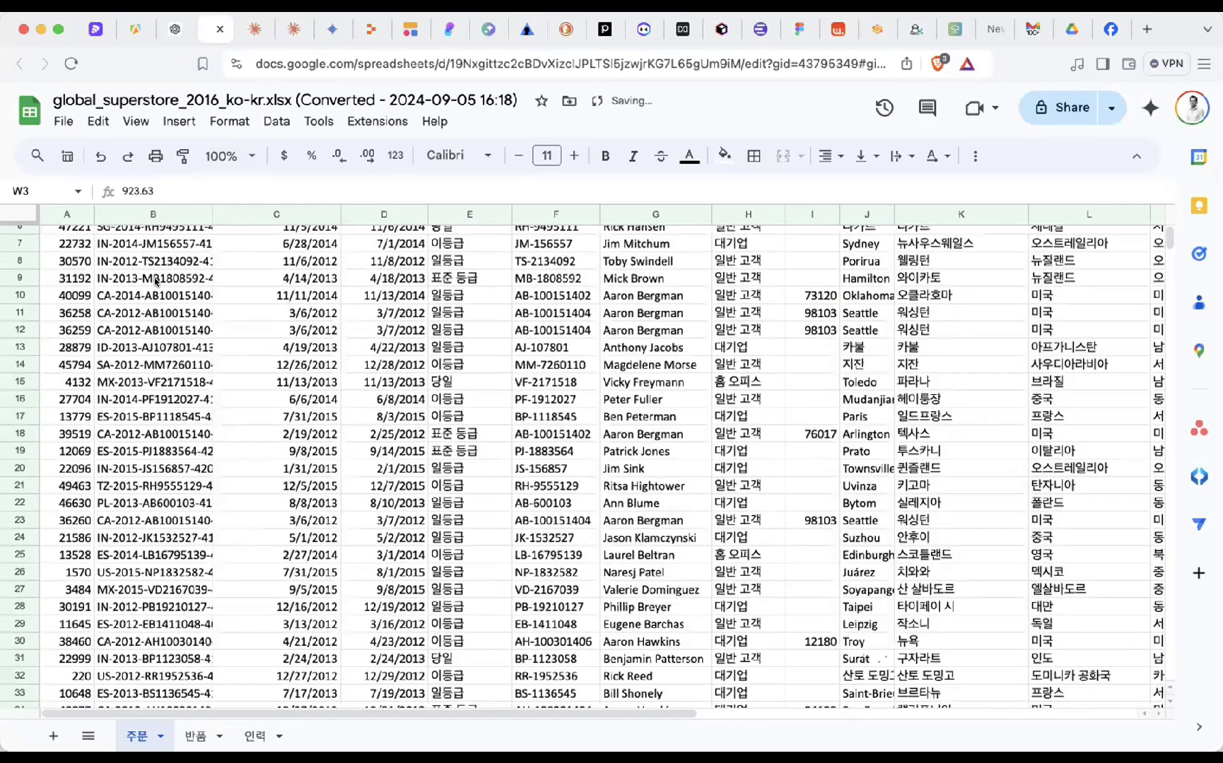
left_click_drag(67, 243, 1086, 423)
- Fill order rows 21 and 22 with orange
left_click_drag(1082, 502, 28, 483)
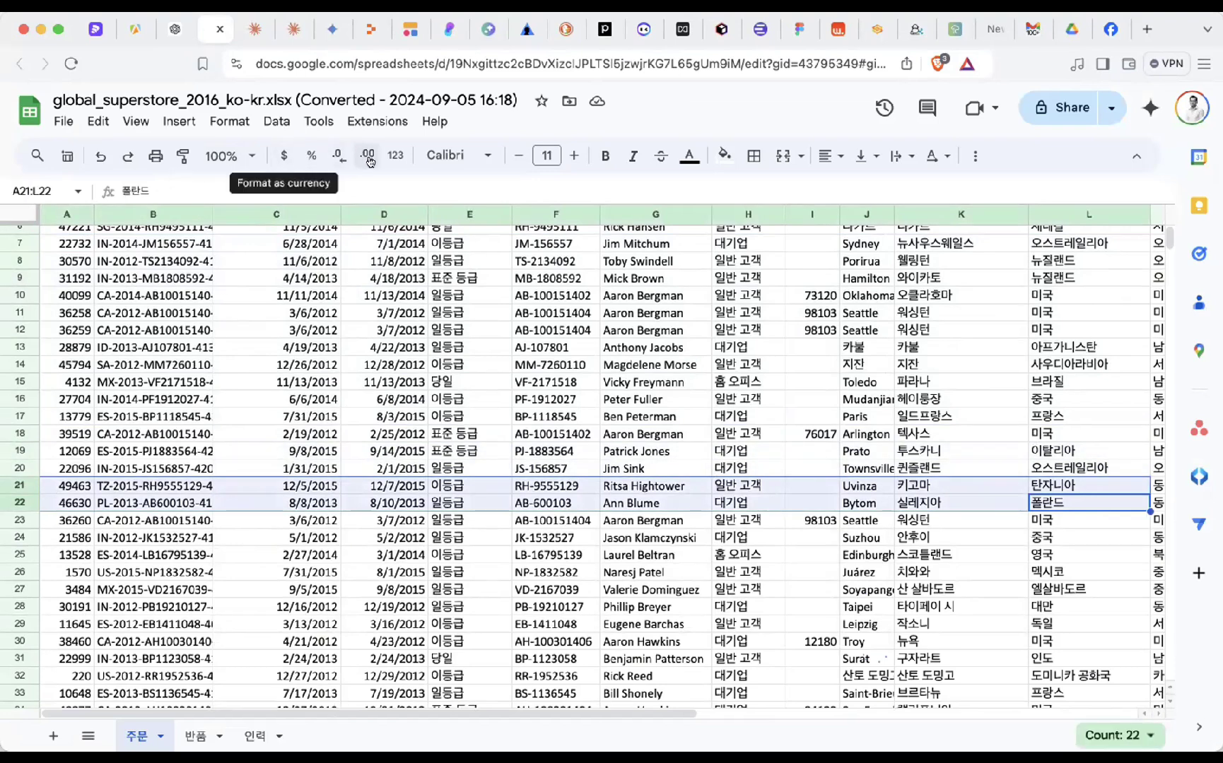
left_click(723, 155)
left_click(765, 235)
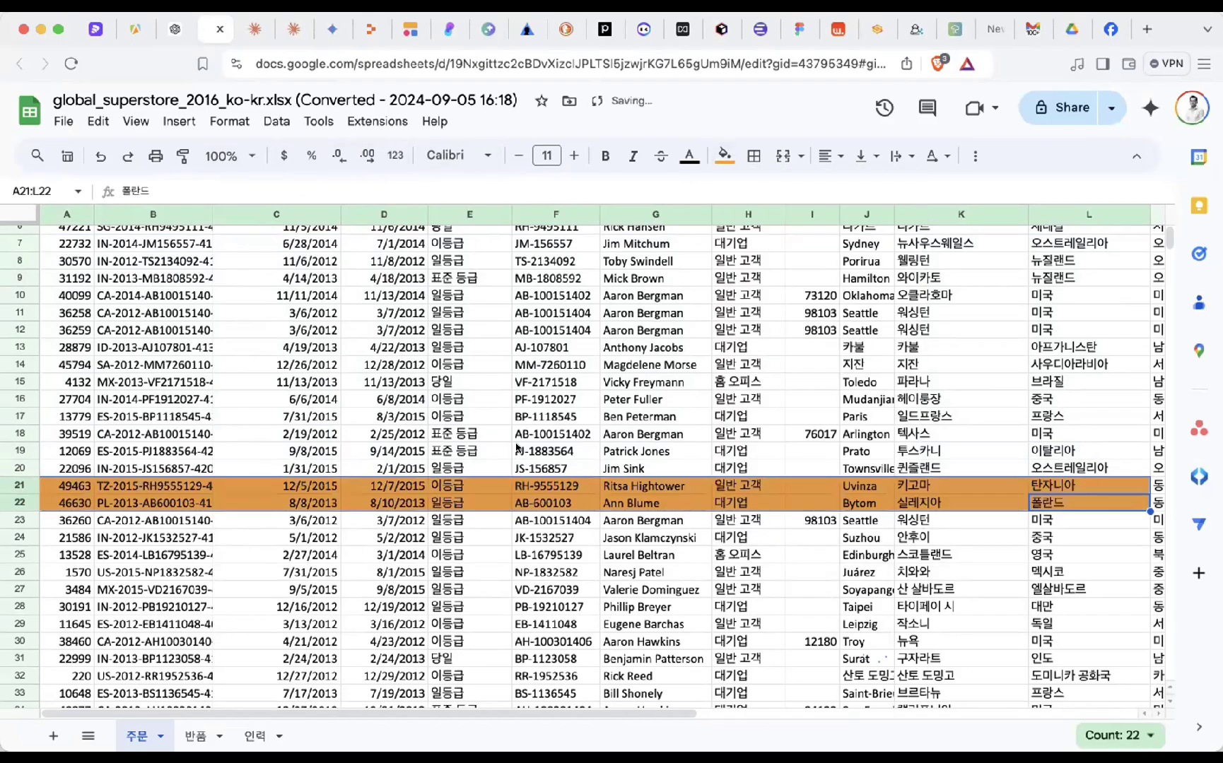
scroll(515, 449, "down", 1)
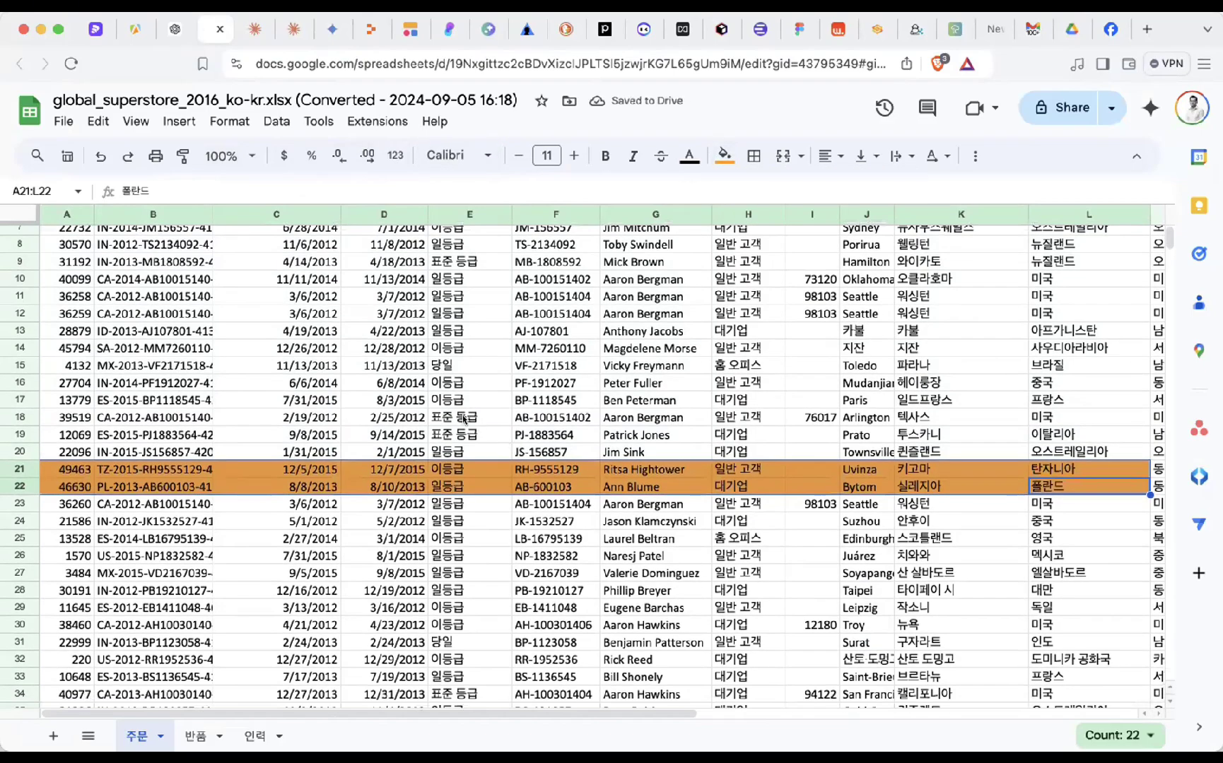
scroll(445, 354, "up", 3)
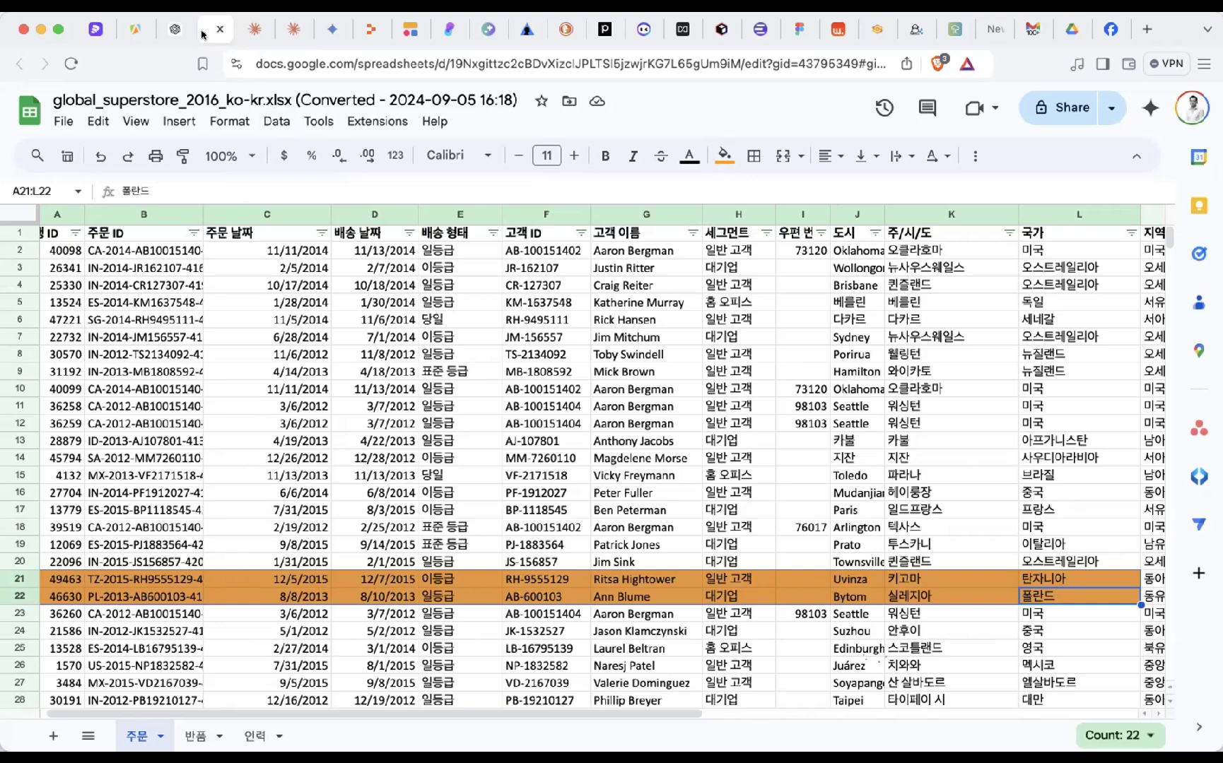
scroll(253, 247, "left", 1)
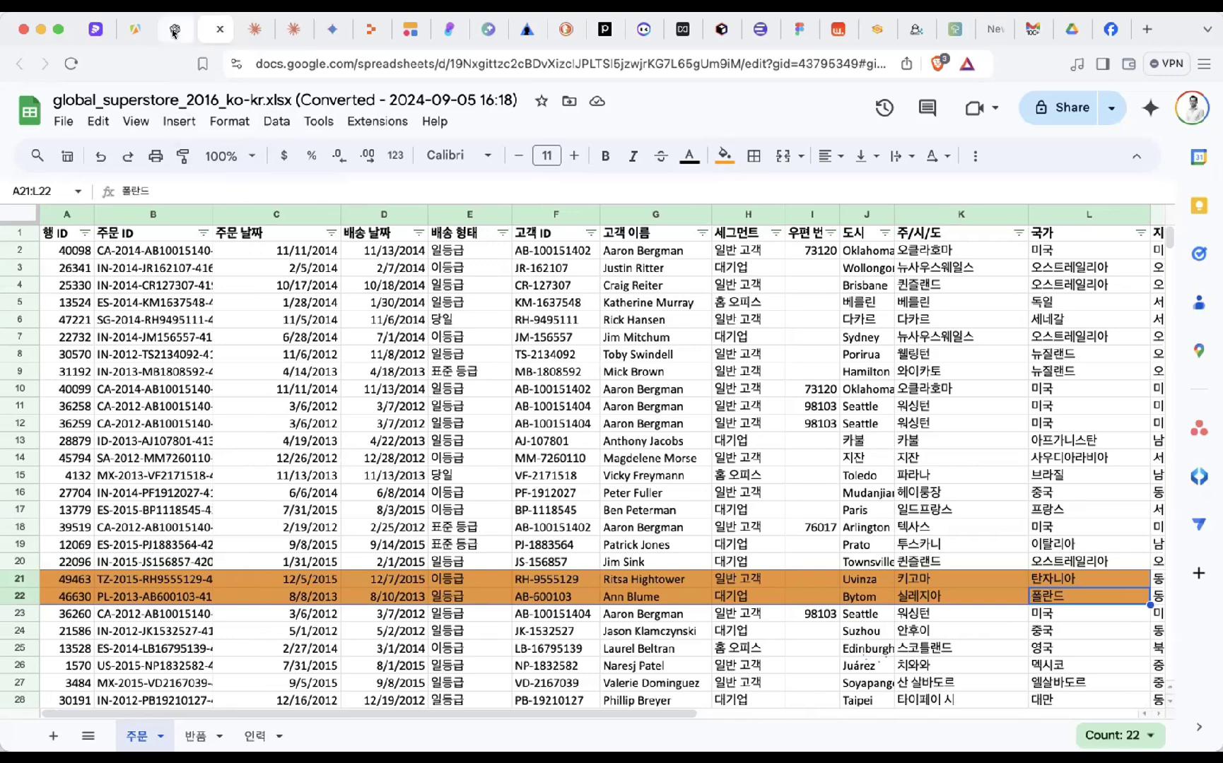
- Open the past Claude chat 'Technical Analysis of Adobe Inc. Stock Chart' from the full chat list
left_click(99, 31)
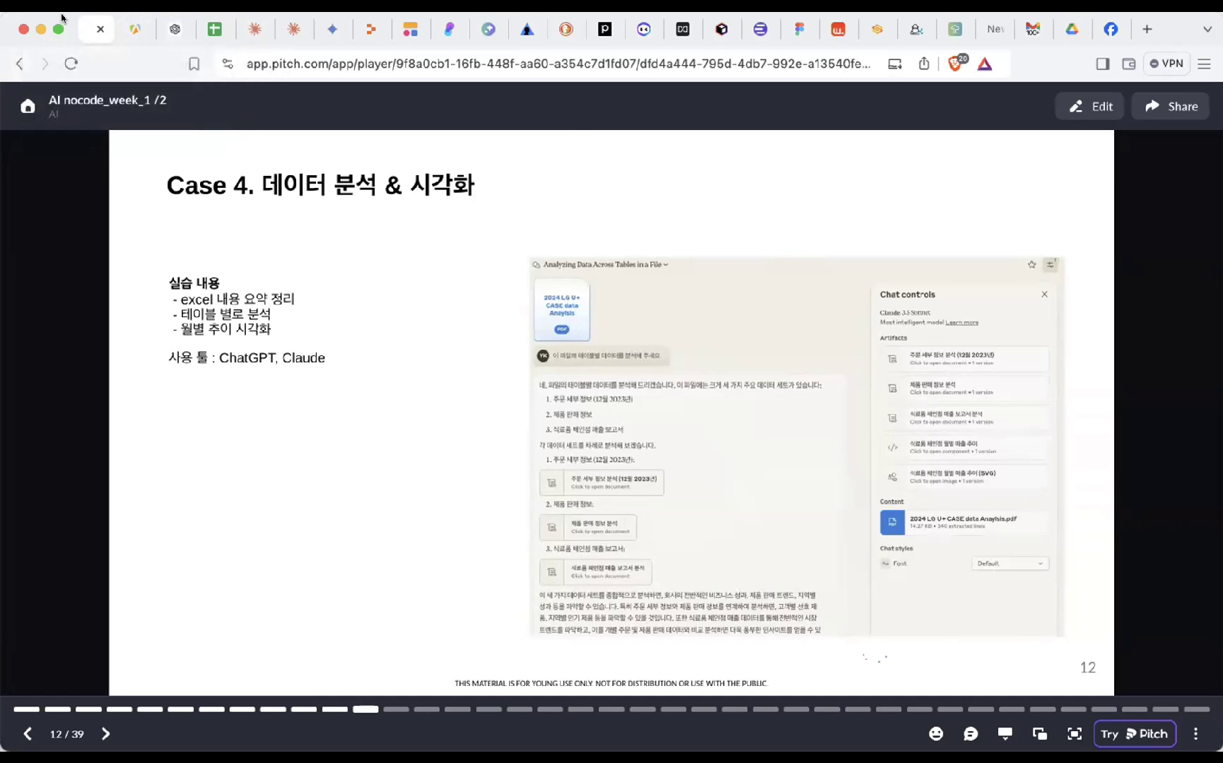
left_click(253, 32)
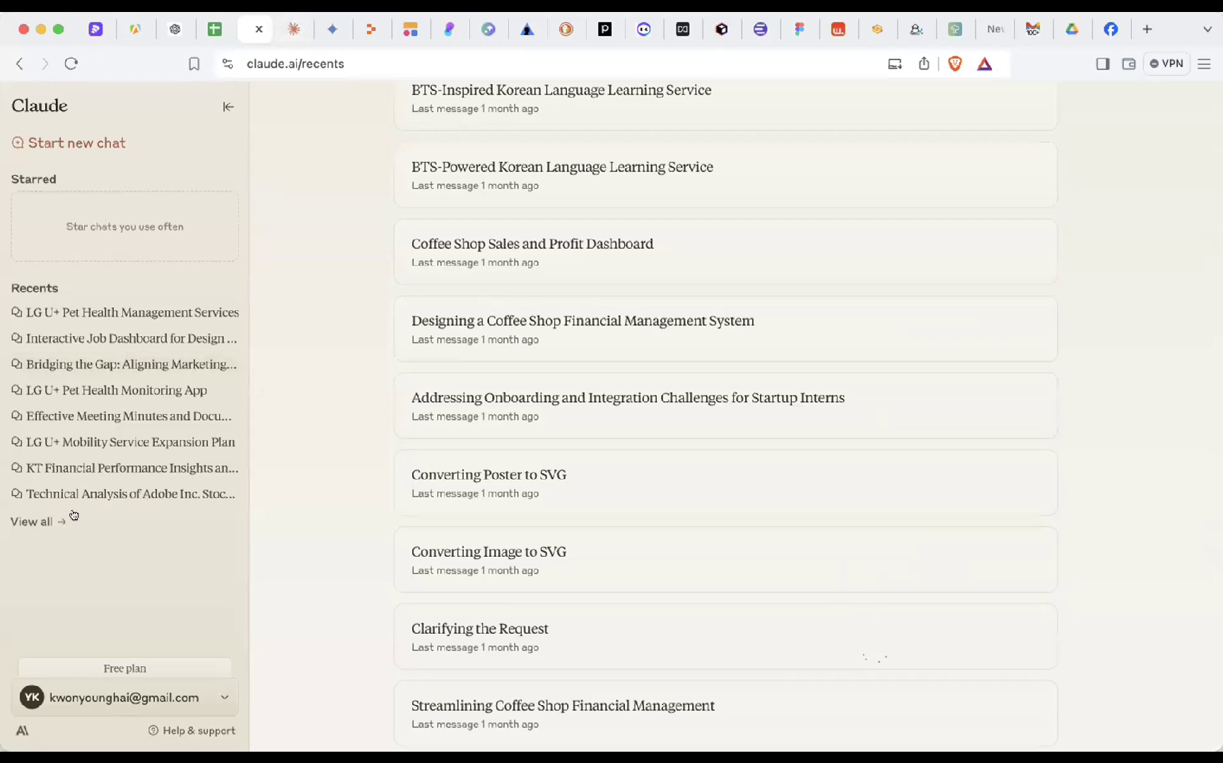
left_click(27, 520)
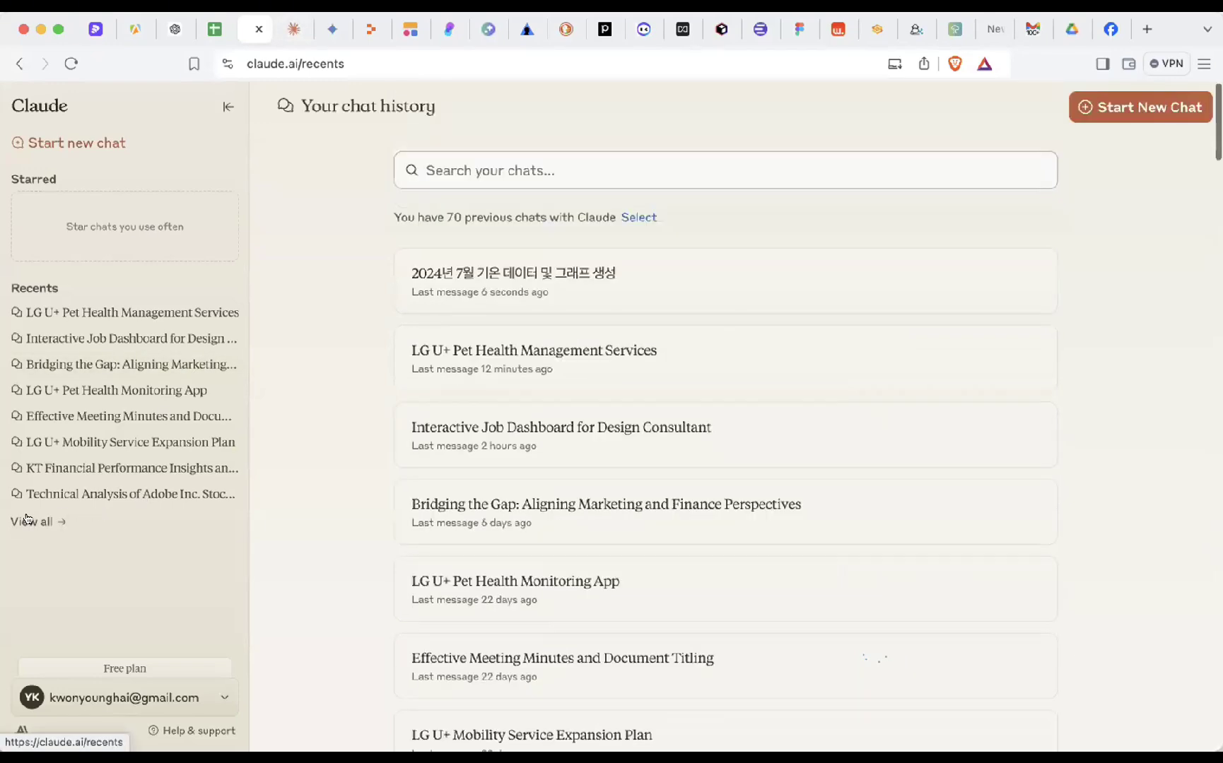
left_click(93, 493)
scroll(493, 356, "up", 15)
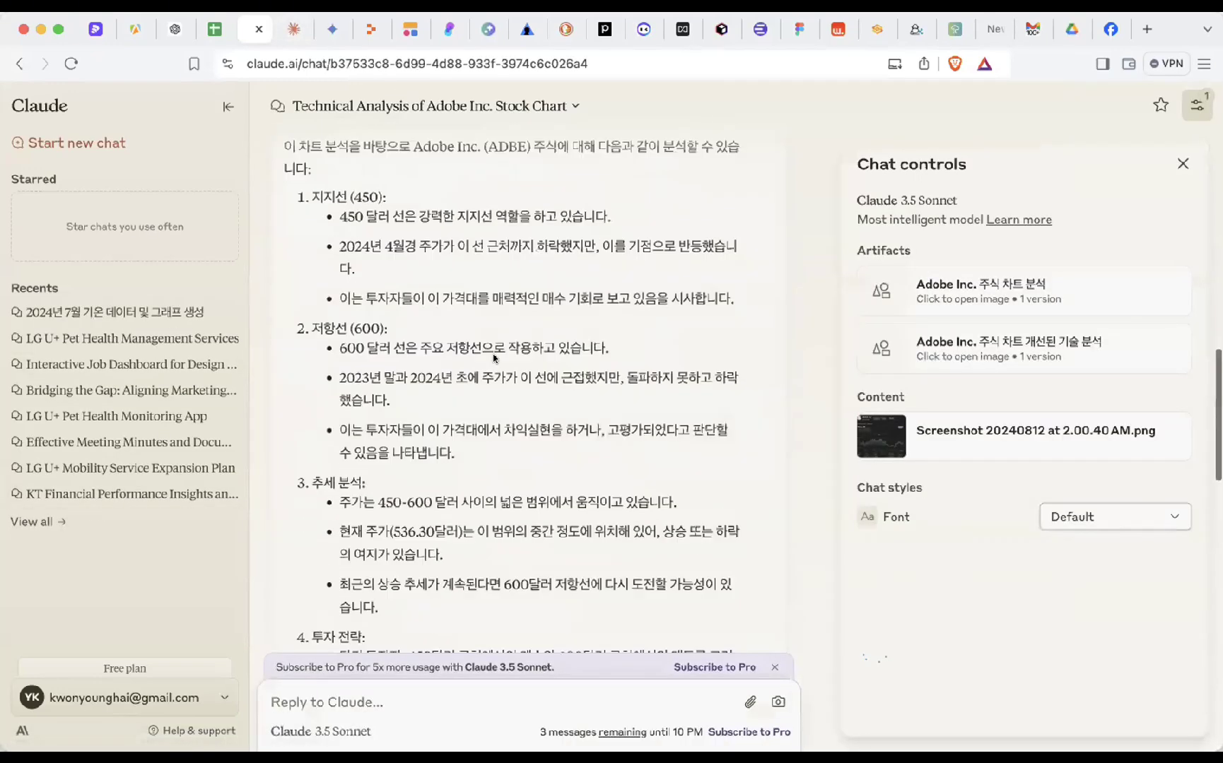
- Hide the chat controls to widen the Adobe stock analysis chat, then scroll through it
left_click(1182, 163)
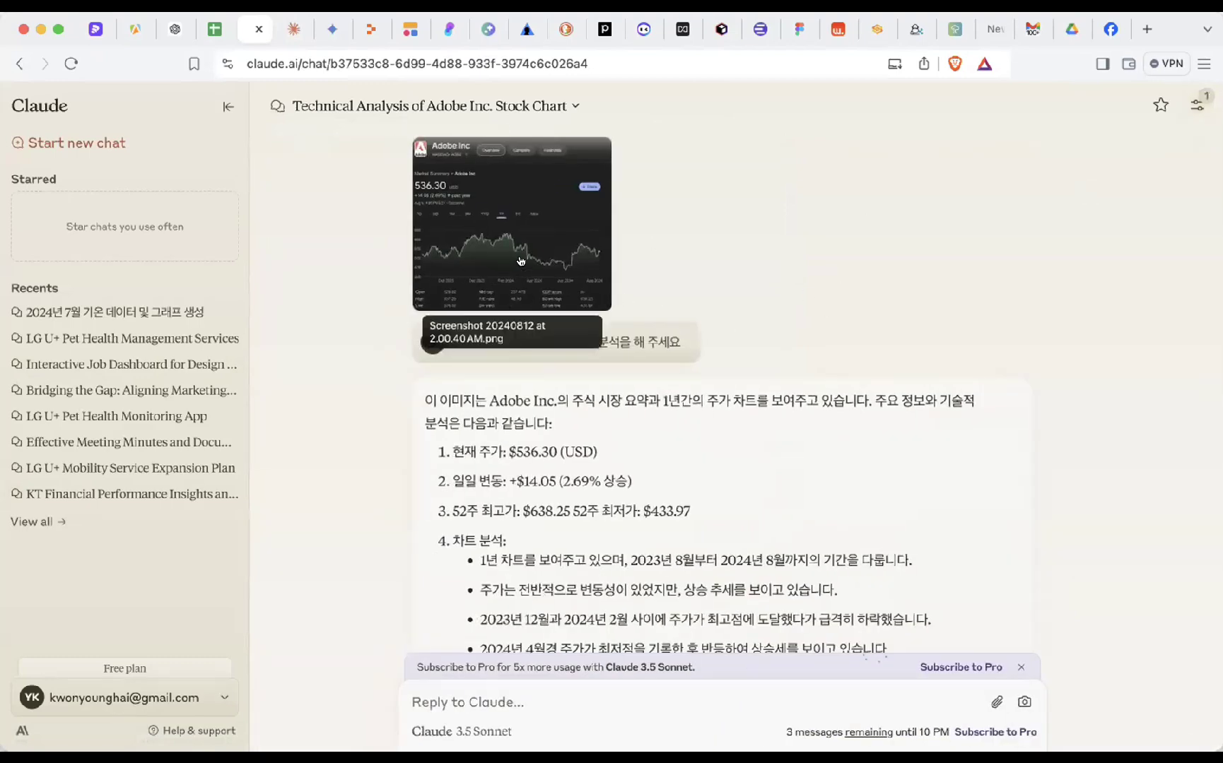
scroll(521, 262, "up", 3)
scroll(521, 261, "up", 2)
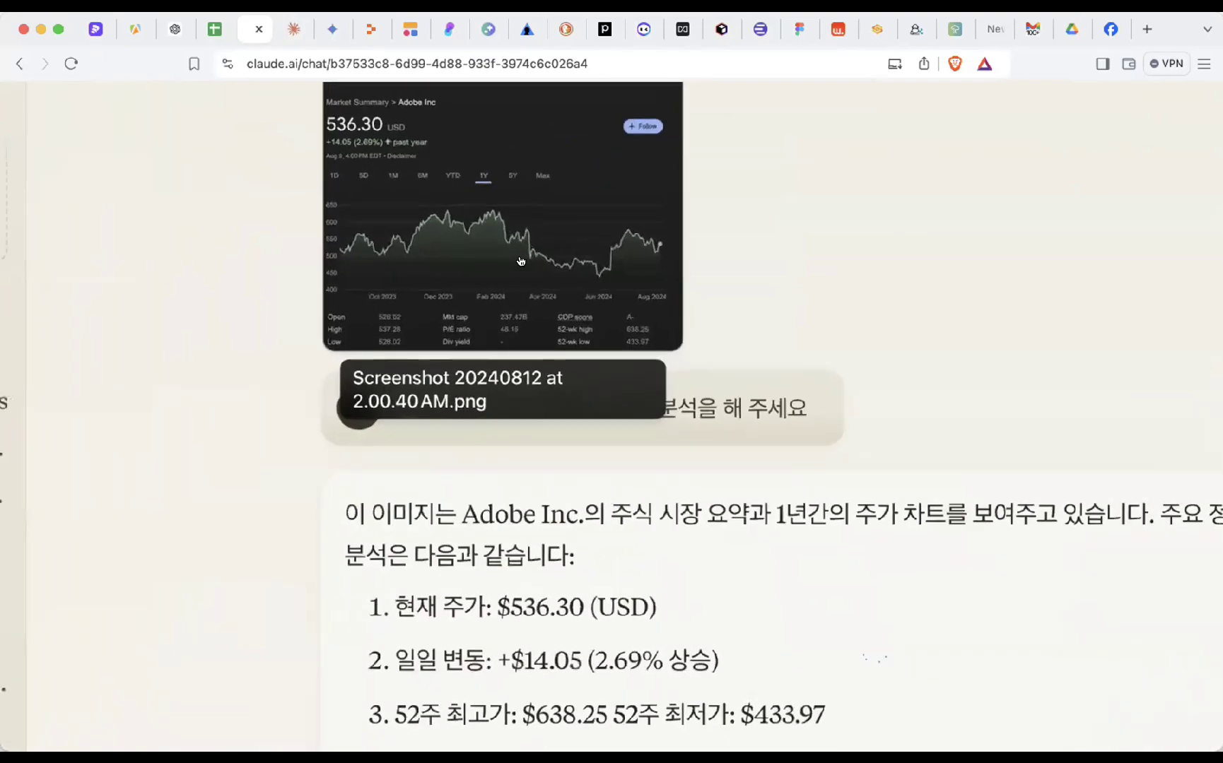
scroll(521, 261, "up", 3)
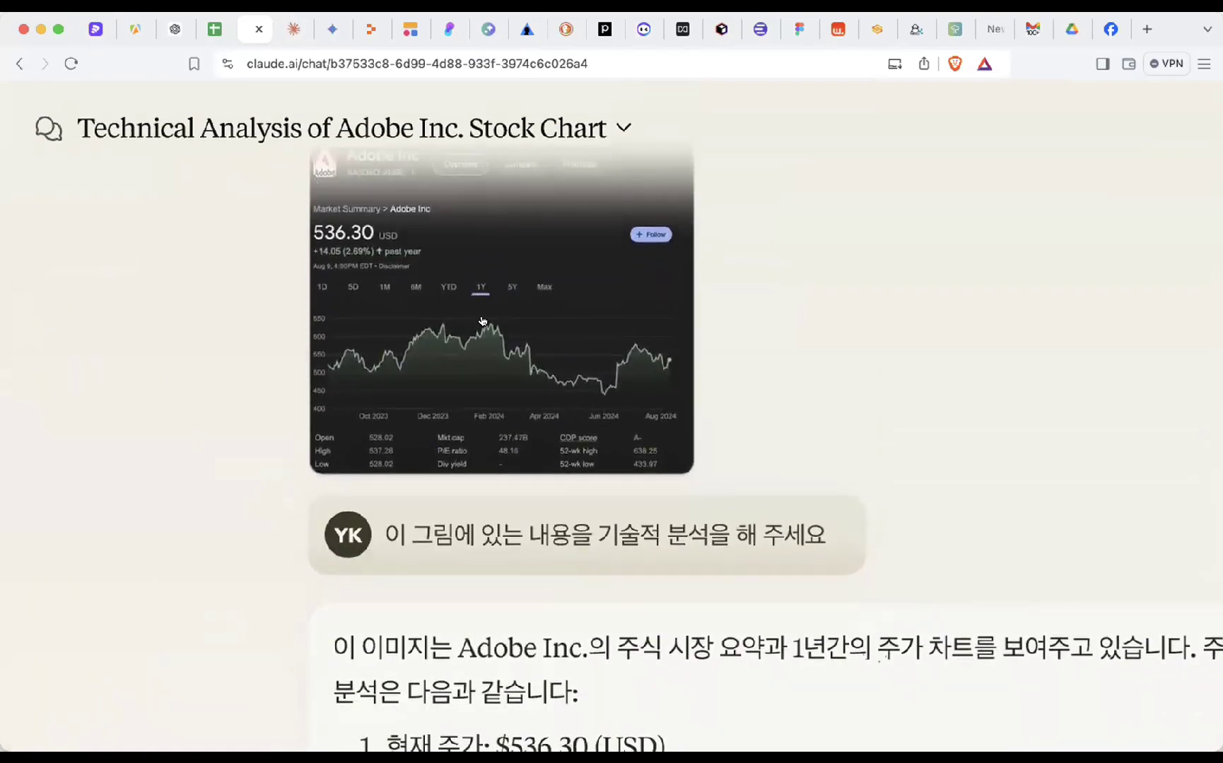
scroll(483, 320, "up", 1)
scroll(486, 319, "down", 5)
scroll(489, 318, "down", 3)
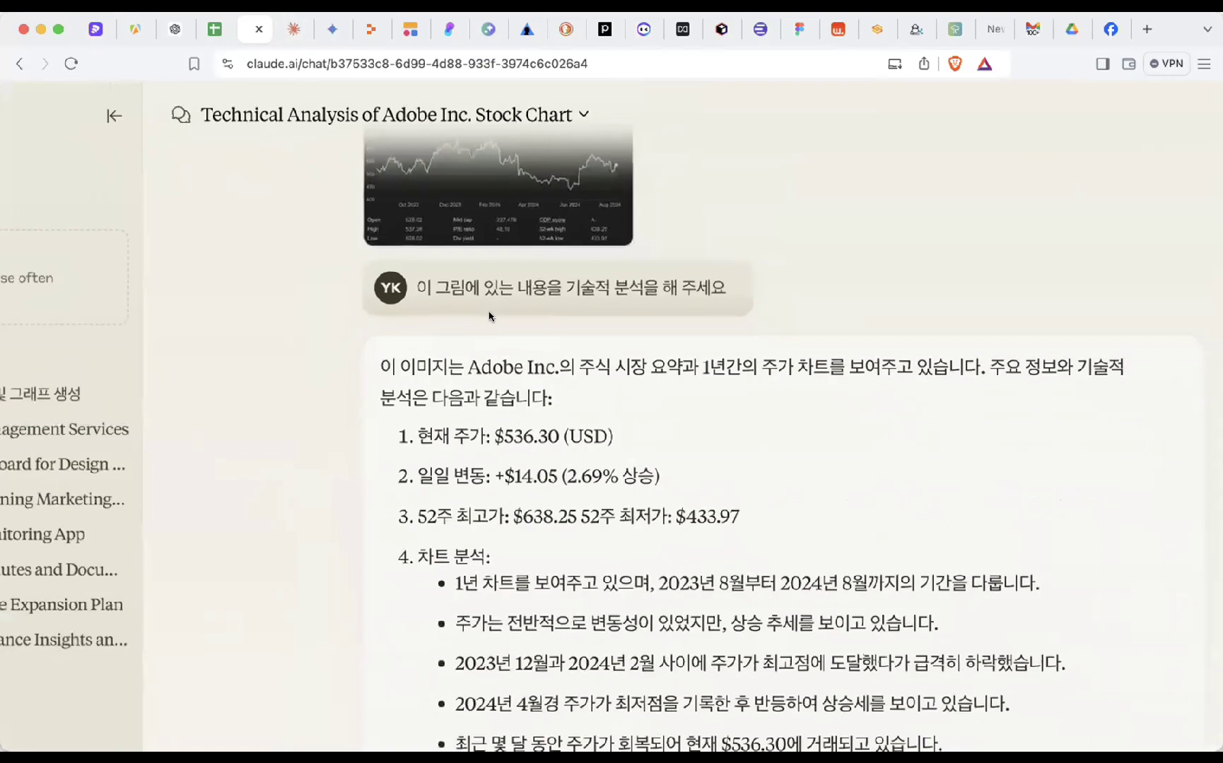
scroll(489, 318, "down", 5)
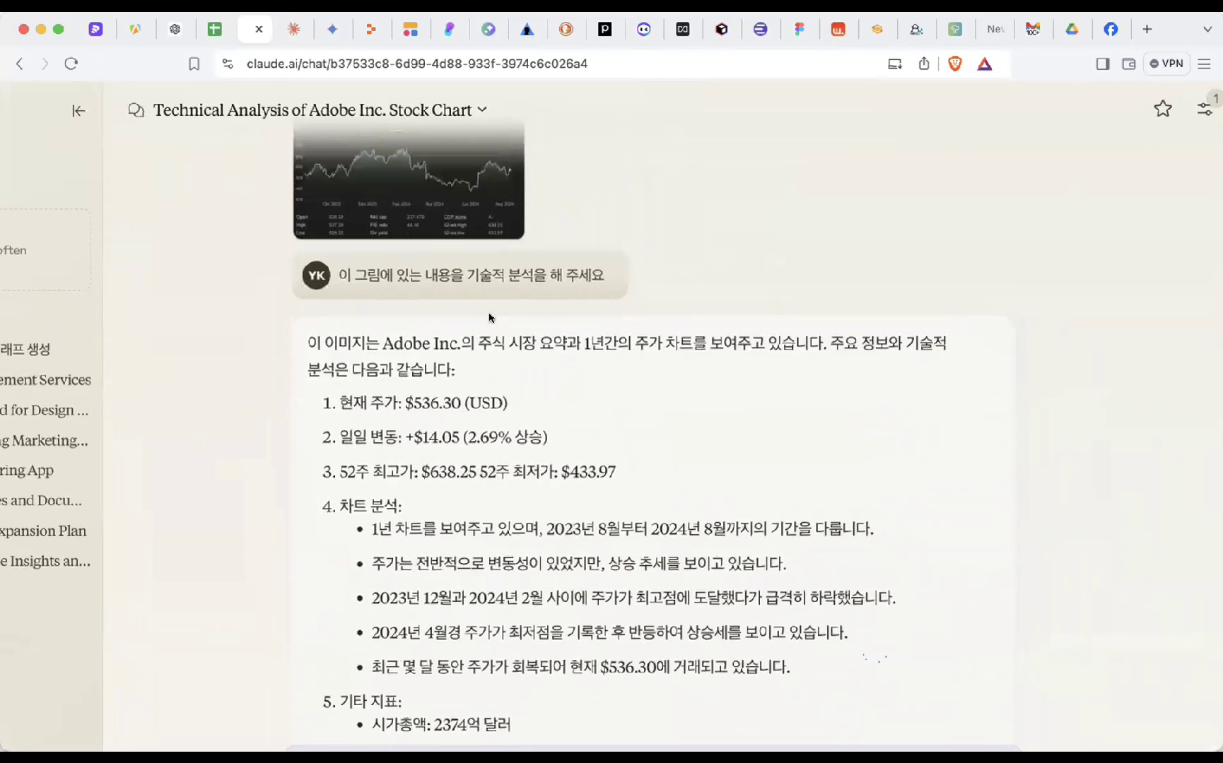
scroll(532, 364, "up", 3)
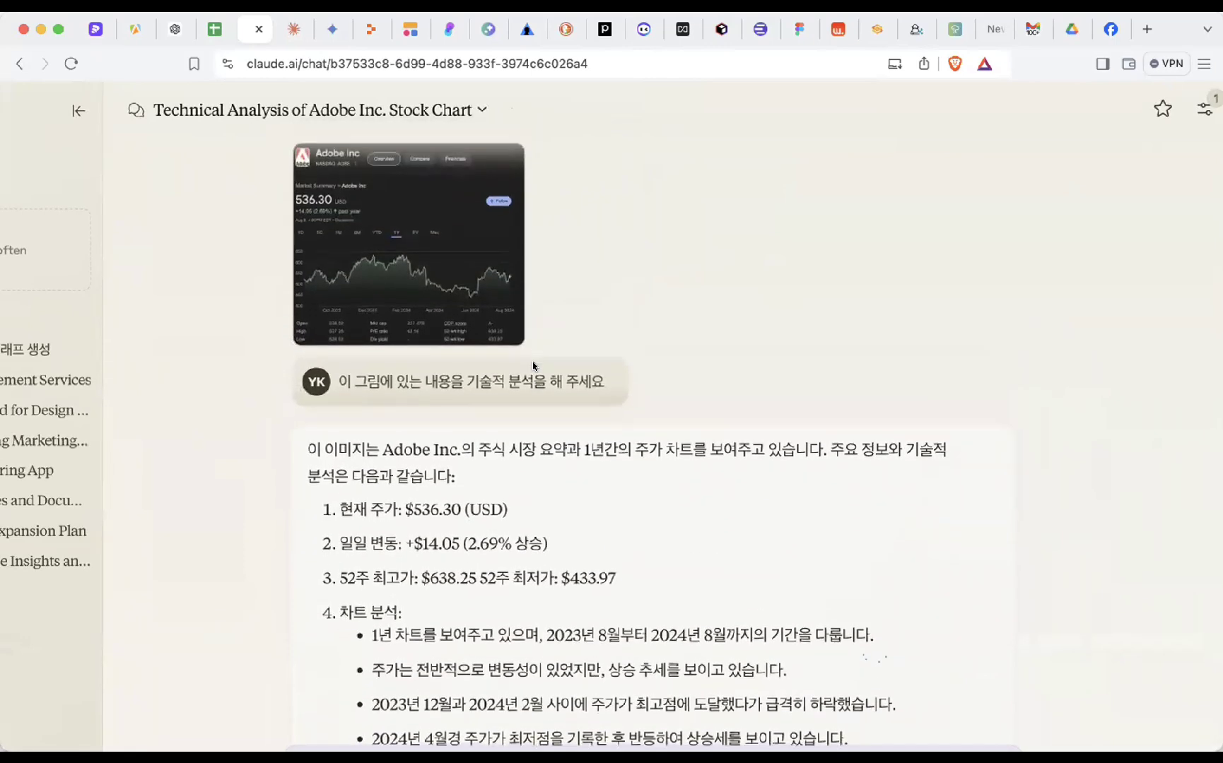
scroll(533, 366, "down", 5)
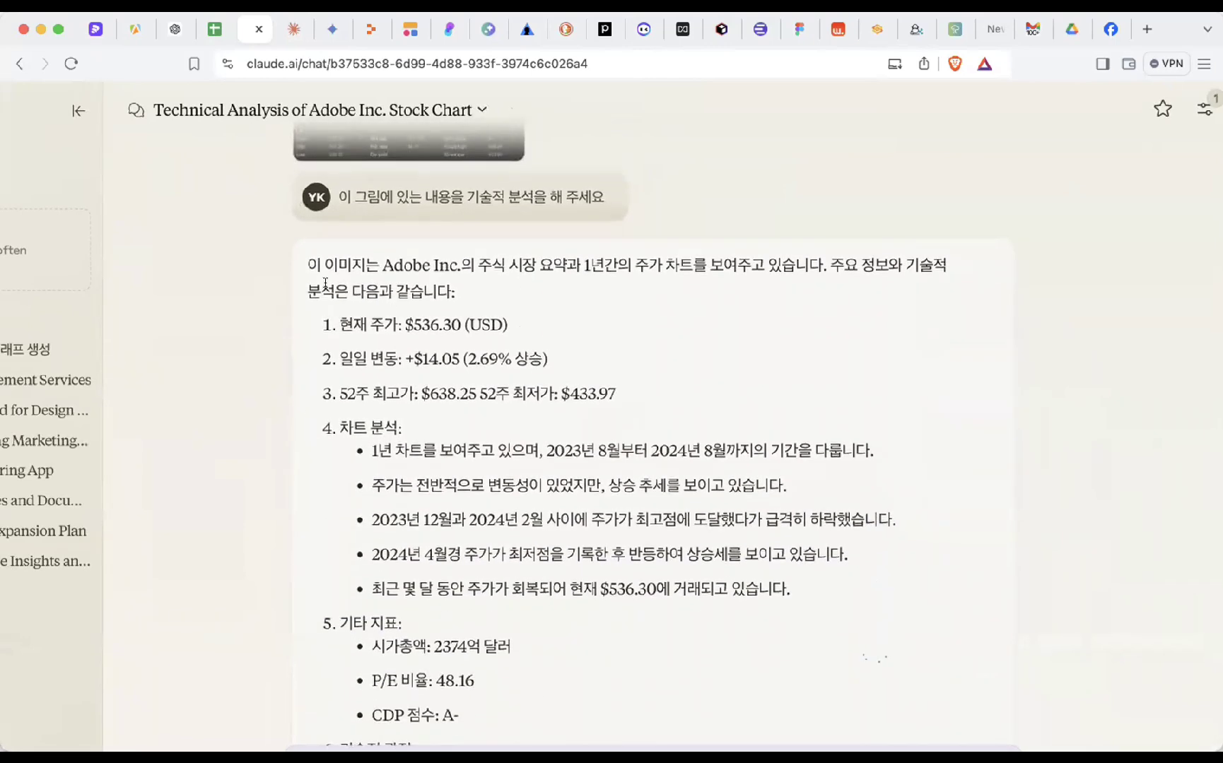
- Highlight the current price, the daily change and the 52-week range of $433.97–$638.25
left_click_drag(299, 267, 536, 325)
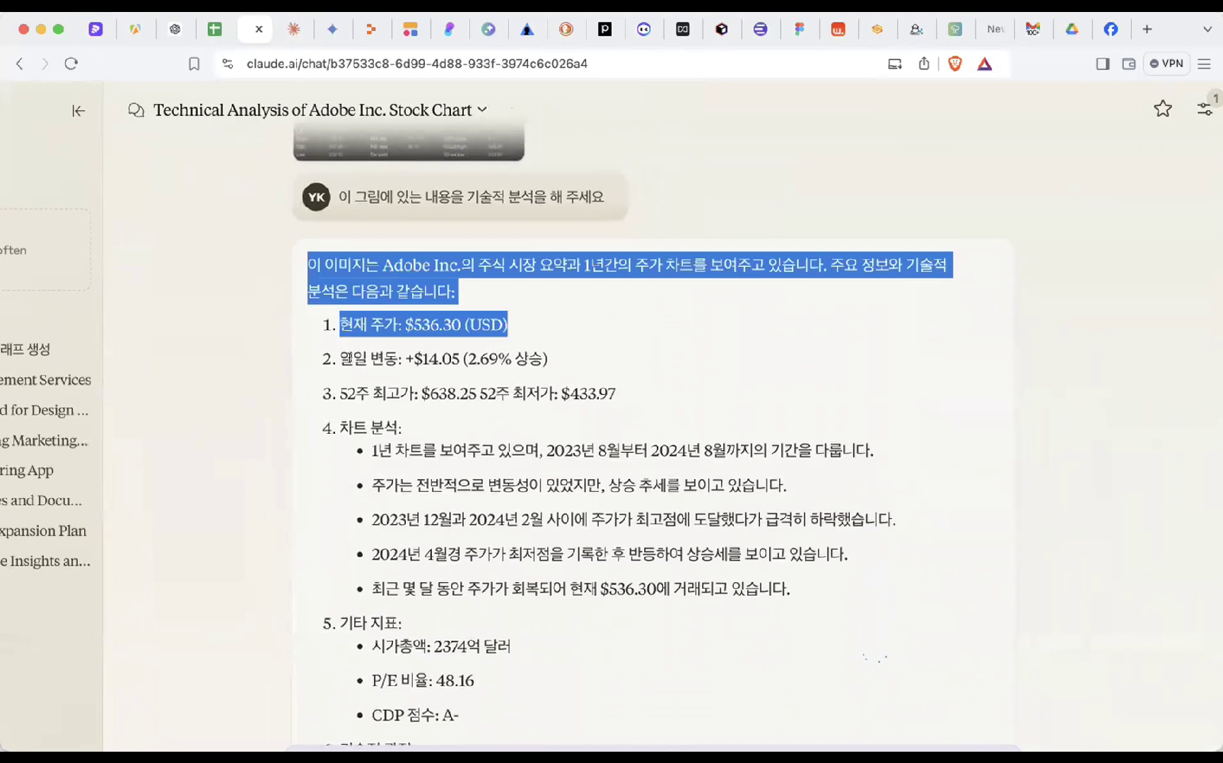
left_click_drag(349, 358, 601, 364)
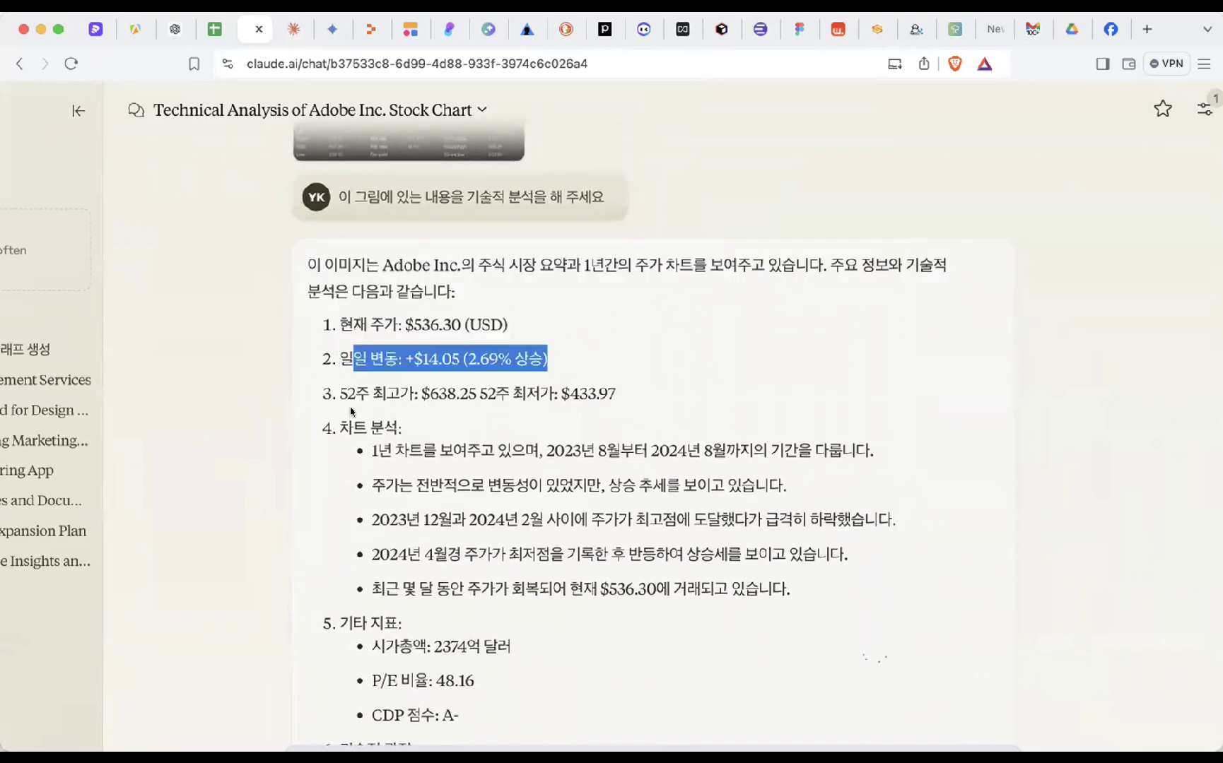
left_click_drag(336, 393, 559, 393)
left_click(491, 393)
left_click(625, 400)
left_click(558, 394)
left_click(619, 396)
scroll(673, 352, "up", 3)
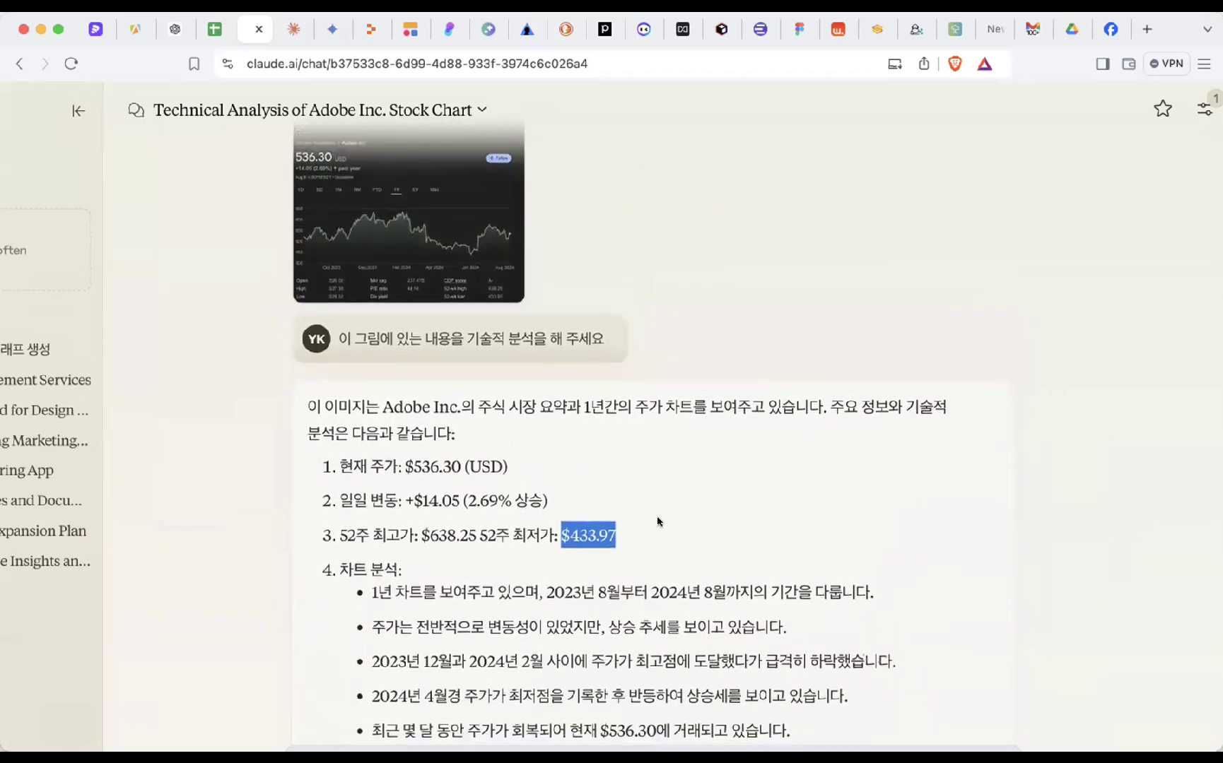
left_click(639, 538)
left_click_drag(622, 537, 570, 535)
left_click_drag(429, 535, 495, 531)
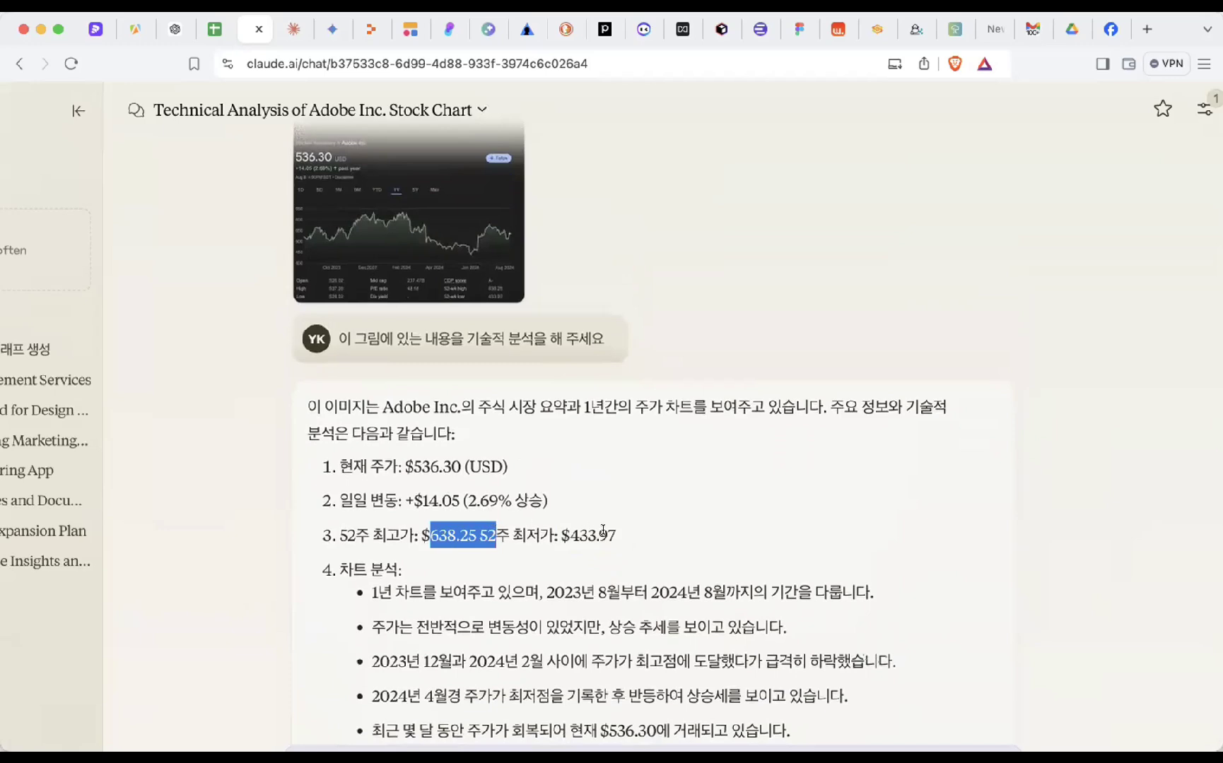
scroll(603, 530, "down", 5)
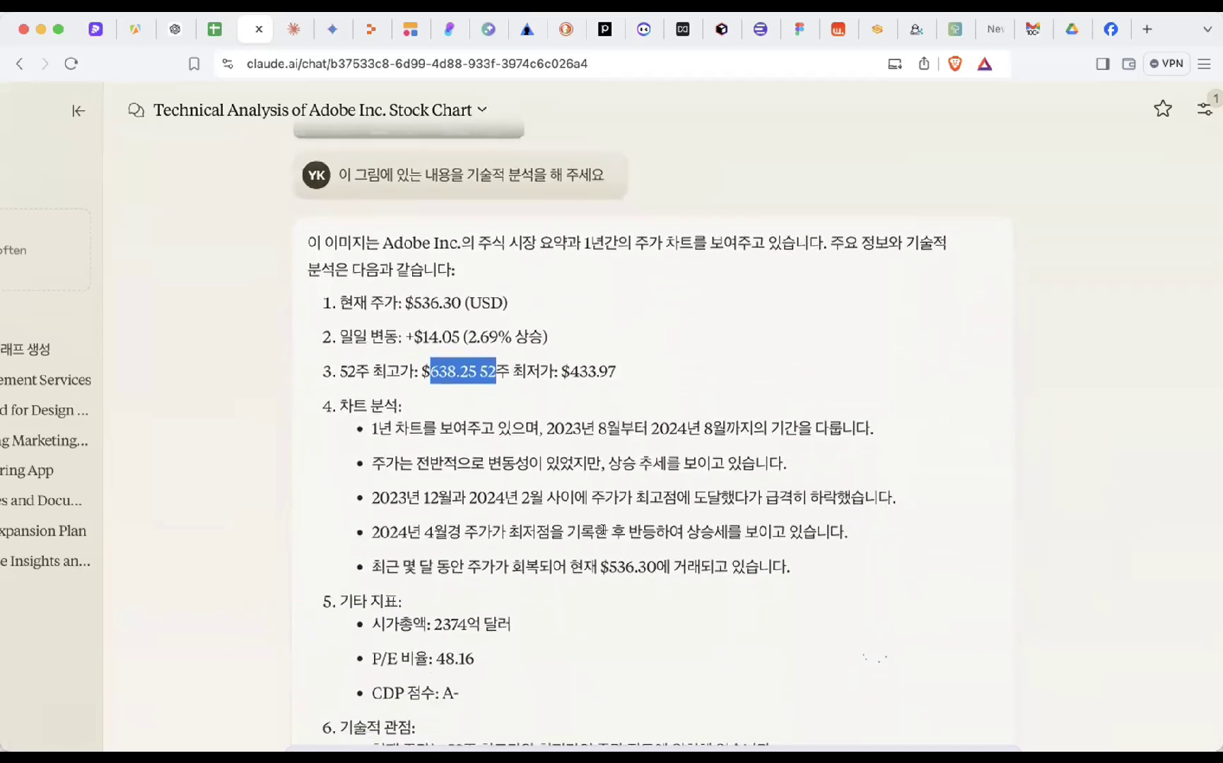
- Highlight the chart-analysis bullets from August onward, including the overall uptrend bullet
left_click_drag(606, 379, 619, 534)
left_click(618, 534)
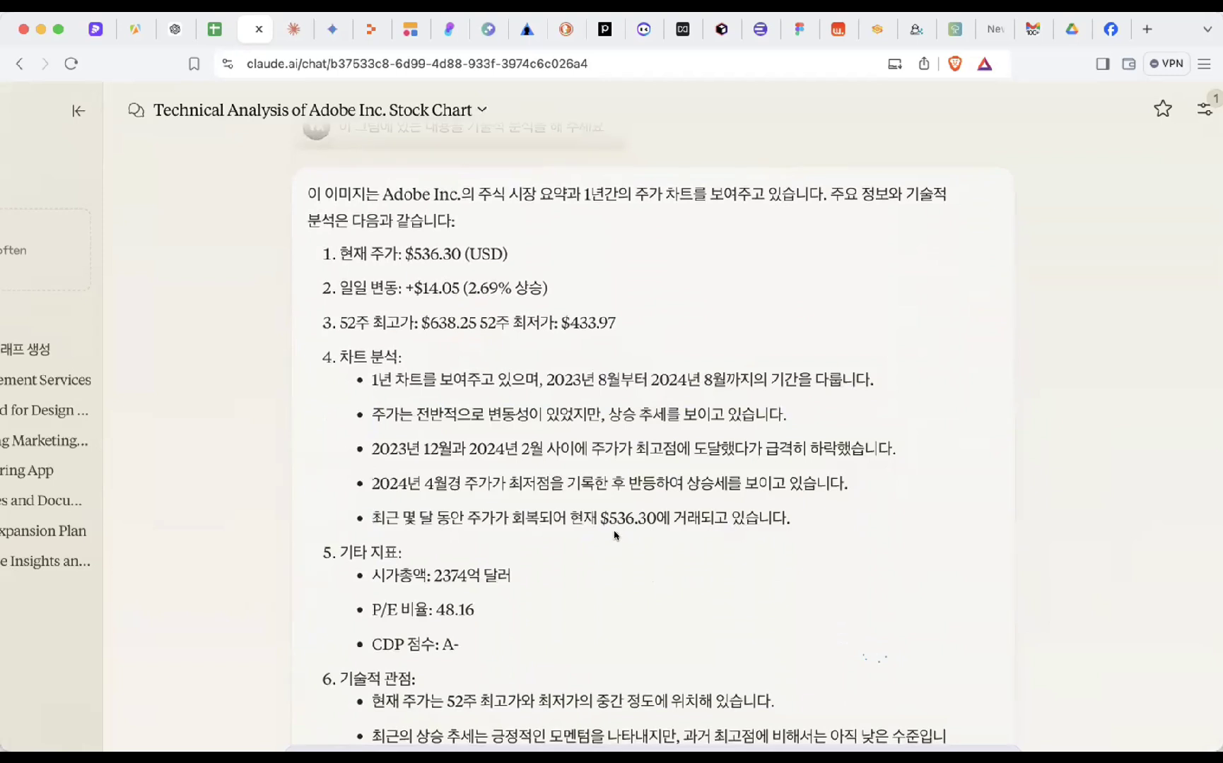
left_click_drag(614, 534, 717, 380)
left_click(589, 367)
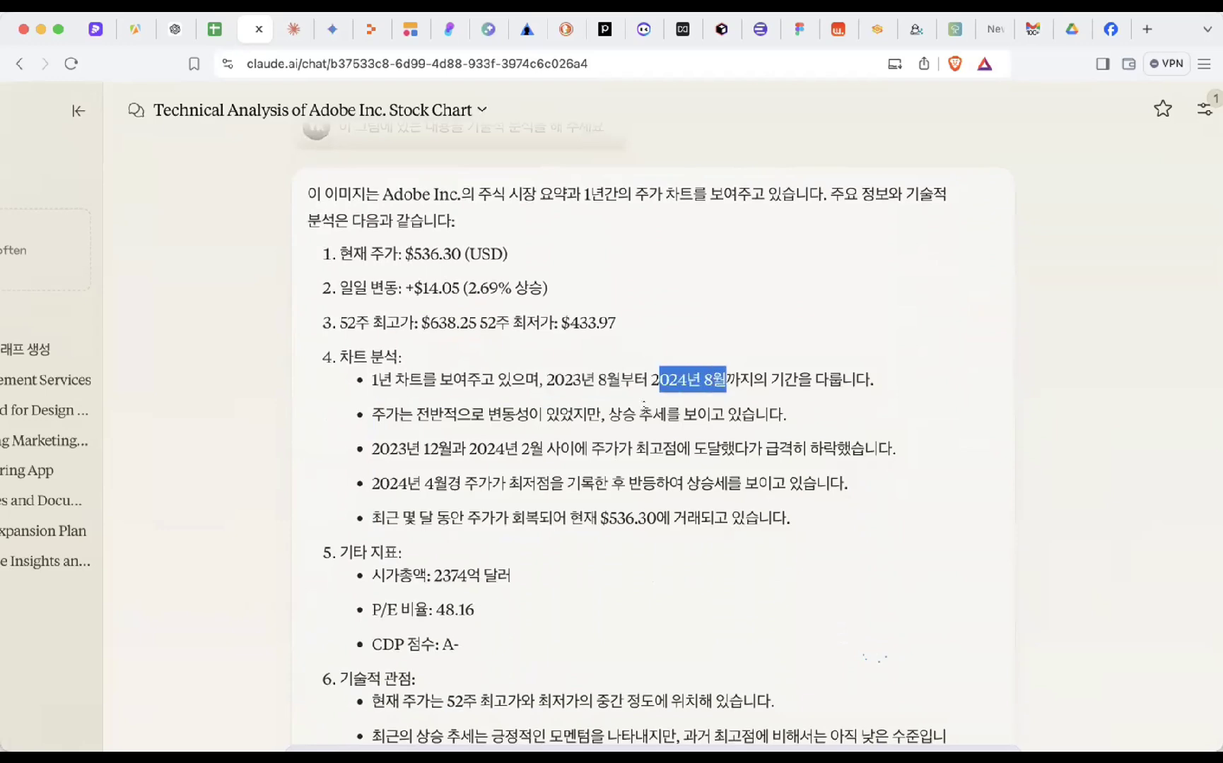
left_click_drag(368, 414, 655, 398)
scroll(655, 398, "up", 4)
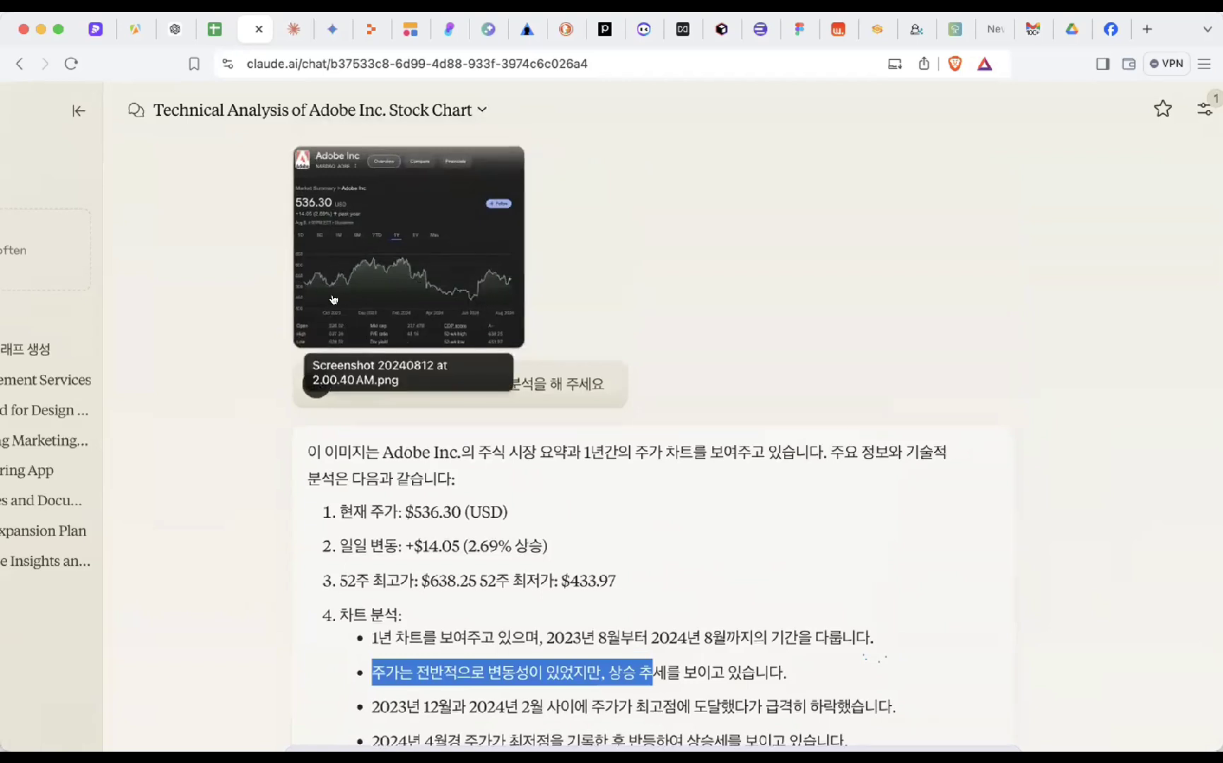
scroll(453, 319, "down", 5)
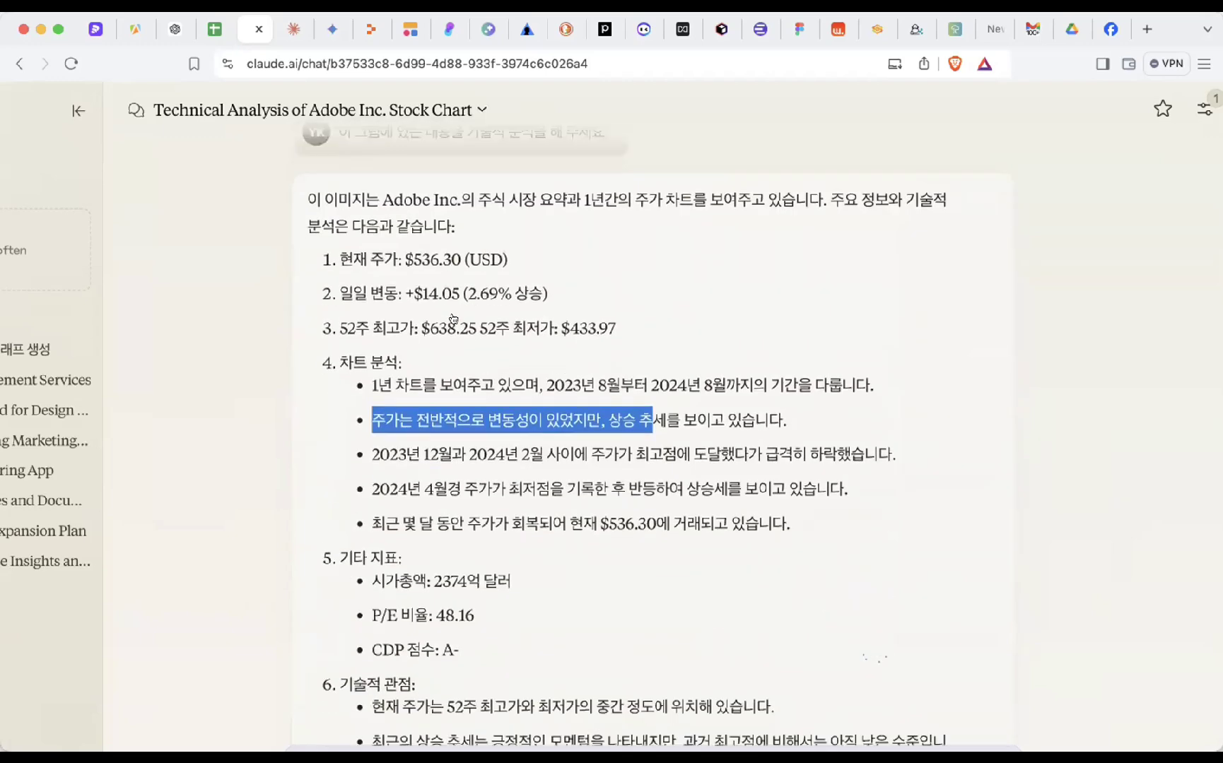
- Highlight the market cap, P/E ratio and CDP score indicators in the Adobe analysis
left_click(441, 332)
scroll(439, 335, "down", 2)
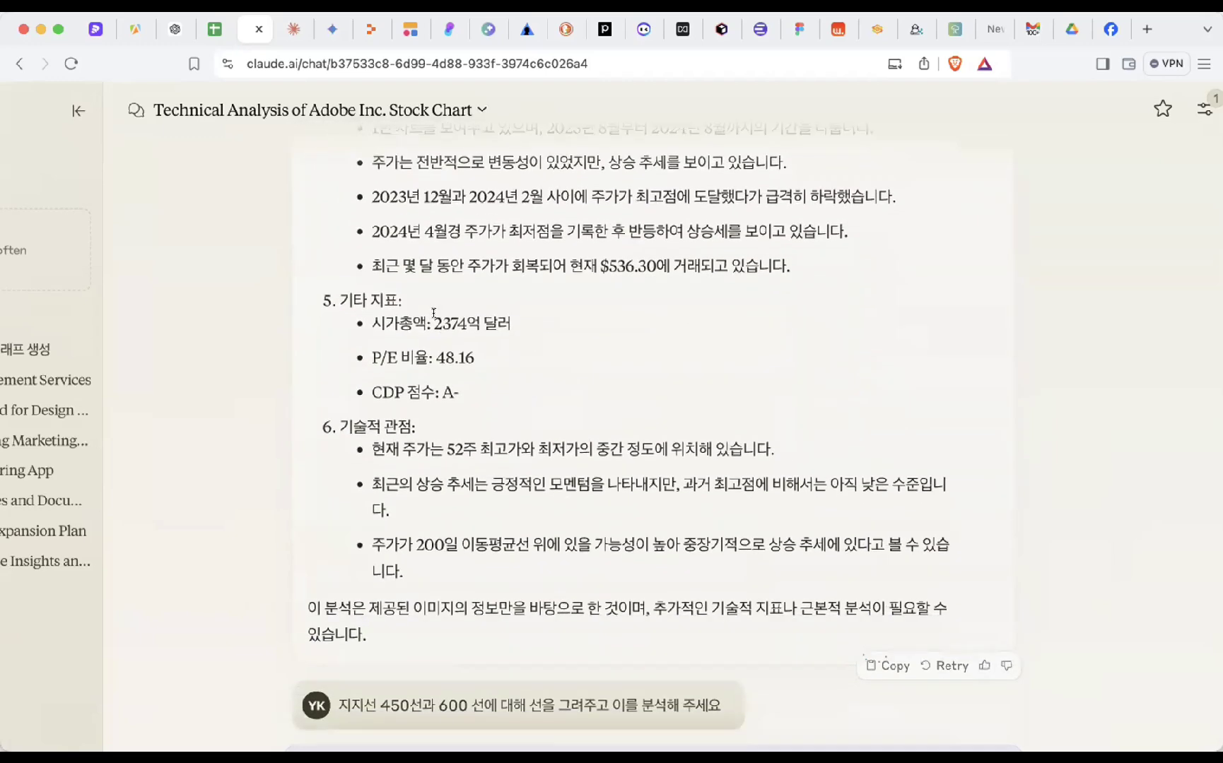
left_click_drag(433, 313, 385, 322)
left_click(531, 393)
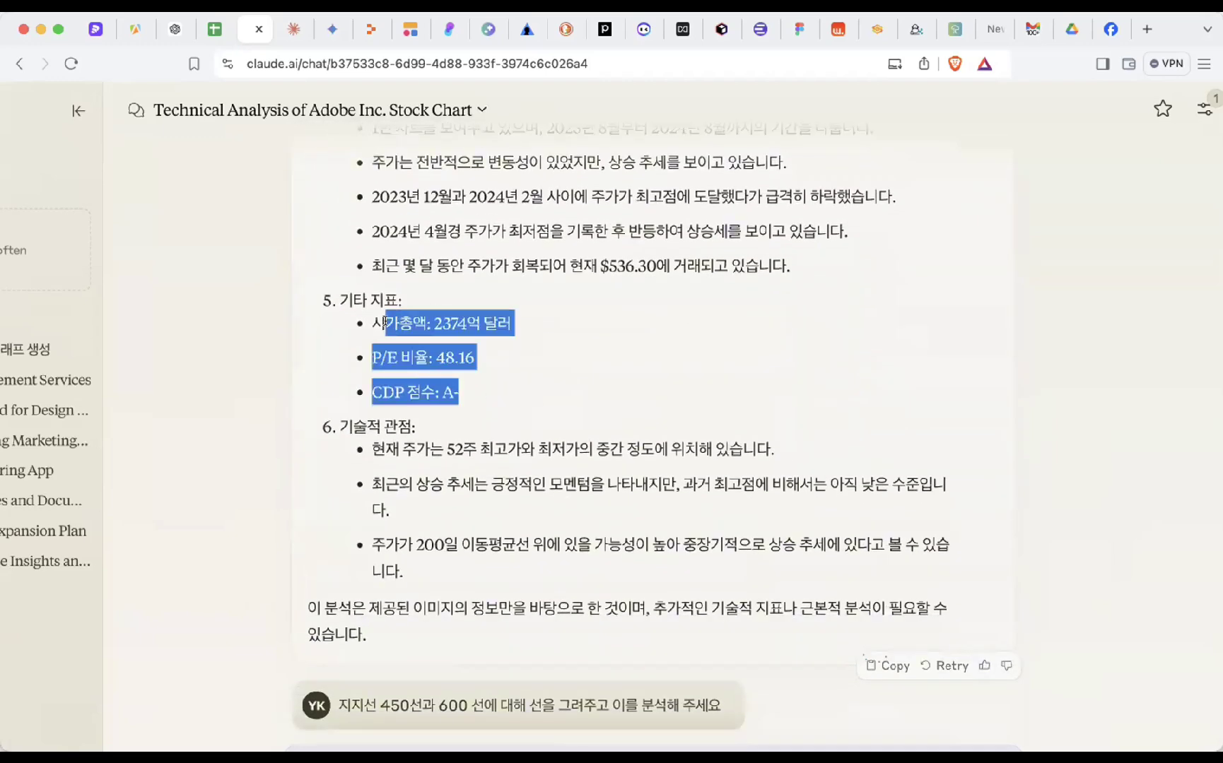
scroll(604, 433, "down", 3)
left_click_drag(578, 263, 592, 397)
left_click(591, 398)
scroll(591, 398, "down", 4)
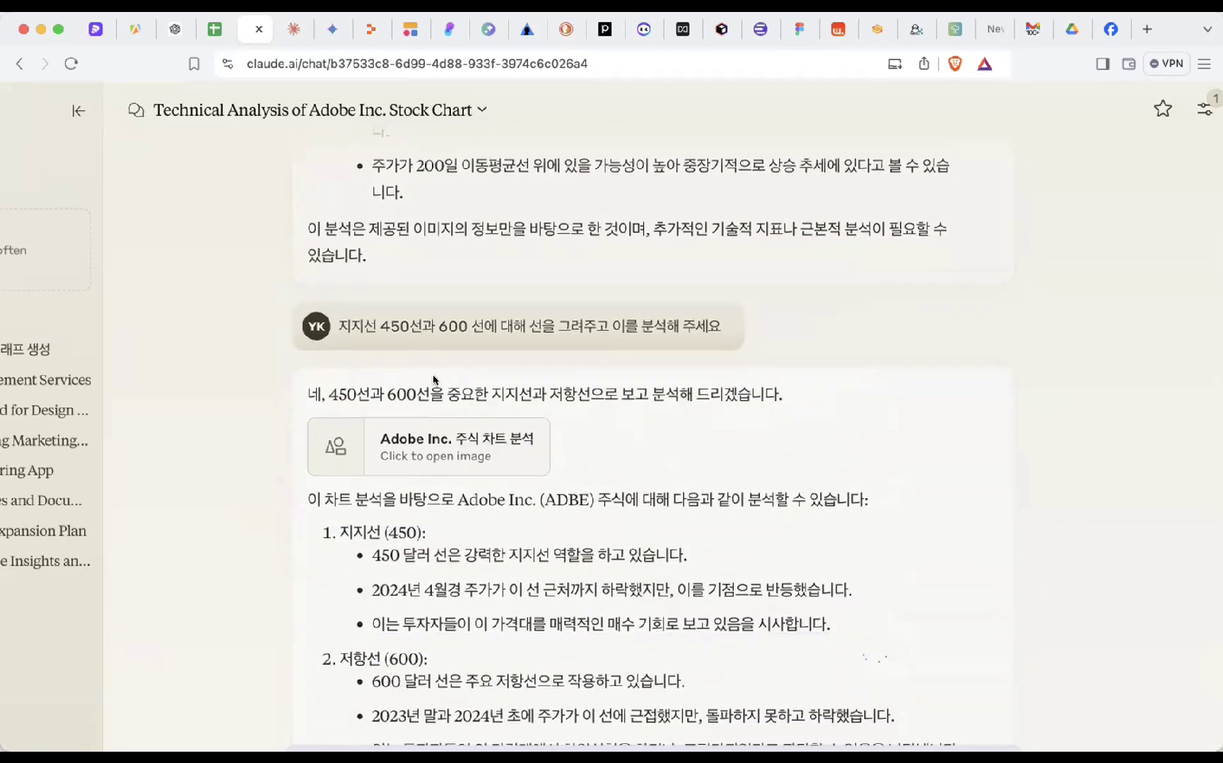
scroll(475, 326, "up", 10)
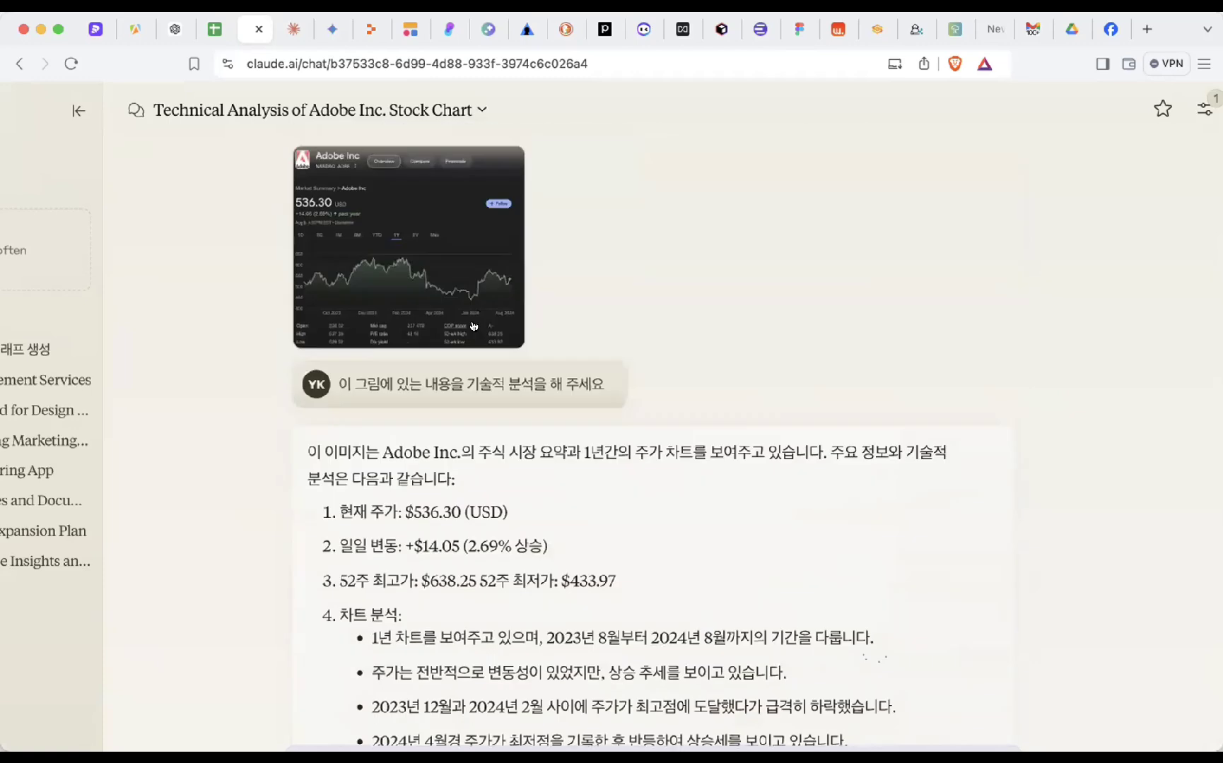
scroll(529, 483, "down", 2)
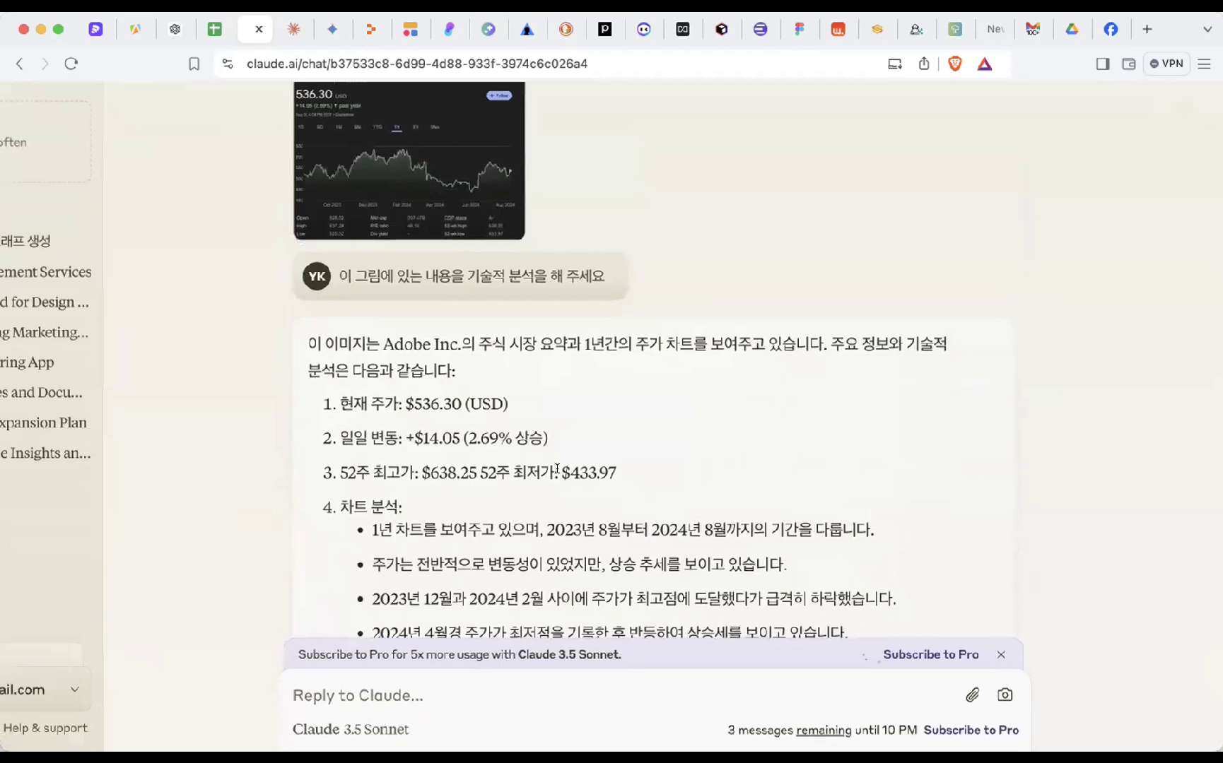
- Highlight the $433.97 low and the 450/600 request, then open the 'Adobe Inc. 주식 차트 분석' chart
left_click_drag(557, 469, 615, 475)
left_click_drag(420, 468, 479, 469)
scroll(476, 468, "down", 8)
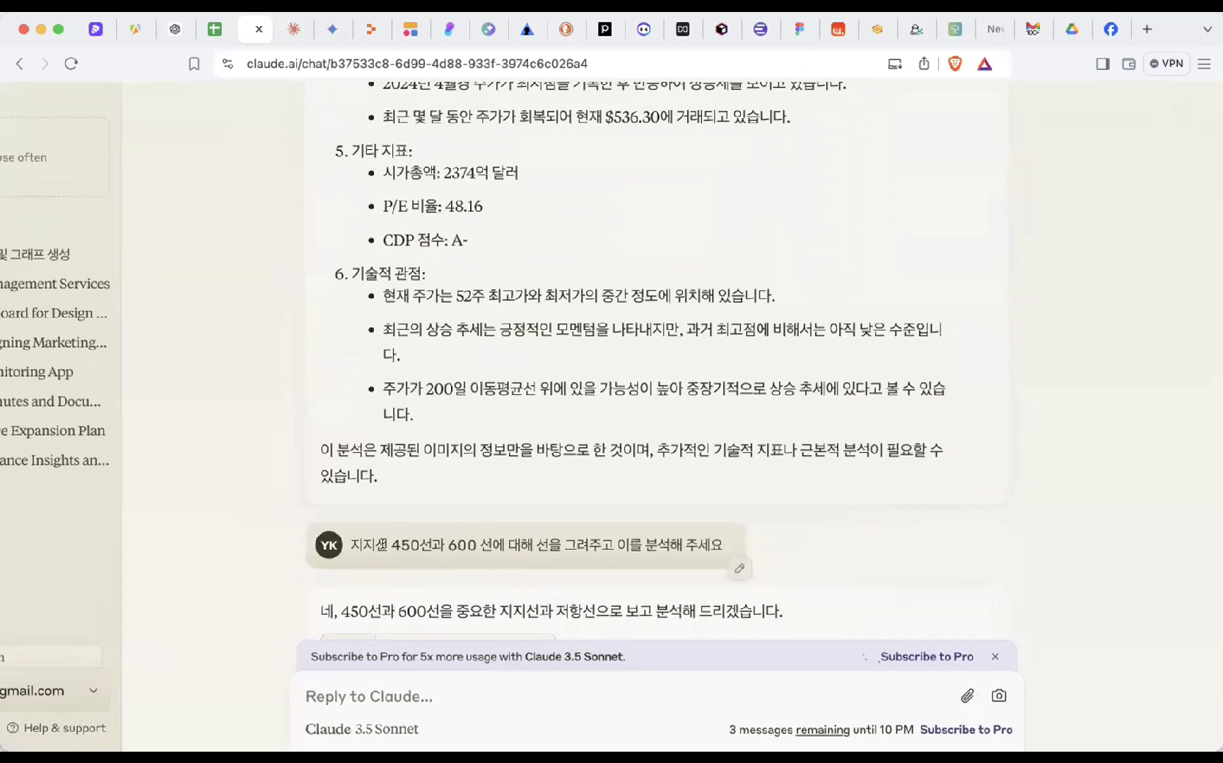
left_click_drag(385, 544, 478, 538)
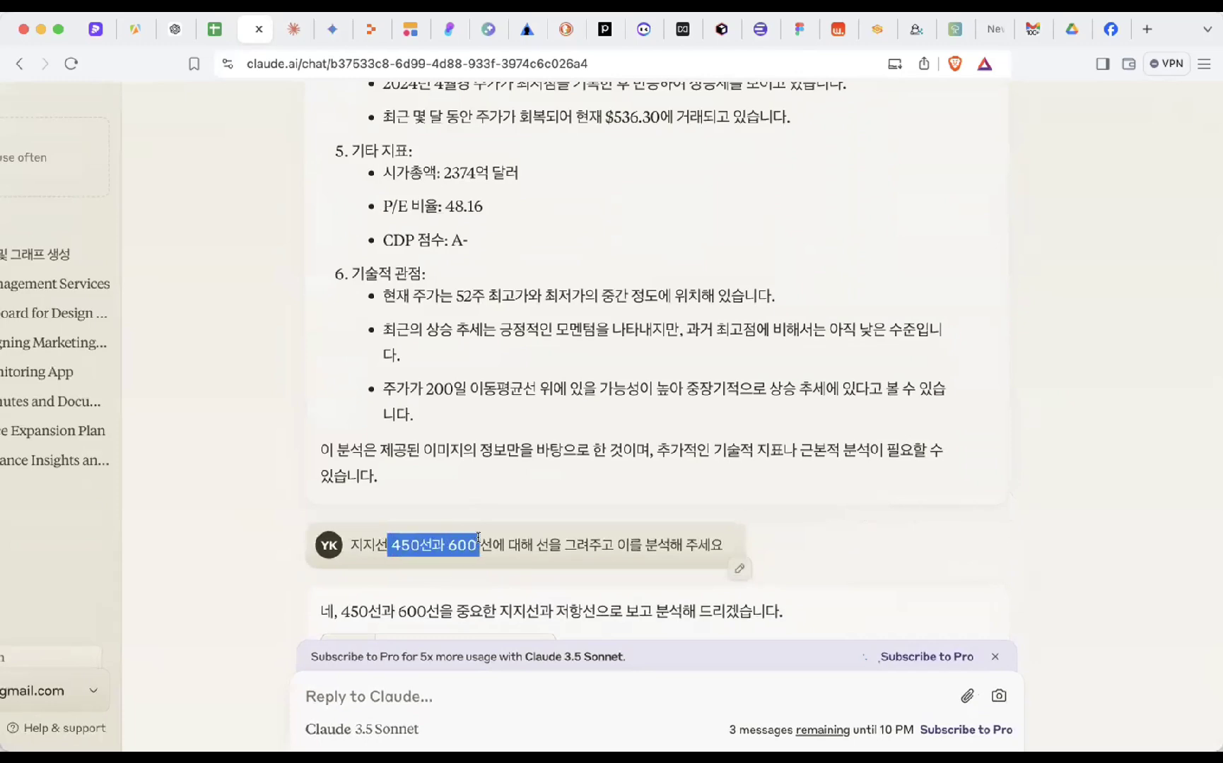
left_click(478, 538)
scroll(475, 358, "down", 4)
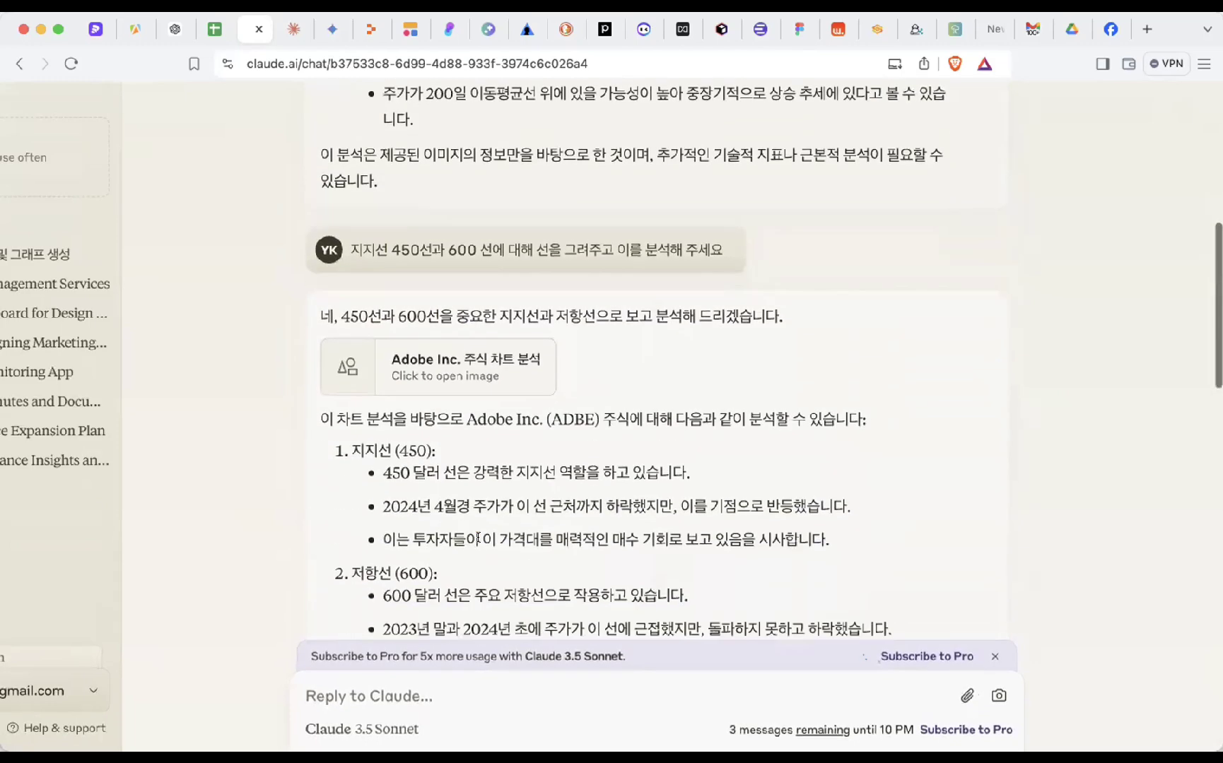
left_click(474, 358)
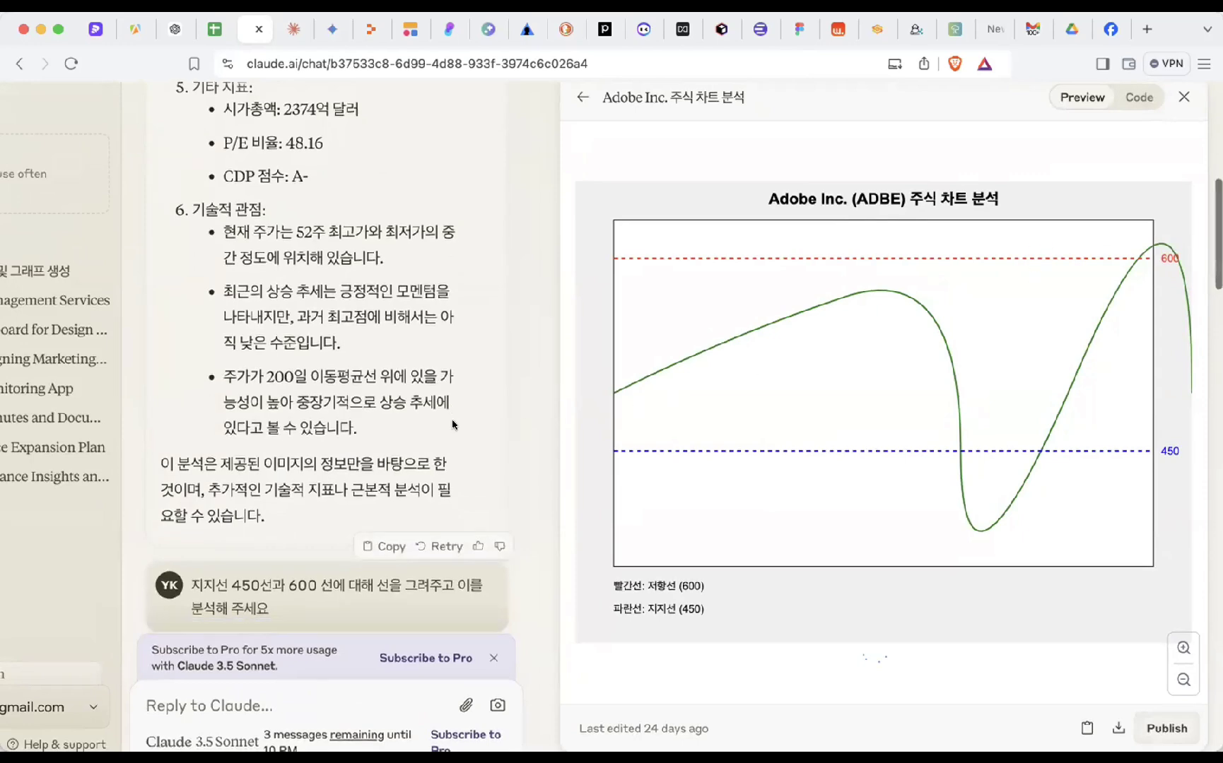
- Close and reopen the Adobe chart artifact, then switch it to its SVG code view
scroll(453, 424, "down", 6)
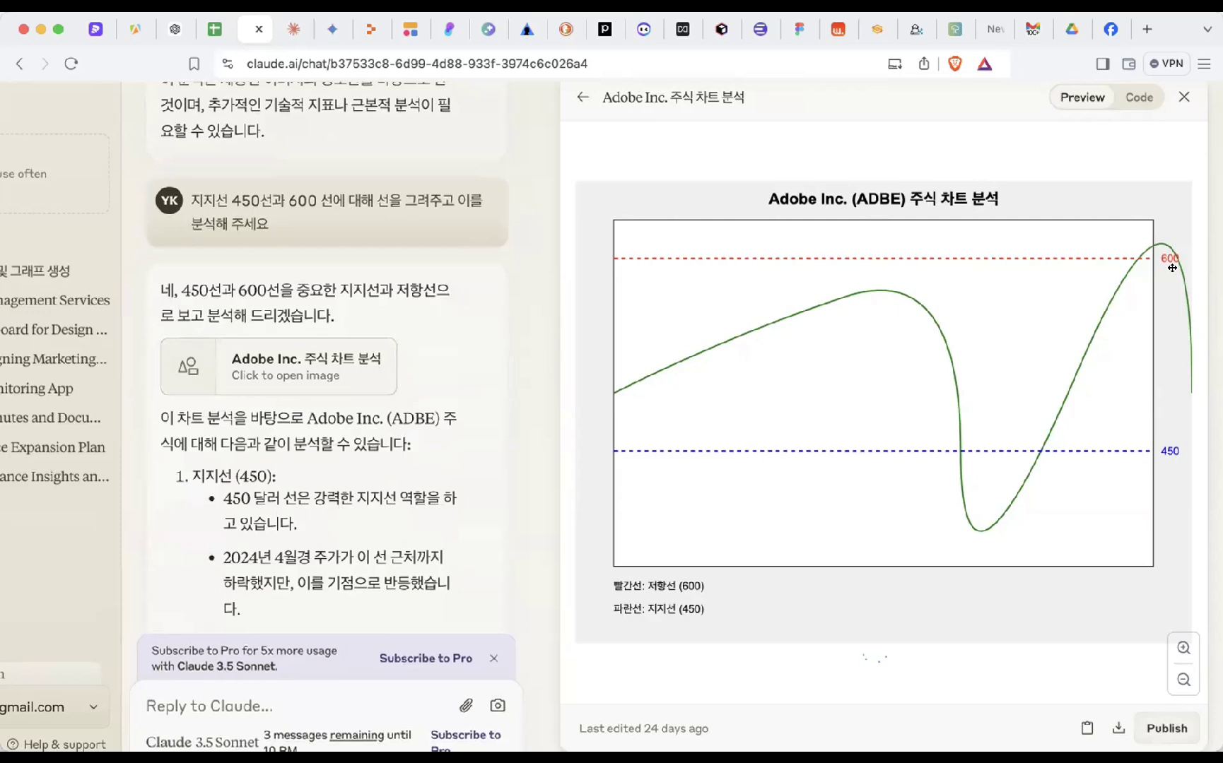
left_click(1184, 97)
scroll(726, 529, "down", 3)
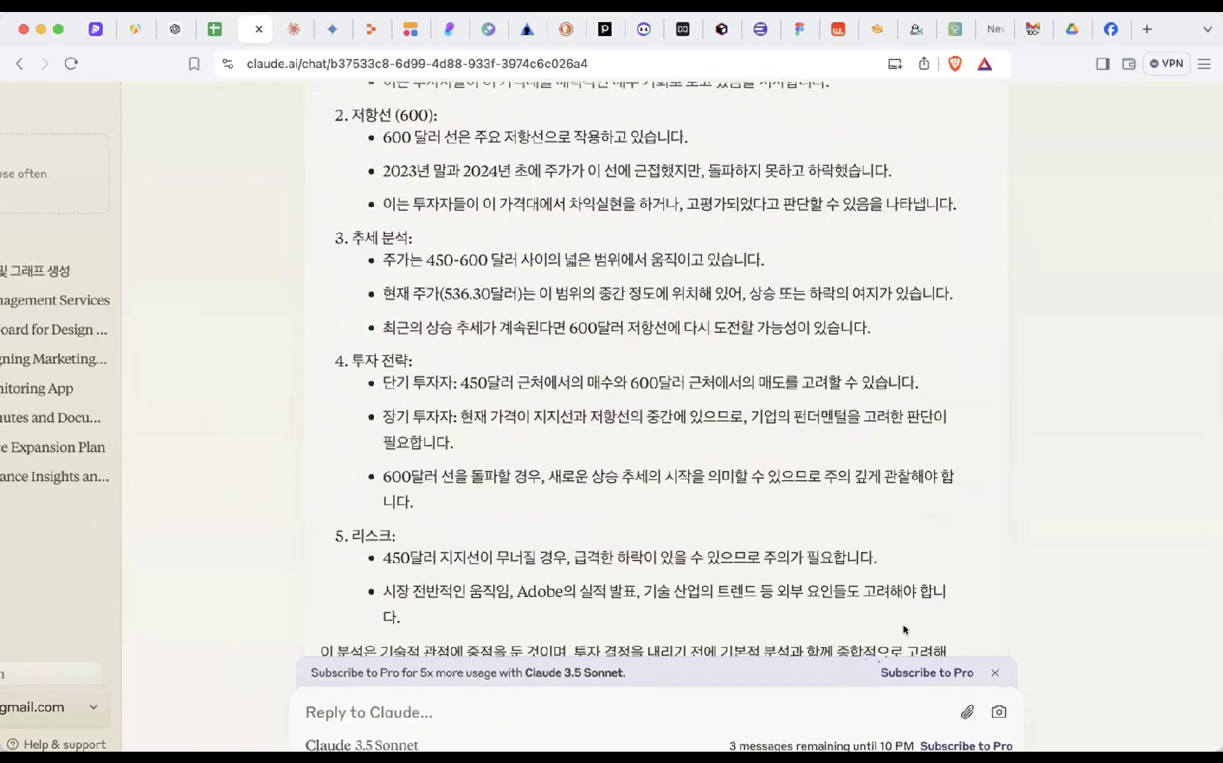
scroll(644, 400, "up", 10)
left_click(507, 429)
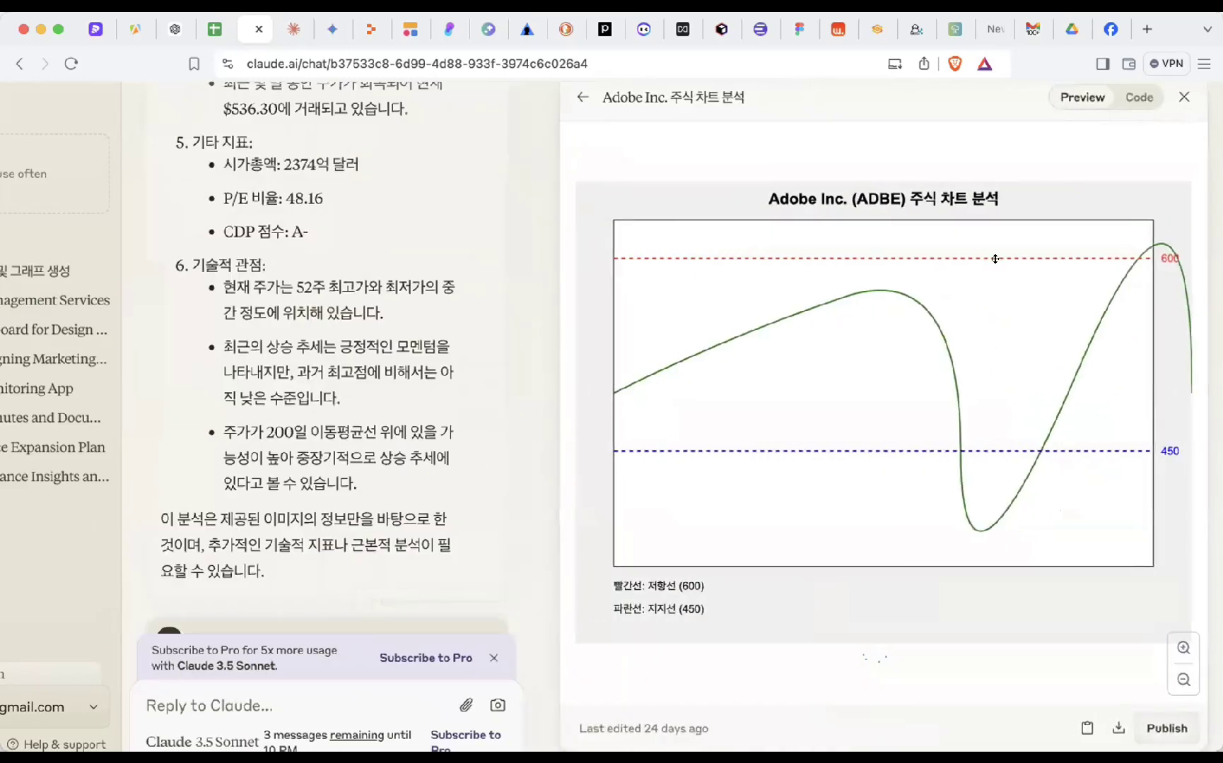
left_click(1135, 97)
- Scroll through the chart's SVG source and select all of it with Cmd+A
scroll(834, 403, "up", 3)
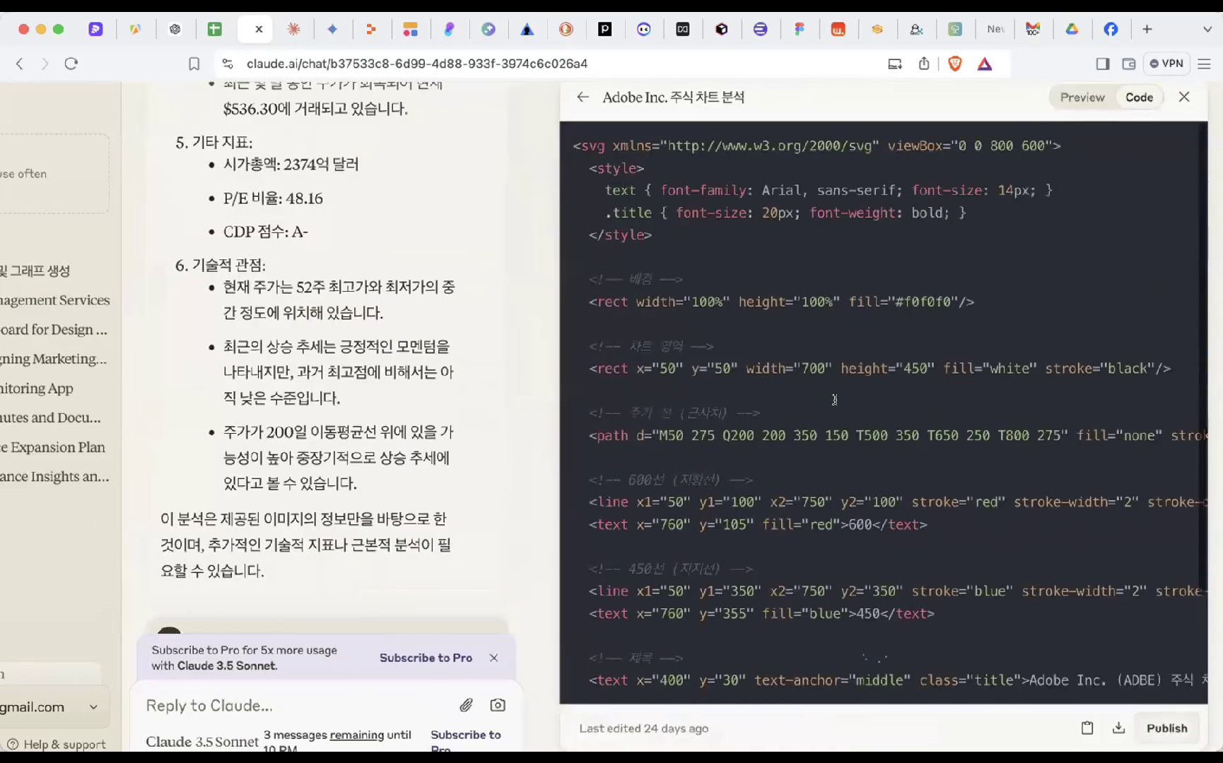
scroll(833, 407, "down", 2)
scroll(834, 403, "down", 1)
scroll(1144, 130, "up", 3)
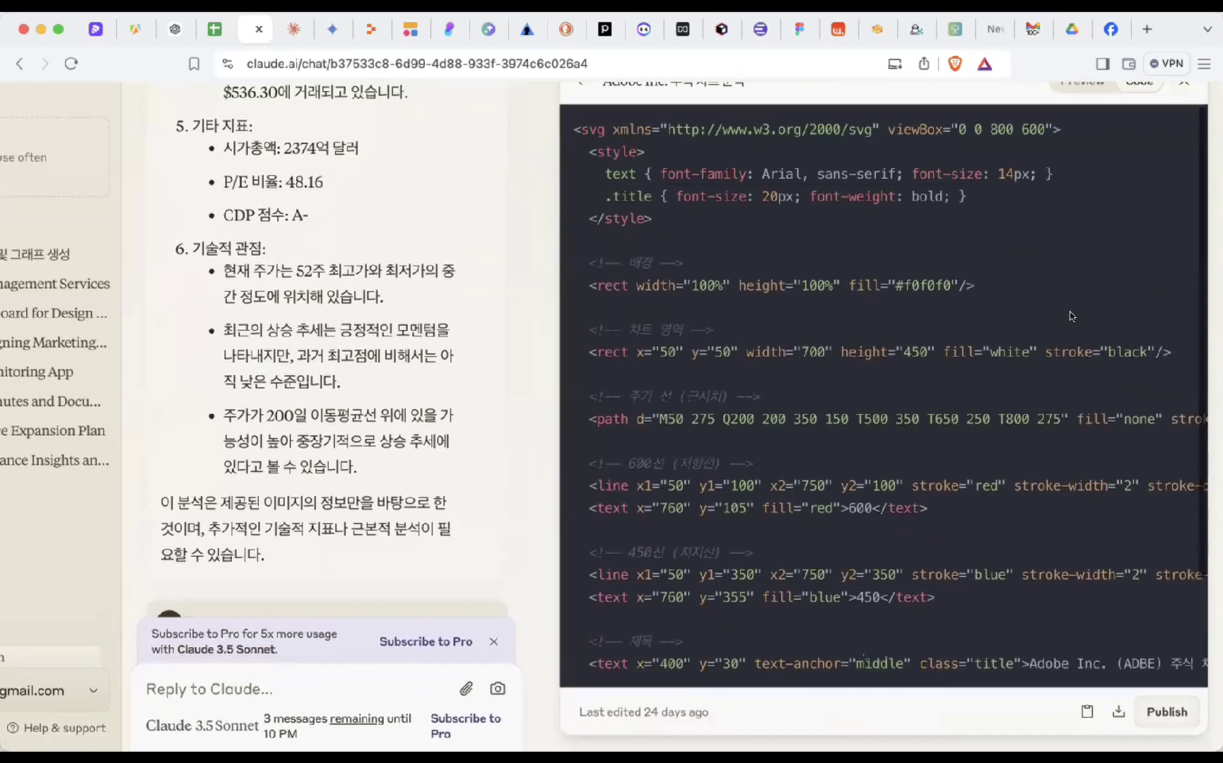
scroll(1146, 157, "up", 4)
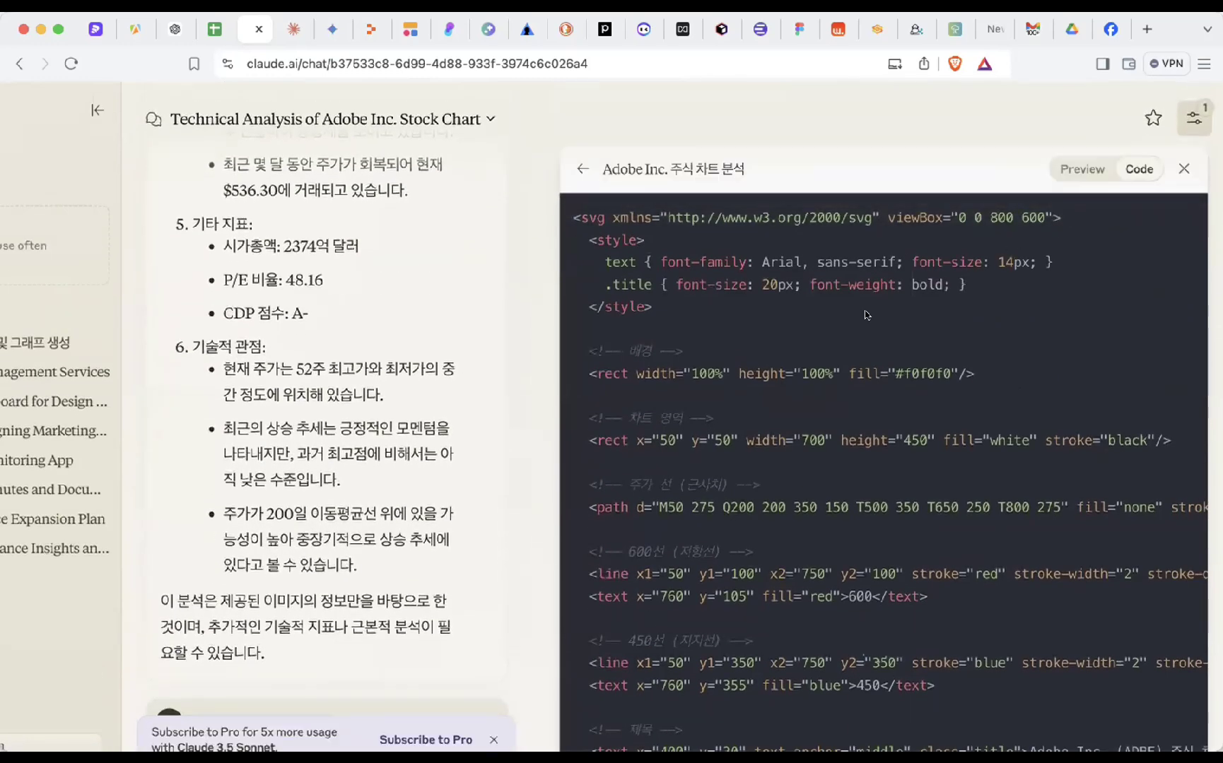
scroll(806, 330, "down", 1)
scroll(808, 329, "up", 1)
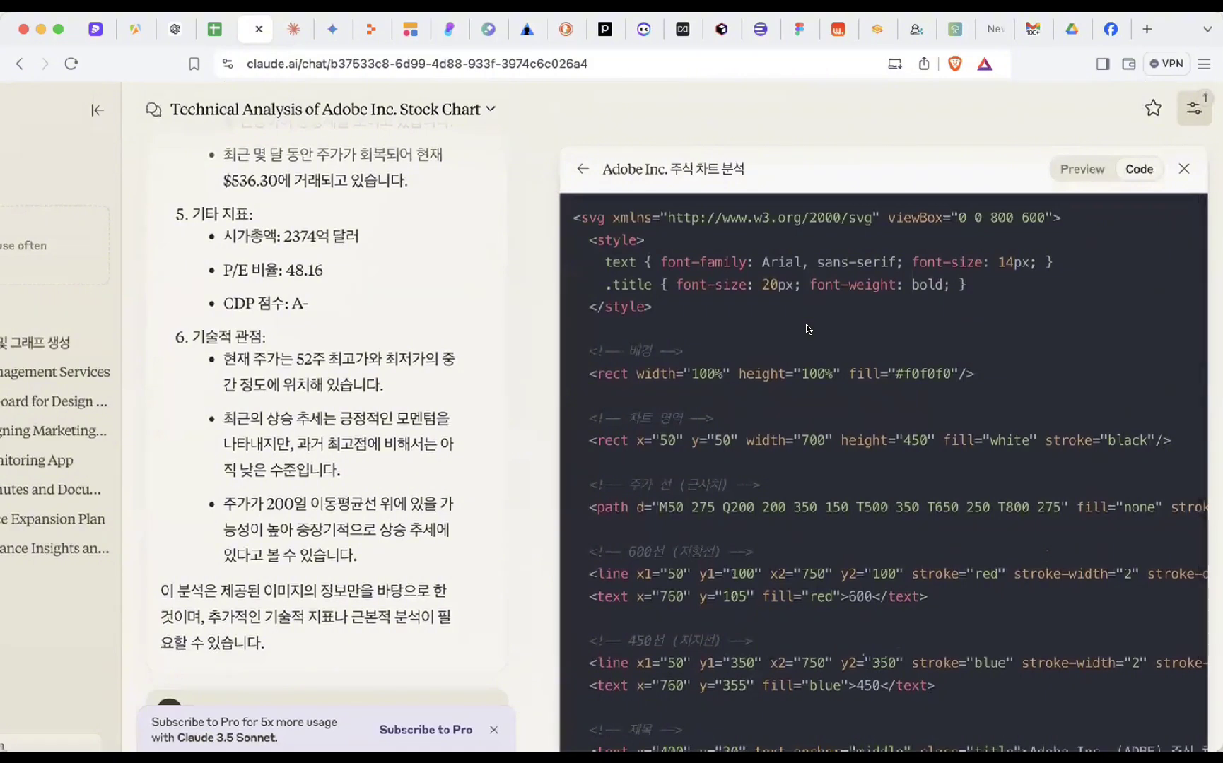
scroll(808, 329, "down", 5)
scroll(809, 332, "up", 5)
left_click_drag(570, 204, 909, 705)
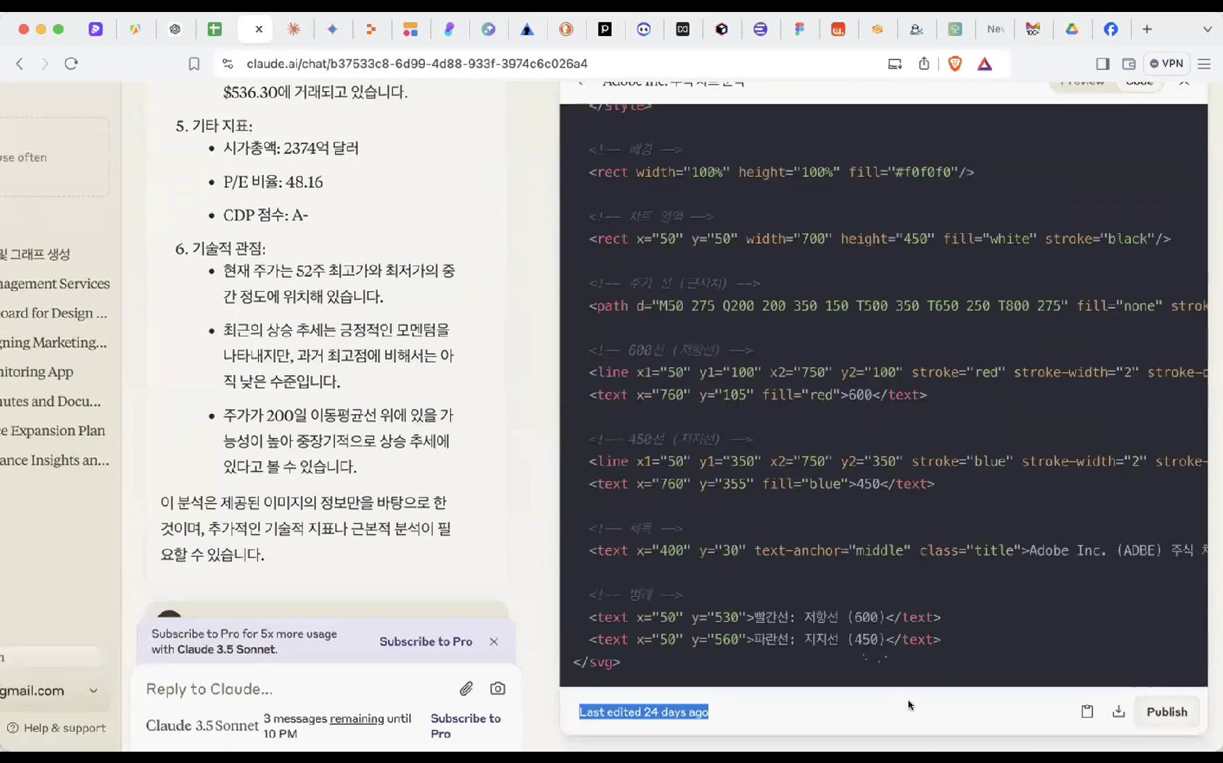
left_click_drag(844, 684, 621, 169)
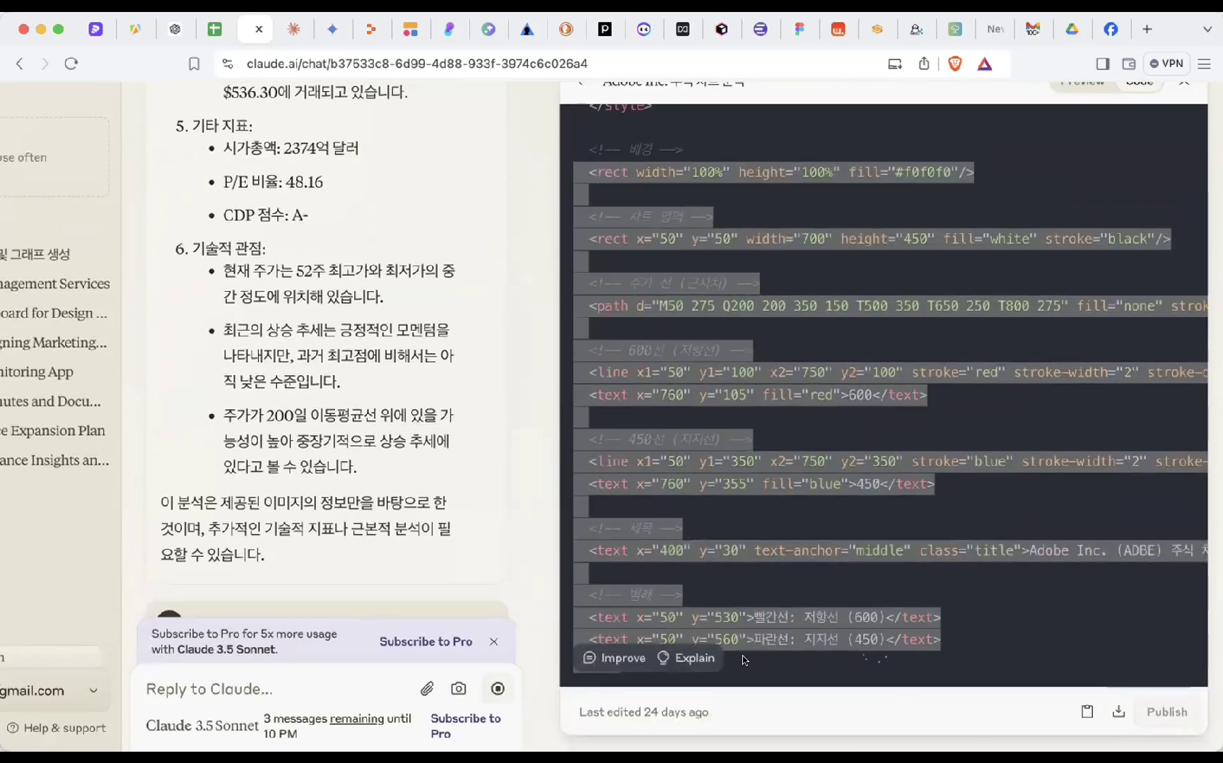
left_click(745, 662)
key("super+a")
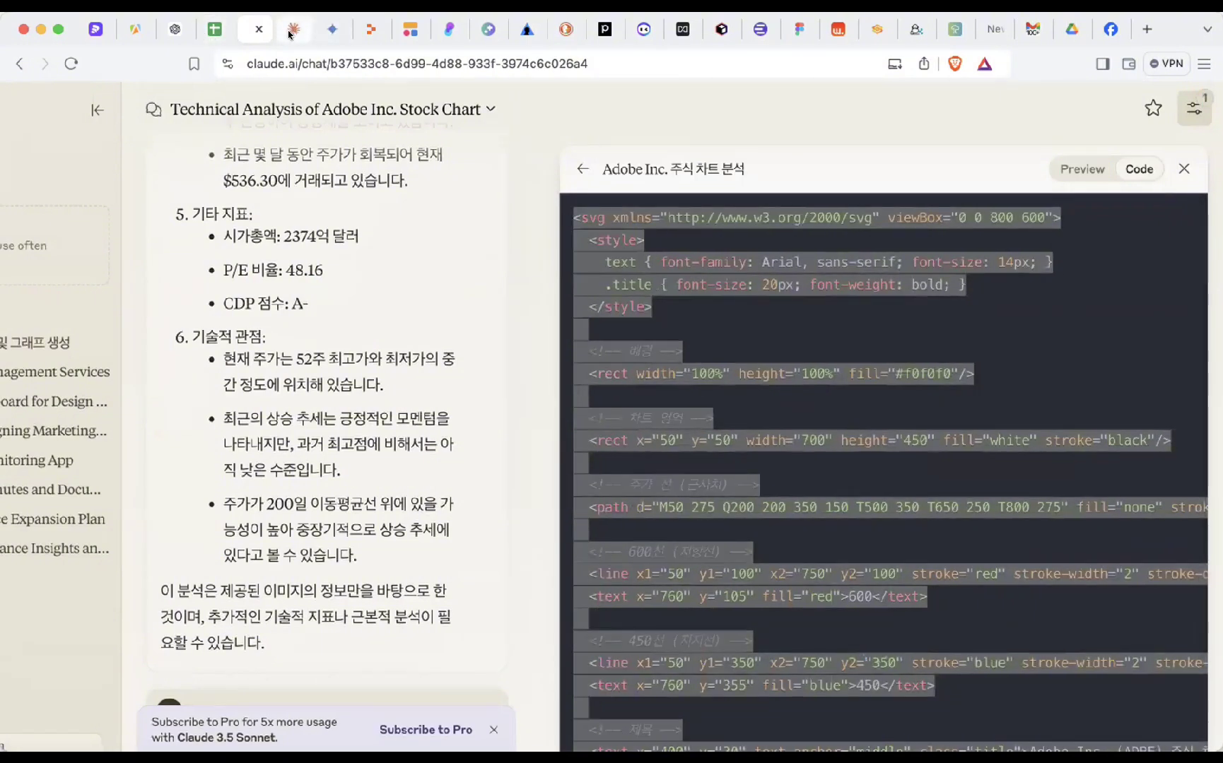
- In Replit, replace all the code in index.html with the Adobe SVG chart code
left_click(370, 32)
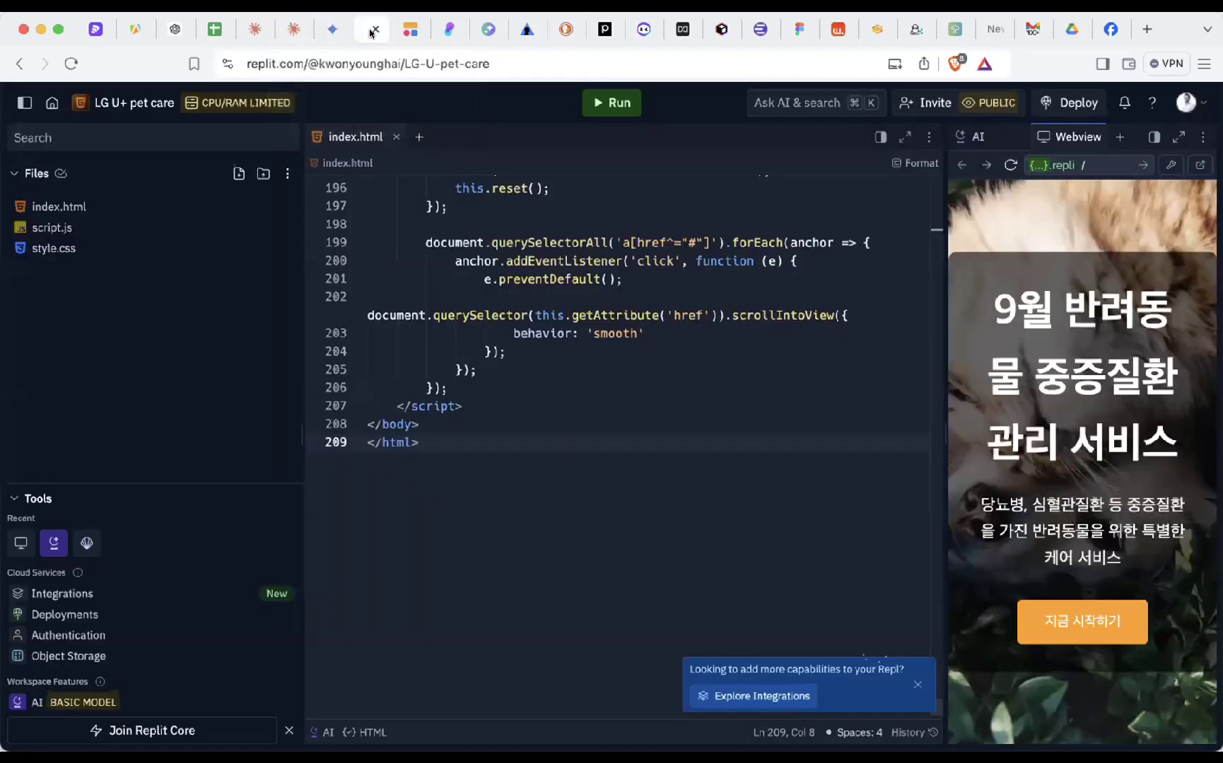
scroll(564, 408, "up", 3)
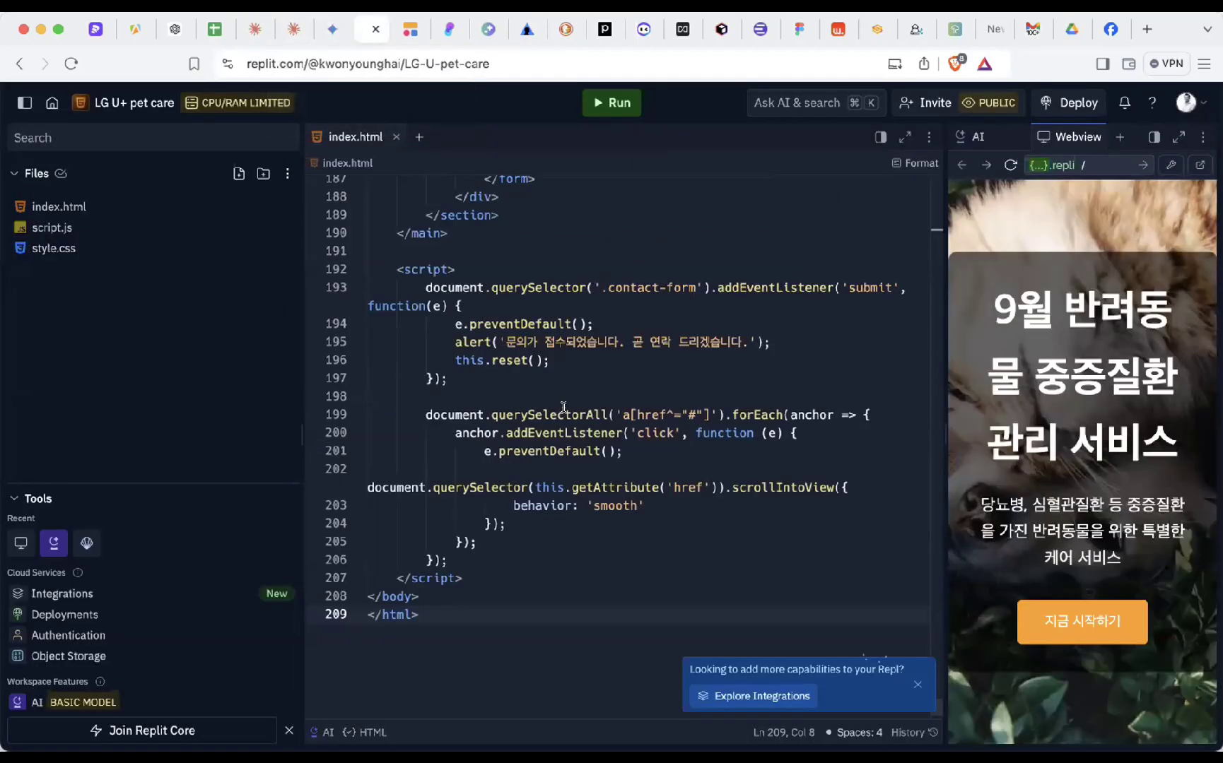
key("super+a")
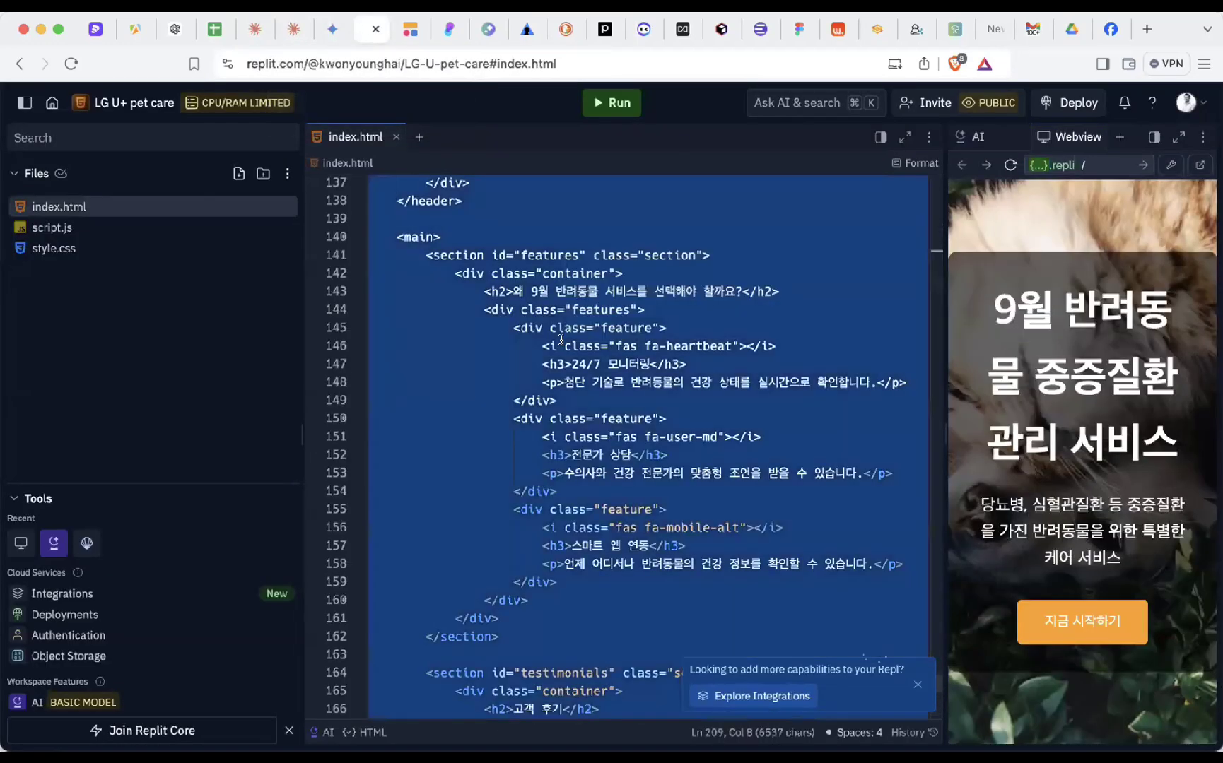
key("BackSpace")
key("super+v")
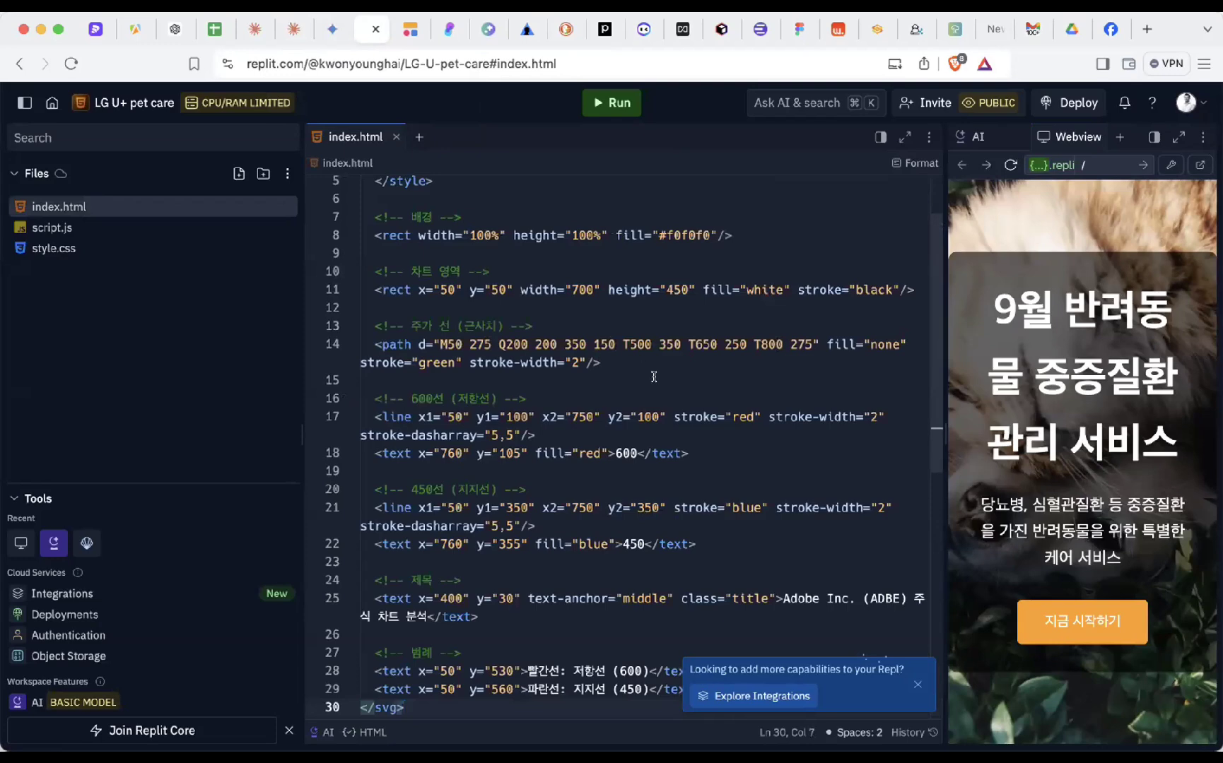
- Run the project, widen the preview to show the whole chart, and return to Claude
left_click(606, 103)
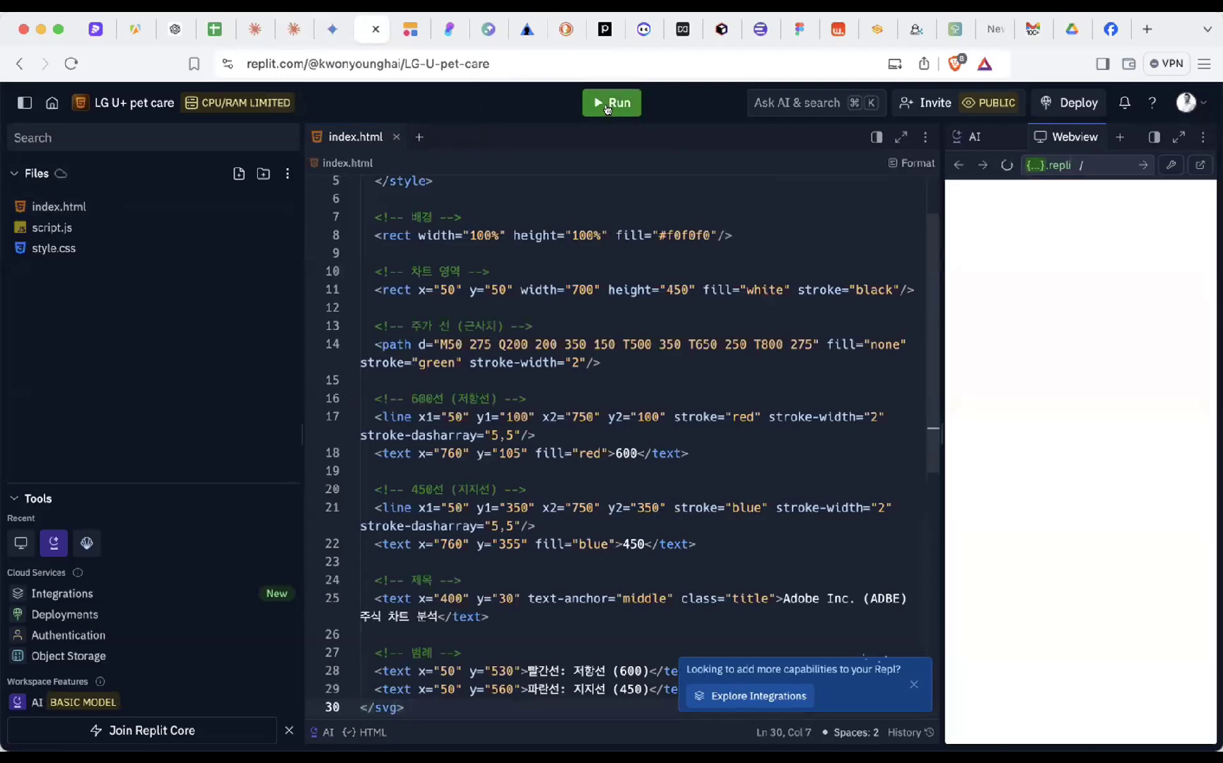
left_click_drag(934, 428, 535, 427)
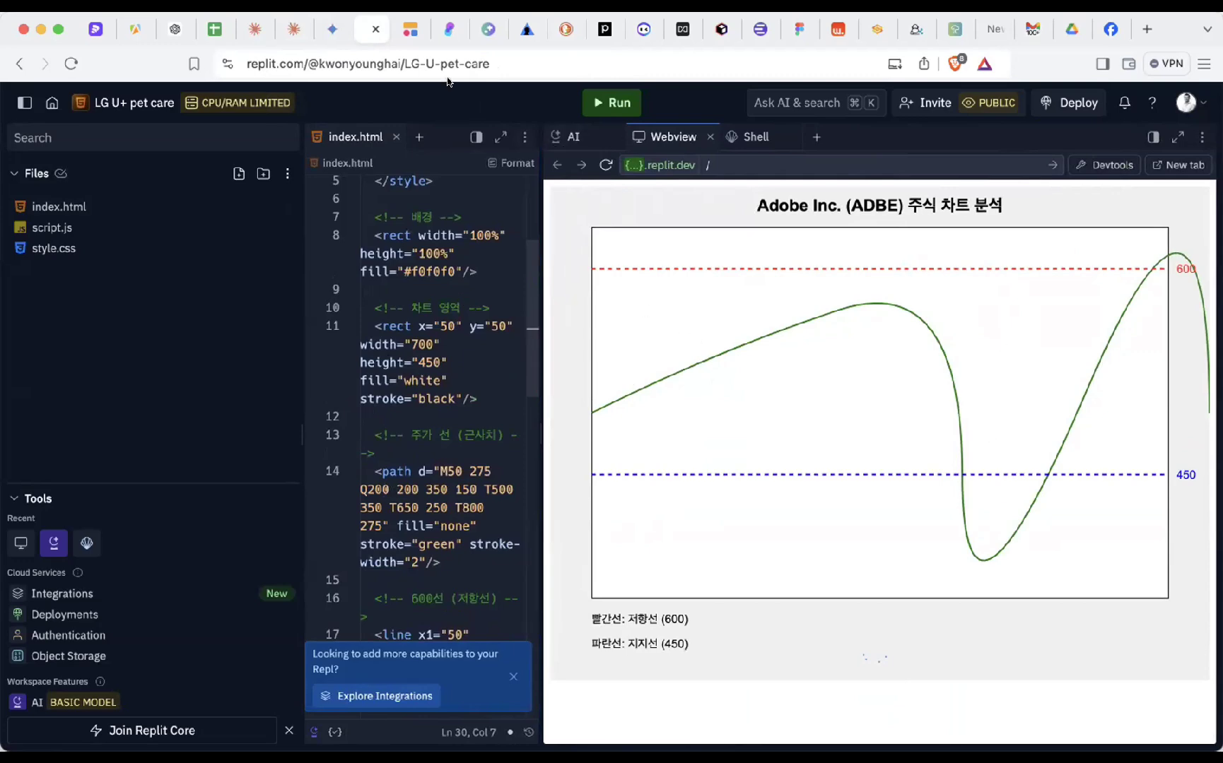
left_click(294, 29)
- From the full chat history, open the 'KT Financial Performance Insights and Risks' chat with its PDF
left_click(65, 522)
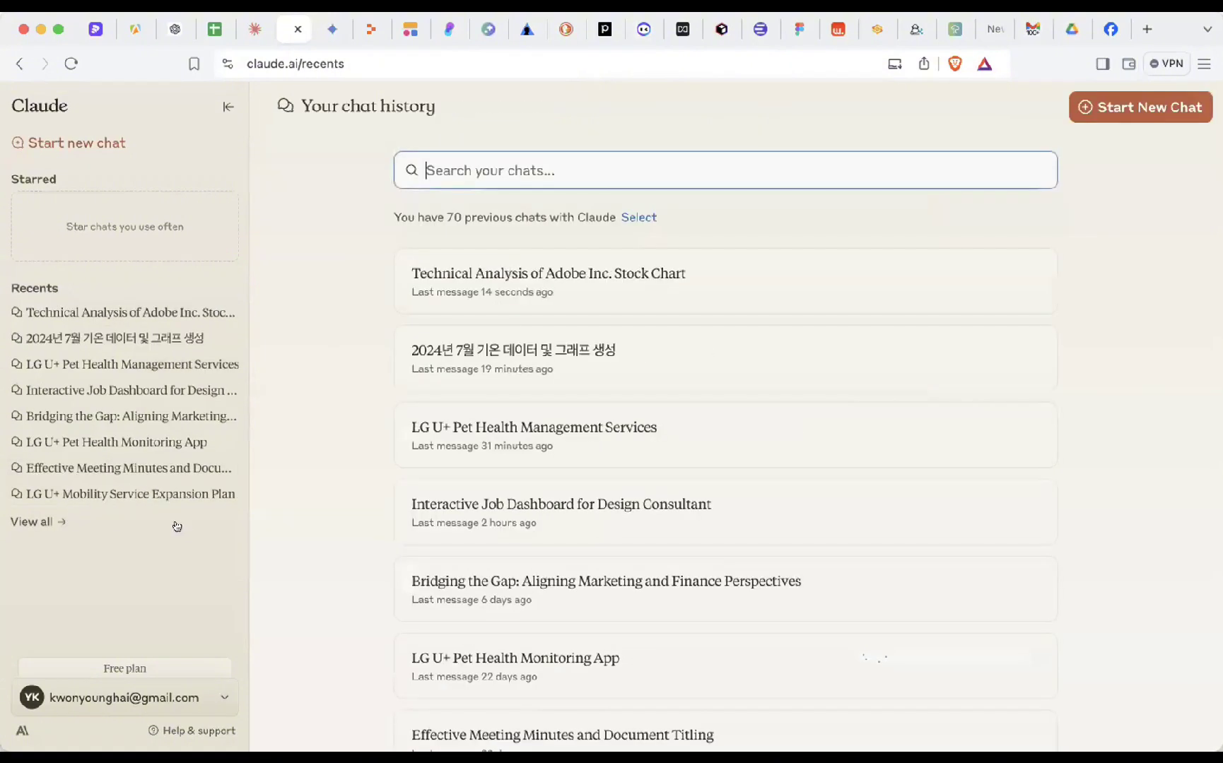
left_click(255, 29)
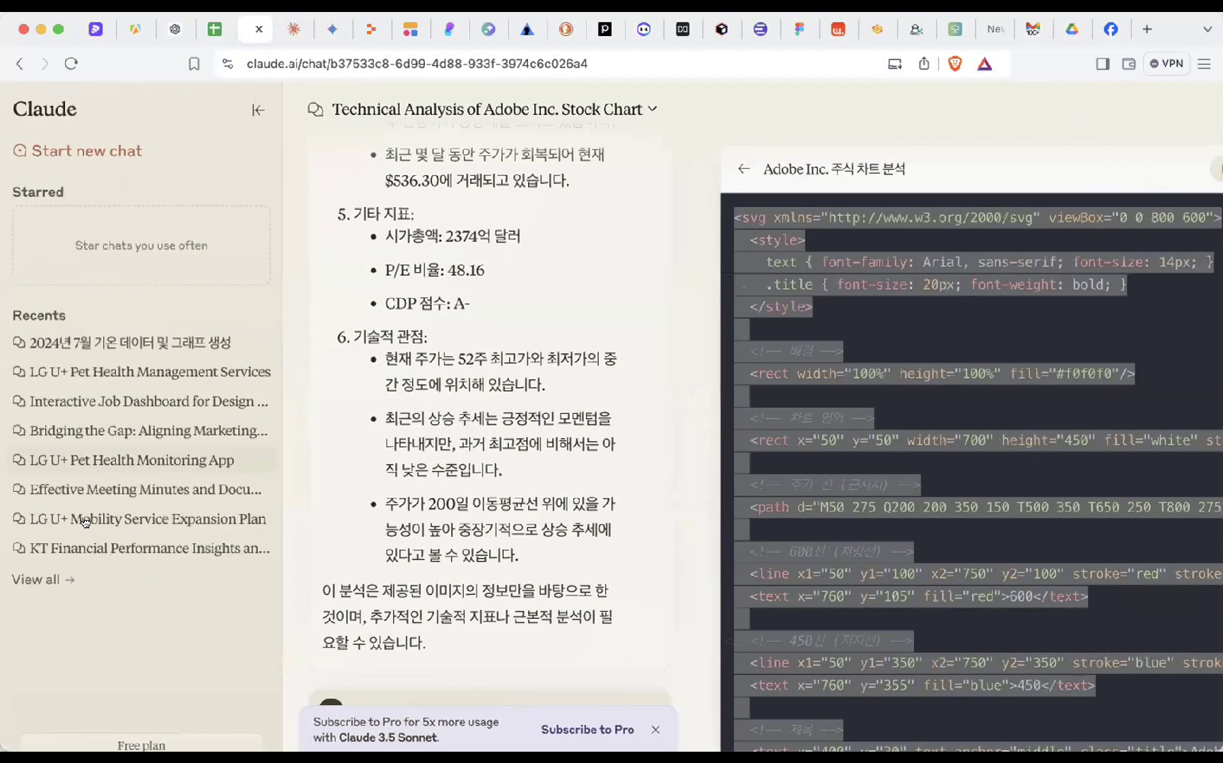
left_click(34, 579)
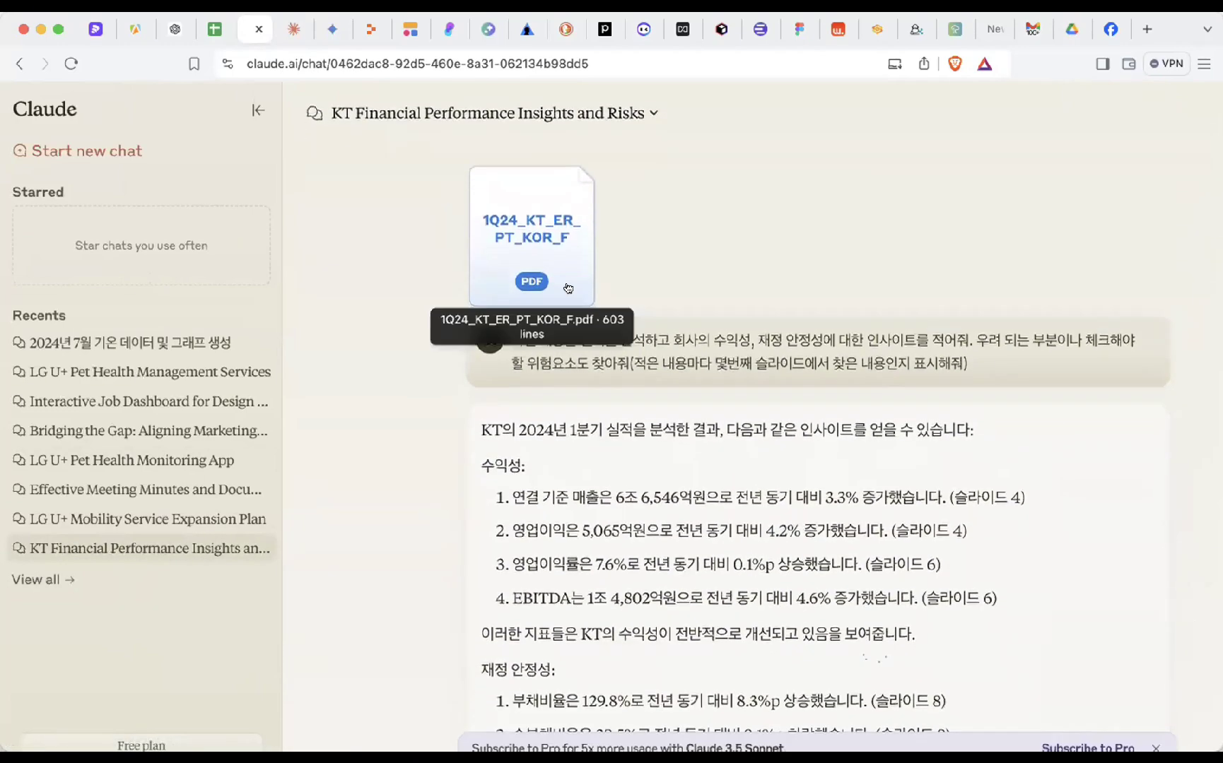
left_click(539, 221)
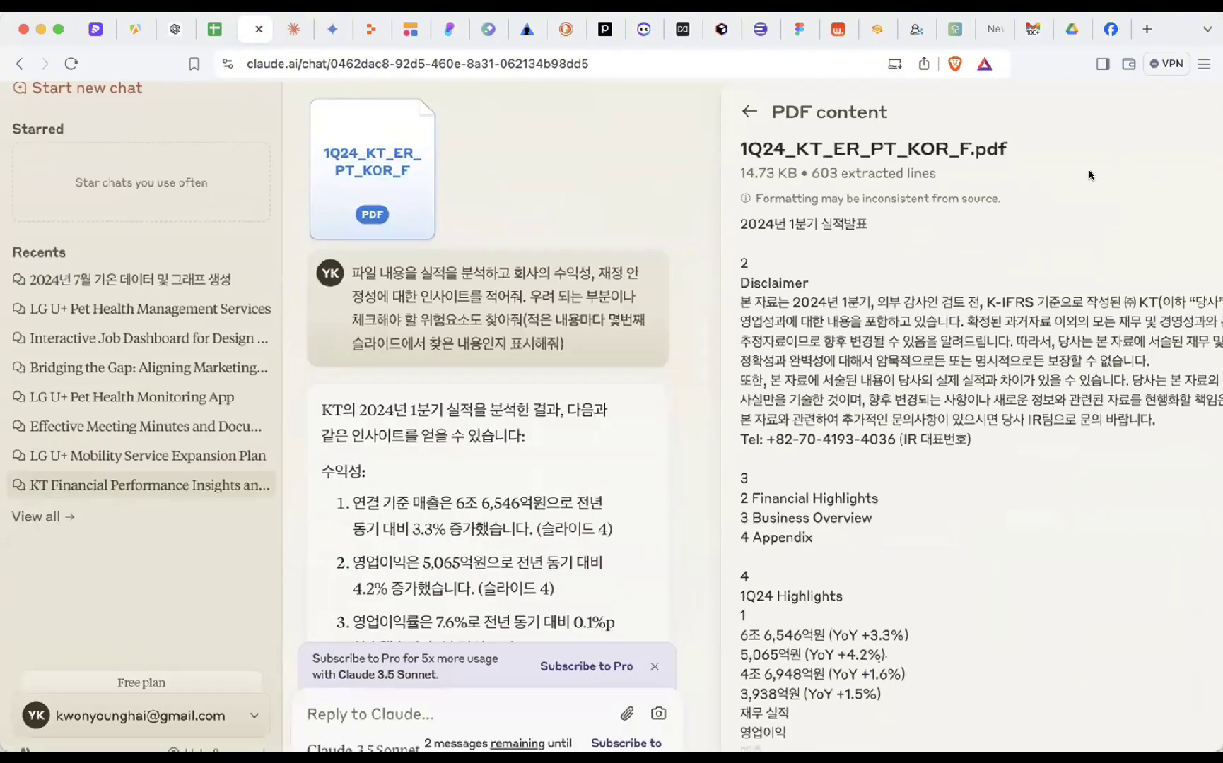
scroll(1089, 174, "left", 5)
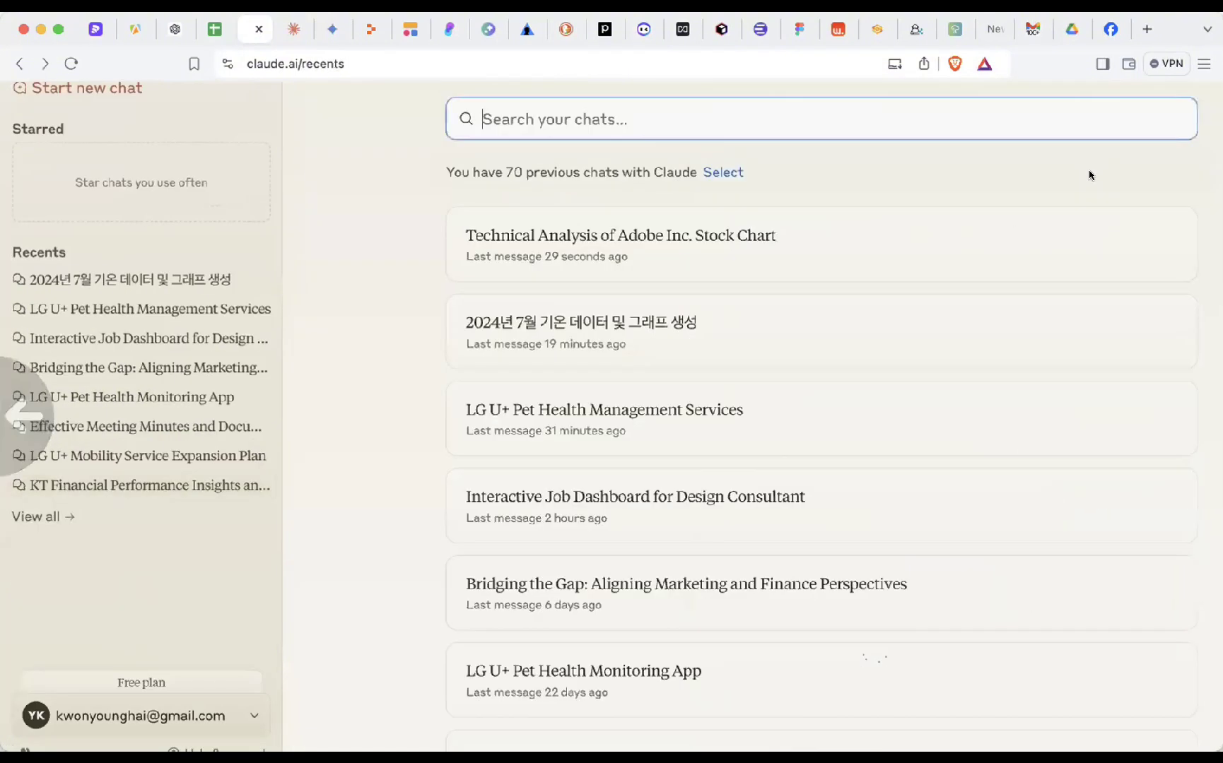
left_click(183, 482)
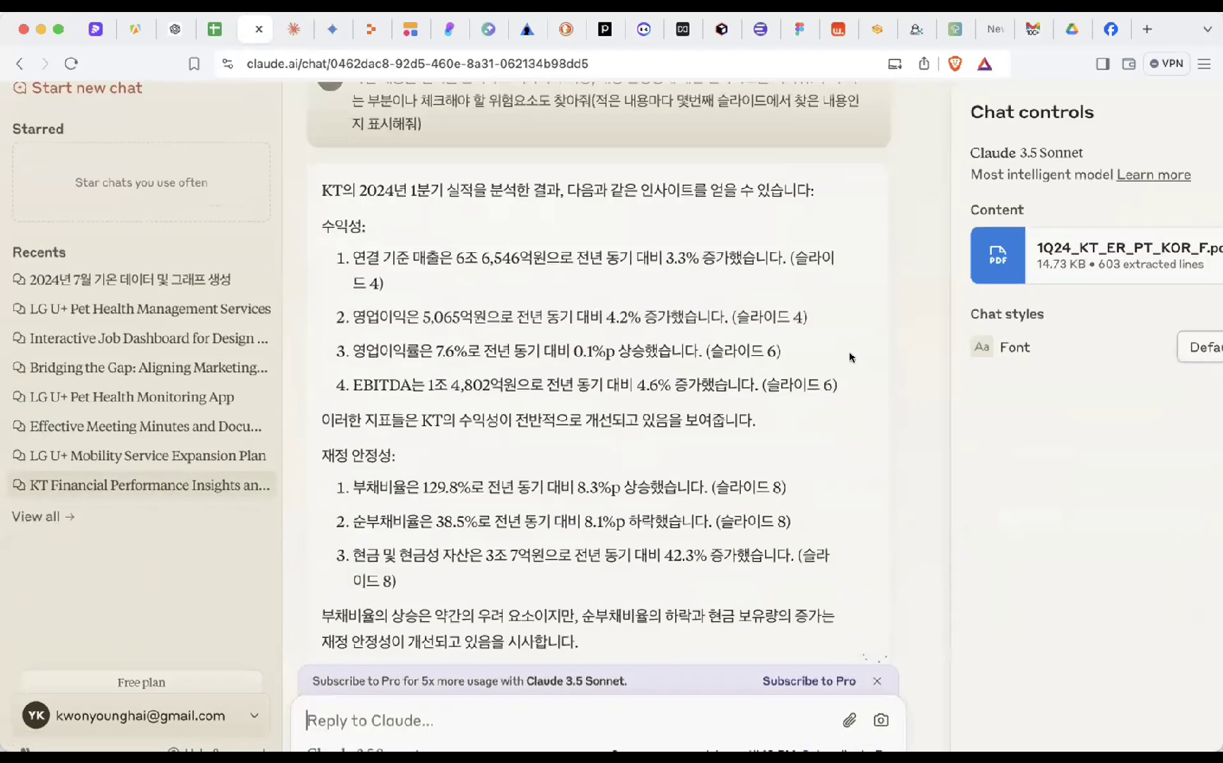
- Highlight the whole user prompt in the KT chat to read it
scroll(841, 361, "up", 3)
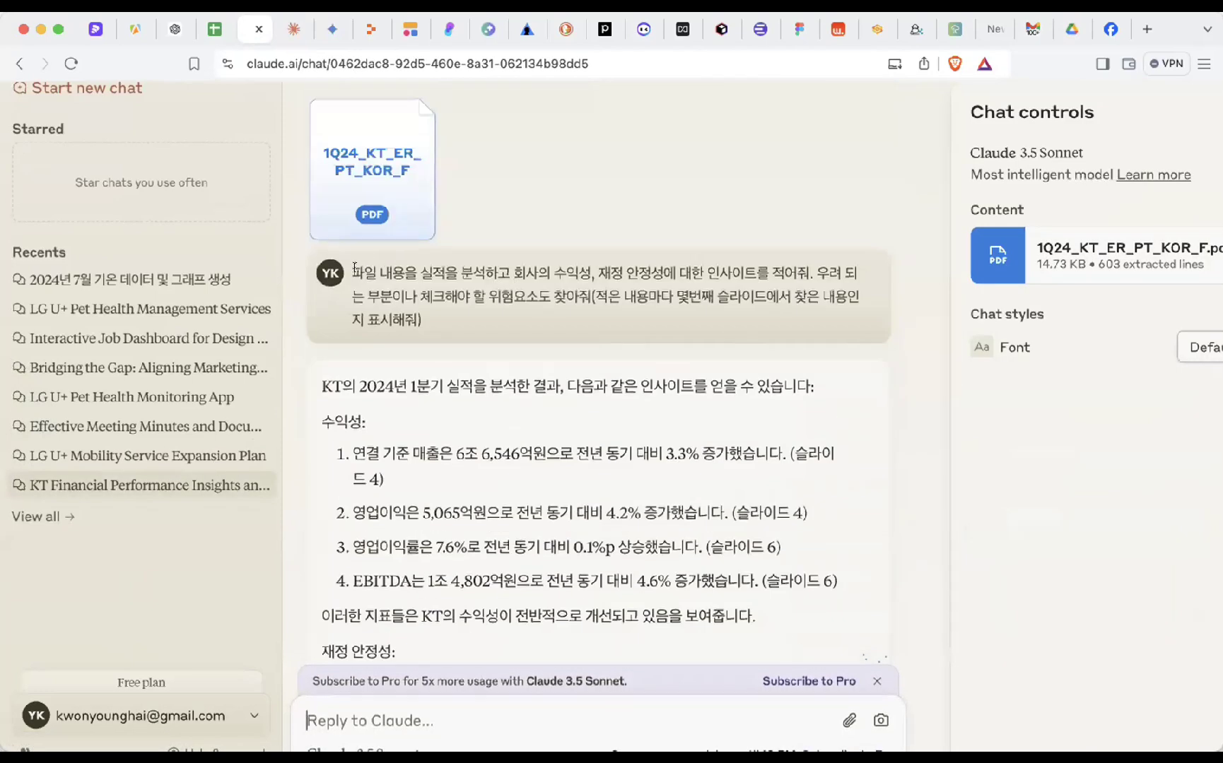
left_click_drag(355, 268, 453, 312)
left_click(519, 311)
left_click_drag(598, 266, 611, 313)
left_click(611, 313)
scroll(610, 315, "down", 1)
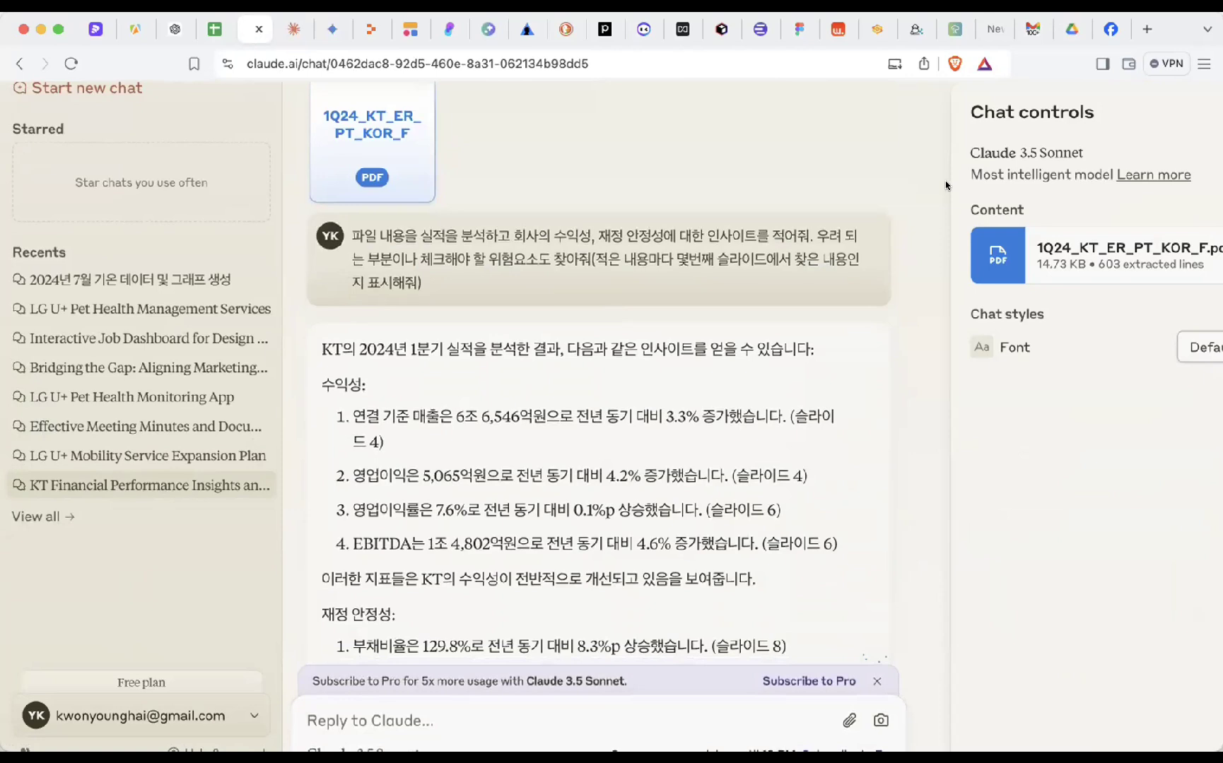
scroll(946, 185, "right", 2)
- Highlight the prompt's closing slide-number request, then make the browser full screen
left_click_drag(516, 262, 529, 281)
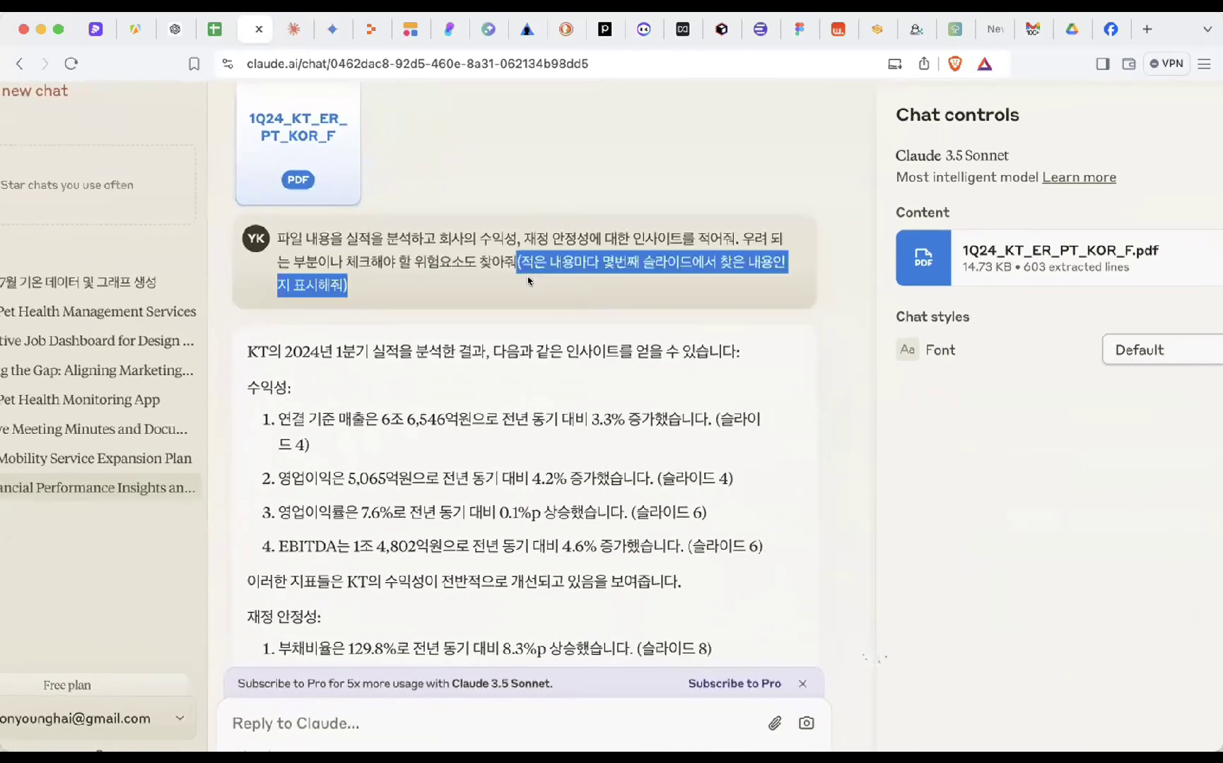
left_click(529, 285)
left_click_drag(407, 259, 527, 244)
left_click(603, 254)
left_click_drag(601, 260, 680, 264)
left_click(656, 288)
scroll(656, 288, "up", 1)
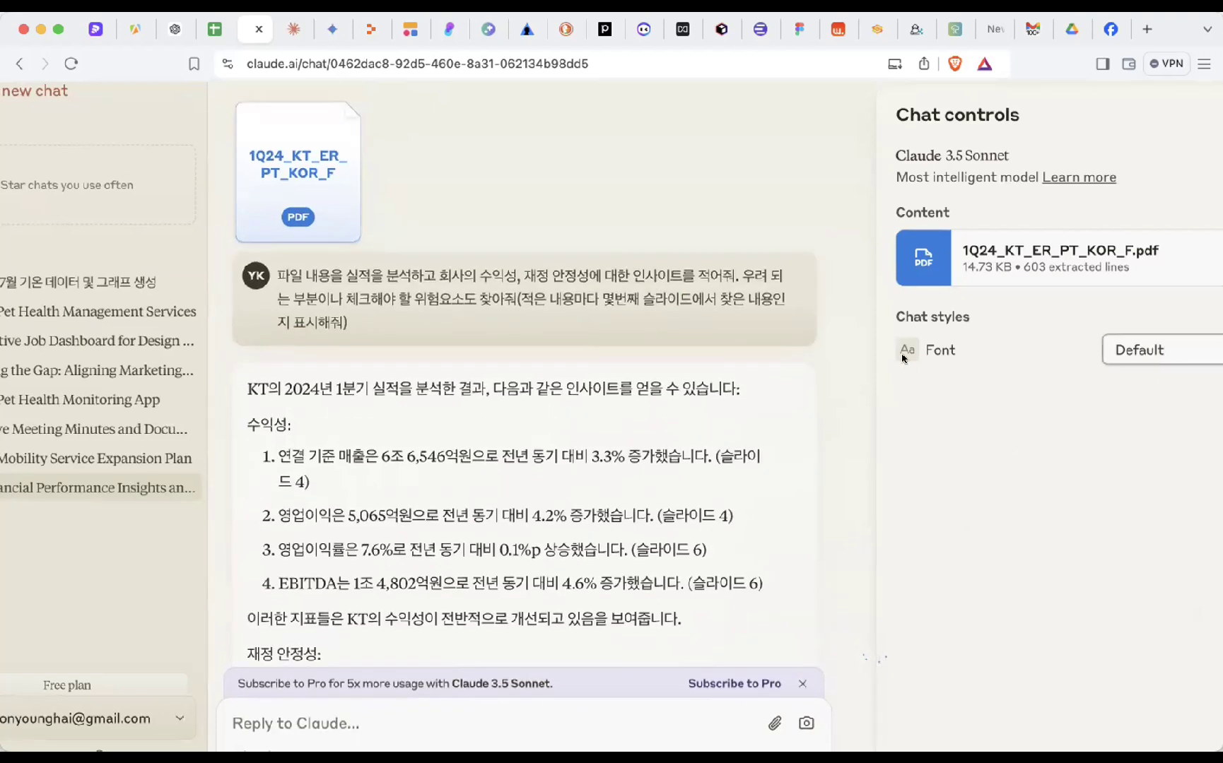
left_click(57, 27)
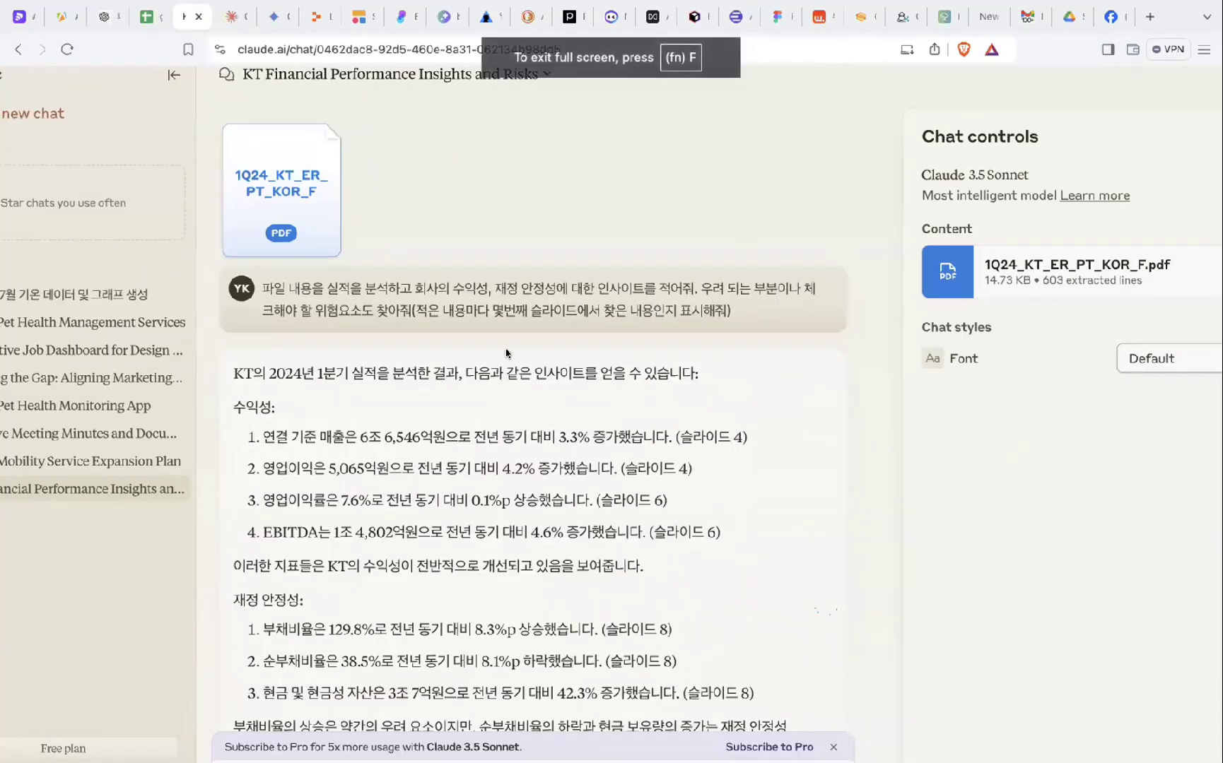
- Highlight the user prompt and the answer's opening line about KT의 2024년 1분기 실적
scroll(506, 354, "down", 1)
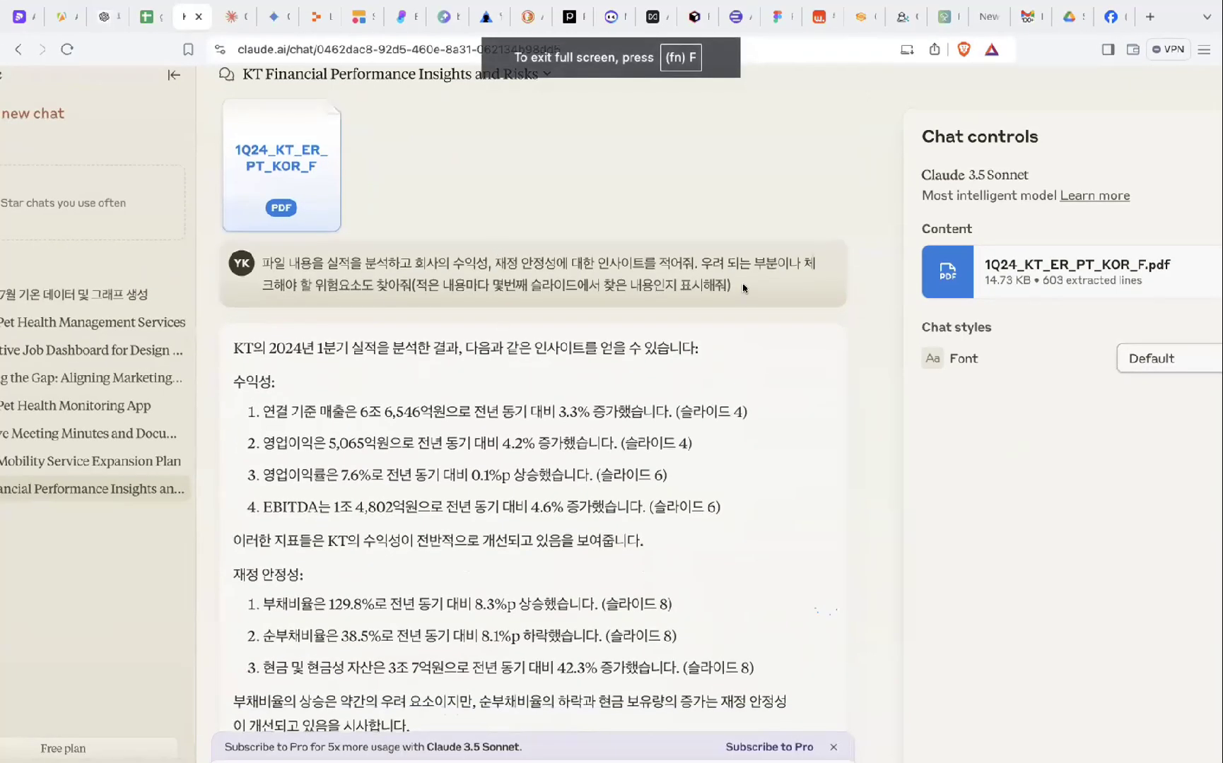
left_click_drag(743, 288, 263, 261)
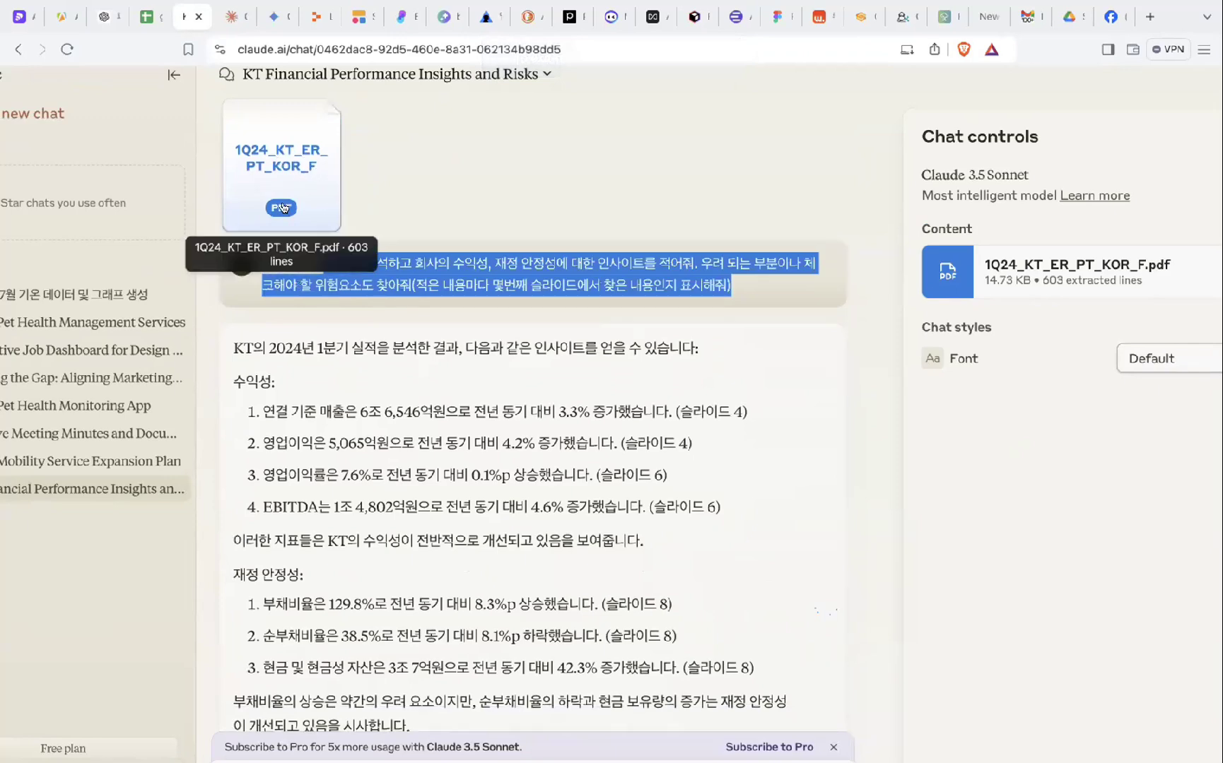
scroll(513, 260, "down", 1)
left_click(514, 260)
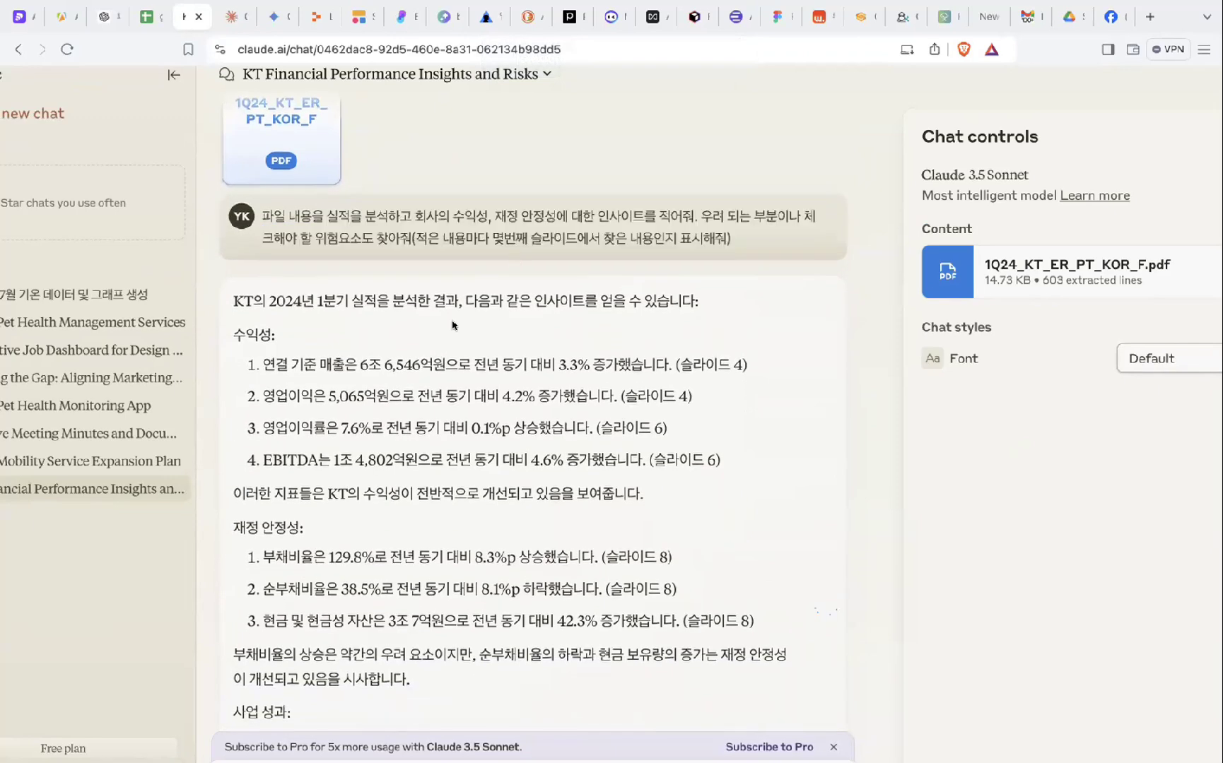
scroll(450, 338, "down", 1)
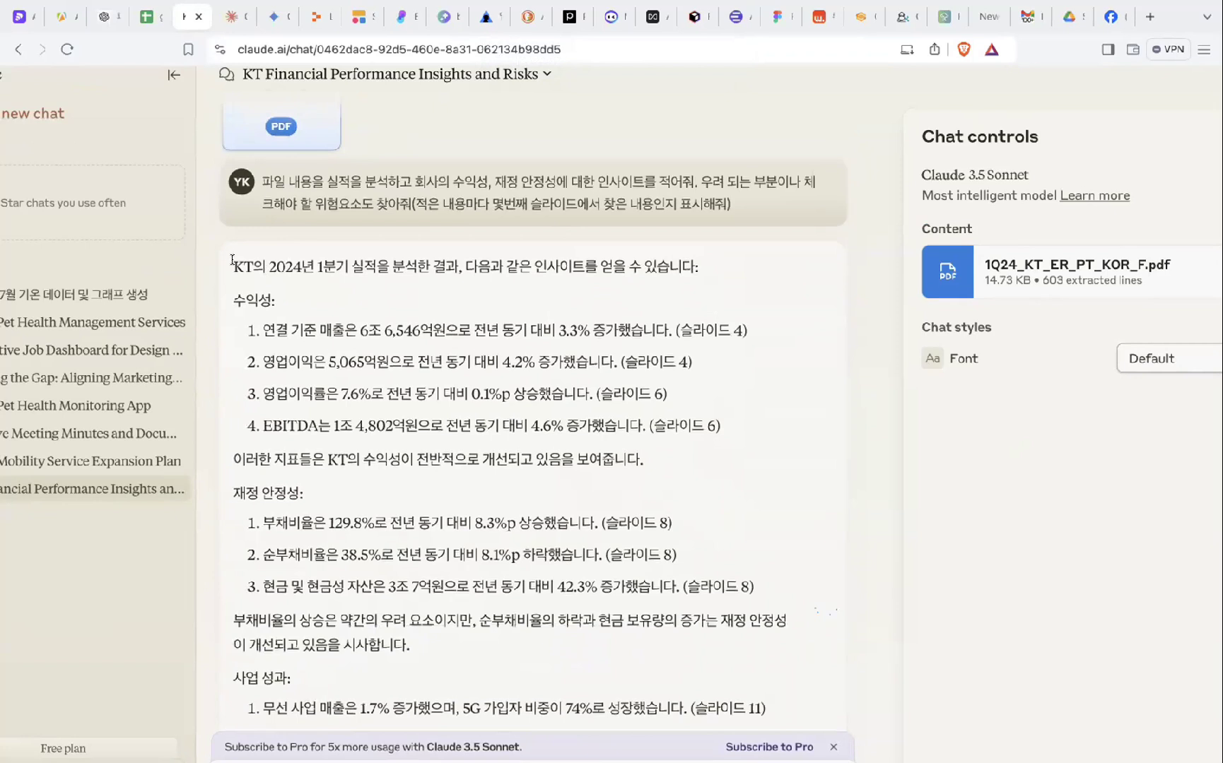
left_click_drag(232, 260, 268, 289)
left_click(295, 262)
left_click_drag(230, 268, 372, 261)
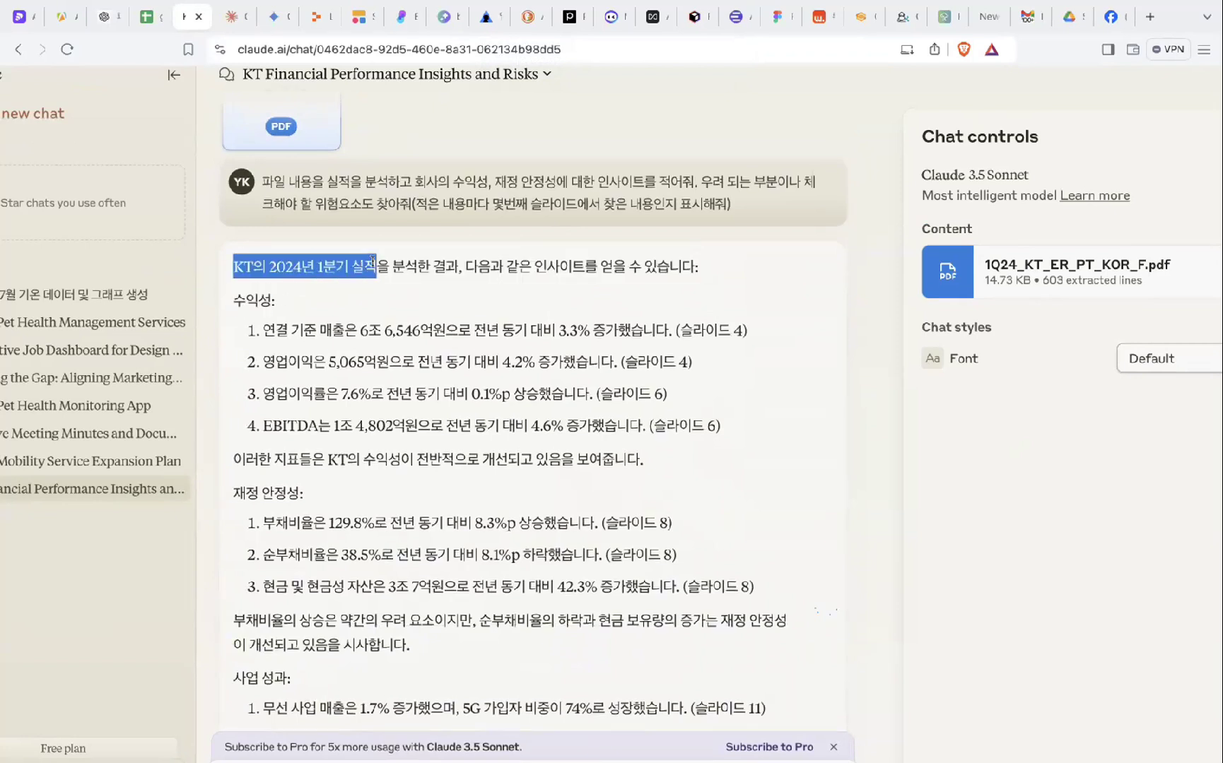
left_click(415, 277)
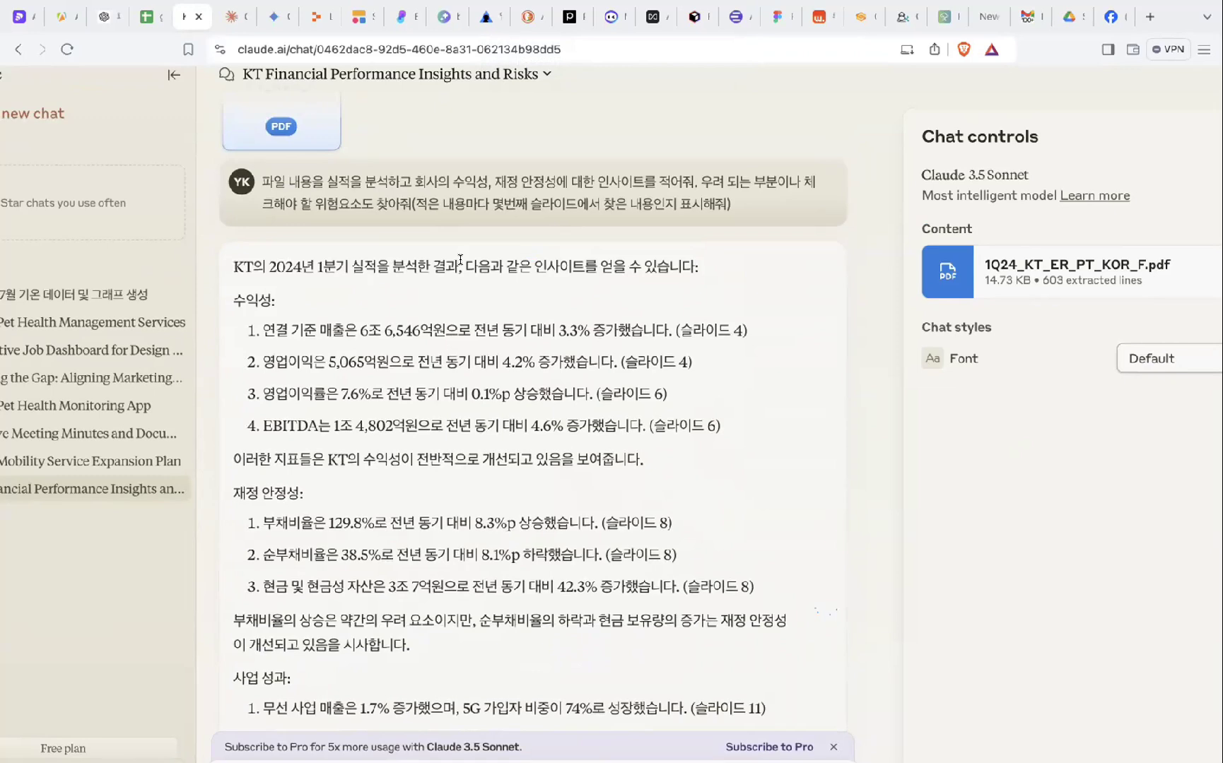
left_click_drag(460, 260, 467, 293)
left_click(468, 293)
scroll(467, 292, "down", 1)
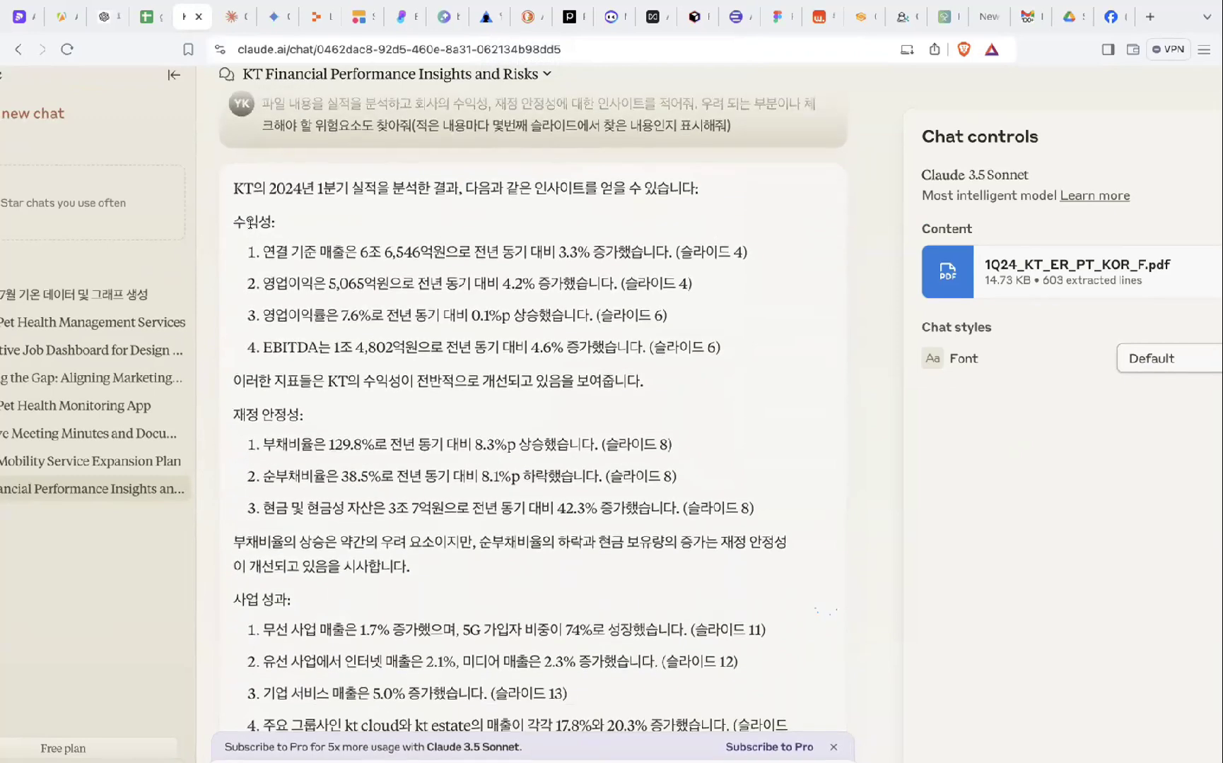
- Highlight the profitability, financial stability and debt ratio points plus the 무선 and IPTV 가입자 수 감소 risk headings
left_click_drag(233, 215, 278, 311)
left_click_drag(240, 413, 261, 503)
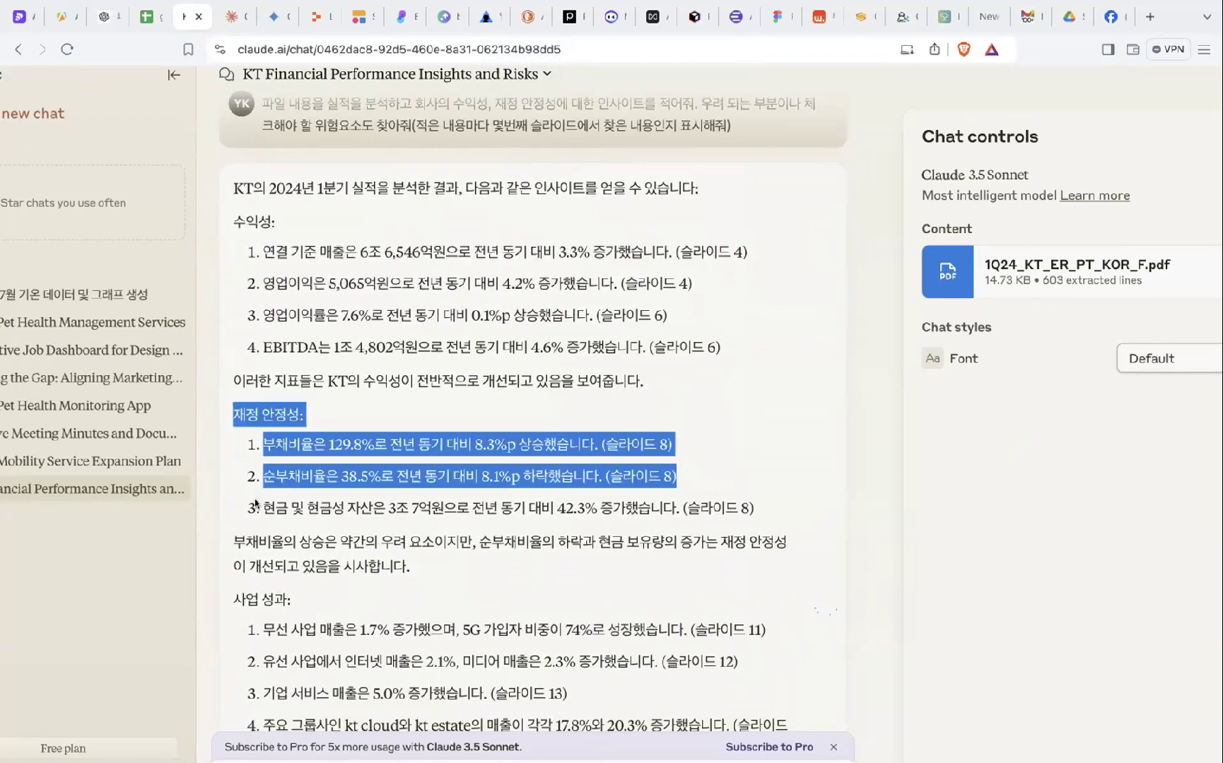
scroll(262, 425, "down", 3)
left_click(246, 377)
left_click_drag(246, 377, 566, 433)
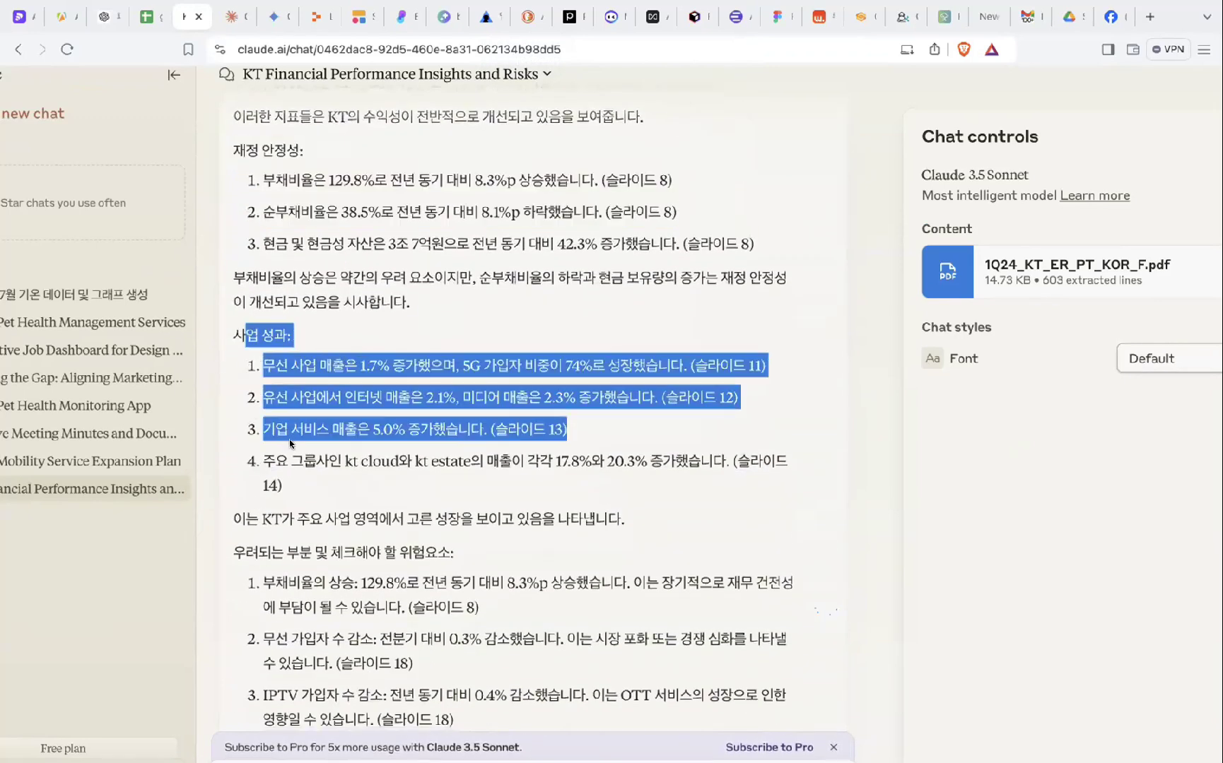
scroll(565, 433, "down", 5)
left_click_drag(245, 241, 417, 408)
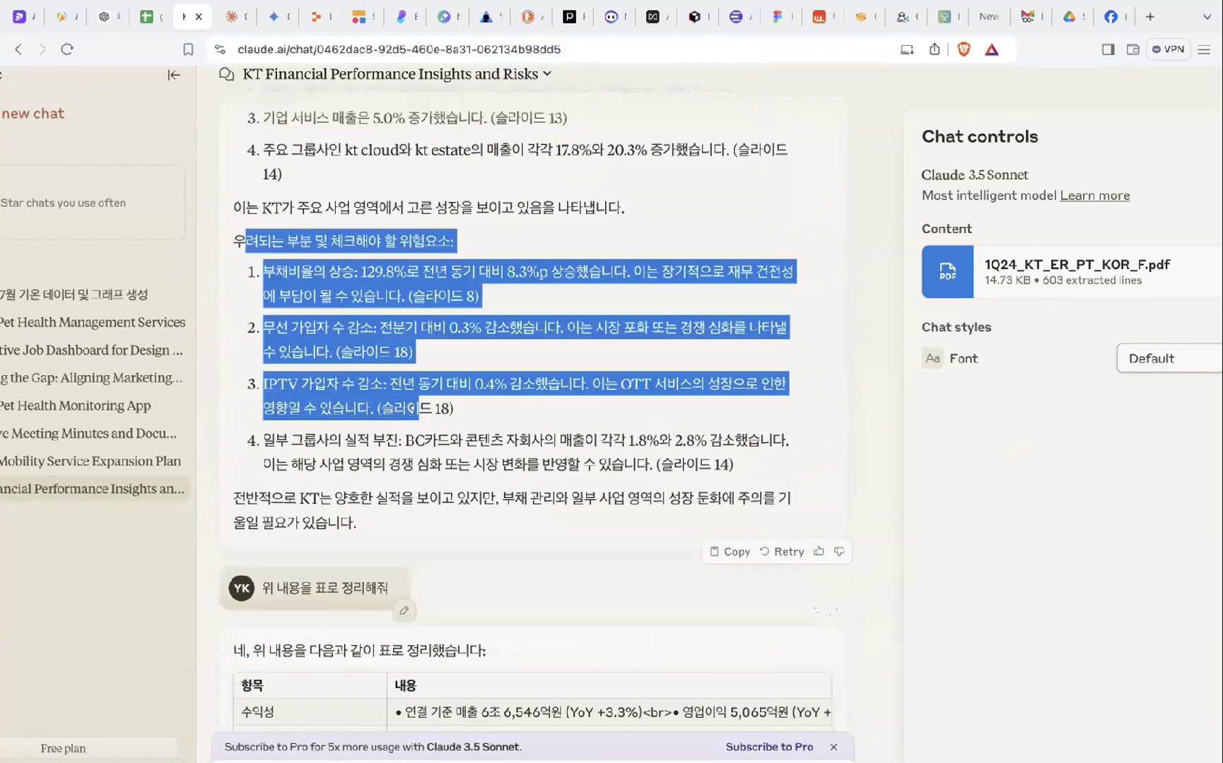
left_click(489, 403)
left_click_drag(267, 272, 554, 270)
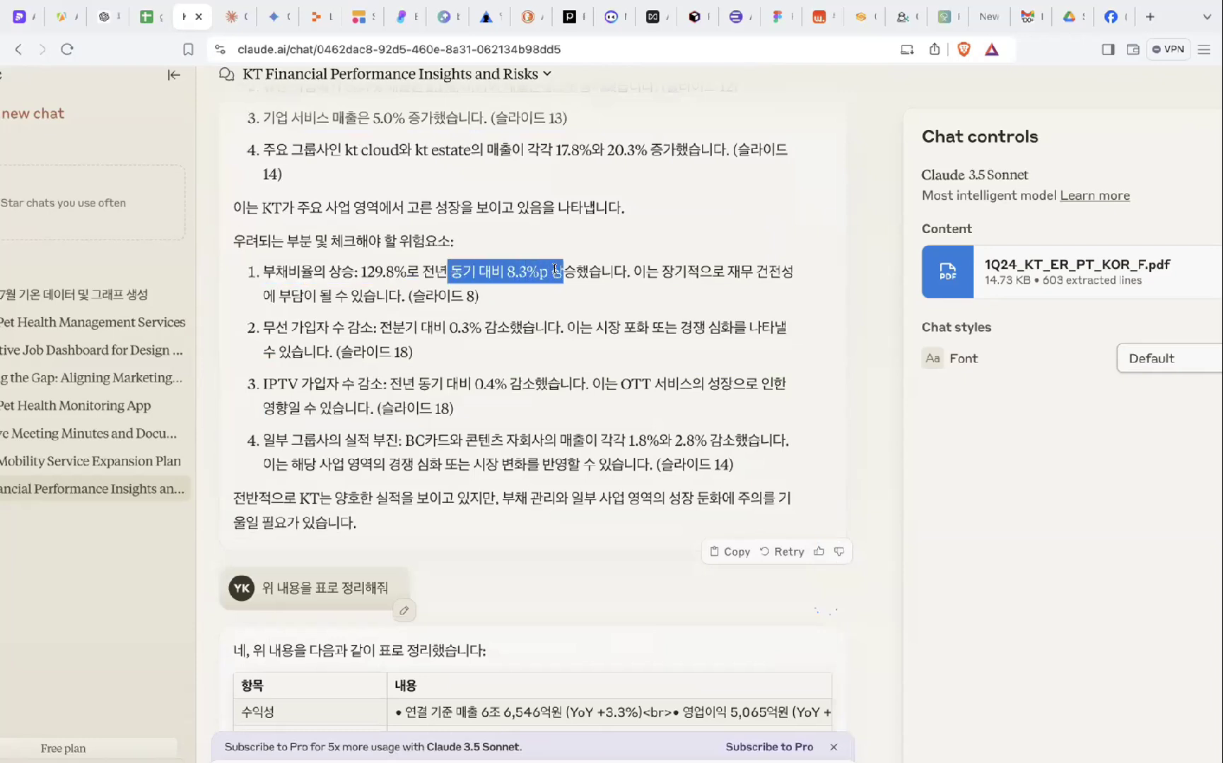
left_click(501, 272)
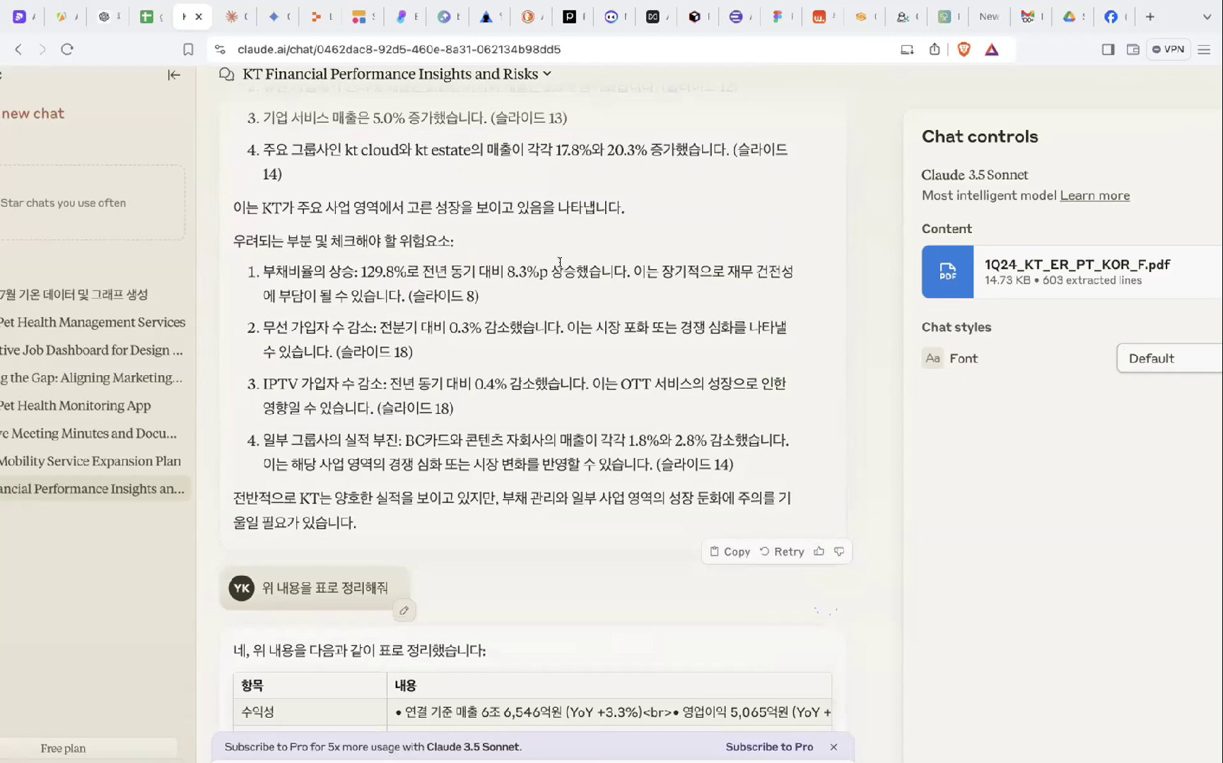
left_click_drag(263, 326, 381, 327)
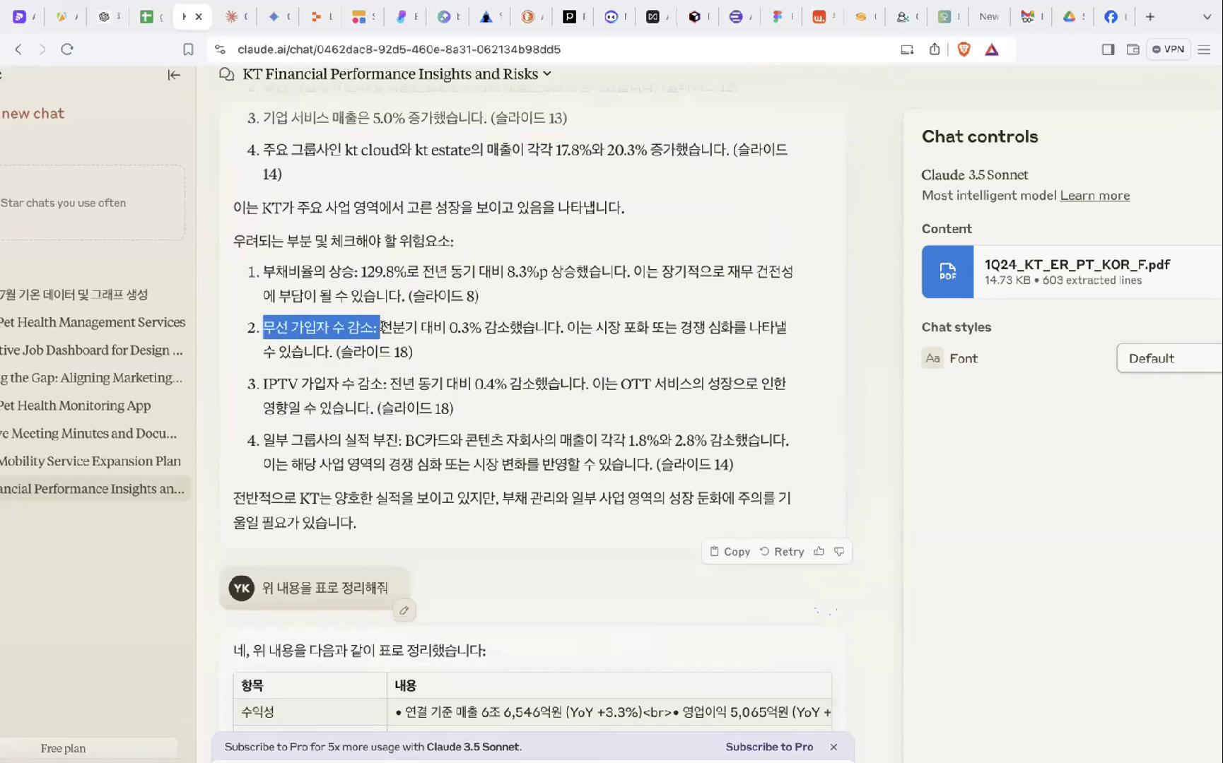
left_click_drag(263, 382, 386, 383)
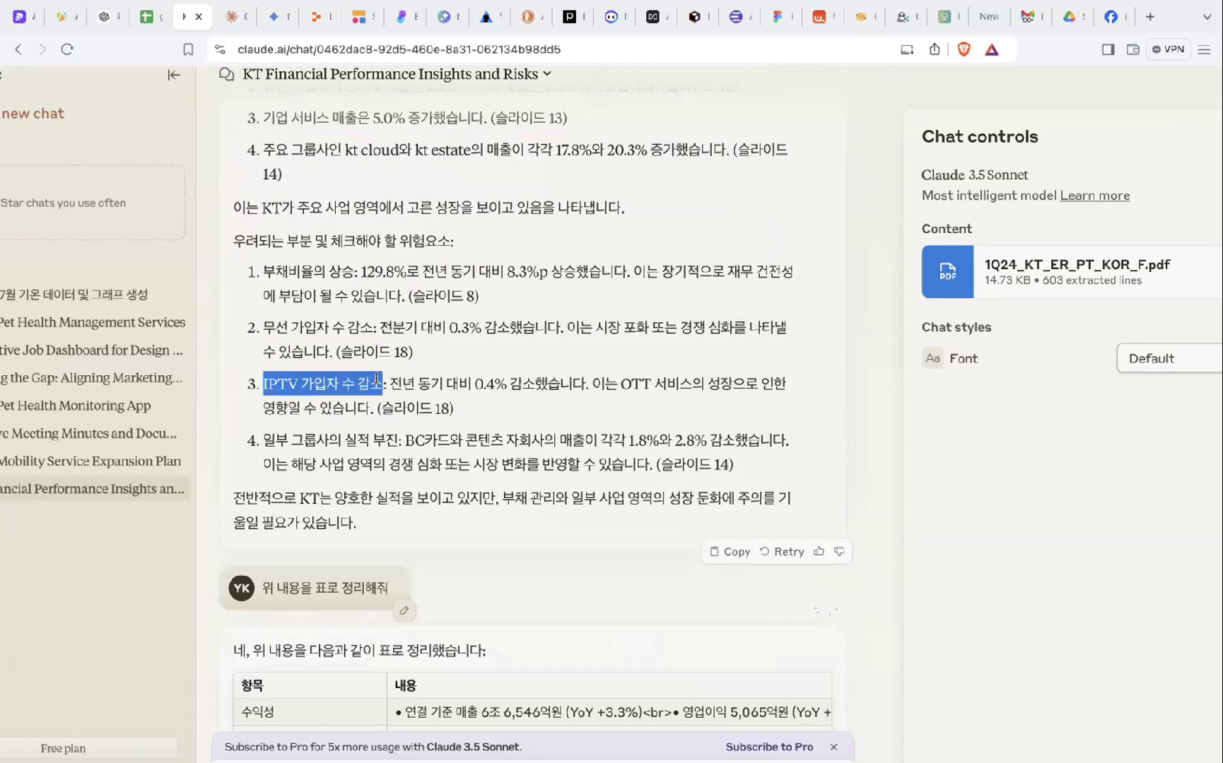
left_click(501, 287)
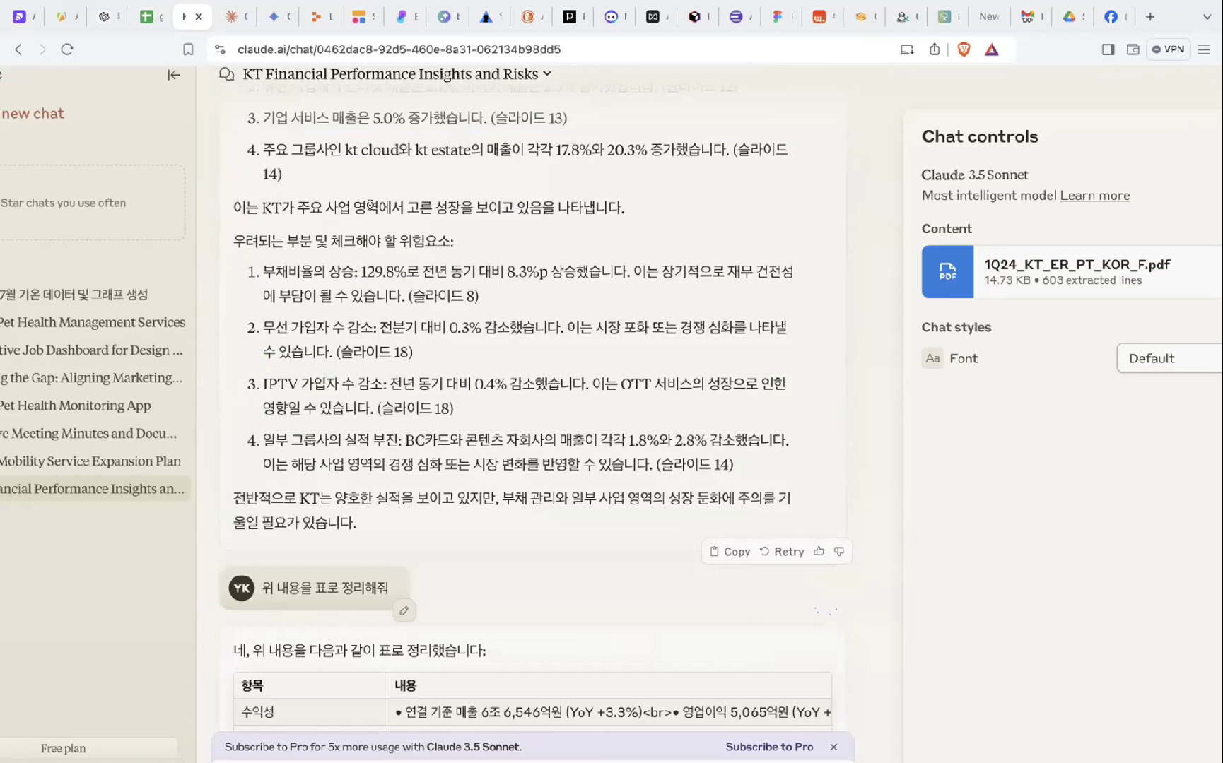
- Highlight the four-item risk list, the BC카드와 item and the (슬라이드 14) reference
scroll(338, 288, "down", 1)
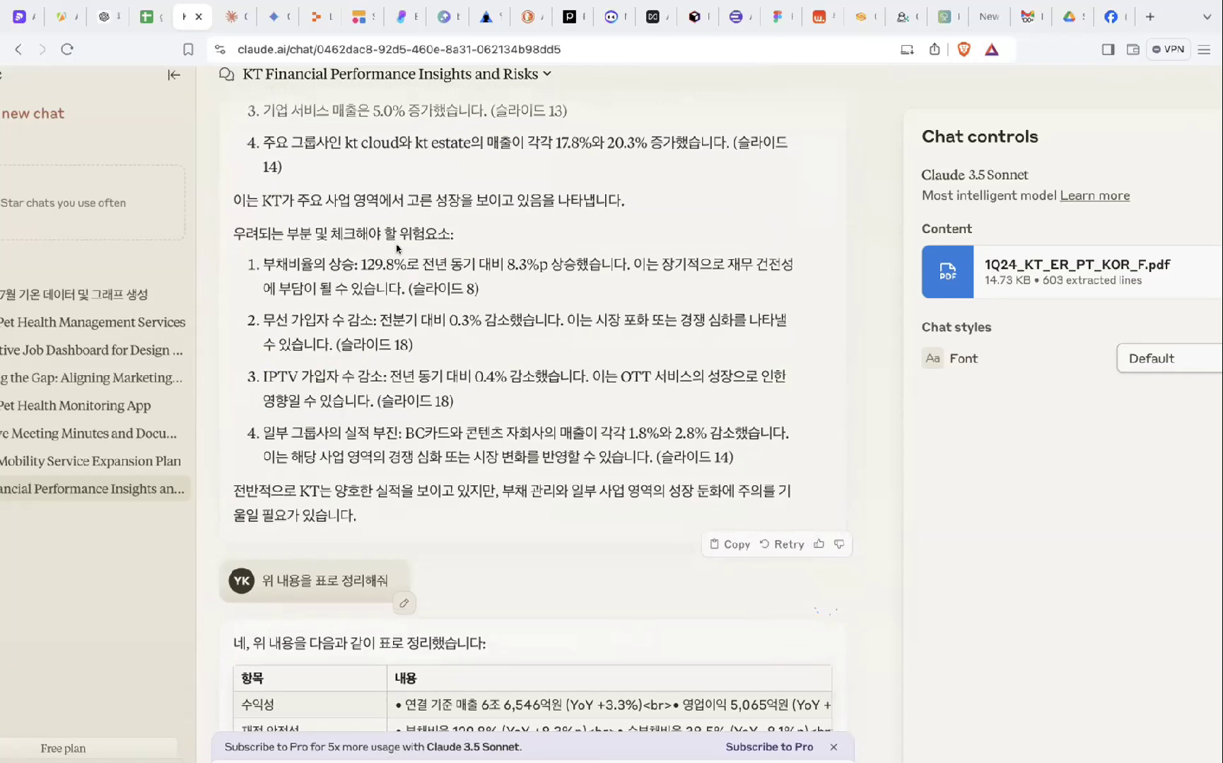
left_click_drag(463, 233, 503, 491)
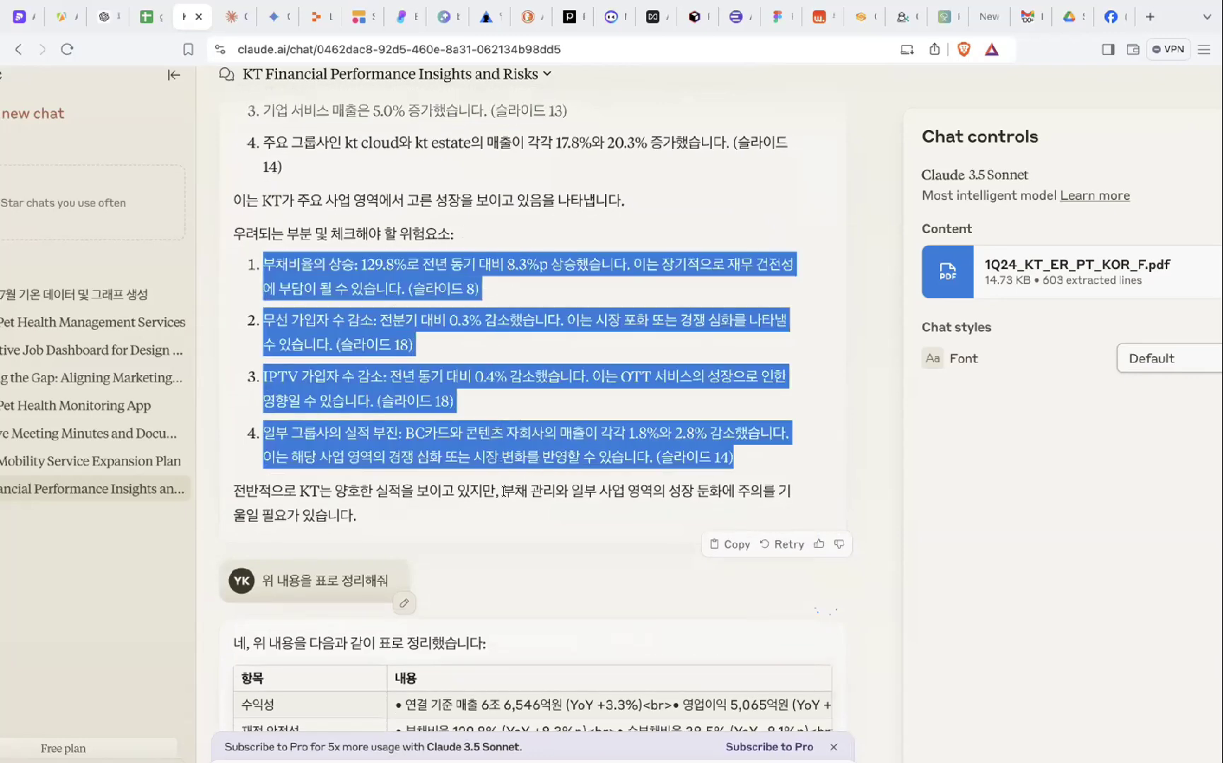
left_click(503, 505)
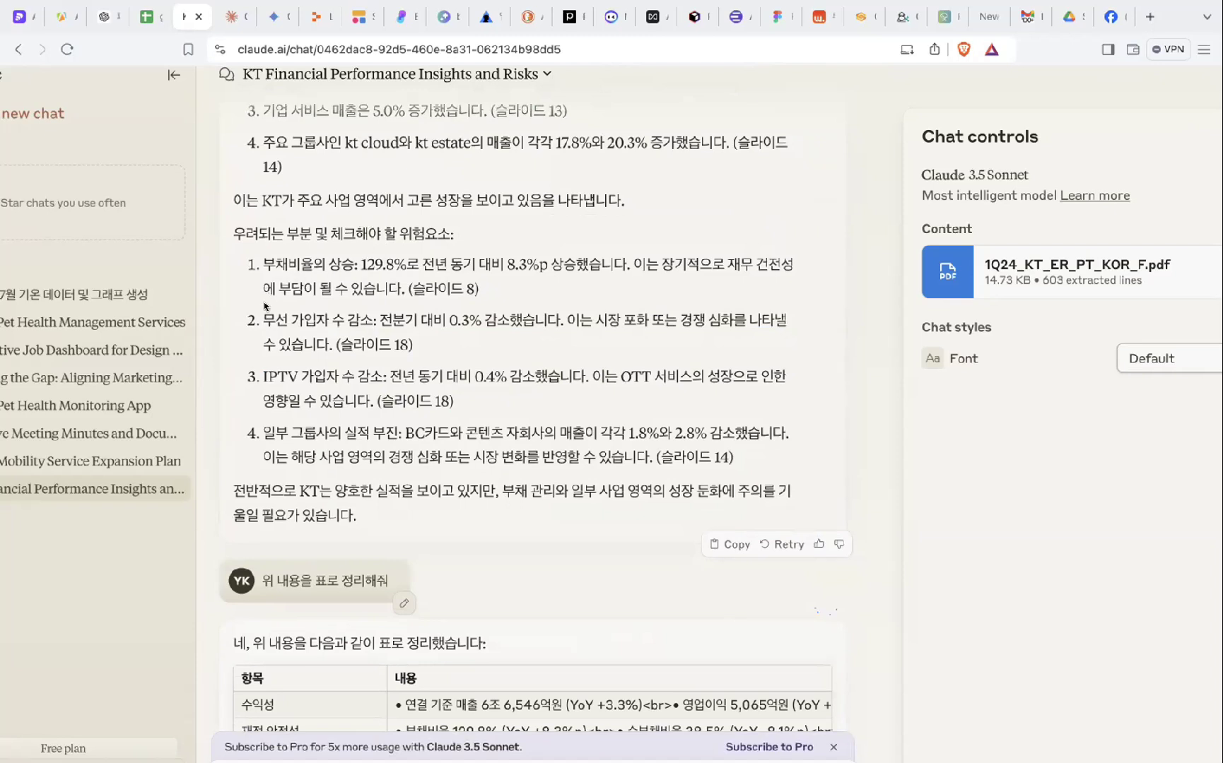
left_click_drag(271, 314, 381, 311)
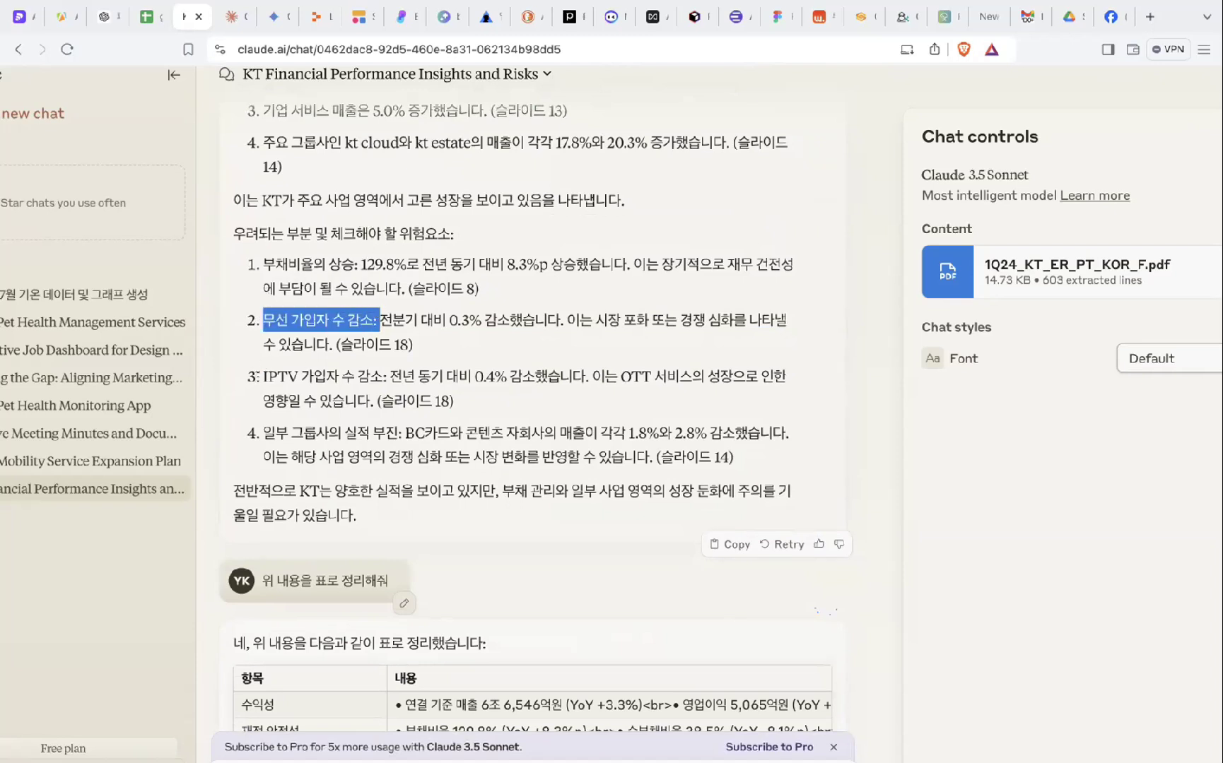
left_click_drag(261, 376, 391, 378)
scroll(463, 451, "down", 1)
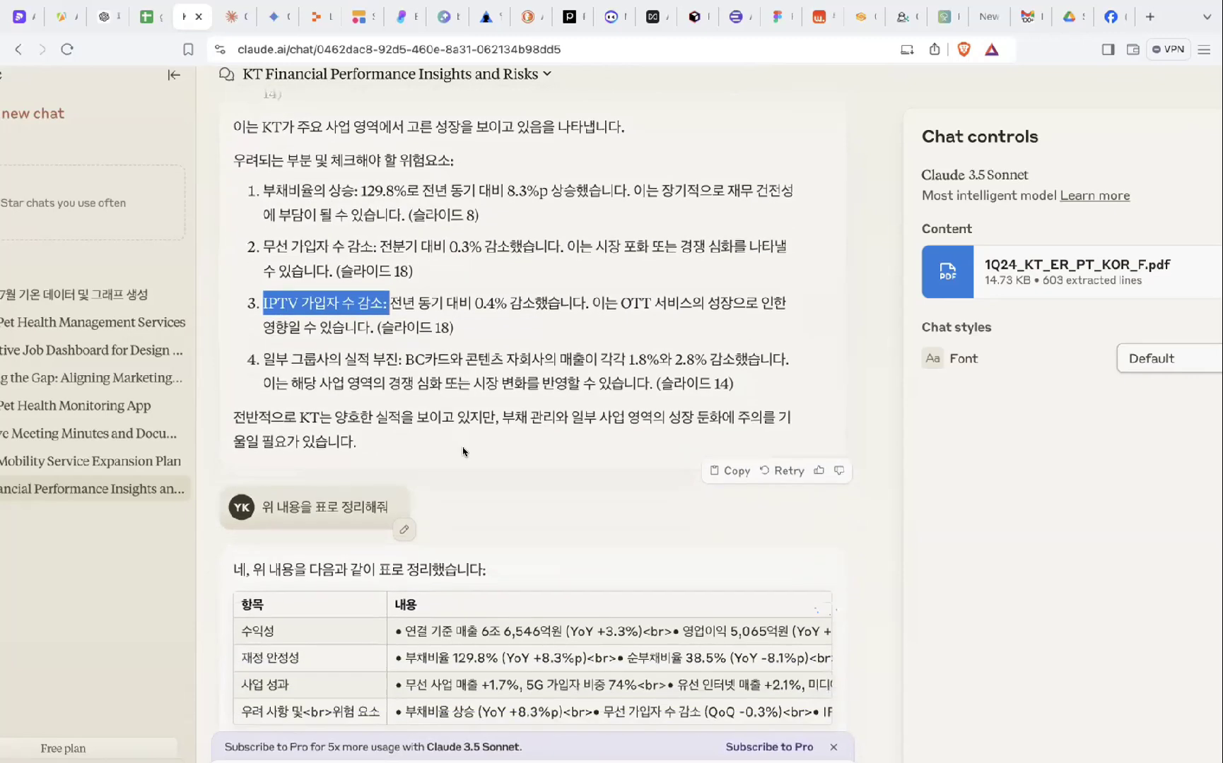
left_click_drag(472, 351, 478, 382)
left_click(429, 361)
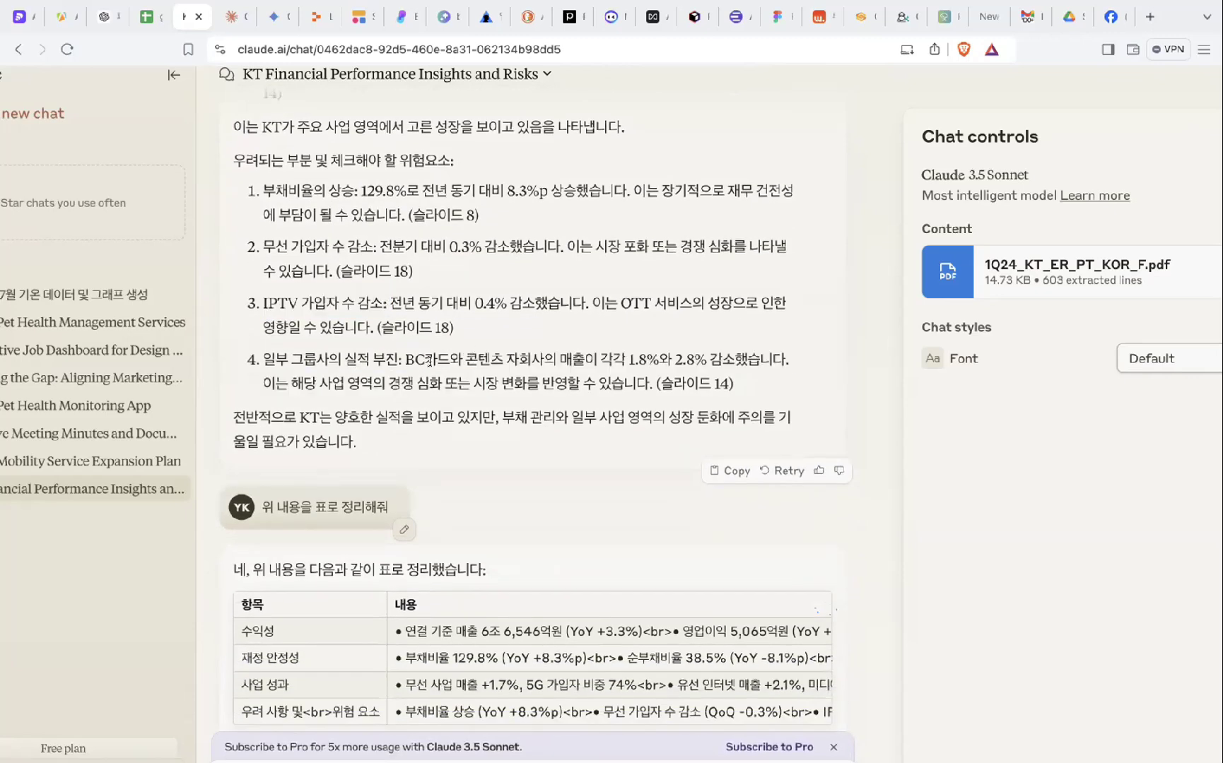
left_click_drag(403, 352, 625, 399)
left_click(475, 355)
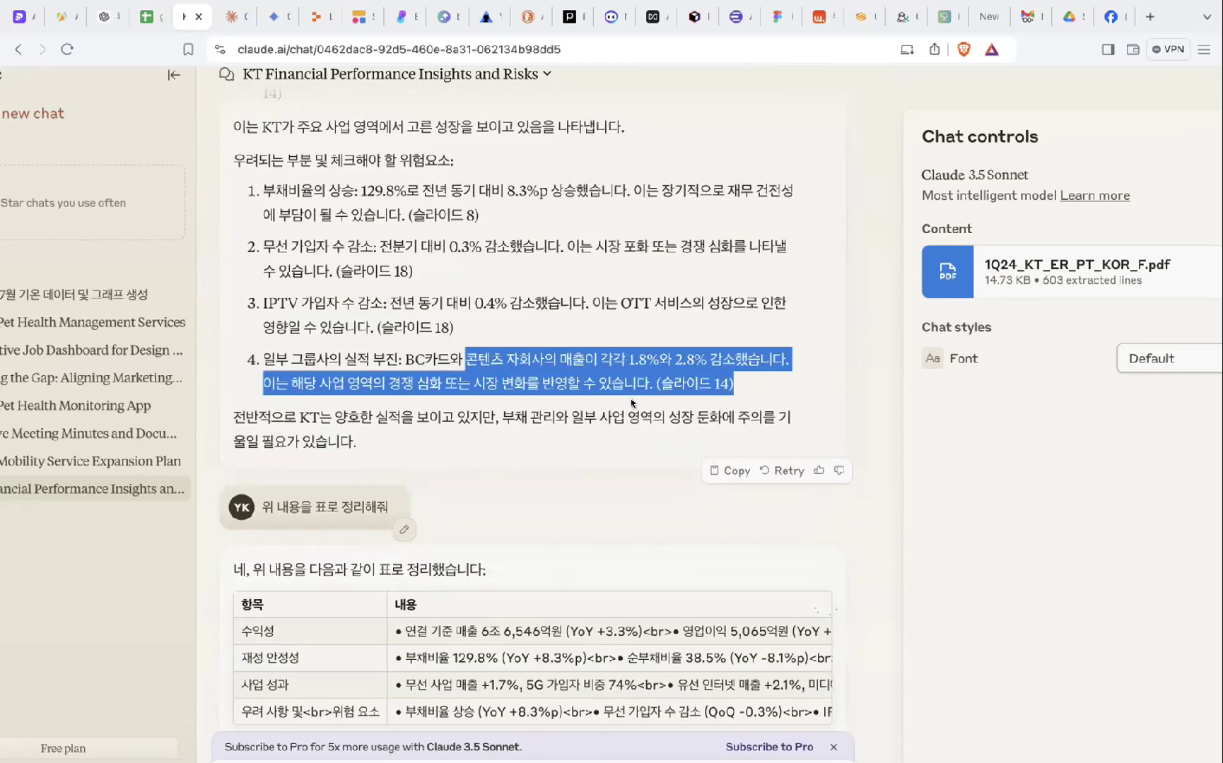
left_click(626, 399)
scroll(616, 374, "down", 2)
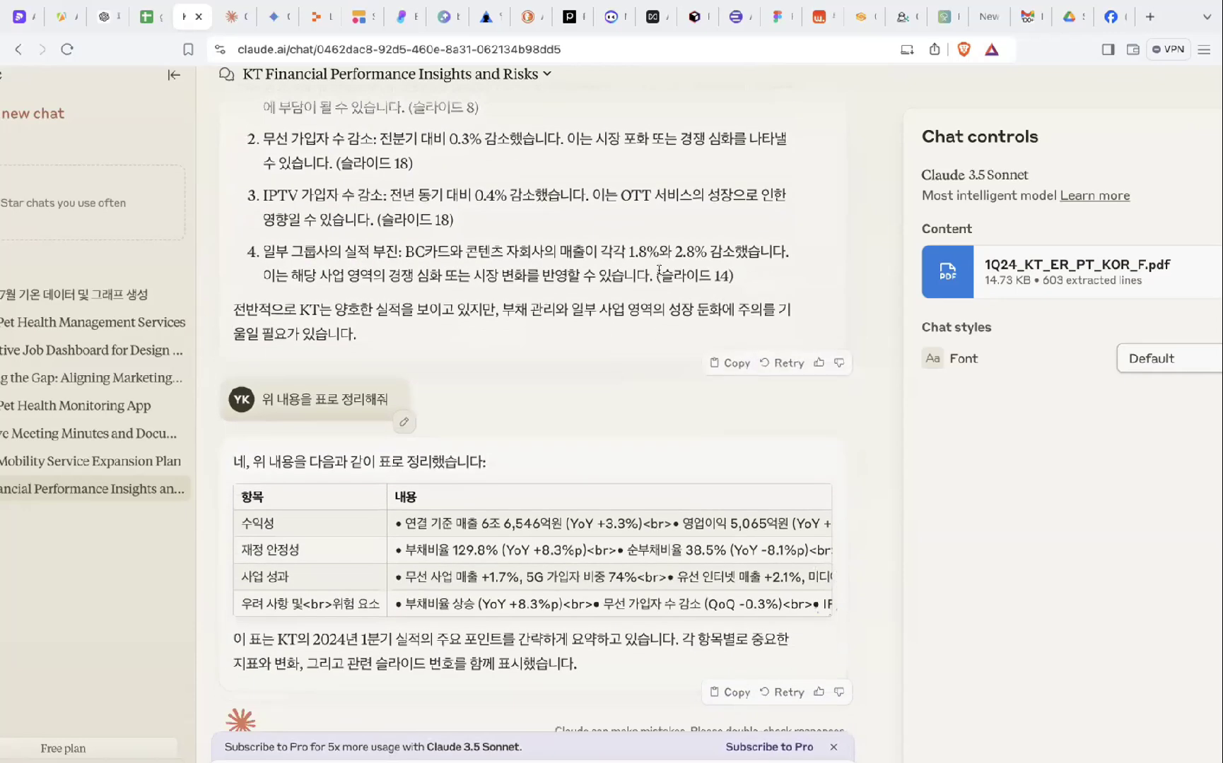
left_click_drag(649, 276, 739, 276)
- Highlight the summary table's first rows and content column, then show all recent chats
scroll(739, 275, "up", 3)
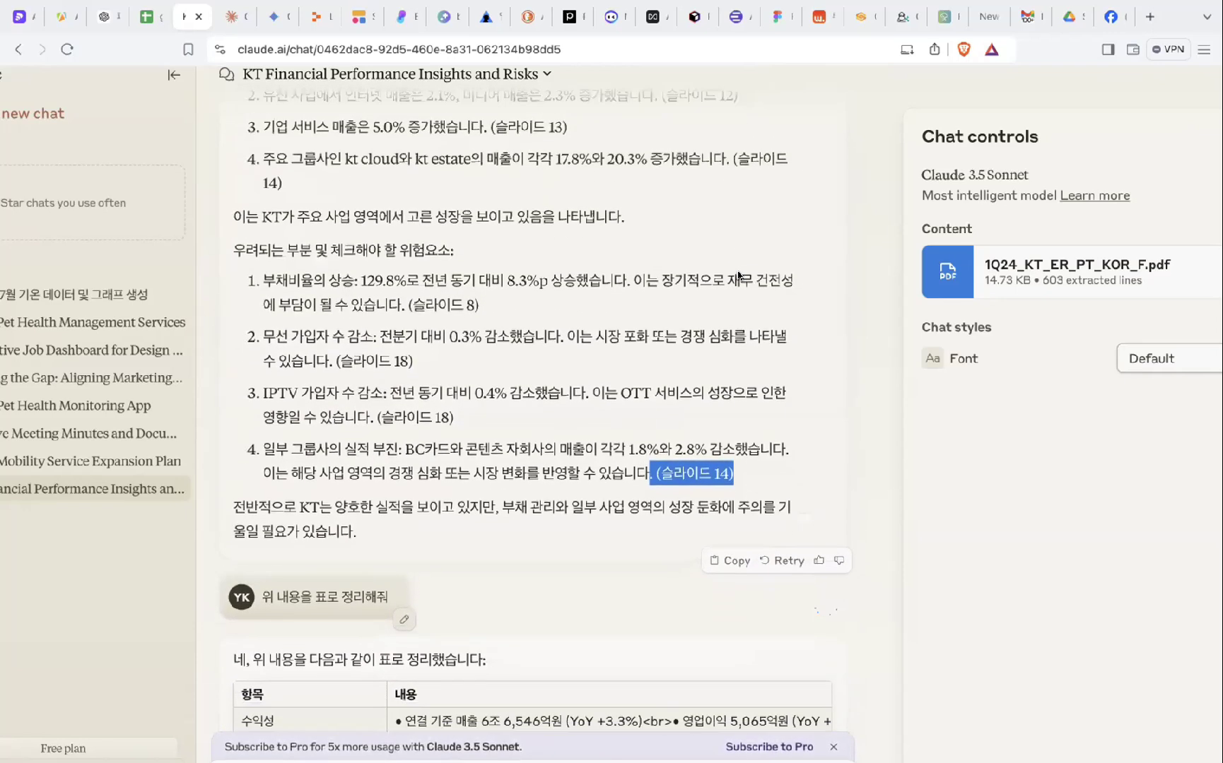
scroll(447, 351, "down", 3)
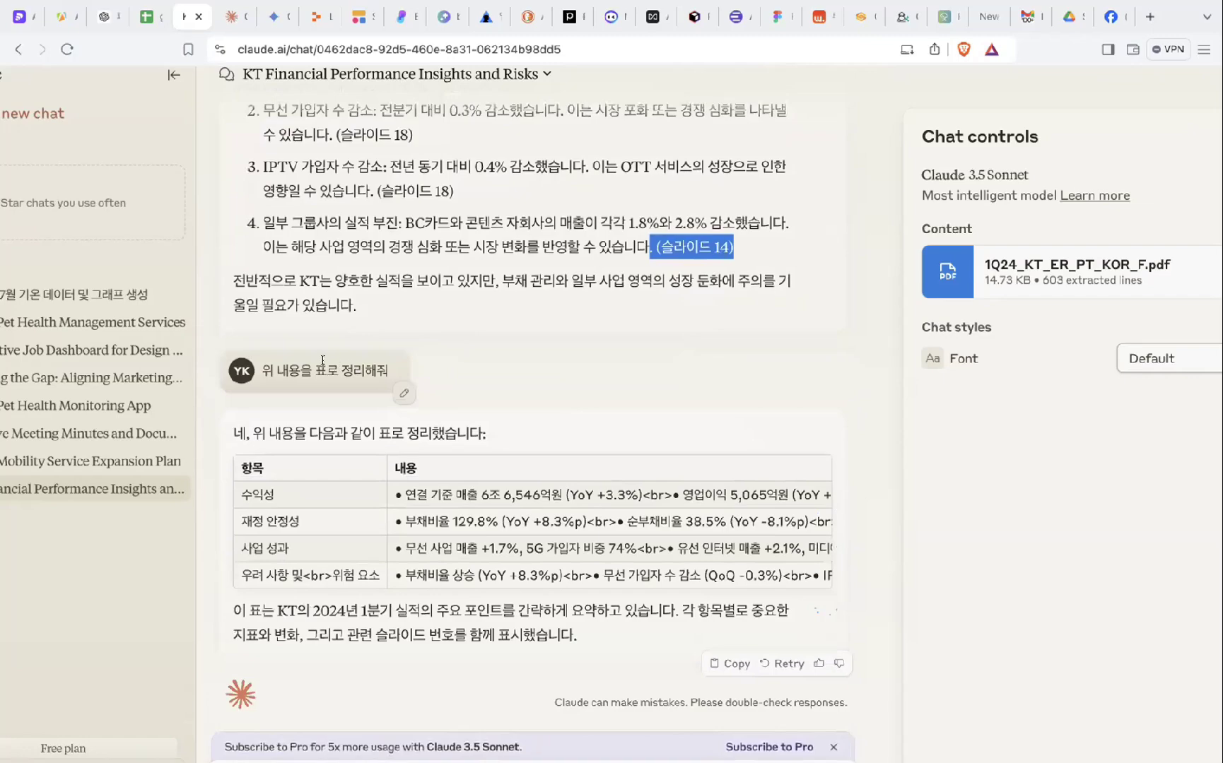
scroll(592, 244, "up", 2)
scroll(592, 244, "up", 8)
scroll(592, 246, "down", 10)
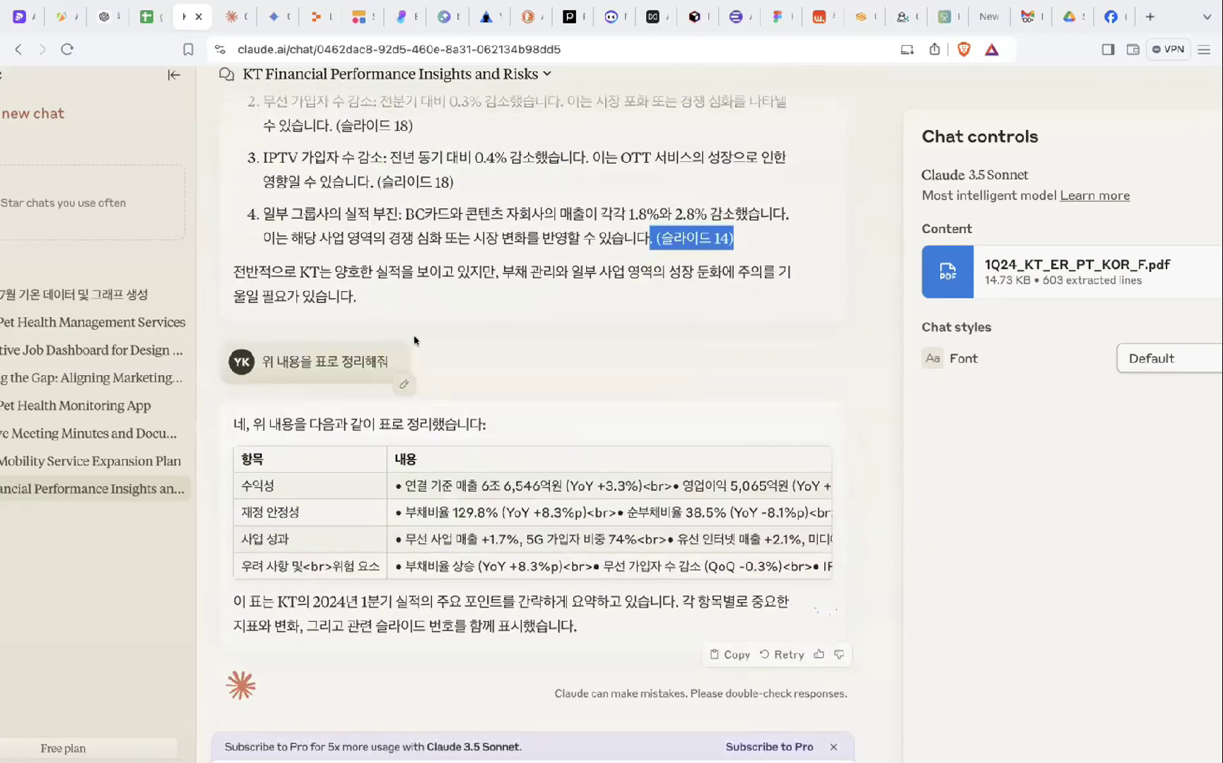
scroll(505, 367, "down", 1)
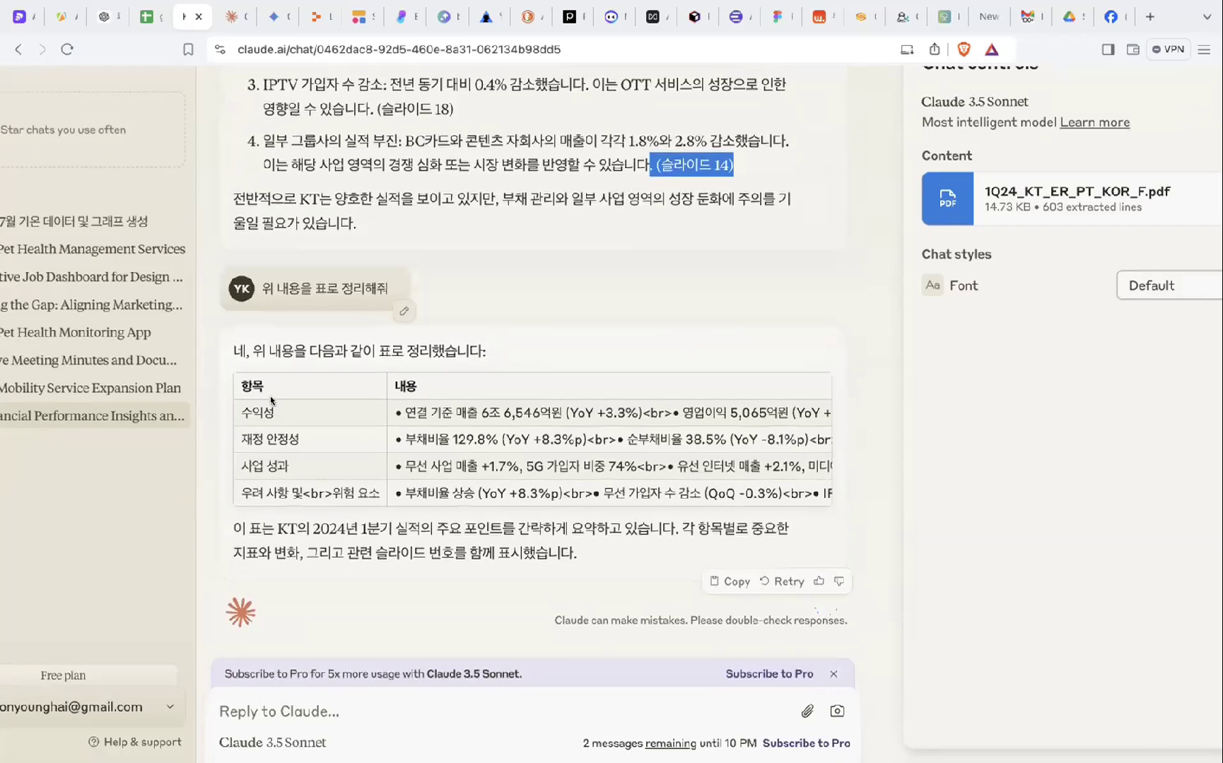
left_click_drag(272, 400, 371, 454)
left_click(368, 455)
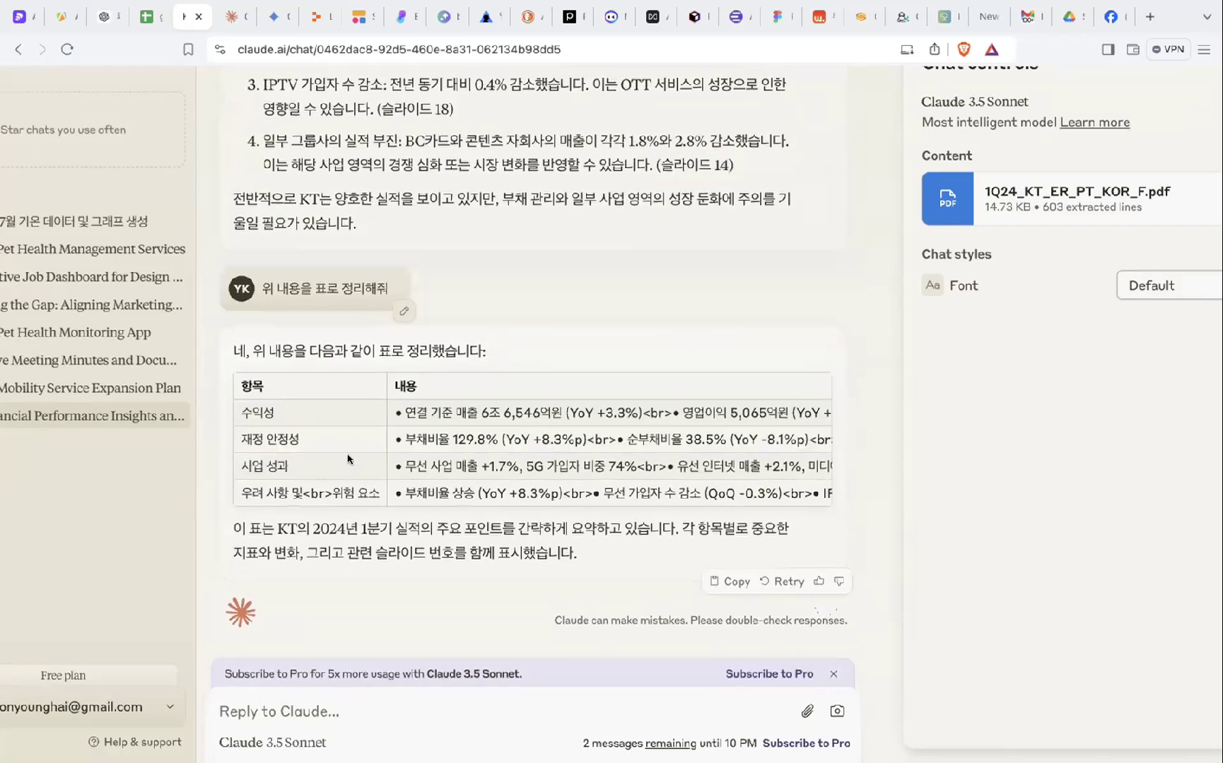
left_click_drag(388, 385, 533, 487)
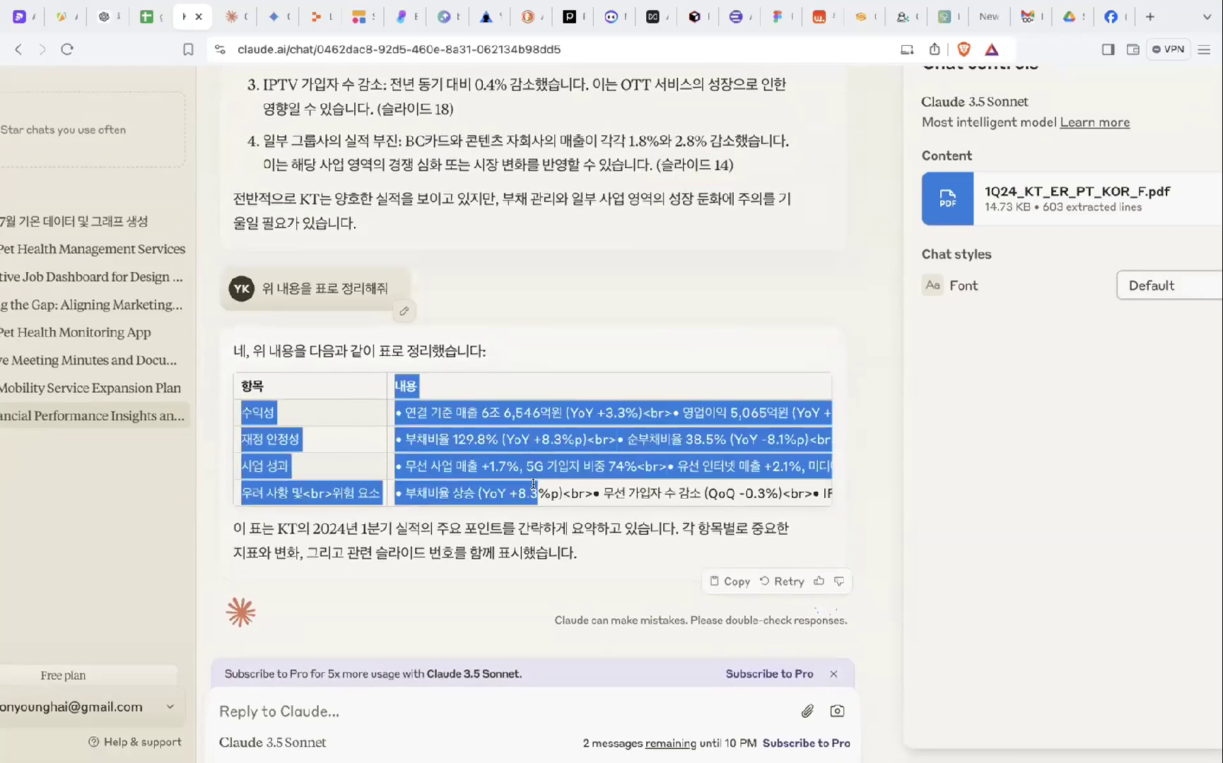
left_click(504, 528)
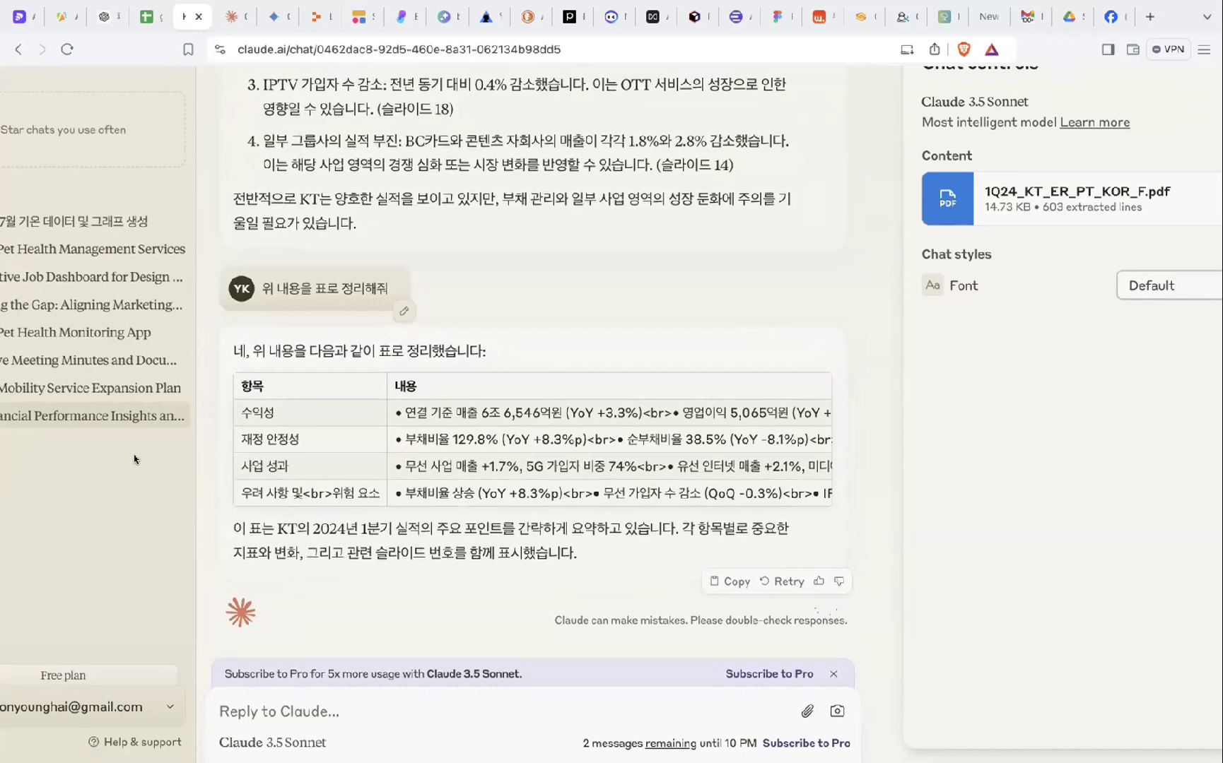
mouse_move(133, 454)
left_click(39, 453)
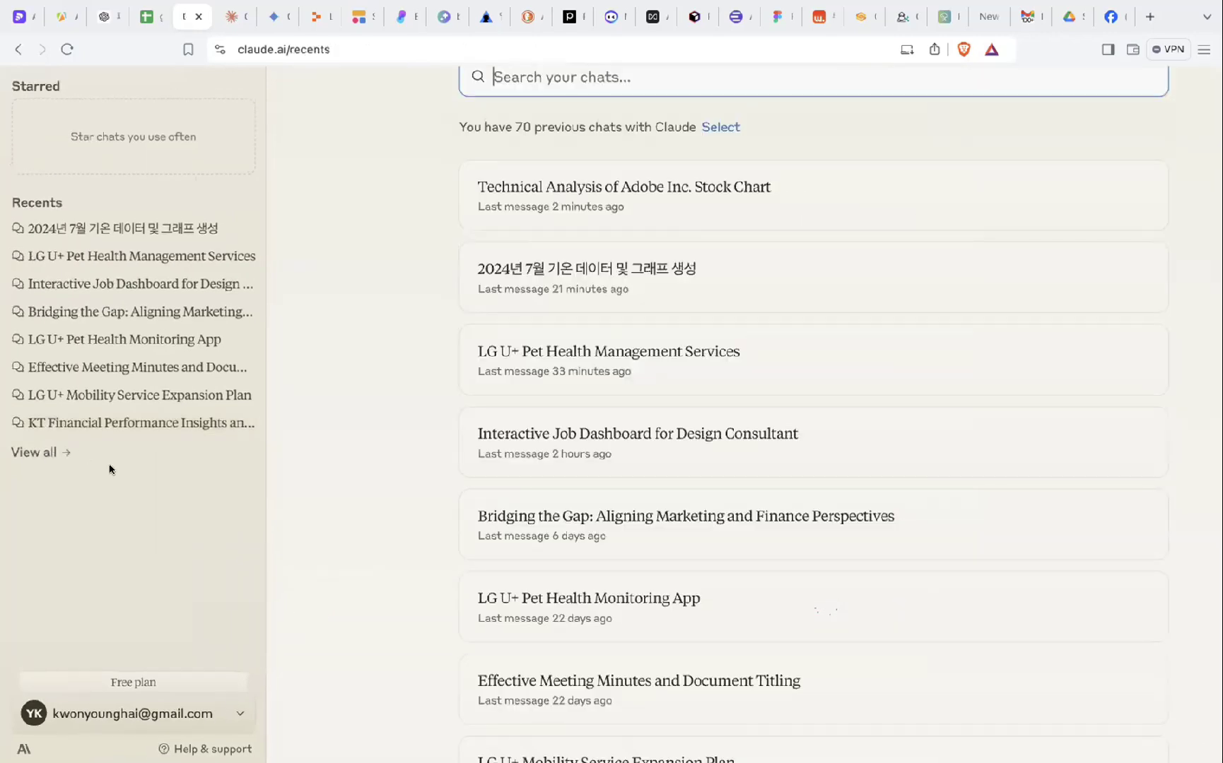
- Open the Interactive Job Dashboard for Design Consultant chat and view its EY Parthenon job PDF
left_click(576, 434)
scroll(408, 339, "up", 15)
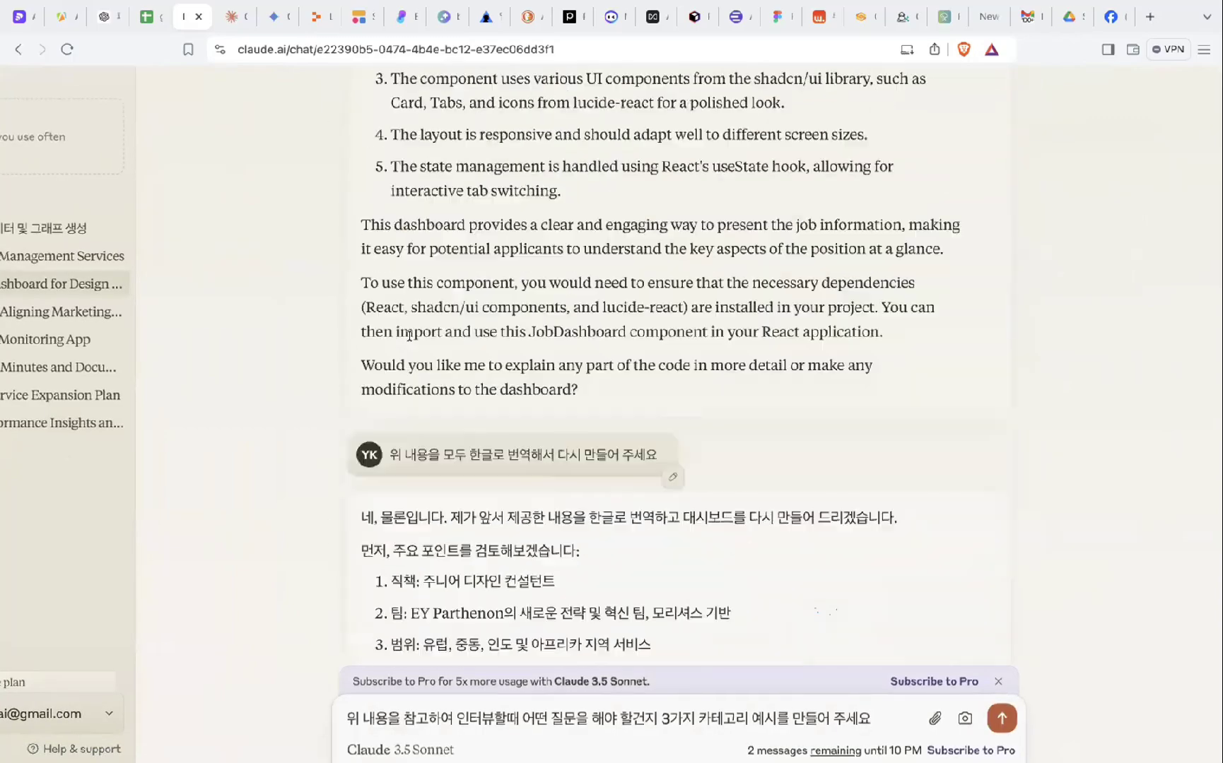
scroll(410, 282, "down", 1)
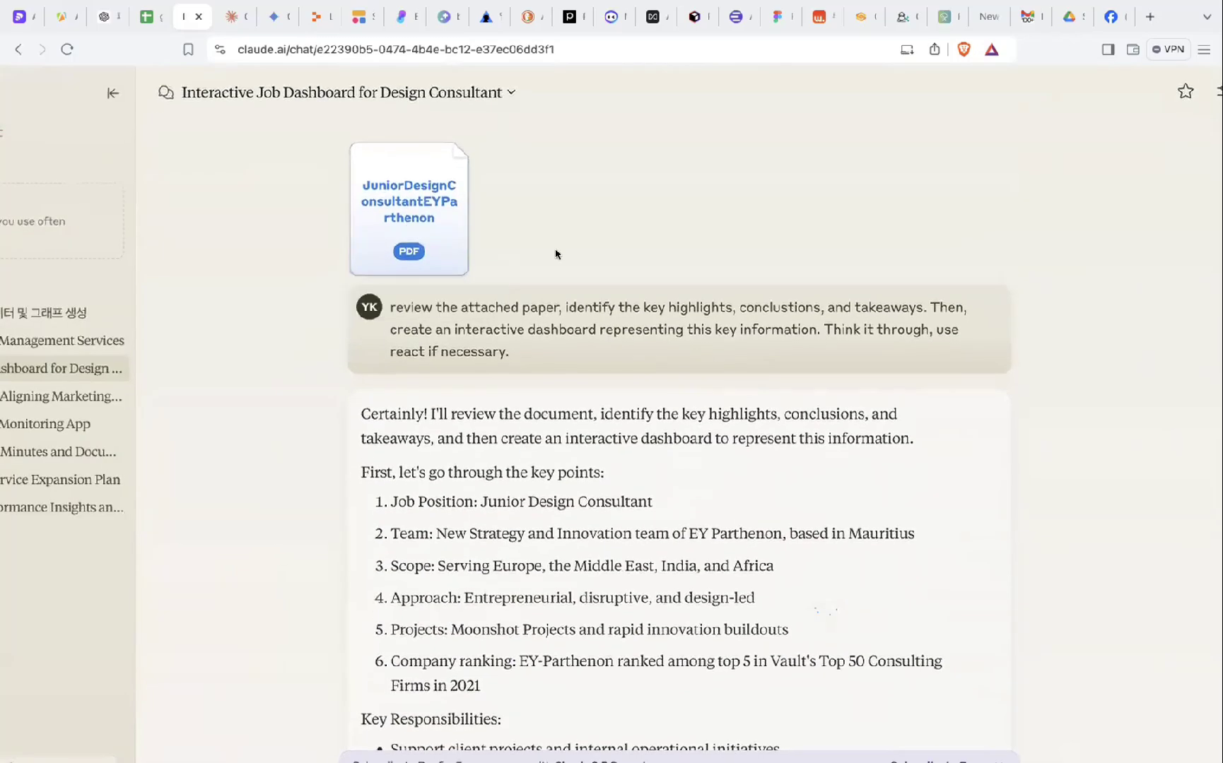
scroll(419, 219, "right", 1)
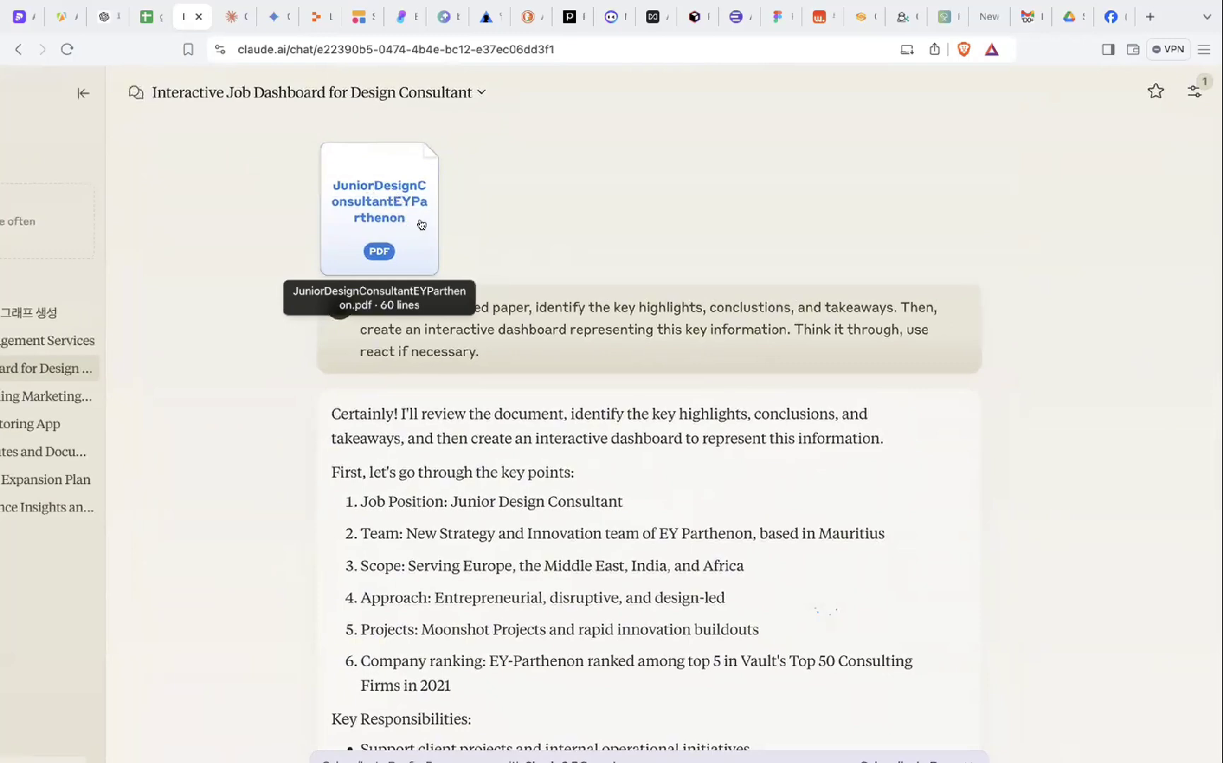
scroll(519, 248, "down", 1)
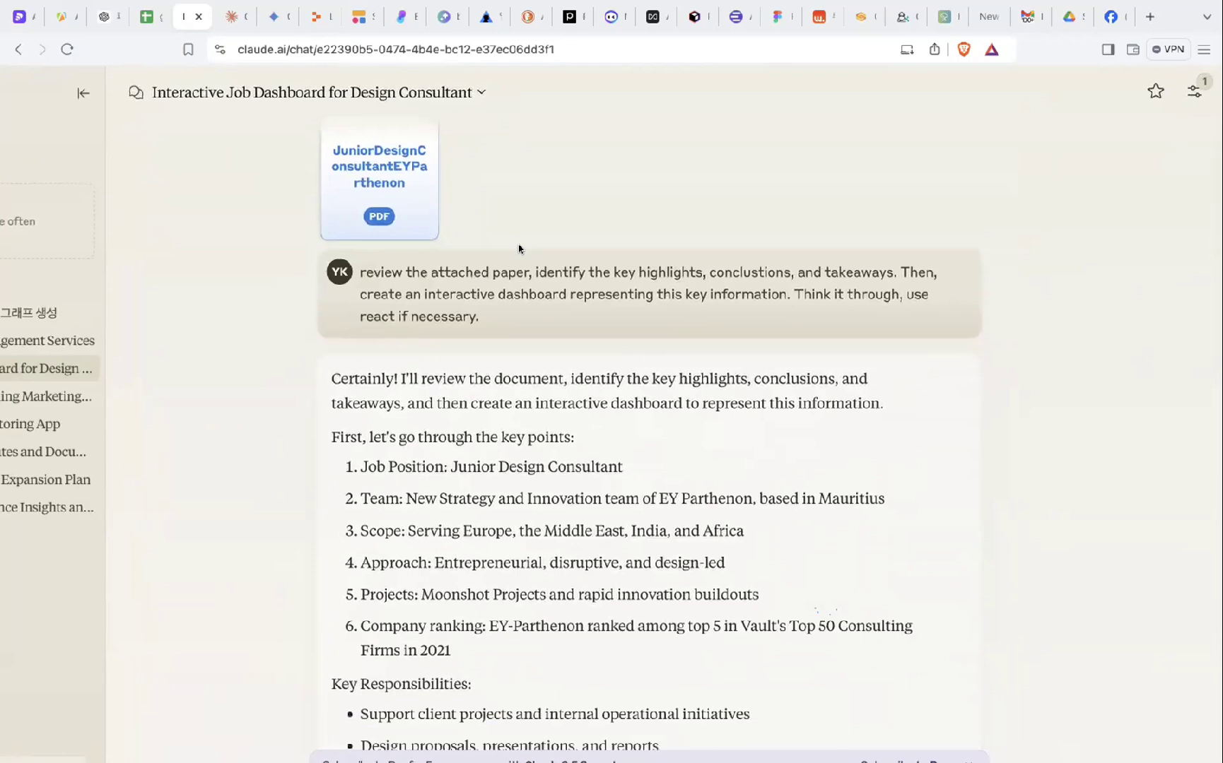
scroll(510, 319, "down", 1)
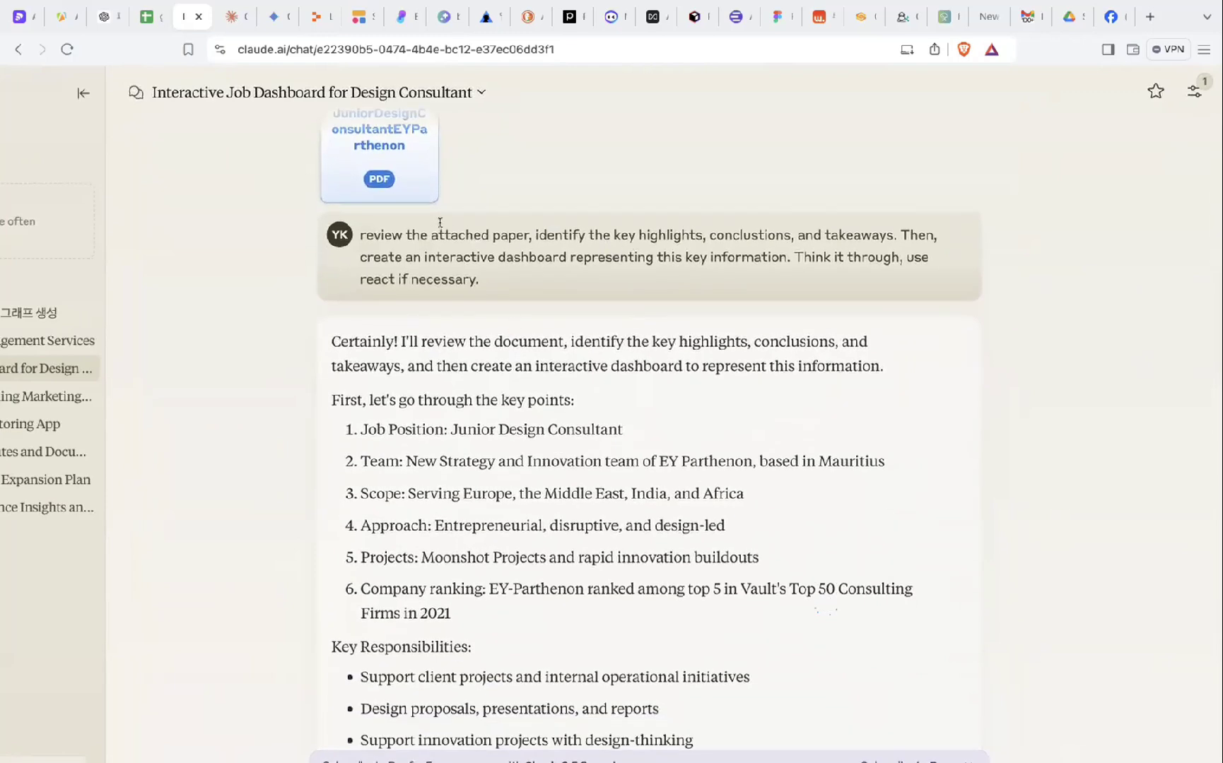
scroll(607, 236, "up", 2)
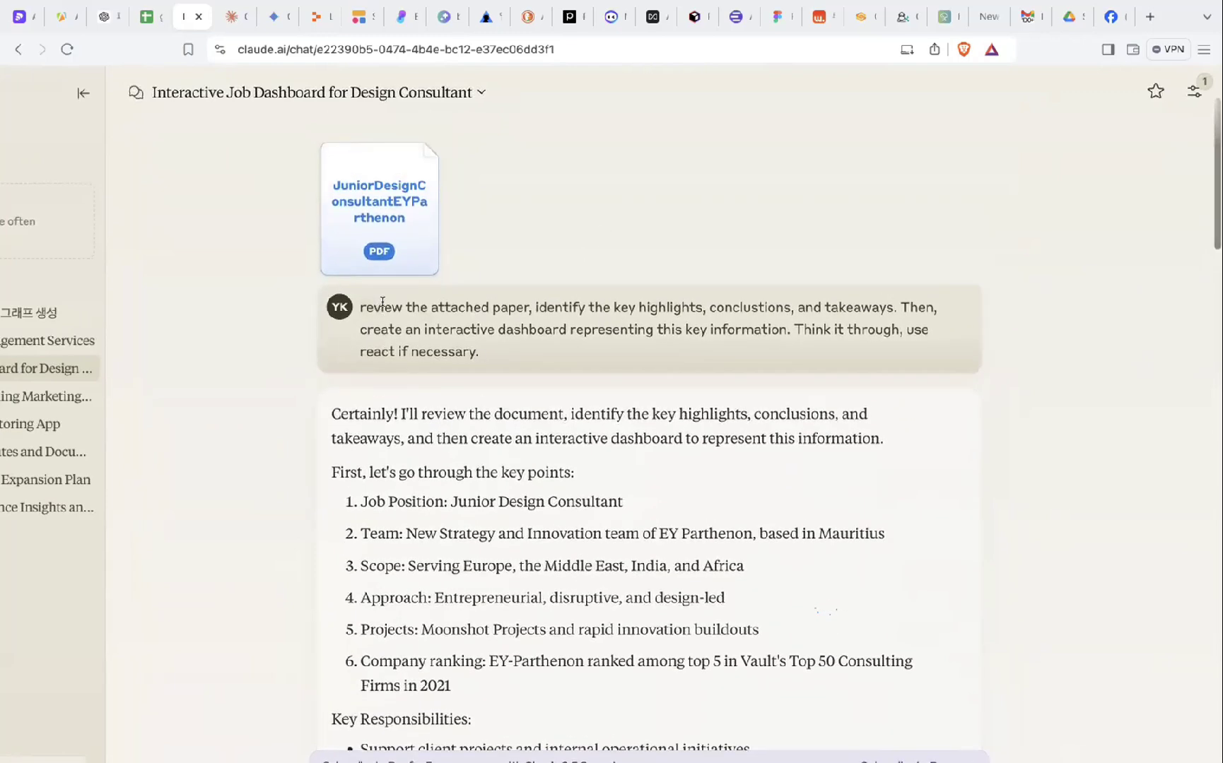
left_click_drag(364, 308, 529, 315)
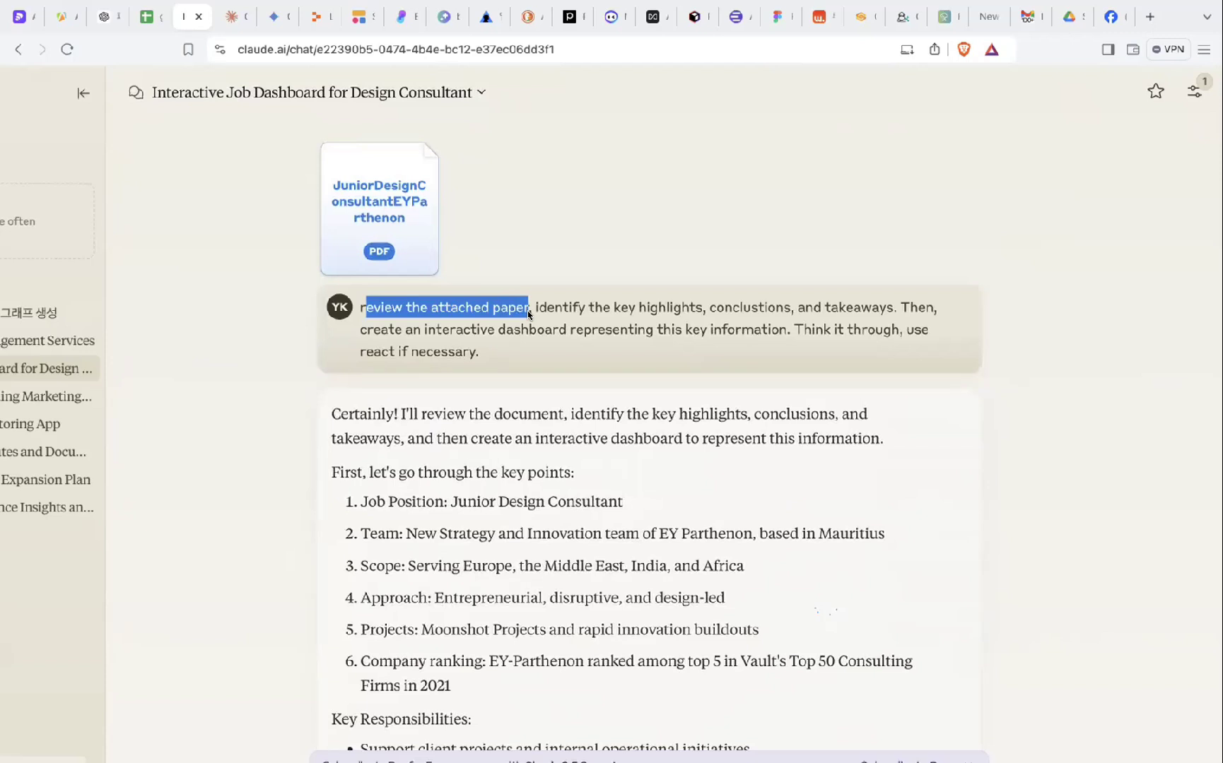
left_click(542, 300)
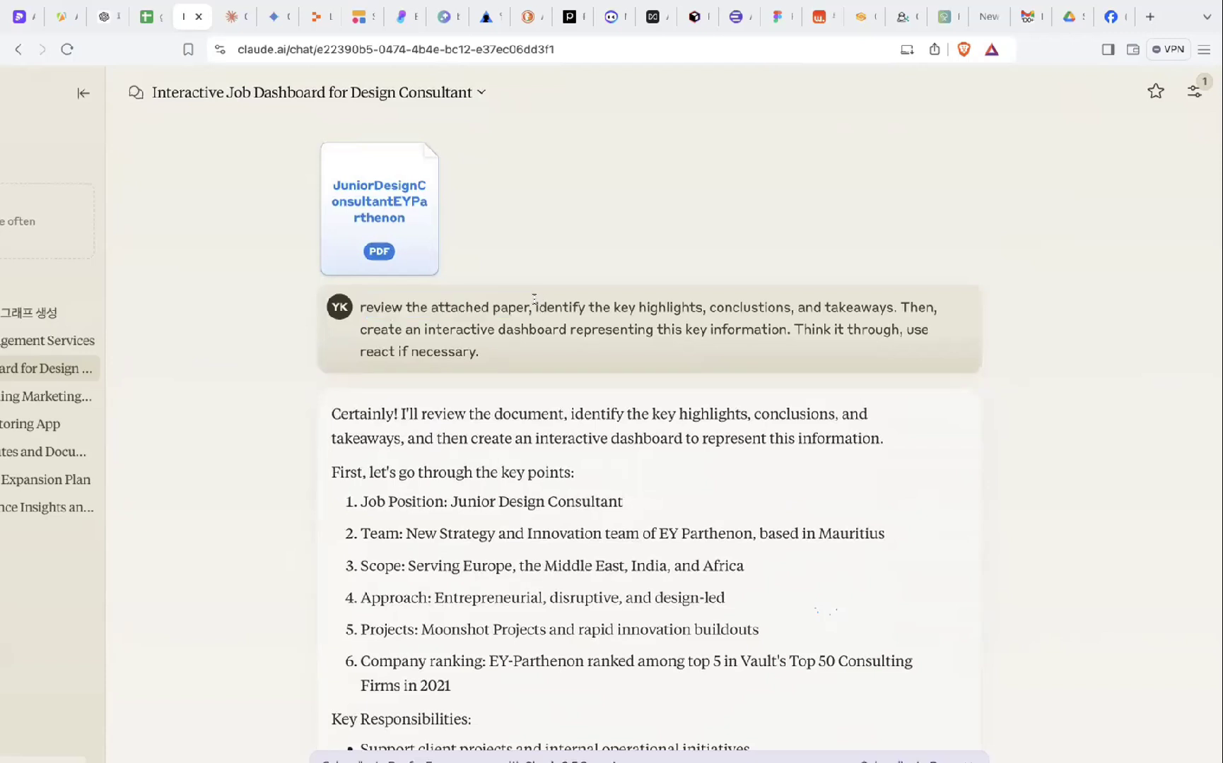
left_click_drag(534, 299, 703, 301)
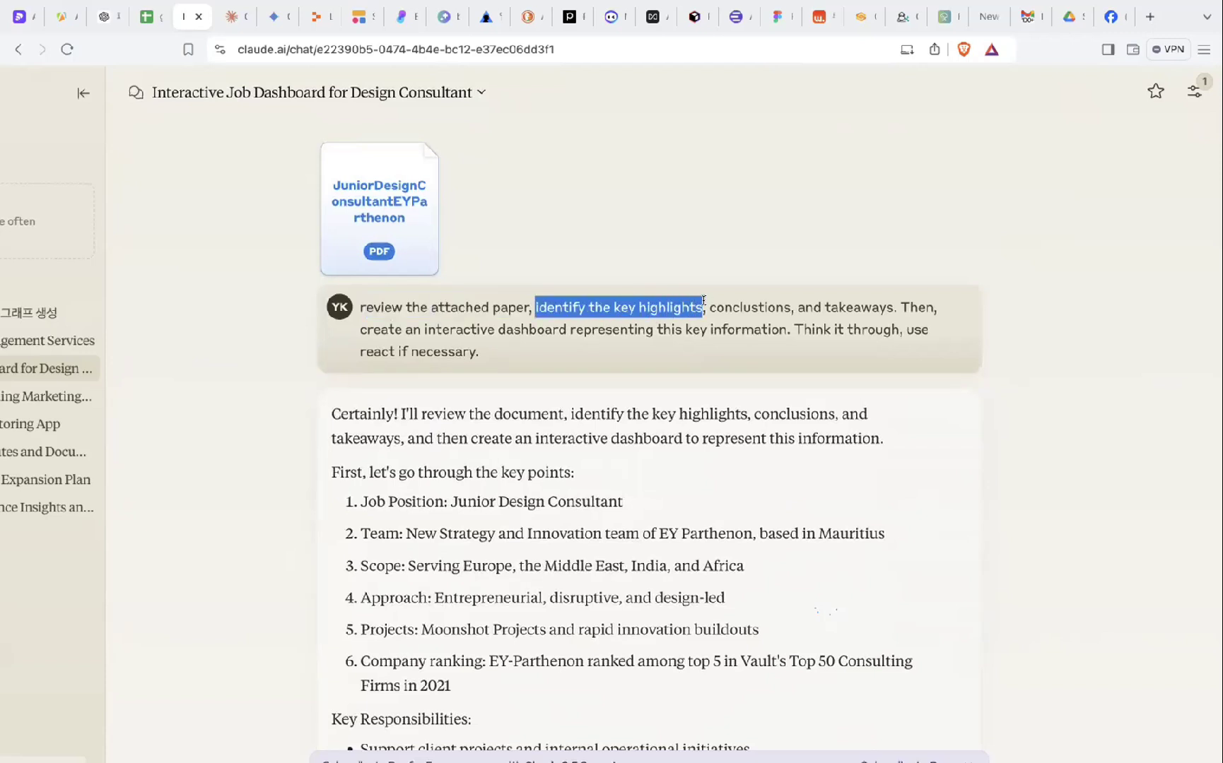
left_click(702, 302)
left_click_drag(791, 303, 648, 302)
left_click(630, 305)
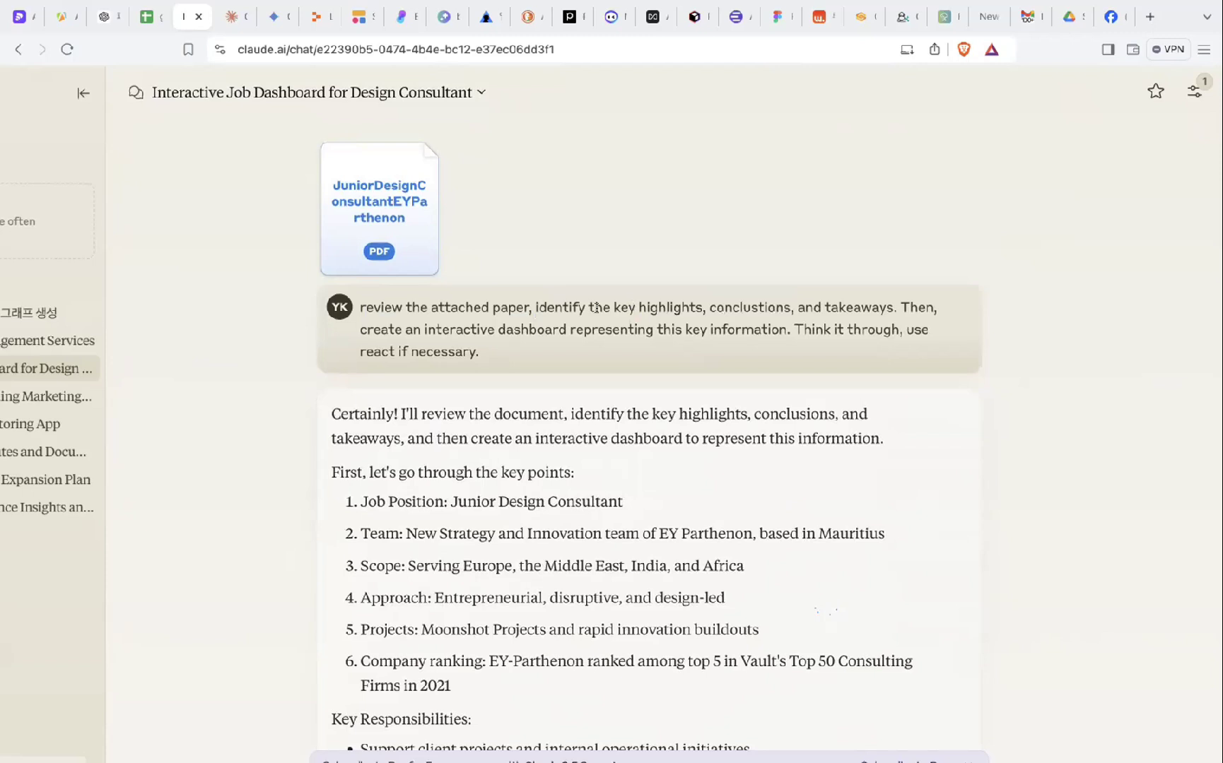
left_click_drag(634, 302, 895, 306)
left_click(716, 303)
left_click(806, 306)
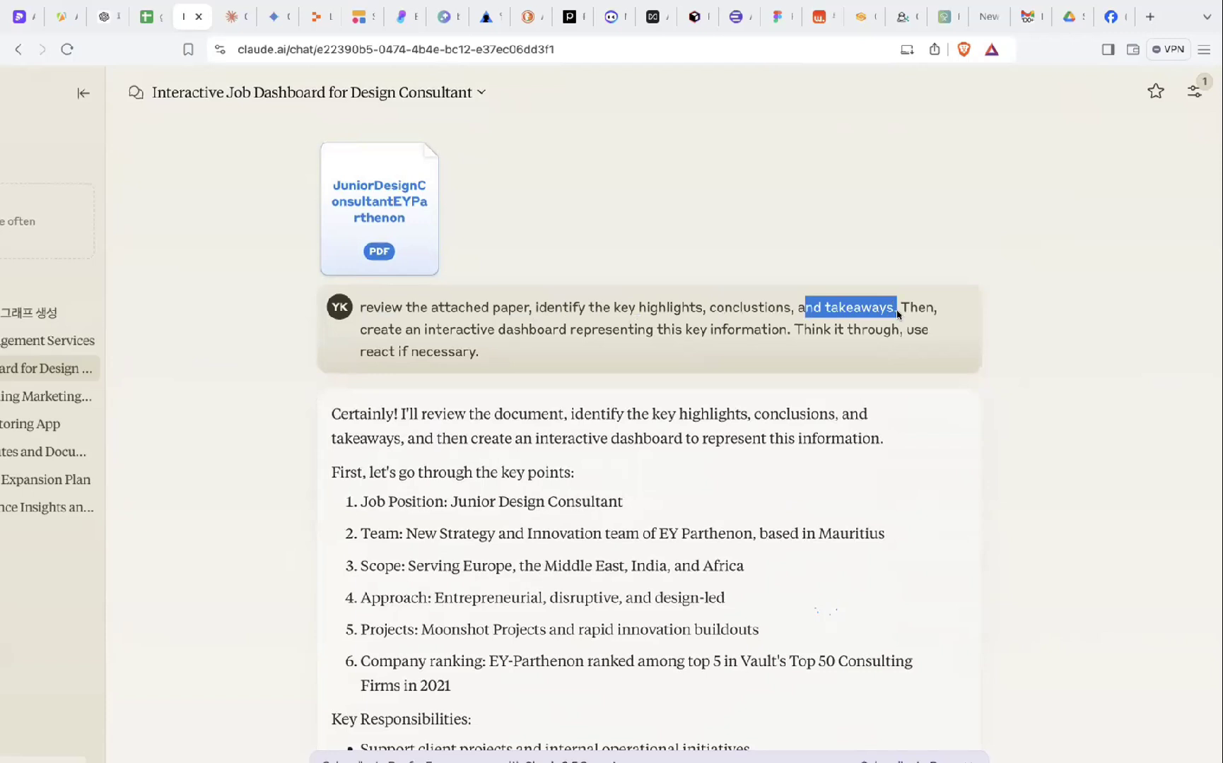
left_click(900, 309)
left_click_drag(900, 308, 758, 343)
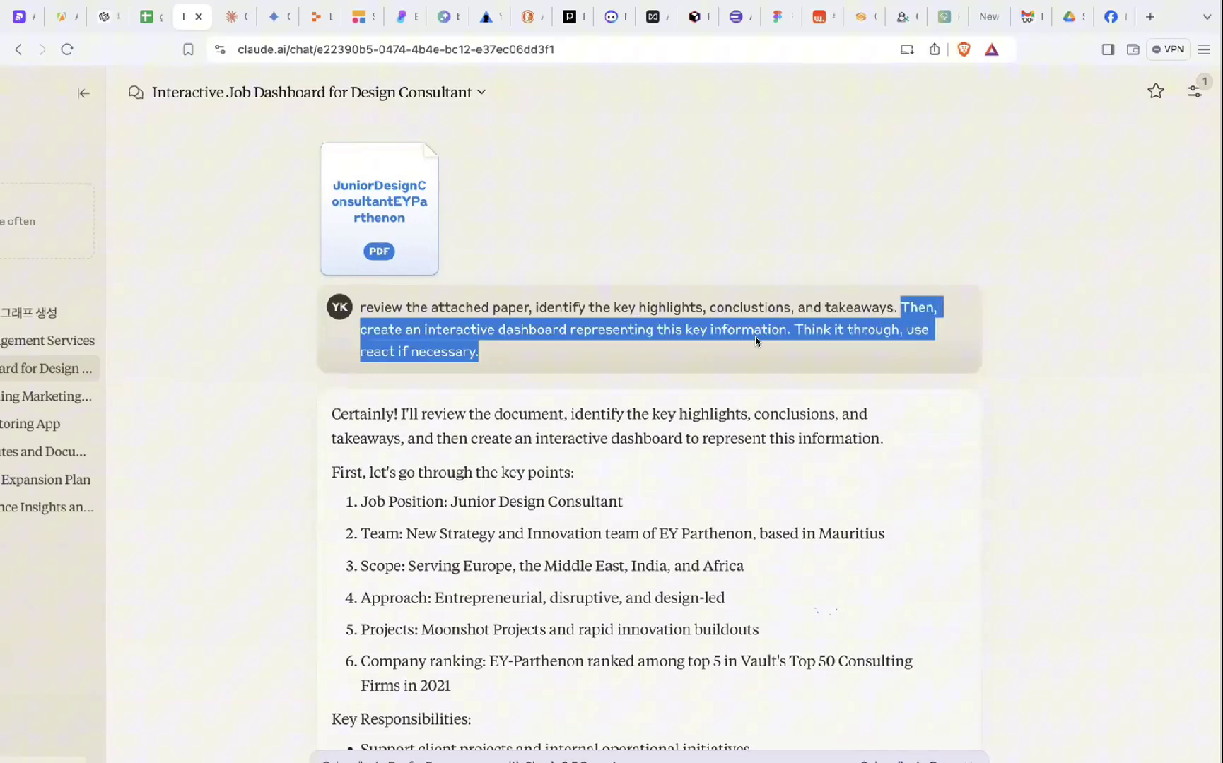
left_click(595, 347)
left_click_drag(427, 329, 789, 333)
left_click(671, 327)
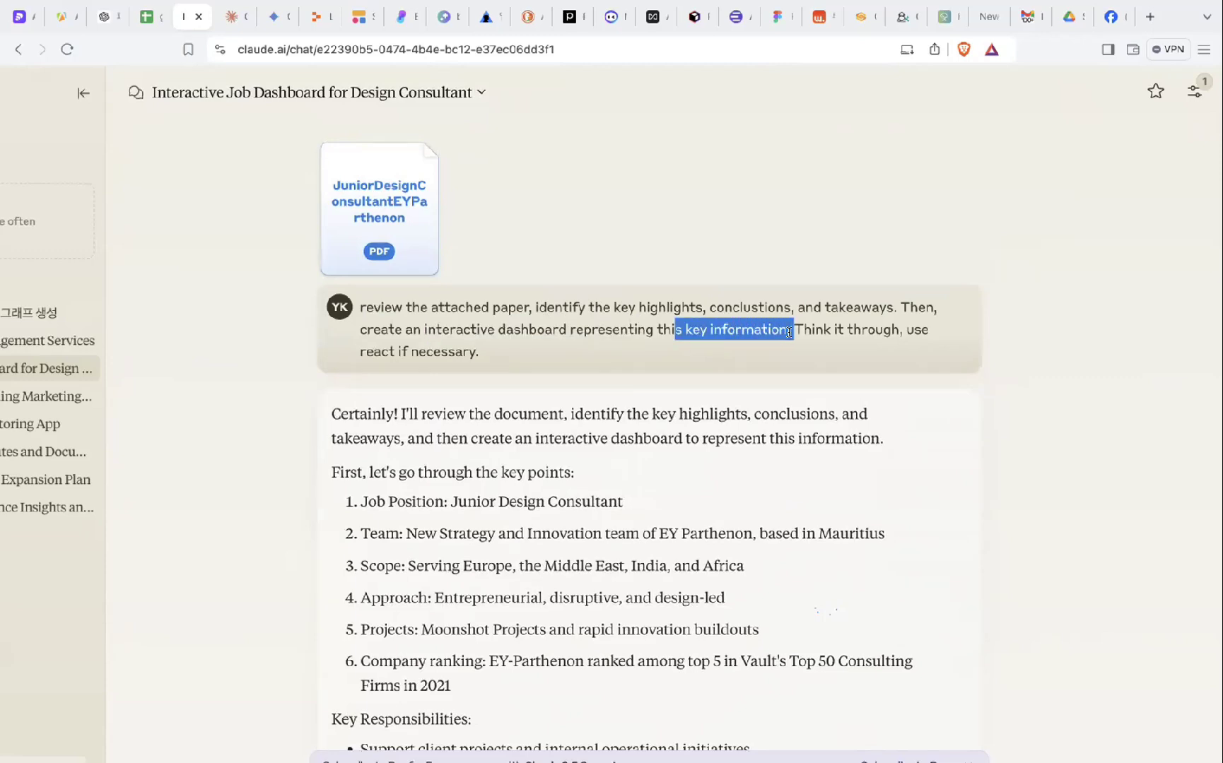
left_click(790, 332)
scroll(788, 331, "down", 2)
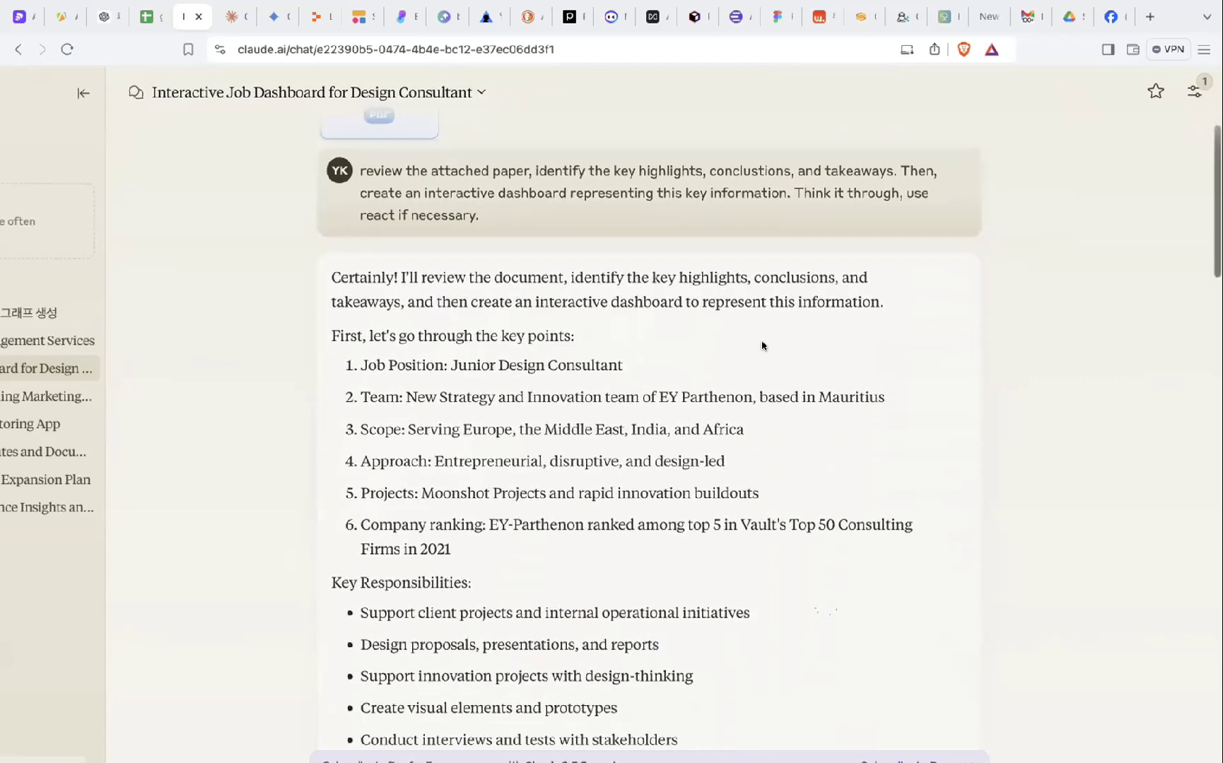
- Highlight the first key point and the key points list through Projects
scroll(644, 364, "down", 1)
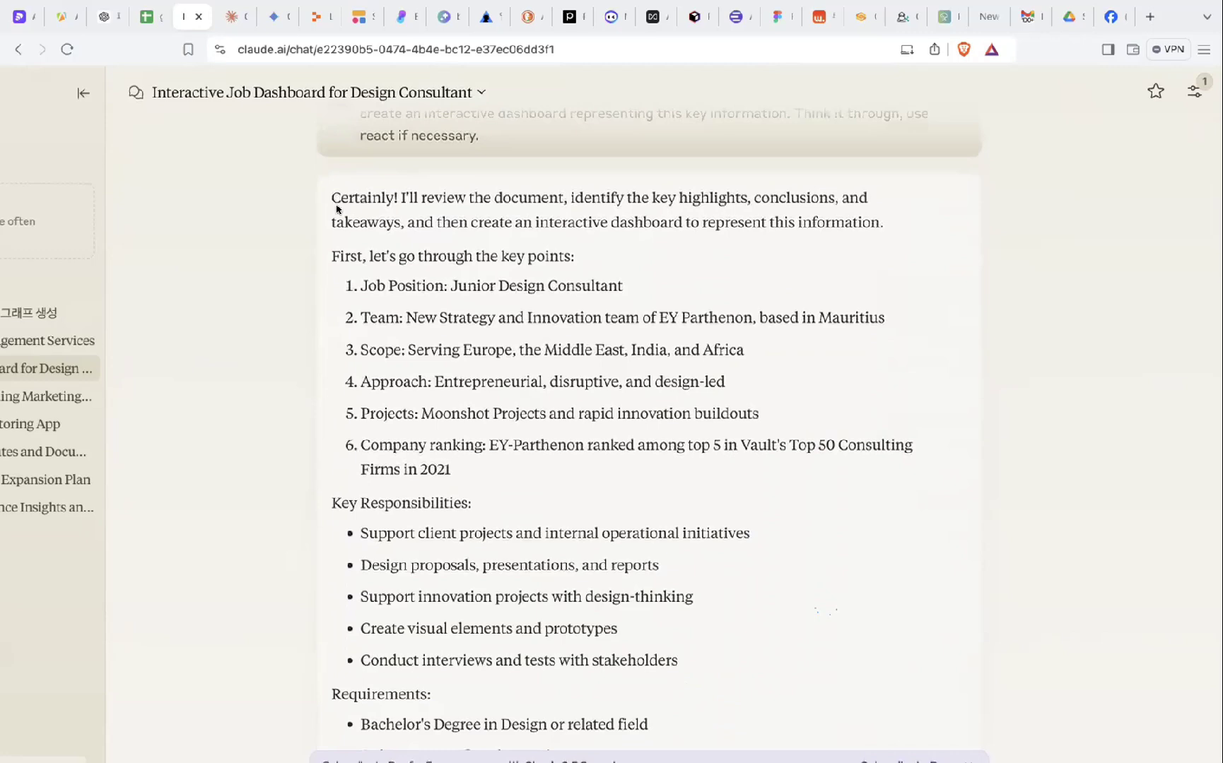
scroll(332, 199, "down", 1)
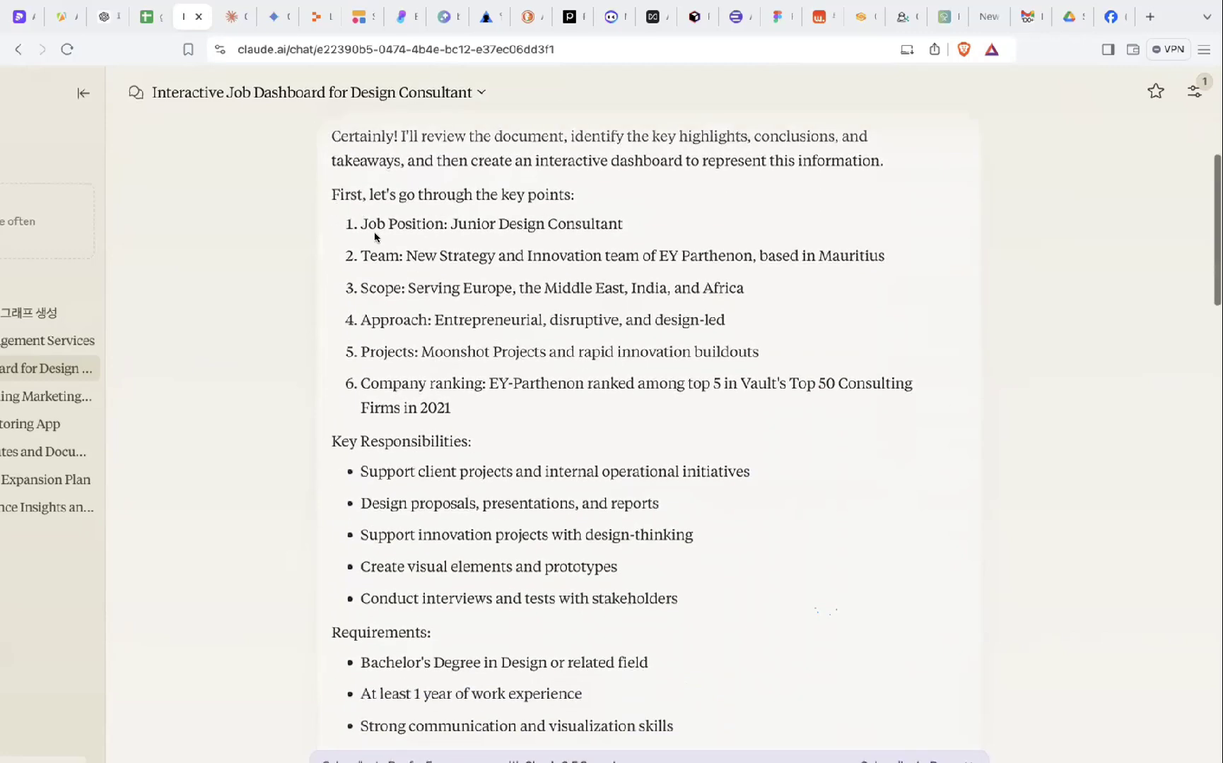
left_click_drag(356, 223, 644, 226)
left_click(644, 225)
scroll(644, 225, "down", 1)
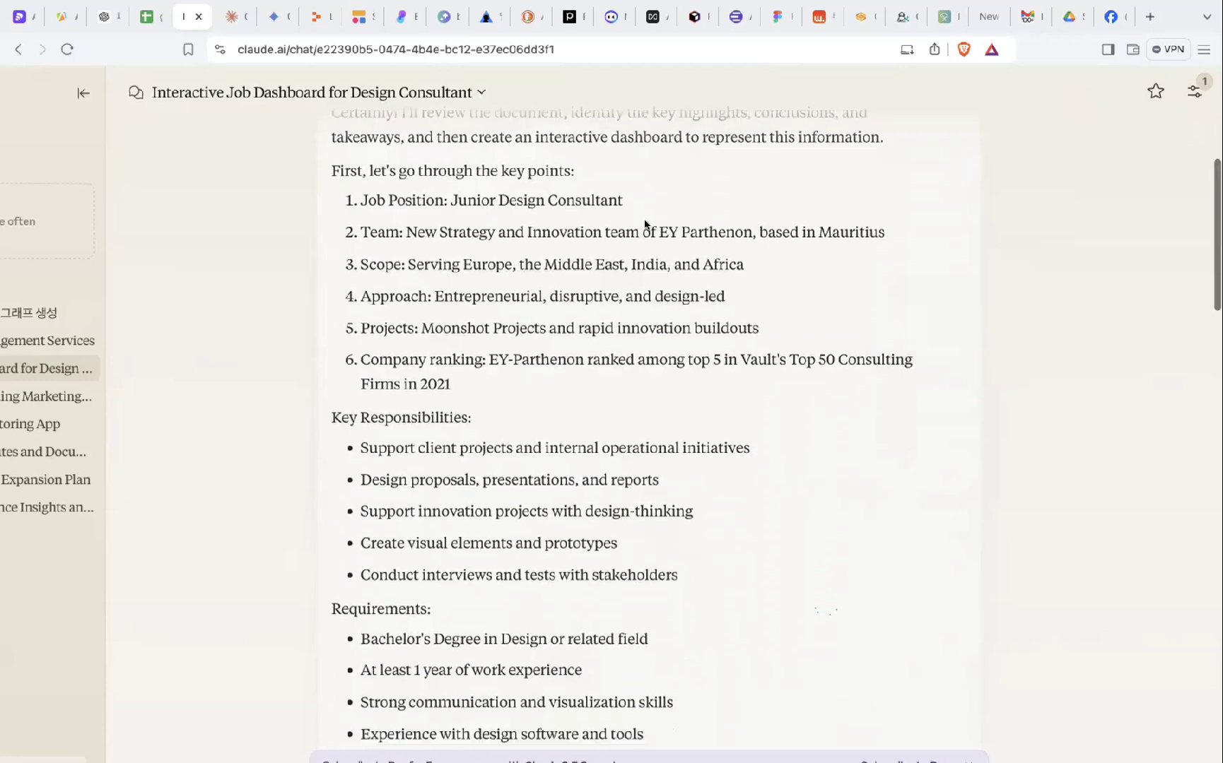
scroll(636, 207, "down", 1)
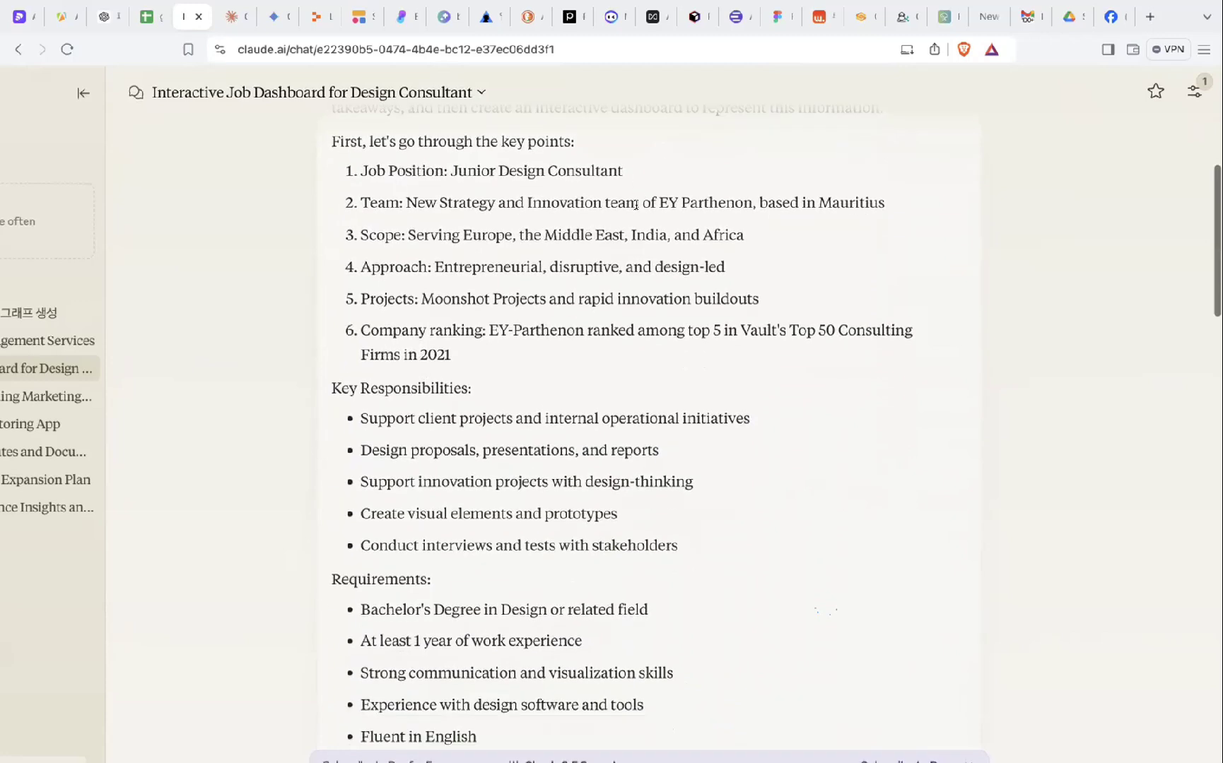
left_click_drag(546, 140, 546, 298)
left_click(513, 295)
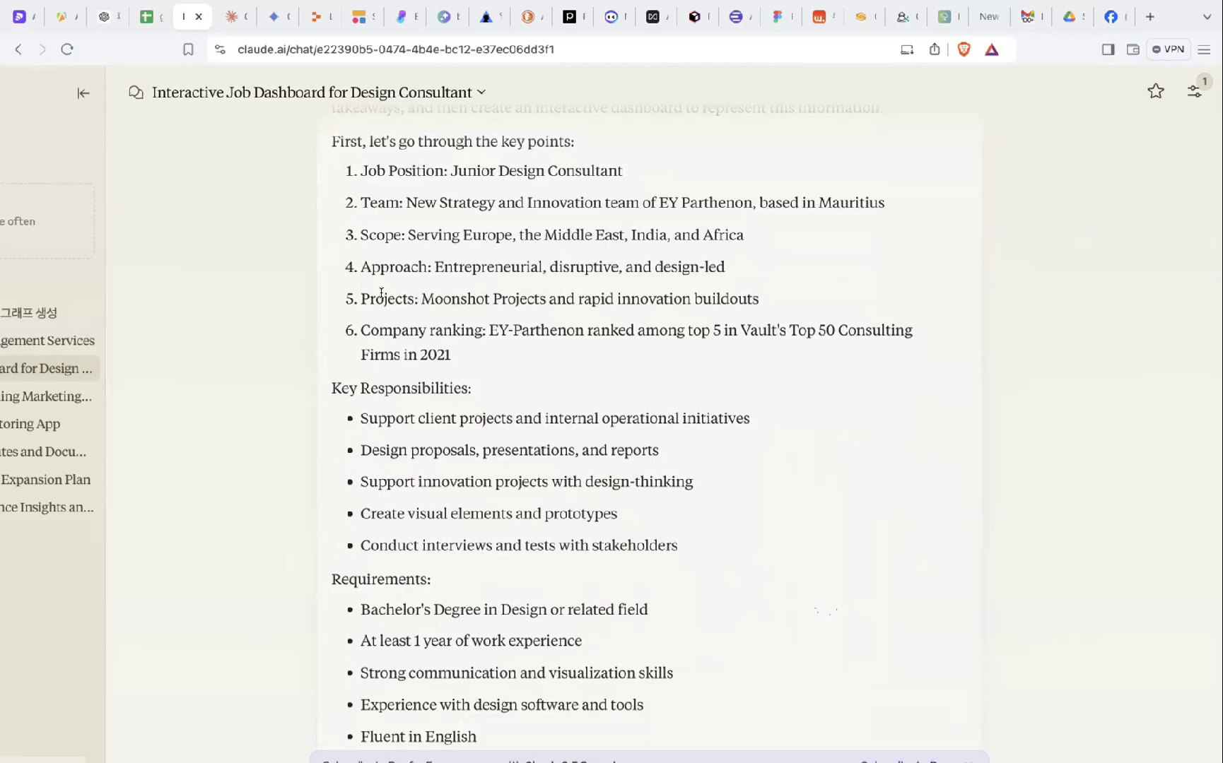
- Highlight the Key Responsibilities heading and its first and later responsibilities
scroll(364, 268, "down", 5)
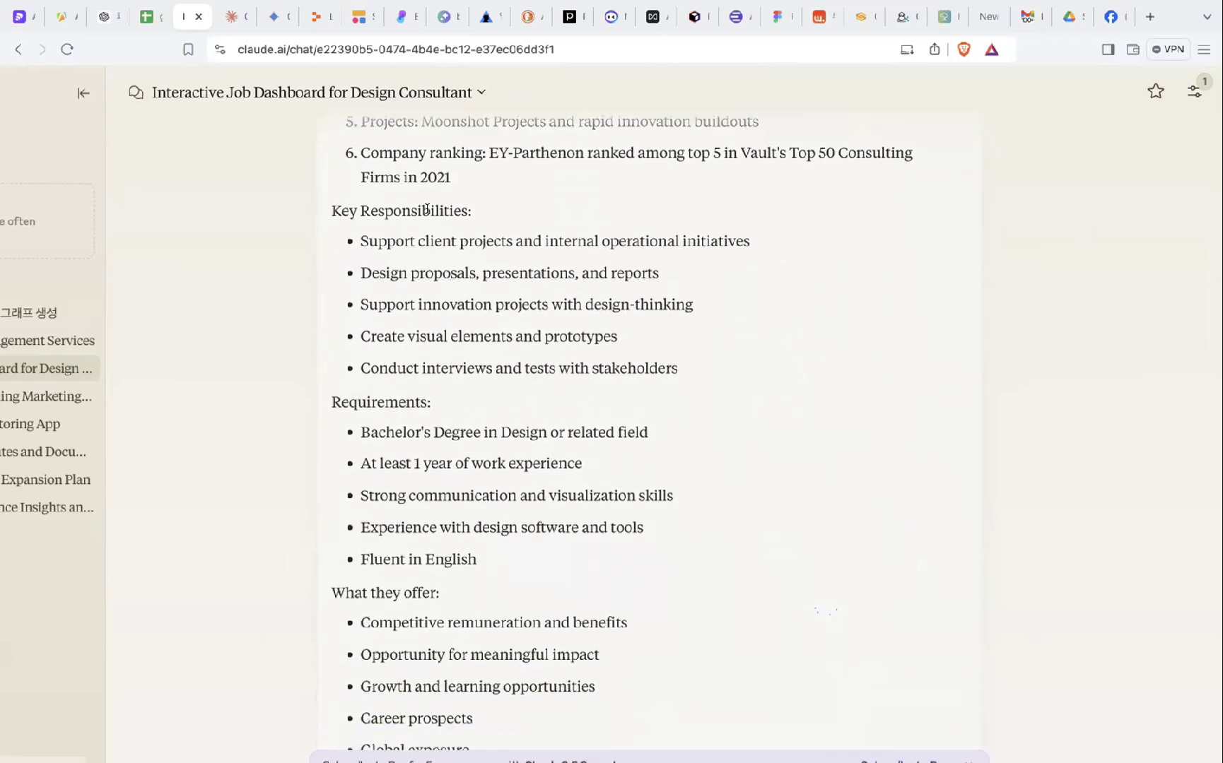
left_click_drag(499, 218, 322, 210)
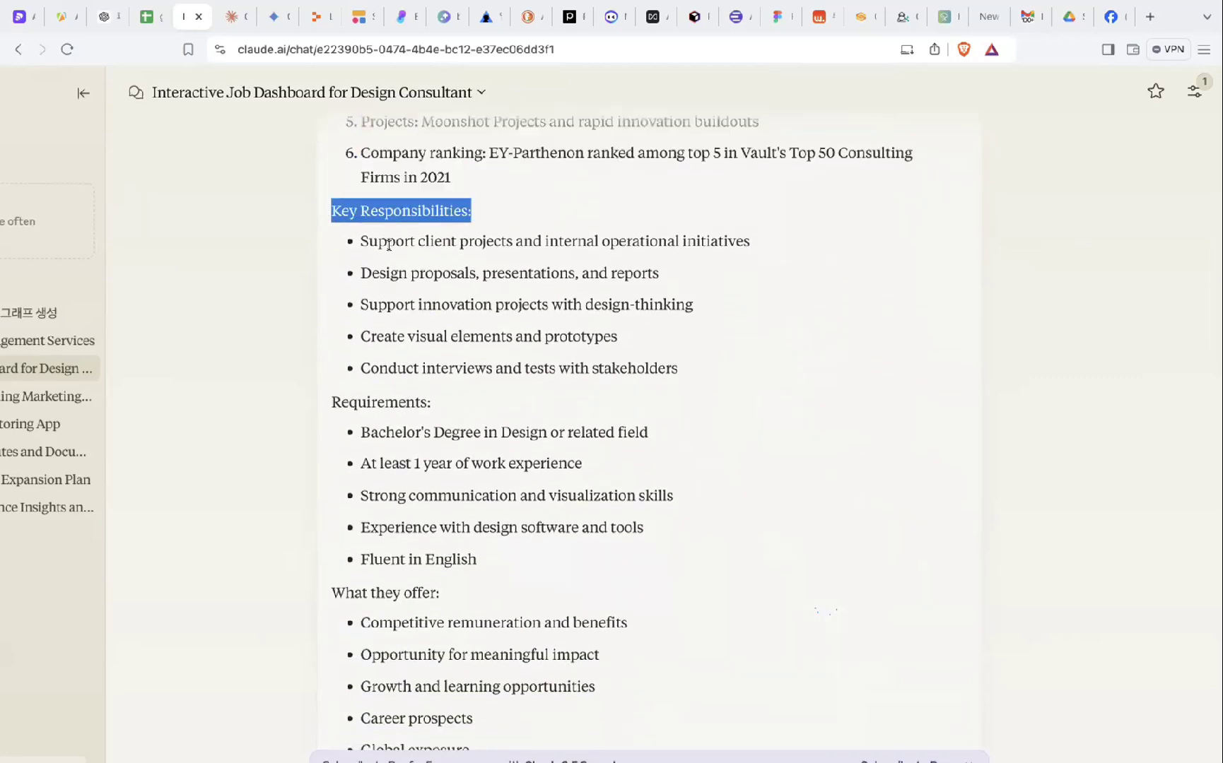
left_click(428, 281)
scroll(395, 242, "down", 1)
scroll(396, 240, "up", 5)
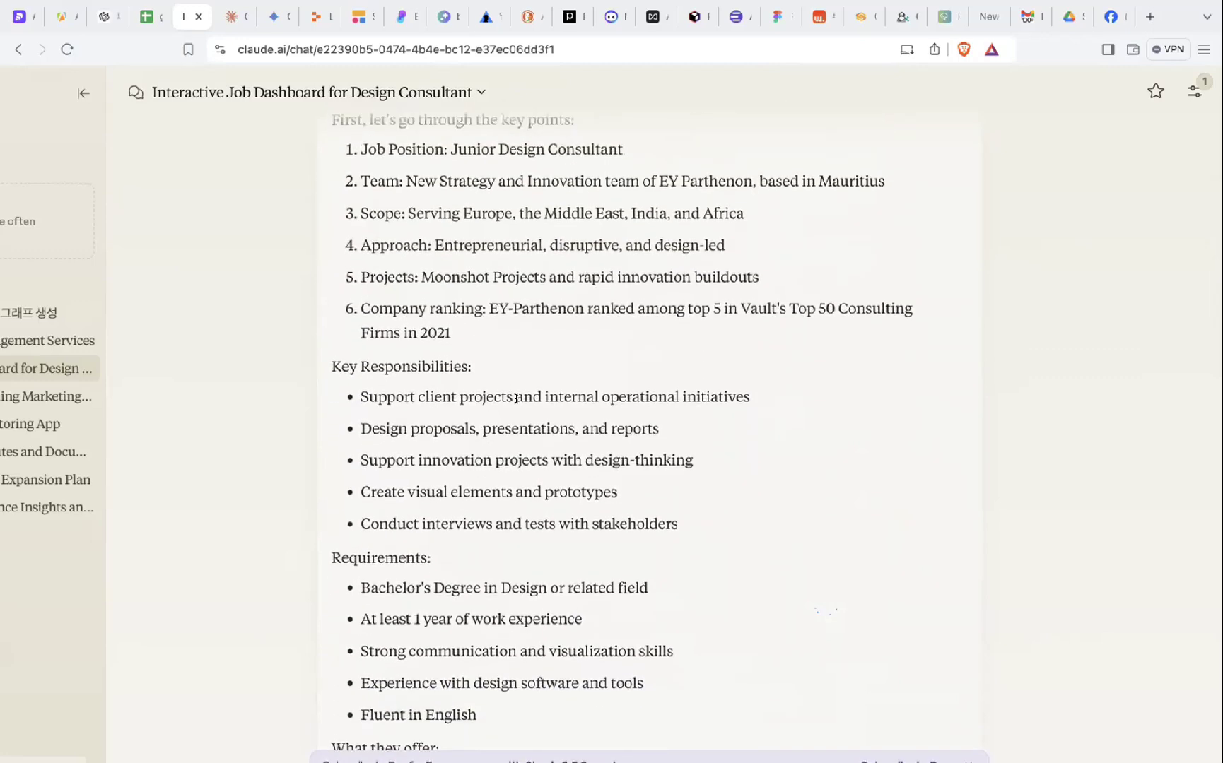
scroll(517, 397, "up", 2)
scroll(517, 399, "down", 1)
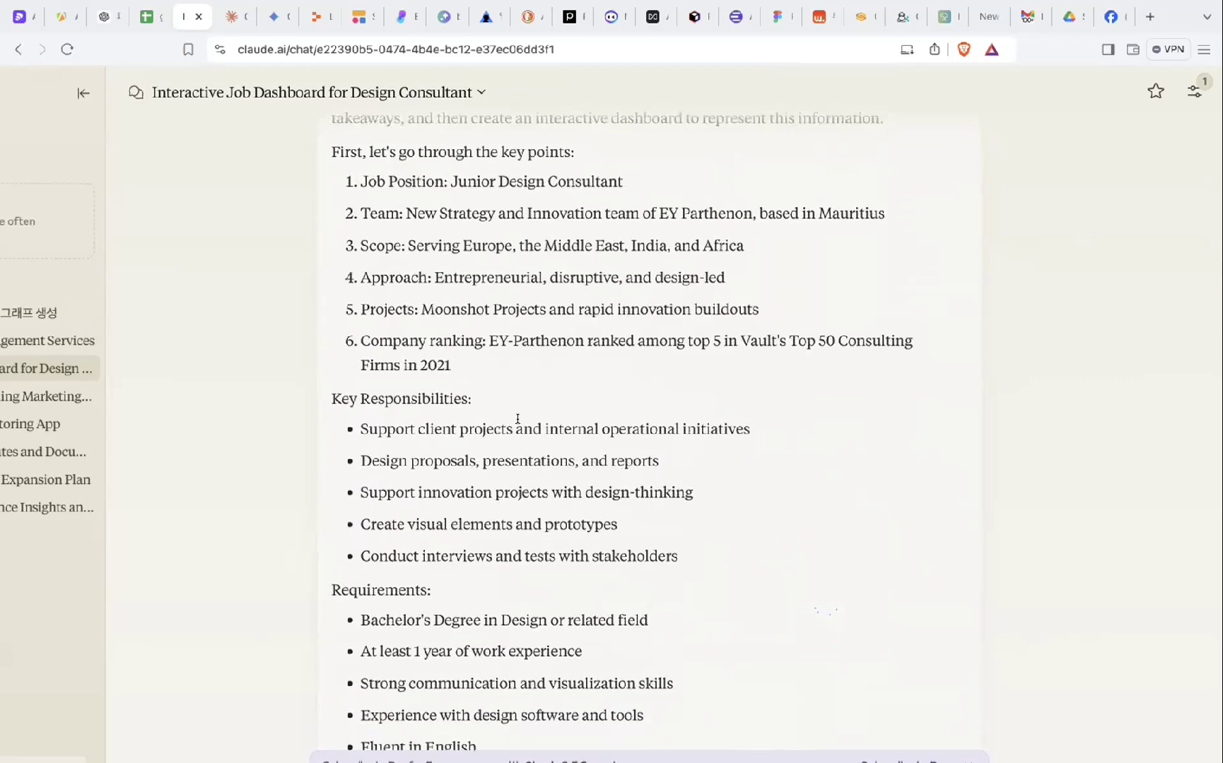
left_click_drag(517, 418, 539, 512)
left_click(529, 507)
scroll(526, 515, "down", 3)
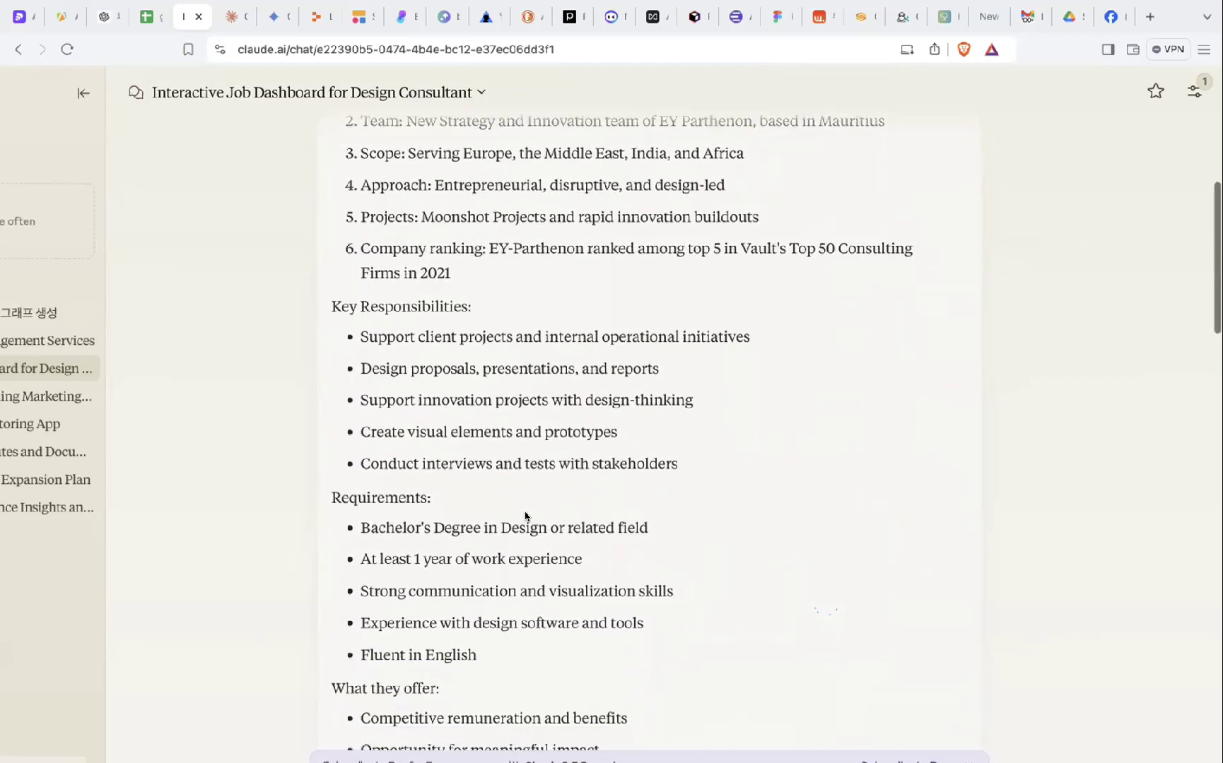
left_click_drag(499, 400, 519, 464)
left_click(531, 482)
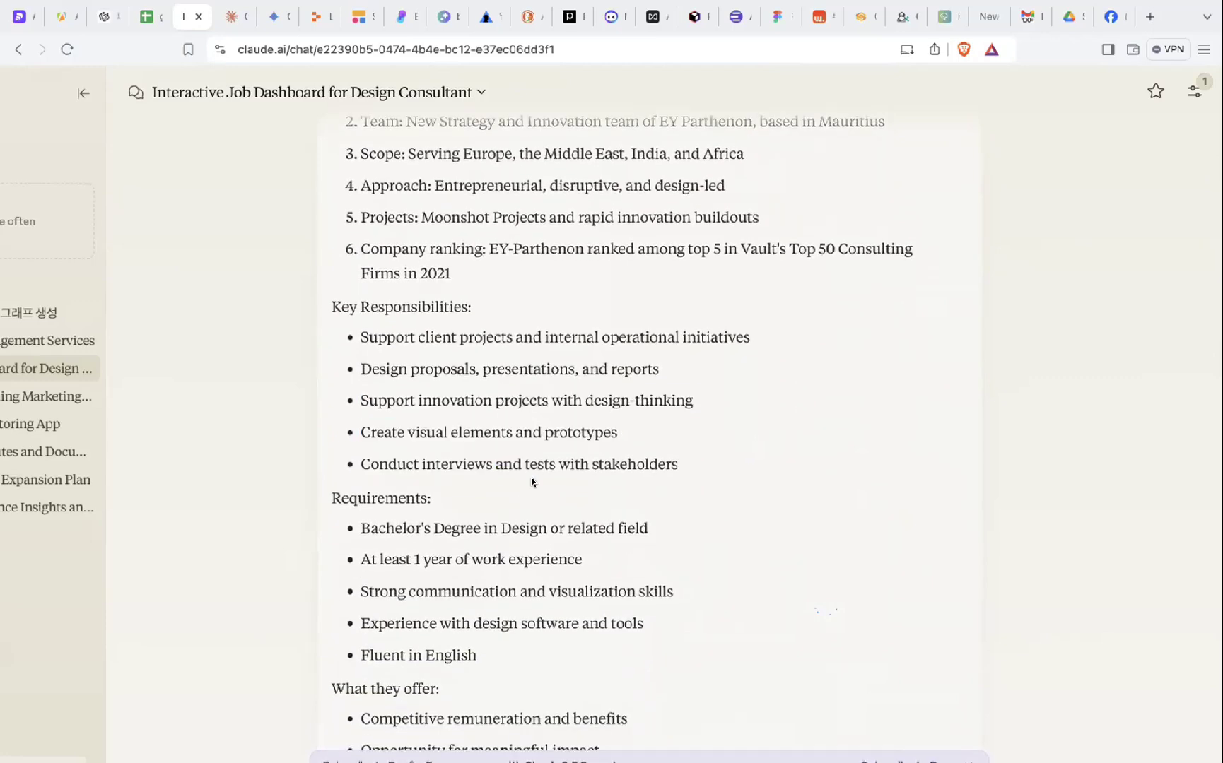
- Open the Junior Design Consultant Dashboard React component preview
scroll(531, 482, "down", 5)
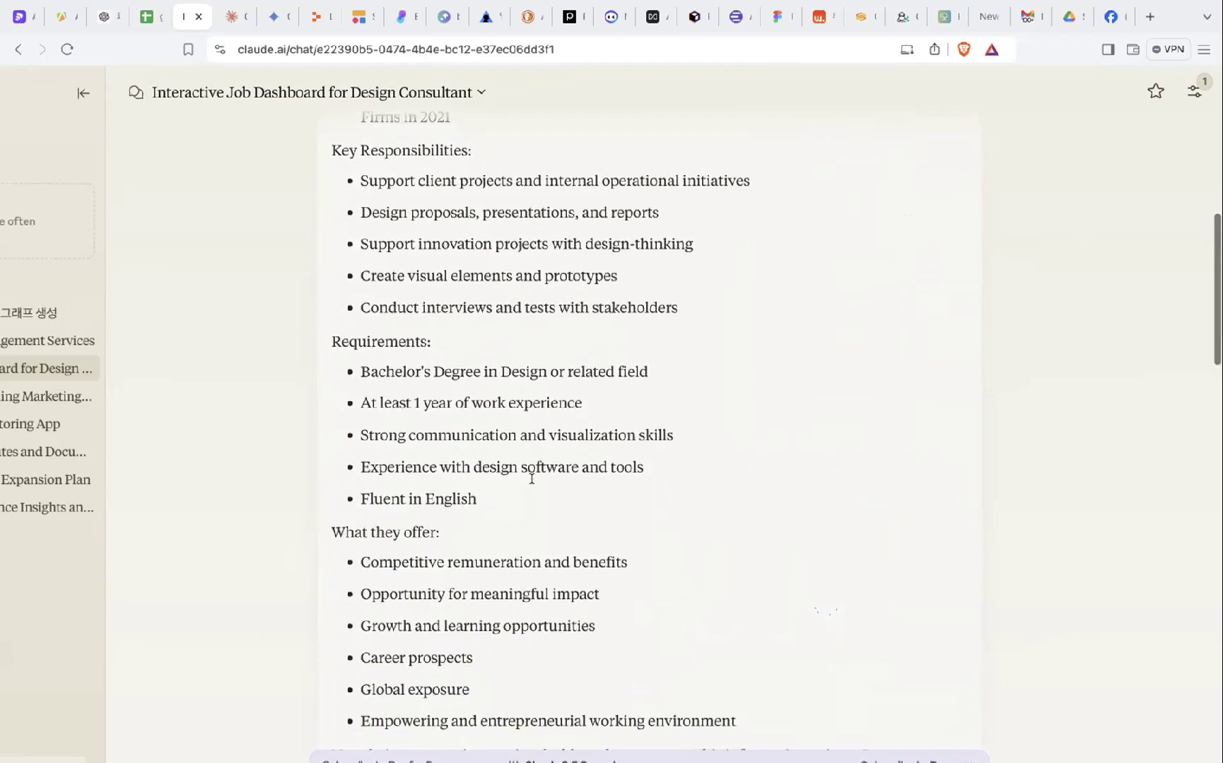
scroll(532, 479, "down", 5)
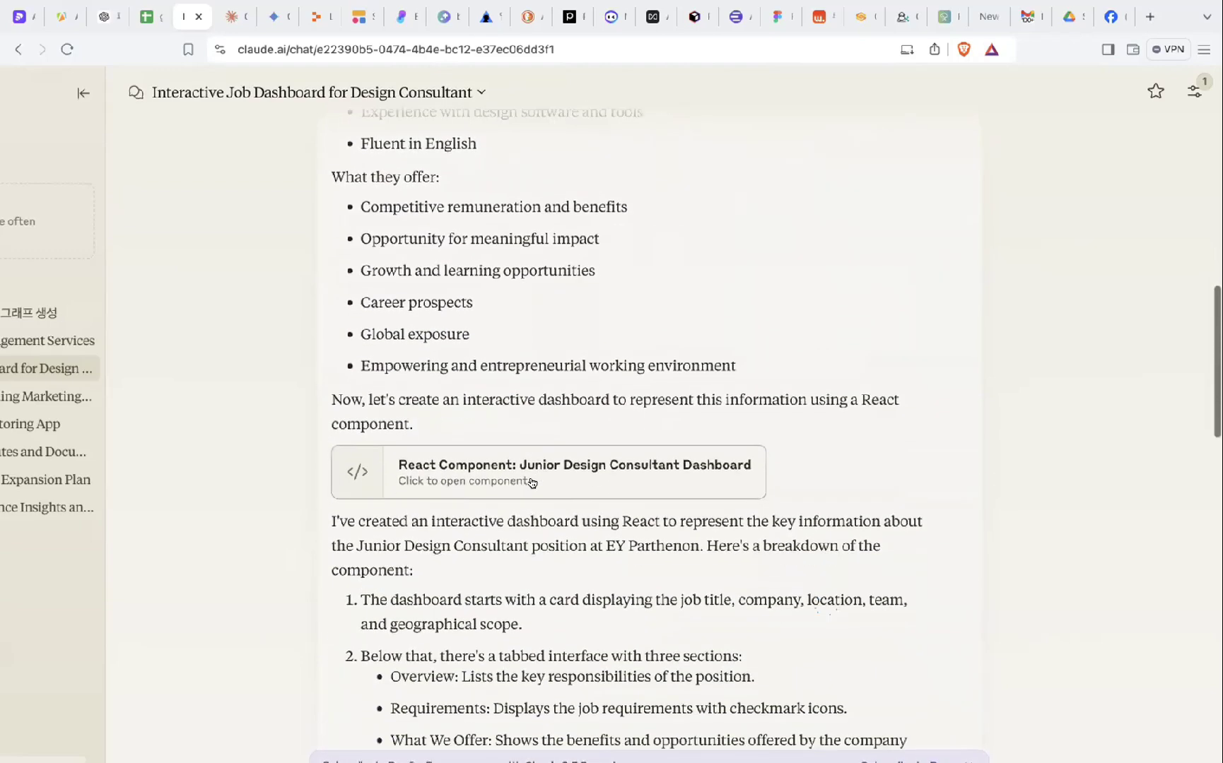
scroll(536, 484, "up", 10)
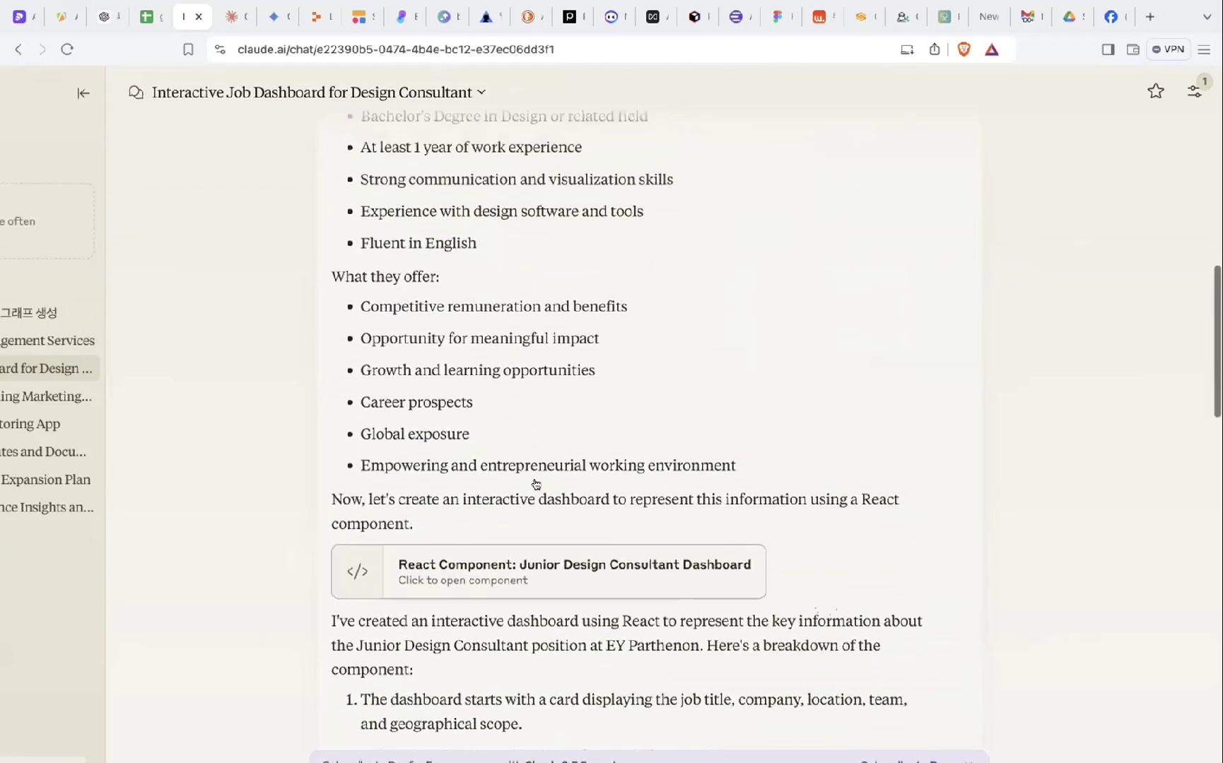
scroll(536, 484, "down", 10)
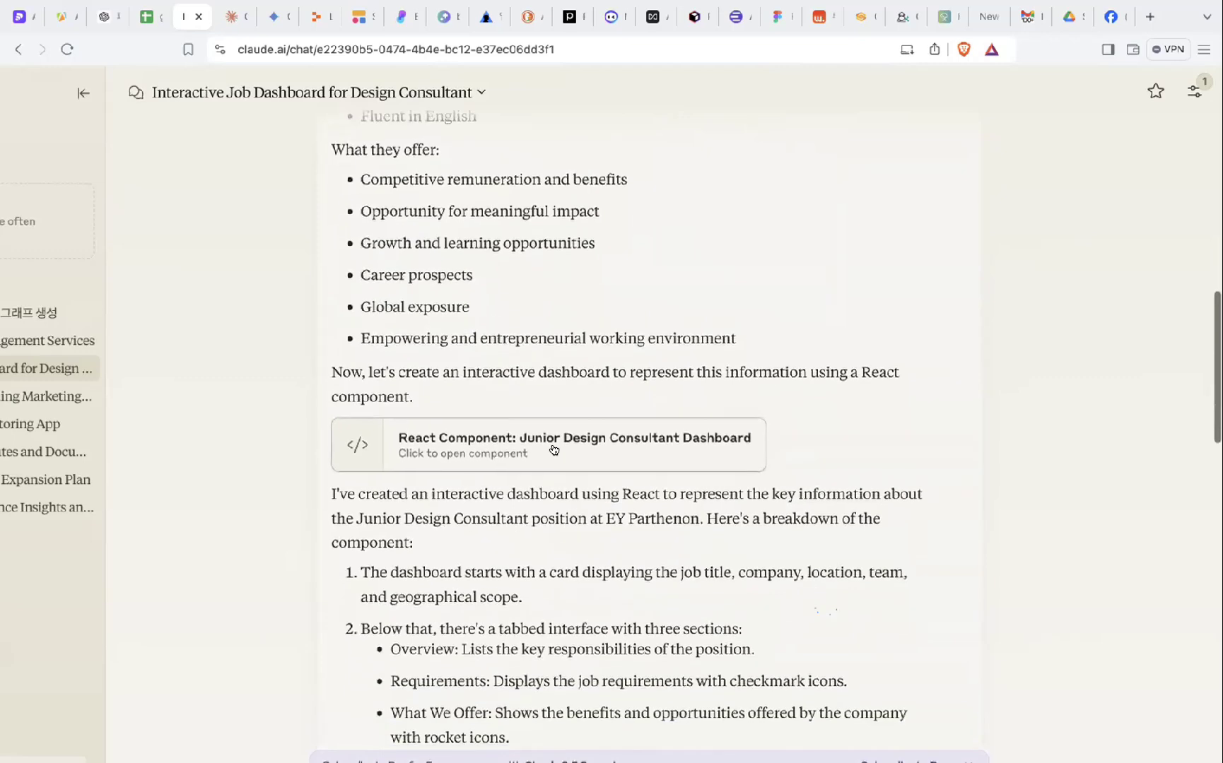
left_click(536, 466)
- Glance at the dashboard's code, return to the preview, and highlight the team line and title
scroll(712, 371, "up", 4)
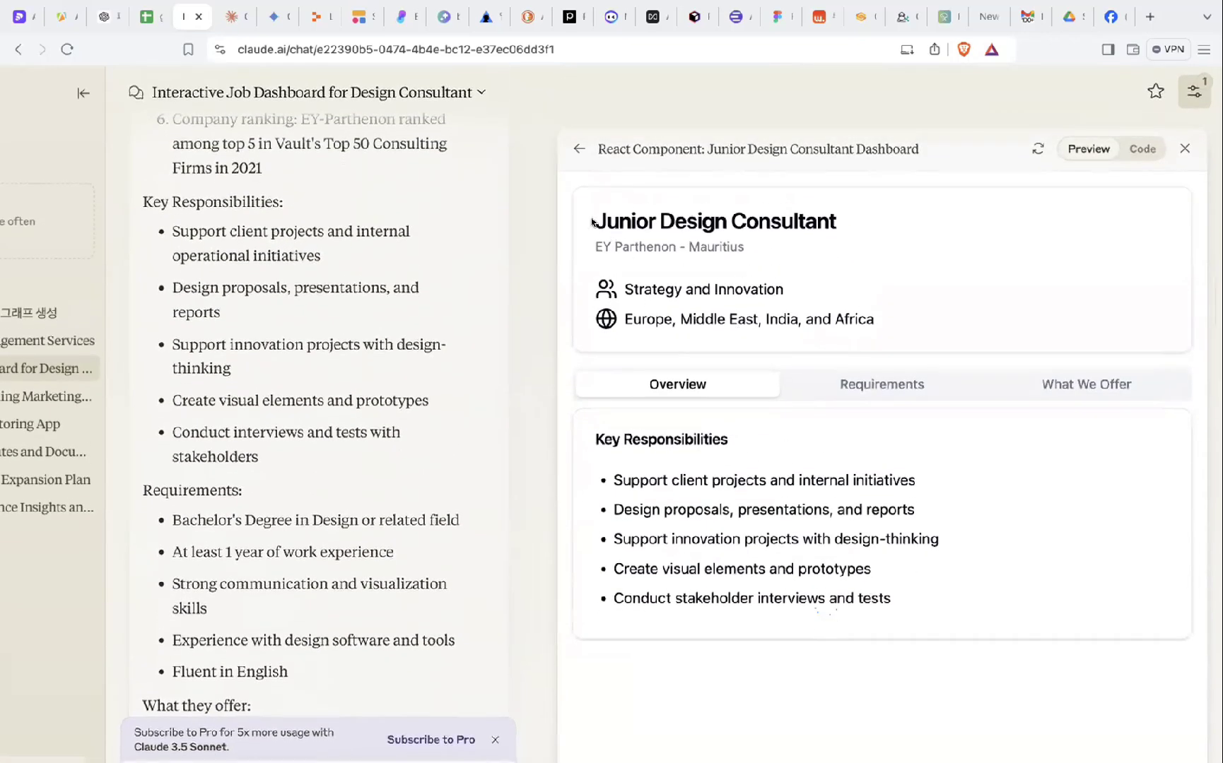
left_click(1142, 148)
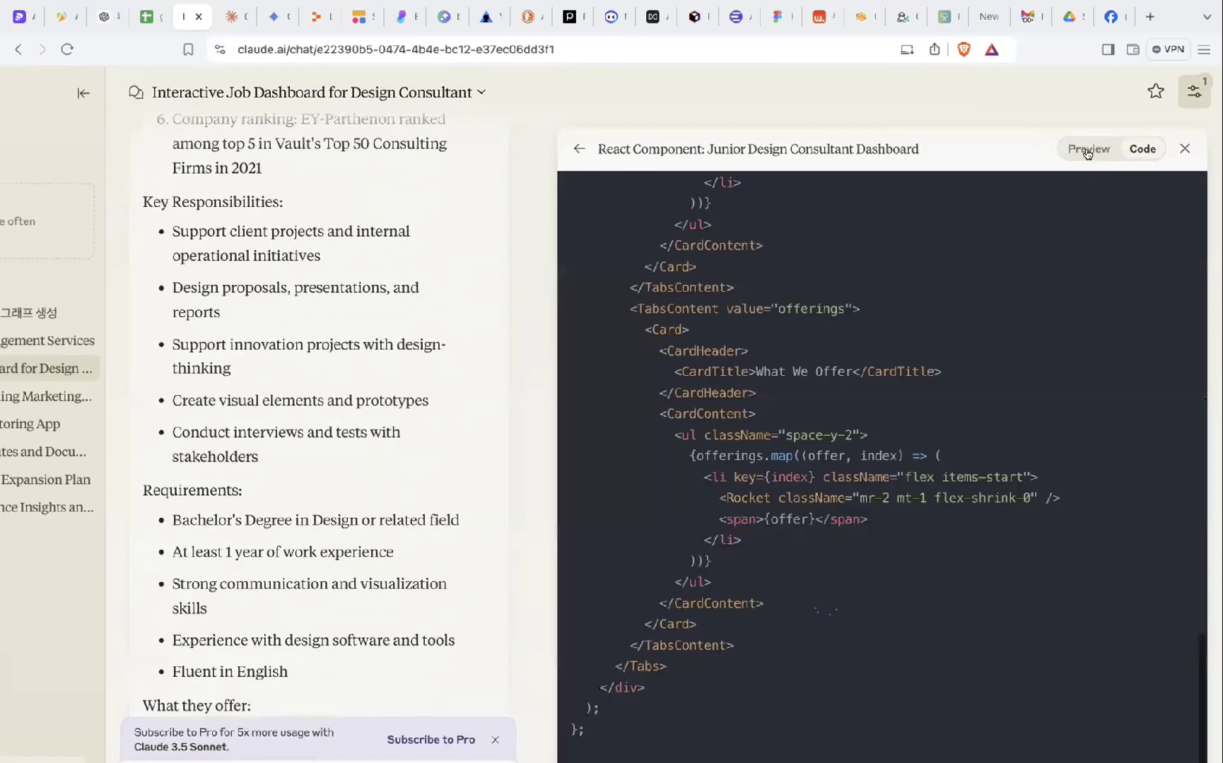
left_click(1087, 150)
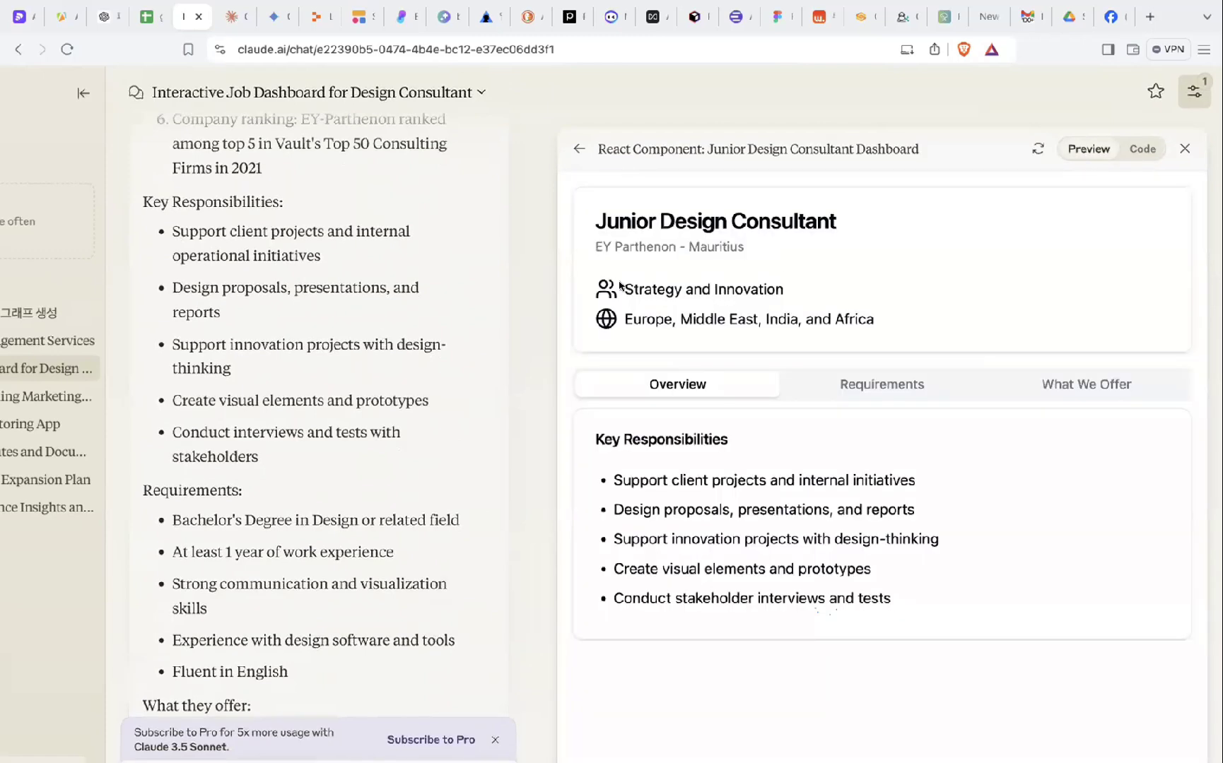
left_click_drag(619, 284, 626, 287)
left_click(812, 290)
left_click_drag(598, 227, 848, 223)
scroll(840, 288, "down", 2)
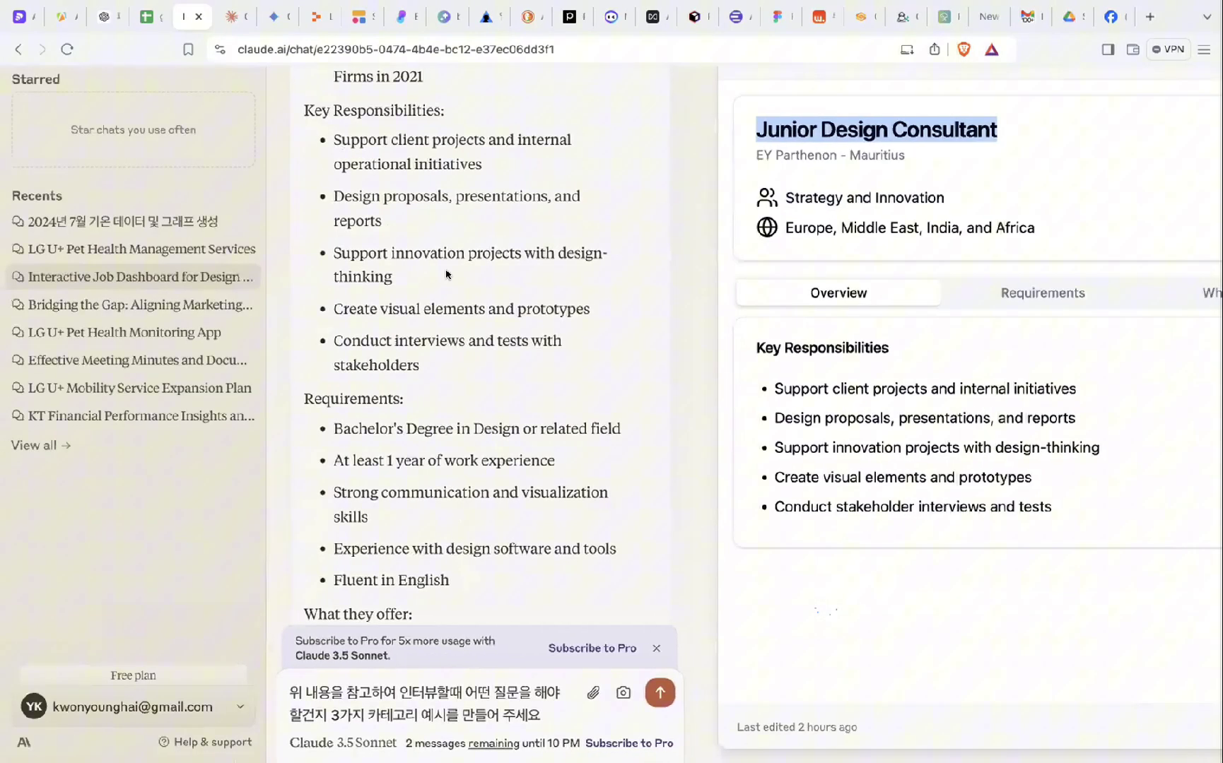
scroll(482, 268, "up", 3)
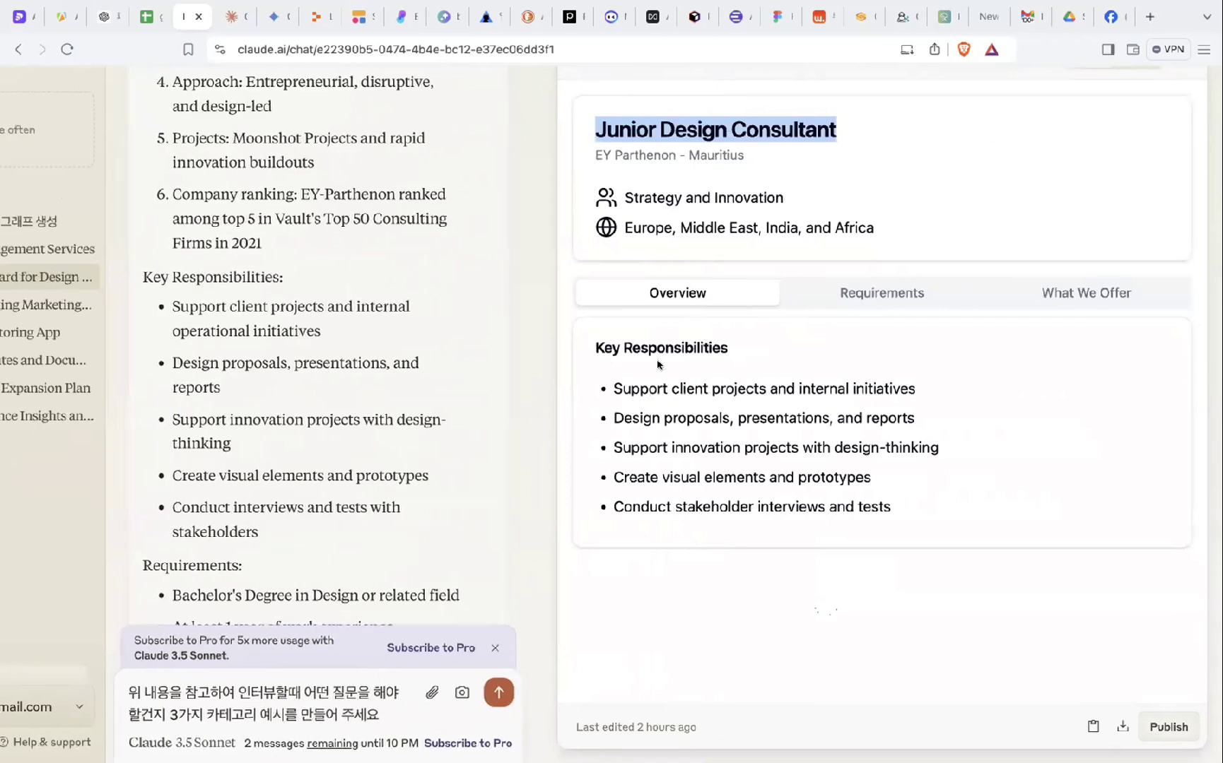
- Highlight Key Responsibilities with its five bullets and the client-projects first bullet
left_click_drag(592, 344, 896, 509)
left_click(880, 511)
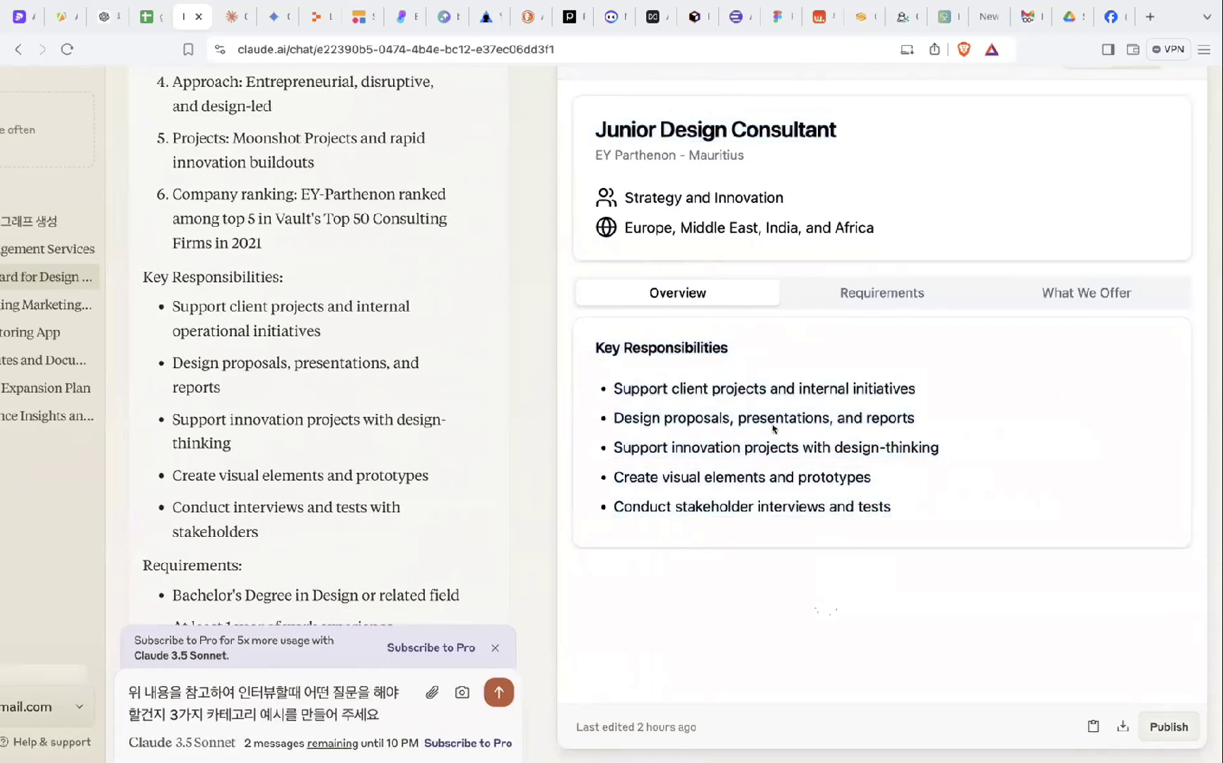
left_click_drag(737, 417, 829, 417)
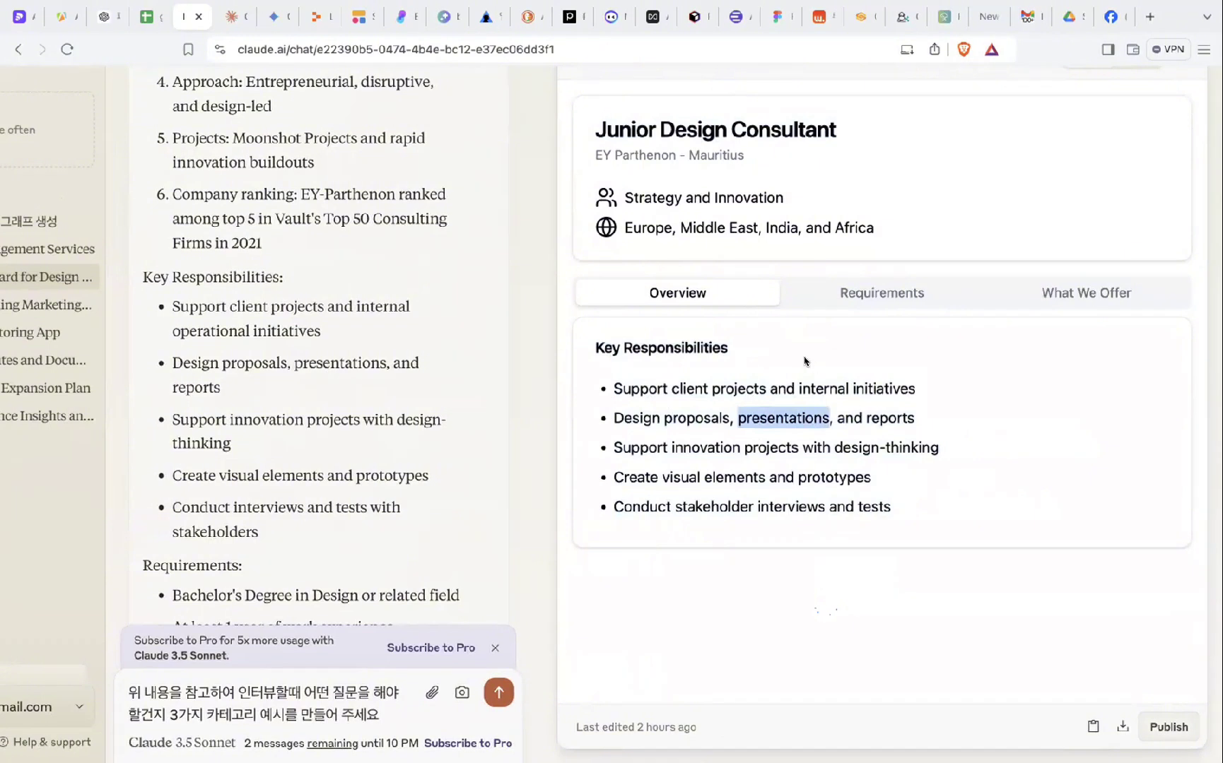
left_click(760, 371)
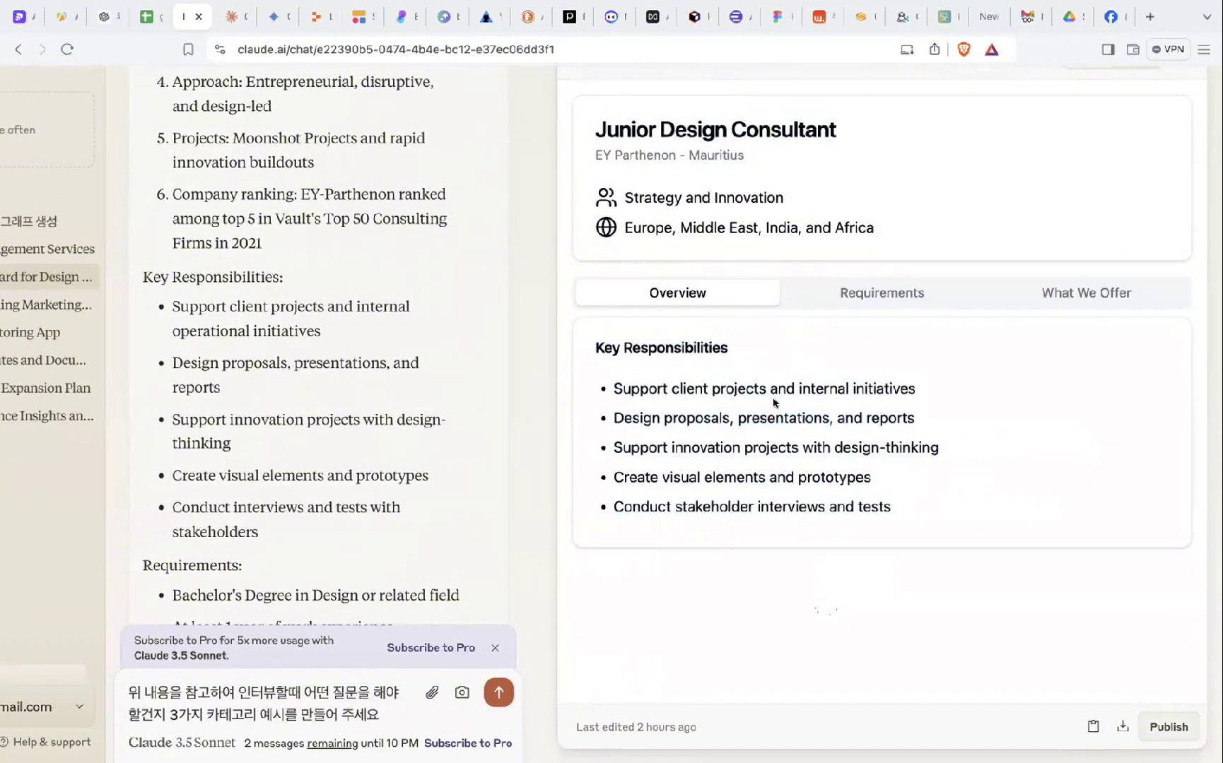
left_click_drag(675, 388, 765, 387)
left_click_drag(918, 397, 657, 388)
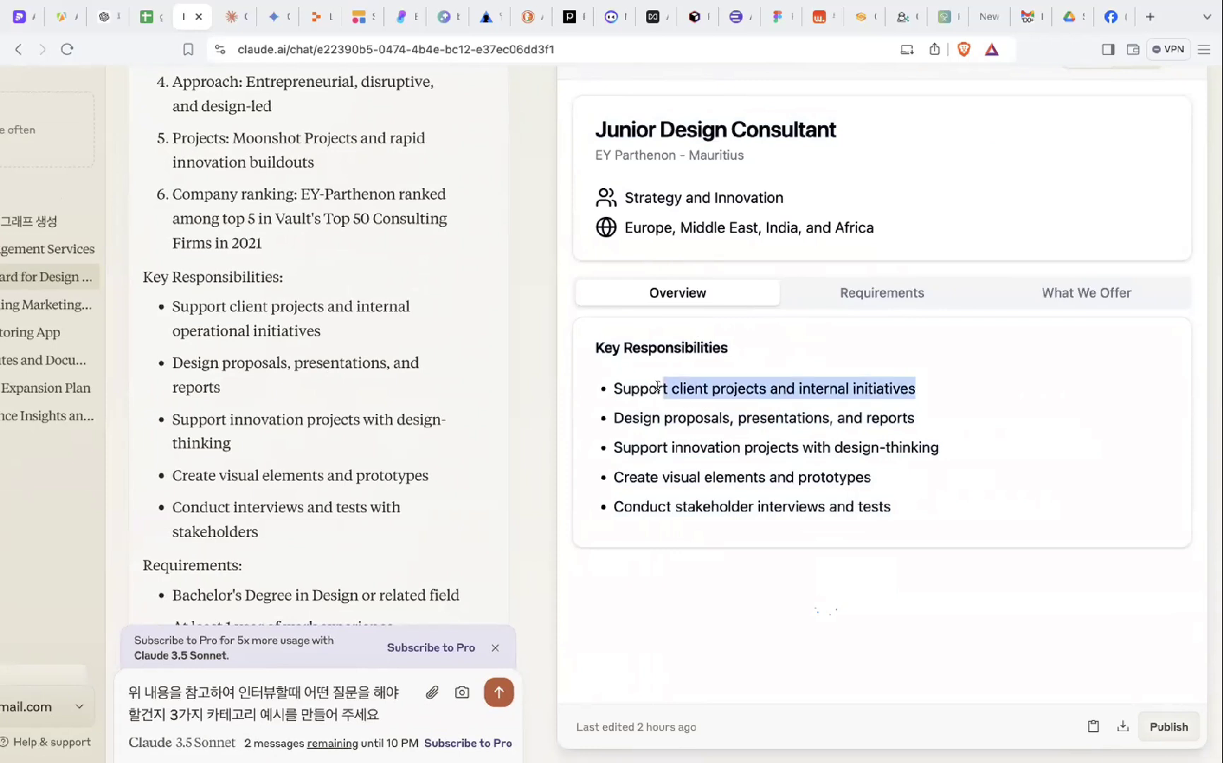
left_click(656, 403)
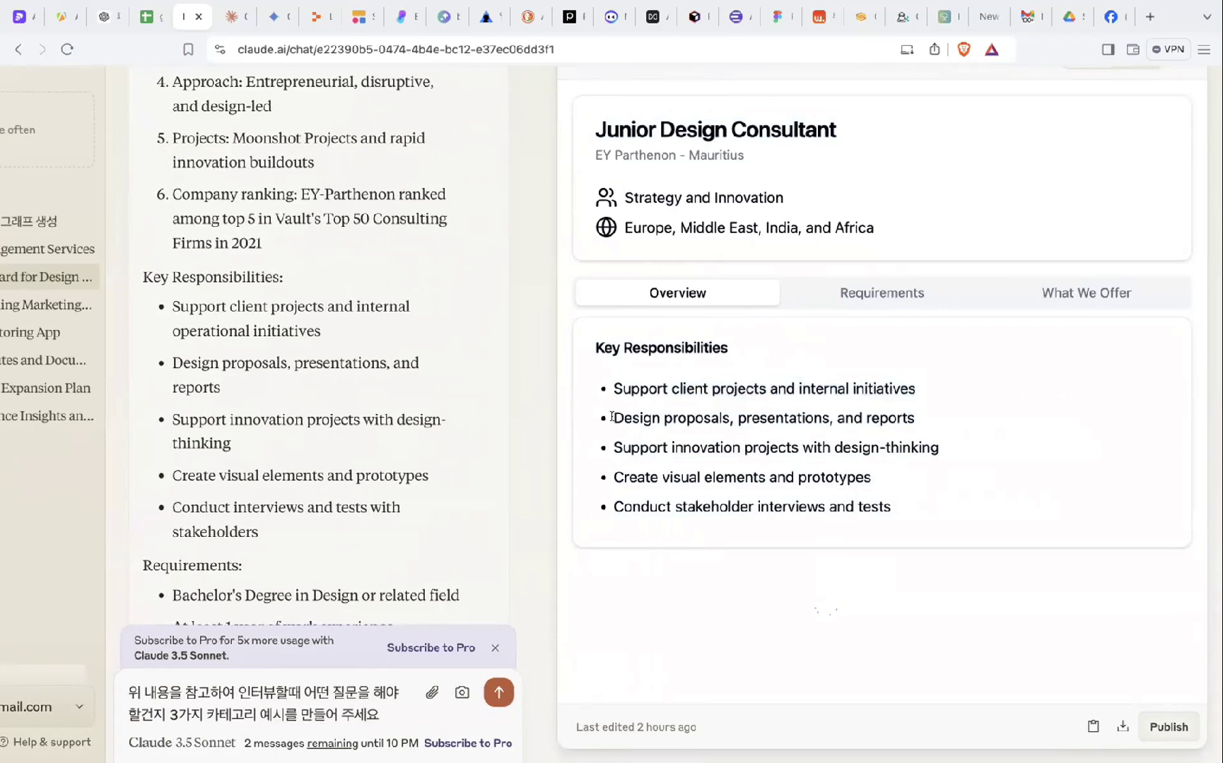
- Highlight the design proposals, innovation projects and visual elements bullets, then show Requirements
left_click_drag(612, 417, 725, 416)
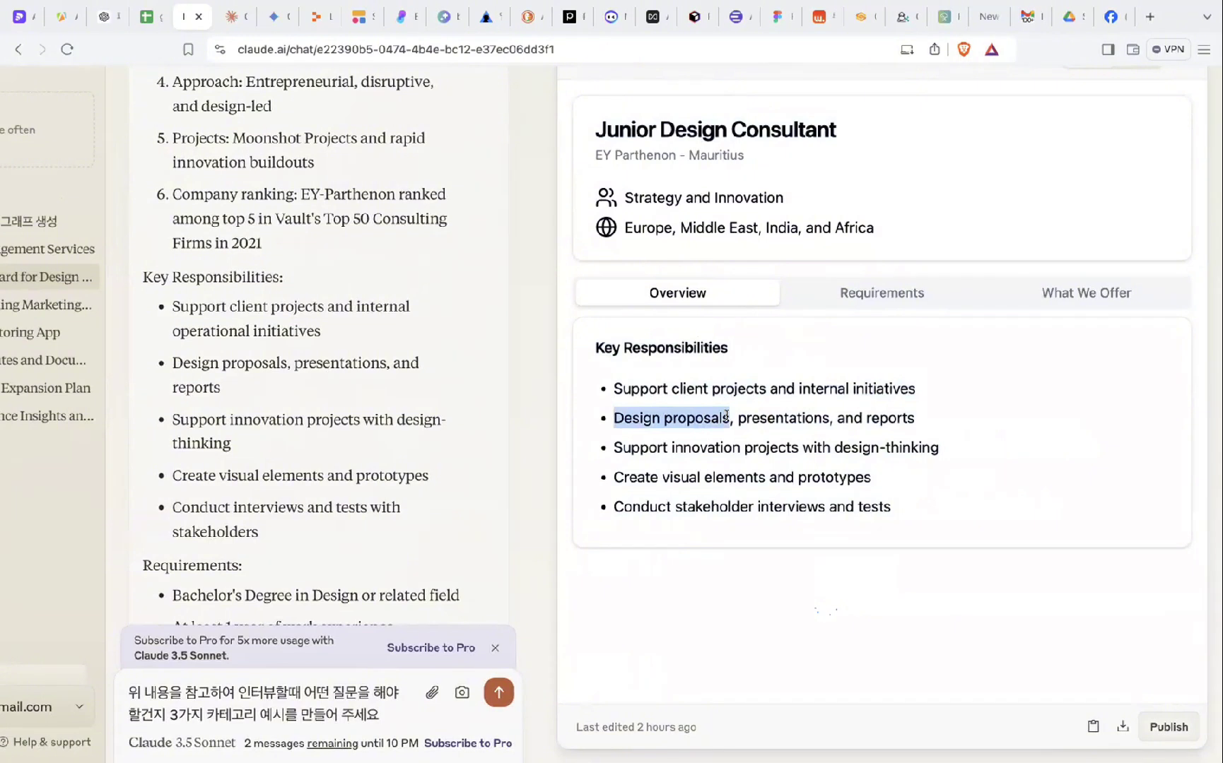
left_click(766, 409)
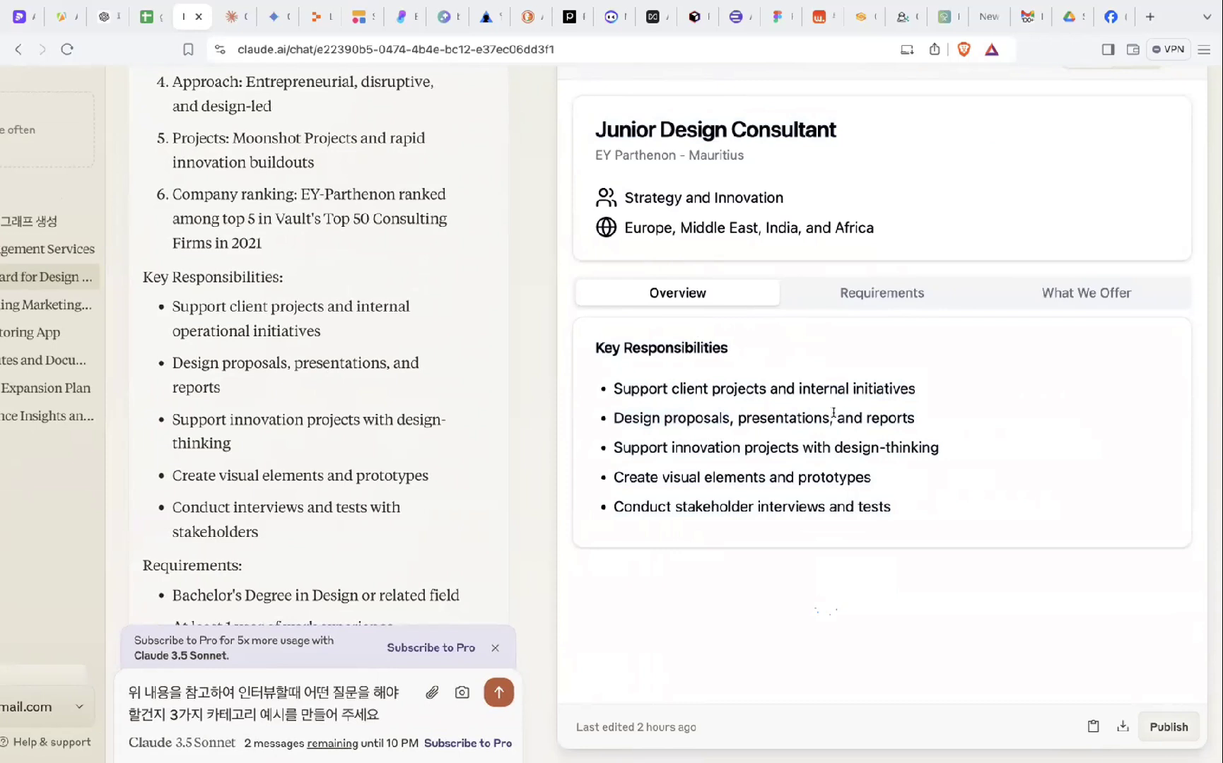
left_click_drag(834, 412, 923, 421)
left_click(660, 445)
left_click_drag(660, 445, 802, 450)
left_click_drag(950, 450, 787, 450)
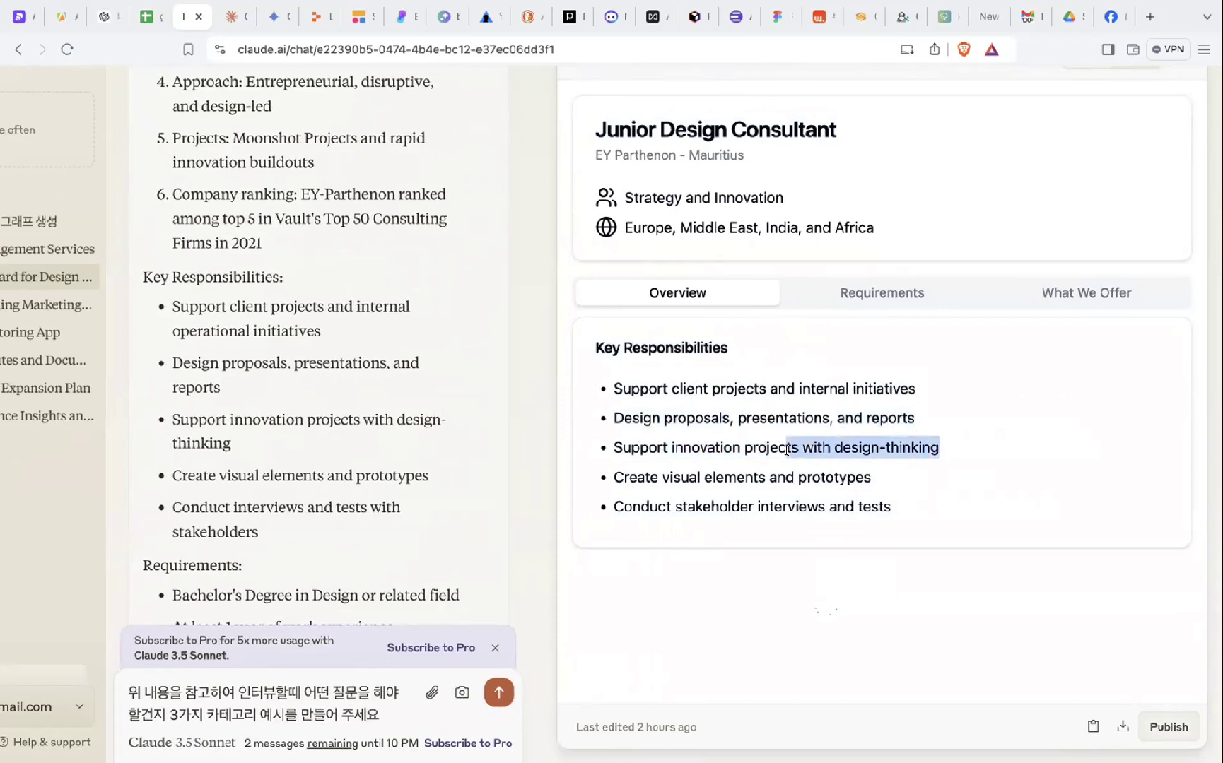
left_click(698, 465)
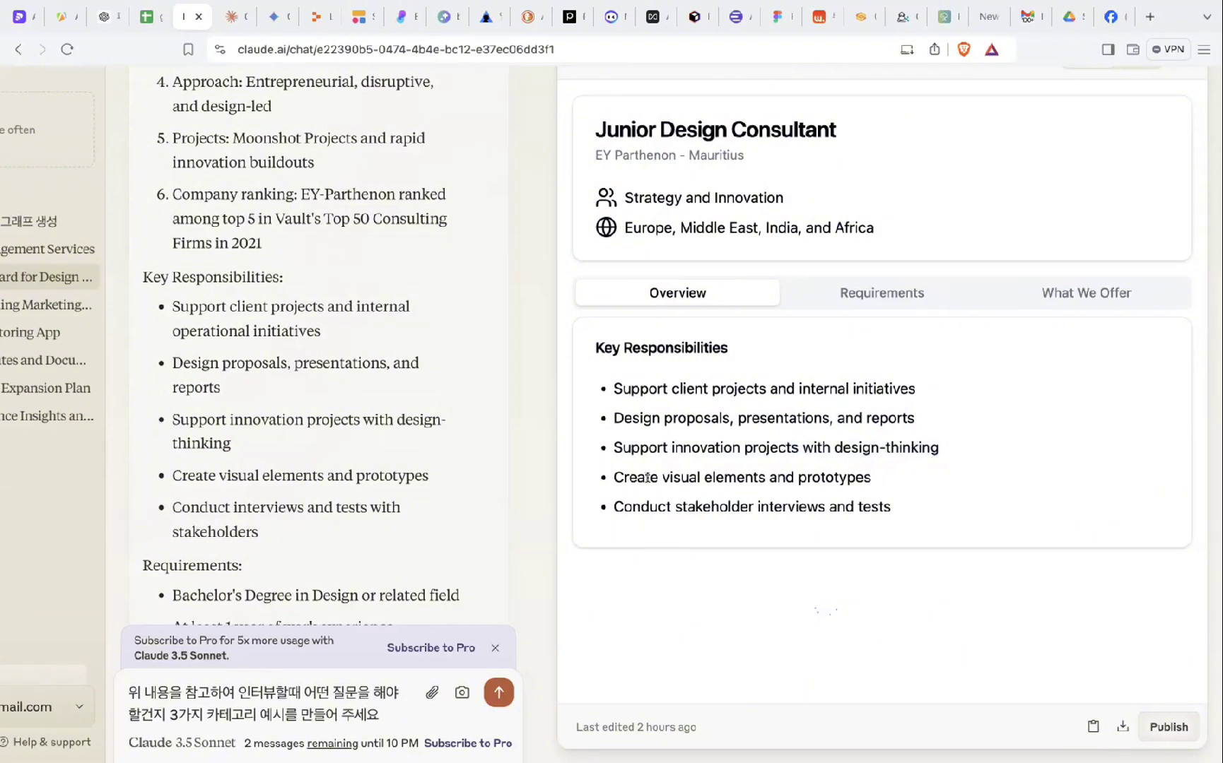
left_click_drag(612, 477, 802, 478)
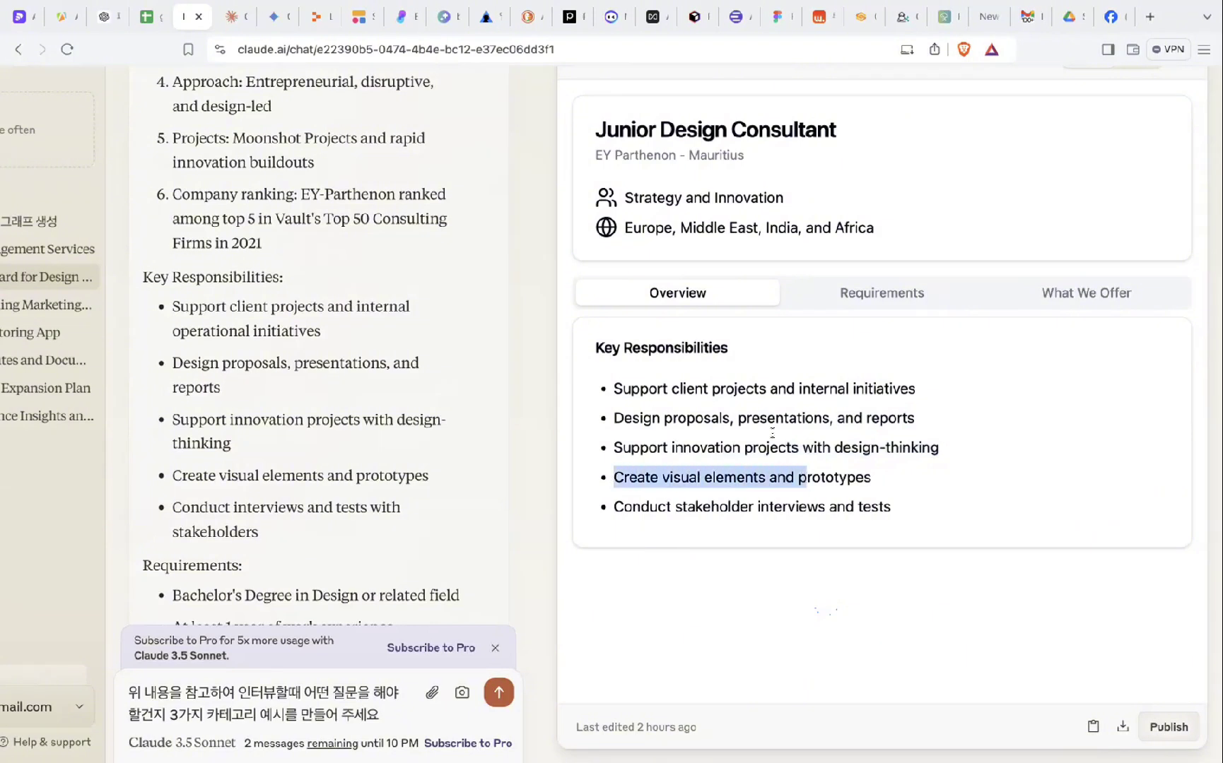
left_click(839, 292)
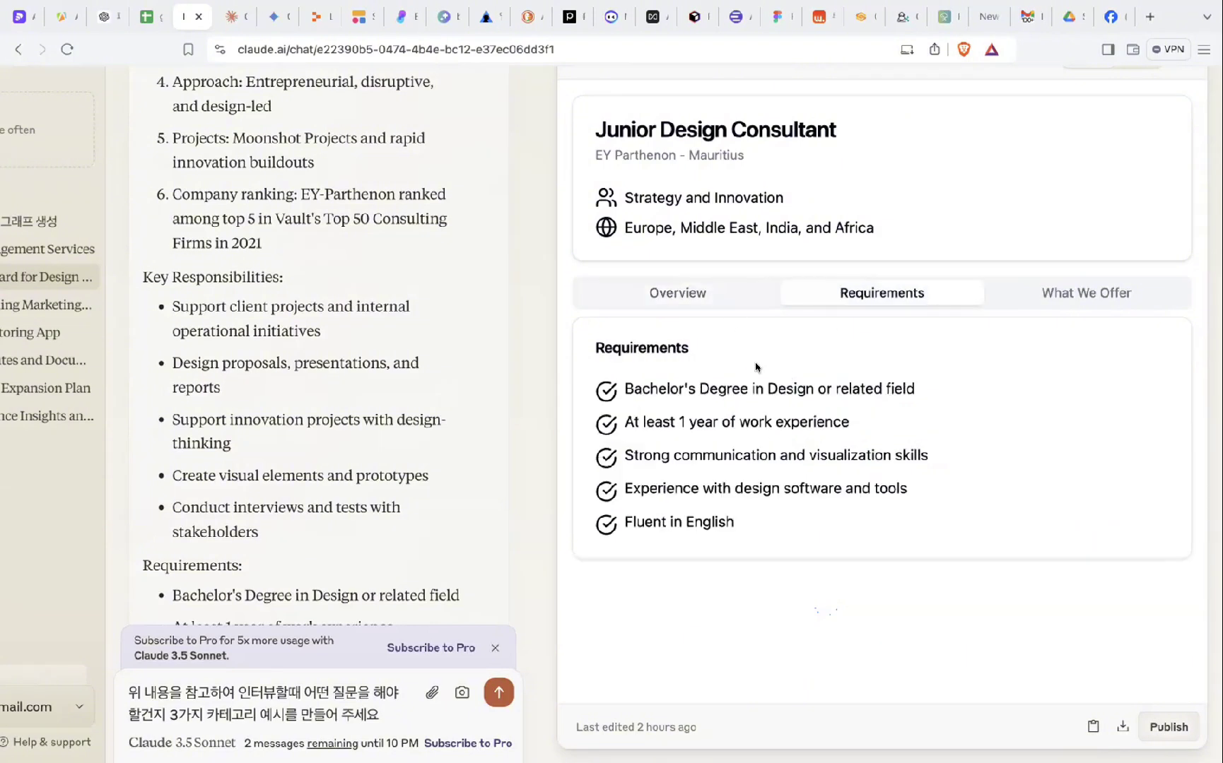
- Highlight the degree, work experience and communication skills requirements, then switch to What We Offer
left_click_drag(622, 387, 621, 389)
left_click(769, 388)
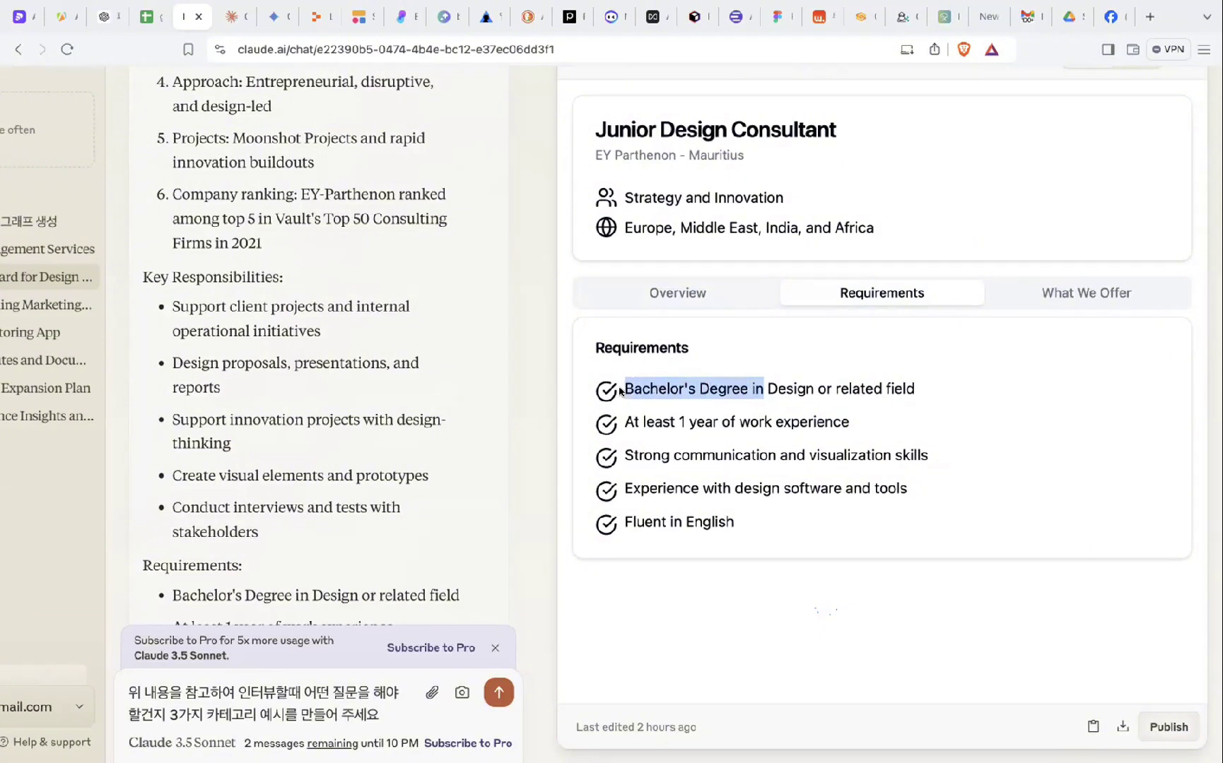
left_click(622, 388)
left_click_drag(836, 387, 763, 388)
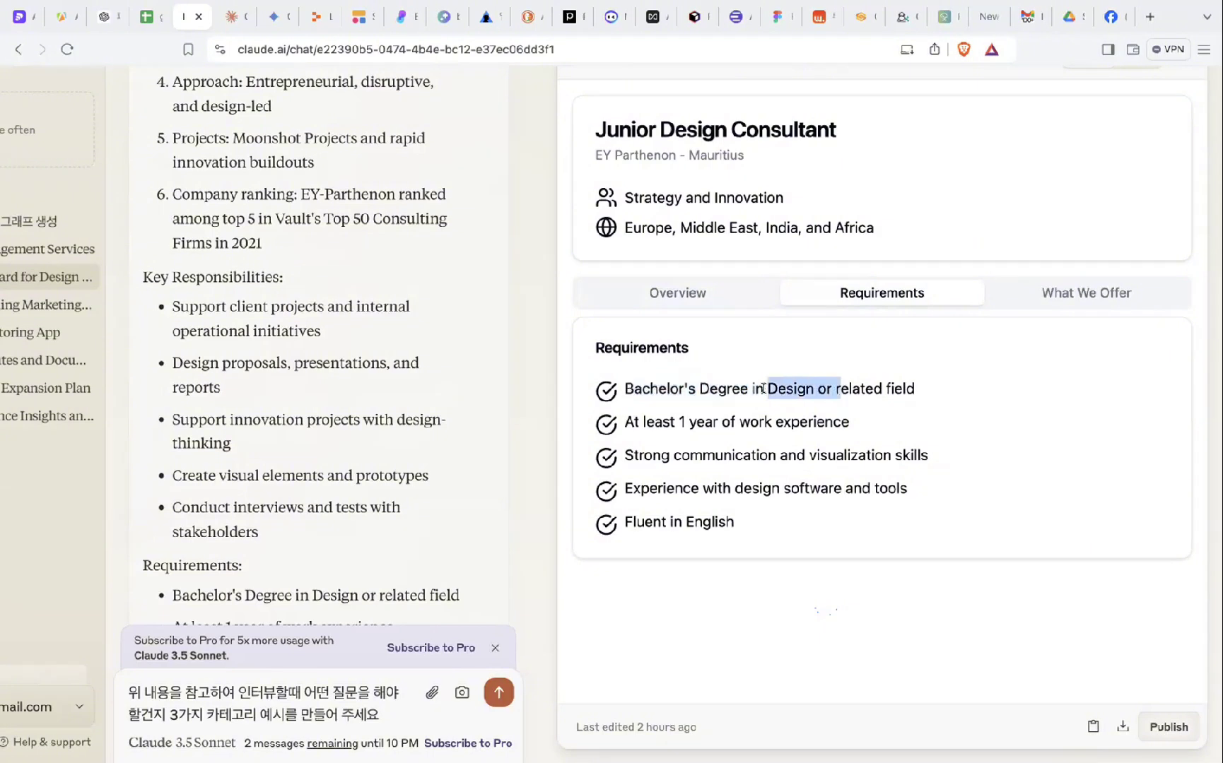
left_click(880, 388)
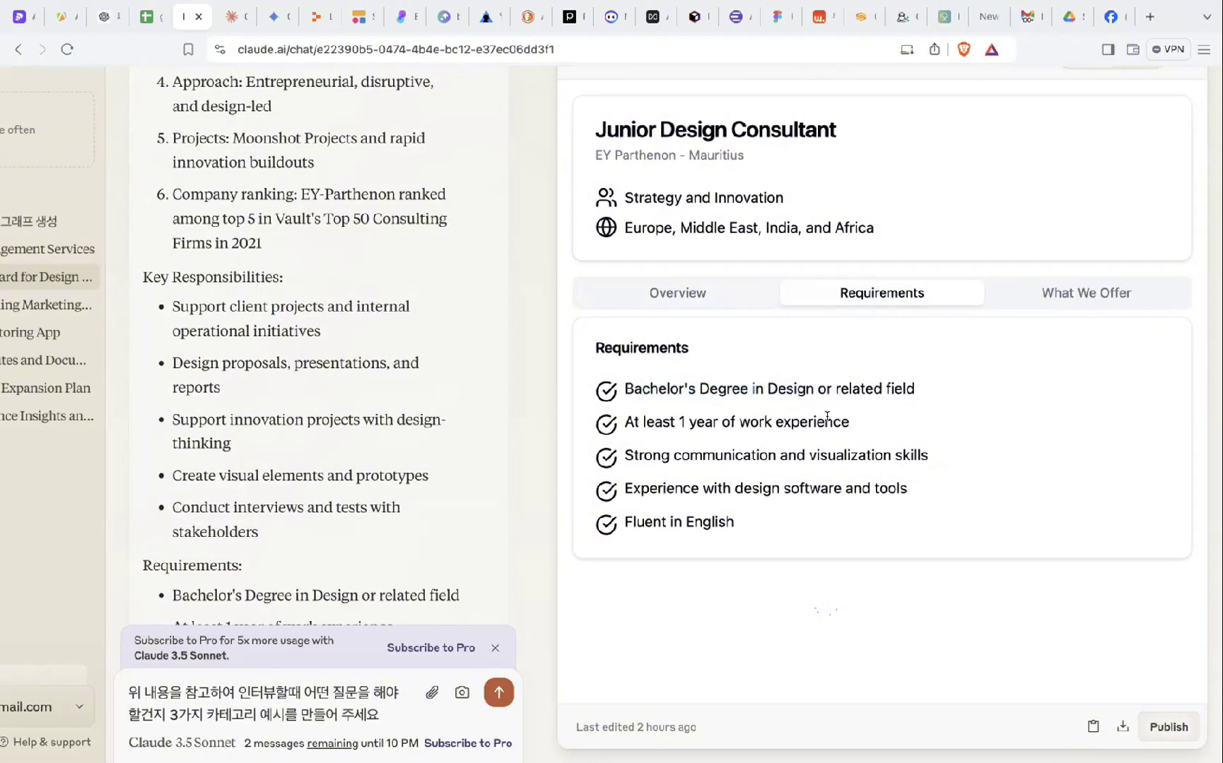
left_click_drag(848, 417, 673, 420)
left_click(673, 418)
left_click_drag(624, 455, 776, 465)
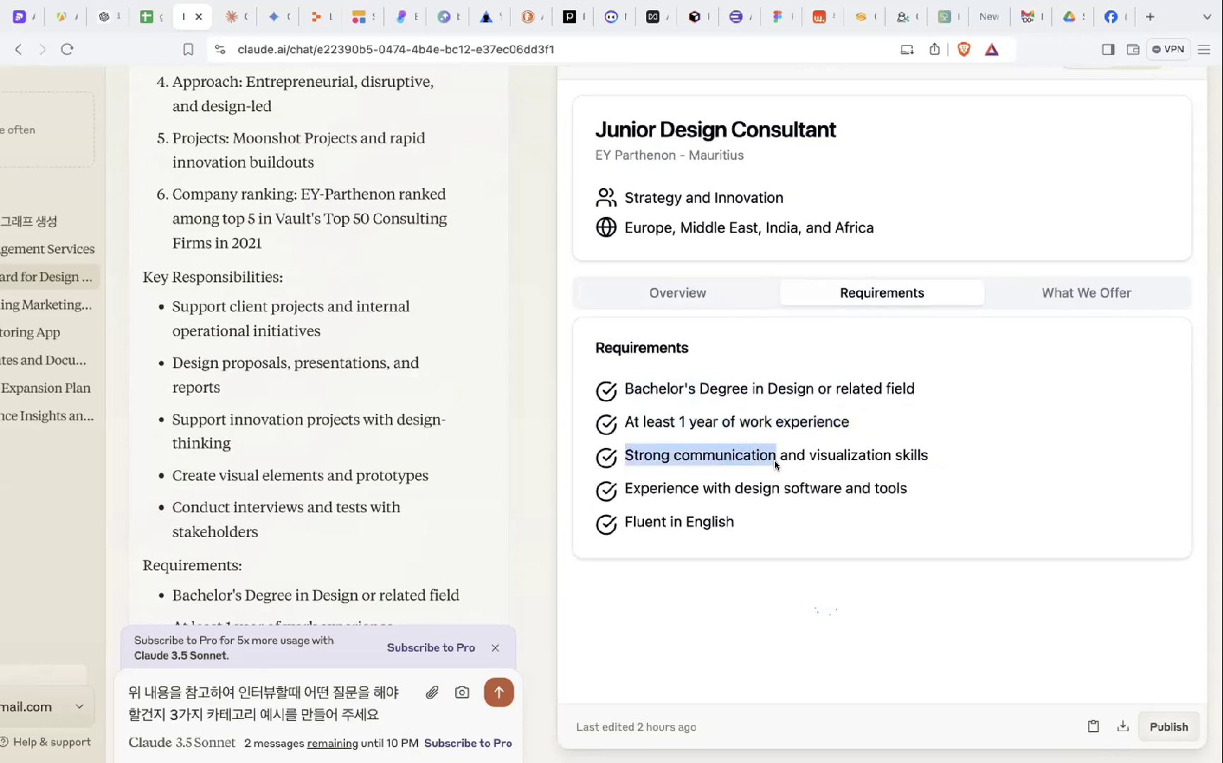
left_click_drag(926, 457, 805, 455)
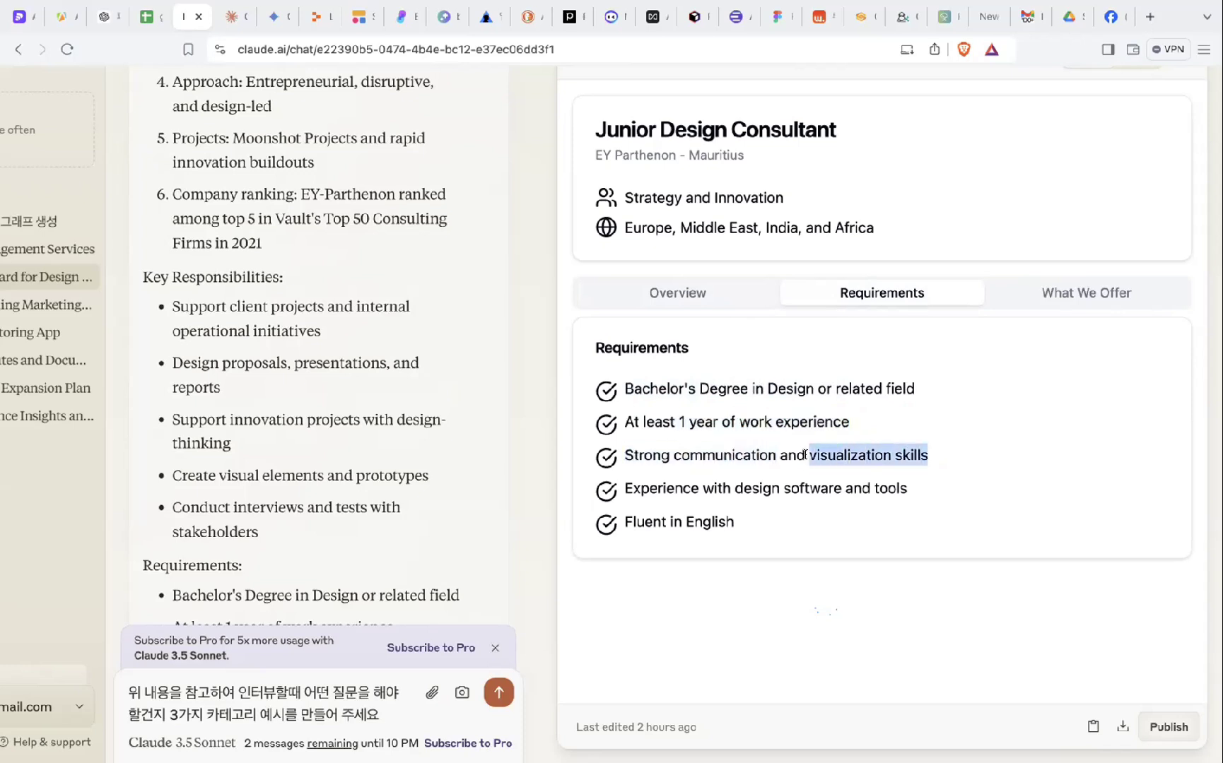
scroll(805, 455, "up", 1)
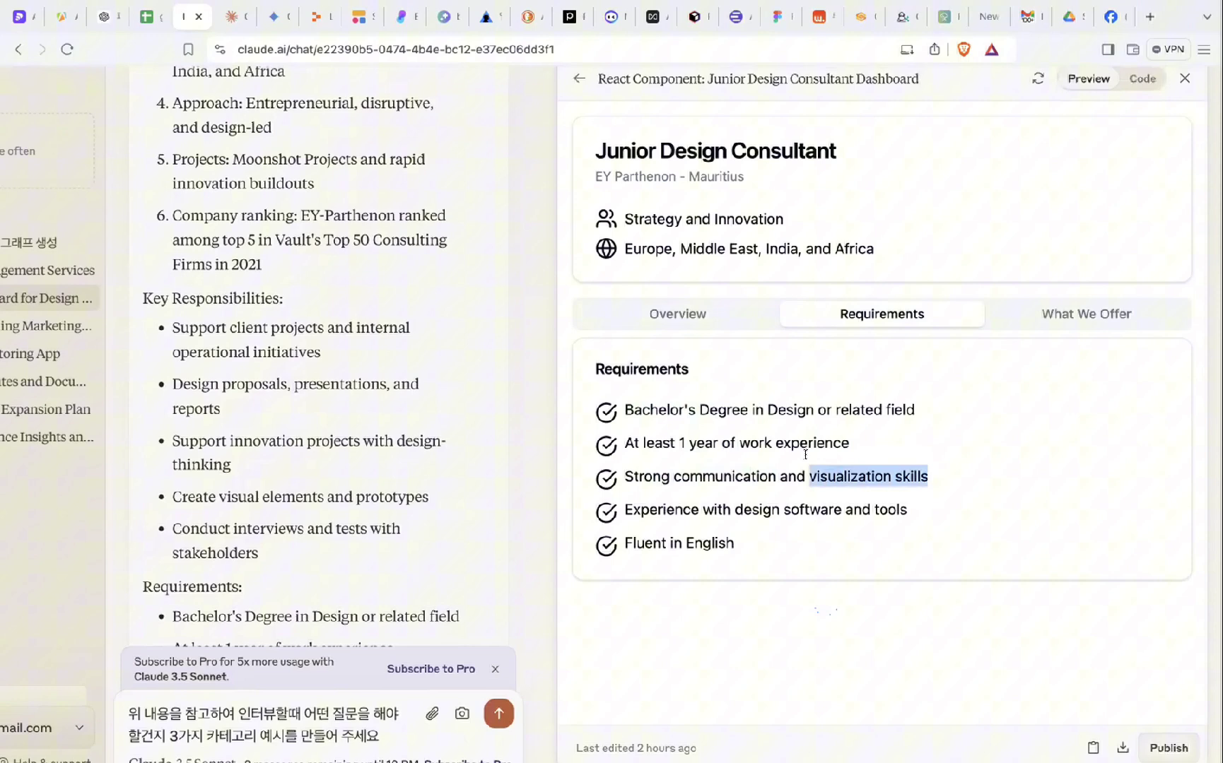
left_click(1015, 316)
left_click_drag(685, 409, 793, 494)
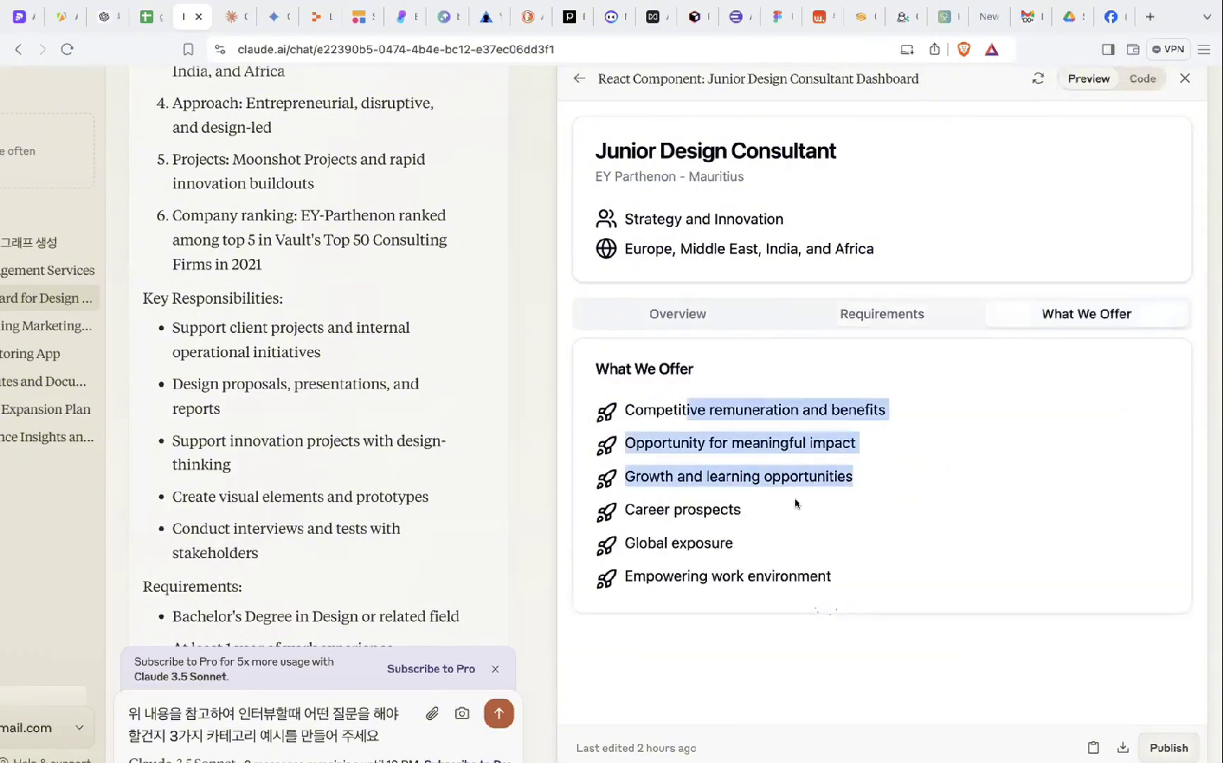
scroll(852, 532, "down", 1)
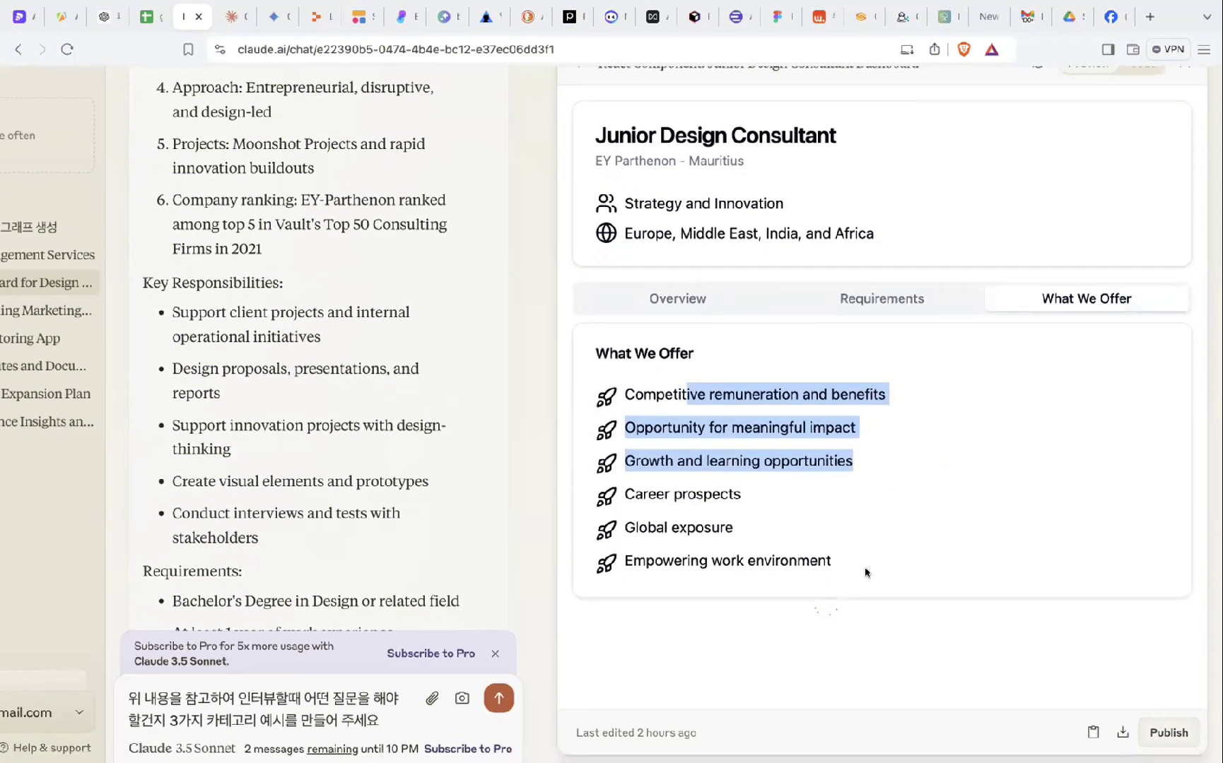
scroll(863, 572, "down", 1)
scroll(876, 494, "up", 3)
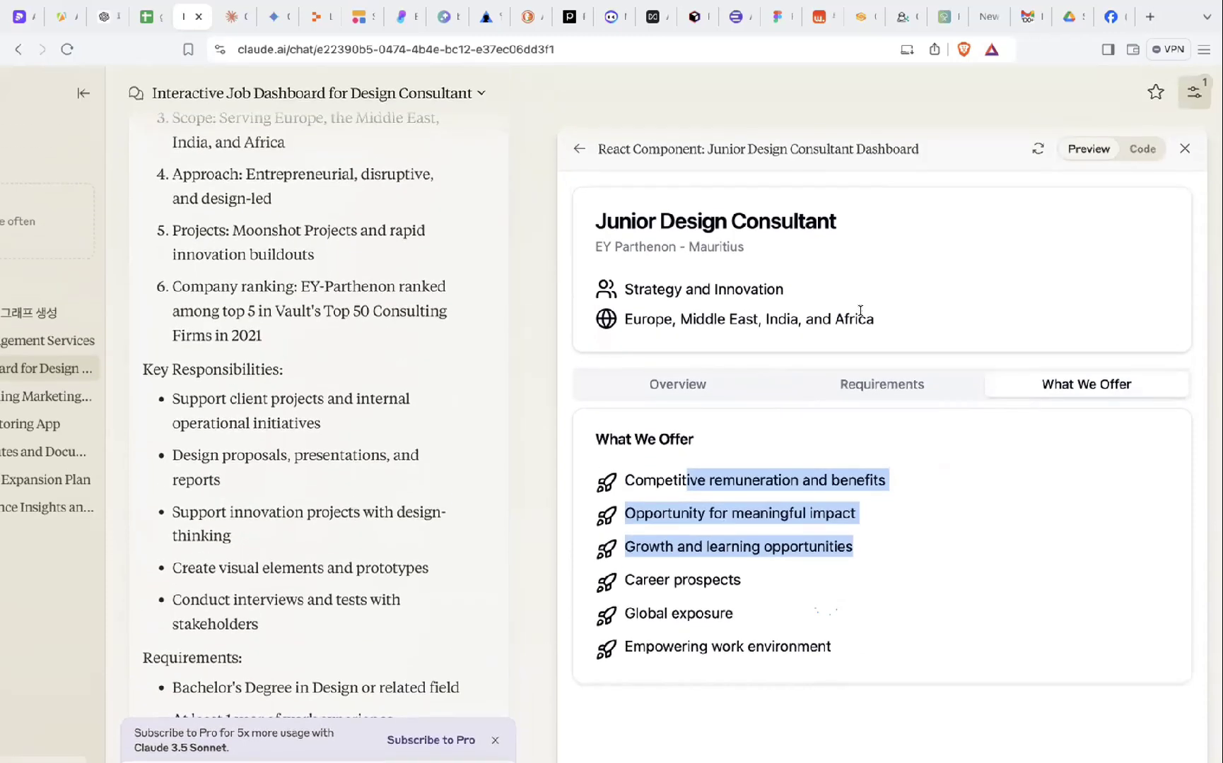
left_click(860, 315)
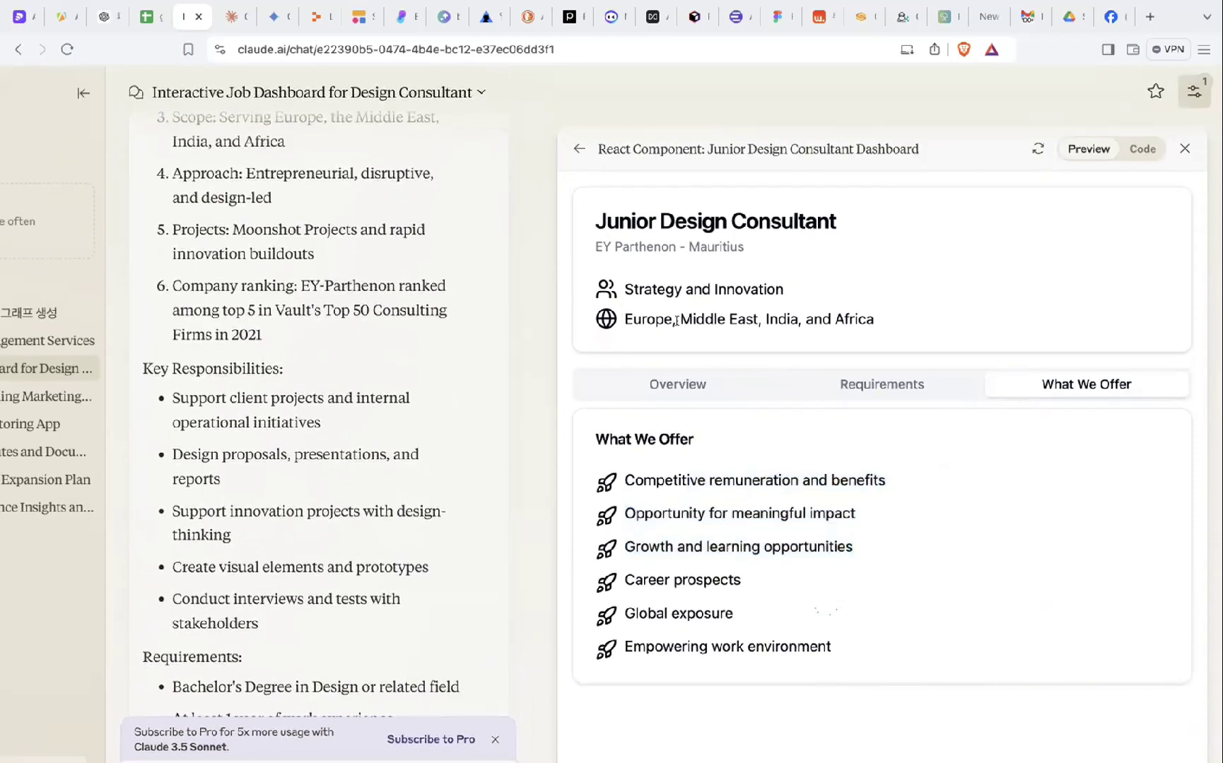
left_click_drag(678, 319, 772, 321)
- Scroll down past the English explanation to the Korean translation of the job details
scroll(579, 415, "down", 3)
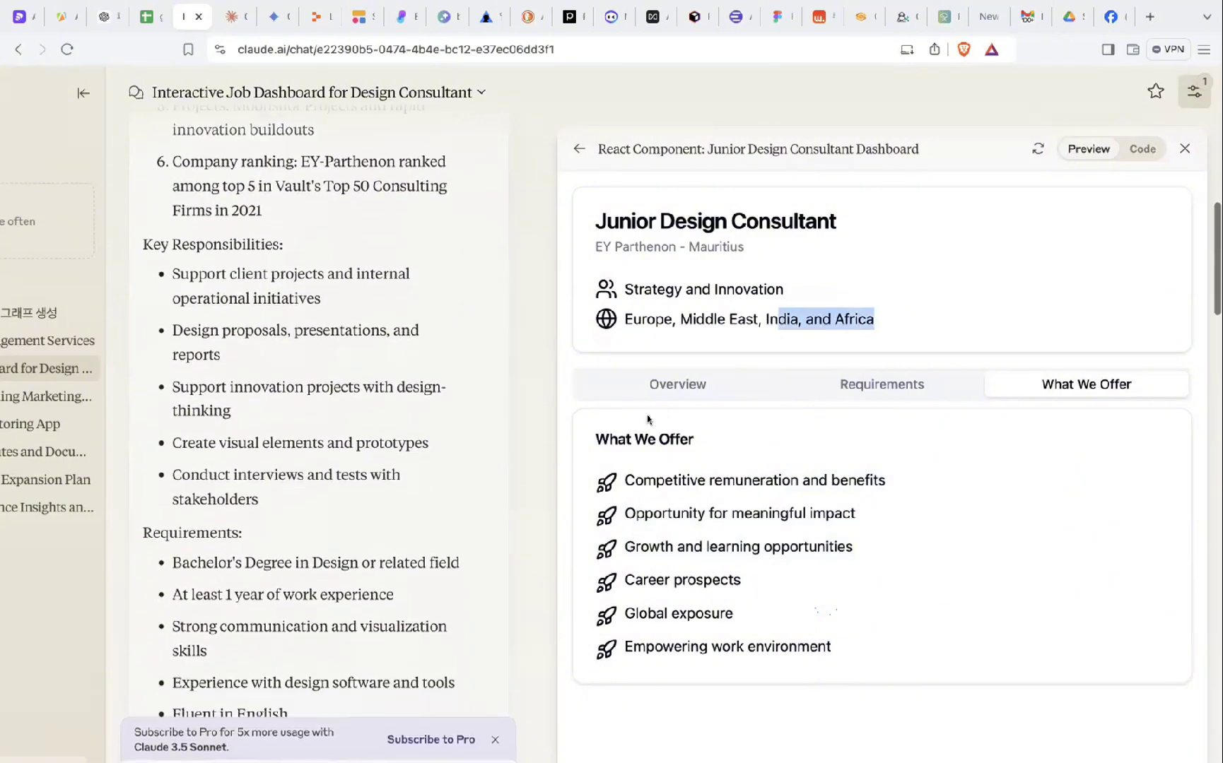
scroll(414, 452, "left", 3)
scroll(415, 456, "up", 1)
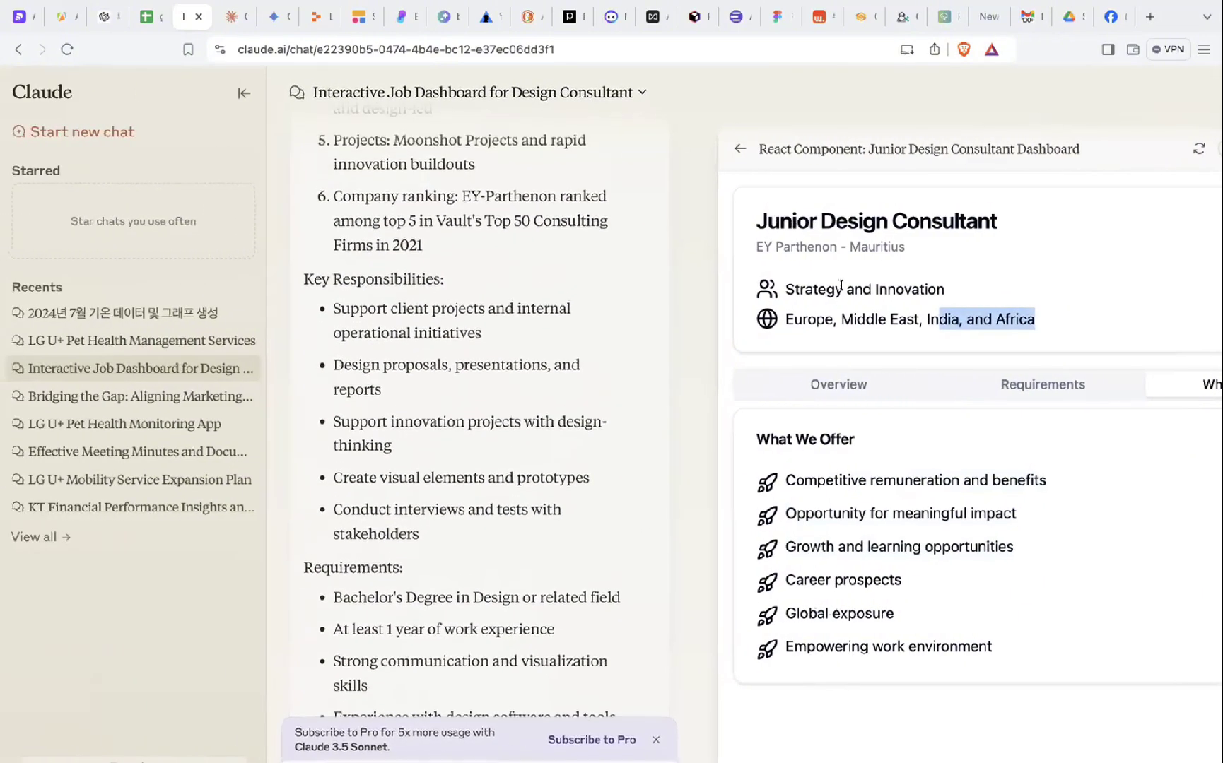
scroll(569, 391, "up", 10)
scroll(506, 504, "down", 18)
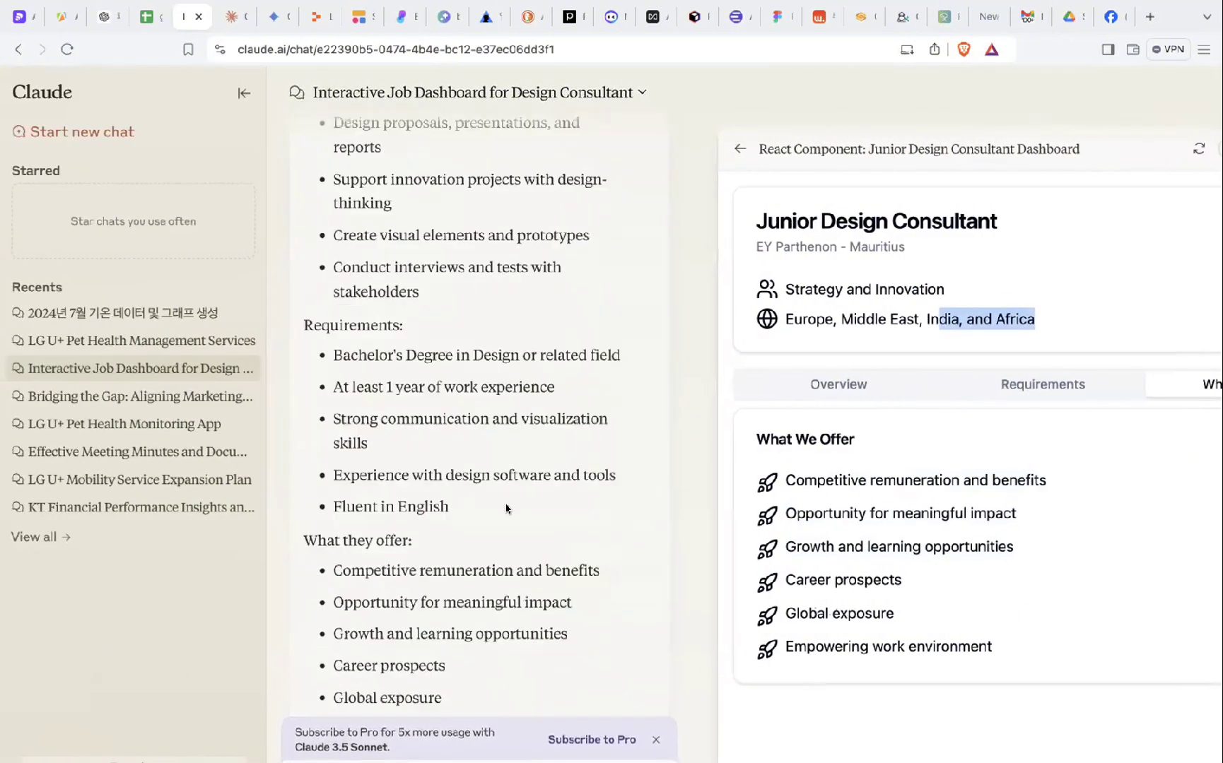
scroll(506, 504, "down", 3)
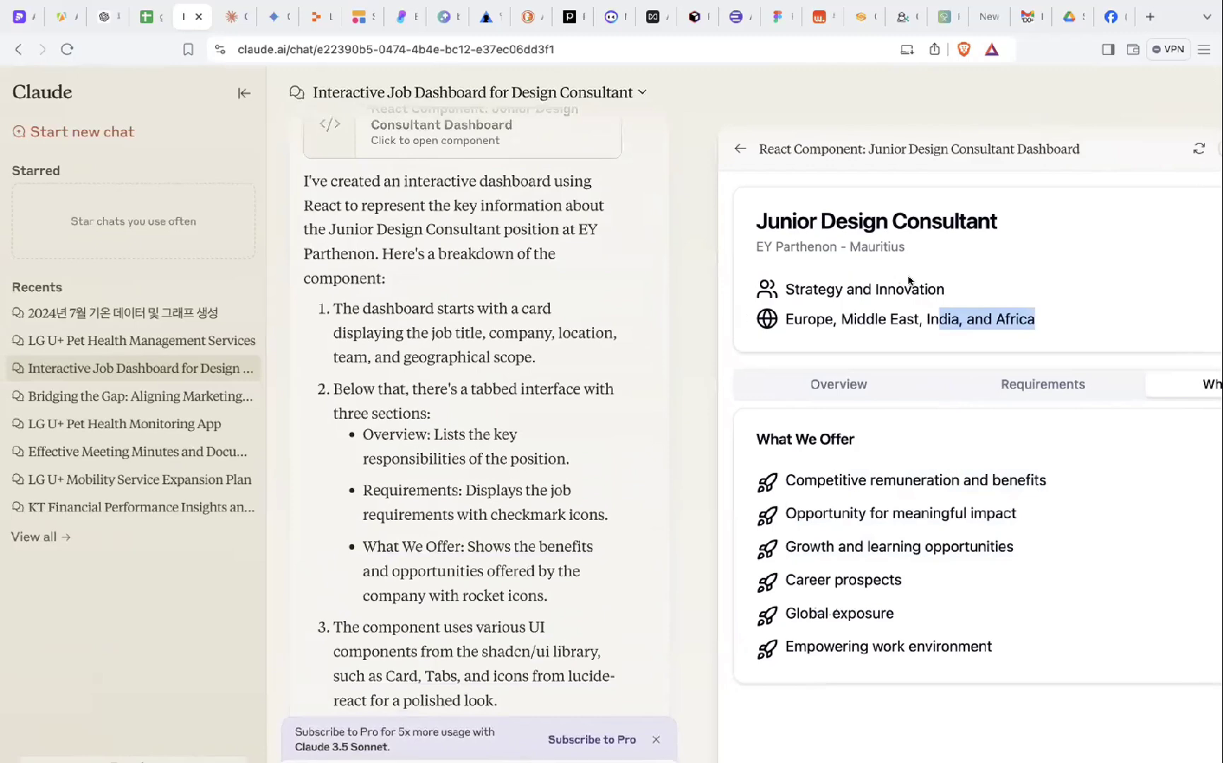
scroll(492, 282, "up", 1)
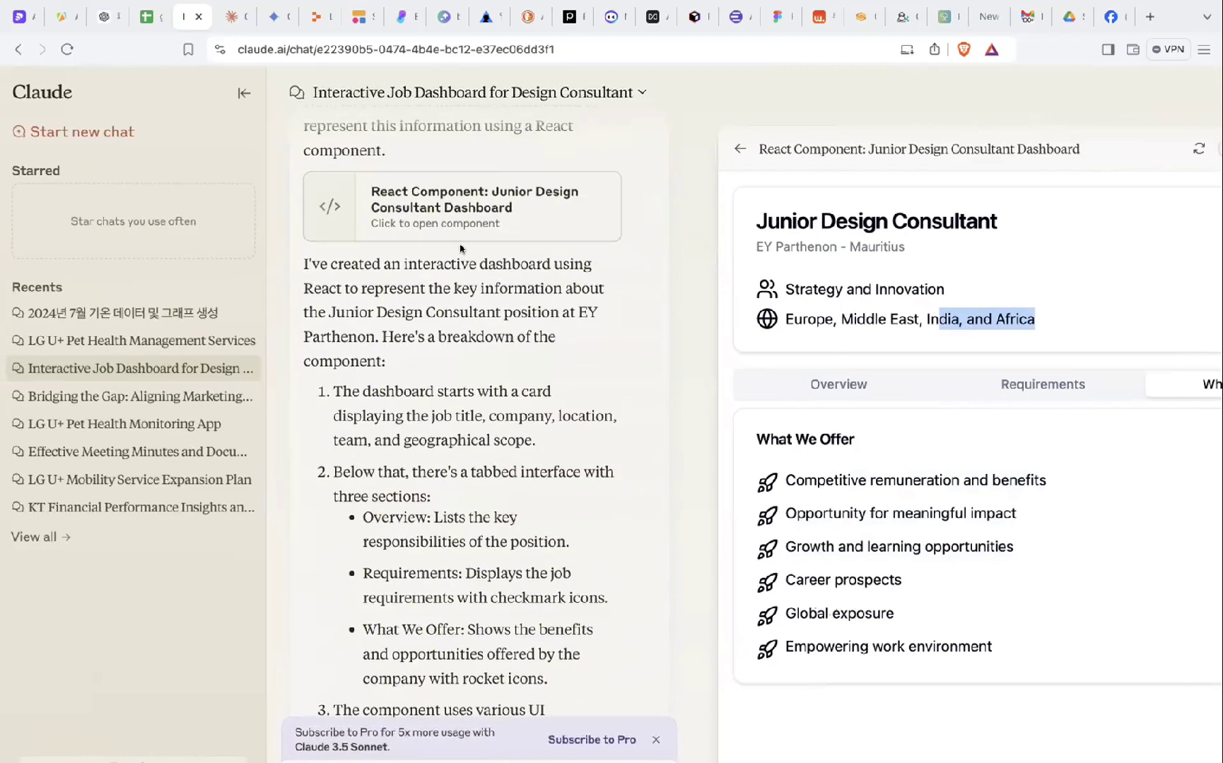
scroll(459, 246, "down", 1)
scroll(596, 327, "down", 12)
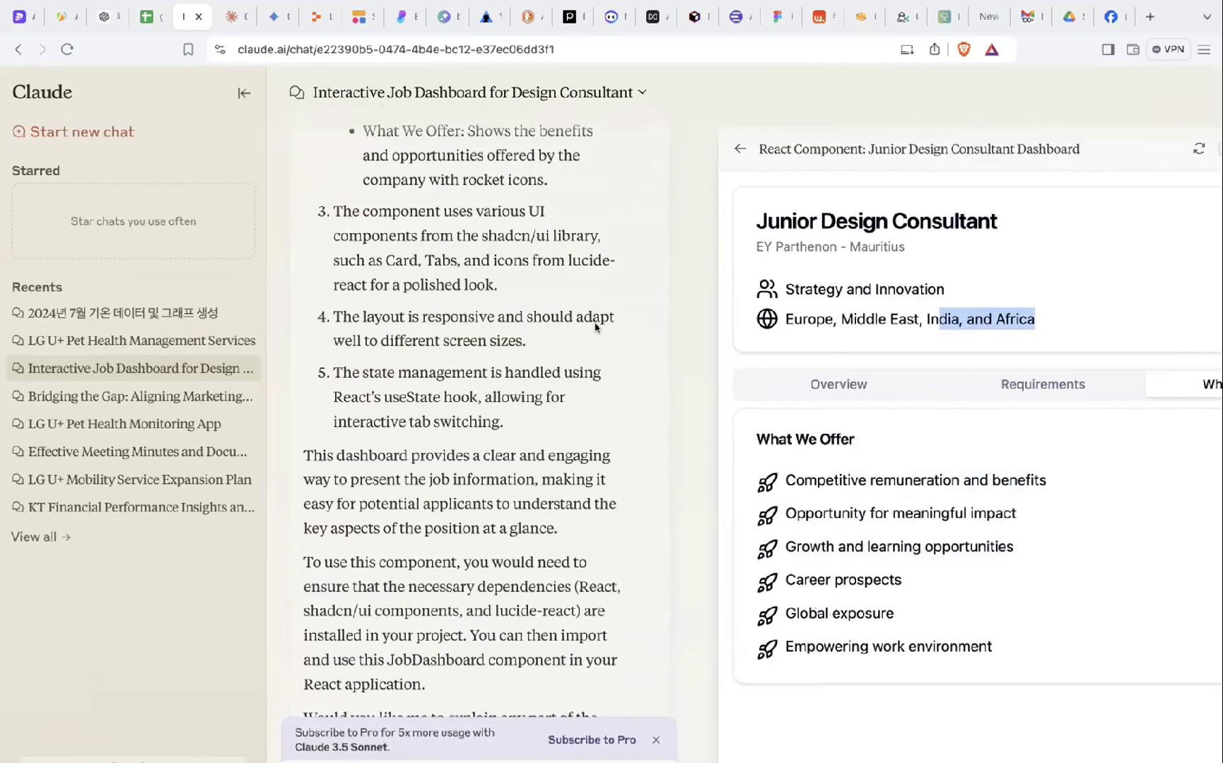
scroll(597, 335, "up", 3)
scroll(597, 339, "down", 1)
scroll(597, 338, "down", 1)
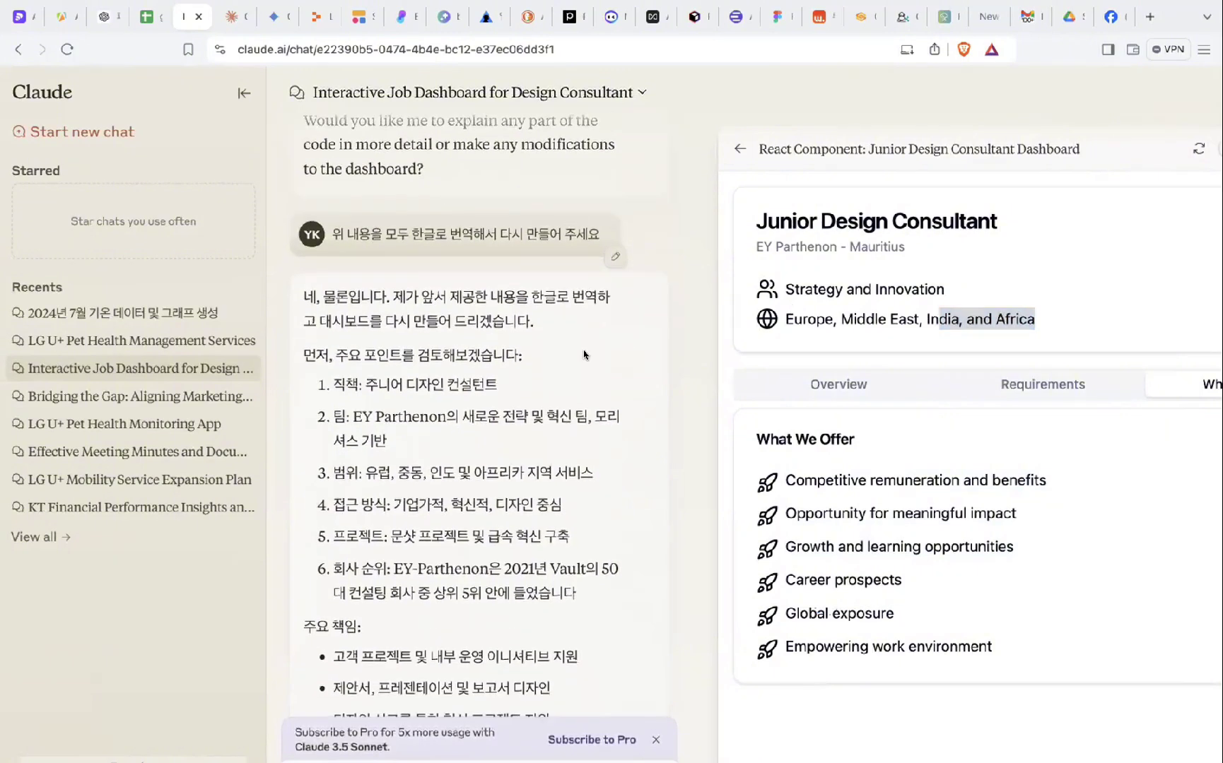
scroll(539, 299, "down", 10)
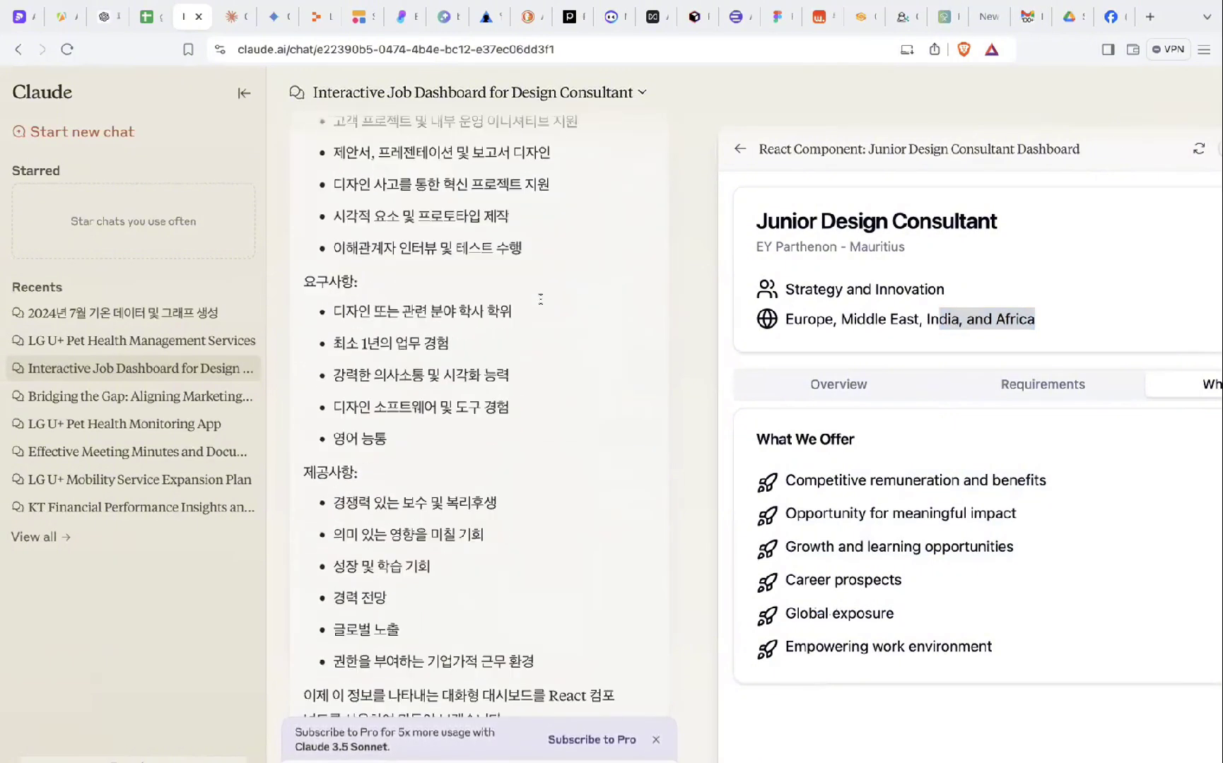
- Open the Korean dashboard and cycle through its 요구사항, 제공사항 and 개요 tabs
left_click(494, 319)
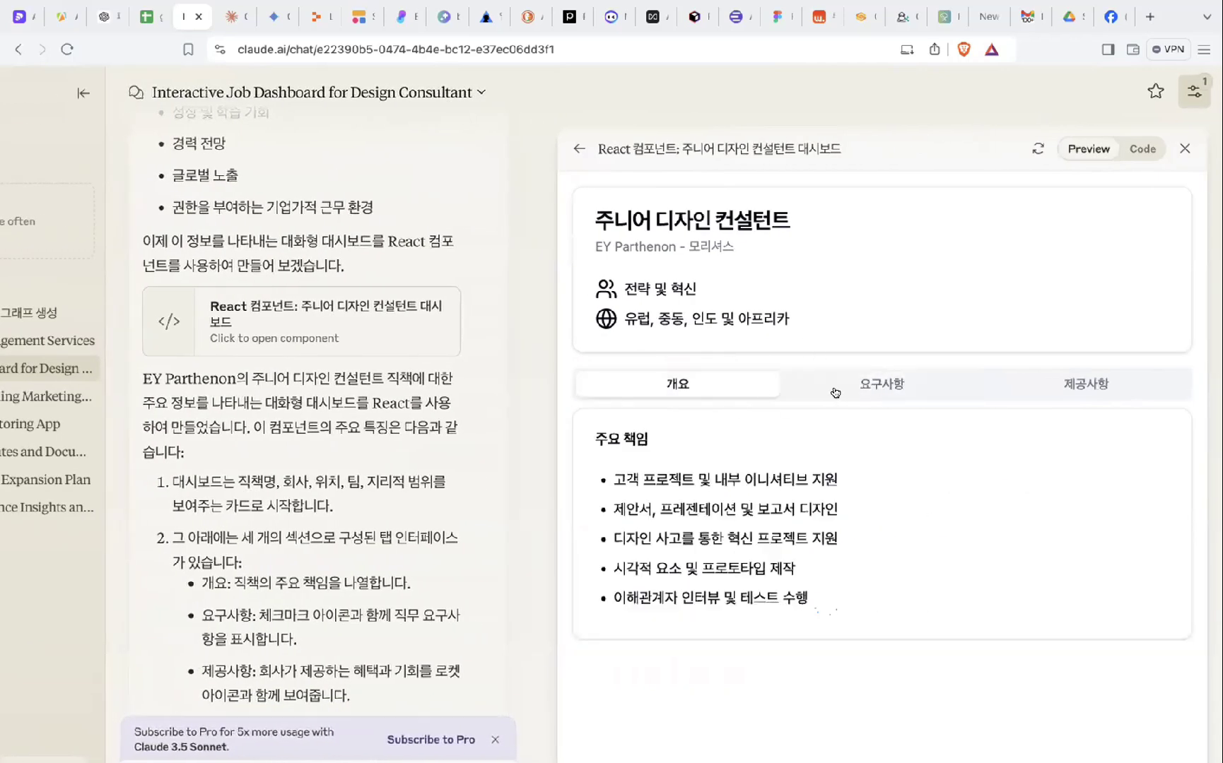
left_click(836, 394)
left_click(1035, 377)
left_click(916, 389)
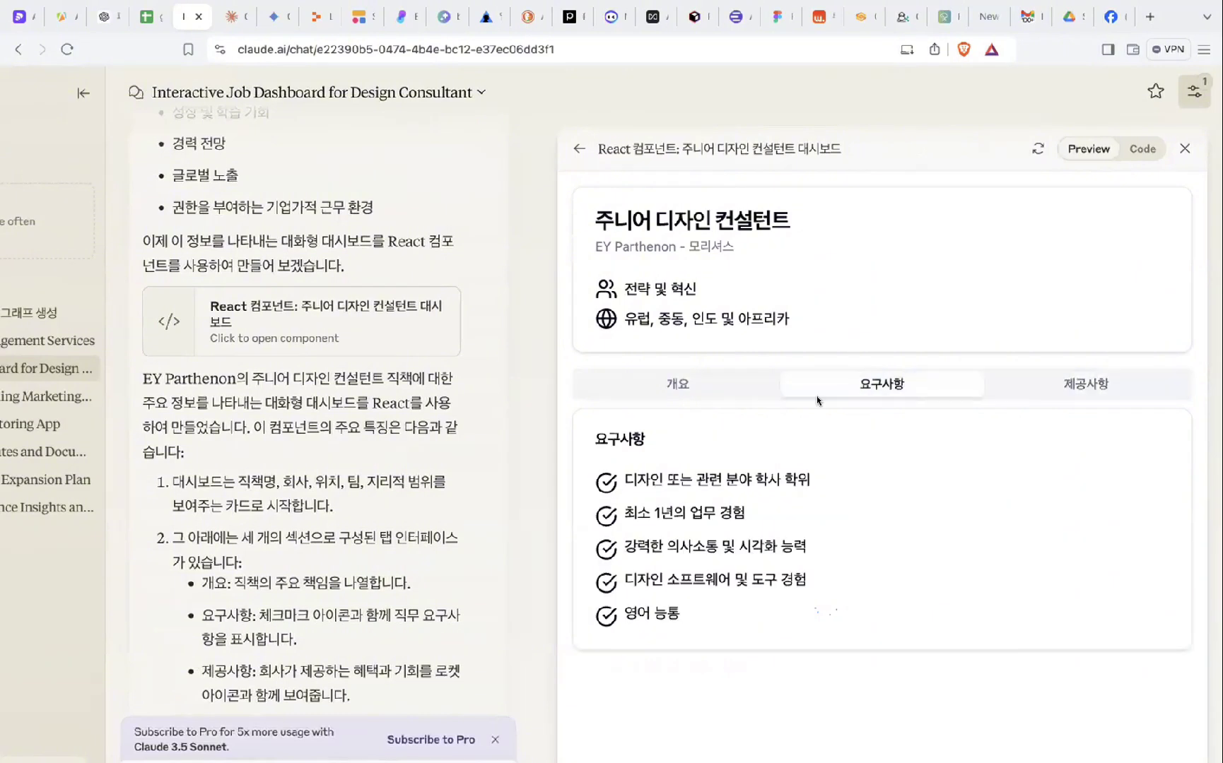
left_click(715, 383)
scroll(715, 383, "left", 3)
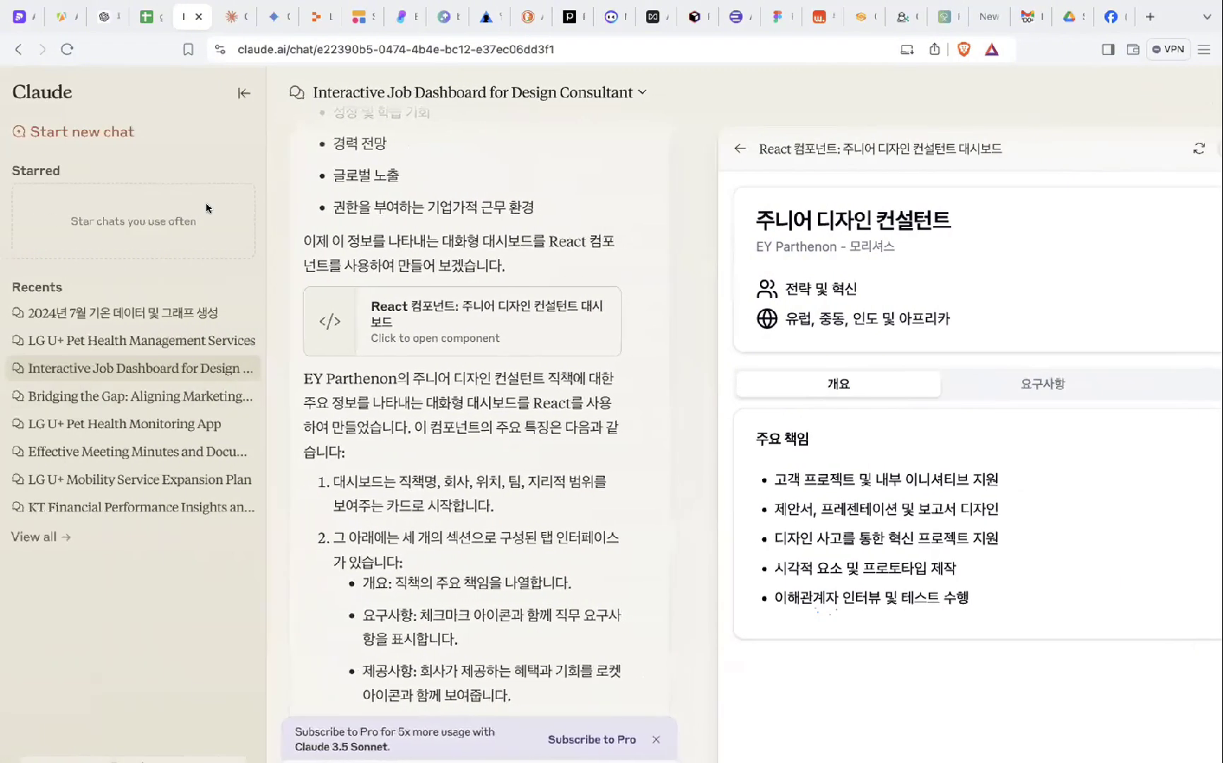
- Switch to Gemini's Flight find task chat and type @ in the prompt to list extensions
left_click(271, 22)
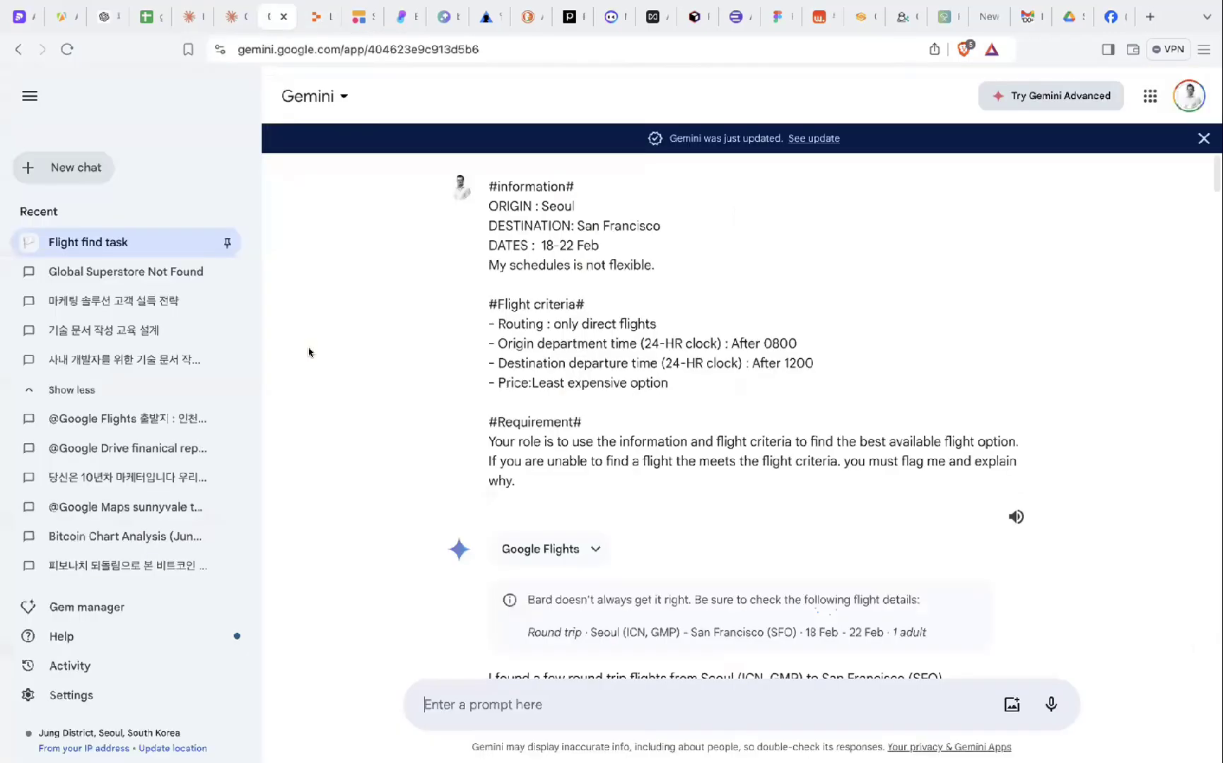
left_click(495, 703)
type("@")
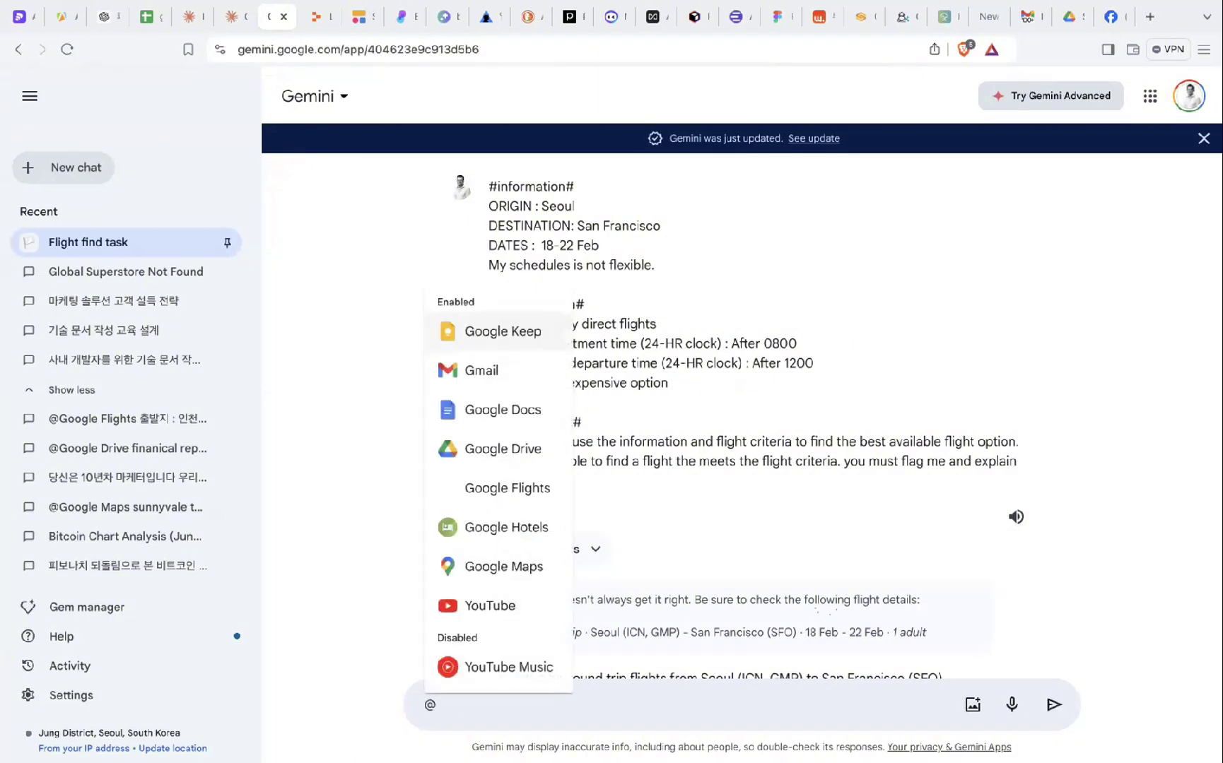
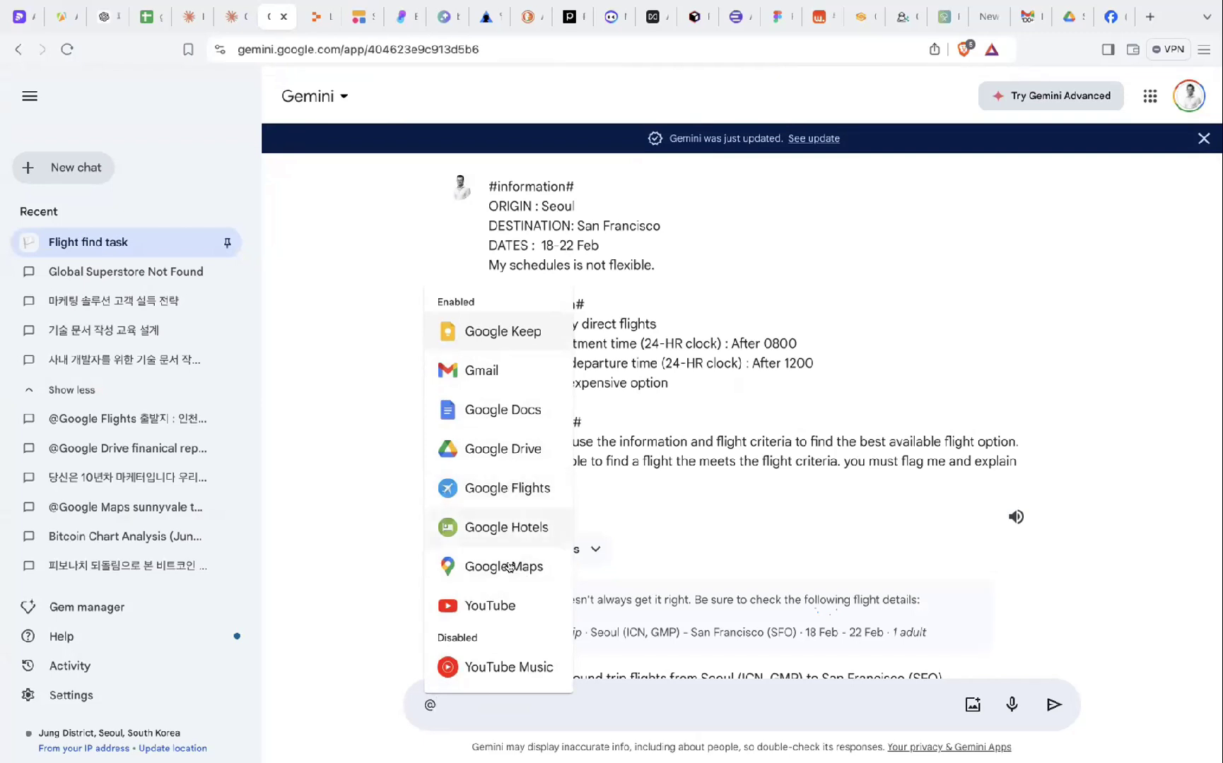
- Close the @-extensions list and highlight the #information# lines: origin Seoul, travel dates, non-flexible schedule
key("Escape")
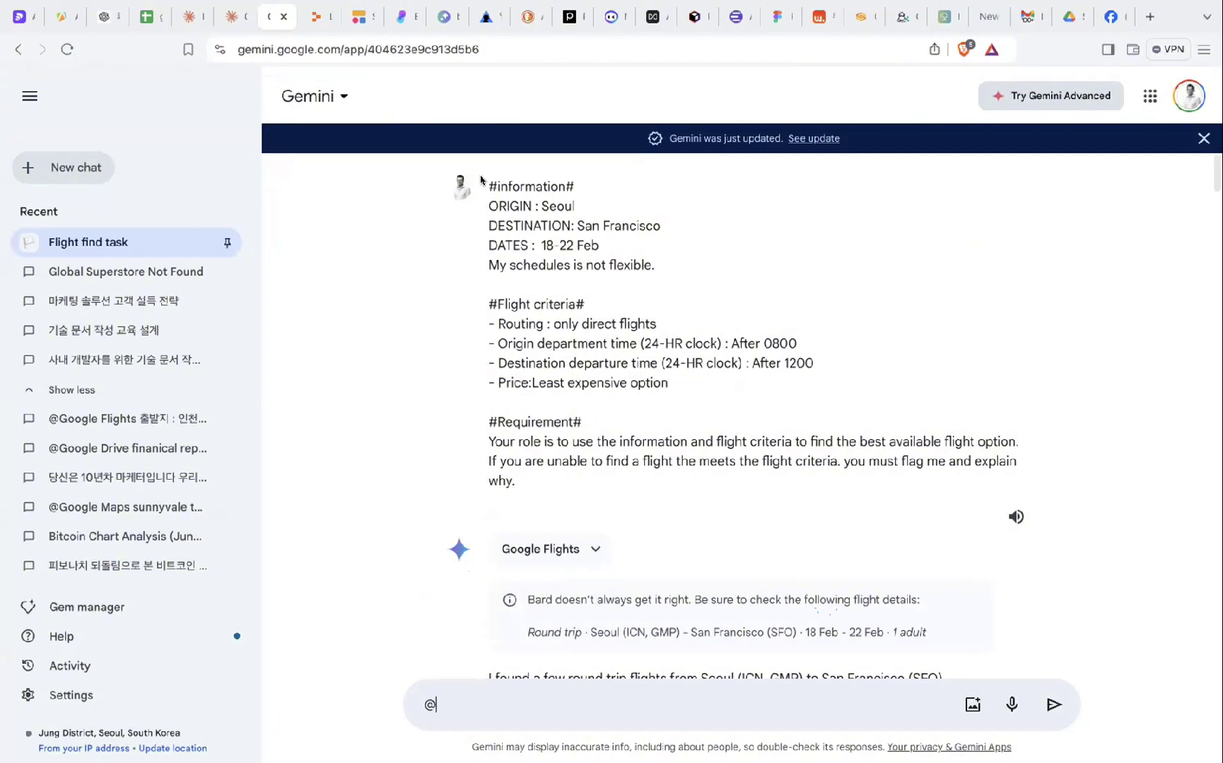
left_click_drag(489, 181, 548, 463)
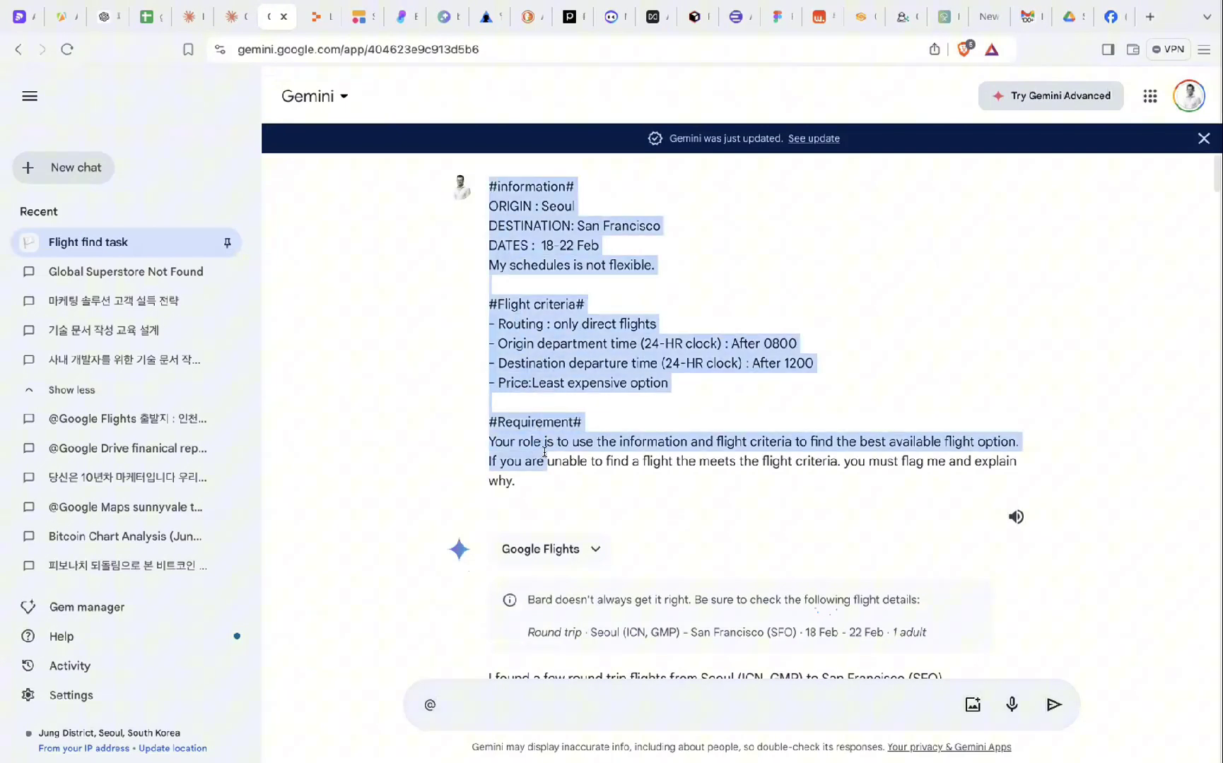
left_click(552, 497)
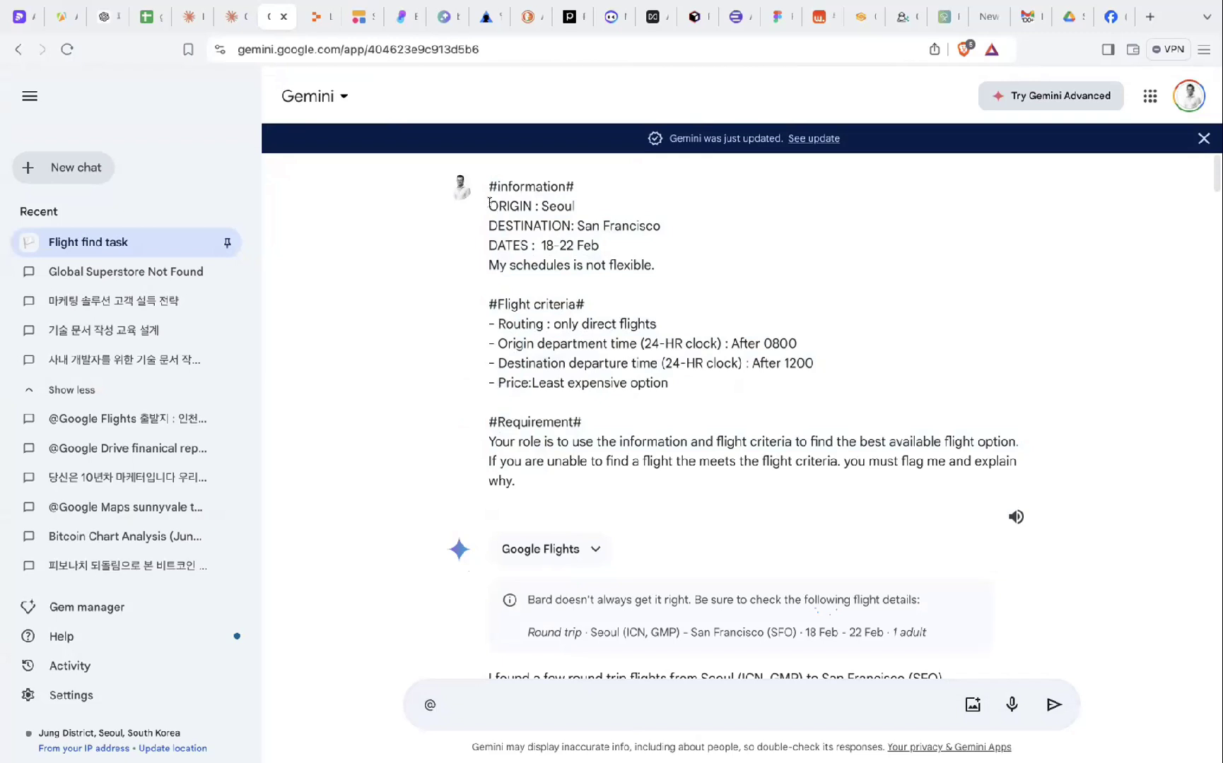
left_click_drag(489, 202, 582, 207)
left_click(670, 230)
left_click_drag(488, 245, 577, 239)
left_click(605, 245)
left_click(578, 238)
left_click_drag(481, 271, 670, 273)
left_click(670, 269)
- Highlight the #Flight criteria# heading and its only-direct-flights routing criterion
left_click_drag(487, 303, 594, 306)
left_click(546, 309)
left_click_drag(504, 319, 662, 320)
left_click(664, 320)
left_click_drag(661, 324, 499, 325)
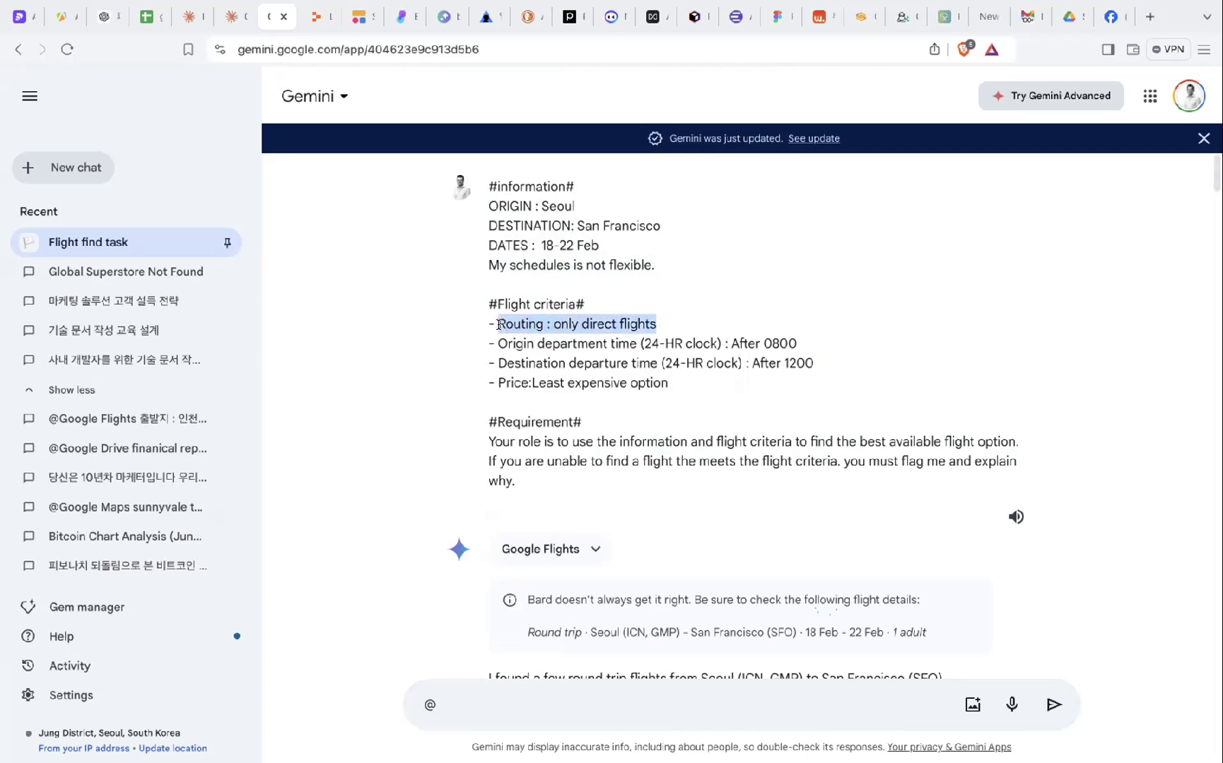
left_click(657, 324)
left_click_drag(664, 323, 535, 322)
- Highlight the After 1200 departure-time criteria for the outbound and return flights
left_click_drag(751, 362, 754, 361)
left_click(866, 346)
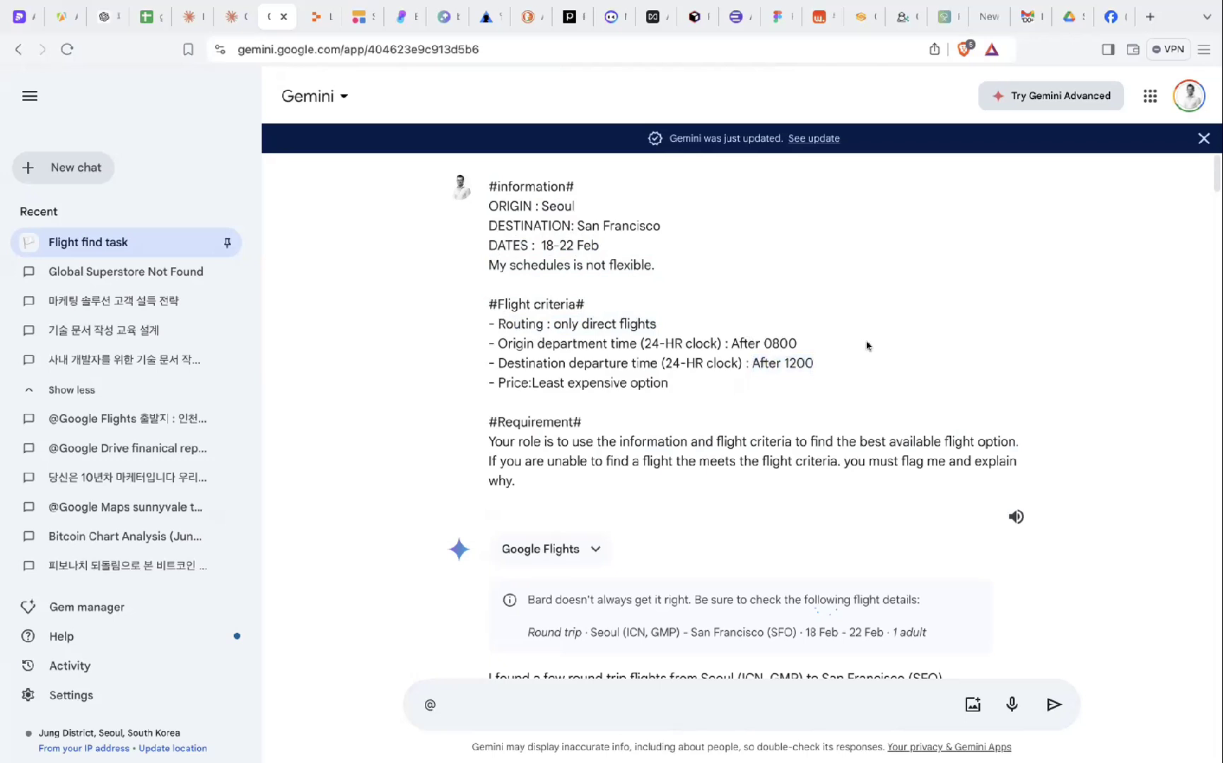
scroll(867, 346, "down", 1)
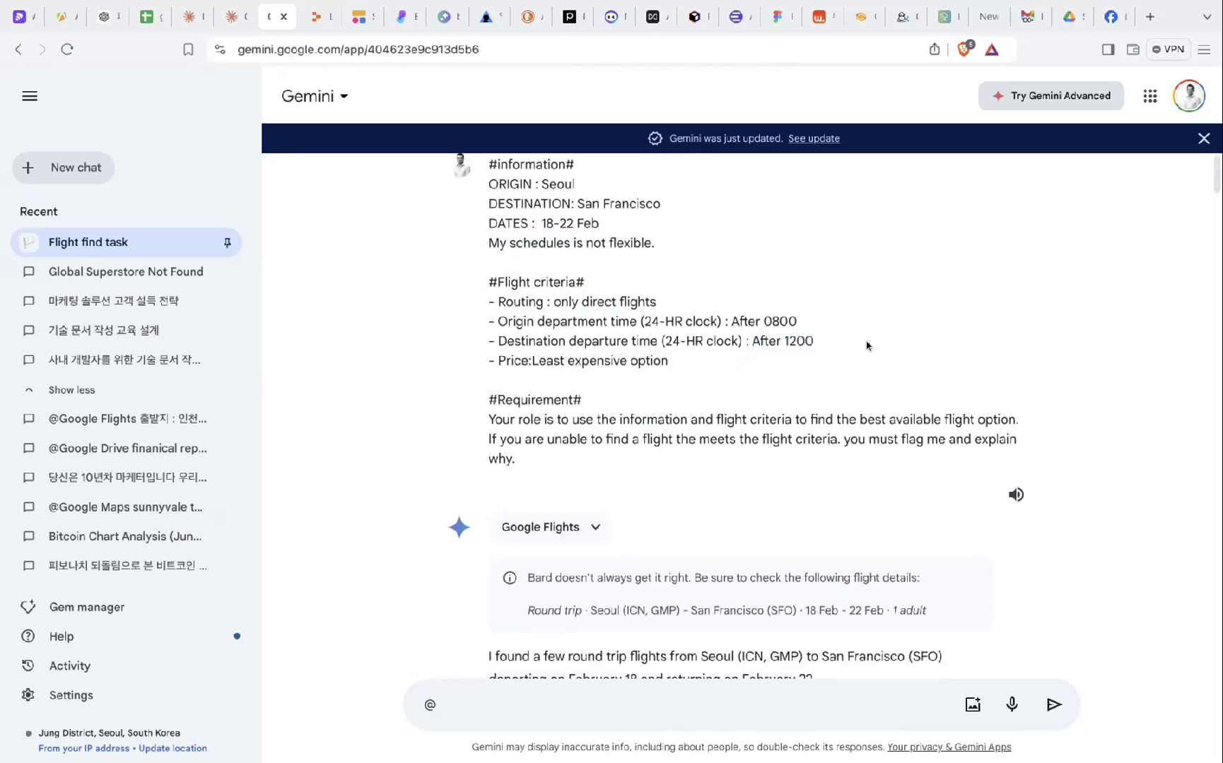
scroll(866, 345, "up", 1)
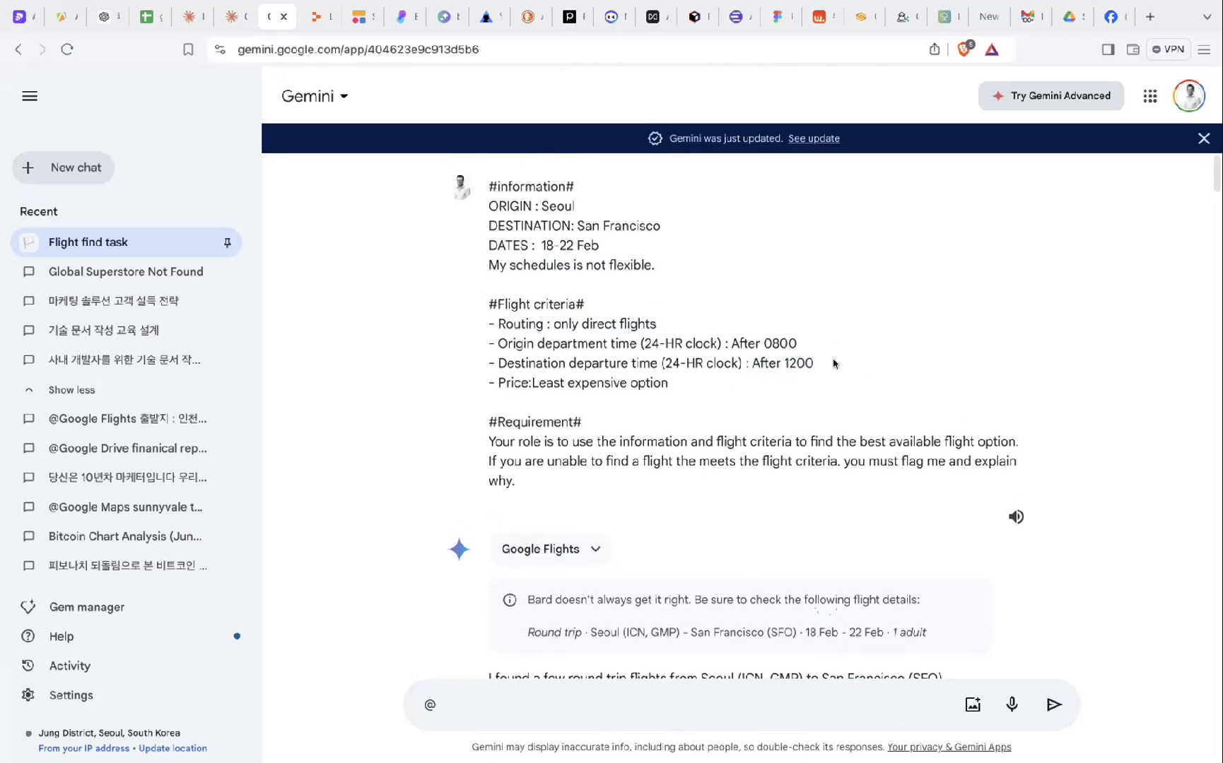
left_click_drag(825, 363, 728, 342)
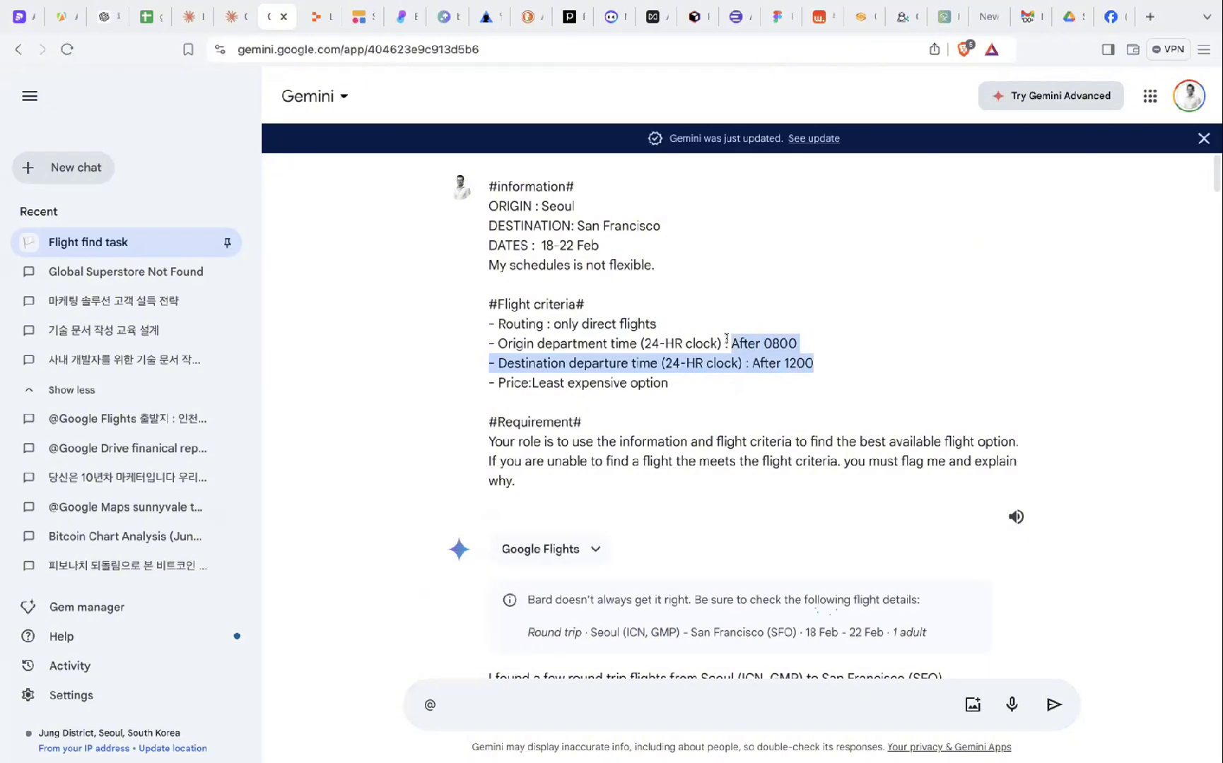
left_click(728, 342)
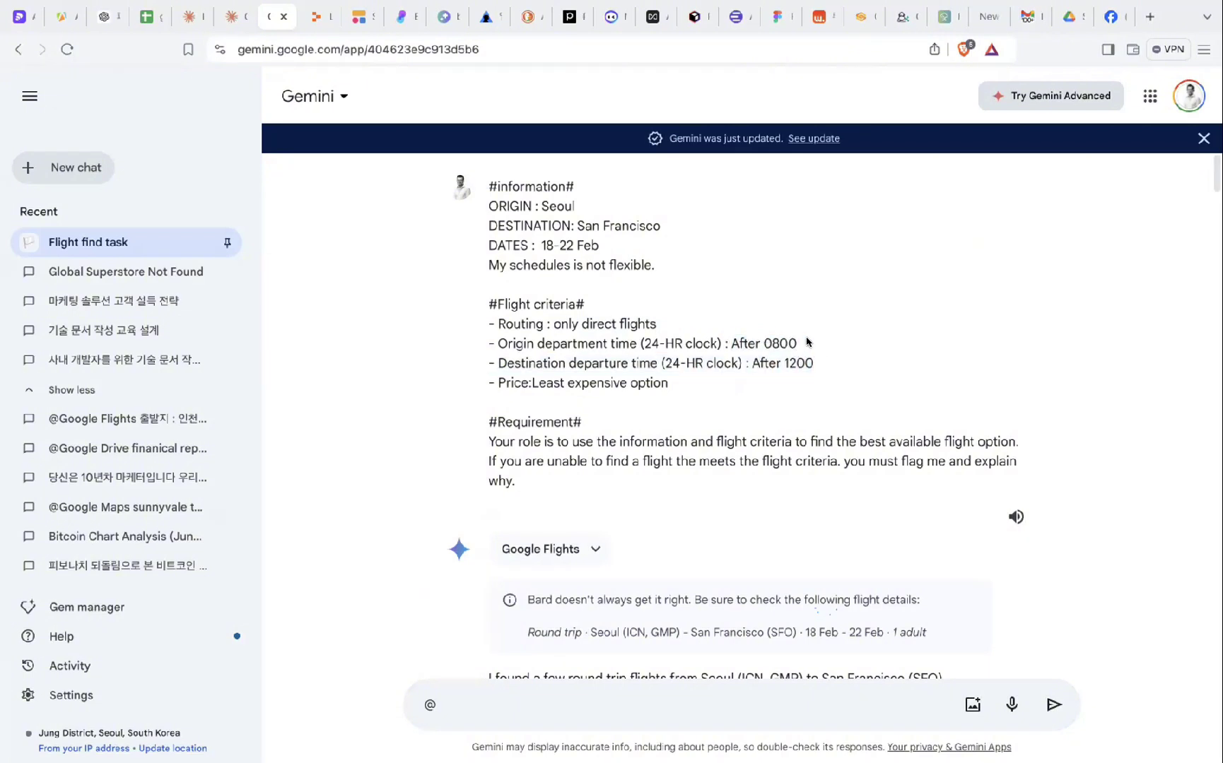
left_click_drag(818, 364, 749, 365)
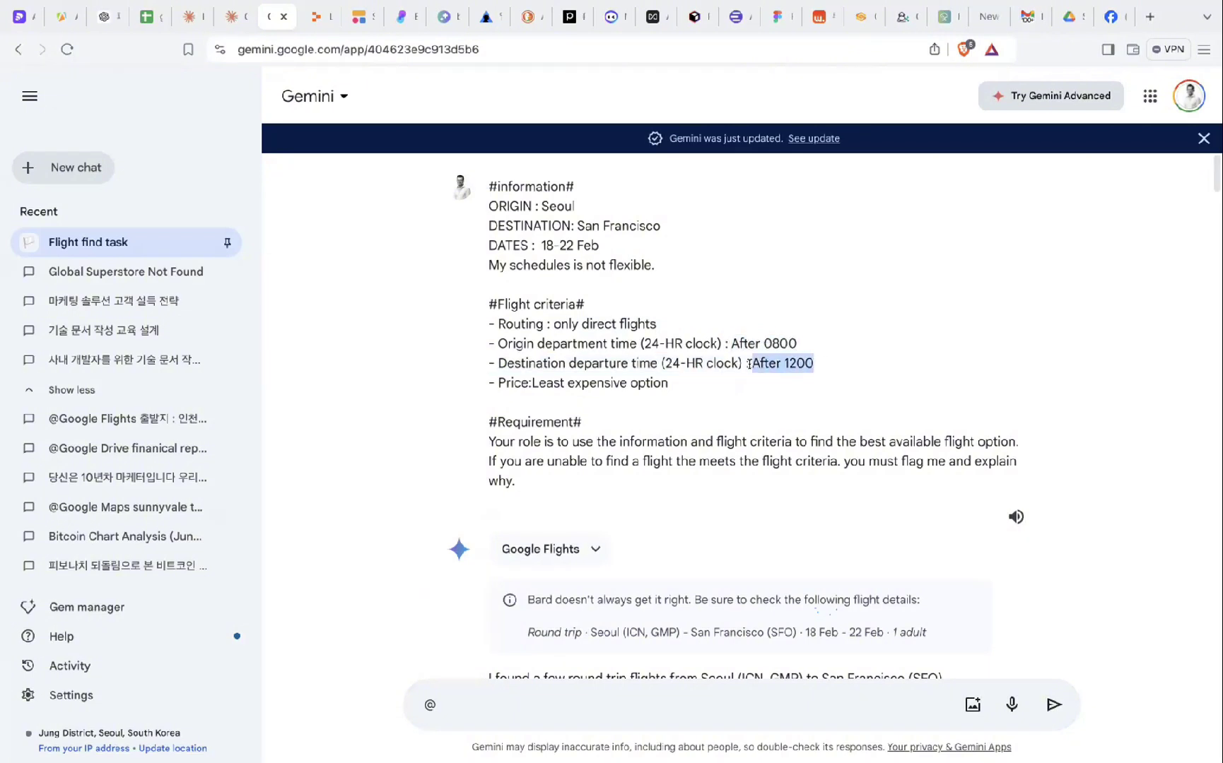
left_click(749, 365)
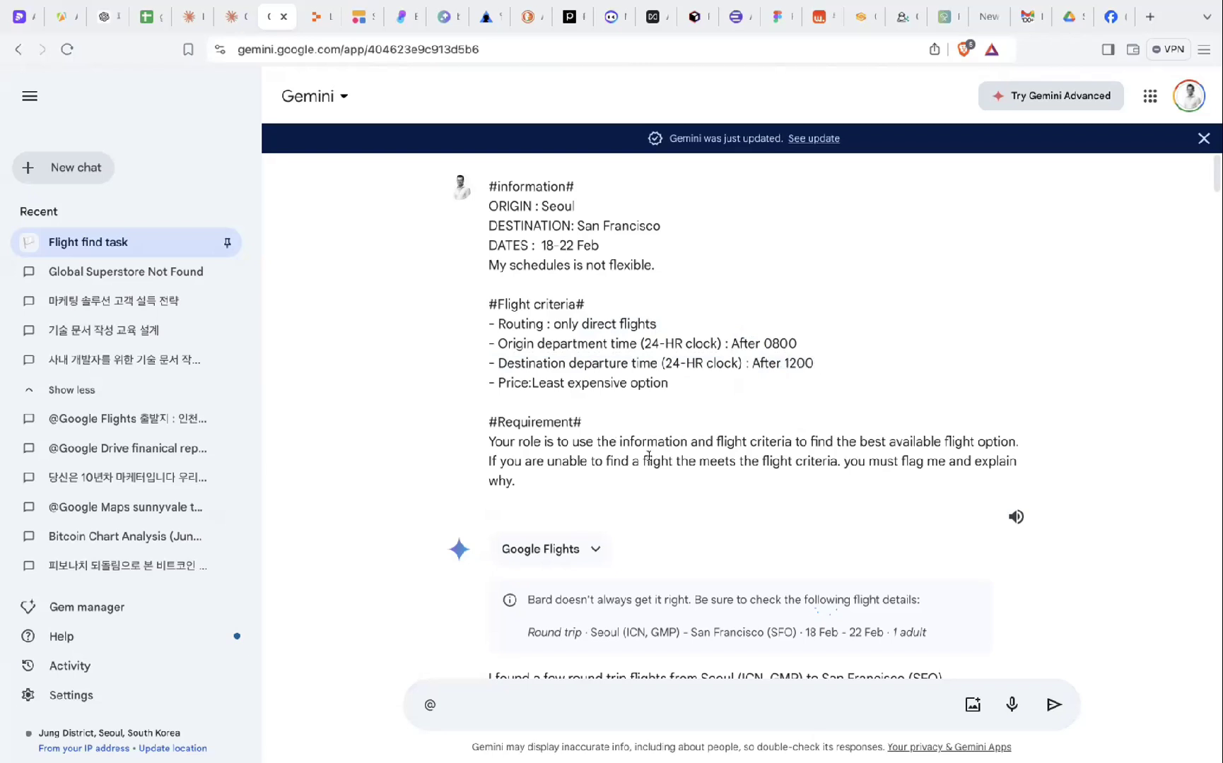
scroll(658, 427, "down", 2)
- Highlight the Requirement paragraph, including the flag-and-explain-why instruction
left_click_drag(751, 325, 742, 365)
left_click(735, 321)
left_click(739, 365)
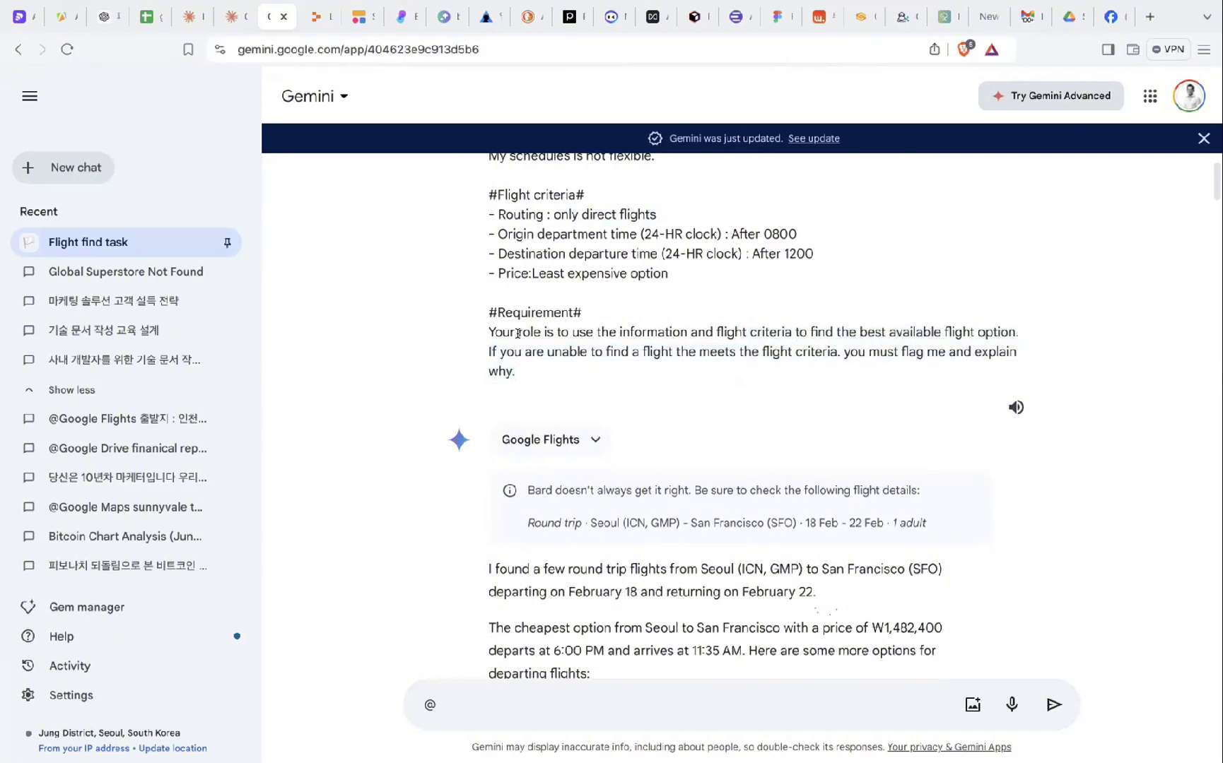
left_click_drag(487, 324, 747, 327)
left_click(729, 327)
left_click(803, 333)
scroll(856, 326, "up", 1)
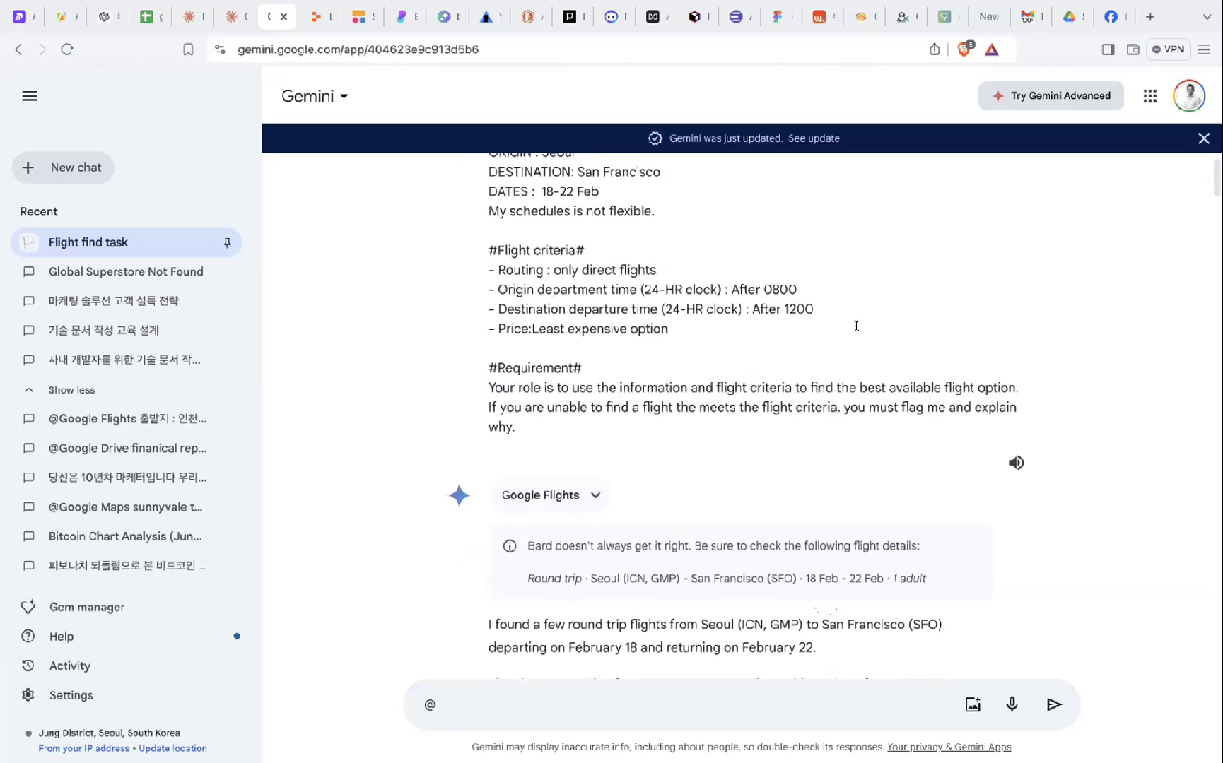
left_click_drag(876, 387, 879, 424)
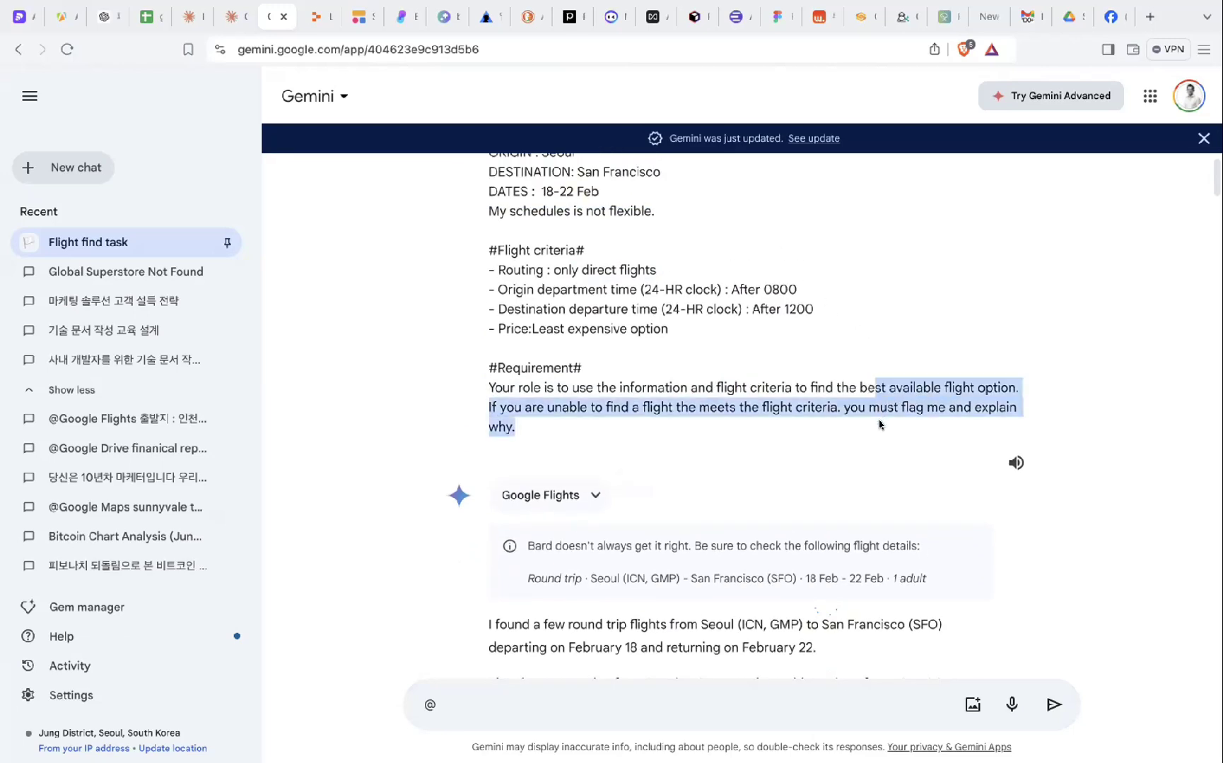
left_click(880, 424)
left_click_drag(748, 386, 750, 440)
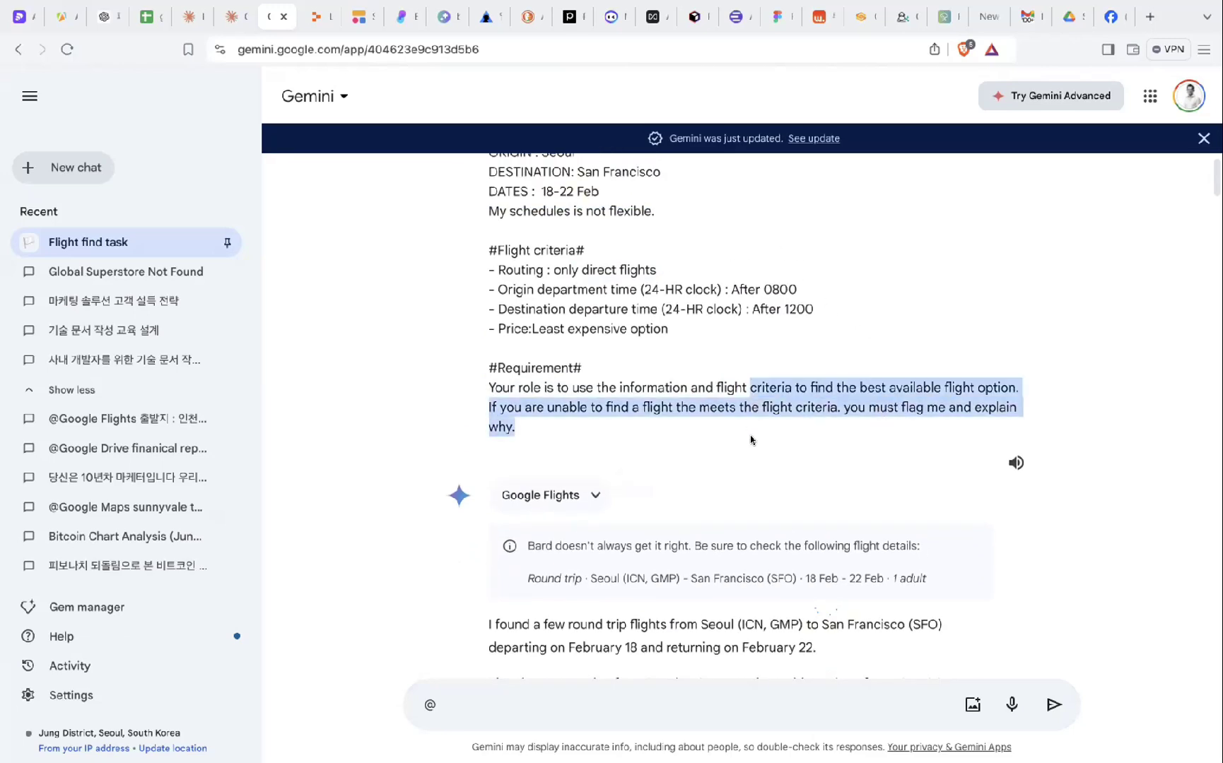
scroll(751, 439, "down", 8)
scroll(541, 334, "up", 3)
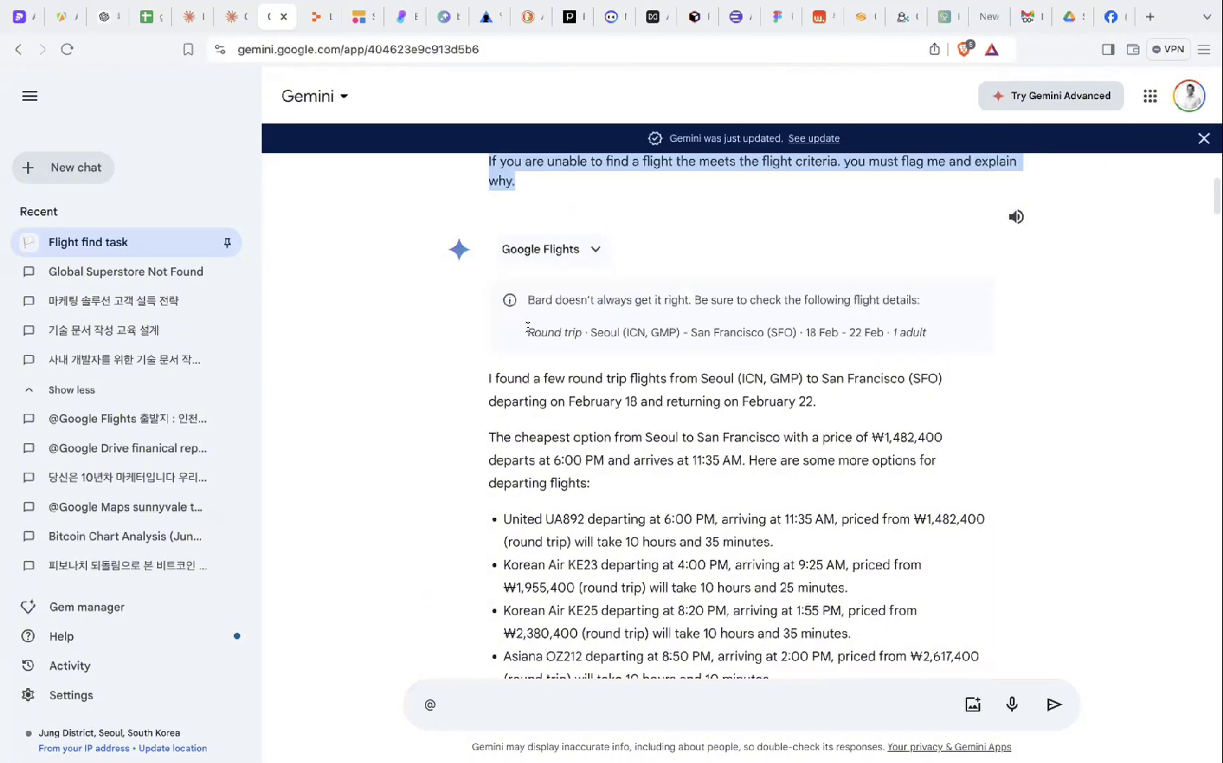
- Highlight Round trip in the flight details and scroll to the four nonstop ICN–SFO options
left_click_drag(527, 329, 590, 333)
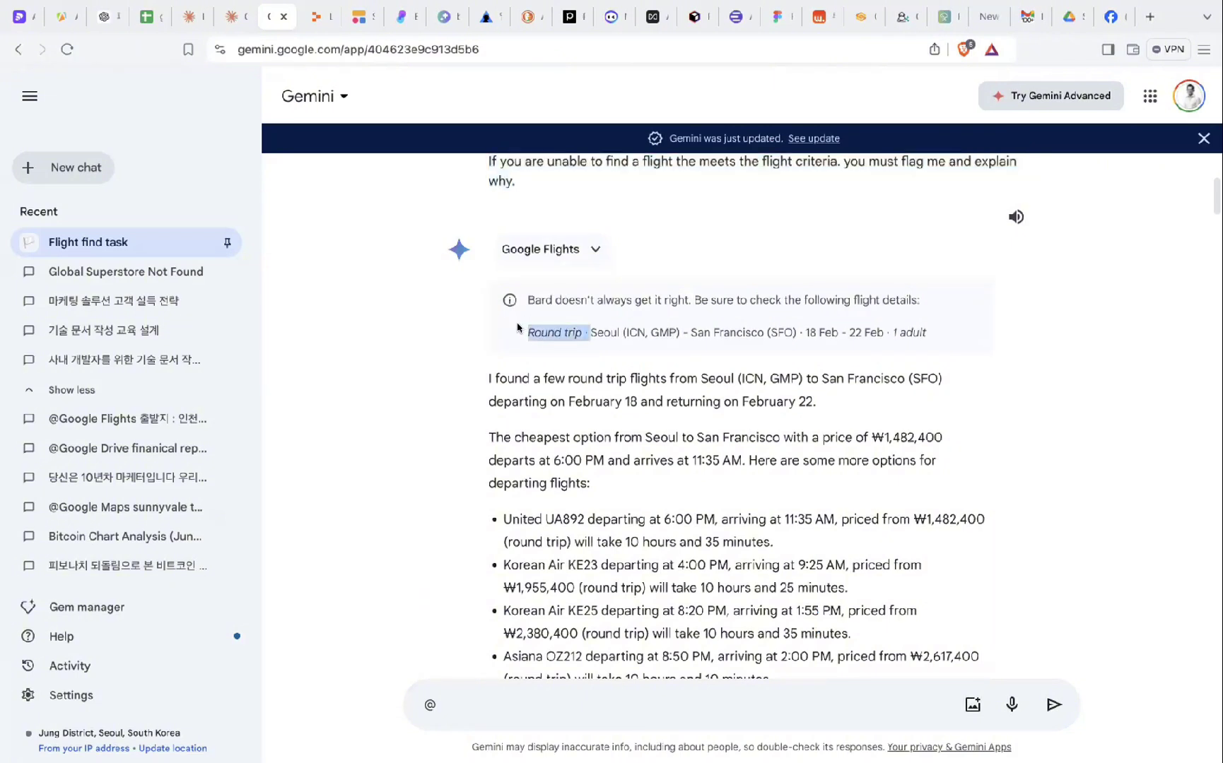
left_click(594, 334)
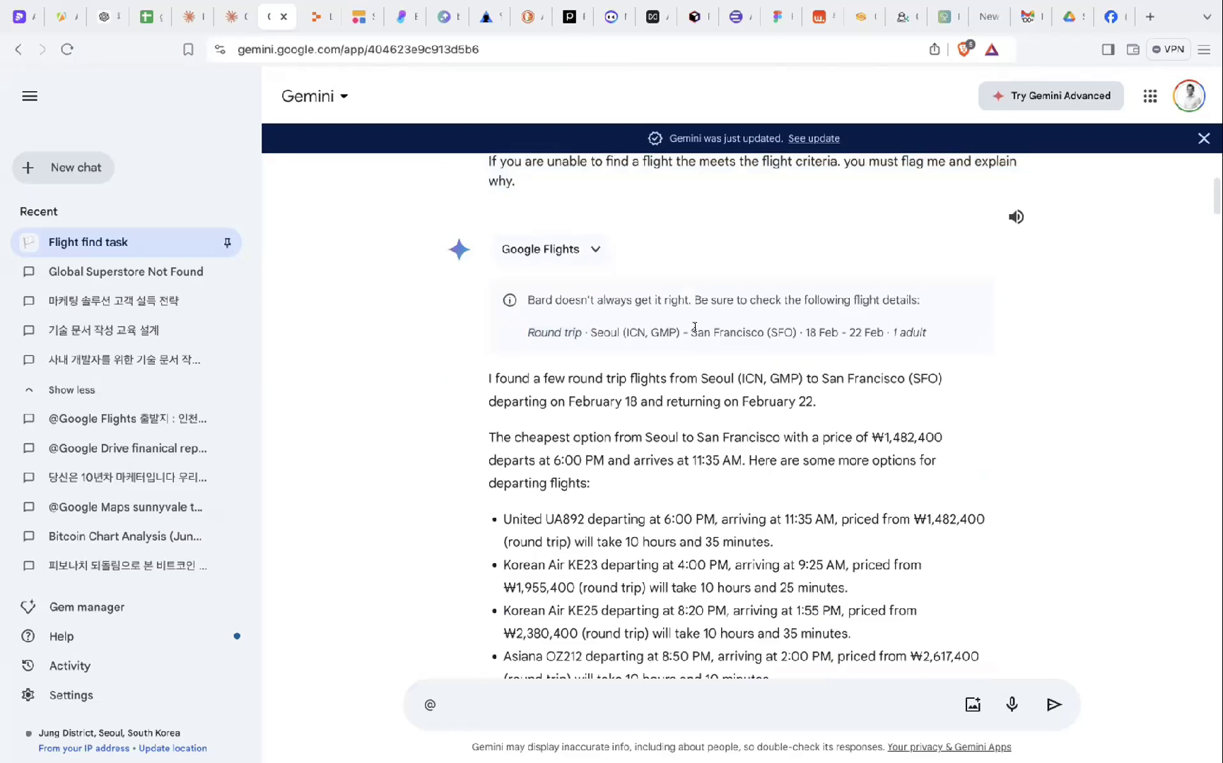
scroll(695, 327, "down", 2)
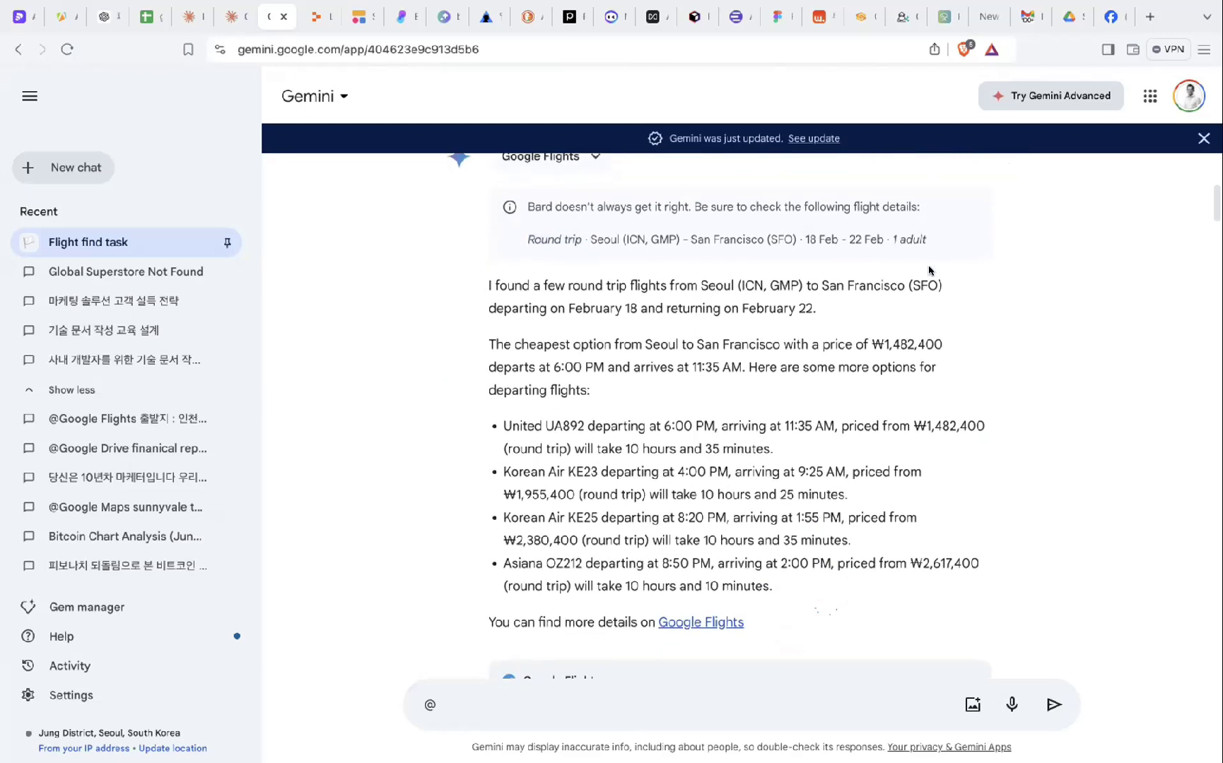
scroll(857, 308, "down", 1)
left_click_drag(733, 220, 776, 477)
left_click(777, 452)
scroll(777, 444, "down", 1)
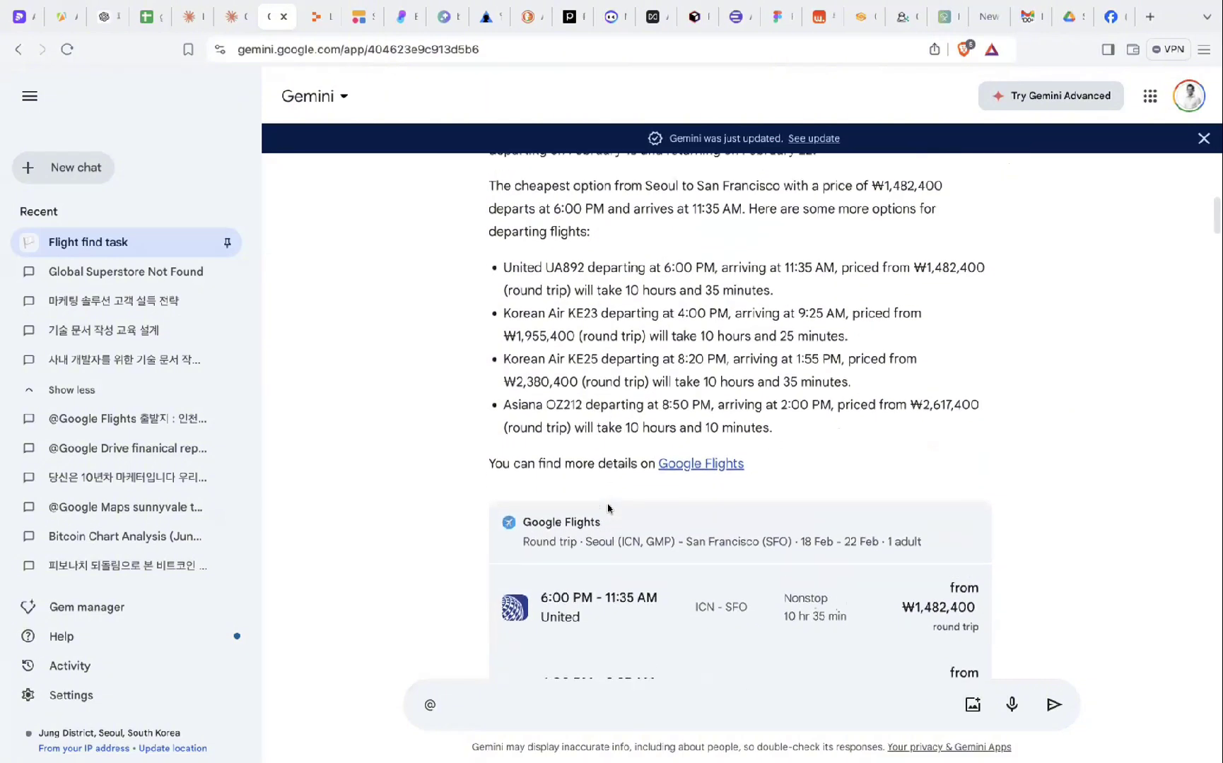
scroll(608, 509, "up", 1)
scroll(717, 464, "down", 3)
scroll(732, 495, "down", 2)
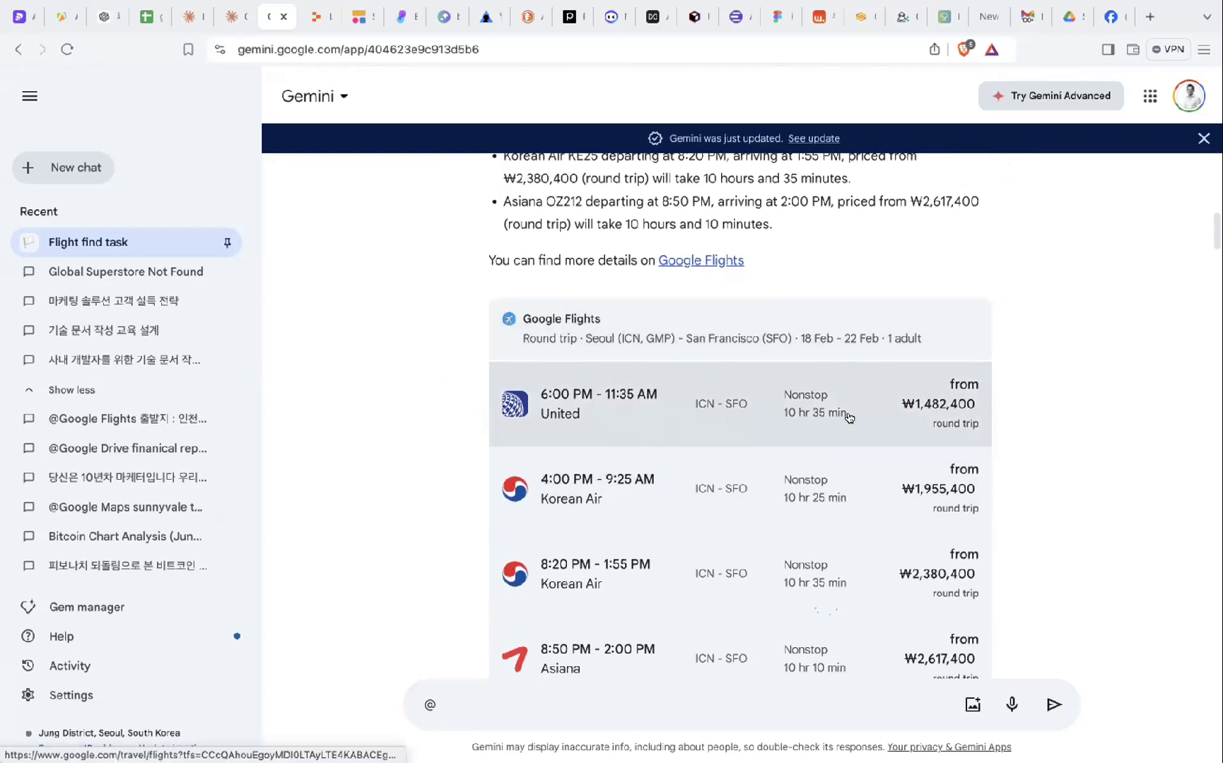
scroll(821, 396, "down", 1)
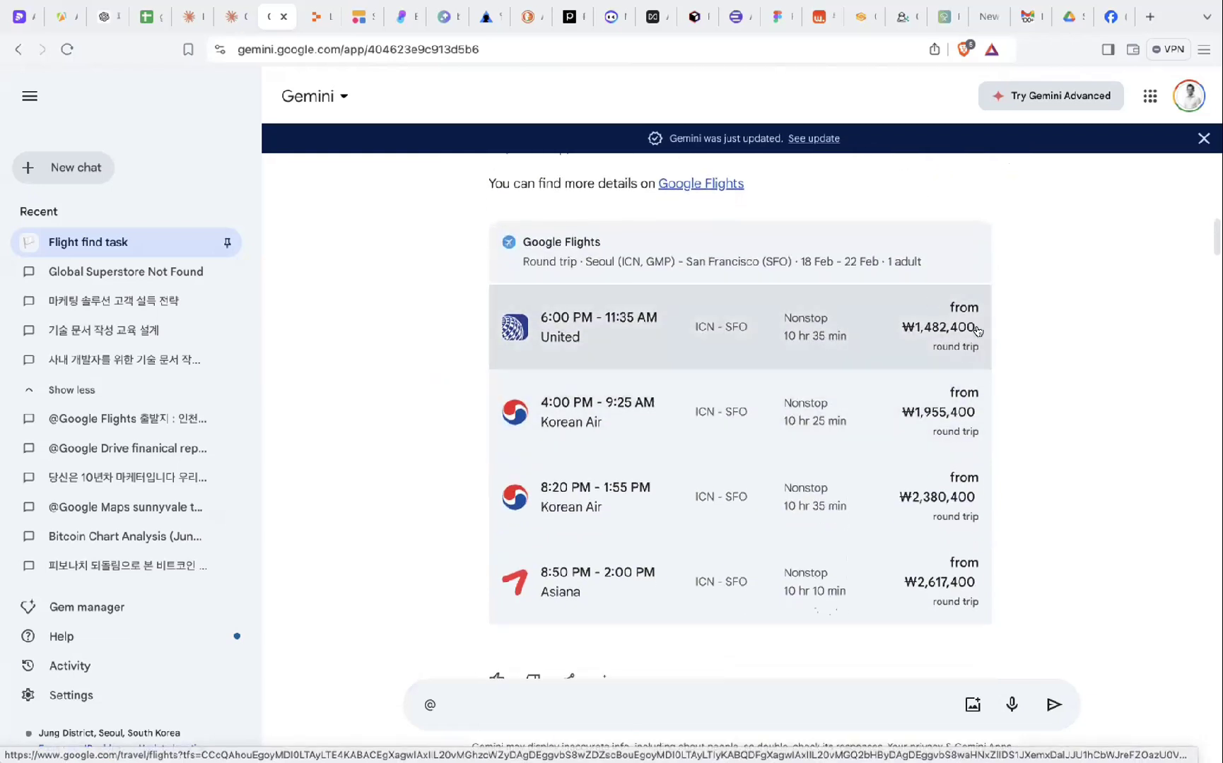
- Scroll to the 요약 summary and highlight its first bullet and the 6:00 PM–11:35 AM flight times
scroll(952, 358, "down", 5)
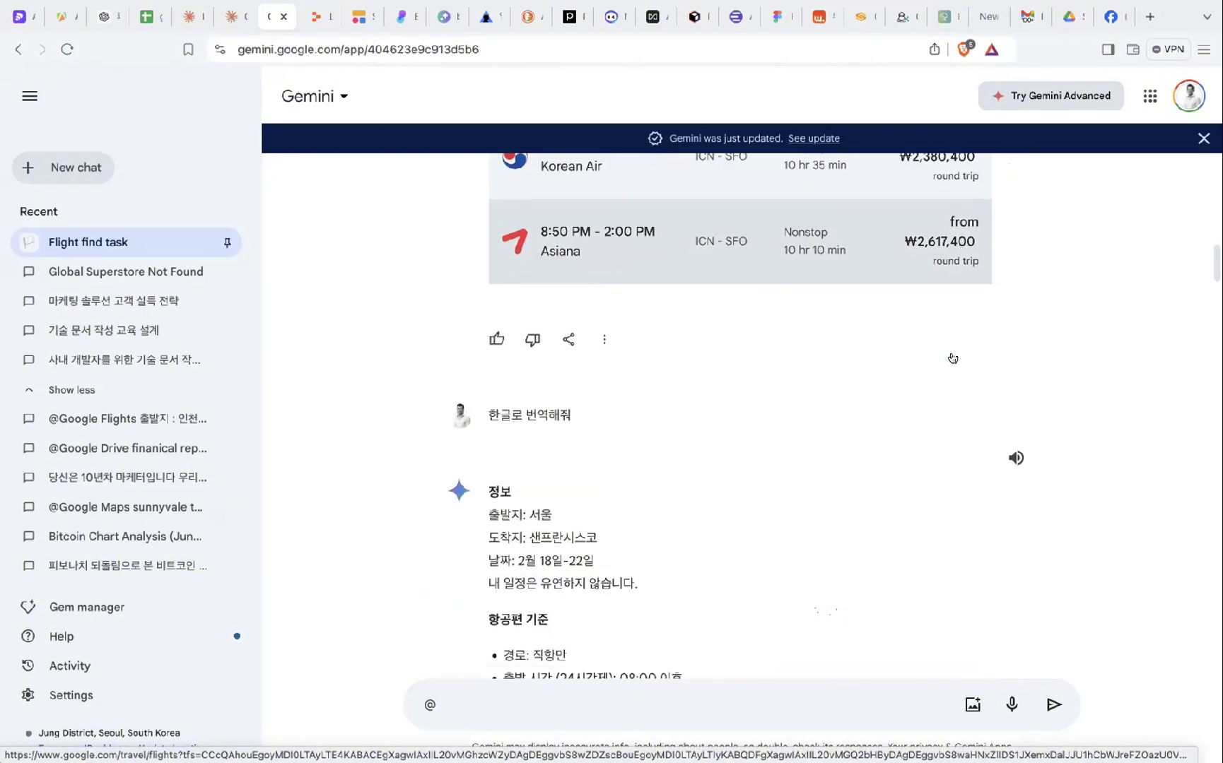
scroll(841, 286, "up", 6)
scroll(841, 283, "down", 8)
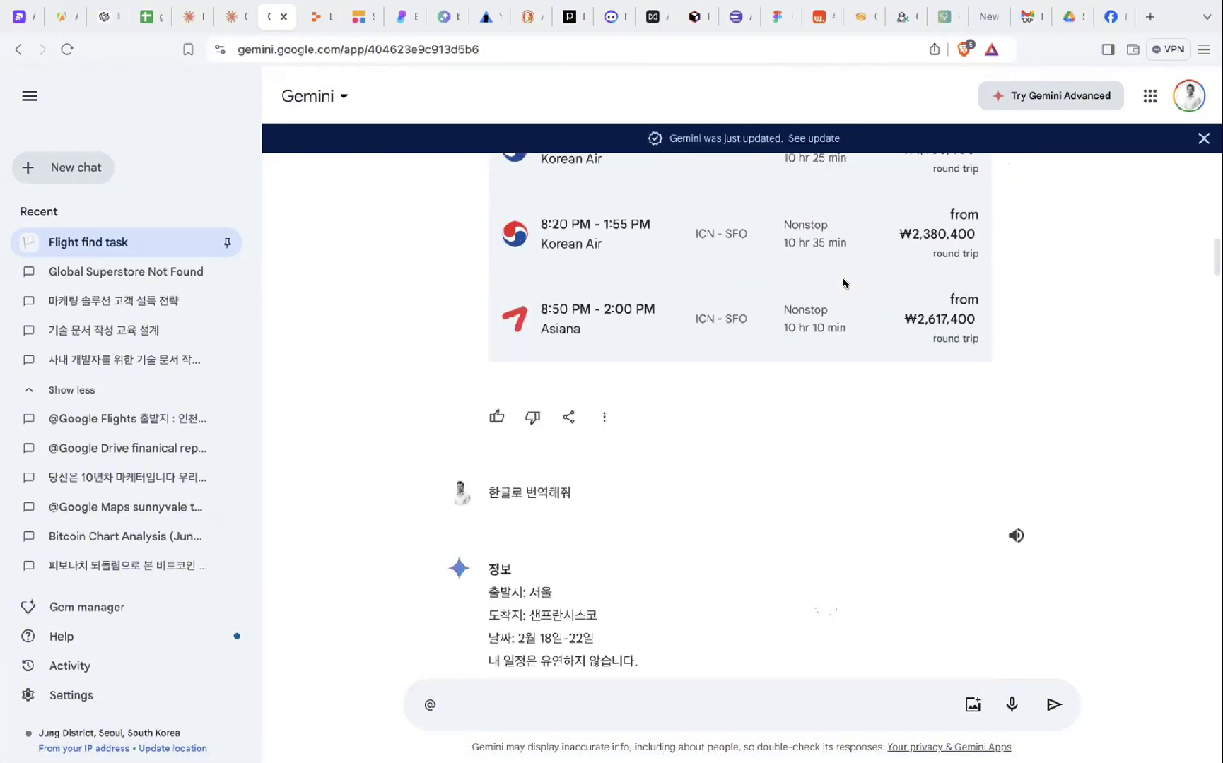
scroll(632, 375, "down", 6)
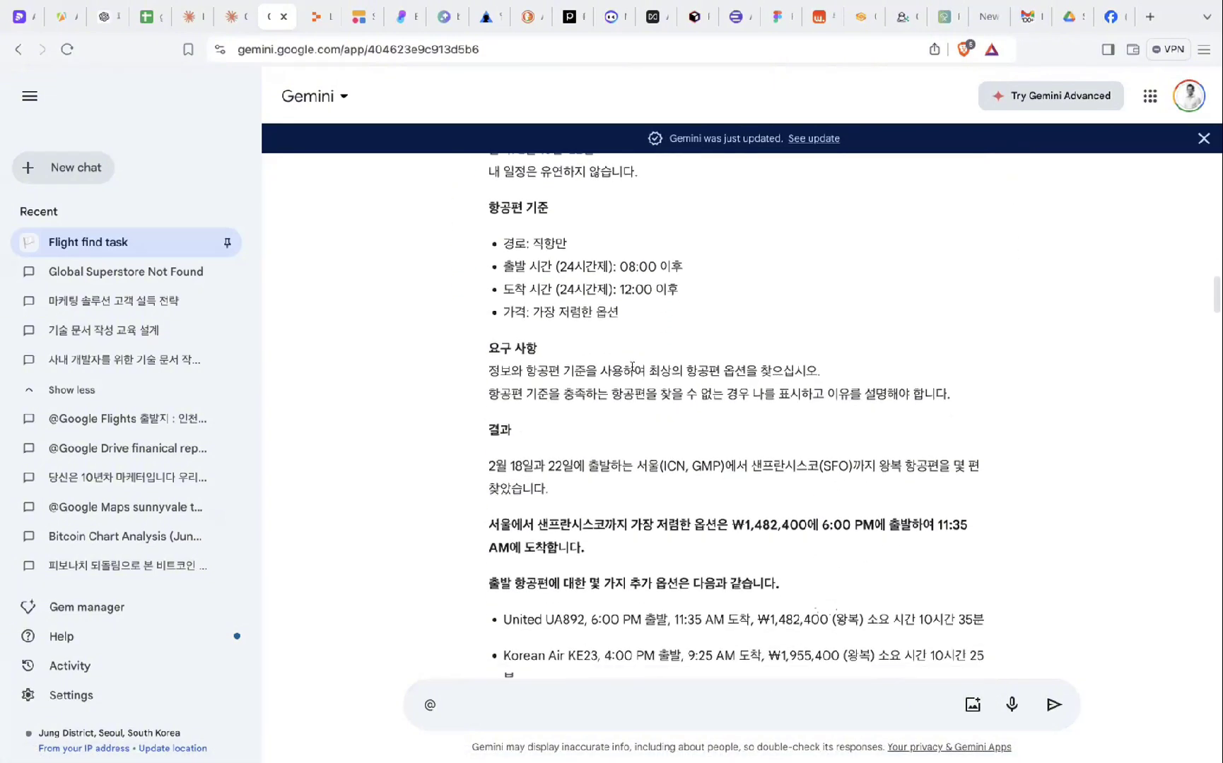
scroll(632, 366, "down", 6)
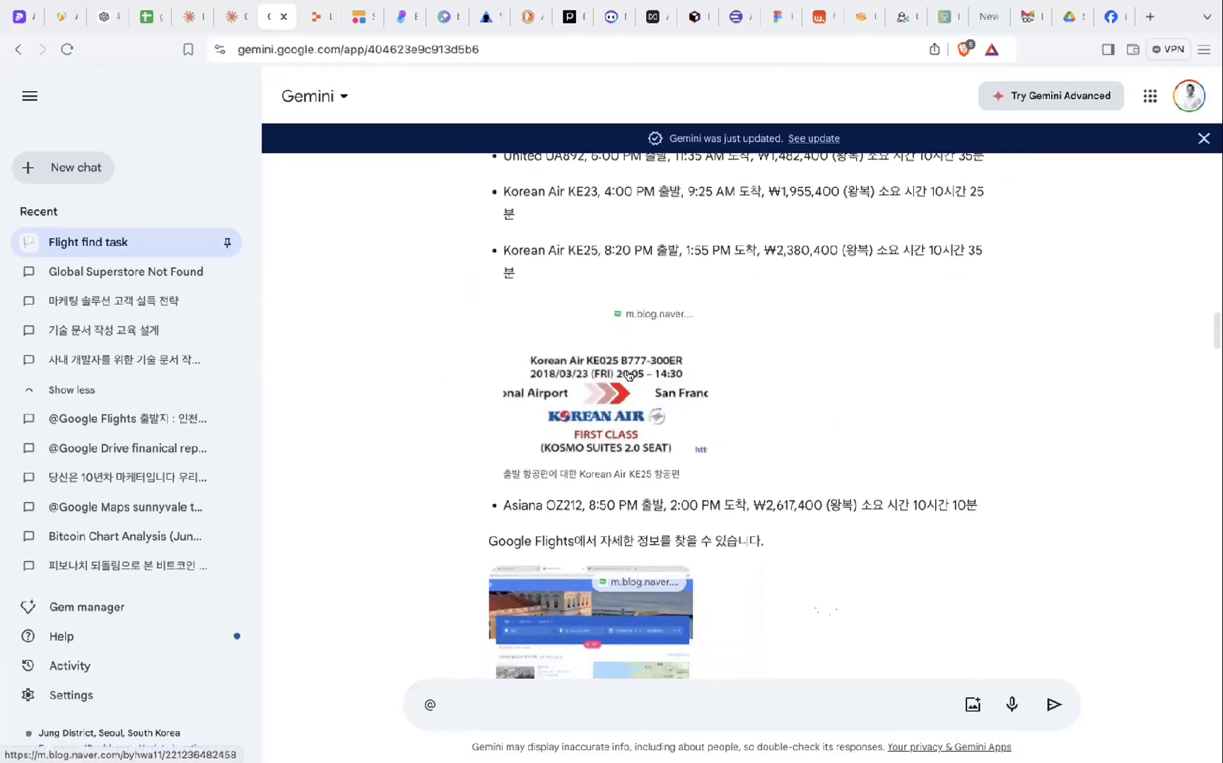
scroll(777, 293, "up", 2)
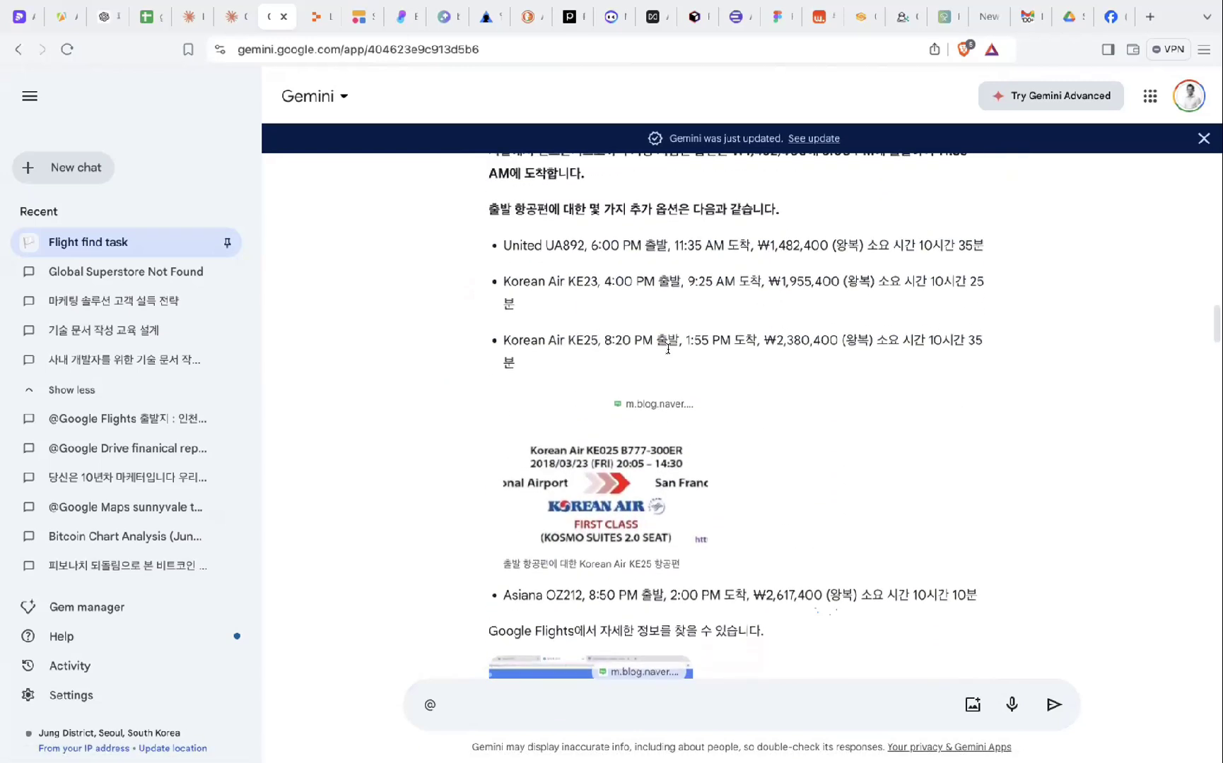
scroll(711, 521, "down", 1)
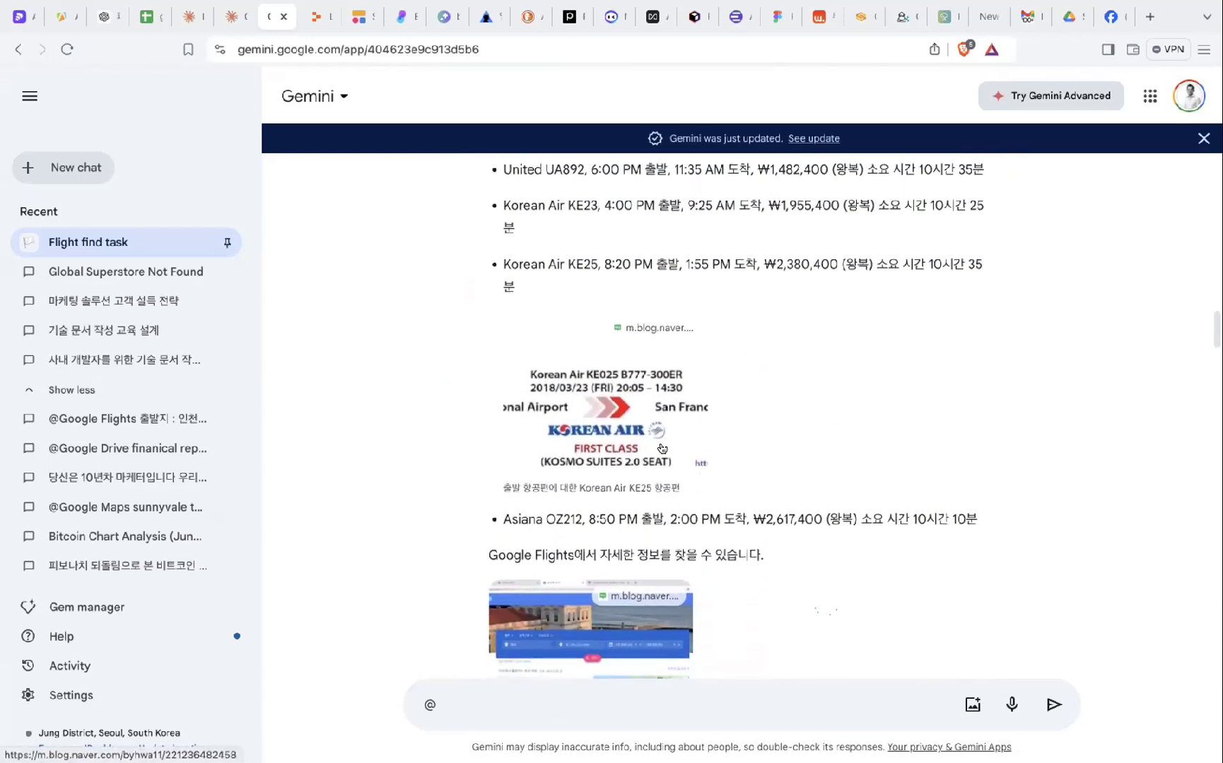
scroll(728, 451, "down", 1)
scroll(762, 449, "down", 2)
scroll(760, 452, "down", 4)
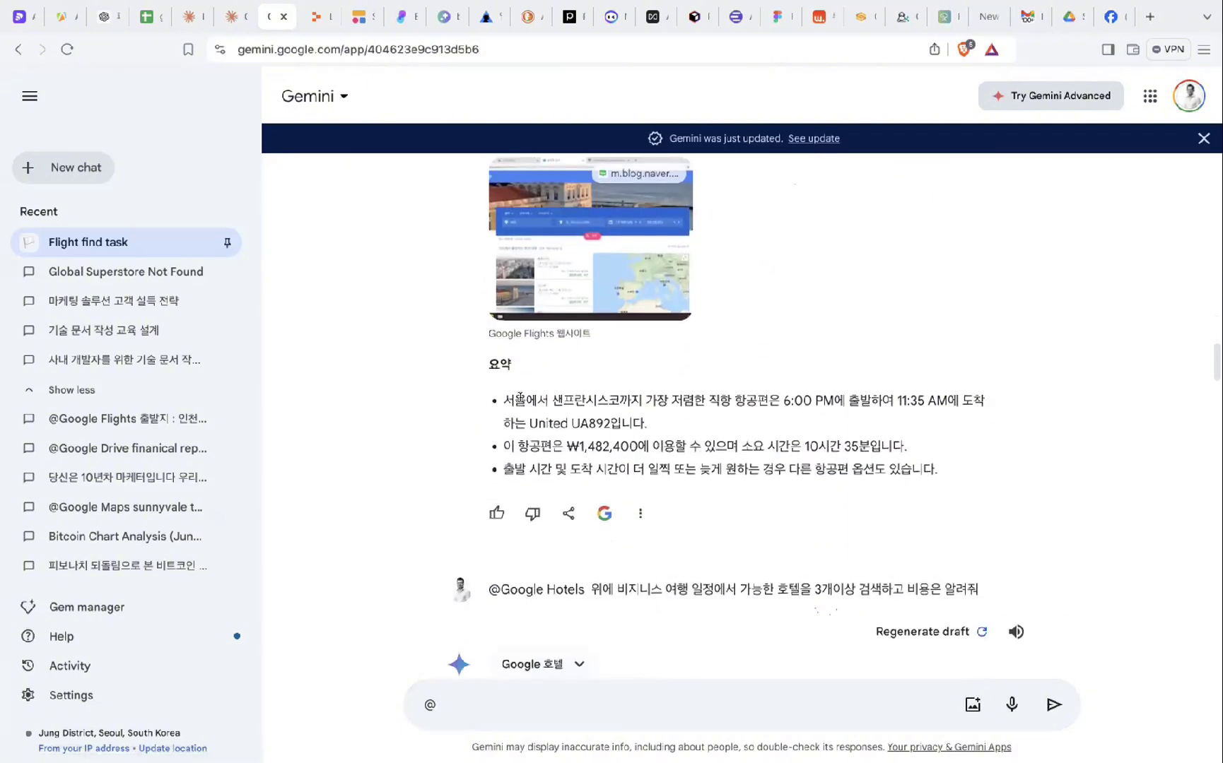
left_click_drag(501, 393, 502, 401)
left_click(689, 417)
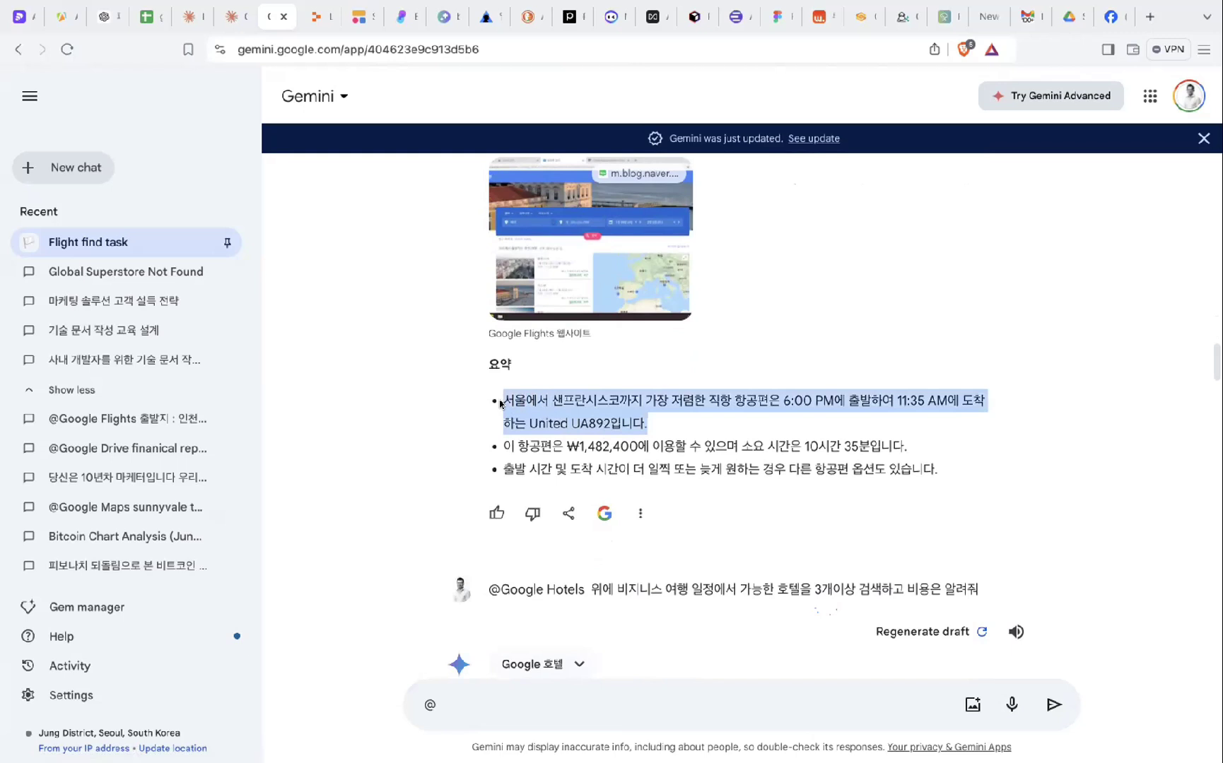
left_click(491, 454)
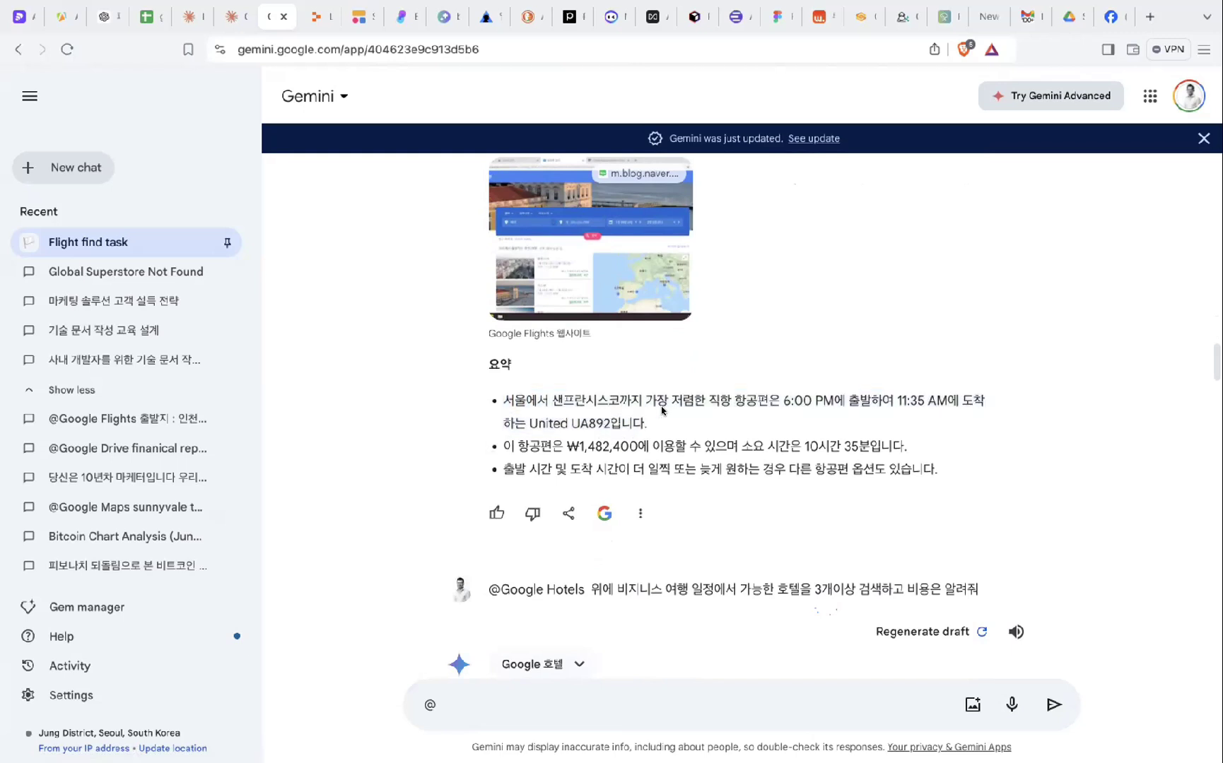
left_click_drag(778, 393, 945, 394)
left_click(945, 403)
scroll(789, 467, "down", 3)
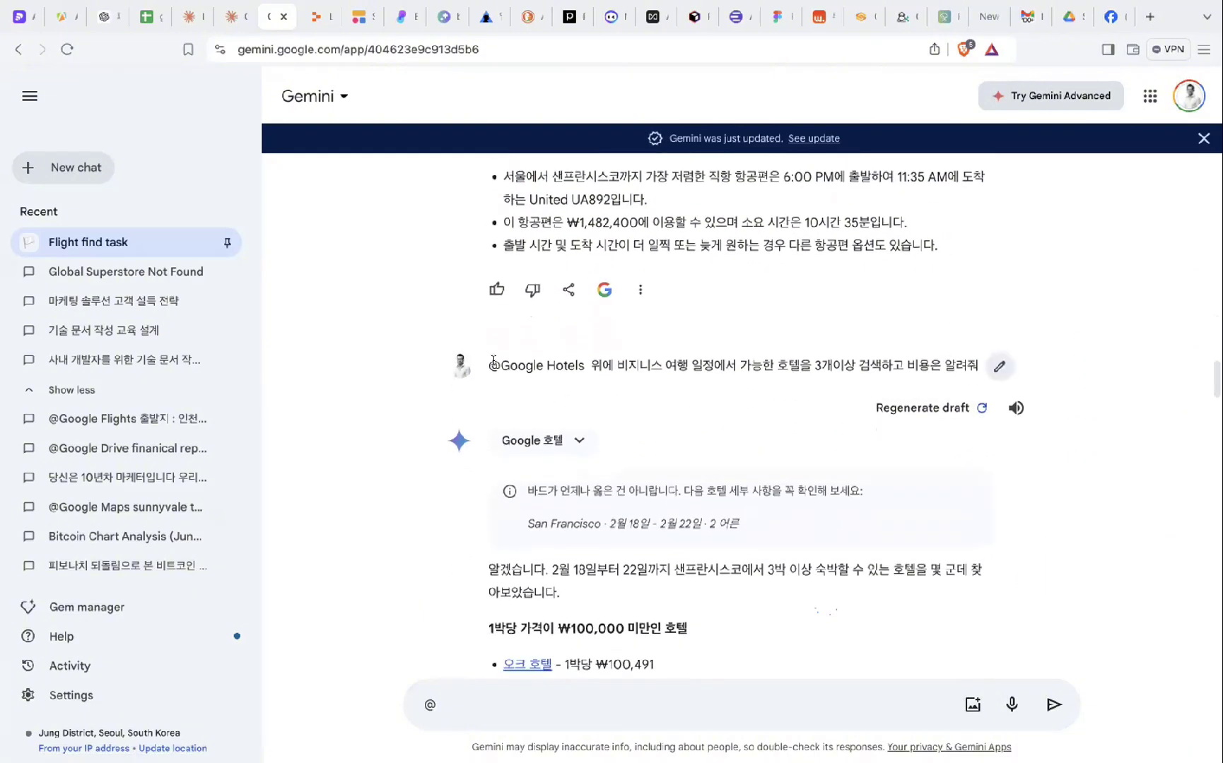
scroll(566, 337, "up", 3)
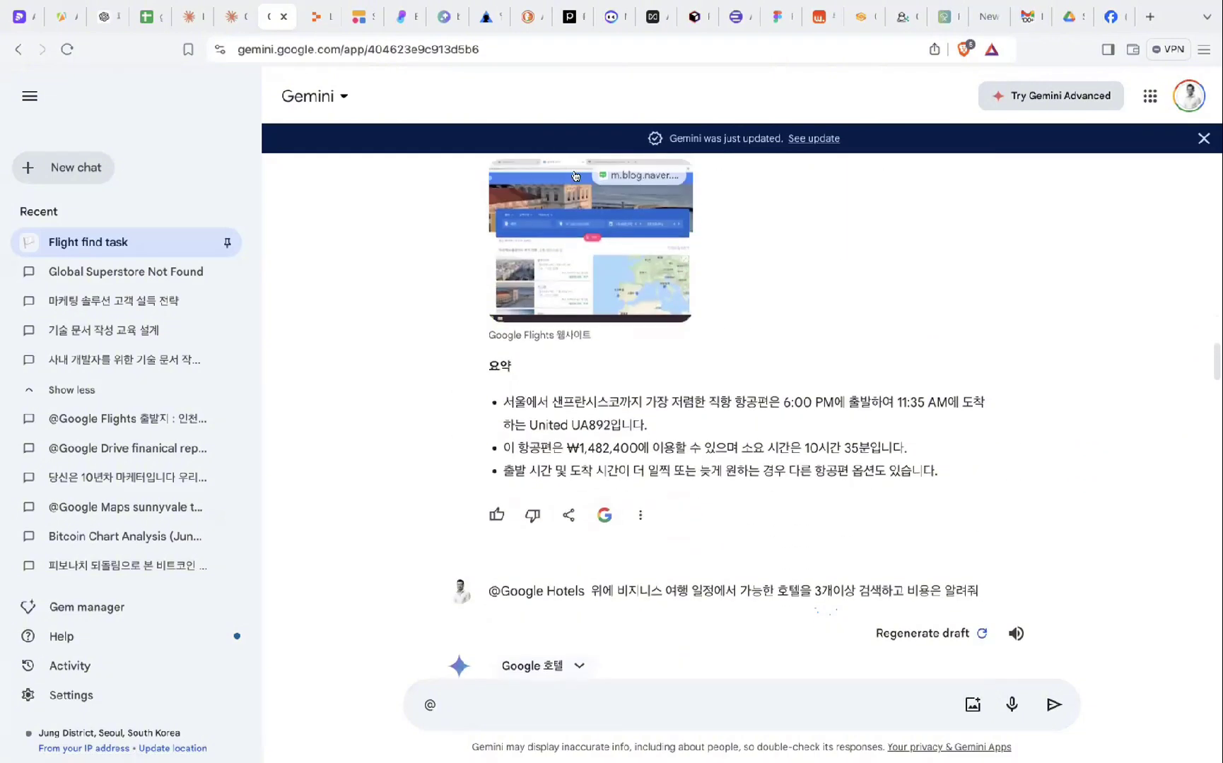
scroll(727, 222, "down", 2)
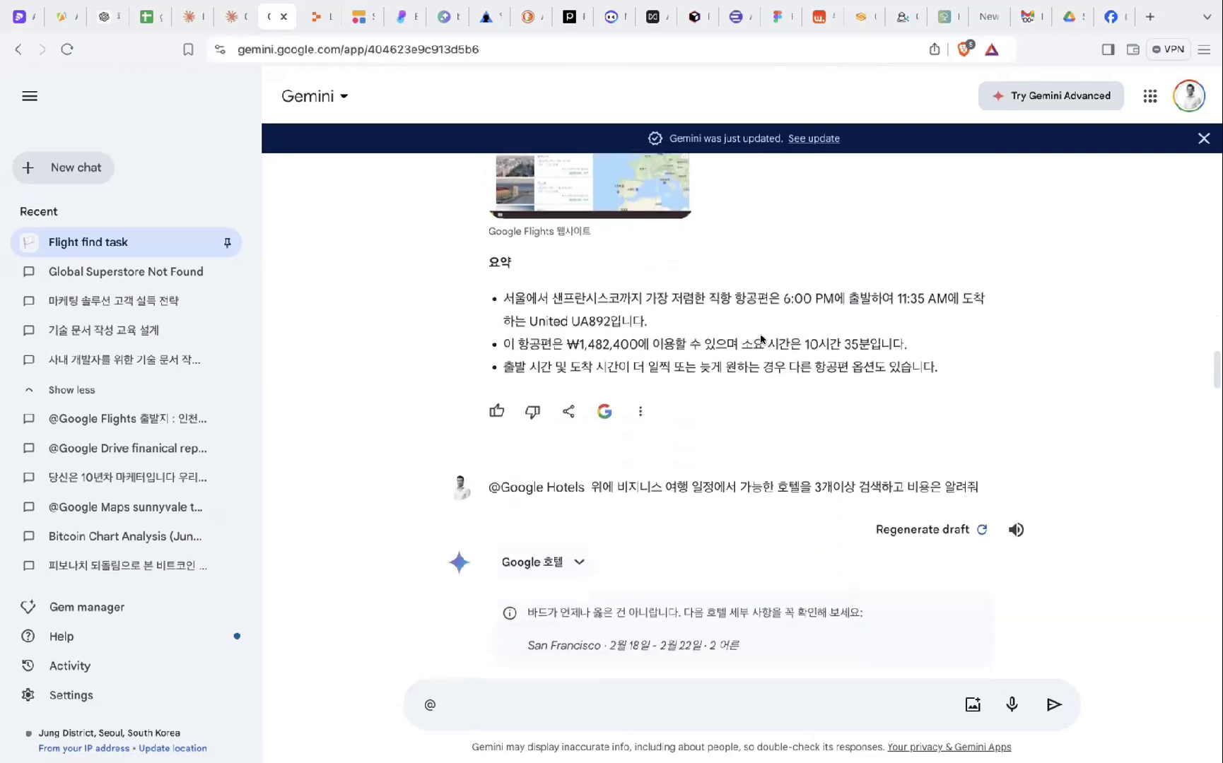
scroll(684, 406, "down", 1)
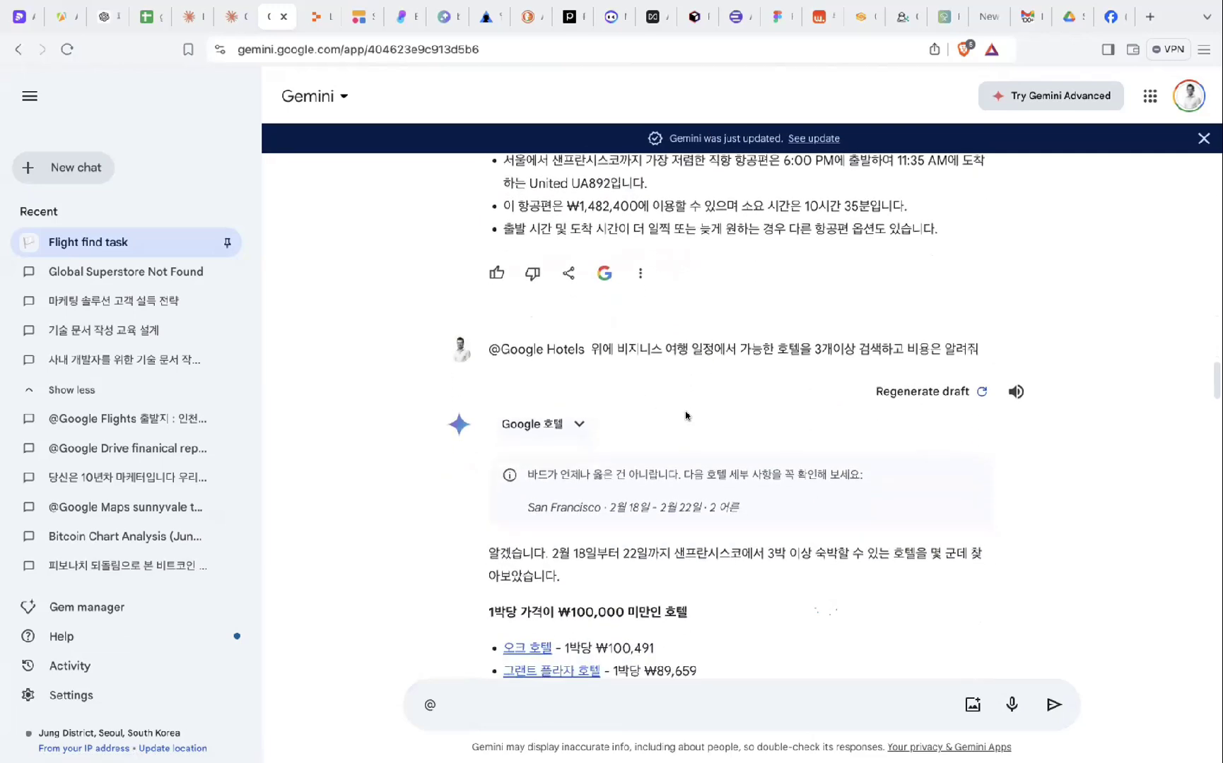
scroll(685, 416, "down", 1)
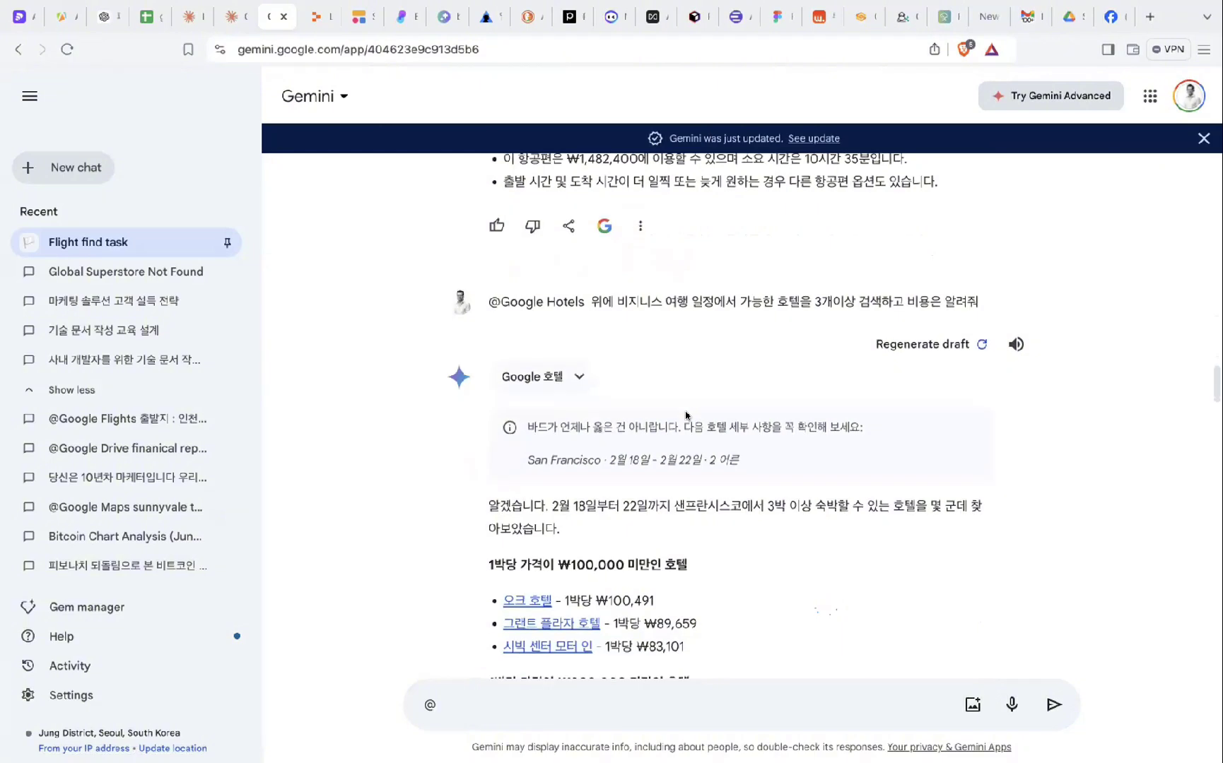
scroll(685, 416, "down", 1)
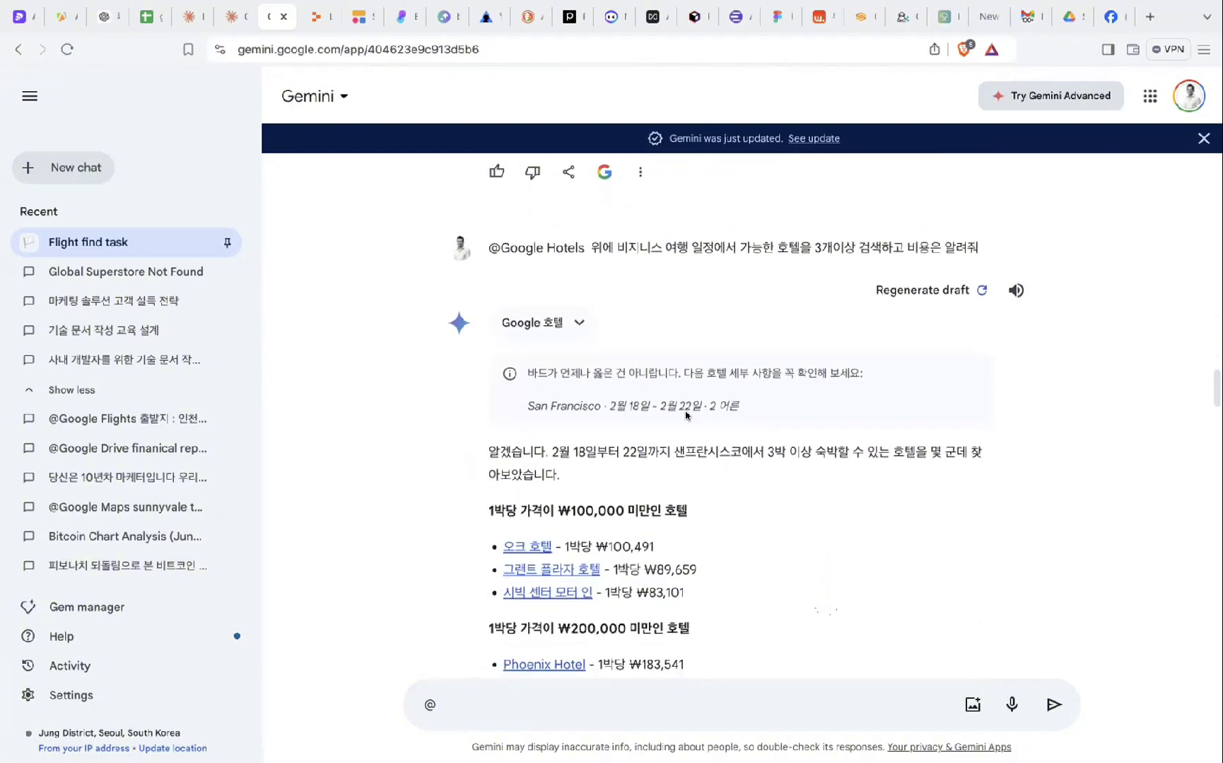
scroll(687, 439, "down", 1)
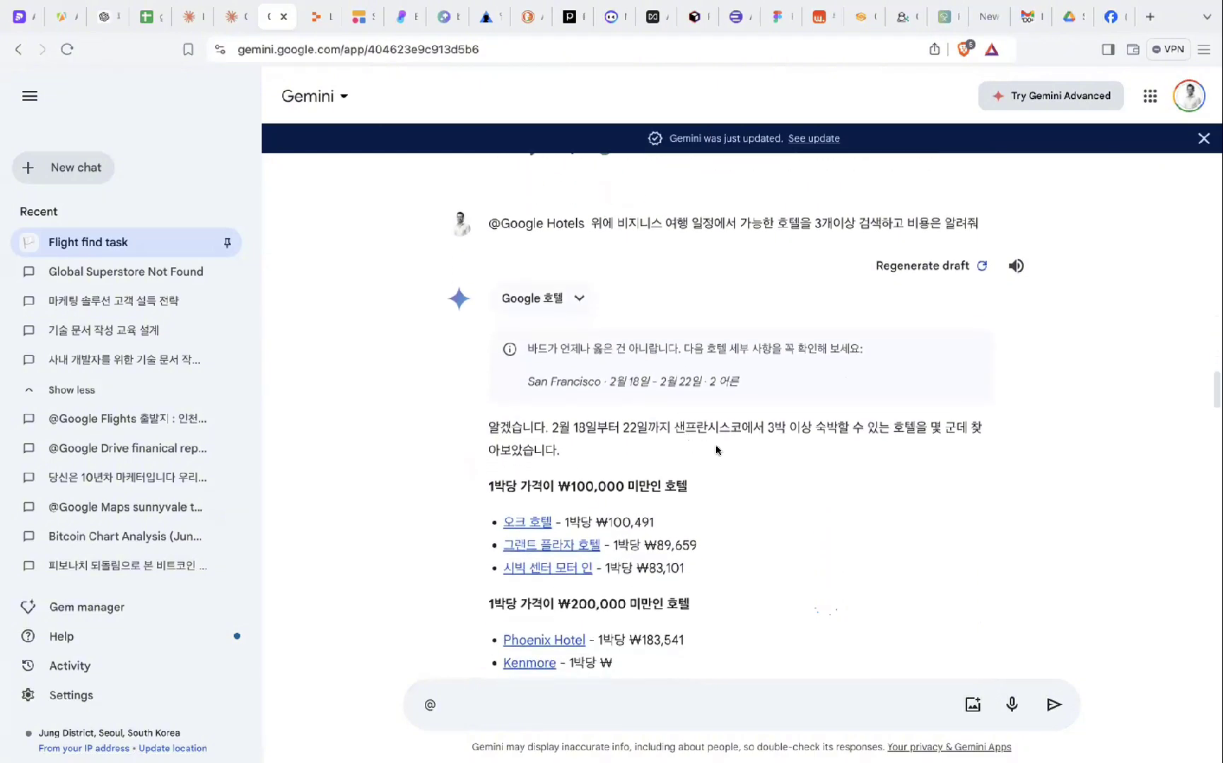
scroll(687, 424, "up", 1)
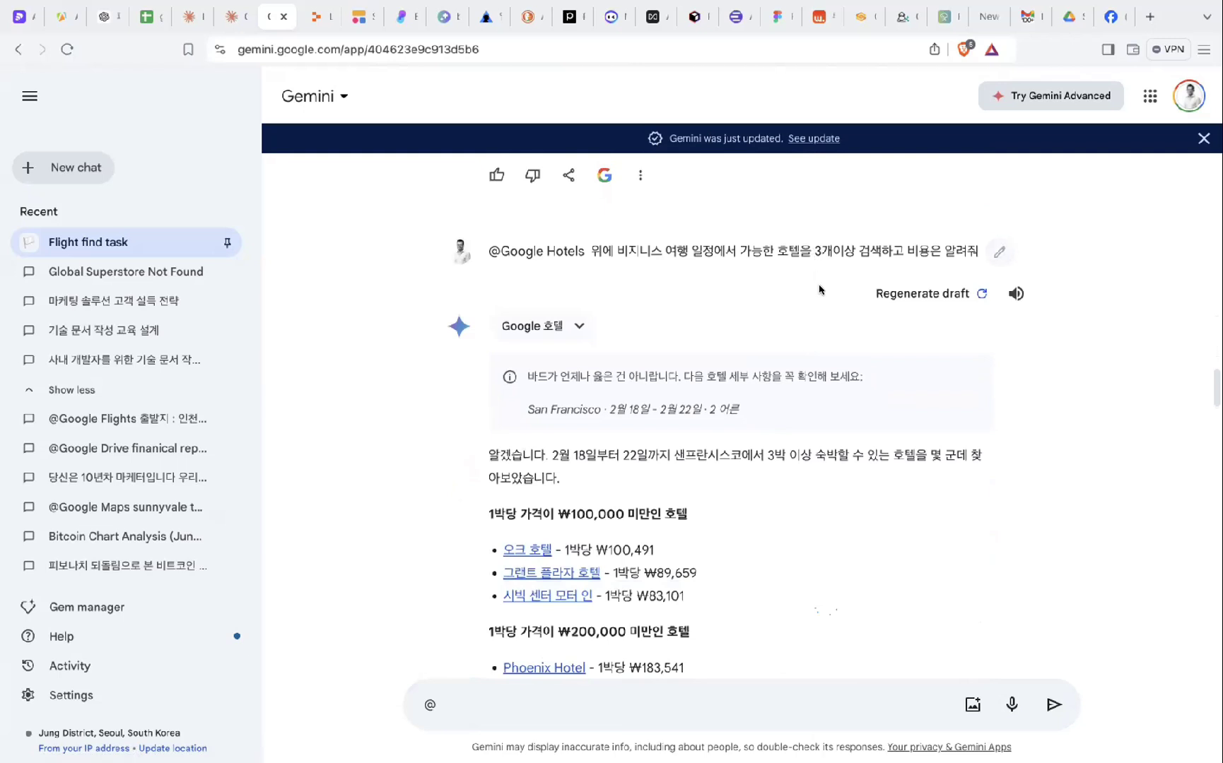
scroll(697, 271, "down", 4)
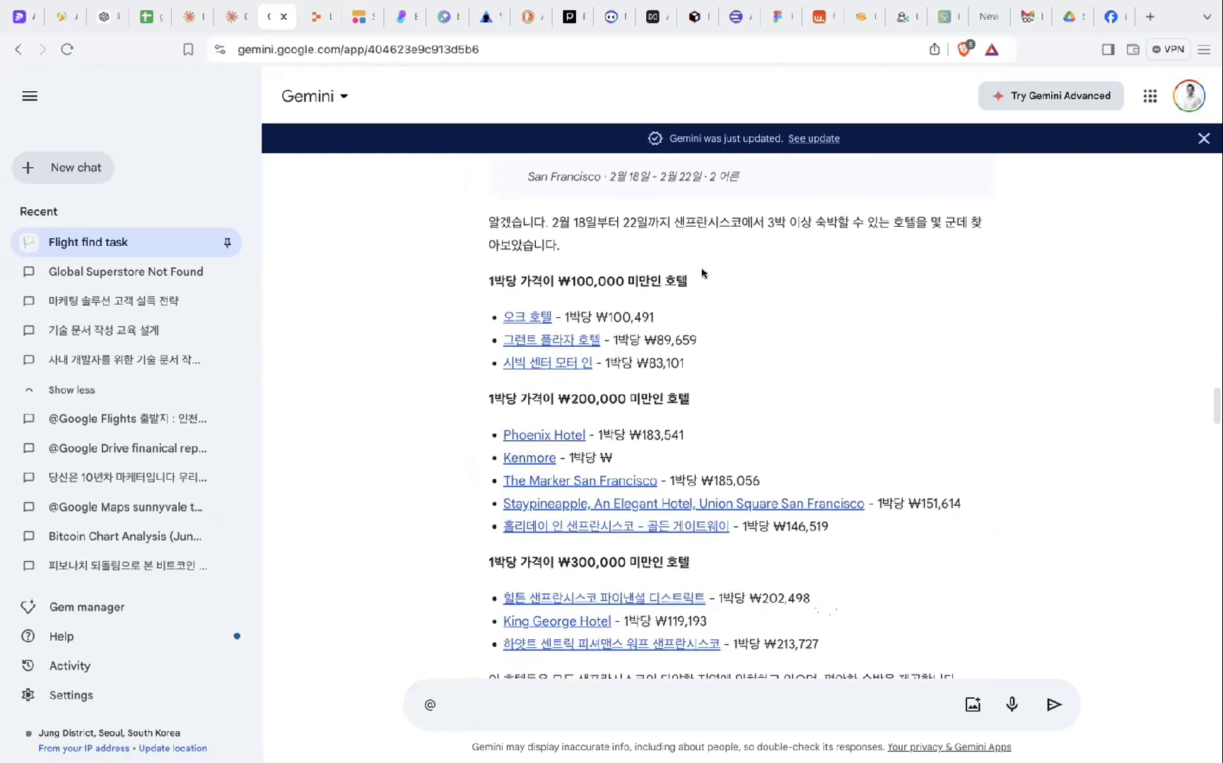
left_click_drag(503, 278, 517, 415)
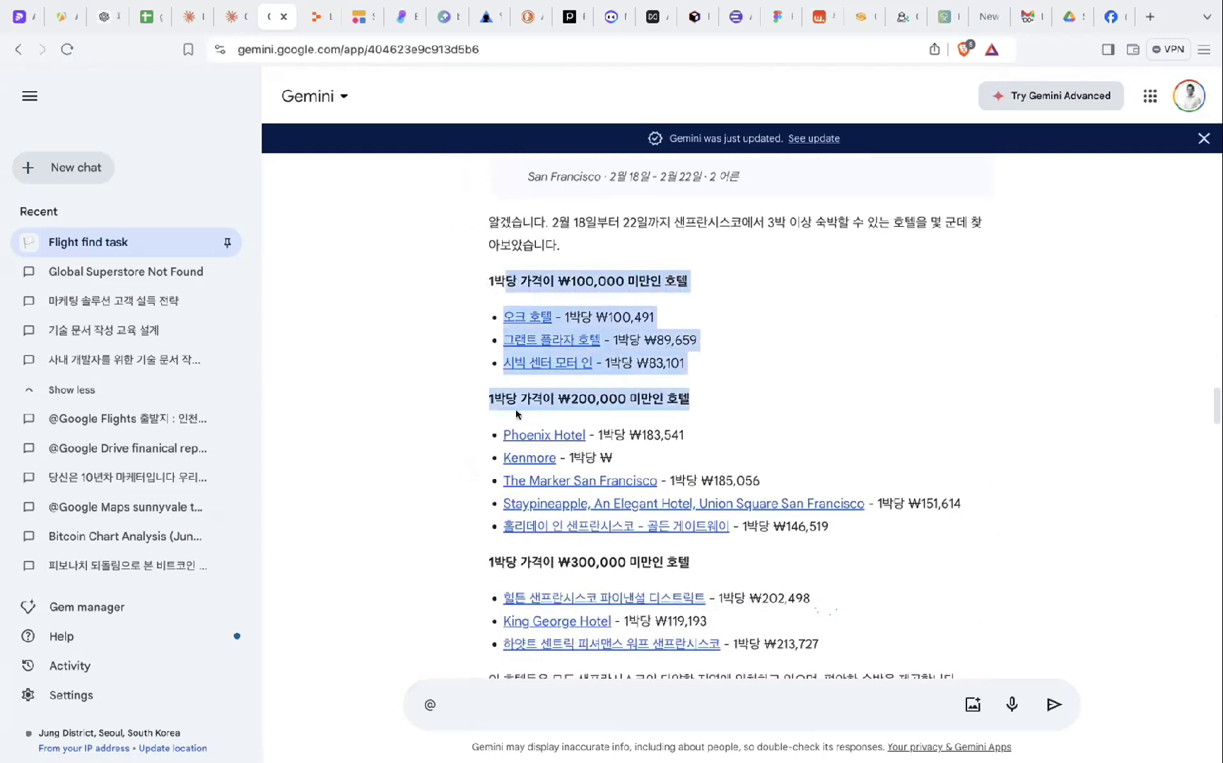
left_click(742, 407)
scroll(742, 406, "down", 1)
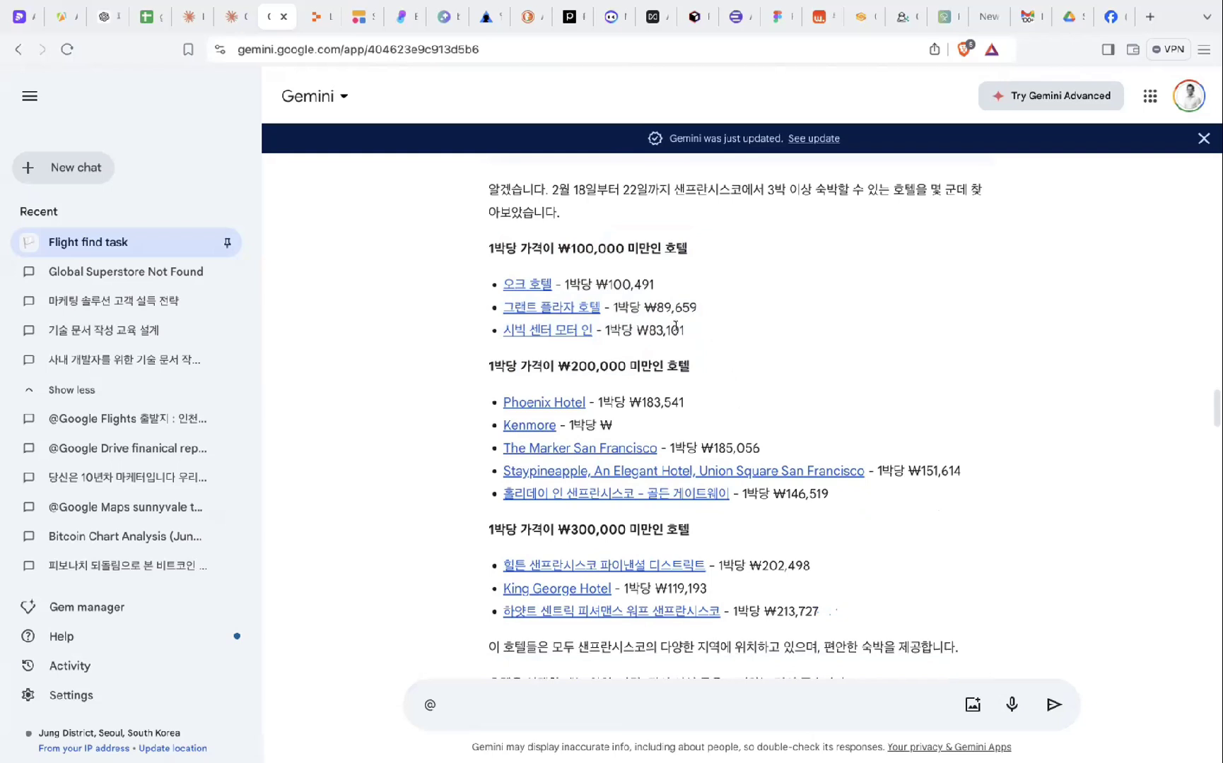
left_click_drag(683, 330, 584, 300)
left_click(697, 284)
left_click_drag(694, 270, 721, 327)
left_click(721, 326)
scroll(741, 340, "down", 1)
left_click_drag(747, 290, 833, 466)
left_click(847, 530)
scroll(843, 523, "down", 2)
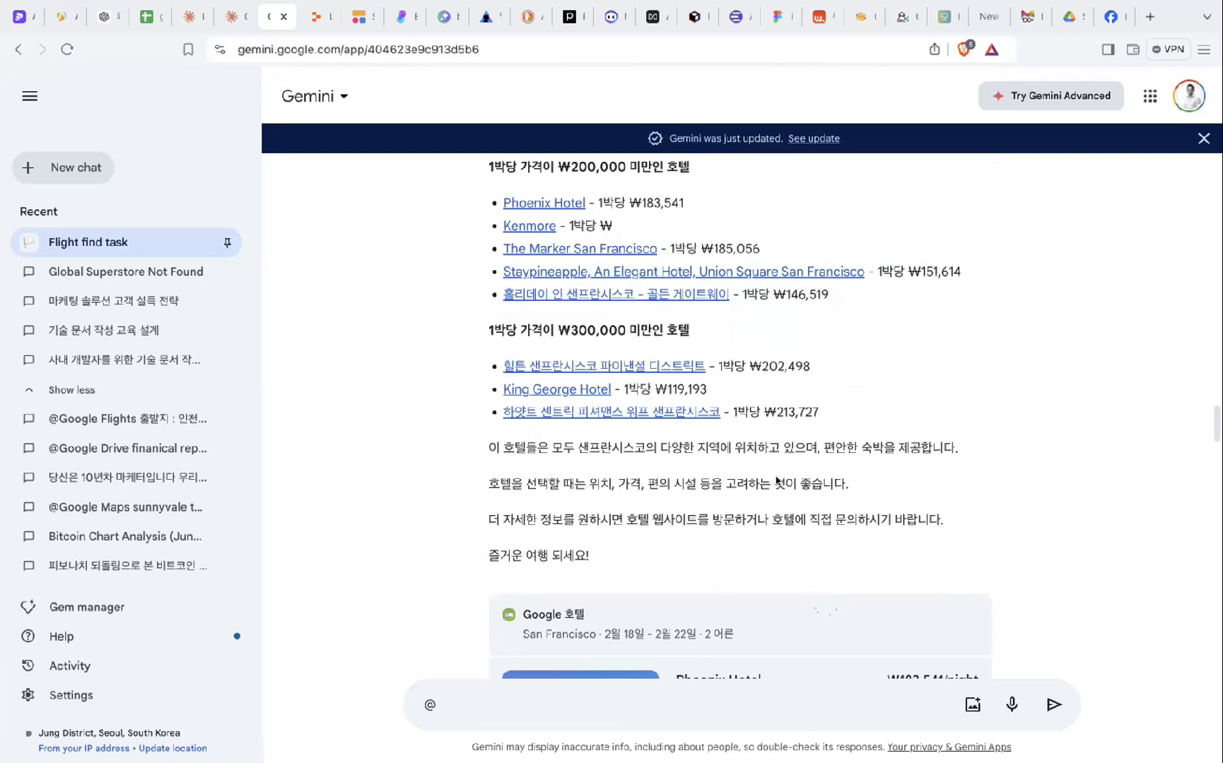
scroll(789, 543, "down", 1)
left_click_drag(720, 344, 742, 445)
left_click(725, 407)
scroll(725, 408, "down", 3)
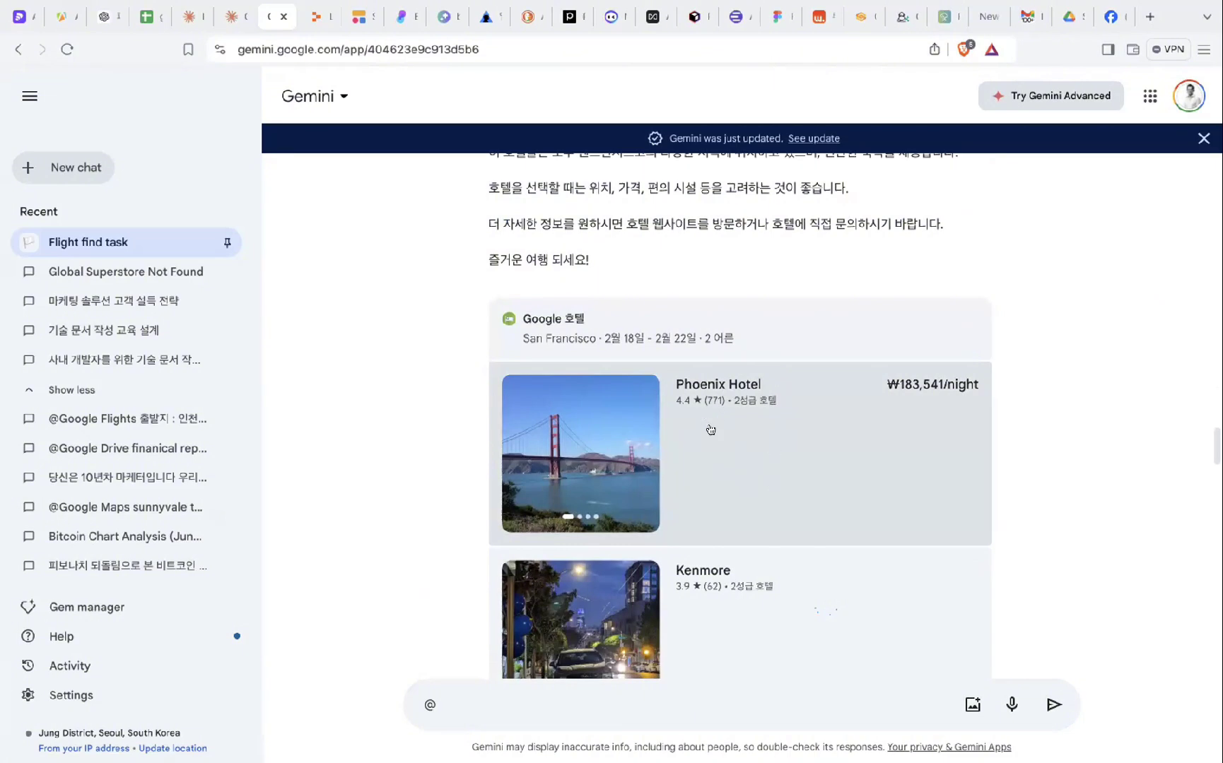
left_click(726, 401)
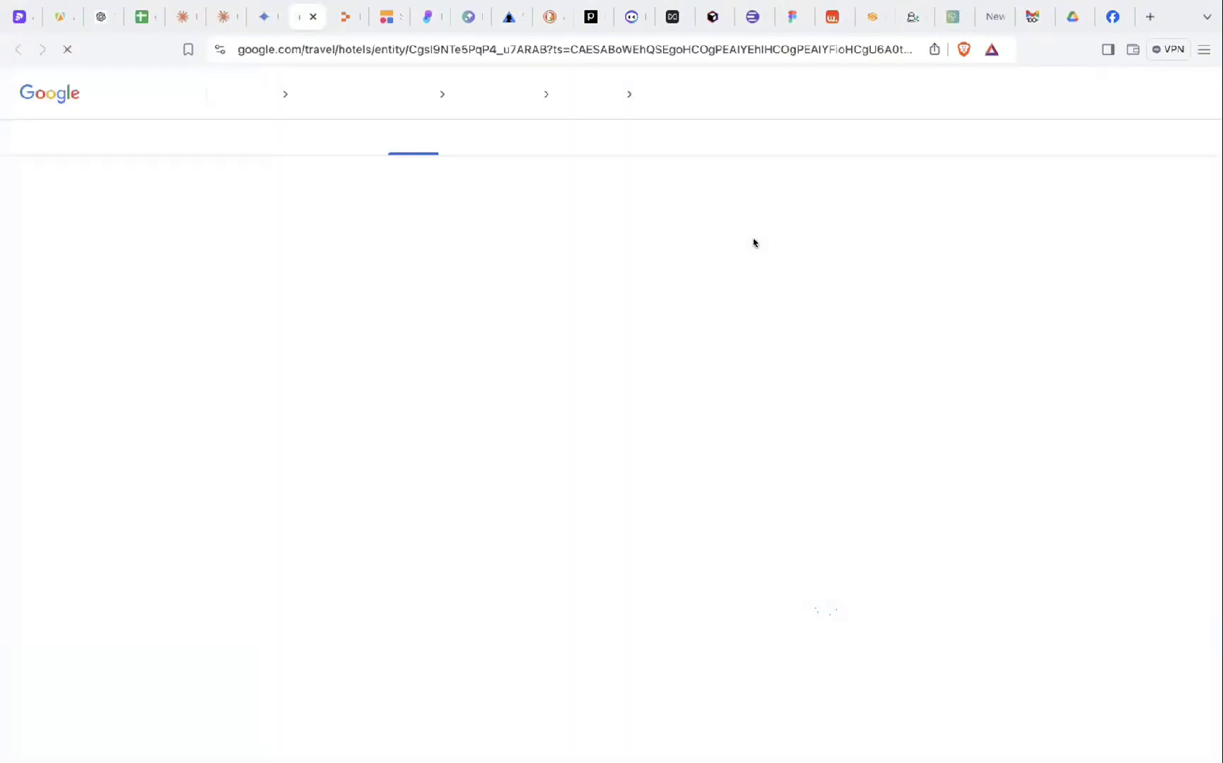
scroll(229, 404, "down", 8)
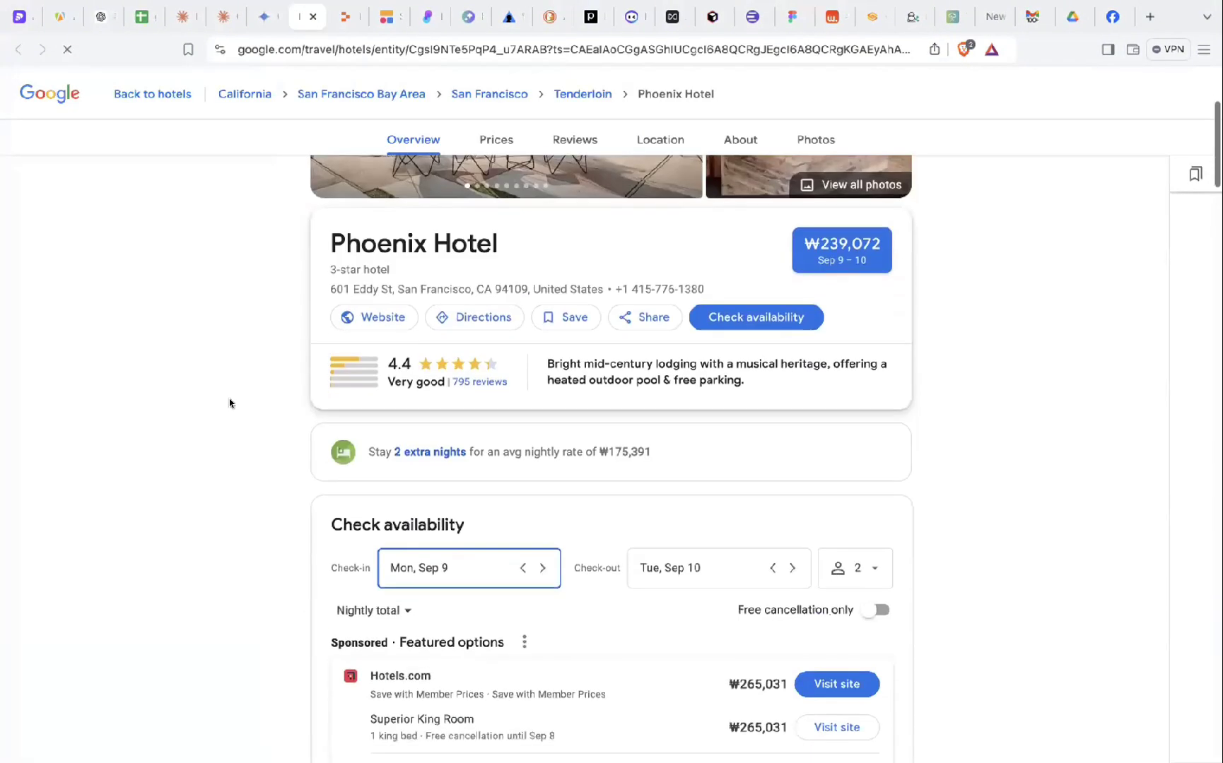
scroll(229, 403, "down", 8)
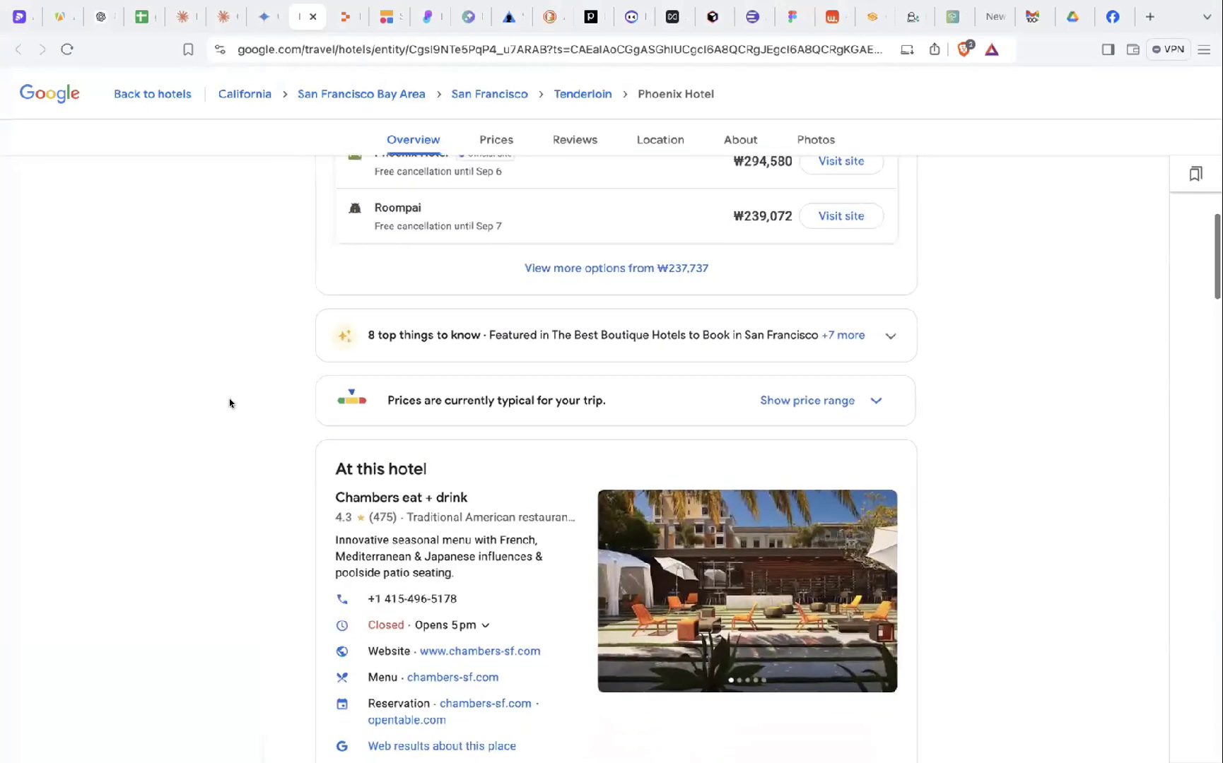
left_click(312, 17)
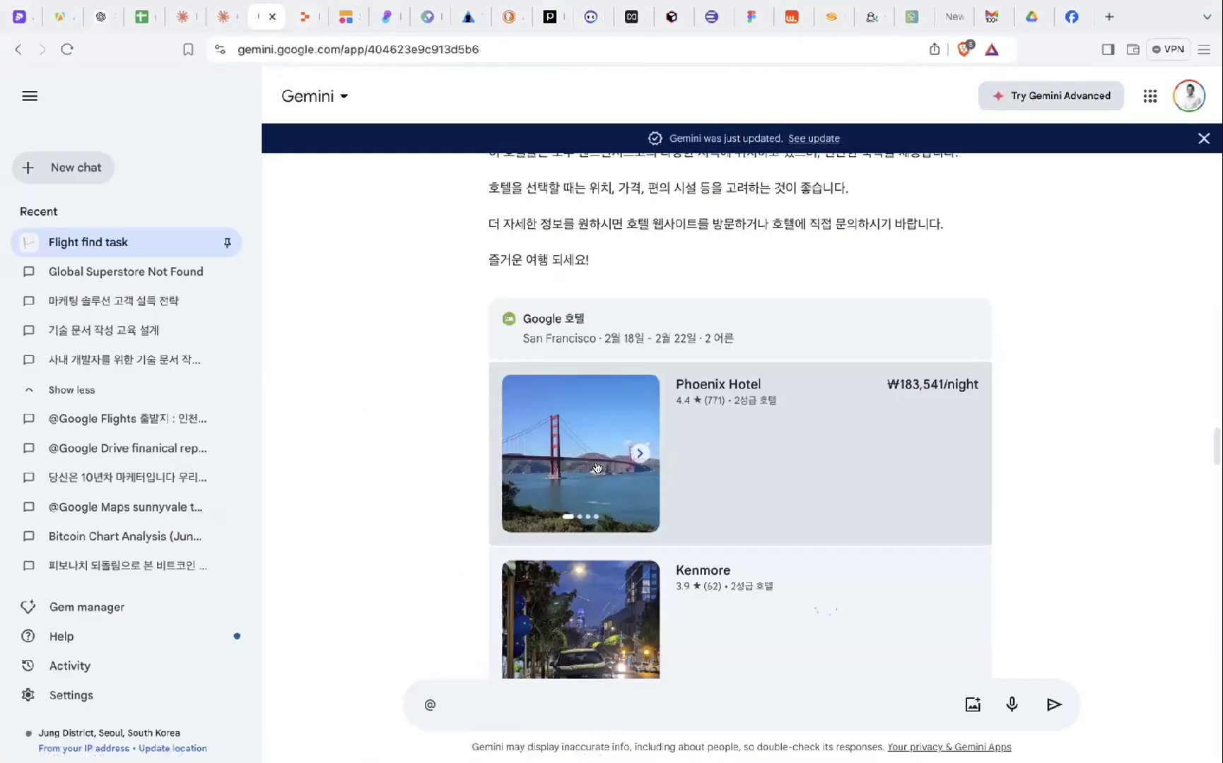
scroll(749, 403, "down", 3)
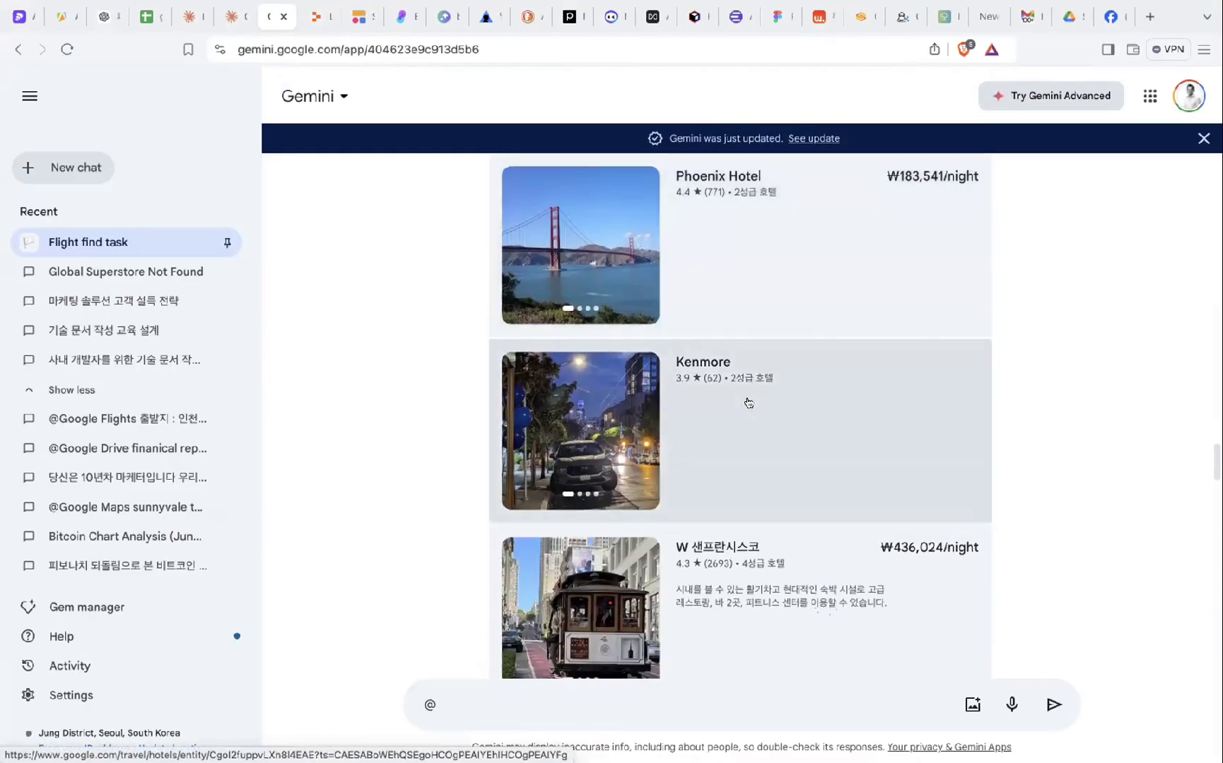
scroll(750, 450, "down", 3)
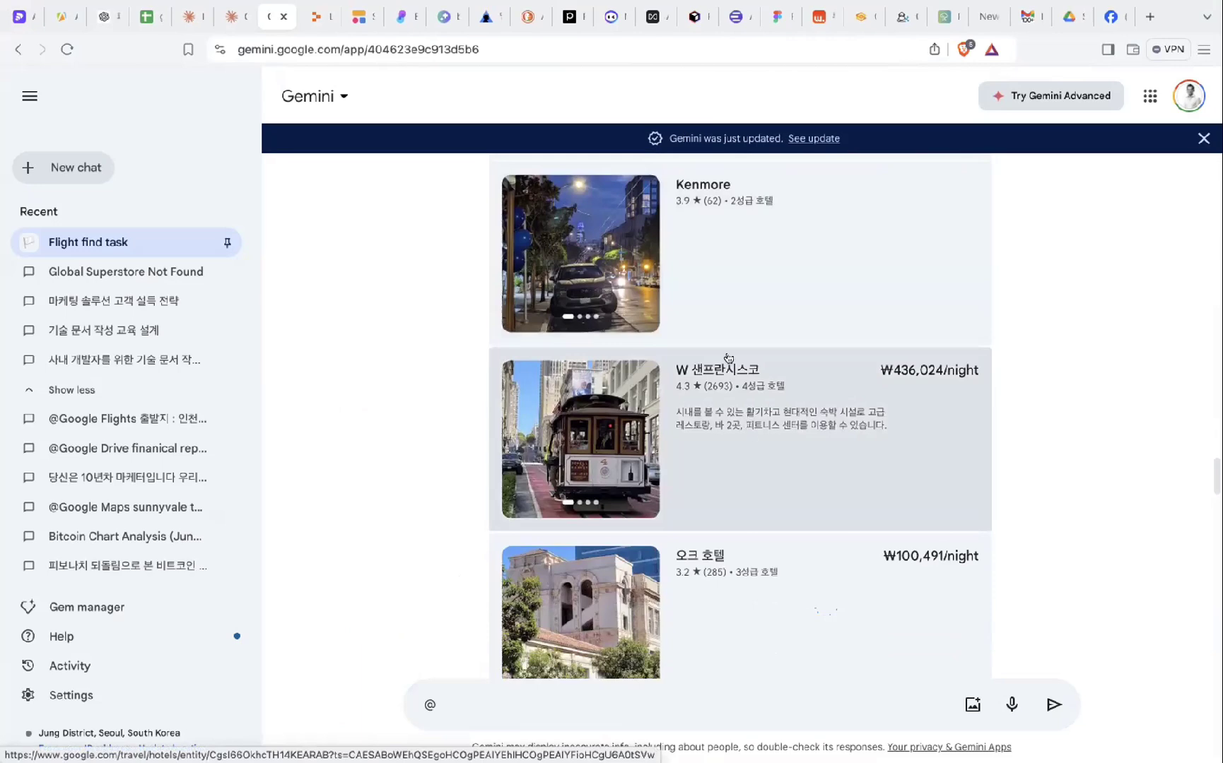
left_click(759, 420)
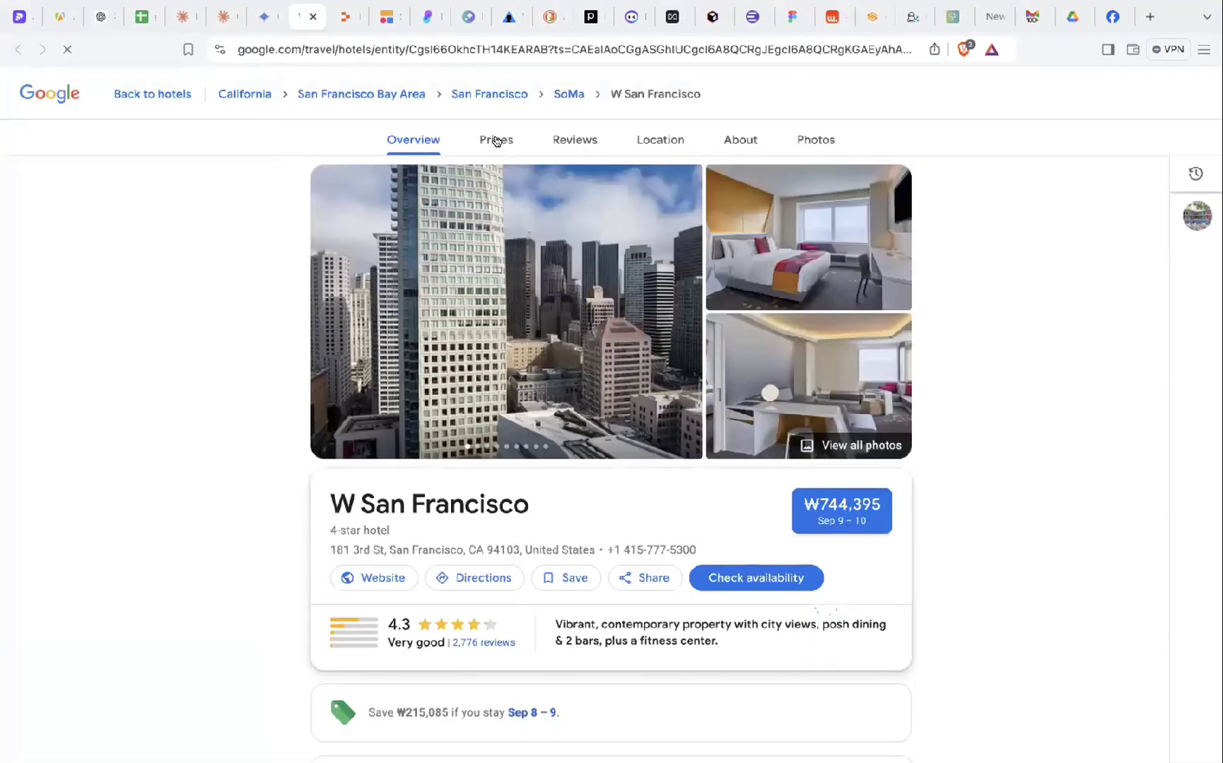
left_click(497, 141)
left_click(562, 141)
left_click(650, 144)
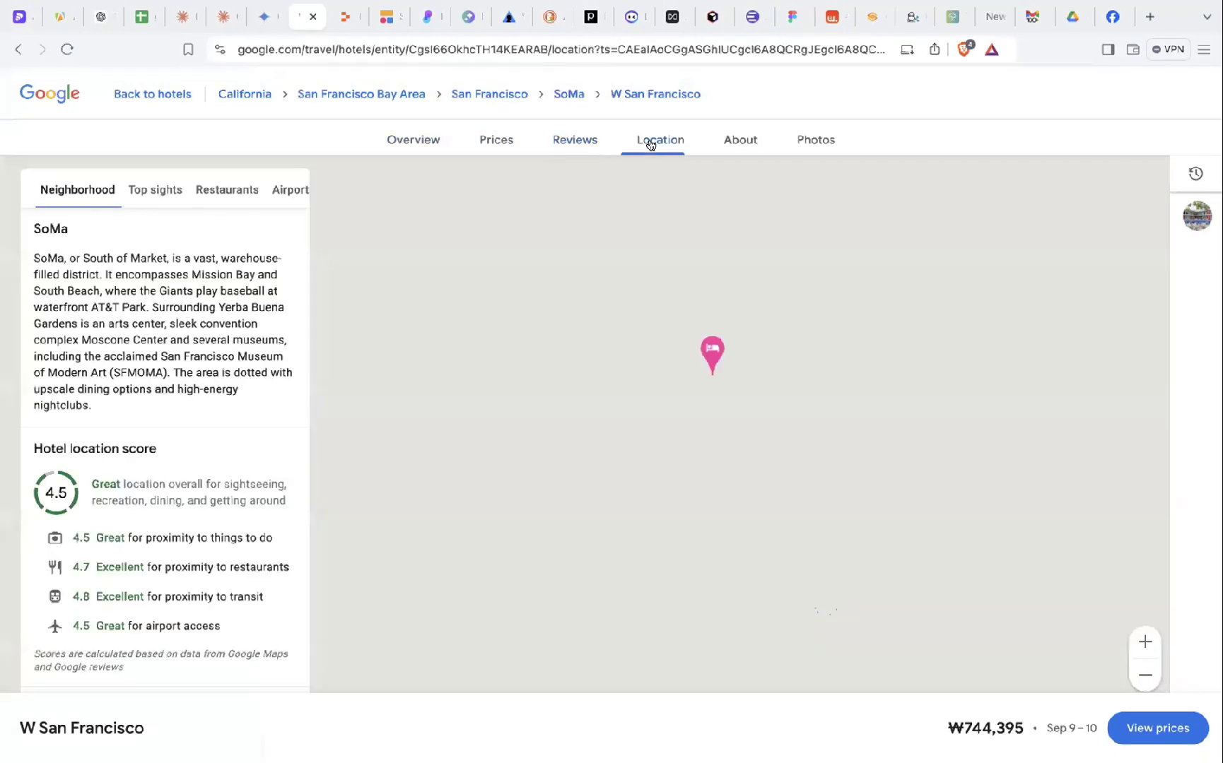
left_click(428, 148)
left_click(314, 22)
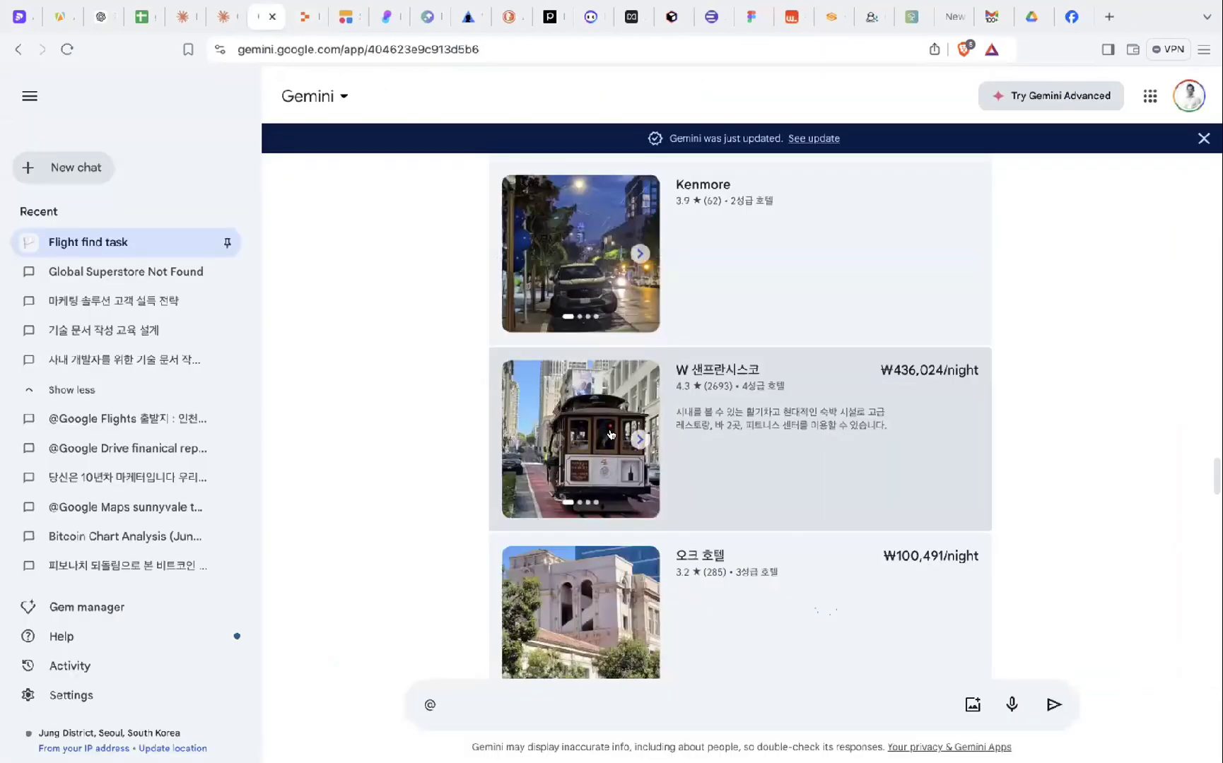
- Scroll through the San Francisco hotel list down to the Google Hotels card topped by Phoenix Hotel
scroll(743, 437, "down", 15)
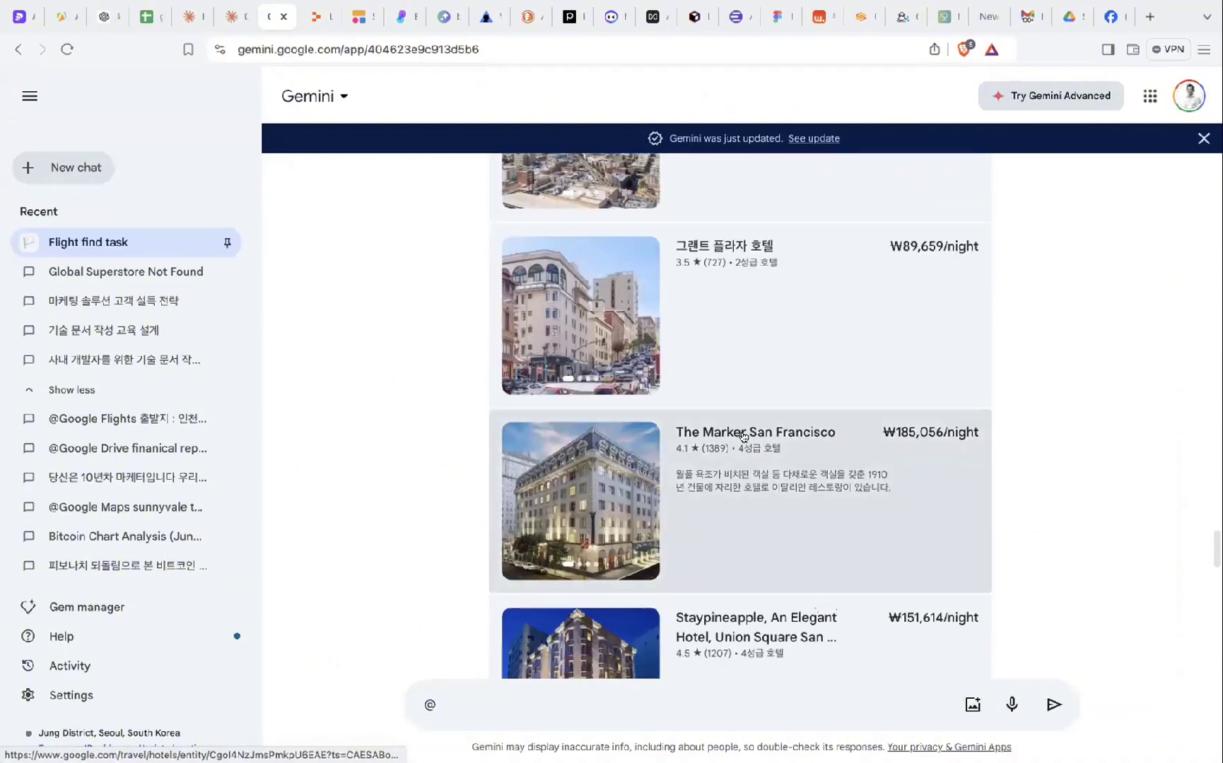
scroll(743, 438, "down", 12)
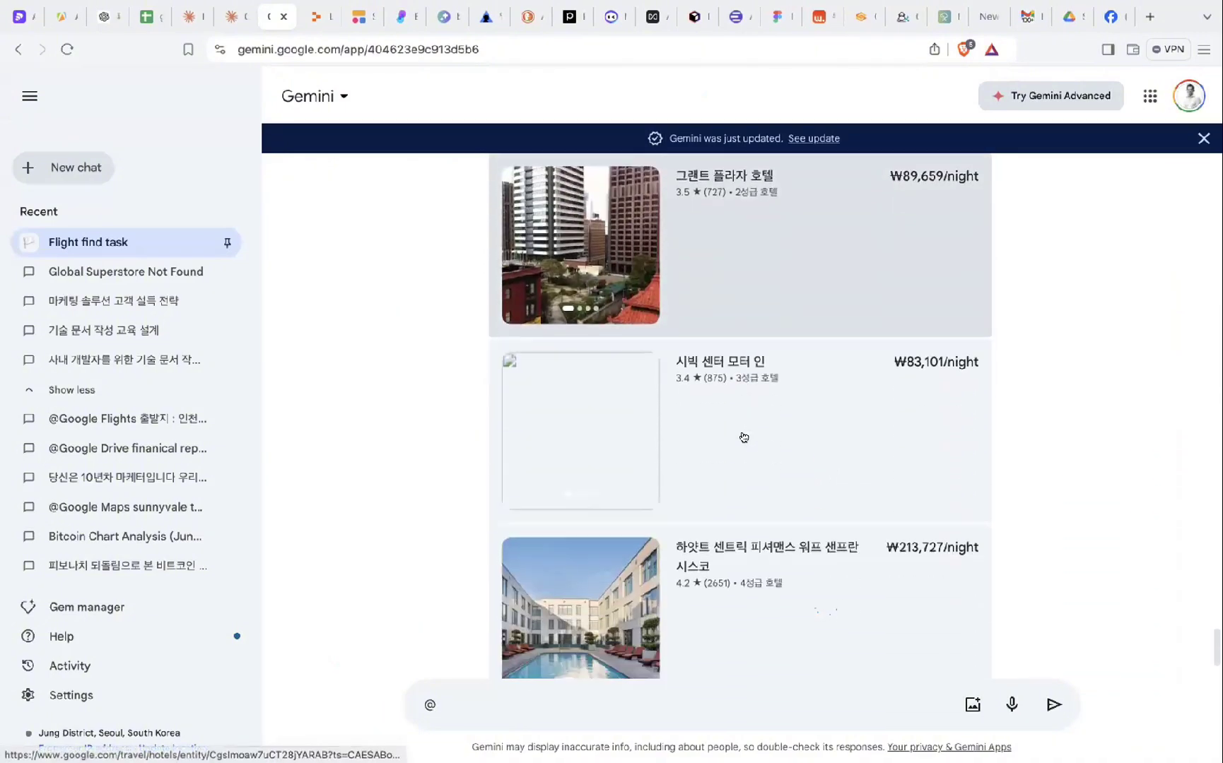
scroll(744, 436, "up", 20)
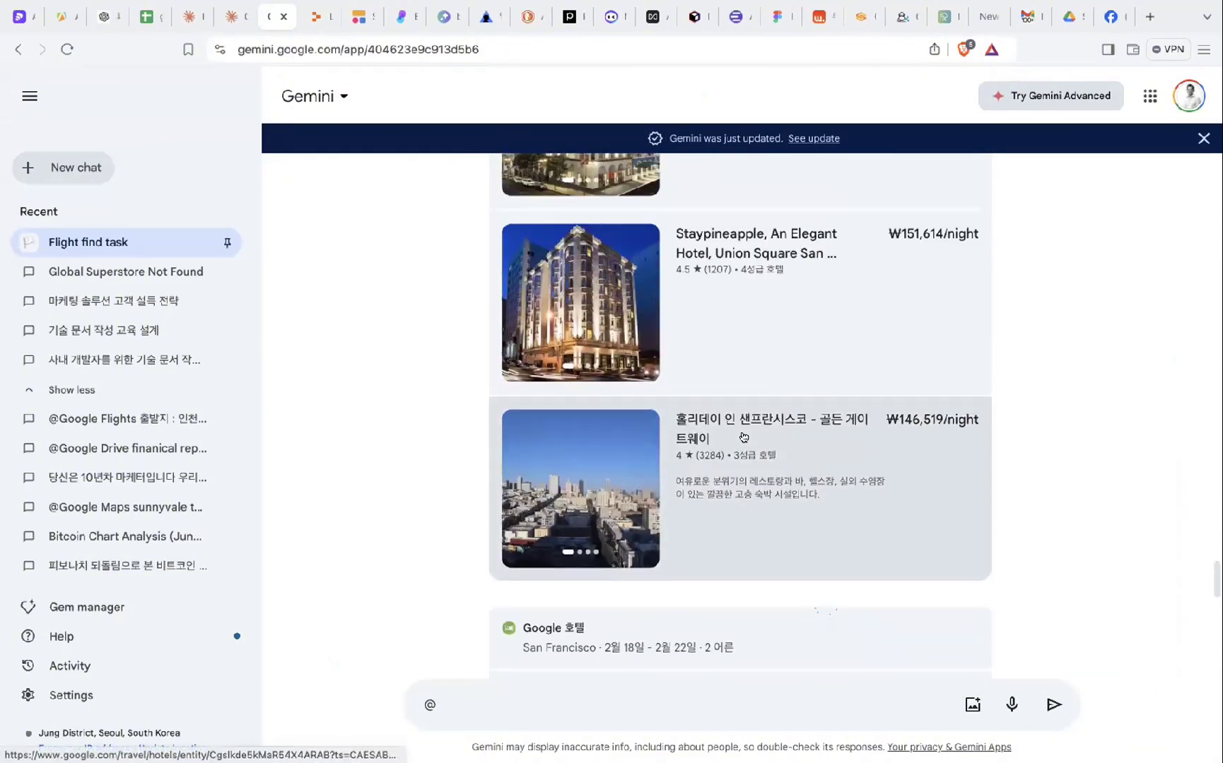
scroll(743, 437, "down", 20)
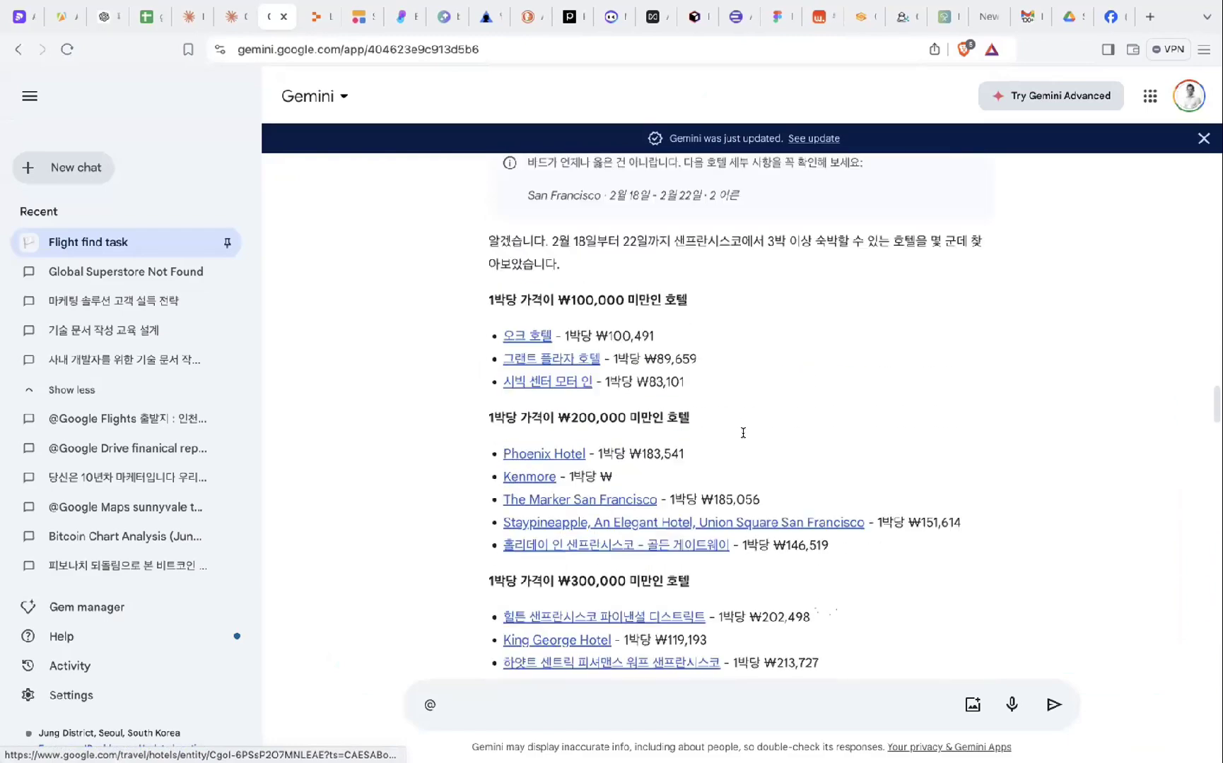
scroll(743, 438, "up", 15)
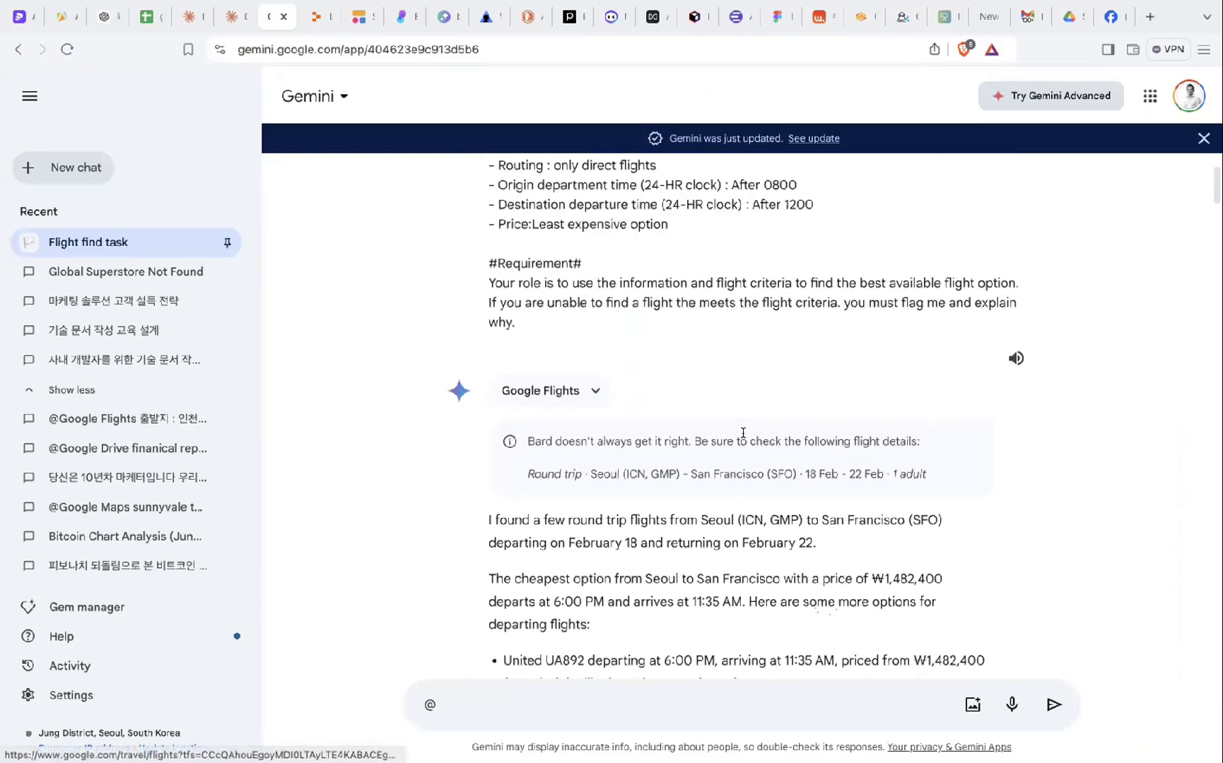
scroll(657, 326, "down", 1)
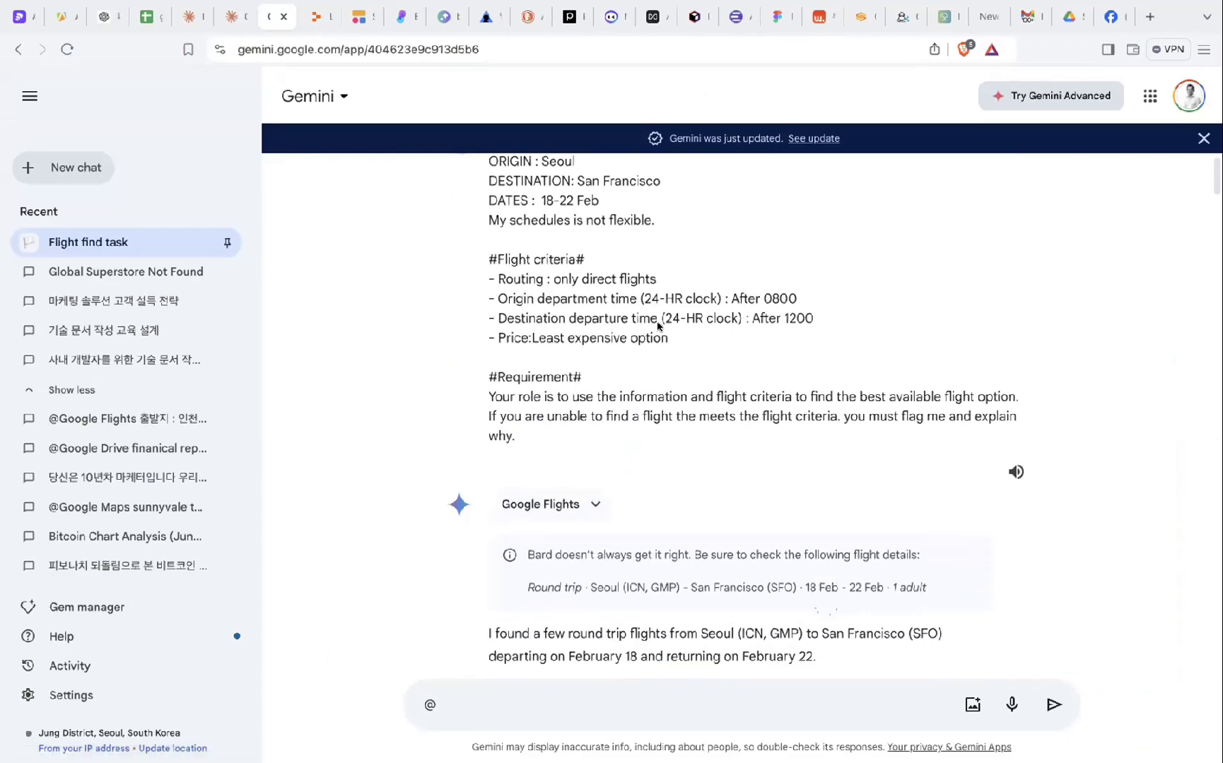
scroll(696, 252, "down", 4)
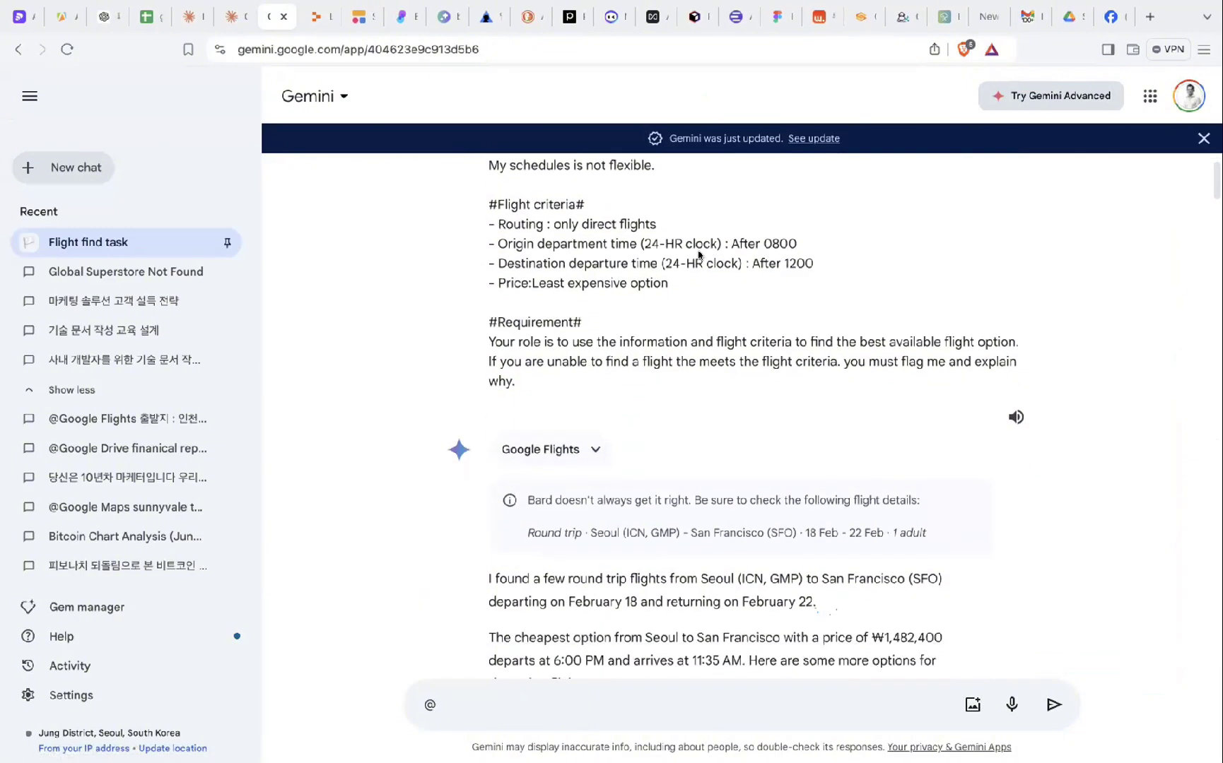
scroll(702, 340, "up", 5)
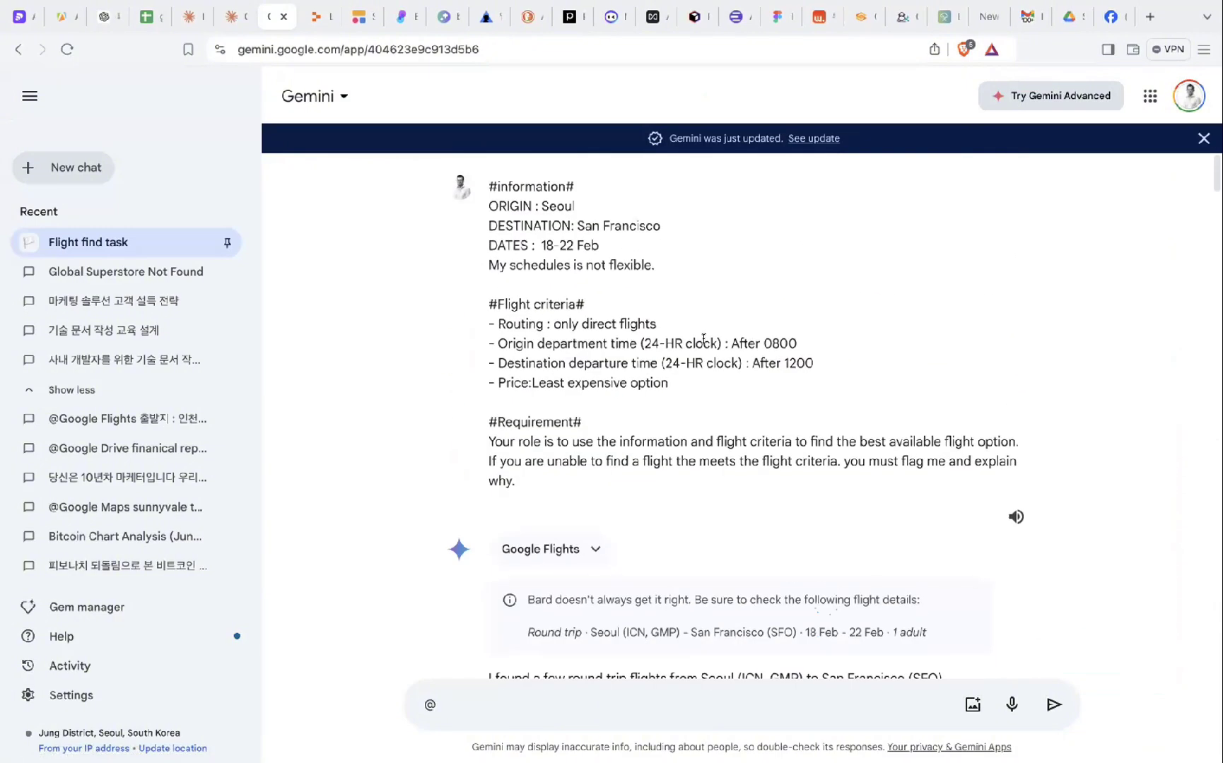
scroll(703, 340, "down", 12)
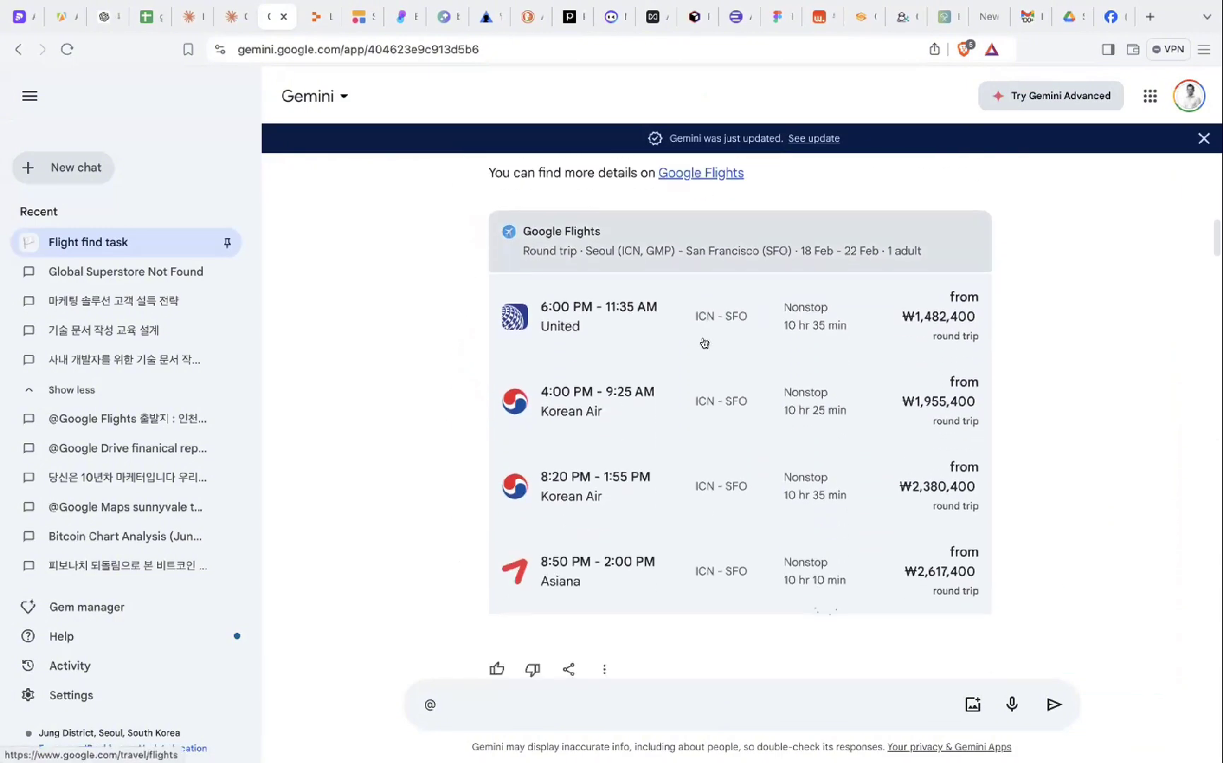
scroll(704, 343, "down", 6)
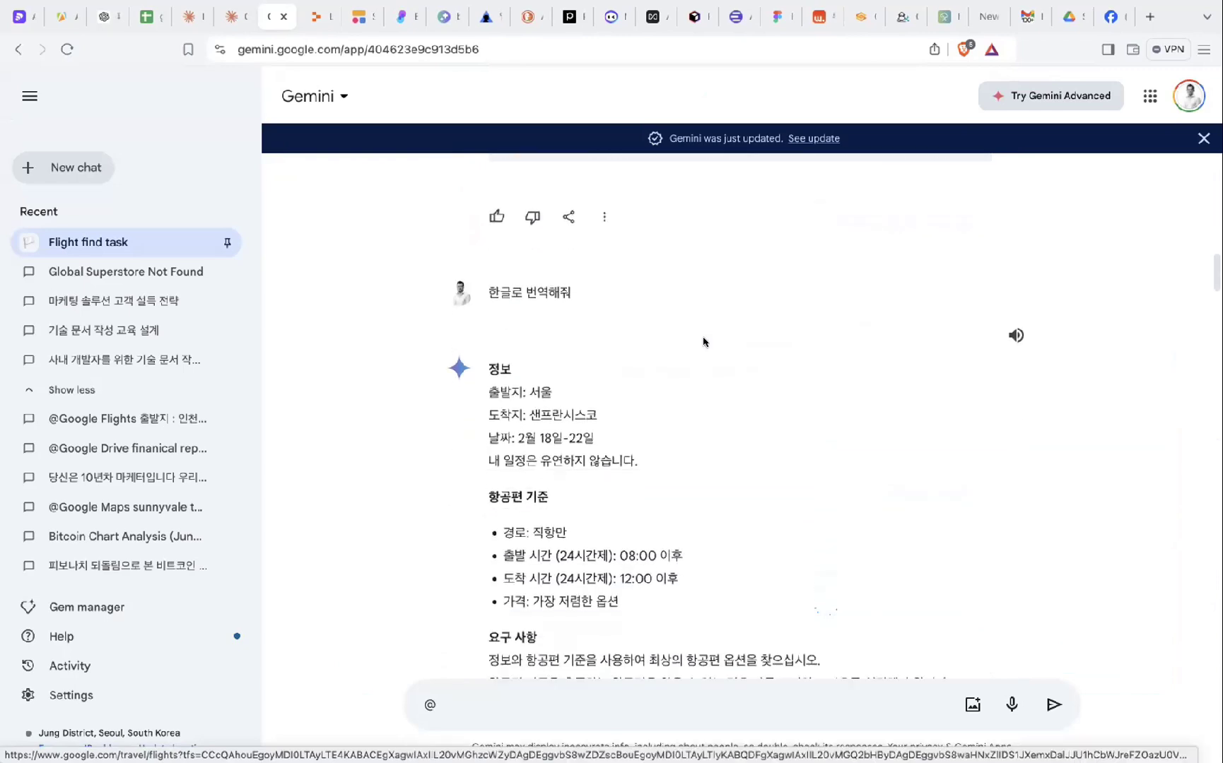
scroll(703, 342, "down", 5)
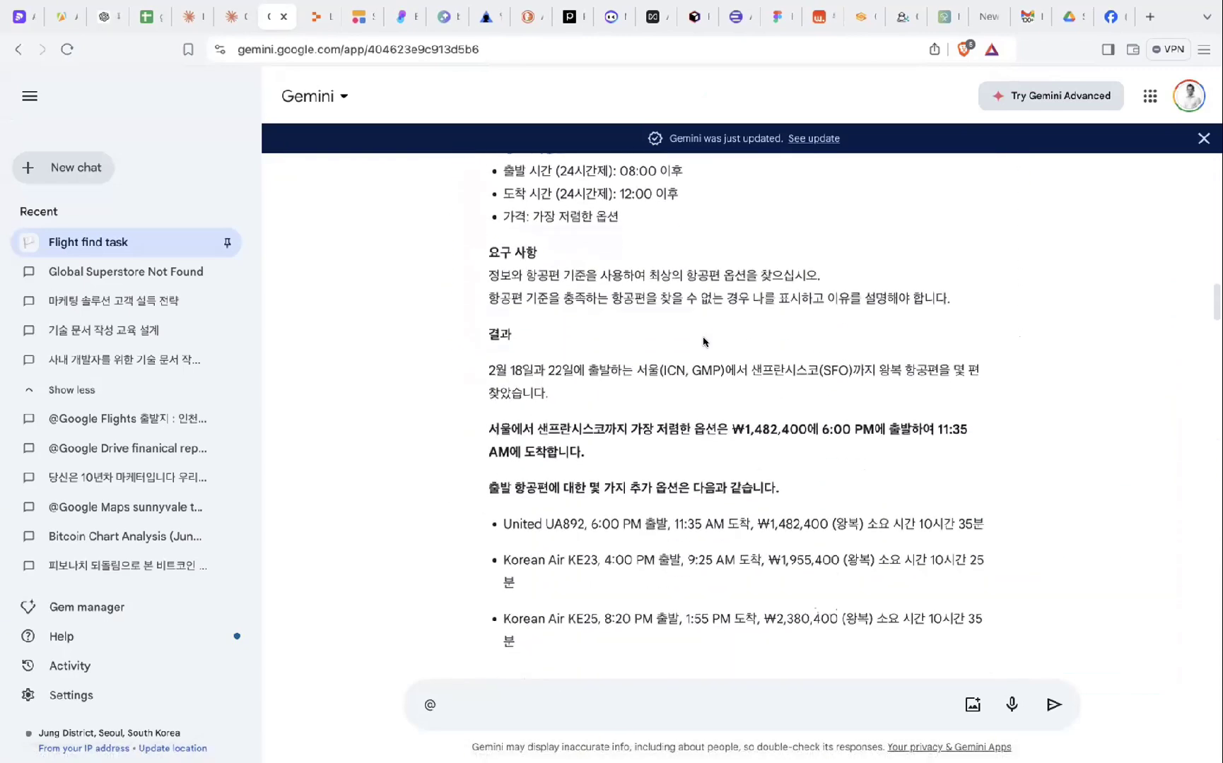
scroll(703, 342, "down", 18)
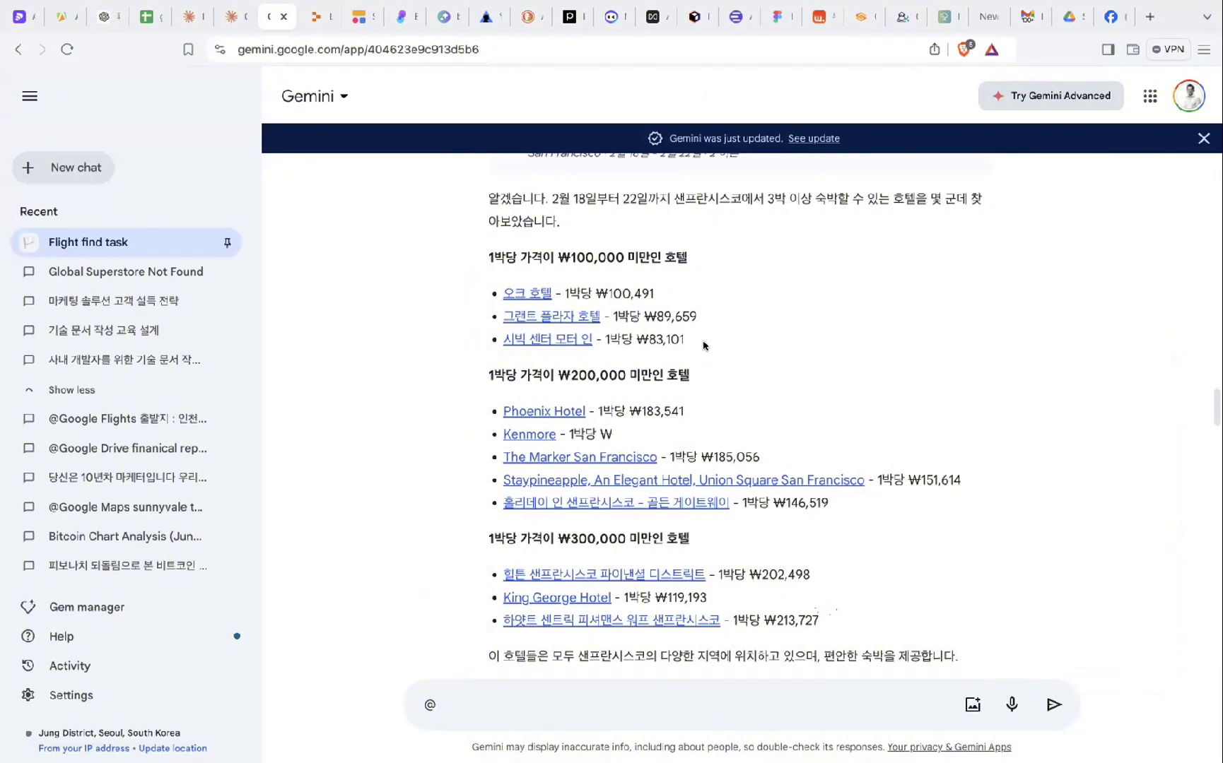
scroll(704, 346, "down", 3)
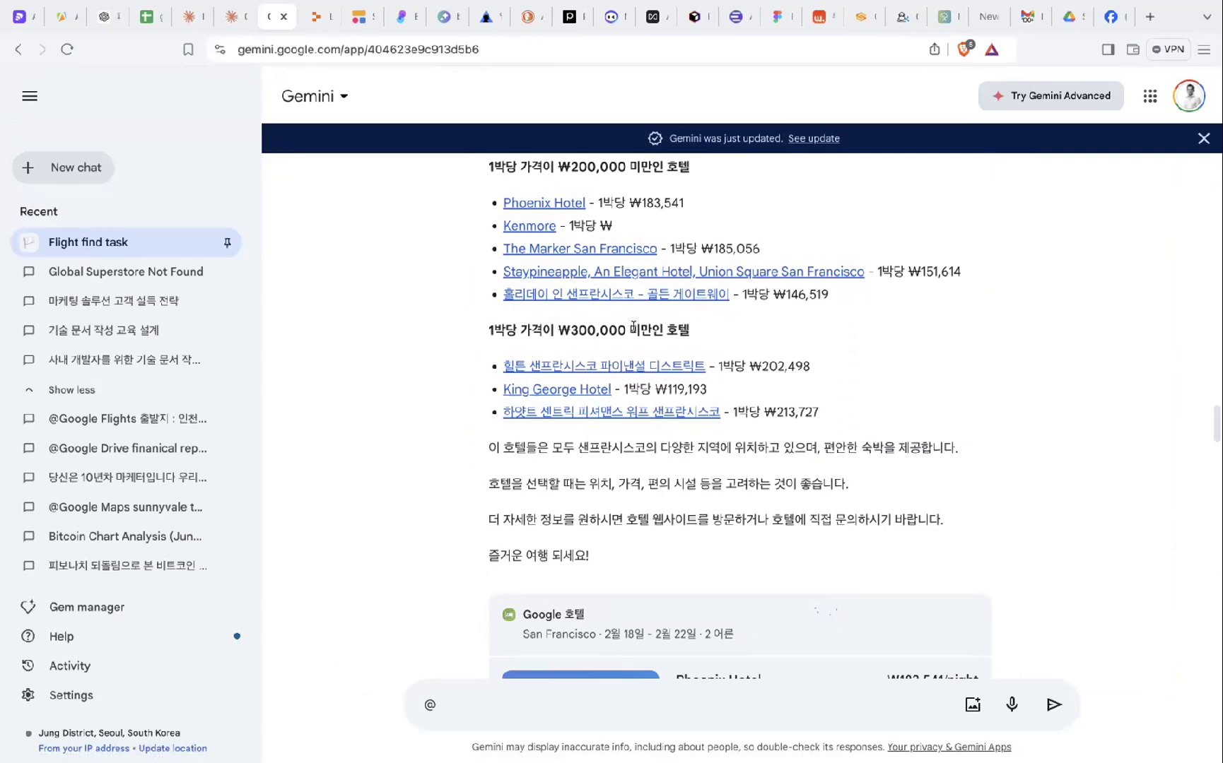
scroll(709, 384, "down", 4)
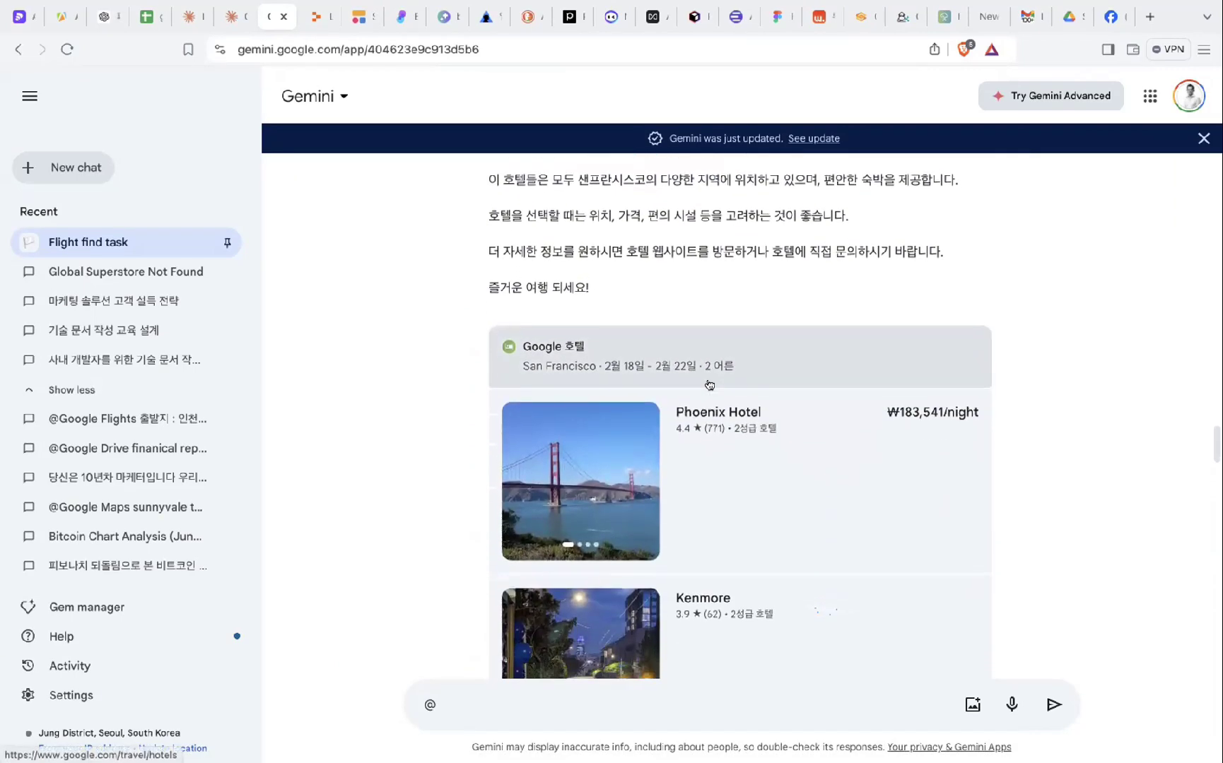
- Glance at the Claude and ChatGPT chats, then open Gemini's 'Global Superstore Not Found' chat to write a prompt
left_click(196, 17)
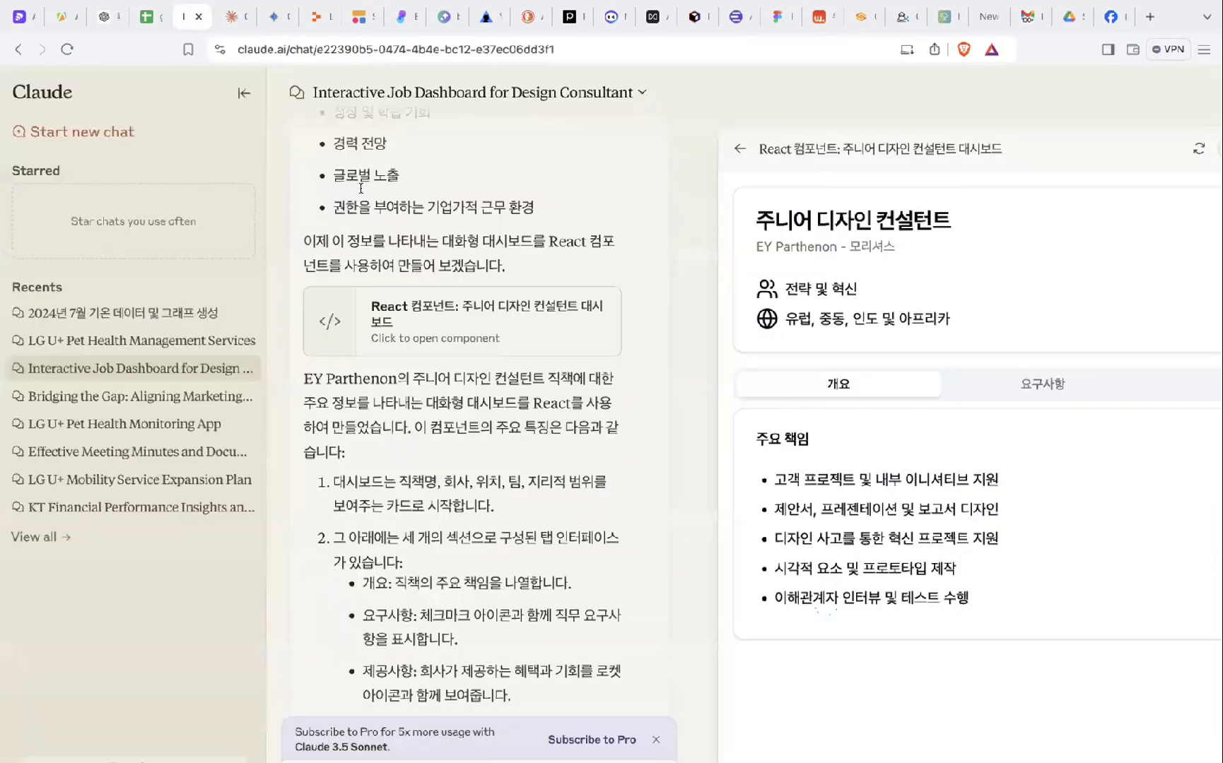
left_click(104, 17)
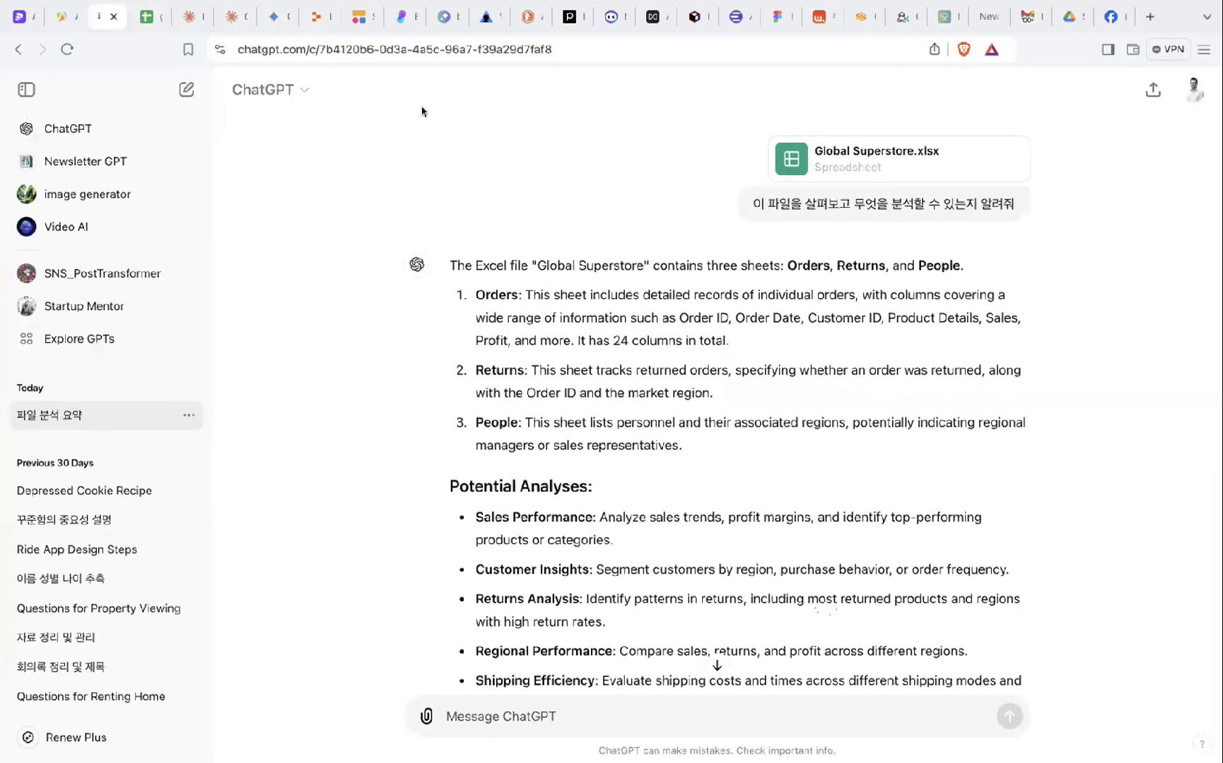
left_click(272, 17)
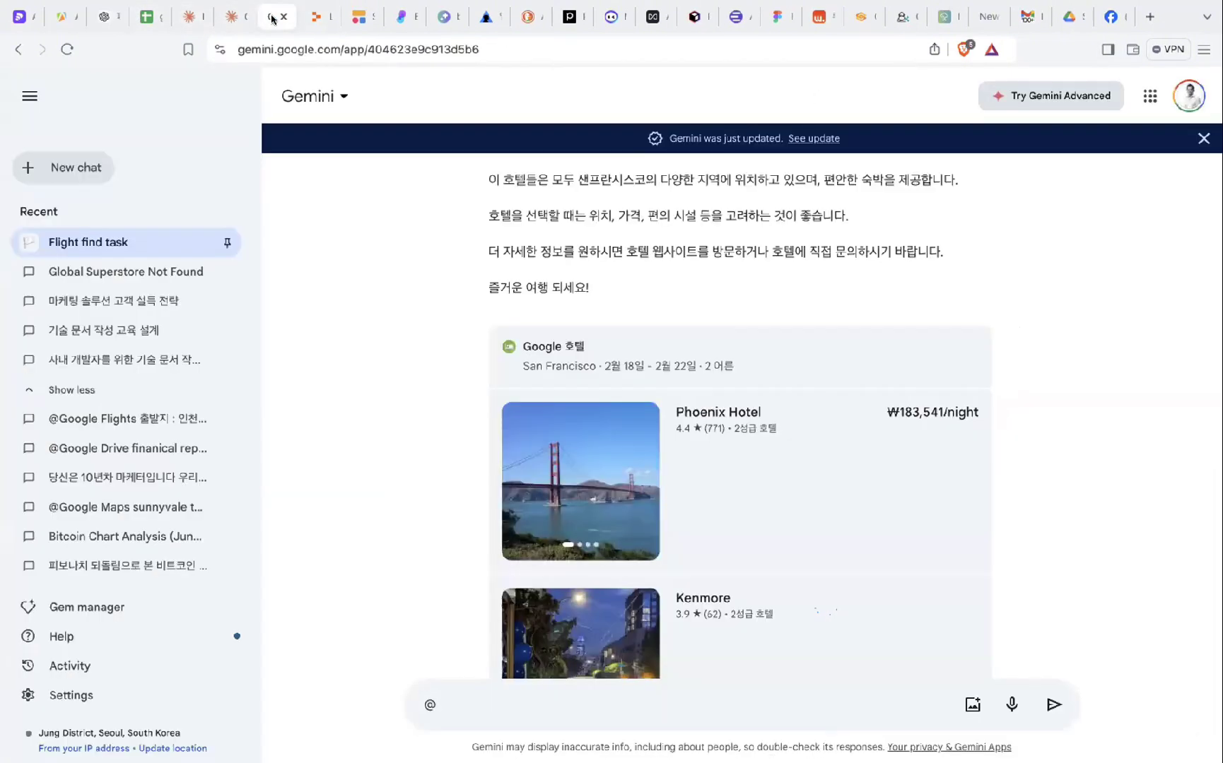
left_click(170, 273)
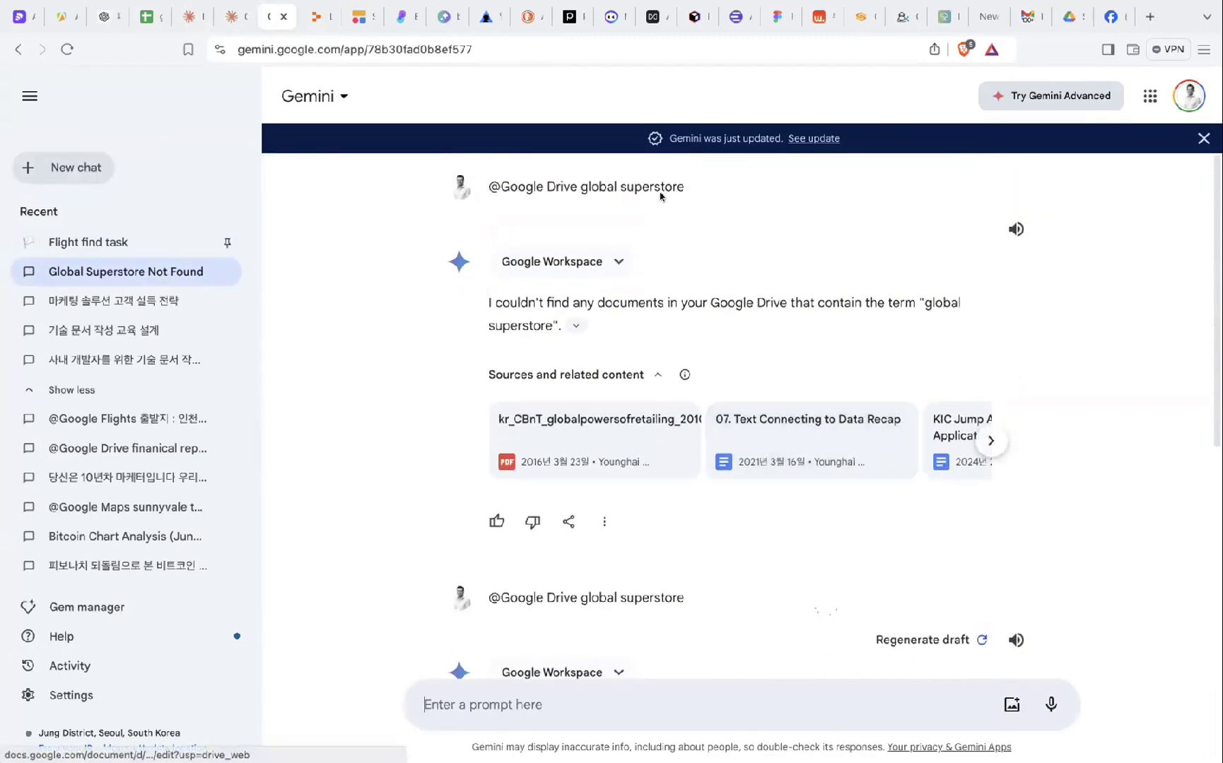
left_click(528, 698)
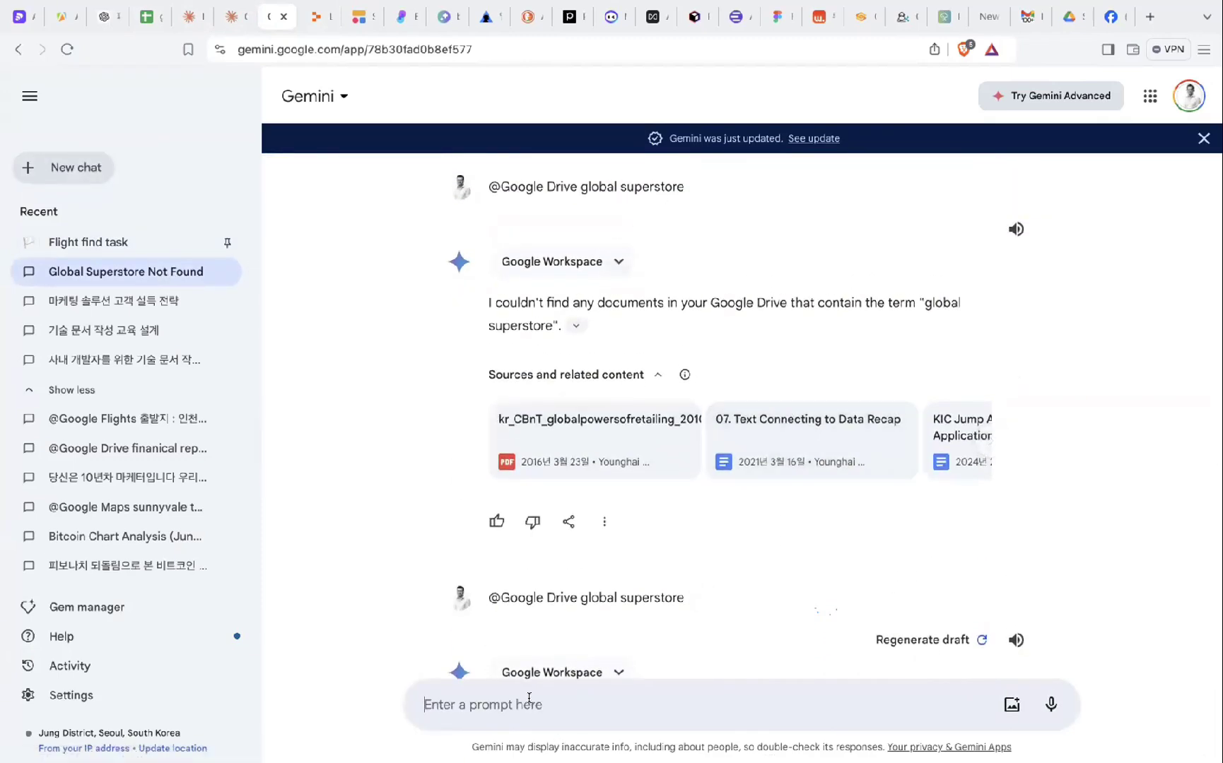
type("@")
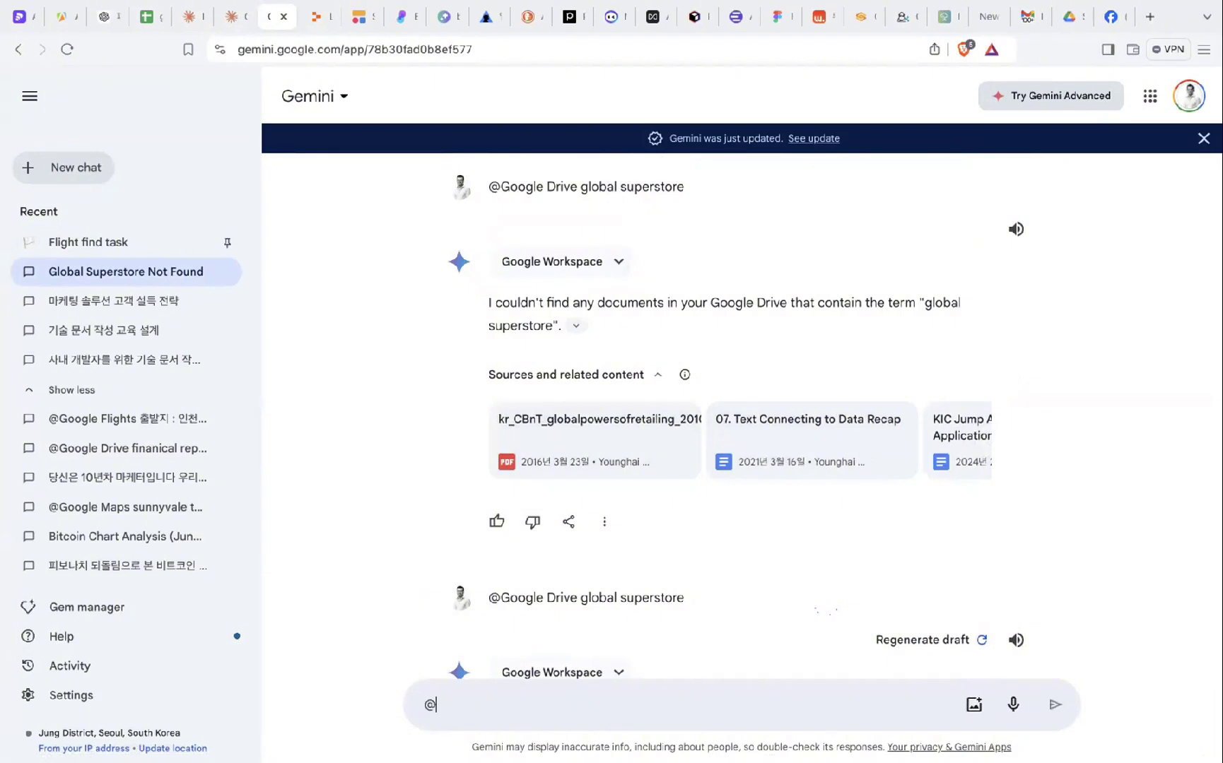
left_click(523, 448)
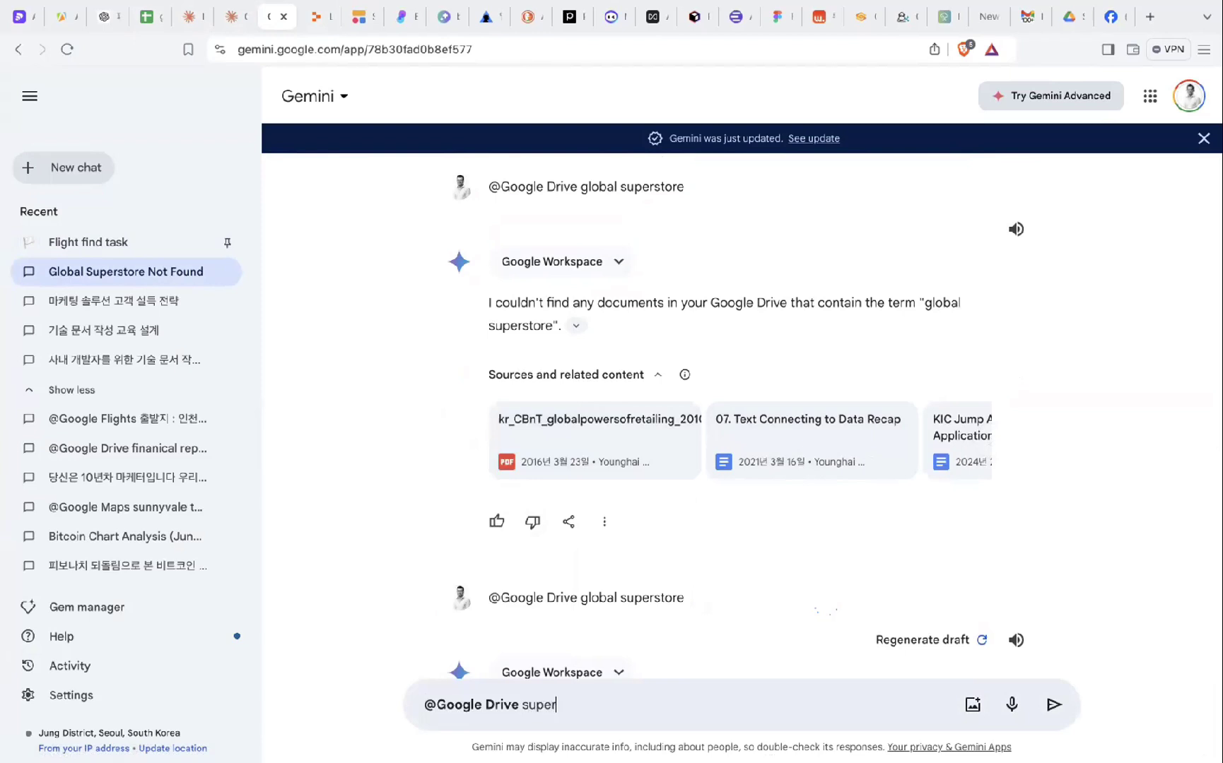
type("re")
key("Return")
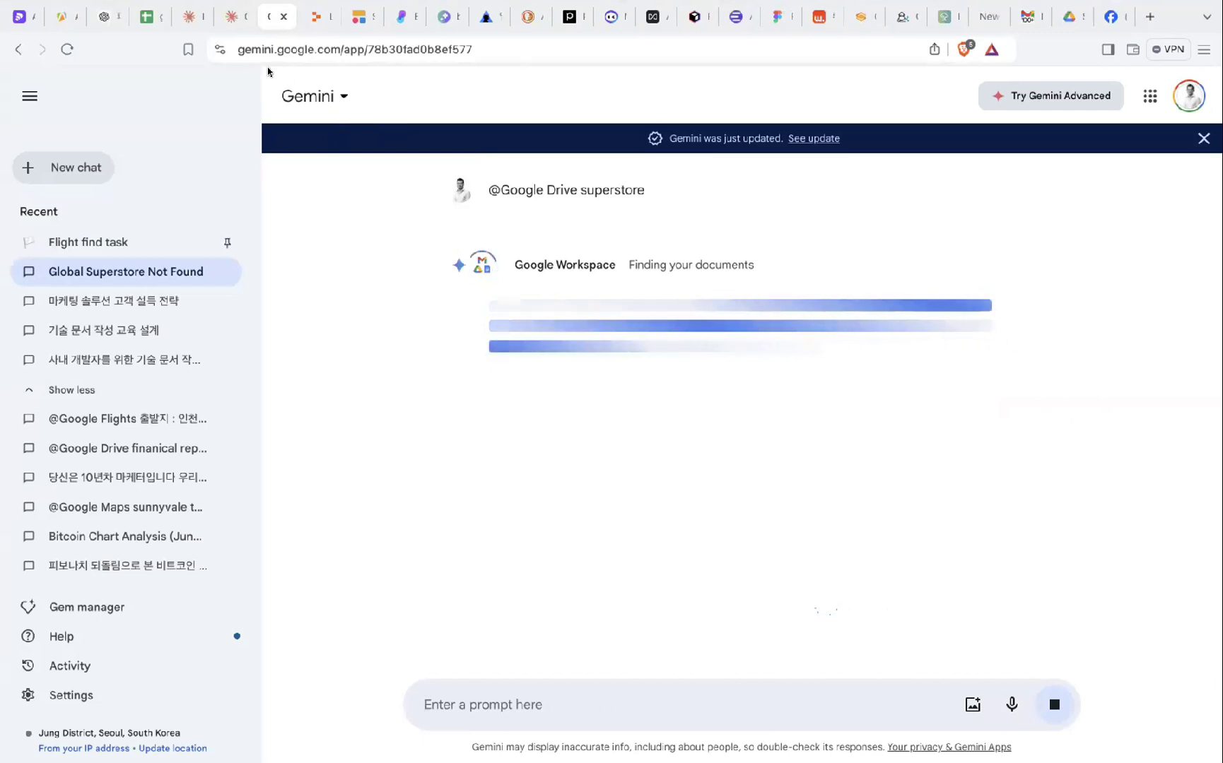
- Scroll back and highlight the earlier answer reporting no matching Drive documents
scroll(452, 325, "up", 5)
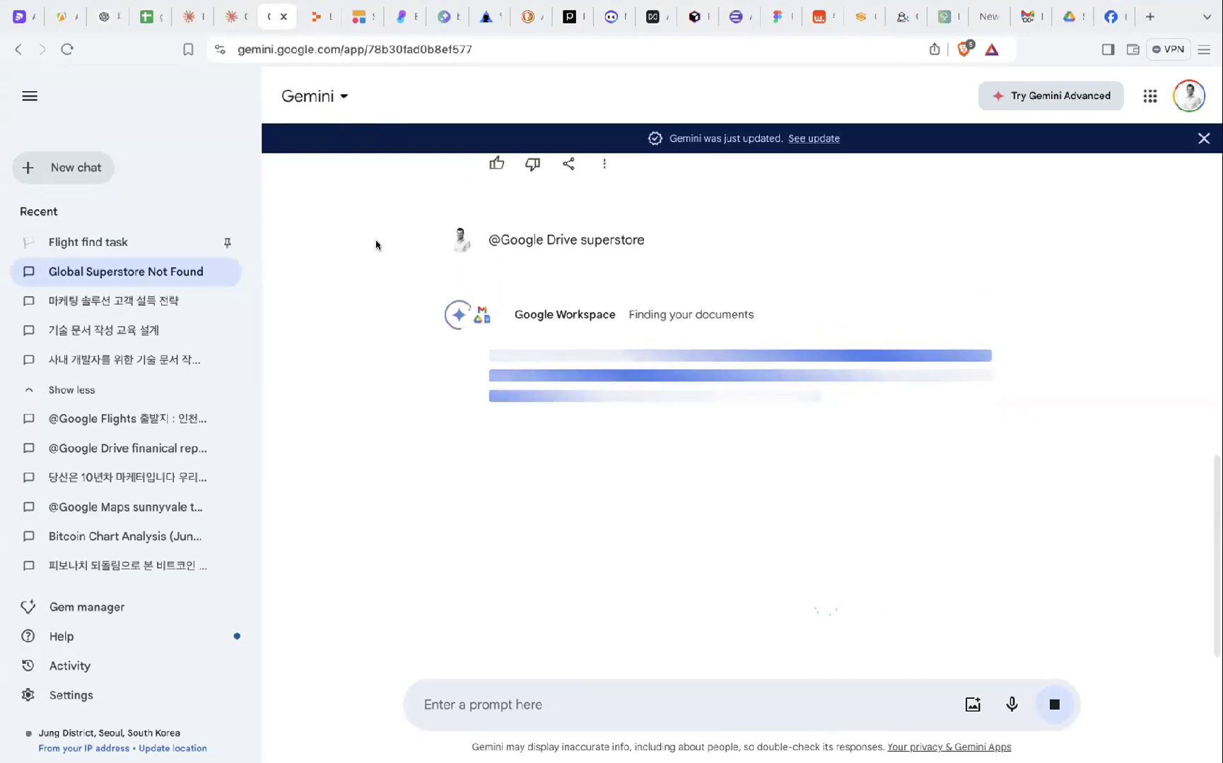
scroll(568, 495, "up", 1)
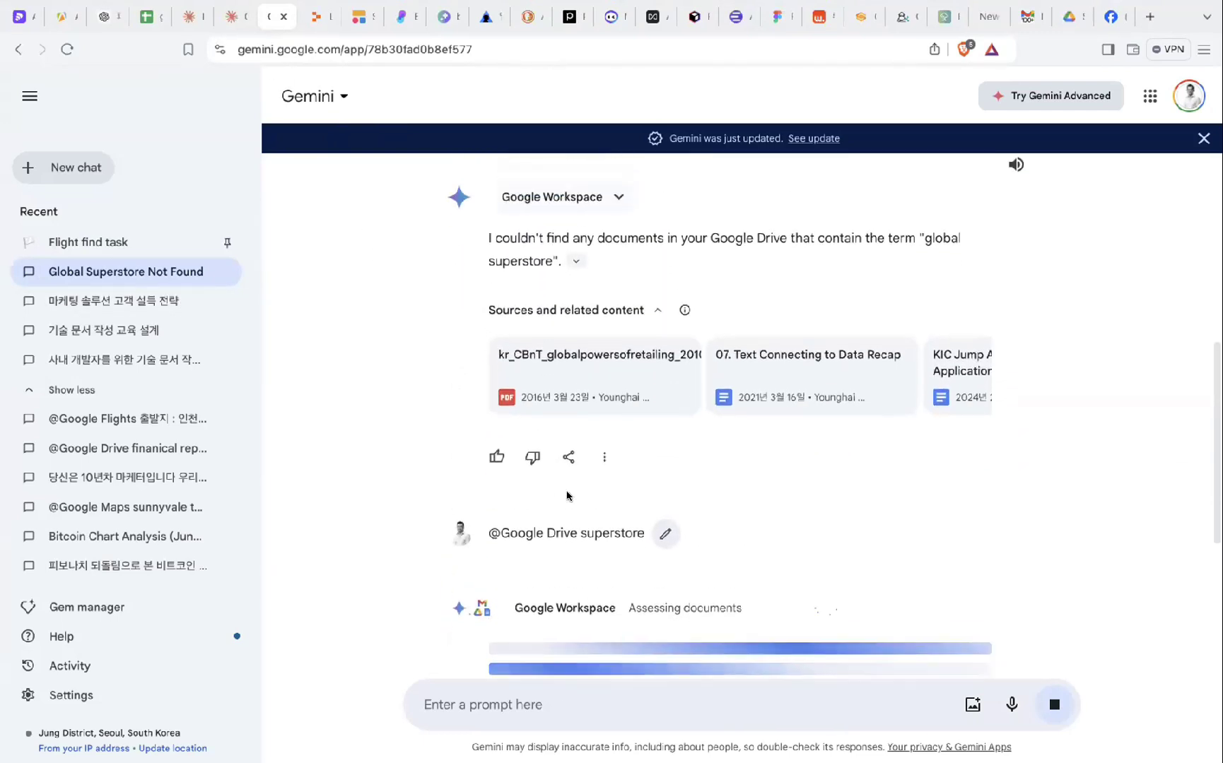
scroll(568, 494, "up", 4)
scroll(643, 521, "down", 3)
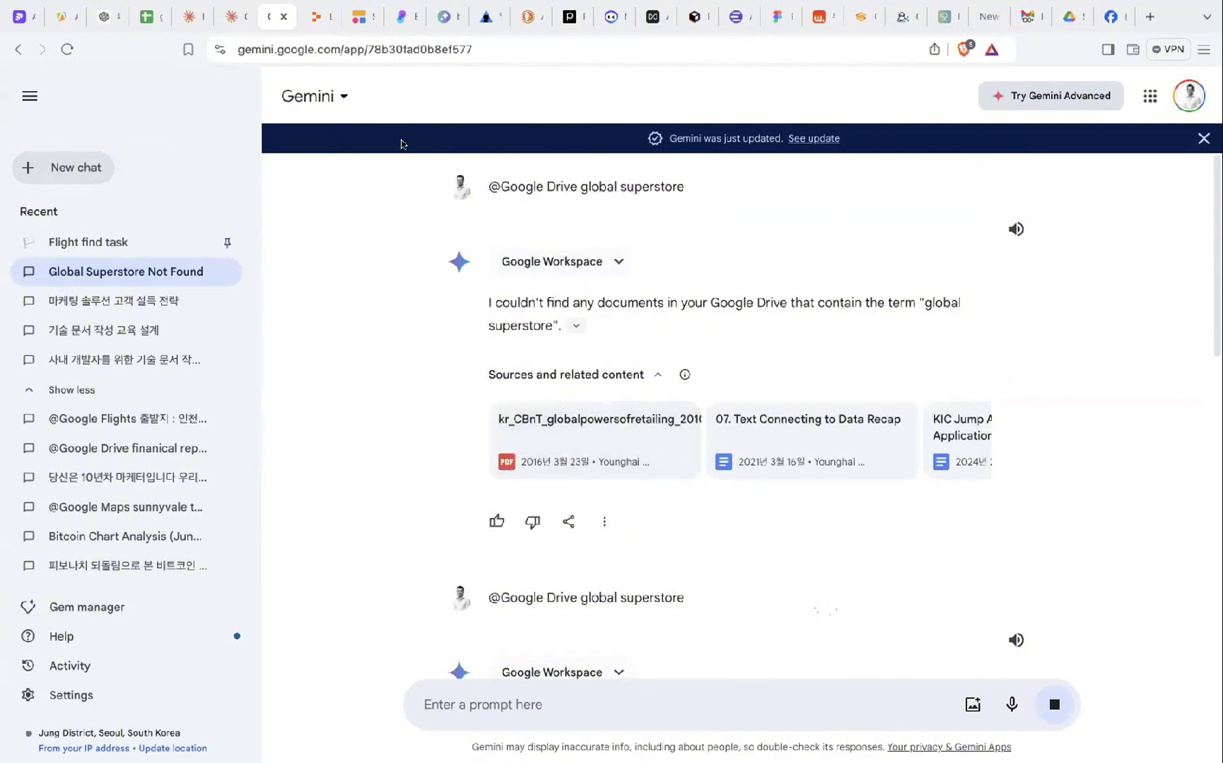
left_click_drag(486, 302, 674, 316)
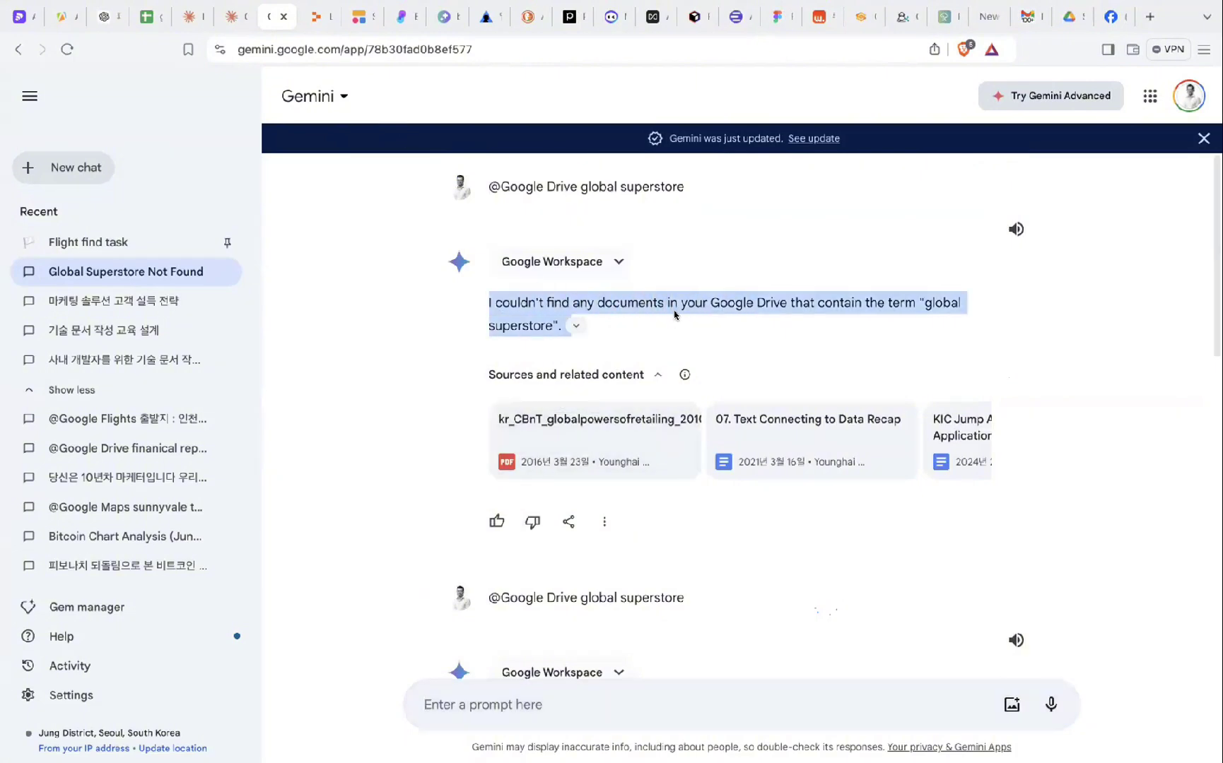
left_click(674, 315)
scroll(675, 315, "down", 5)
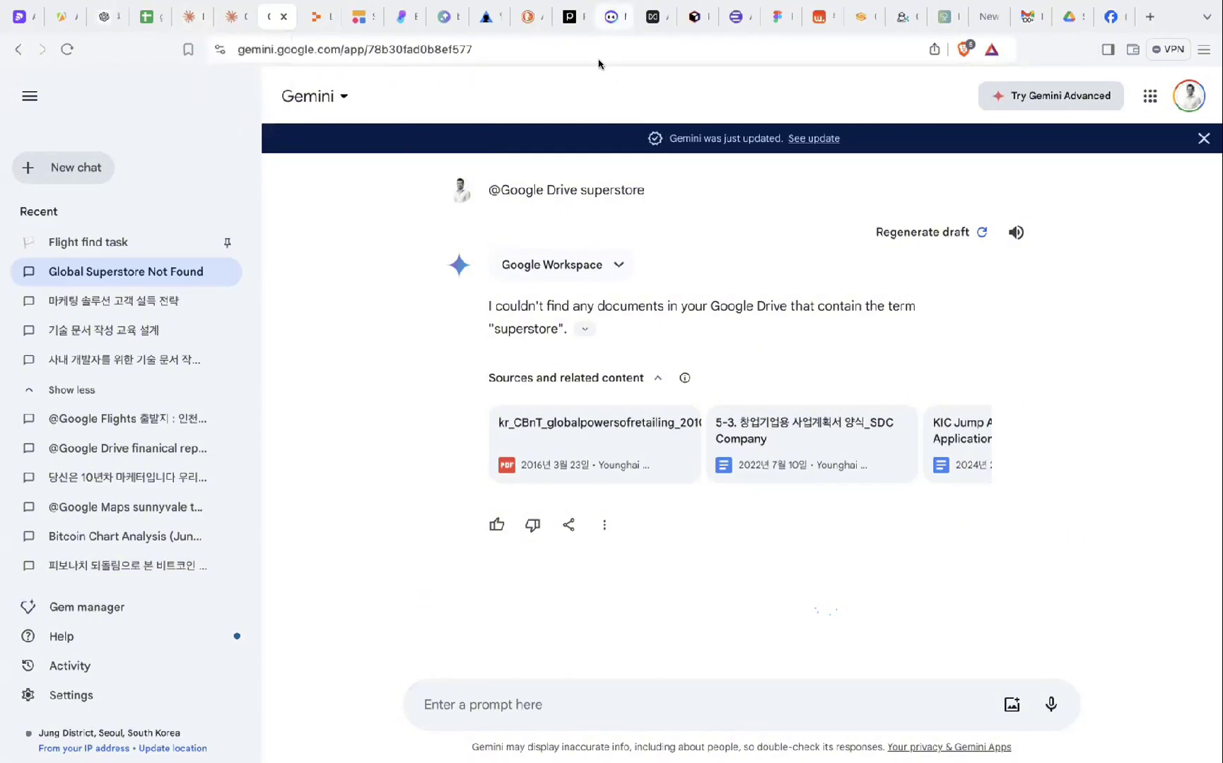
- Start a new Gemini chat, then open a blank new chat in ChatGPT
left_click(44, 173)
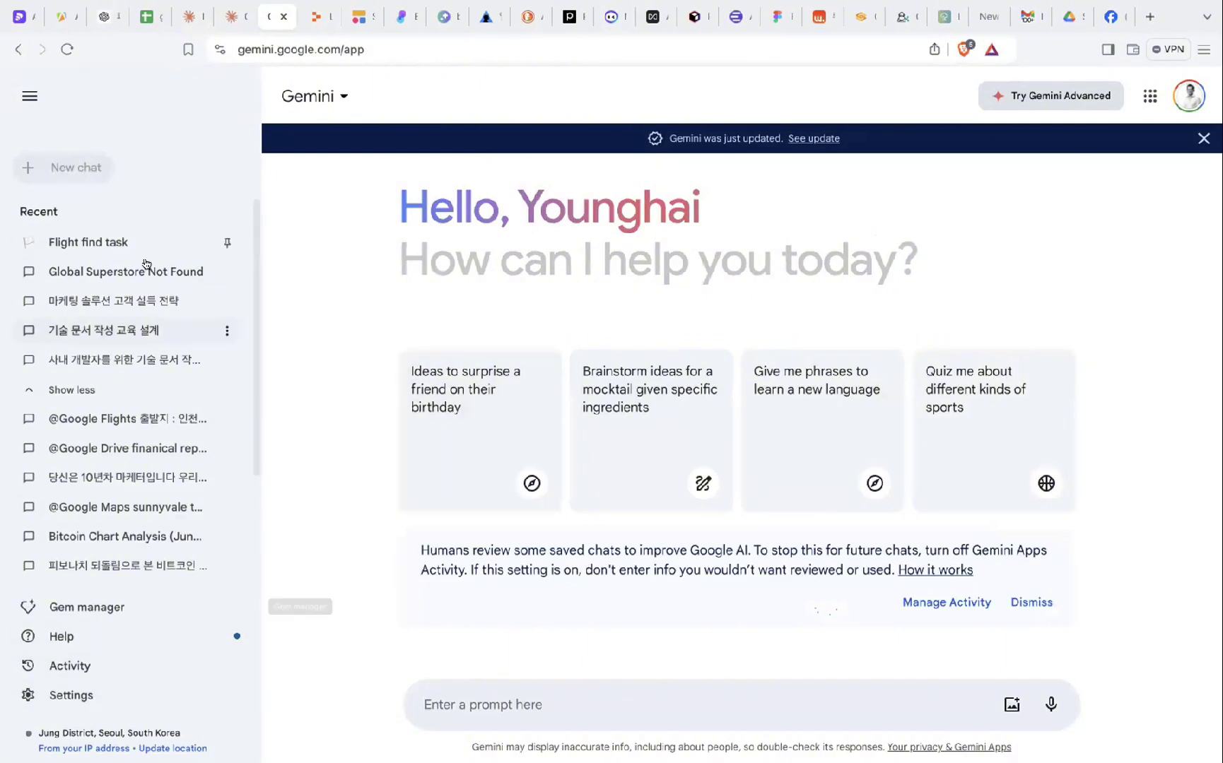
left_click(106, 17)
left_click(77, 129)
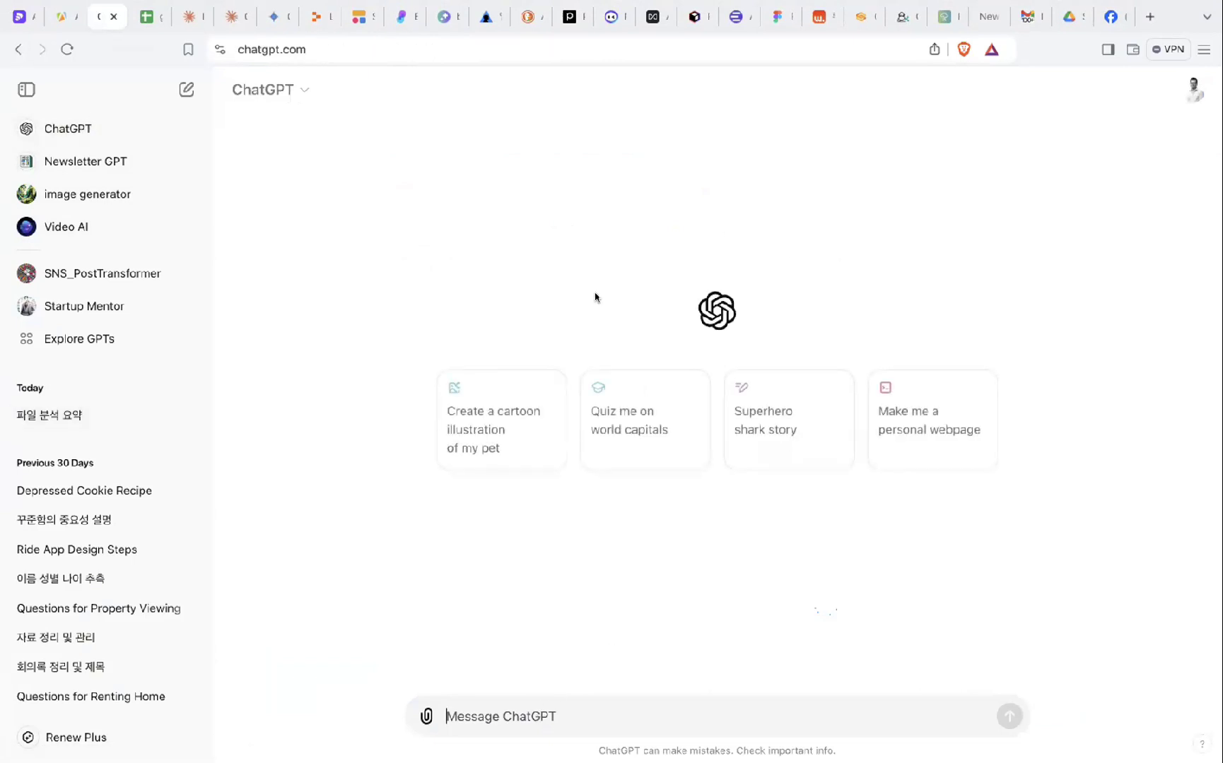
- Ask Monica in Korean to define startup intern-hiring problems and propose an alternative for each
left_click(611, 20)
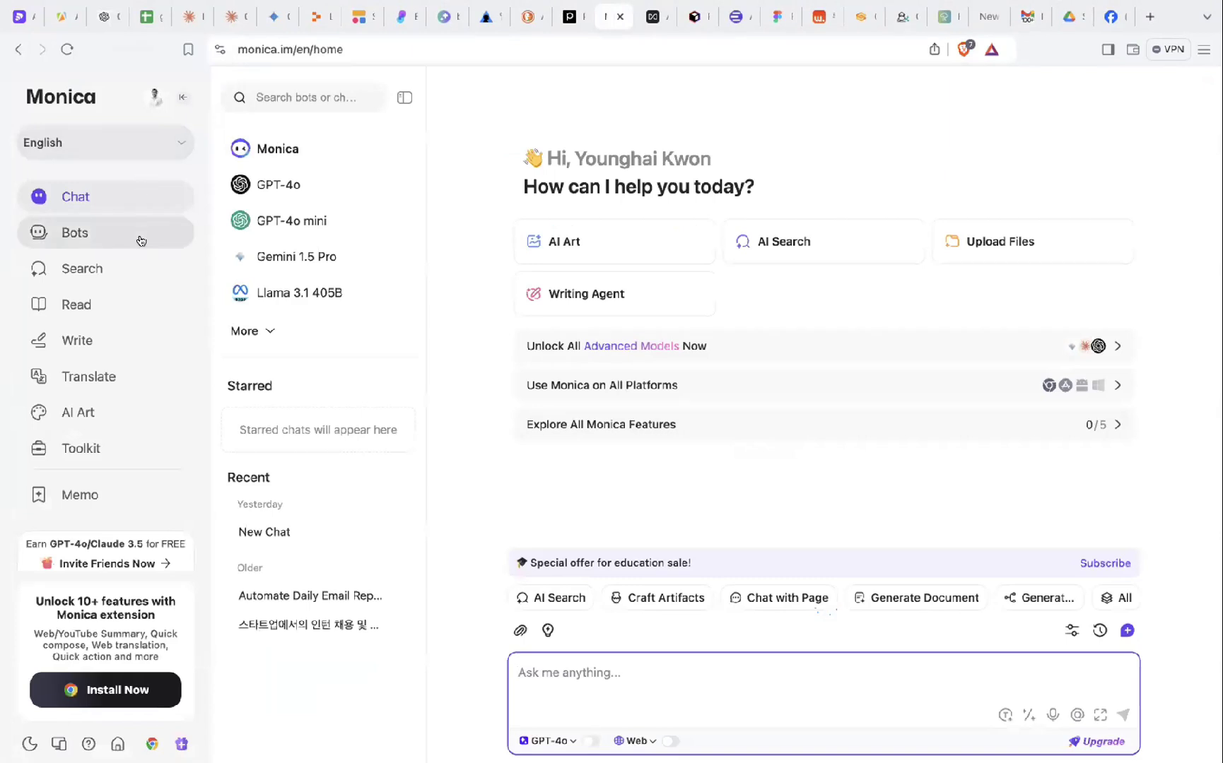
scroll(128, 355, "down", 1)
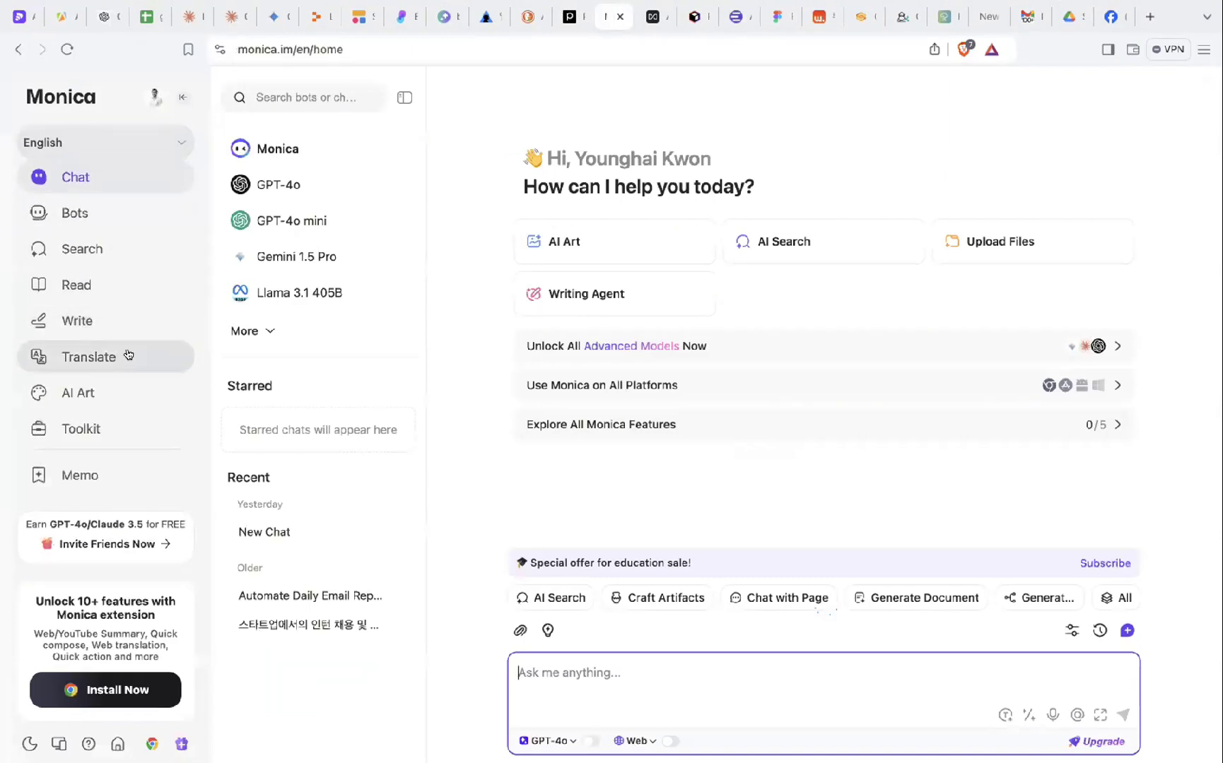
left_click(115, 181)
scroll(120, 181, "up", 1)
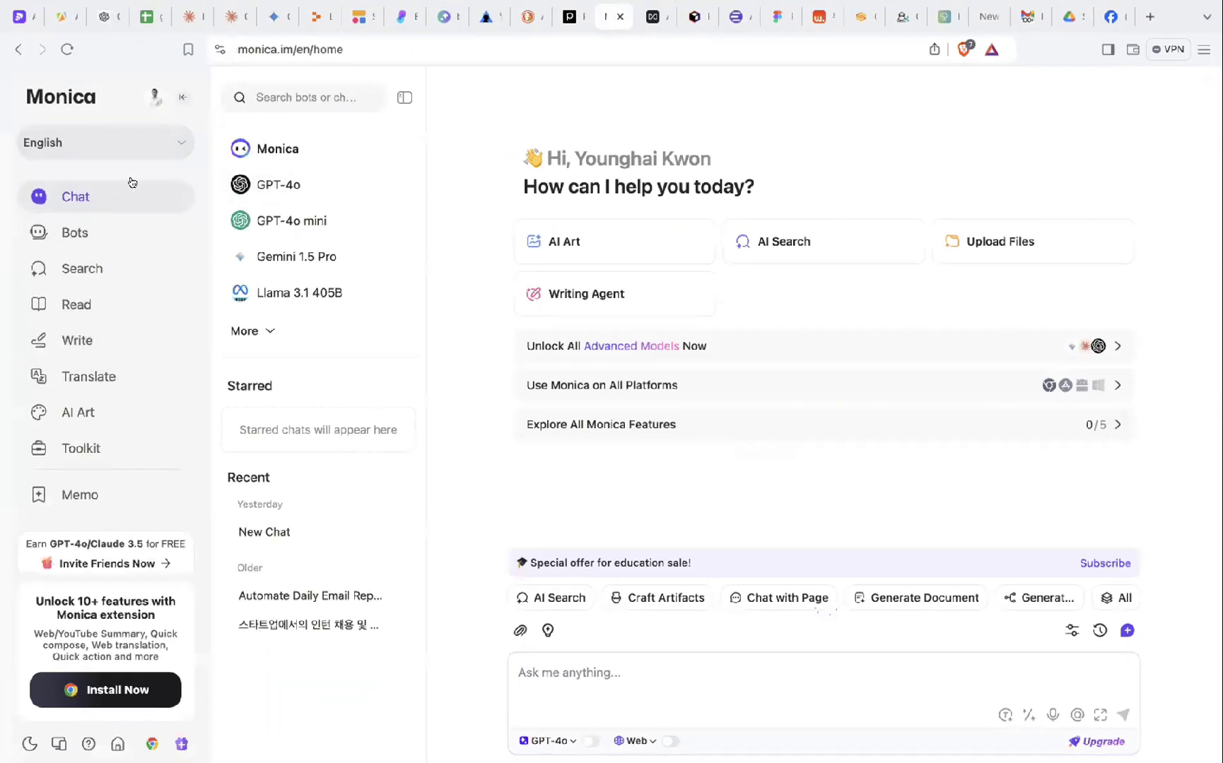
left_click(606, 697)
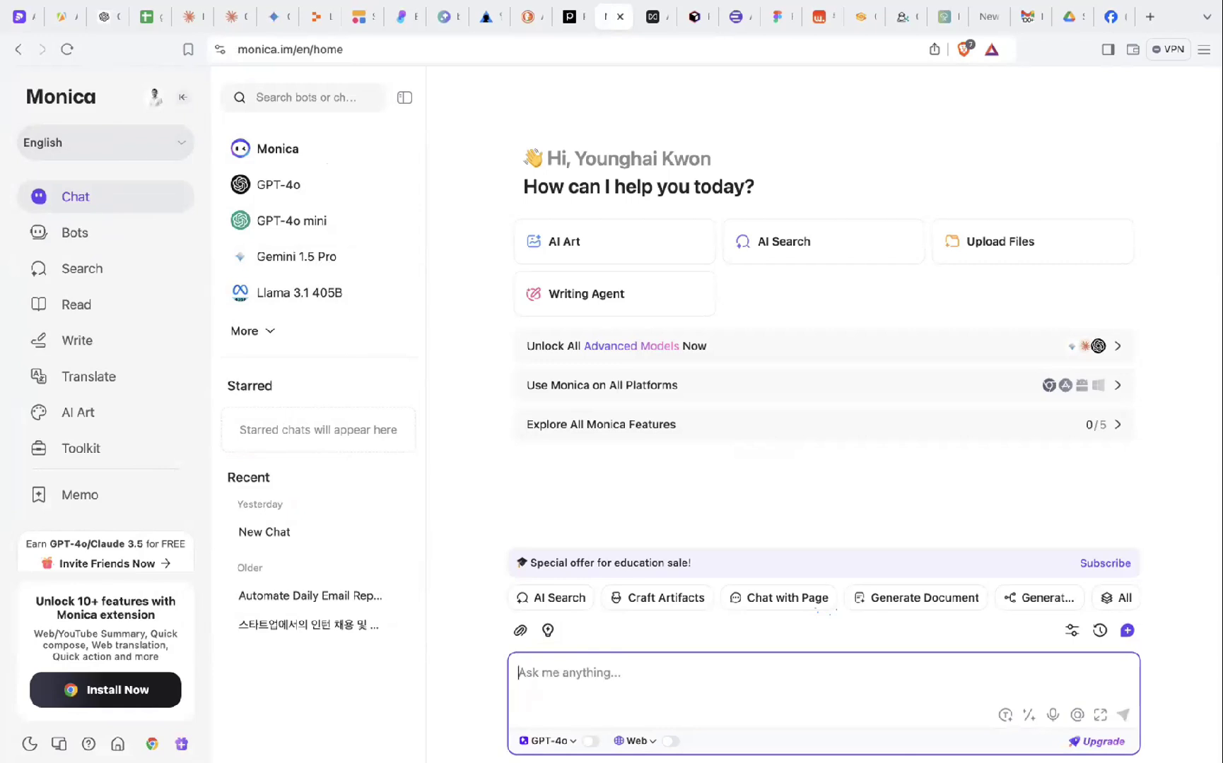
type("스타트업의")
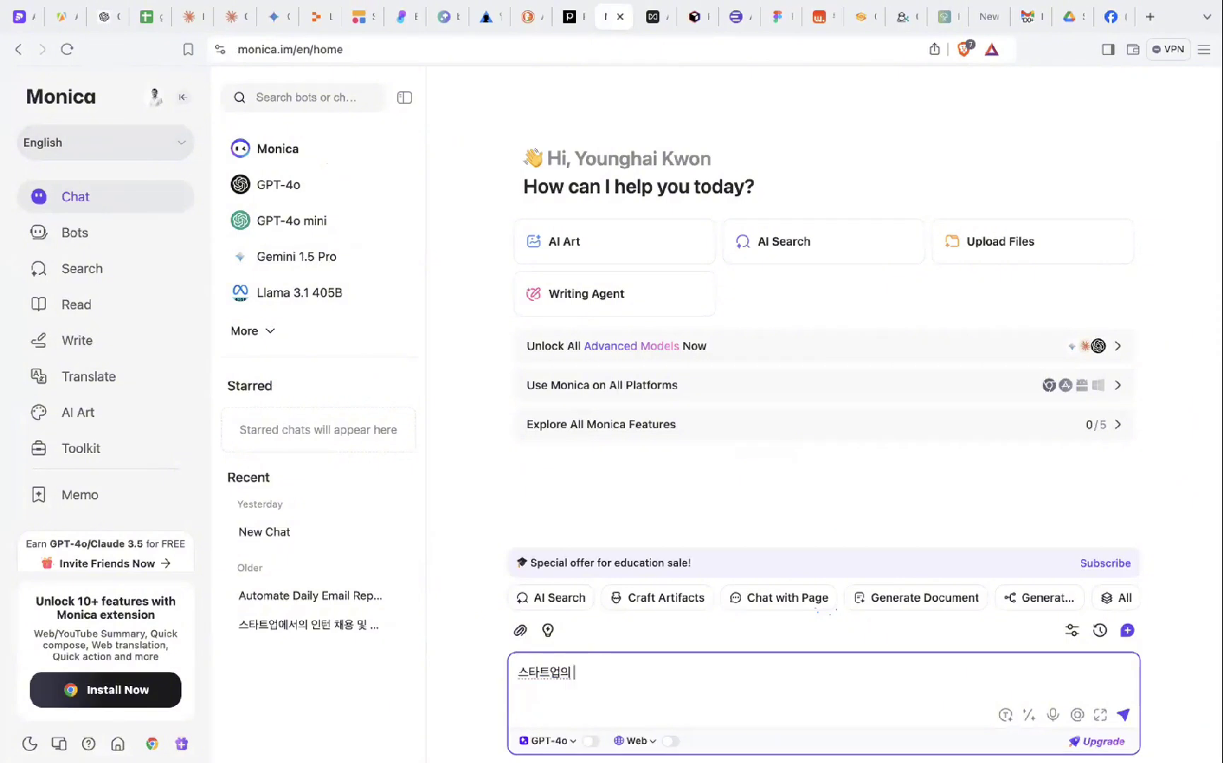
type(" 인턴과정에서")
type(" 채용에서 여러개")
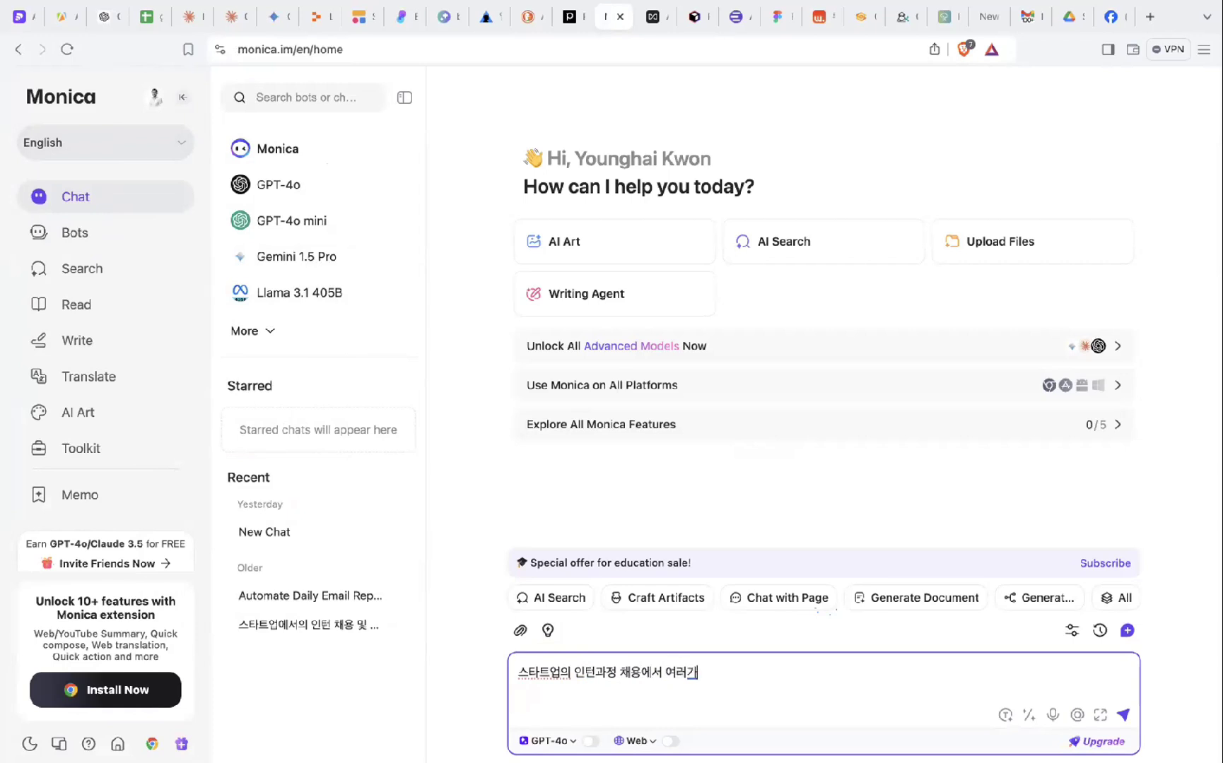
type("지 문제가 배")
type("생하는데.")
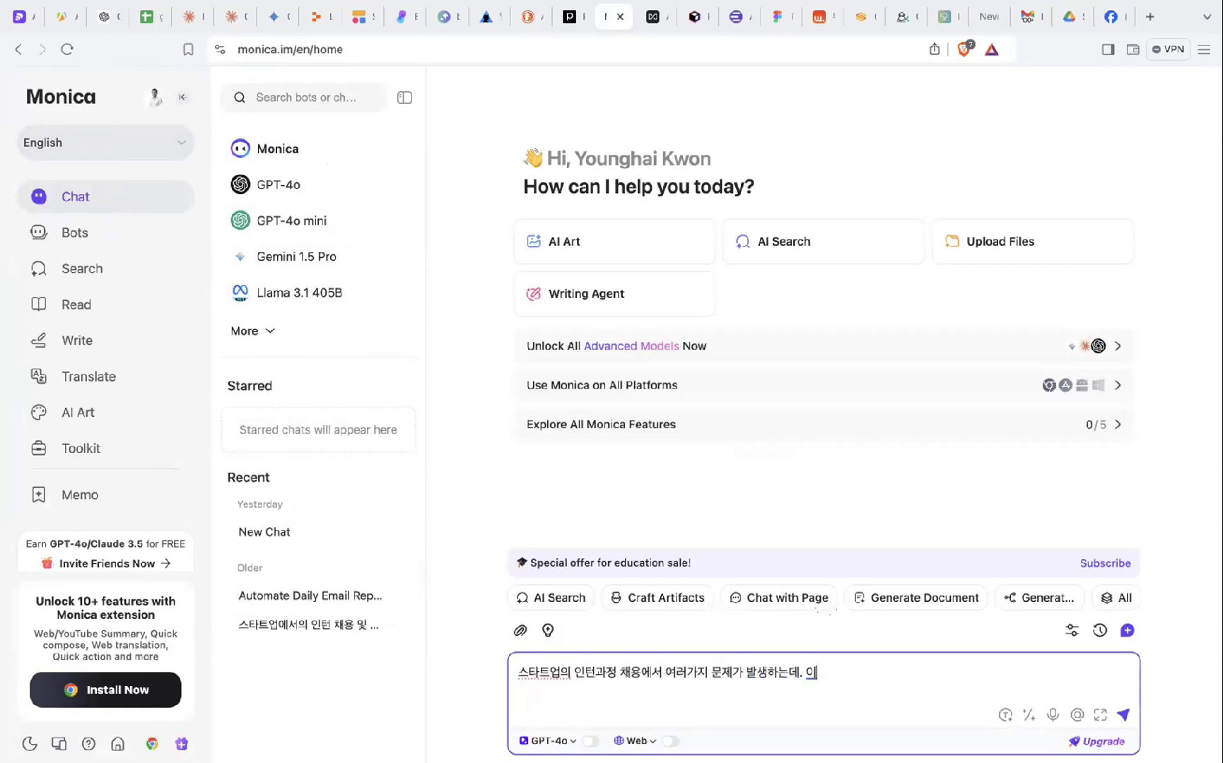
type(" 이 문제들을 정의해 주고.")
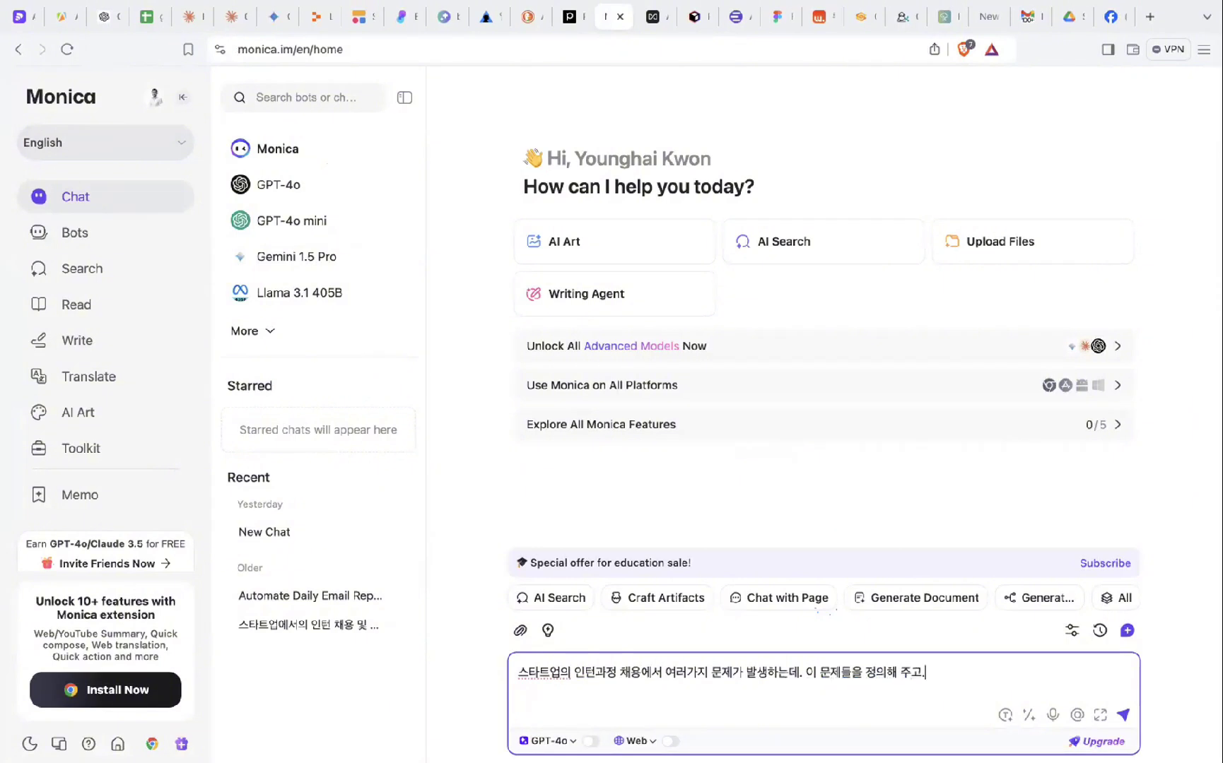
type(" 이에 대한 대안을 각 각")
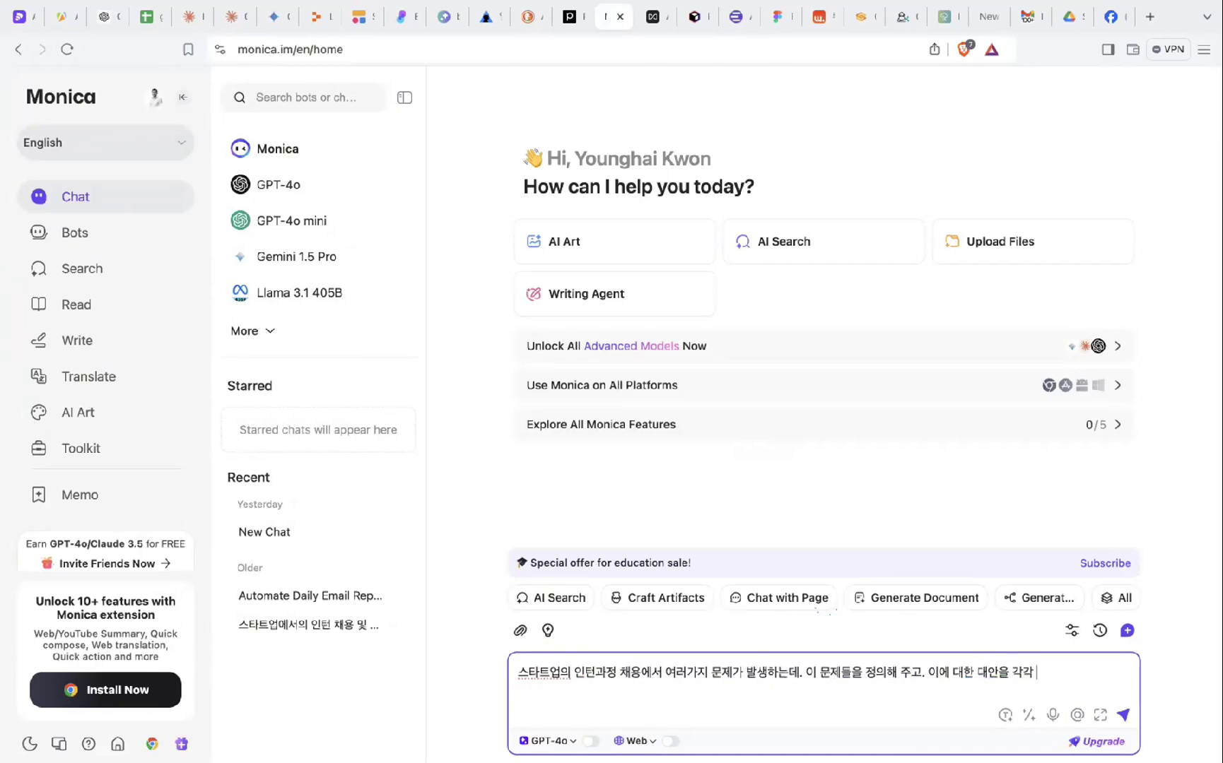
type("개정리해주셈요")
key("Return")
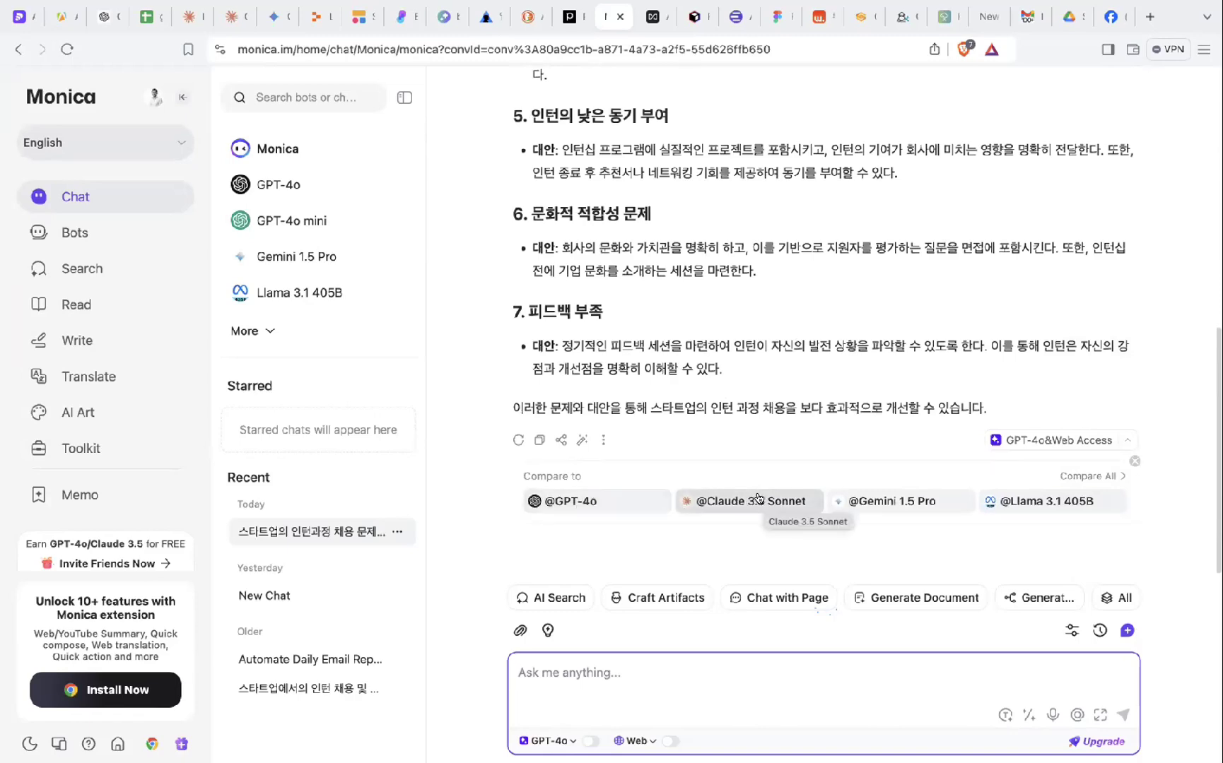
- Try comparing the answer with Claude 3.5 Sonnet and Llama 3.1 405B, dismiss the upgrade offers, then open Bots
left_click(728, 498)
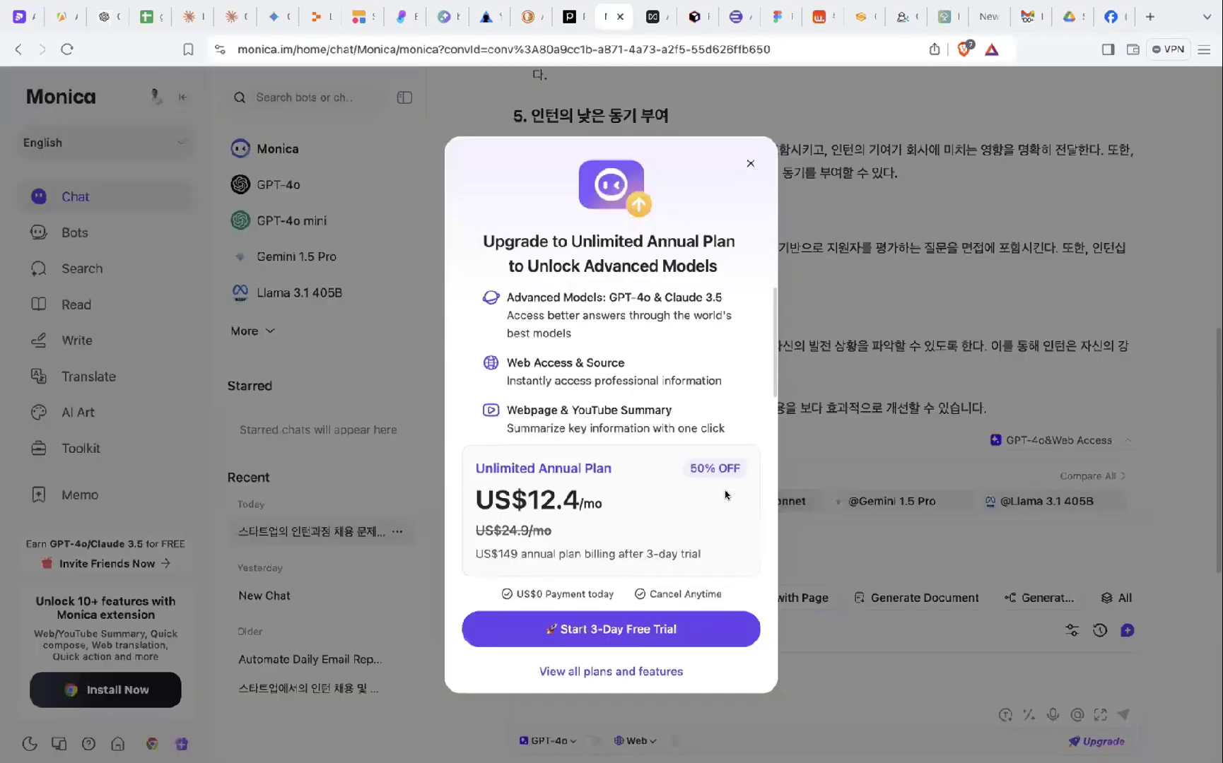
left_click(749, 163)
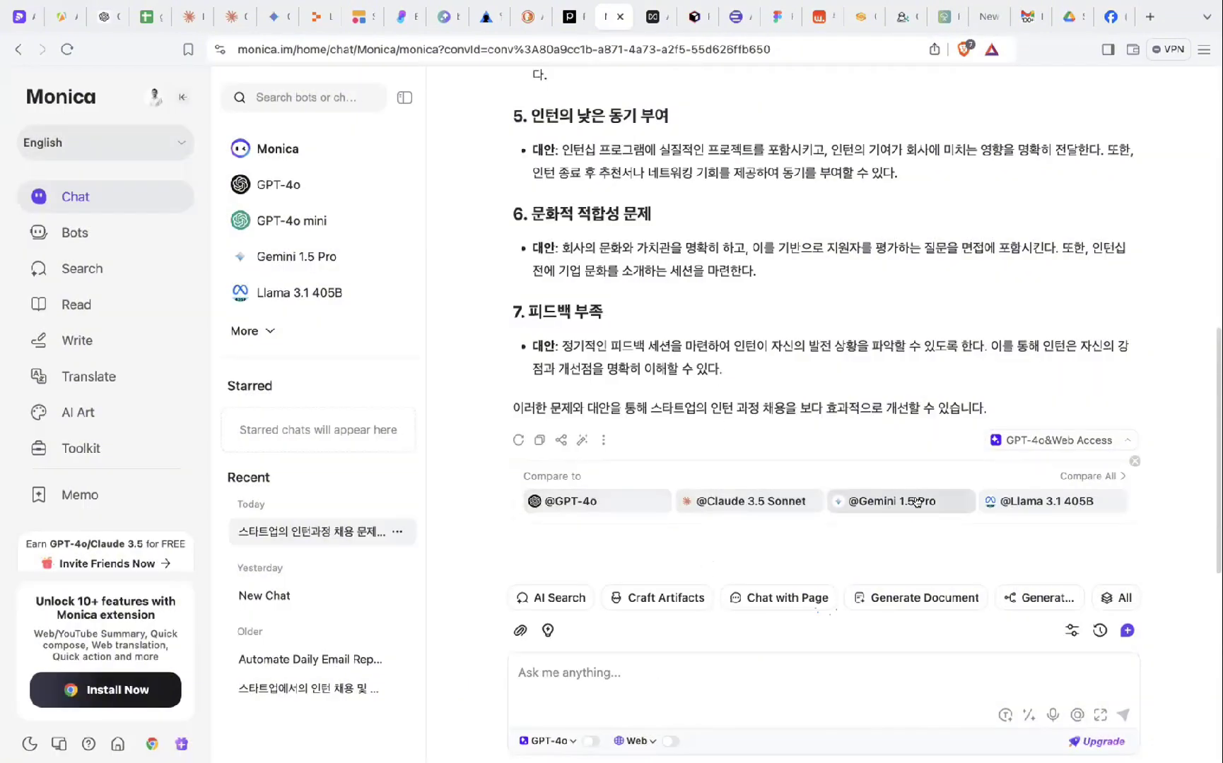
scroll(1050, 520, "up", 1)
left_click(1048, 507)
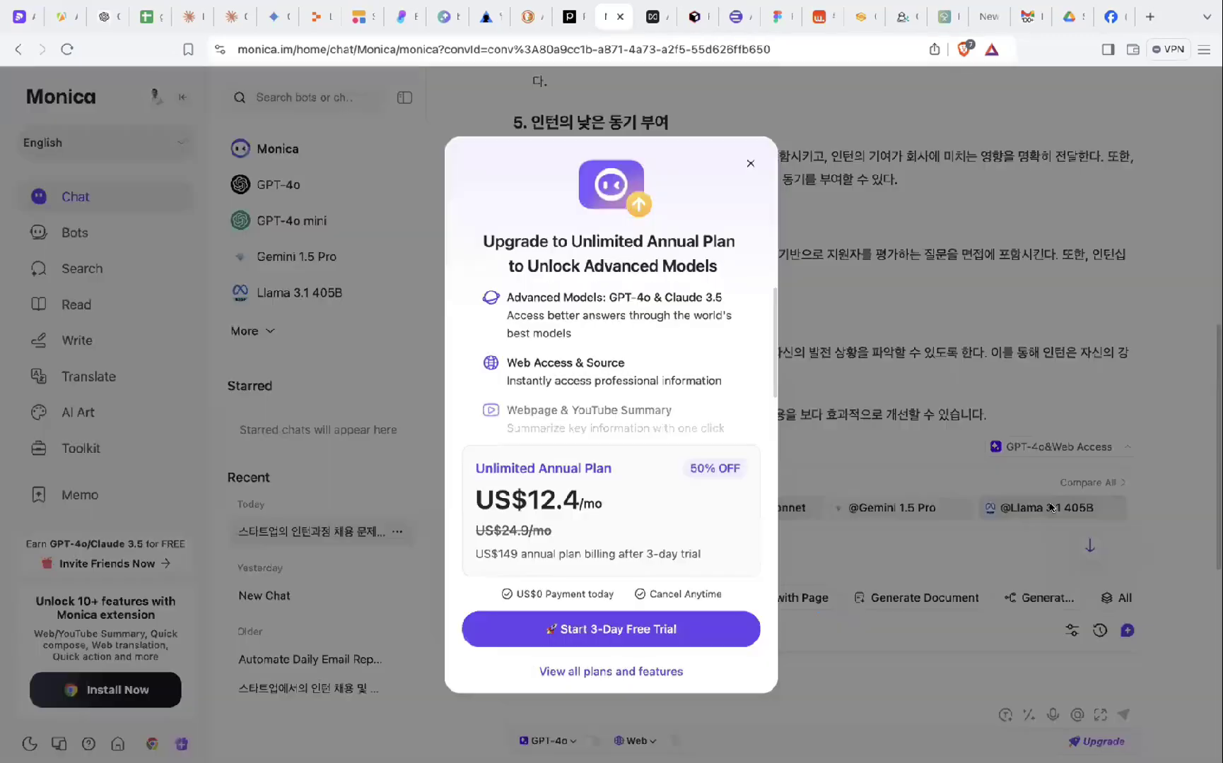
left_click(749, 157)
scroll(749, 157, "up", 10)
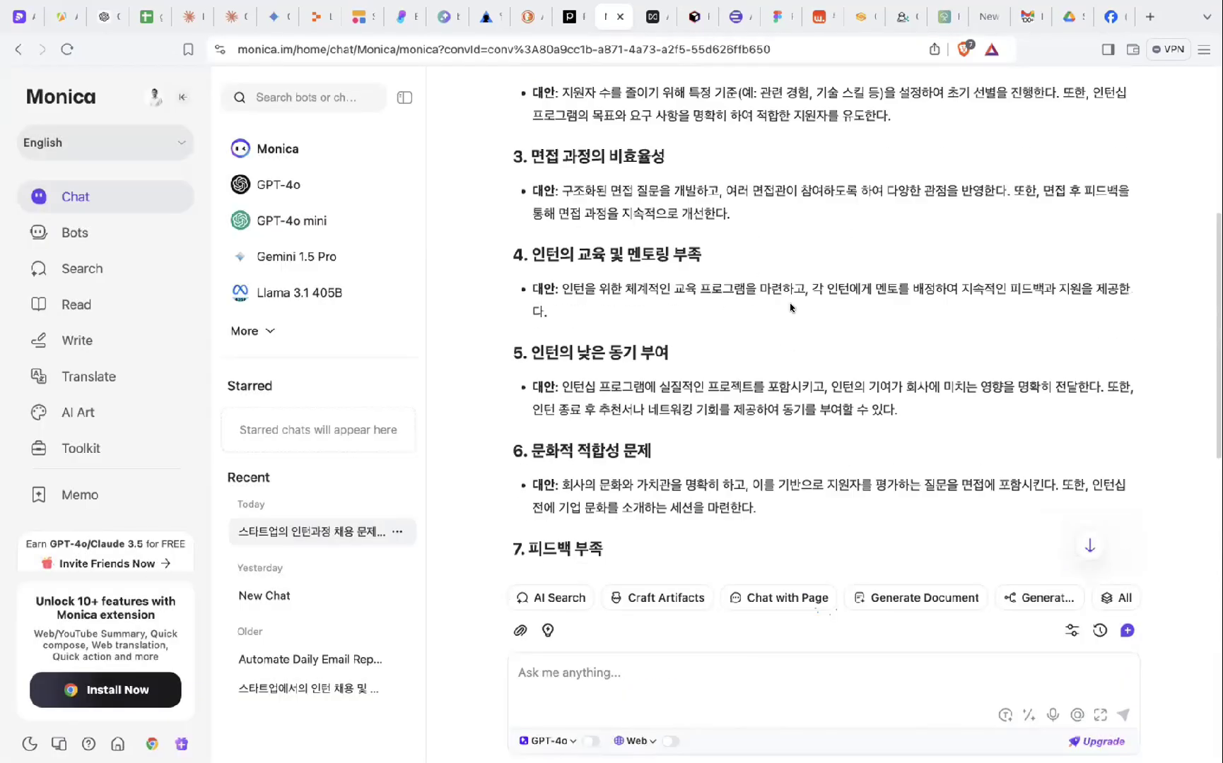
left_click(133, 234)
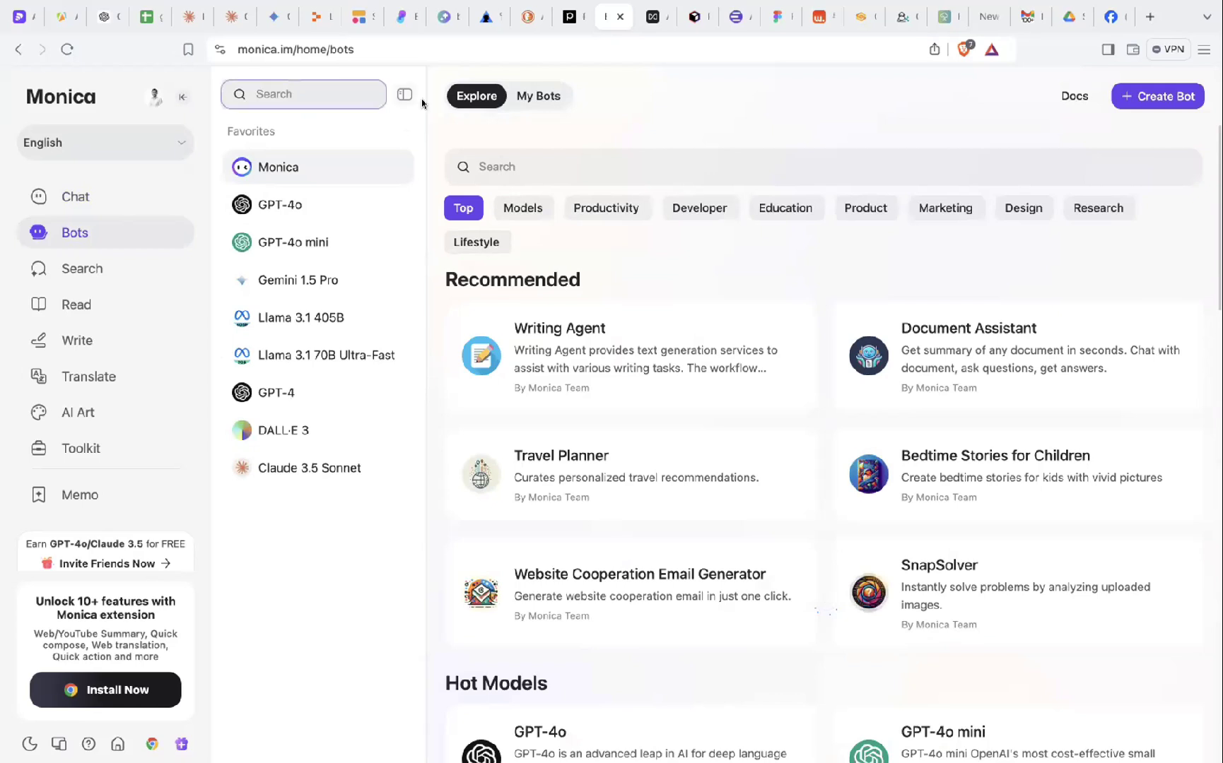
- Browse bot categories Productivity, Education, Product, Marketing, Design, Research, Lifestyle, return to Productivity, then open Search
left_click(594, 178)
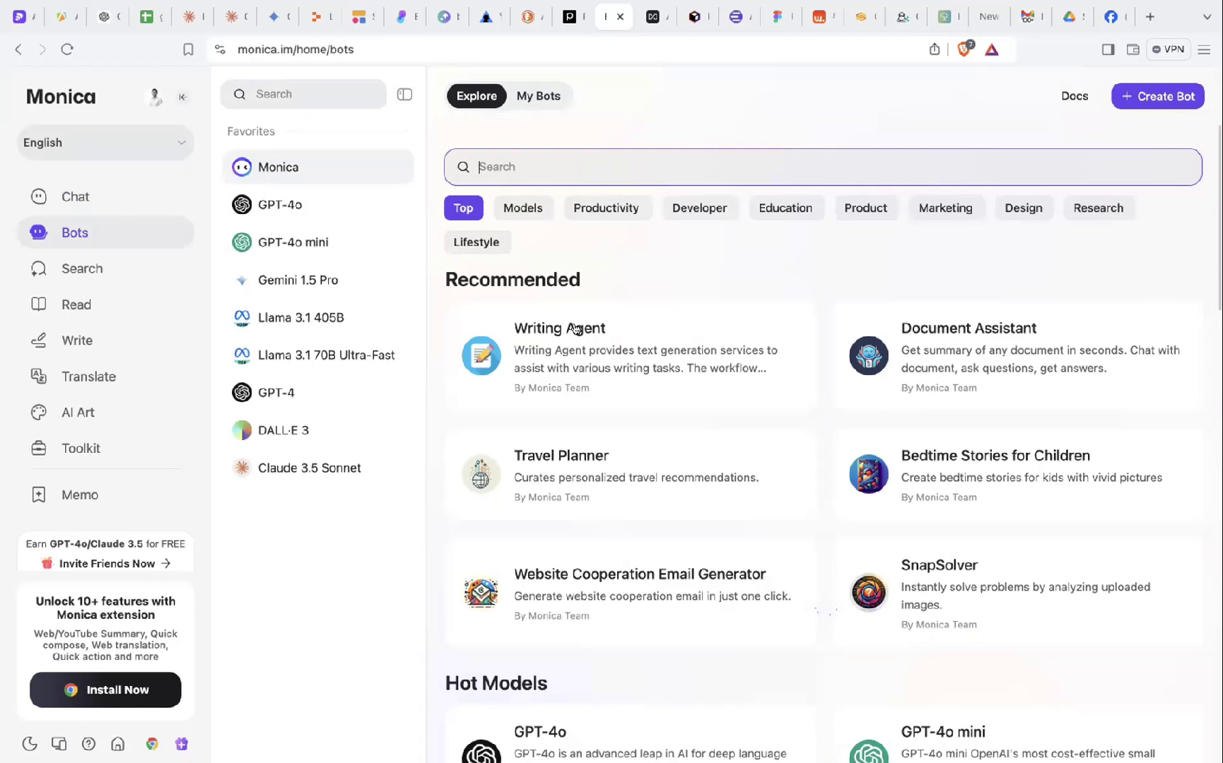
left_click(606, 206)
left_click(784, 210)
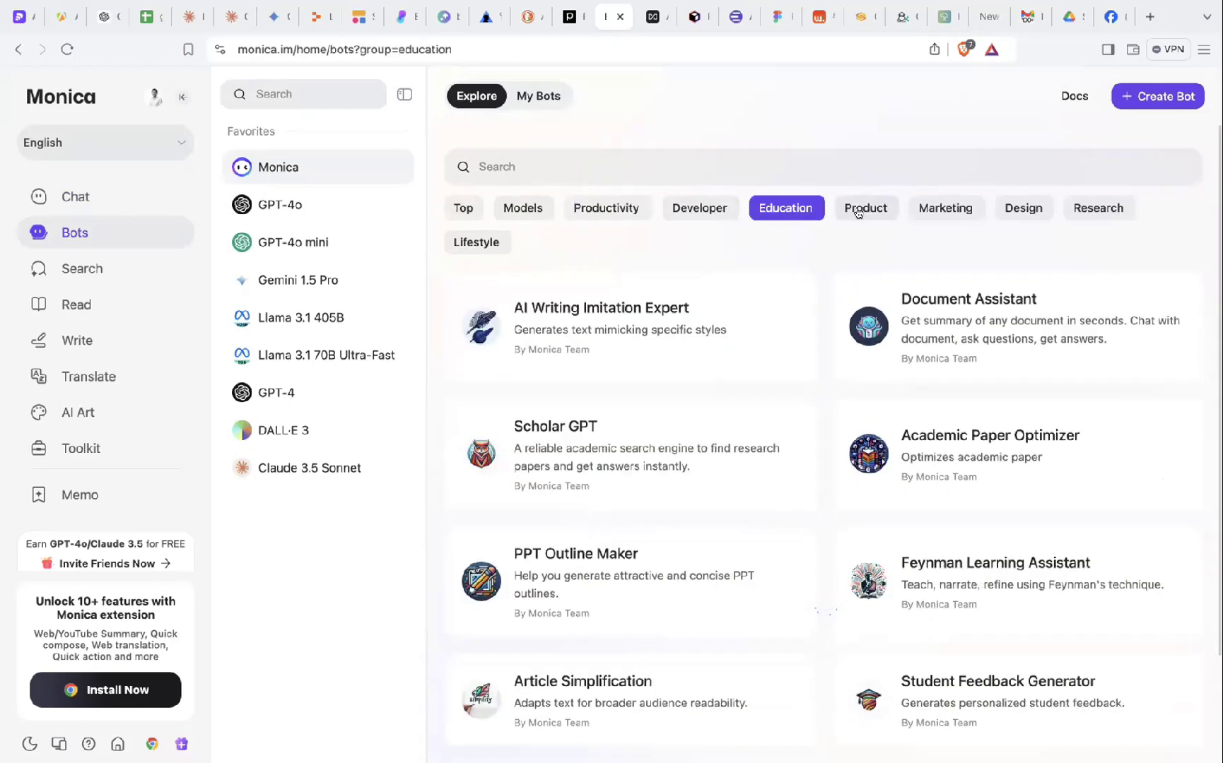
left_click(862, 211)
left_click(943, 209)
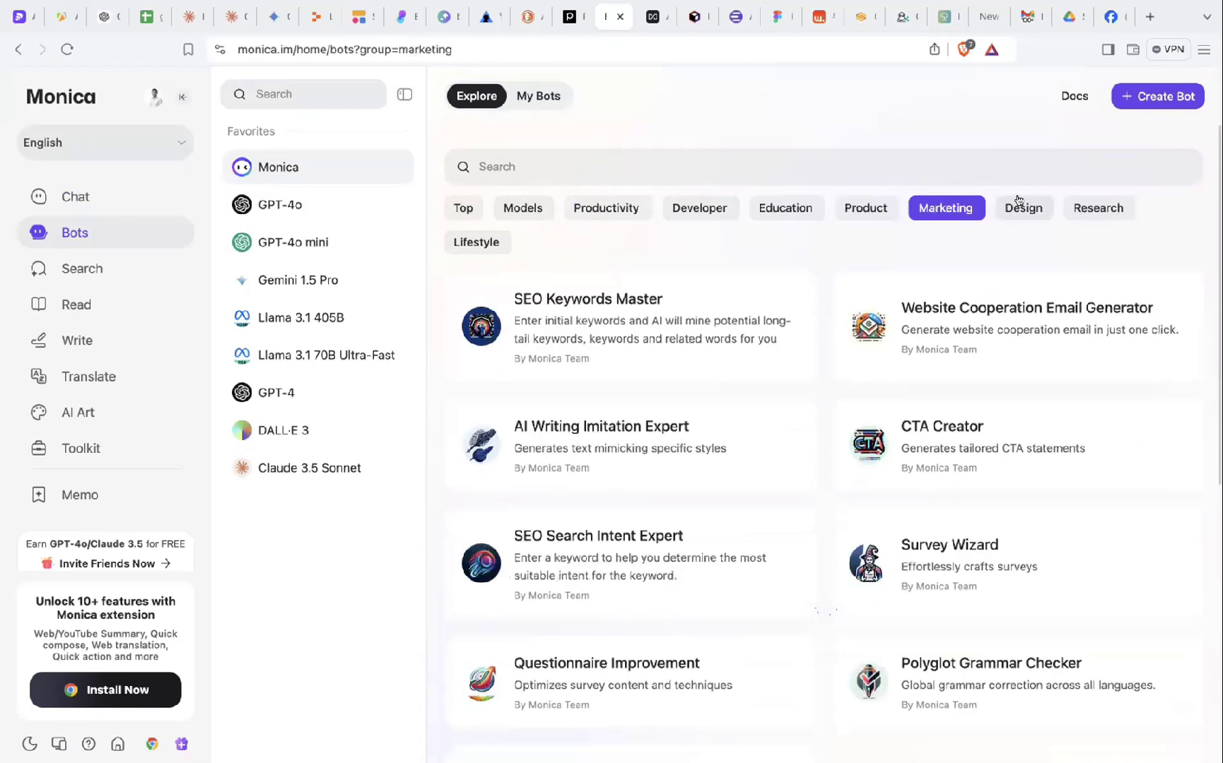
left_click(1019, 206)
left_click(1092, 210)
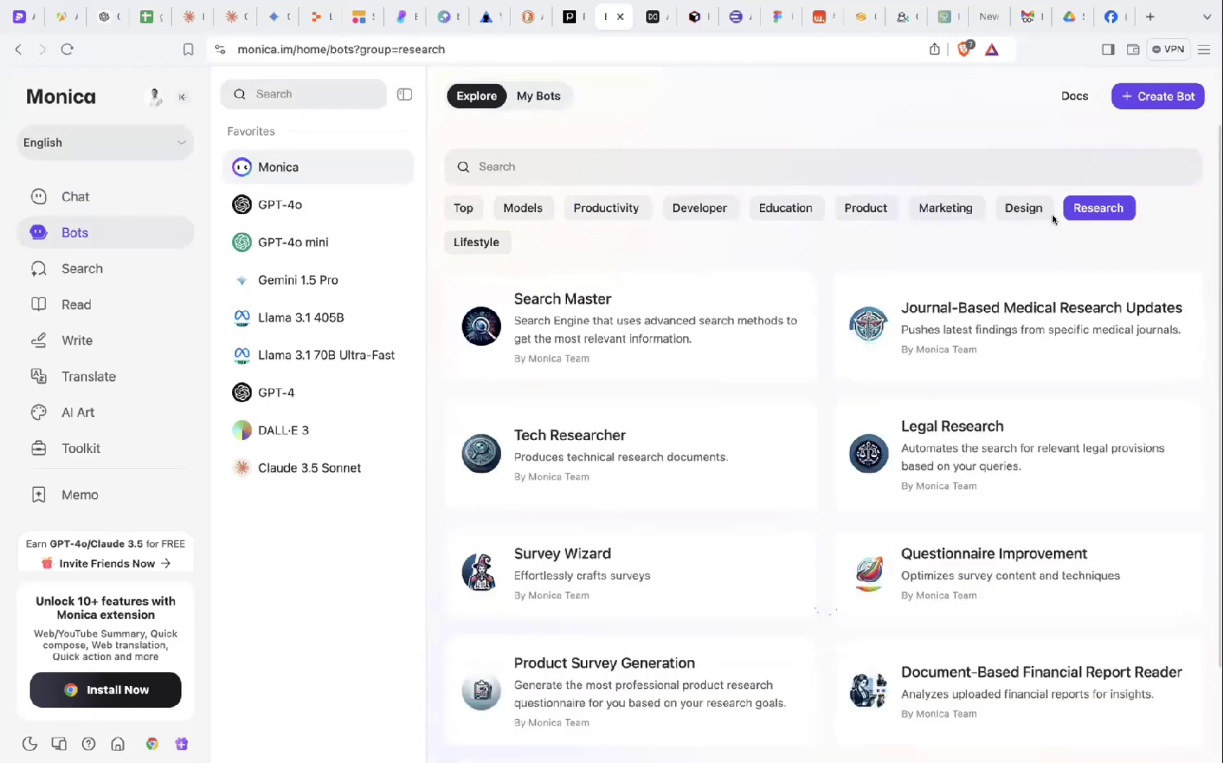
left_click(498, 244)
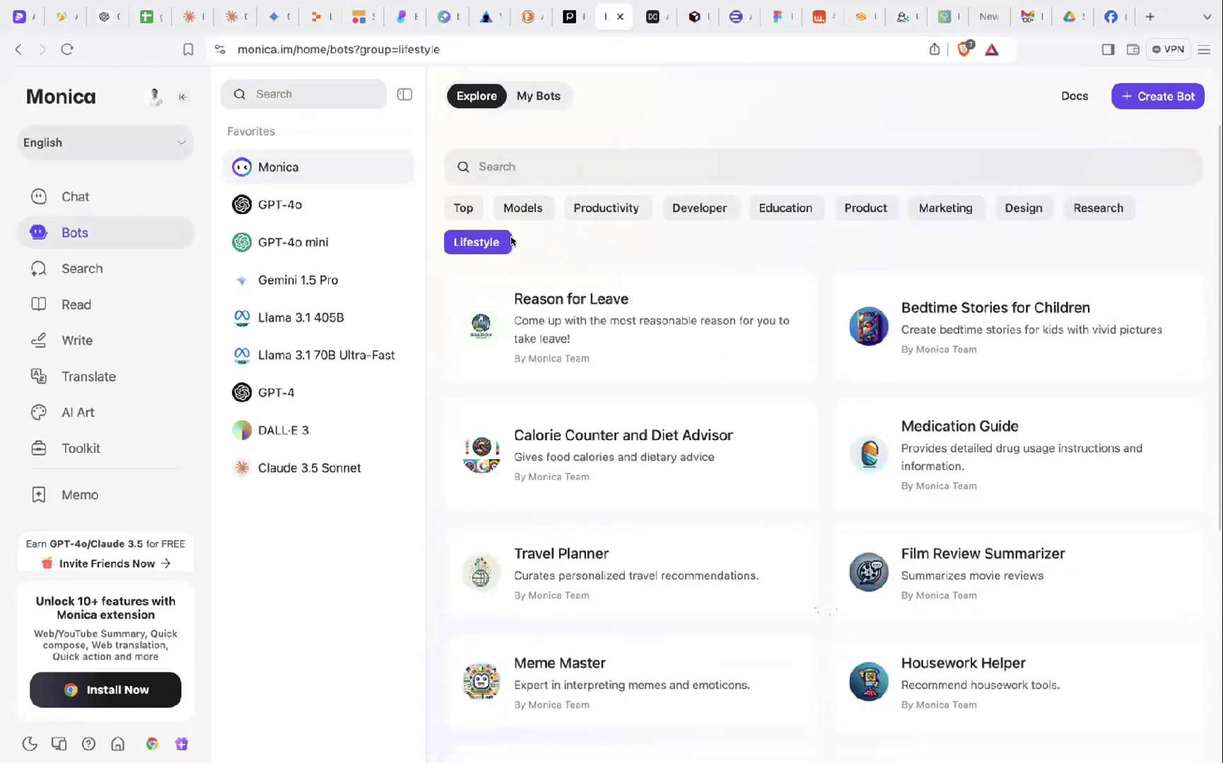
left_click(546, 156)
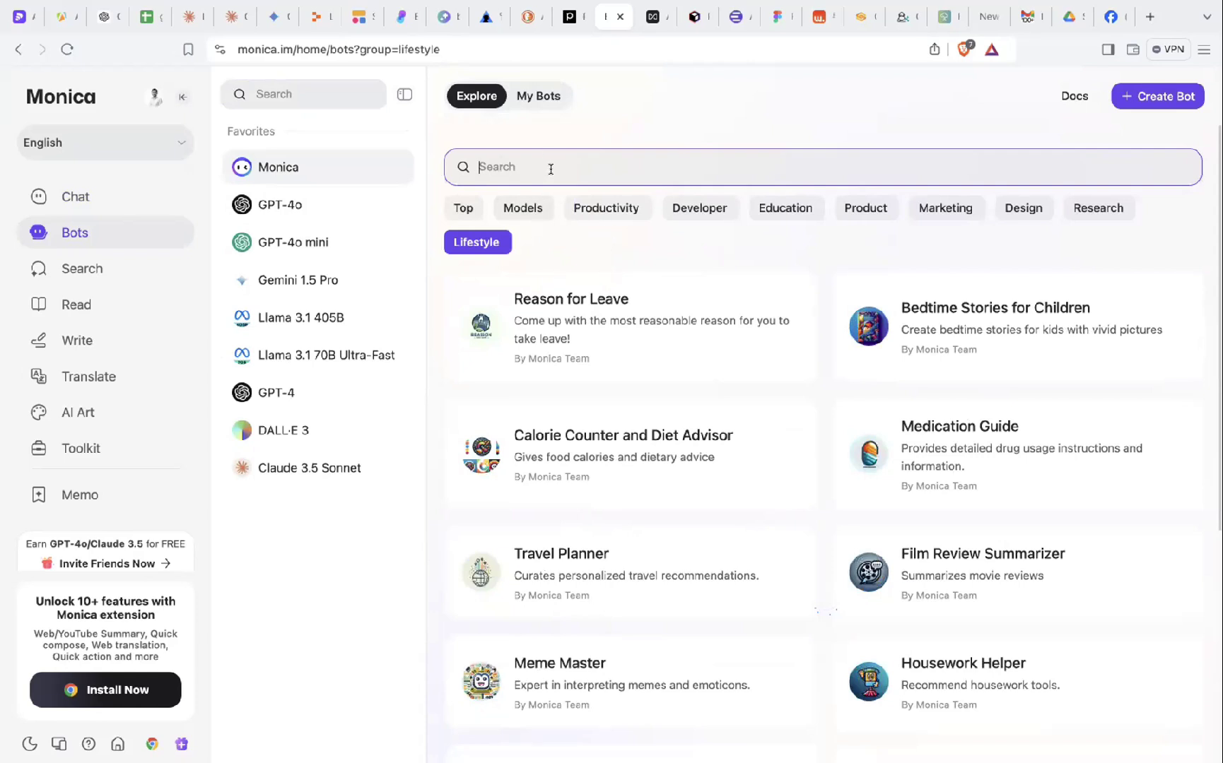
left_click(597, 210)
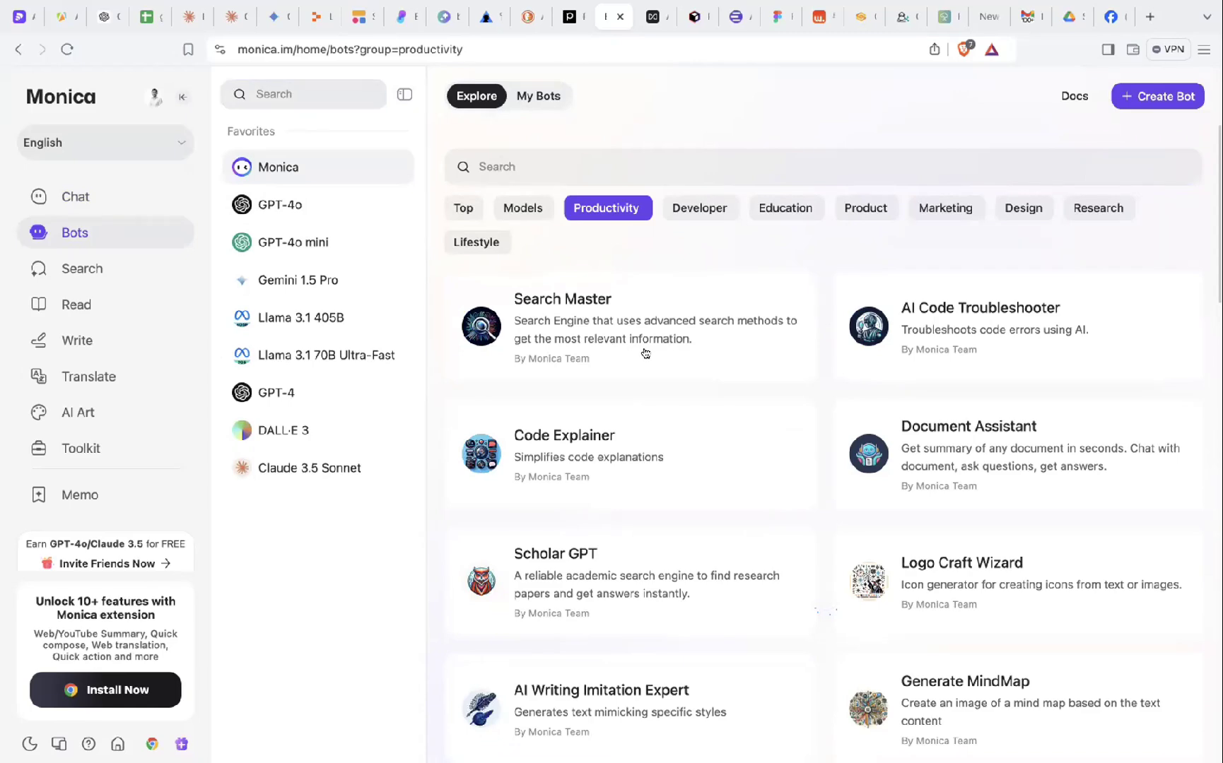
left_click(94, 270)
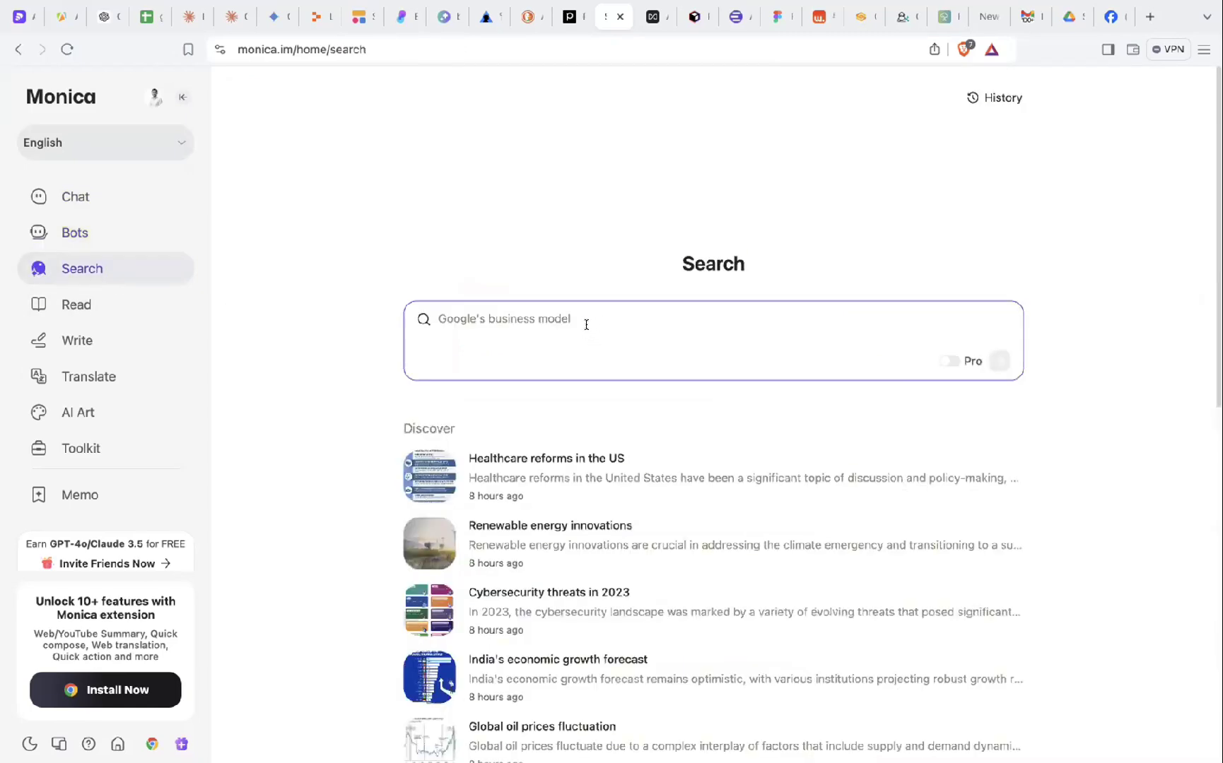
- Search Monica for '2024년 핸드폰 시장, 대한민국 시장의 규모' (Korea's 2024 phone market size)
scroll(586, 324, "down", 1)
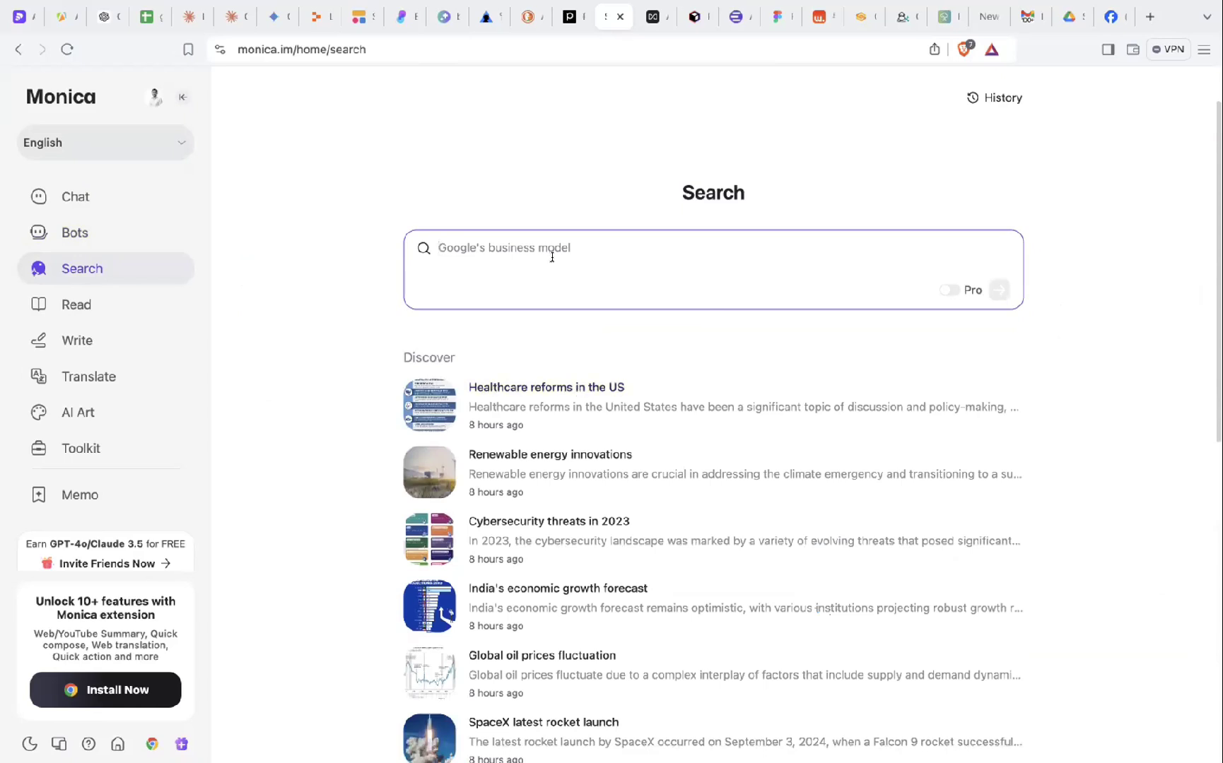
type("202")
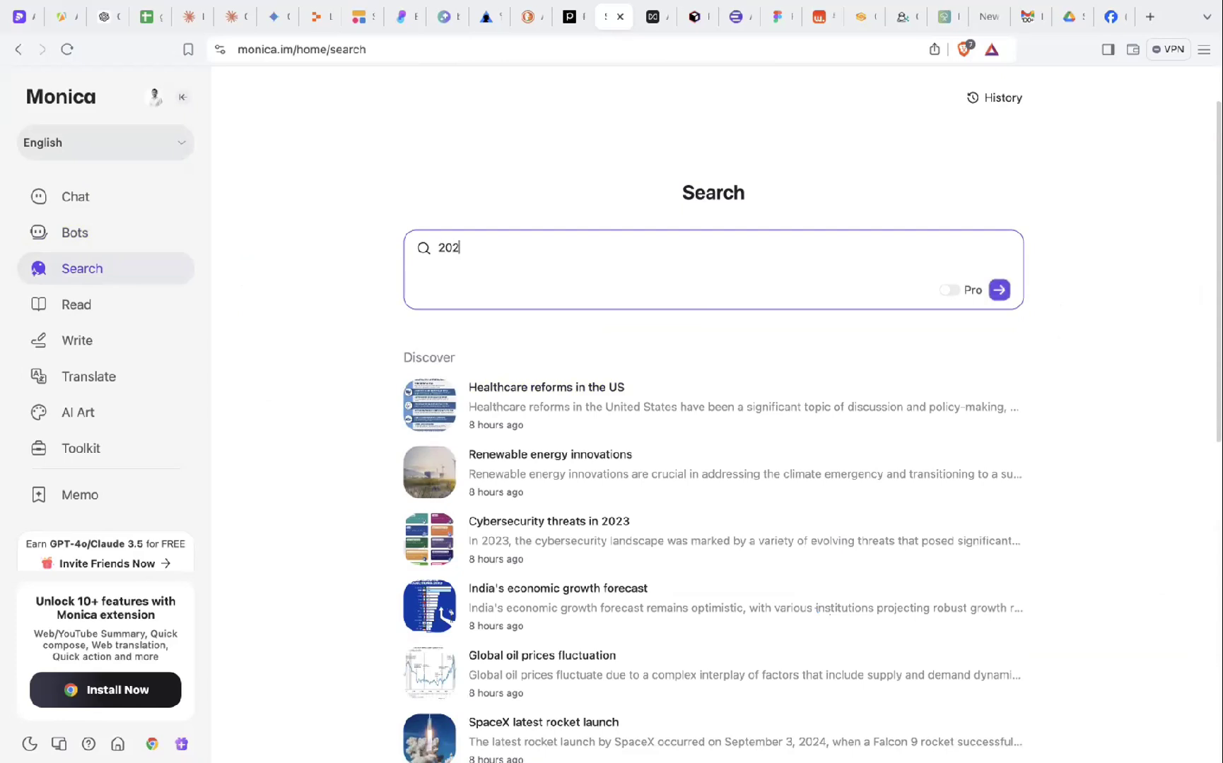
type("4년")
type("모")
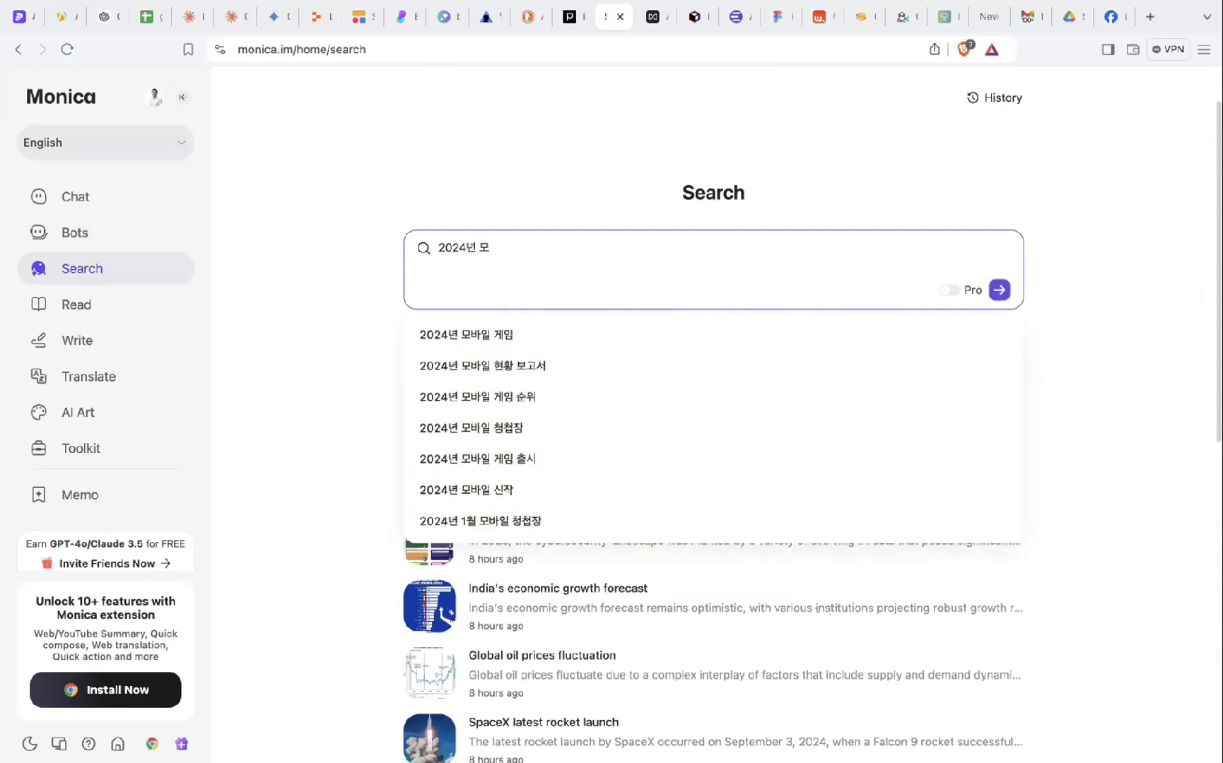
type("바일 드폰")
key("BackSpace")
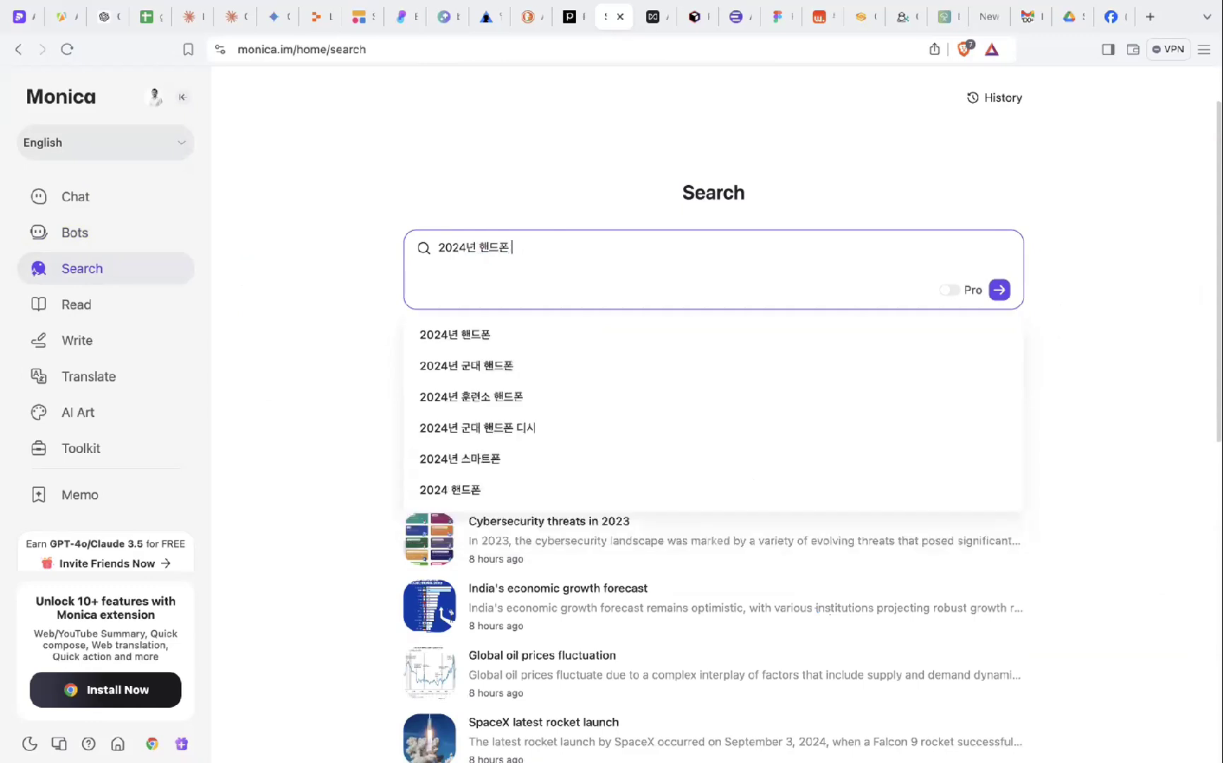
type("대")
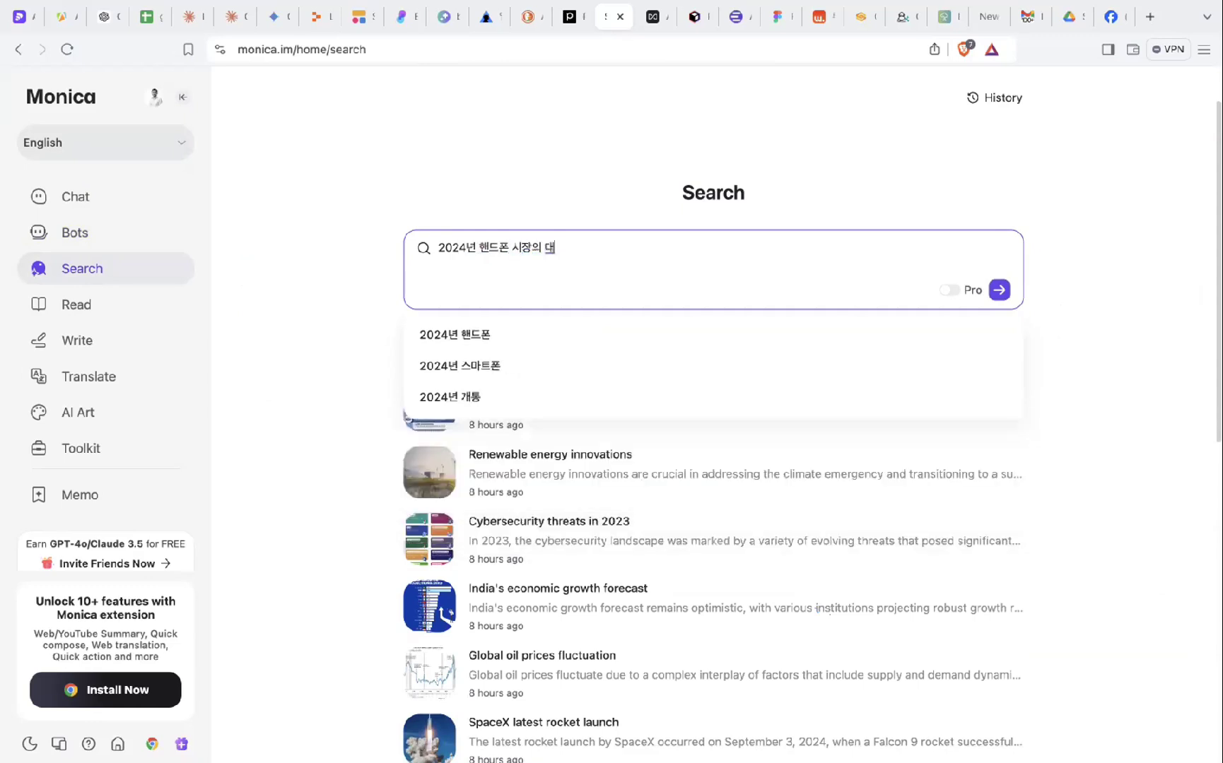
type("한민국 시점")
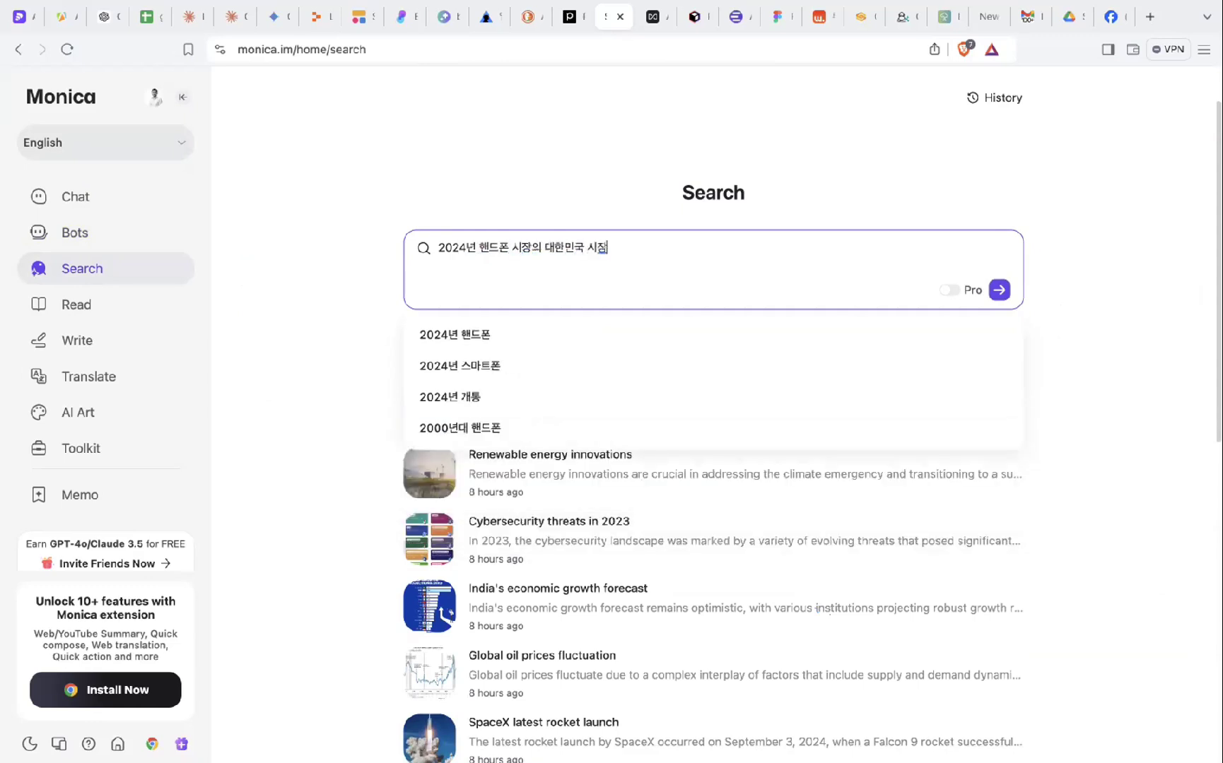
type("의 규모")
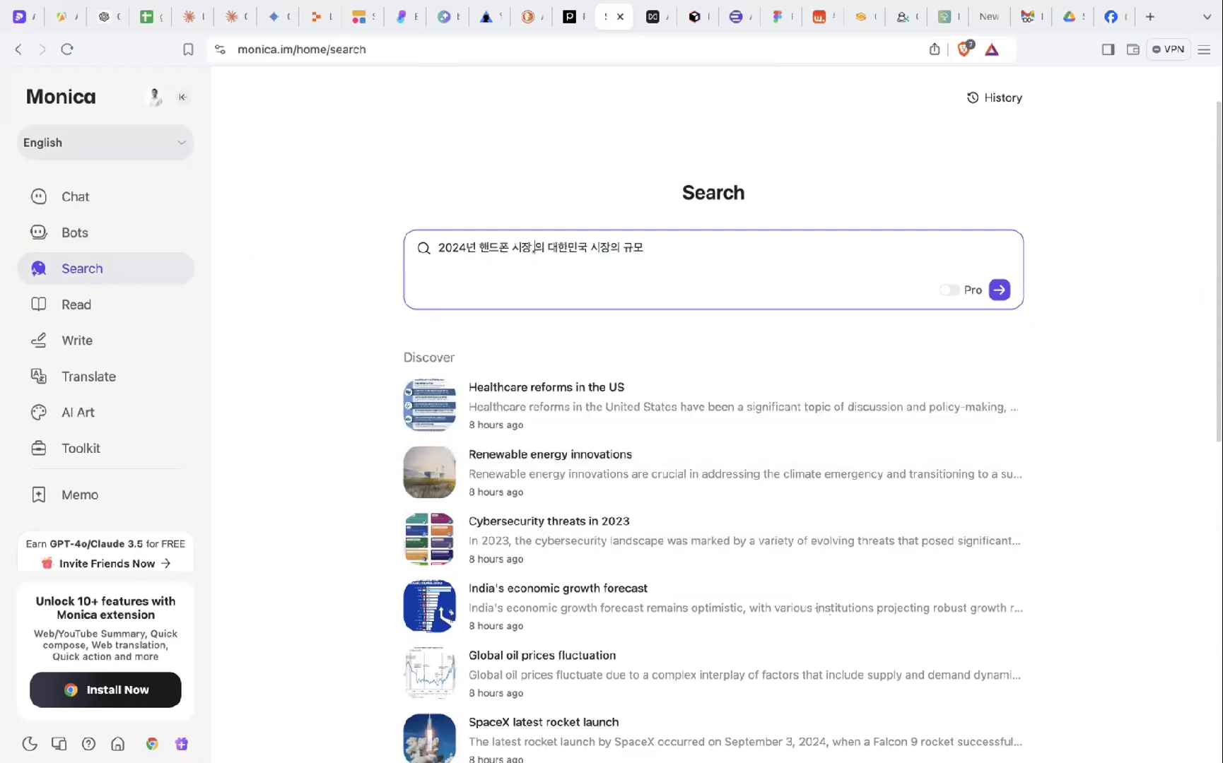
key("Return")
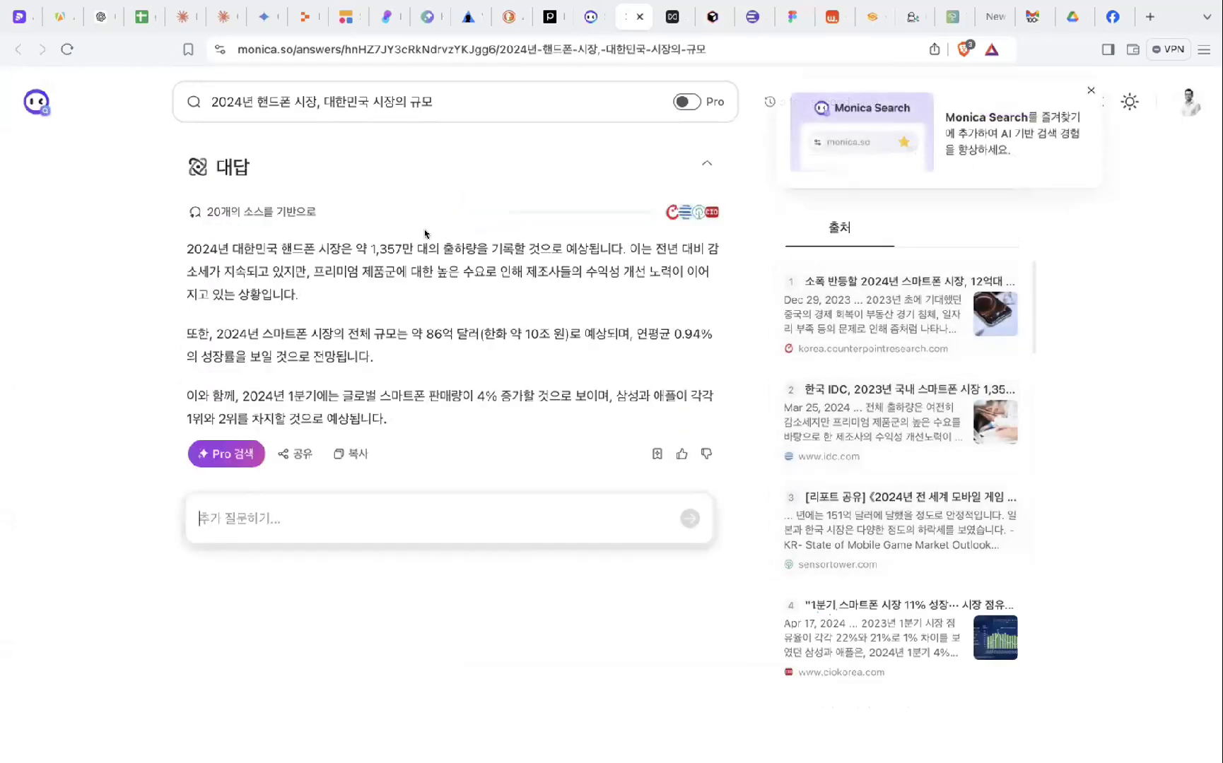
- Highlight part of the answer citing 1,357만 units, then return to Monica's Search start page
left_click_drag(439, 247, 373, 357)
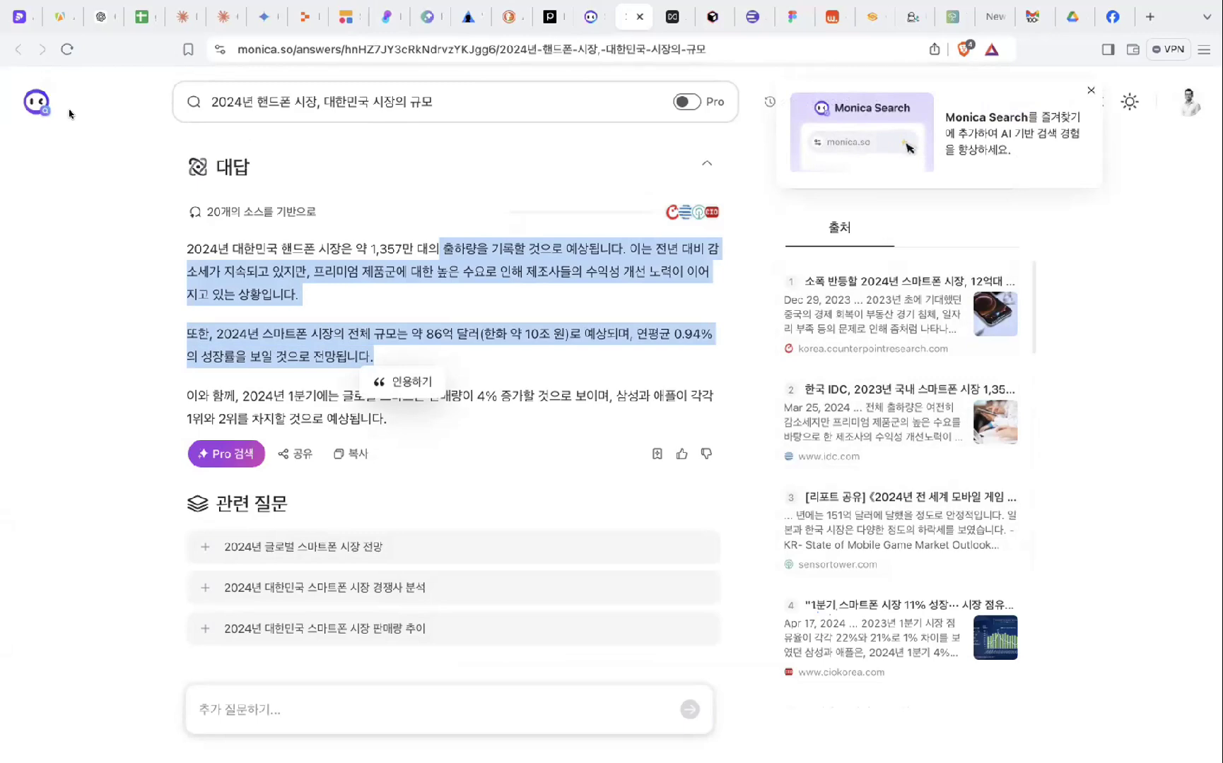
left_click(587, 21)
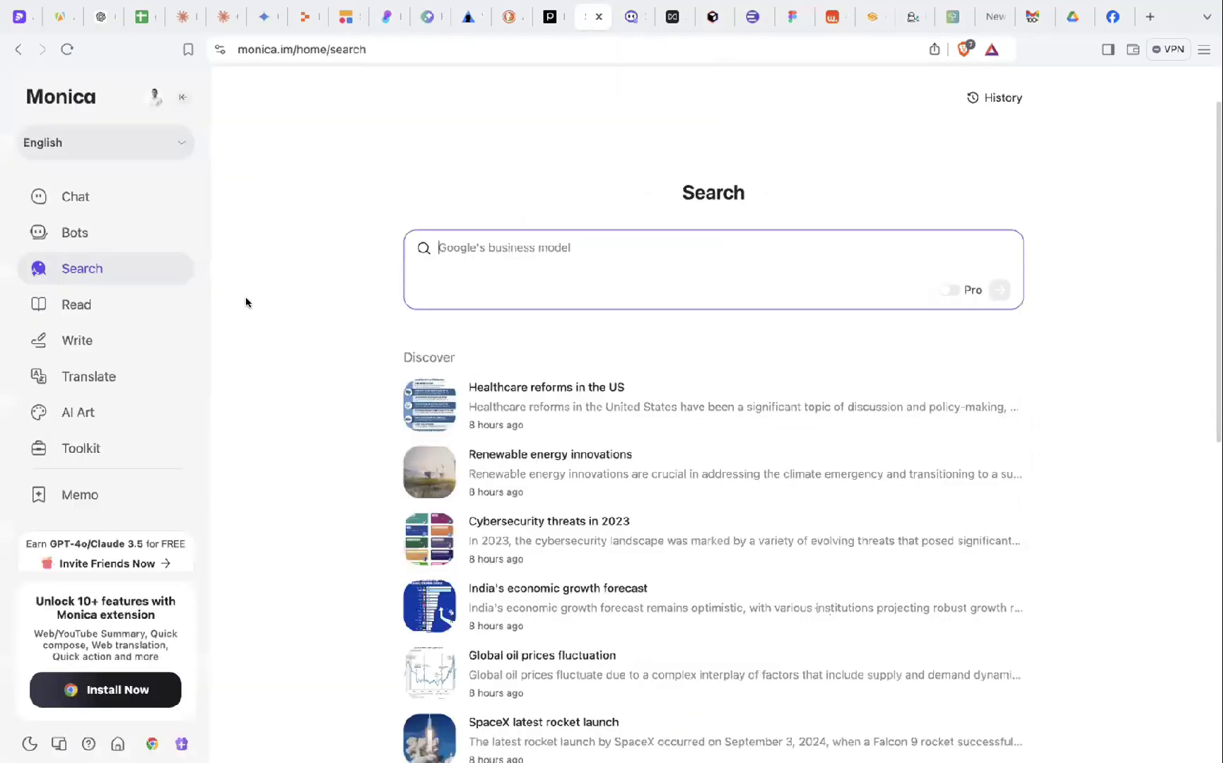
- Browse Monica's Read, Write, Translate and AI Art pages, ending on the Toolkit of PDF tools
left_click(114, 305)
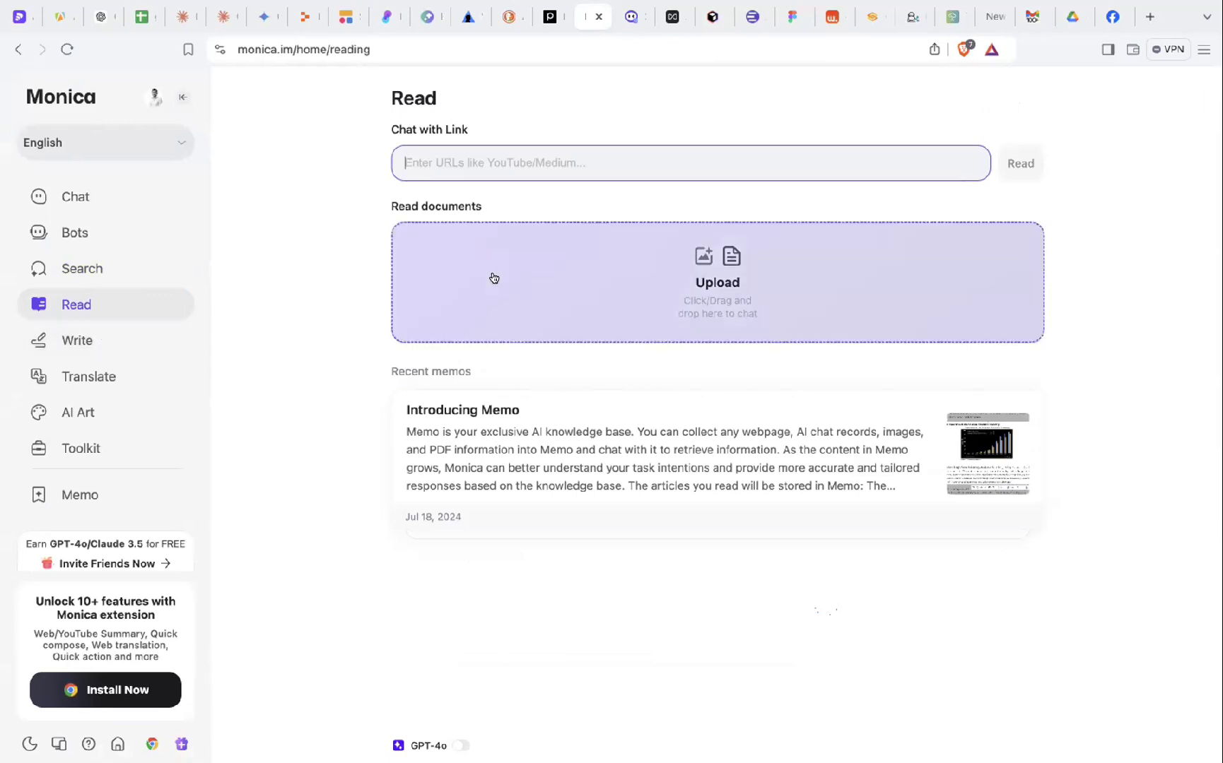
left_click(125, 347)
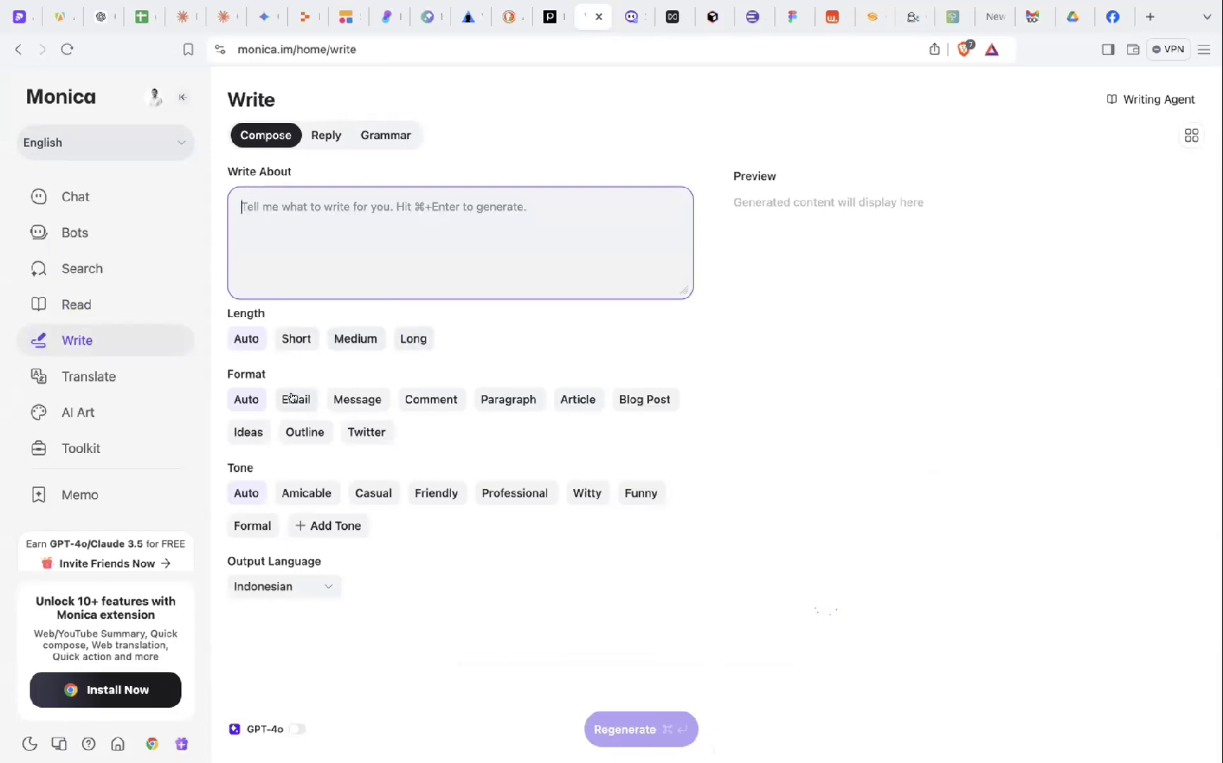
left_click(95, 381)
left_click(97, 411)
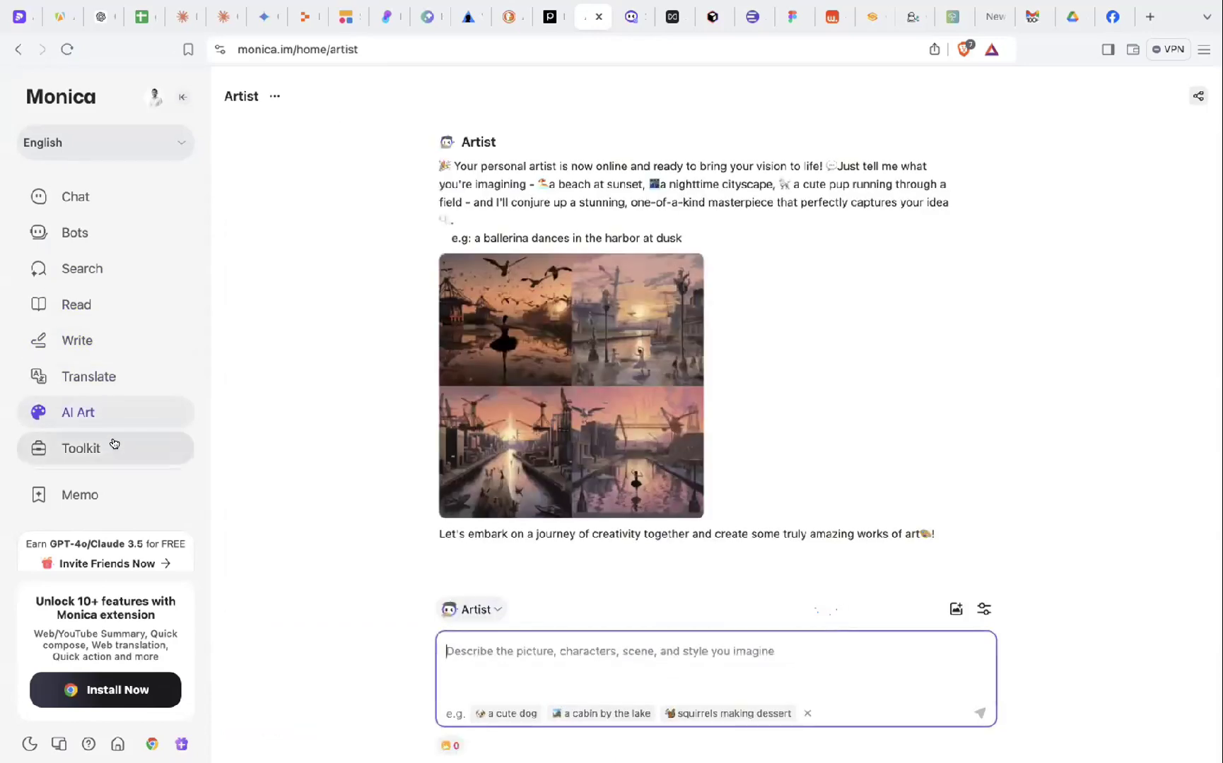
left_click(113, 447)
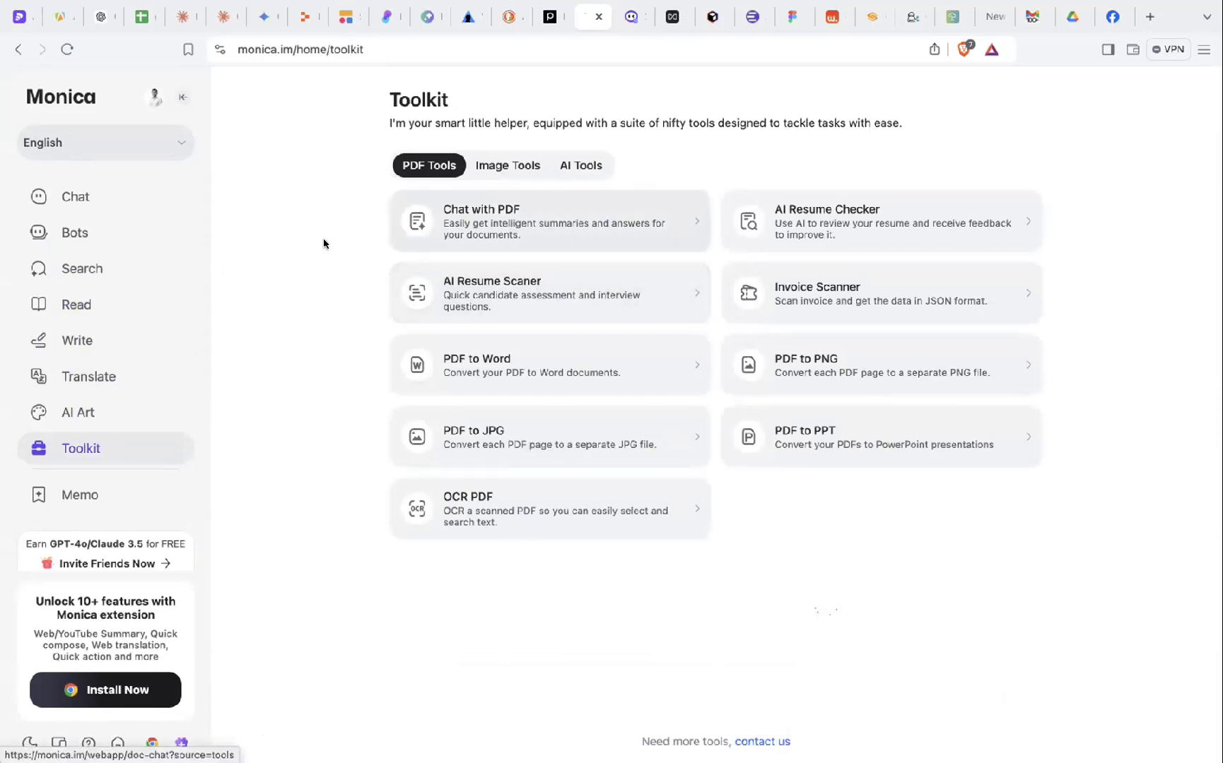
- Change Monica's interface language from English to 한국어 (Korean)
scroll(120, 445, "down", 1)
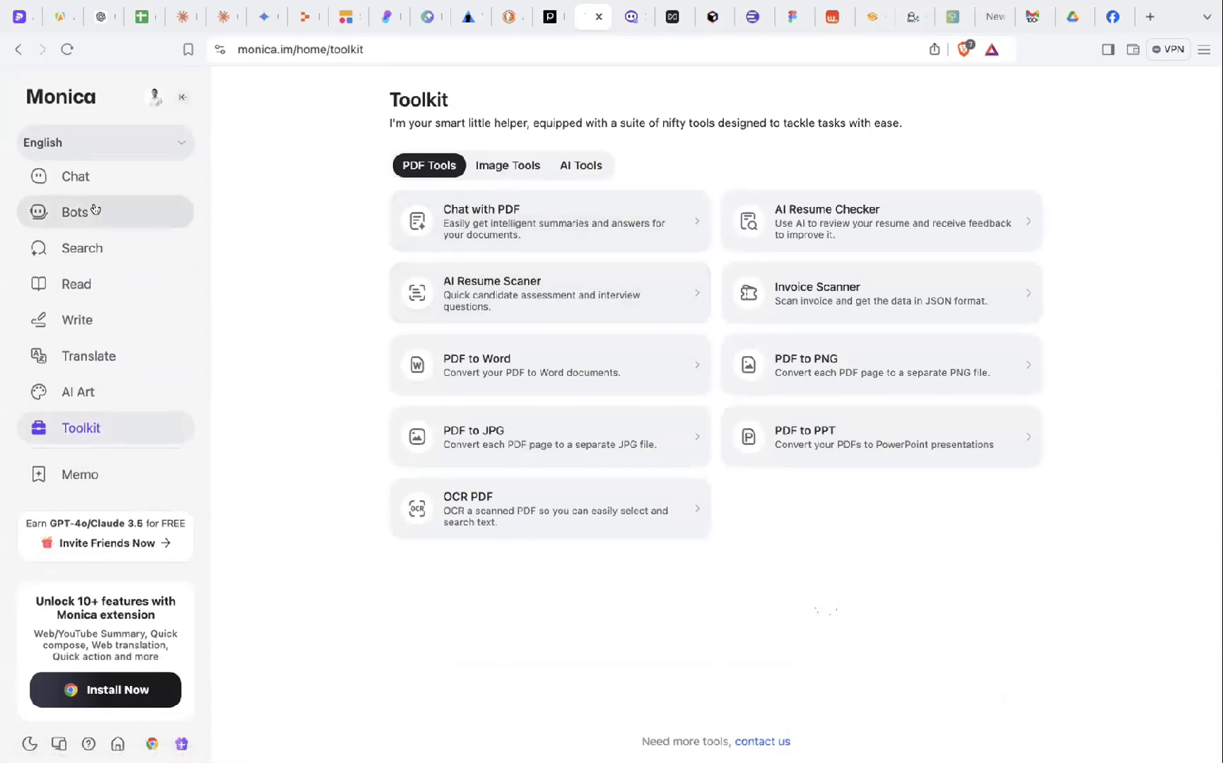
scroll(94, 209, "up", 1)
left_click(89, 148)
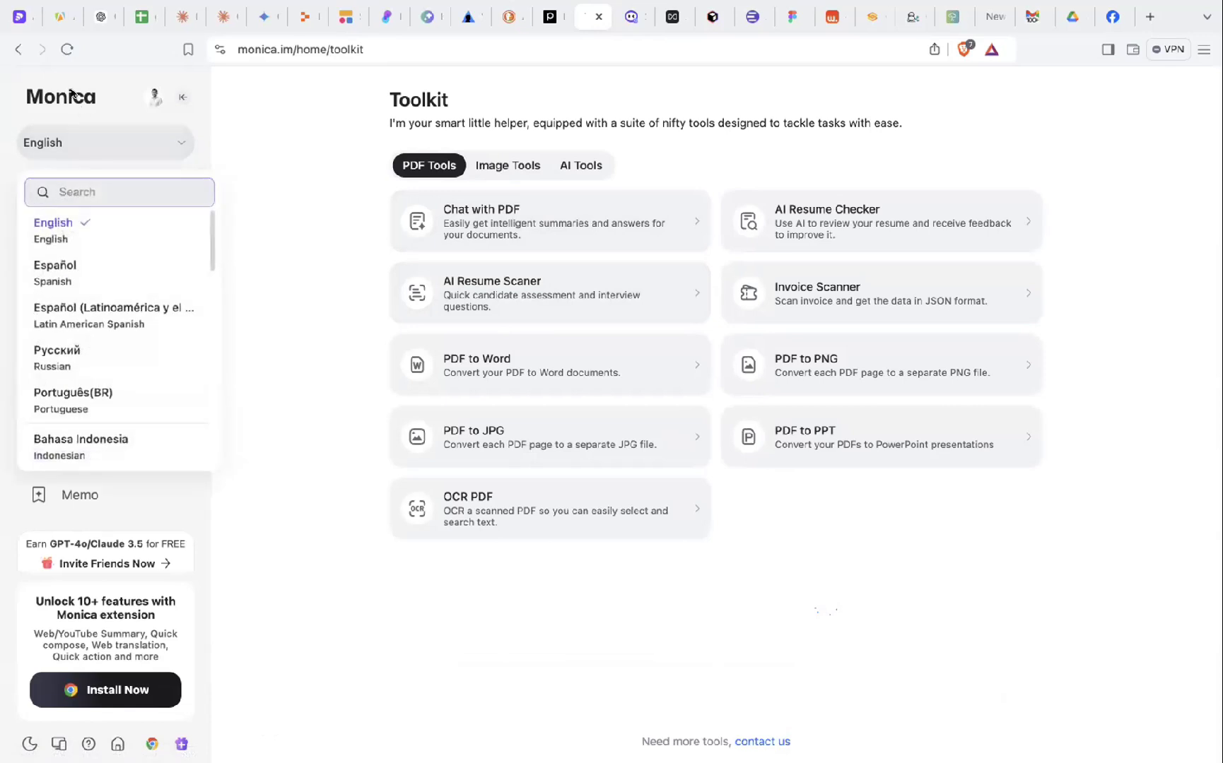
left_click(76, 100)
left_click(80, 141)
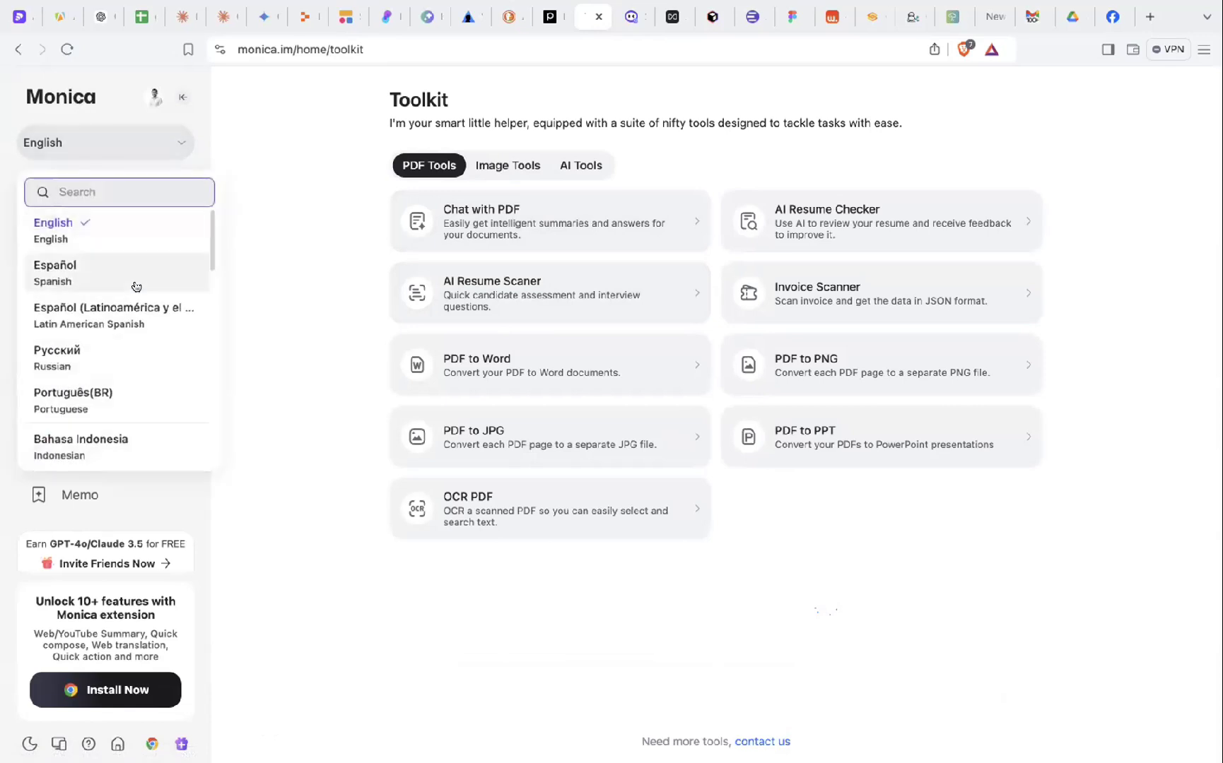
scroll(135, 287, "down", 1)
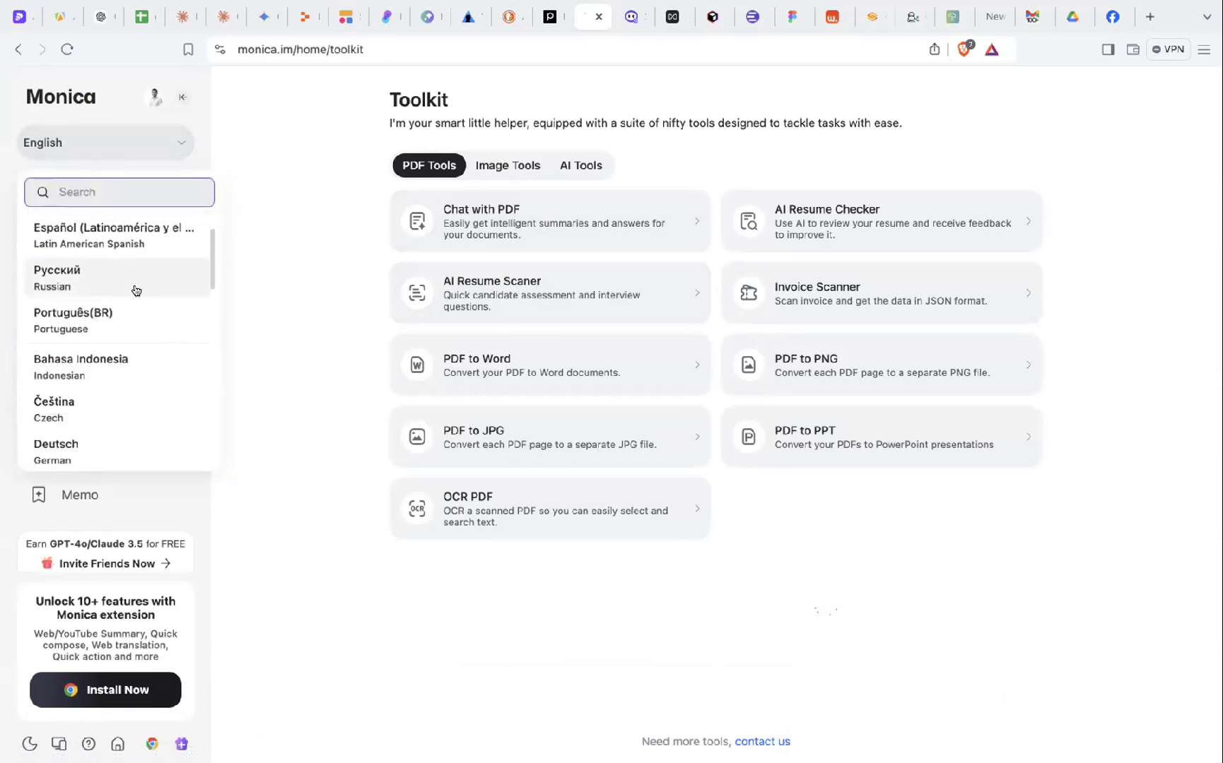
scroll(165, 357, "down", 7)
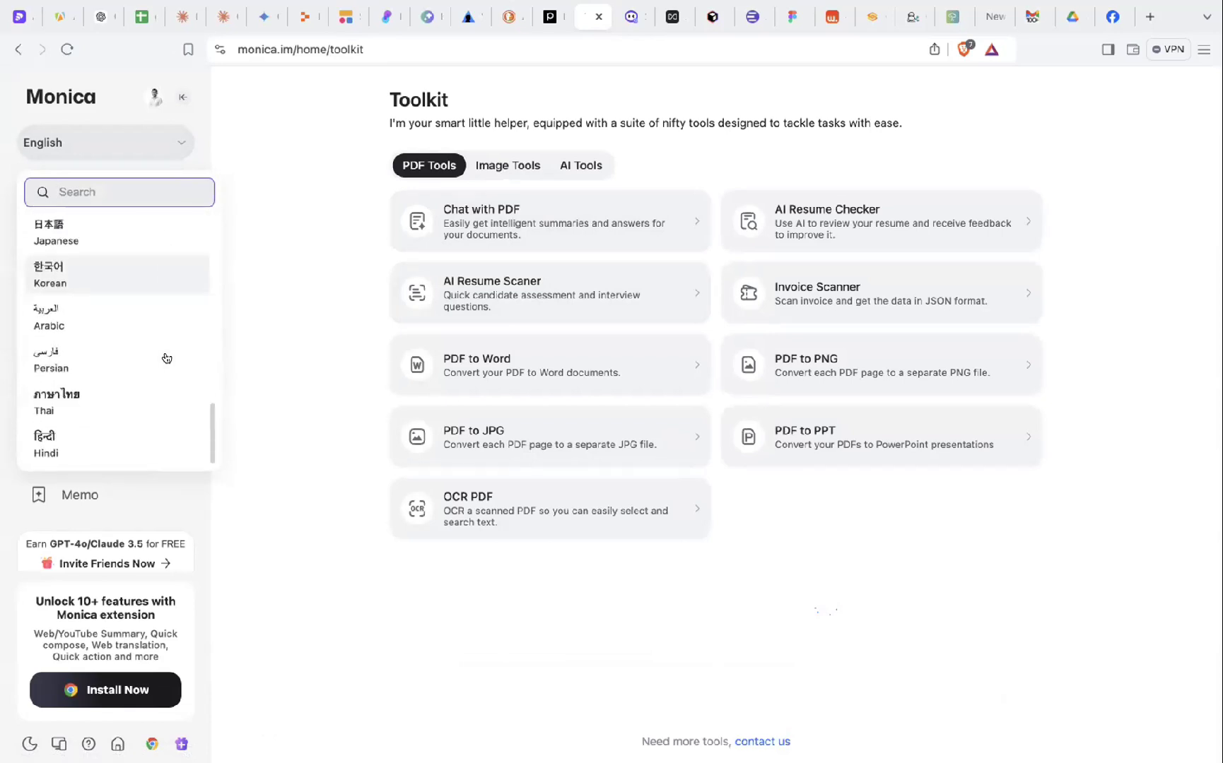
left_click(147, 274)
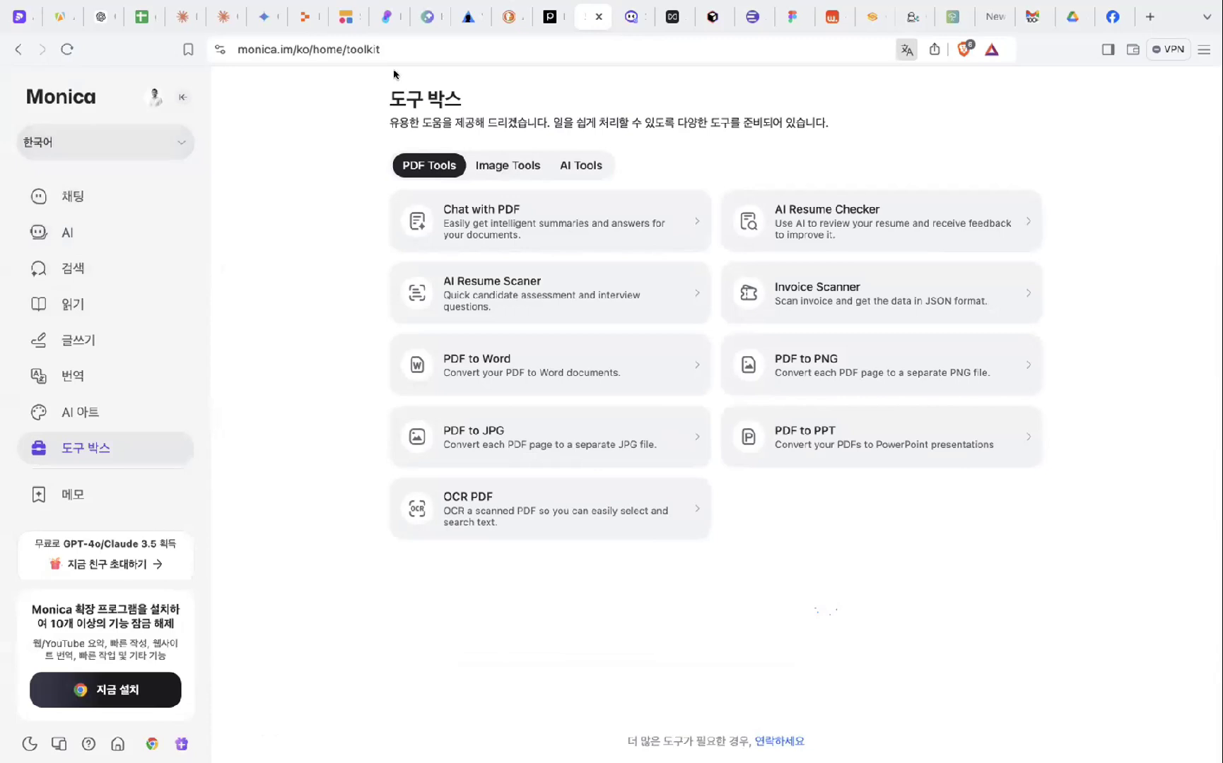
- Switch to the bzaid.co site and scroll through its landing page
left_click(426, 18)
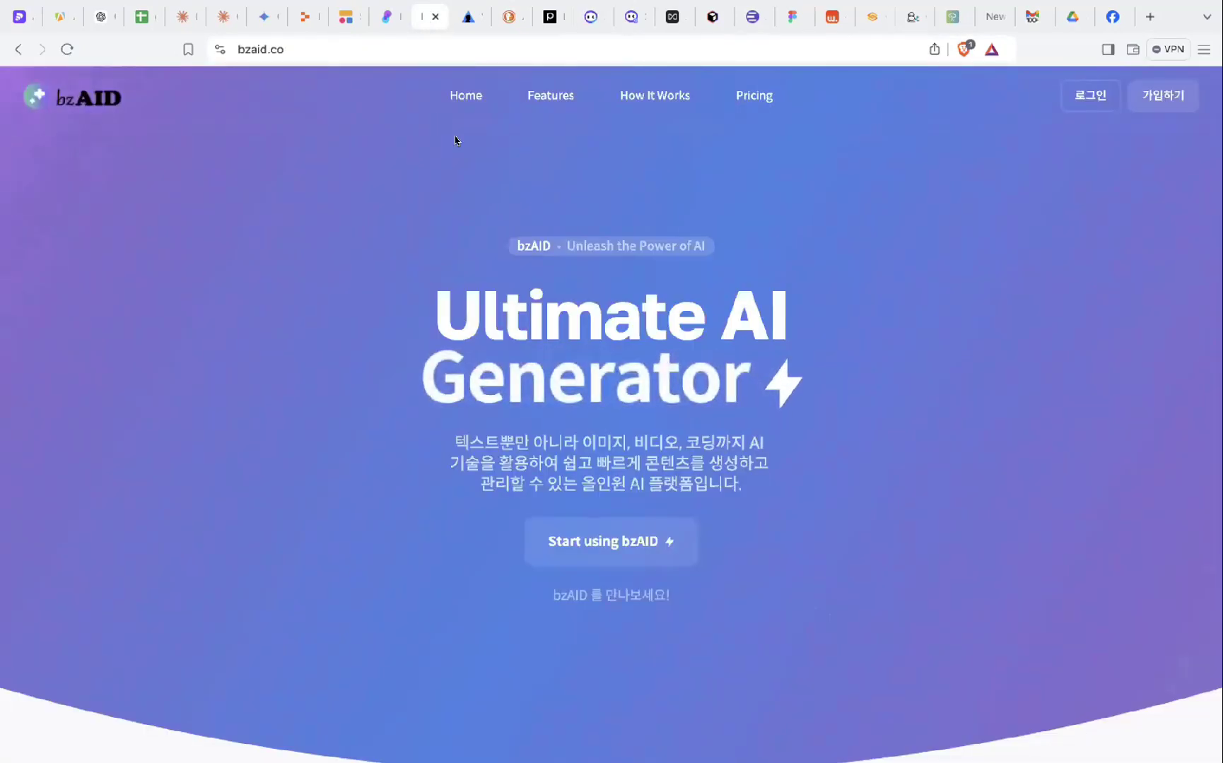
left_click(1085, 99)
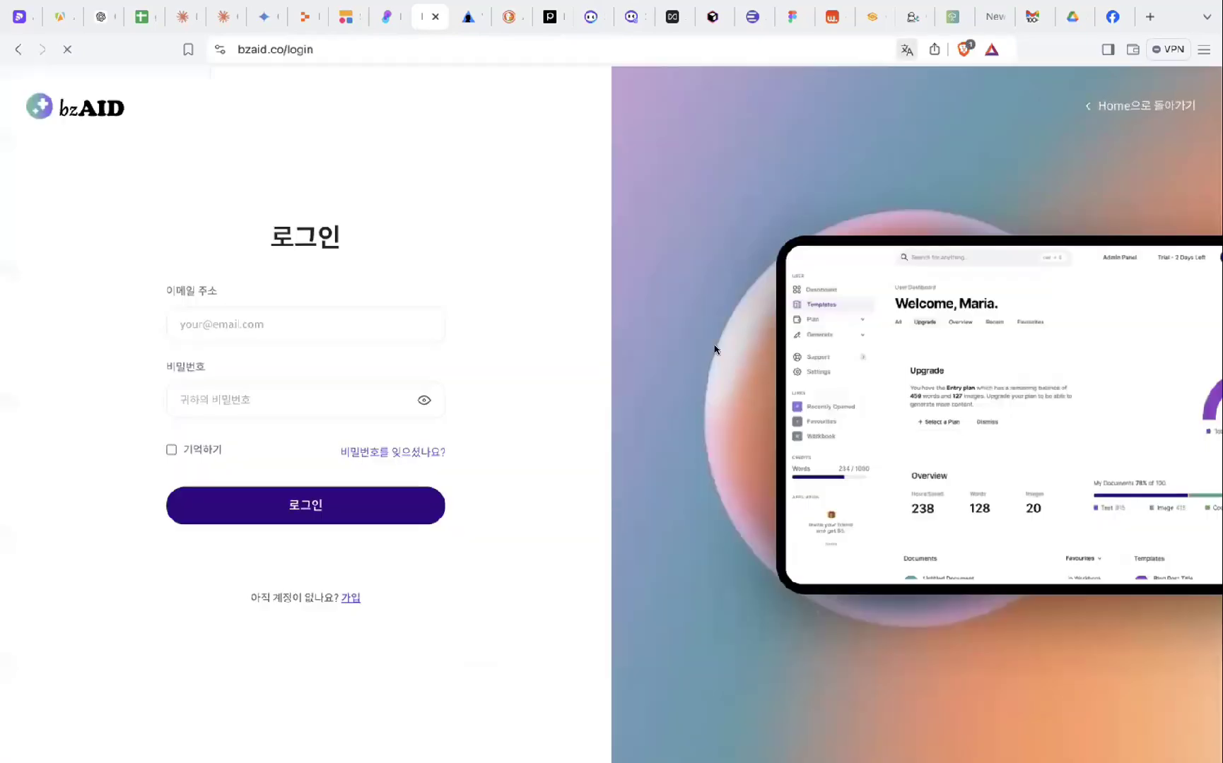
scroll(714, 346, "left", 5)
scroll(623, 400, "down", 2)
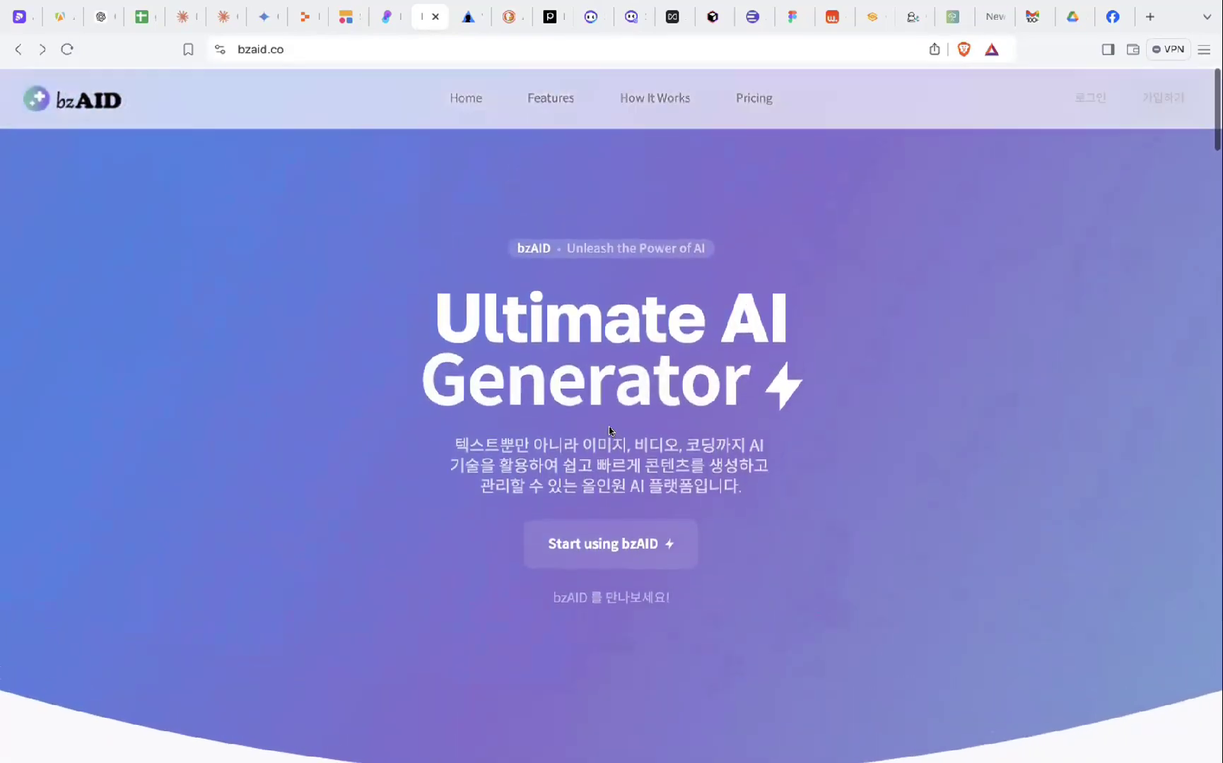
scroll(594, 437, "down", 10)
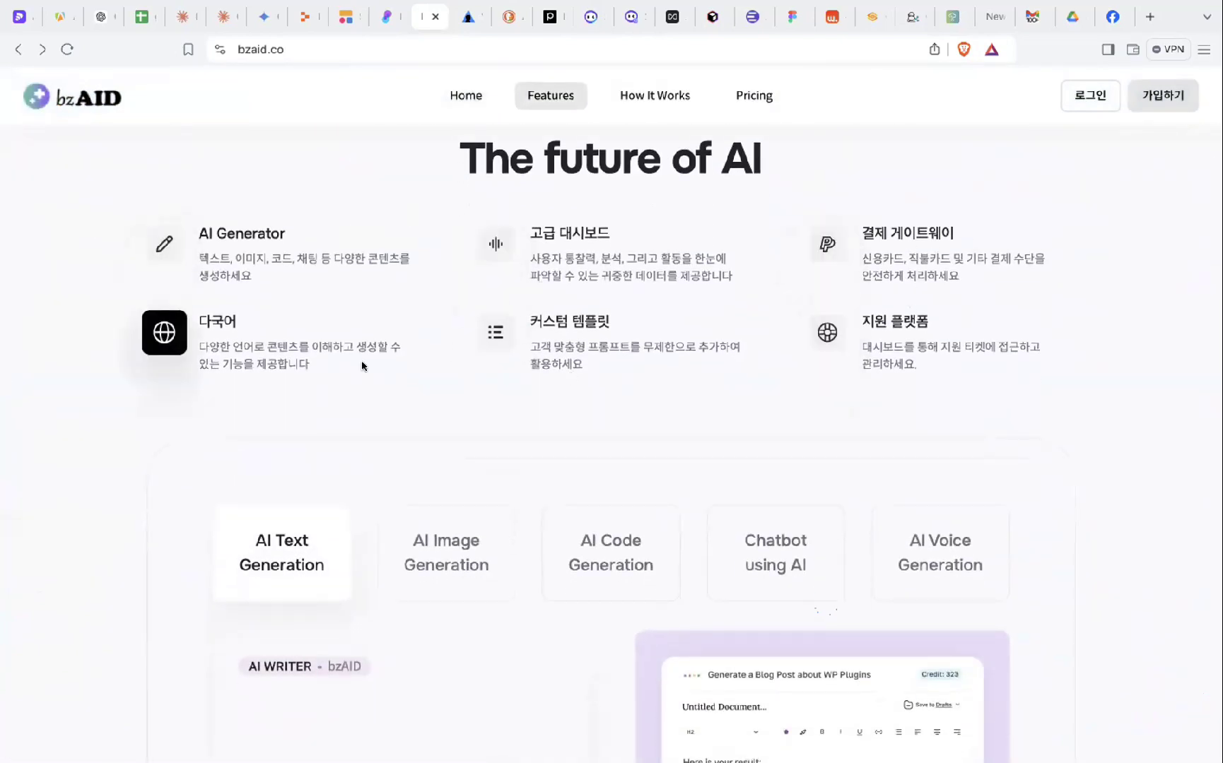
scroll(362, 362, "down", 8)
scroll(361, 361, "down", 11)
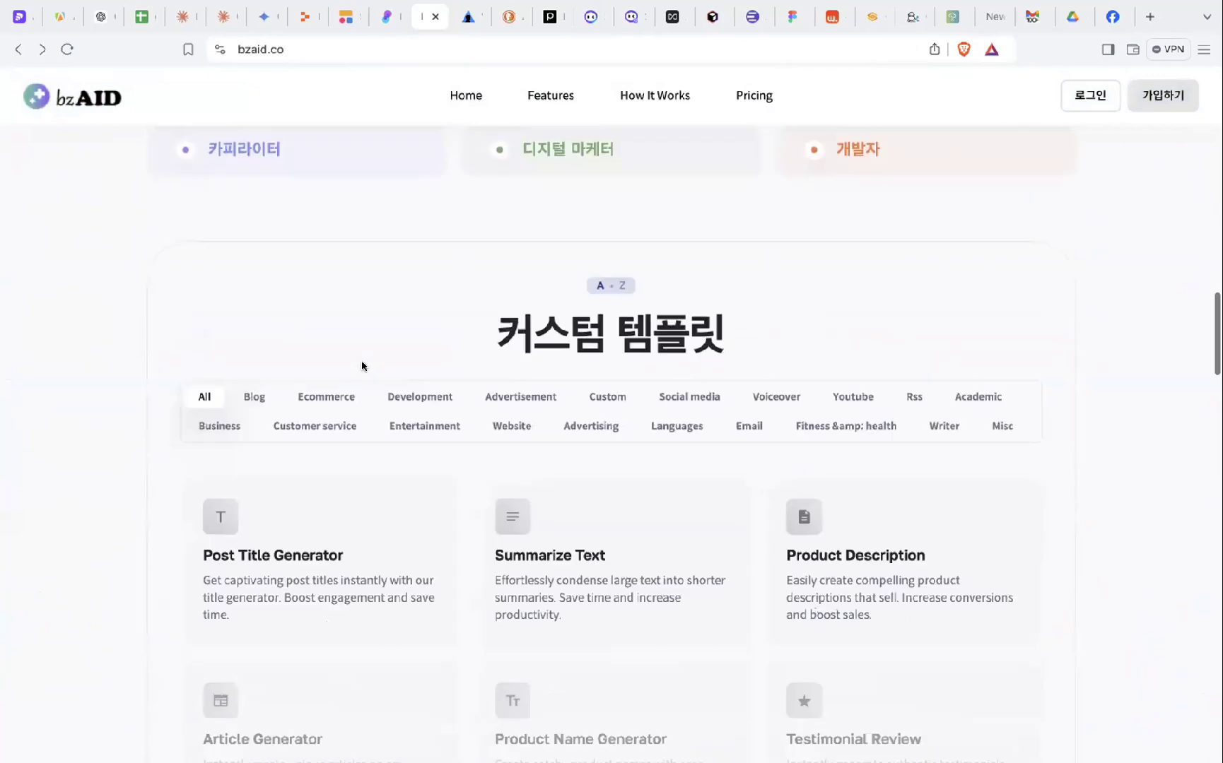
scroll(362, 360, "down", 13)
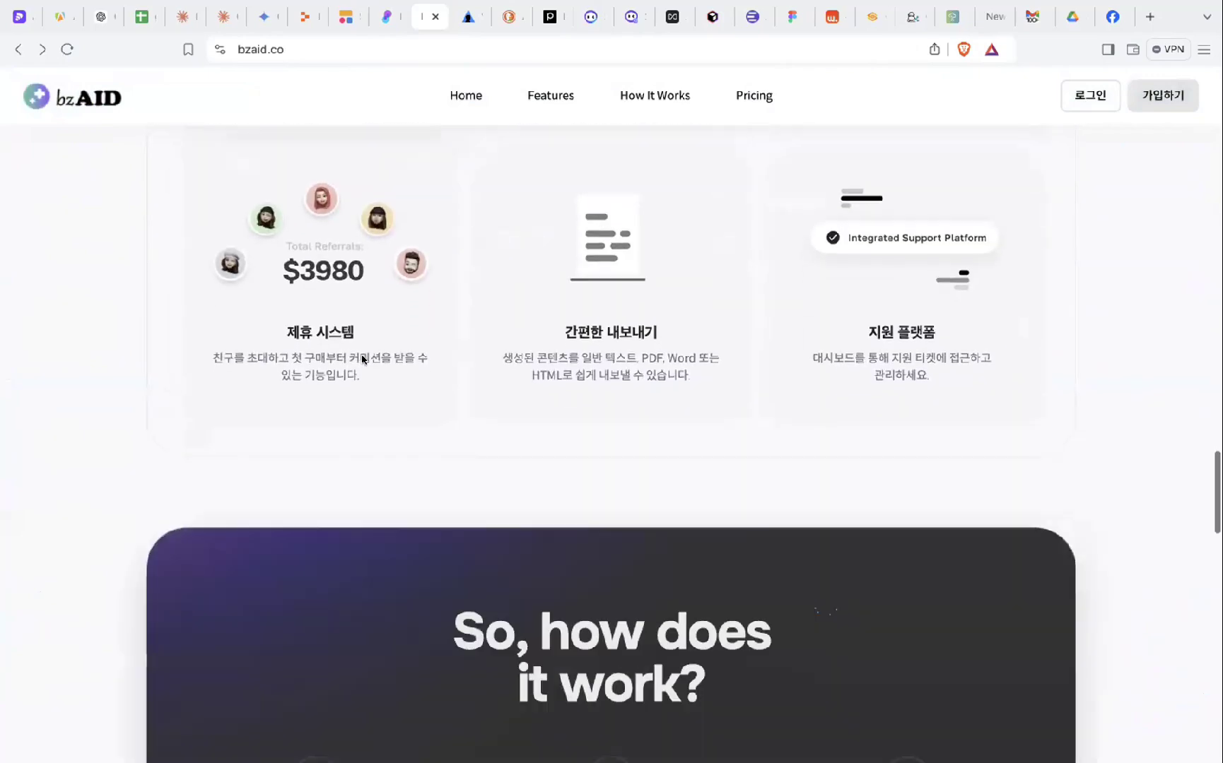
scroll(747, 310, "up", 7)
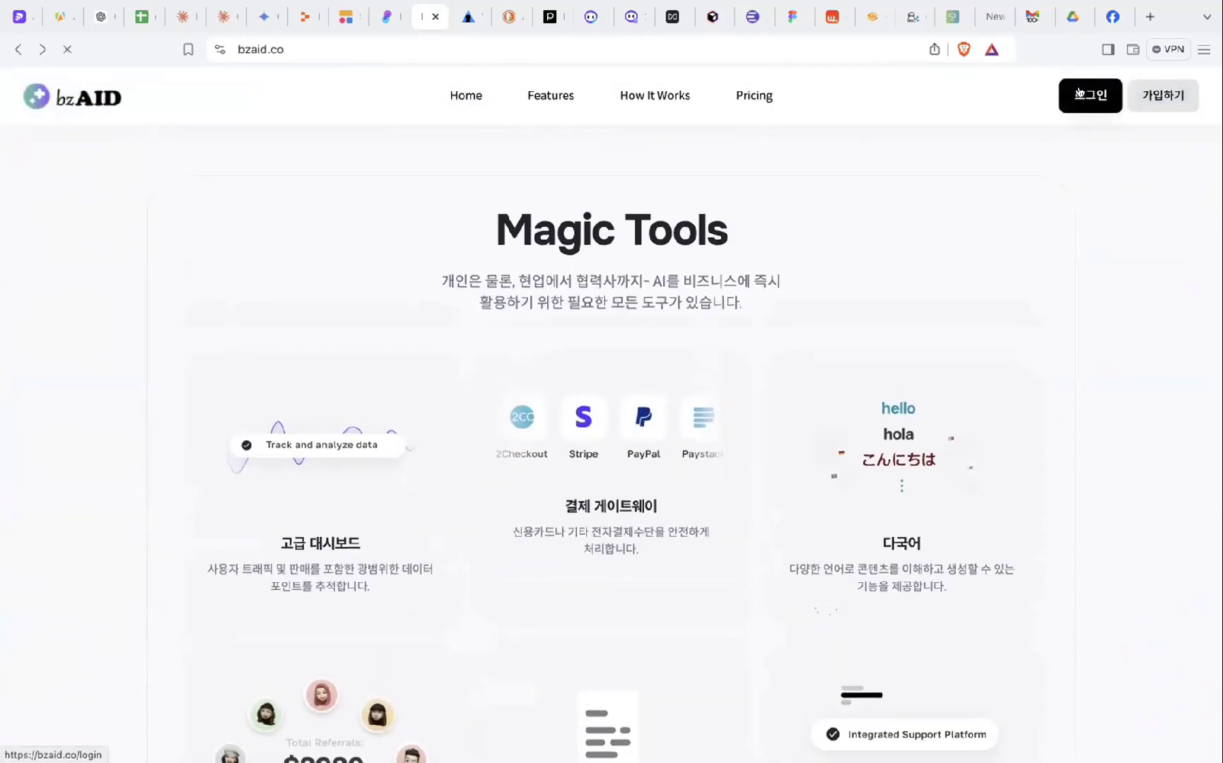
- Sign in to bzAID using the saved email and password, reaching the AI Code Generator
left_click(1091, 95)
left_click(331, 322)
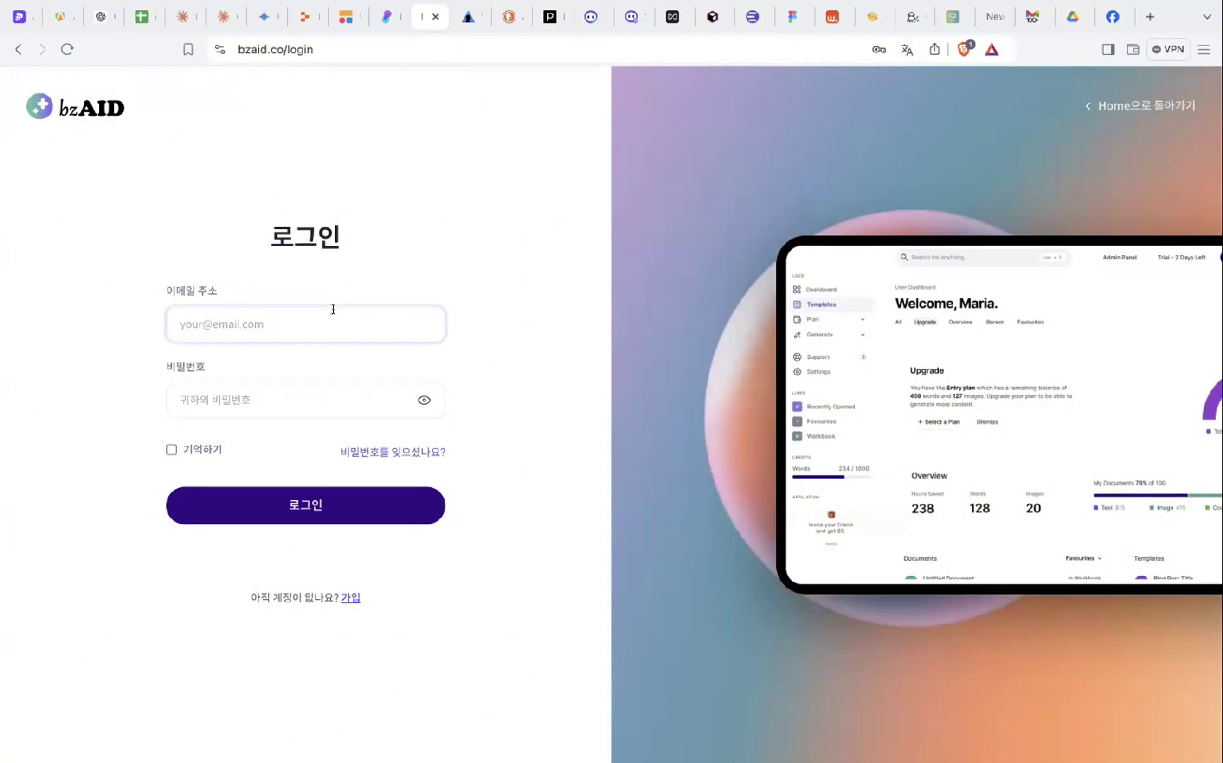
left_click(350, 366)
left_click(332, 503)
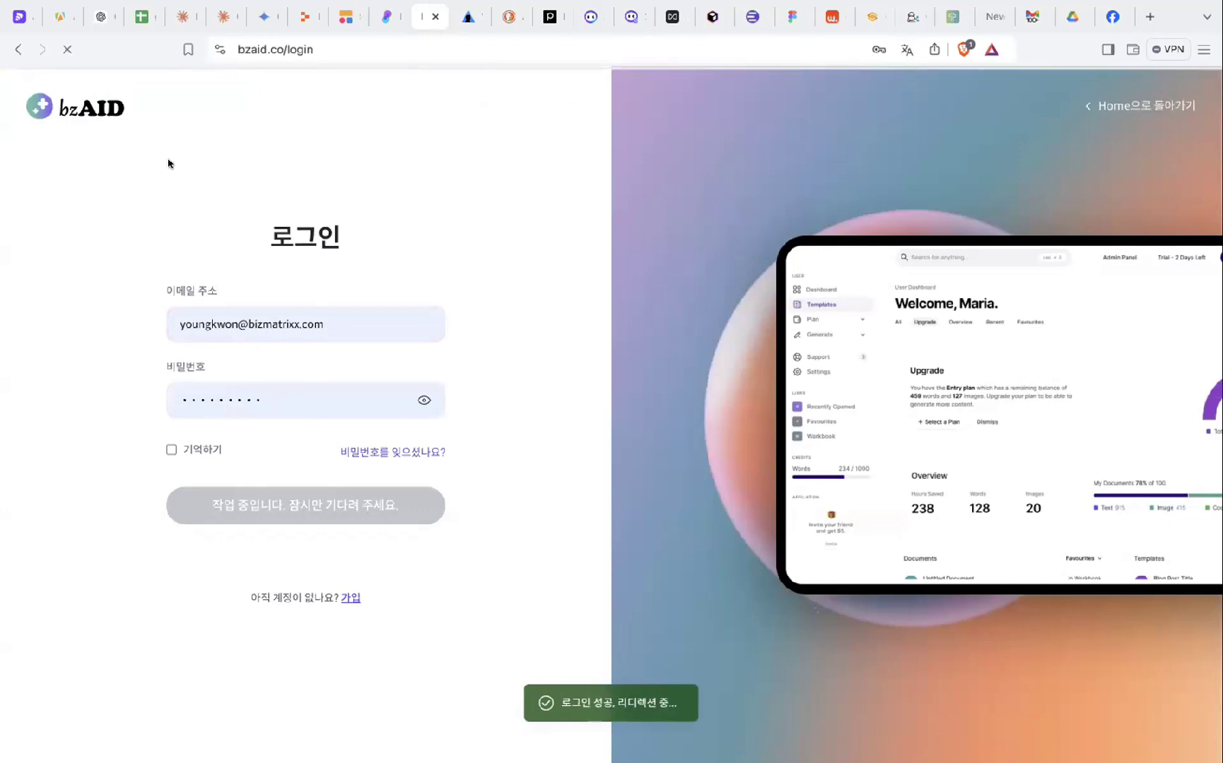
scroll(168, 164, "down", 5)
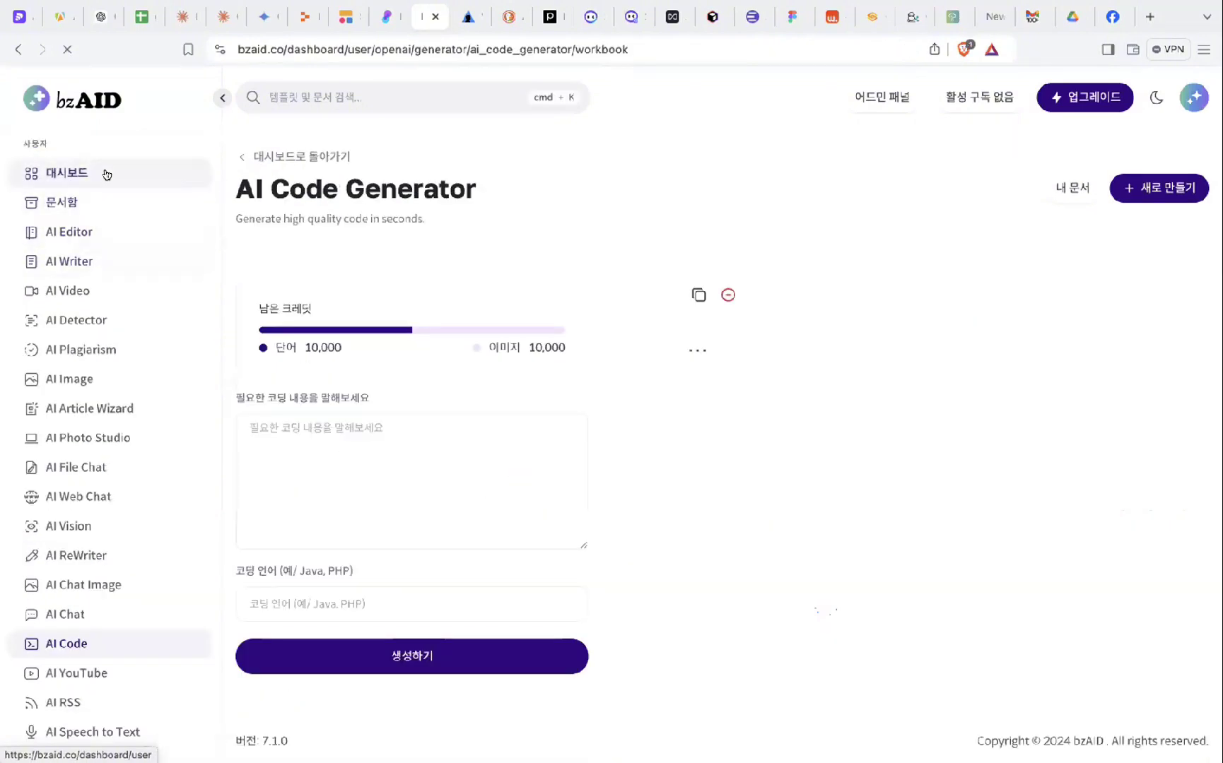
- Open the bzAID dashboard and scroll its template search, 10,000-token Your Plan gauge and team-invite form
left_click(104, 172)
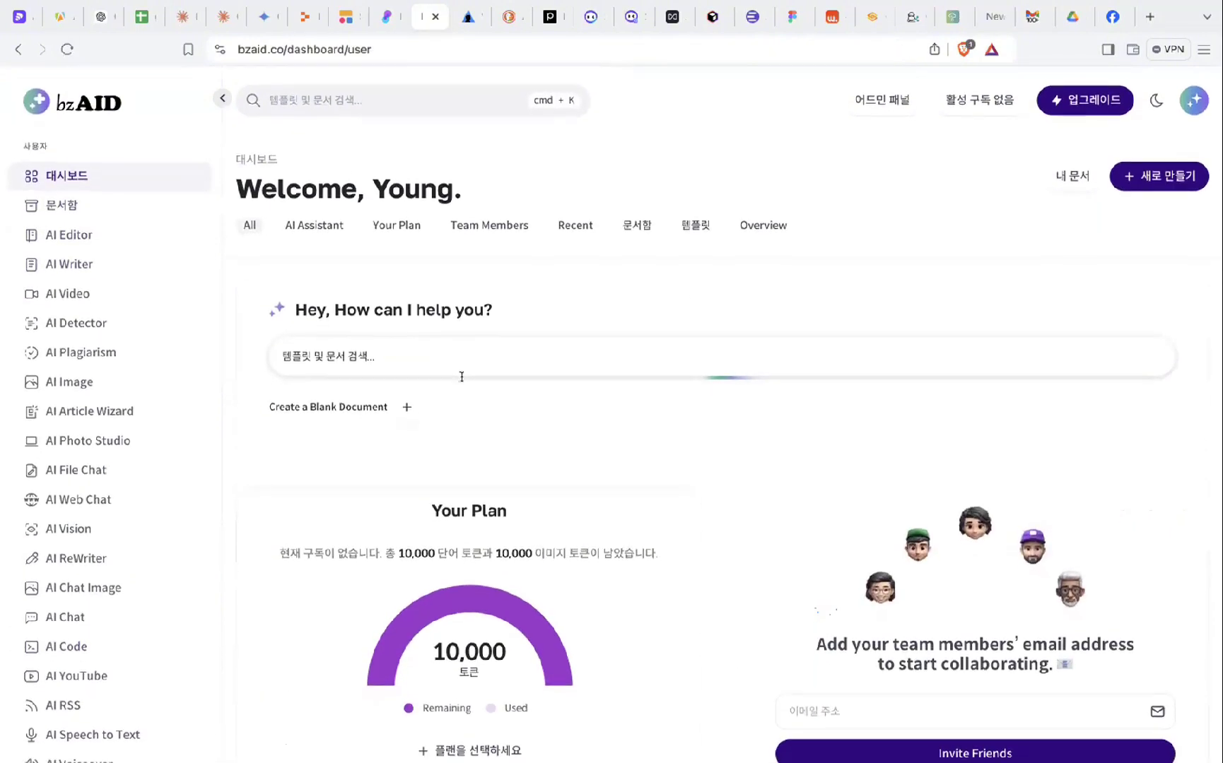
scroll(462, 381, "down", 5)
scroll(461, 380, "up", 2)
scroll(461, 380, "up", 3)
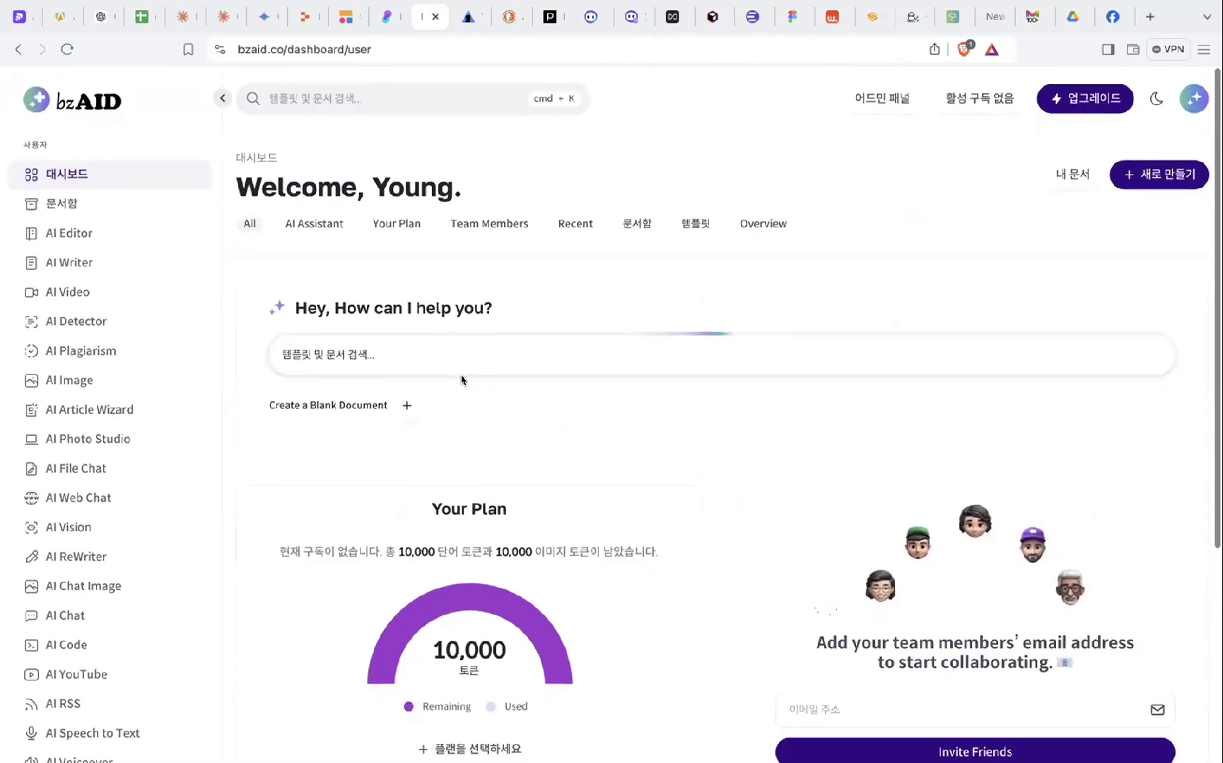
scroll(499, 507, "down", 1)
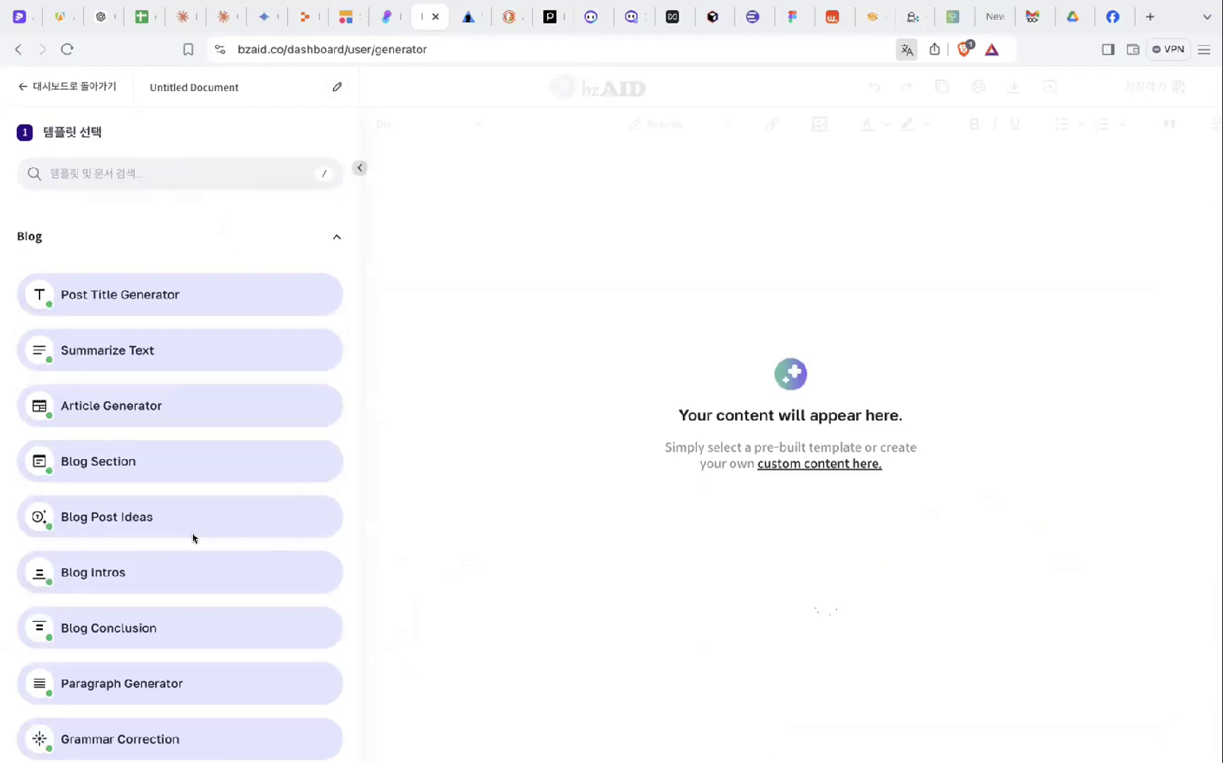
scroll(193, 538, "down", 1)
scroll(139, 428, "left", 5)
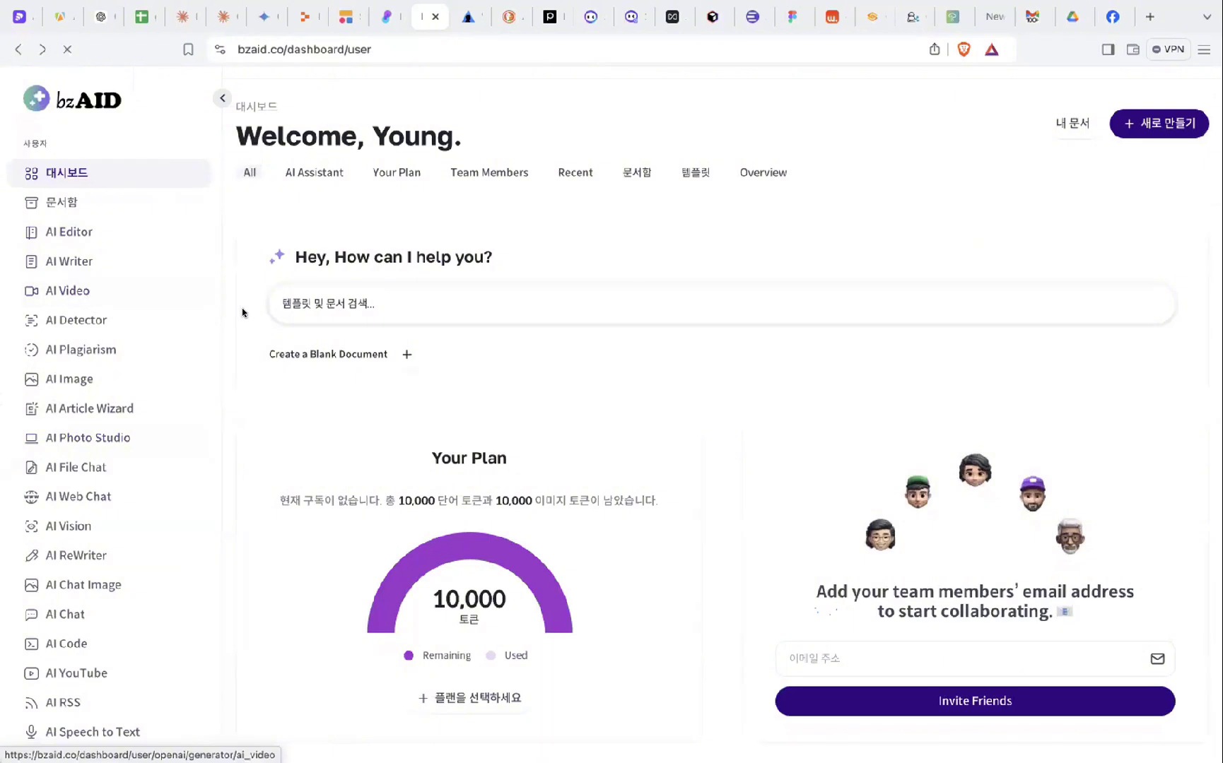
- Look through the AI Video and AI Detector tool pages, finishing on AI File Chat
left_click(85, 290)
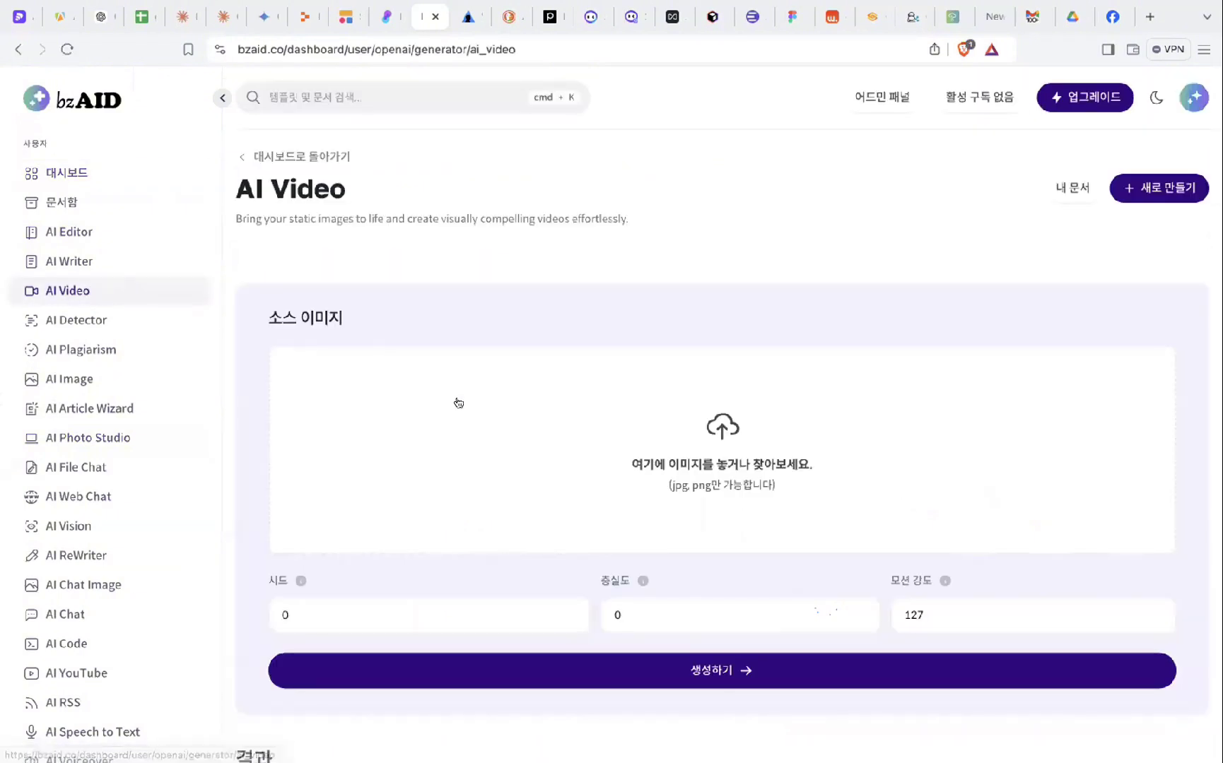
scroll(497, 442, "down", 1)
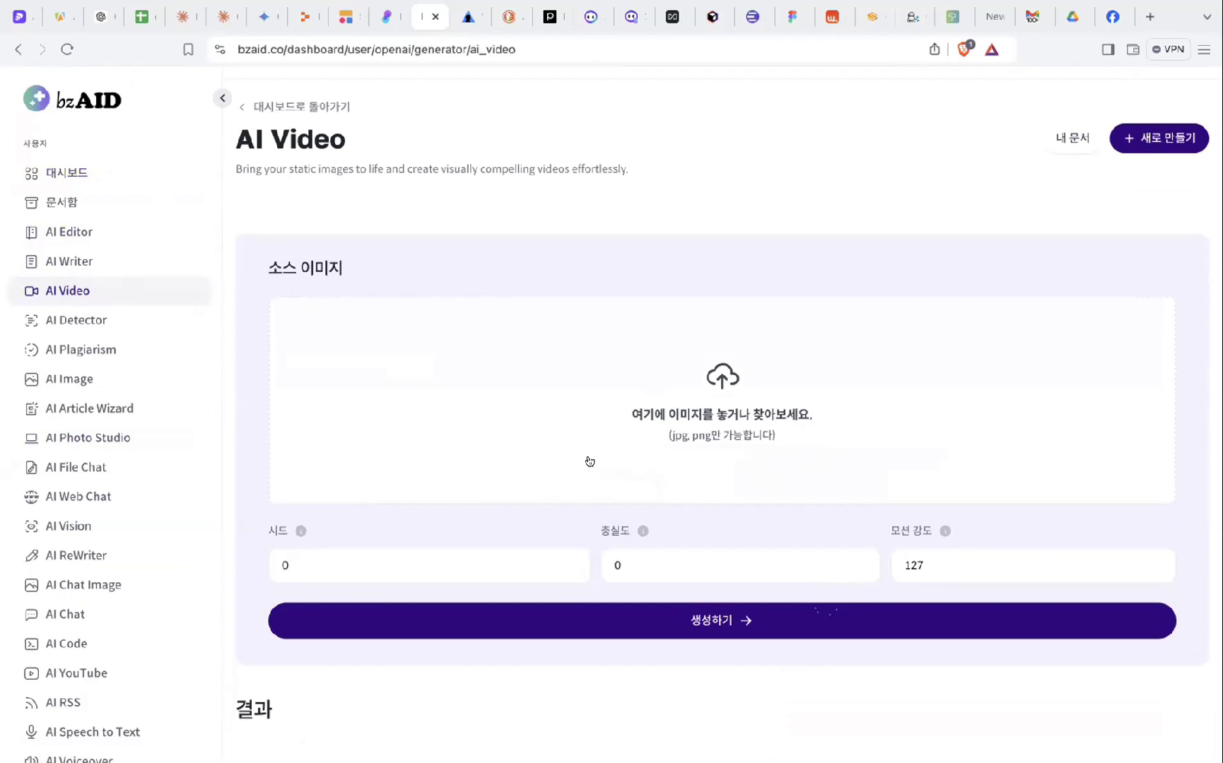
scroll(590, 461, "down", 2)
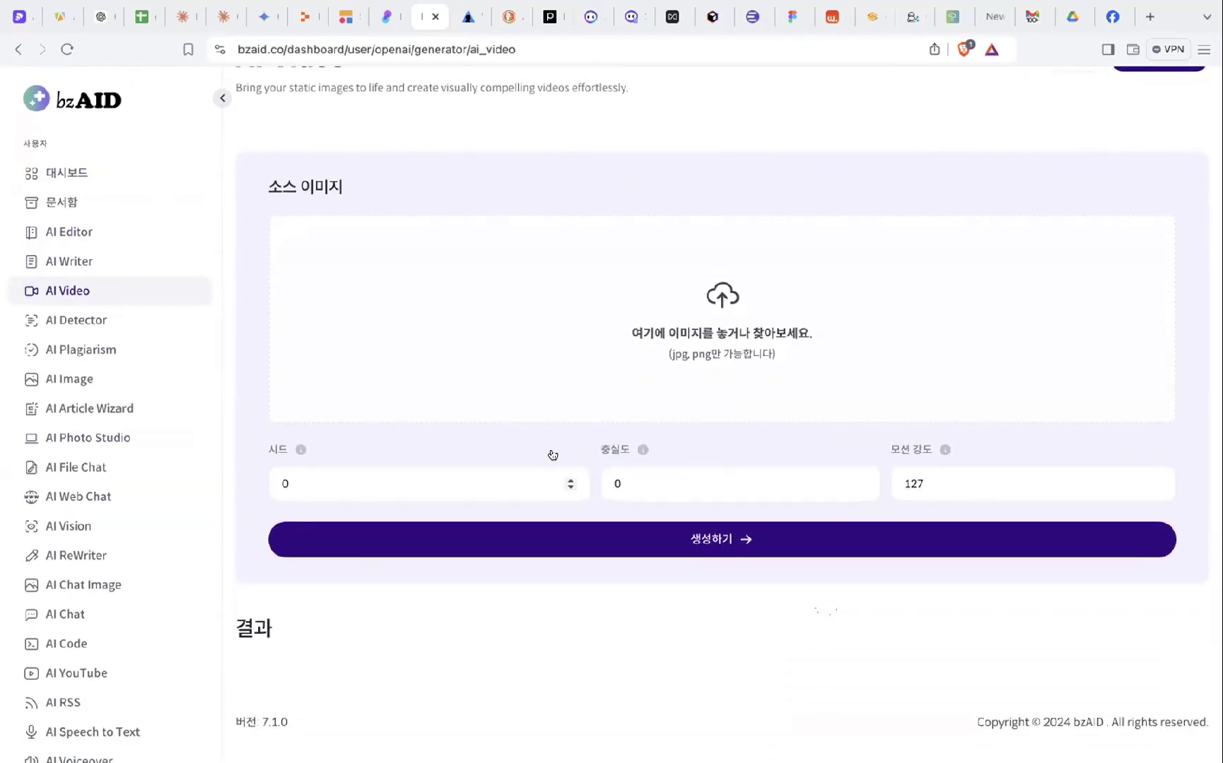
left_click(108, 324)
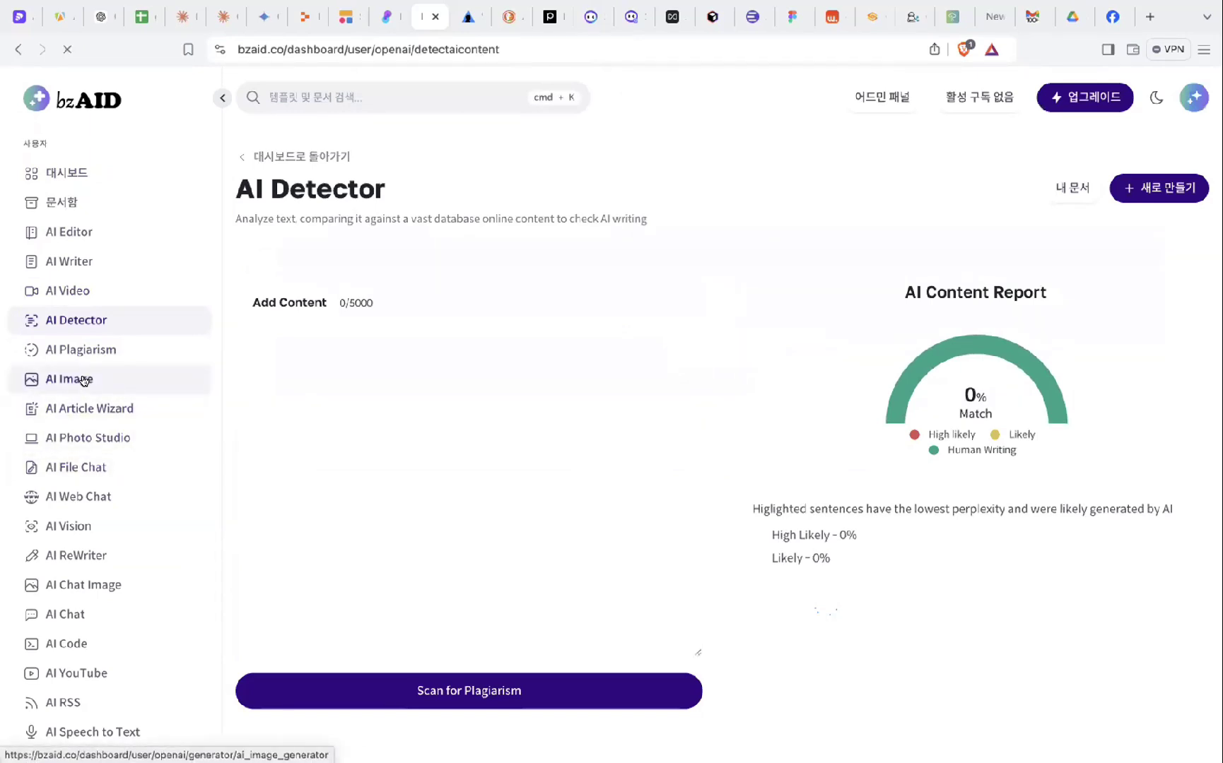
scroll(513, 426, "down", 3)
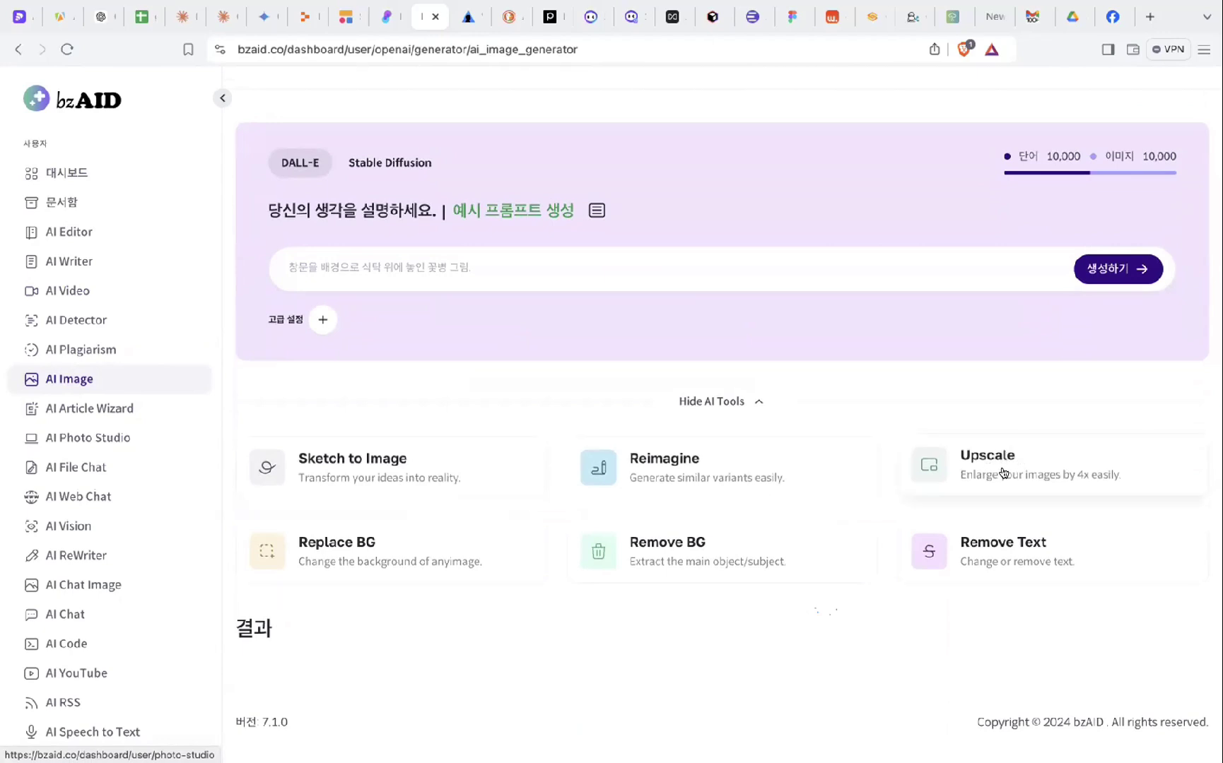
left_click(100, 471)
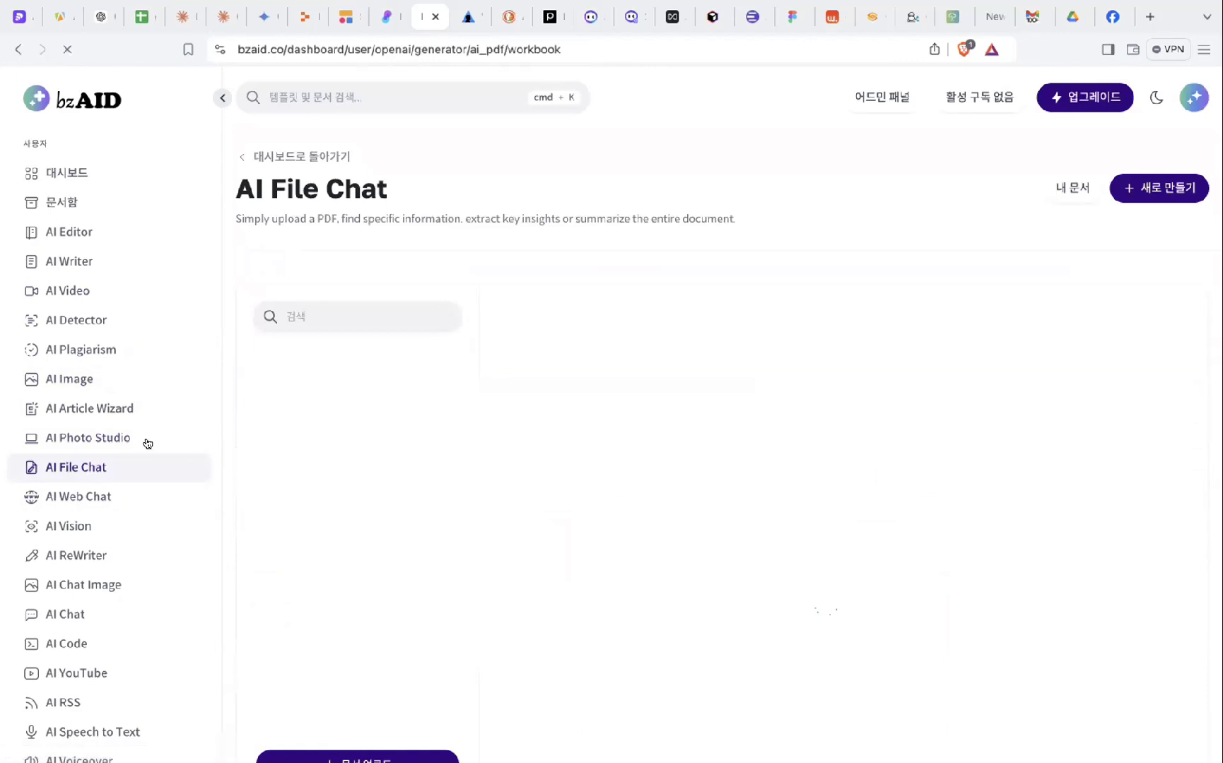
- Check AI Photo Studio's task list, leaving it on Reimagine, then move to AI ReWriter
left_click(117, 437)
scroll(466, 390, "down", 1)
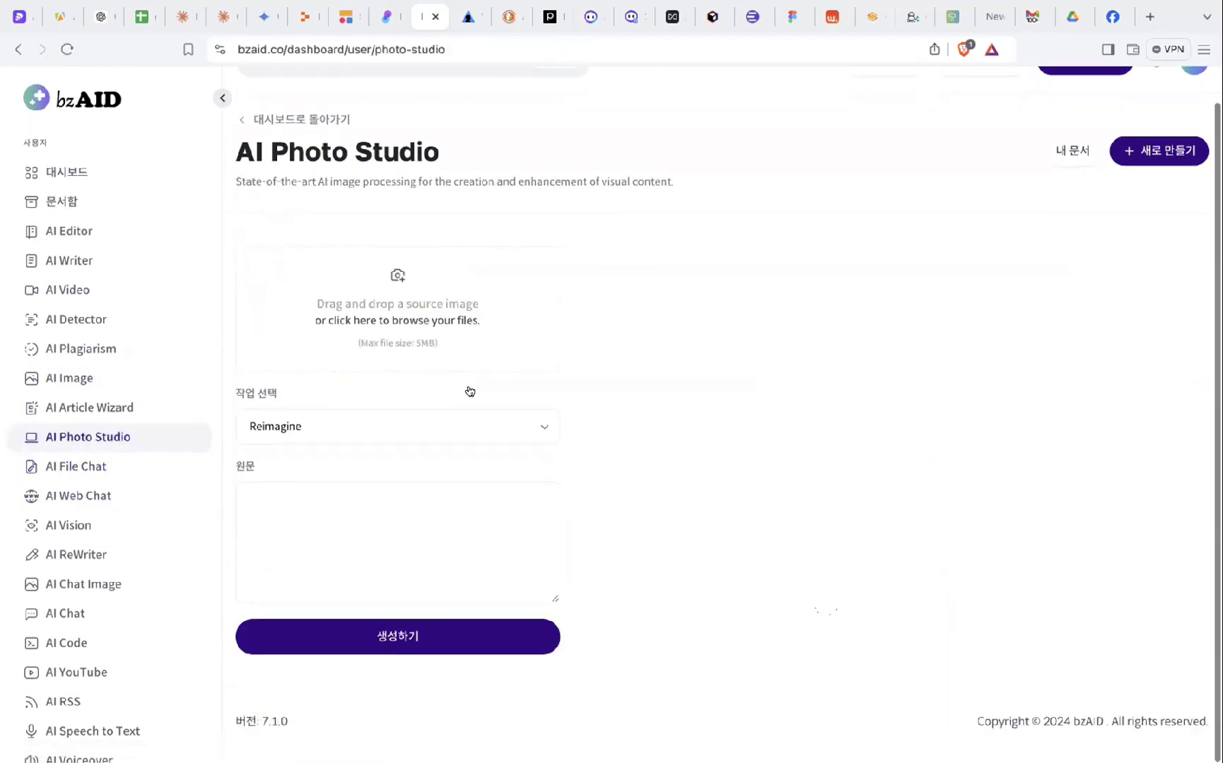
left_click(394, 421)
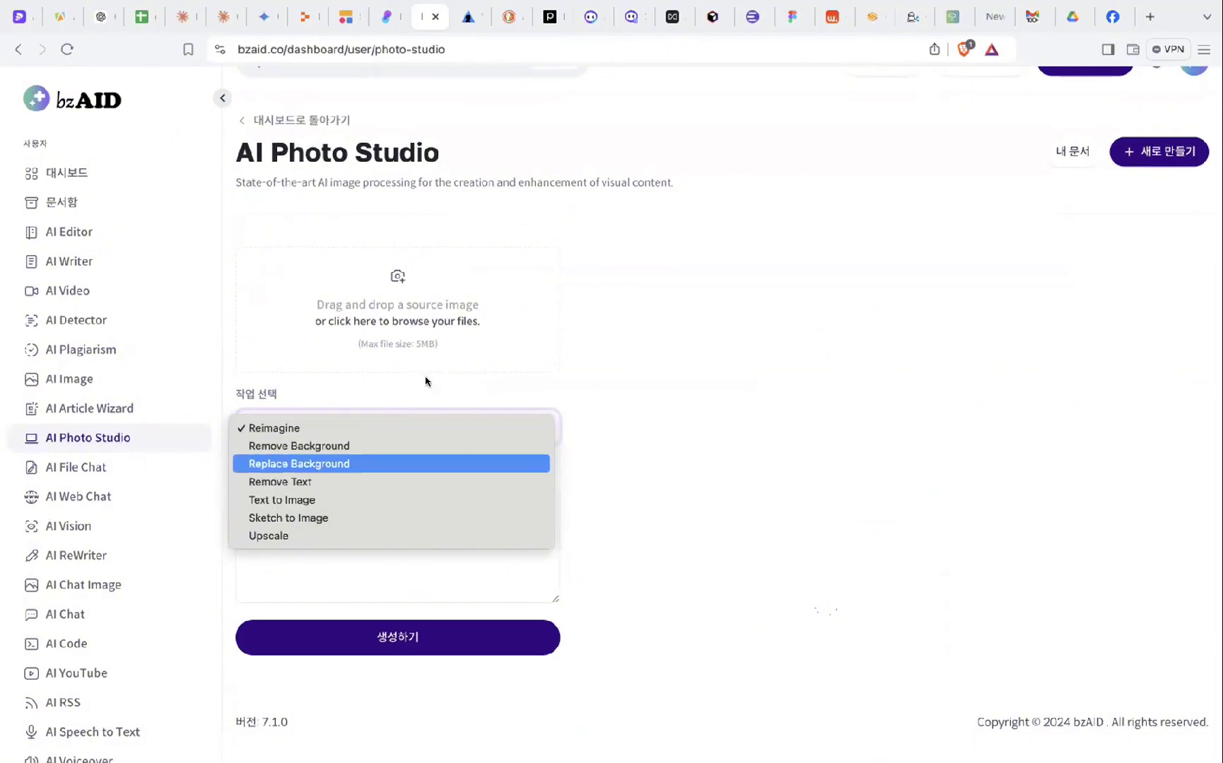
left_click(646, 314)
left_click(102, 563)
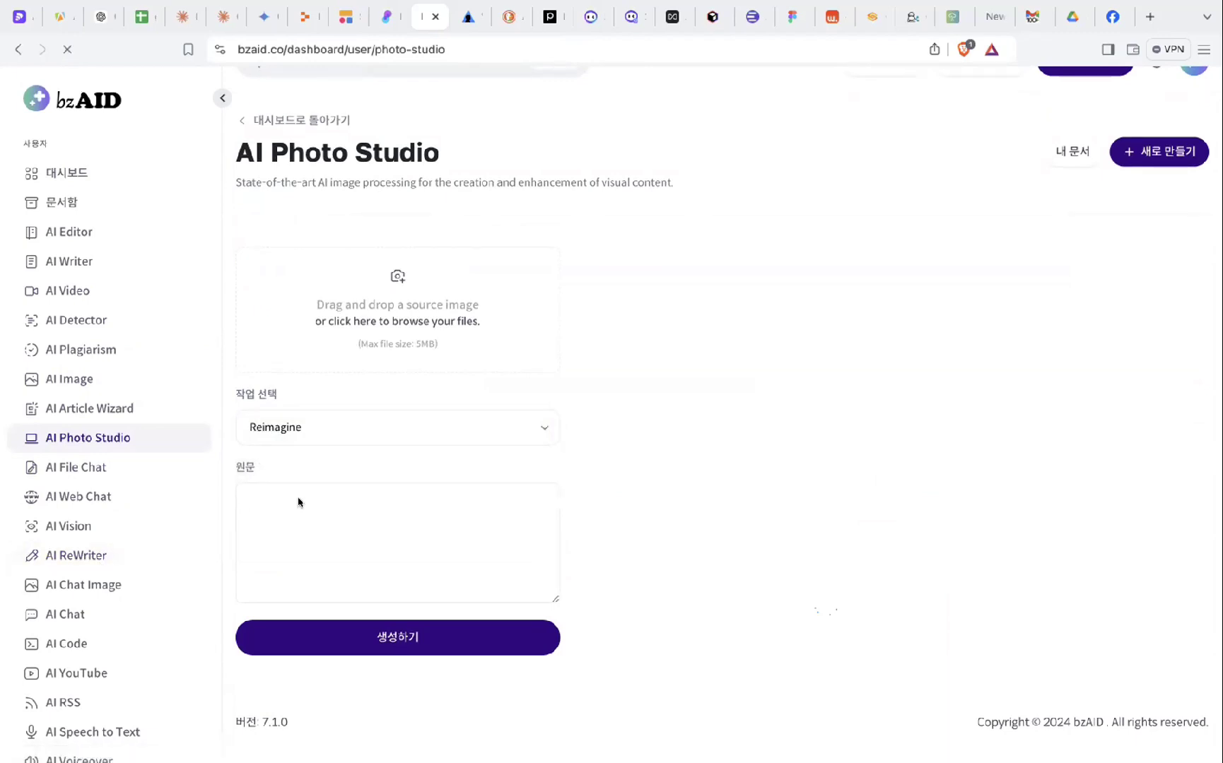
scroll(300, 494, "down", 2)
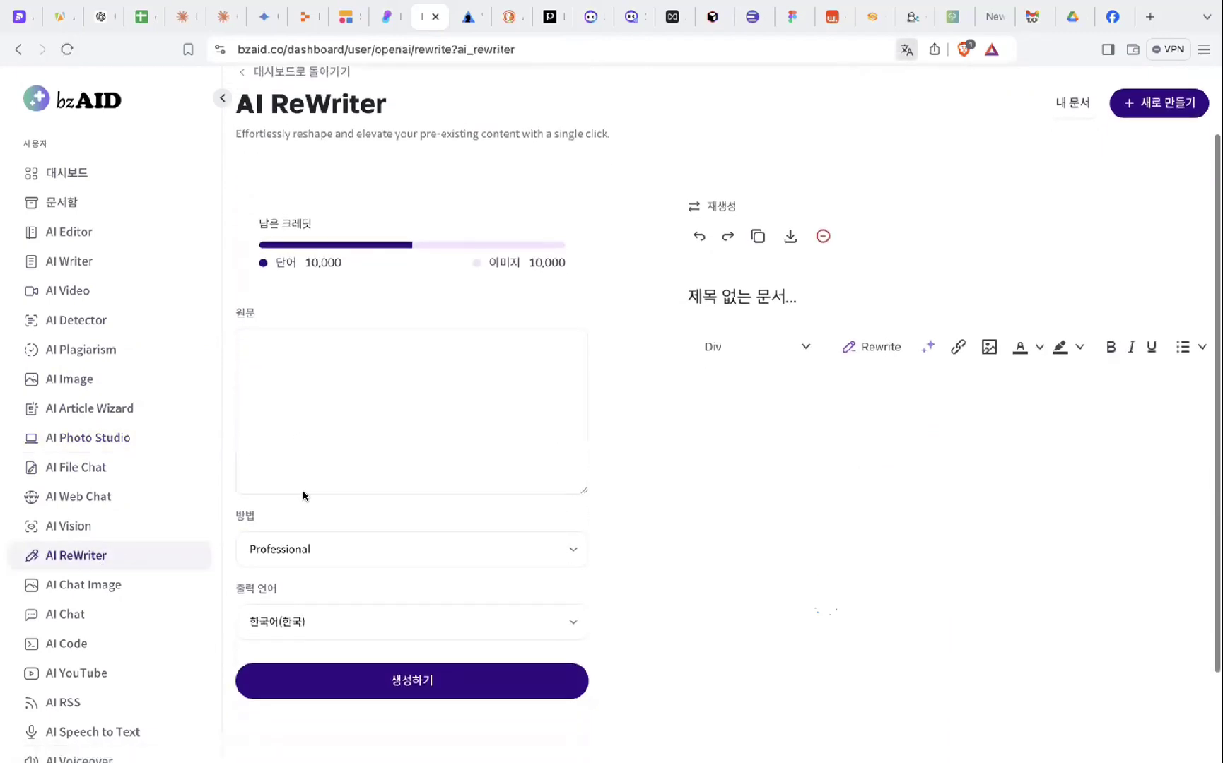
- Review ReWriter's method and output-language options, keeping Professional and 한국어(한국), then go to AI Code
left_click(373, 545)
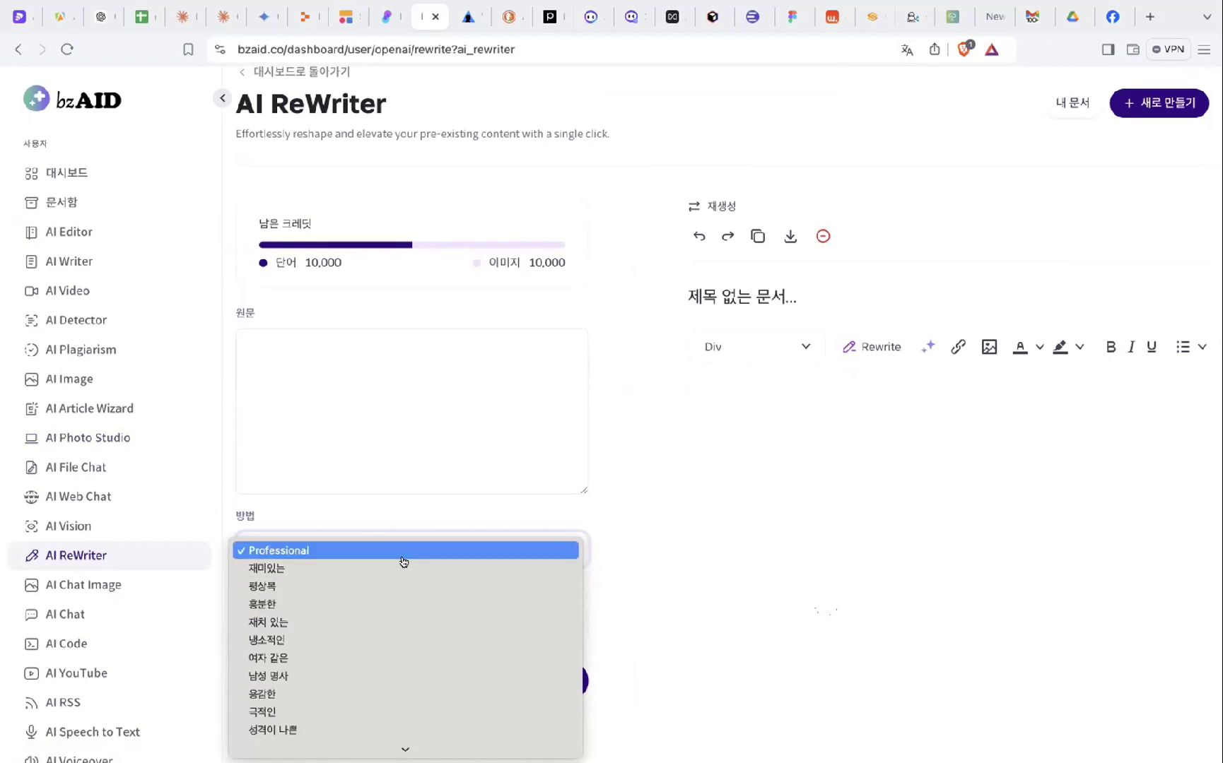
scroll(406, 624, "down", 1)
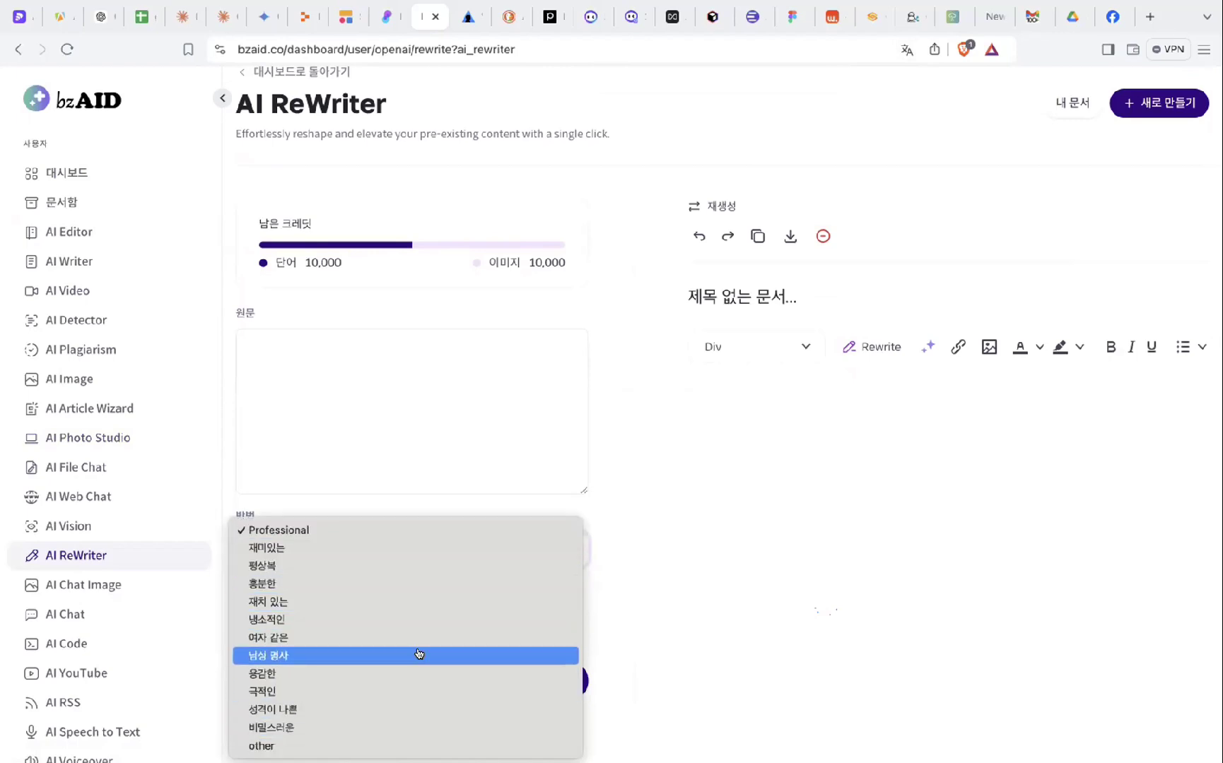
left_click(422, 502)
left_click(391, 627)
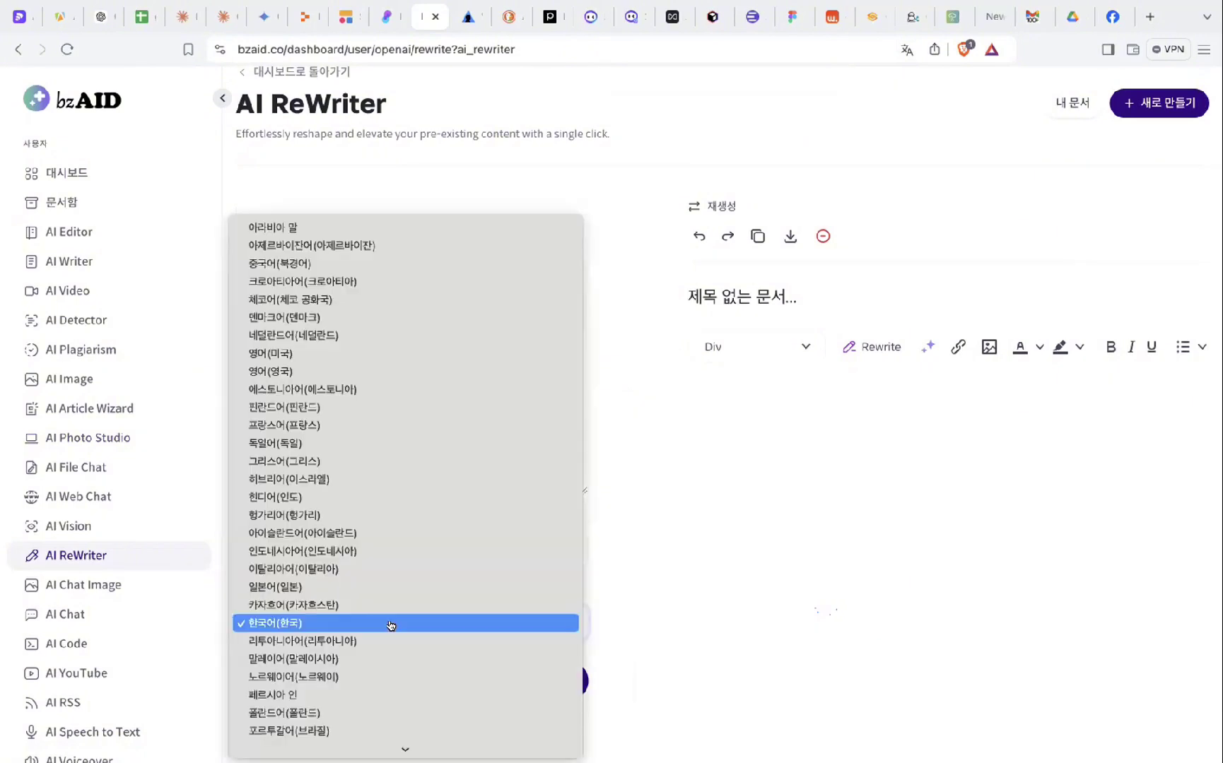
scroll(399, 283, "down", 3)
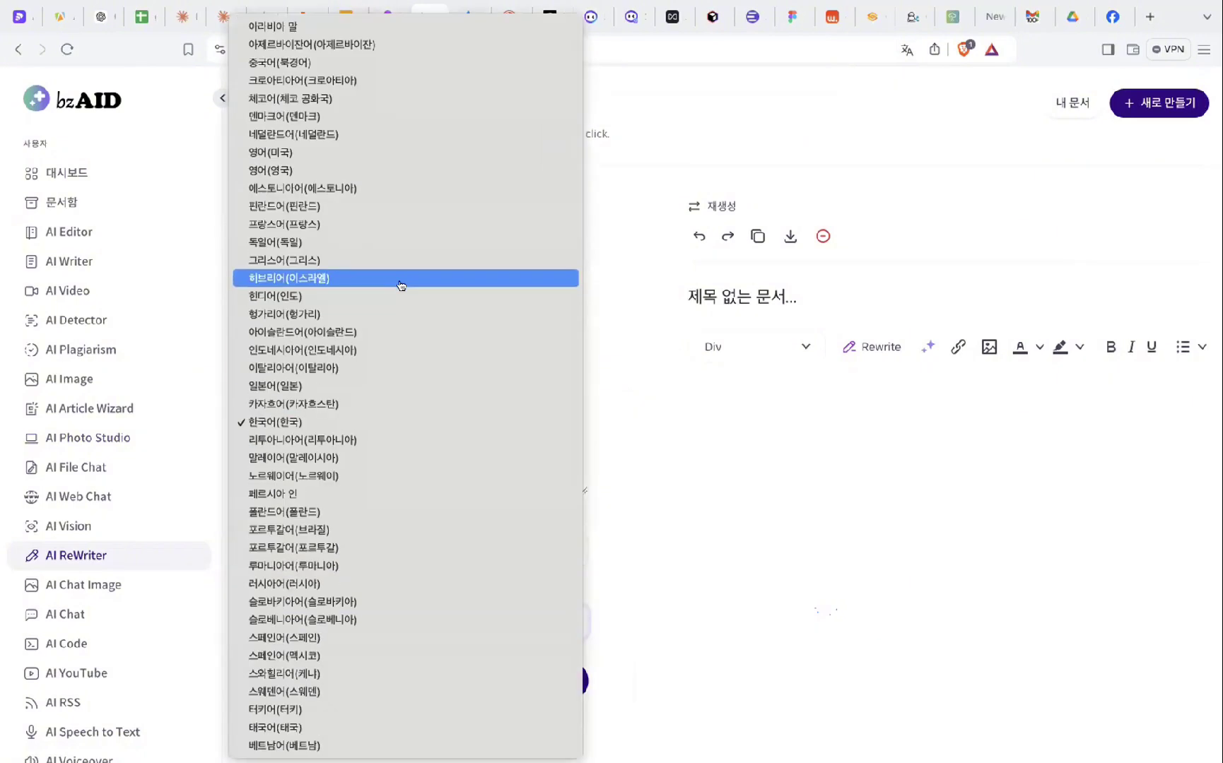
left_click(179, 170)
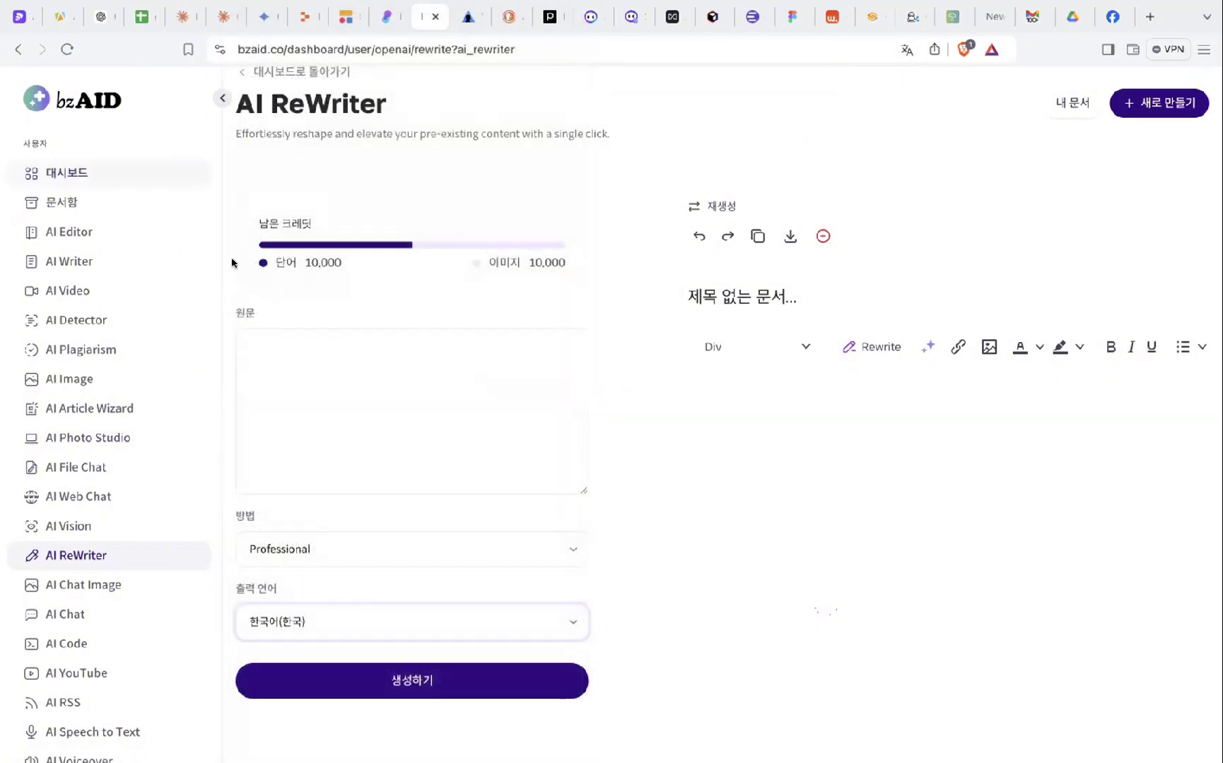
scroll(289, 437, "up", 3)
left_click(77, 645)
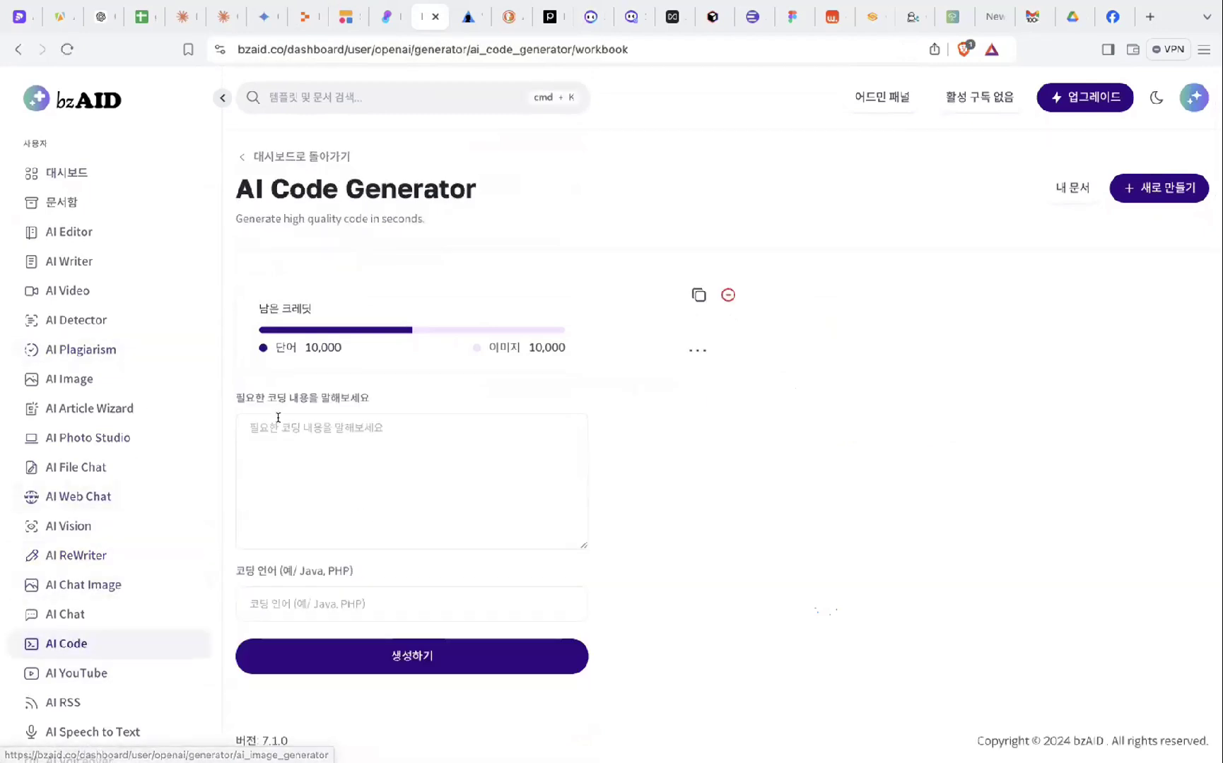
- Scroll the bzAID admin sidebar and open 테마 (Themes and Skins) to list available themes
scroll(106, 424, "down", 8)
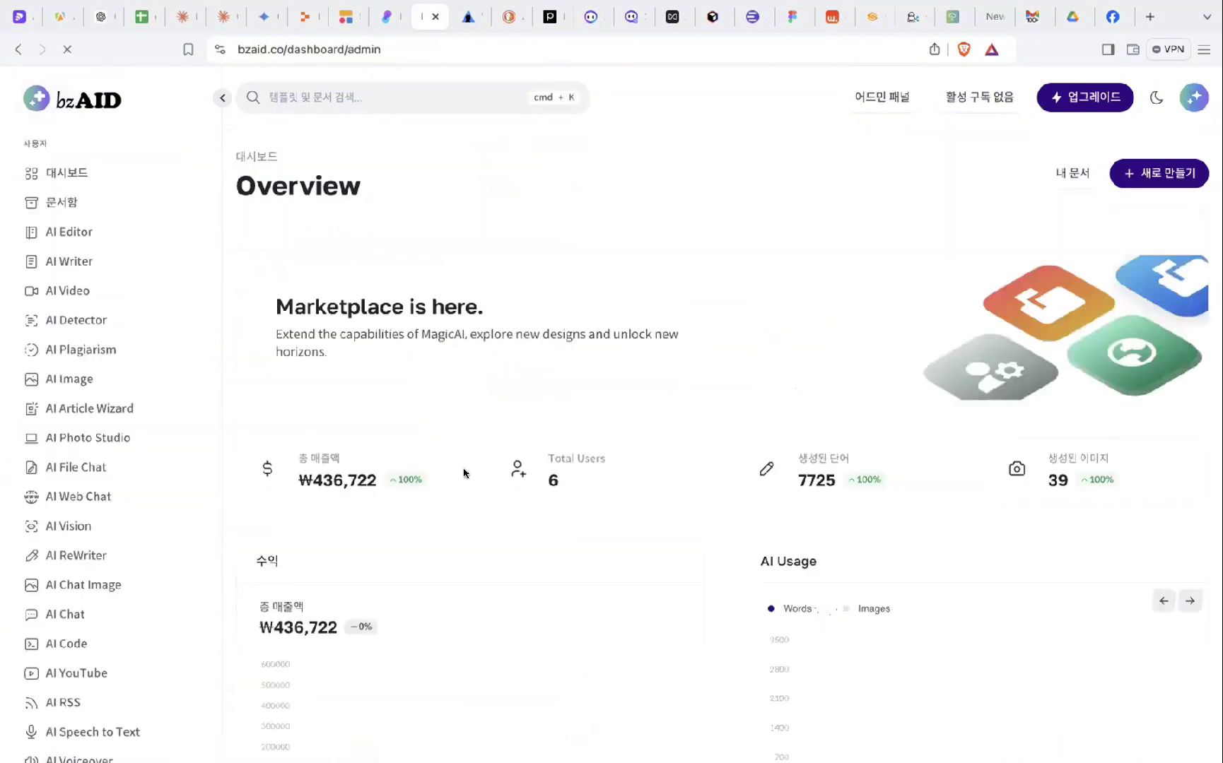
scroll(464, 472, "down", 3)
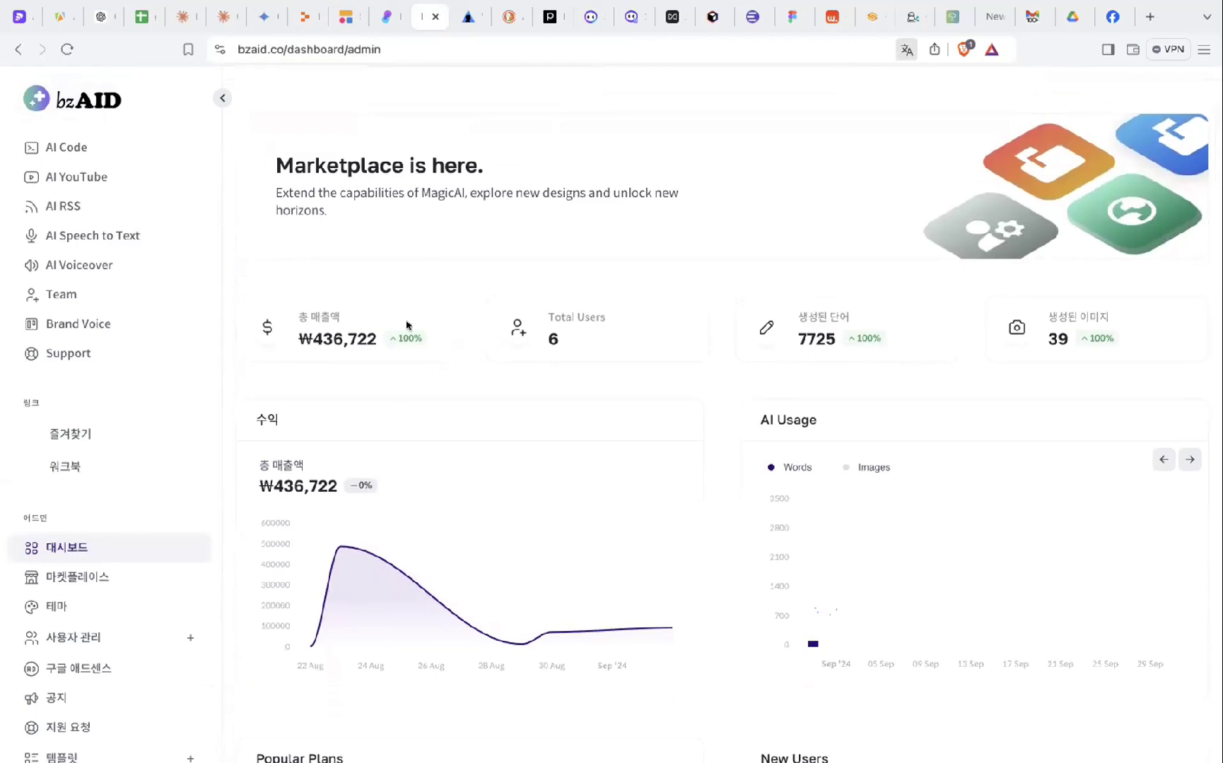
scroll(462, 404, "down", 2)
scroll(452, 304, "up", 2)
scroll(396, 505, "up", 2)
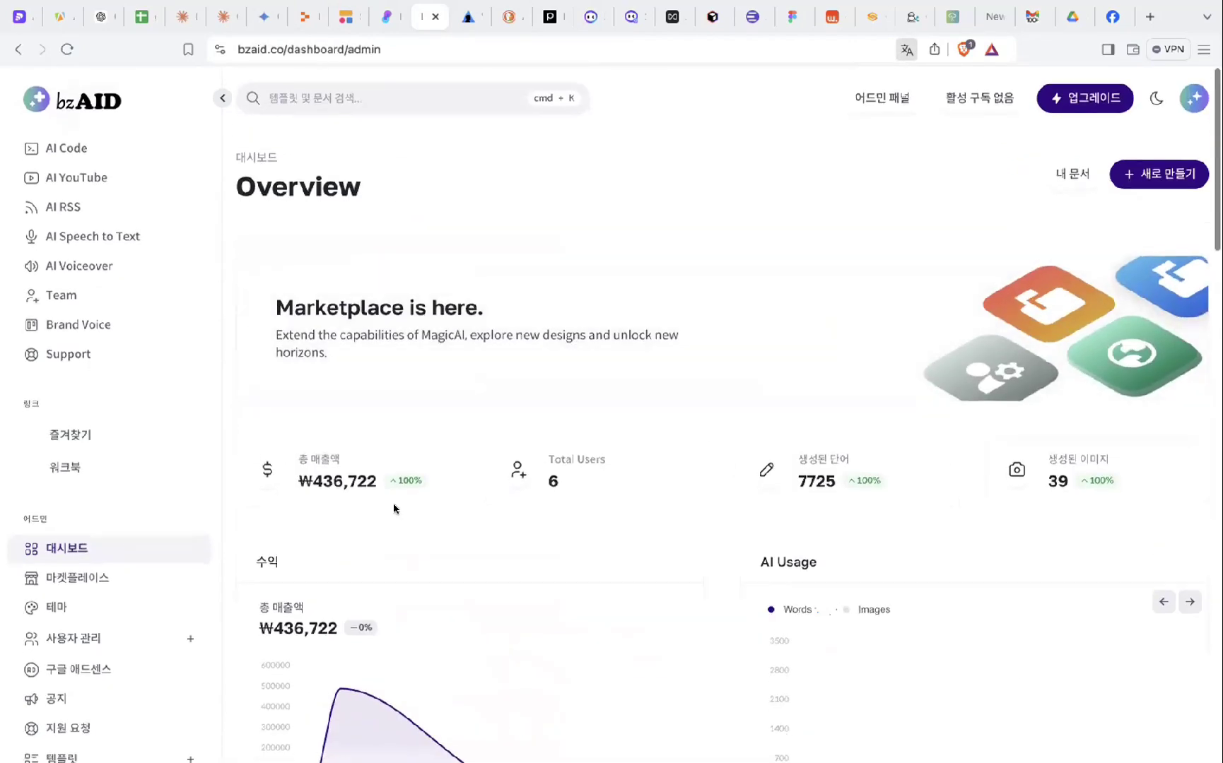
scroll(578, 439, "down", 2)
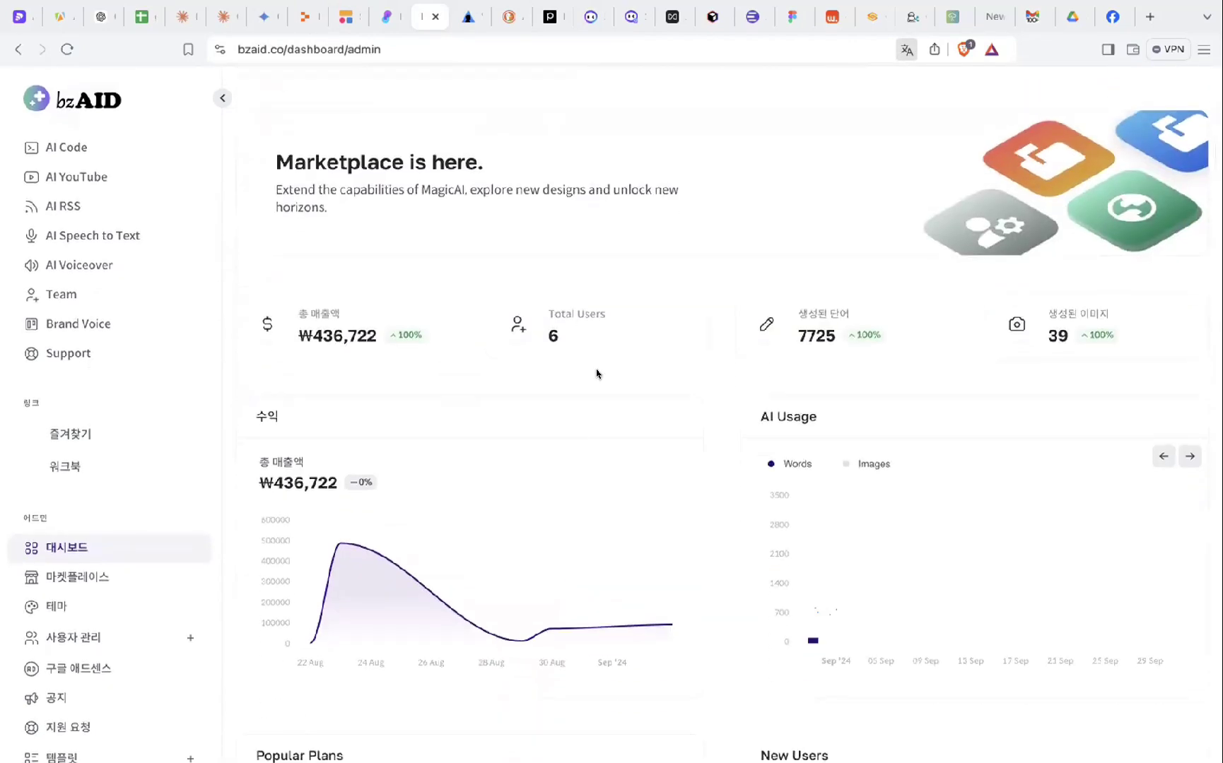
scroll(598, 373, "down", 7)
scroll(742, 308, "up", 5)
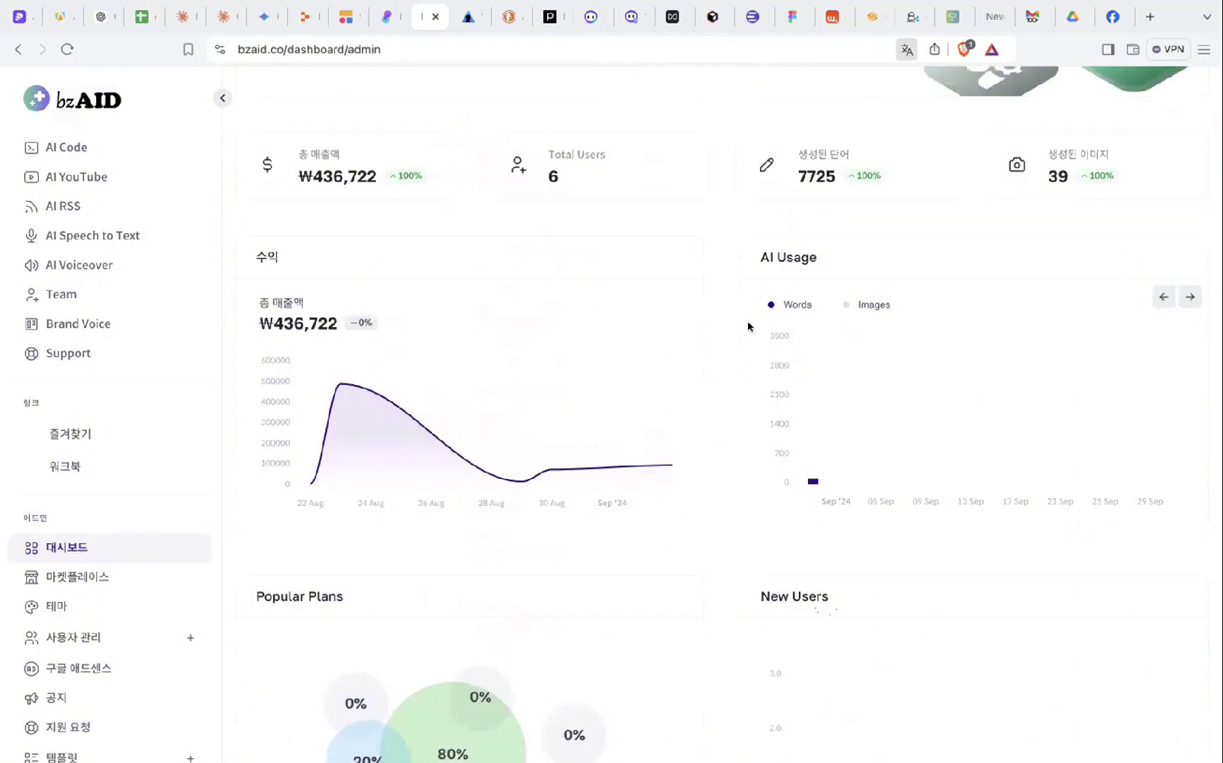
scroll(106, 622, "down", 3)
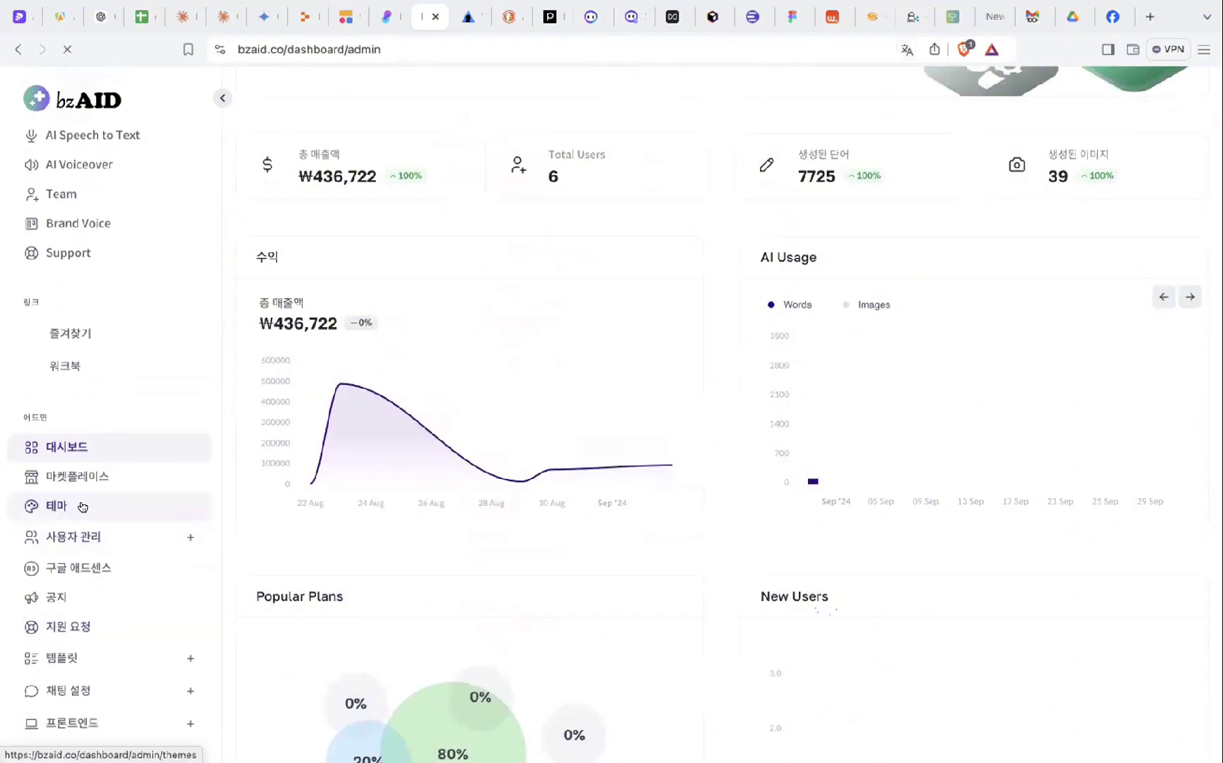
left_click(116, 505)
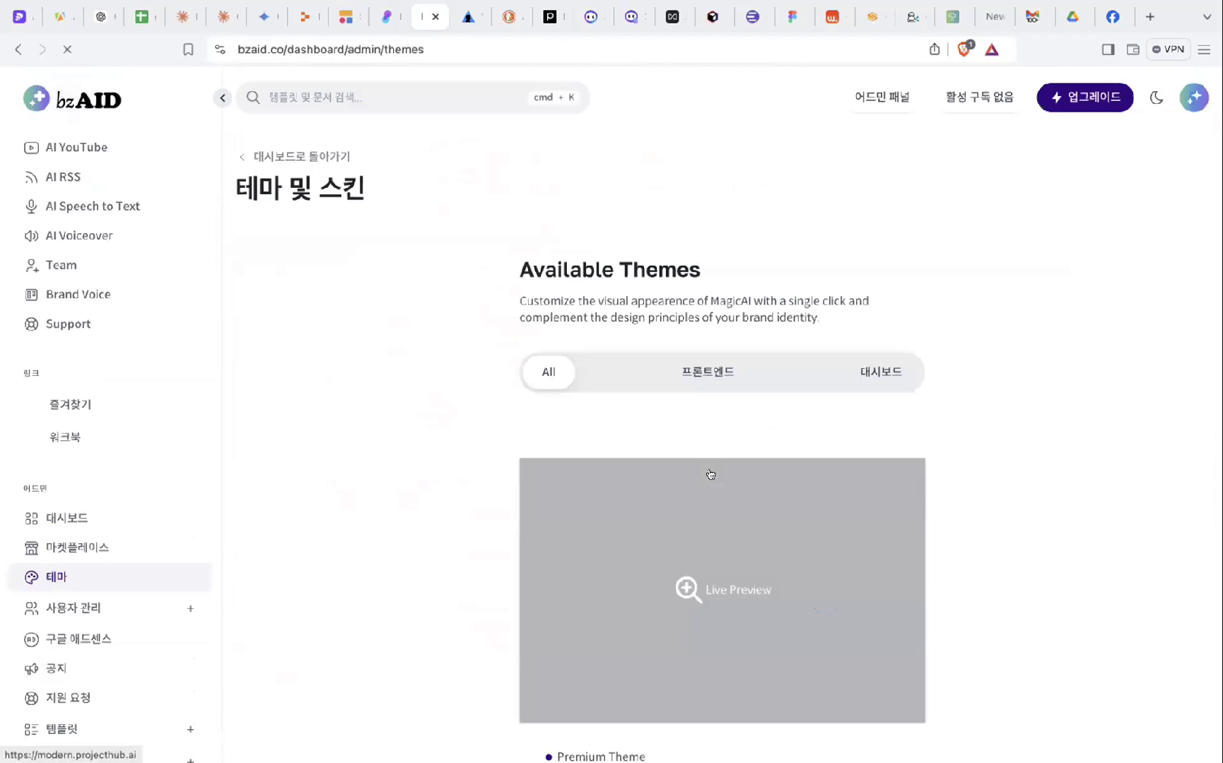
scroll(706, 481, "down", 2)
scroll(742, 495, "down", 10)
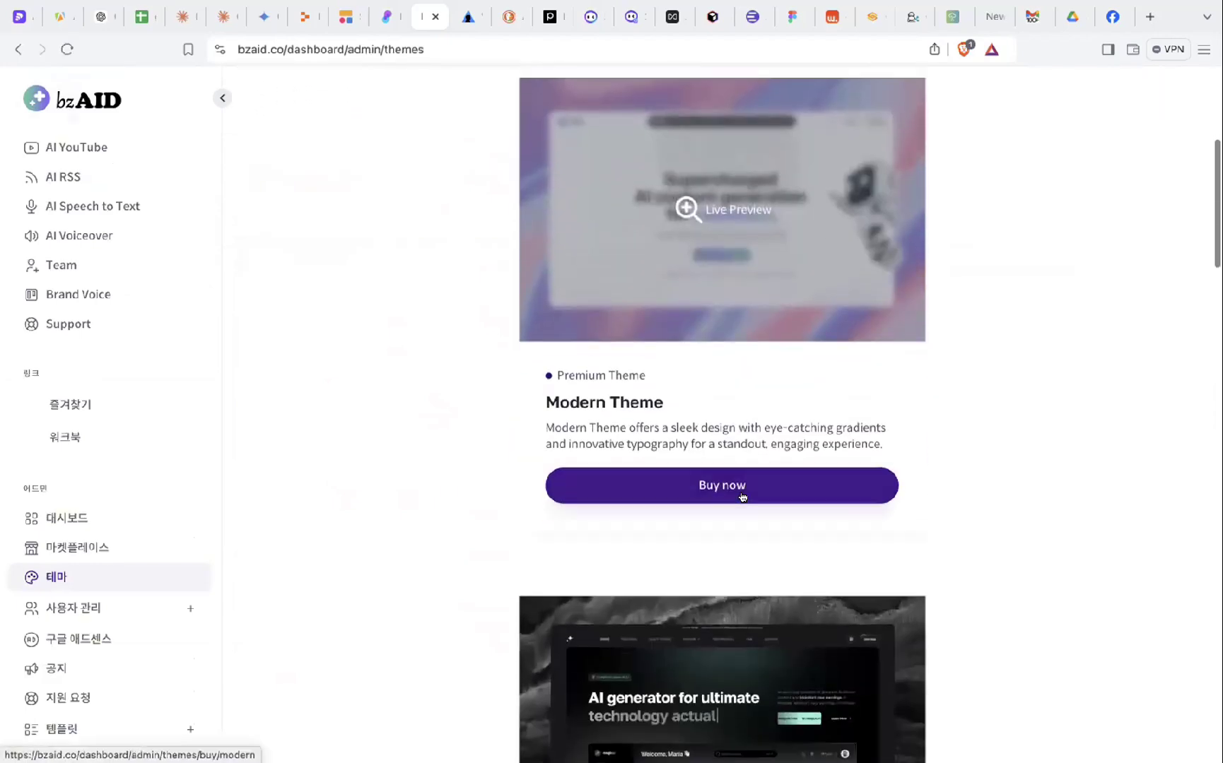
scroll(742, 497, "down", 13)
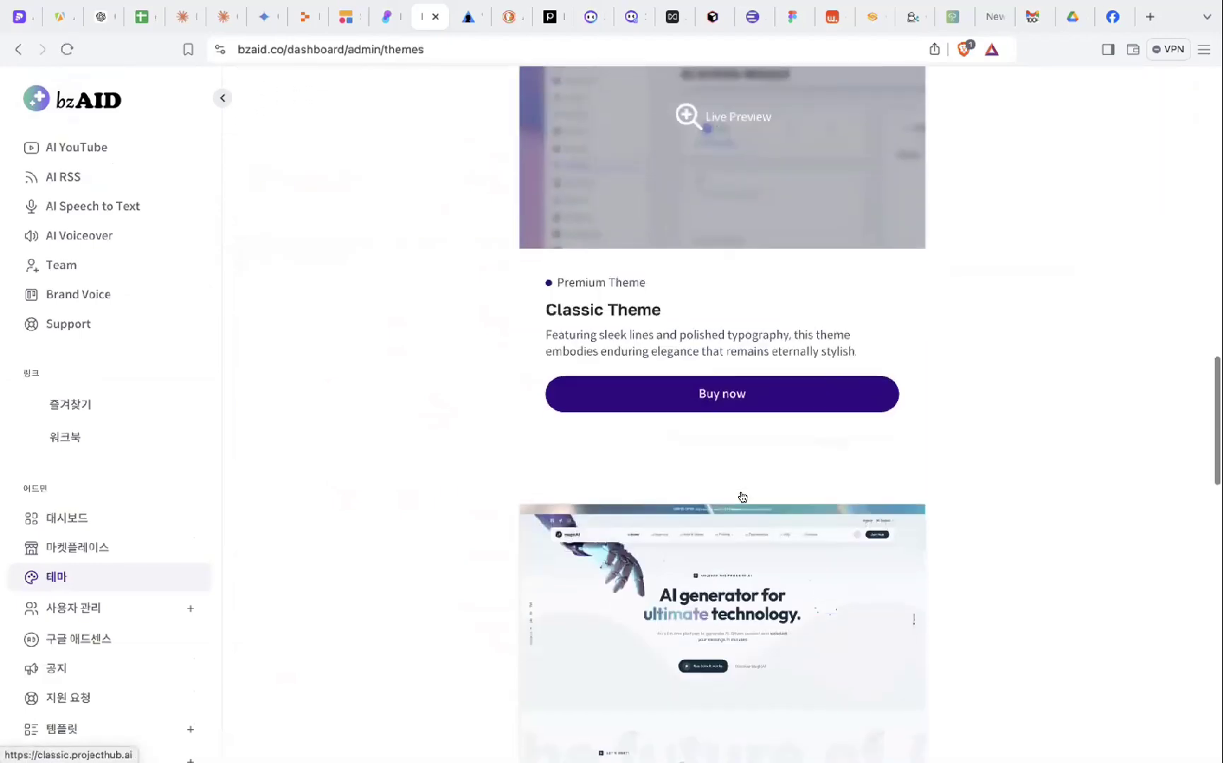
scroll(742, 497, "down", 5)
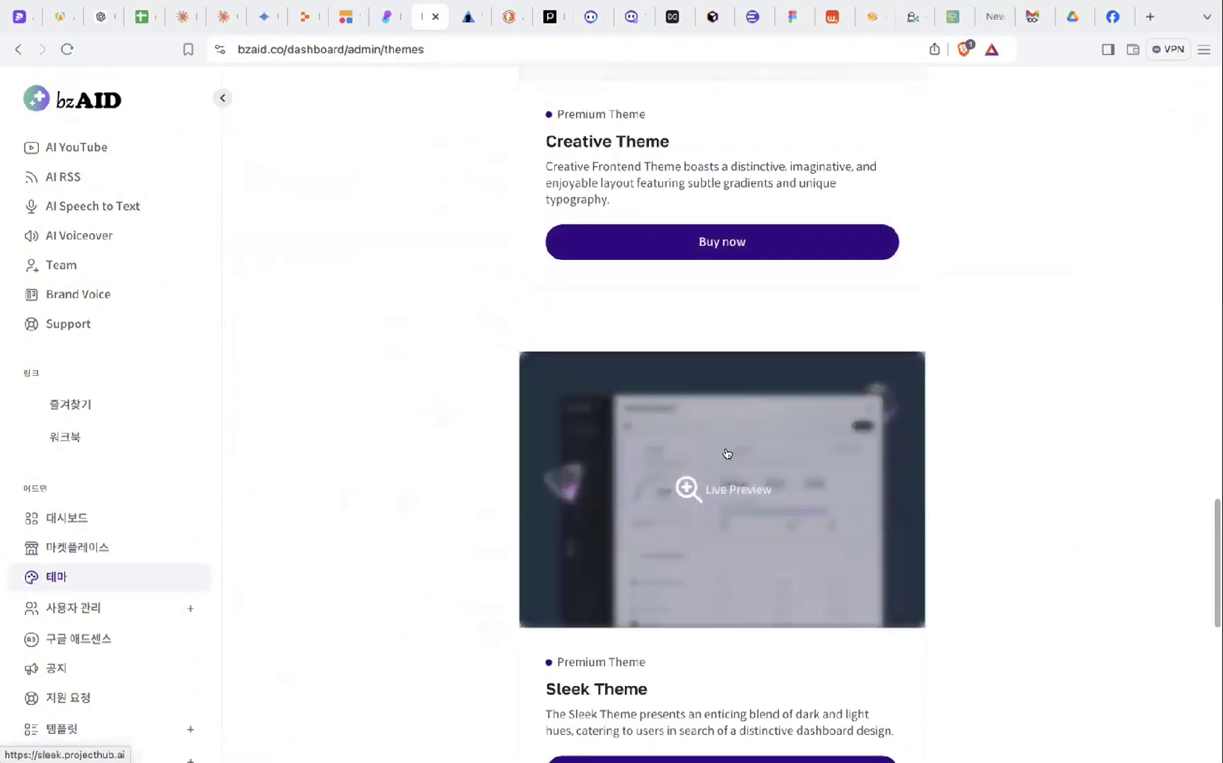
scroll(662, 640, "down", 10)
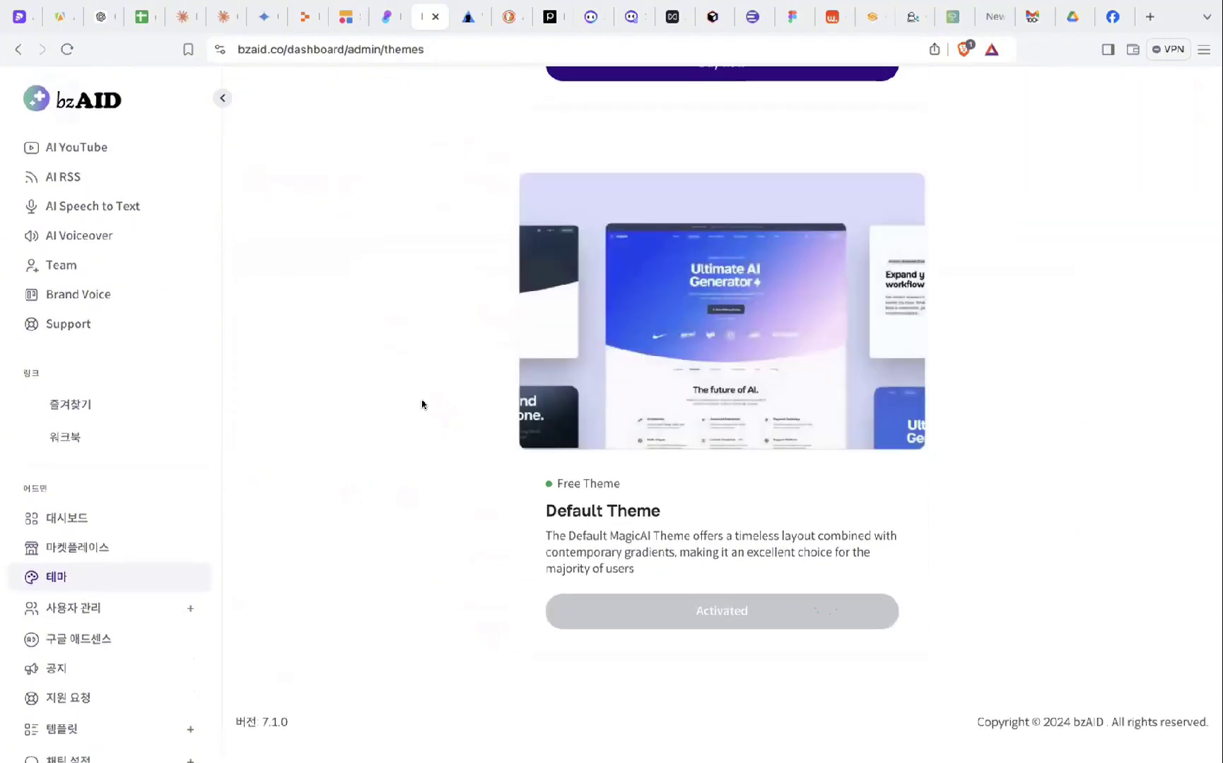
scroll(422, 404, "up", 10)
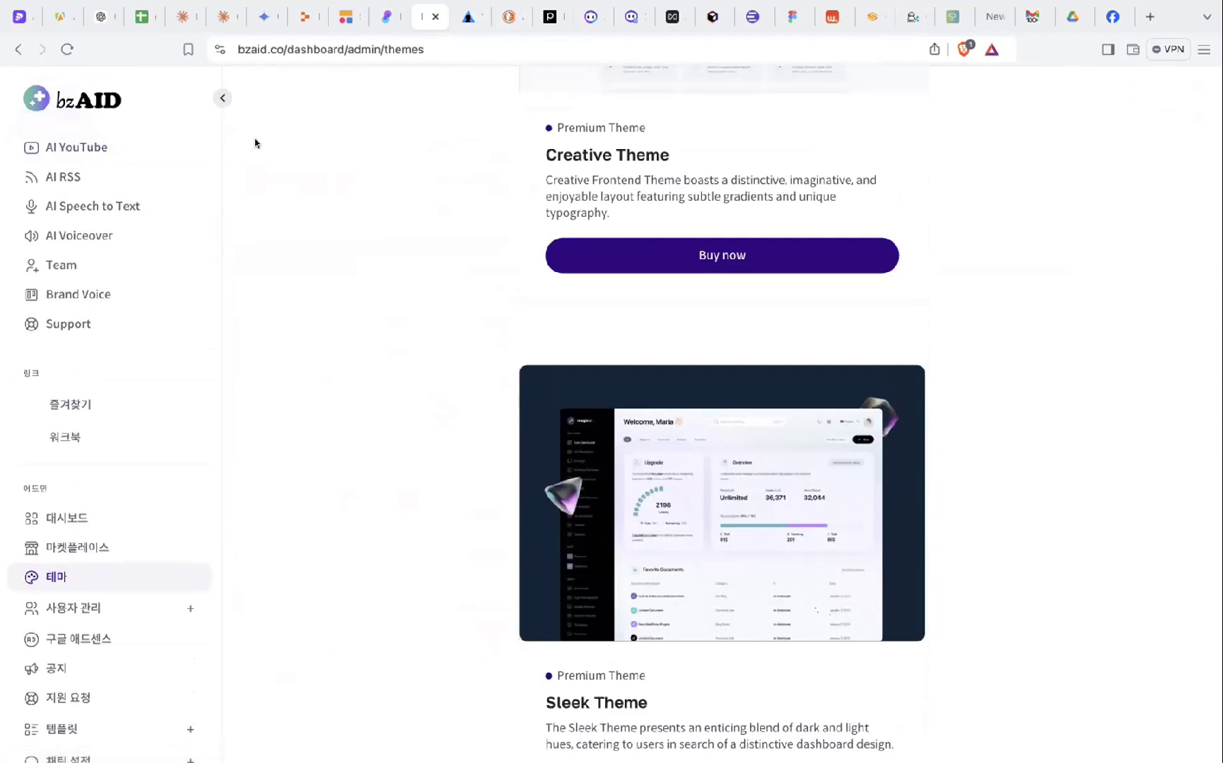
left_click(437, 16)
- Close the bzAID tab and both Monica tabs to reach the AnythingLLM site
left_click(542, 20)
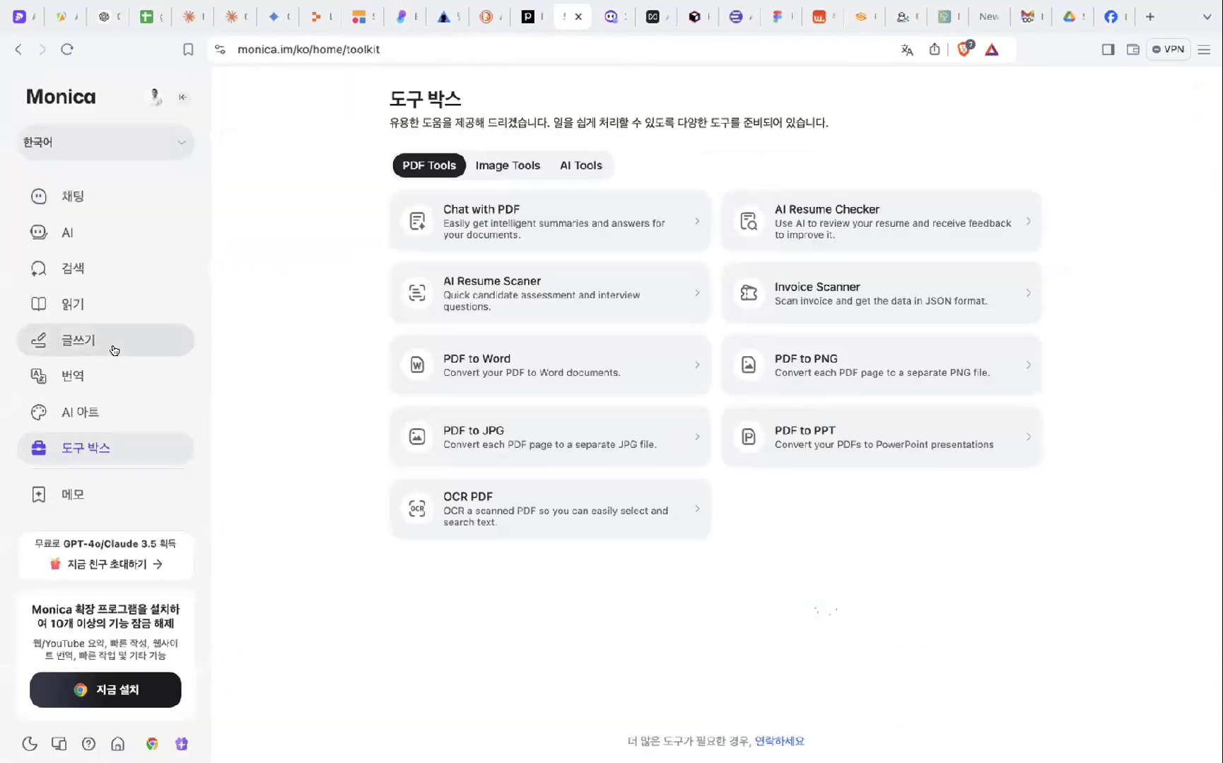
scroll(118, 411, "down", 1)
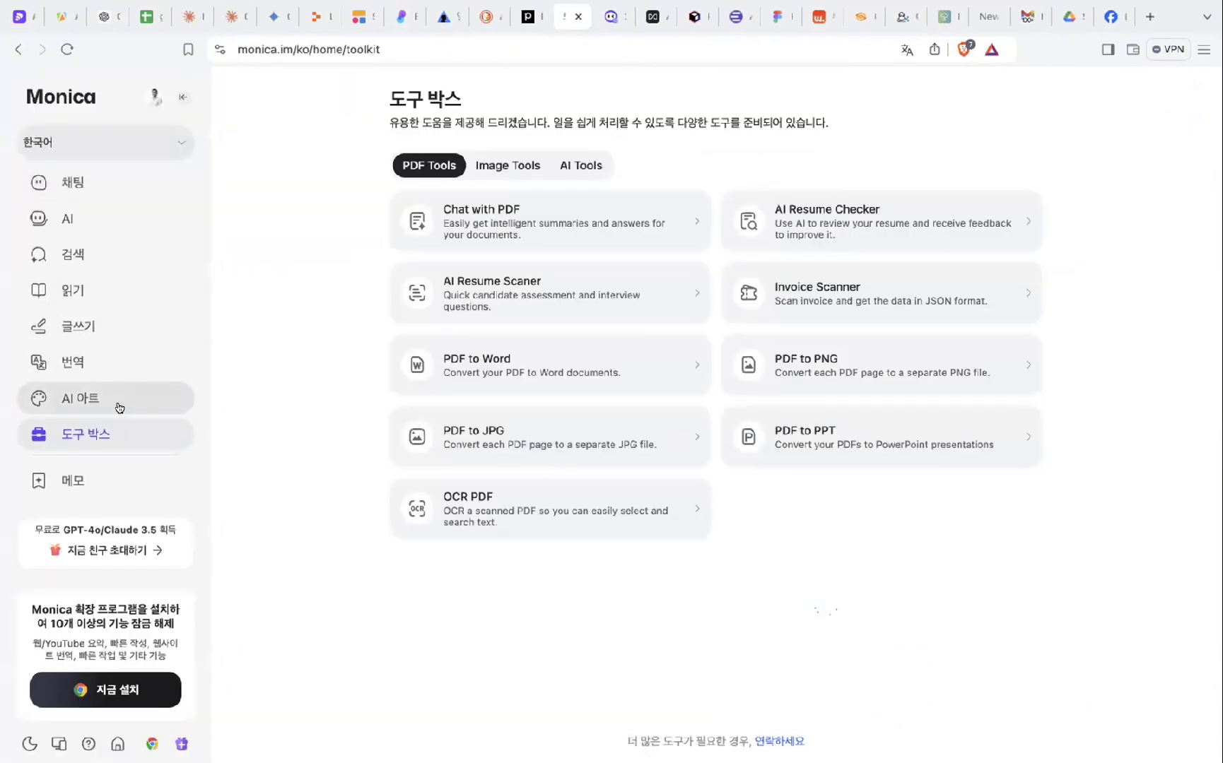
left_click(576, 17)
left_click(577, 16)
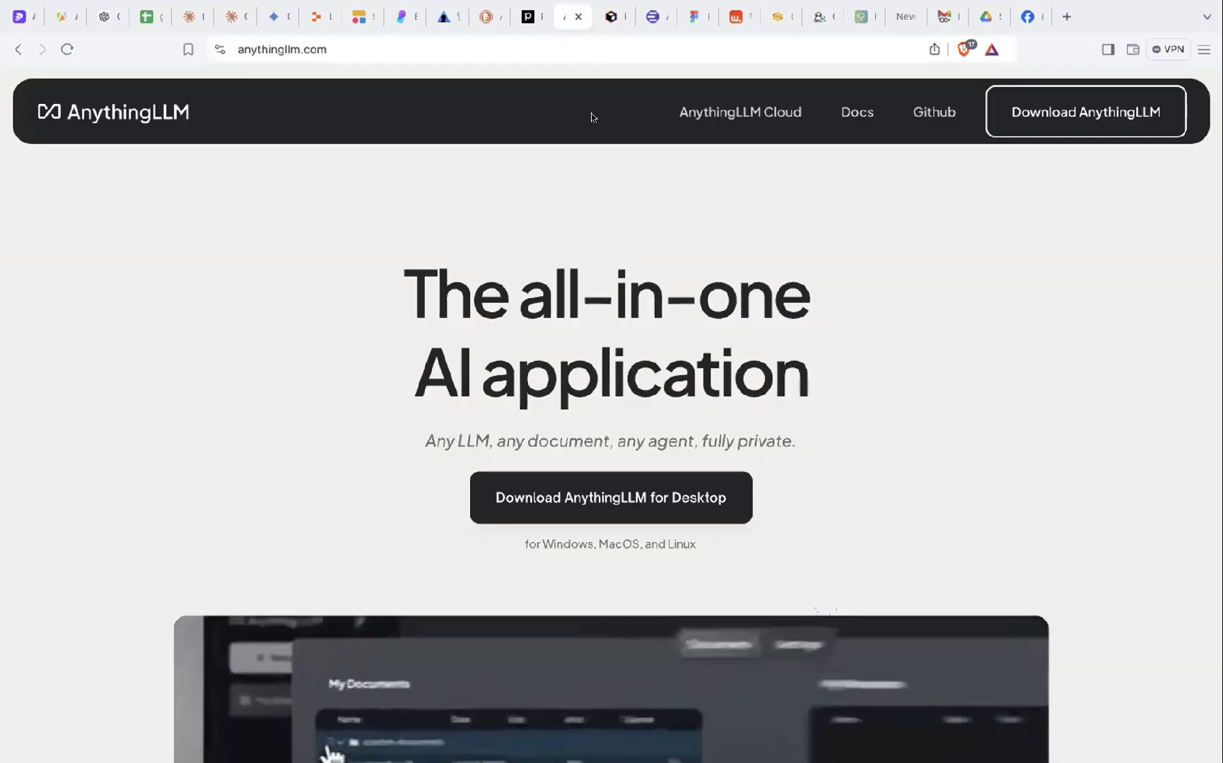
- Scroll through the anythingllm.com homepage to its 'More than PDFs' and 'Batteries Included' sections
scroll(636, 220, "down", 1)
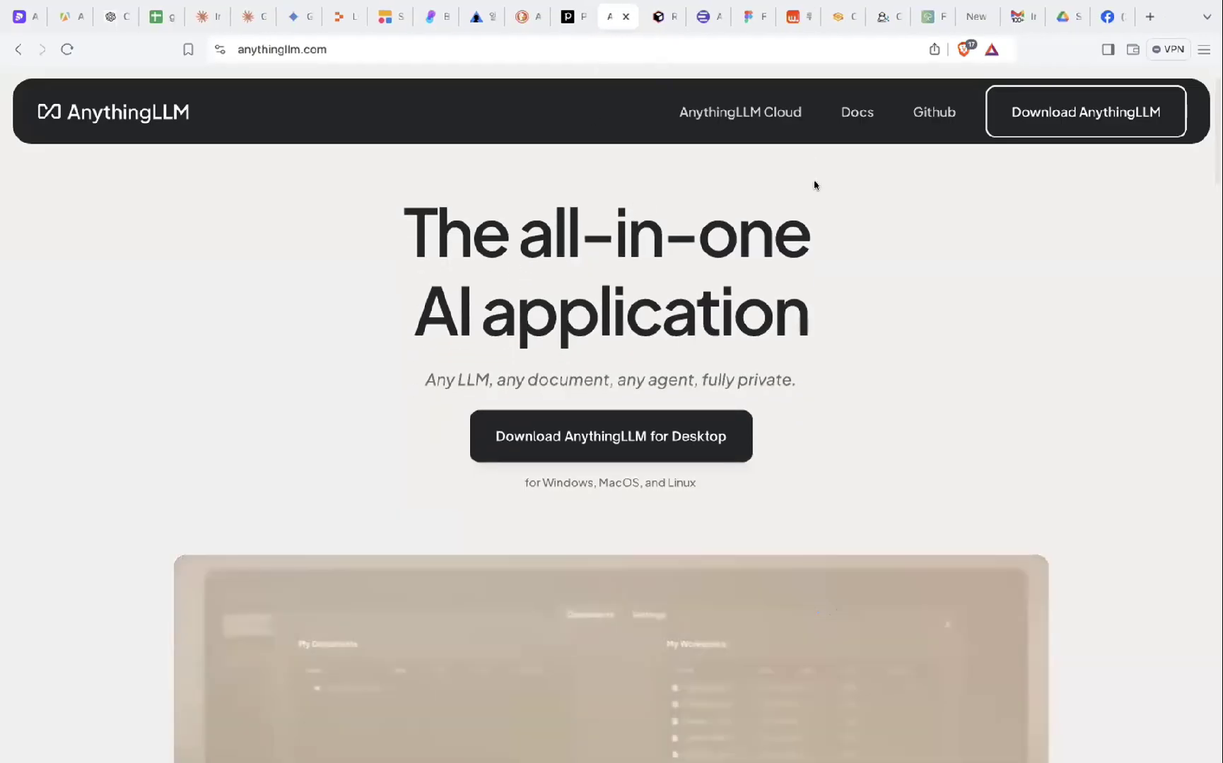
scroll(821, 273, "down", 1)
scroll(821, 273, "up", 2)
scroll(821, 274, "down", 1)
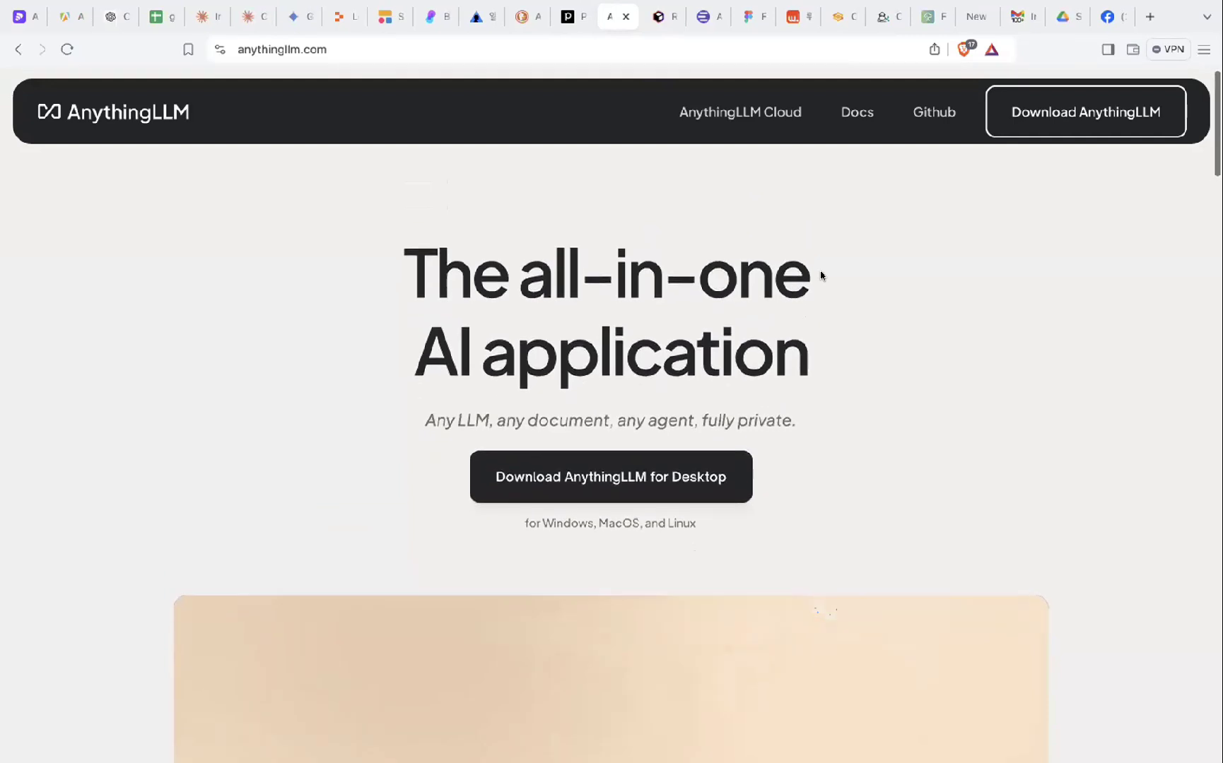
scroll(821, 275, "down", 1)
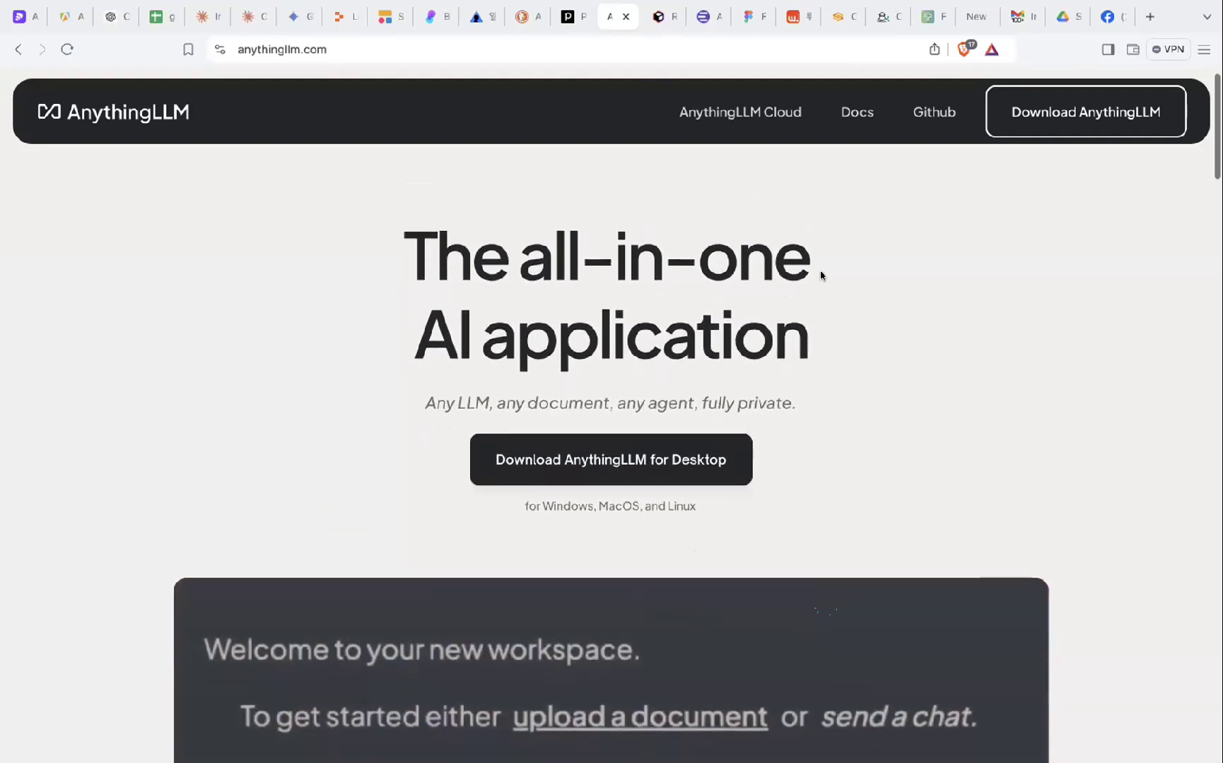
scroll(834, 315, "down", 1)
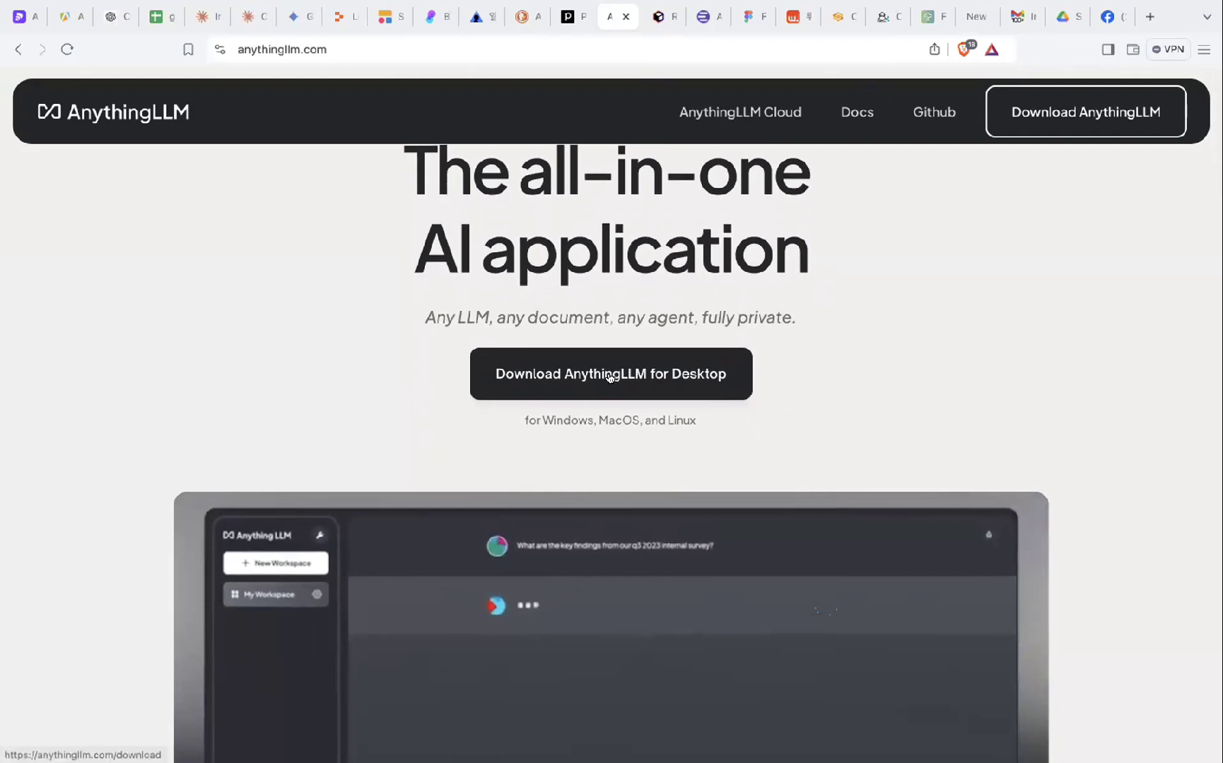
scroll(813, 357, "up", 1)
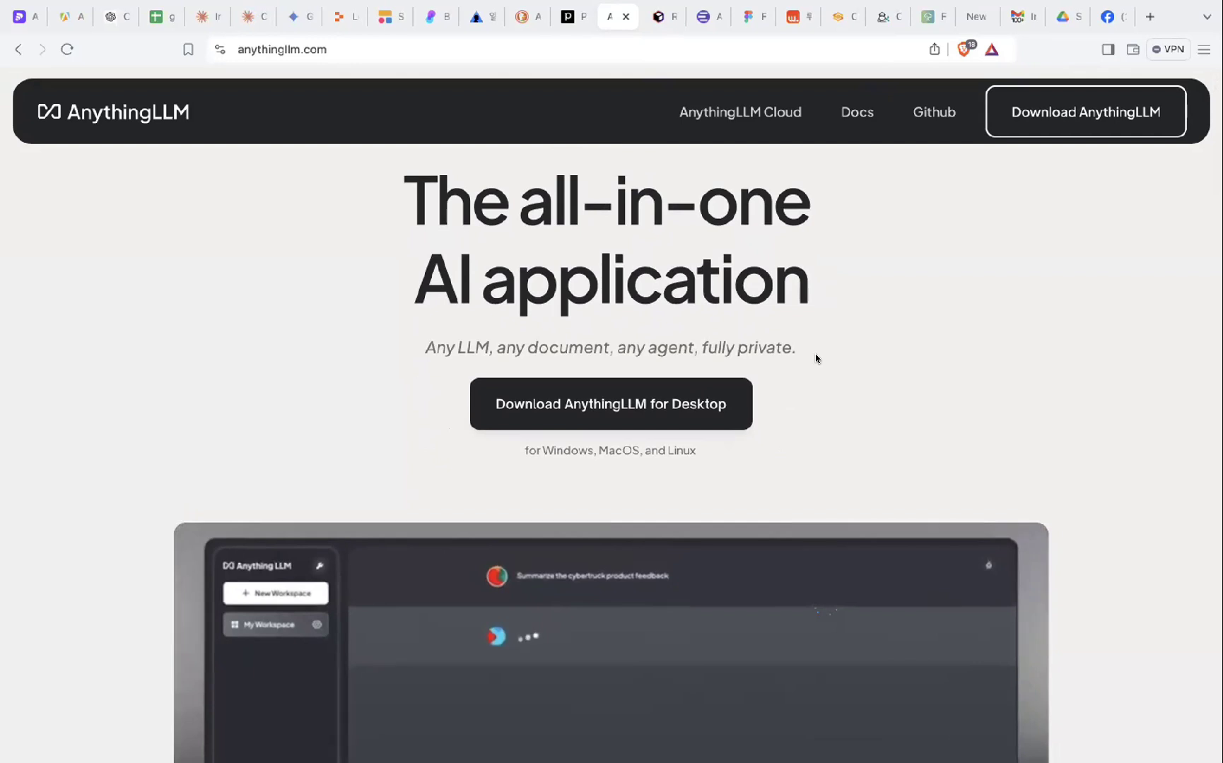
scroll(893, 437, "down", 1)
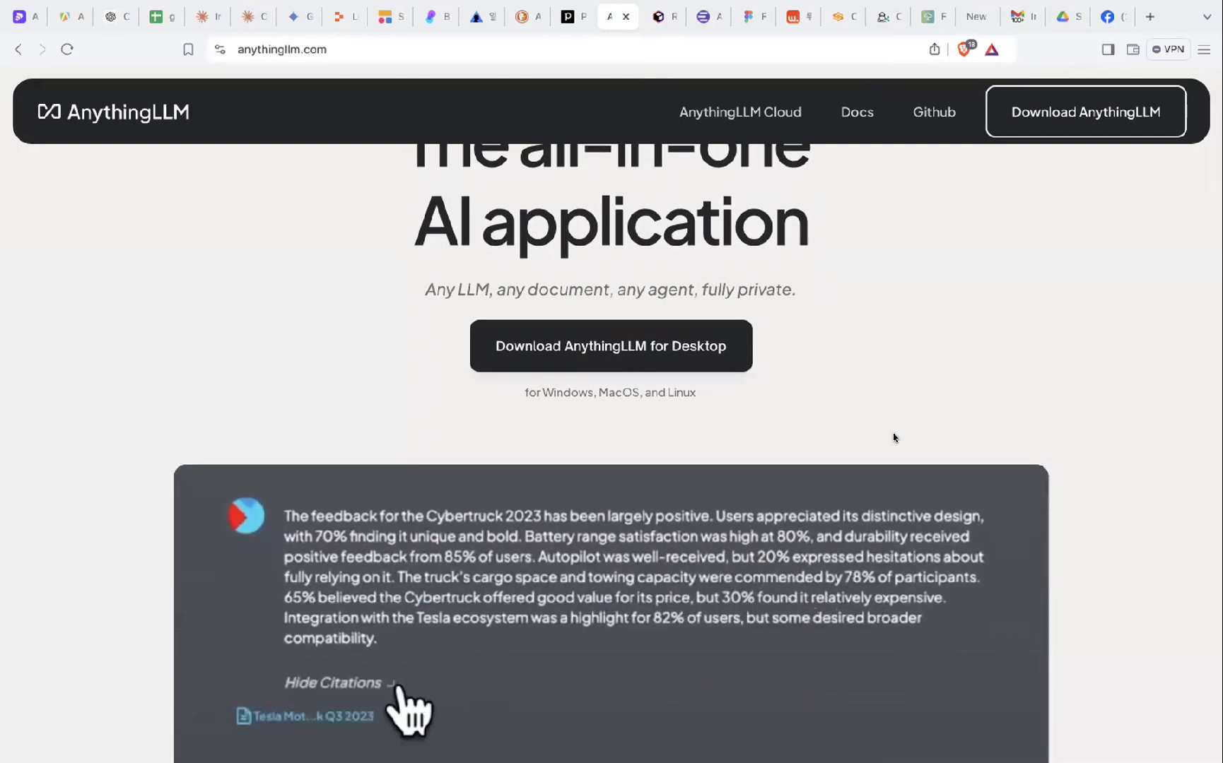
scroll(894, 438, "down", 1)
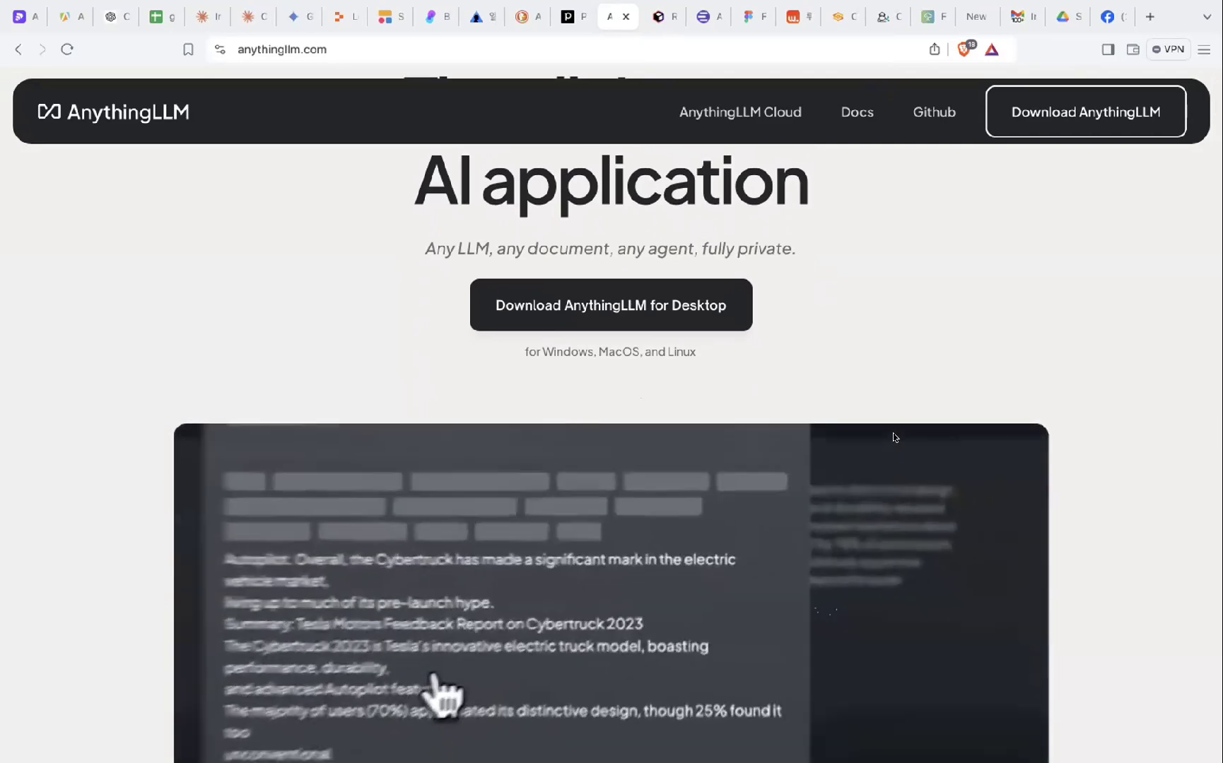
scroll(893, 438, "up", 3)
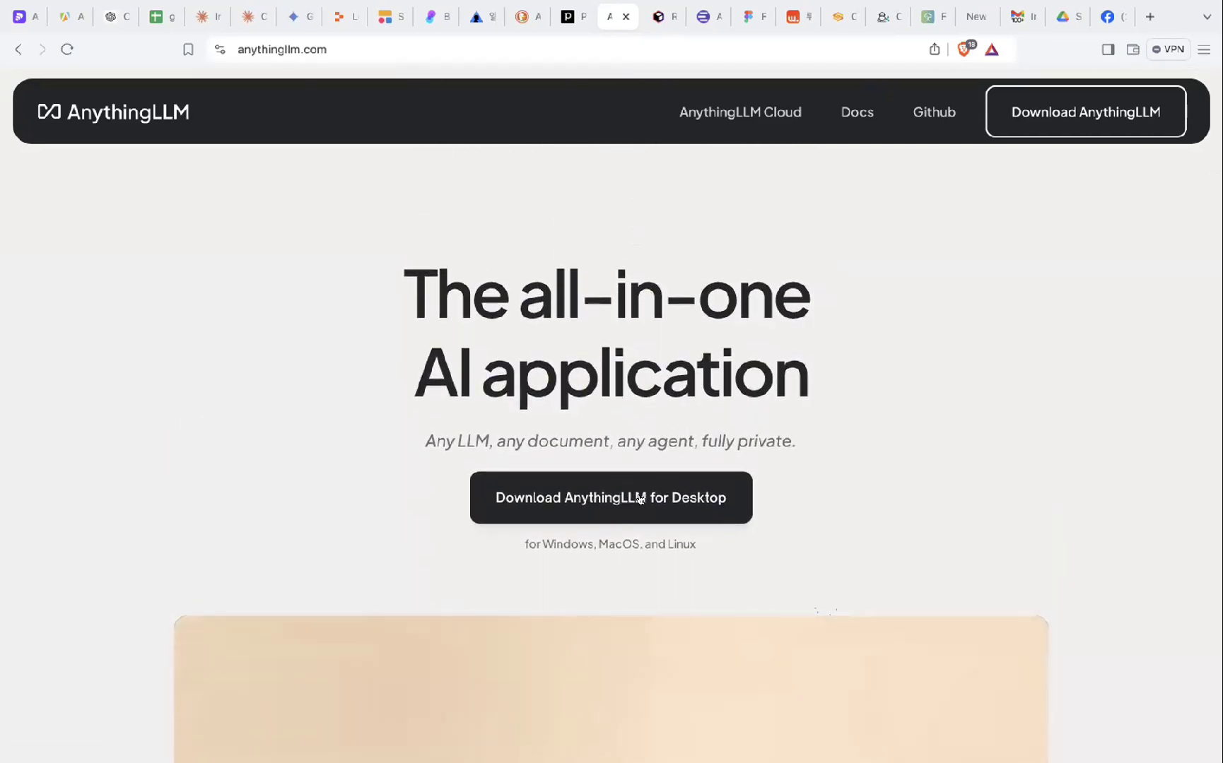
scroll(640, 500, "down", 1)
scroll(646, 435, "down", 2)
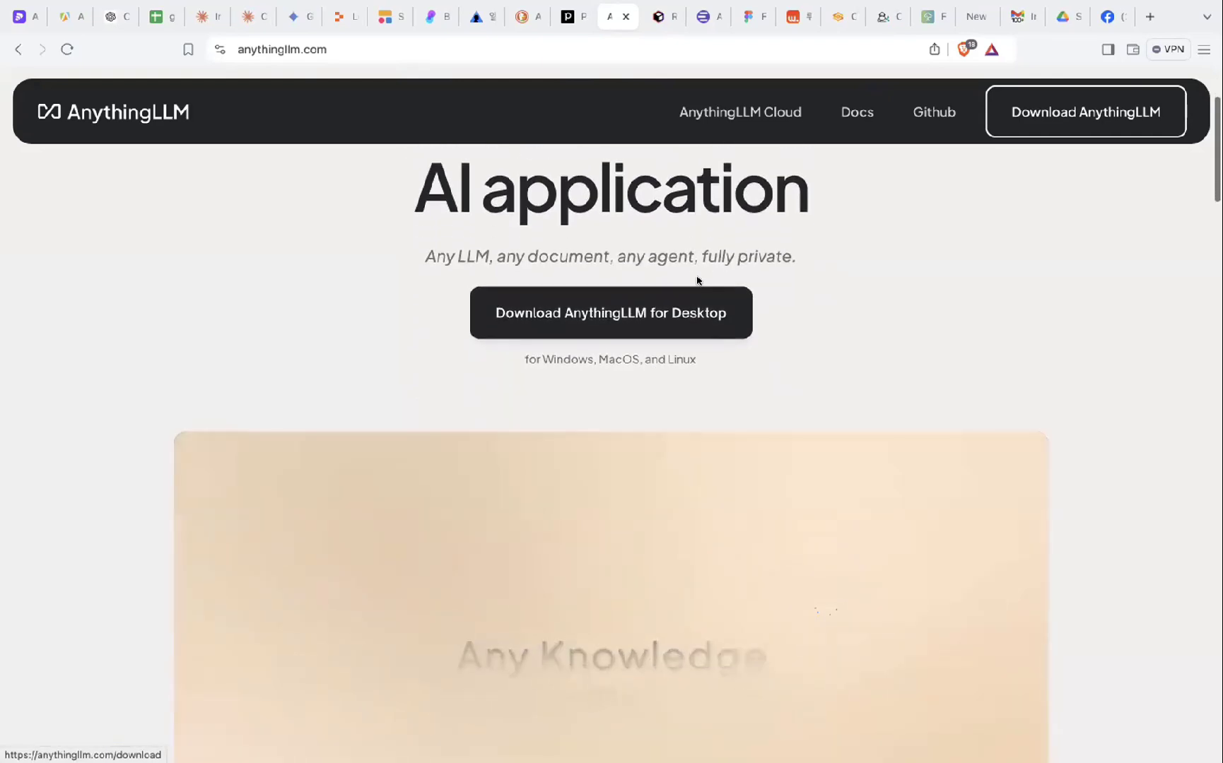
scroll(684, 358, "down", 20)
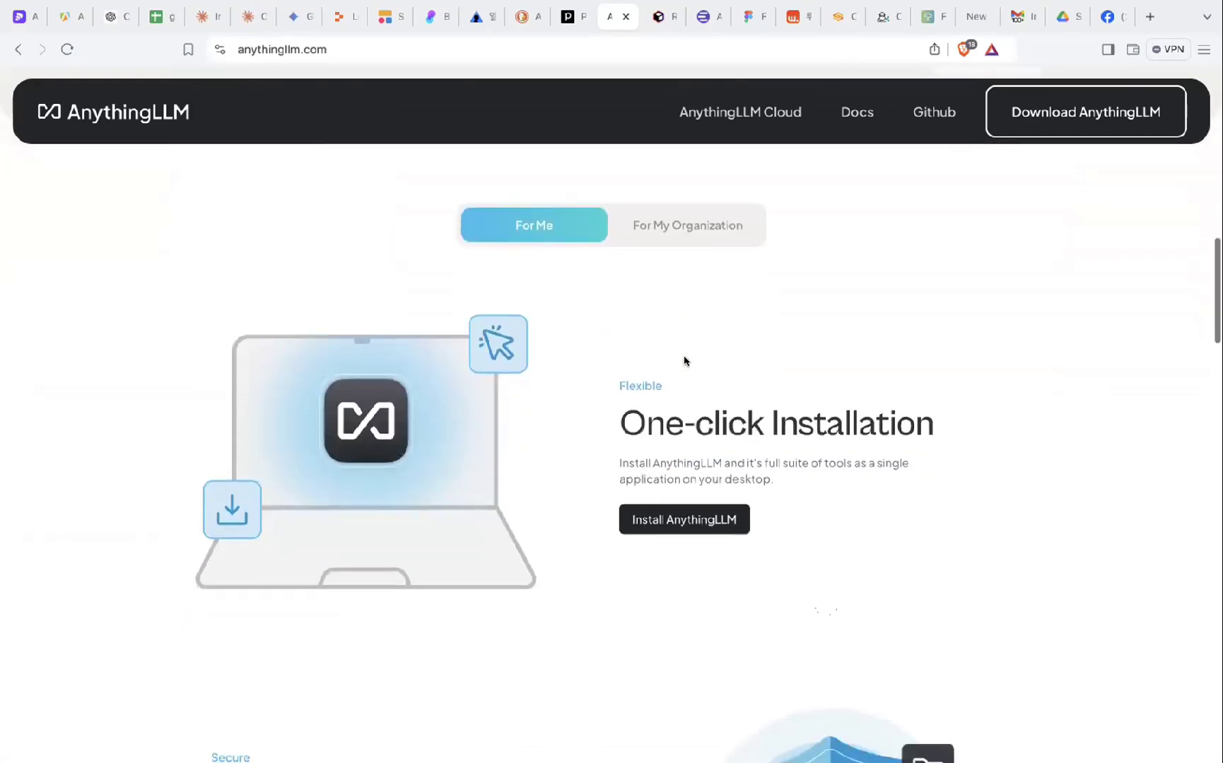
scroll(684, 361, "down", 2)
scroll(682, 361, "up", 10)
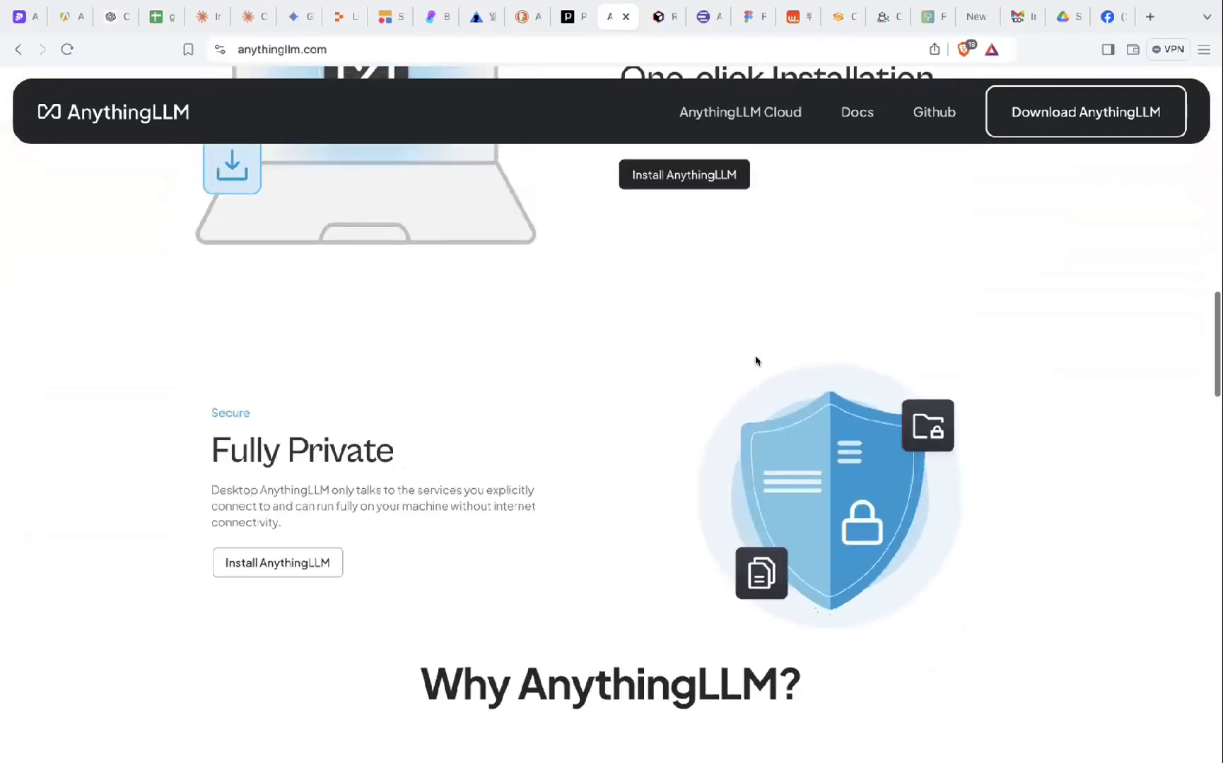
scroll(777, 533, "down", 7)
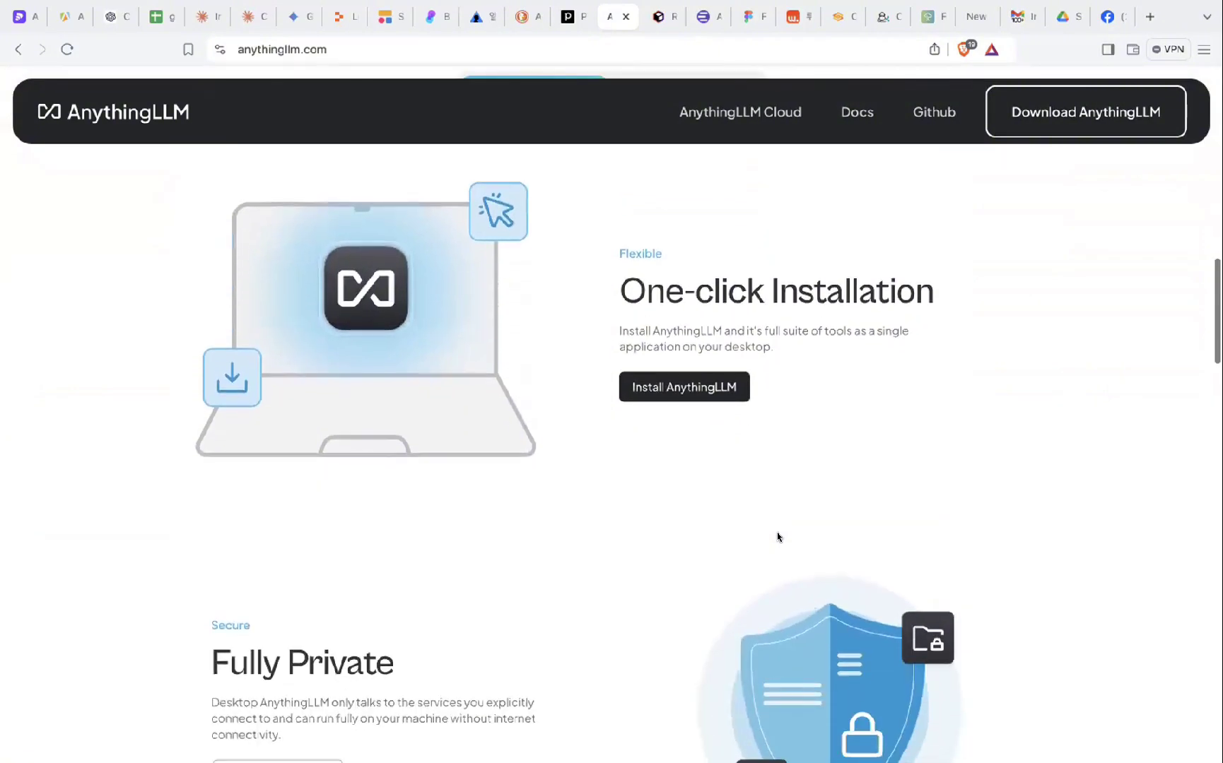
scroll(777, 536, "down", 1)
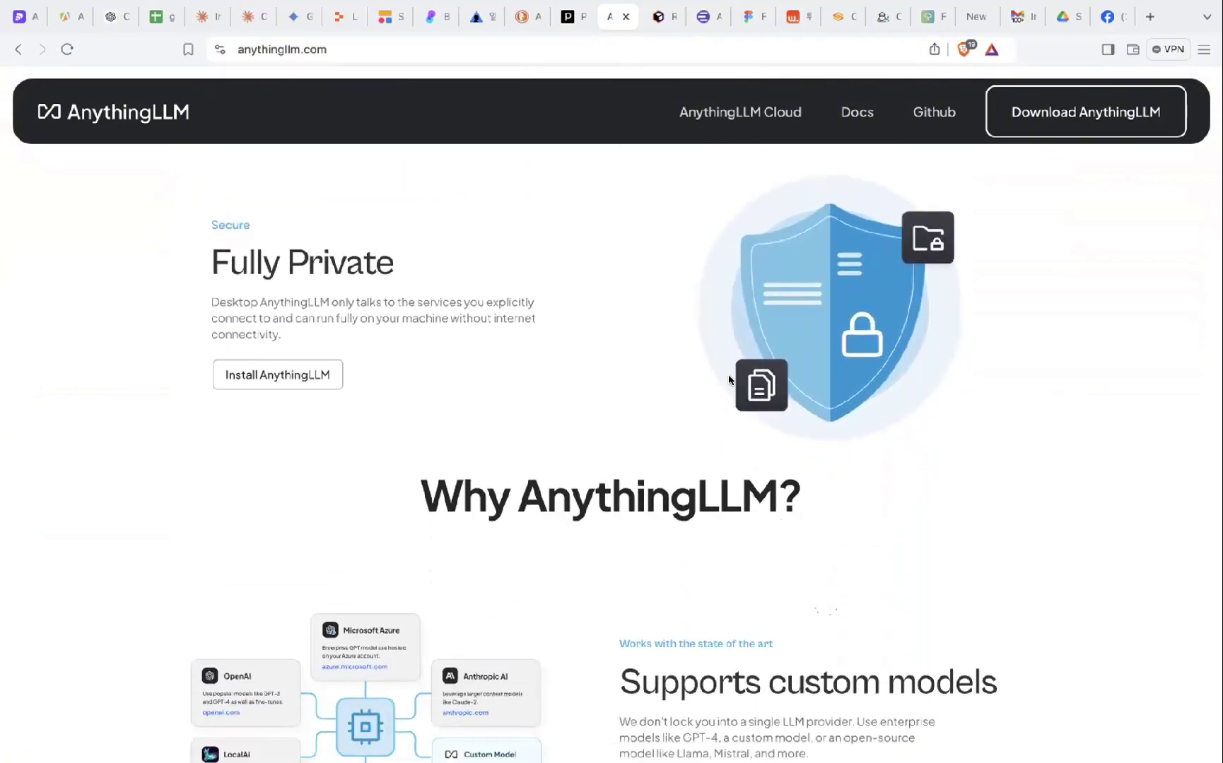
scroll(729, 380, "down", 10)
scroll(736, 479, "down", 2)
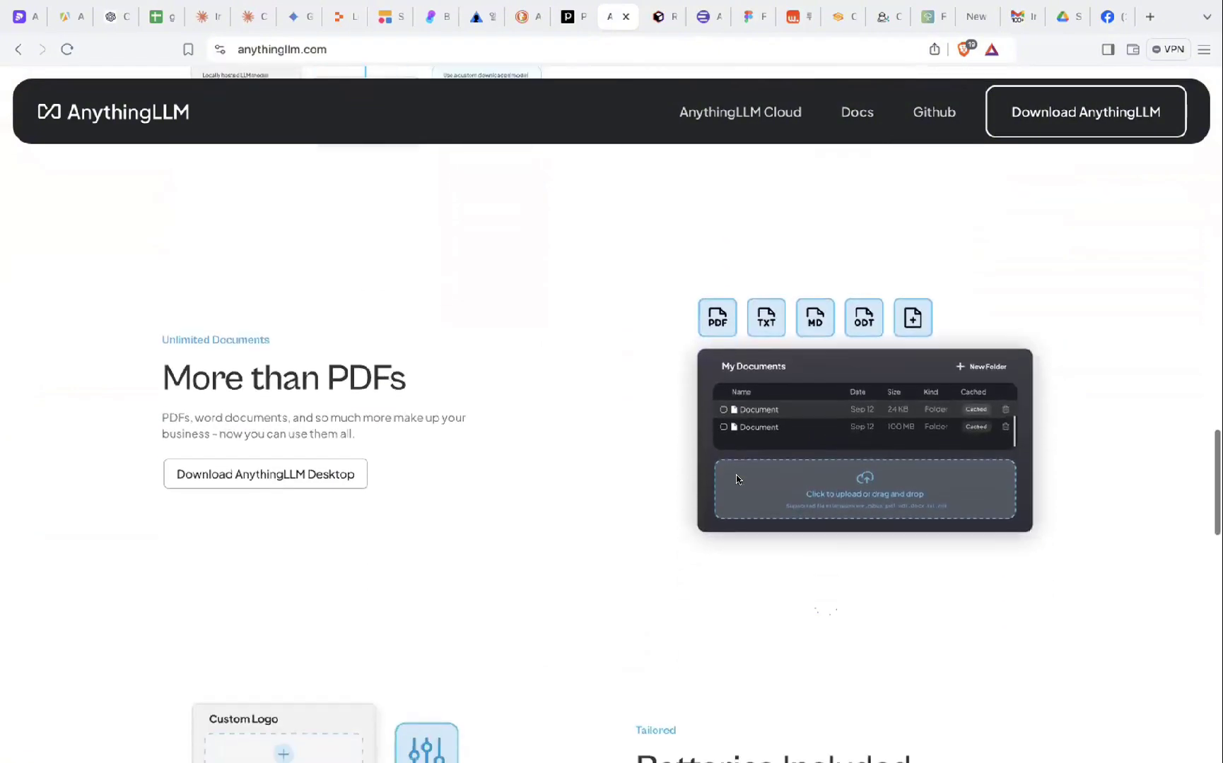
scroll(733, 571, "up", 20)
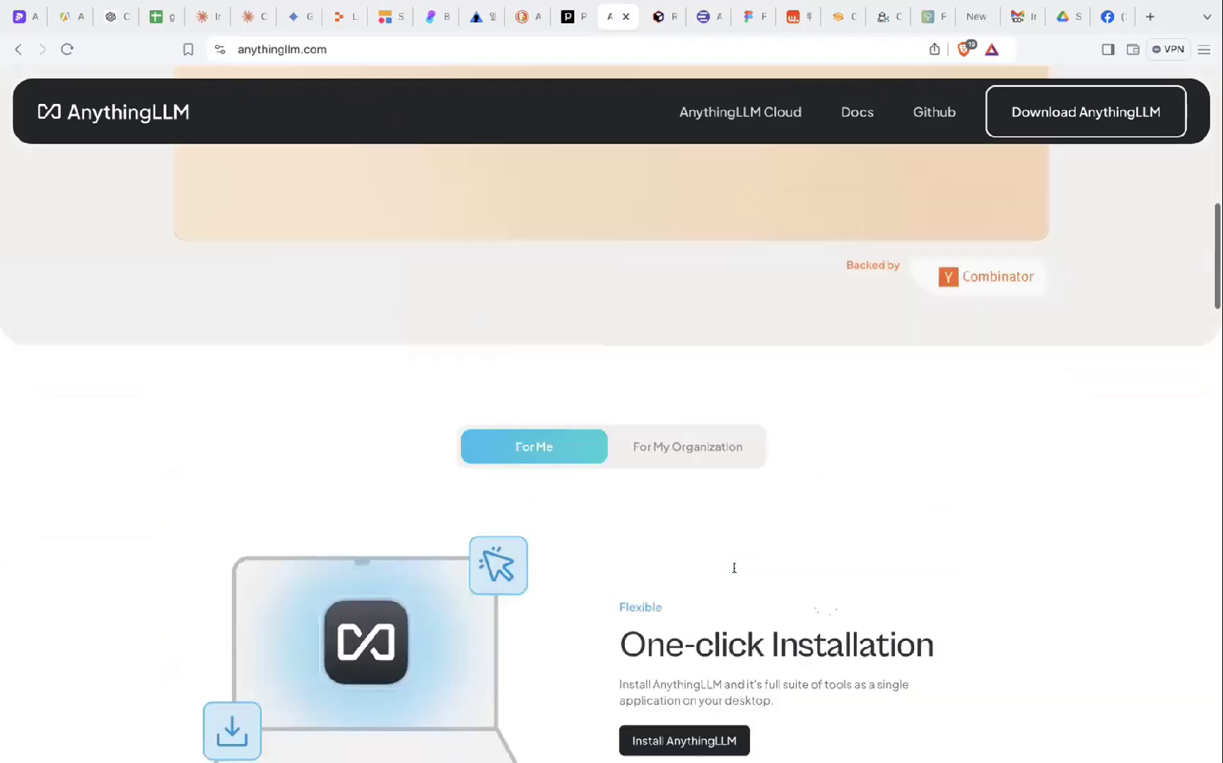
scroll(732, 571, "up", 10)
scroll(724, 585, "down", 15)
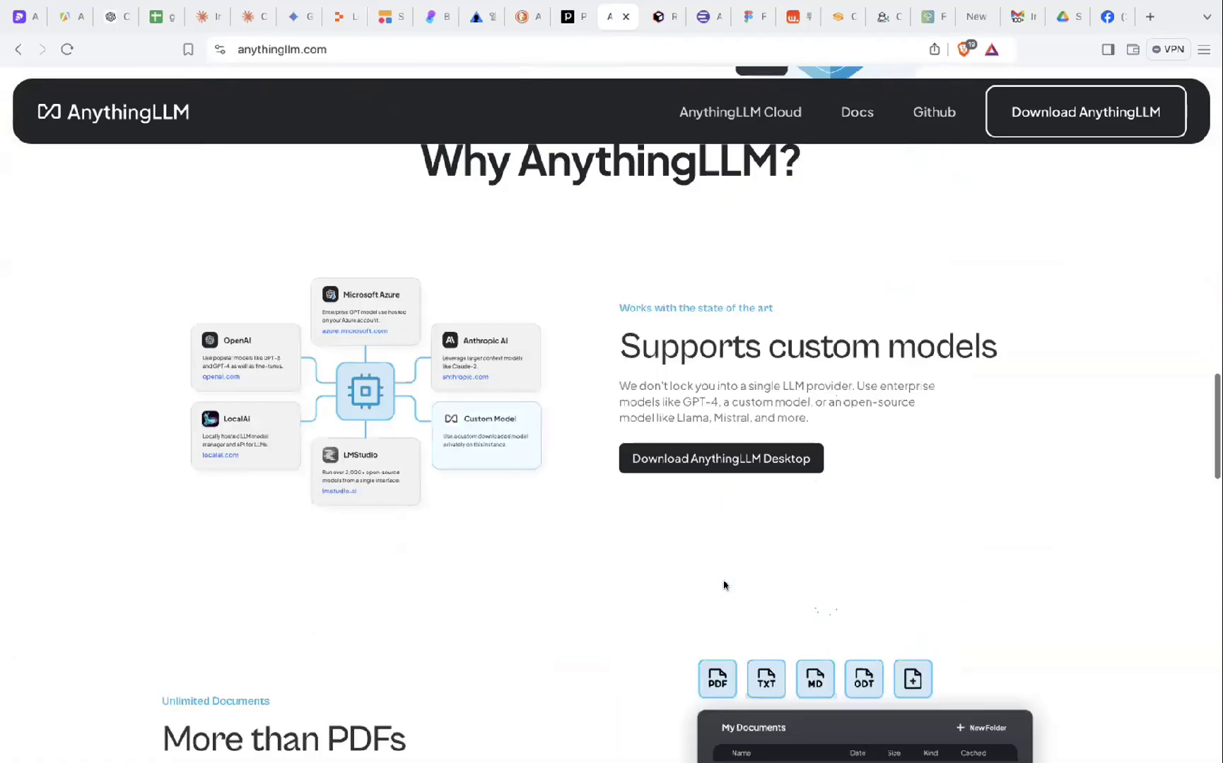
scroll(724, 583, "down", 5)
scroll(871, 429, "up", 1)
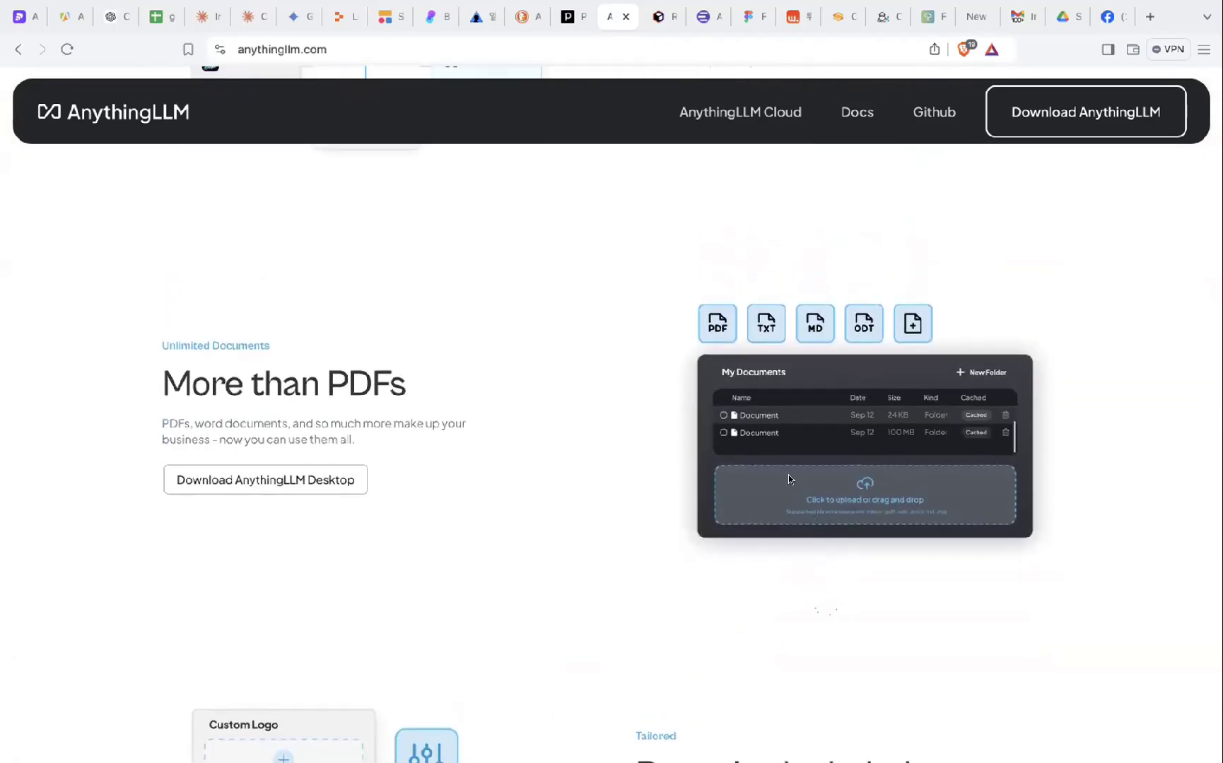
scroll(839, 483, "down", 1)
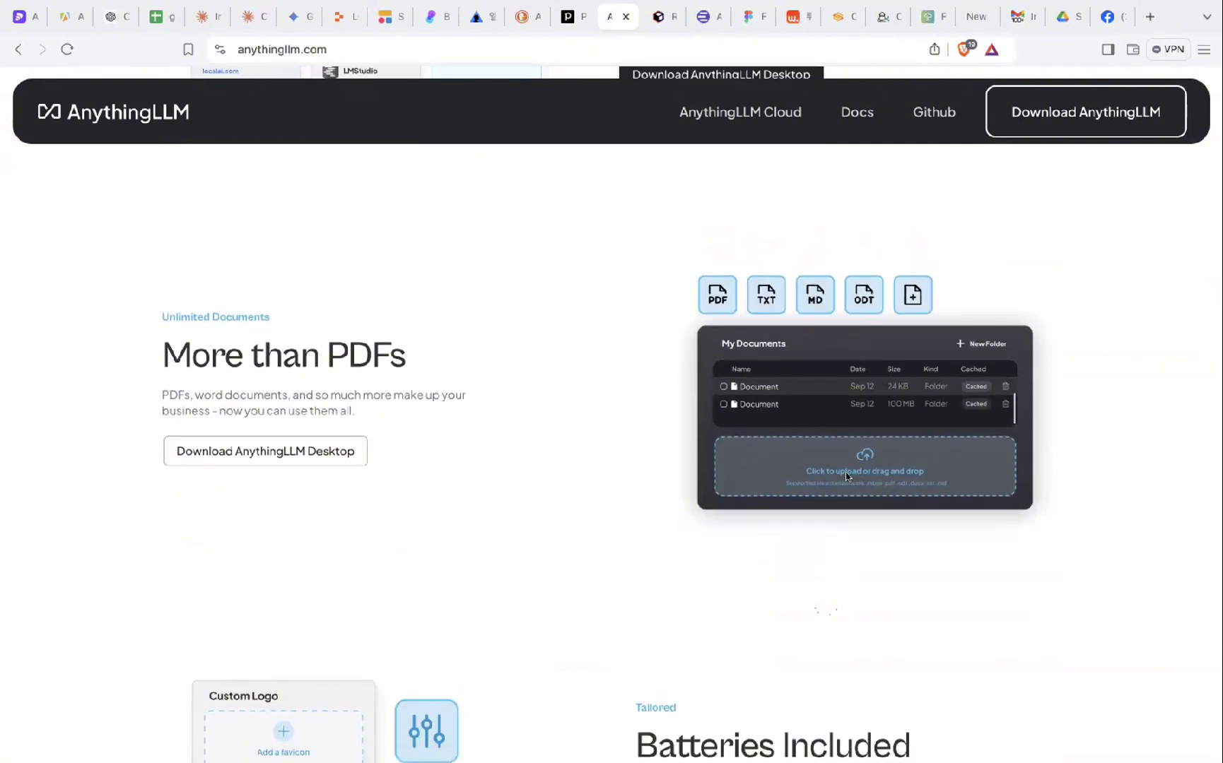
scroll(846, 476, "down", 1)
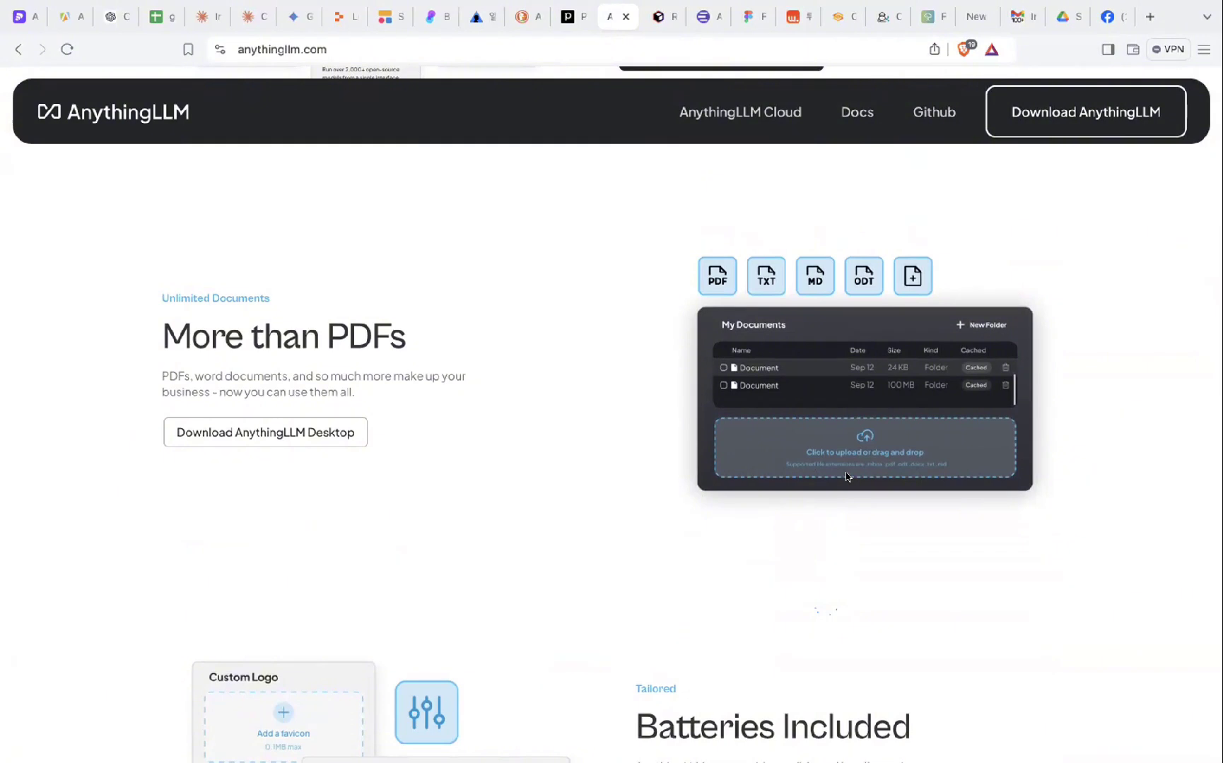
scroll(846, 477, "up", 1)
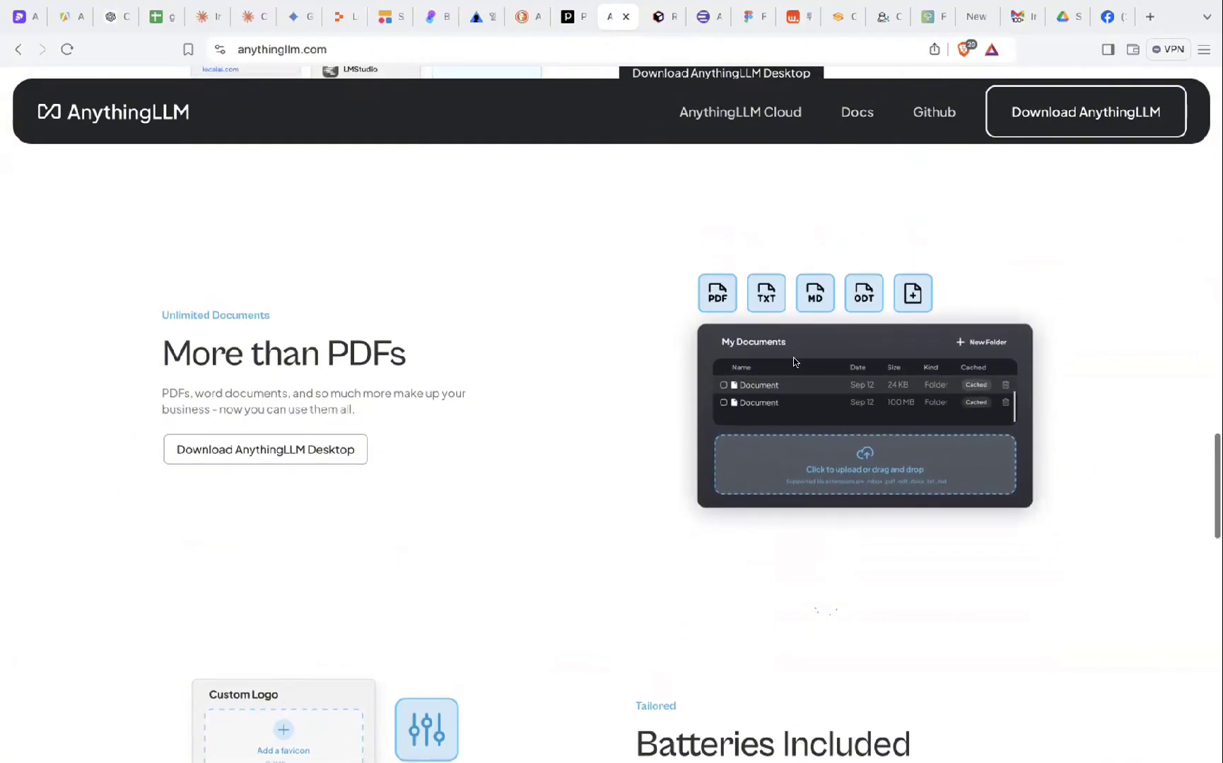
scroll(807, 437, "down", 1)
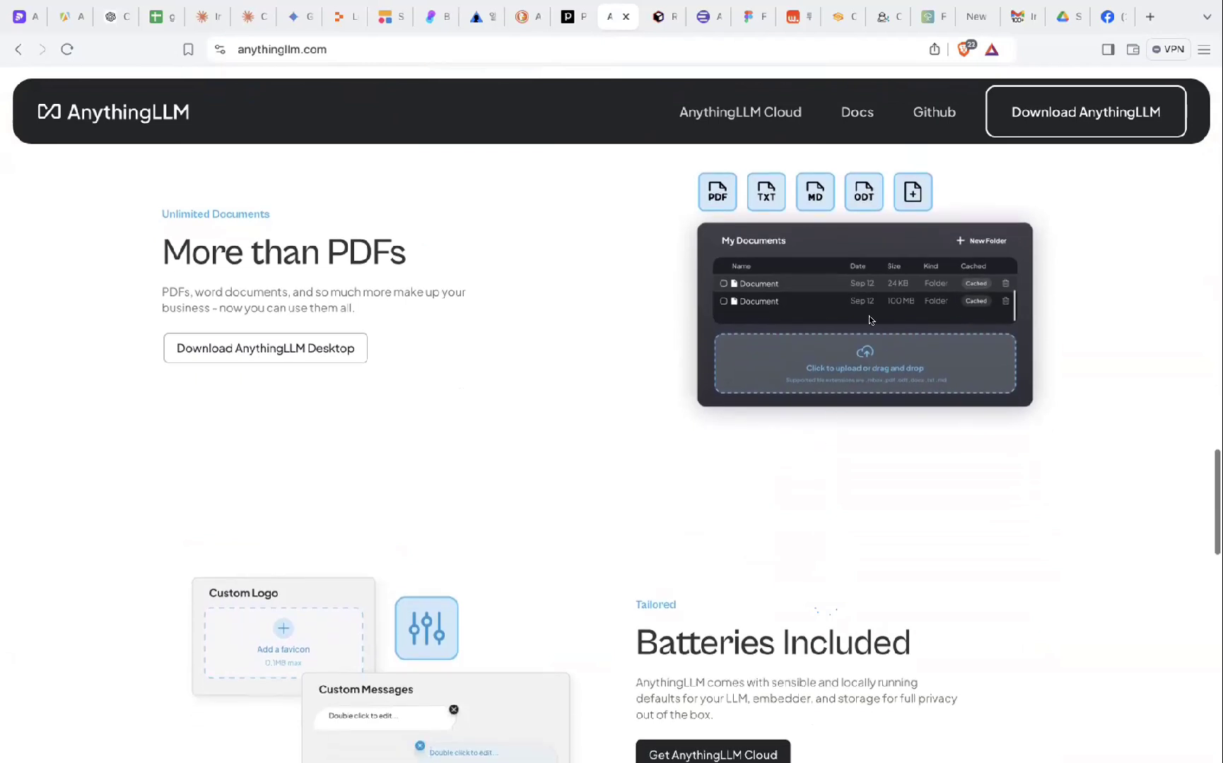
scroll(872, 309, "up", 1)
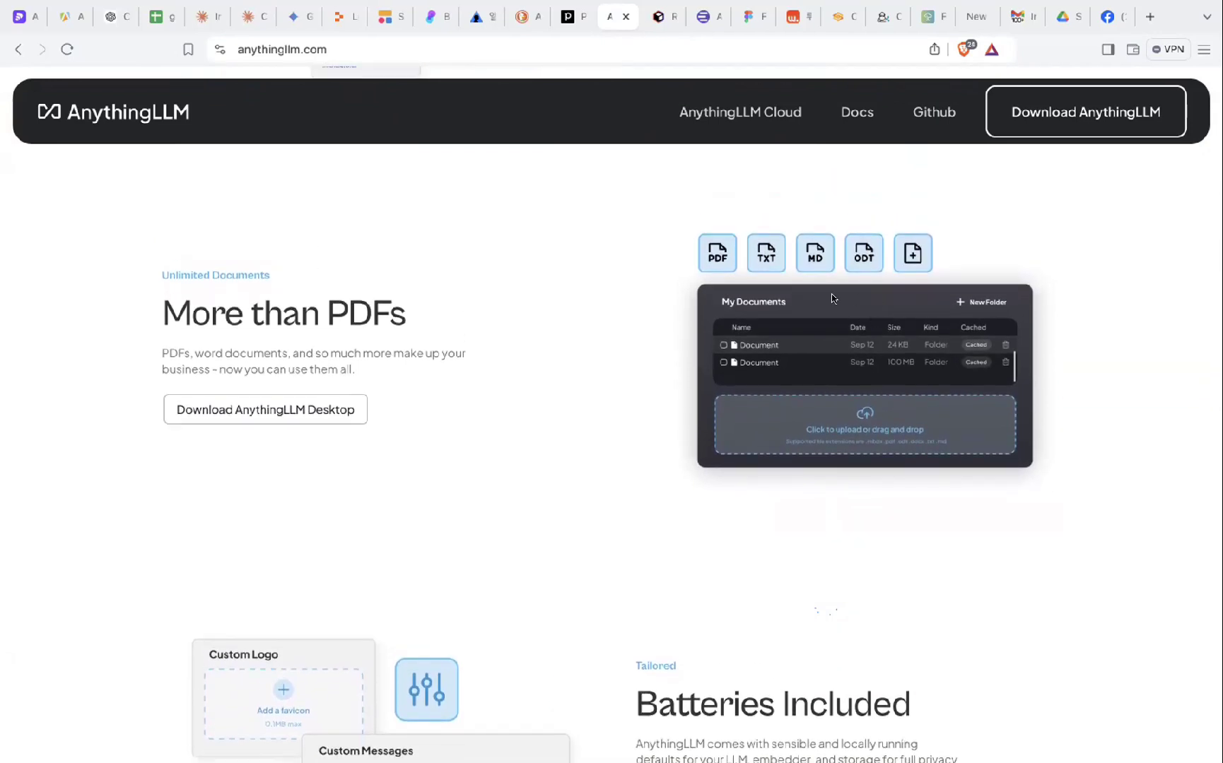
scroll(820, 437, "down", 1)
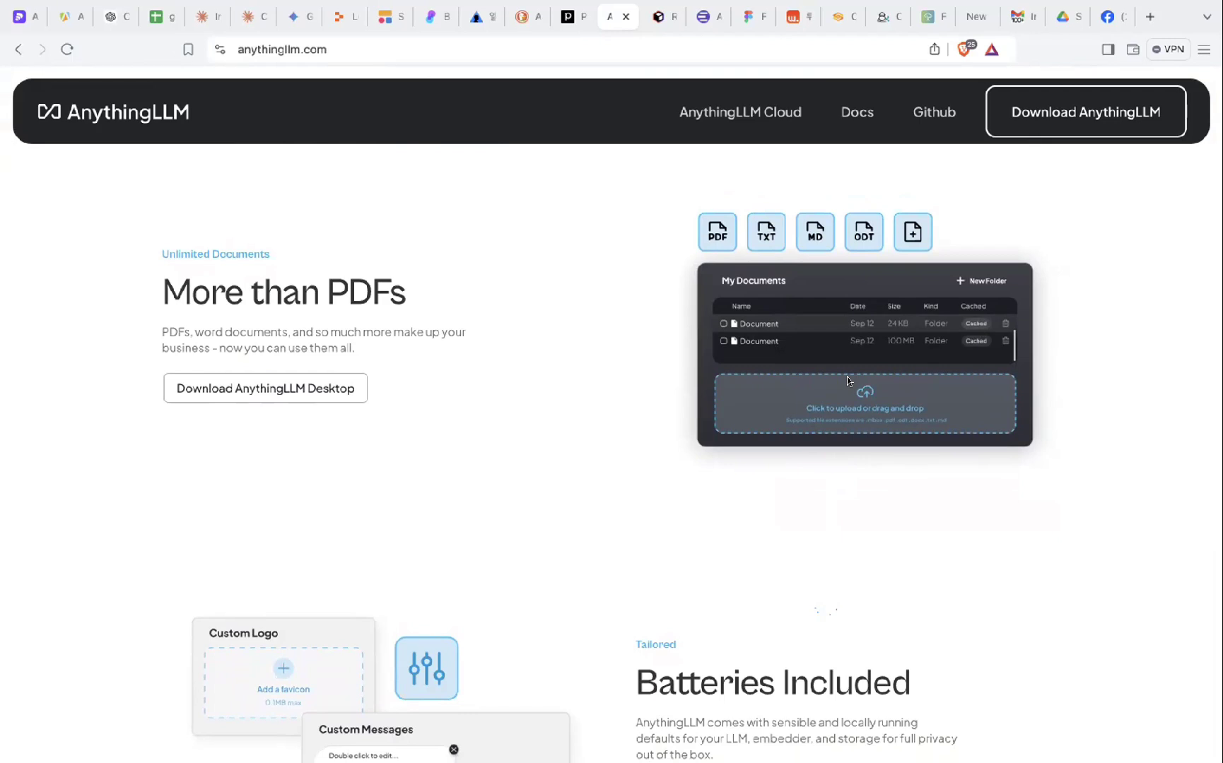
scroll(852, 368, "down", 1)
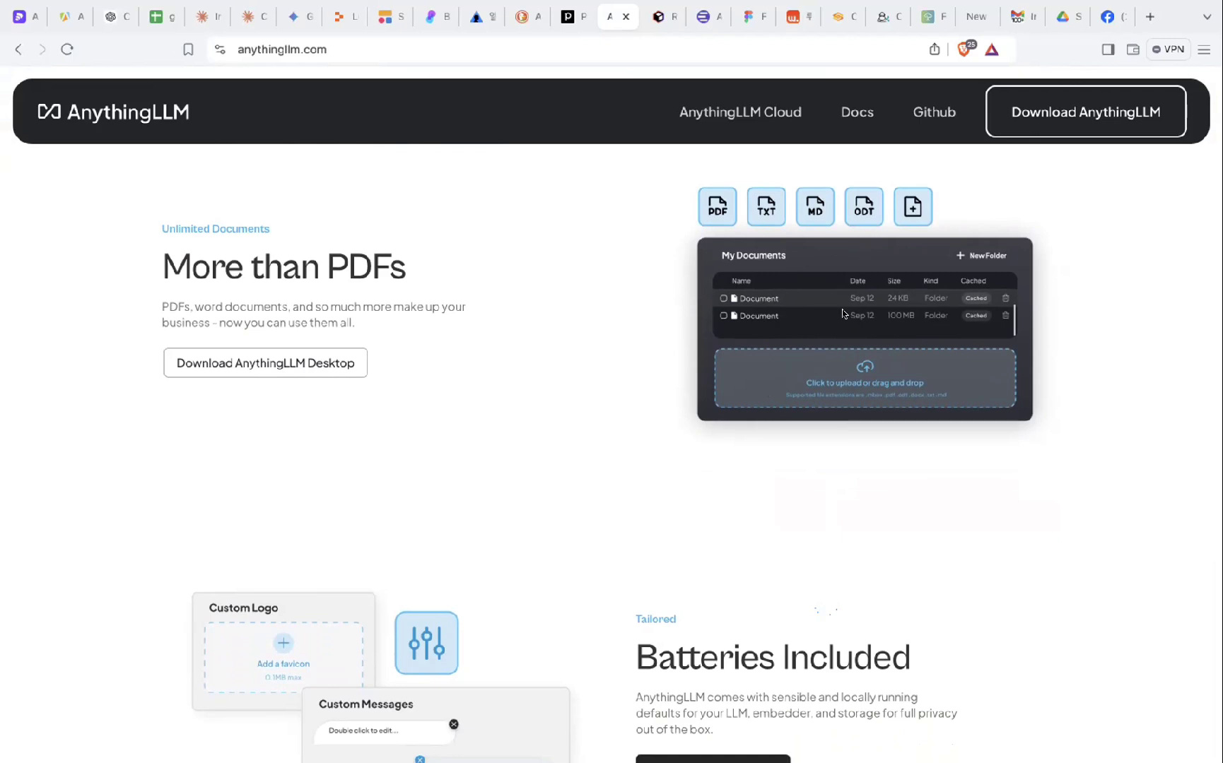
scroll(863, 271, "down", 1)
scroll(767, 365, "down", 14)
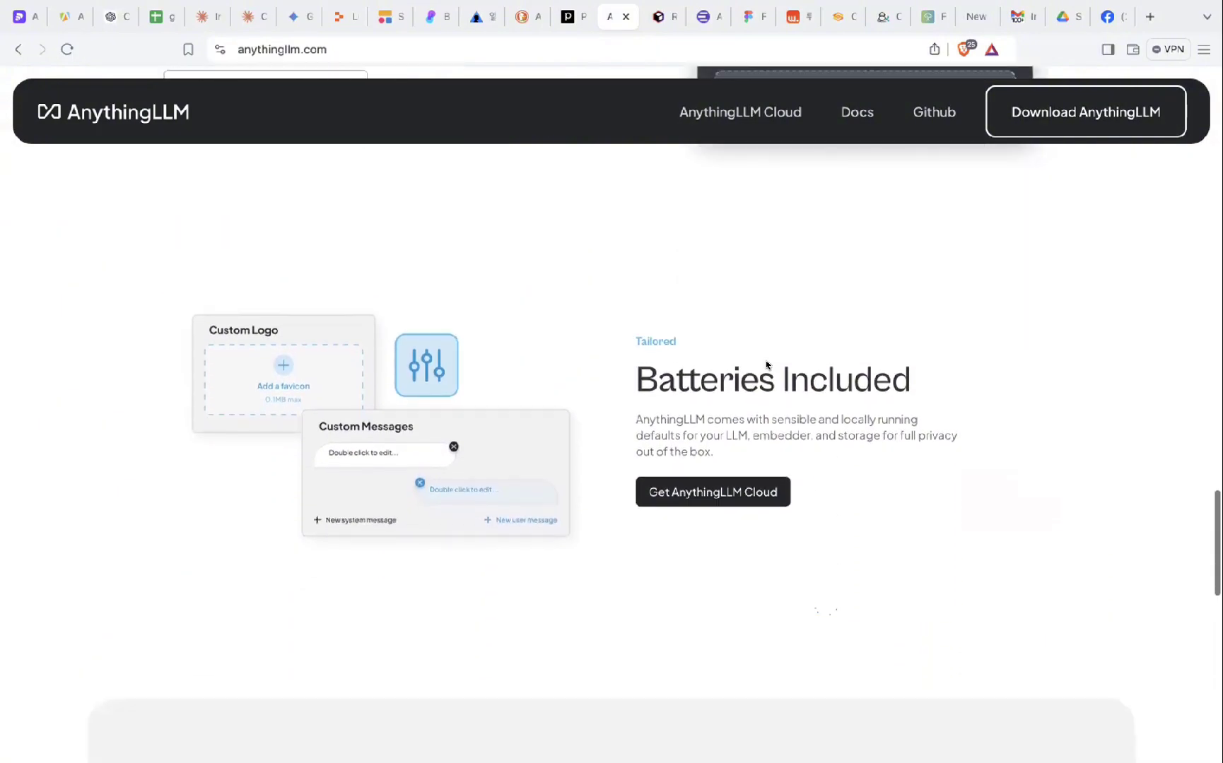
scroll(767, 365, "down", 8)
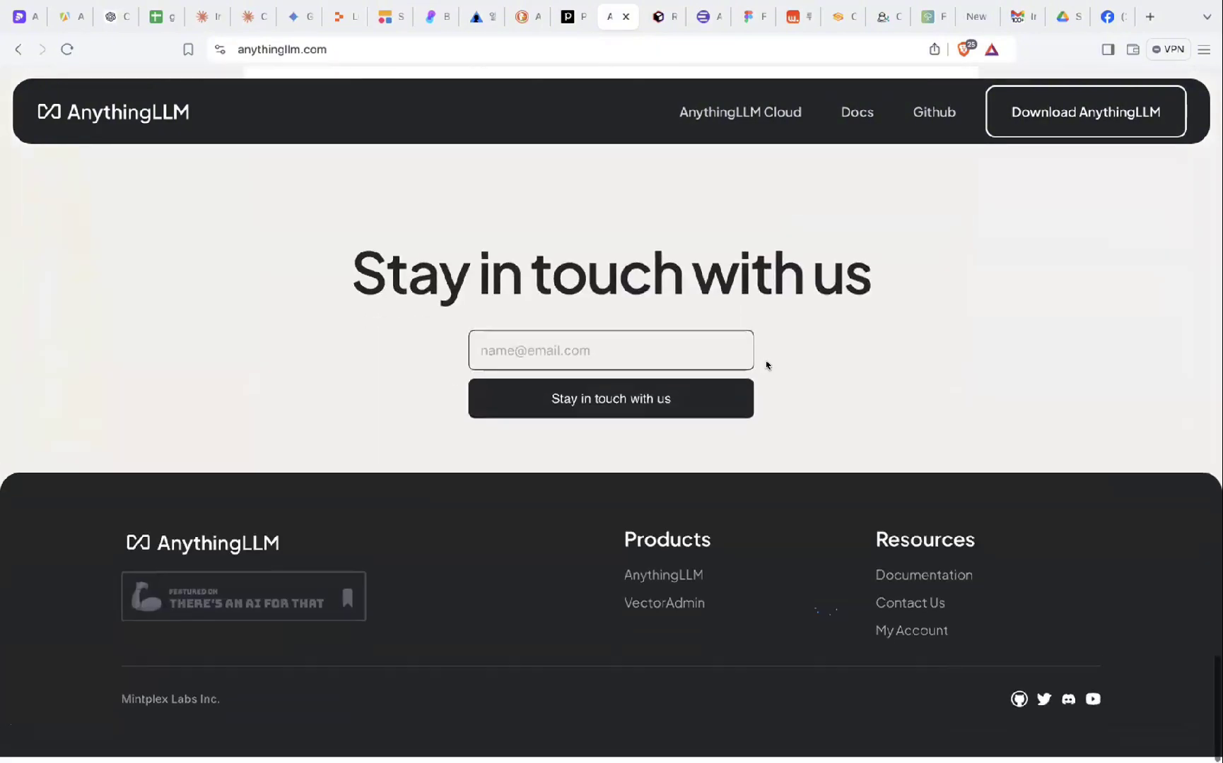
scroll(766, 364, "up", 20)
scroll(768, 365, "up", 10)
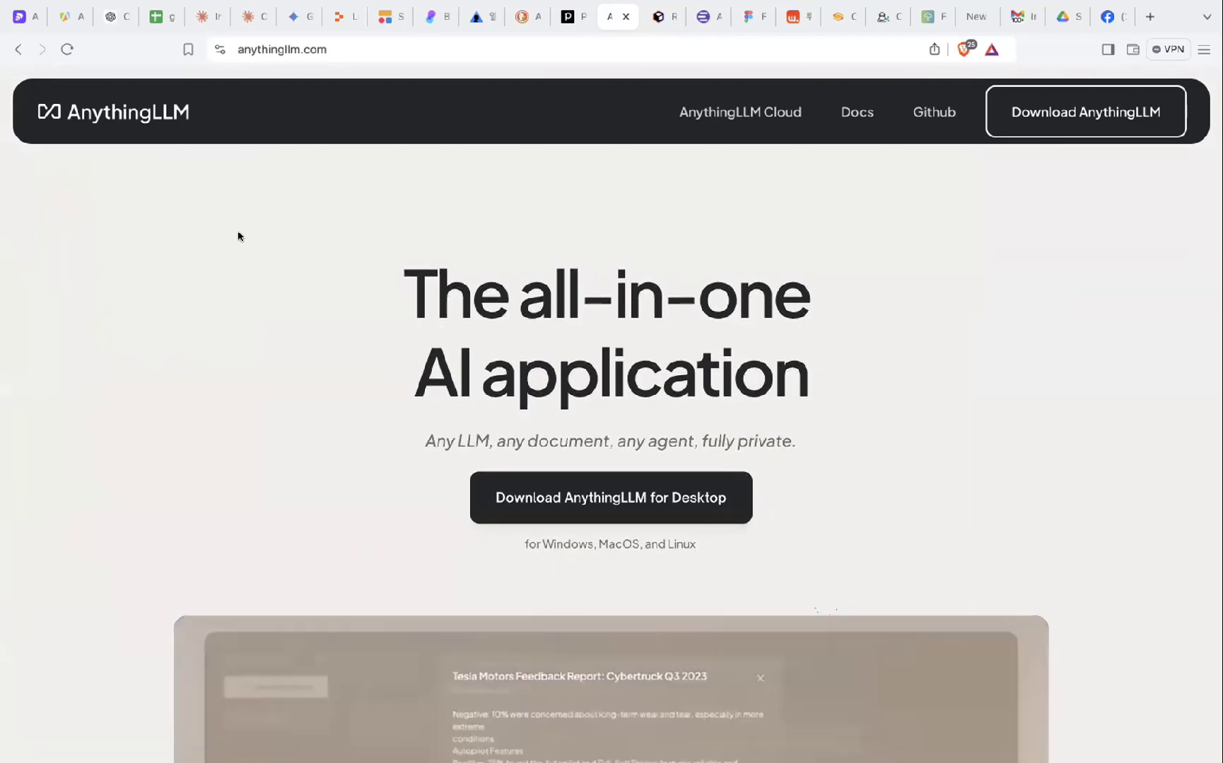
- Rewind the homepage demo video to its Import Data scene and watch the chat demo
scroll(238, 236, "down", 5)
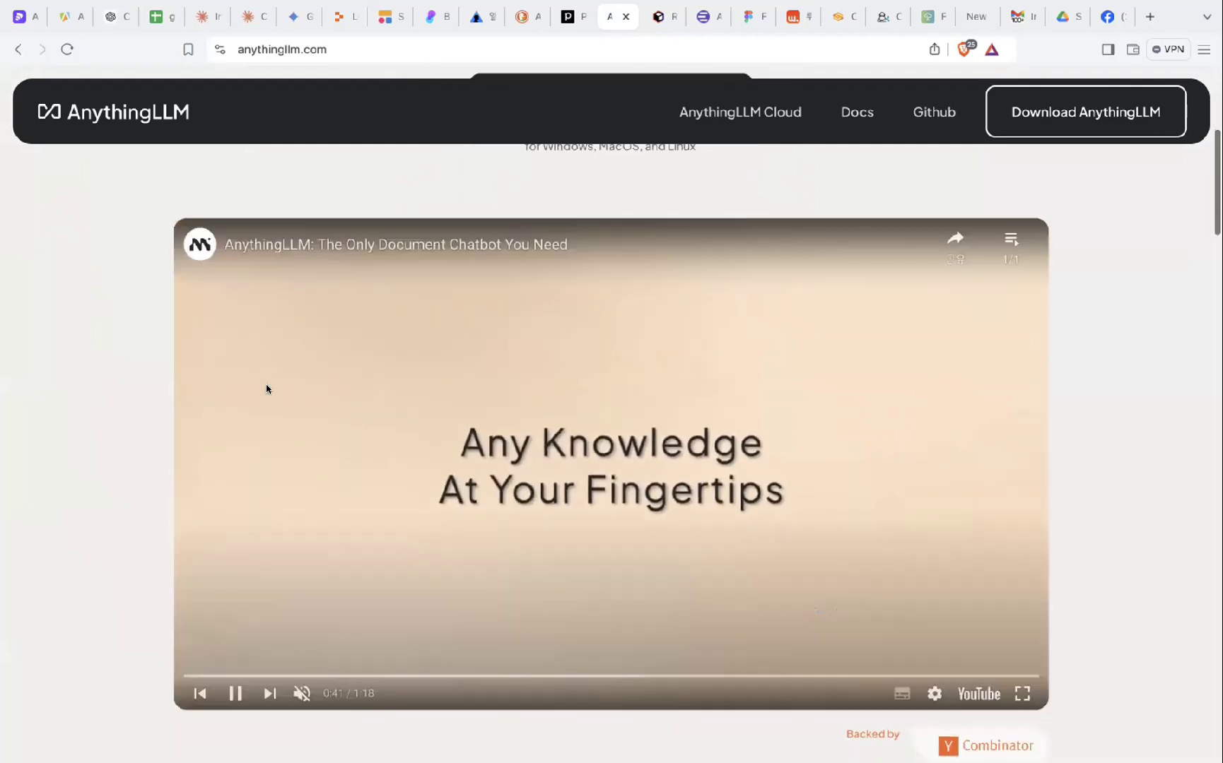
left_click(219, 676)
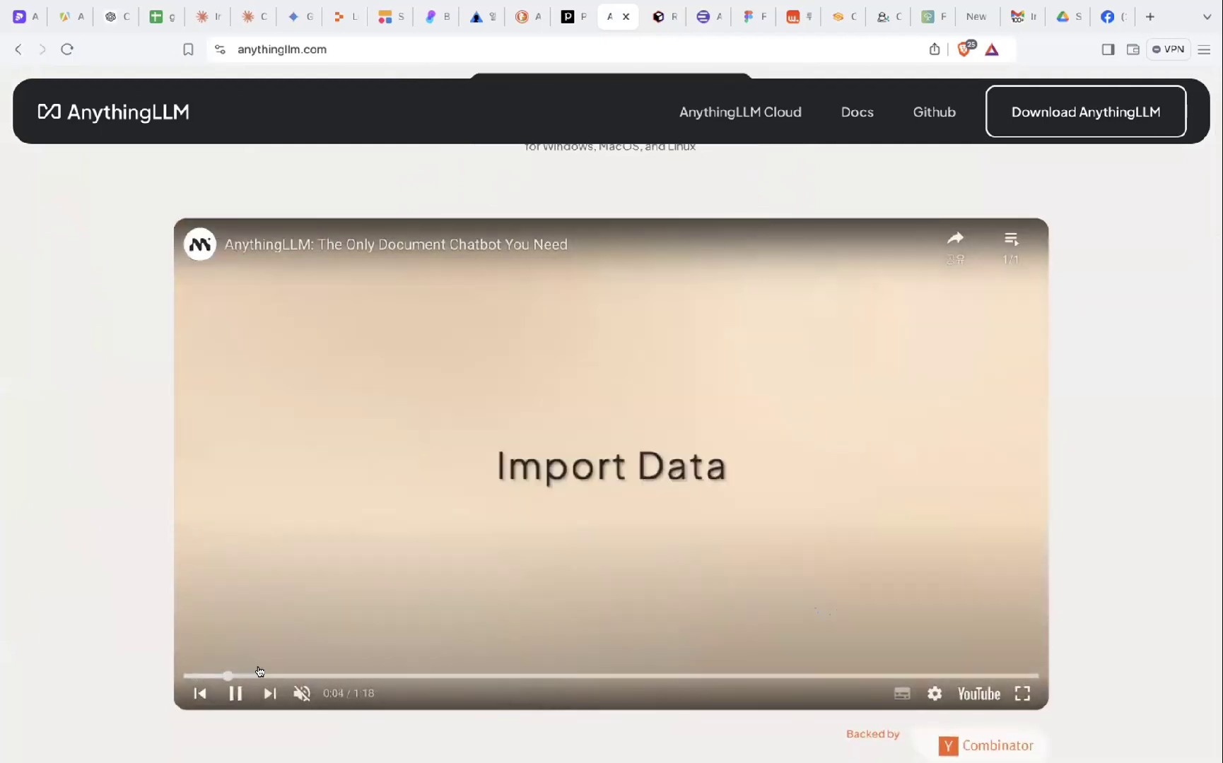
left_click_drag(274, 671, 205, 675)
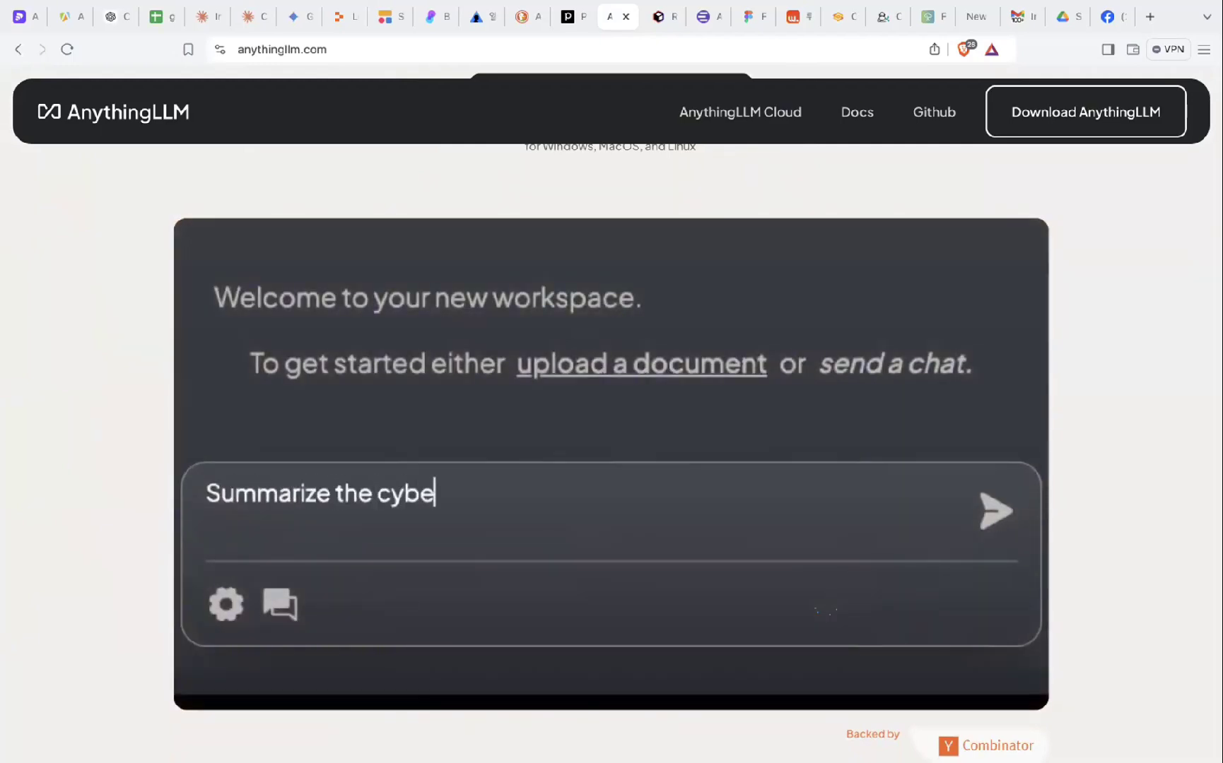
scroll(638, 485, "down", 1)
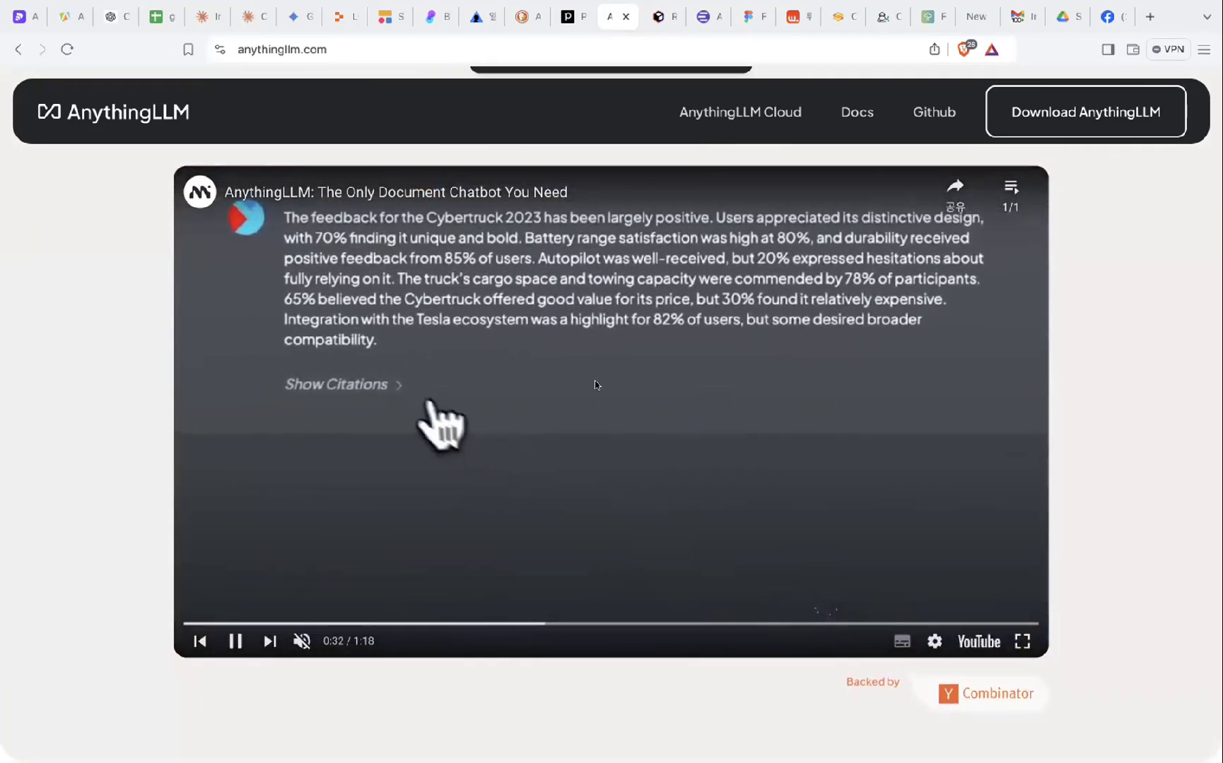
scroll(597, 385, "up", 1)
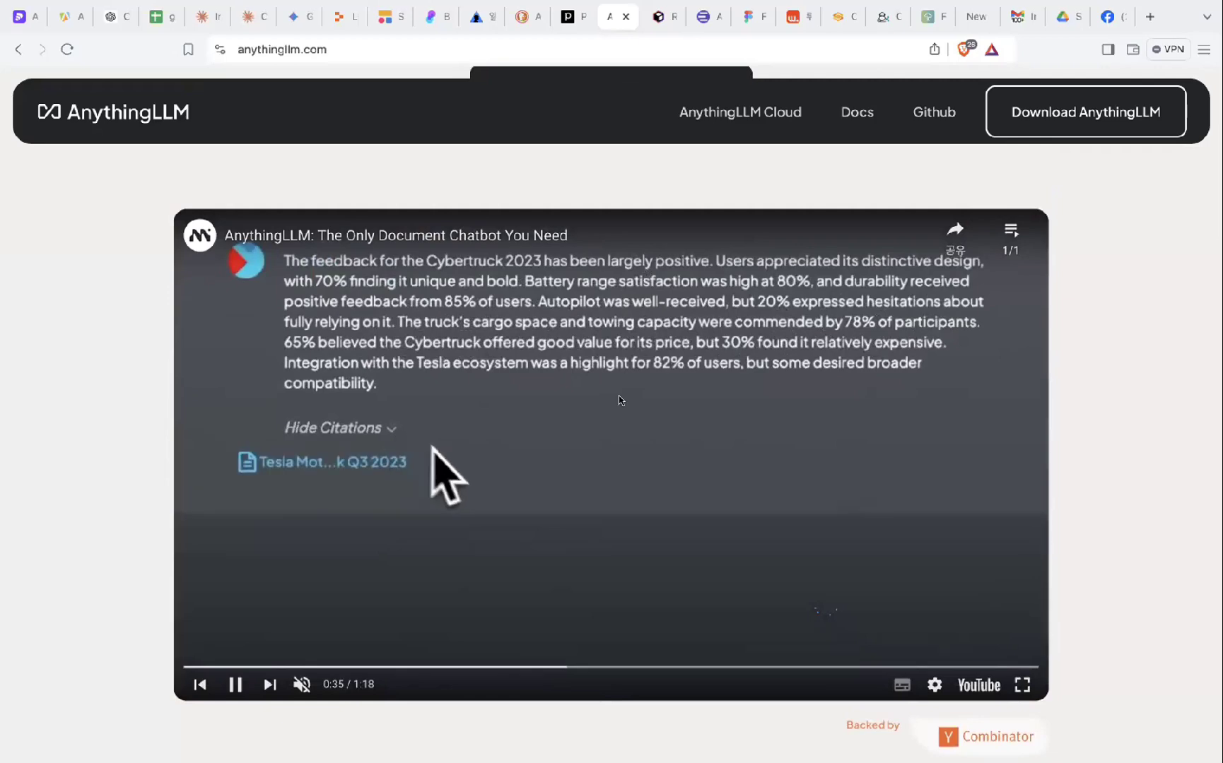
scroll(619, 400, "down", 1)
scroll(619, 400, "up", 3)
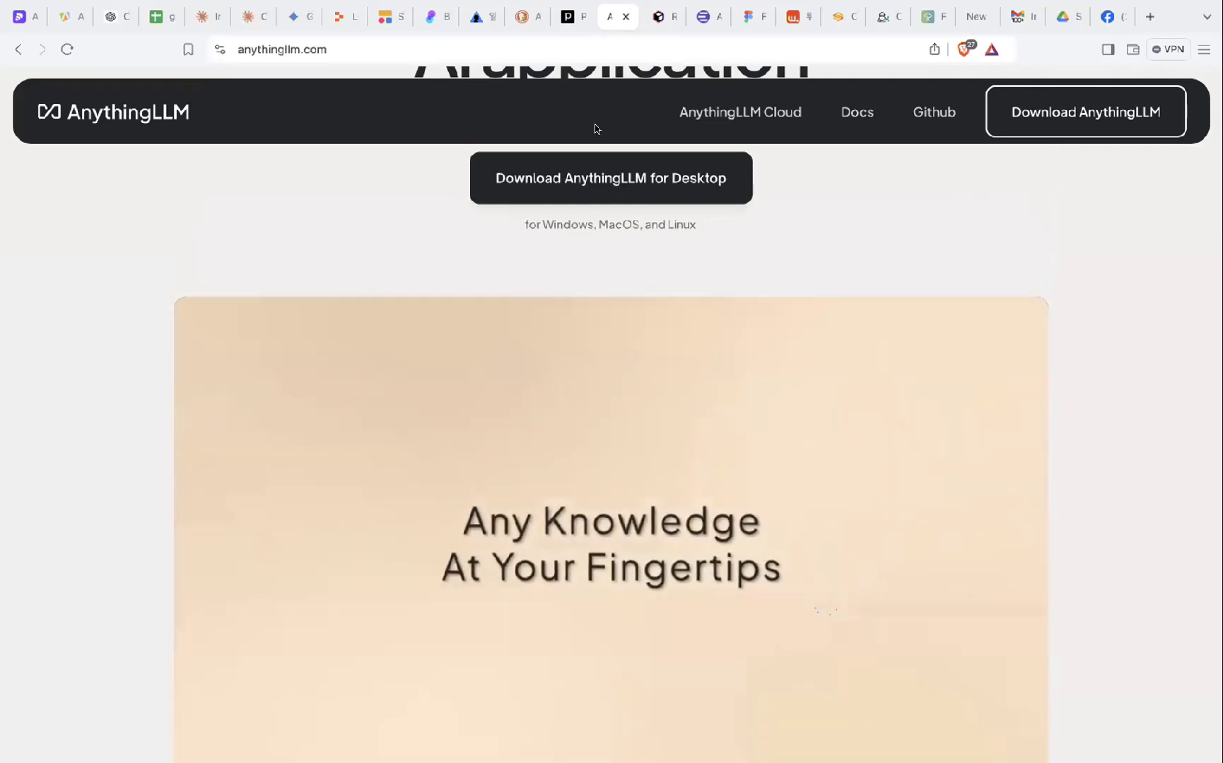
scroll(605, 284, "down", 1)
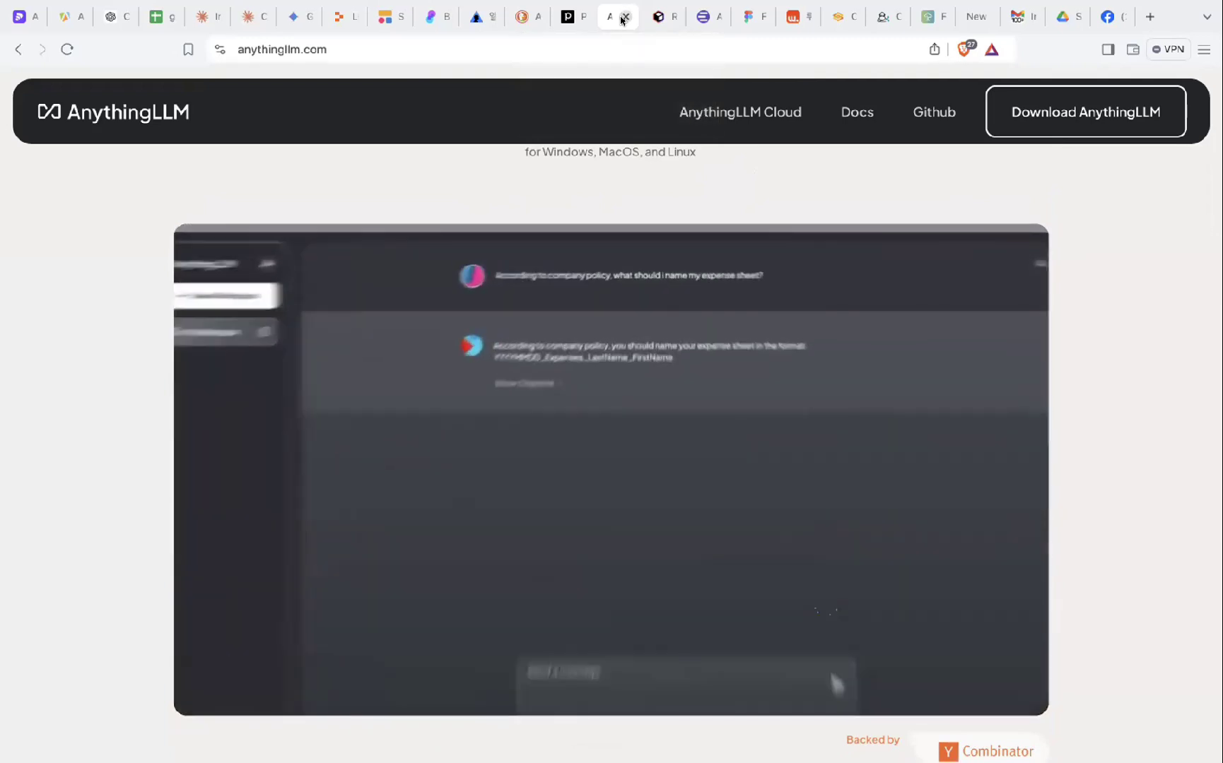
- Close the AnythingLLM tab and switch to Figma's 'Think bigger. Build faster.' homepage
left_click(622, 18)
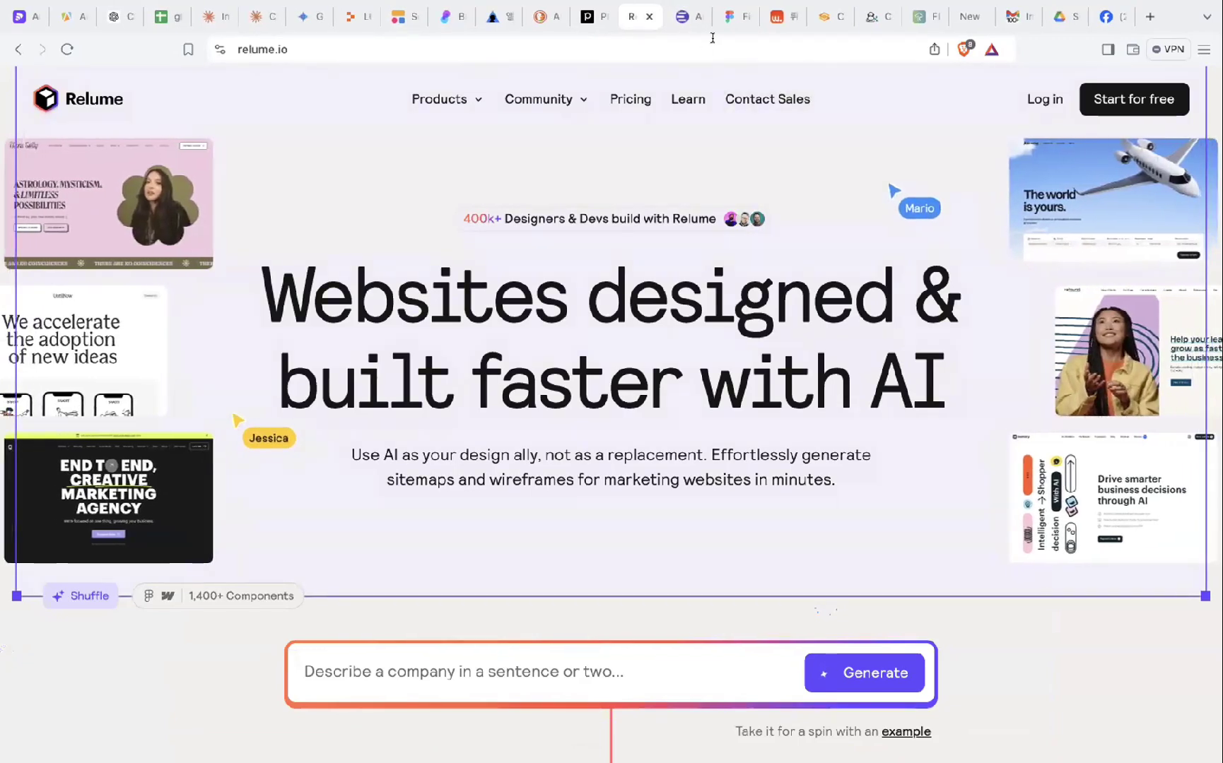
left_click(729, 19)
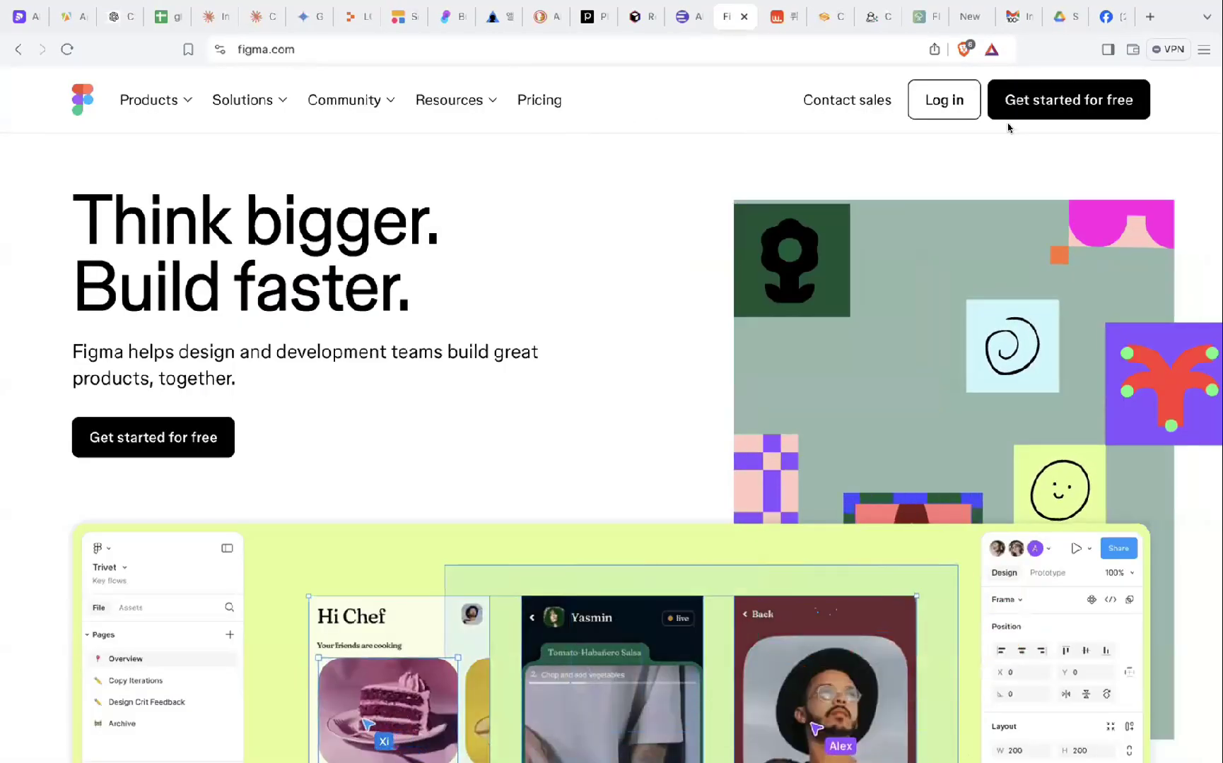
- Log in to Figma with a Google account and create a new FigJam board
left_click(958, 104)
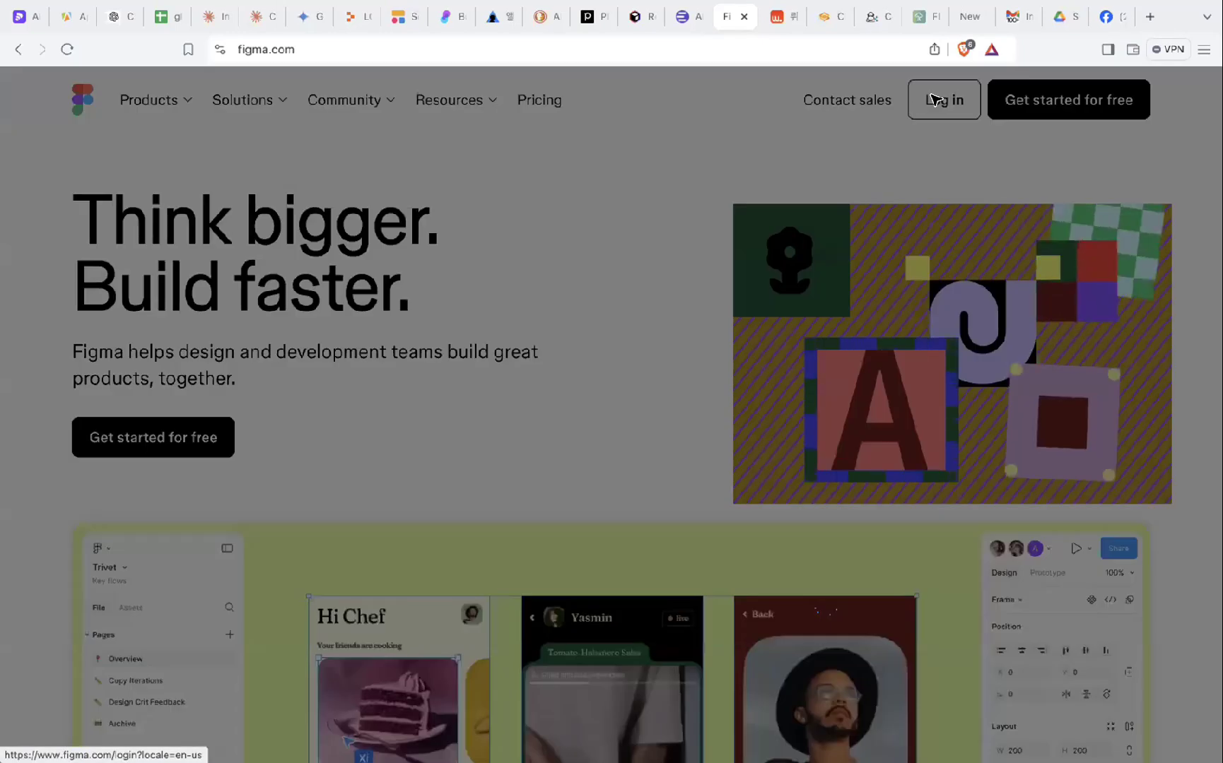
left_click(592, 226)
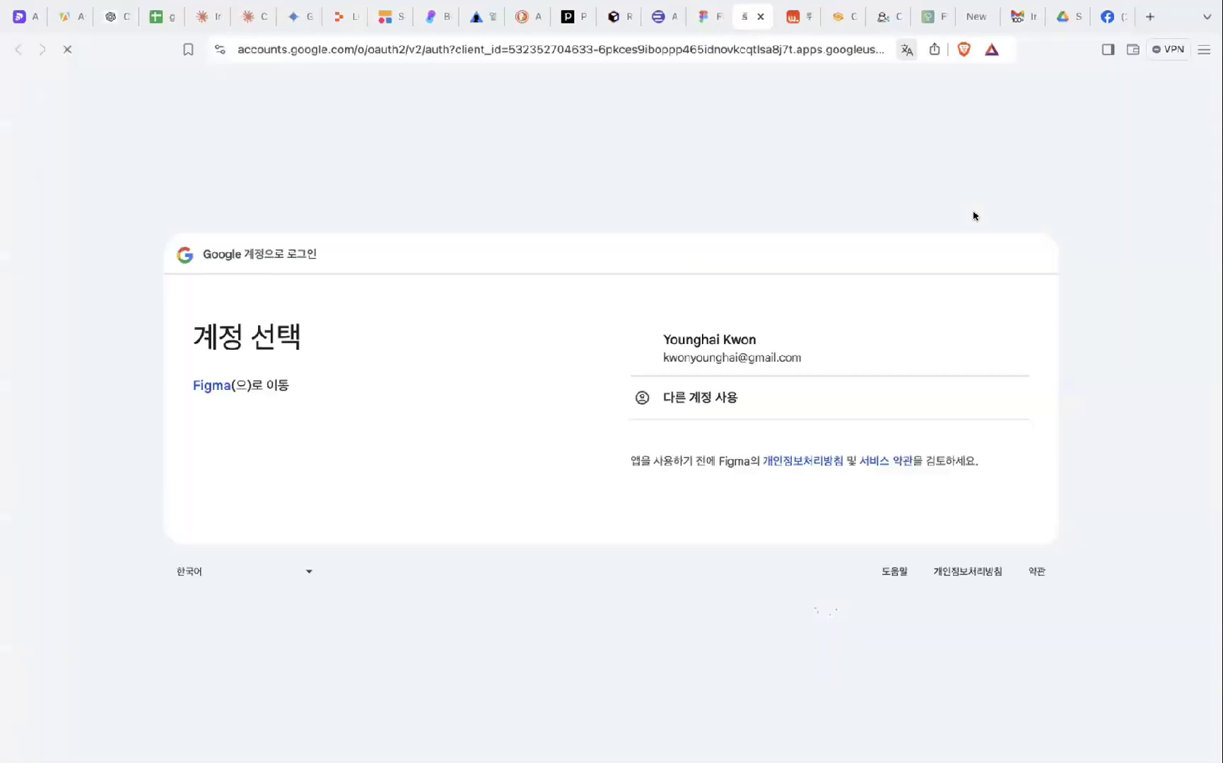
left_click(774, 358)
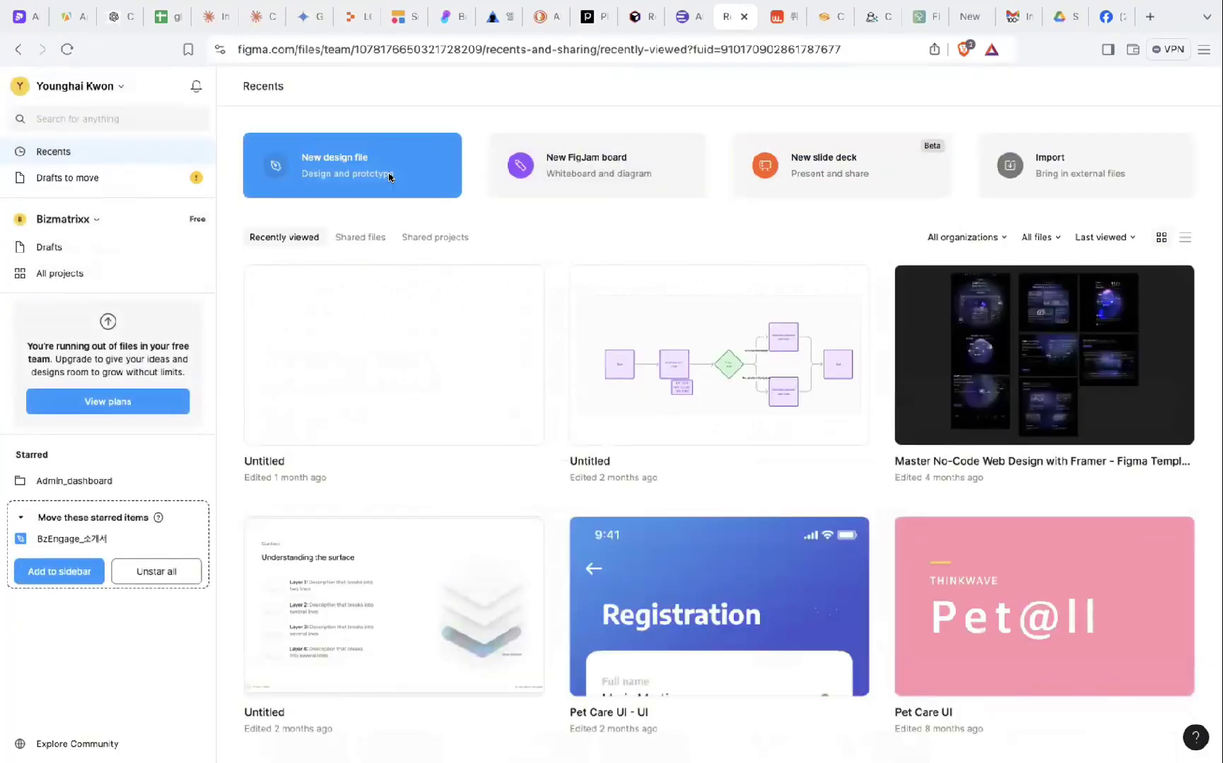
left_click(579, 183)
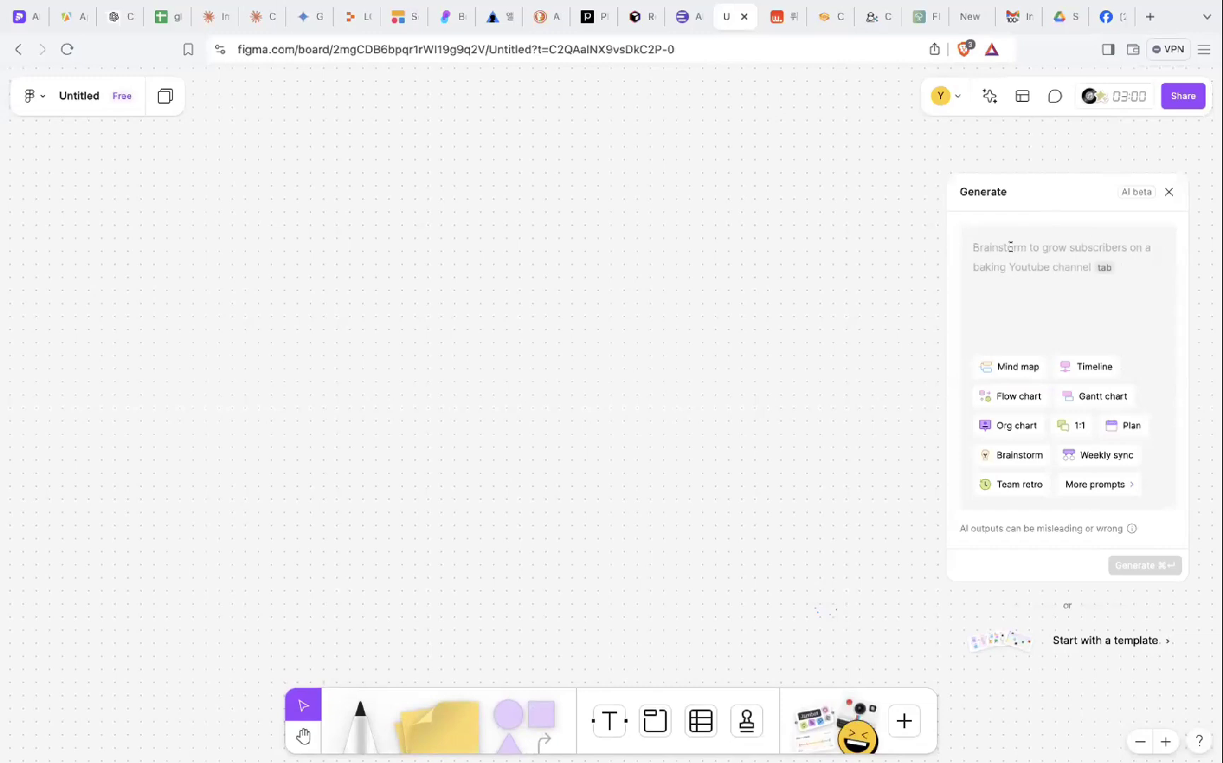
- Start the prompt for a 1page landing page with a 'Marketing & Campaign no-code' service
type("Tri p")
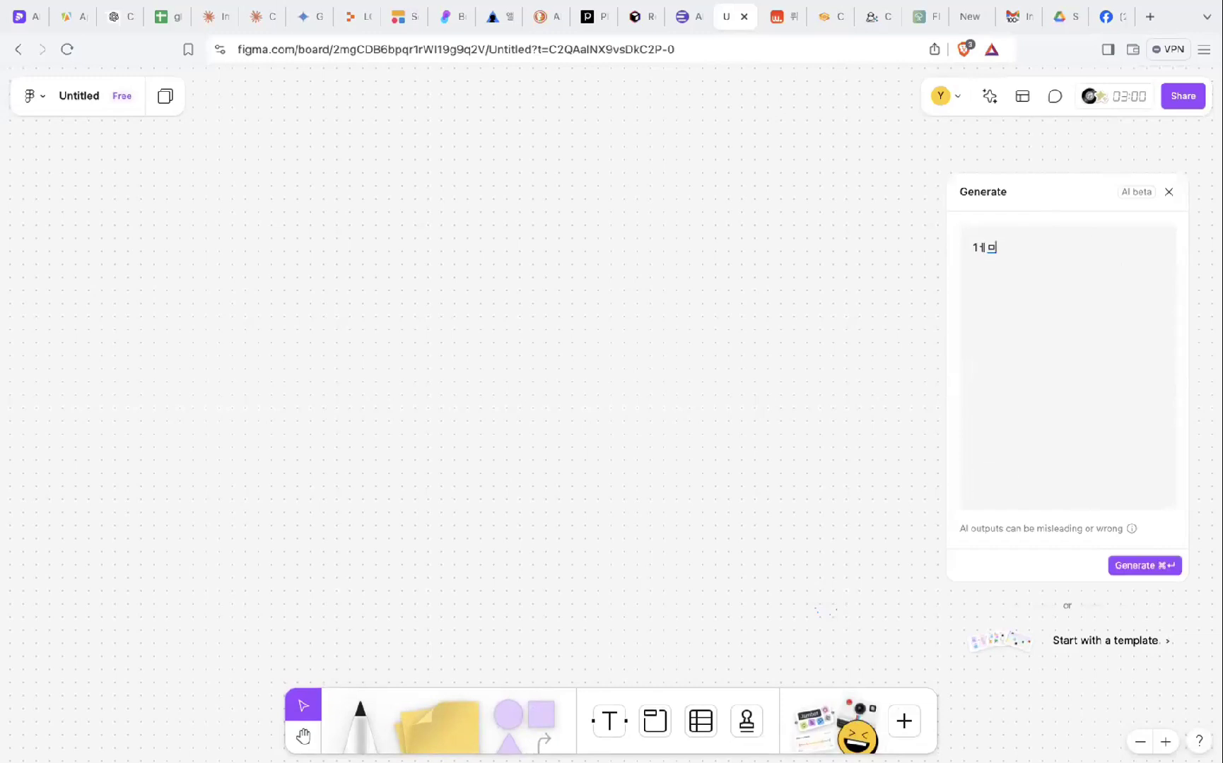
key("BackSpace")
key("BackSpace")
key("BackSpace")
key("BackSpace")
key("BackSpace")
type("1:1")
key("BackSpace")
key("BackSpace")
type("p")
key("BackSpace")
type("p")
type(",")
key("BackSpace")
key("BackSpace")
key("BackSpace")
type("Main service : M")
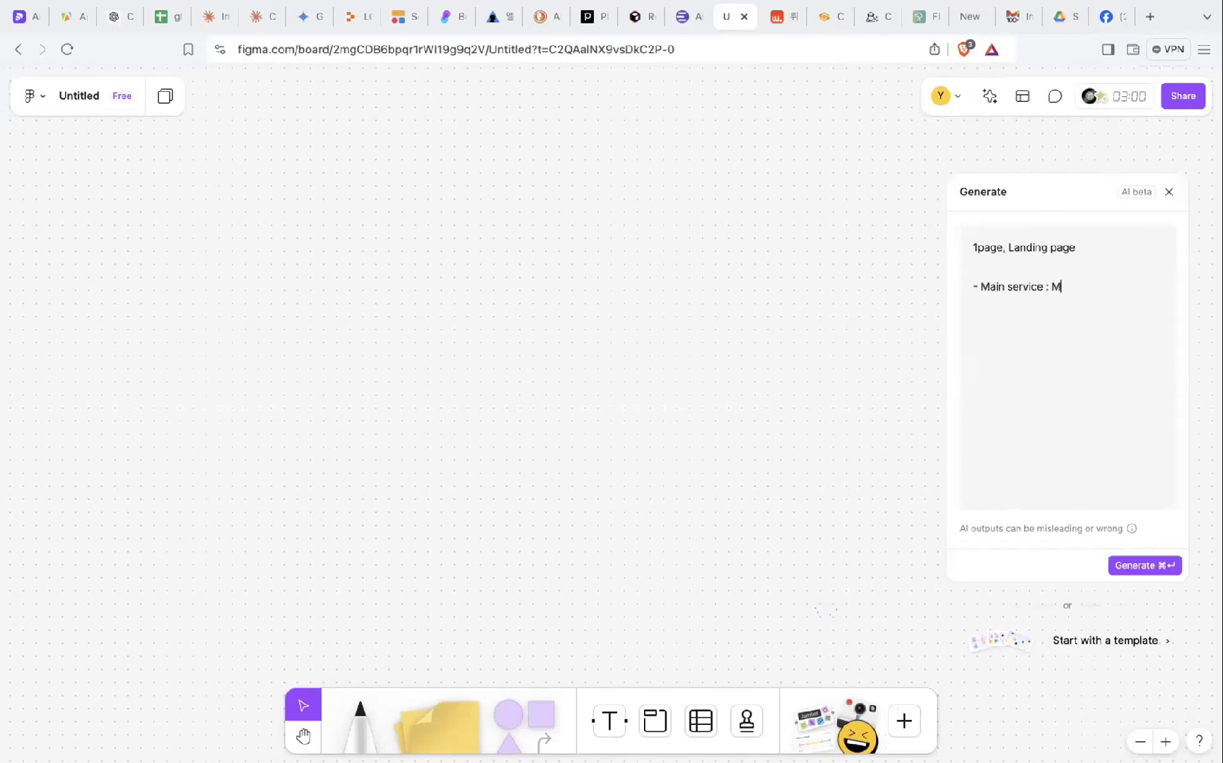
type("arketing & Campaign no-c")
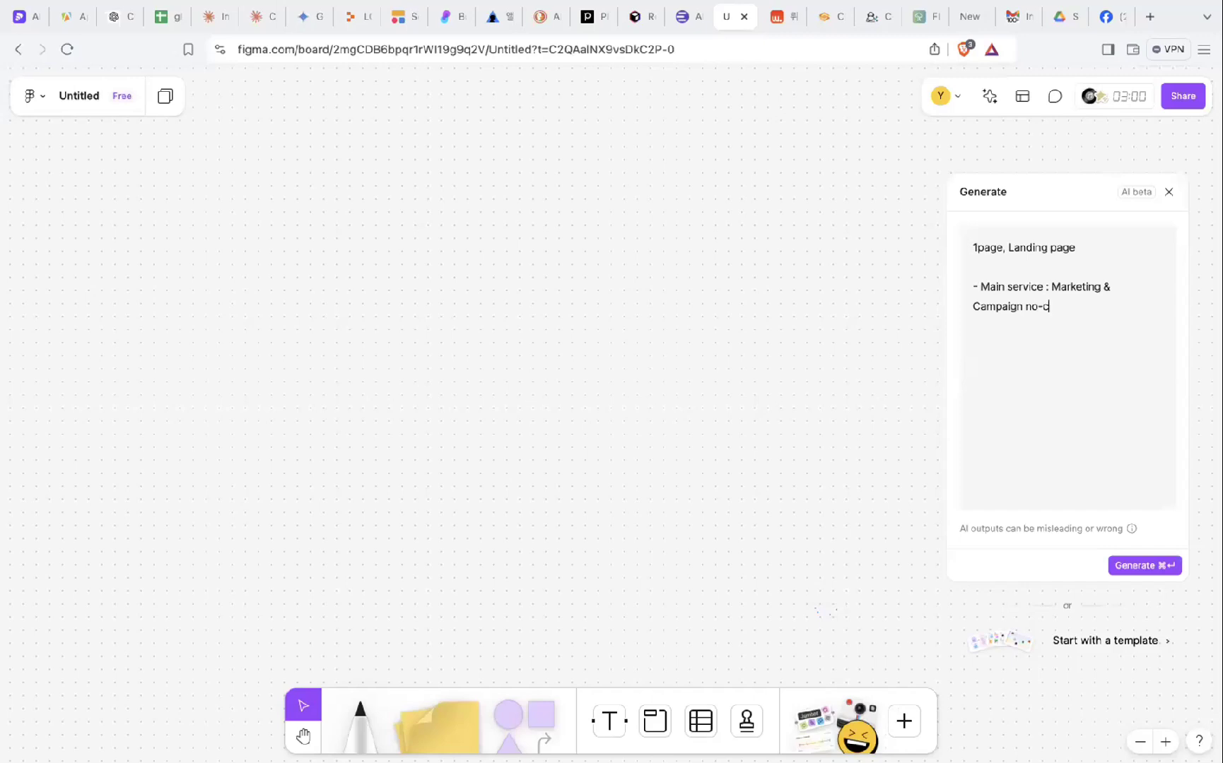
type("ode based")
- Add a testimonial line, replace 'Main service' with 'Hero section', and add 'Survey'
left_click(991, 325)
type("- testmemorial section")
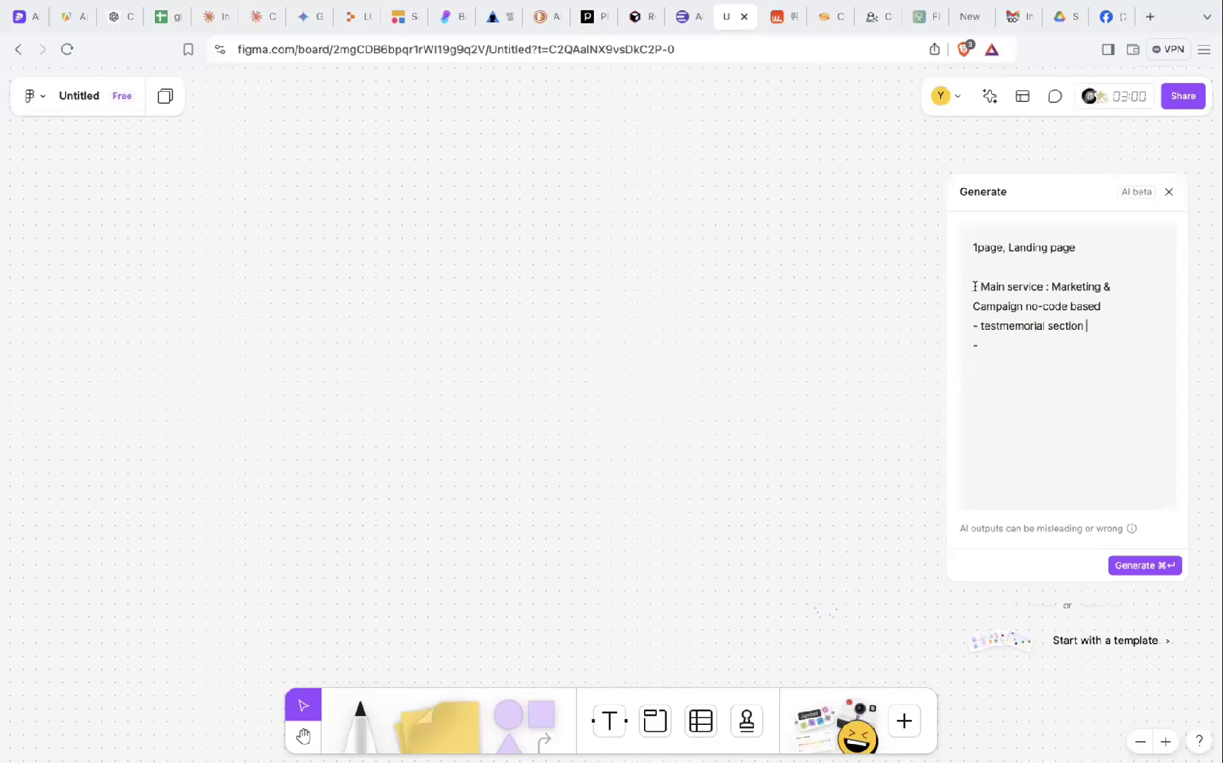
left_click(981, 288)
type("Hero")
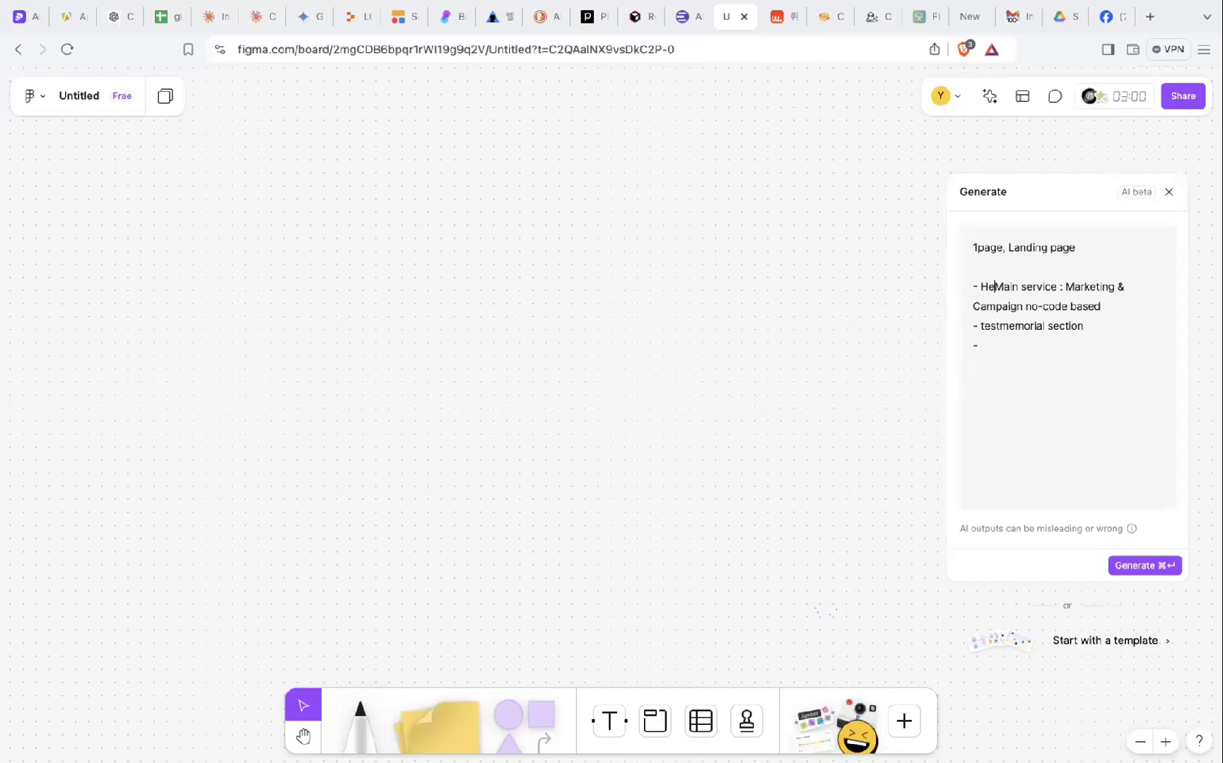
type(" section")
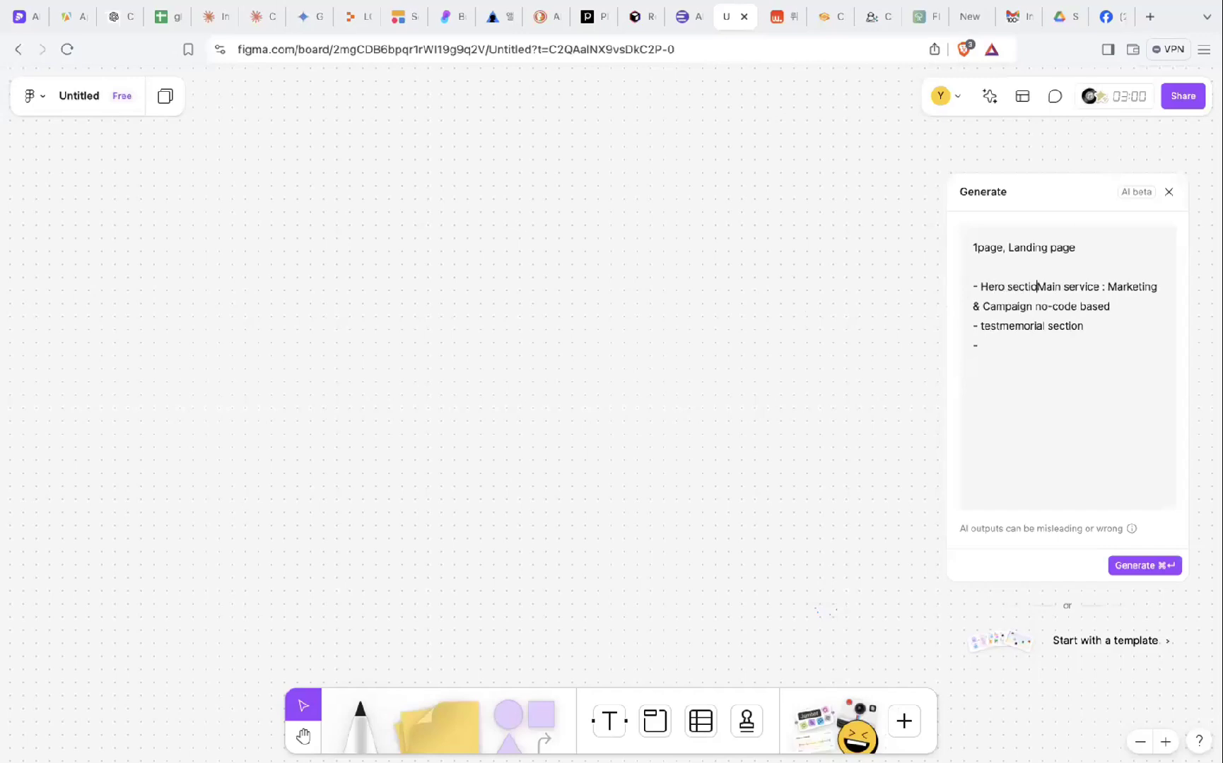
key("Delete")
key("Delete")
key("Delete")
key("Delete")
key("Delete")
key("Delete")
key("Delete")
key("Delete")
key("Delete")
key("Delete")
key("Delete")
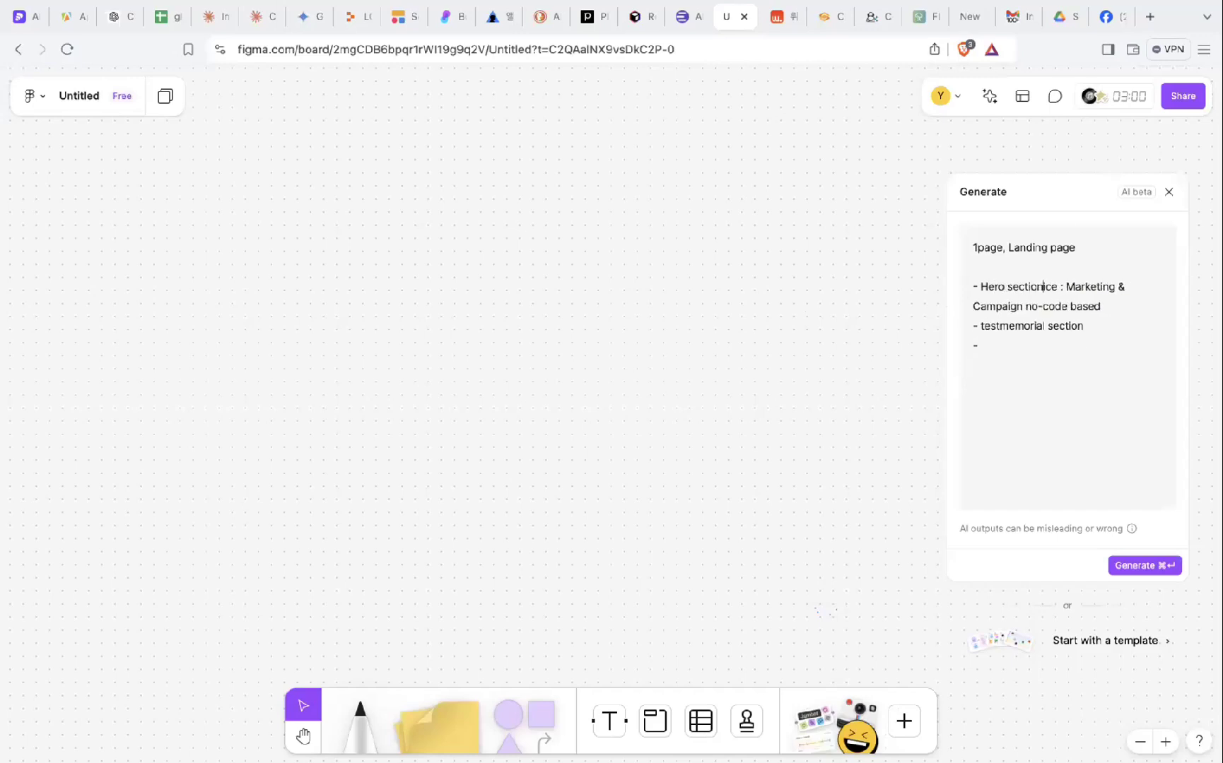
key("Delete")
key("Delete")
left_click(998, 346)
type("Survey data")
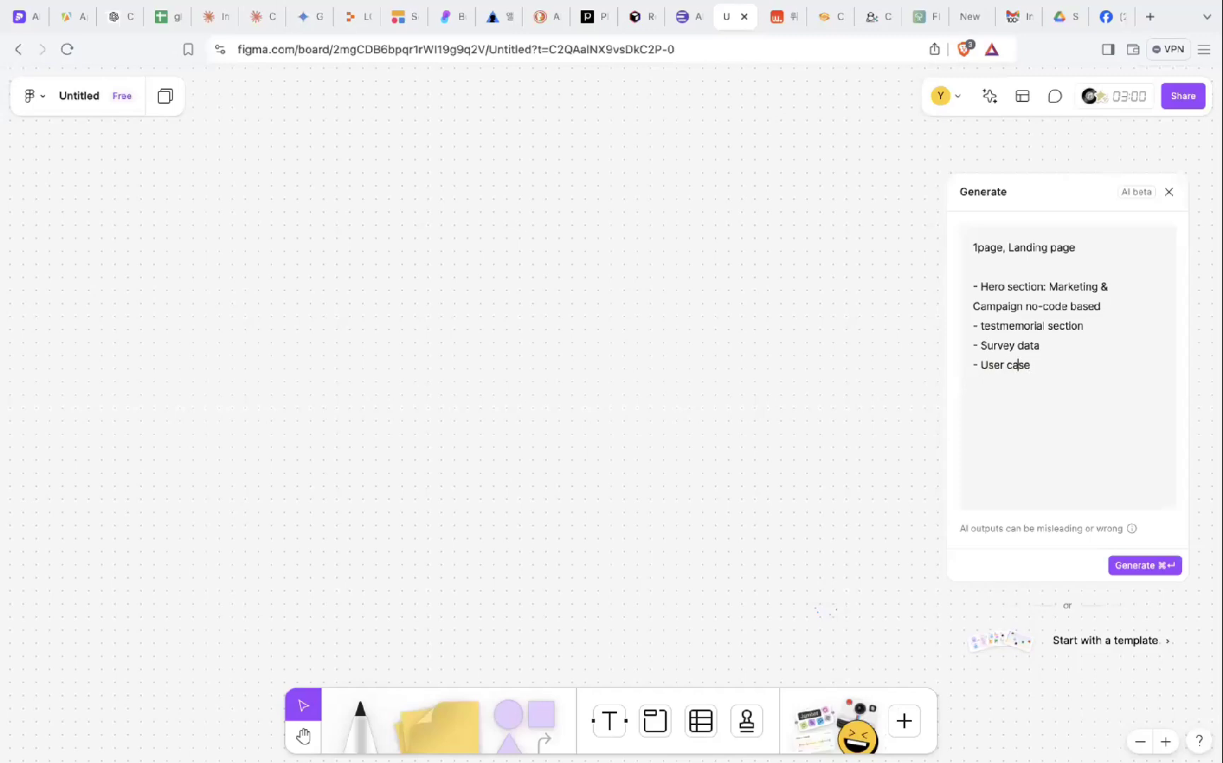
- Correct 'User case' to 'Use case' in the Generate prompt and generate the landing-page board
key("BackSpace")
left_click(1140, 566)
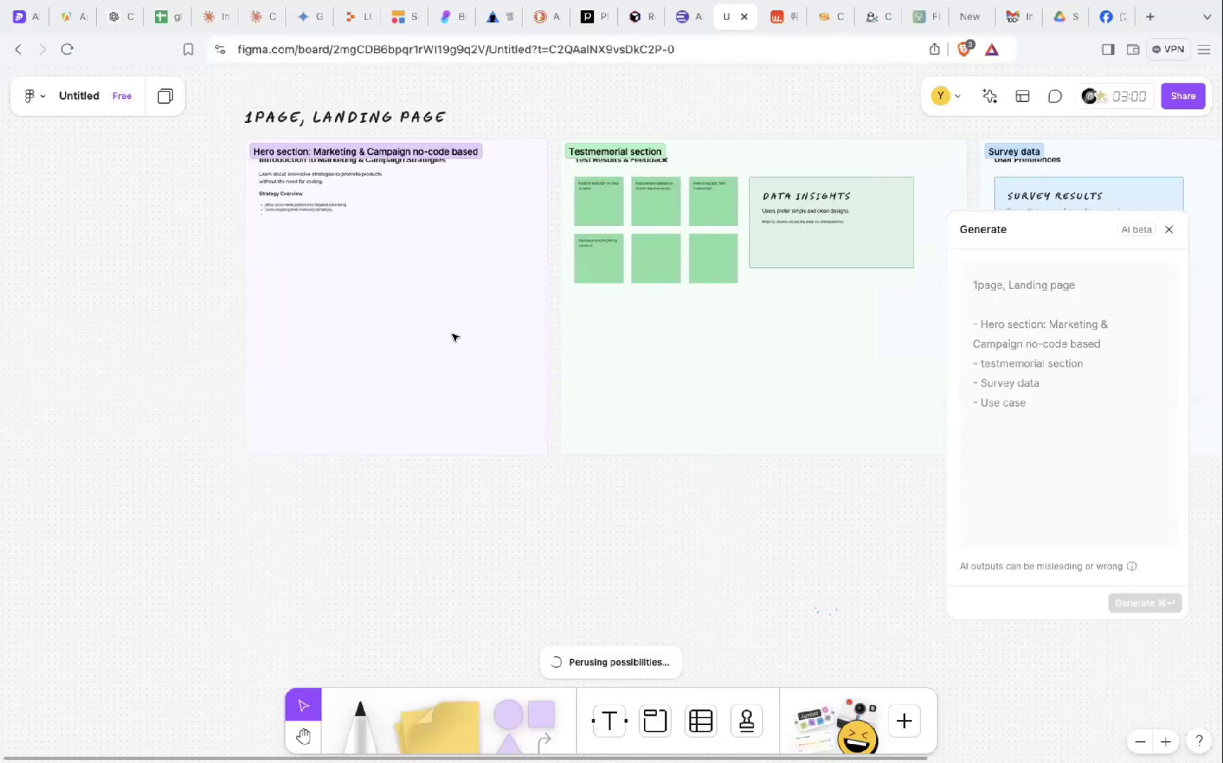
left_click(339, 206)
- Zoom in on the generated Hero section with its marketing heading, subtitle and strategy bullets
scroll(339, 205, "up", 10)
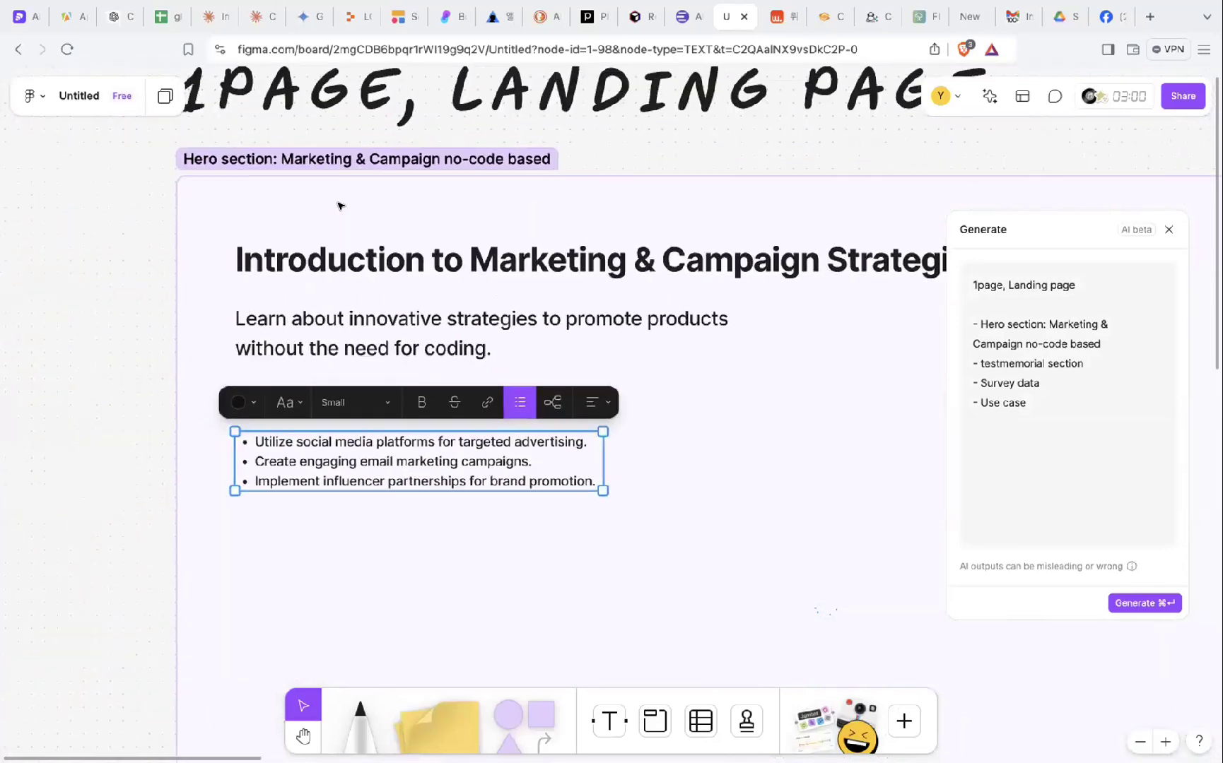
scroll(281, 235, "down", 5)
scroll(281, 235, "right", 5)
left_click(255, 206)
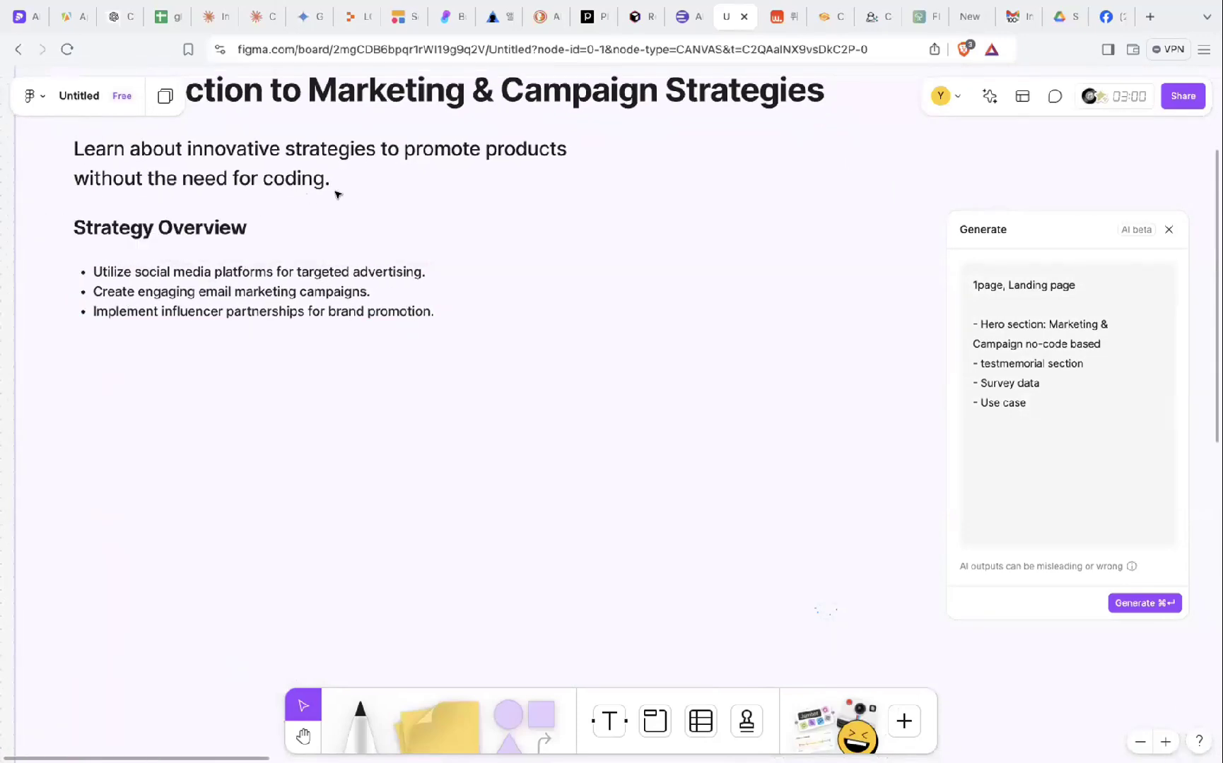
scroll(346, 192, "up", 4)
scroll(346, 192, "left", 1)
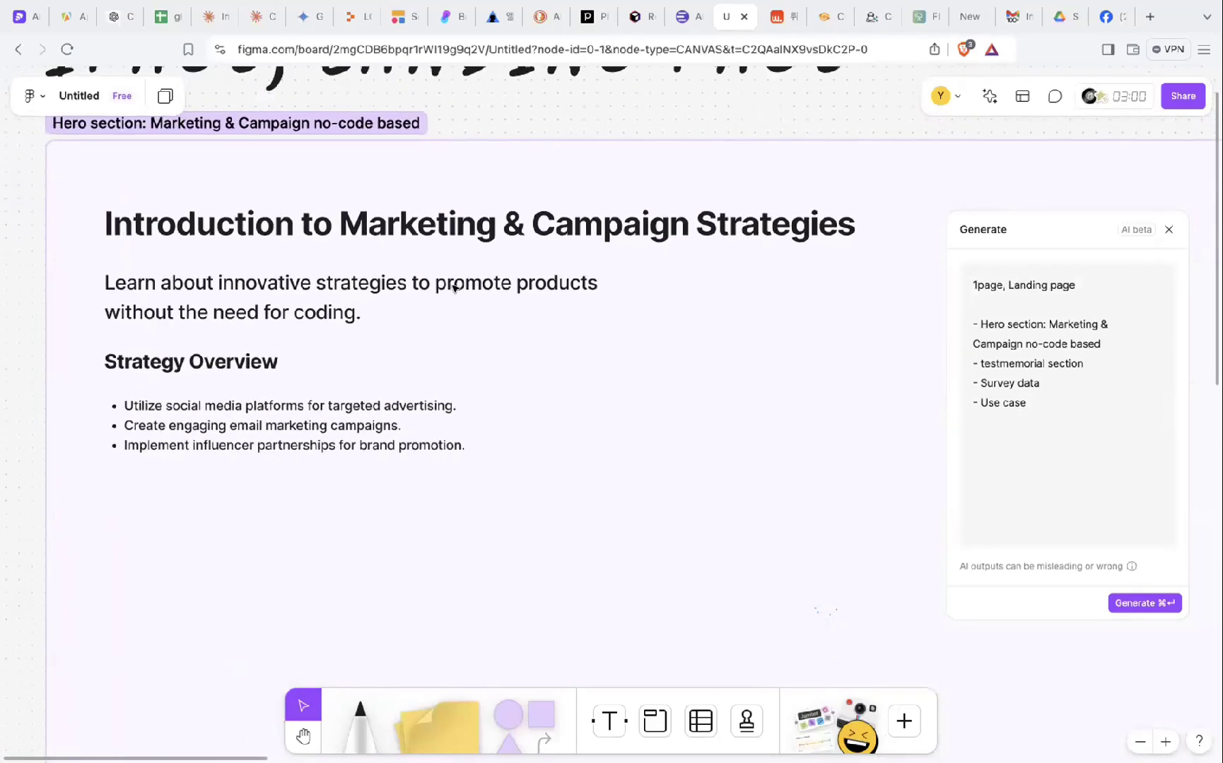
scroll(323, 311, "up", 4)
scroll(323, 311, "left", 4)
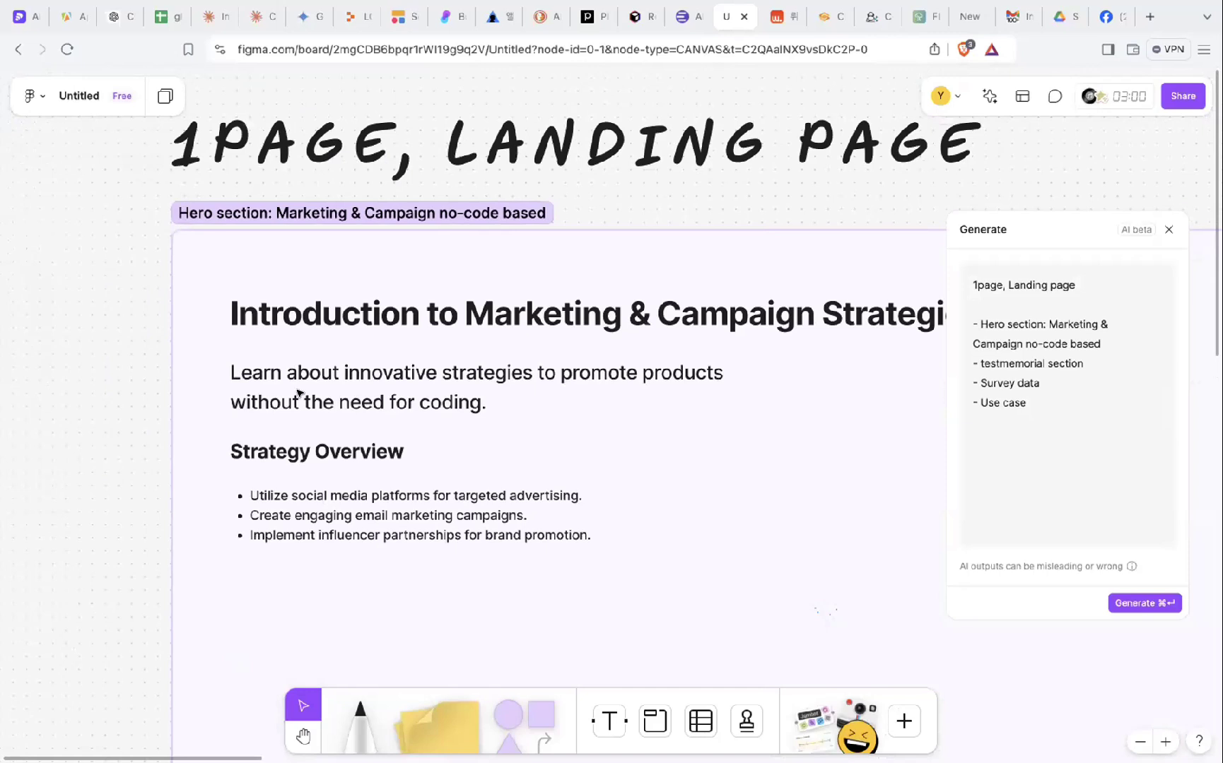
- Rewrite the Hero subtitle as 'No-code based marketing & campaign service', deleting the old leftover words
left_click(278, 385)
left_click(278, 385)
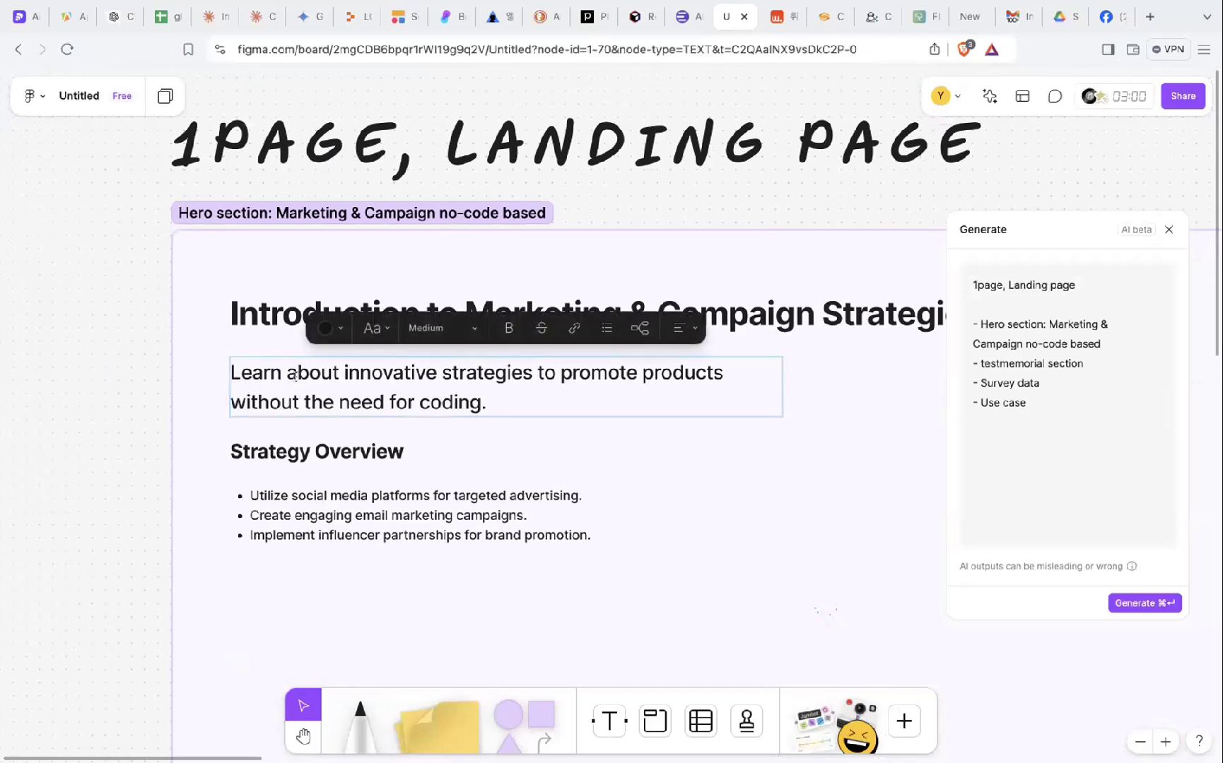
left_click_drag(231, 366, 422, 364)
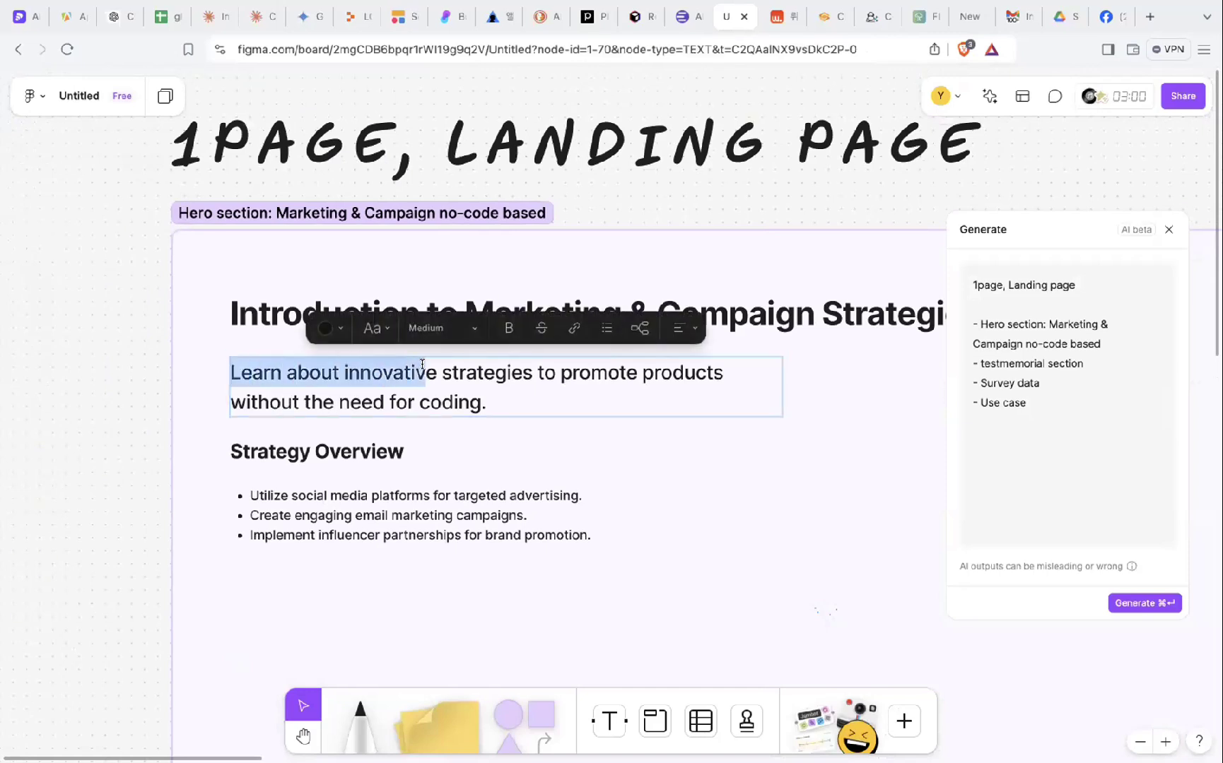
type("No")
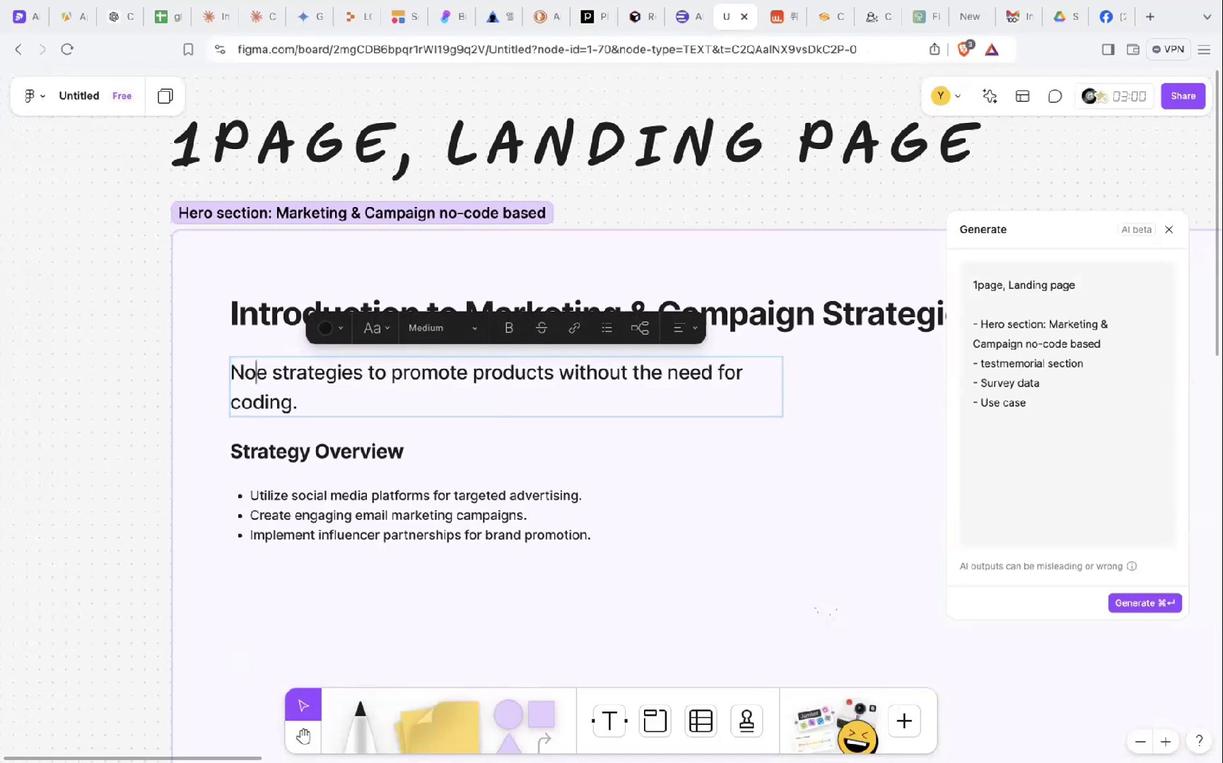
type("-code bas")
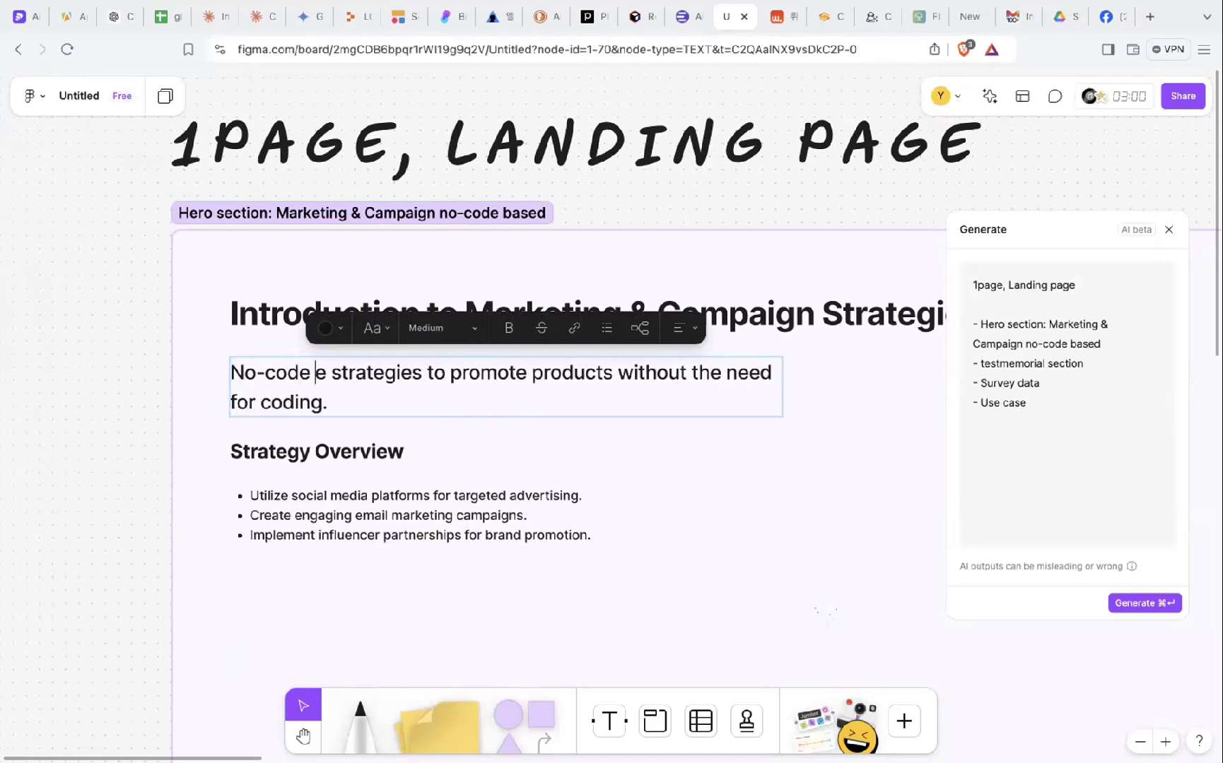
type("ed marke")
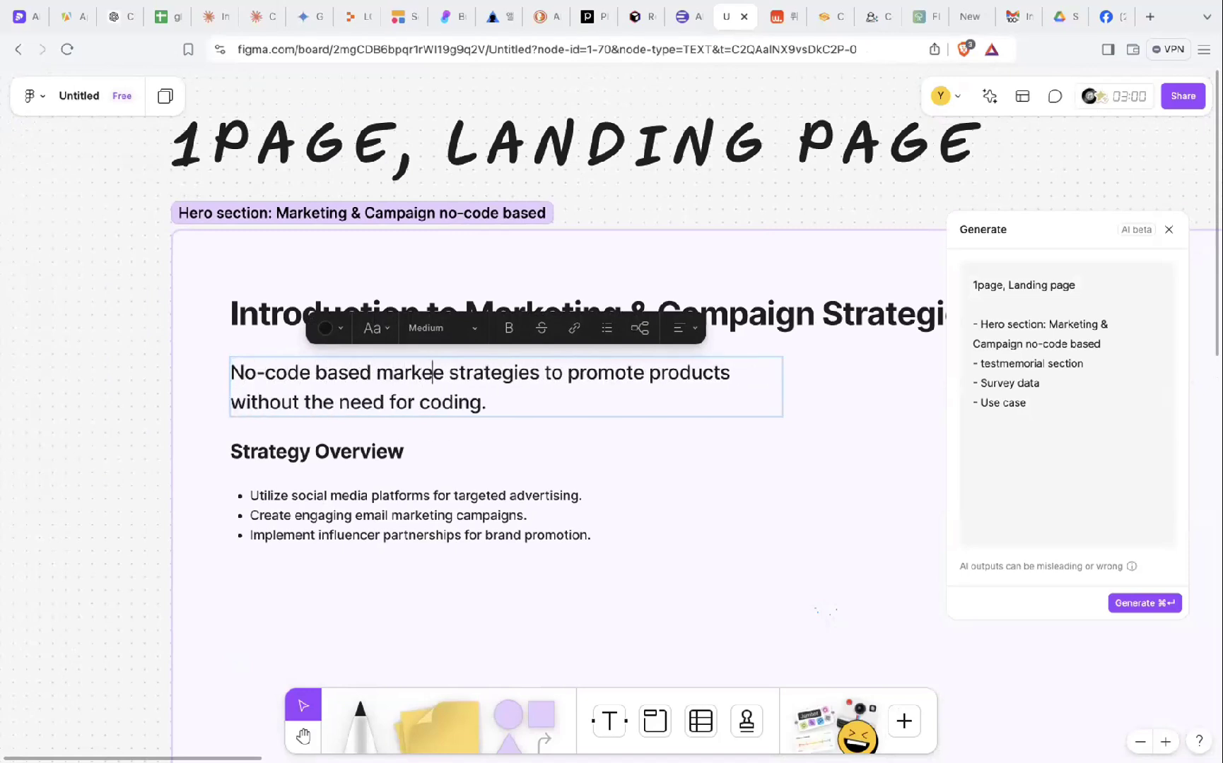
type("ting ")
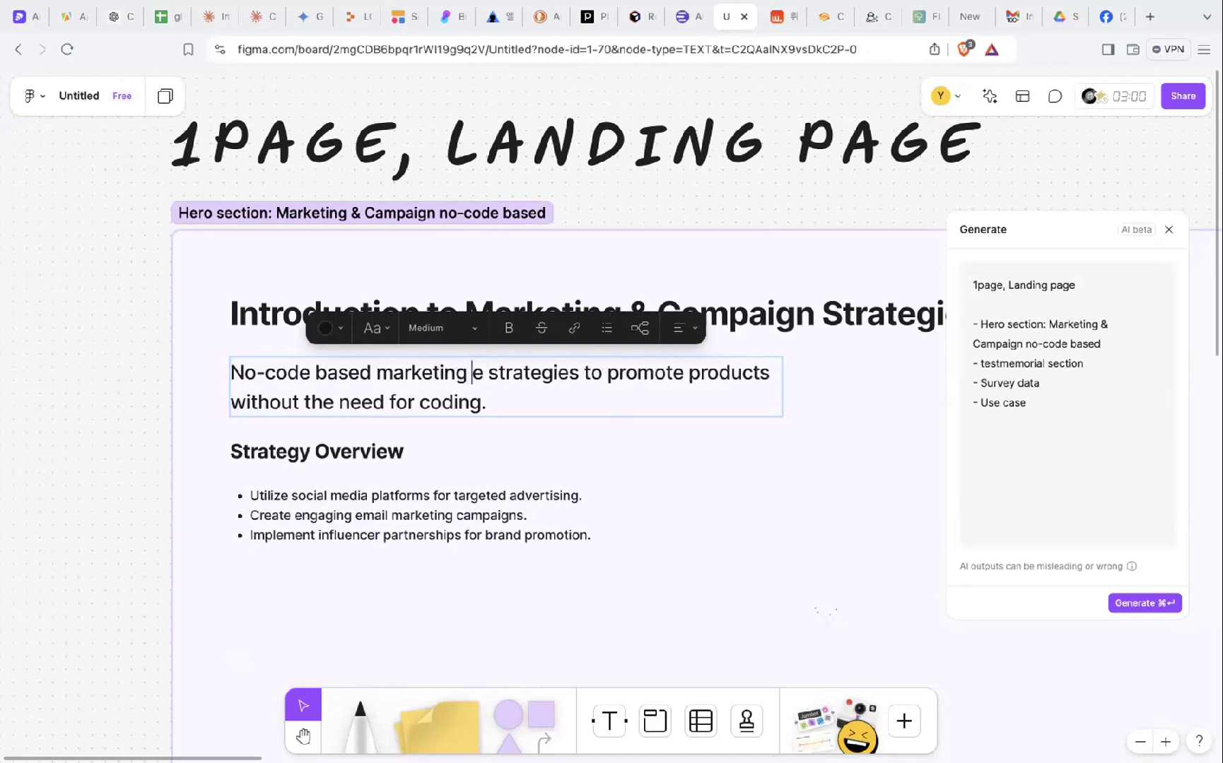
type("& ca")
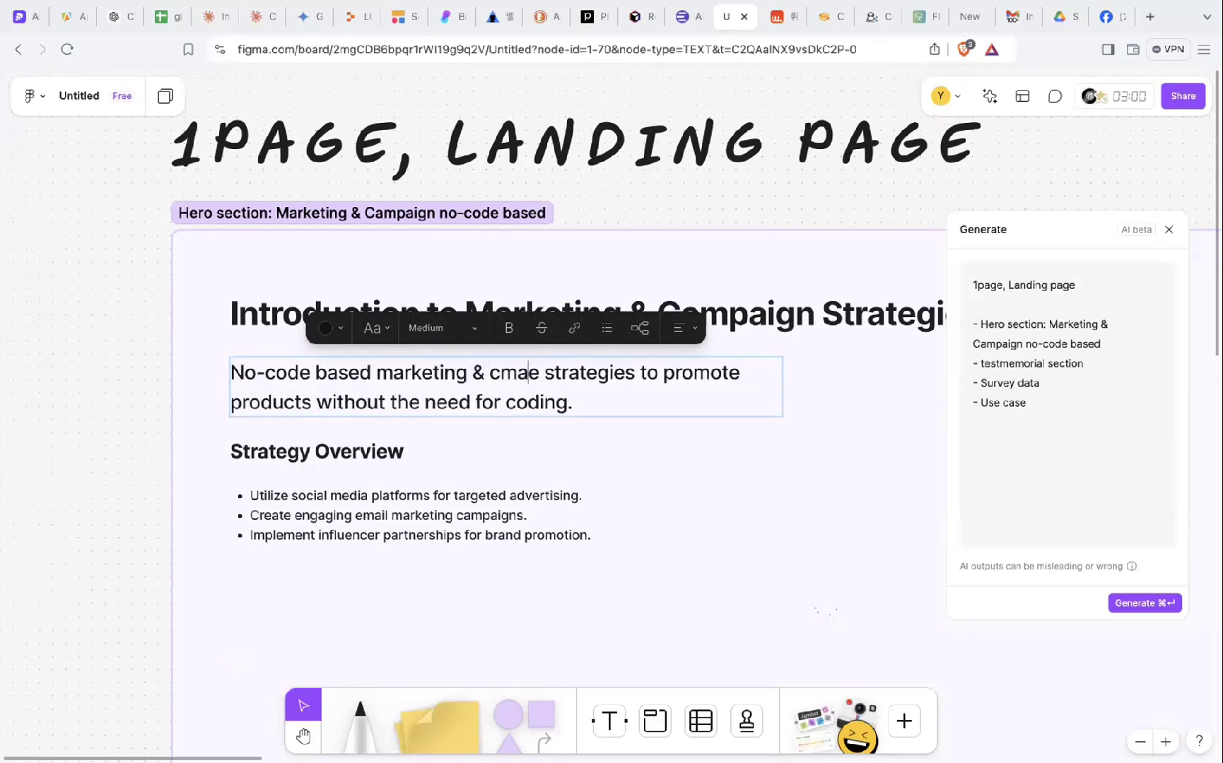
type("mp")
type("aign ")
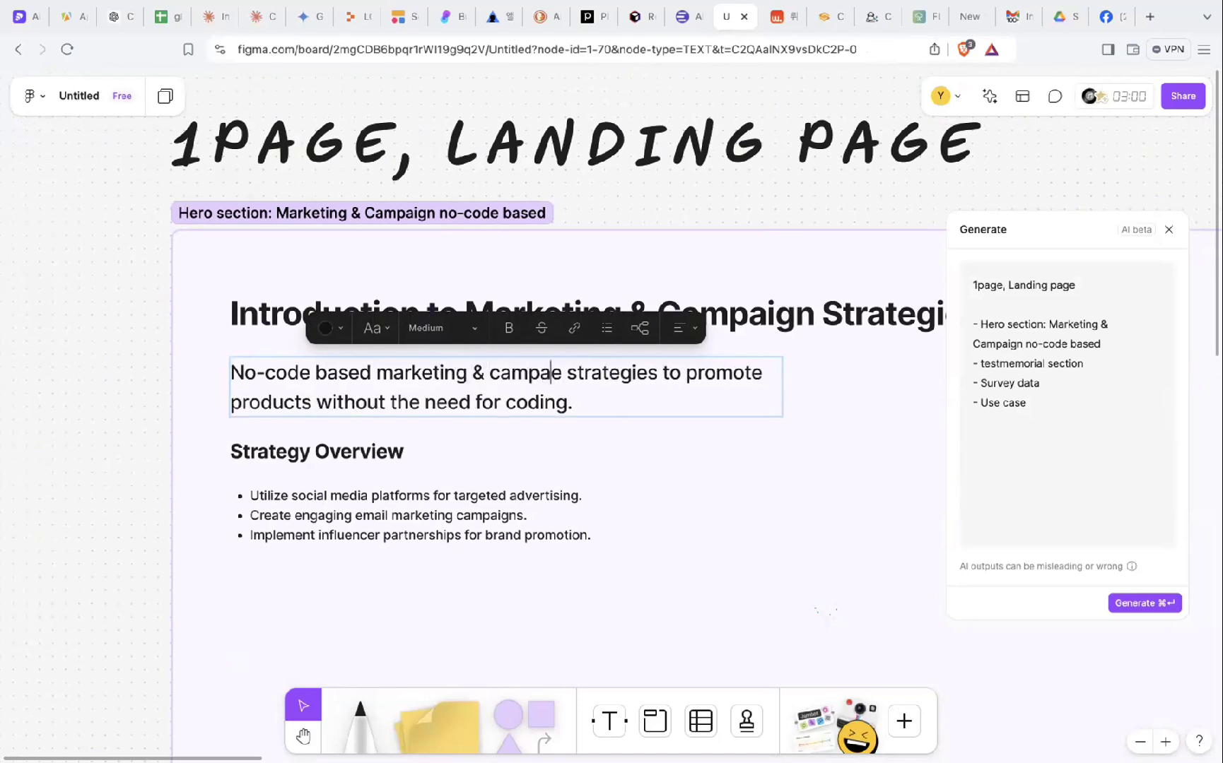
type("service")
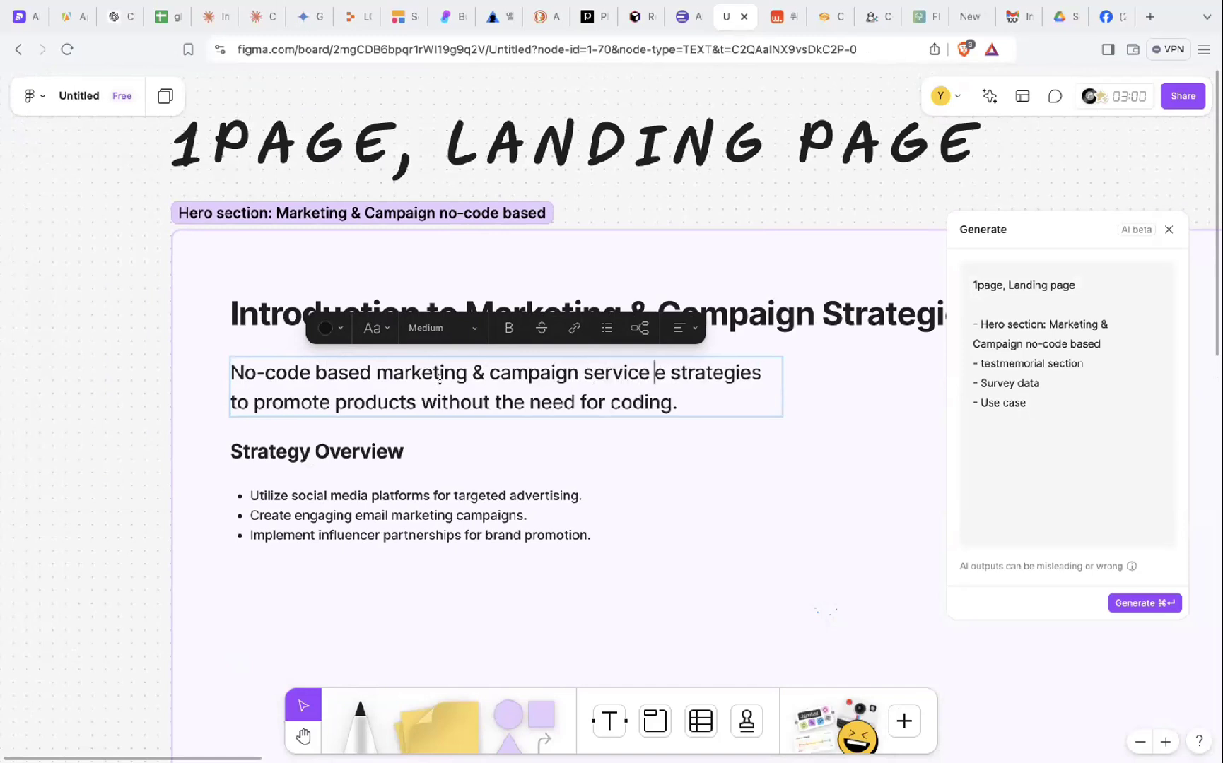
left_click_drag(655, 371, 685, 397)
key("BackSpace")
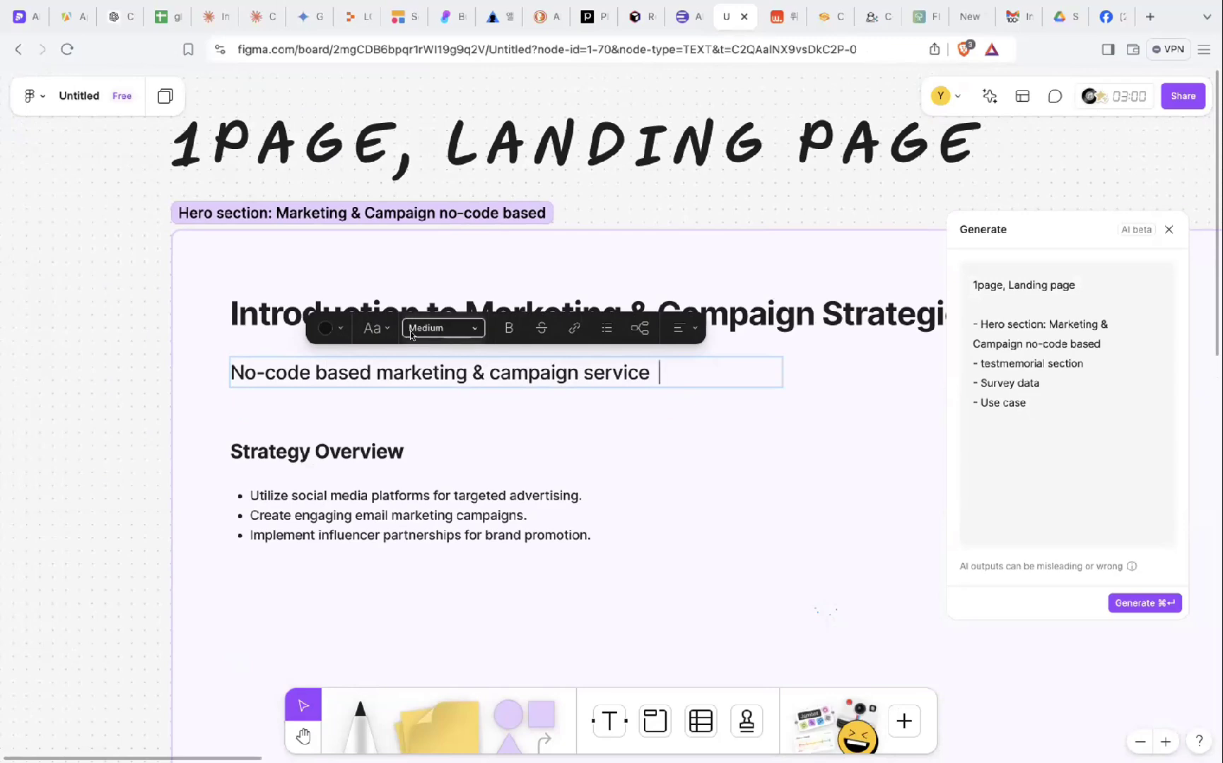
scroll(481, 410, "down", 3)
- Leave bullet-list text editing and close the AI Generate panel
left_click(347, 311)
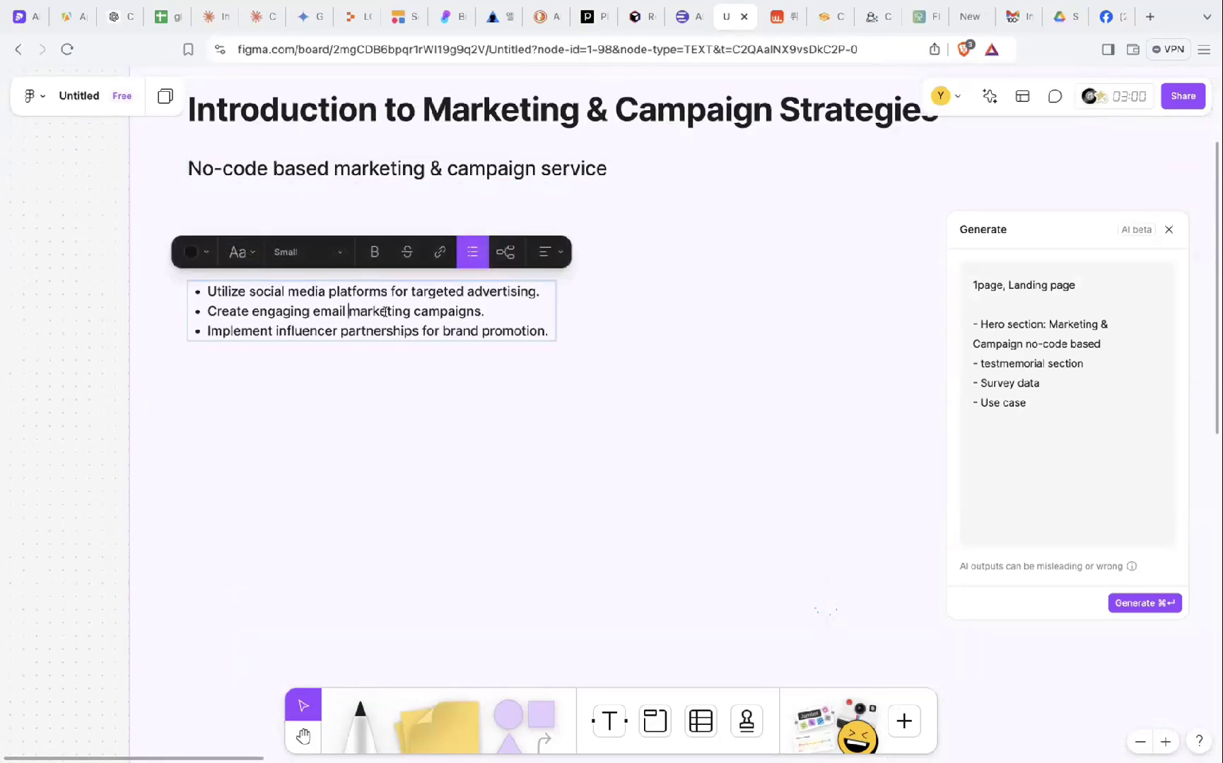
scroll(468, 335, "down", 5)
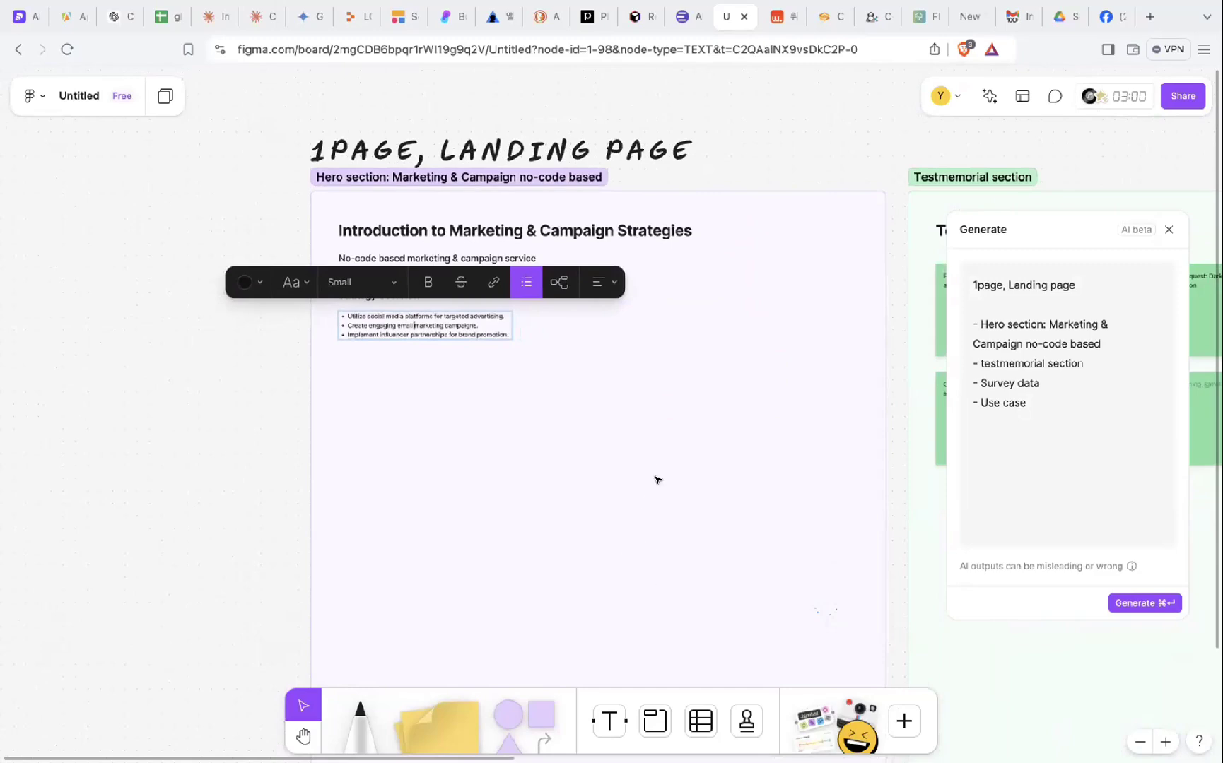
key("Escape")
scroll(780, 320, "right", 8)
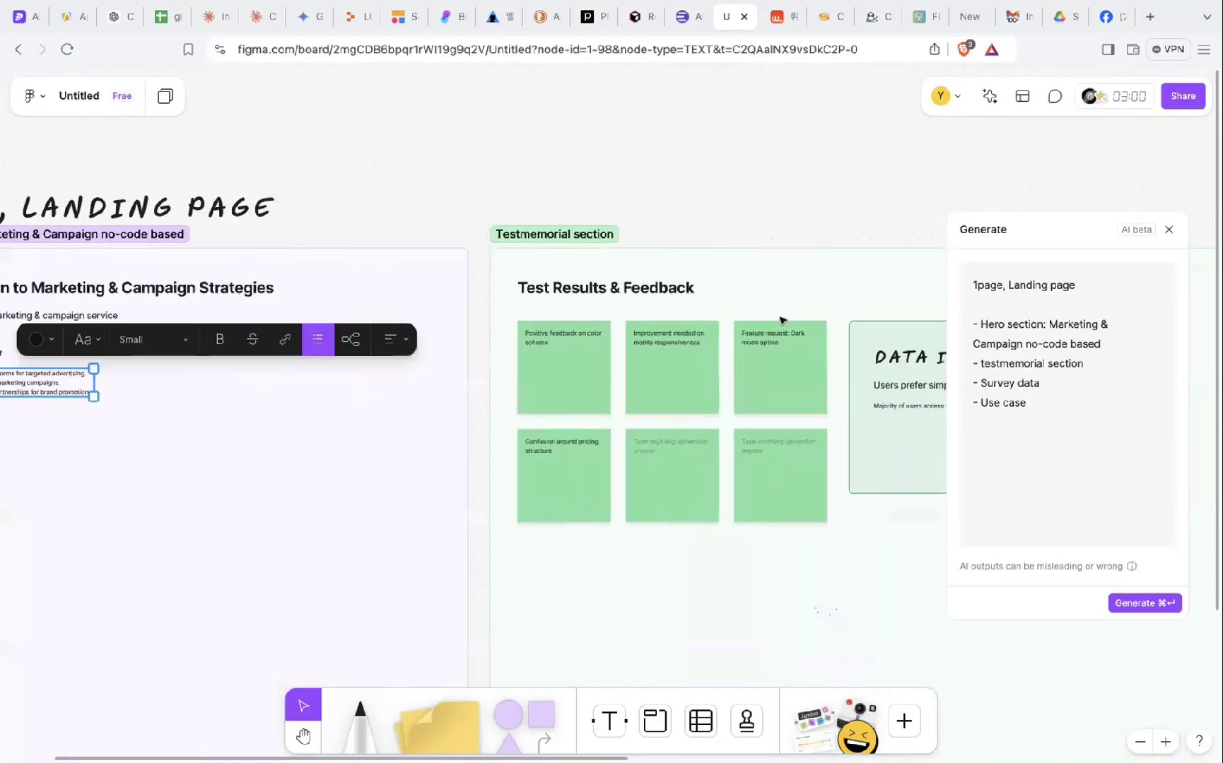
left_click(1168, 227)
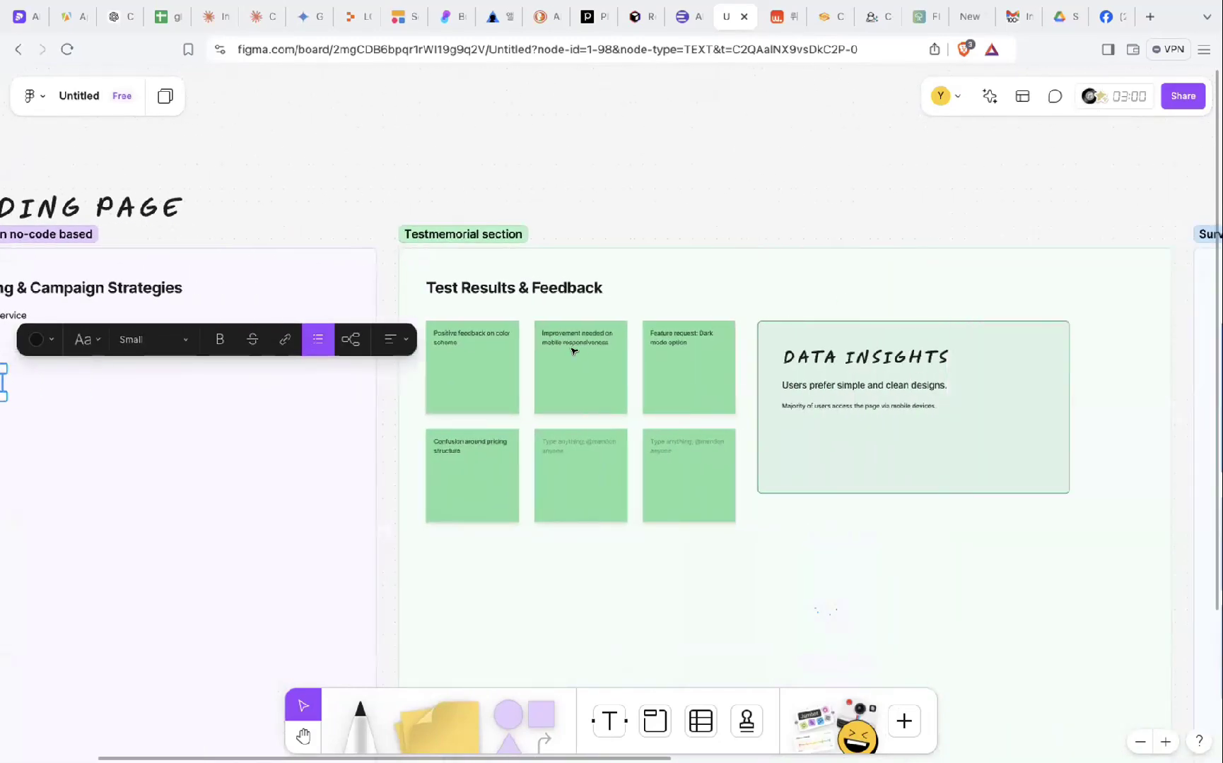
- Zoom out and pan across the board to review all four landing-page sections
scroll(574, 352, "up", 5)
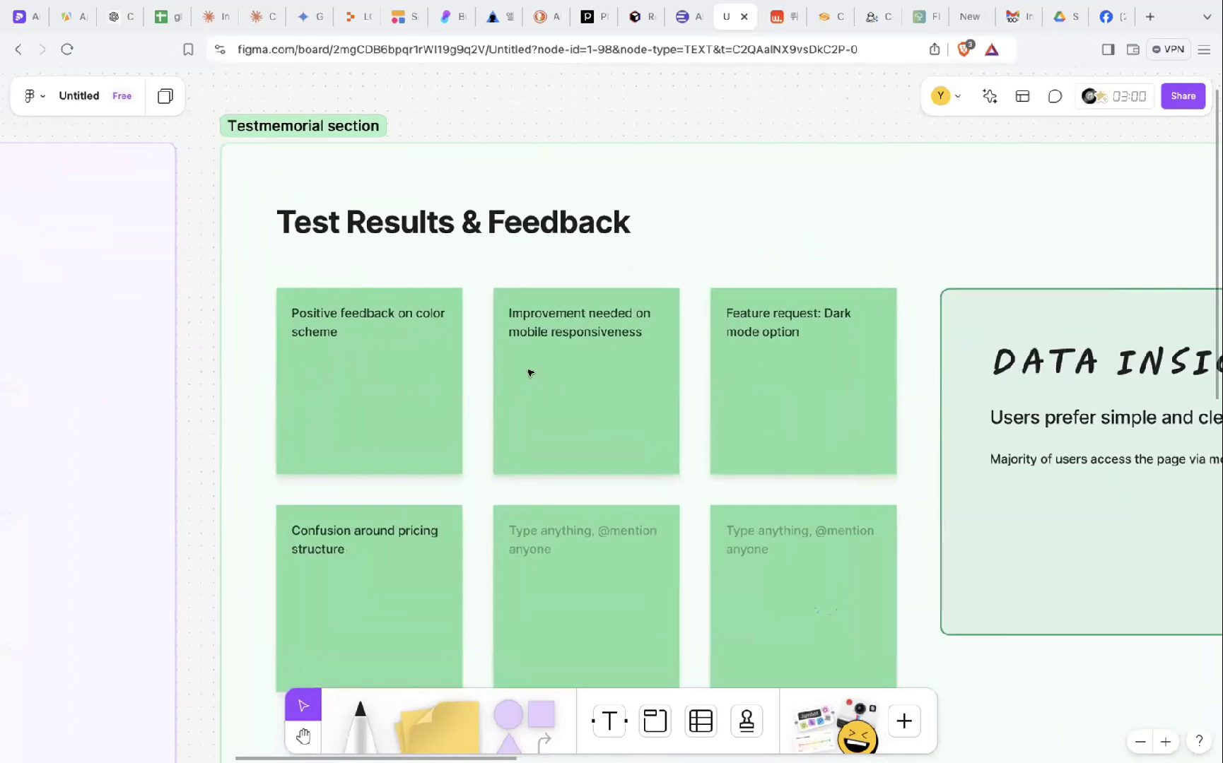
scroll(427, 437, "down", 5)
scroll(409, 415, "up", 6)
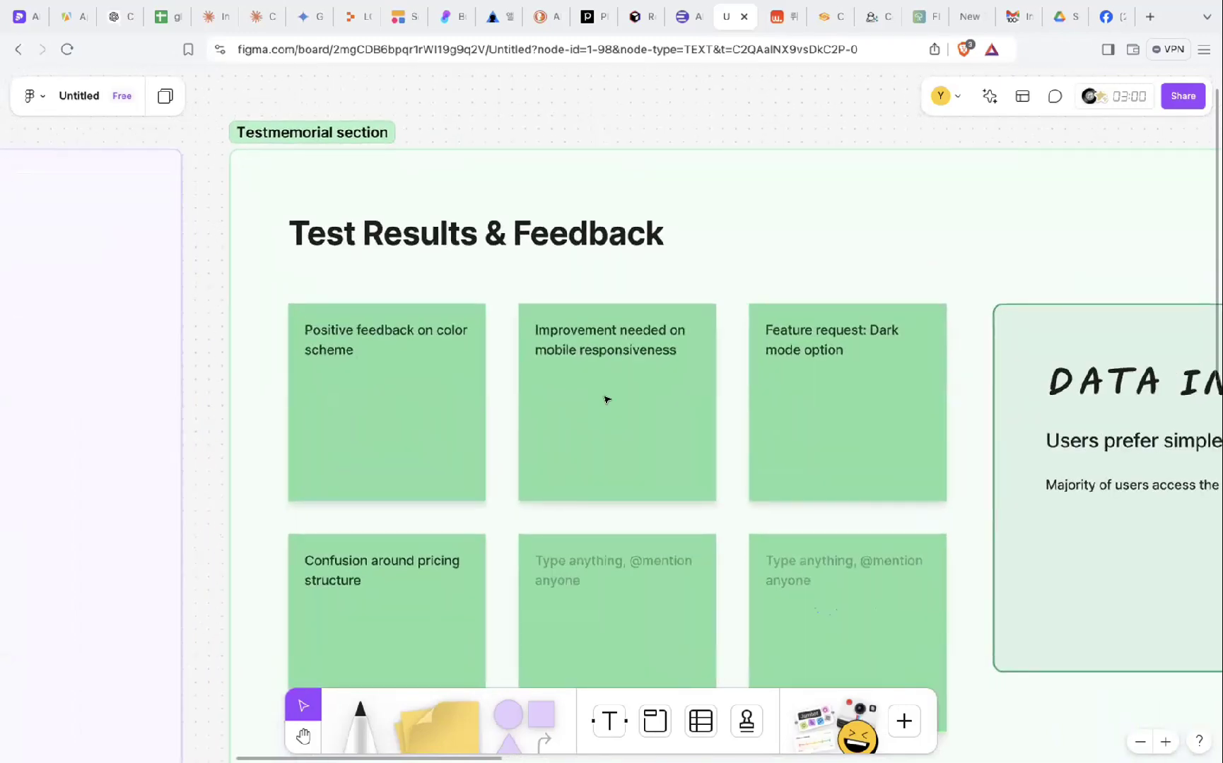
scroll(596, 388, "down", 4)
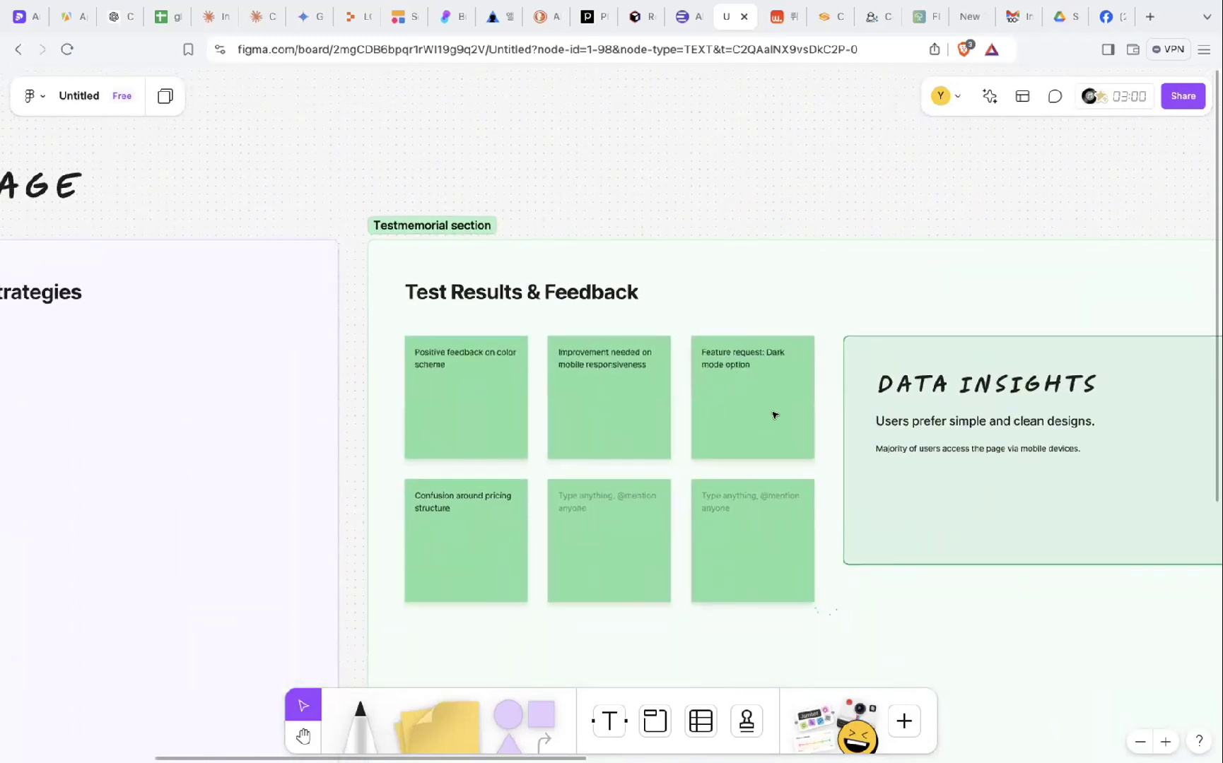
scroll(767, 362, "right", 5)
scroll(767, 360, "down", 4)
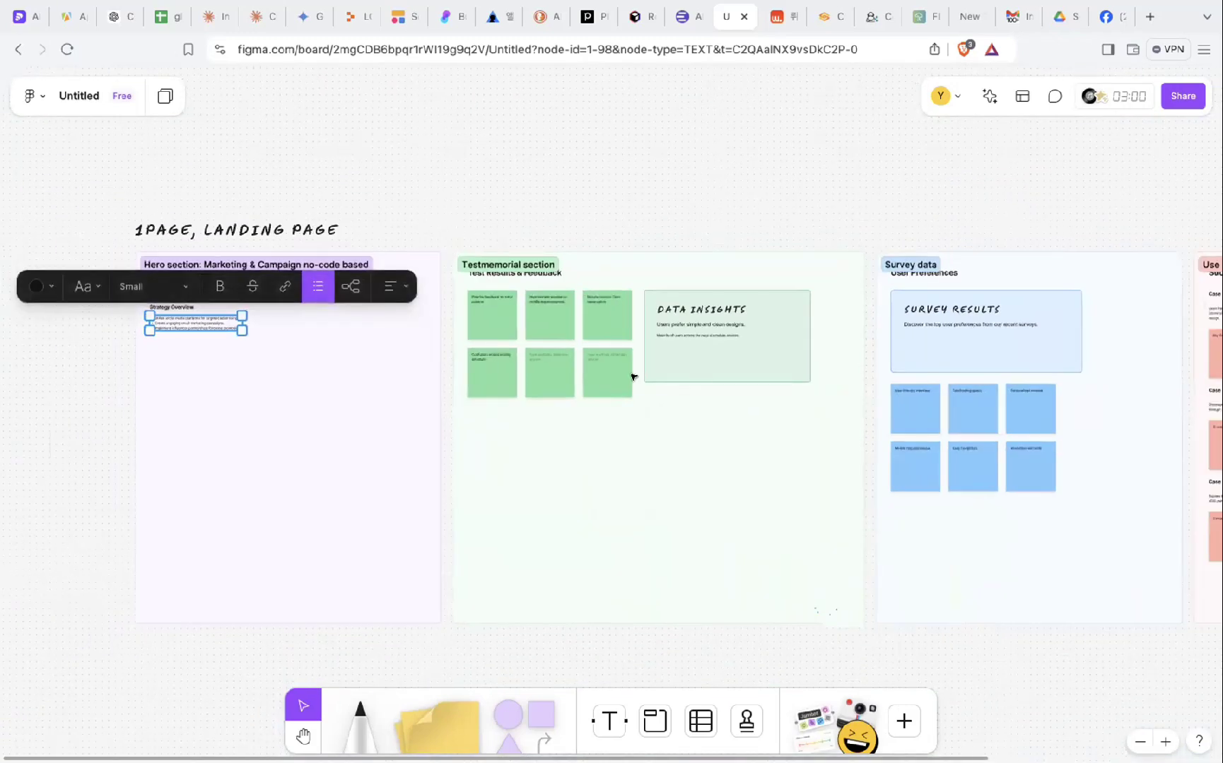
scroll(911, 345, "right", 5)
scroll(912, 346, "up", 3)
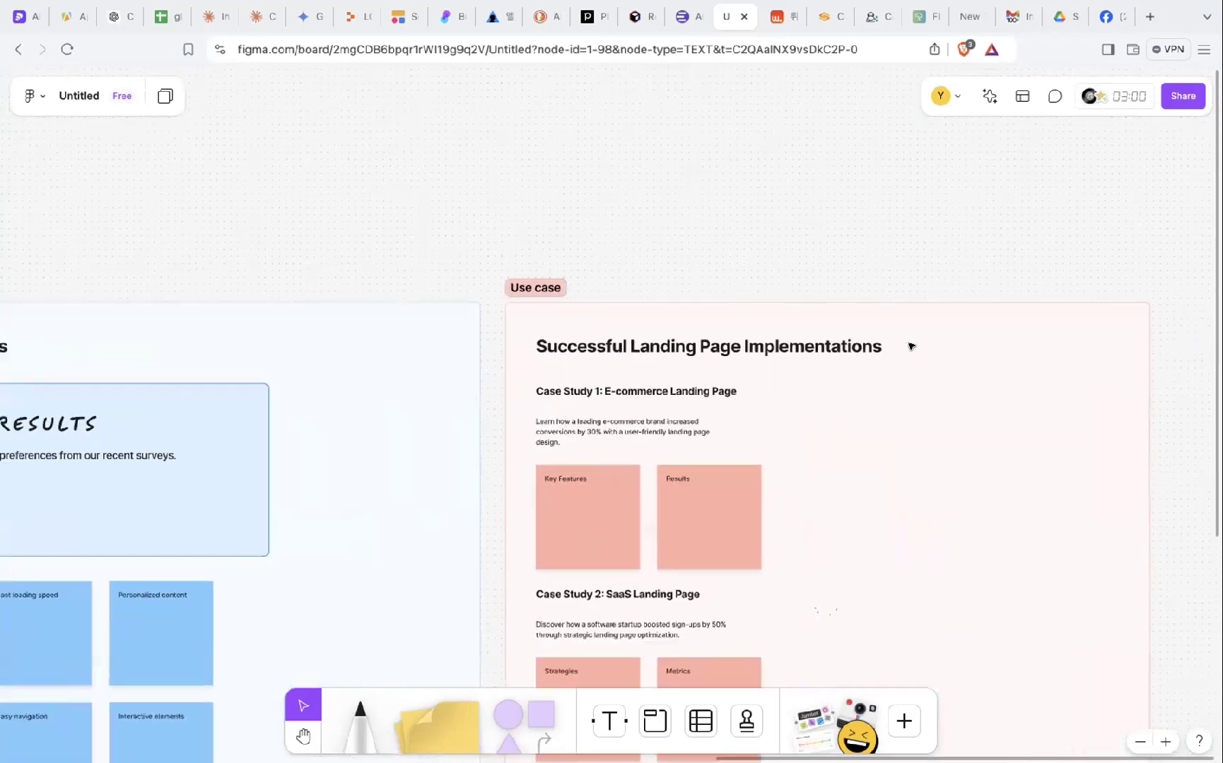
scroll(912, 346, "left", 5)
scroll(910, 345, "right", 2)
scroll(911, 345, "up", 1)
scroll(911, 346, "down", 3)
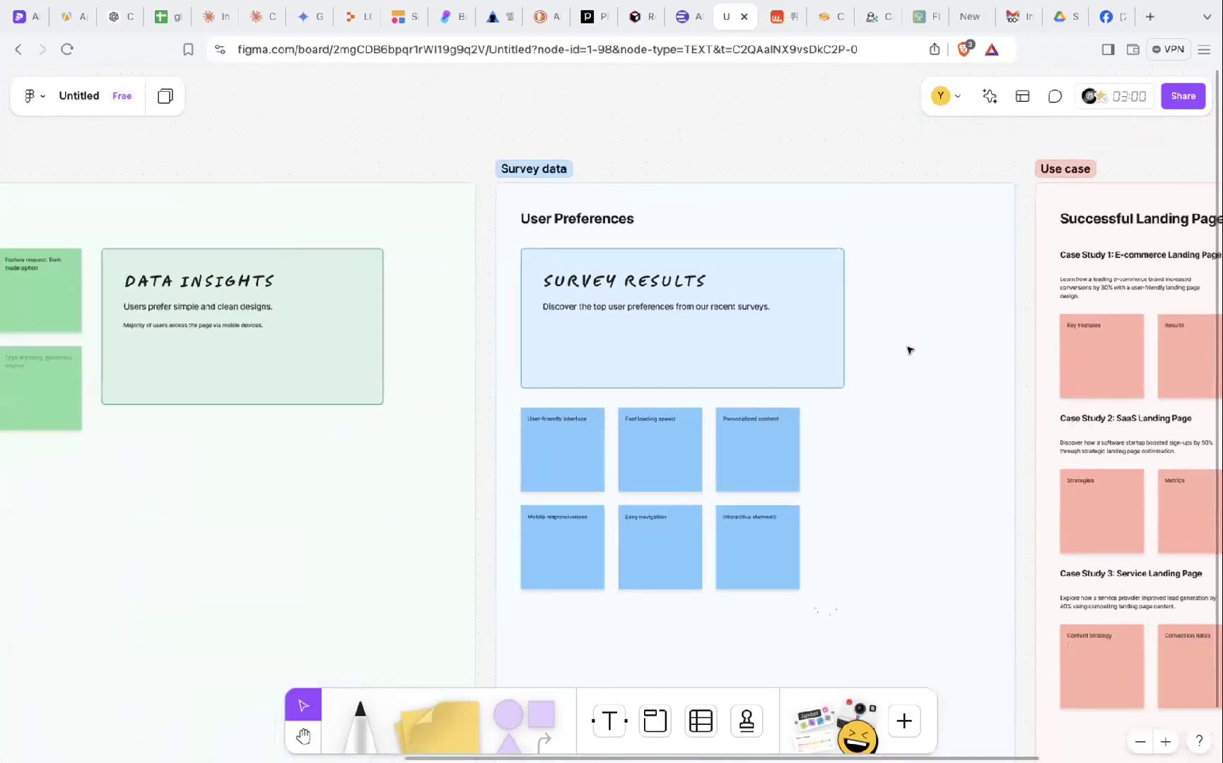
scroll(898, 405, "up", 3)
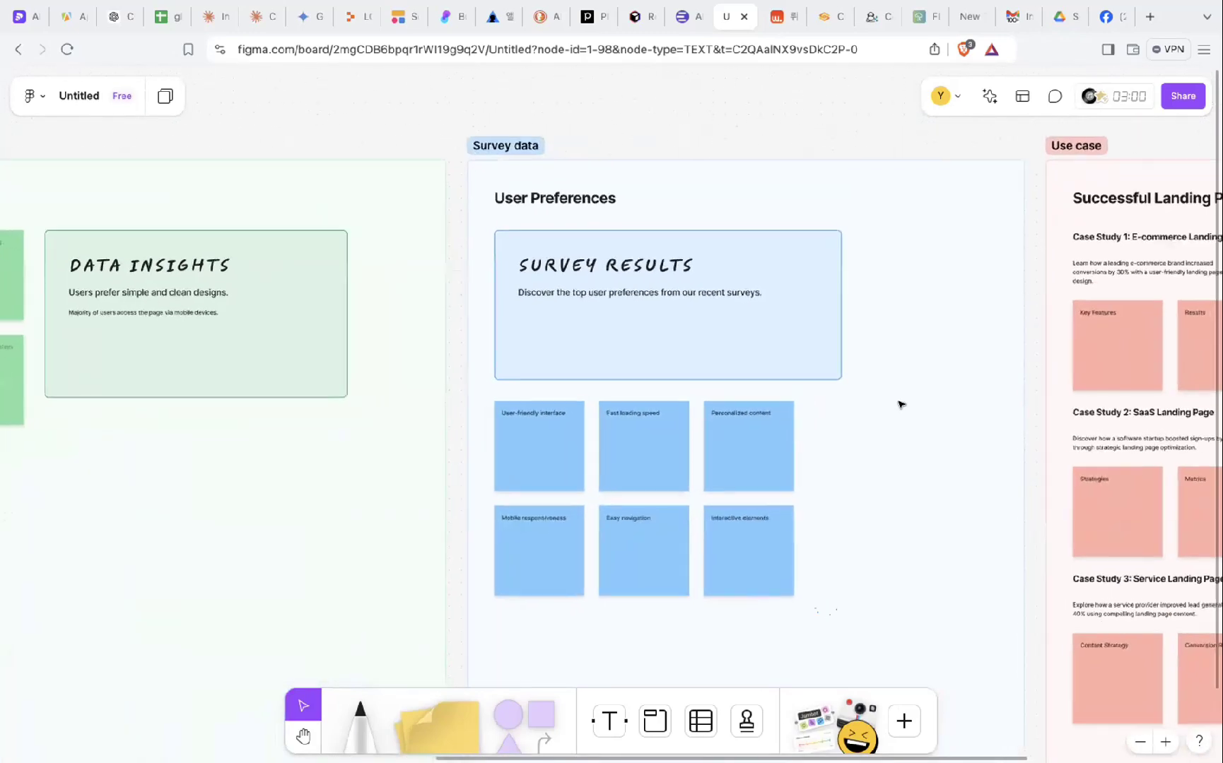
scroll(897, 404, "down", 1)
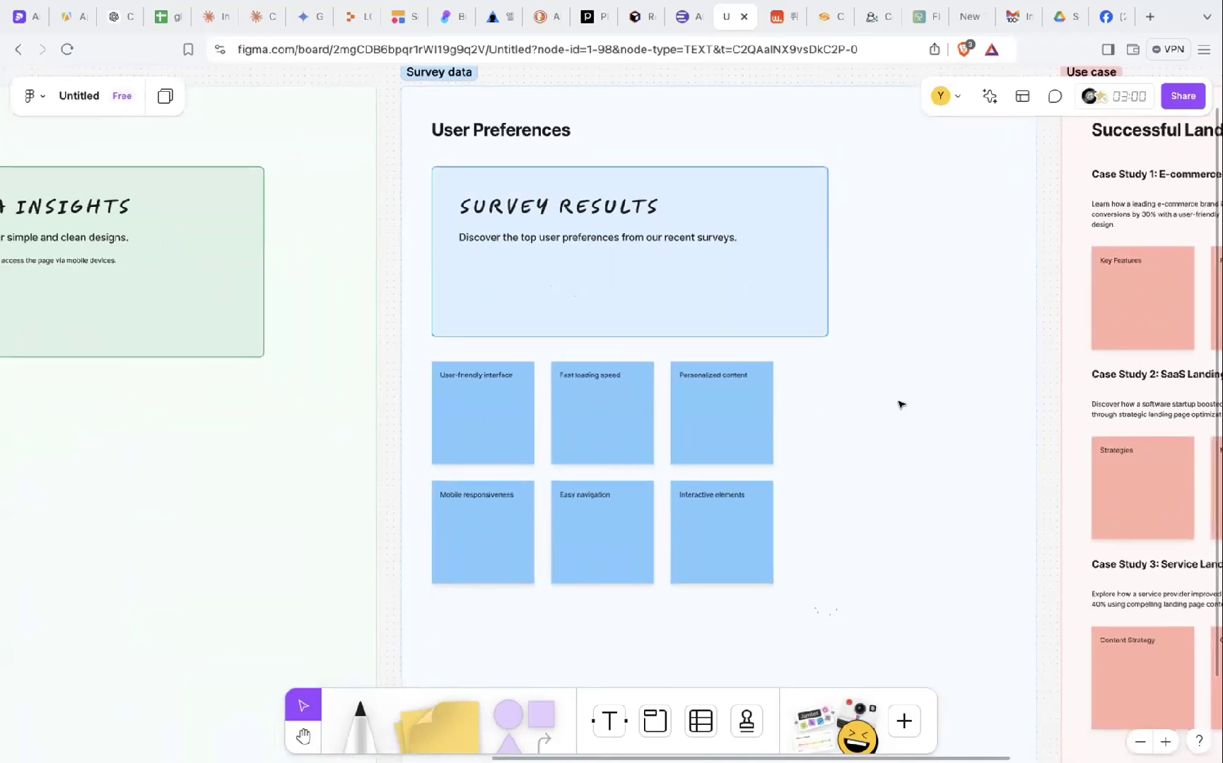
scroll(884, 429, "down", 5)
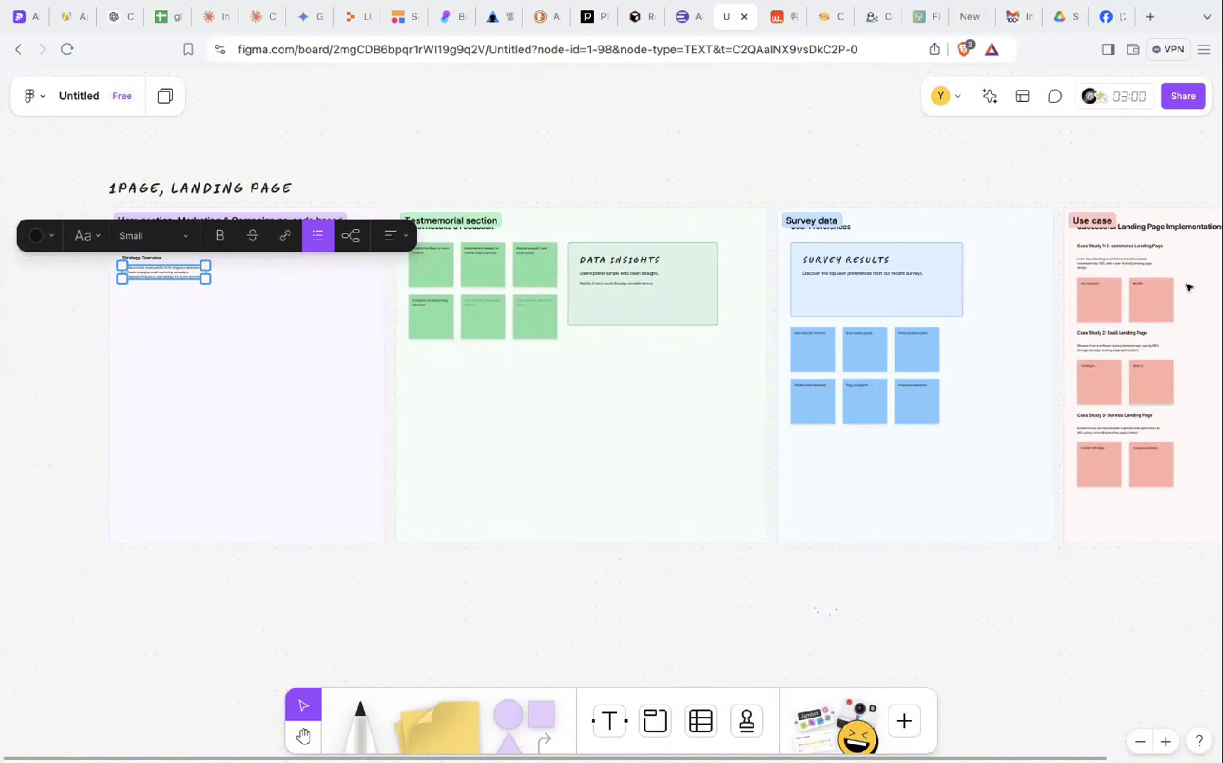
scroll(816, 312, "down", 5)
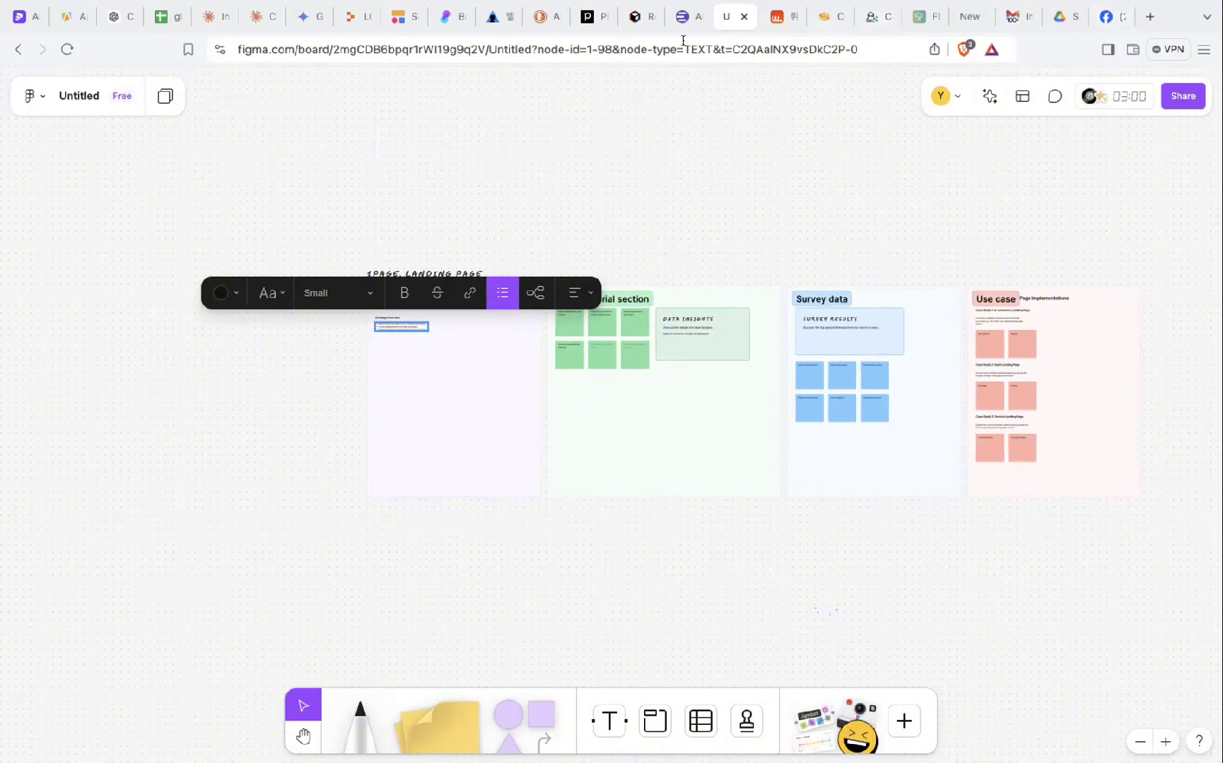
- Log in to Relume with the account e-mail and password
left_click(636, 21)
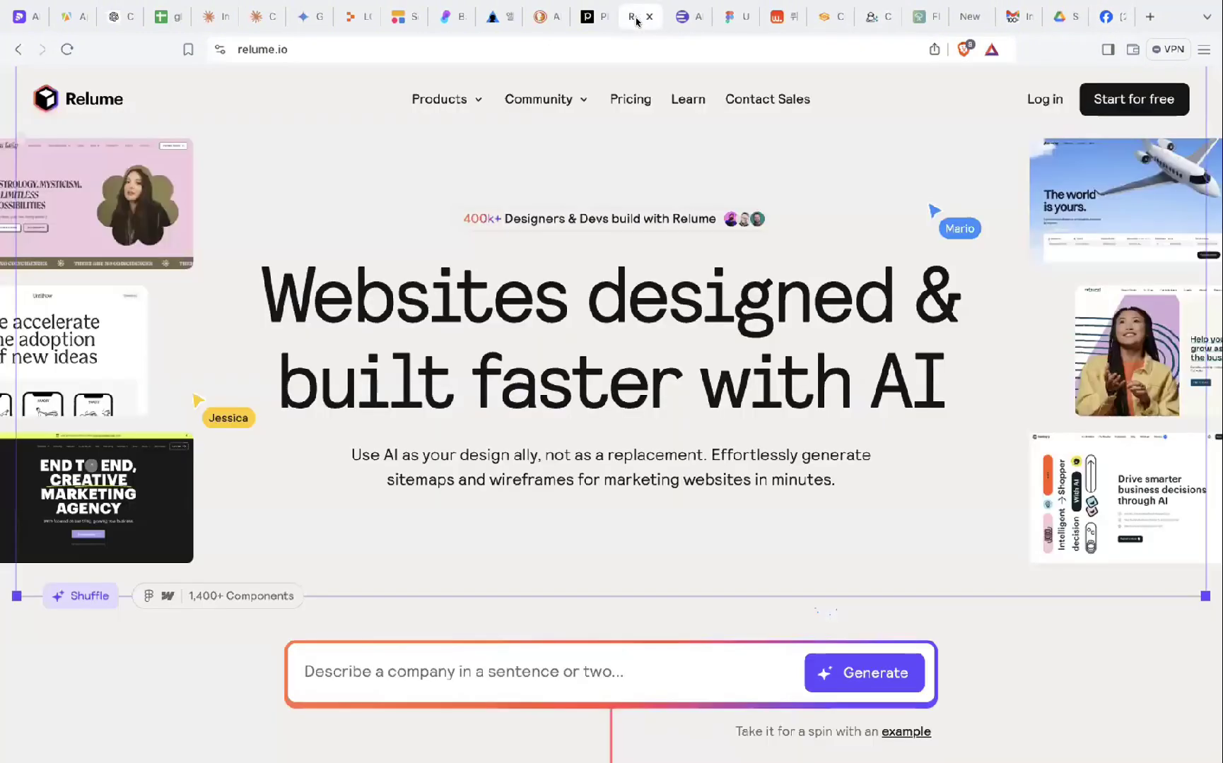
left_click(1044, 98)
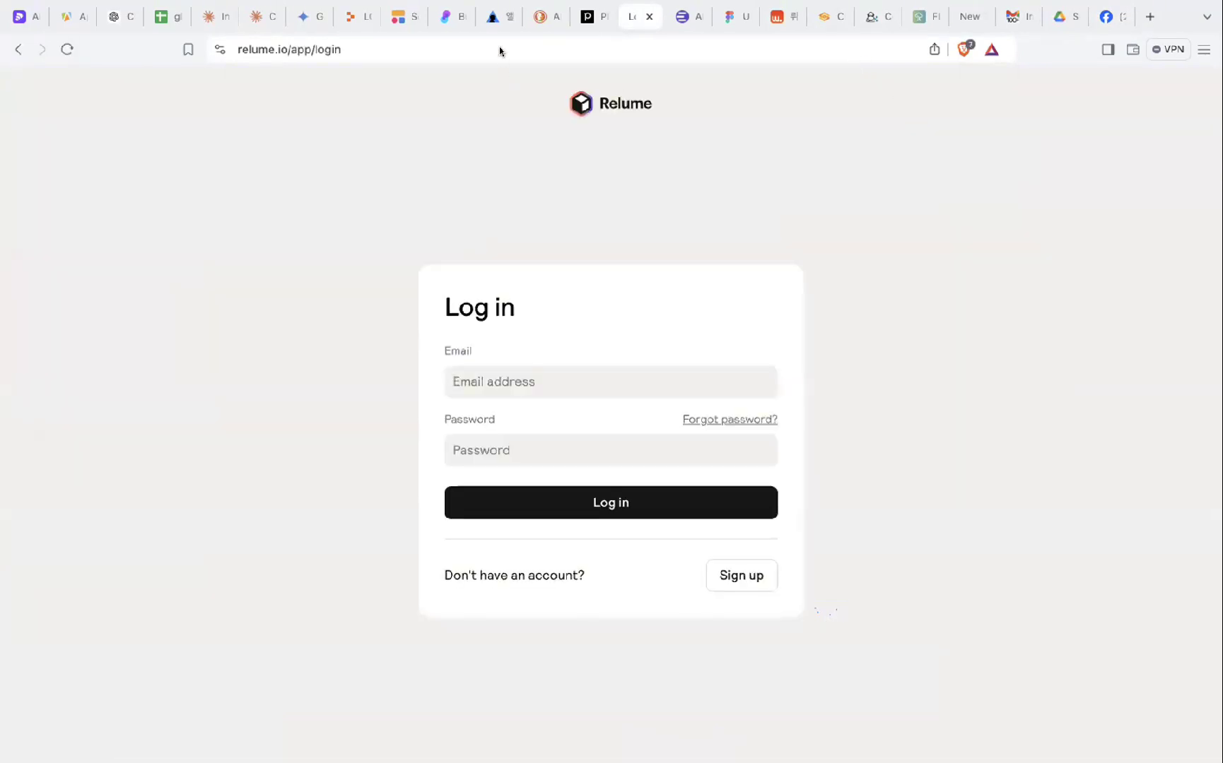
left_click(530, 376)
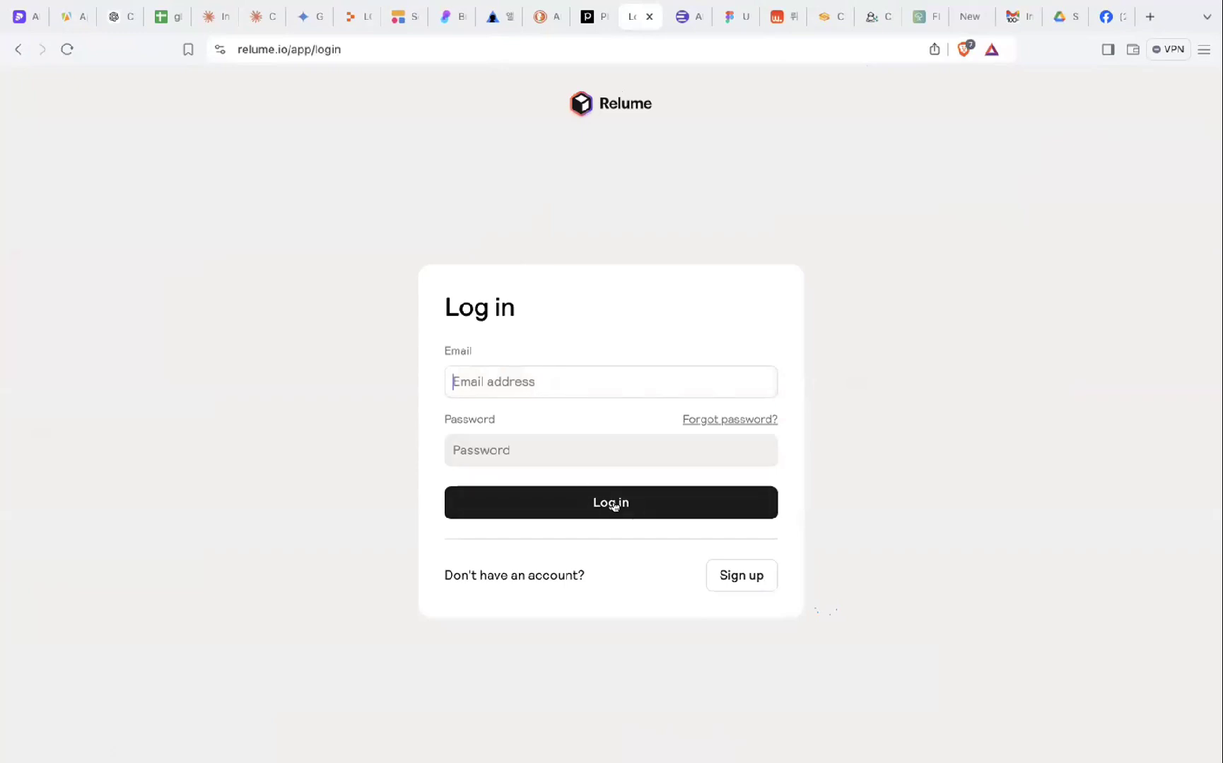
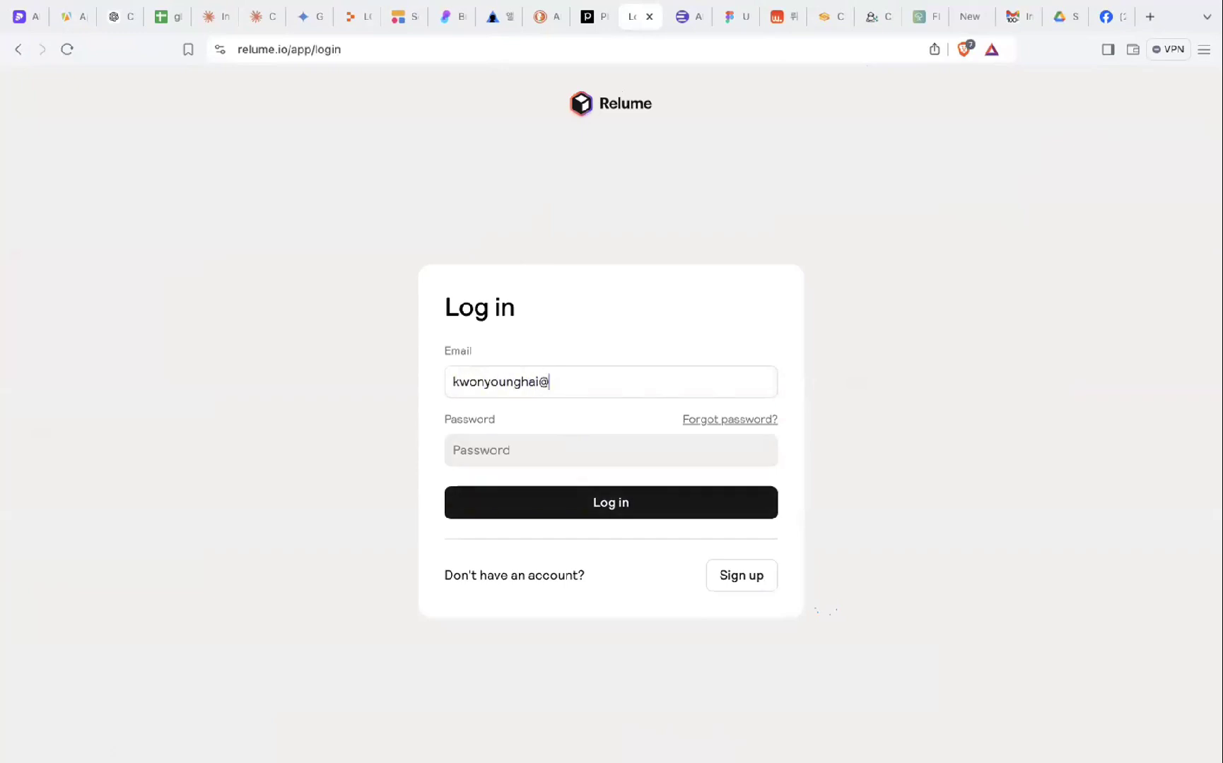
key("Tab")
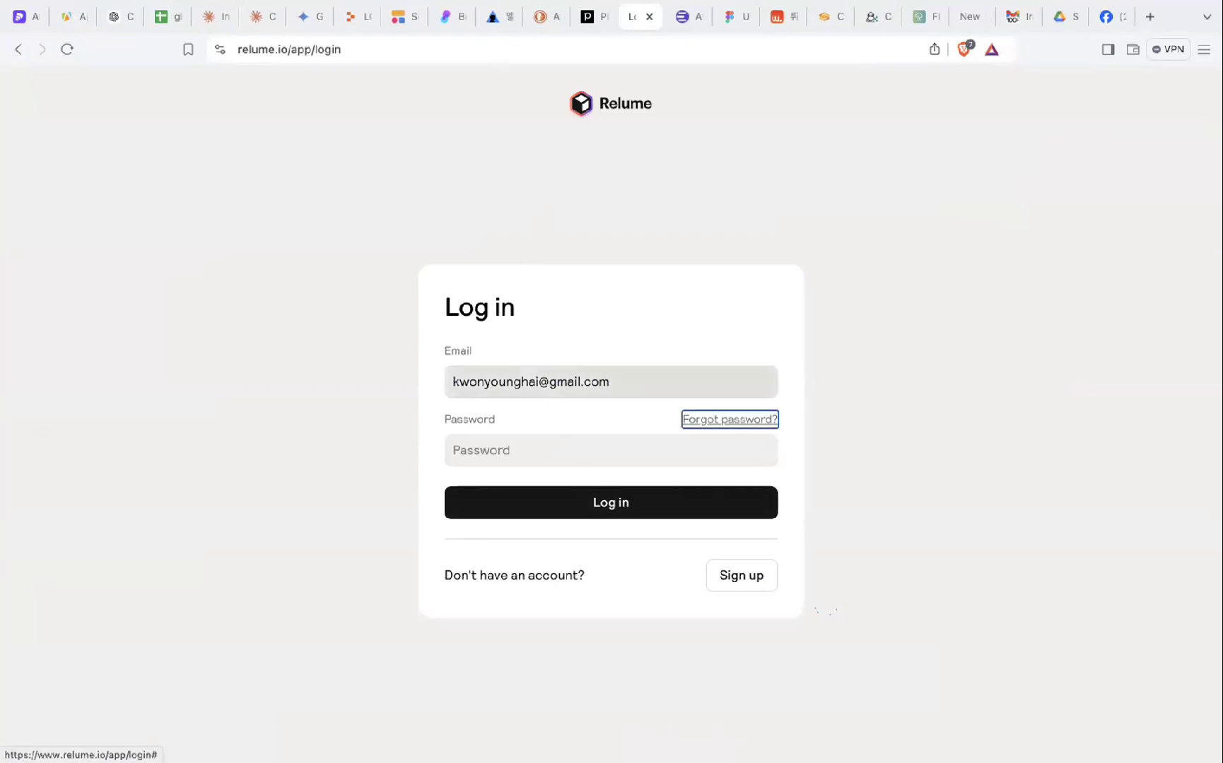
left_click(493, 438)
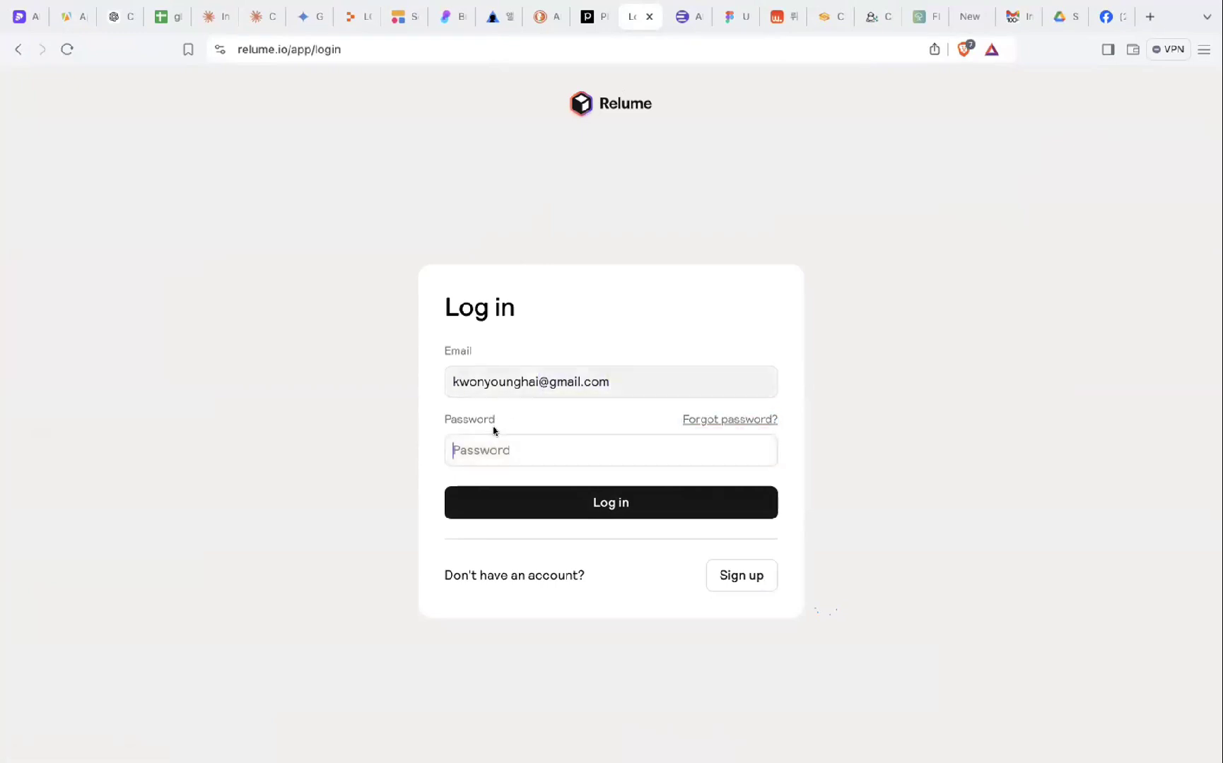
type("***")
key("Return")
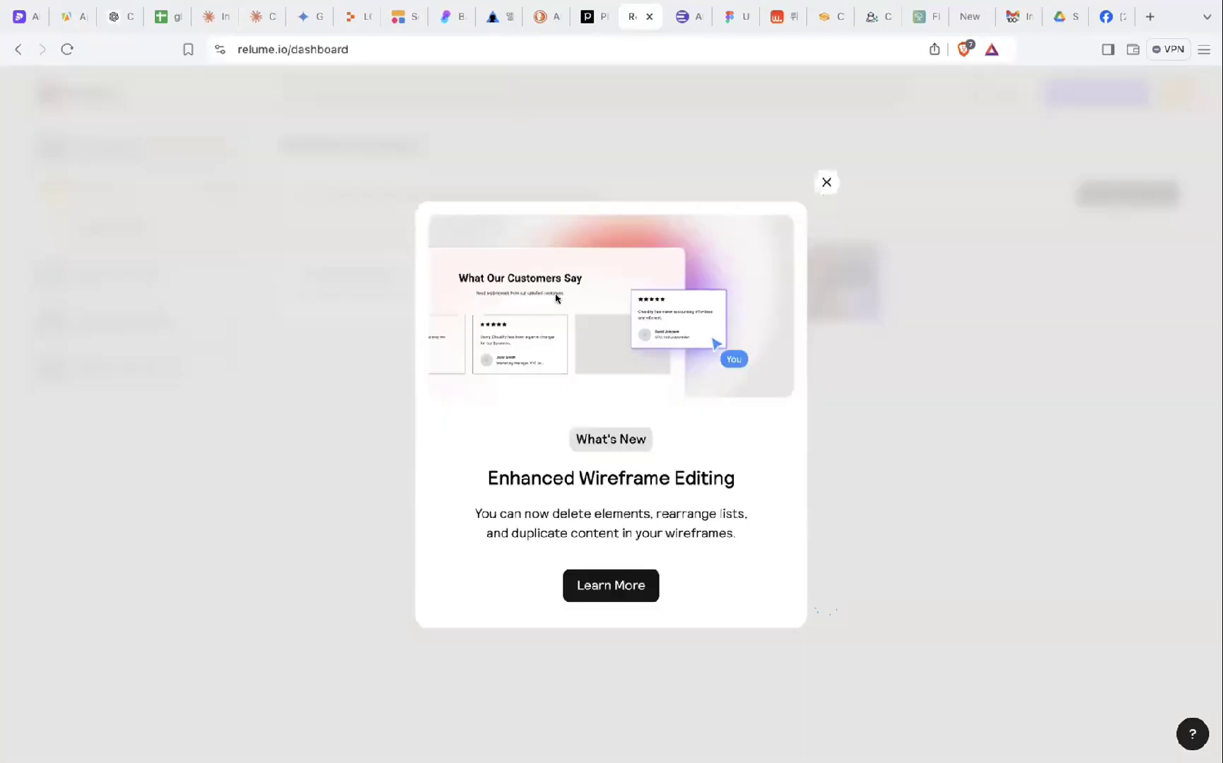
- Dismiss the what's new notice and delete the old Untitled Project
left_click(826, 183)
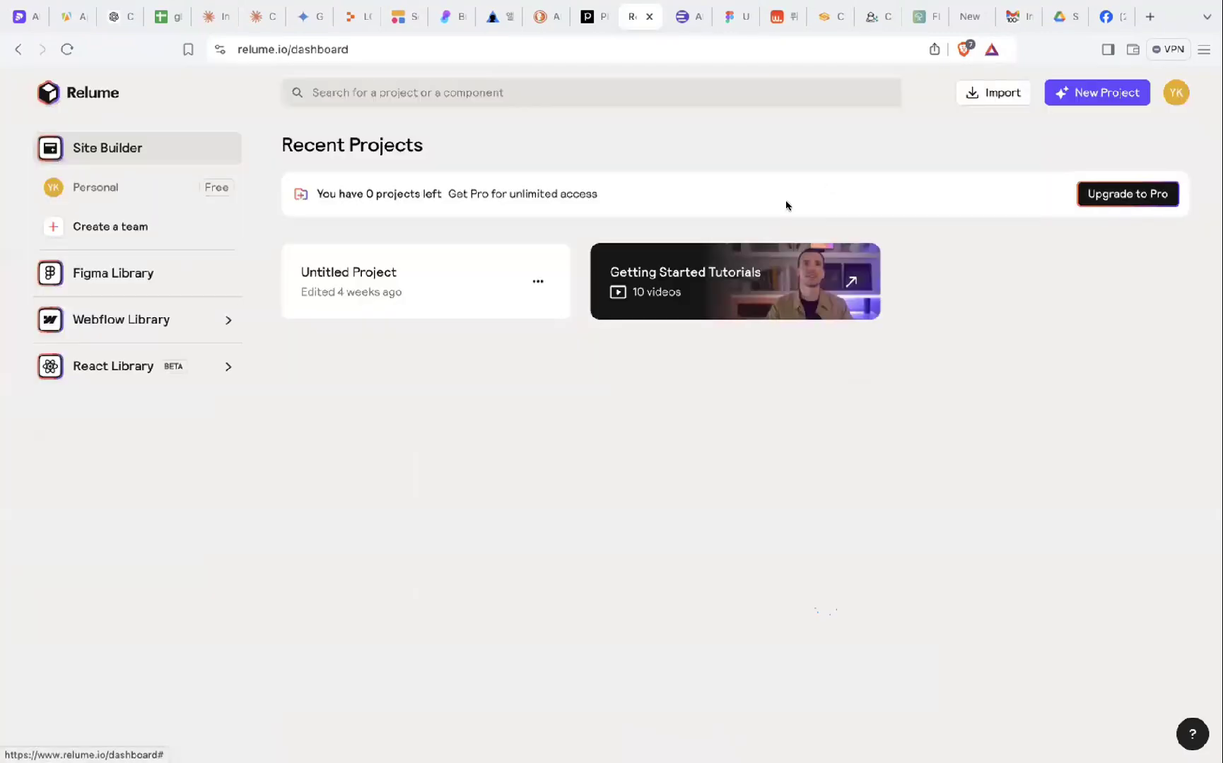
left_click(543, 289)
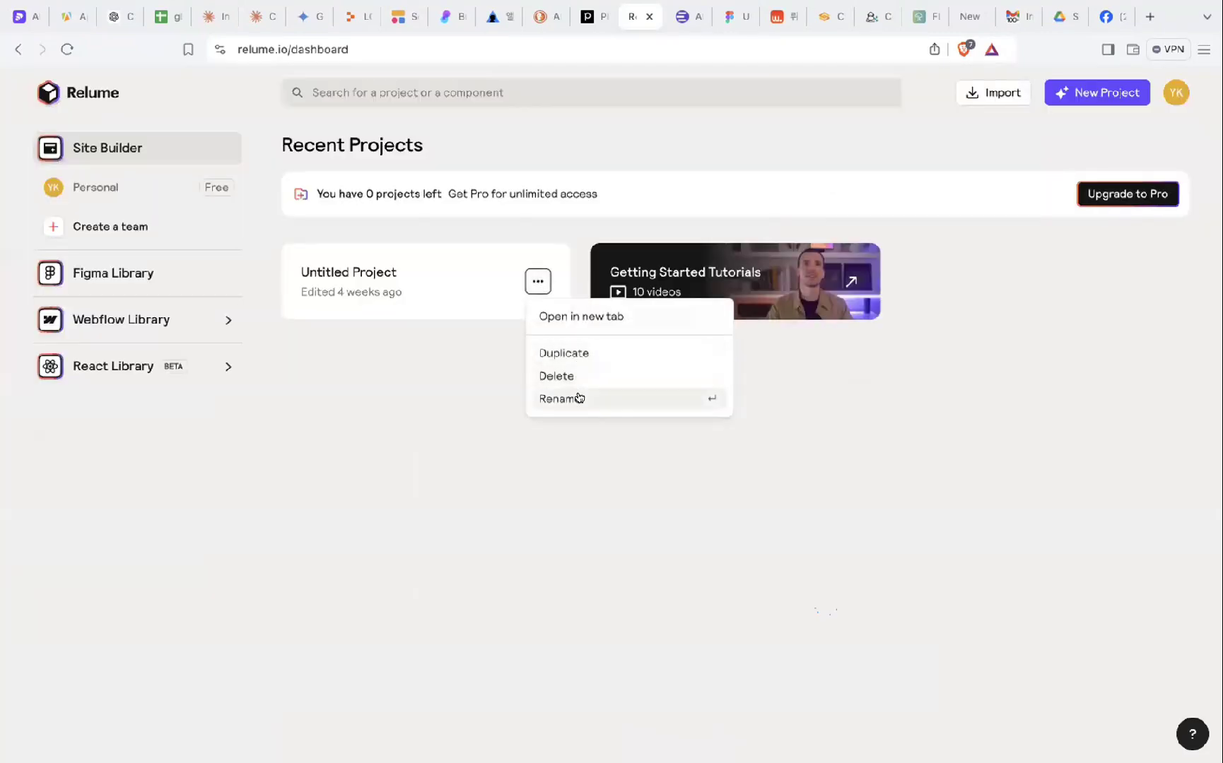
left_click(557, 377)
left_click(736, 480)
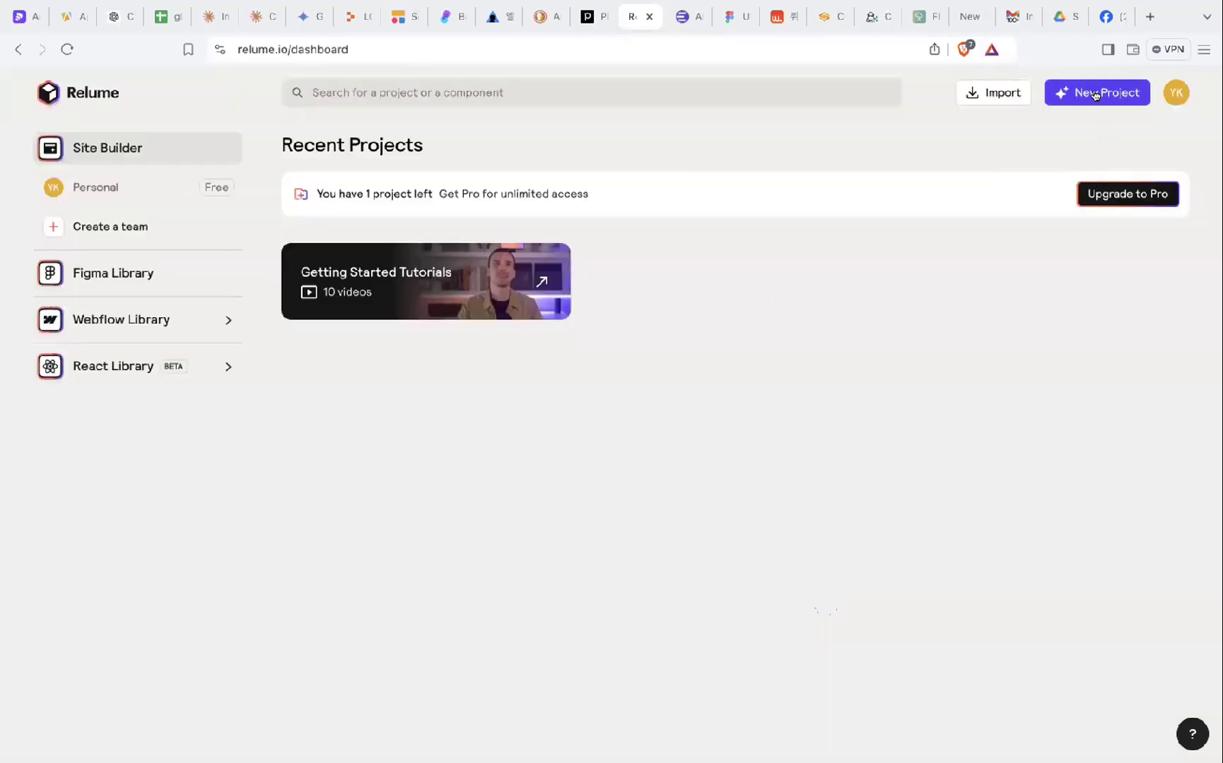
- Create a new Relume project and close its Primary Sitemap prompt panel
left_click(1092, 93)
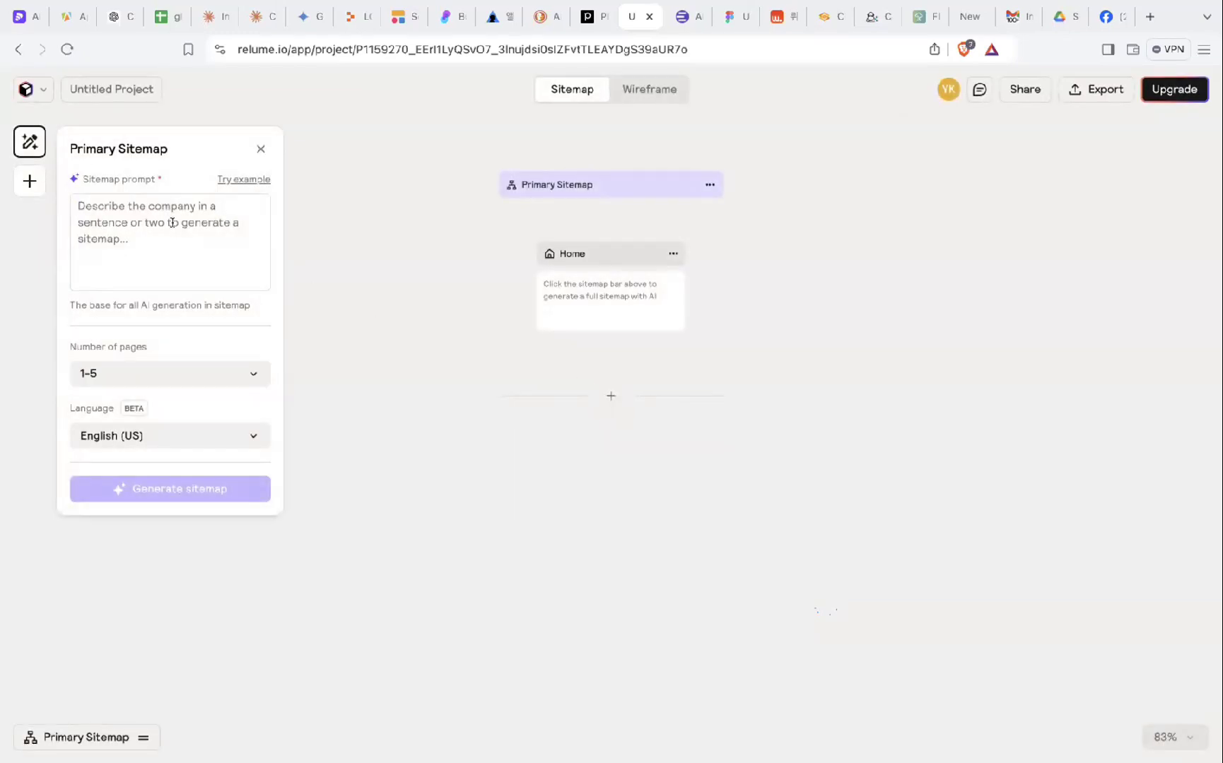
mouse_move(1065, 35)
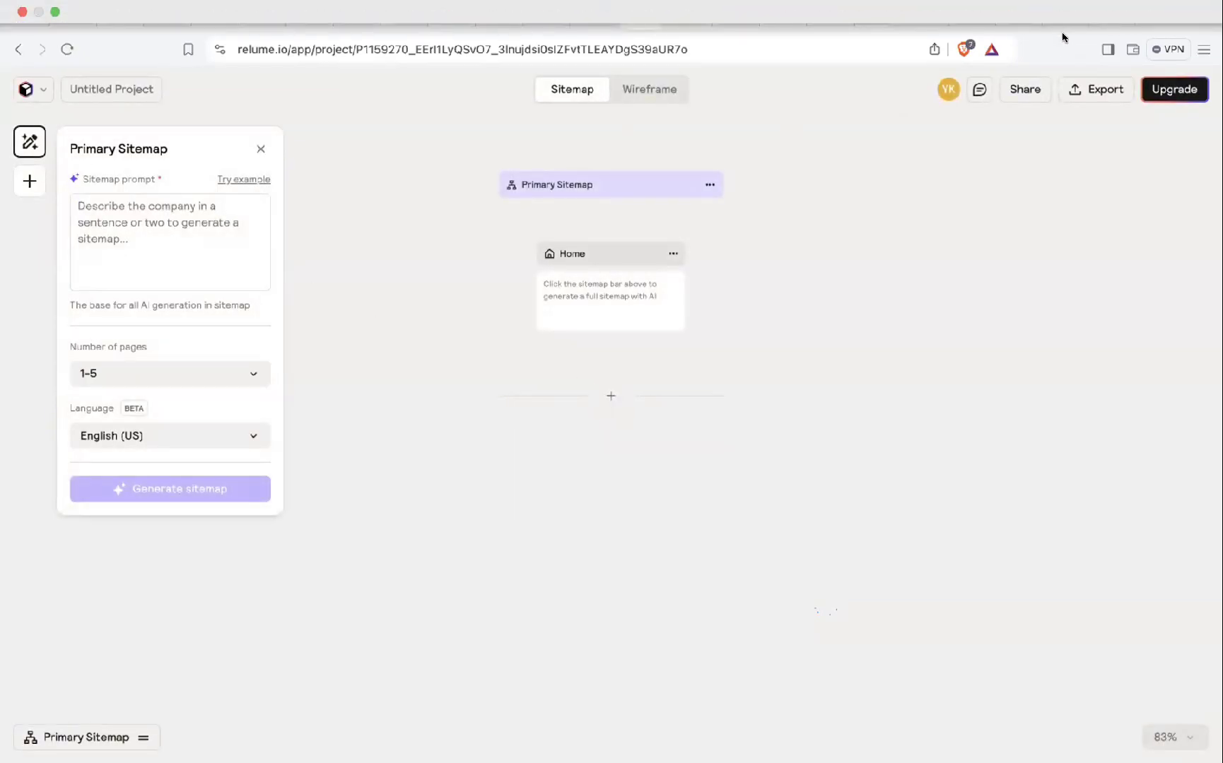
left_click(860, 128)
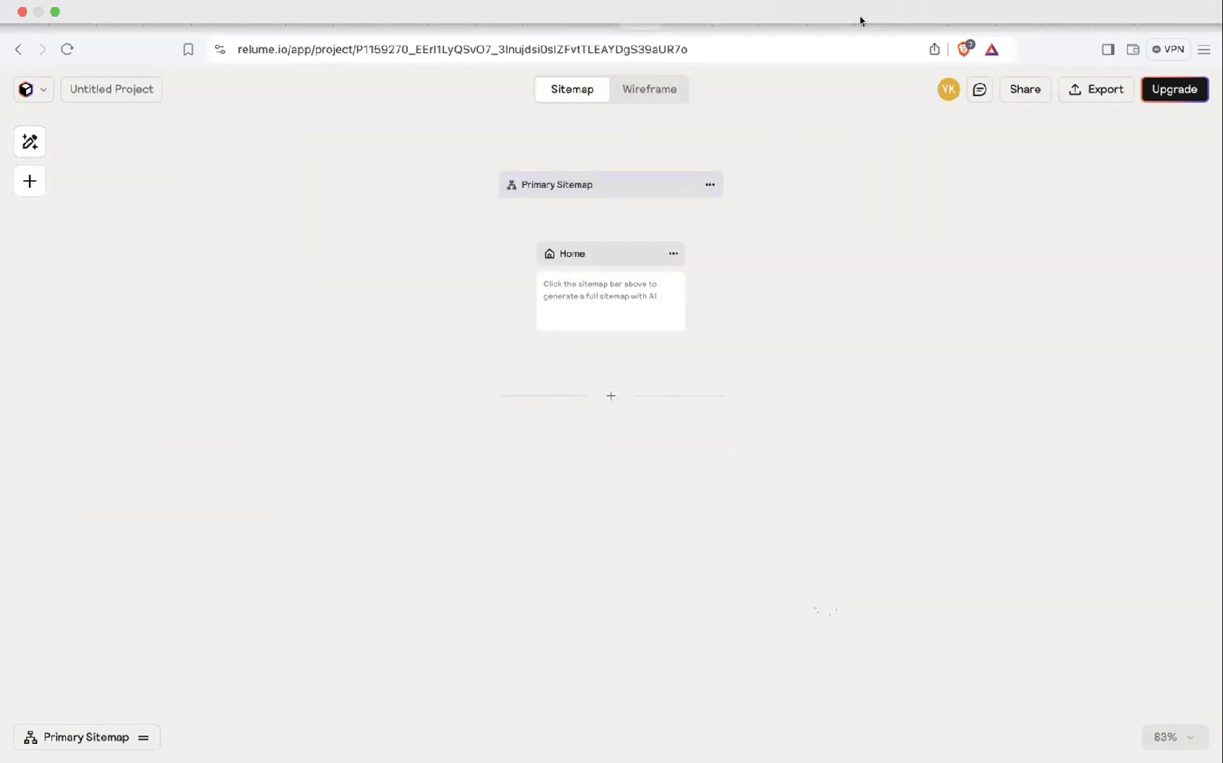
left_click(728, 20)
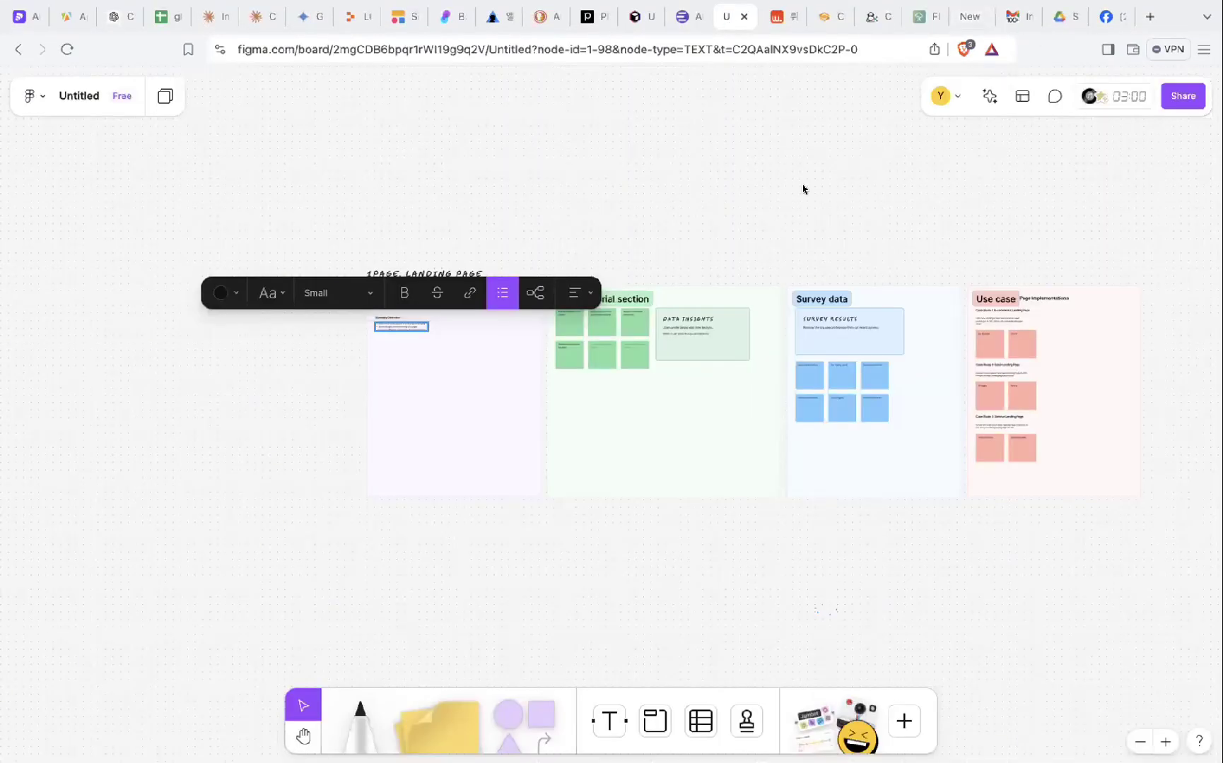
- Deselect the board text and look through FigJam's pages panel, main menu and Share options
left_click(743, 170)
left_click(77, 95)
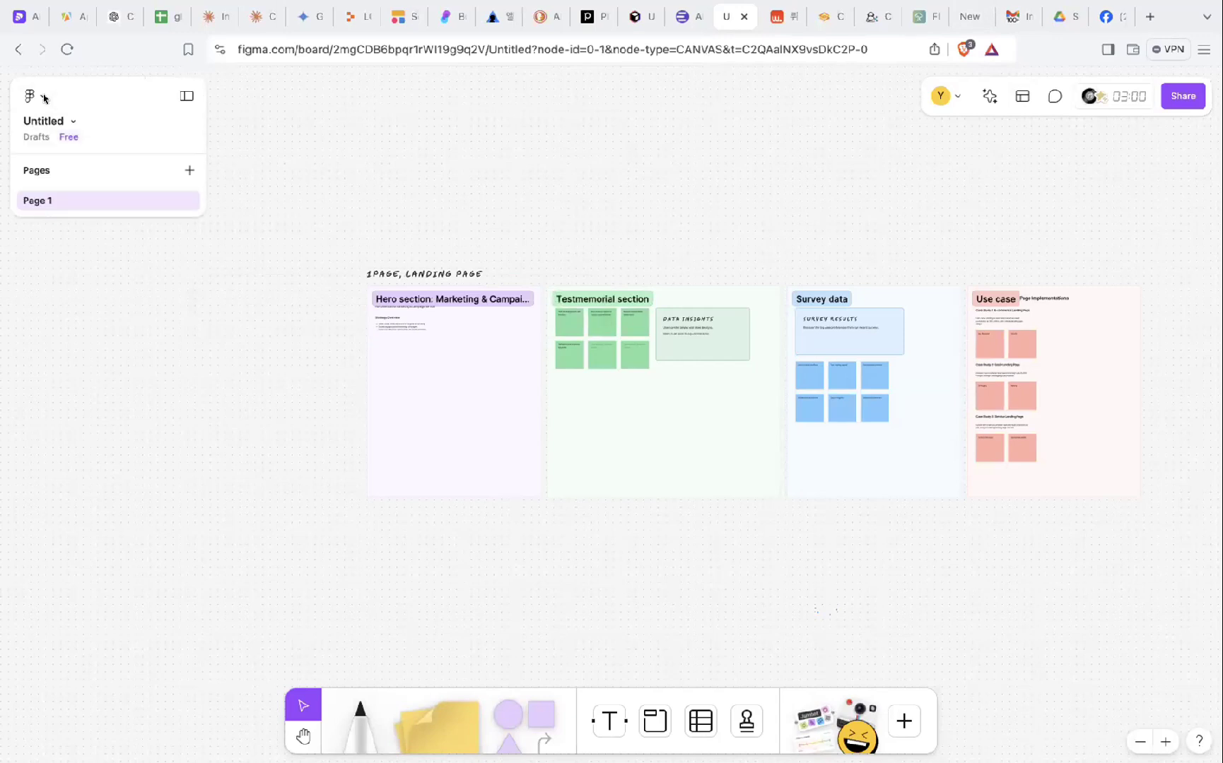
left_click(29, 96)
left_click(675, 164)
left_click(1167, 103)
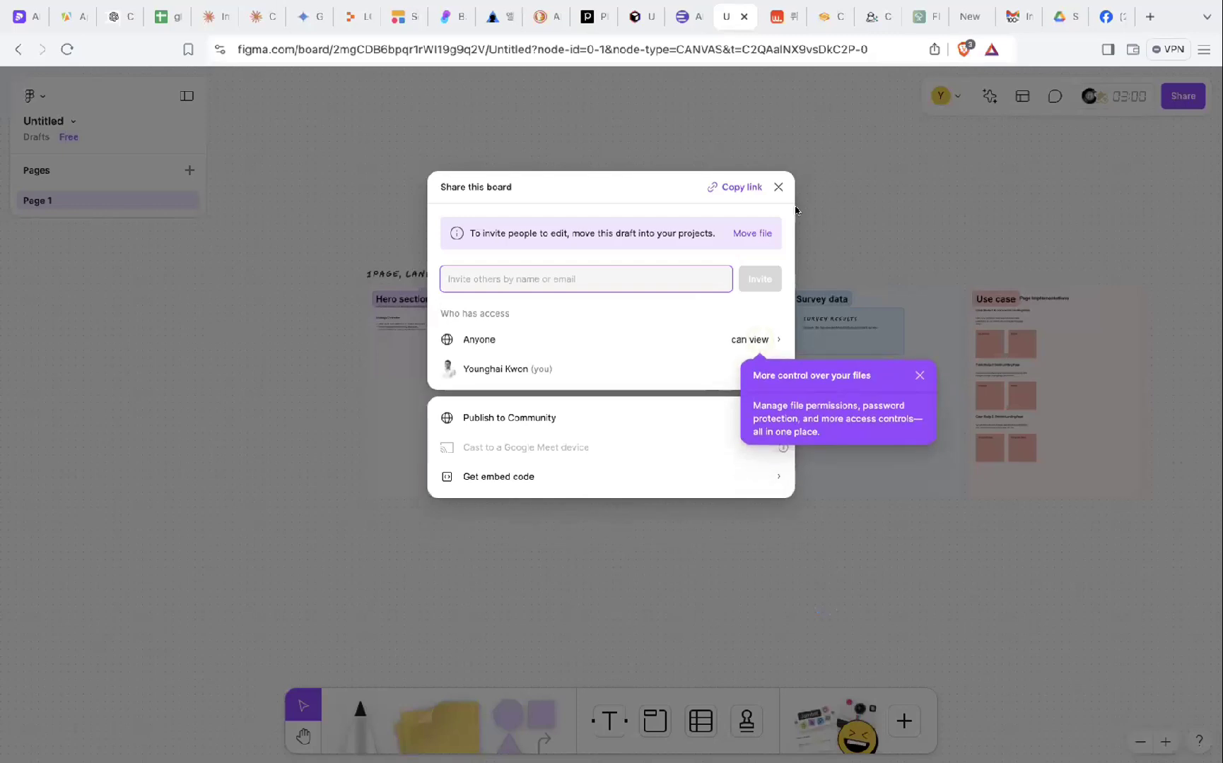
left_click(773, 188)
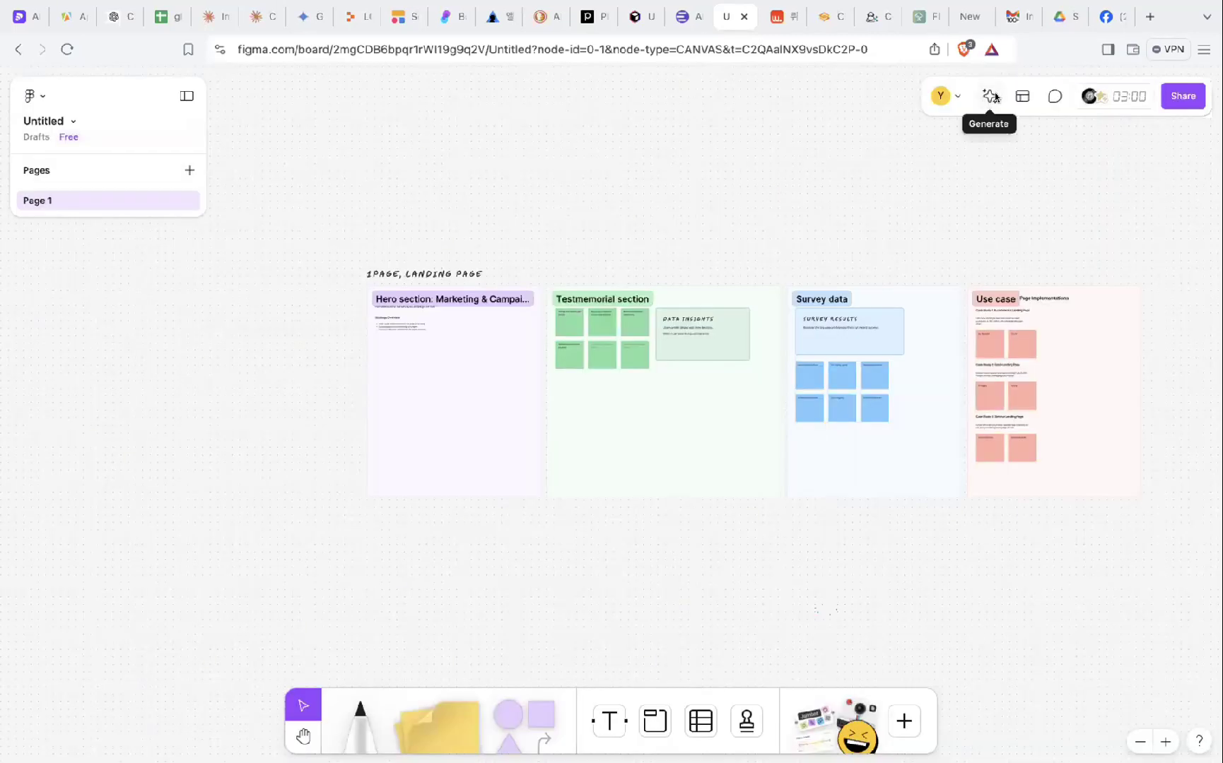
- Open FigJam's AI Generate panel and focus its prompt box
left_click(992, 97)
left_click(1075, 201)
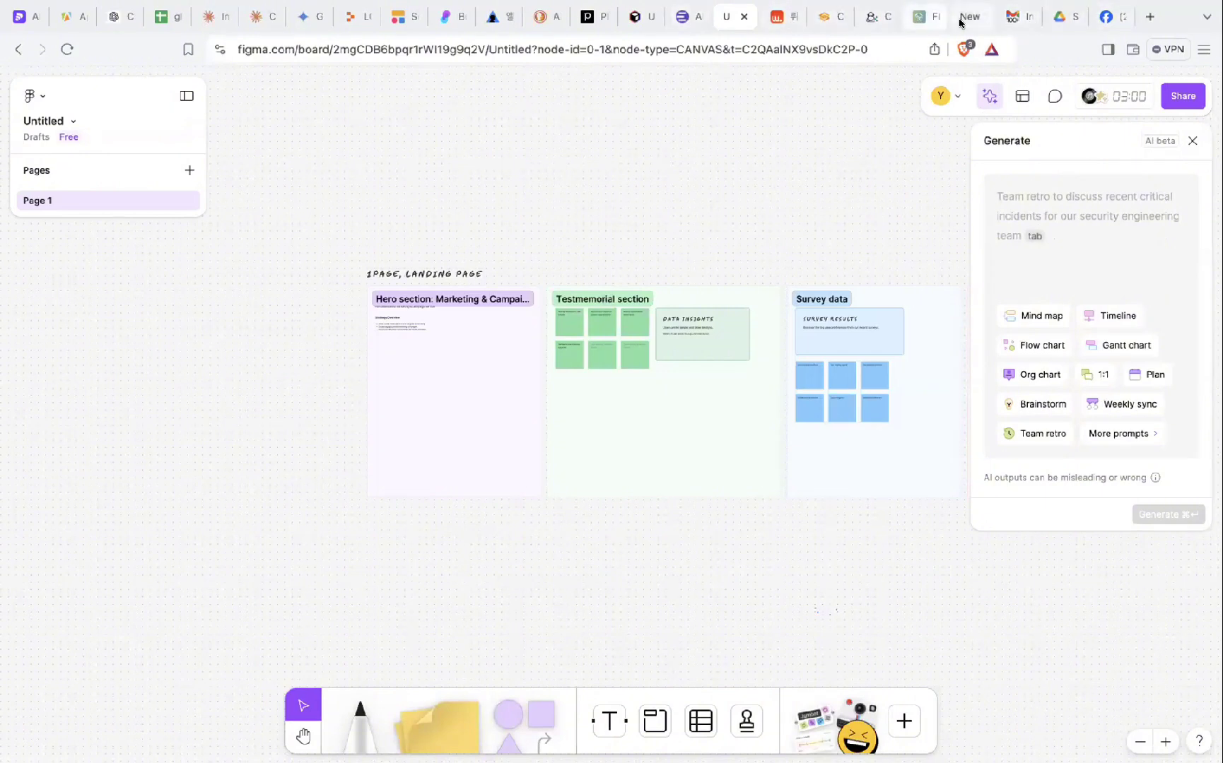
left_click(636, 20)
- Set the AI sitemap prompt to 1-5 pages with 한국어 as the language
left_click(671, 182)
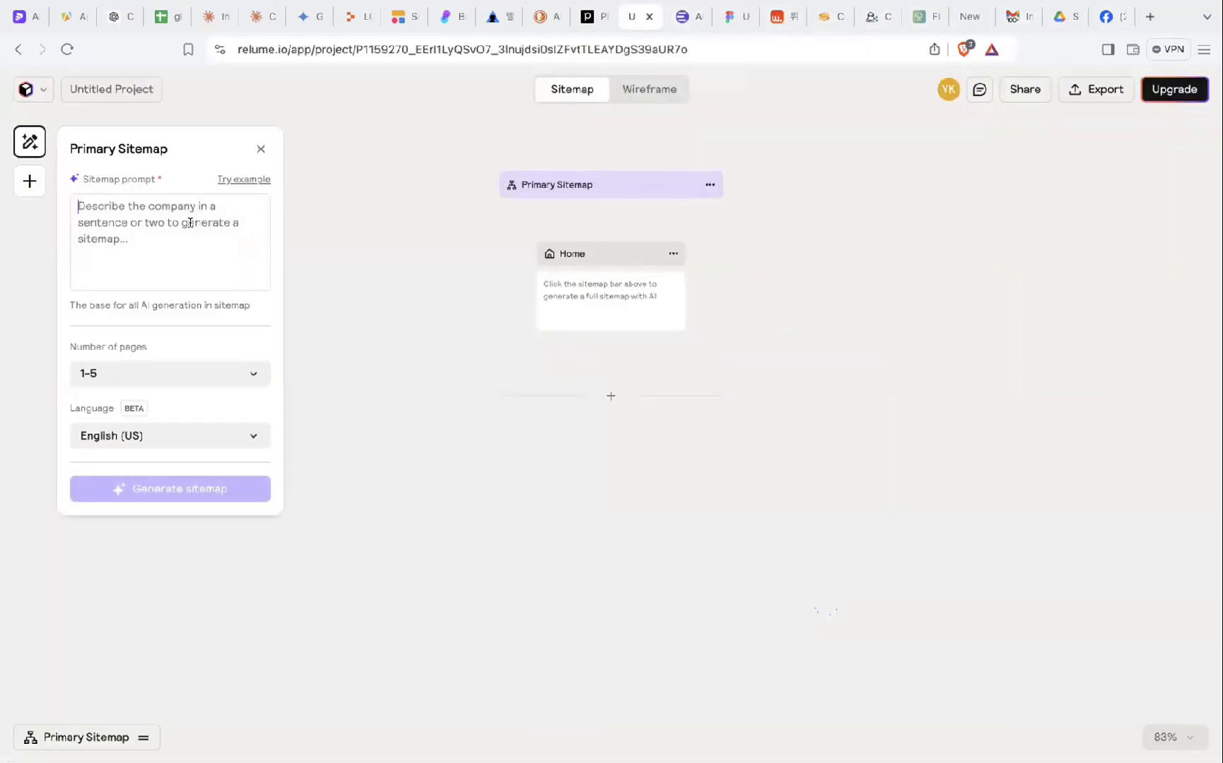
type("1page Lan")
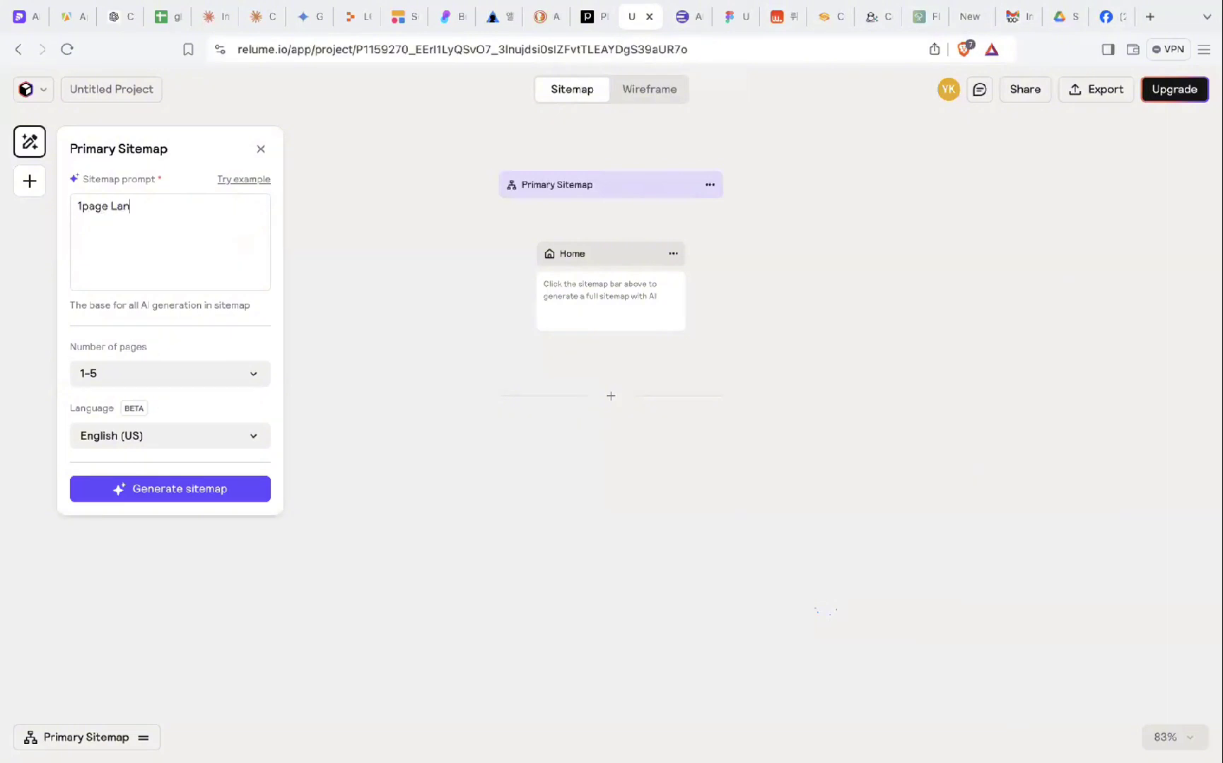
type("ding page")
left_click(134, 369)
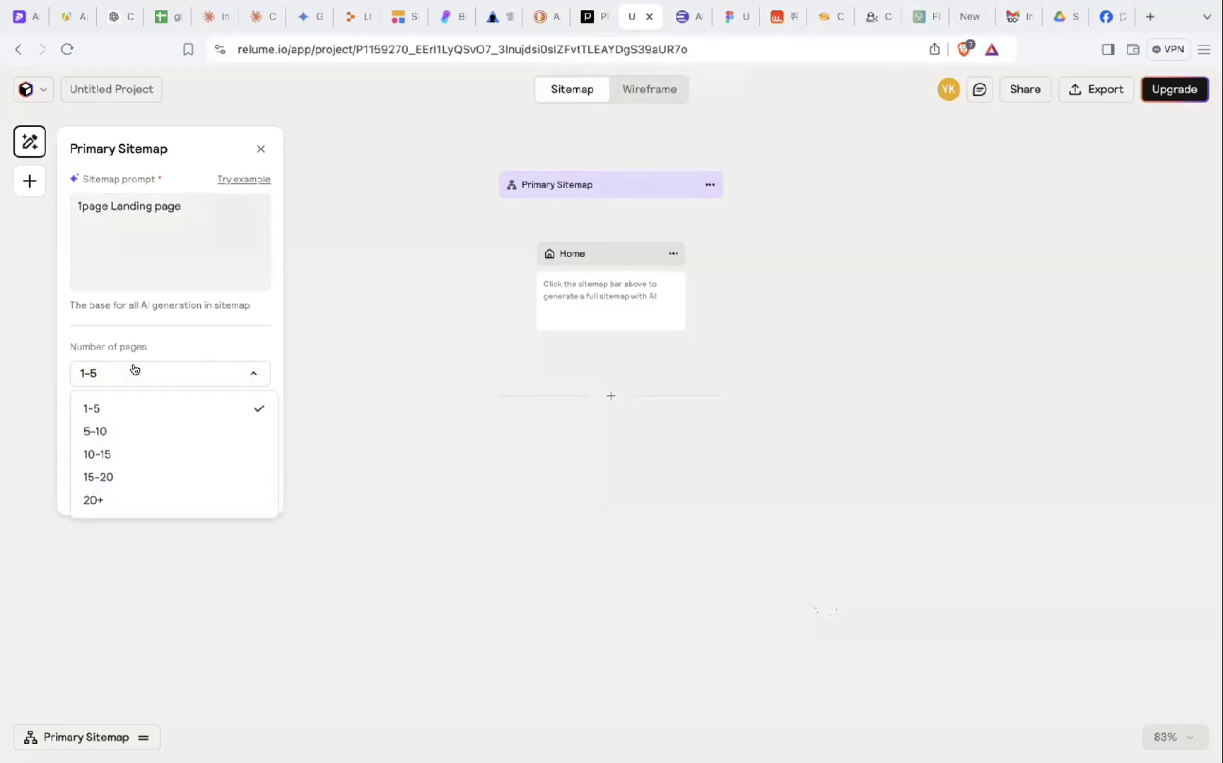
left_click(131, 409)
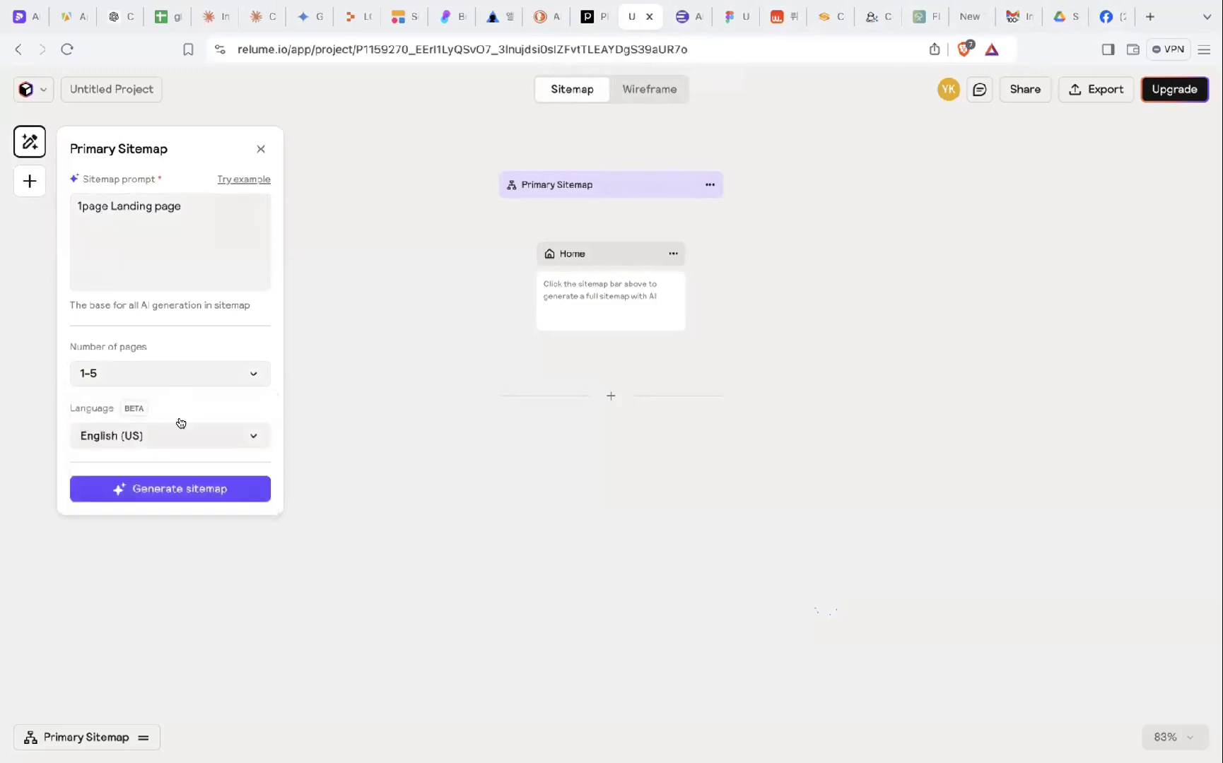
left_click(157, 440)
left_click(413, 245)
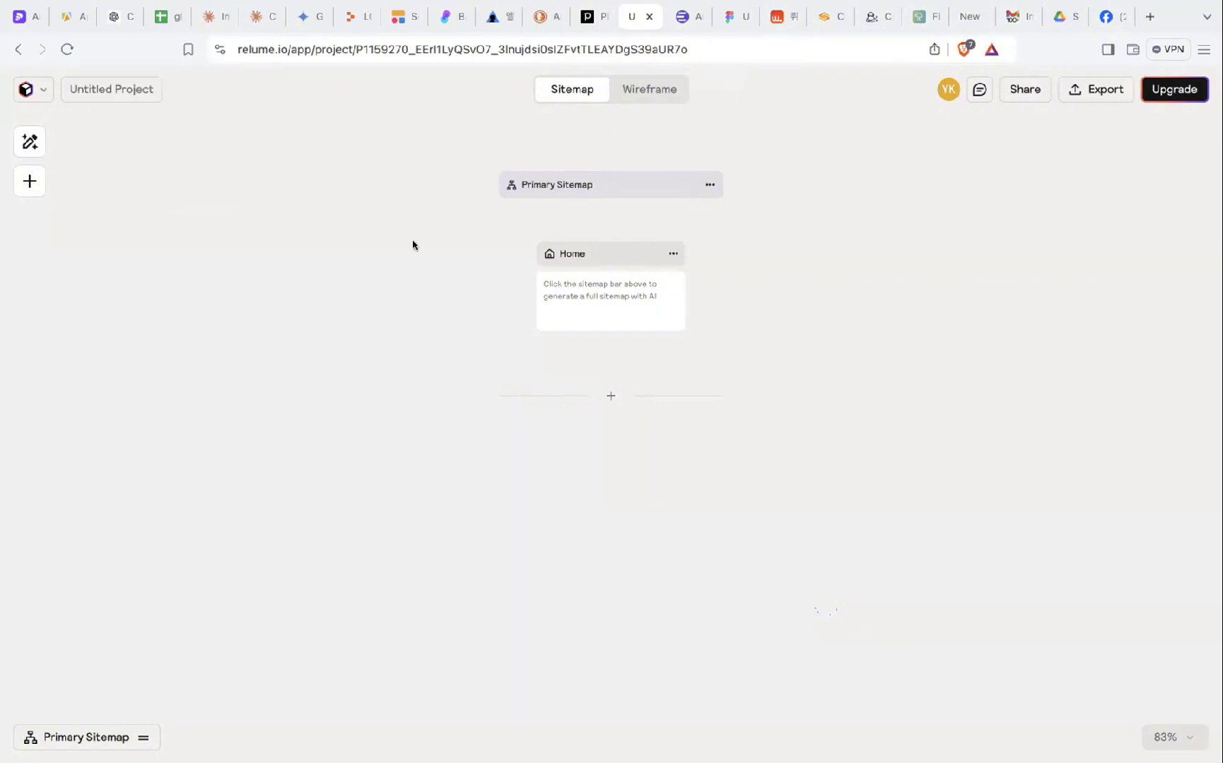
left_click(27, 141)
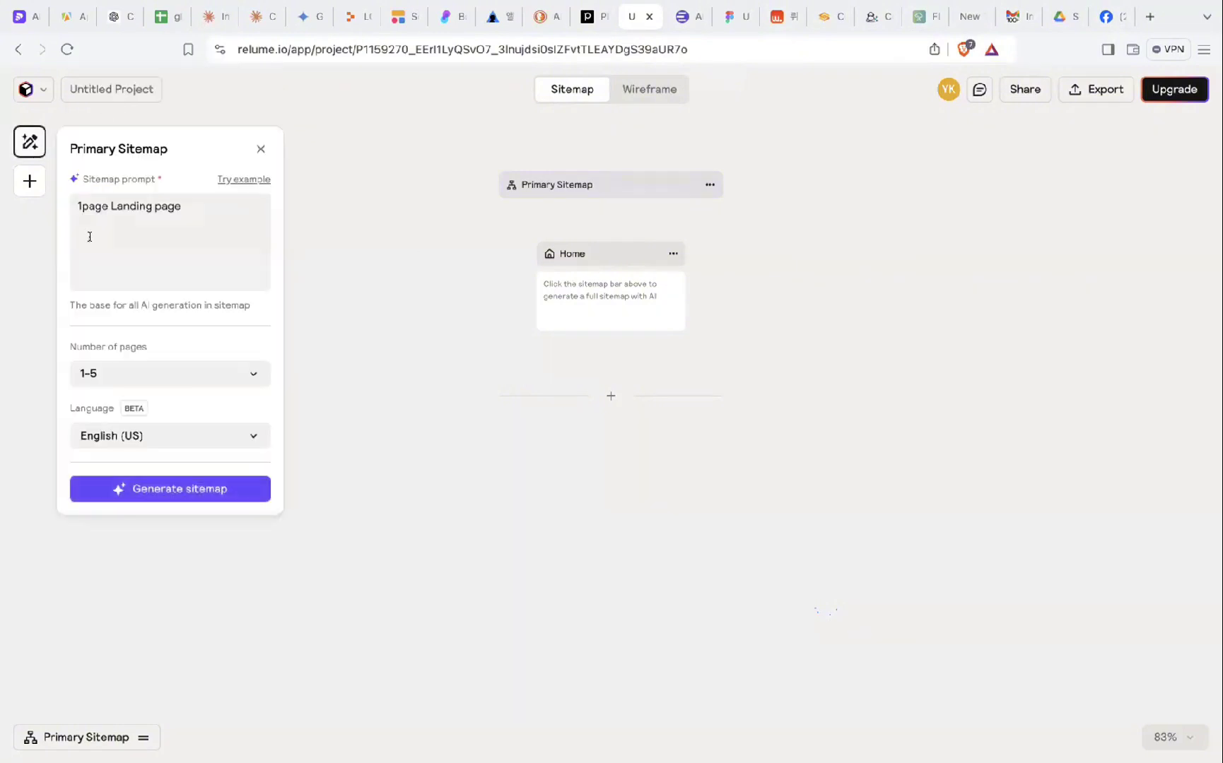
left_click(210, 434)
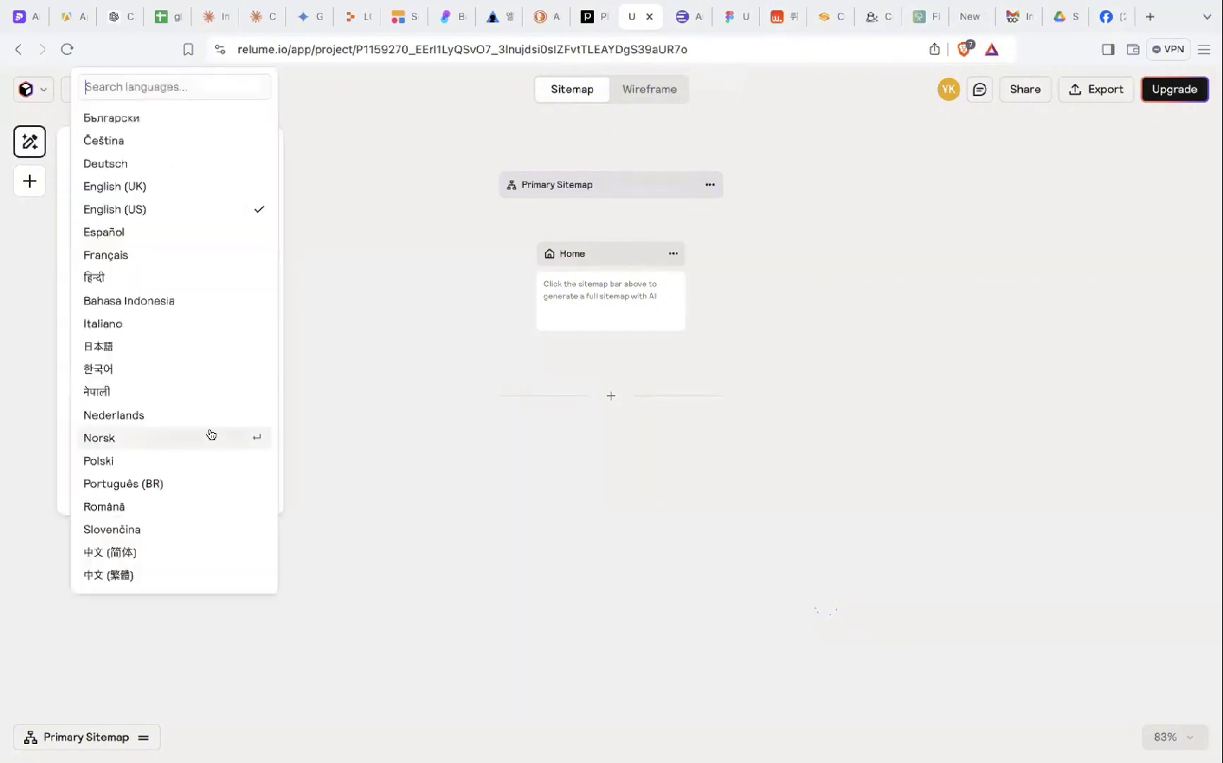
left_click(197, 366)
- Replace the prompt with a 1페이지 랜딩페이지 line and 'Hero section : 노코드 기반의 마케팅 & 캠페인 서비스'
left_click(152, 234)
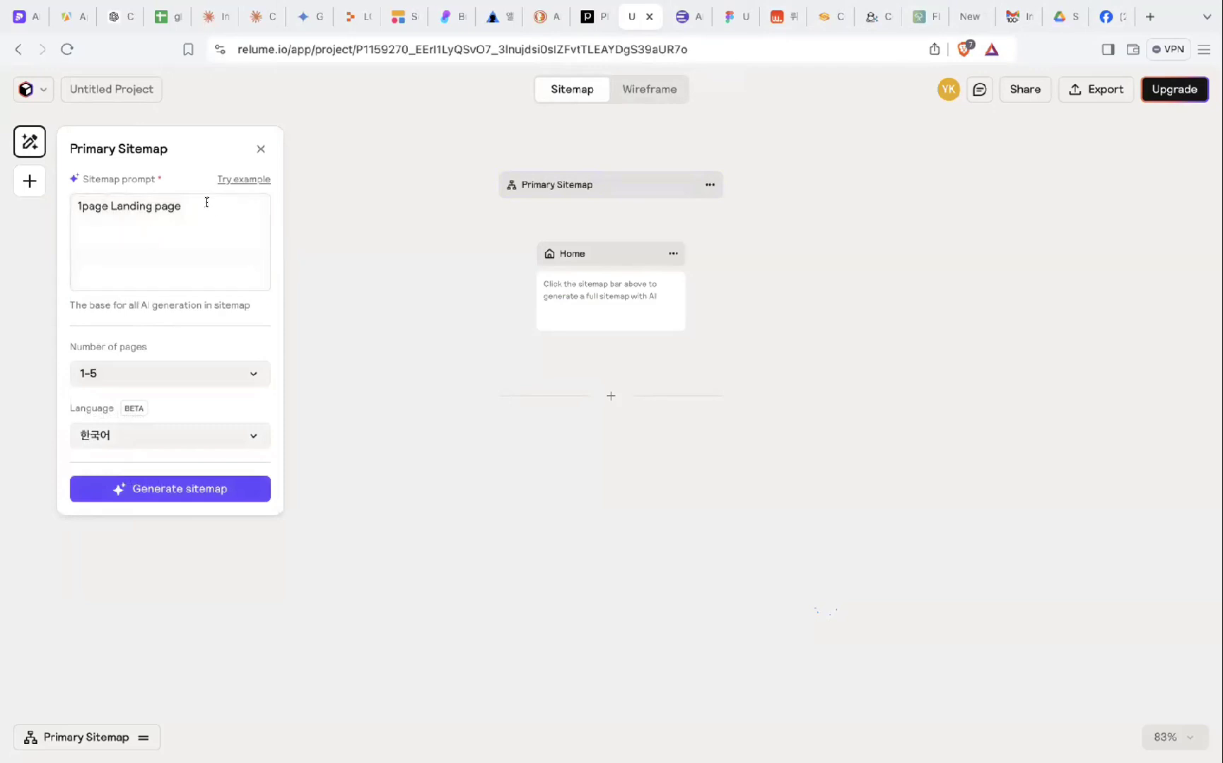
left_click_drag(206, 206, 37, 203)
type("1")
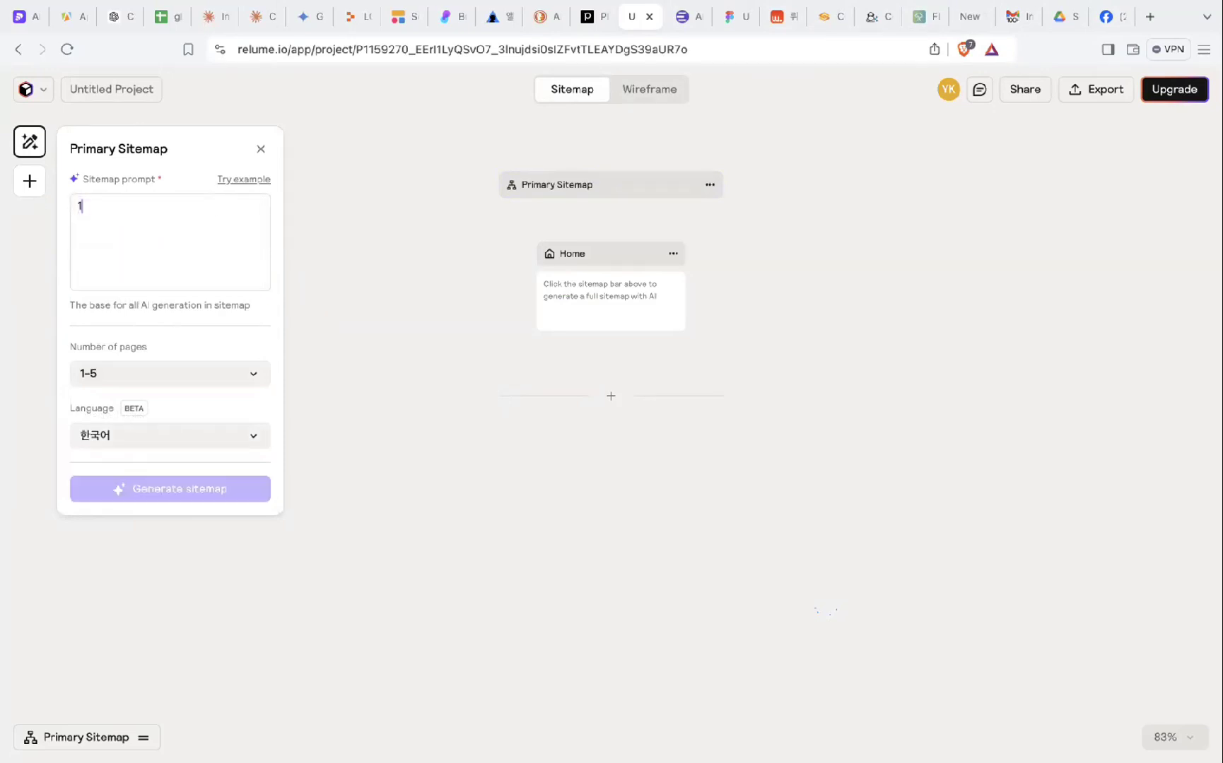
type("페이")
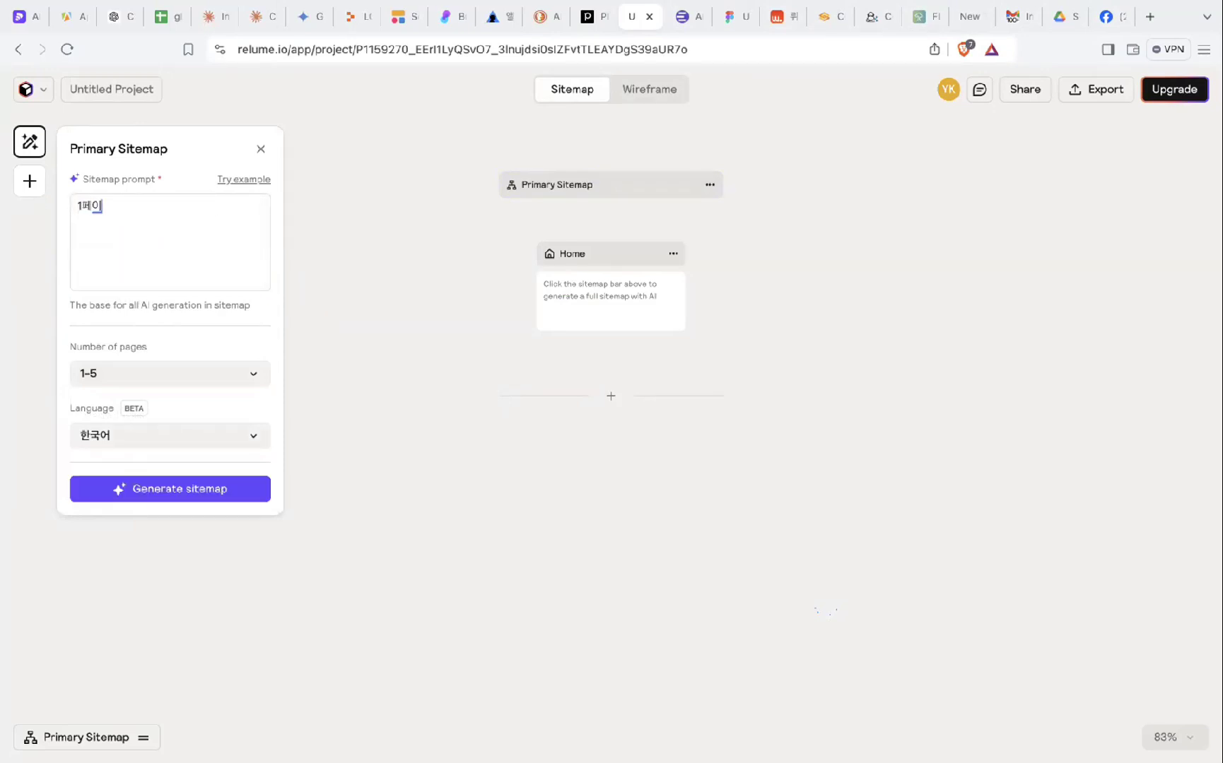
type("지 ㄴ")
type("랜딩페이지")
type("Hero section :")
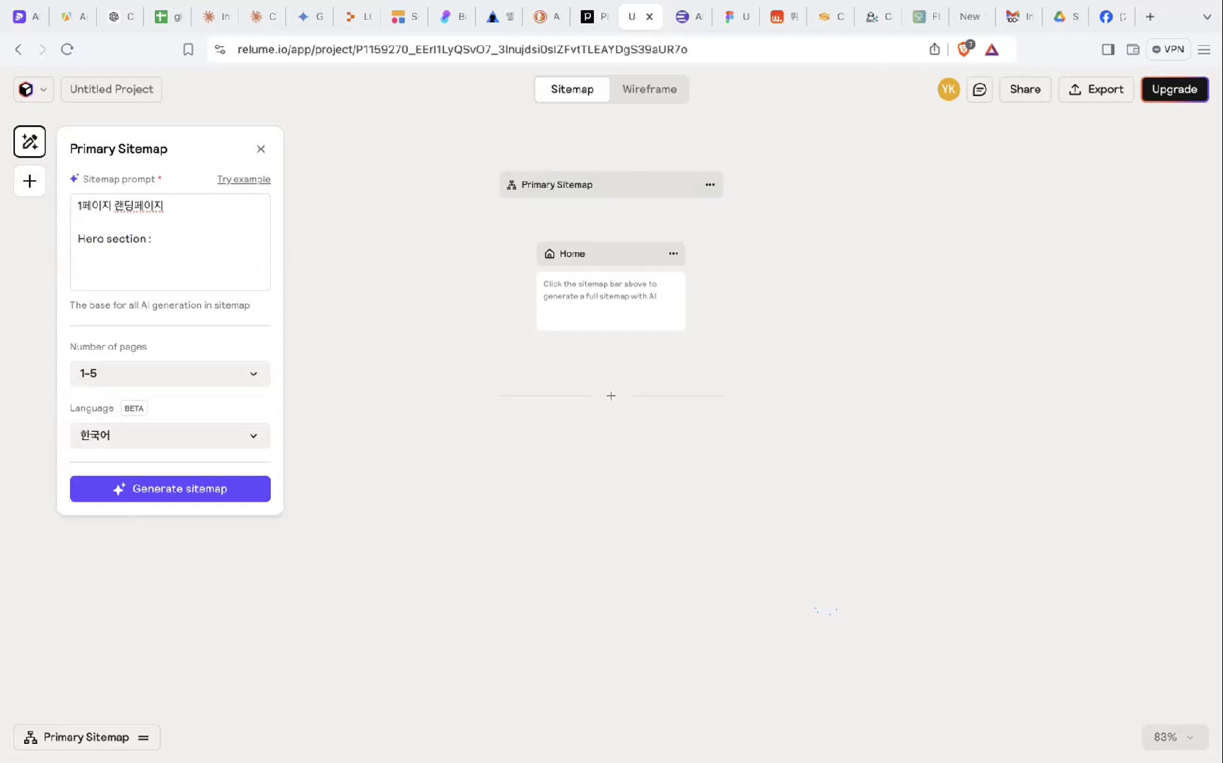
type("노코드 기반의 맵")
type("케팅 & 캠페인 서빗")
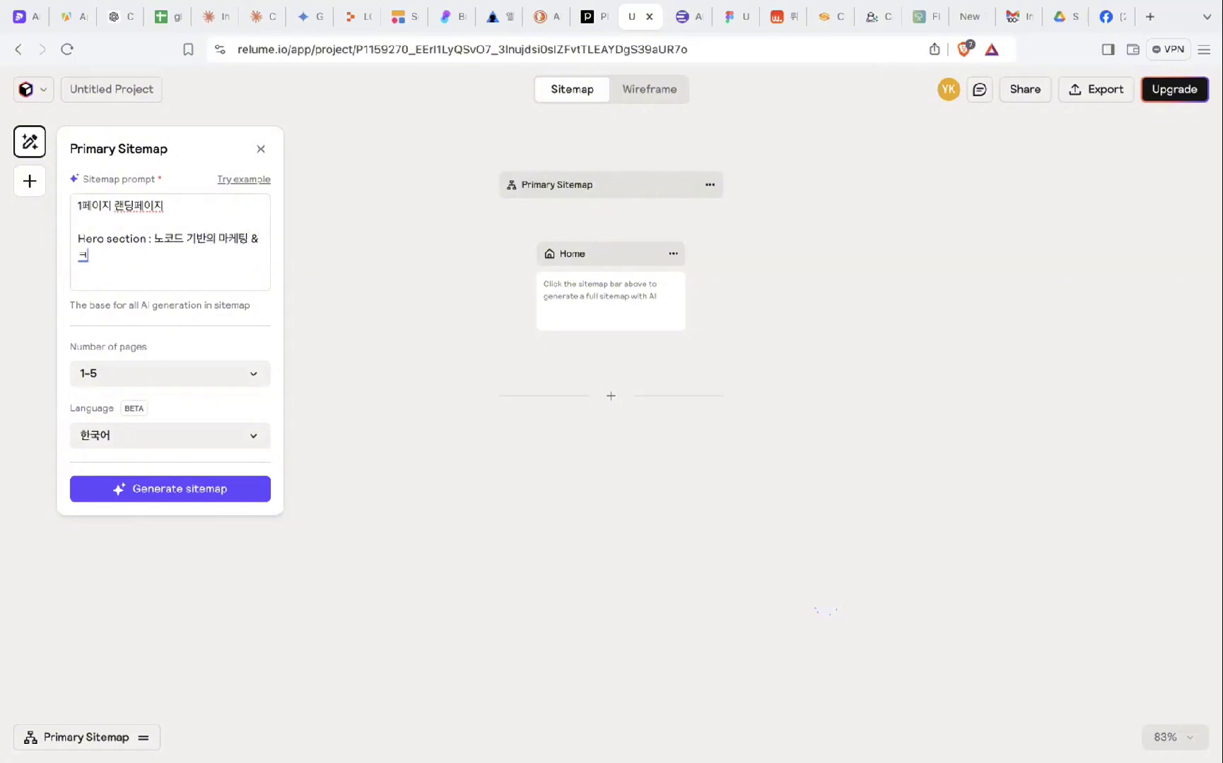
type("스")
key("Return")
- Add a line '- 주요 서비스 : 컨설팅, 서비스 디자인, 캠페인 적용' to the prompt
type("- 초")
key("BackSpace")
key("BackSpace")
key("Caps_Lock")
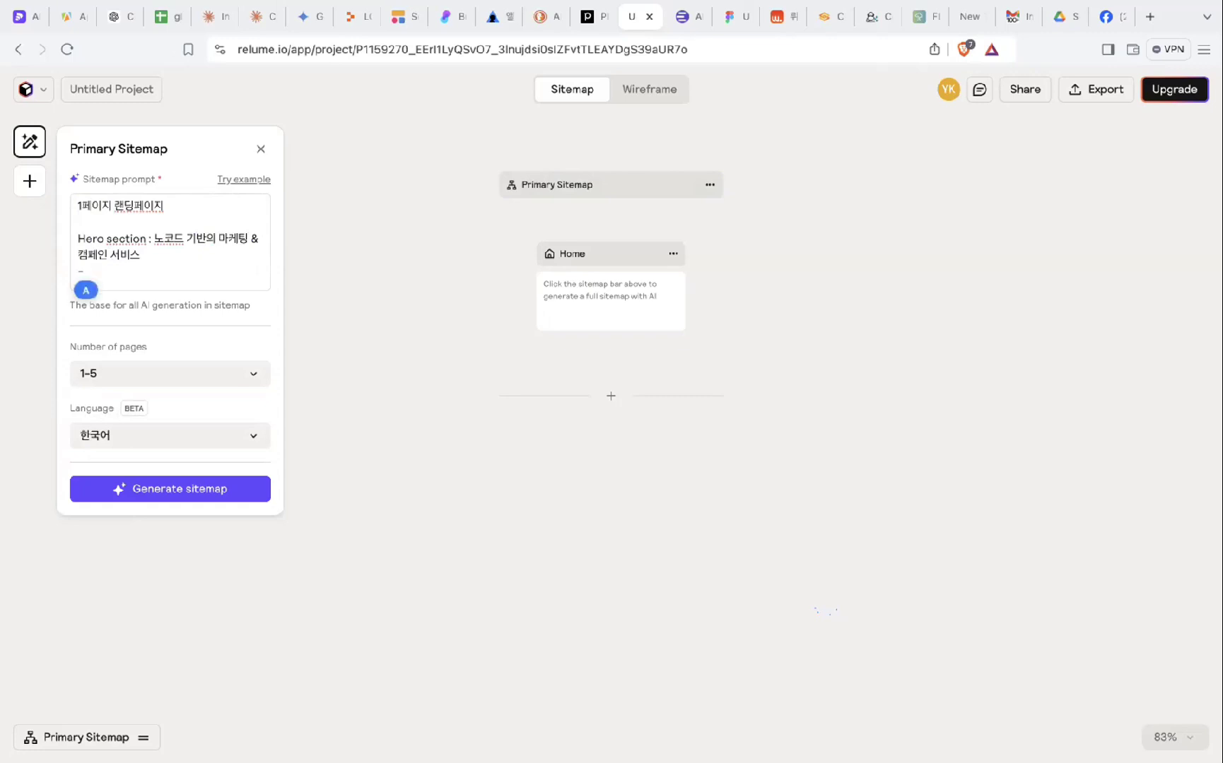
type("wn")
key("BackSpace")
type("주요 서비스")
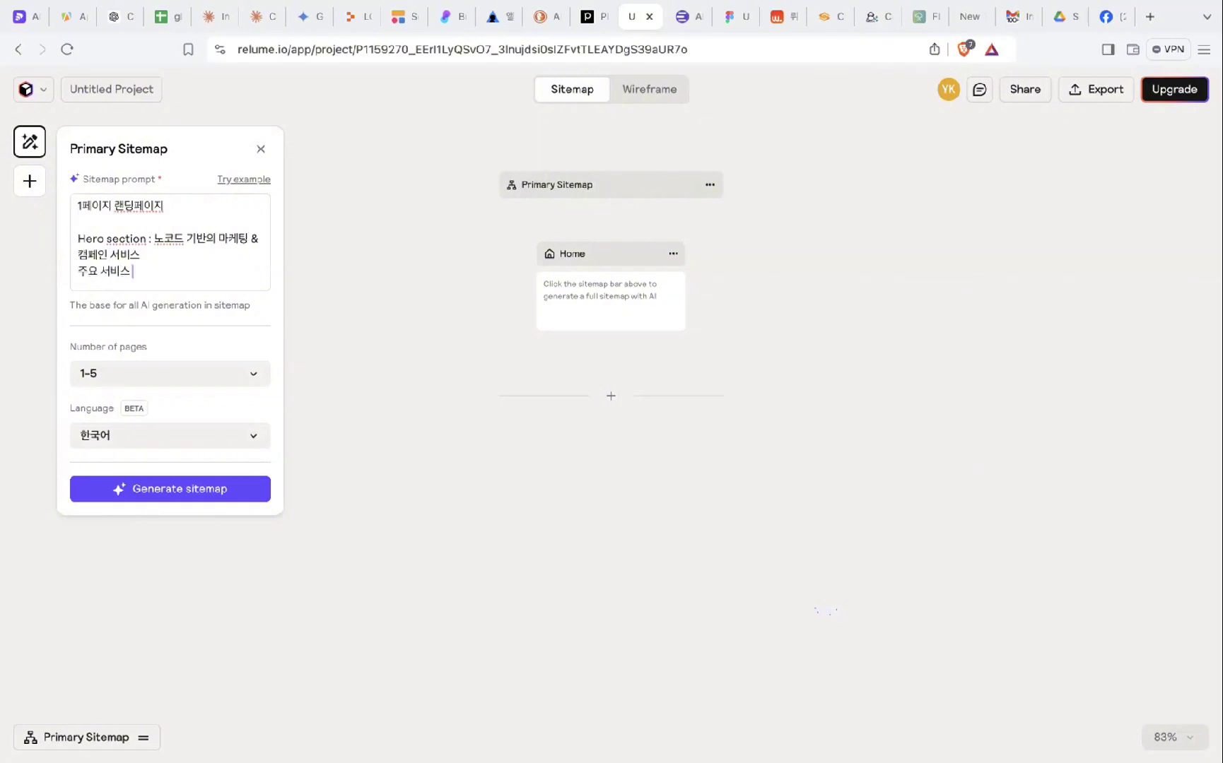
type(" : ㅋ")
type("설팅, 서비스")
type(" 디자인,")
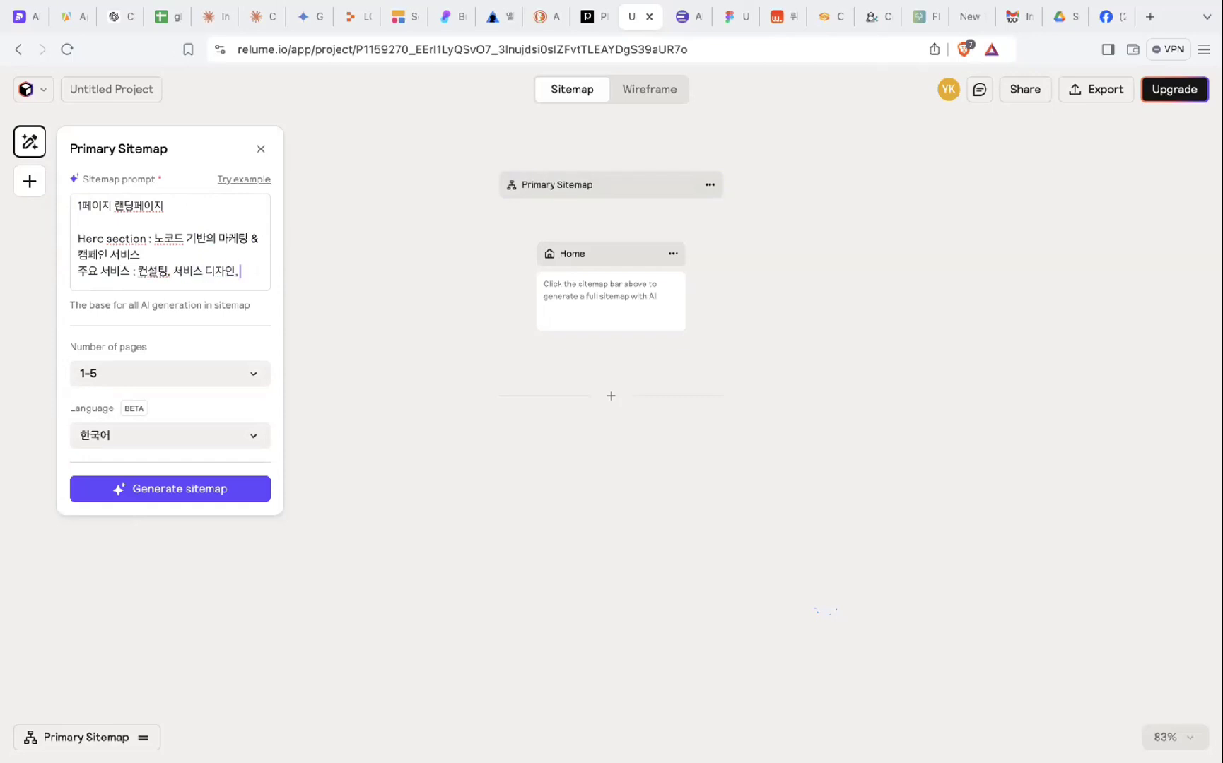
type(" 캠페인")
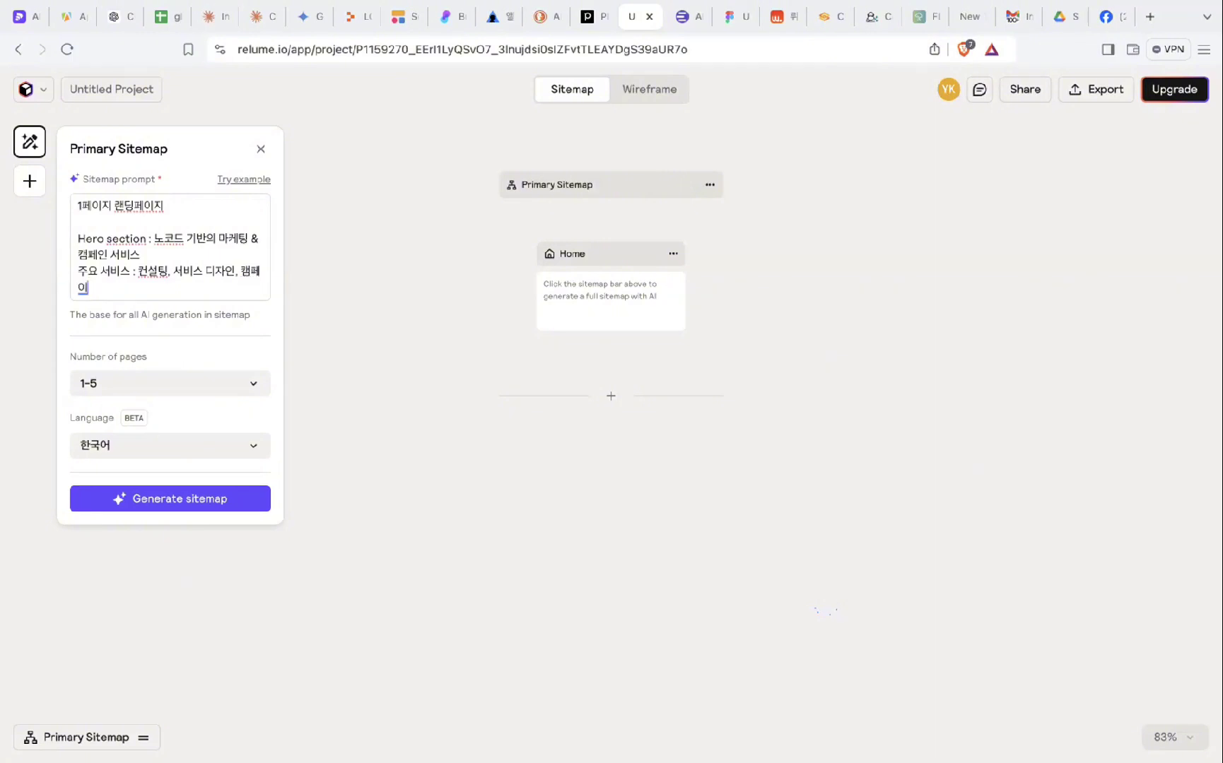
type(" 적요")
- Add a final prompt line reading 고객 문의사항
key("Return")
type("고객")
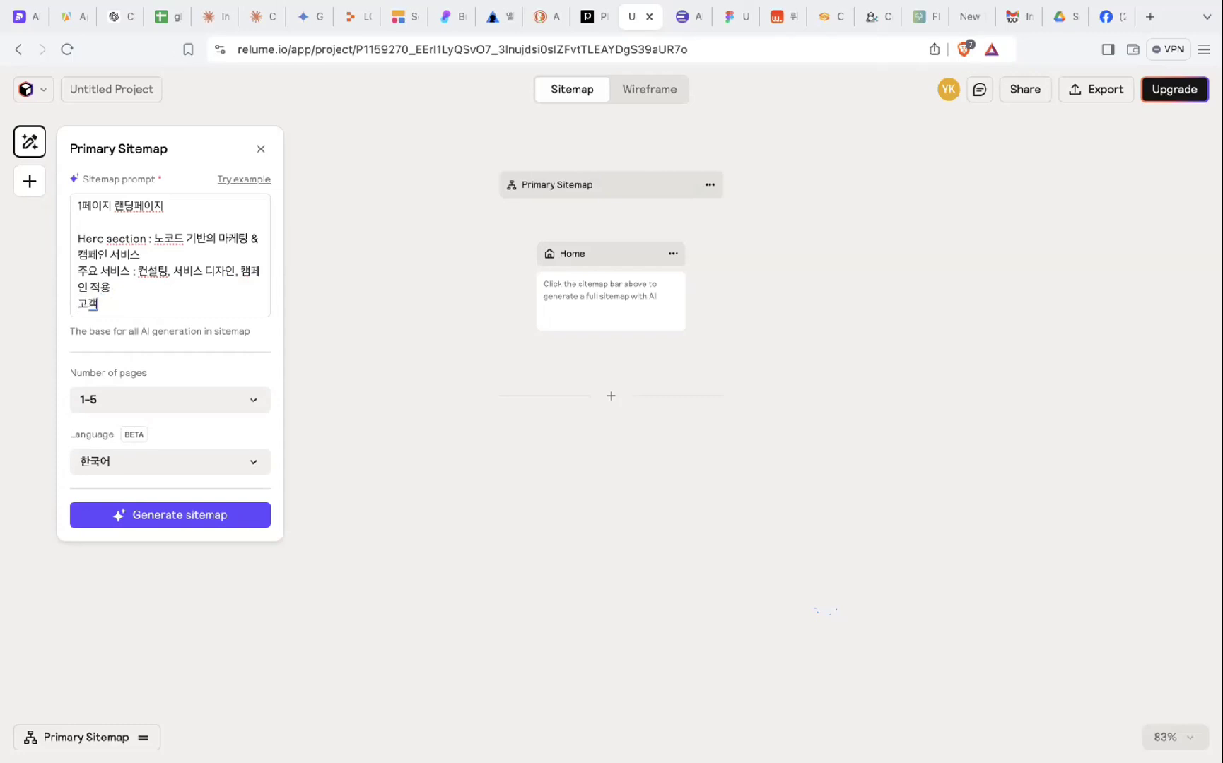
type(" 요청")
key("BackSpace")
key("BackSpace")
type("문의삶")
type("항")
- Generate the sitemap from the Korean landing-page prompt
left_click(193, 514)
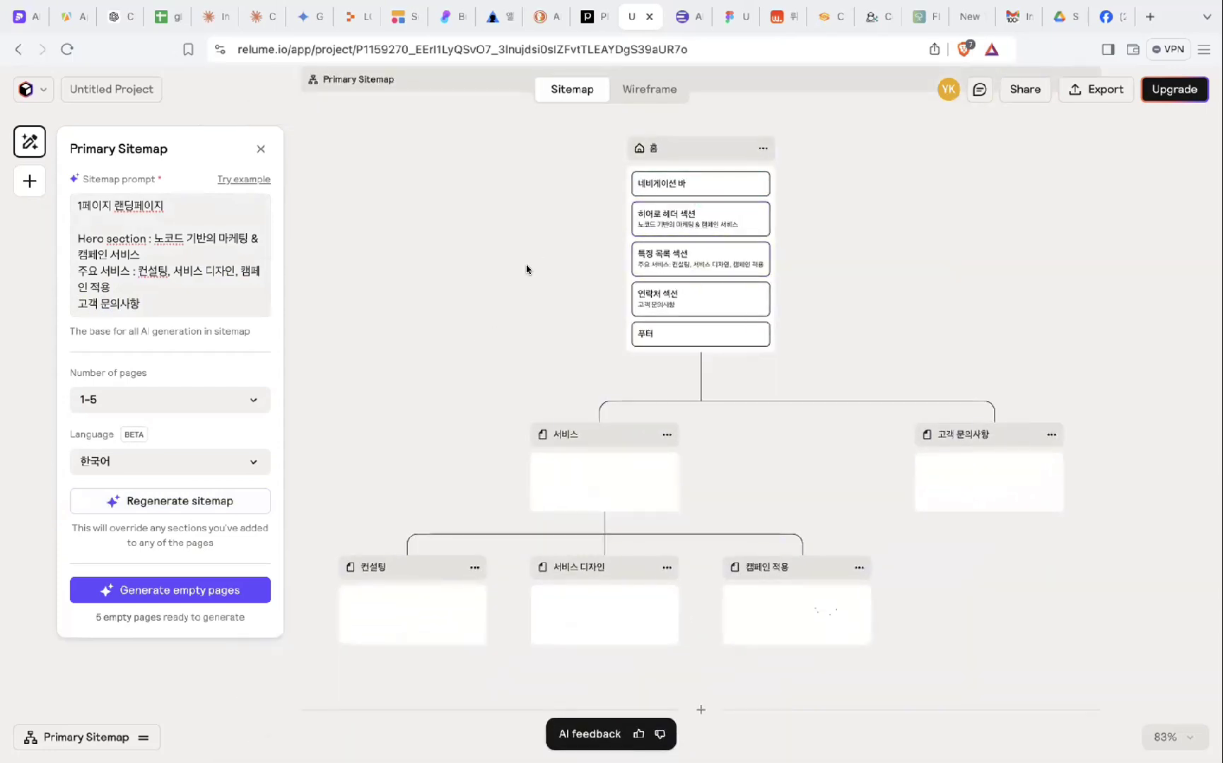
scroll(527, 268, "down", 1)
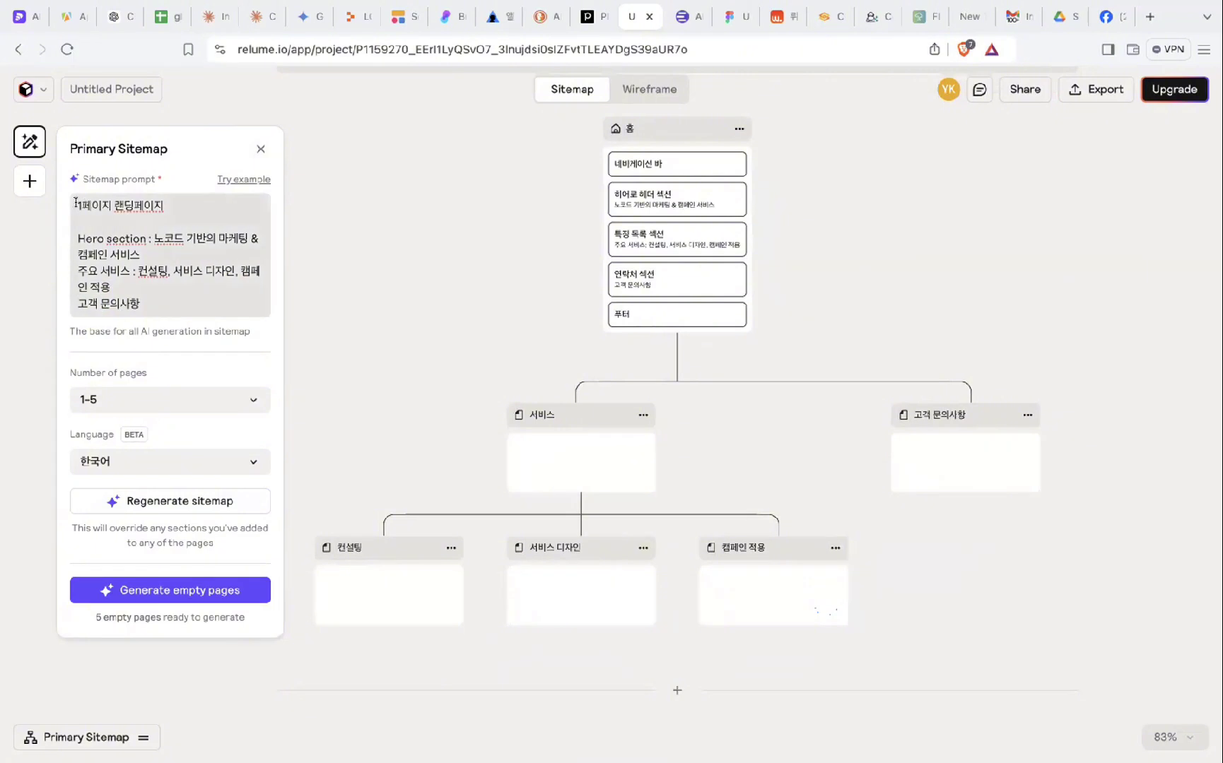
left_click_drag(75, 203, 149, 294)
left_click(162, 306)
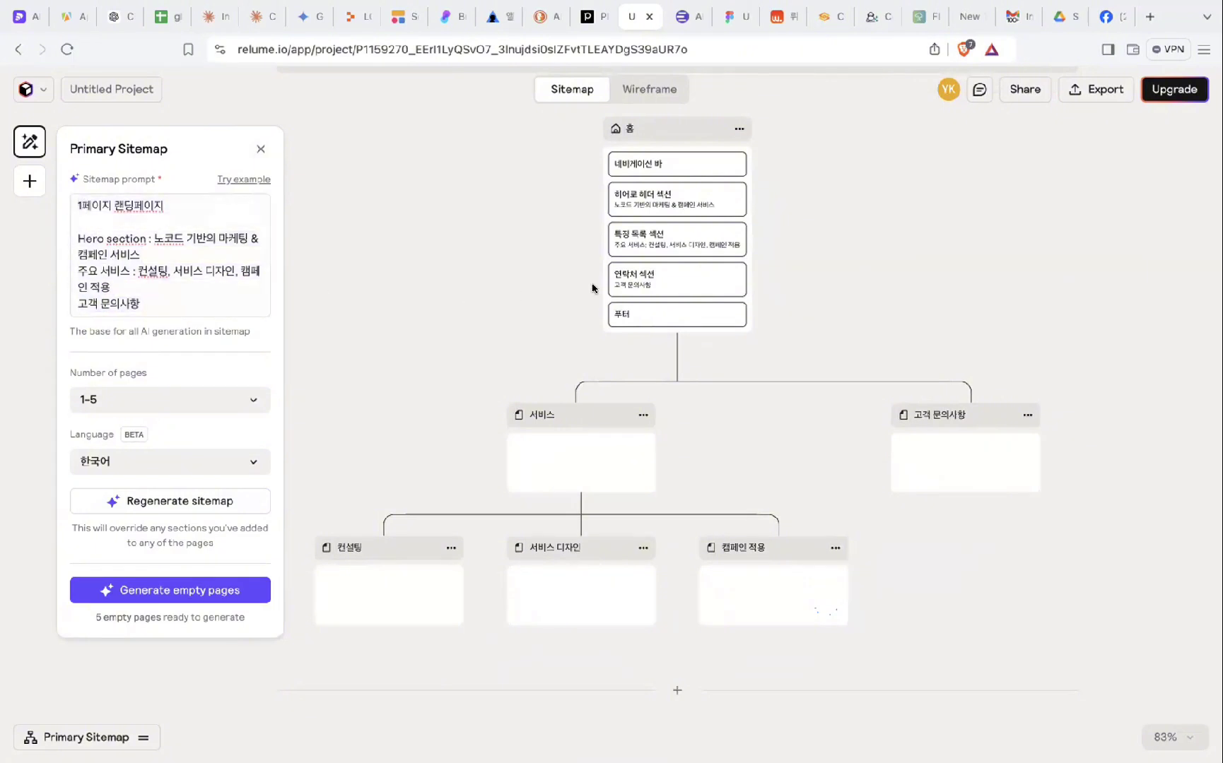
- Generate content for the 서비스, 고객 문의사항, 컨설팅, 서비스 디자인 and 캠페인 적용 pages
mouse_move(572, 465)
left_click(602, 478)
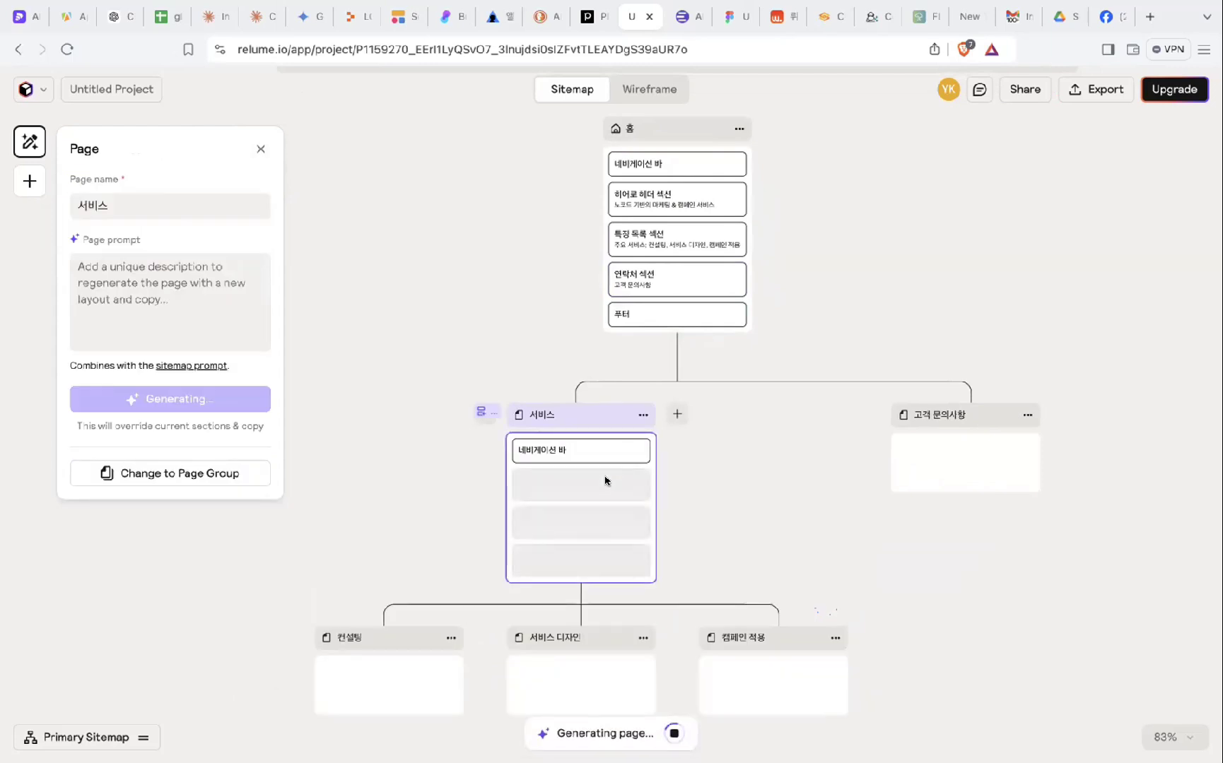
left_click(968, 475)
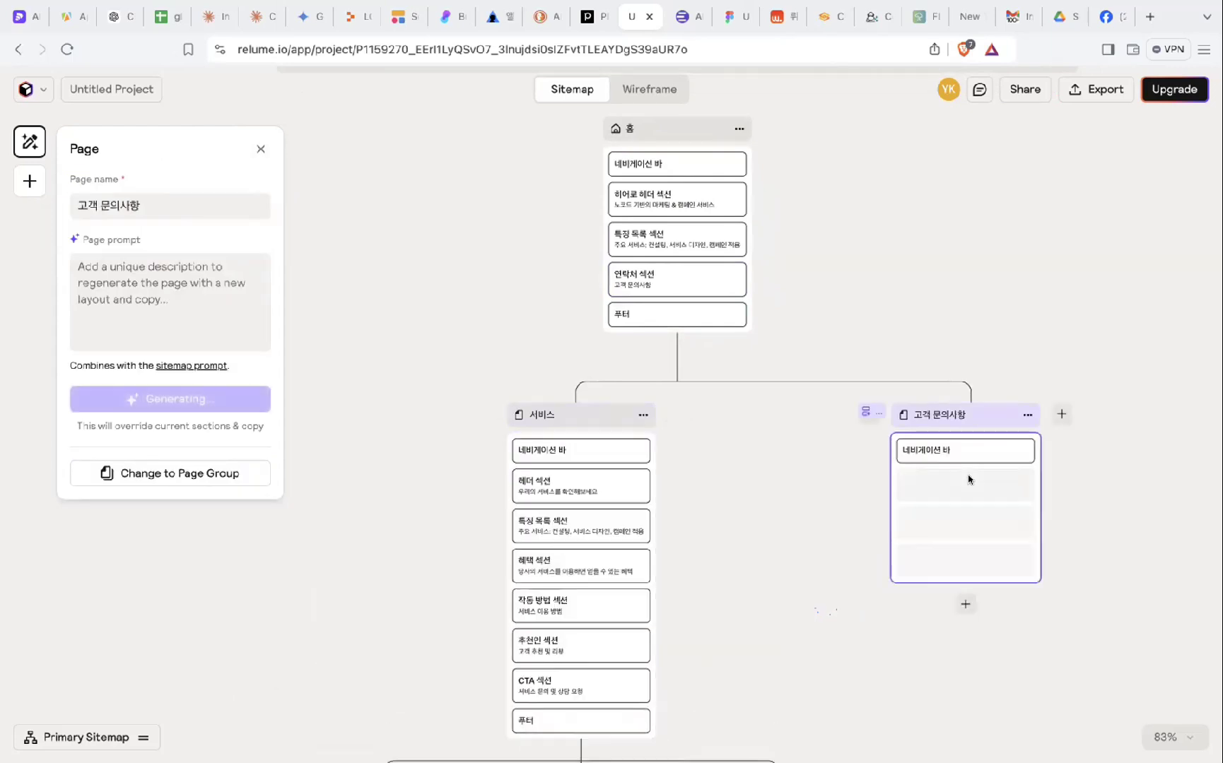
scroll(742, 556, "down", 4)
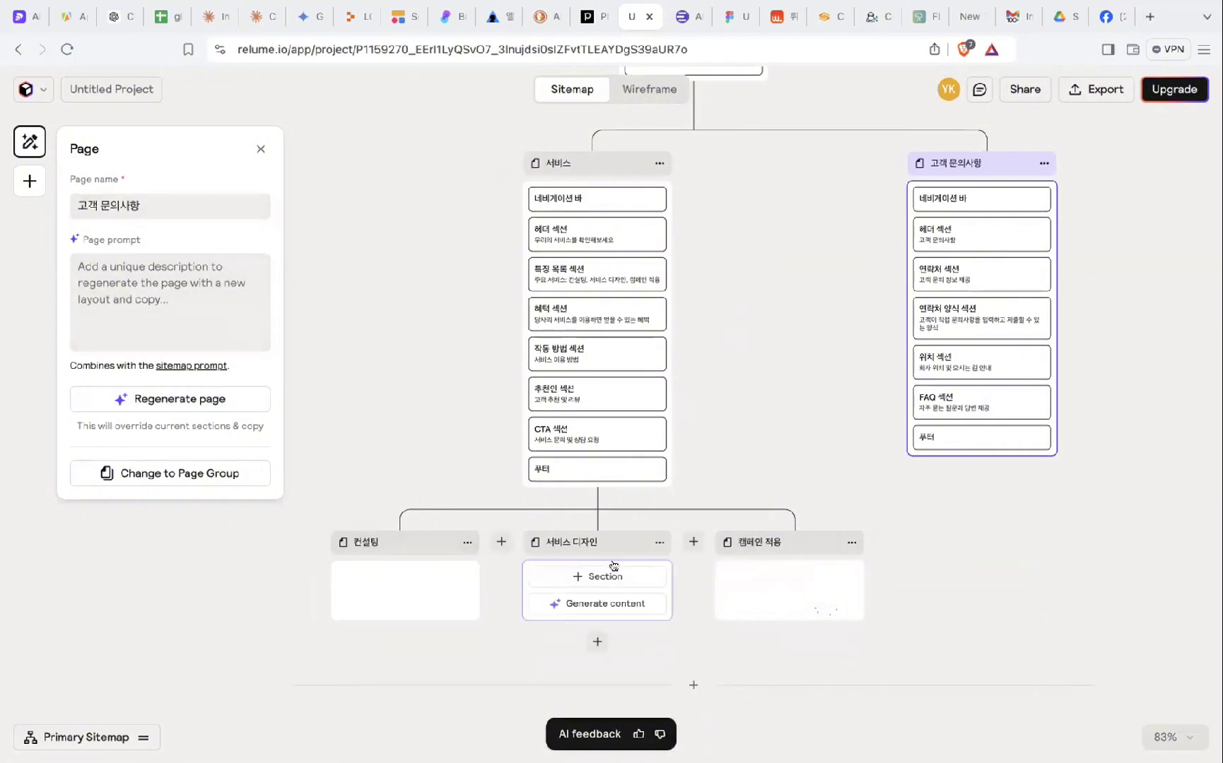
left_click(433, 604)
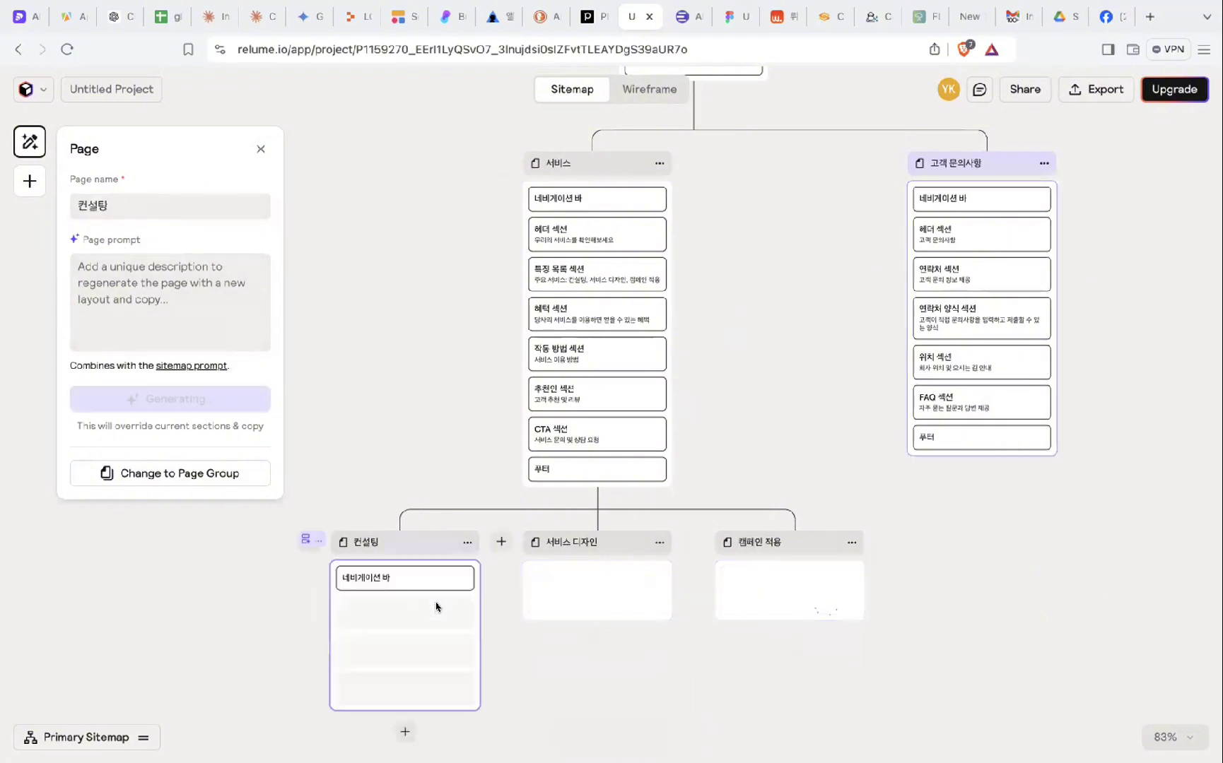
left_click(624, 604)
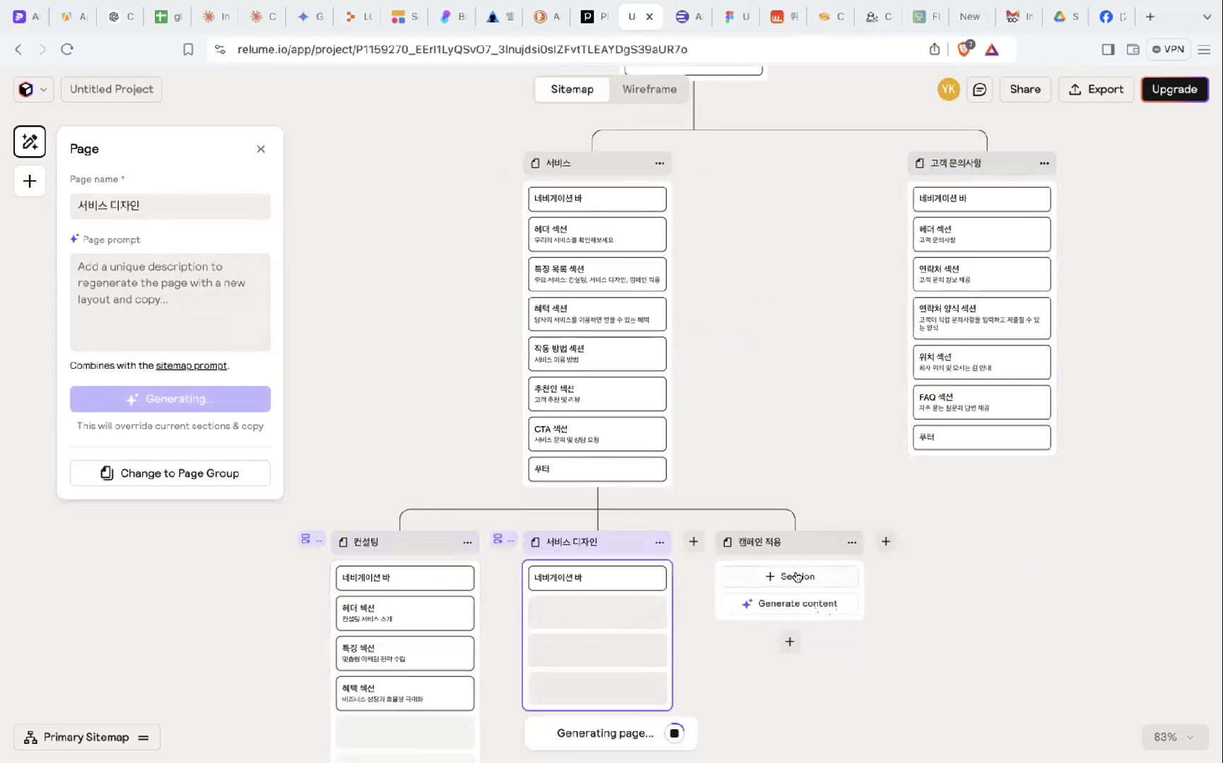
left_click(793, 605)
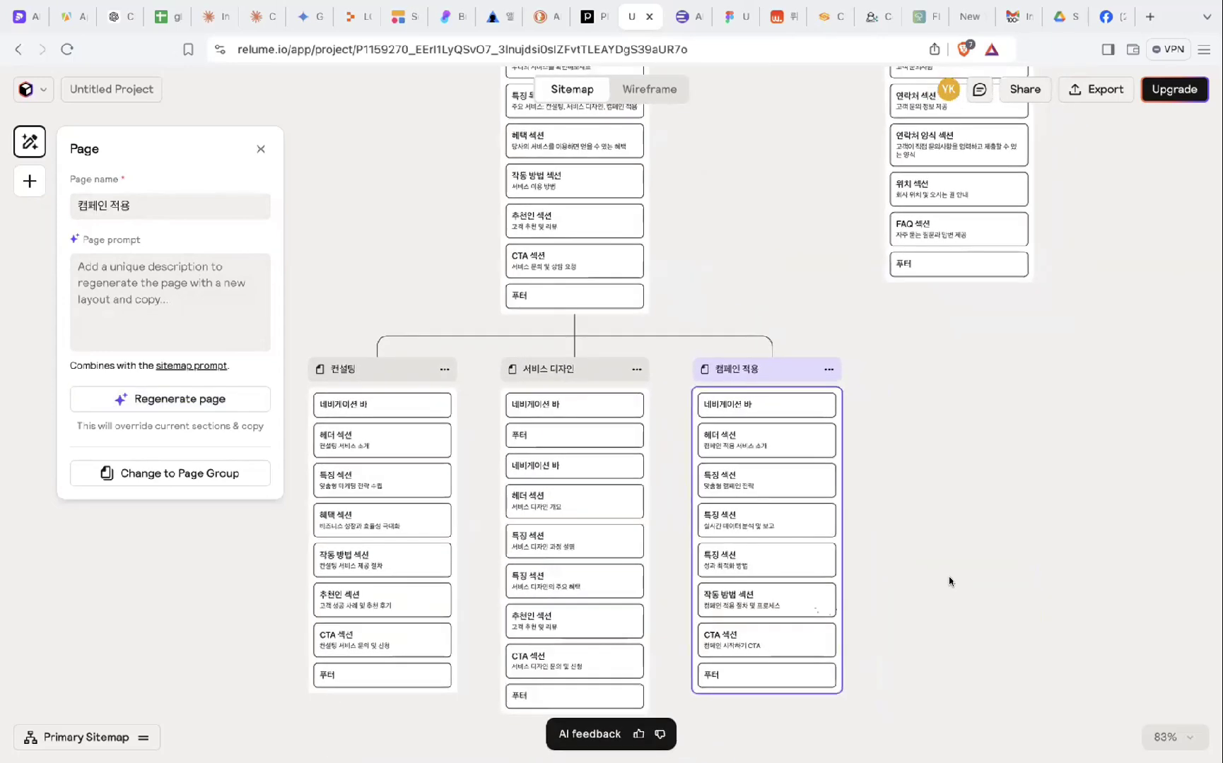
- Close the page settings panel and view the whole sitemap
scroll(949, 576, "up", 3)
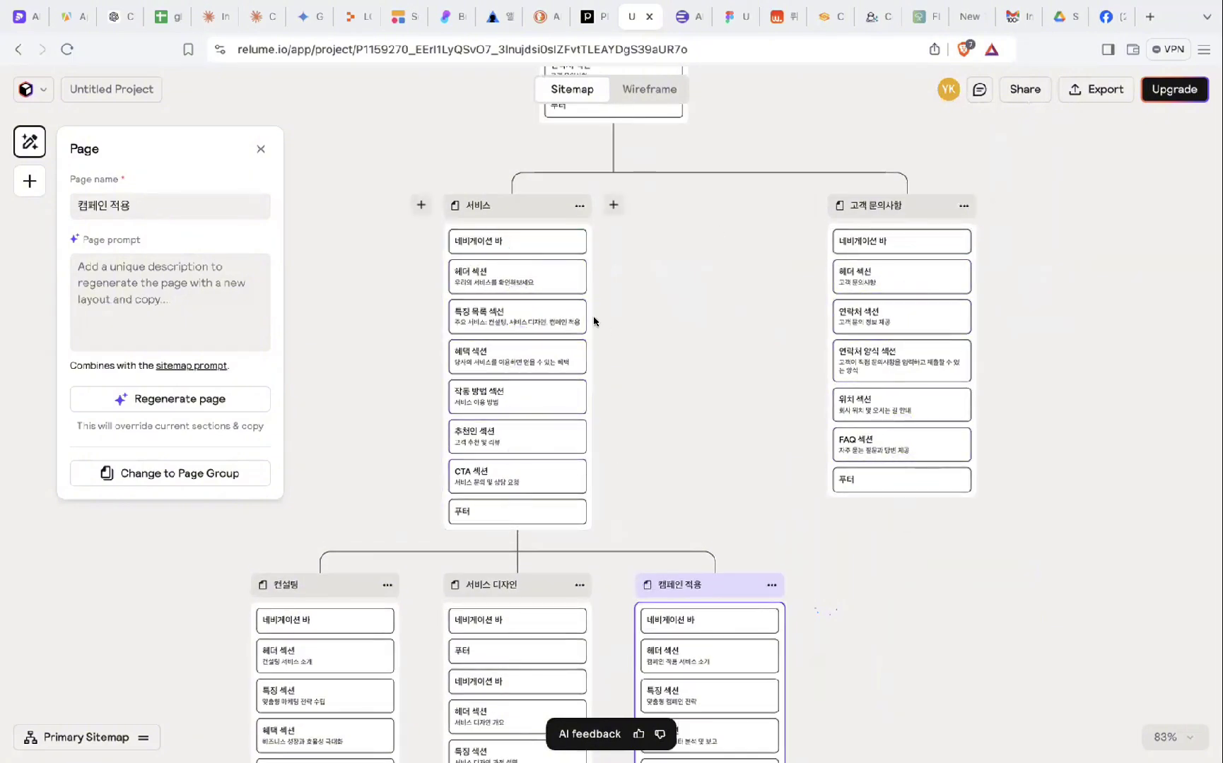
scroll(594, 322, "down", 4)
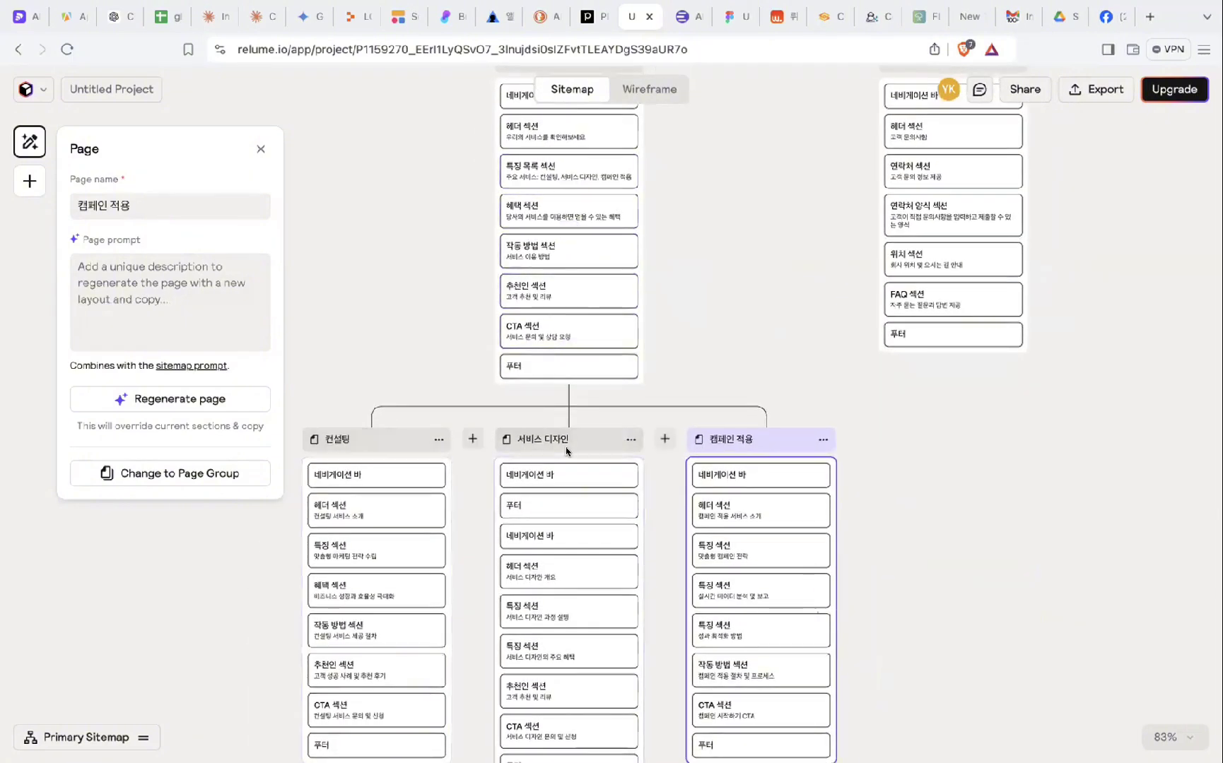
scroll(758, 472, "up", 18)
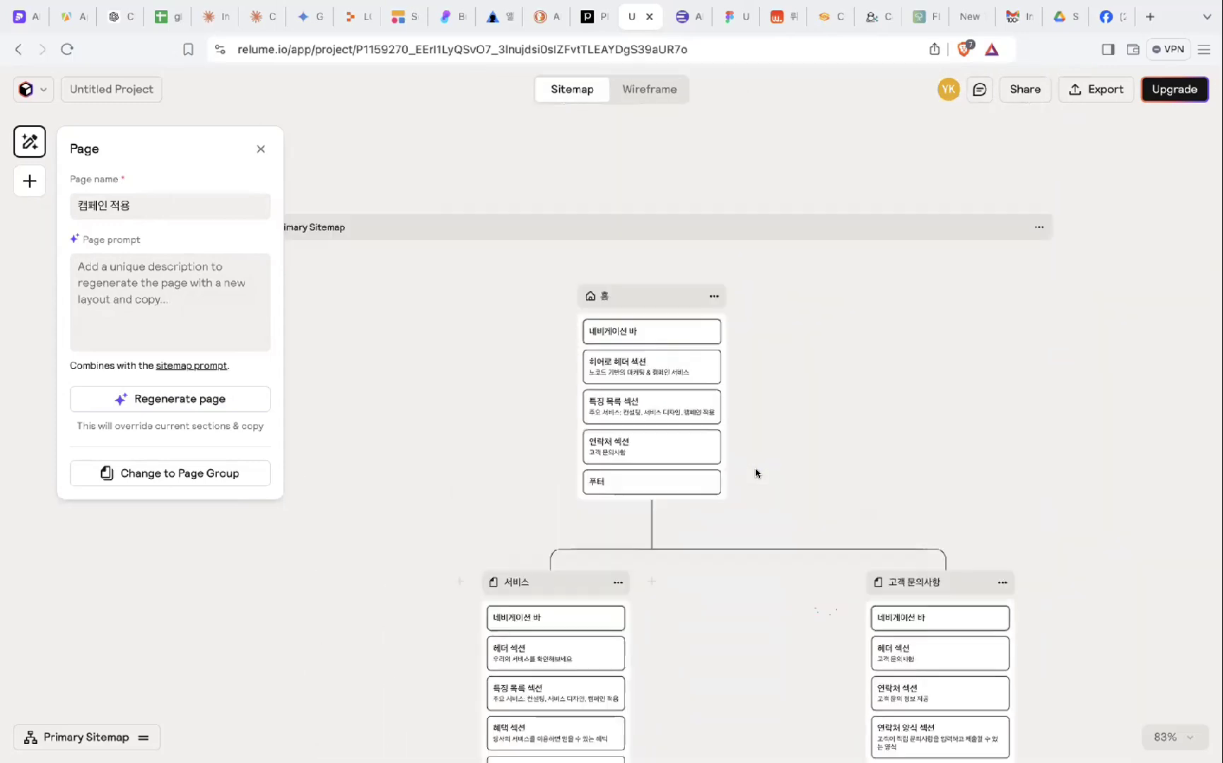
scroll(360, 354, "down", 6)
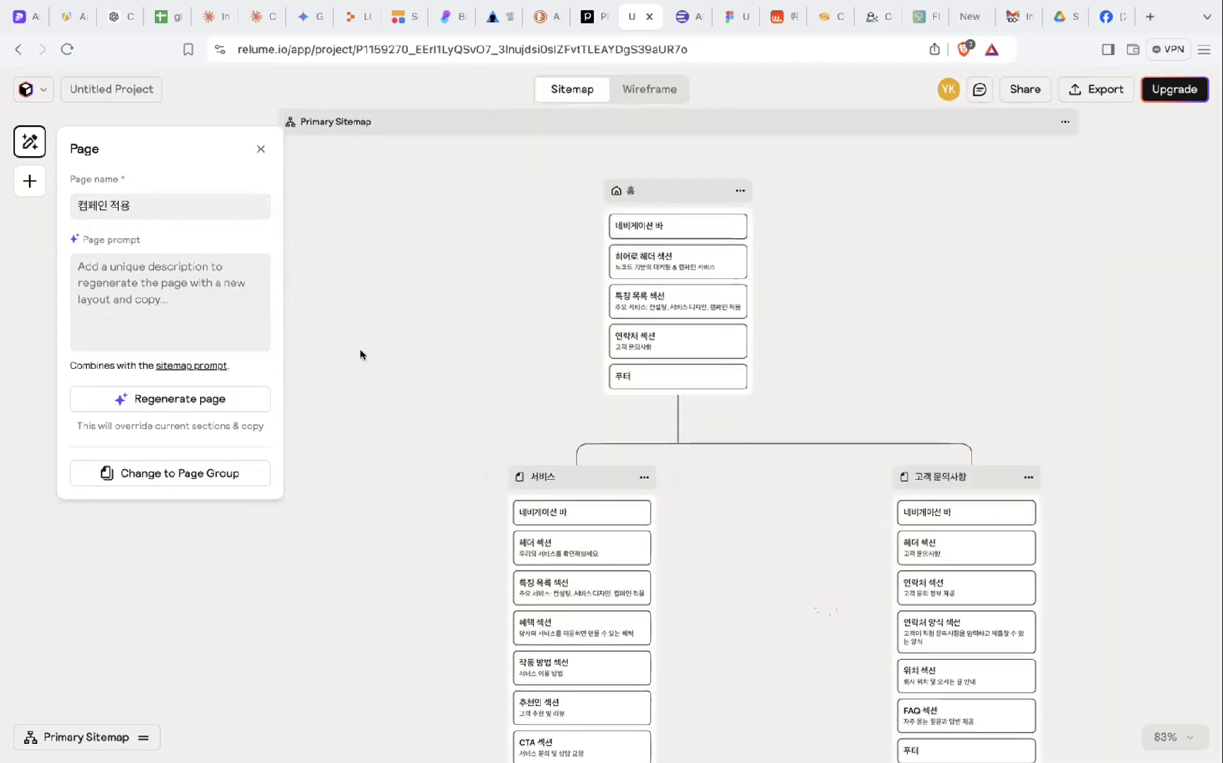
left_click(261, 145)
scroll(530, 207, "up", 4)
scroll(529, 207, "right", 4)
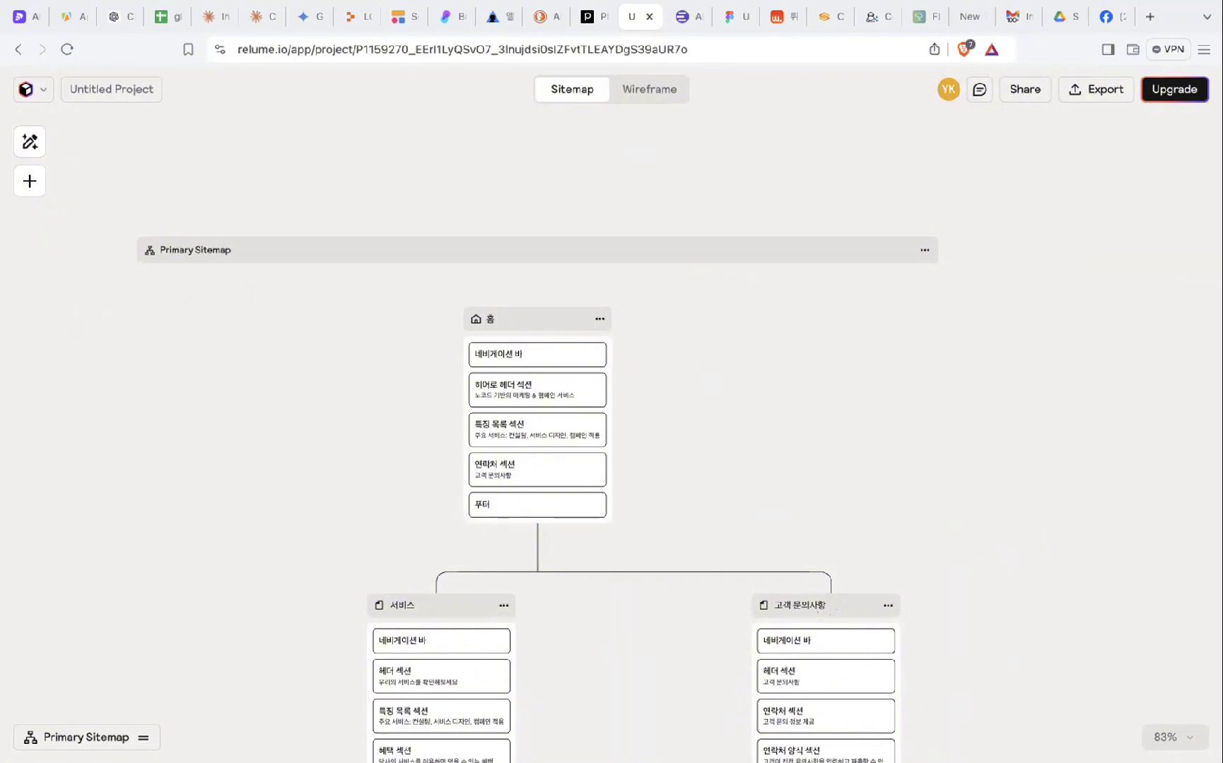
- Switch to Wireframe view, scroll down the 홈 page and open the services section's settings
left_click(648, 89)
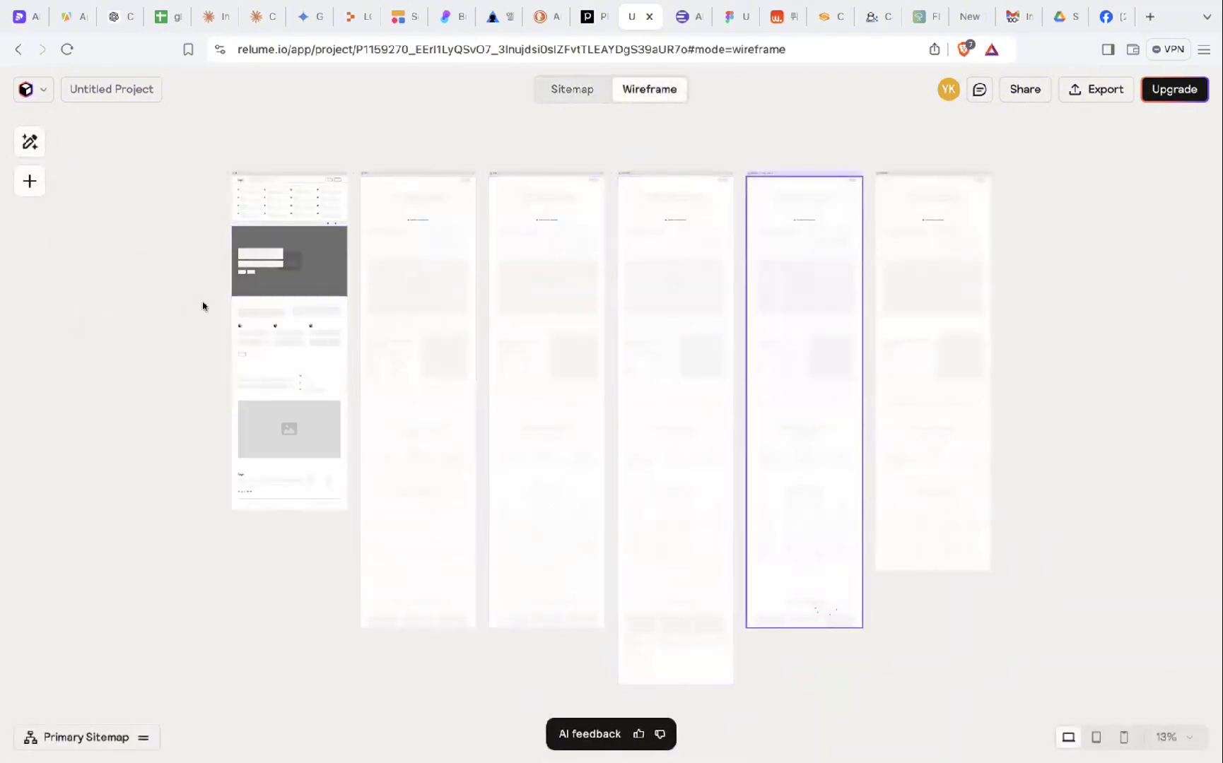
scroll(203, 303, "up", 3)
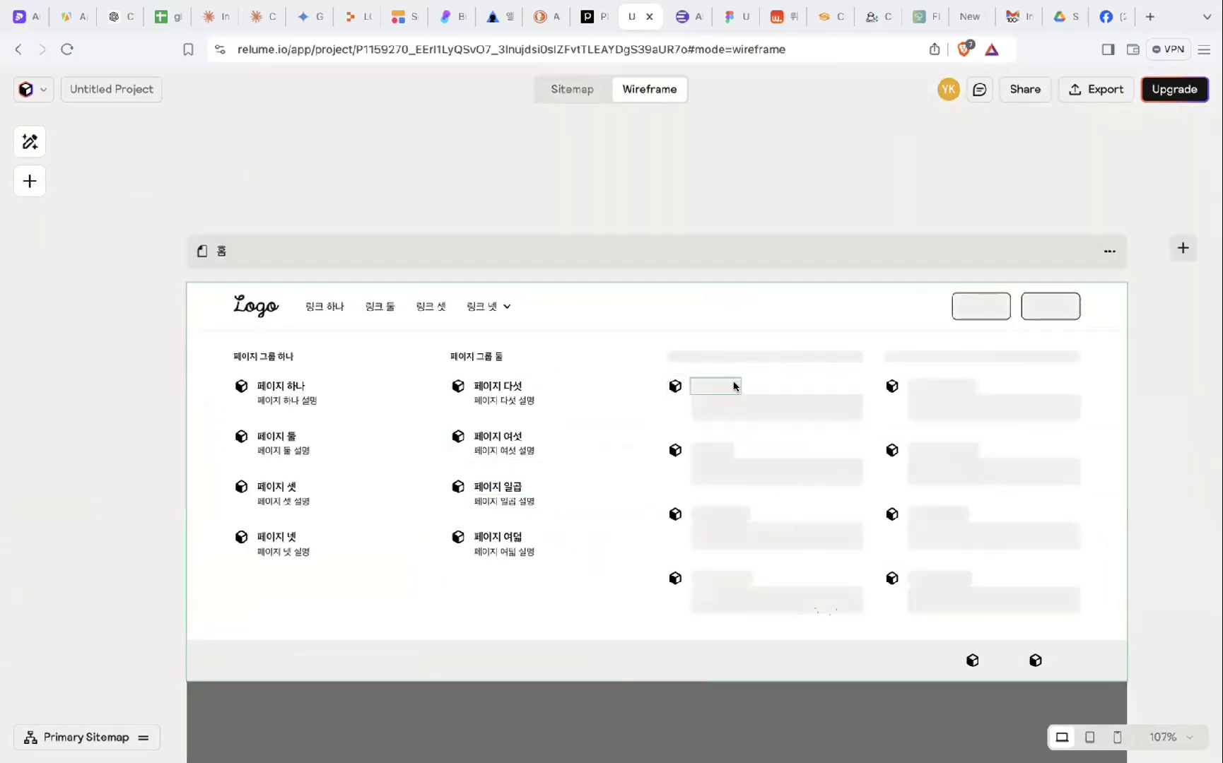
scroll(444, 507, "down", 2)
scroll(438, 507, "down", 1)
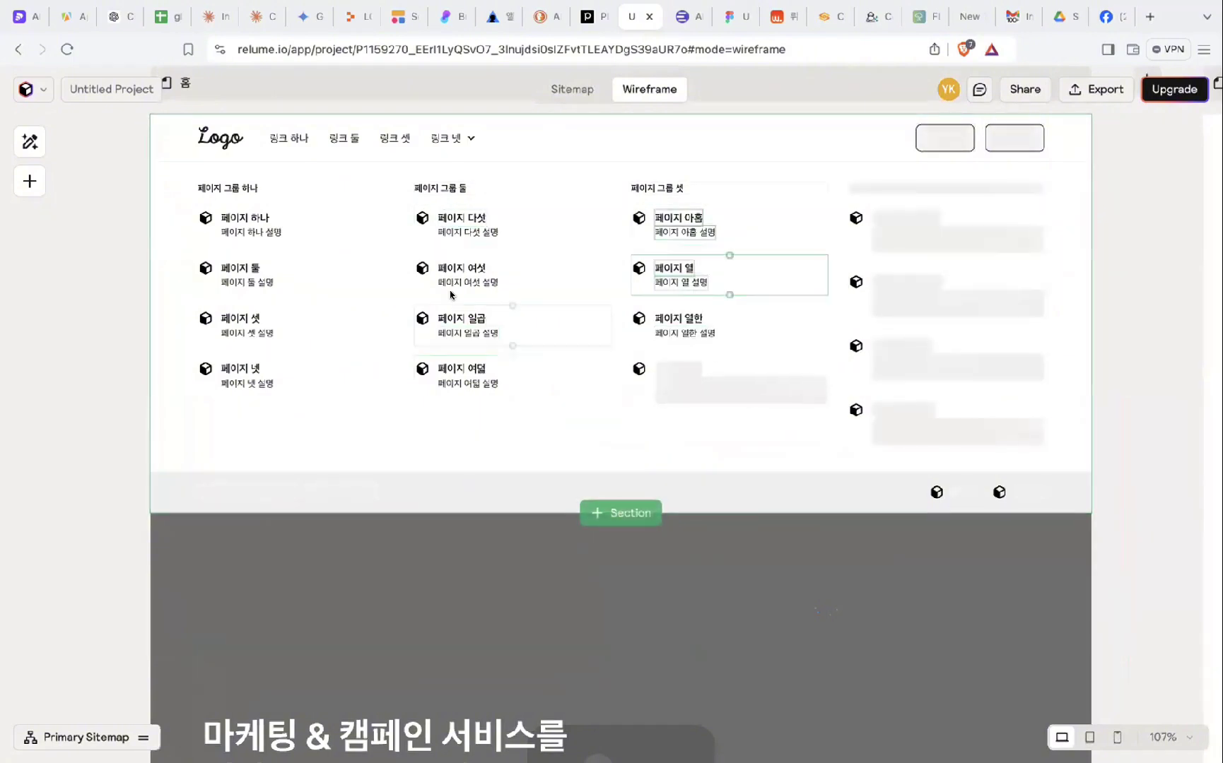
scroll(508, 328, "down", 3)
scroll(504, 328, "down", 5)
scroll(504, 327, "down", 3)
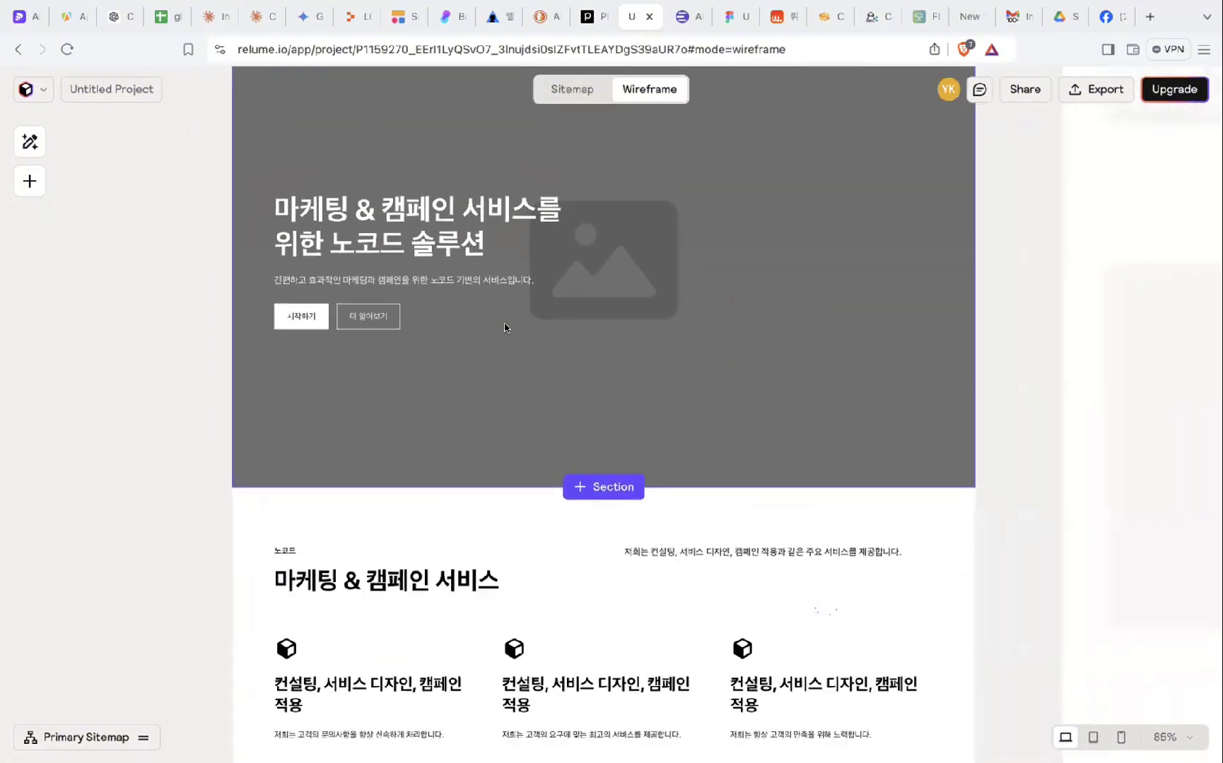
scroll(505, 327, "up", 2)
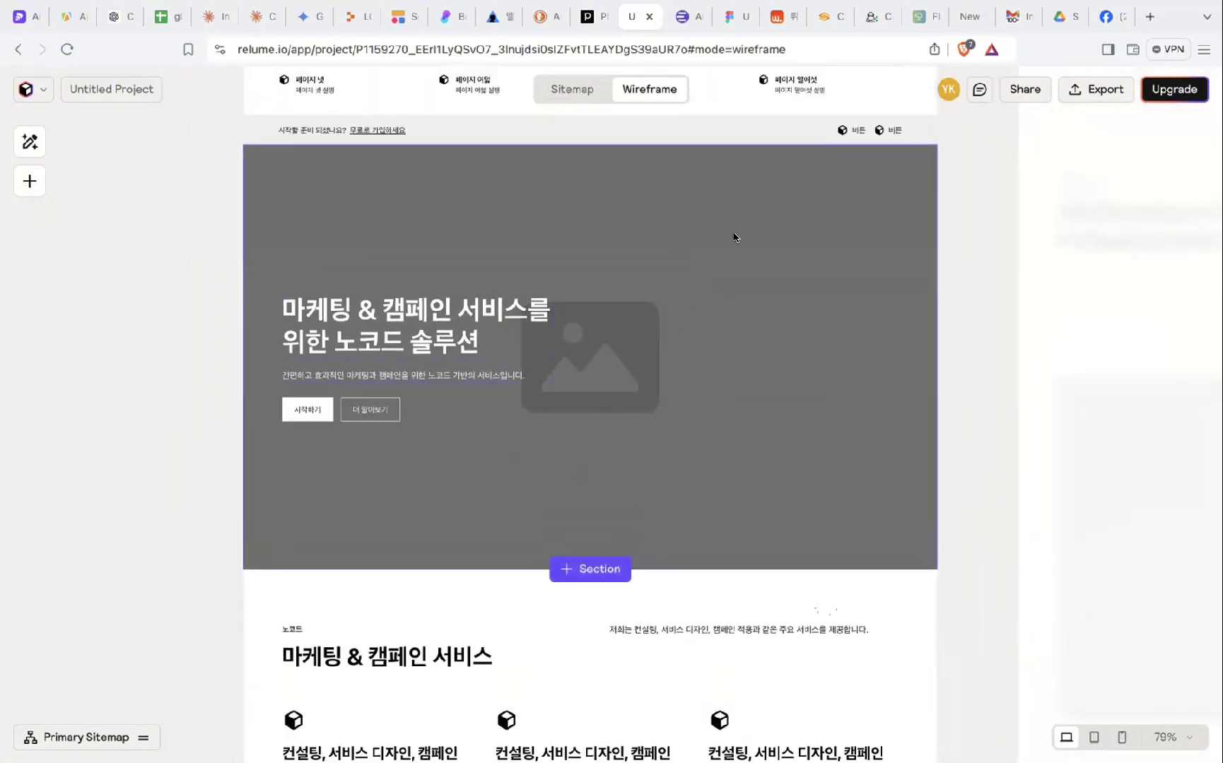
scroll(579, 308, "down", 3)
scroll(634, 242, "up", 4)
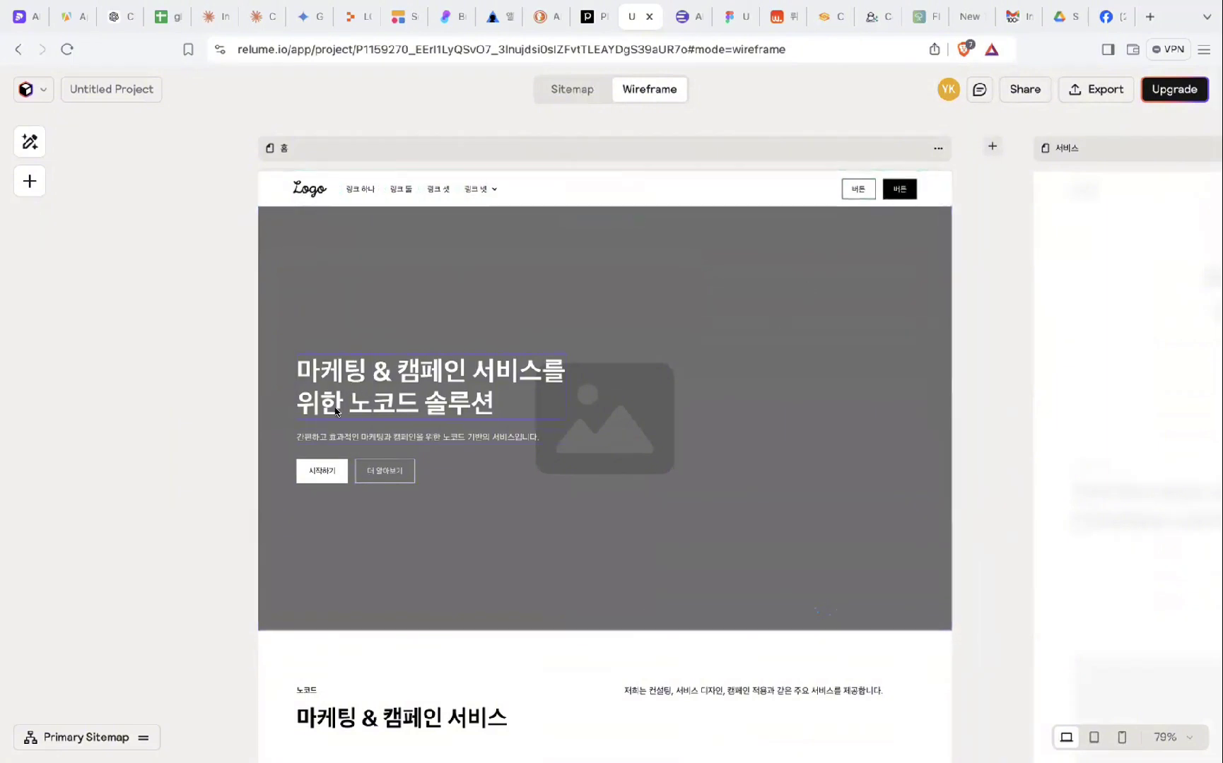
scroll(448, 428, "down", 1)
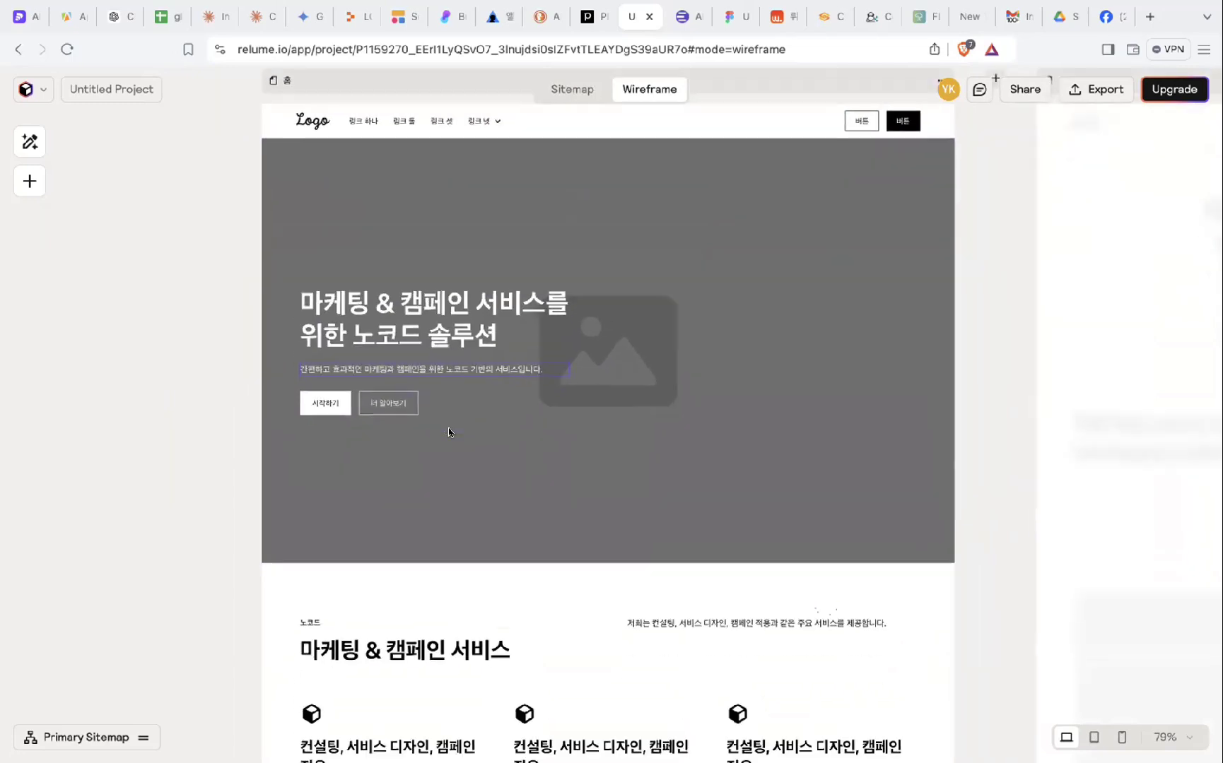
scroll(414, 378, "down", 4)
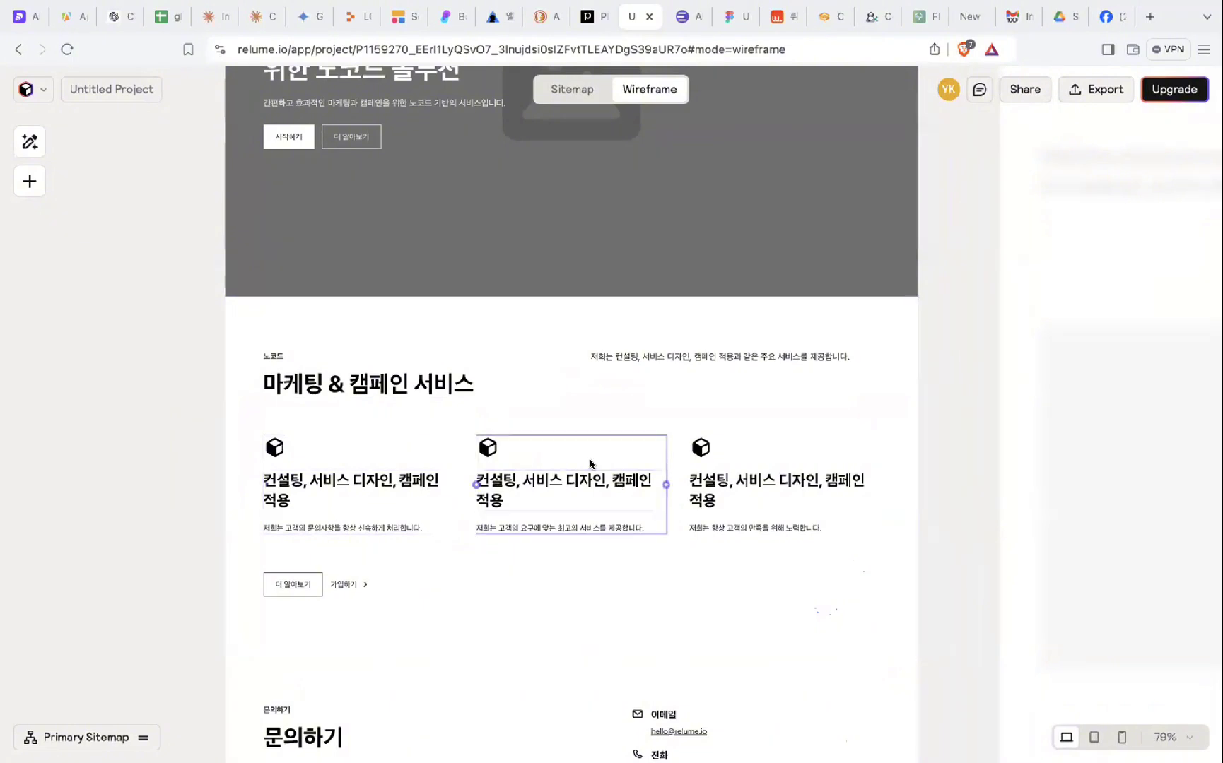
scroll(601, 506, "down", 2)
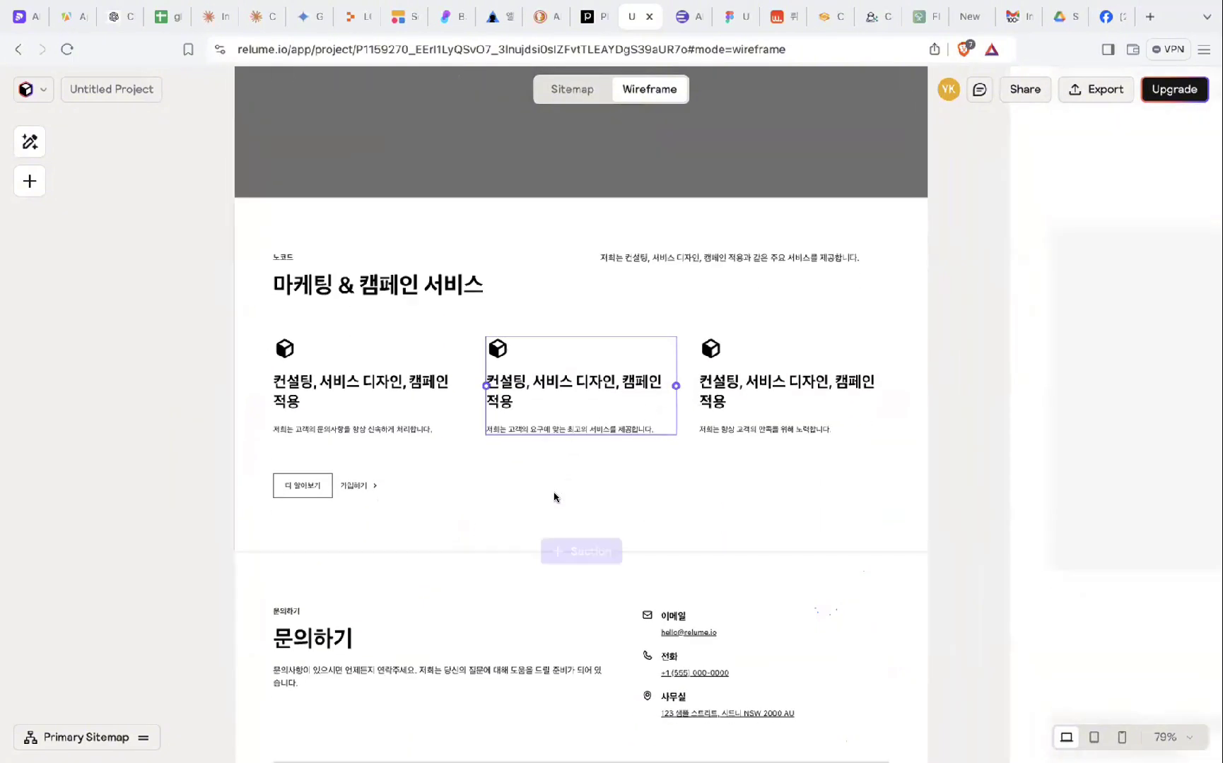
left_click(319, 389)
- Trim the first service card heading down to 컨설팅
double_click(311, 380)
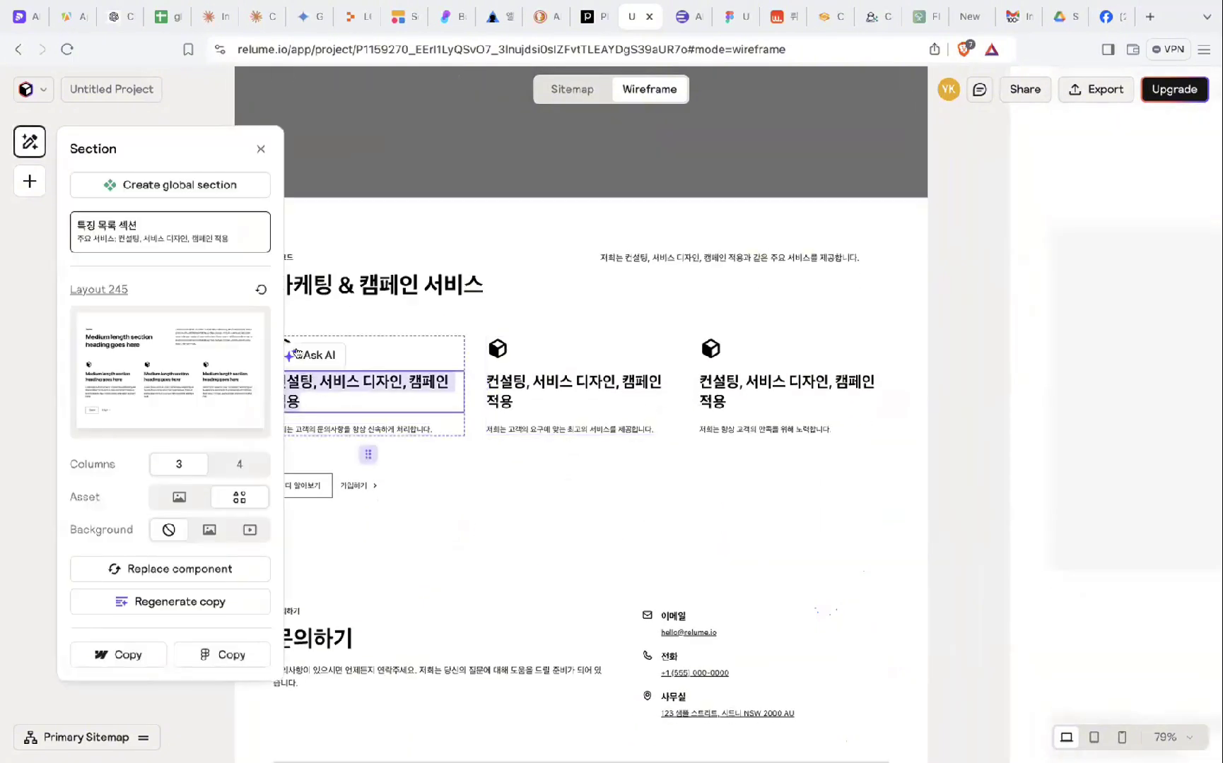
left_click(342, 391)
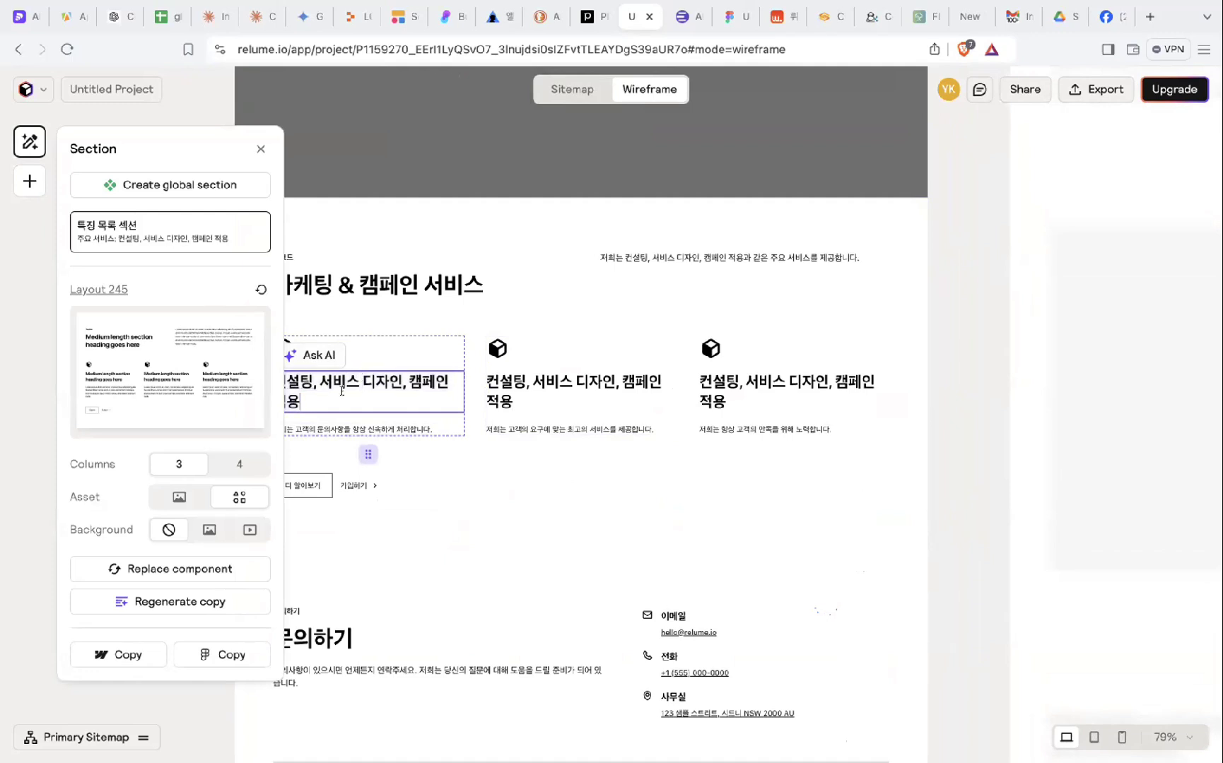
key("ctrl+shift+End")
key("BackSpace")
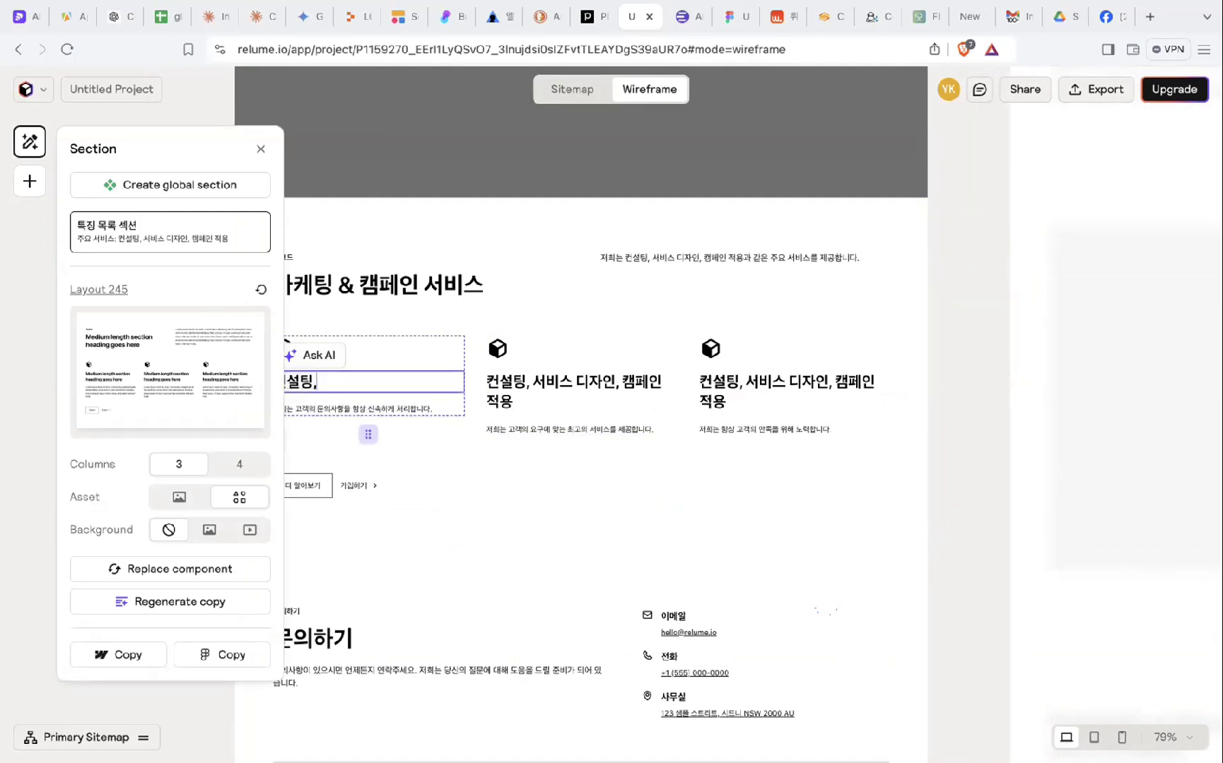
- Remove the 컨설팅, prefix from the second service card heading
left_click(530, 375)
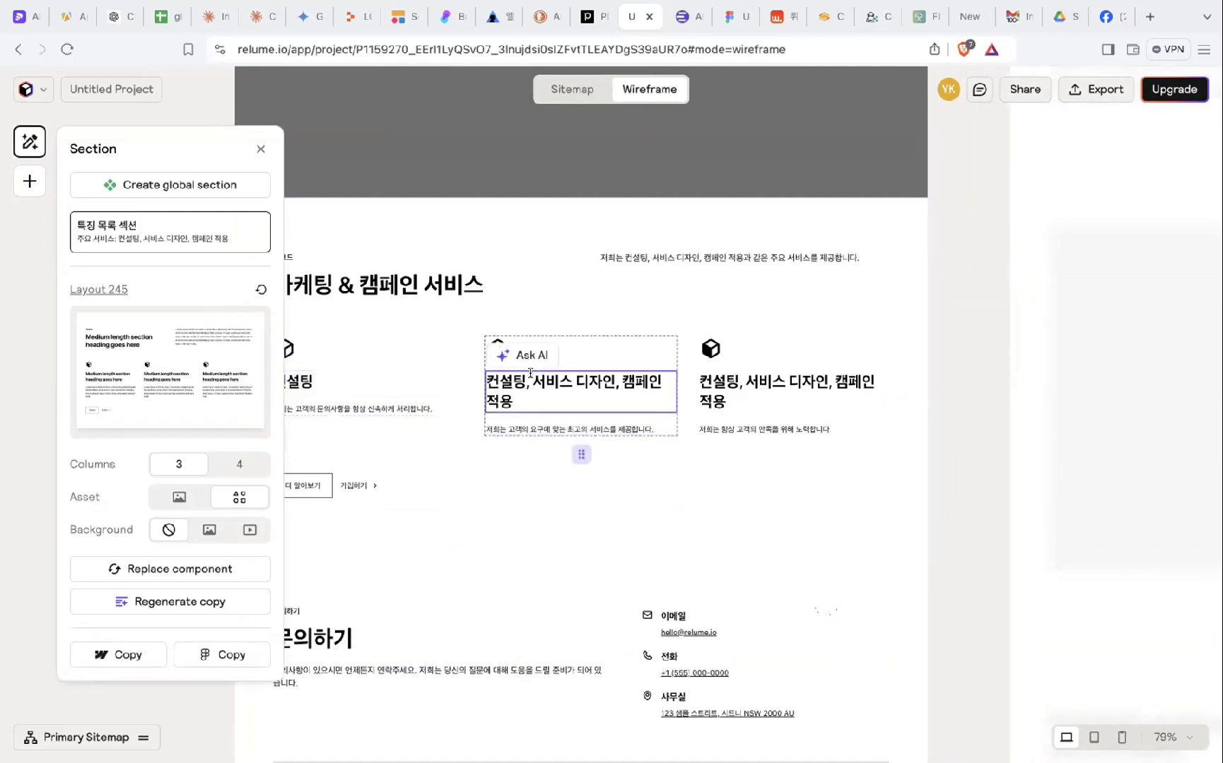
left_click(534, 379)
key("ctrl+shift+End")
key("BackSpace")
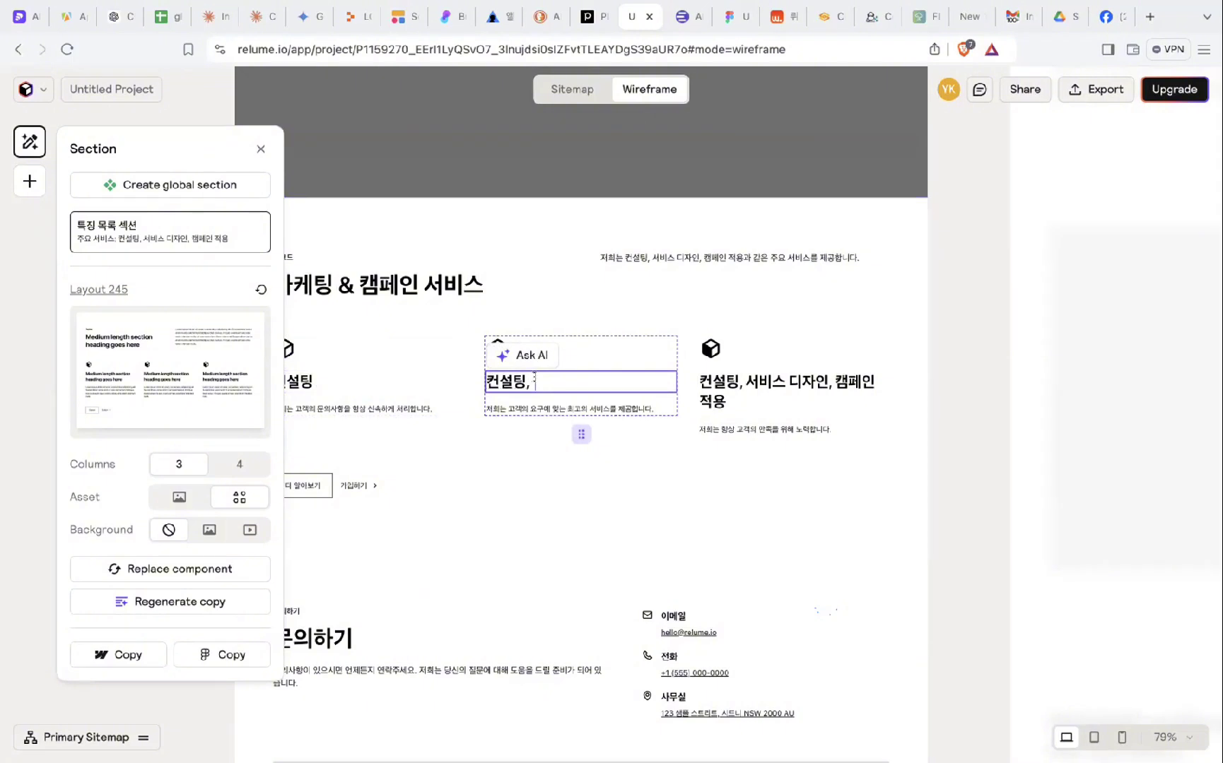
key("ctrl+z")
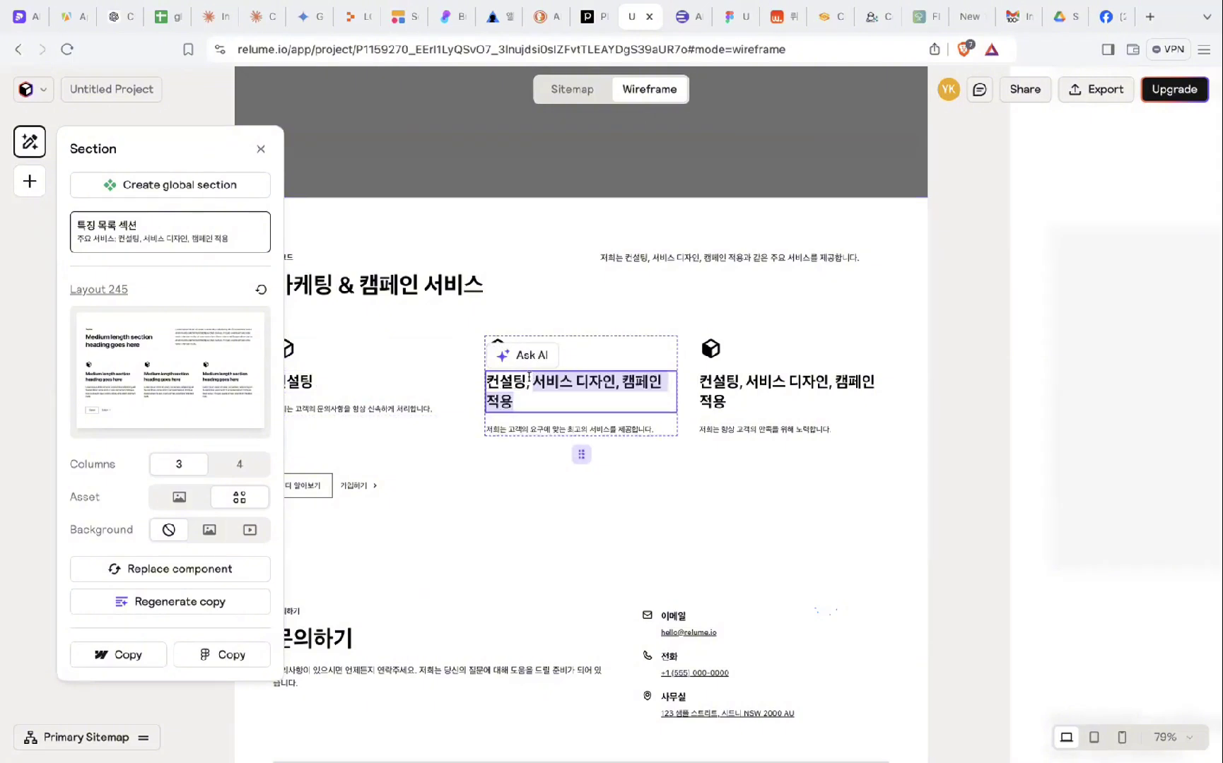
left_click(530, 376)
key("ctrl+shift+End")
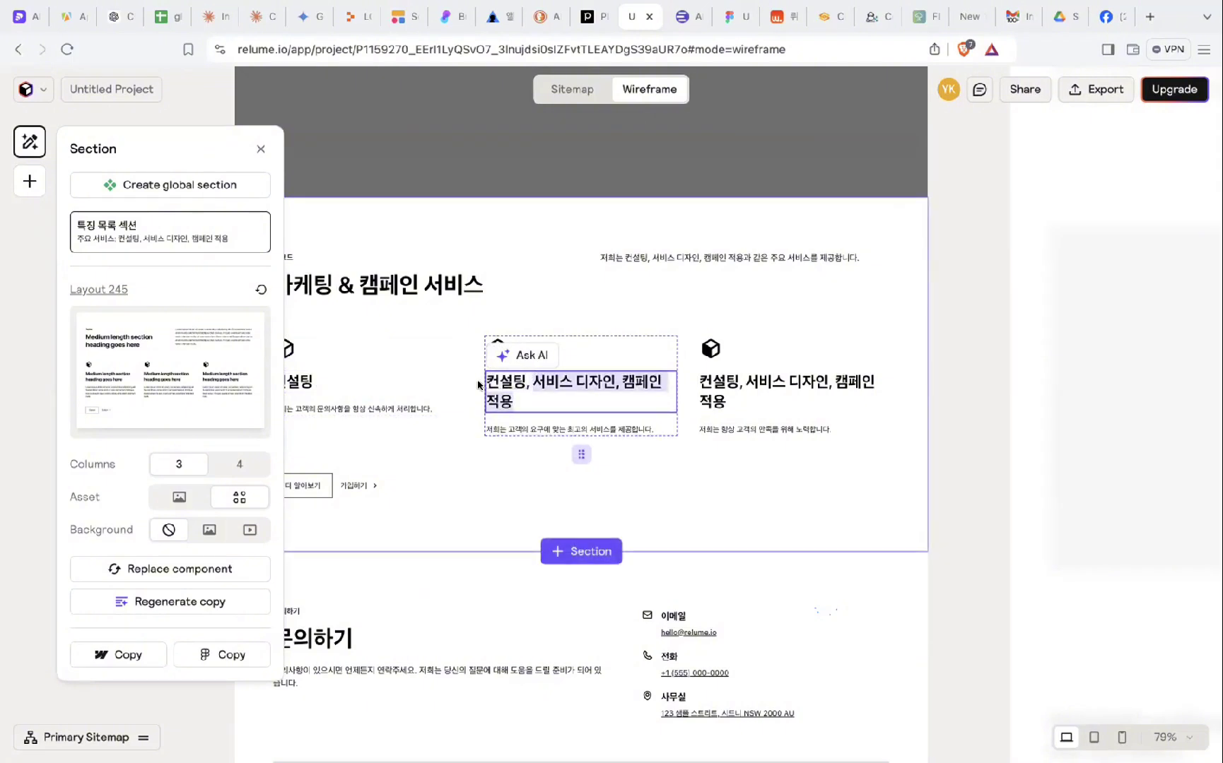
left_click(531, 380)
key("BackSpace")
key("BackSpace")
key("BackSpace")
key("BackSpace")
key("BackSpace")
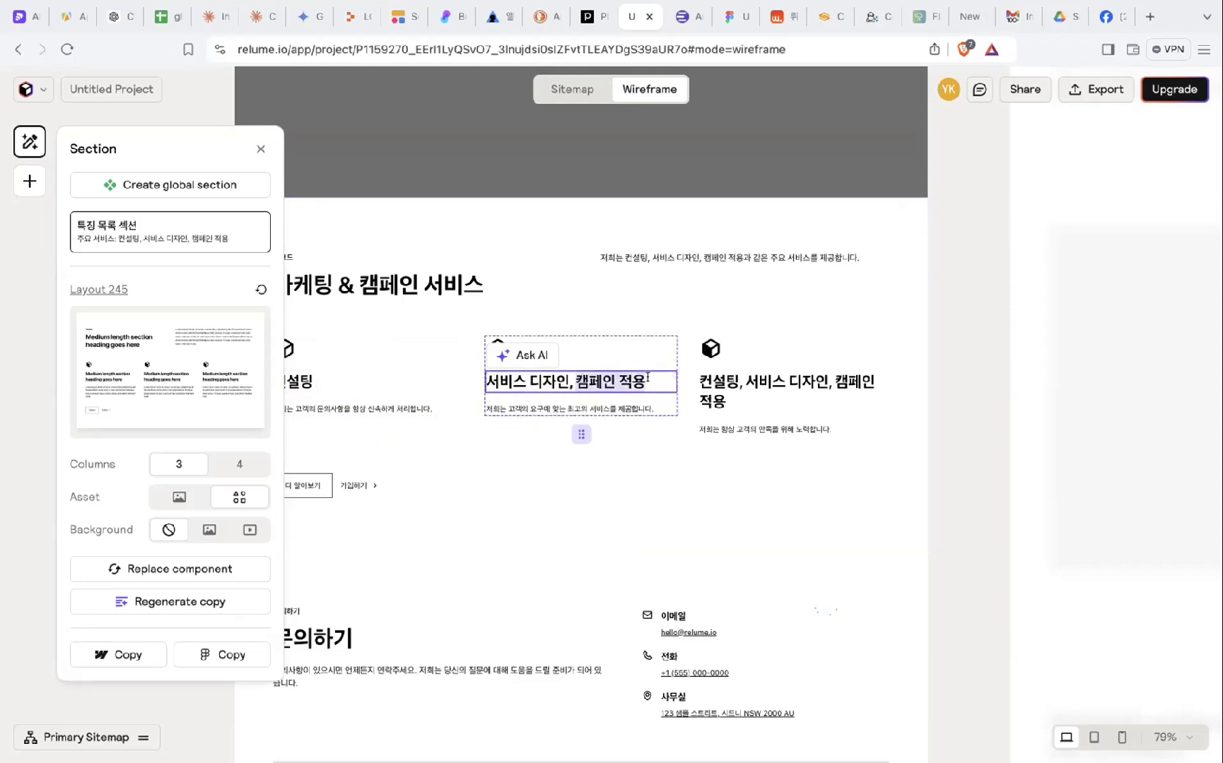
- Cut the third card heading to 캠페인 적용, close Section settings and scroll to 문의하기
left_click(827, 381)
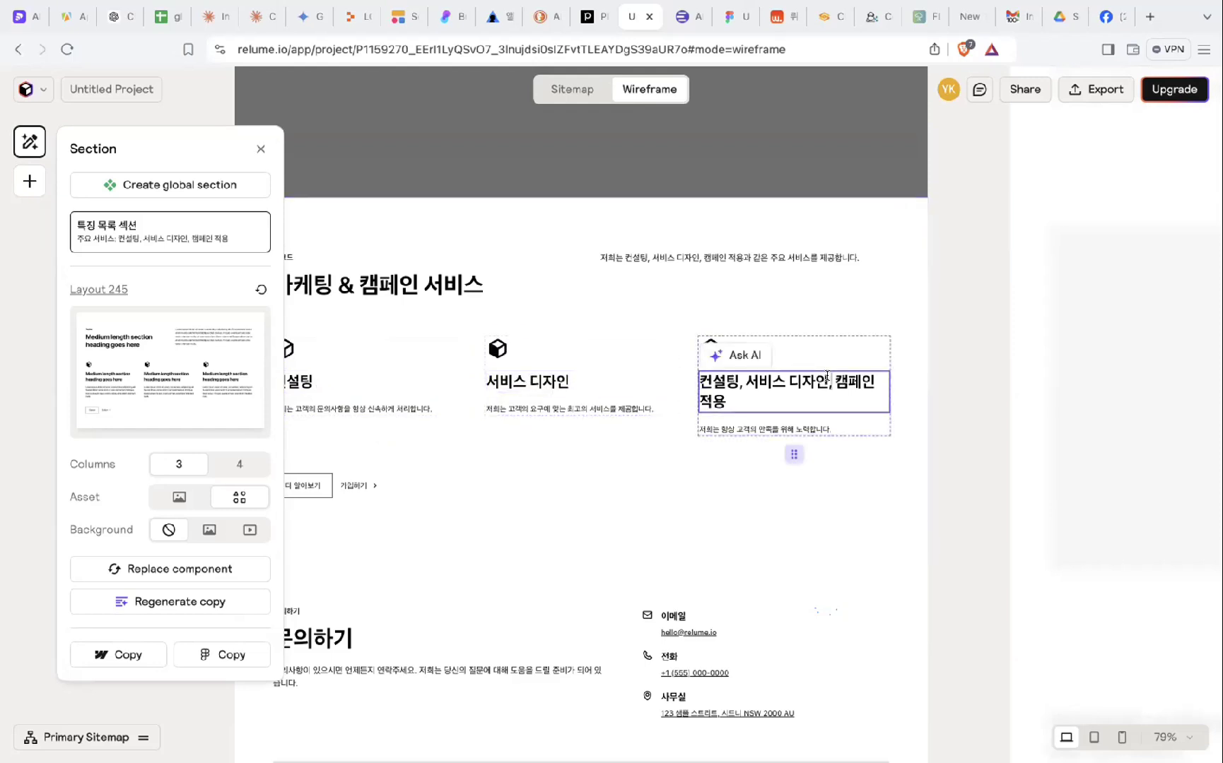
double_click(829, 375)
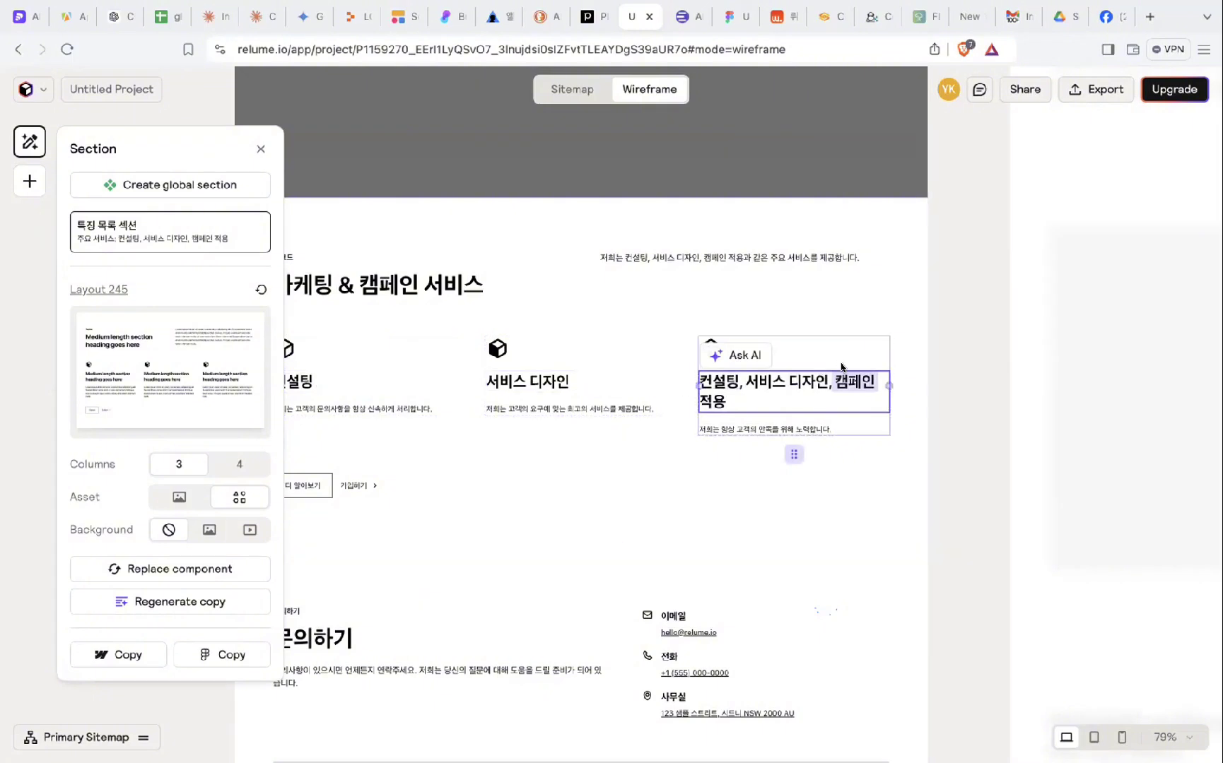
key("BackSpace")
key("BackSpace")
key("BackSpace")
key("BackSpace")
key("BackSpace")
key("BackSpace")
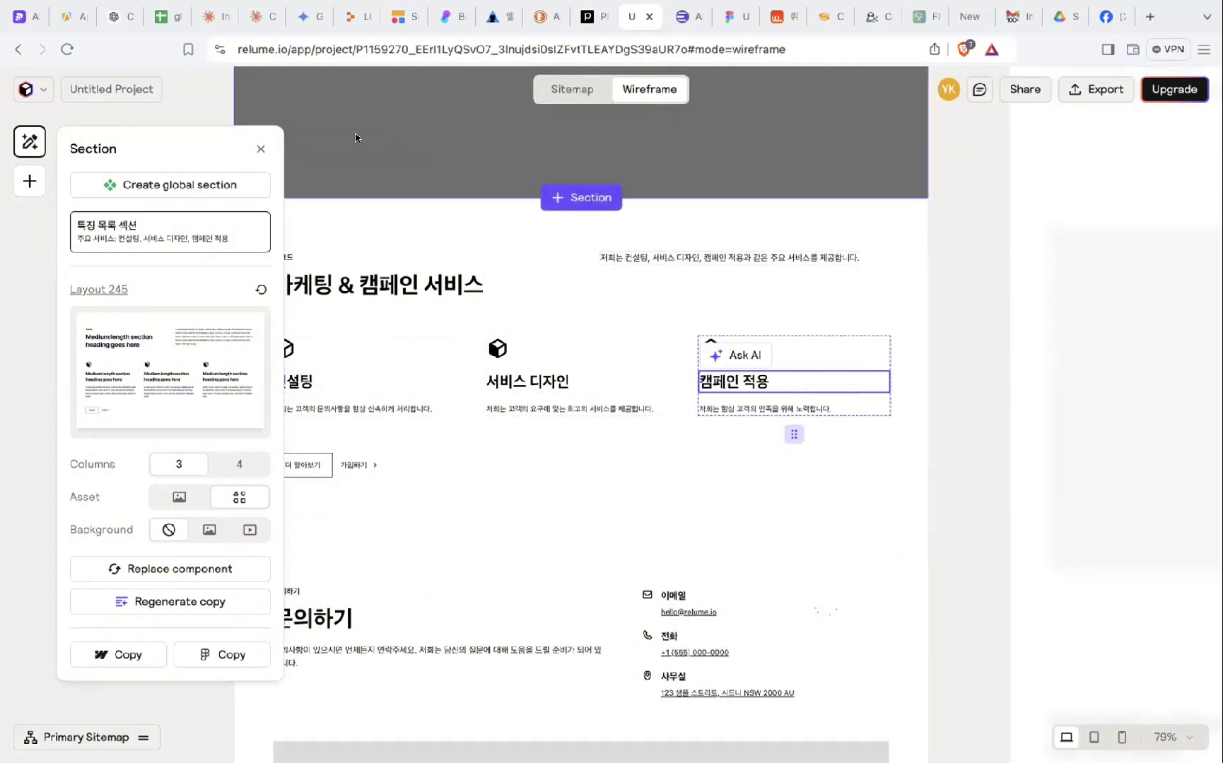
left_click(261, 149)
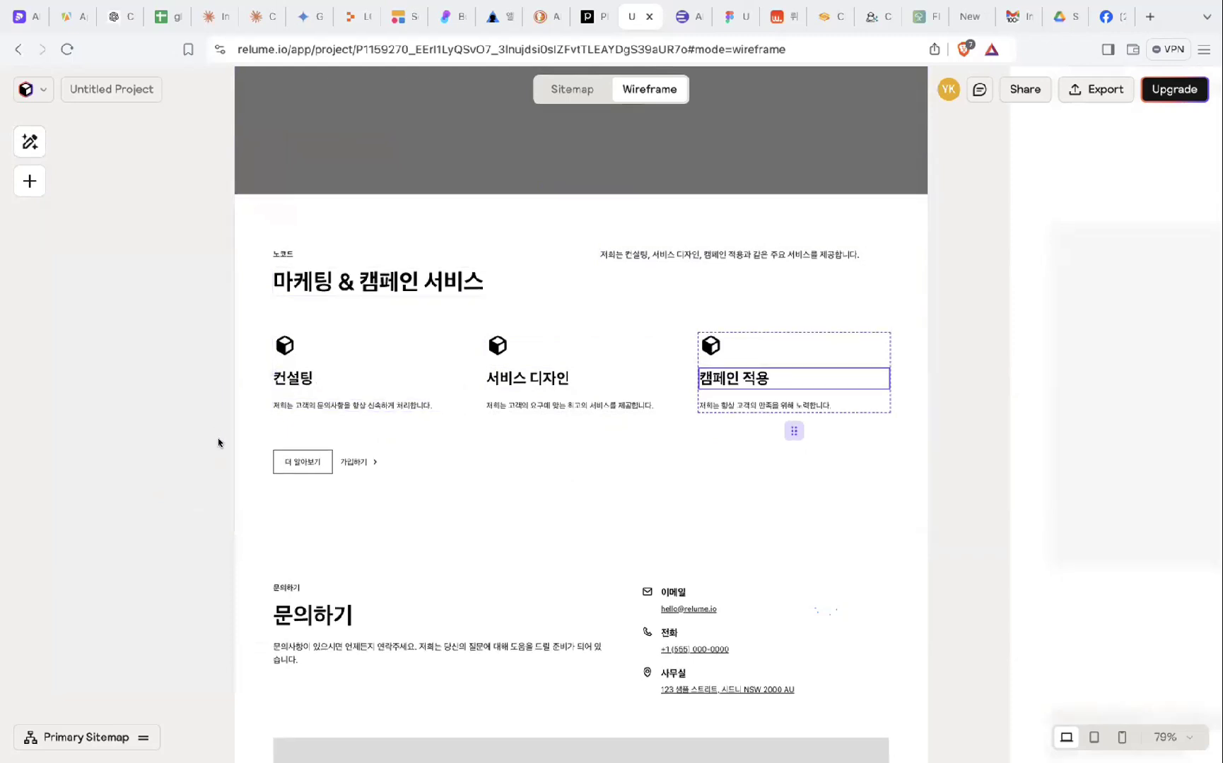
scroll(233, 437, "down", 1)
scroll(410, 364, "down", 4)
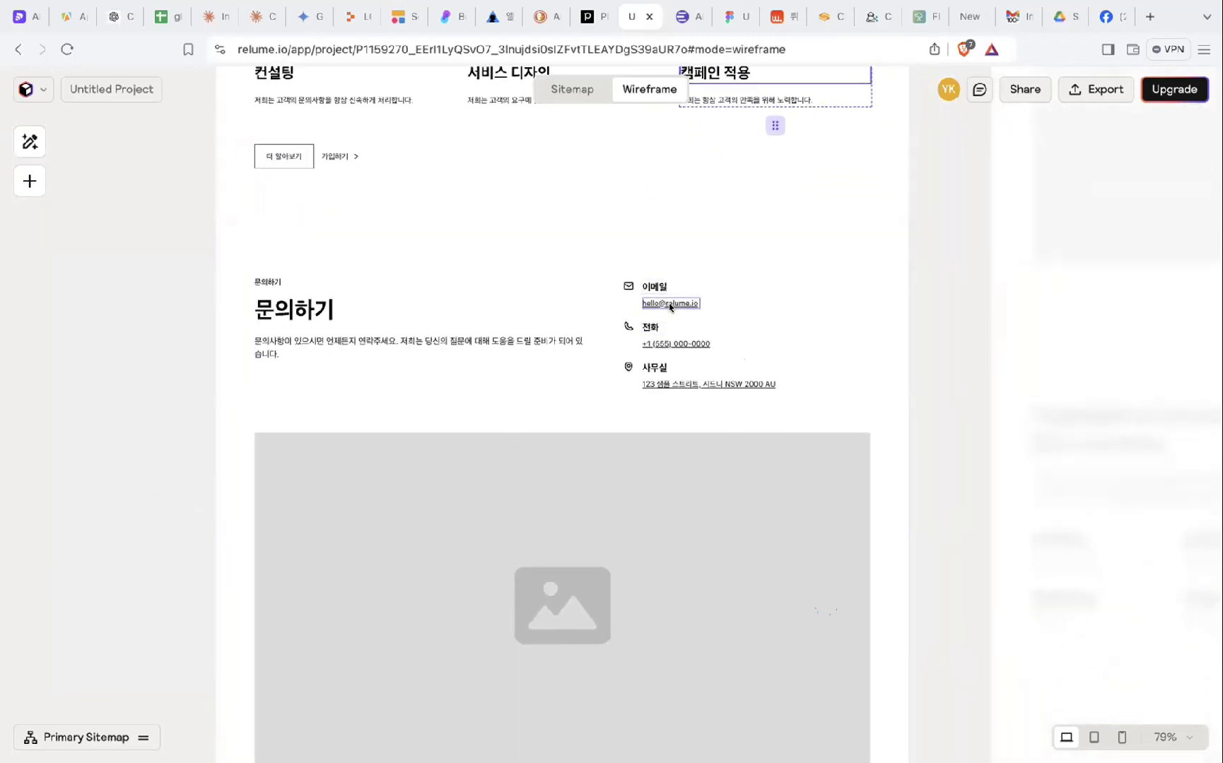
scroll(668, 301, "up", 5)
- Replace the sample contact e-mail domain with the company's, and the phone with a Korean +82 number
left_click(658, 300)
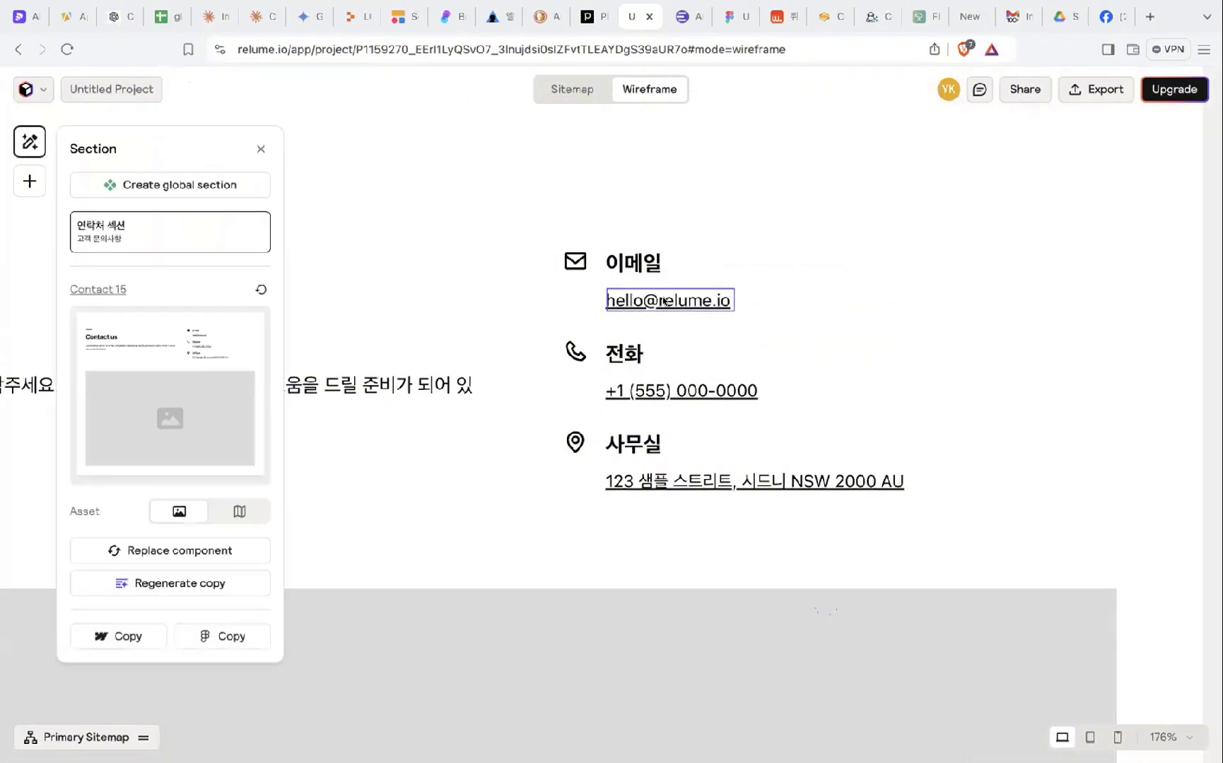
left_click(662, 300)
key("BackSpace")
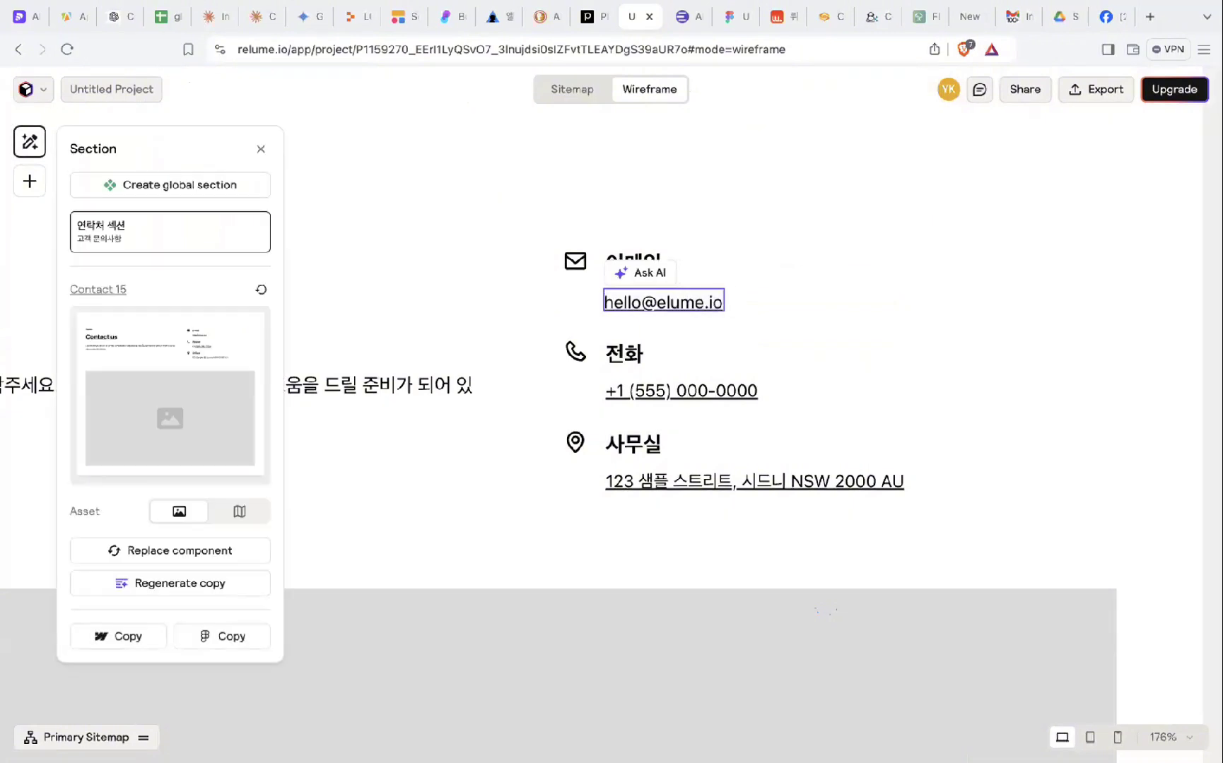
type("bizma")
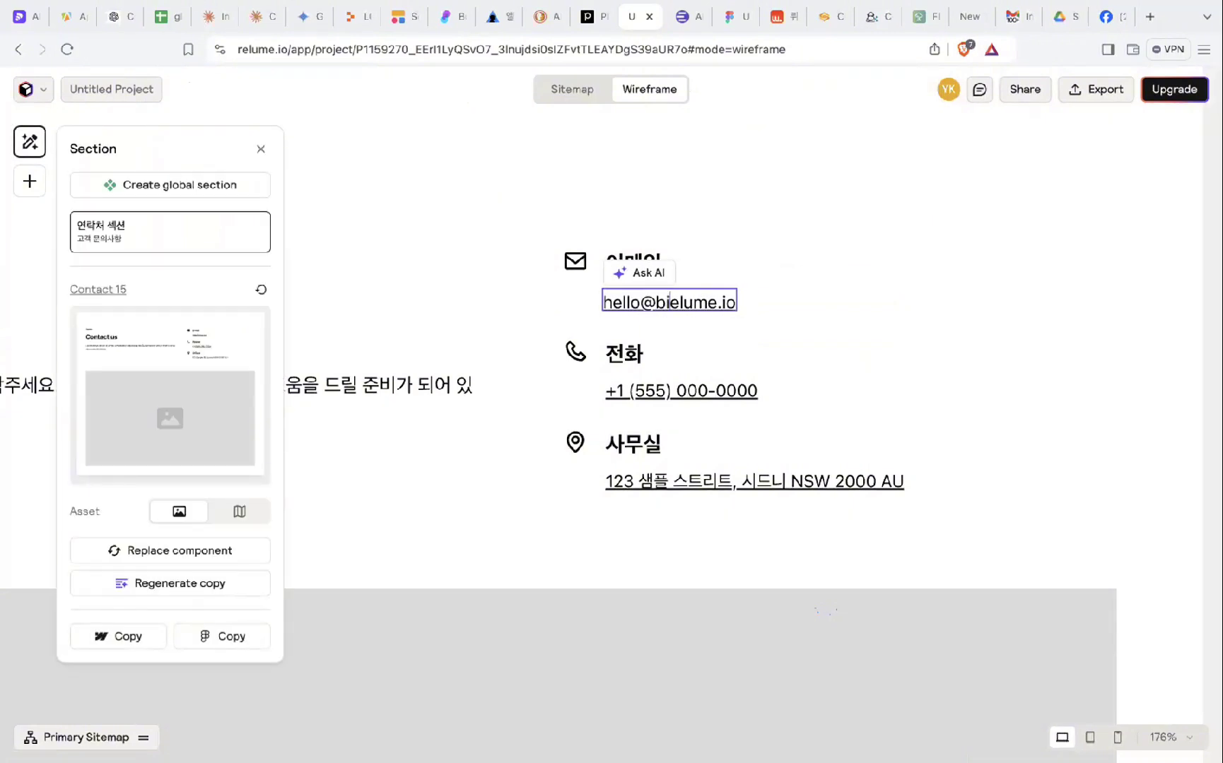
type("trixx.com")
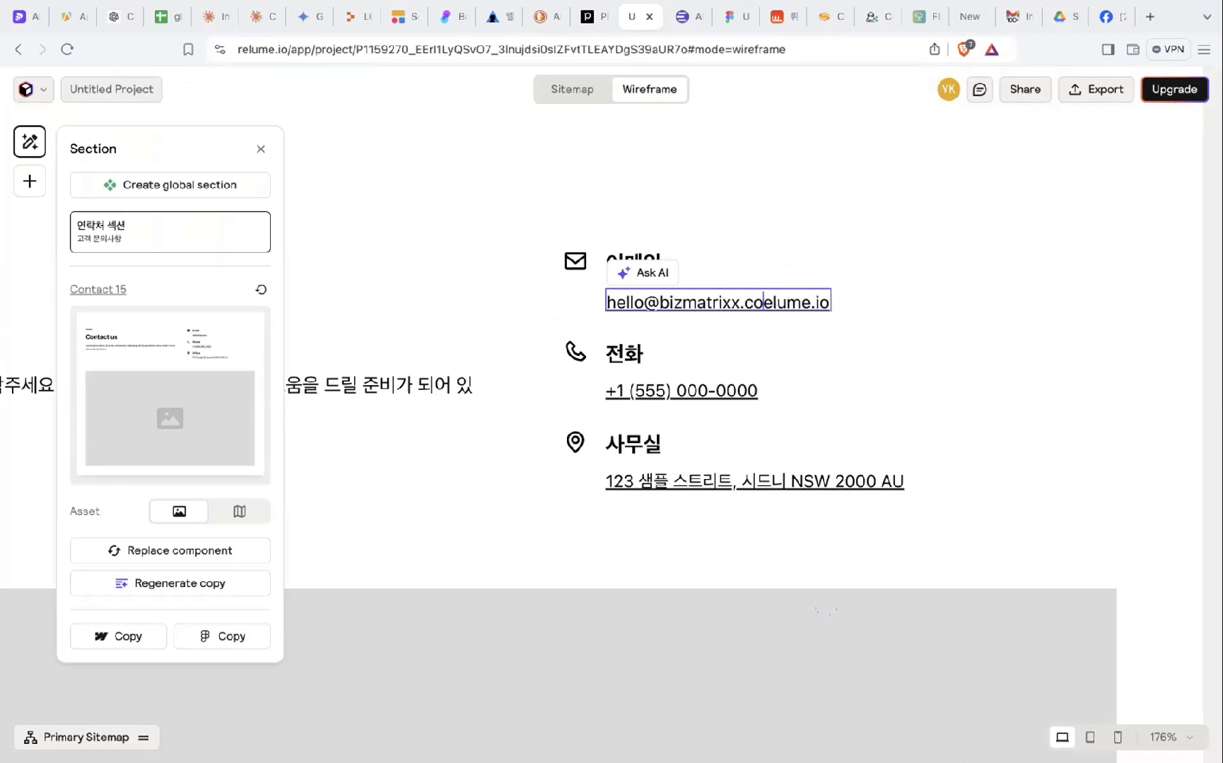
key("Delete")
key("Delete")
key("Delete")
key("Delete")
key("Delete")
key("Delete")
key("Delete")
key("Delete")
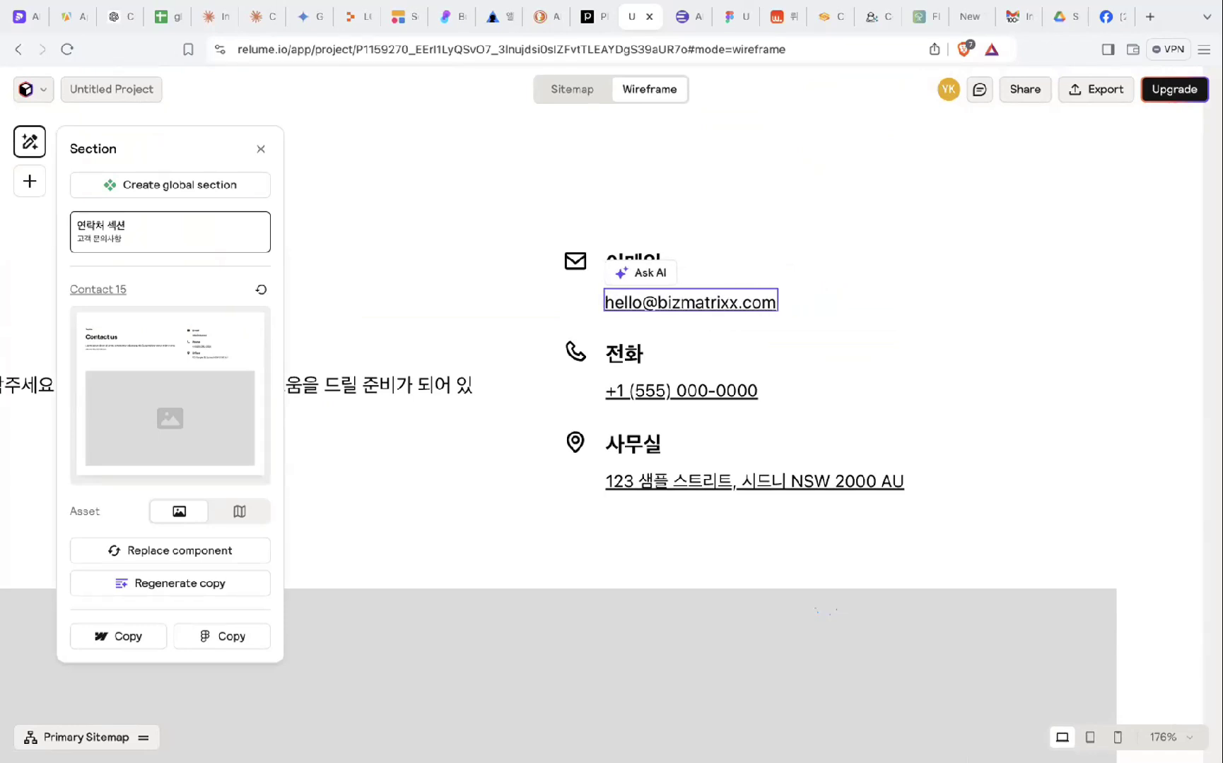
left_click(657, 391)
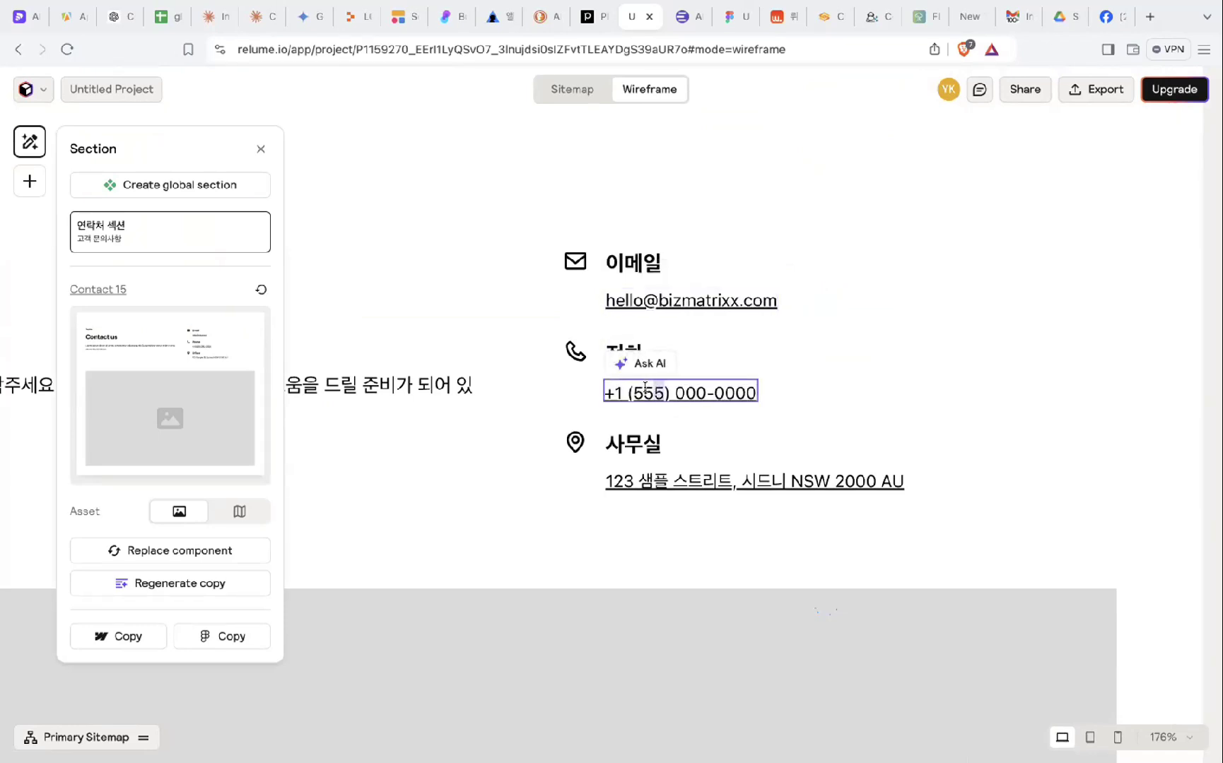
key("BackSpace")
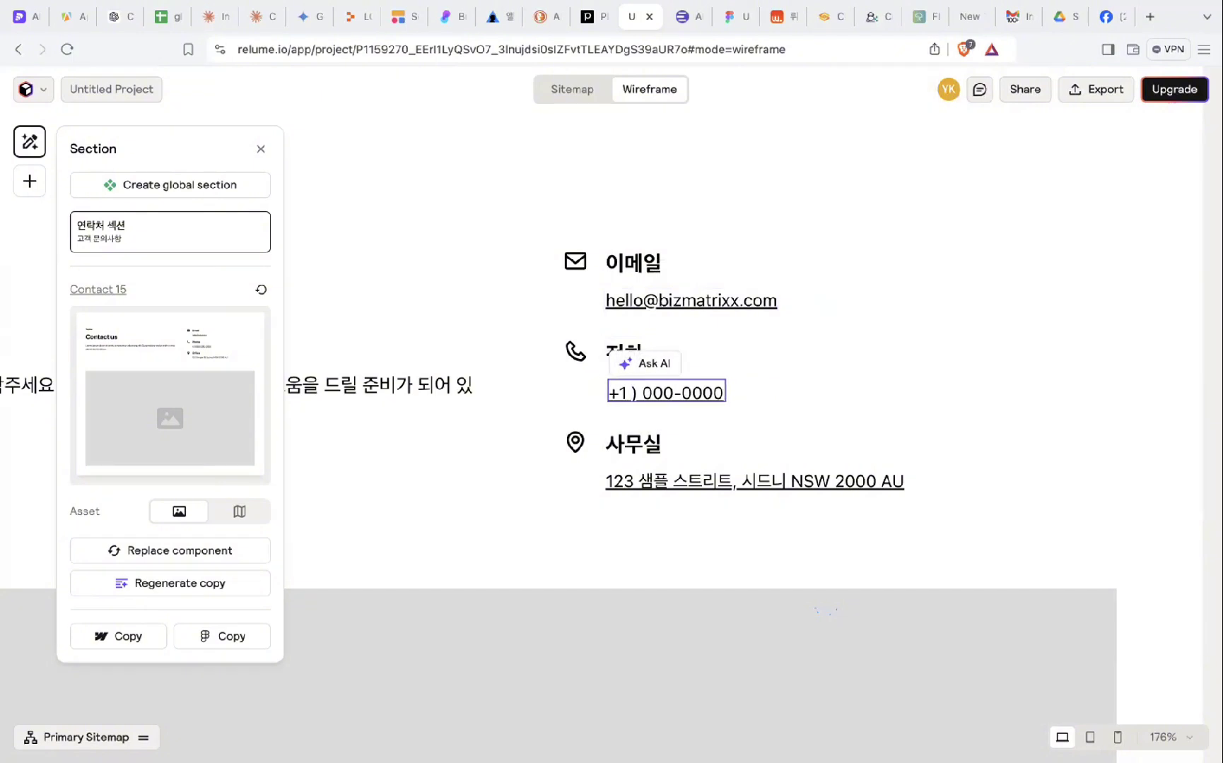
key("BackSpace")
key("BackSpace")
type("82) ")
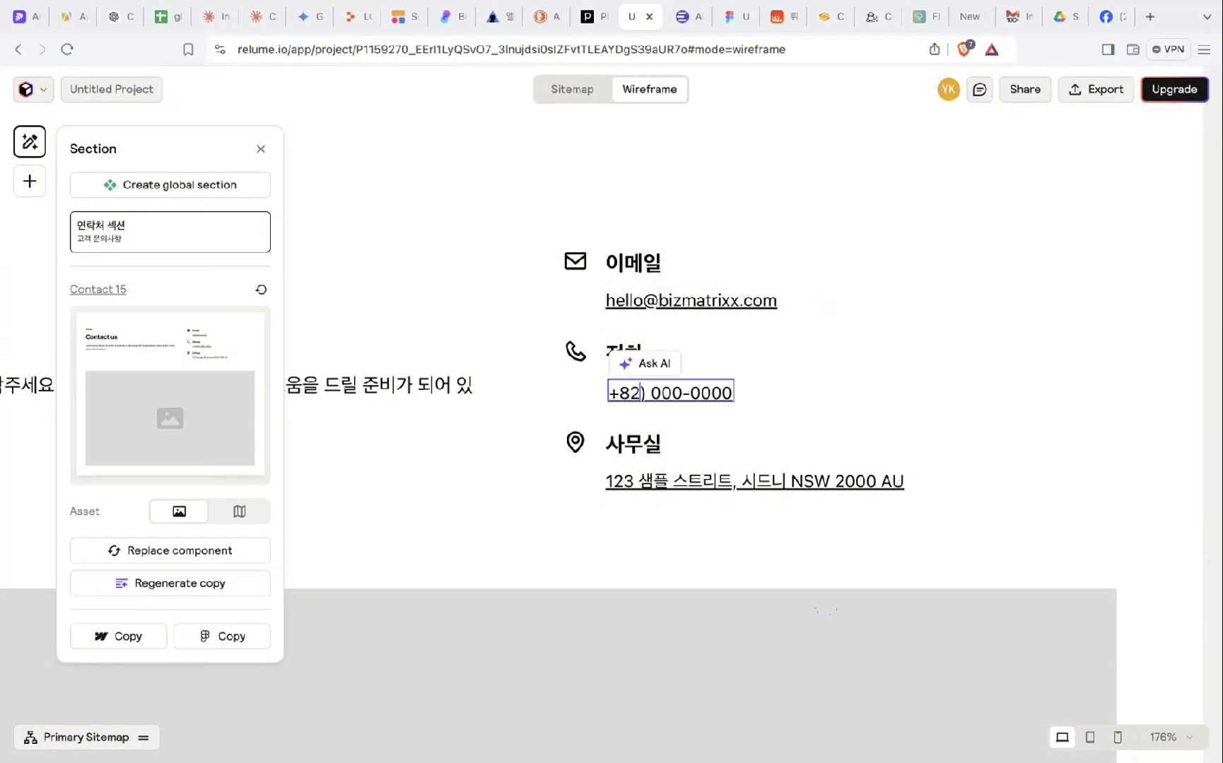
type("010")
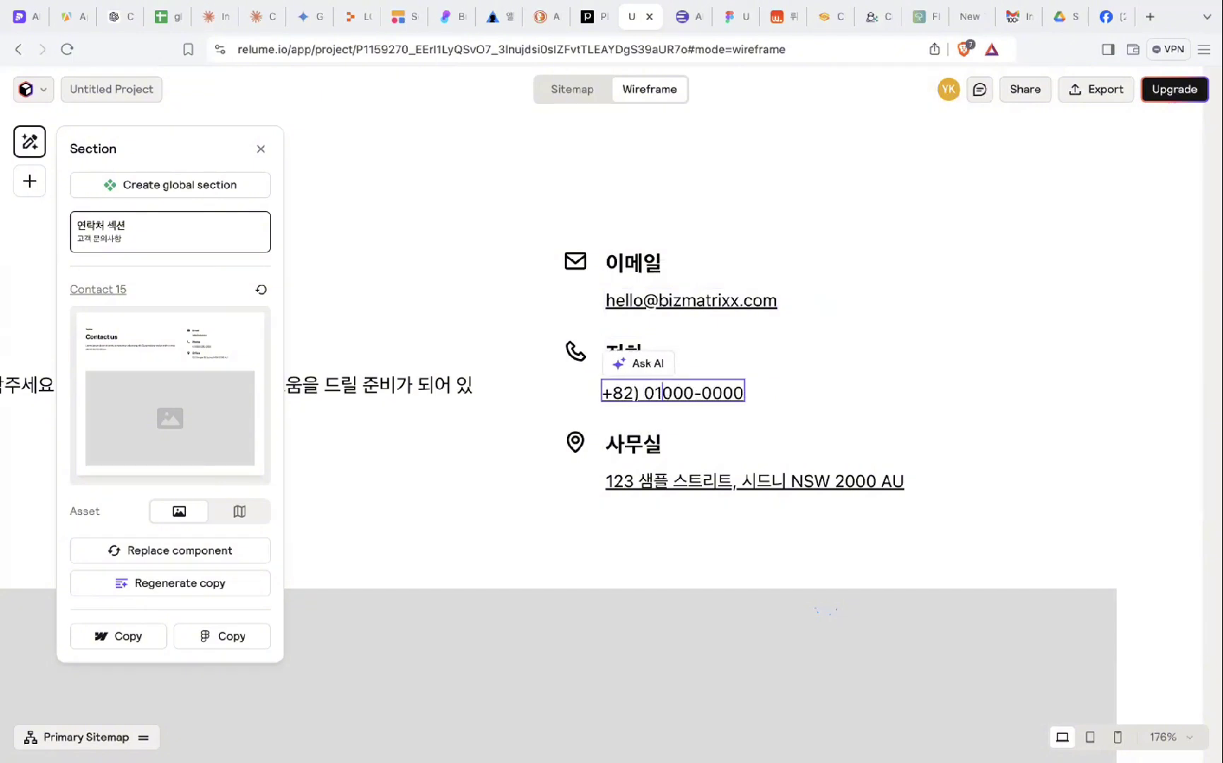
type("-0")
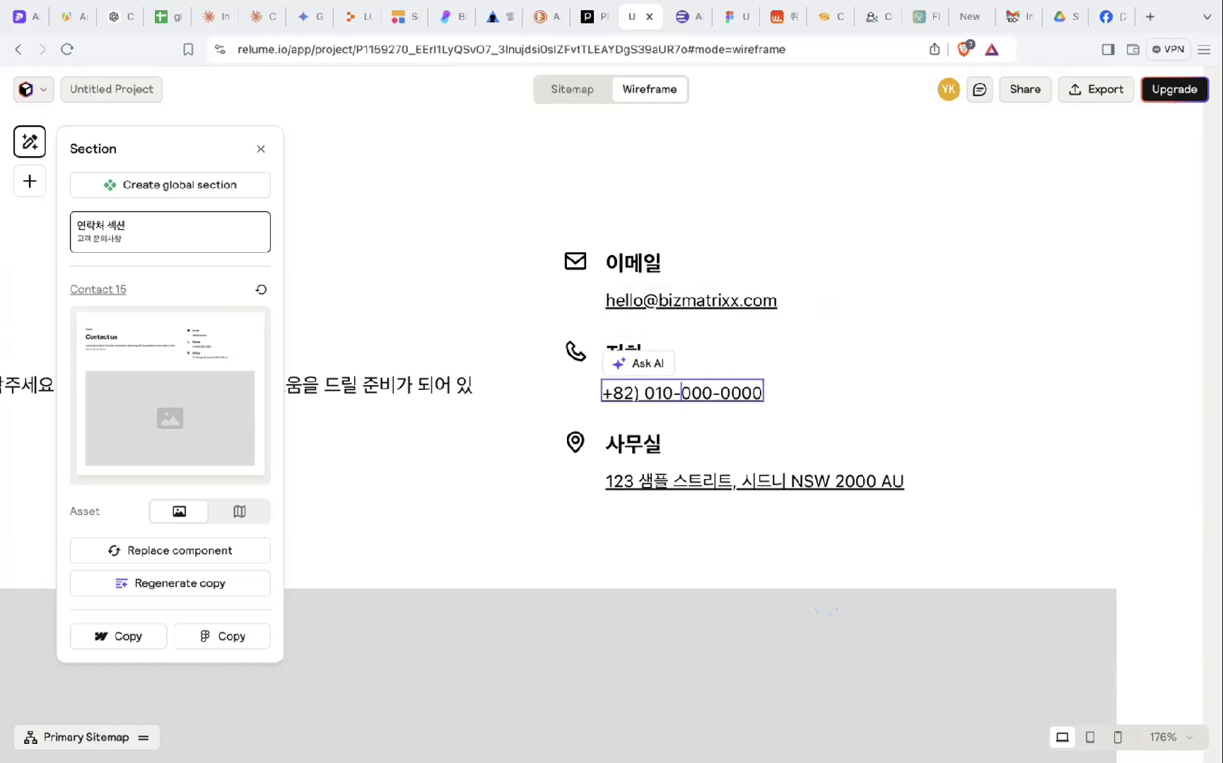
- Replace the Sydney placeholder office address with the company's Seoul address
left_click(680, 482)
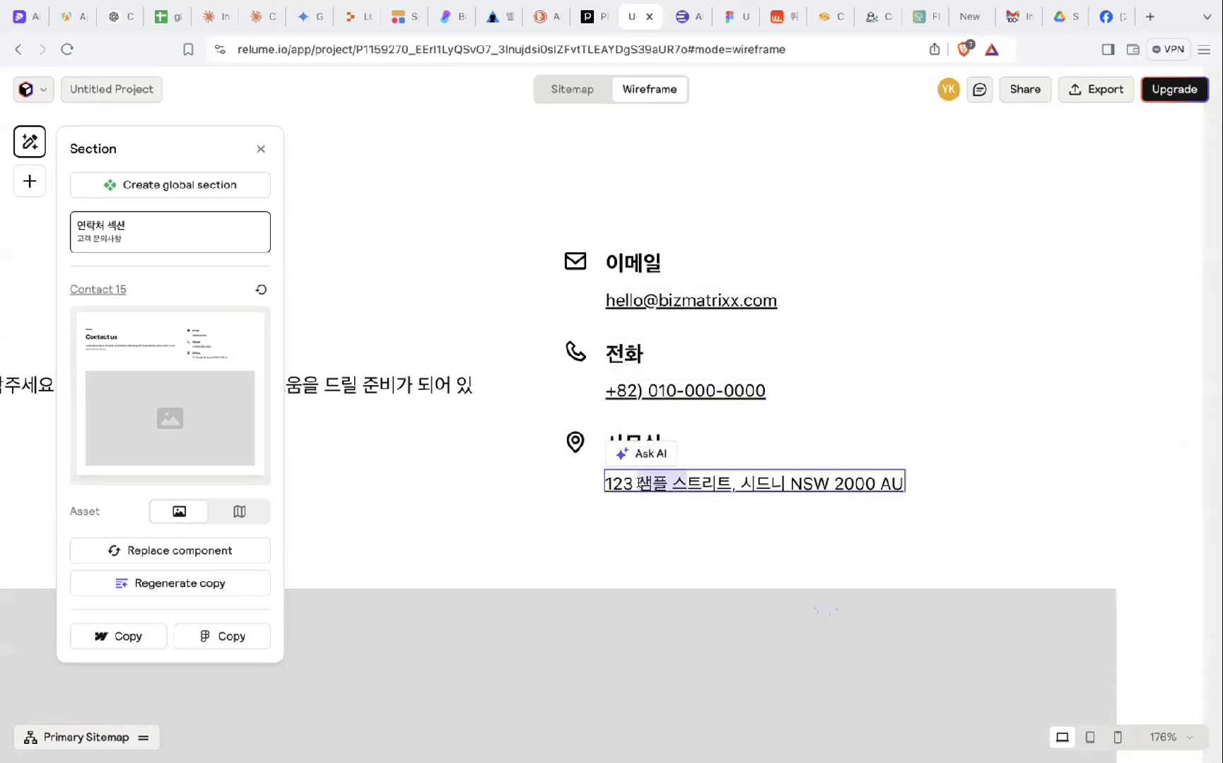
key("BackSpace")
key("BackSpace")
key("BackSpace")
key("BackSpace")
key("BackSpace")
key("BackSpace")
key("BackSpace")
key("BackSpace")
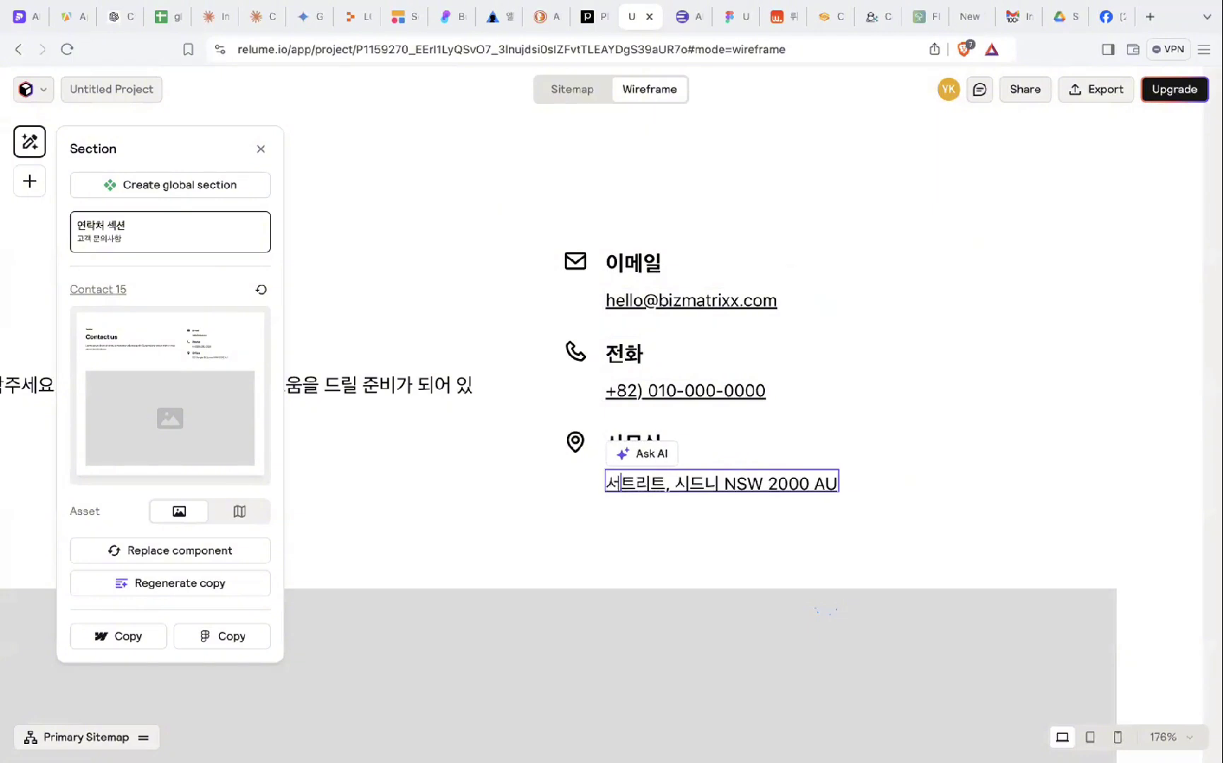
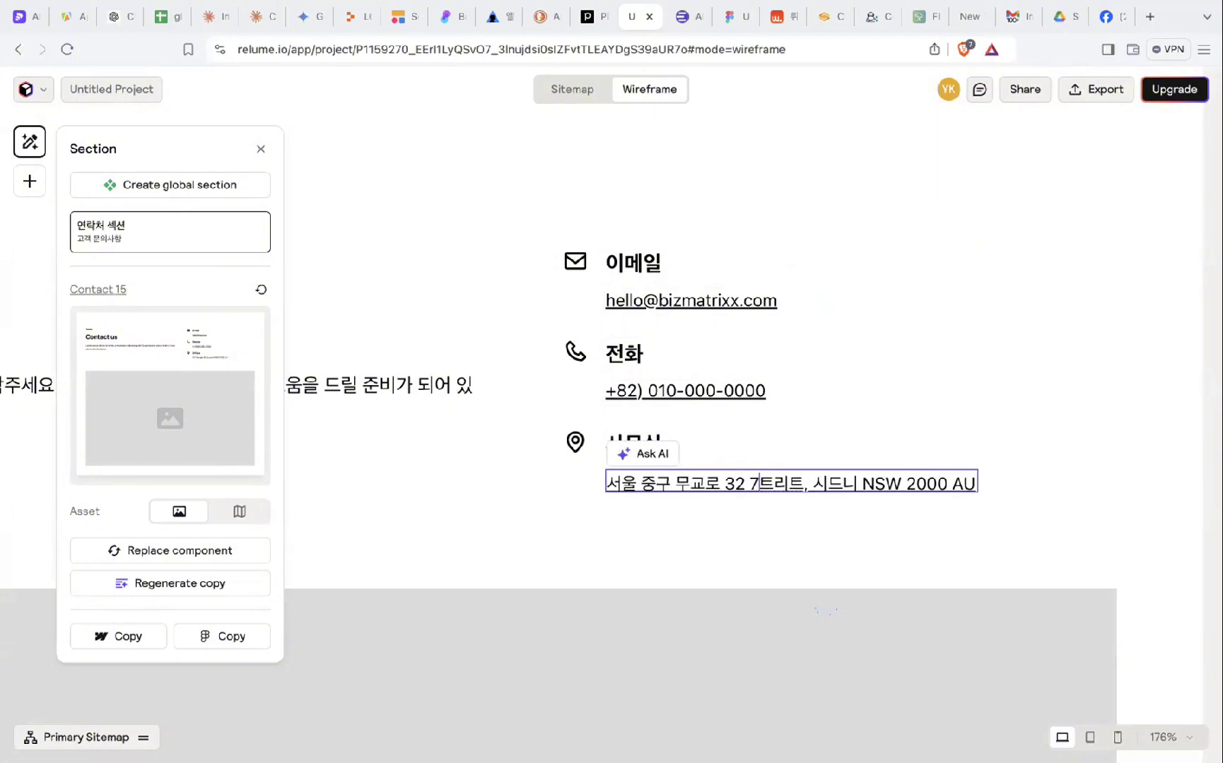
key("Delete")
key("Delete")
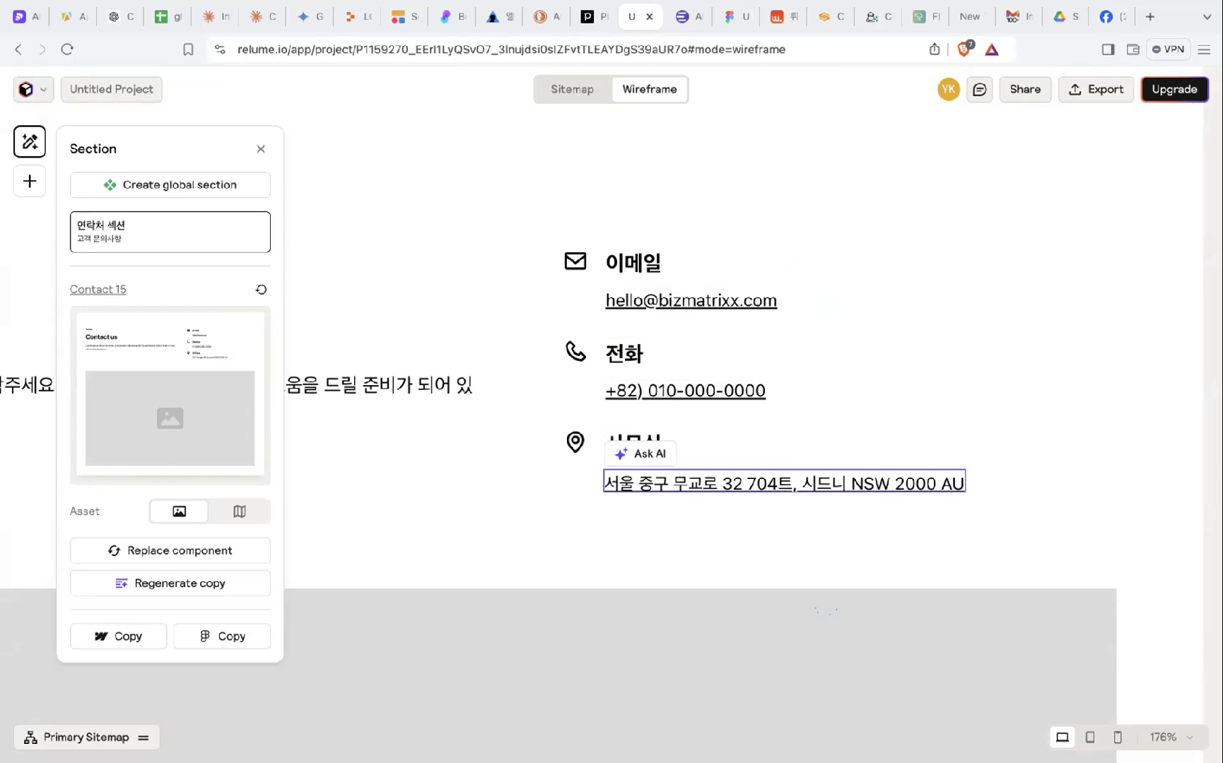
key("Delete")
key("Delete")
key("Delete")
key("Delete")
key("Delete")
key("Delete")
key("Delete")
key("Delete")
key("Delete")
key("Delete")
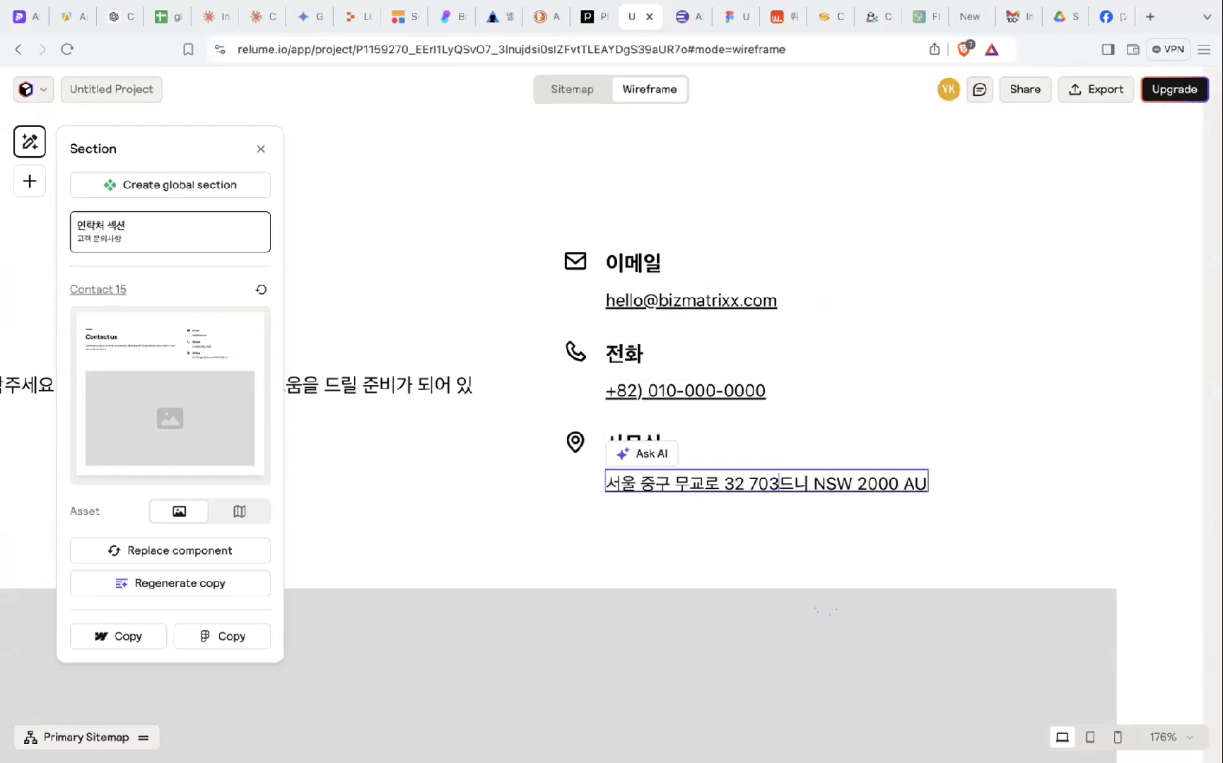
key("Delete")
key("Delete")
key("Delete")
key("Delete")
key("Delete")
key("Delete")
key("Delete")
key("Delete")
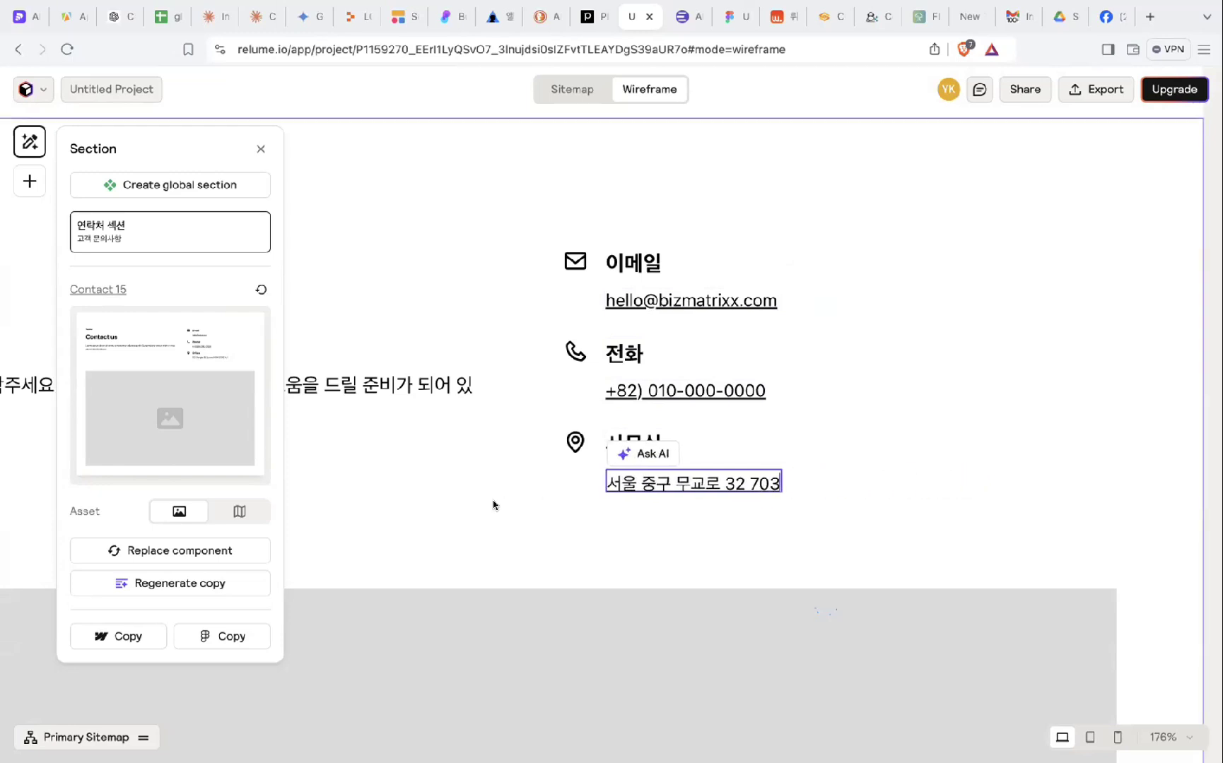
left_click(453, 491)
- Close the section settings, look over the edited 홈 wireframe, and switch to the Claude chat
left_click(260, 151)
scroll(408, 343, "down", 5)
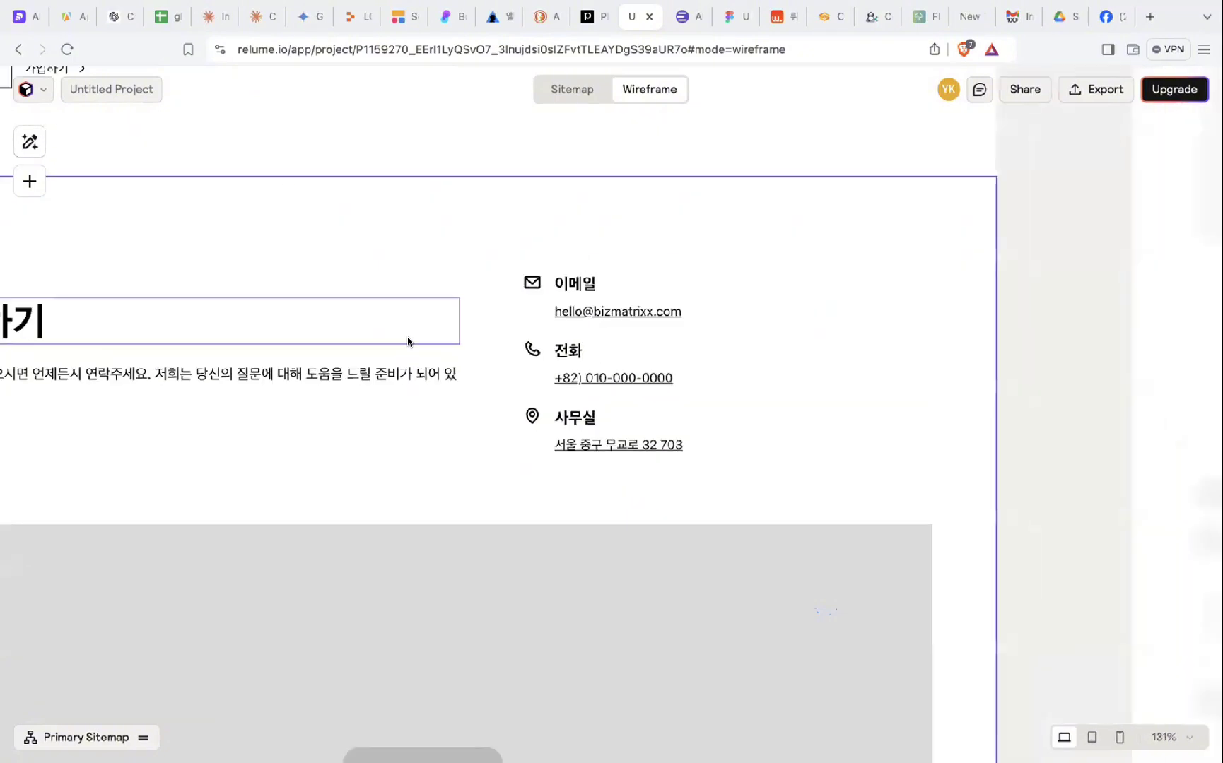
scroll(407, 342, "up", 2)
scroll(408, 342, "down", 3)
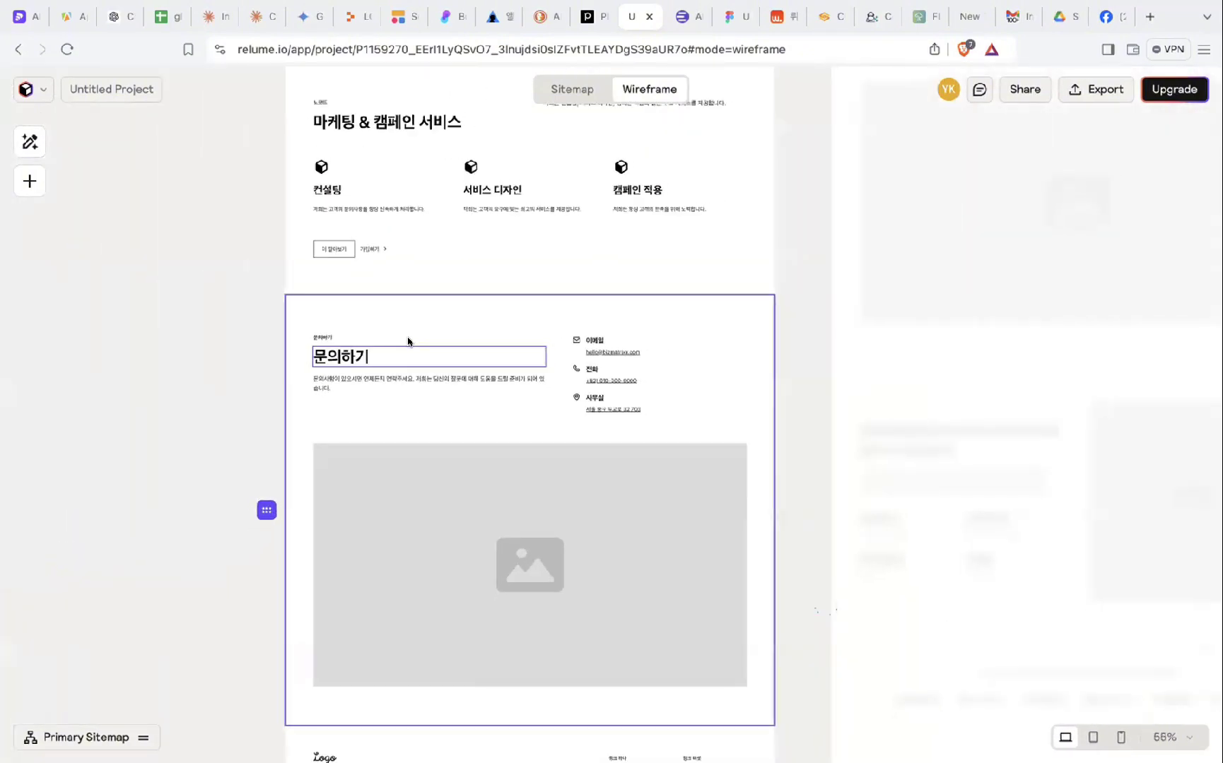
scroll(407, 342, "up", 5)
scroll(408, 342, "down", 3)
scroll(408, 342, "down", 6)
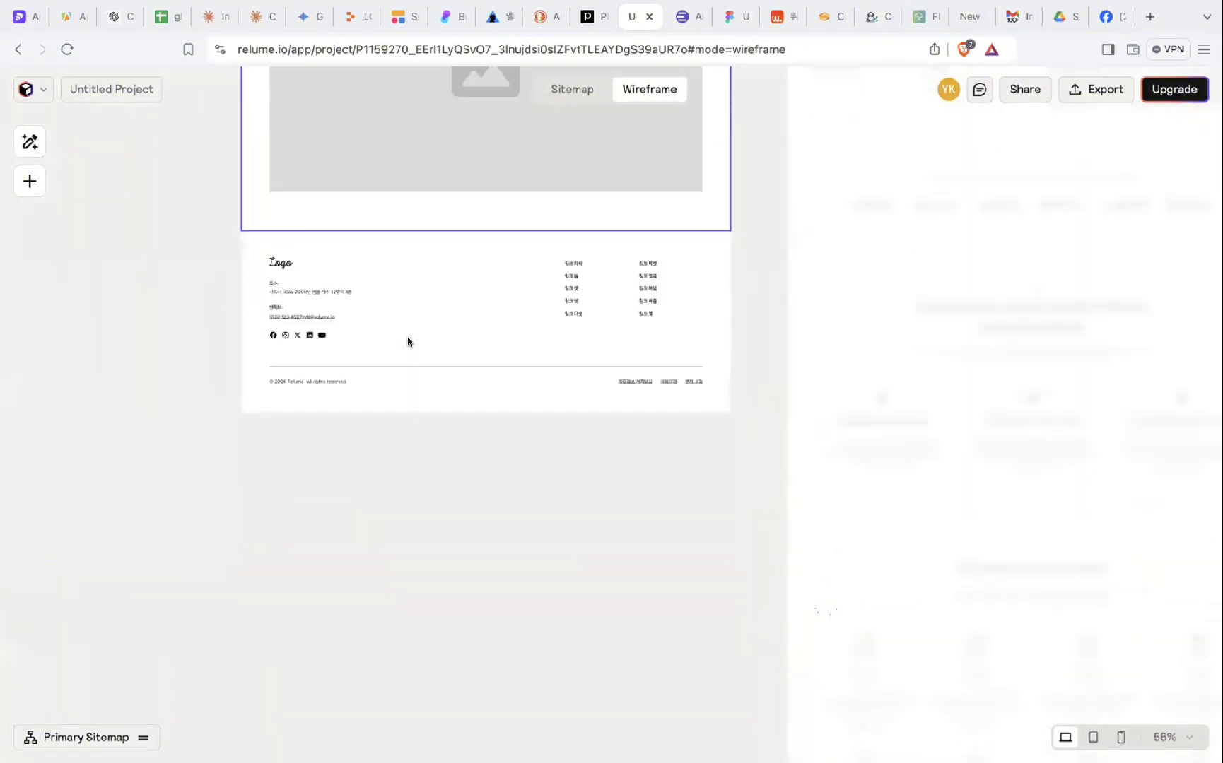
scroll(407, 342, "up", 3)
scroll(408, 342, "up", 3)
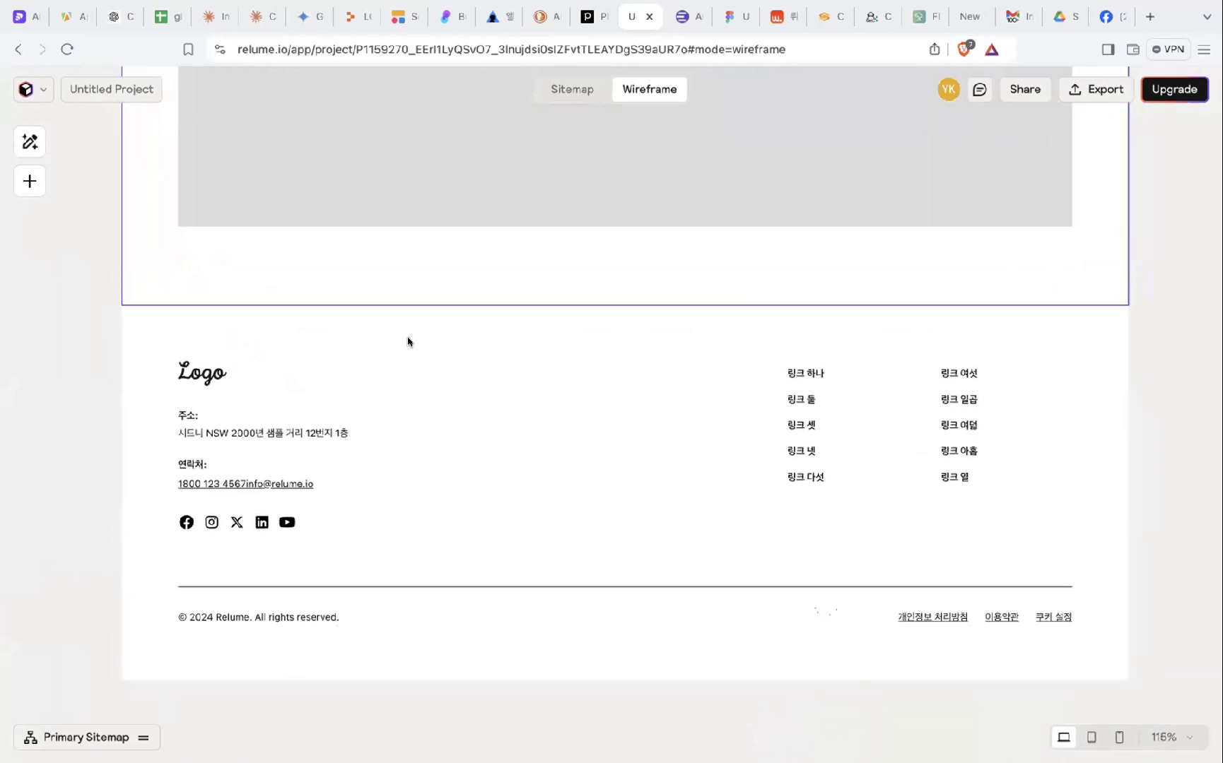
scroll(407, 342, "down", 4)
scroll(408, 342, "up", 3)
scroll(407, 345, "down", 2)
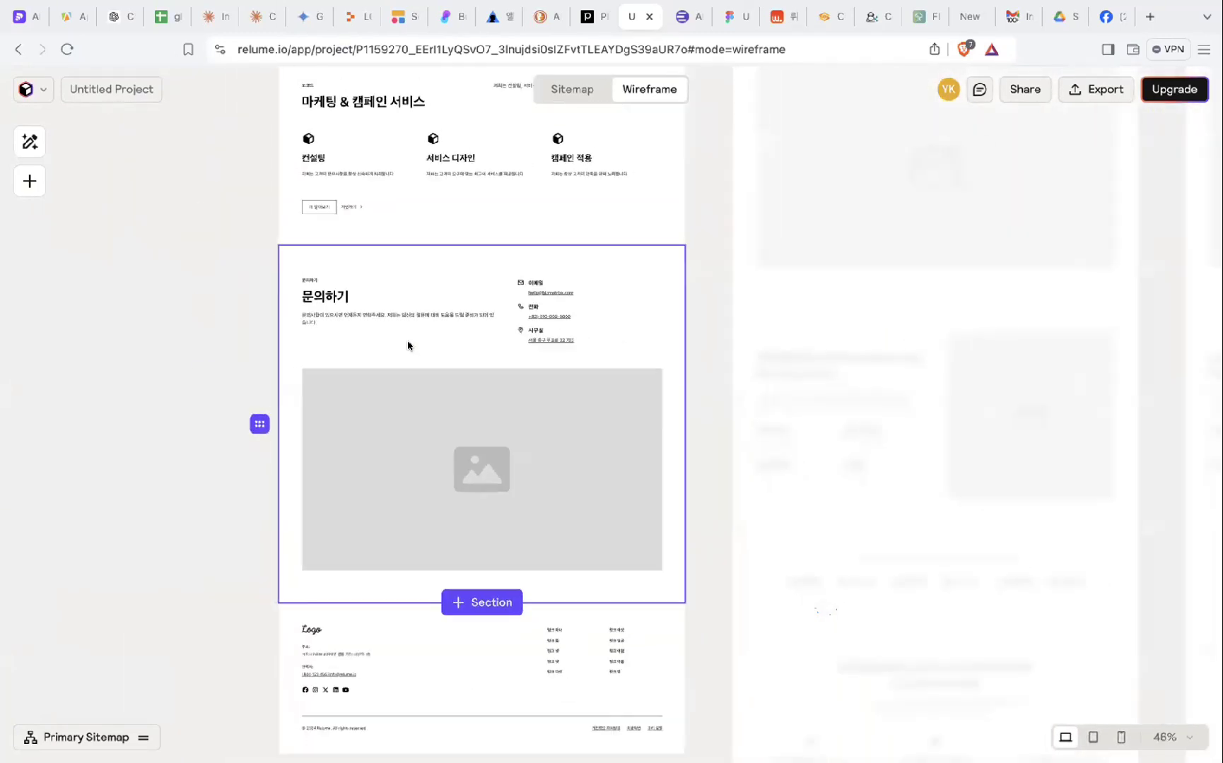
scroll(407, 345, "up", 5)
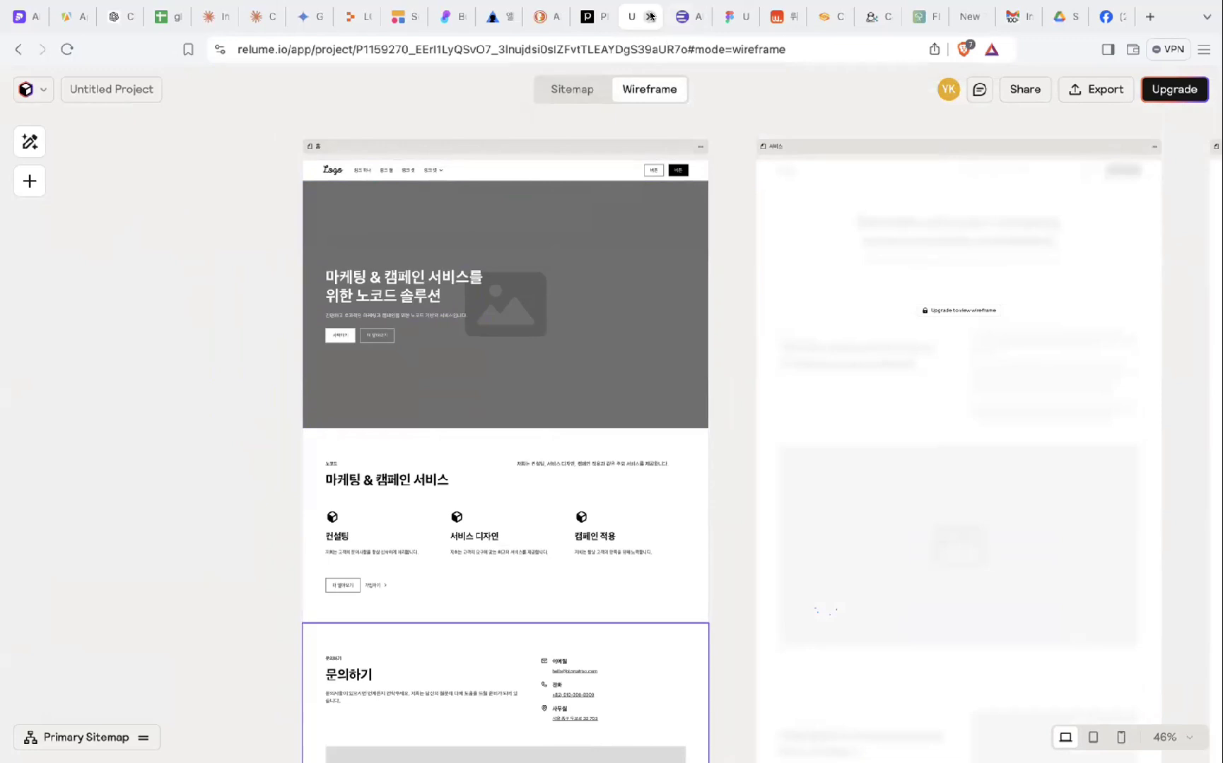
left_click(212, 20)
- Open the LG U+ Pet Health Management Services chat and preview its landing-page artifact, then return to Relume
left_click(178, 341)
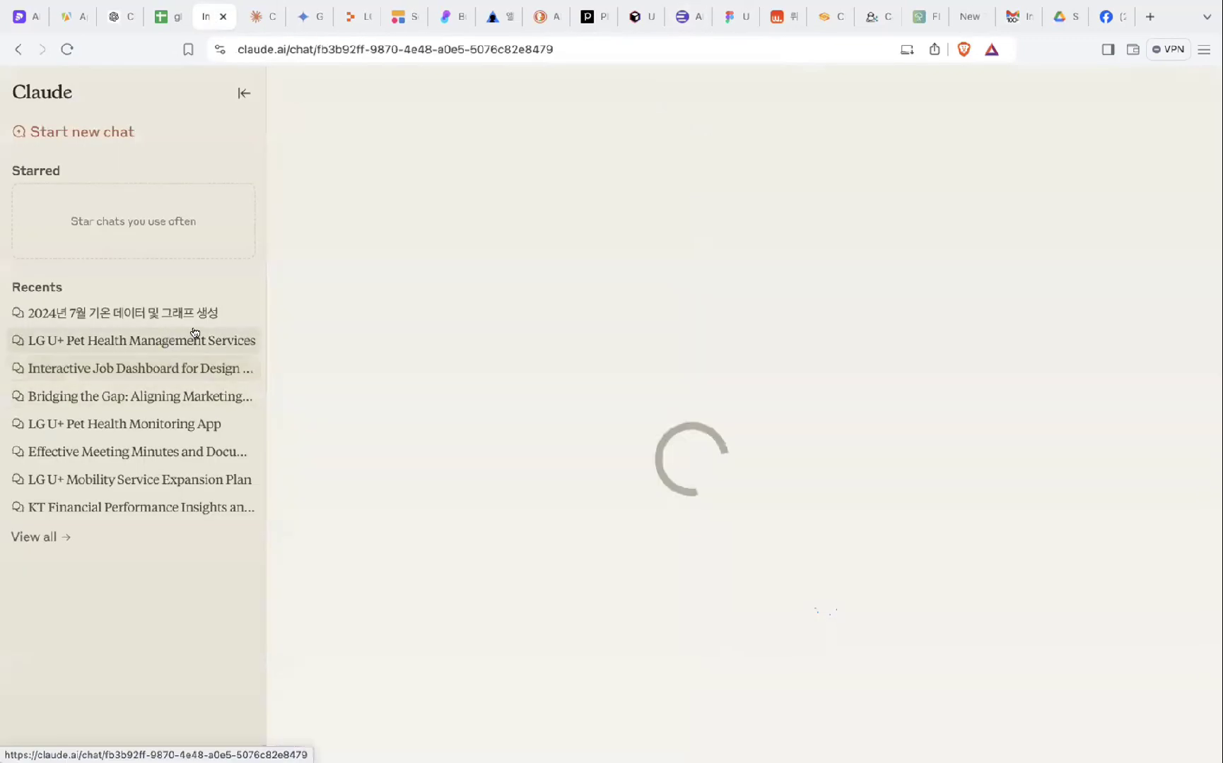
scroll(611, 326, "up", 20)
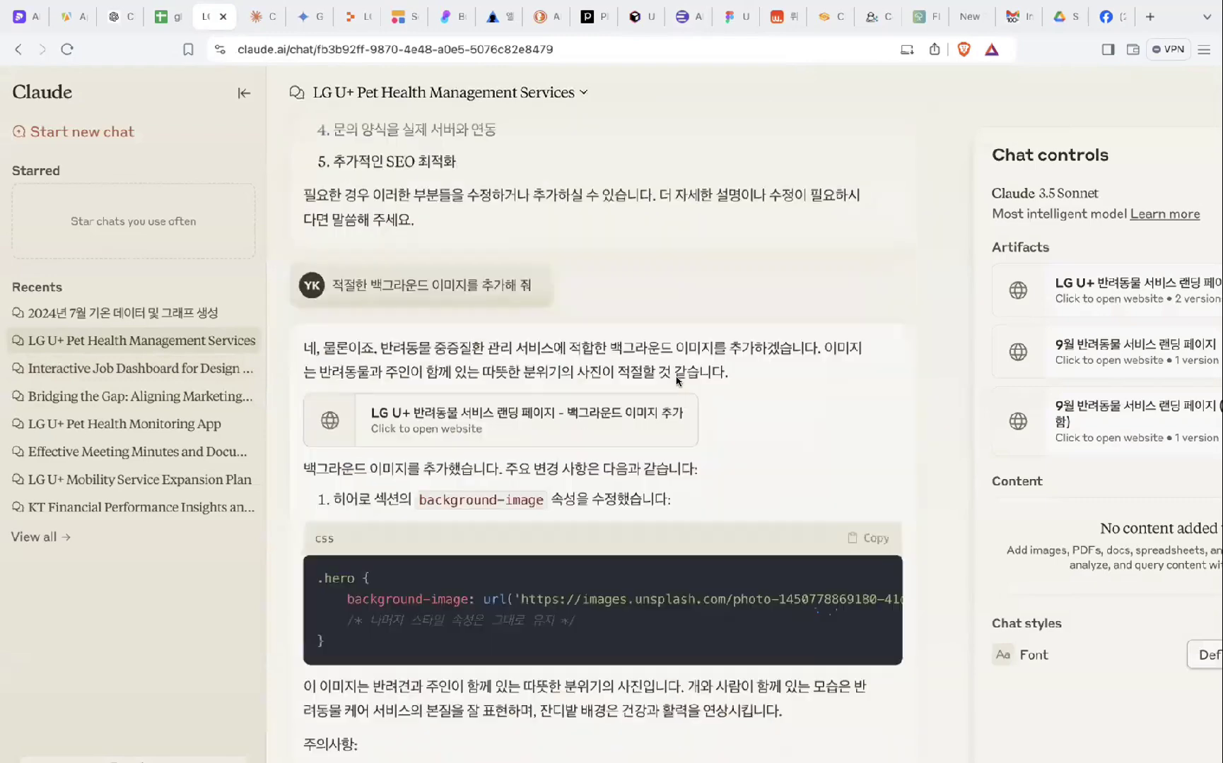
scroll(617, 261, "right", 3)
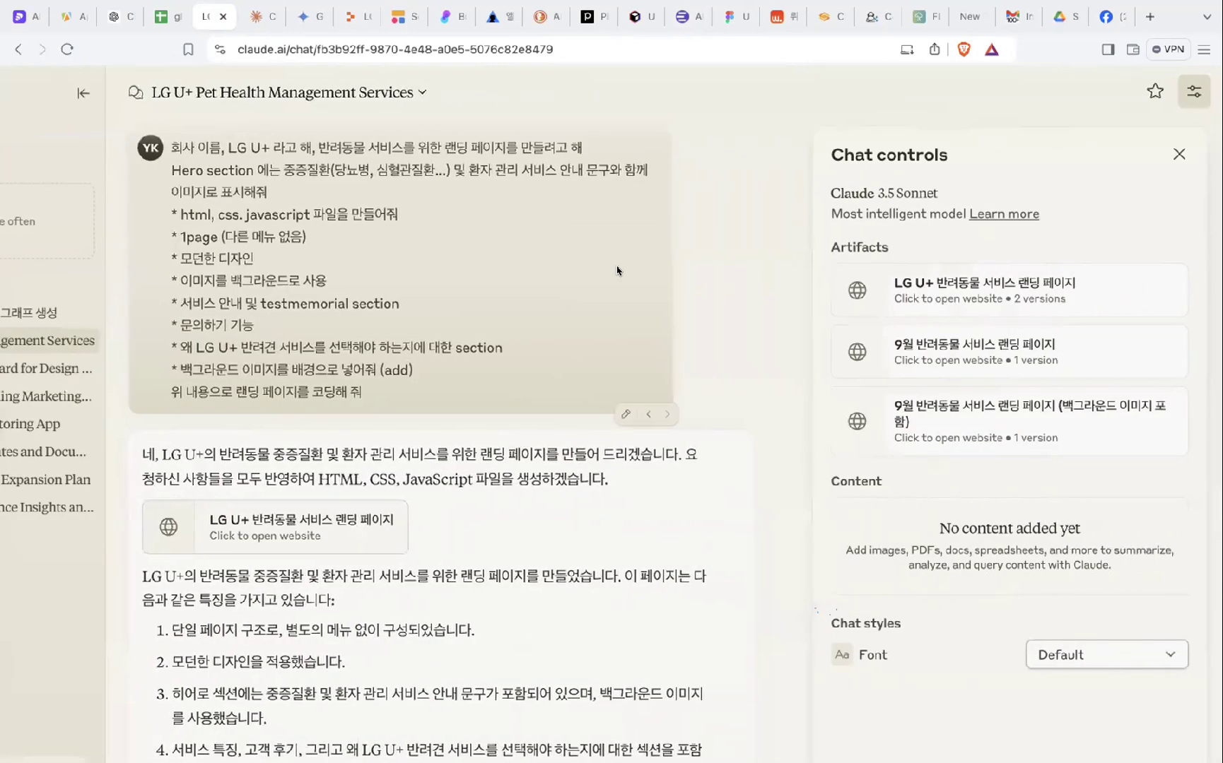
left_click(958, 304)
scroll(845, 563, "down", 15)
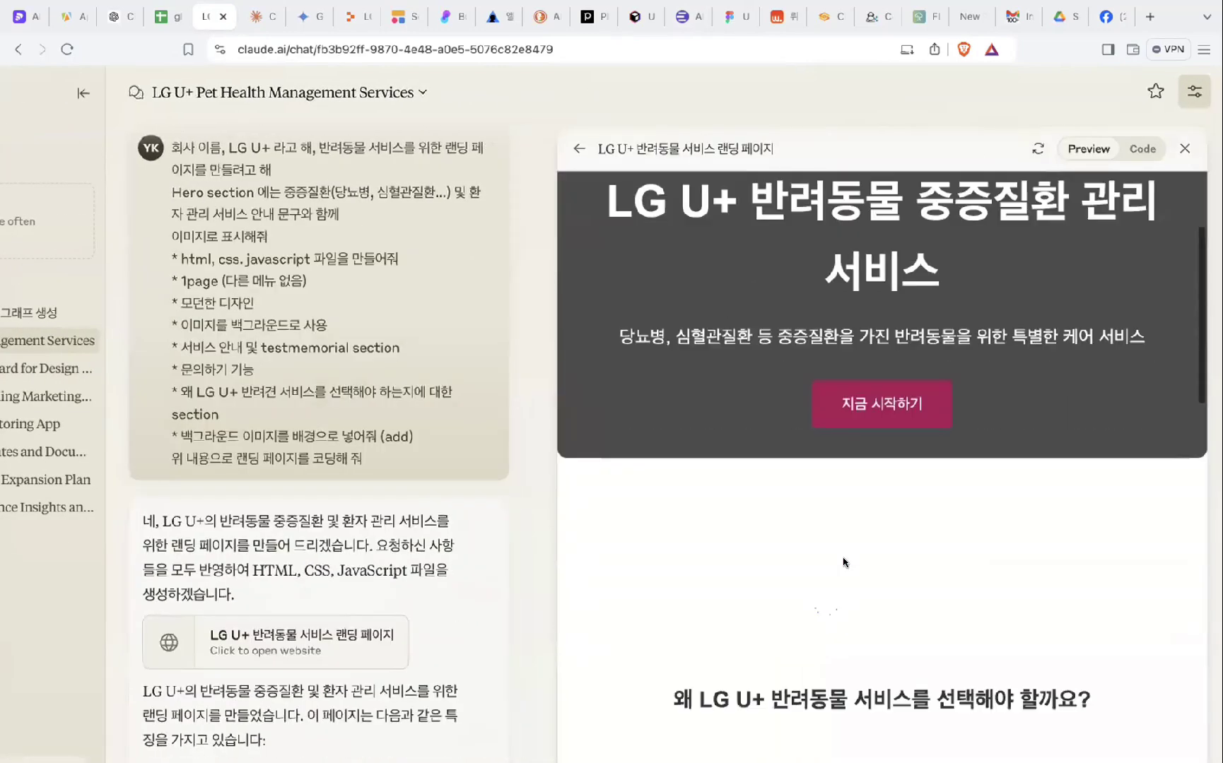
scroll(846, 562, "down", 3)
scroll(846, 562, "up", 8)
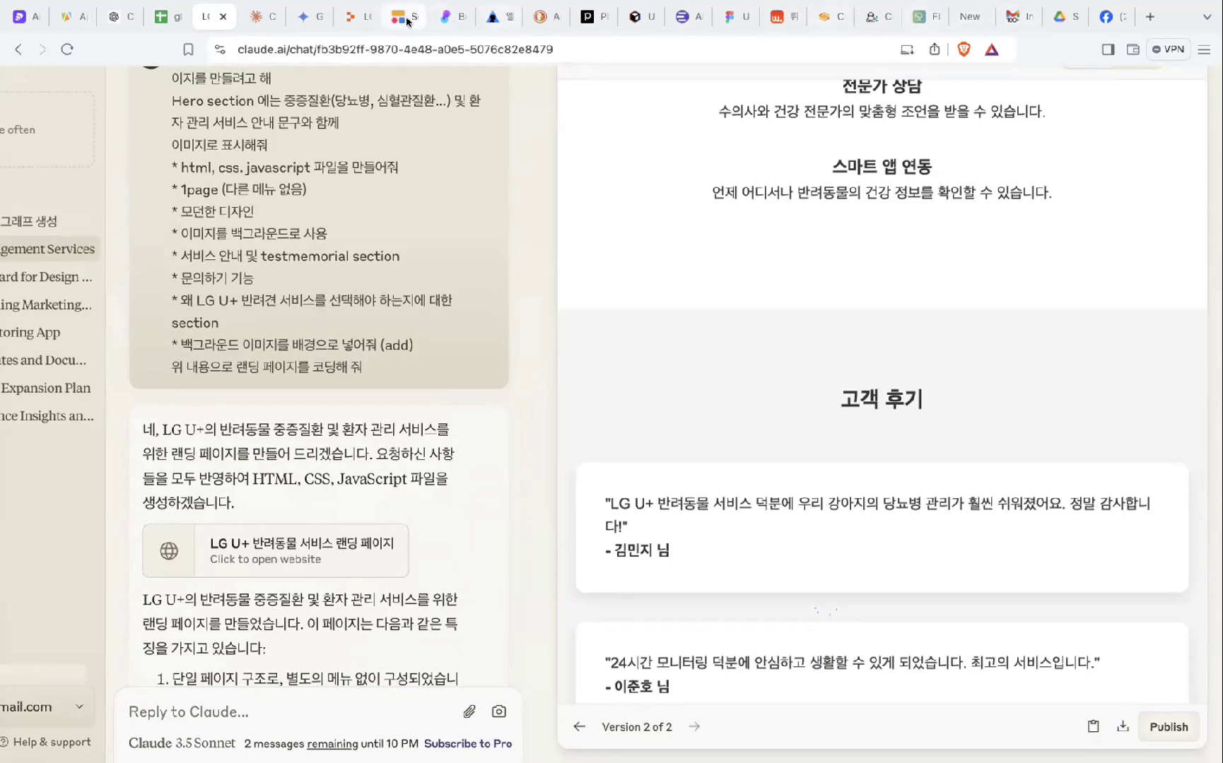
left_click(634, 20)
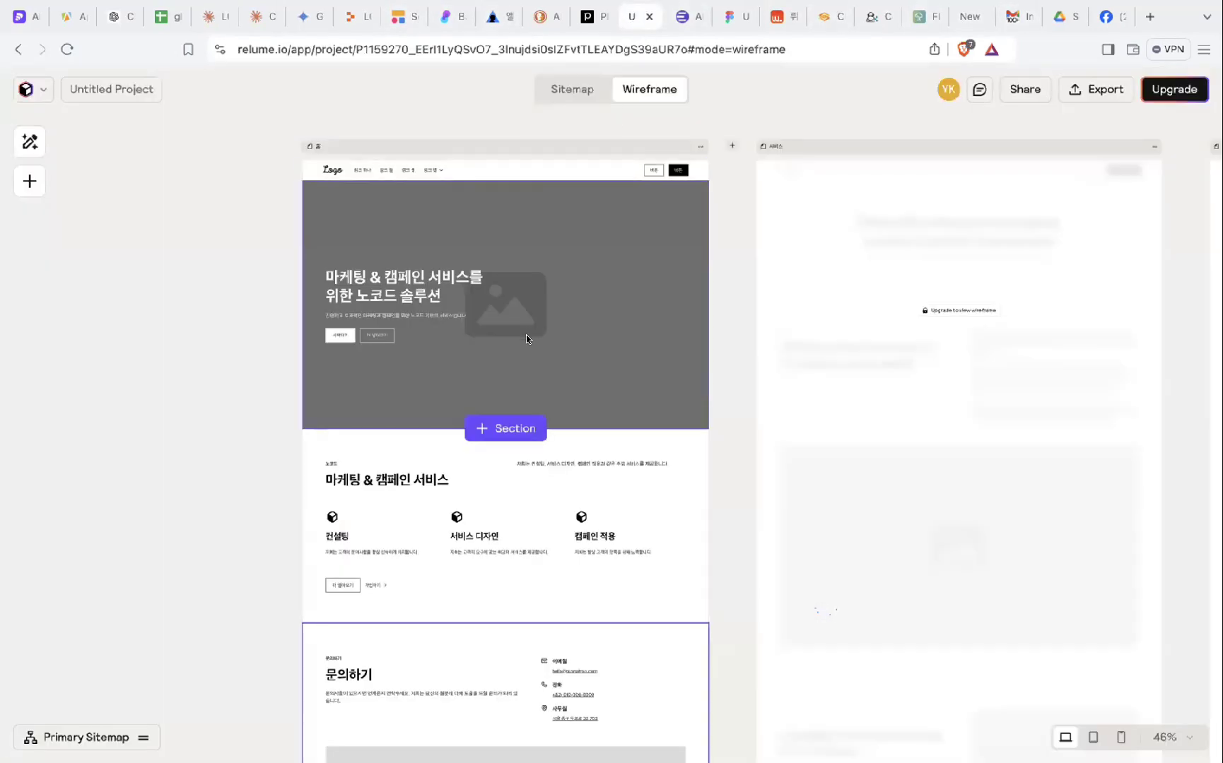
- Glance over the Relume wireframe, then switch to the Softr website
scroll(525, 334, "right", 3)
scroll(525, 334, "up", 2)
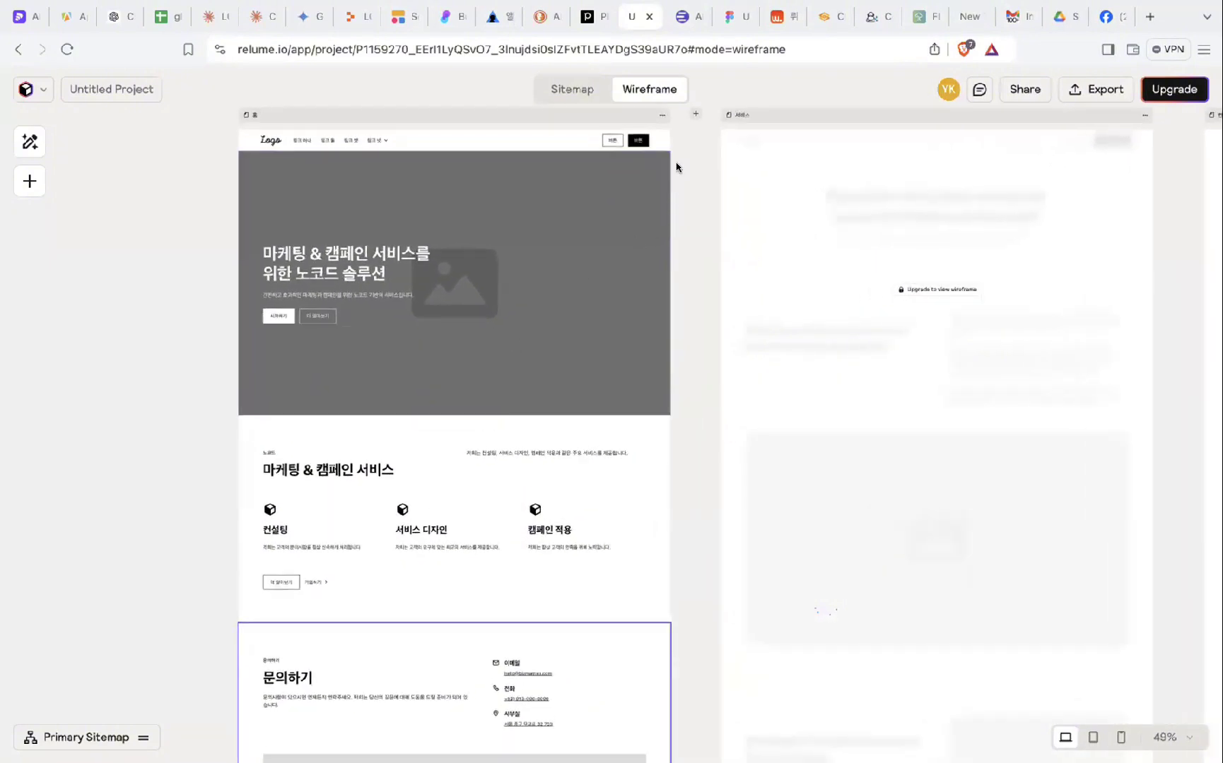
left_click(400, 21)
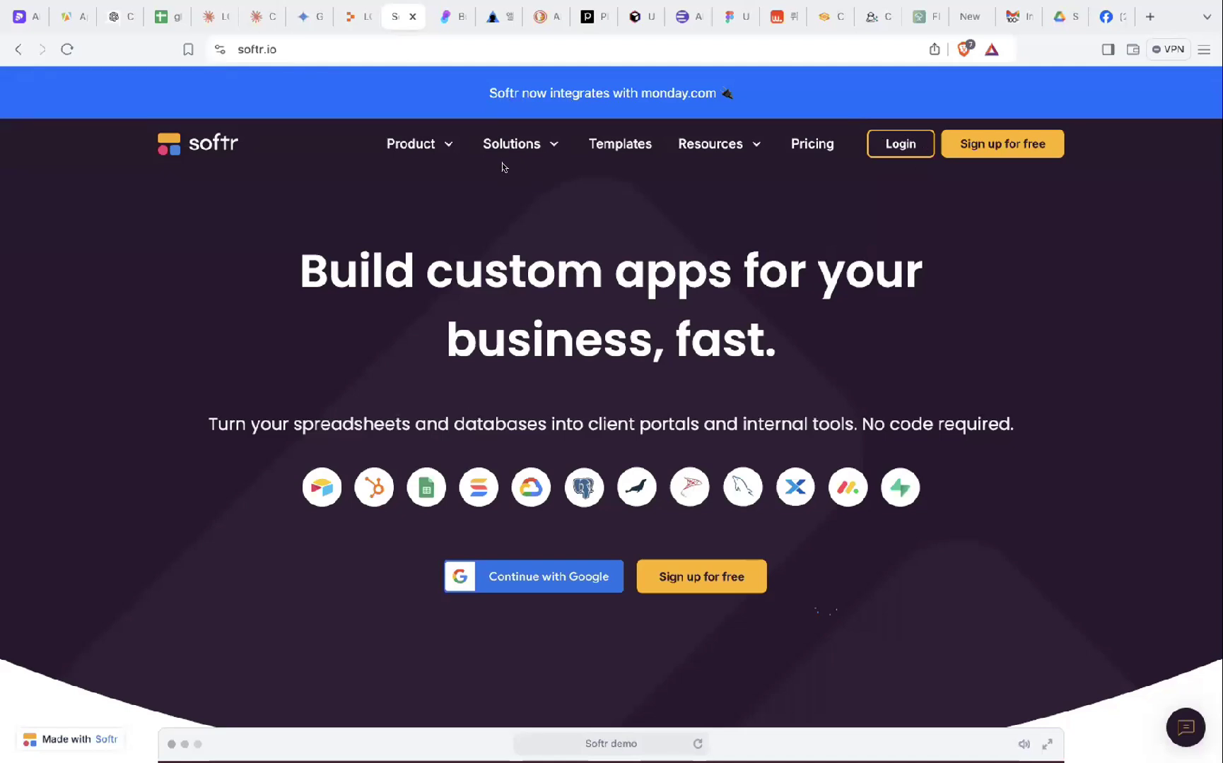
- Log in to Softr and open the bzengage app in the editor
left_click(913, 145)
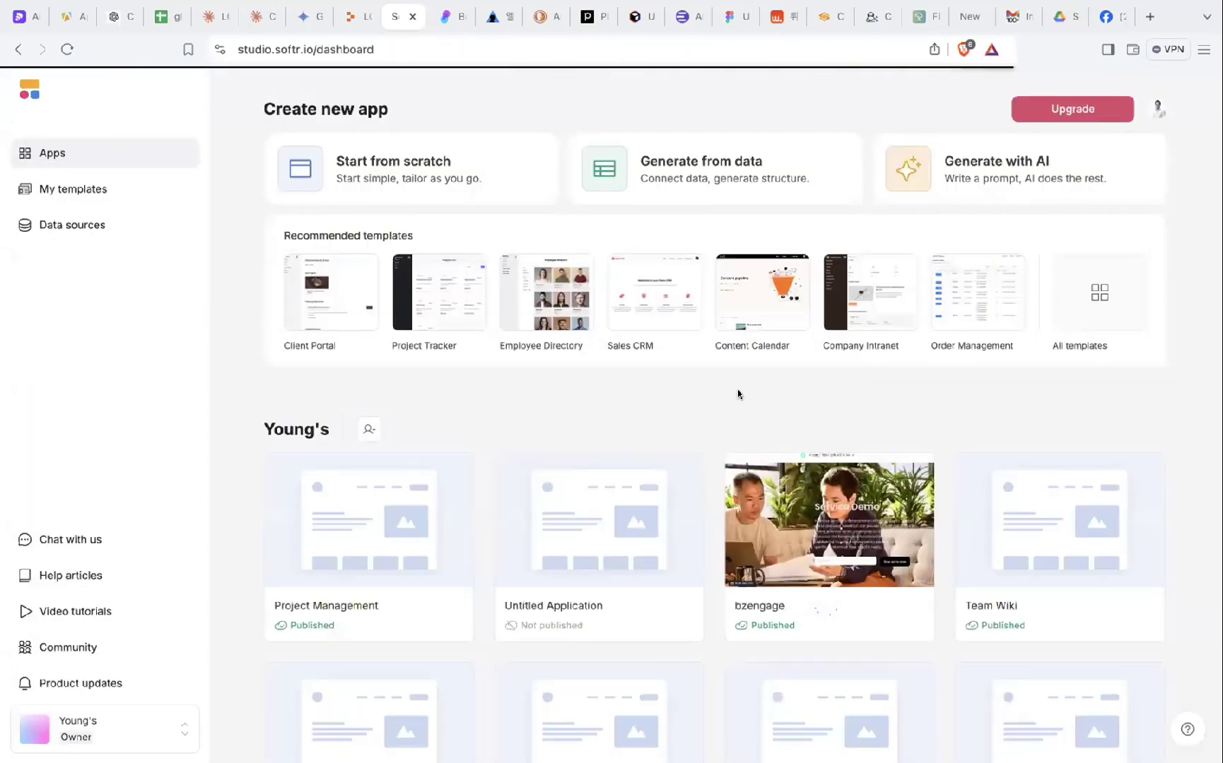
scroll(737, 390, "down", 1)
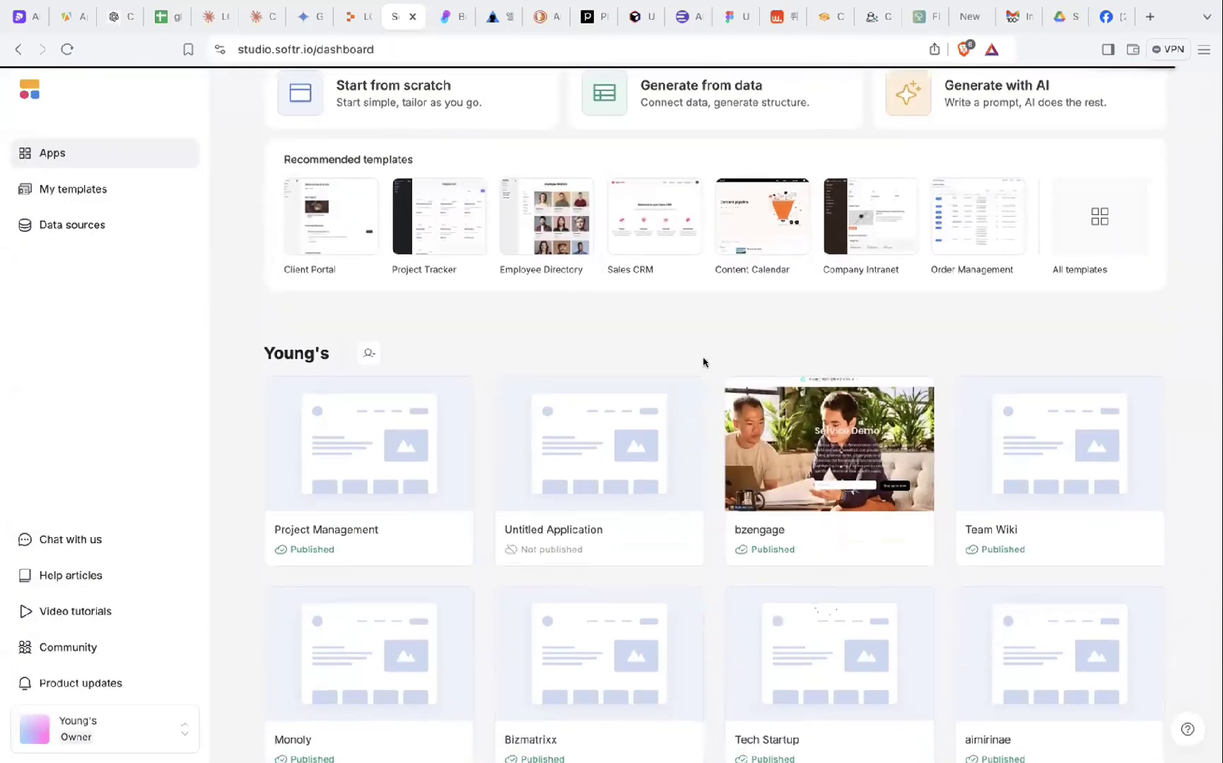
scroll(703, 364, "down", 1)
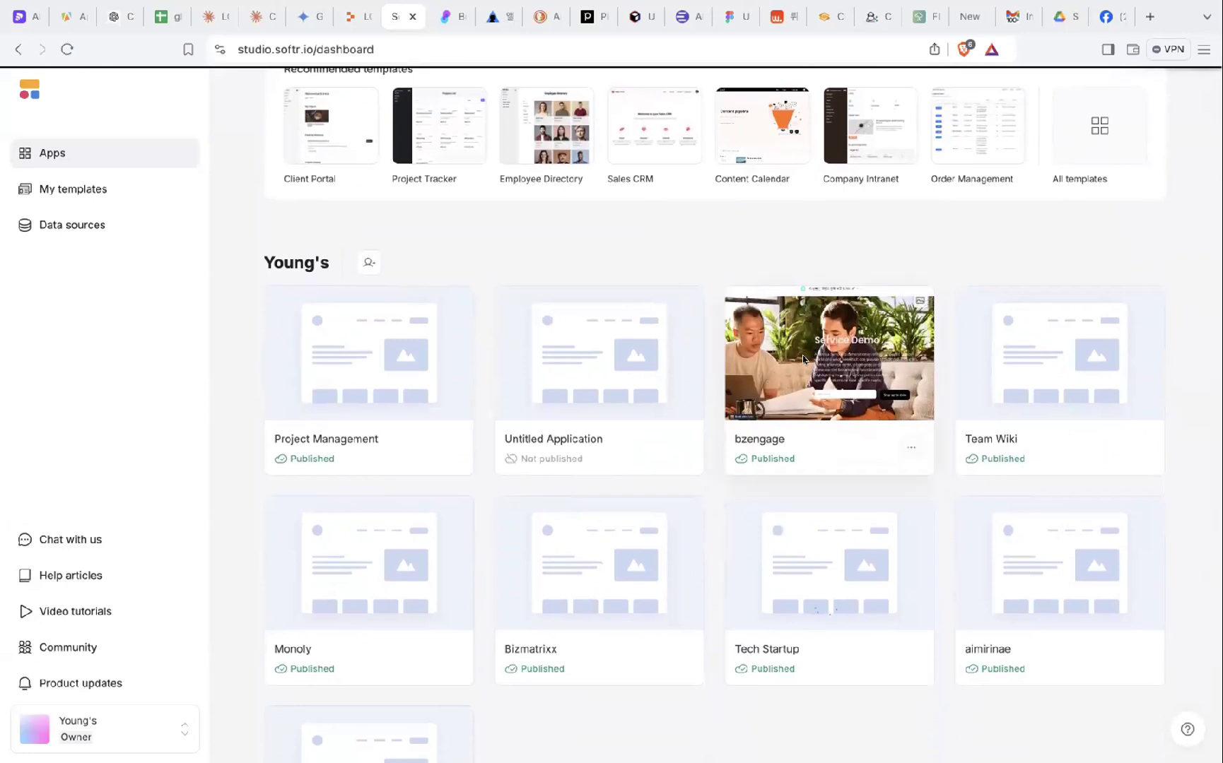
left_click(803, 359)
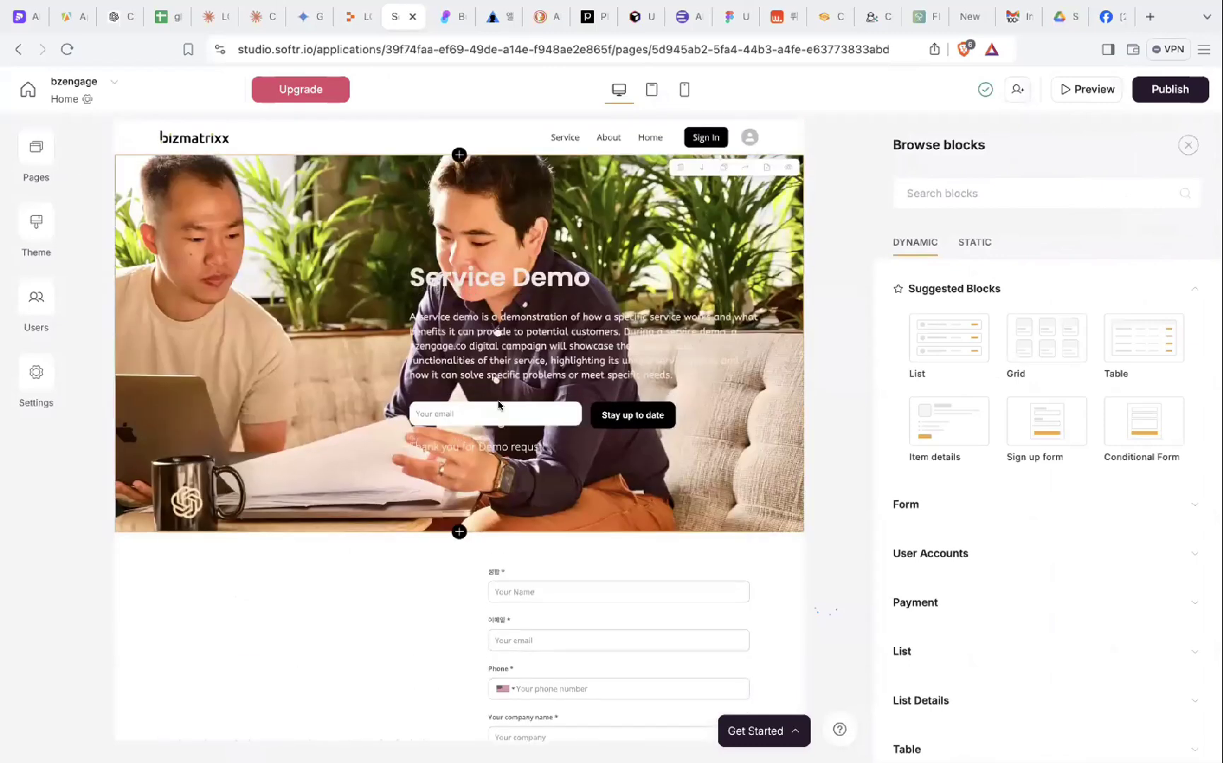
- Browse the about and service pages, then return to the Home page
scroll(498, 405, "down", 1)
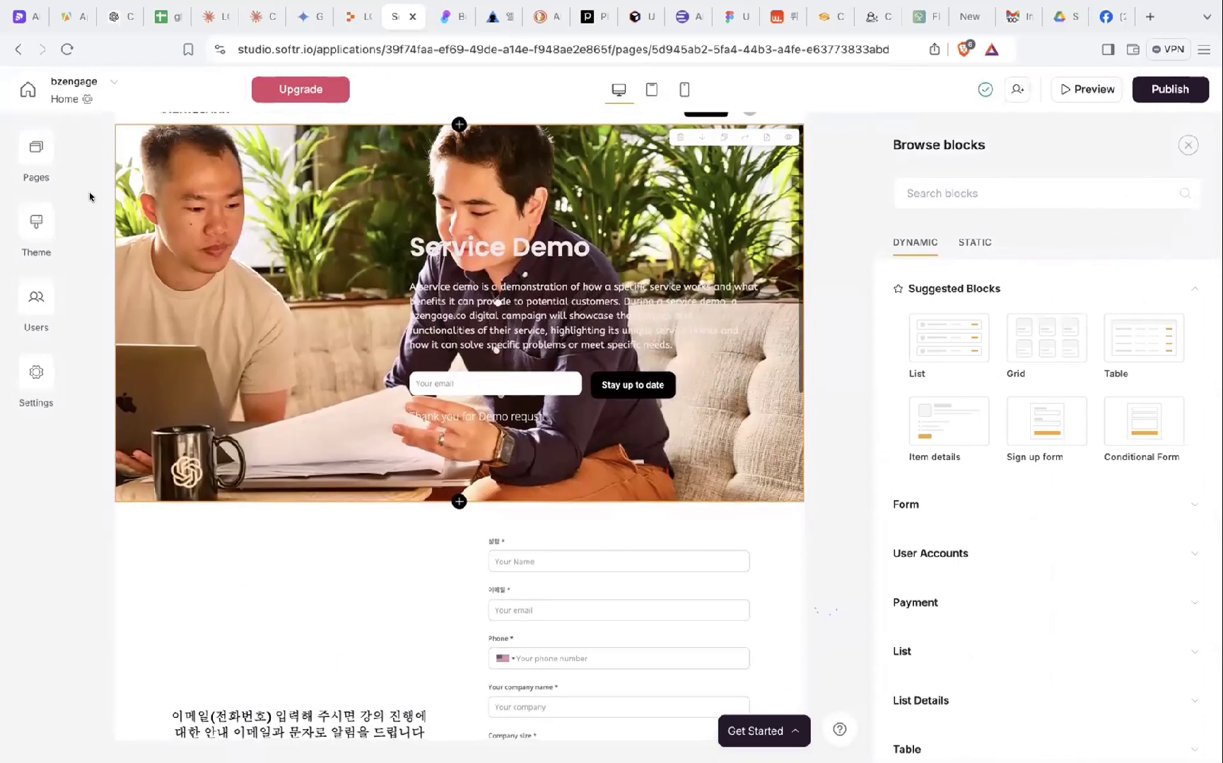
left_click(37, 152)
left_click(132, 317)
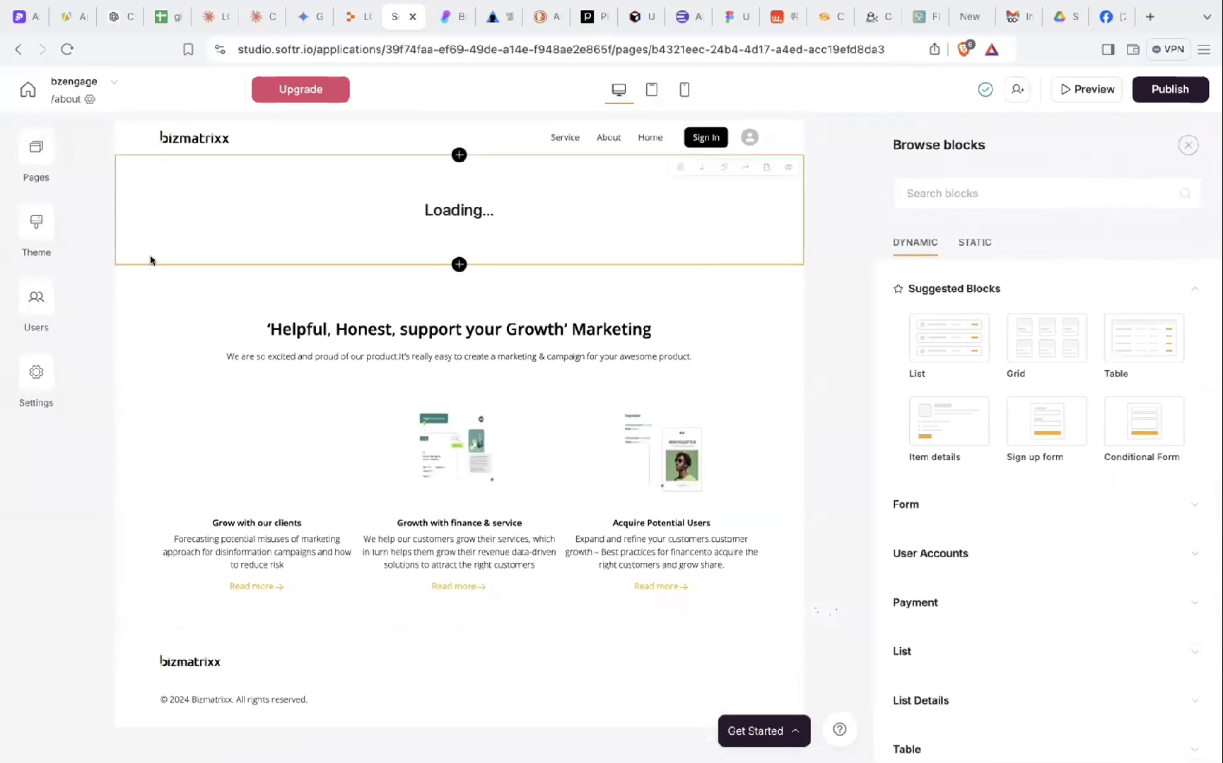
left_click(39, 147)
left_click(147, 375)
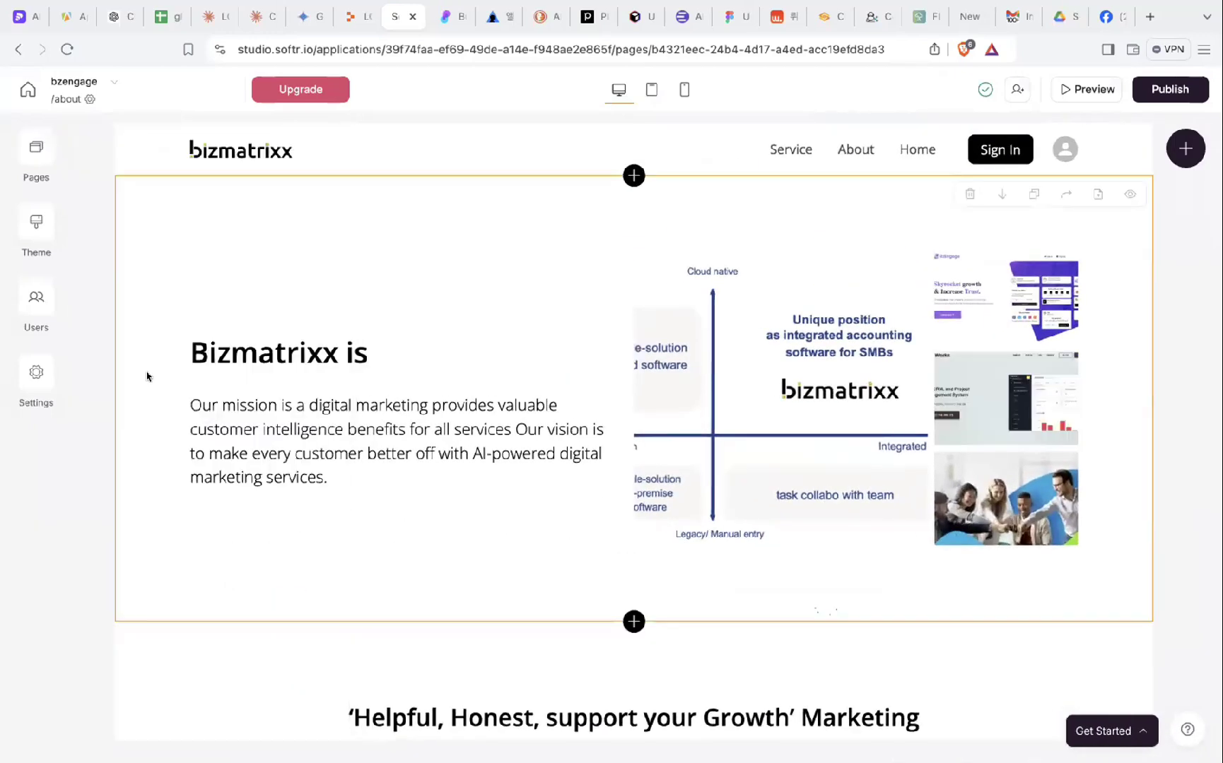
left_click(36, 148)
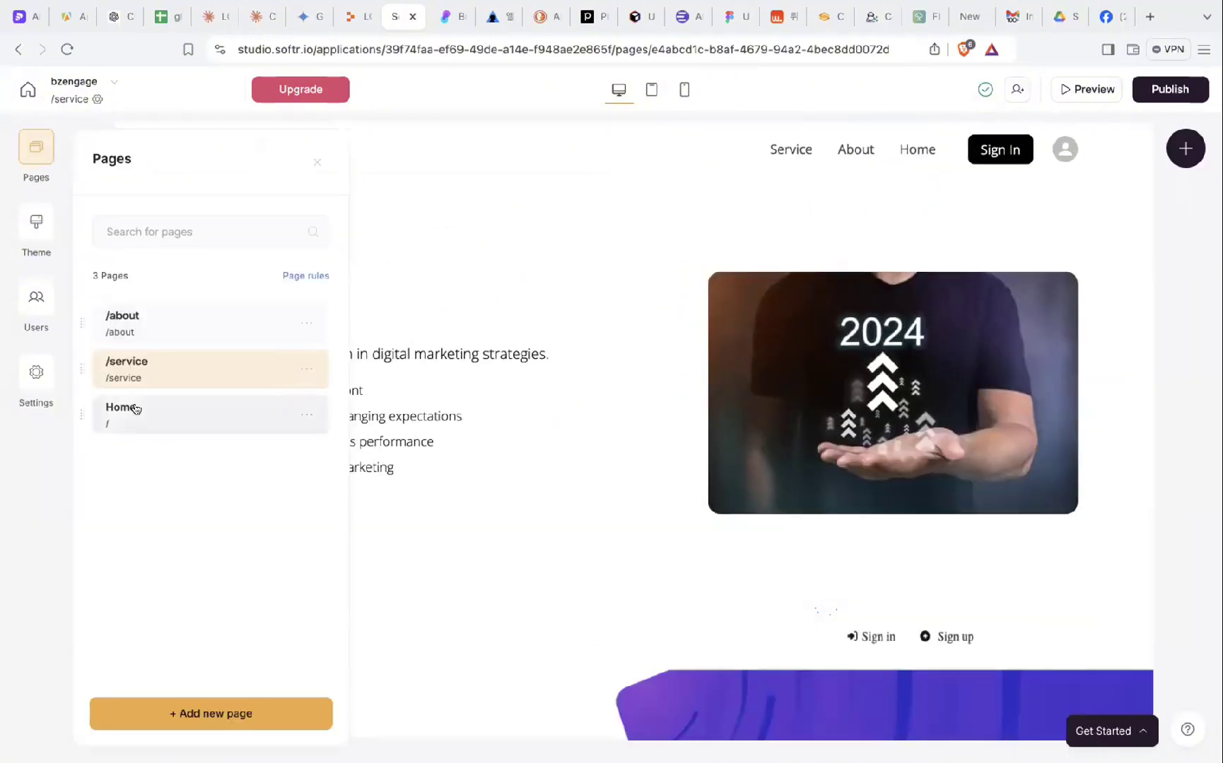
left_click(131, 408)
- Dismiss the Google Sheets re-authorization prompt and delete the inquiry form section below the hero
scroll(176, 362, "down", 7)
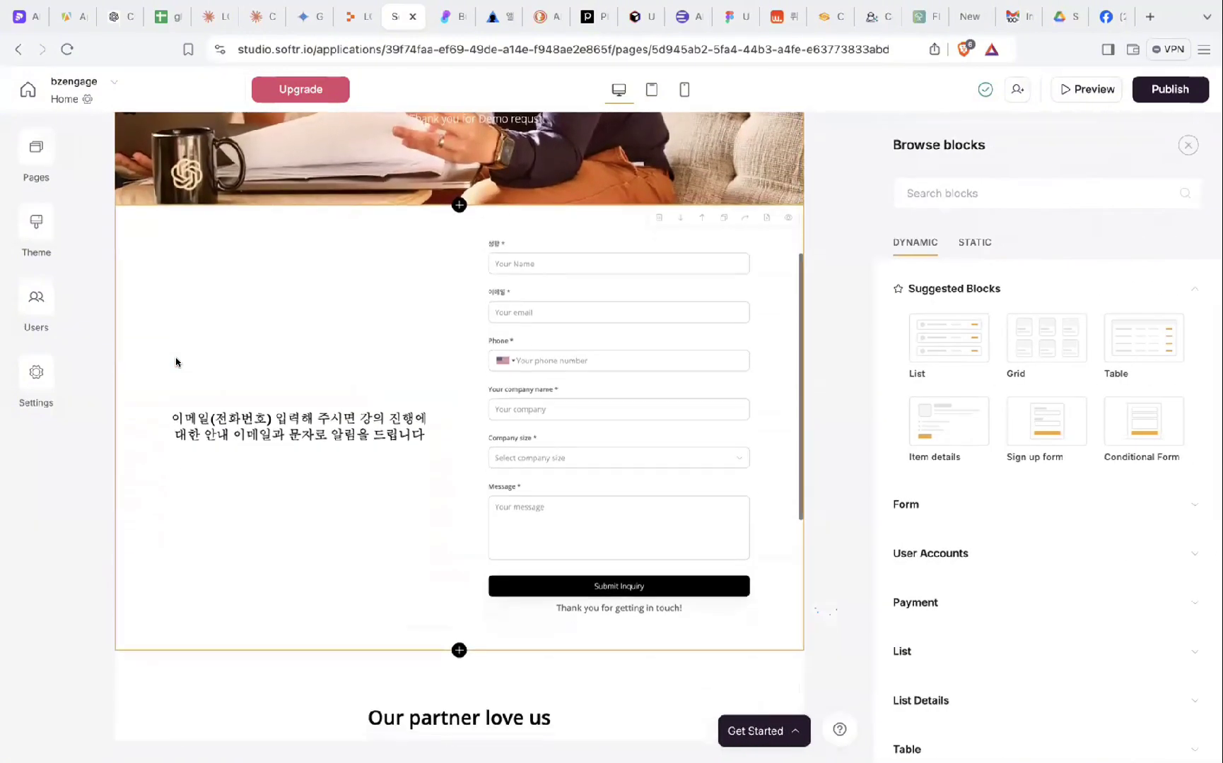
scroll(291, 440, "down", 4)
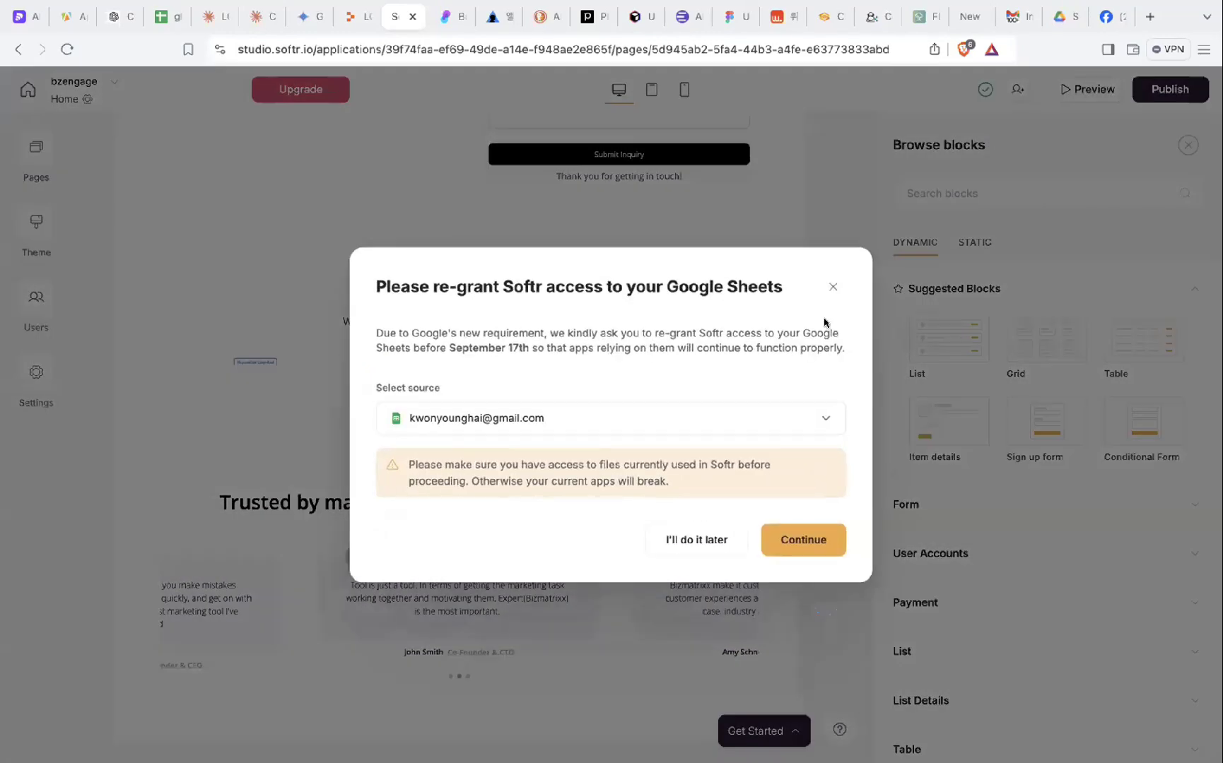
left_click(833, 287)
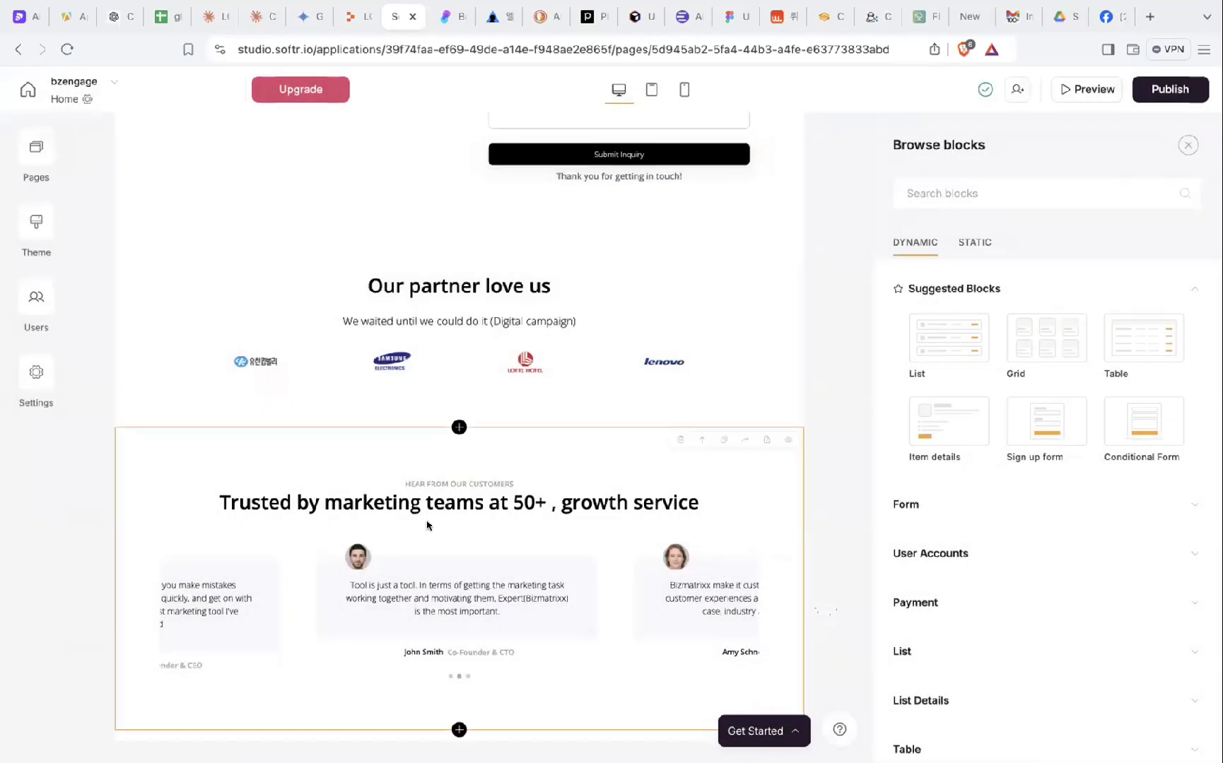
scroll(412, 402, "down", 1)
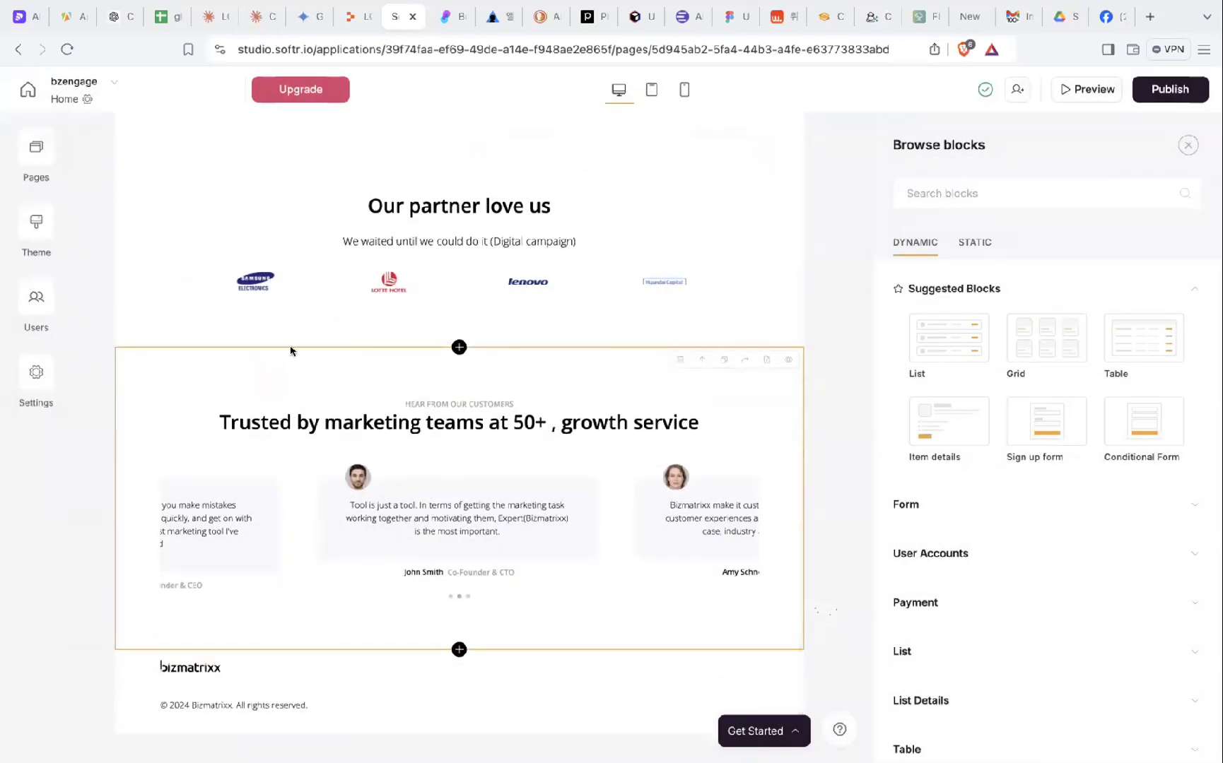
scroll(292, 349, "up", 10)
scroll(290, 351, "up", 2)
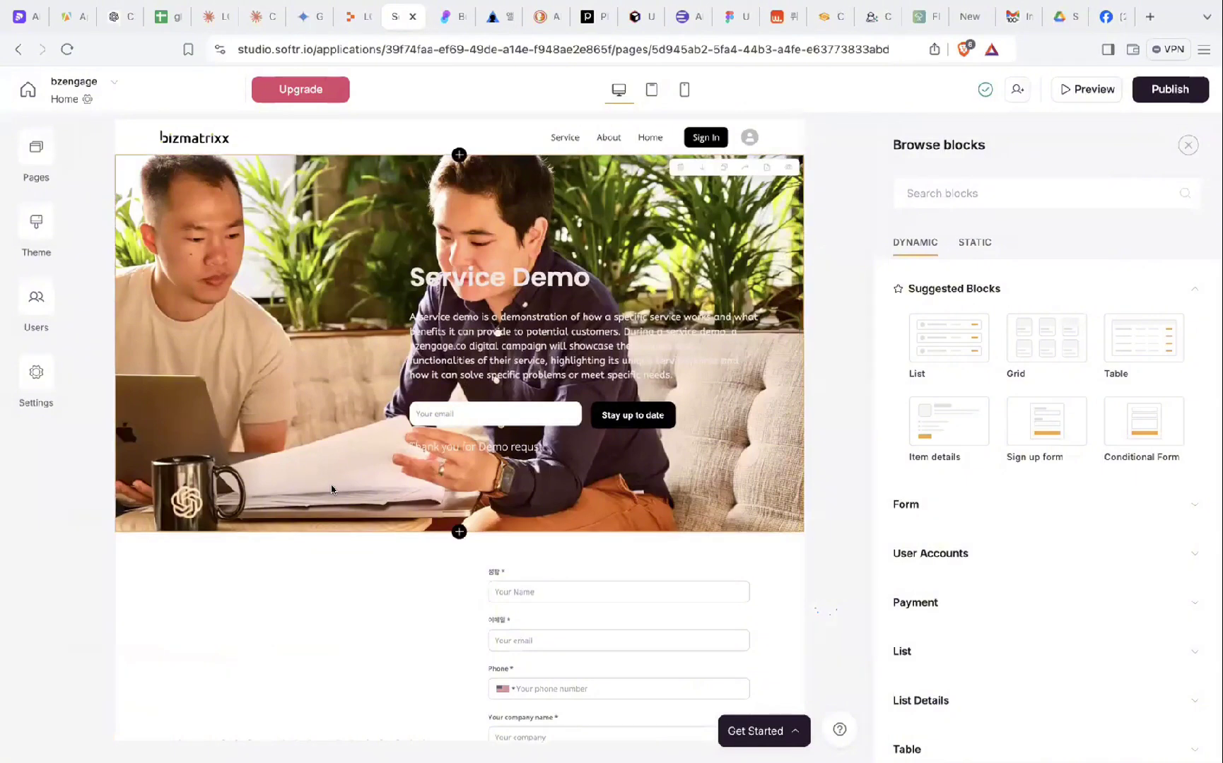
scroll(330, 488, "down", 1)
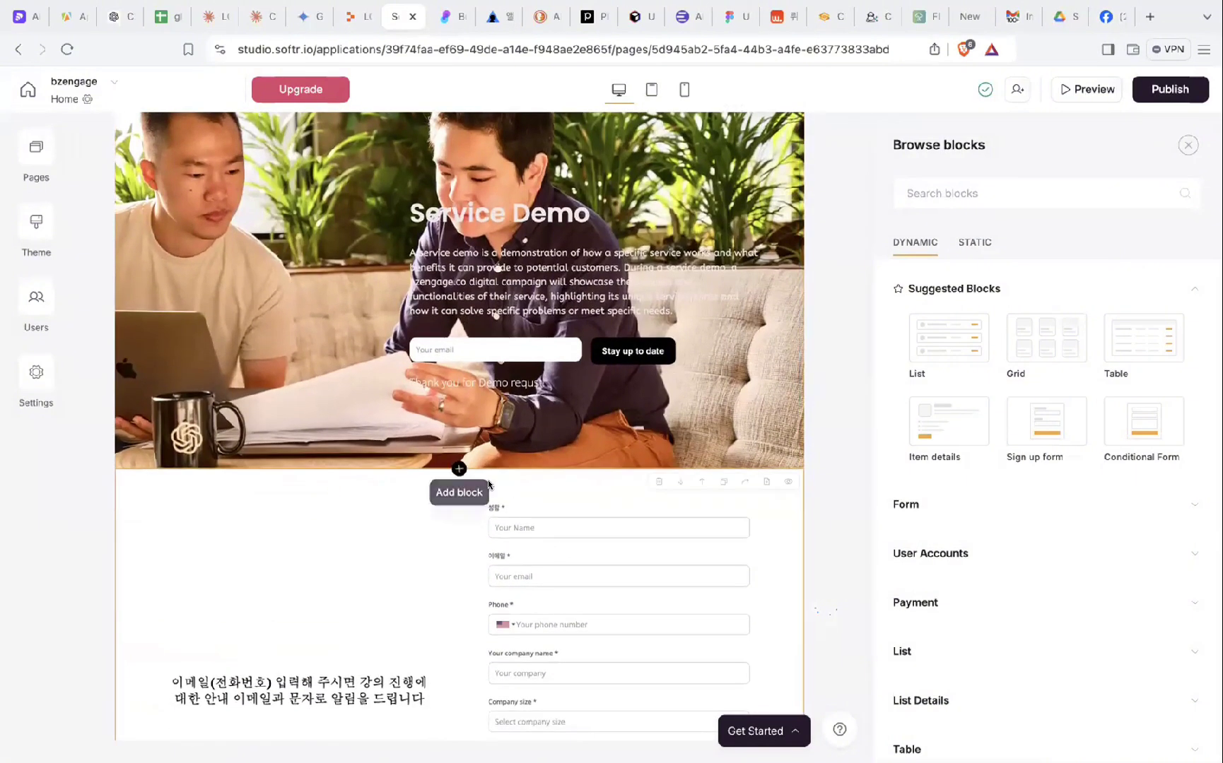
left_click(657, 483)
left_click(745, 456)
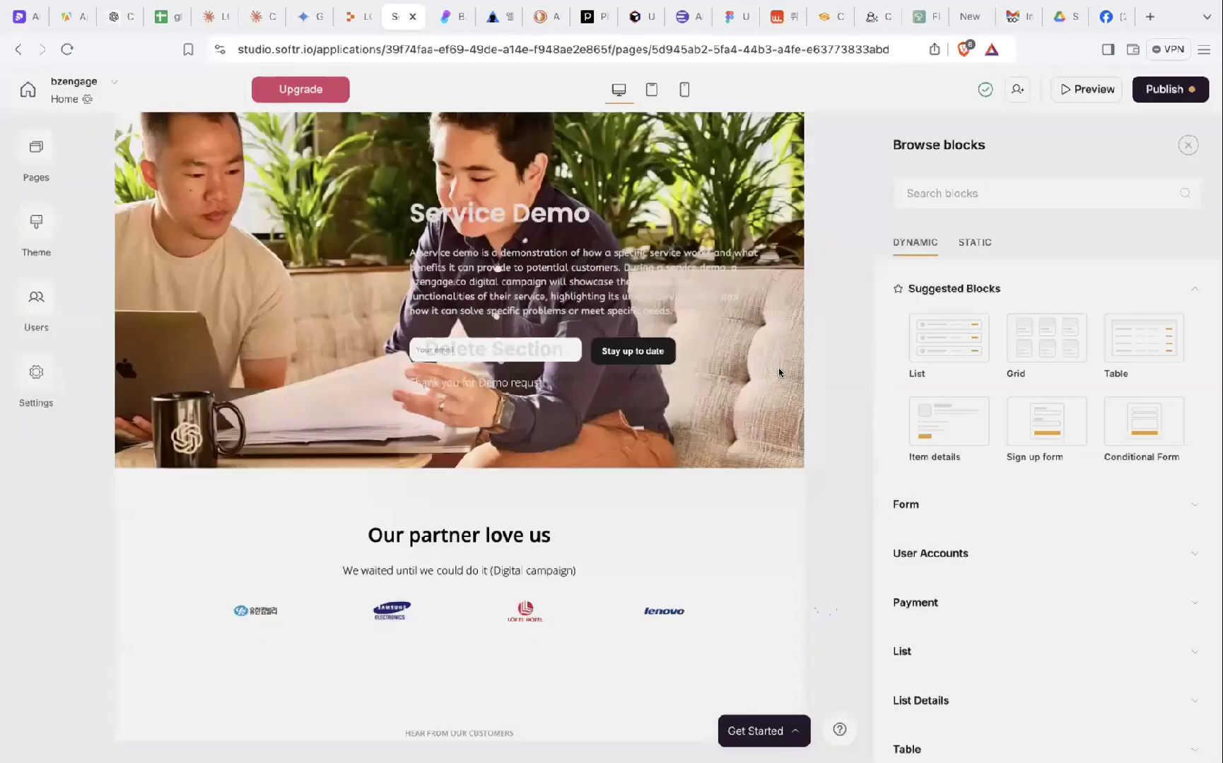
scroll(777, 518, "down", 3)
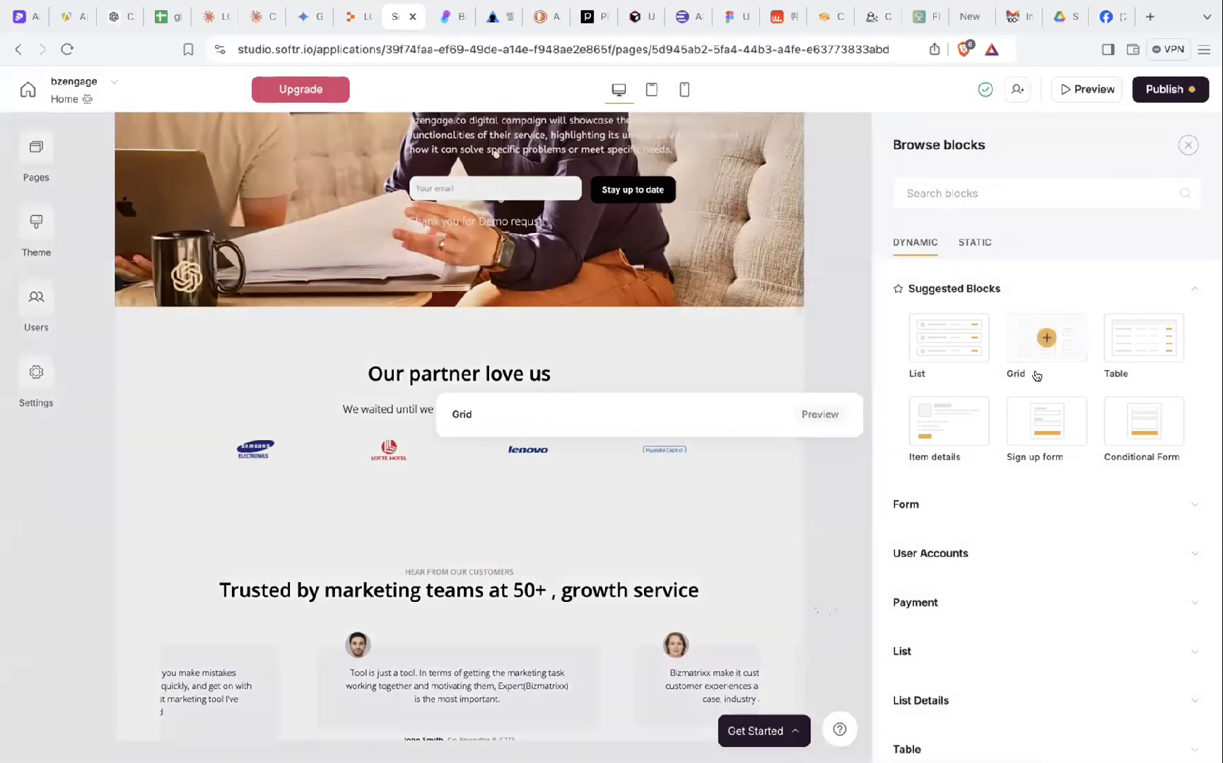
mouse_move(1090, 329)
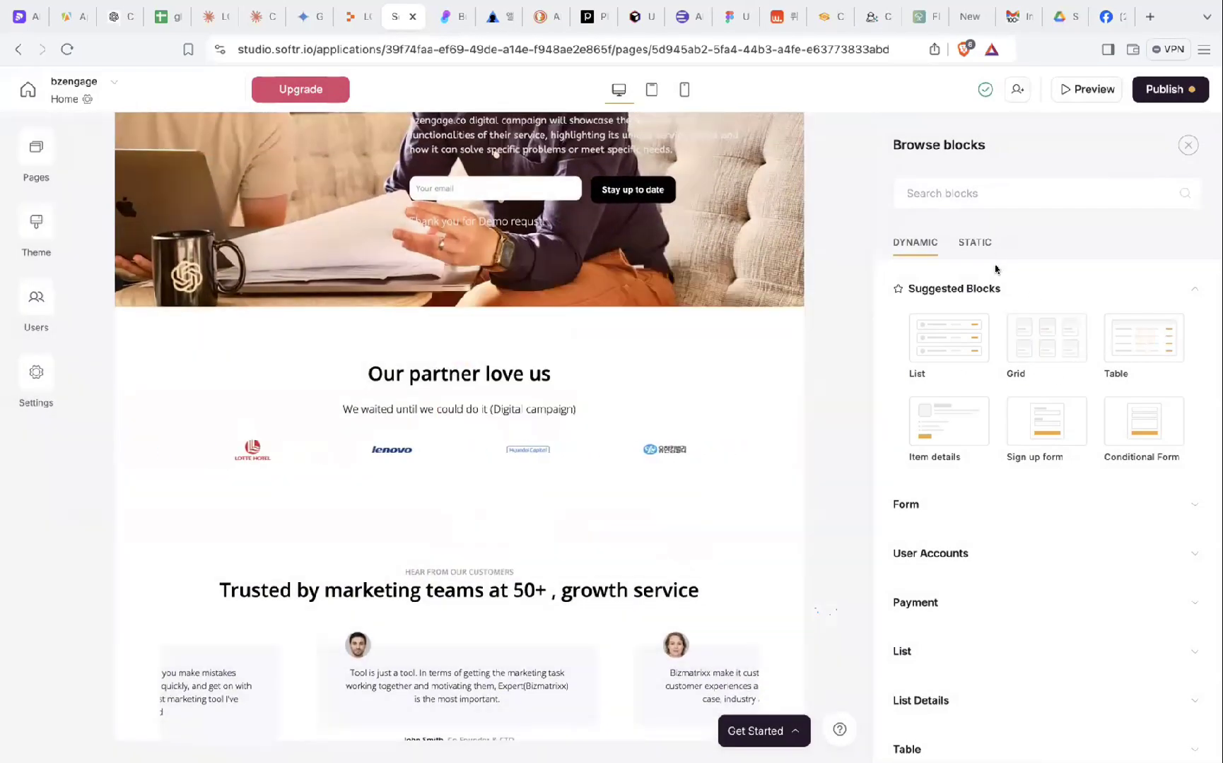
mouse_move(1119, 436)
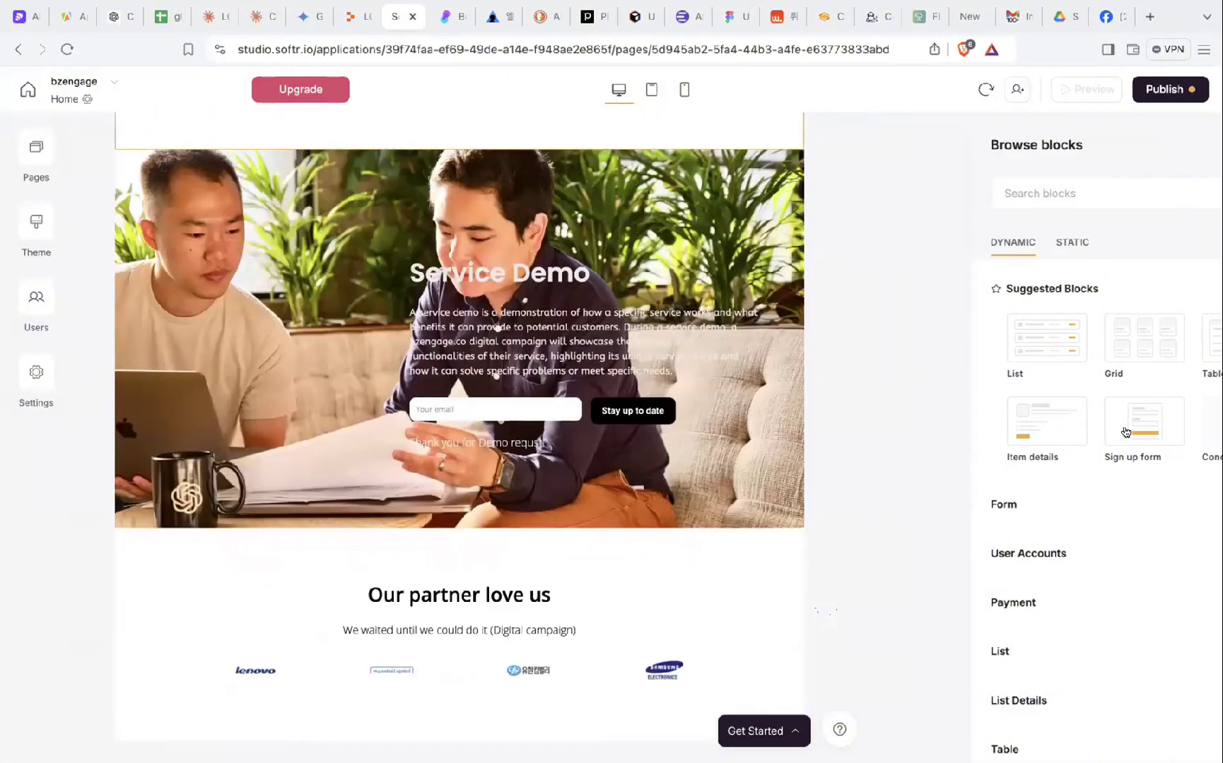
left_click(1125, 432)
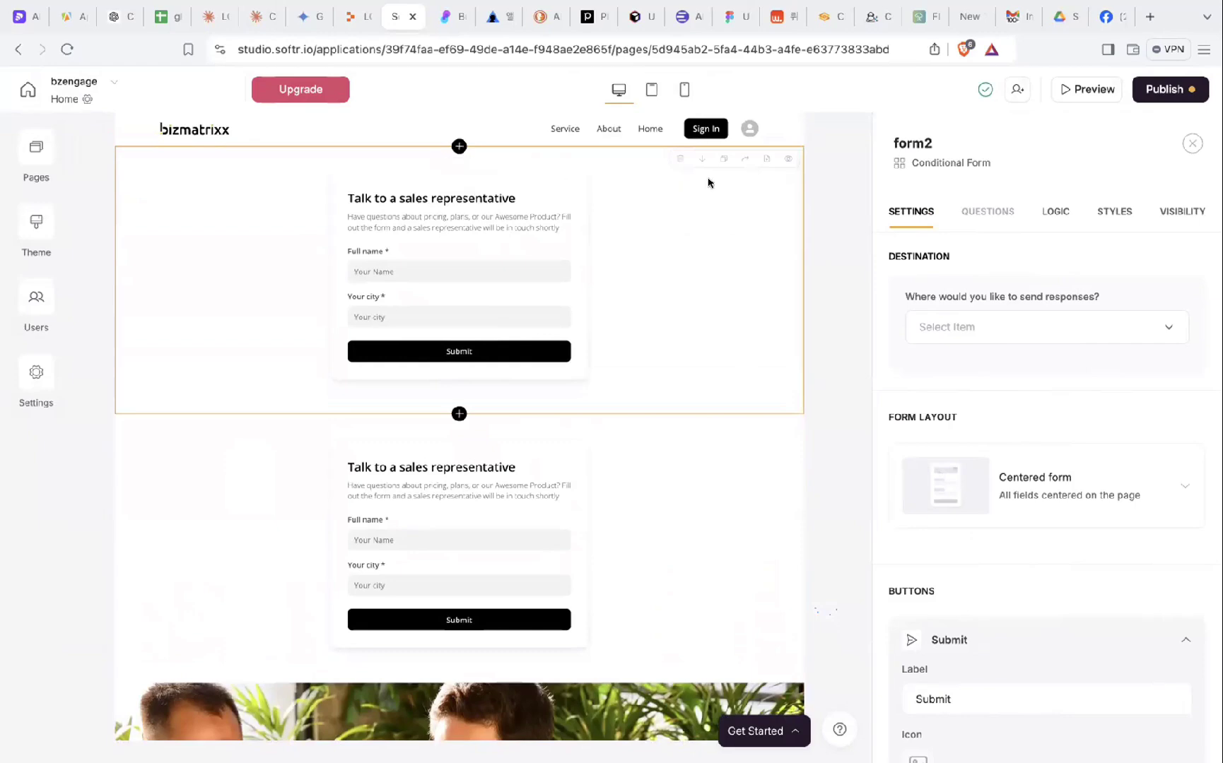
left_click(677, 158)
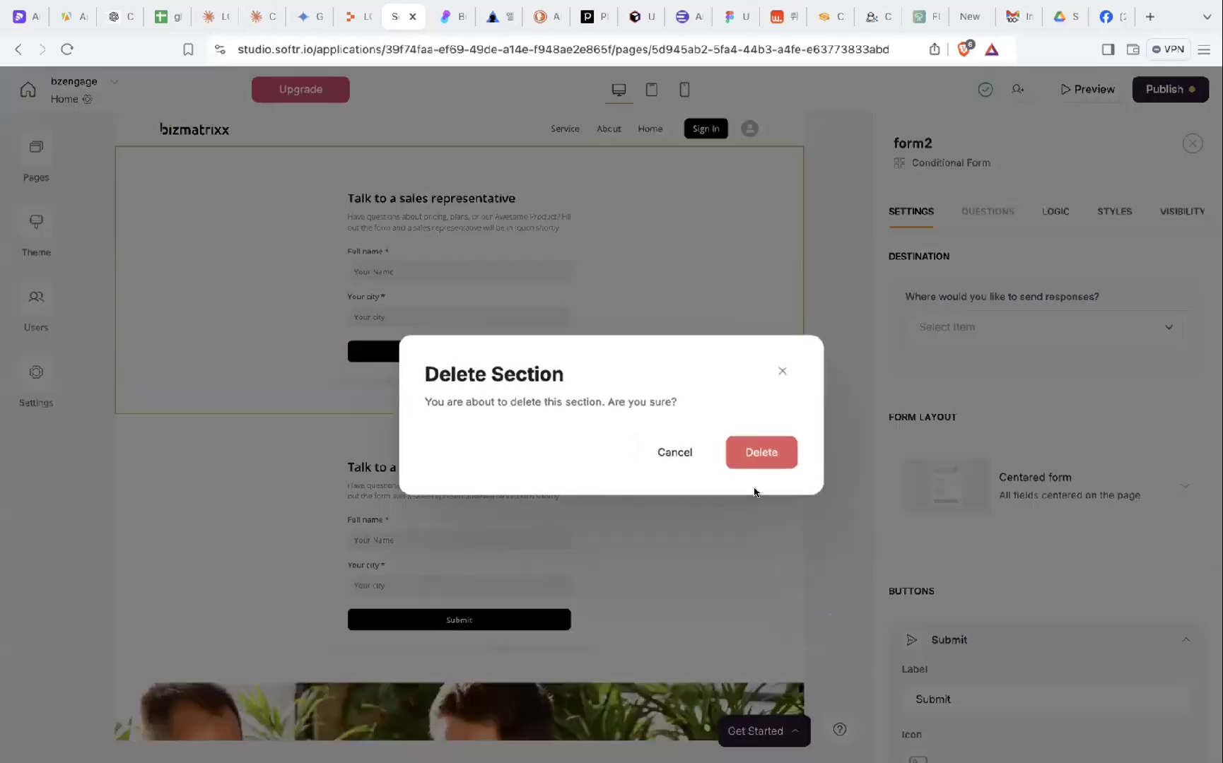
left_click(760, 453)
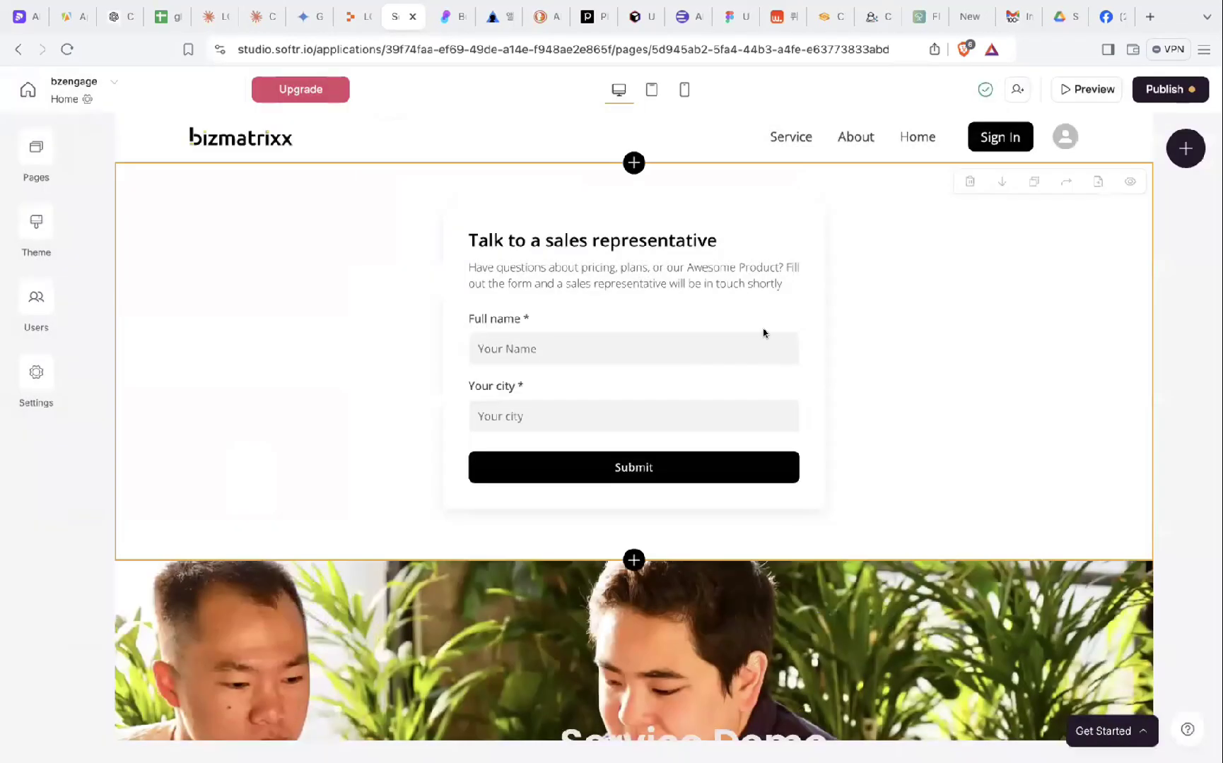
left_click(969, 182)
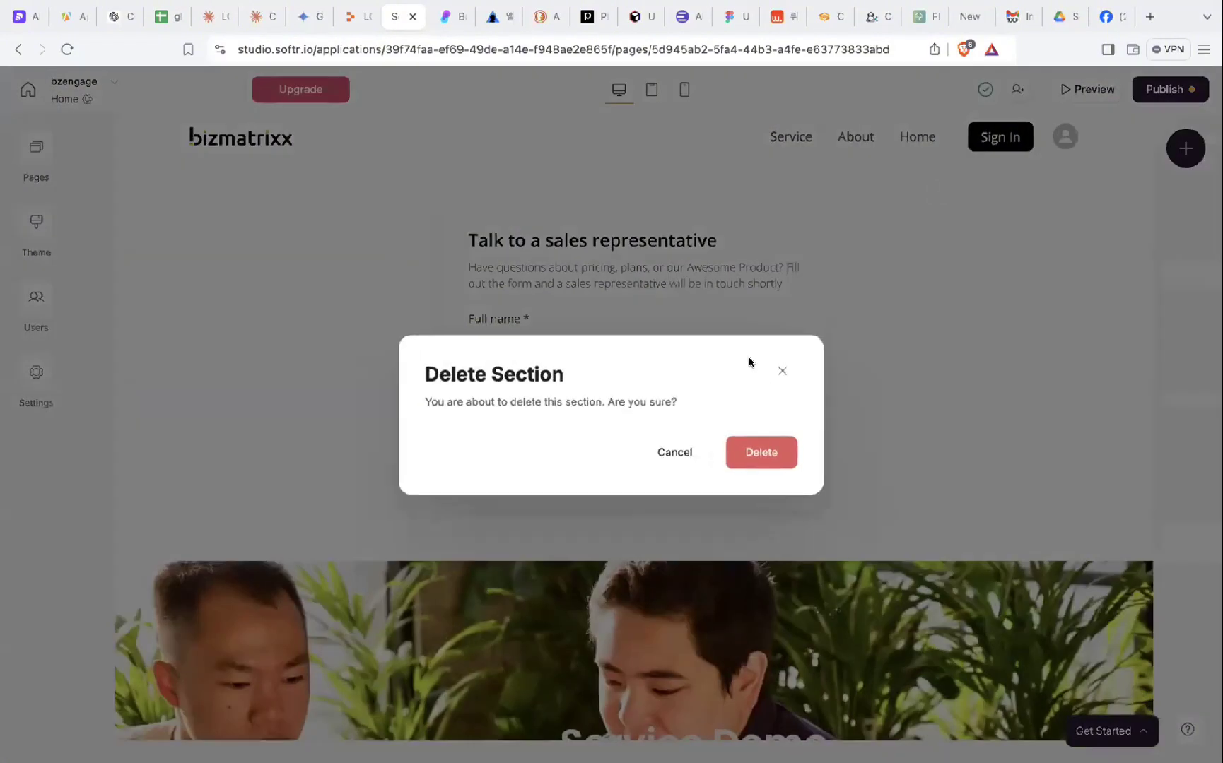
left_click(765, 456)
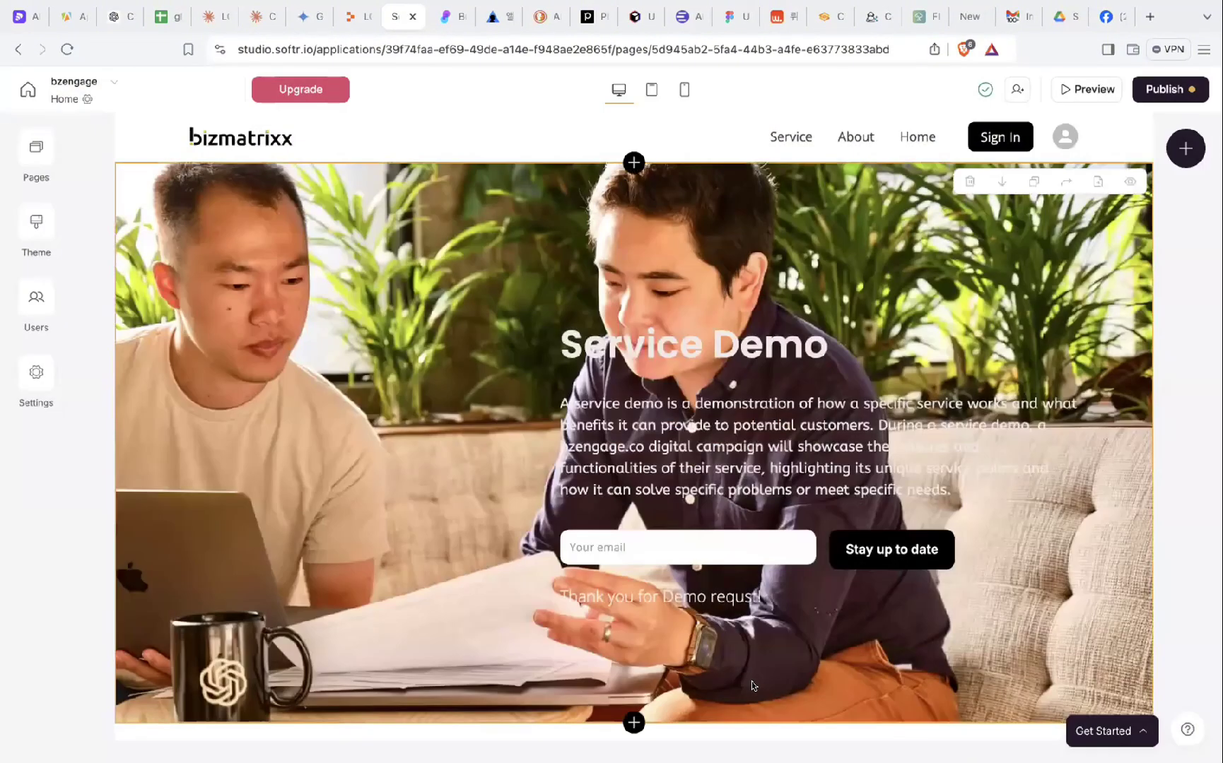
scroll(752, 684, "down", 3)
scroll(752, 684, "down", 1)
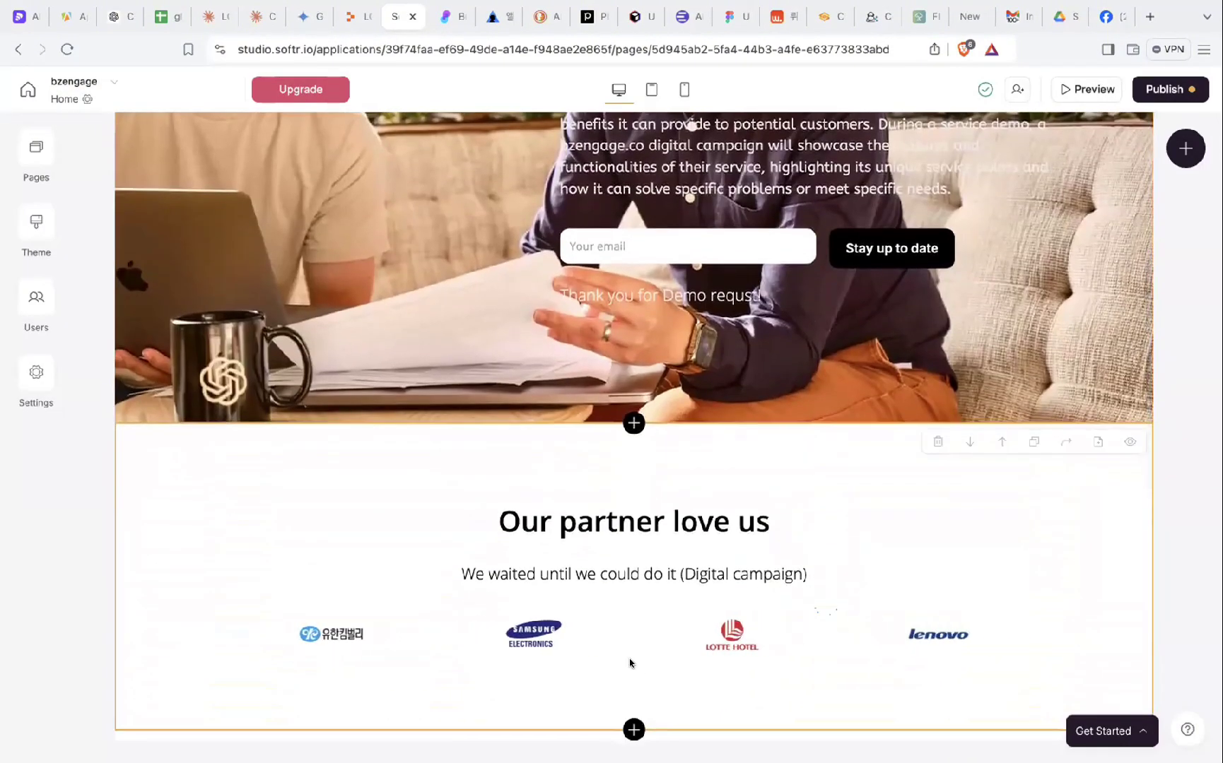
- Insert a Customizable form block from the Form category below the Service Demo hero
left_click(634, 423)
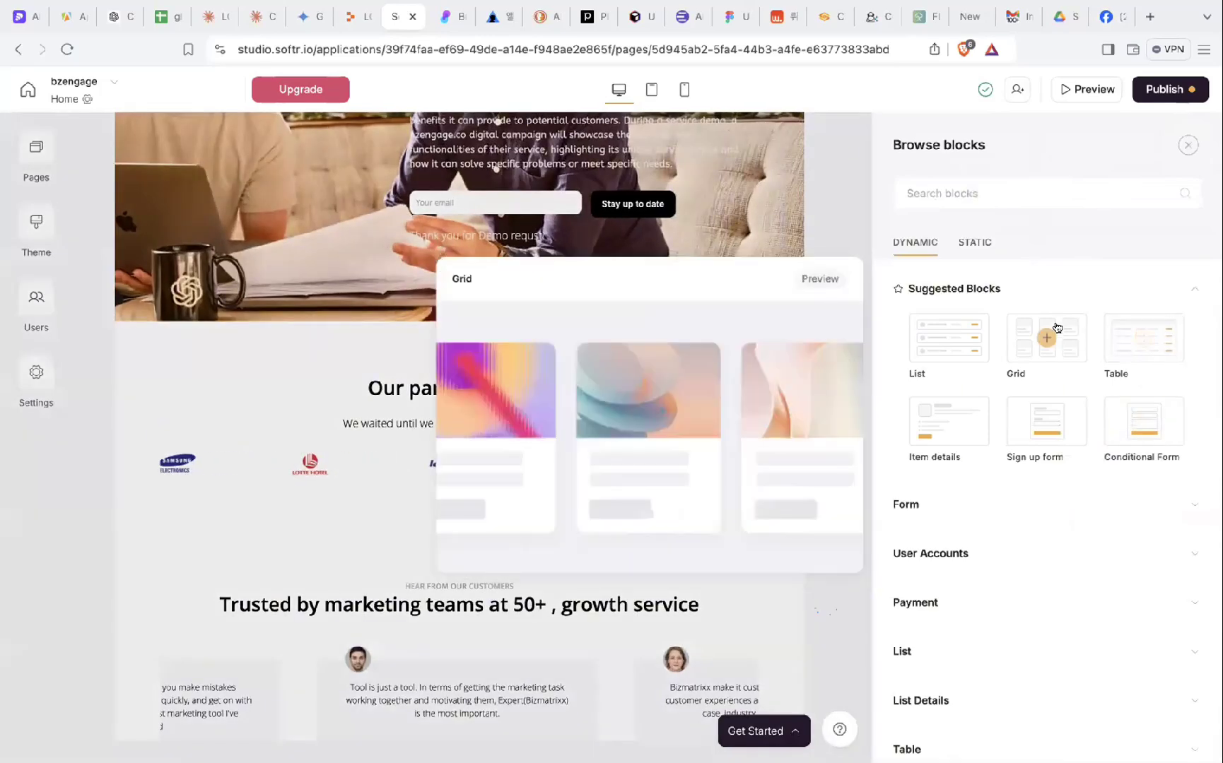
mouse_move(1070, 434)
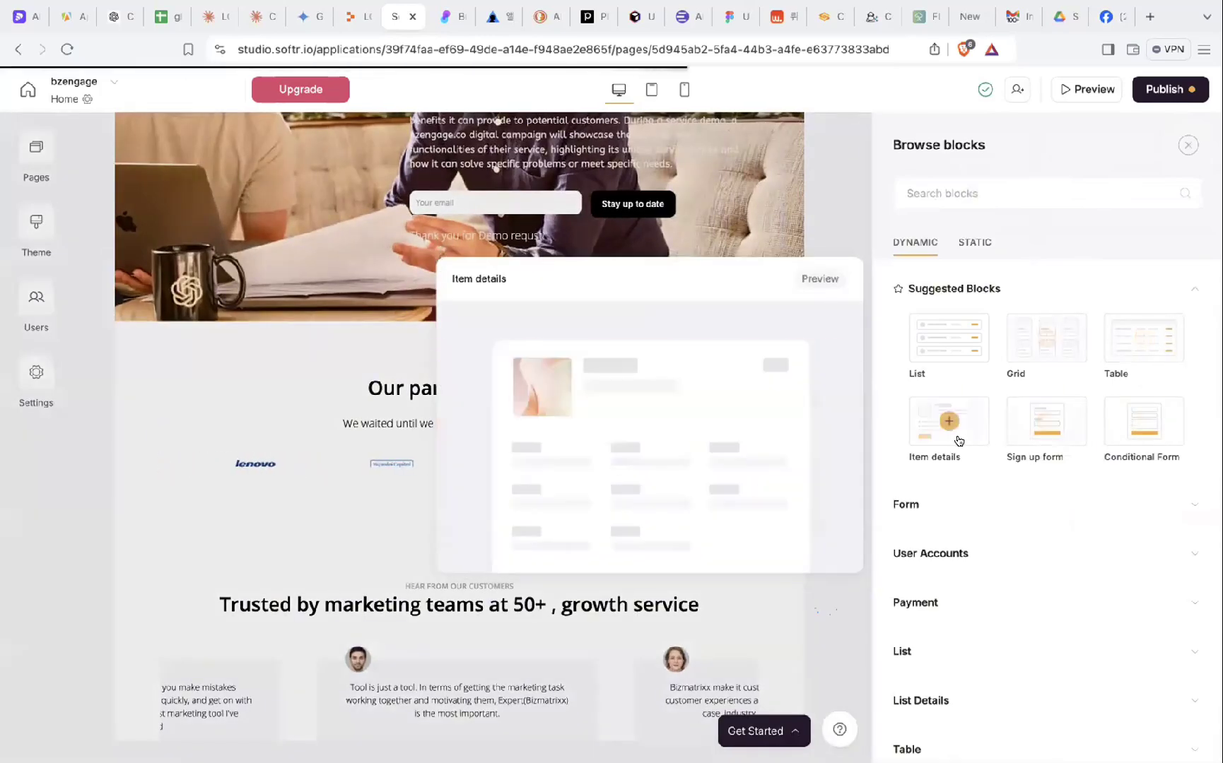
mouse_move(938, 340)
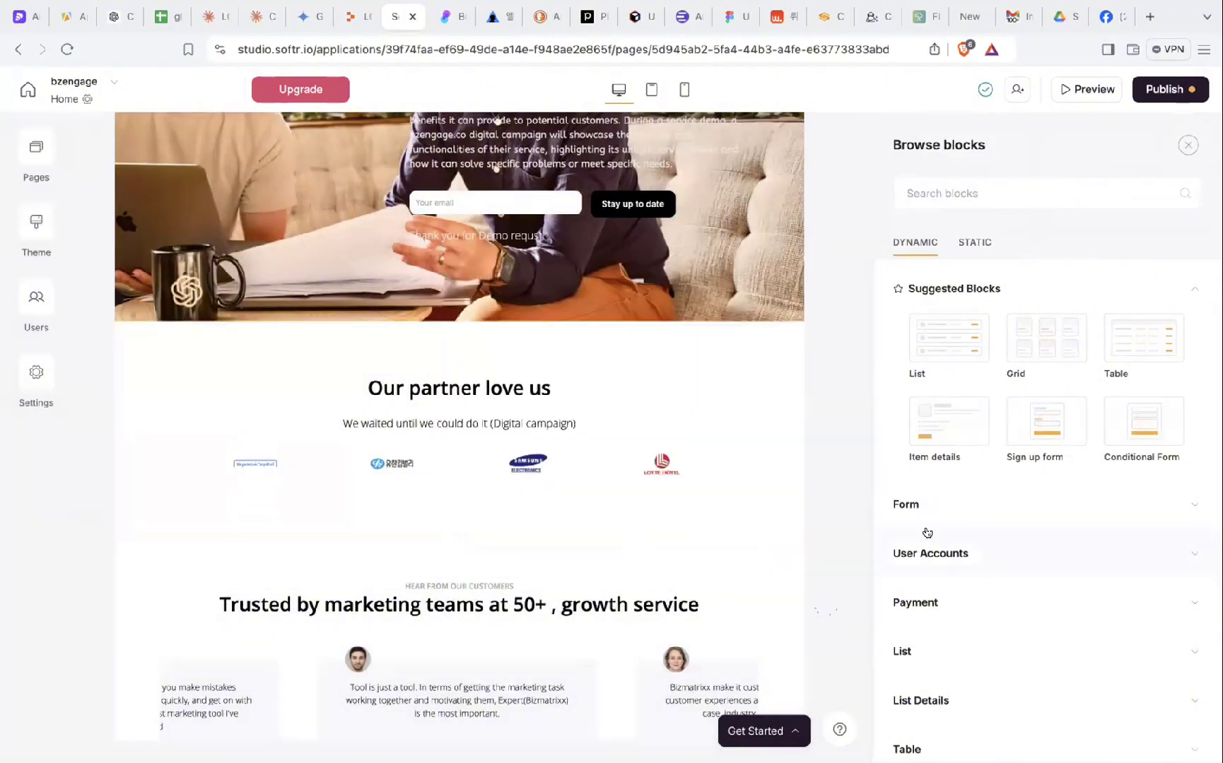
left_click(916, 510)
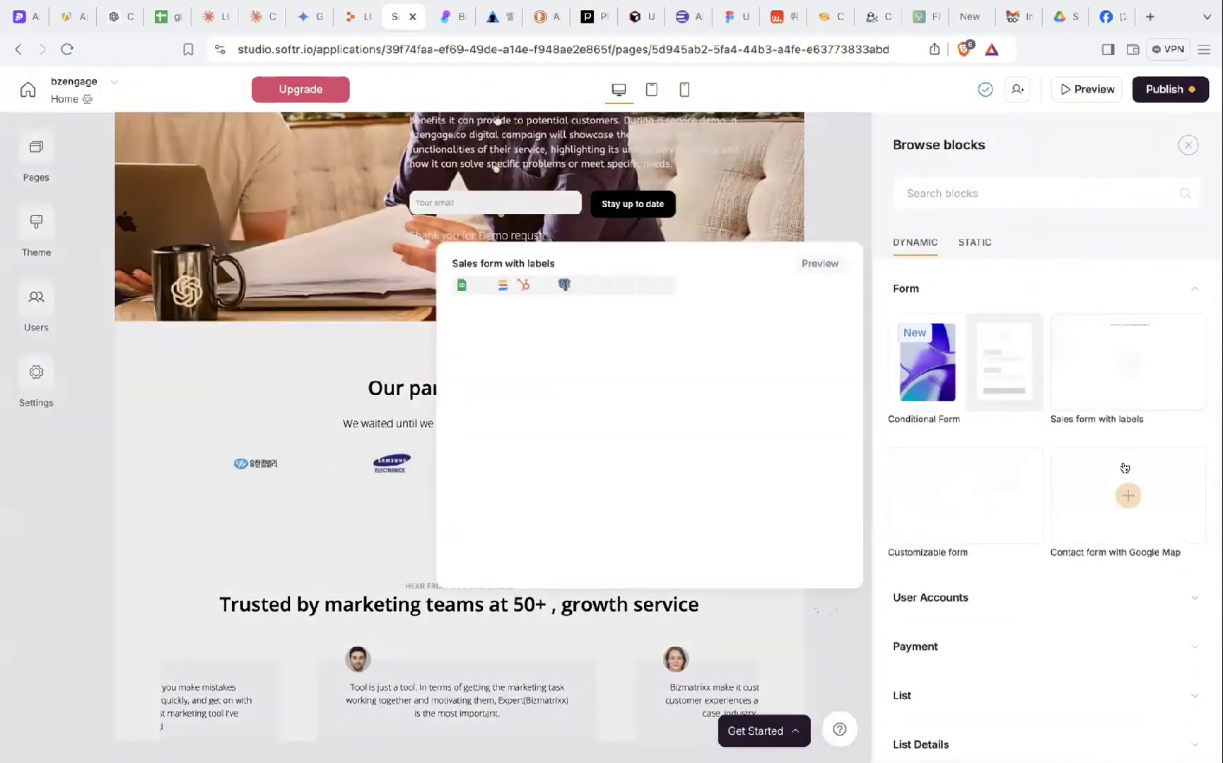
mouse_move(1124, 351)
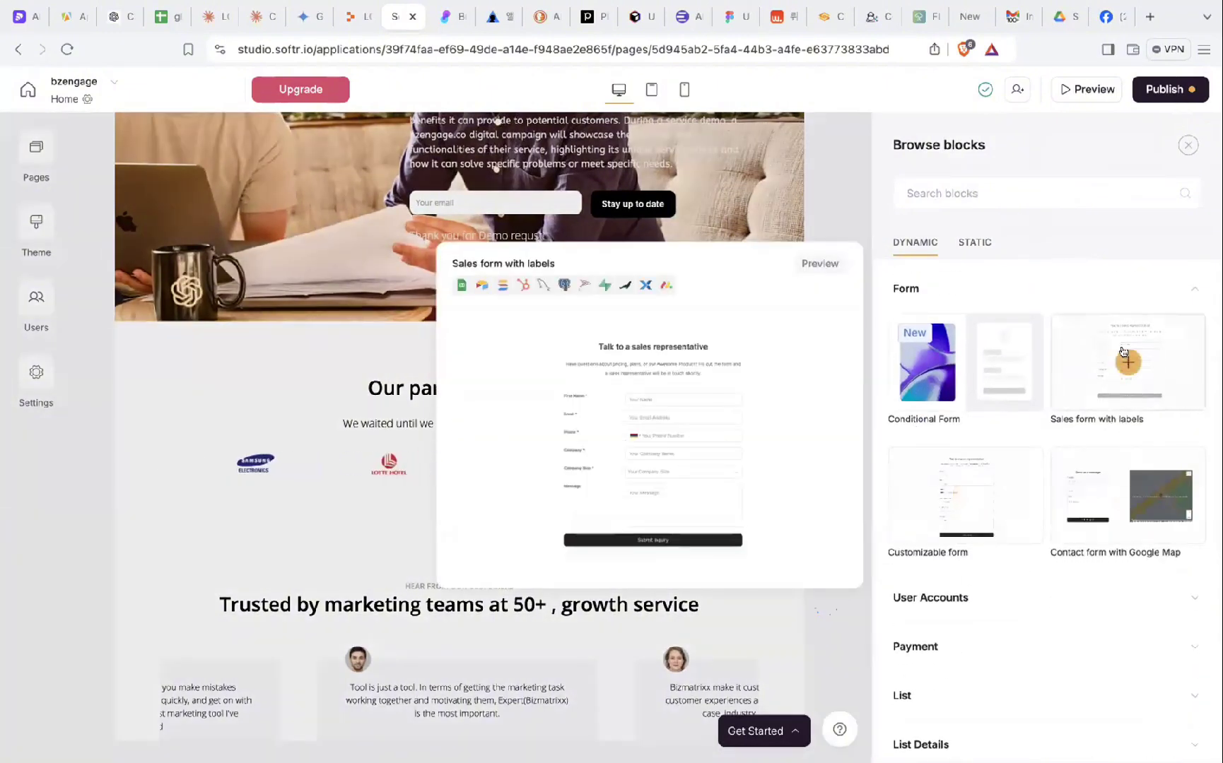
mouse_move(1131, 494)
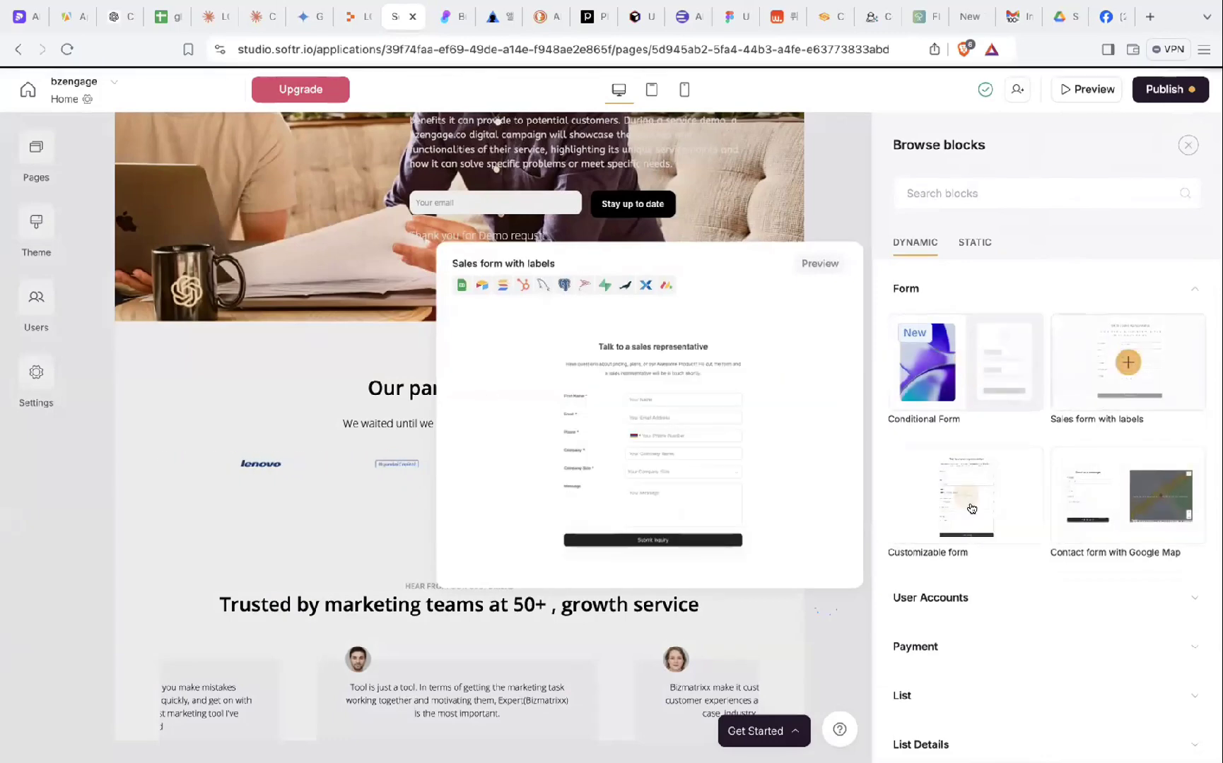
left_click(966, 503)
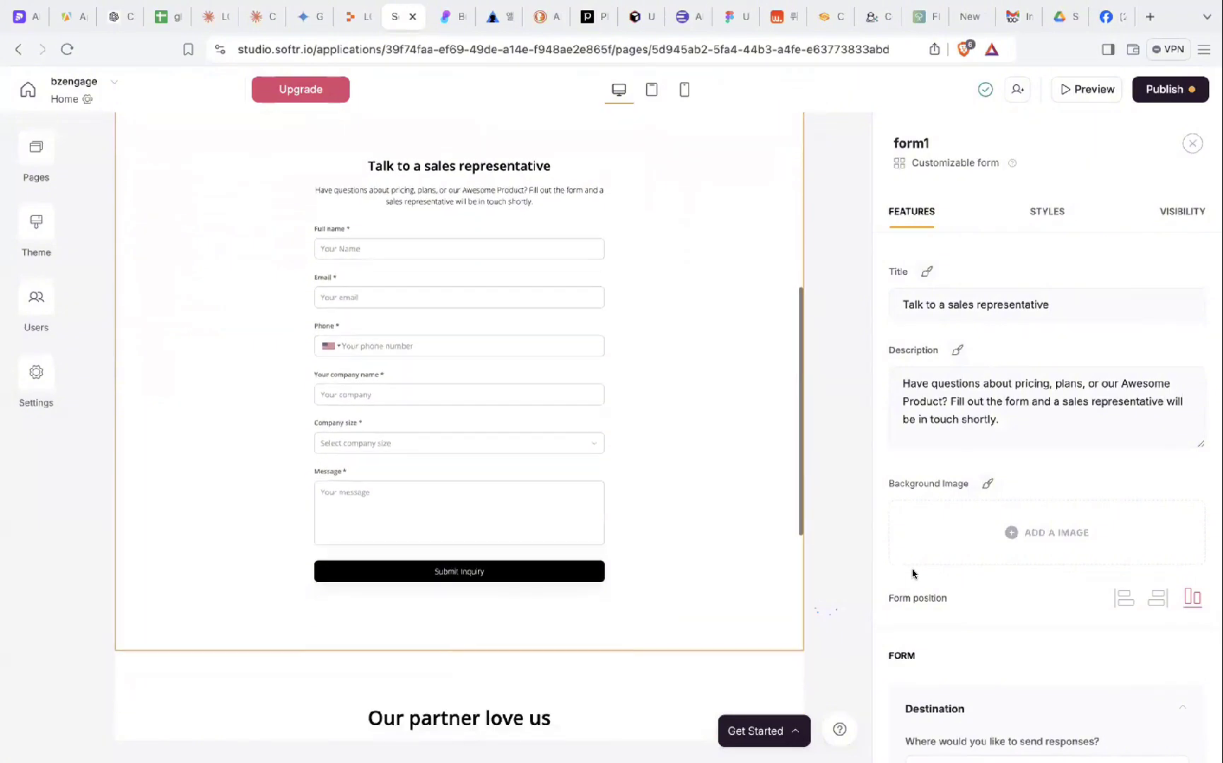
- Set the form position to Right
left_click(1112, 604)
left_click(1157, 598)
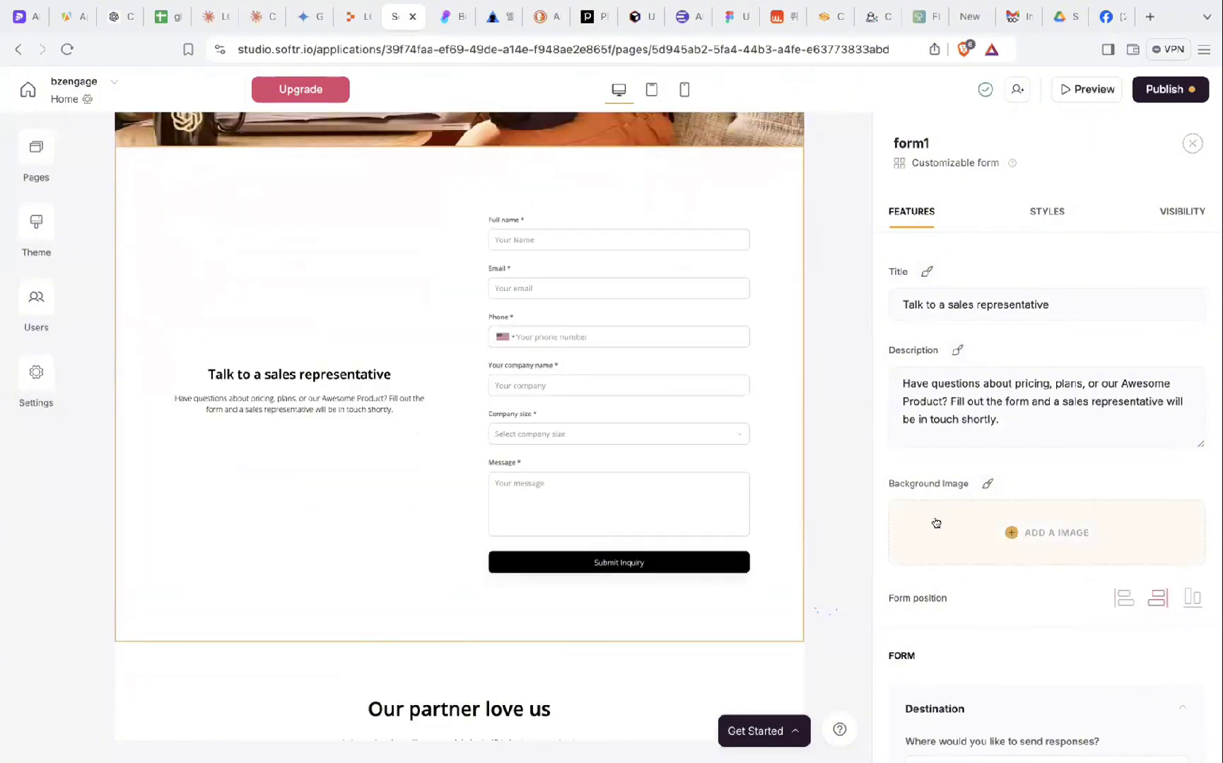
scroll(962, 574, "down", 3)
- Send form responses to a Data source using the Google Sheets account
left_click(982, 577)
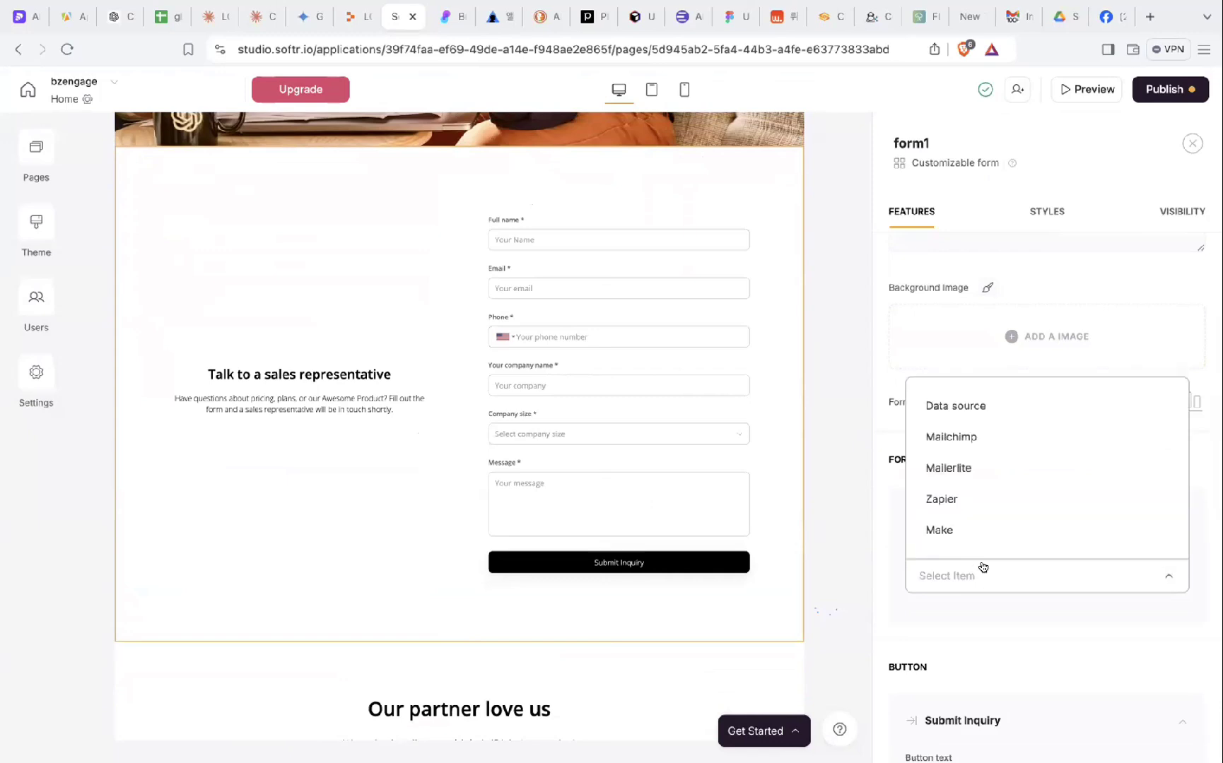
left_click(981, 409)
scroll(977, 665, "down", 2)
left_click(996, 541)
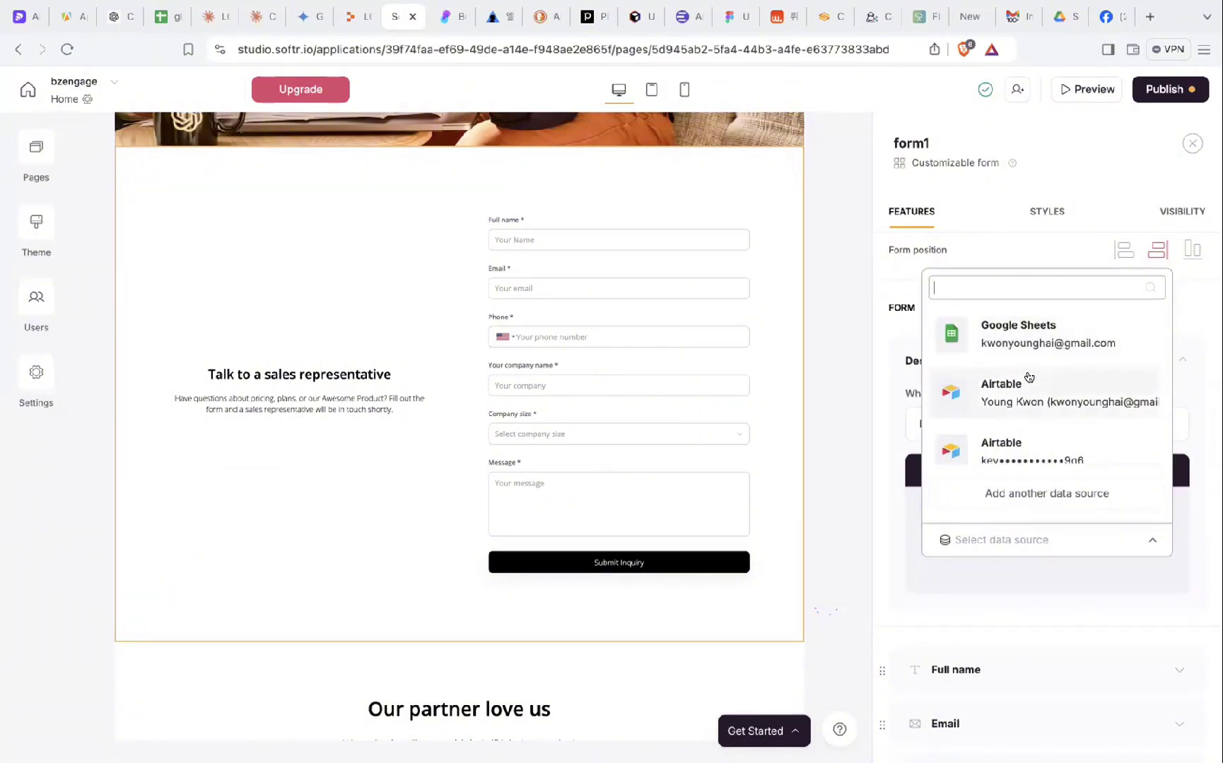
left_click(1048, 342)
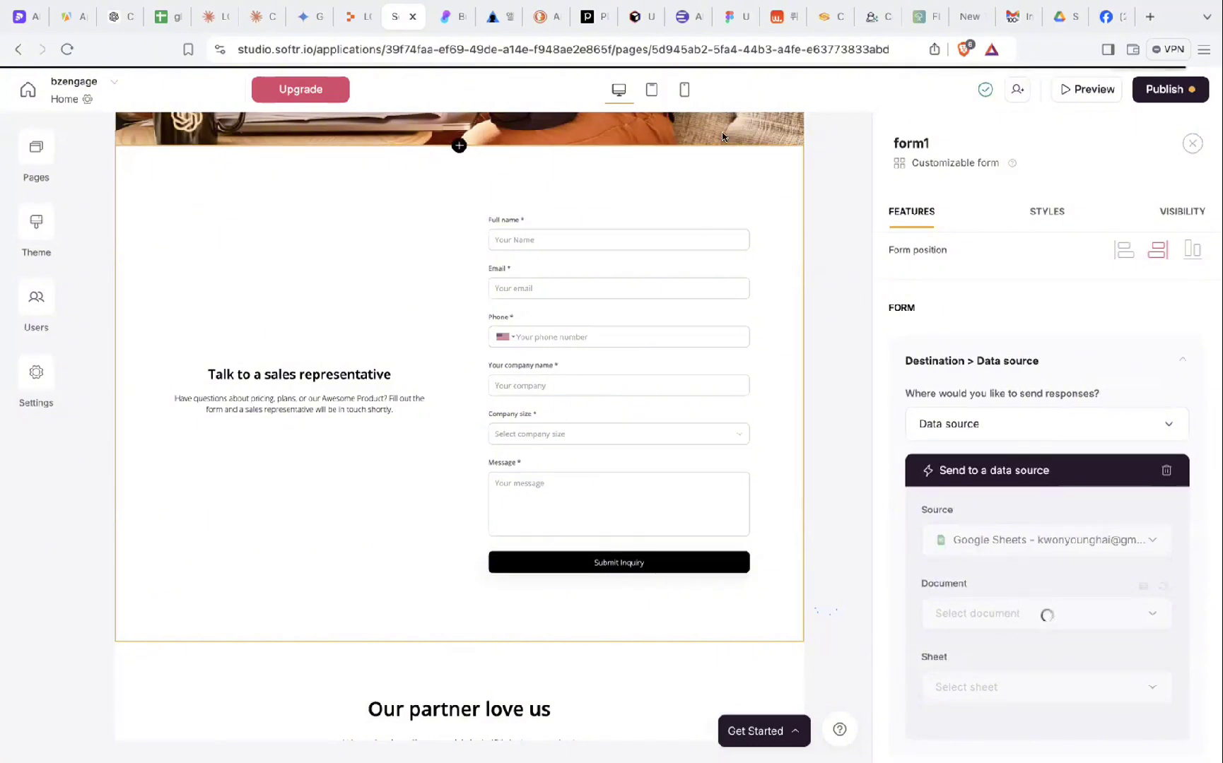
left_click(1063, 19)
- Search Drive for 'inbound' and open 고객_inbound with Google Sheets
left_click(377, 87)
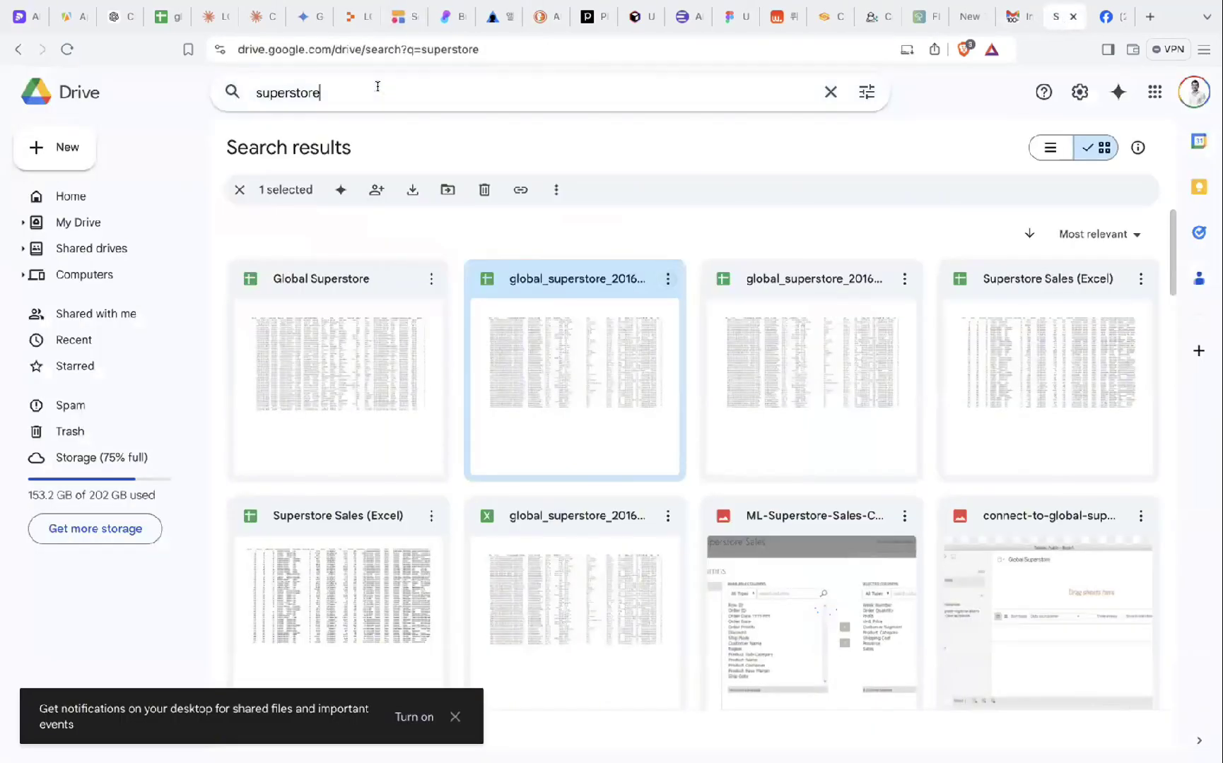
double_click(269, 89)
type("in a")
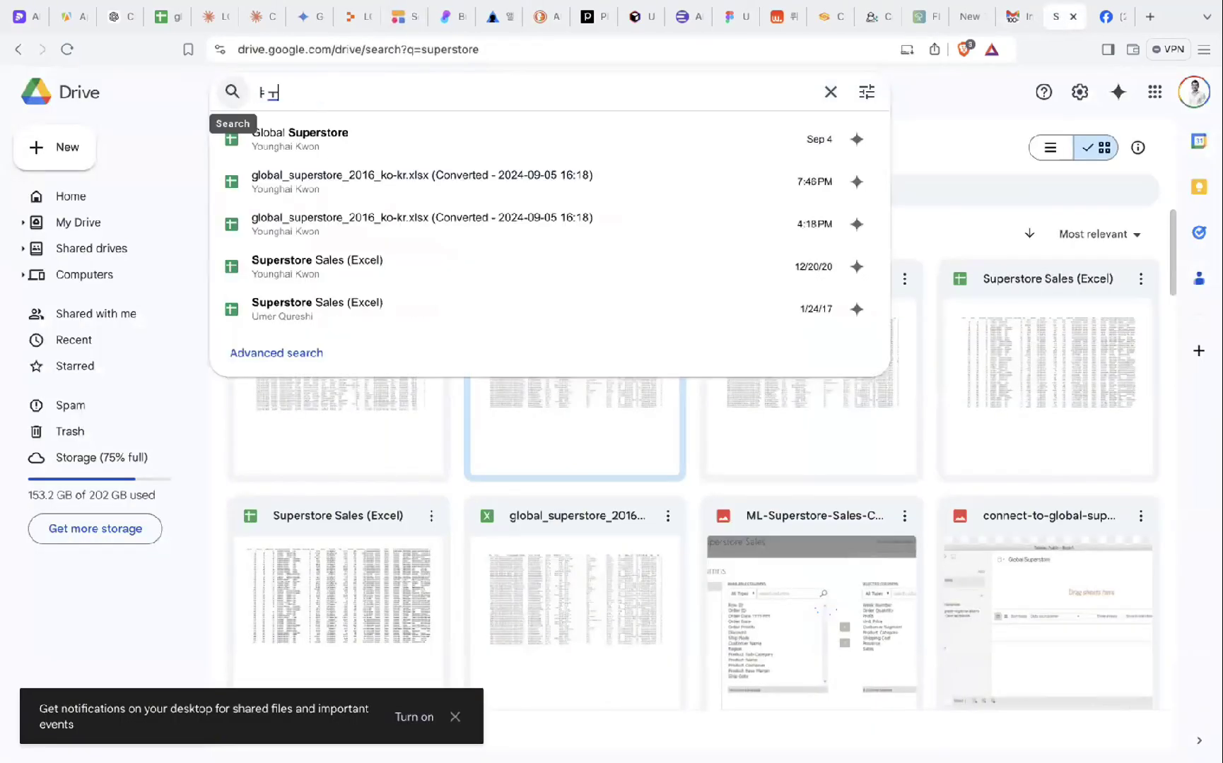
key("BackSpace")
key("BackSpace")
key("BackSpace")
key("BackSpace")
type("inb")
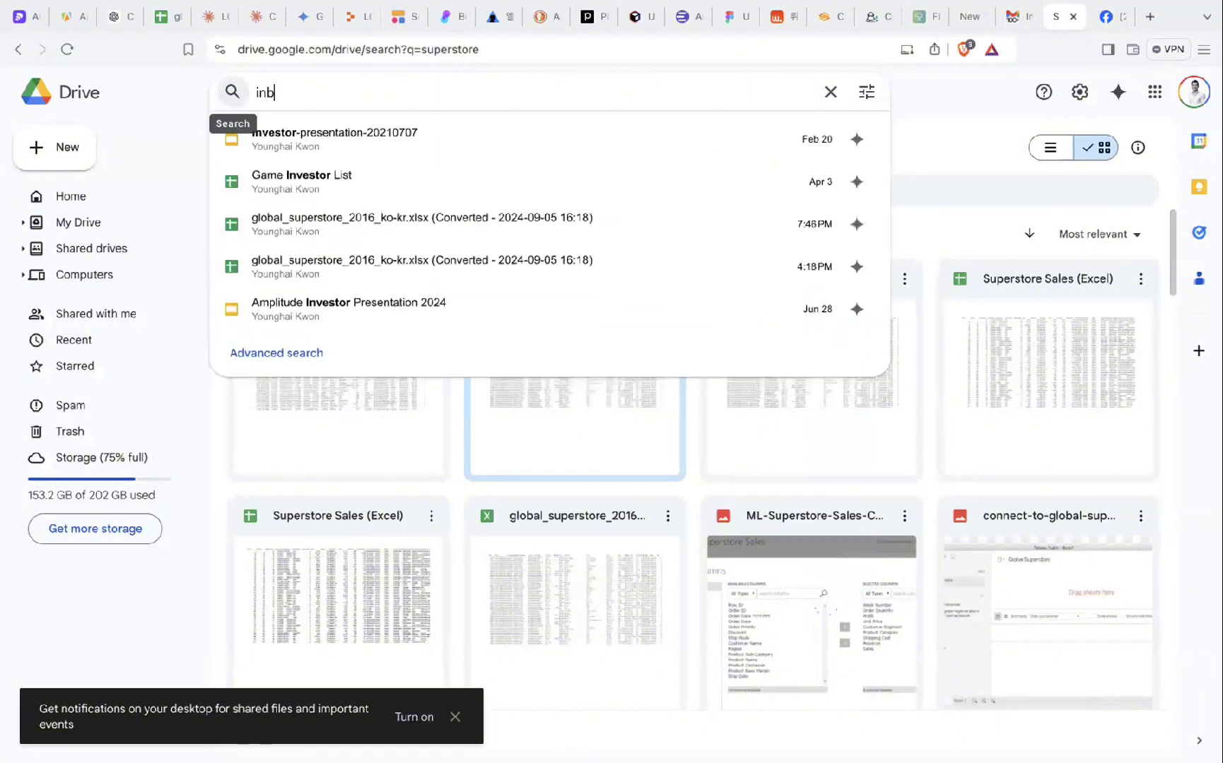
type("ound")
key("Return")
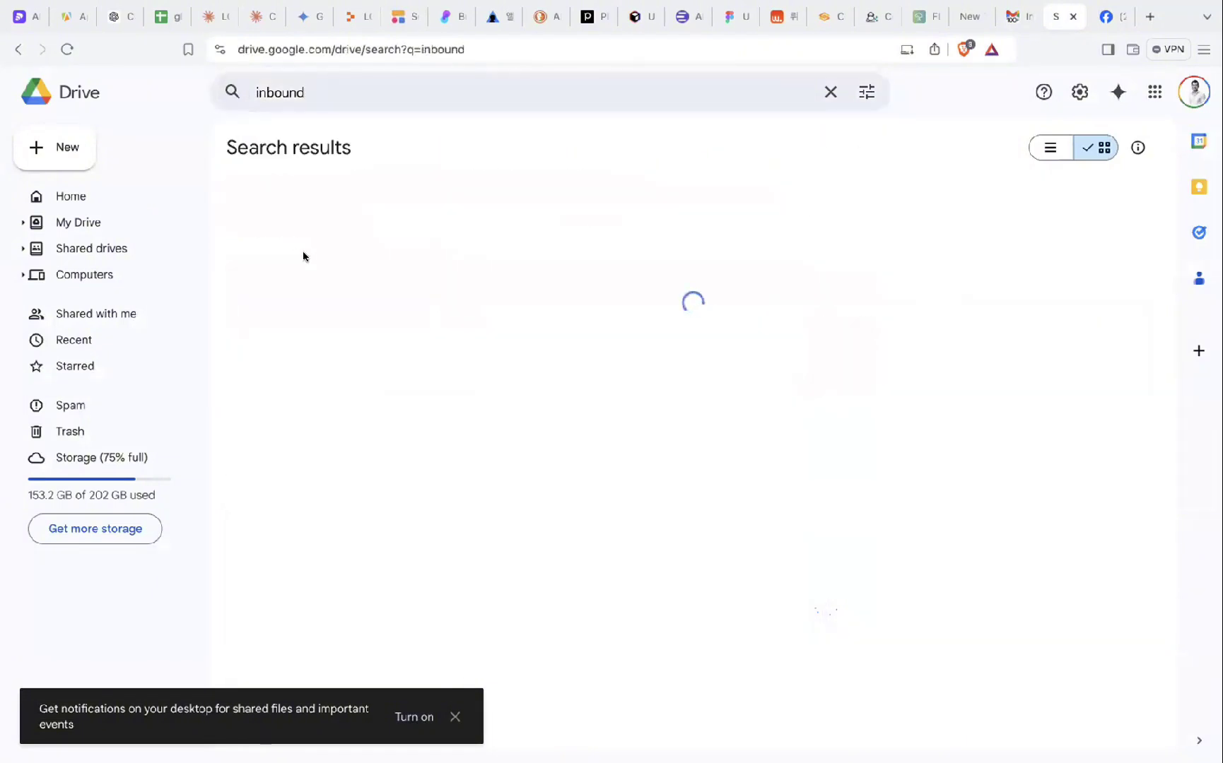
left_click(424, 279)
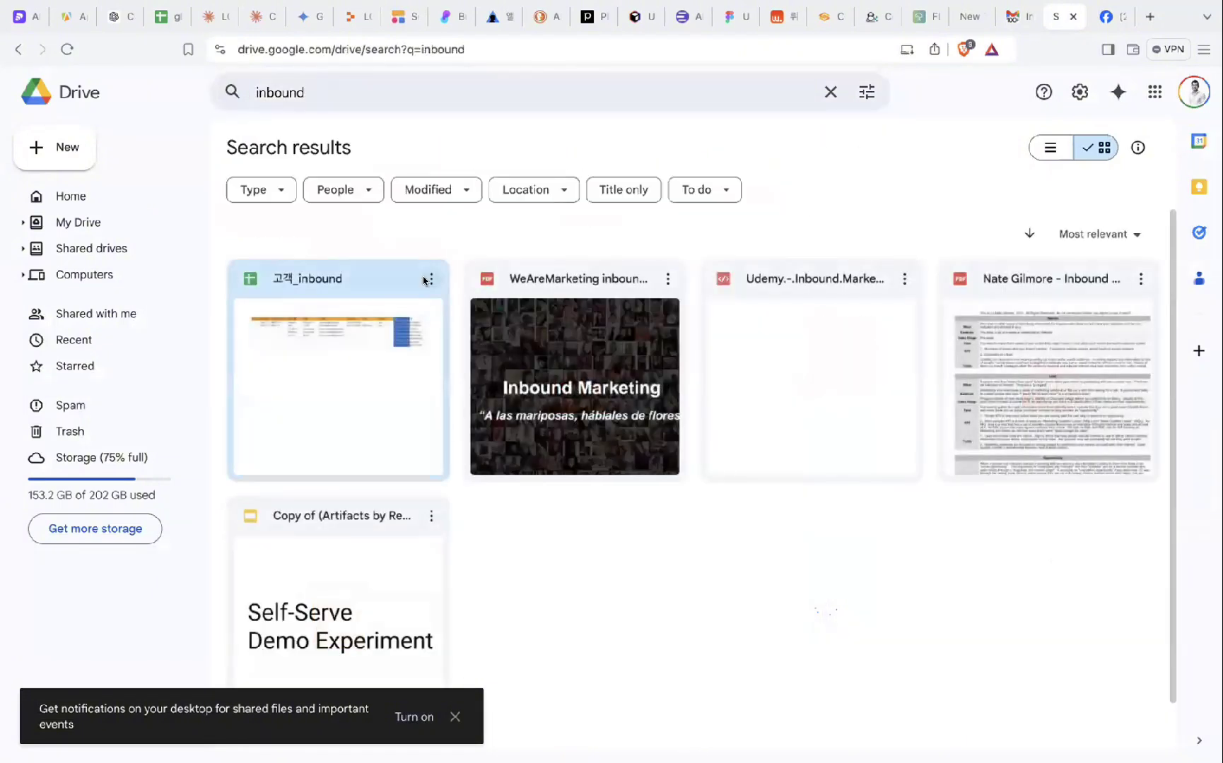
mouse_move(606, 311)
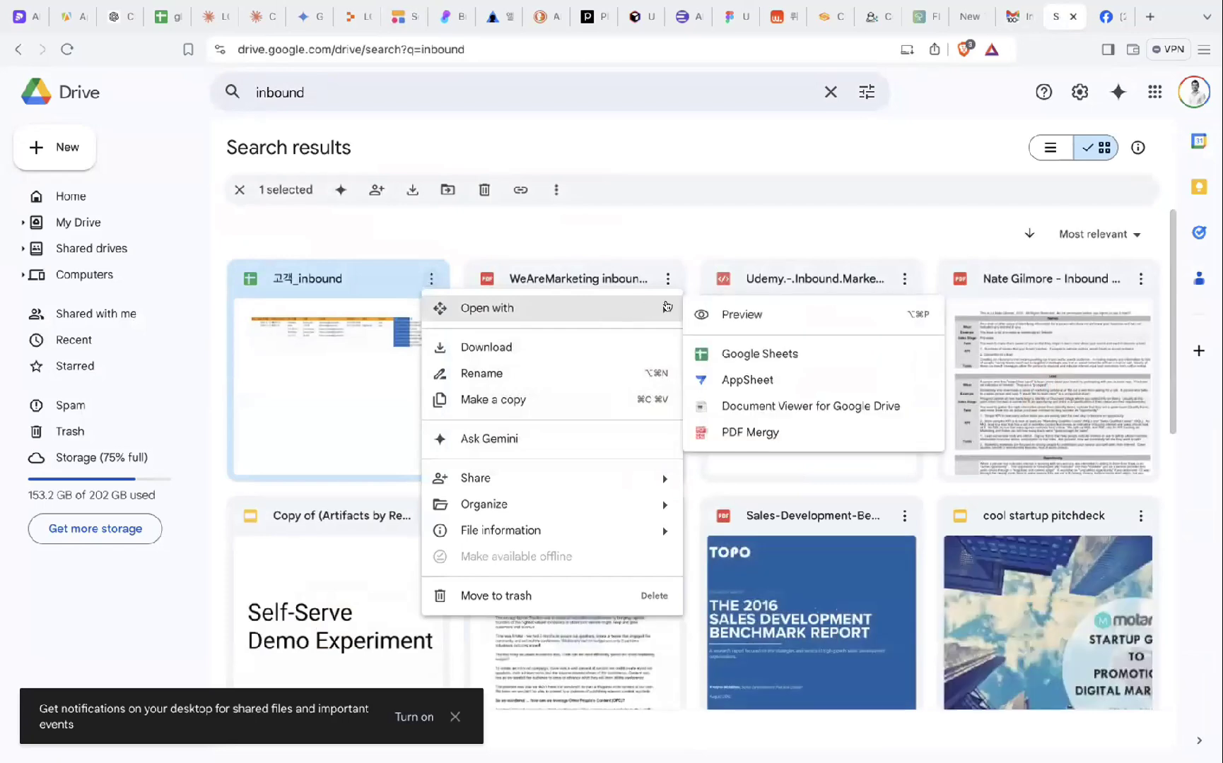
left_click(714, 352)
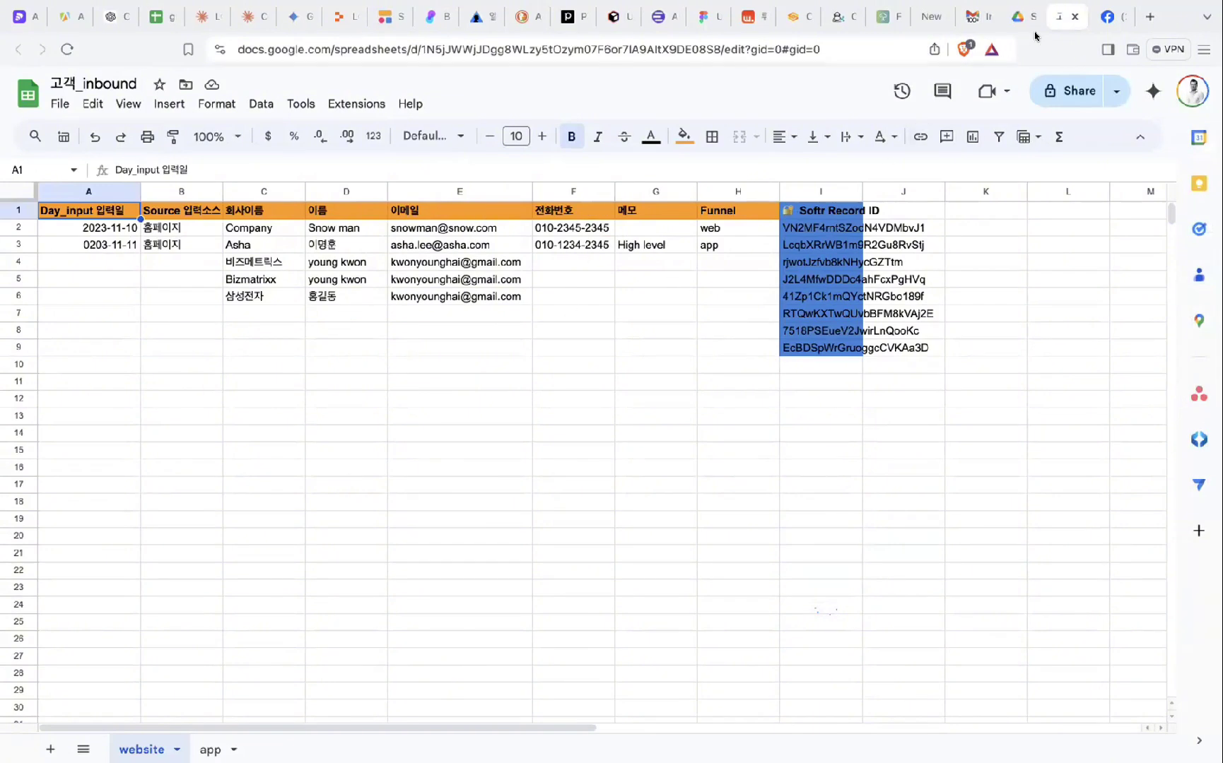
- Set the form's destination document to 고객_inbound, then view that spreadsheet again
left_click(385, 17)
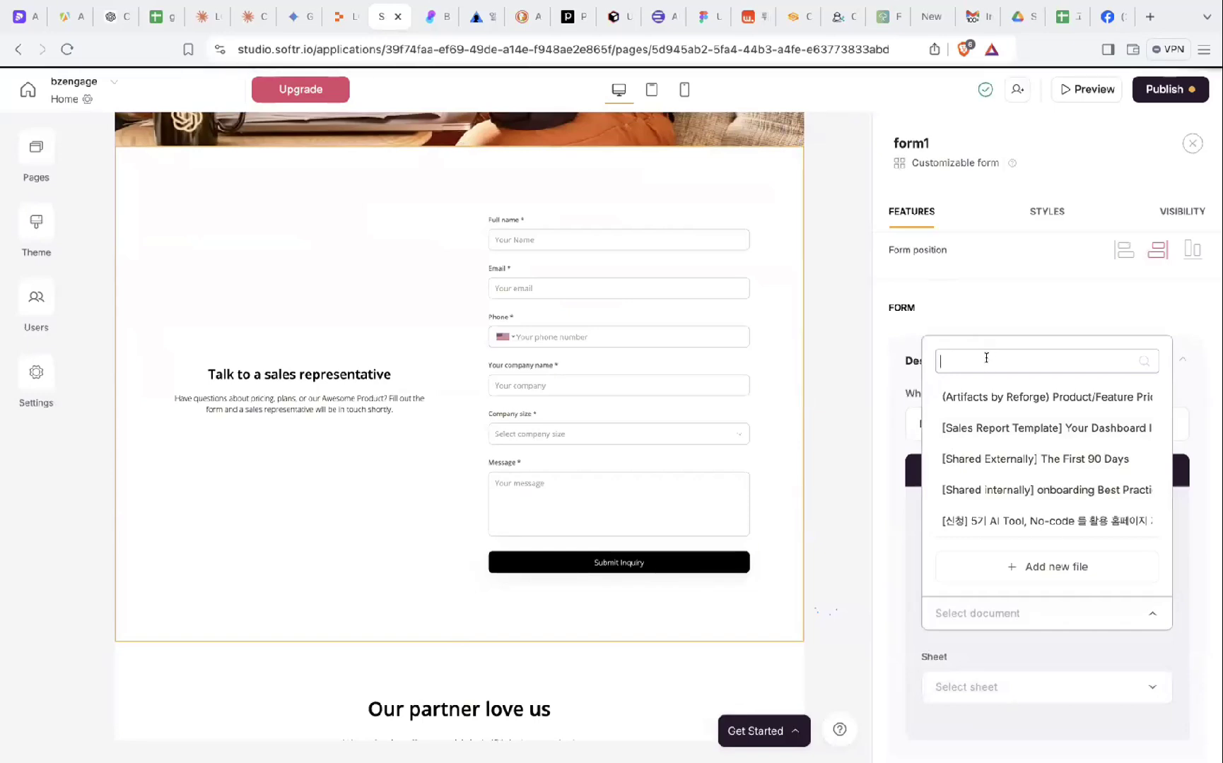
type("inbou")
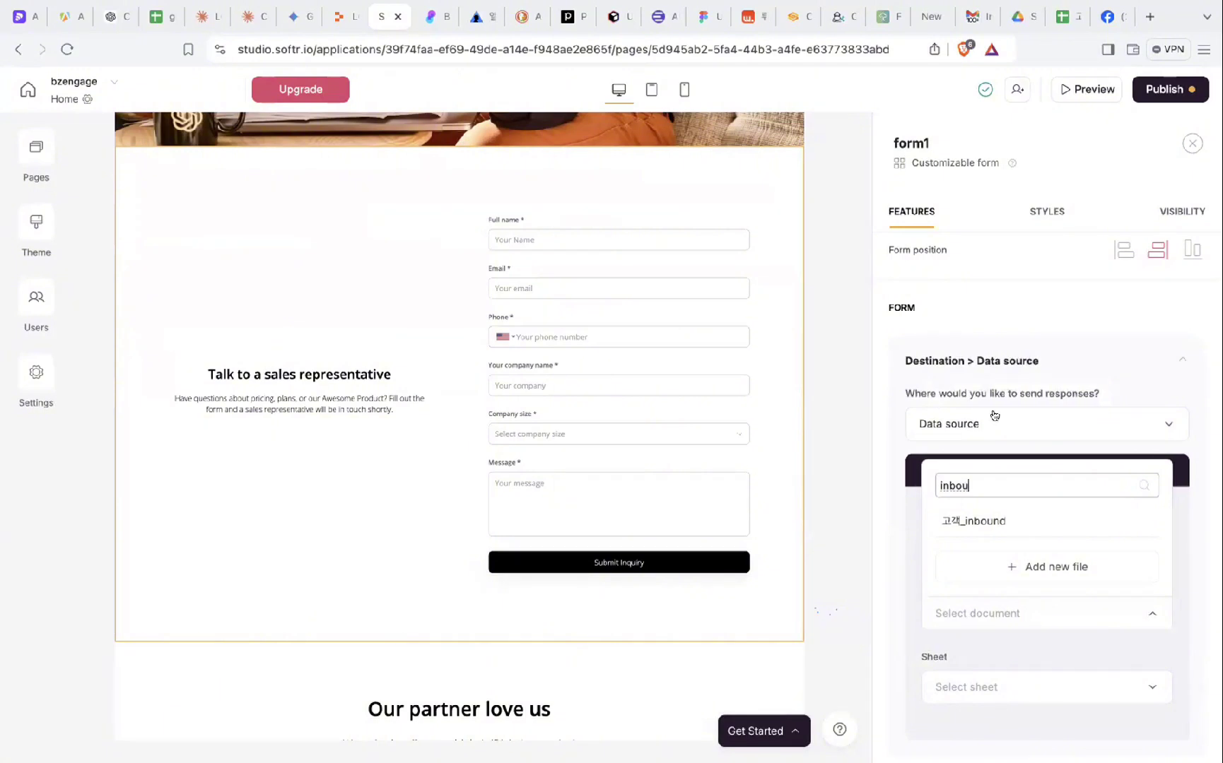
left_click(978, 521)
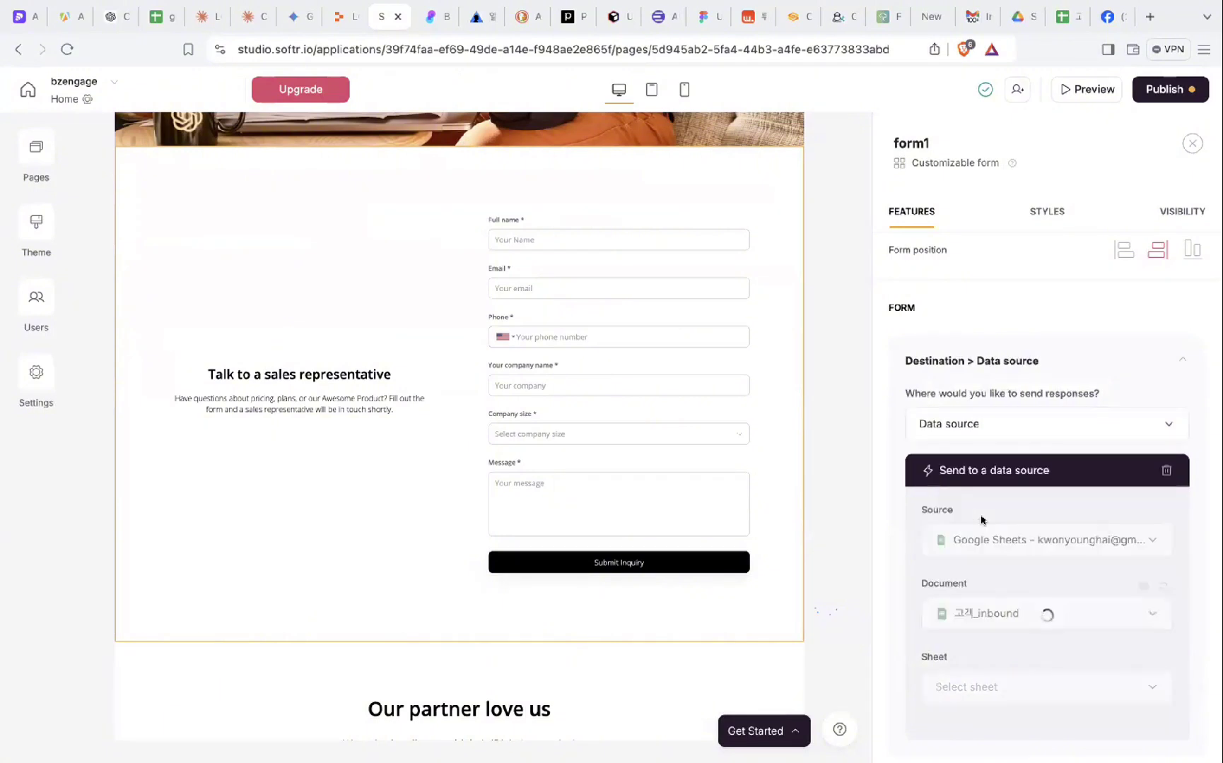
scroll(1020, 636, "down", 1)
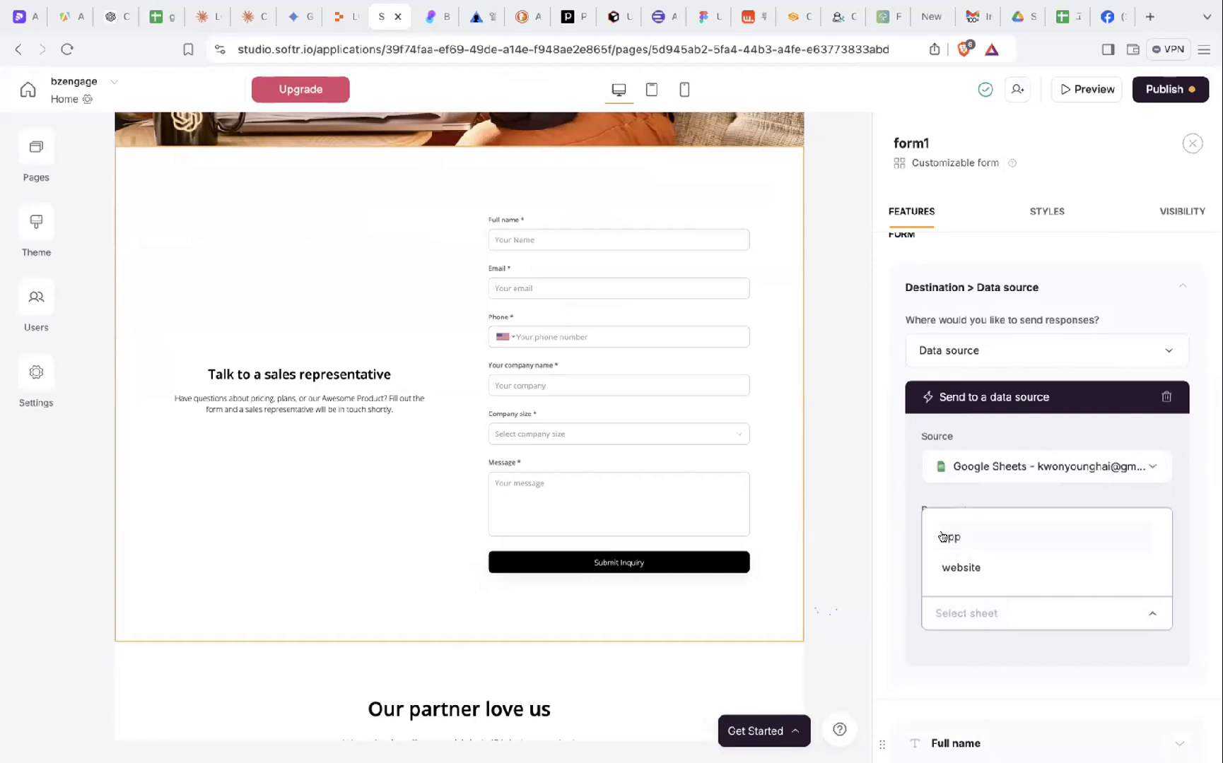
left_click(968, 541)
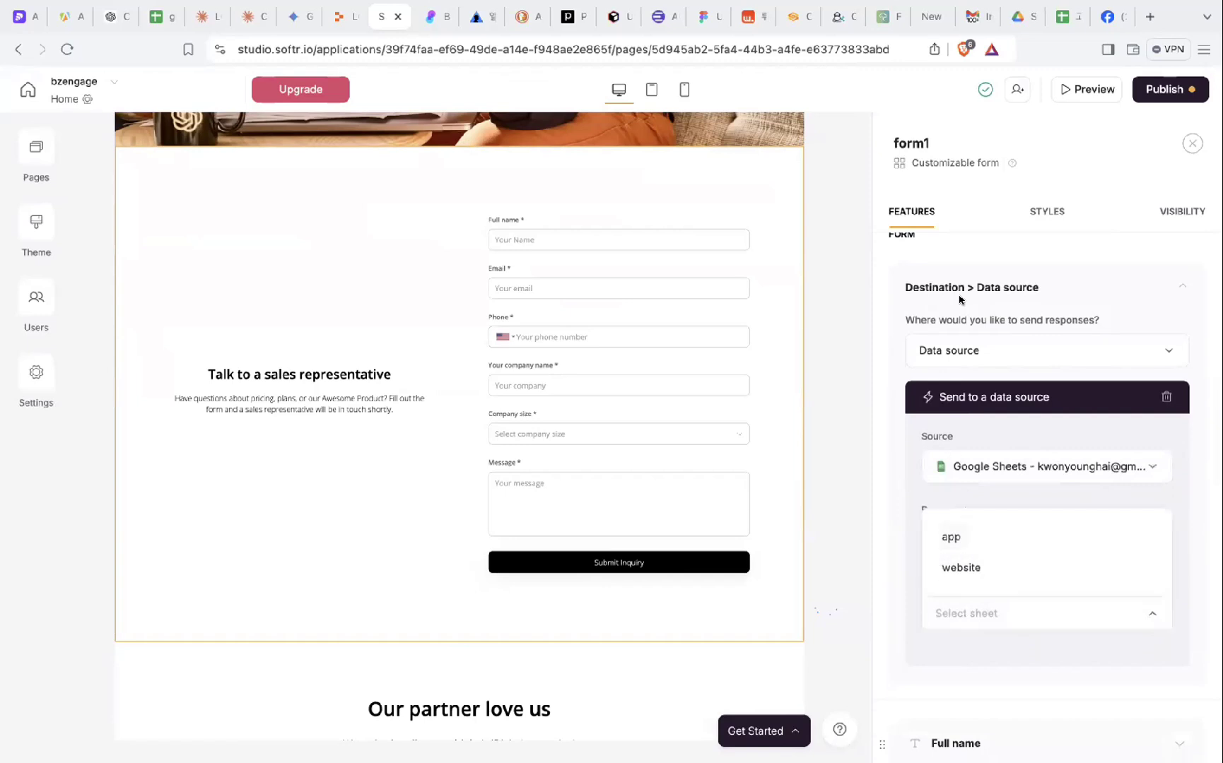
left_click(1063, 17)
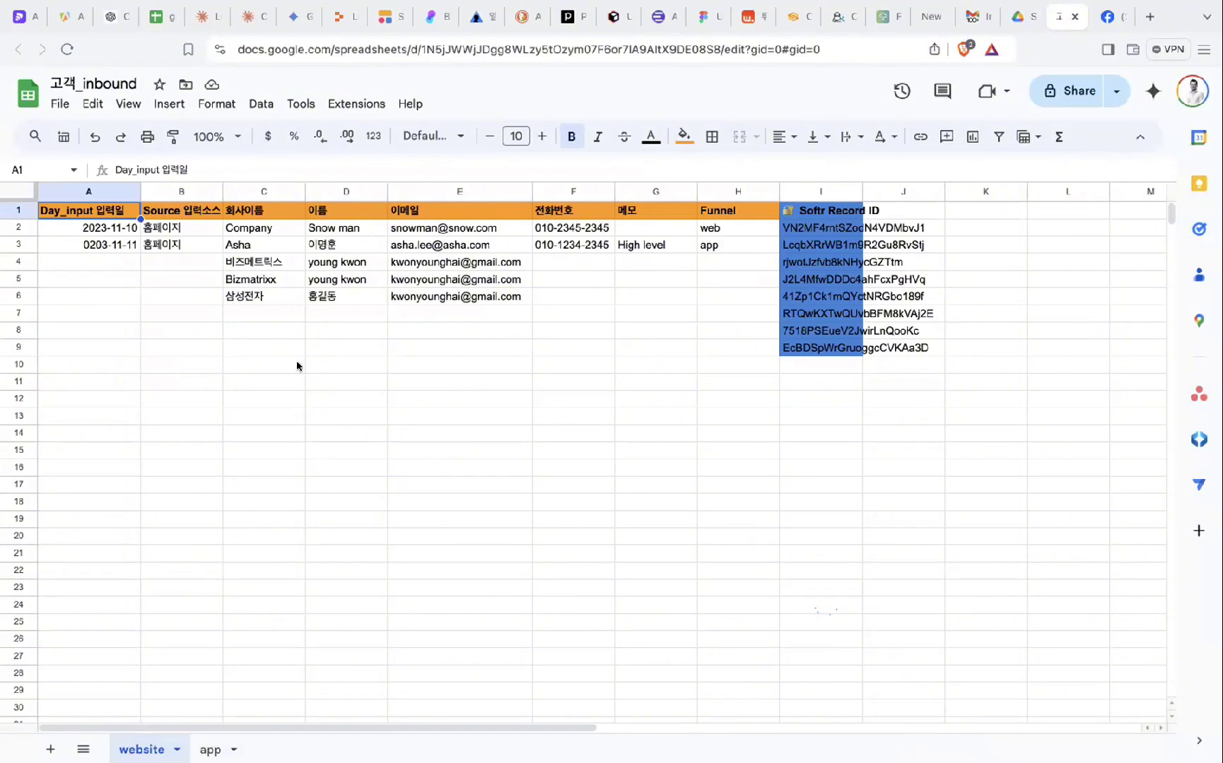
- Compare the app and website sheets in Google Sheets, exit full screen and return to Softr's form editor
left_click(210, 749)
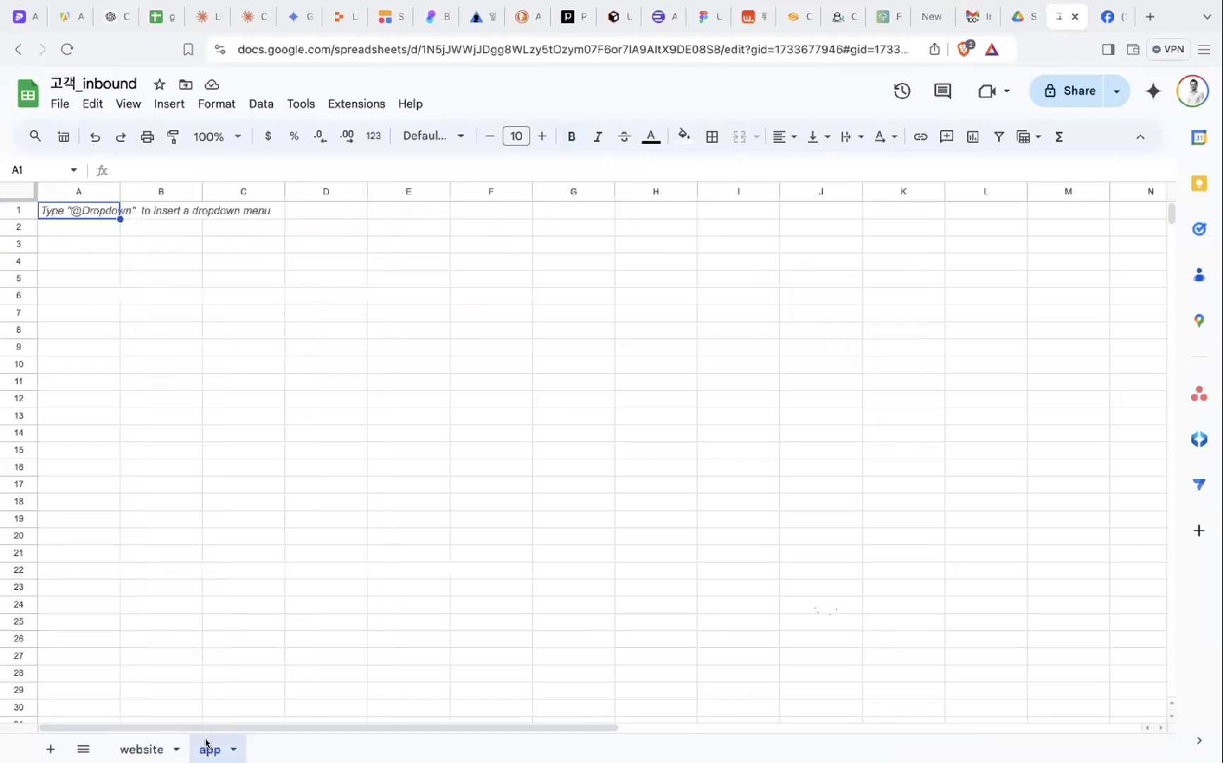
left_click(156, 748)
left_click(210, 750)
left_click(160, 748)
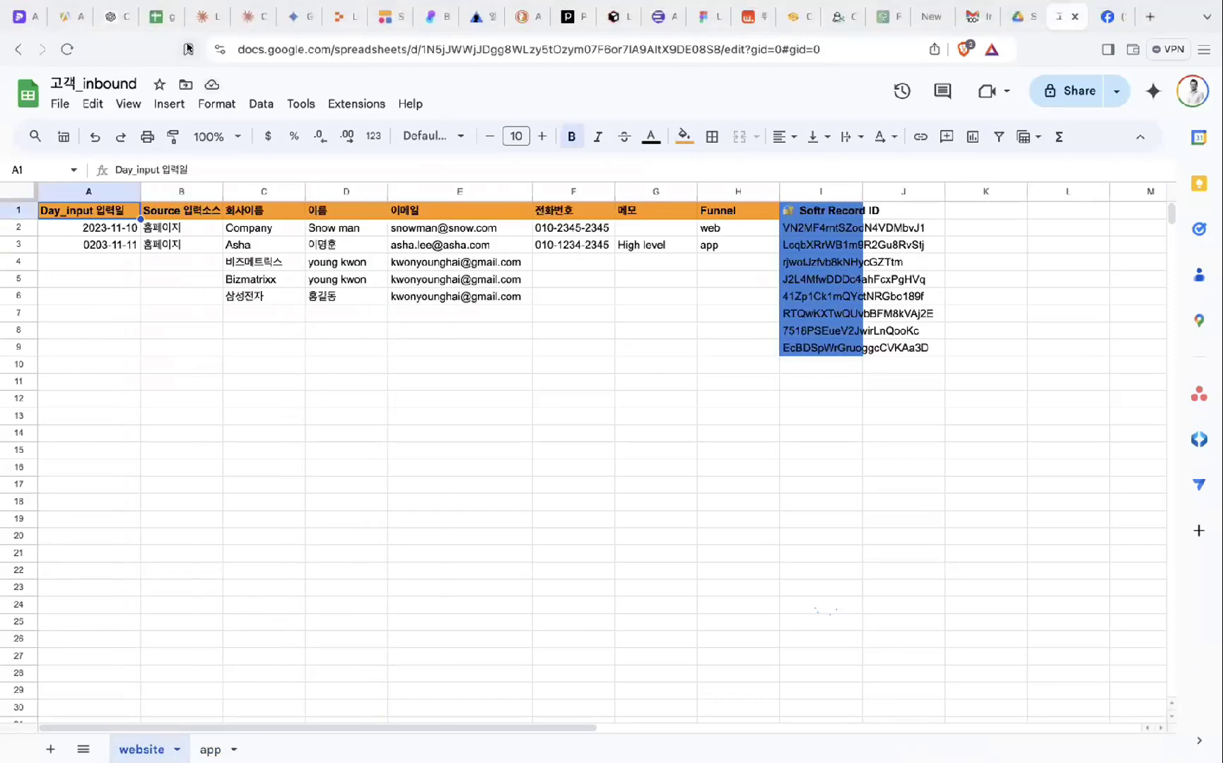
left_click(53, 12)
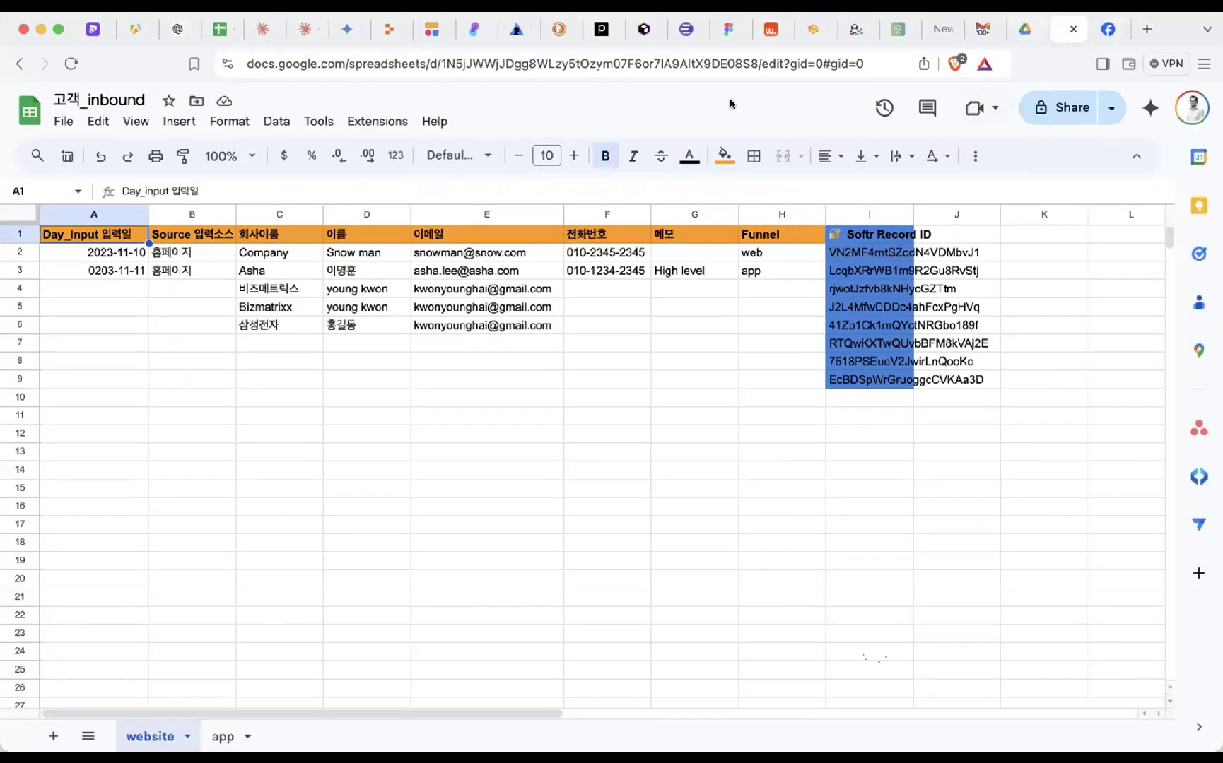
left_click(428, 30)
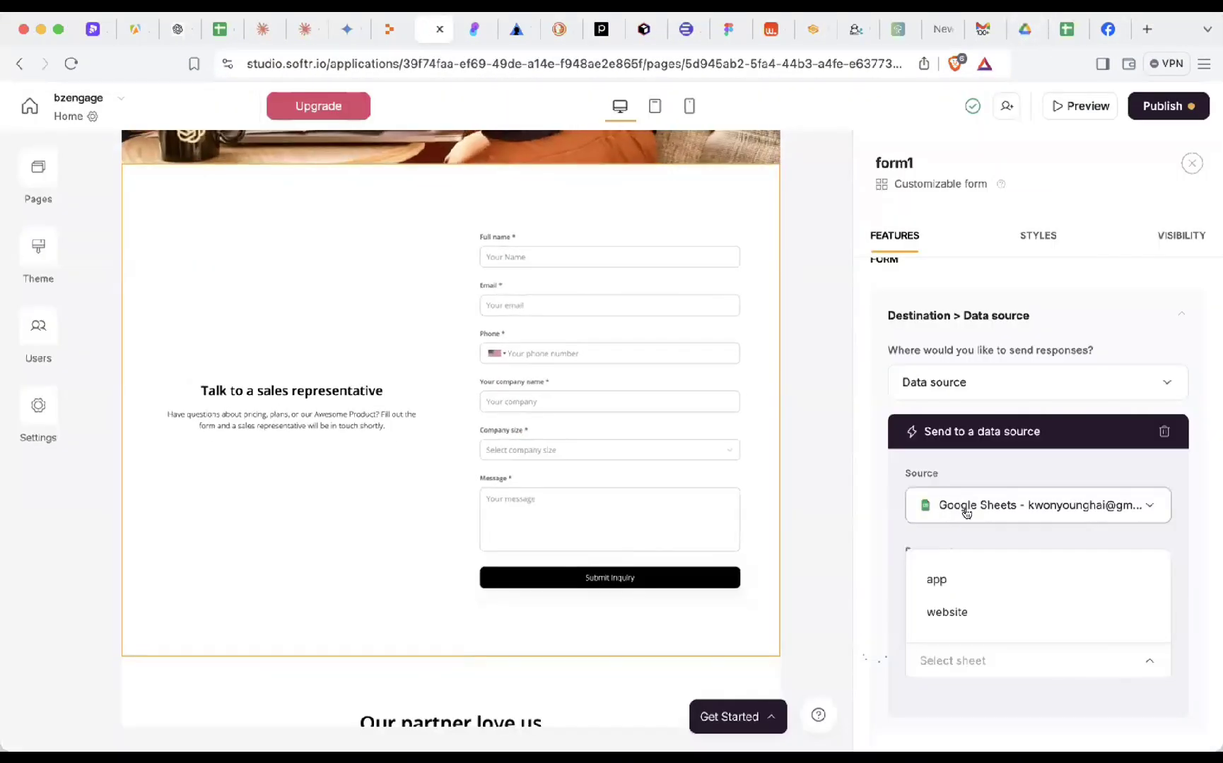
- Send the form's responses to the website sheet, review the form fields, then reopen 고객_inbound
left_click(965, 614)
scroll(1004, 622, "down", 3)
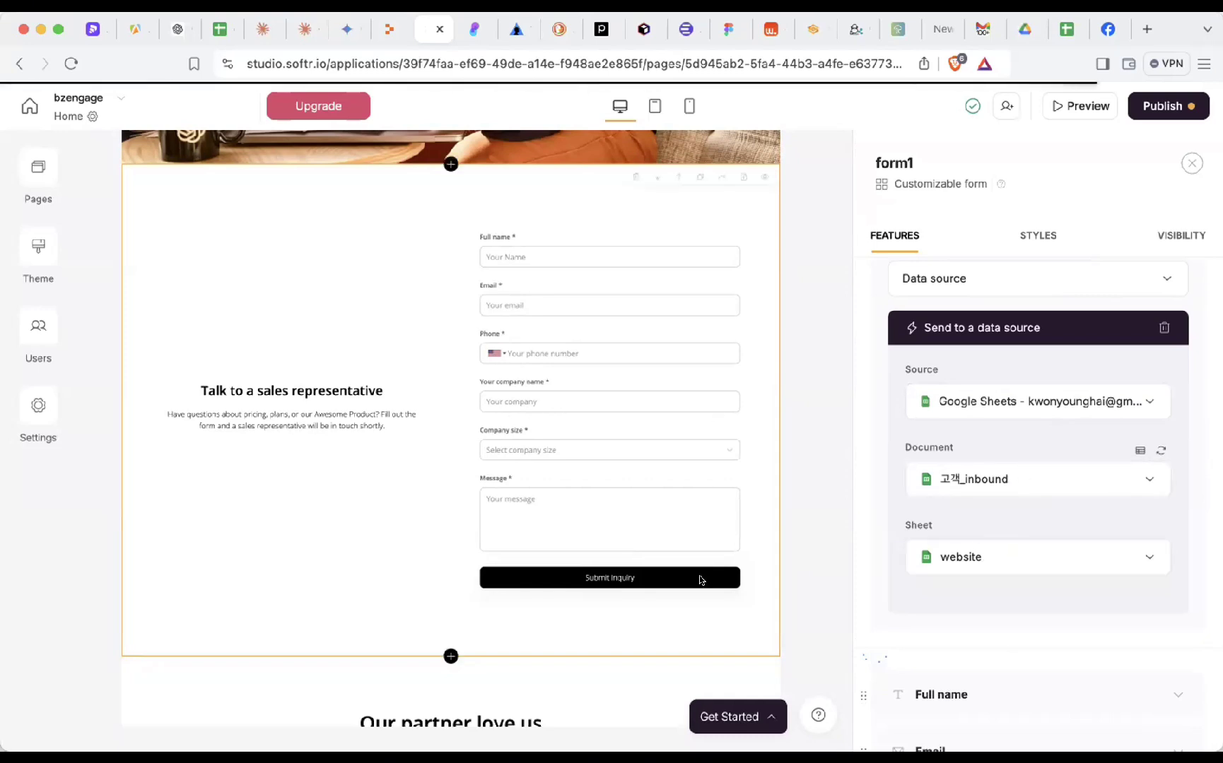
scroll(979, 659, "down", 2)
scroll(979, 659, "down", 5)
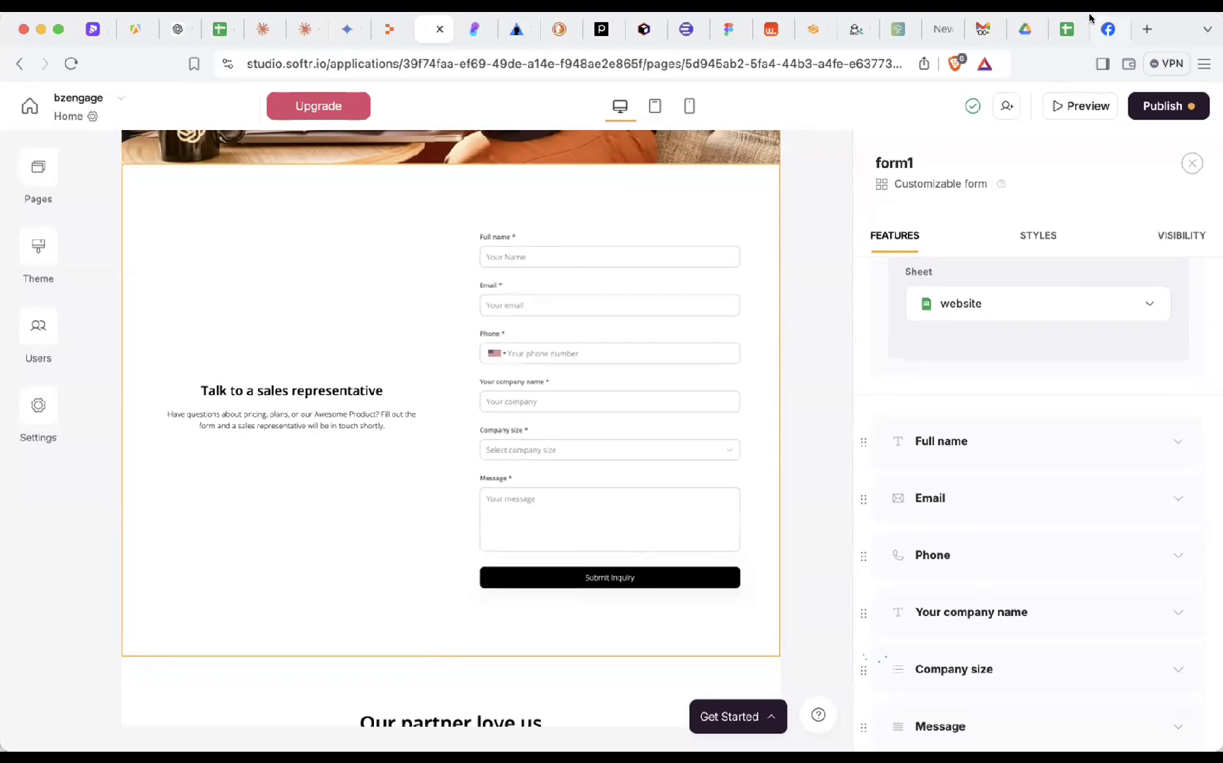
left_click(1062, 24)
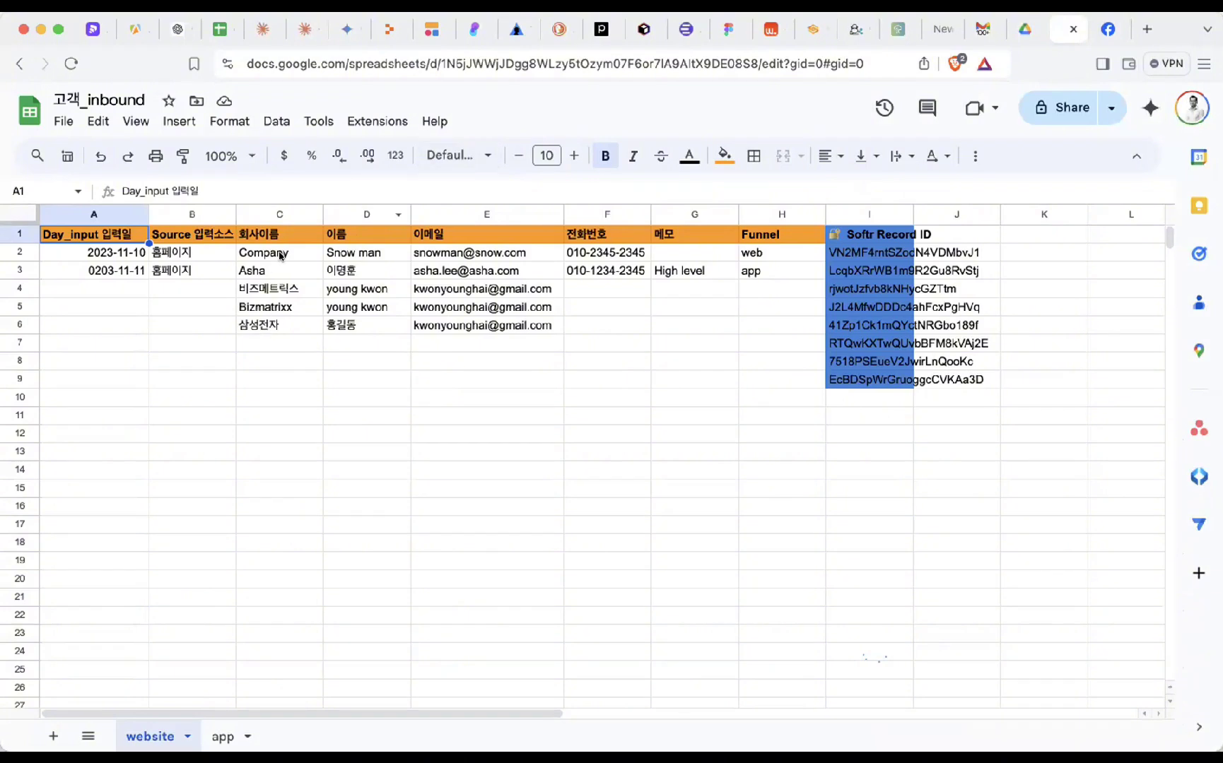
- Review the 고객_inbound sheet's column headers, including the company name header in C1, then return to Softr
left_click(241, 32)
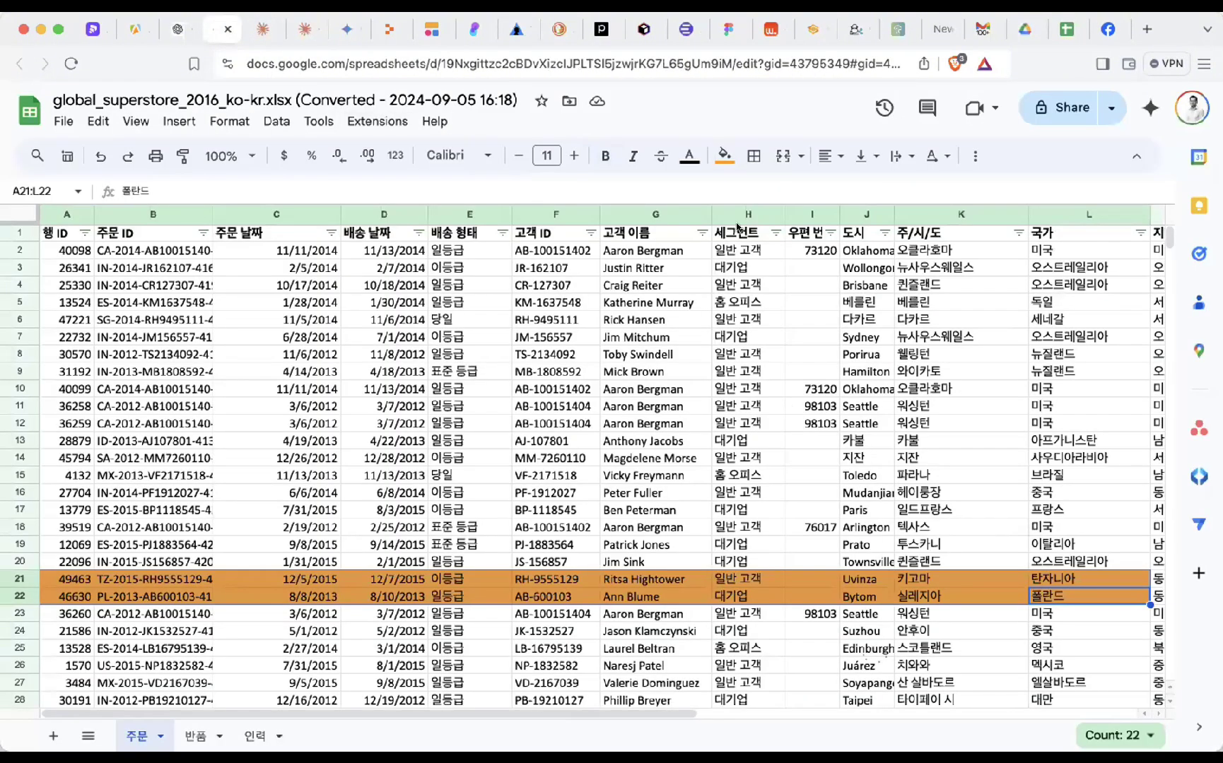
left_click(1071, 28)
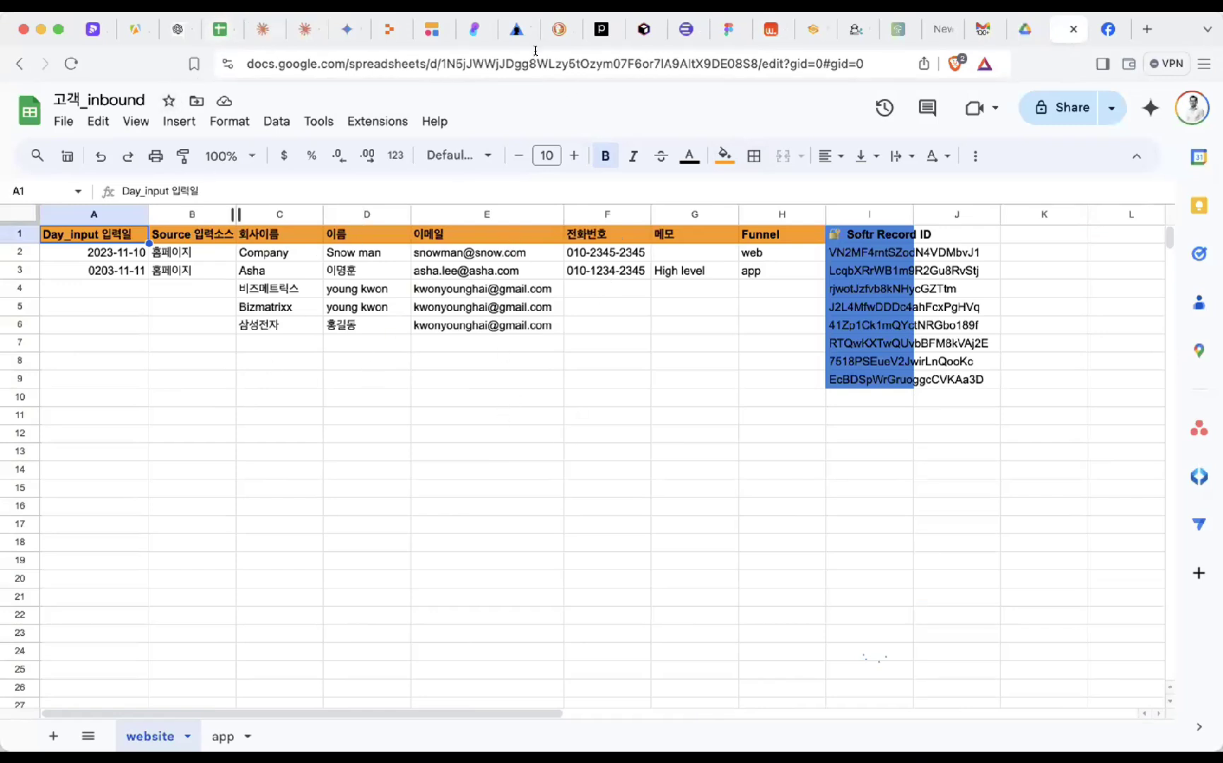
left_click(438, 31)
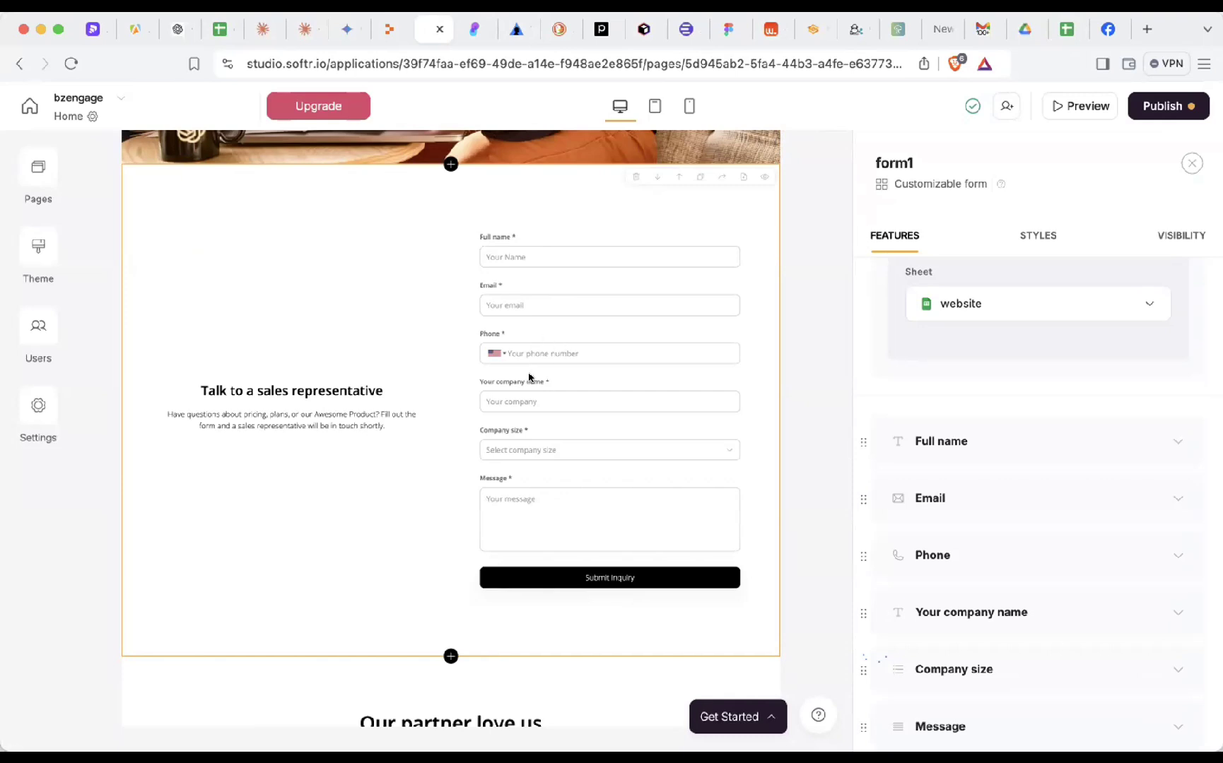
left_click(1067, 29)
left_click(273, 238)
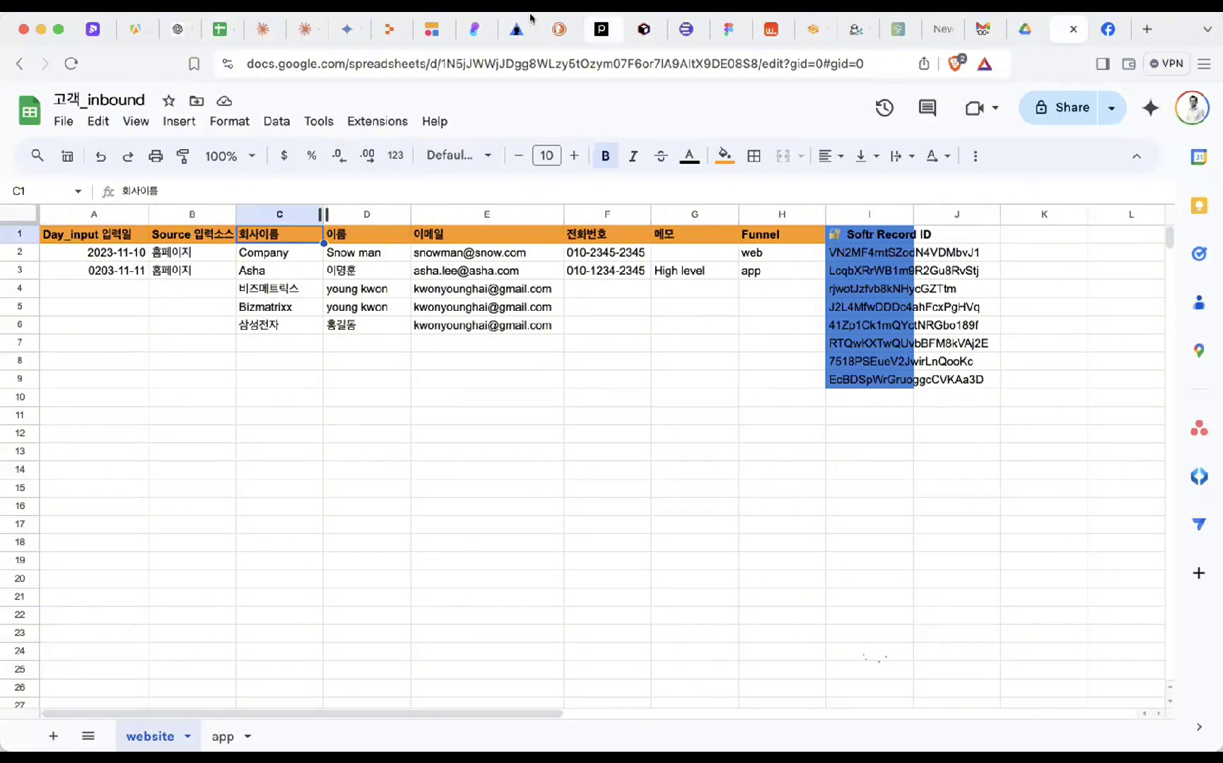
left_click(428, 32)
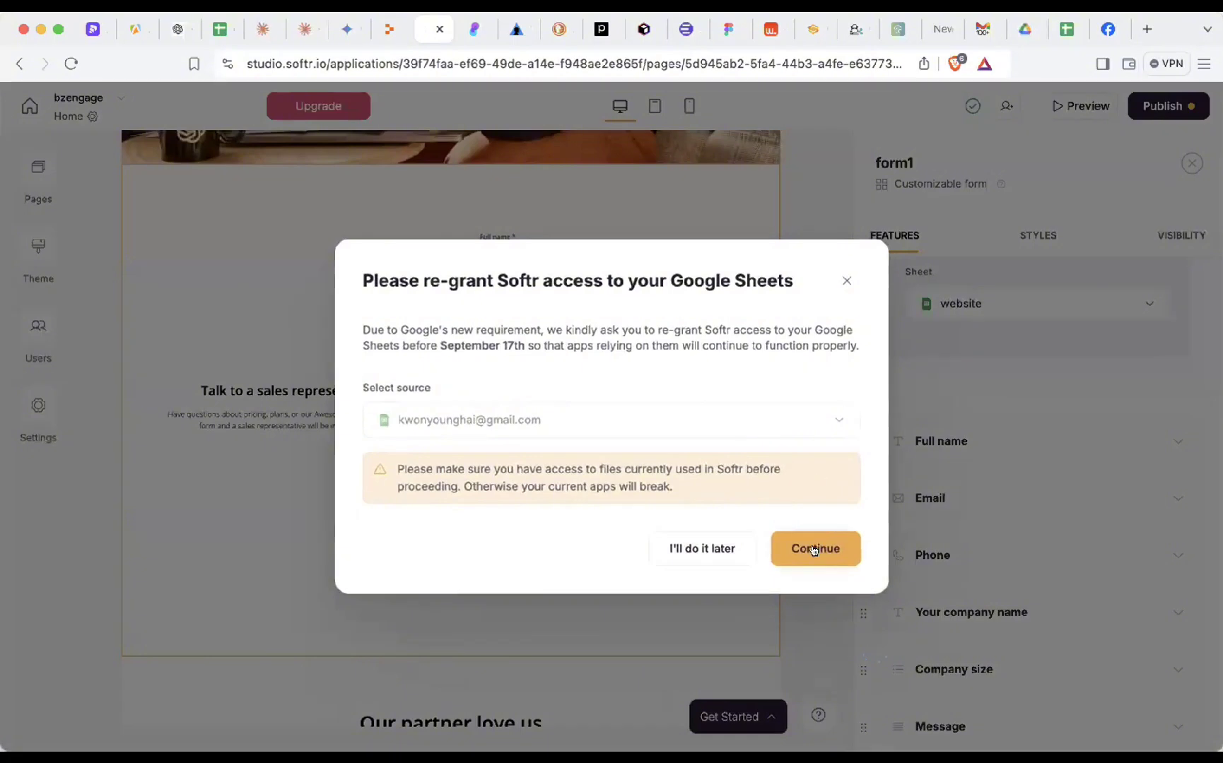
- Continue the Google Sheets re-grant, then dismiss the authentication-in-progress notice in Softr
left_click(814, 550)
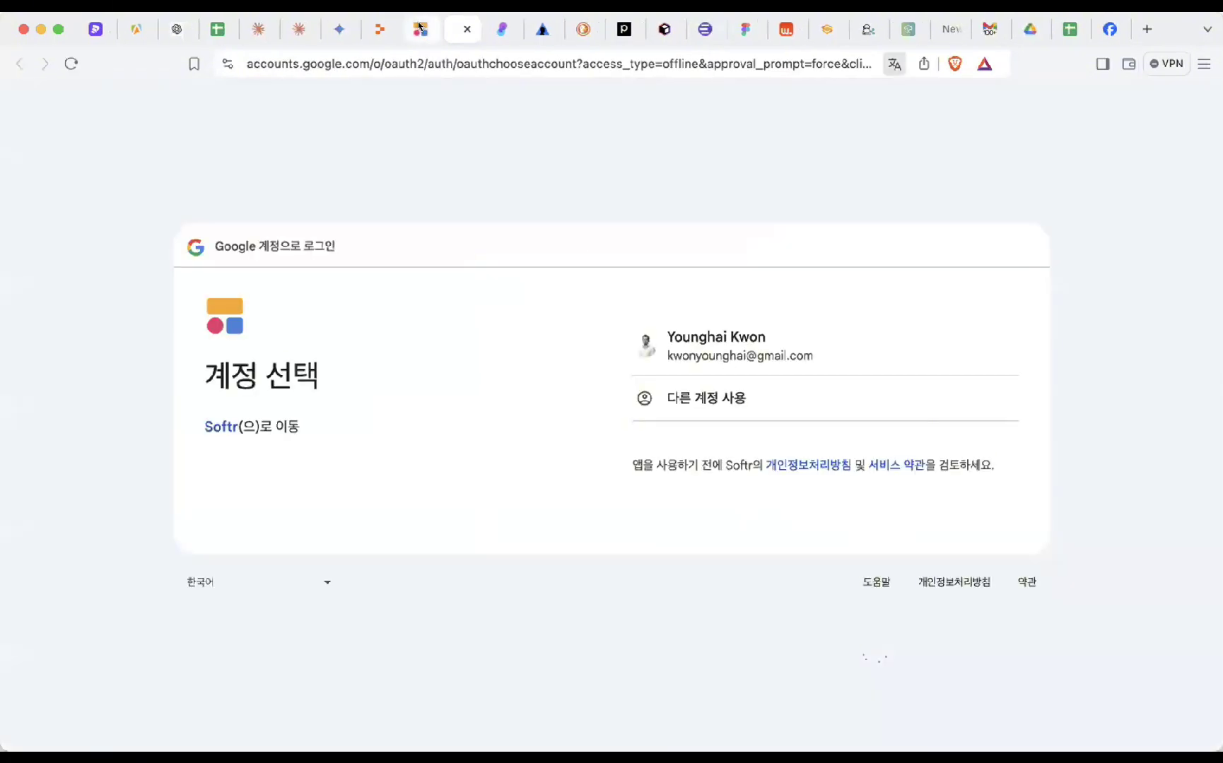
left_click(419, 27)
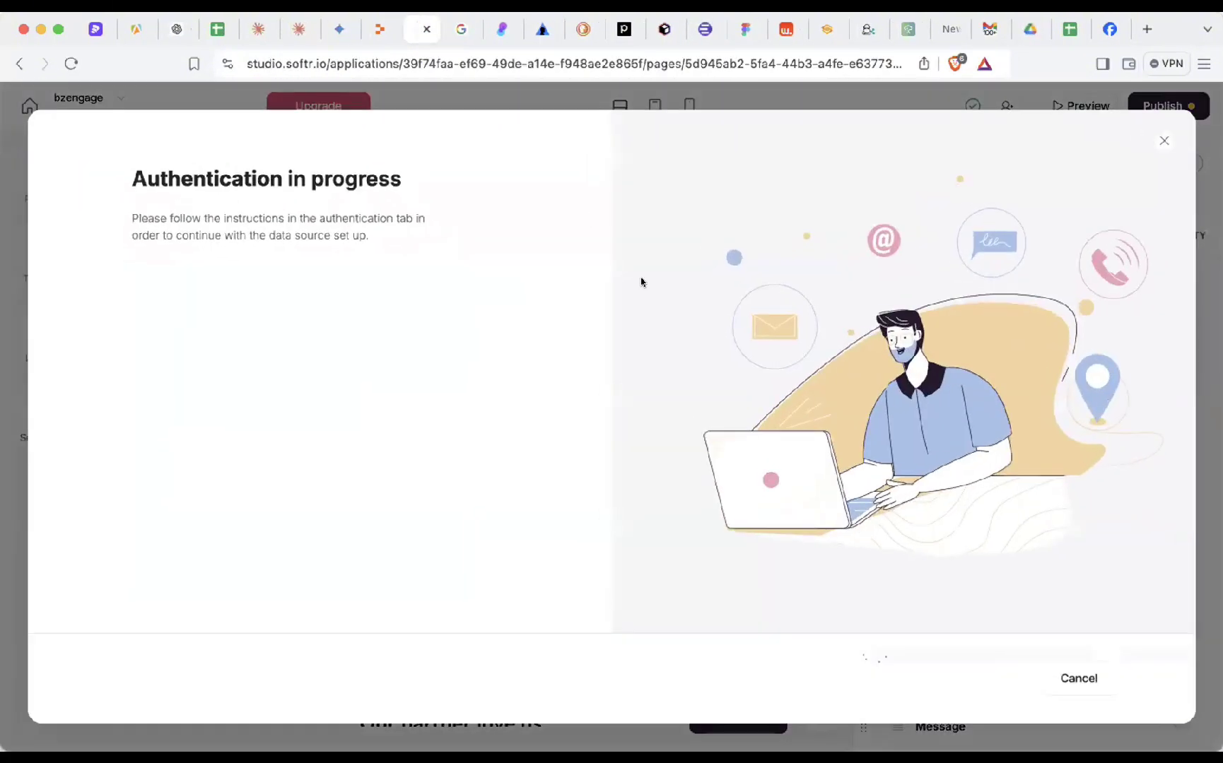
left_click(1162, 142)
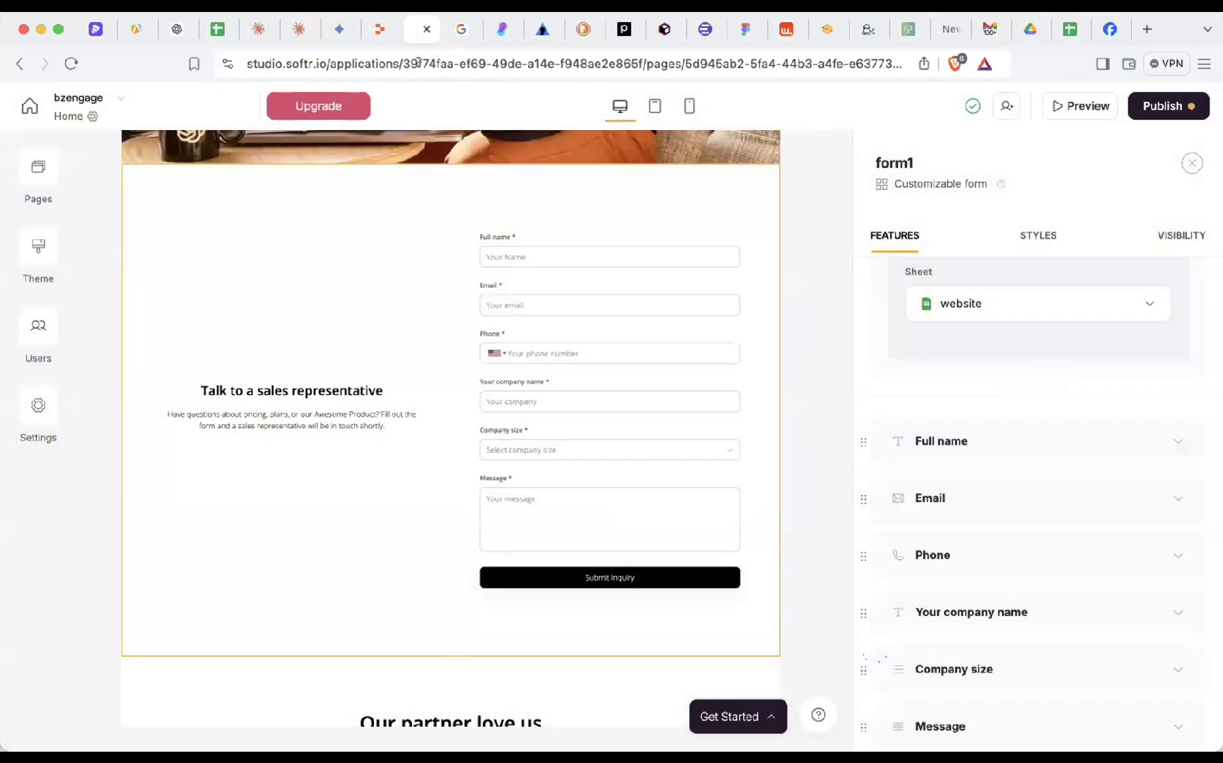
- Open the /about page and inspect its header, hero gallery, feature grid and footer blocks
left_click(38, 172)
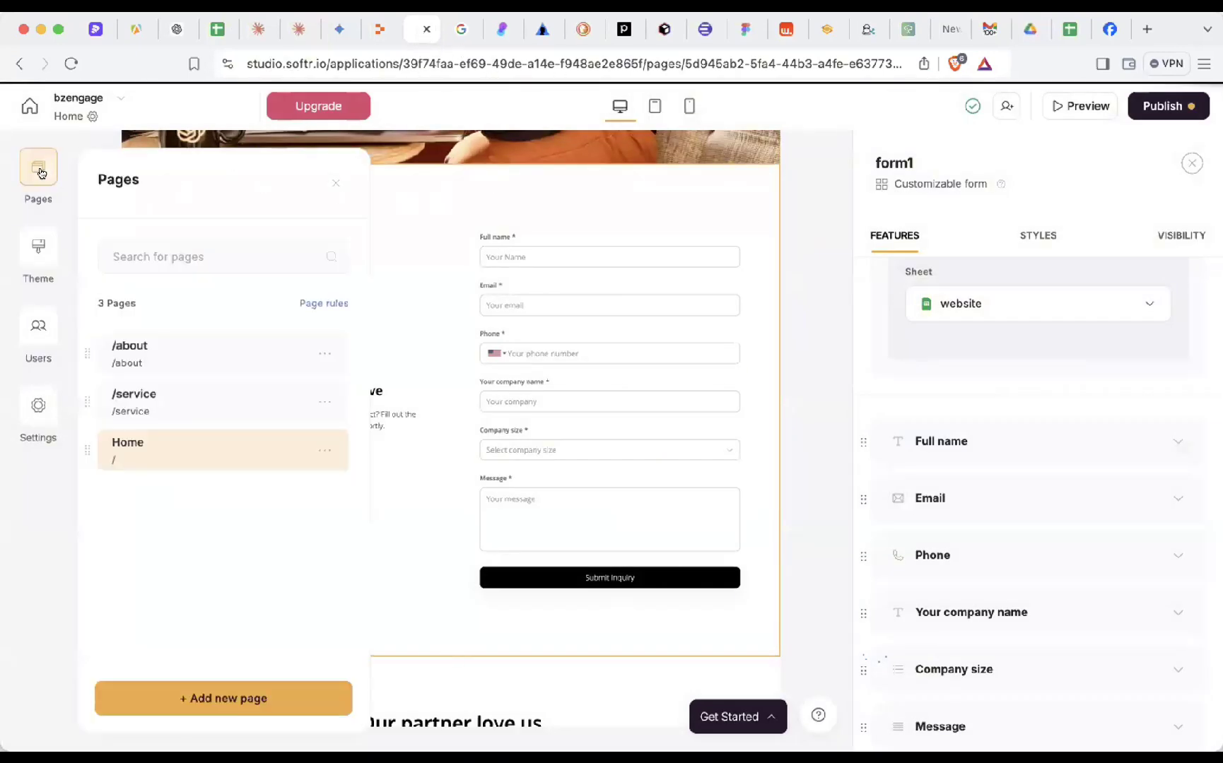
left_click(161, 344)
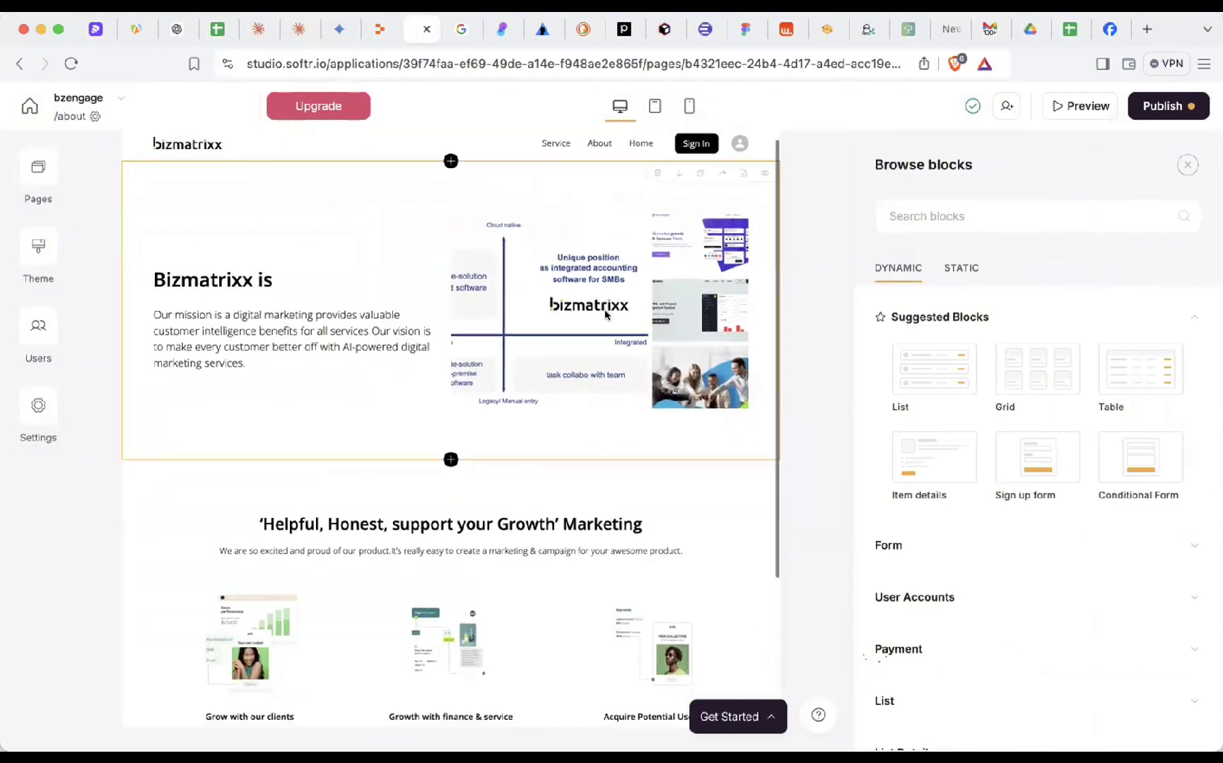
left_click(406, 149)
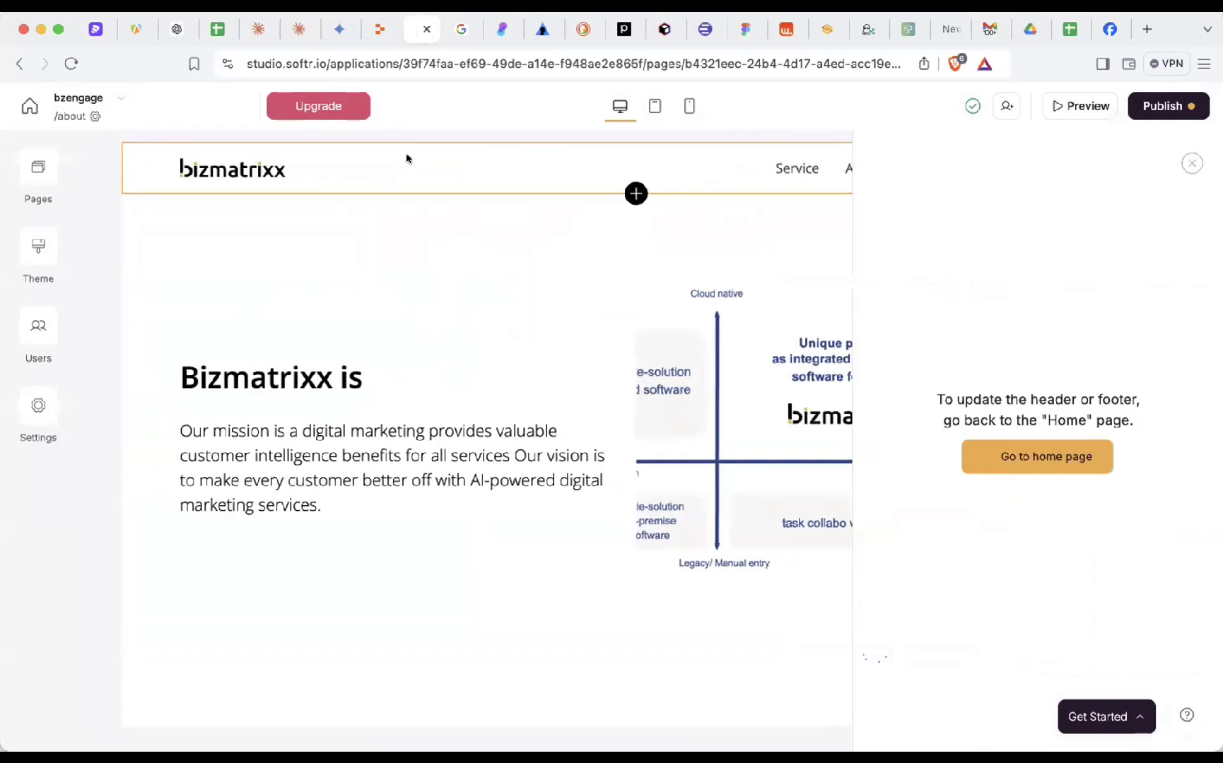
left_click(467, 379)
scroll(448, 425, "down", 3)
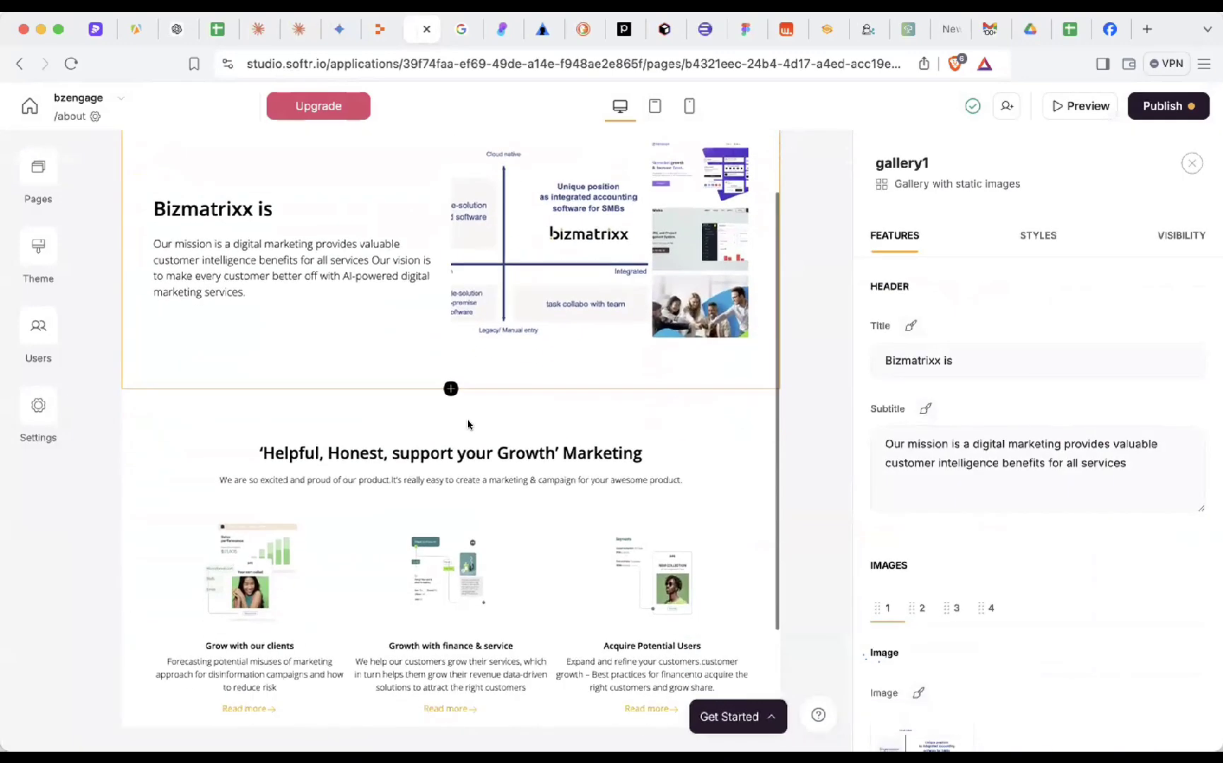
left_click(482, 474)
scroll(482, 473, "down", 2)
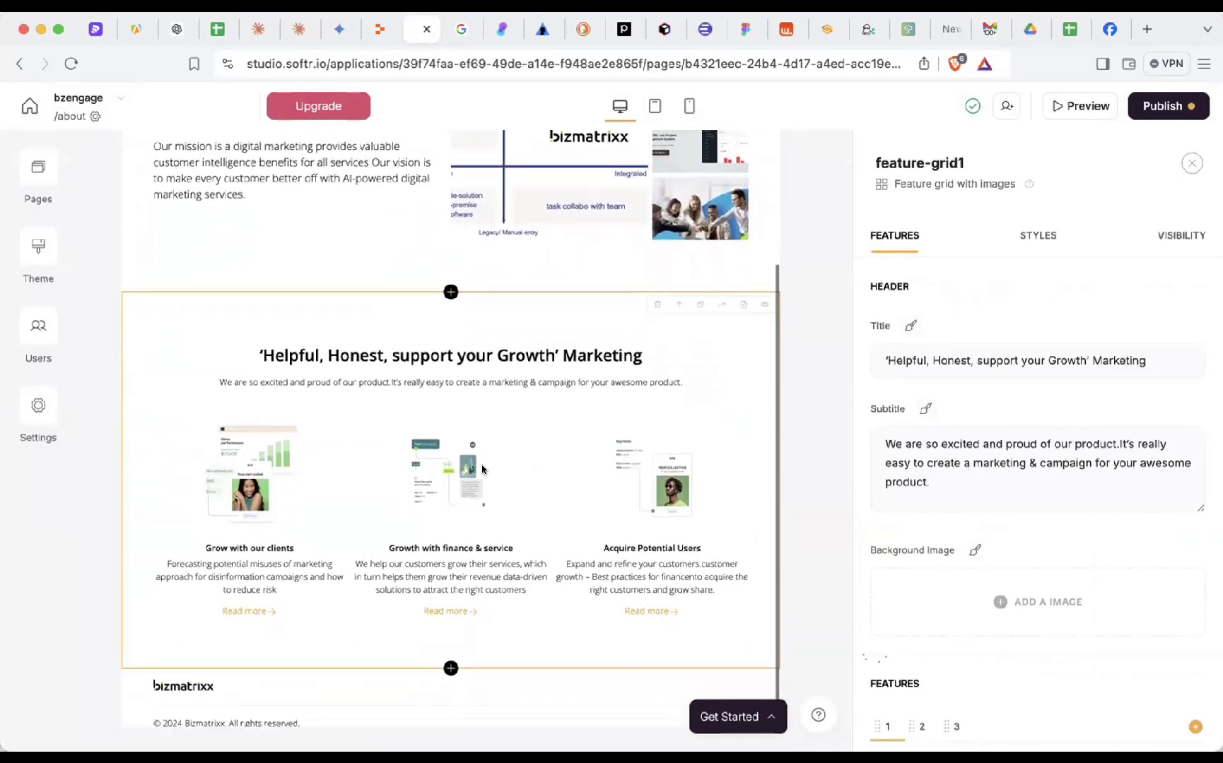
left_click(381, 661)
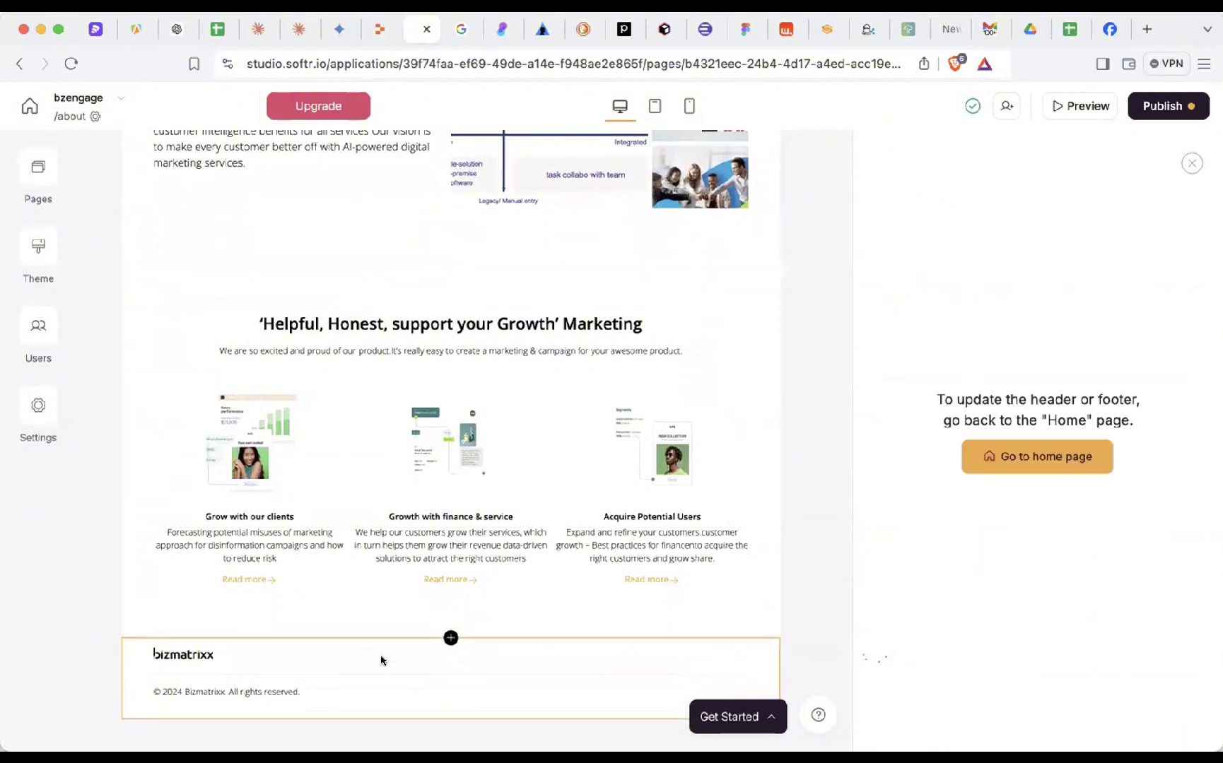
- Switch to the /service page and scroll down to the Skyrocket growth hero
left_click(38, 170)
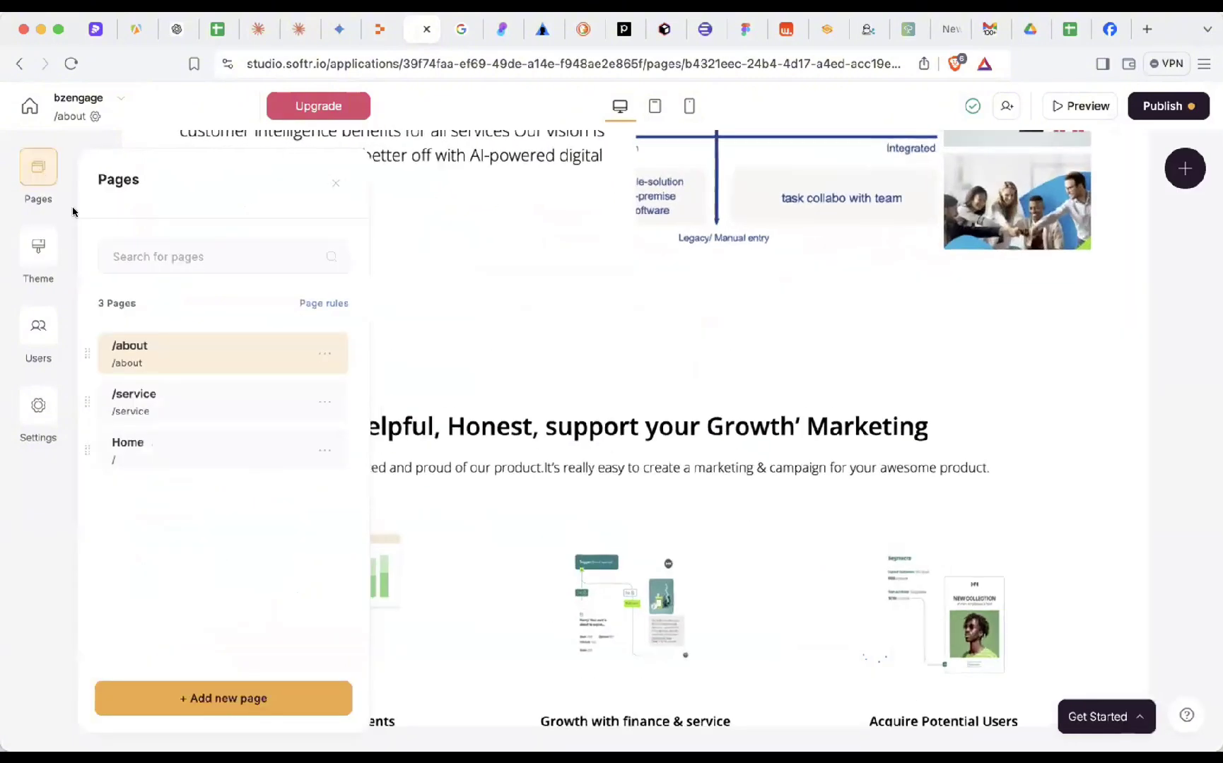
left_click(191, 393)
scroll(490, 453, "down", 7)
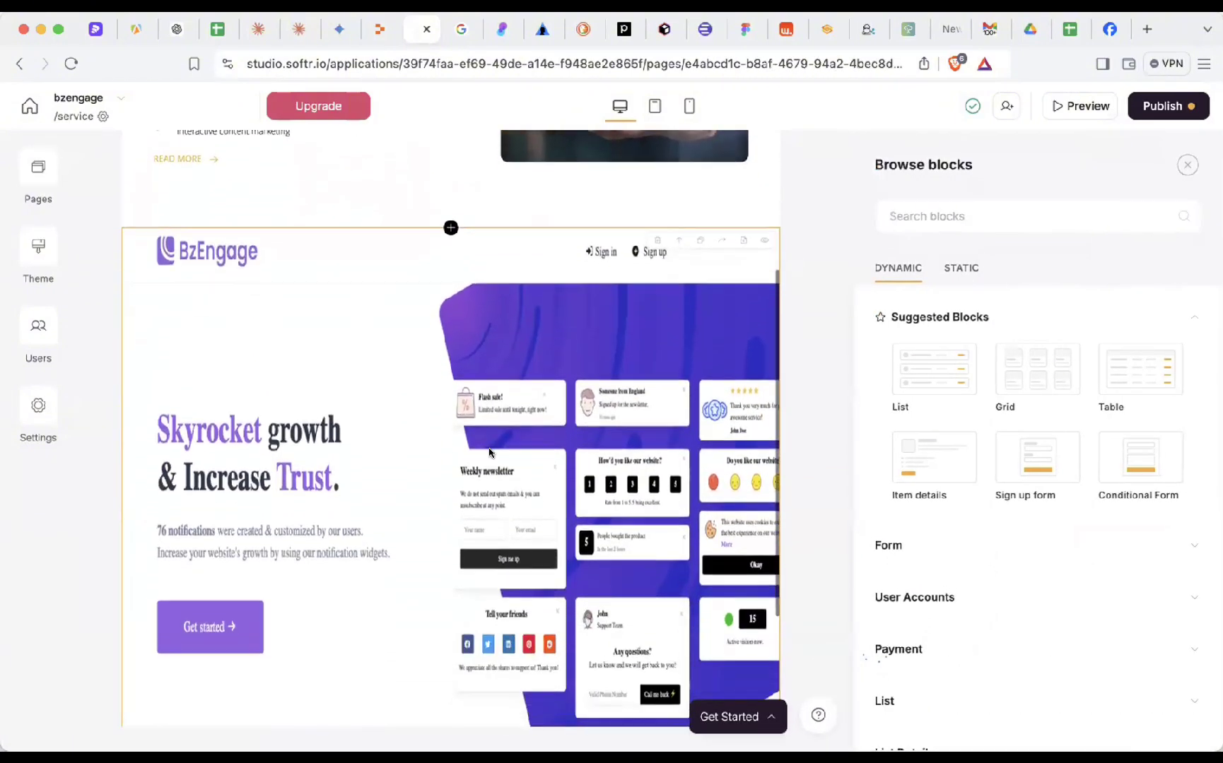
- Set the Skyrocket growth image height to 2XL and publish the site updates
left_click(507, 318)
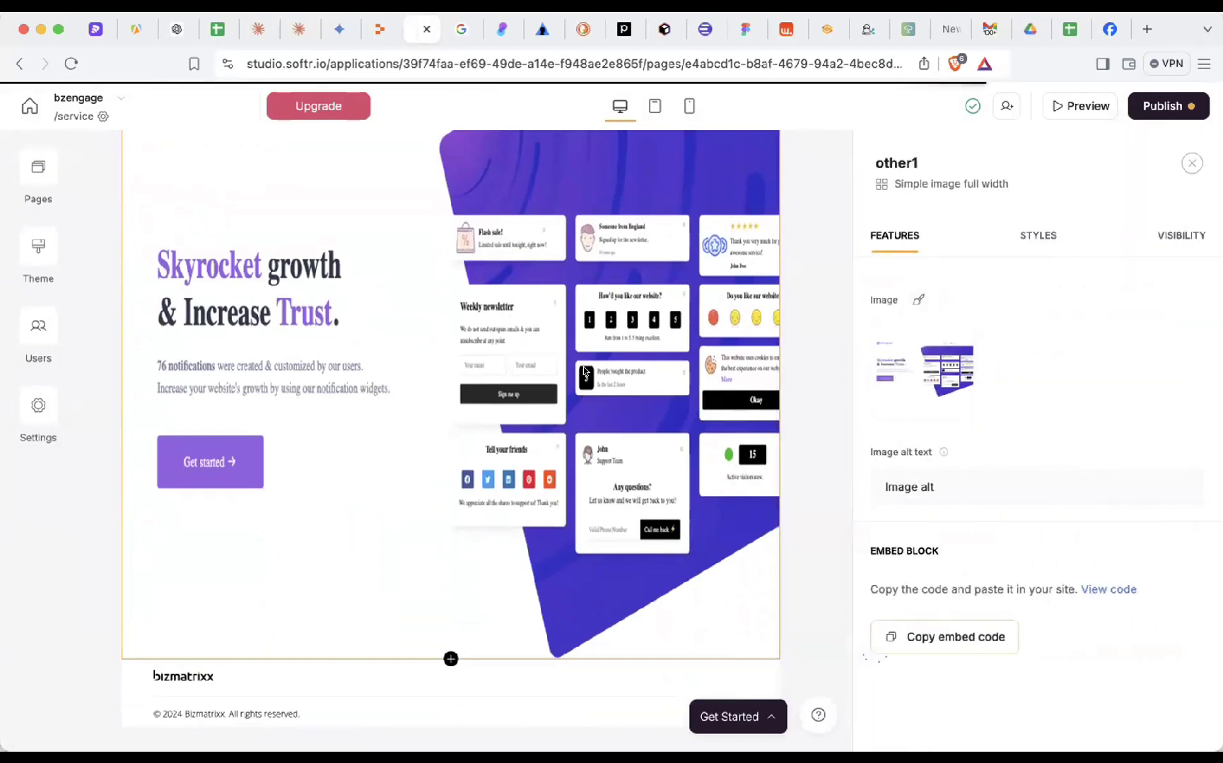
left_click(915, 301)
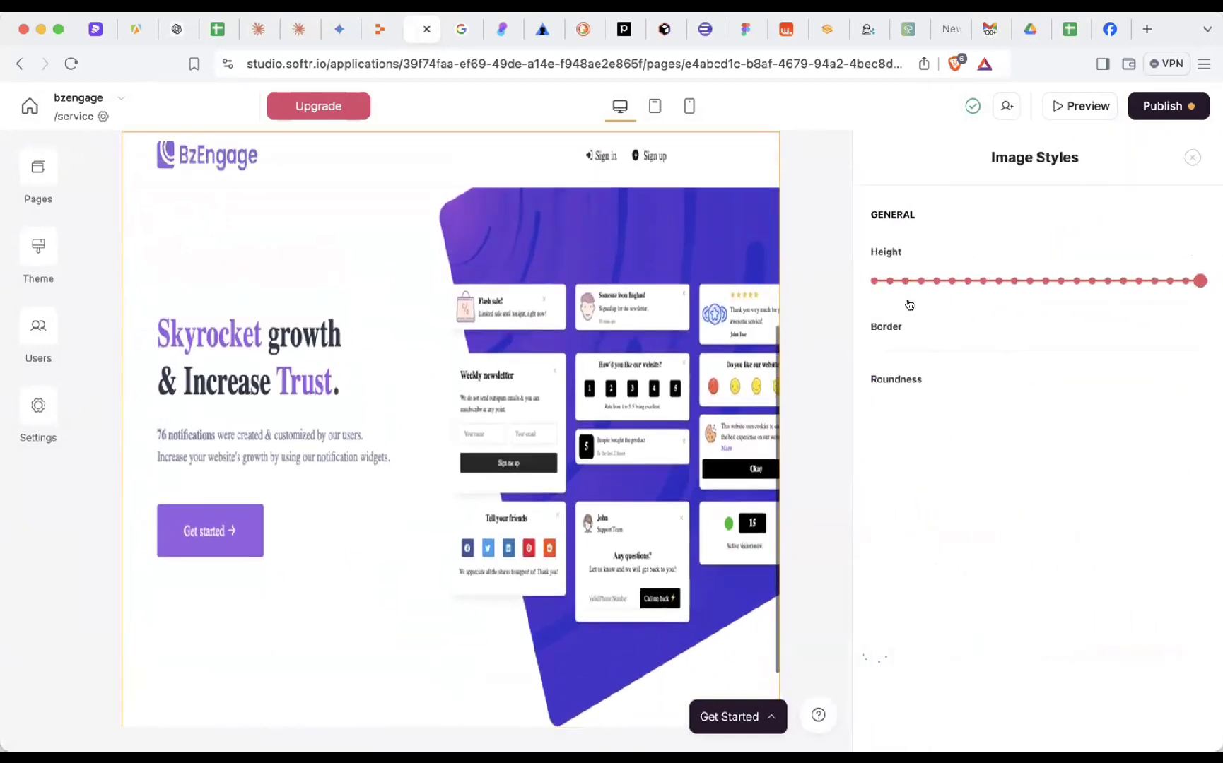
left_click(1034, 278)
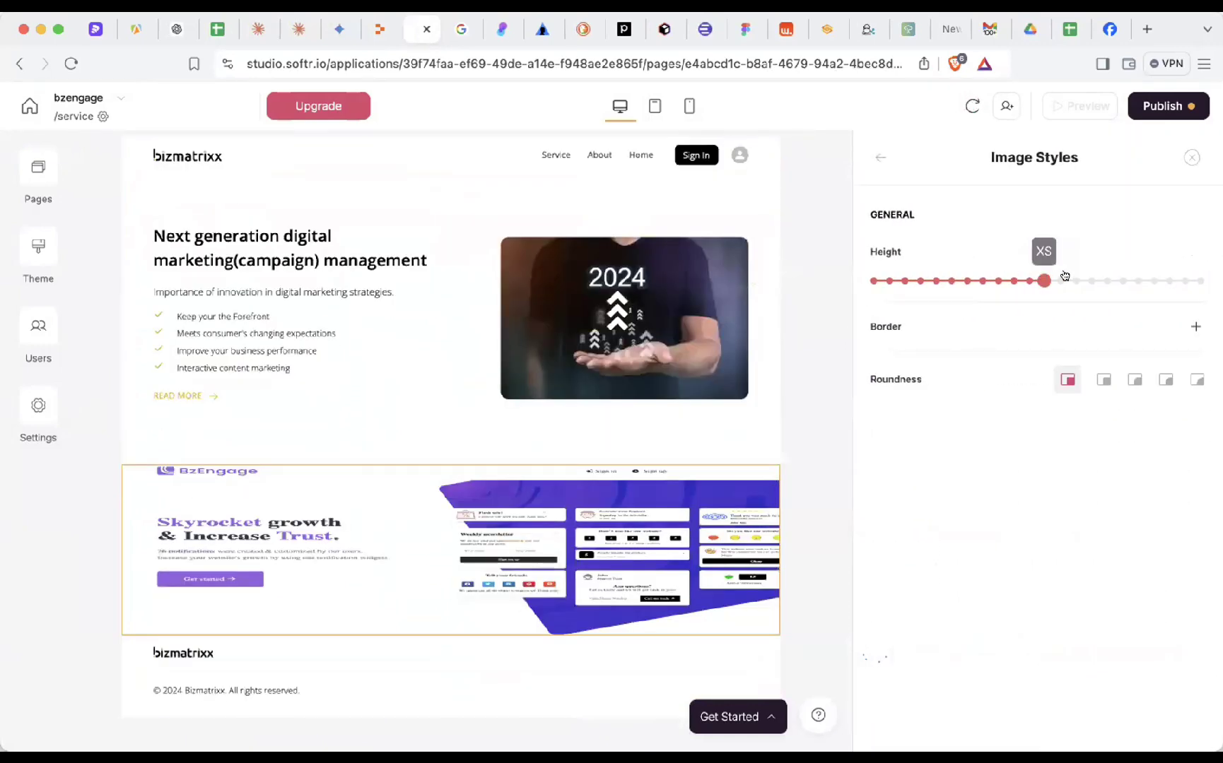
left_click_drag(1064, 275, 1121, 280)
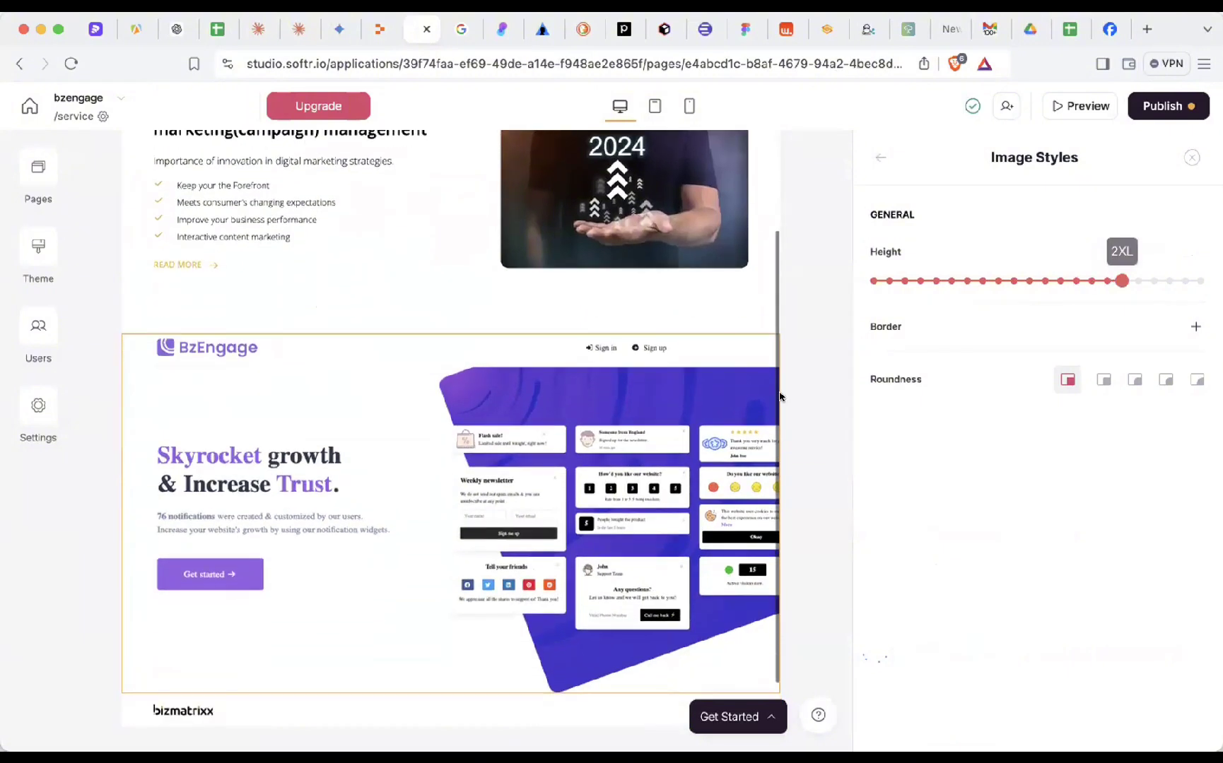
left_click(1194, 280)
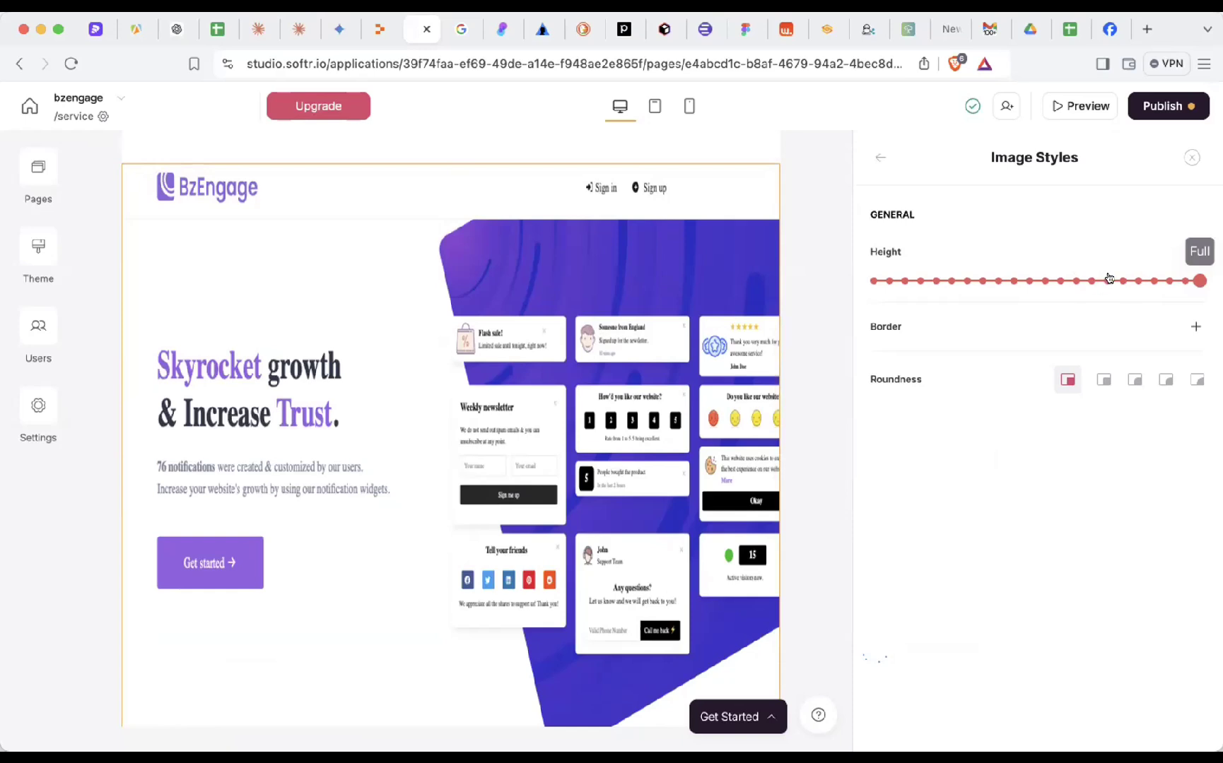
left_click(1118, 280)
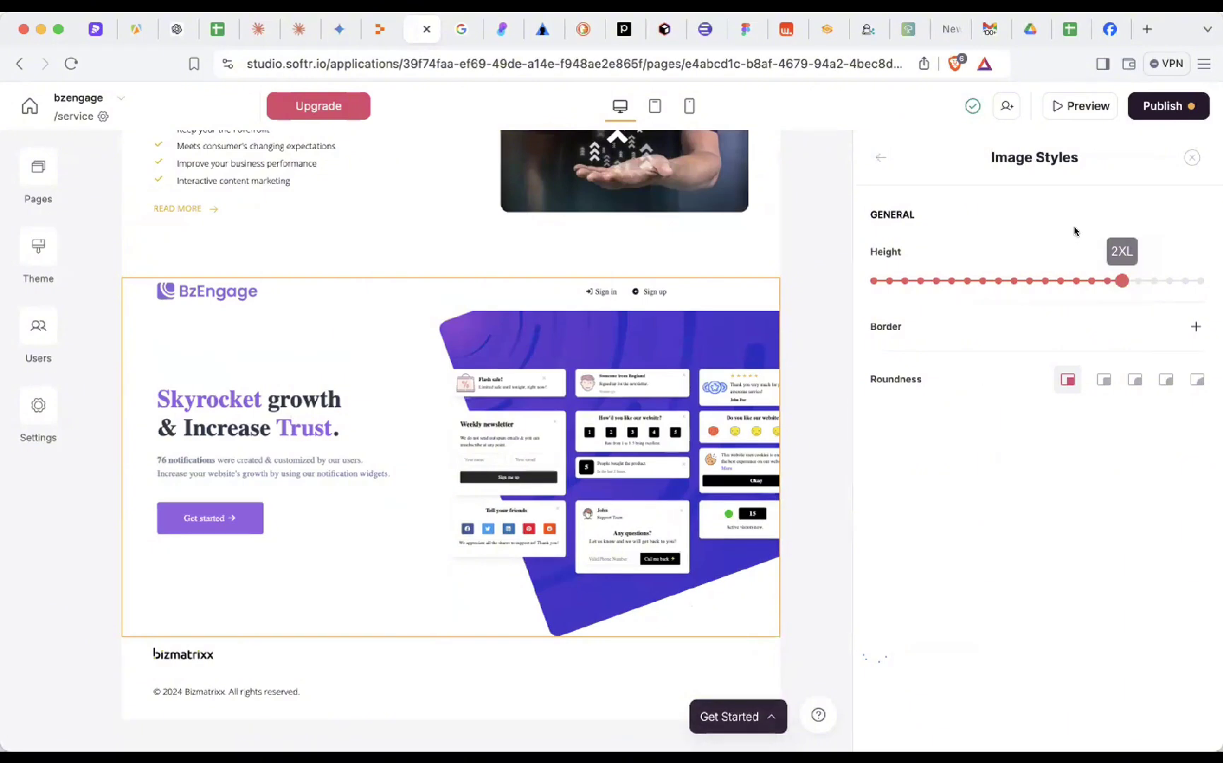
left_click(1149, 110)
left_click(1072, 355)
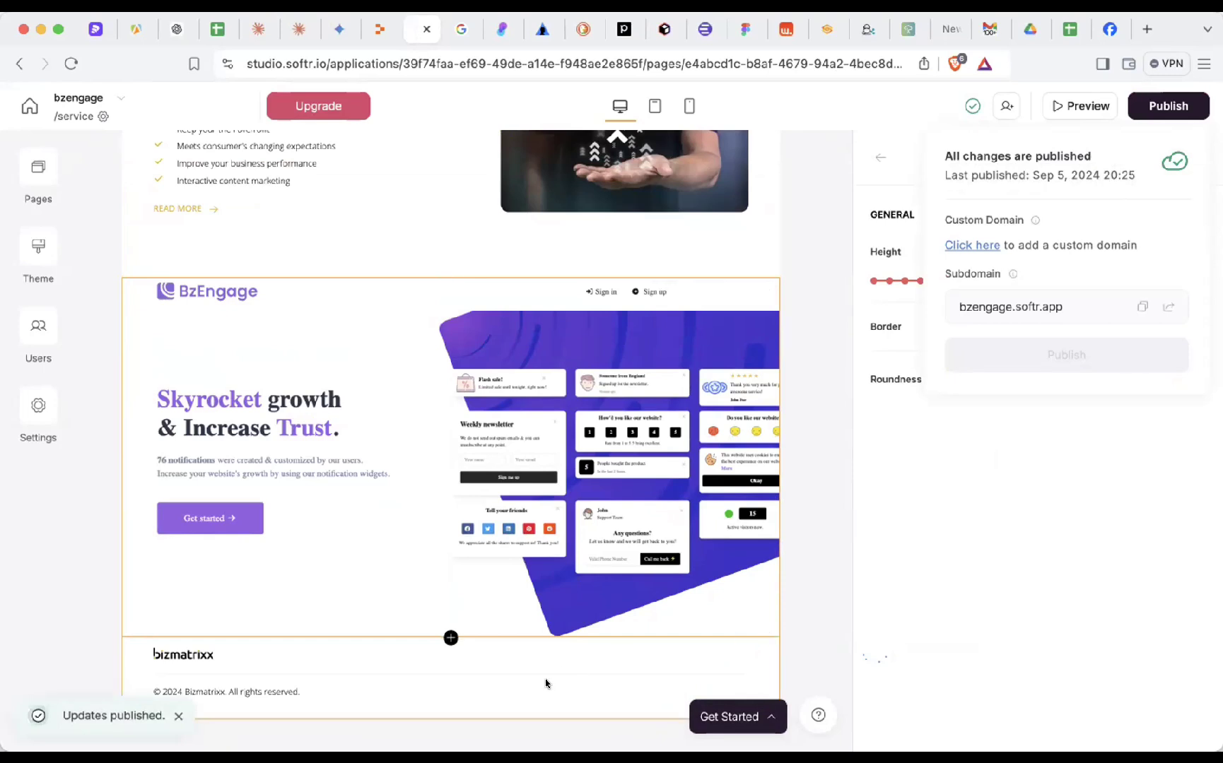
- Add a Grid list block to the /service page and collapse the Get started checklist
left_click(797, 481)
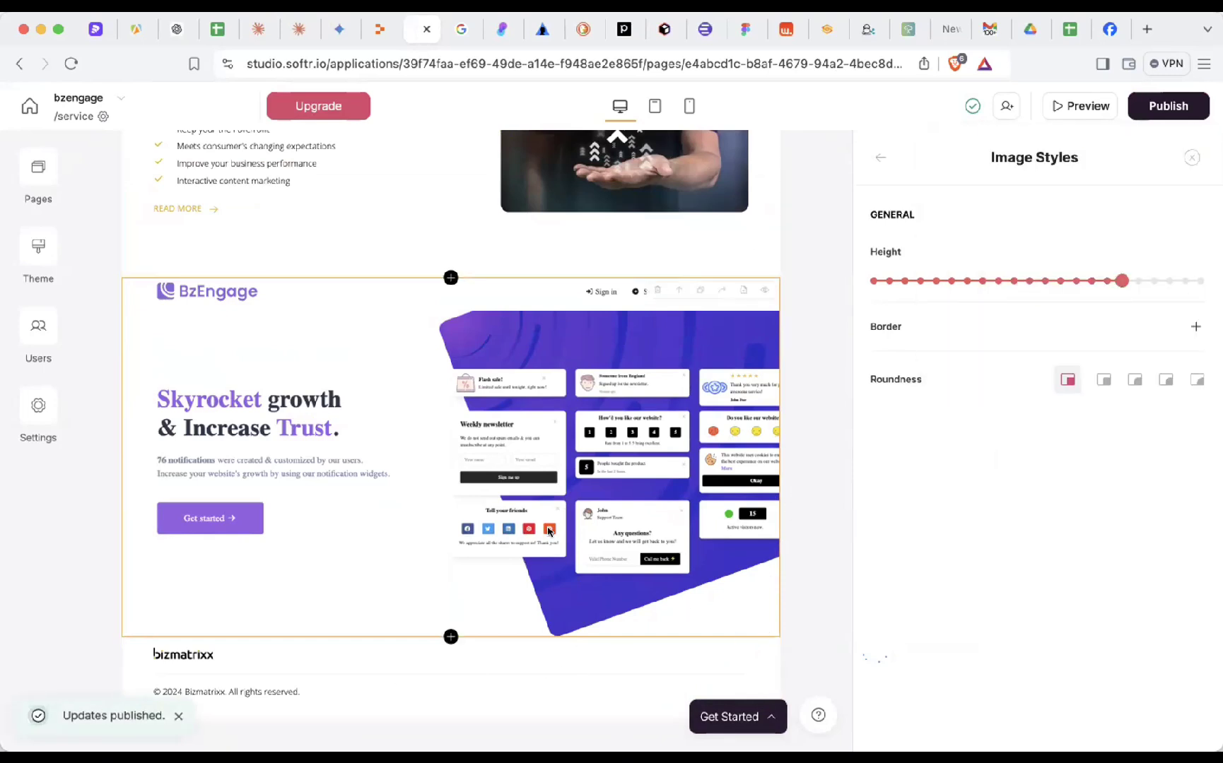
left_click(451, 637)
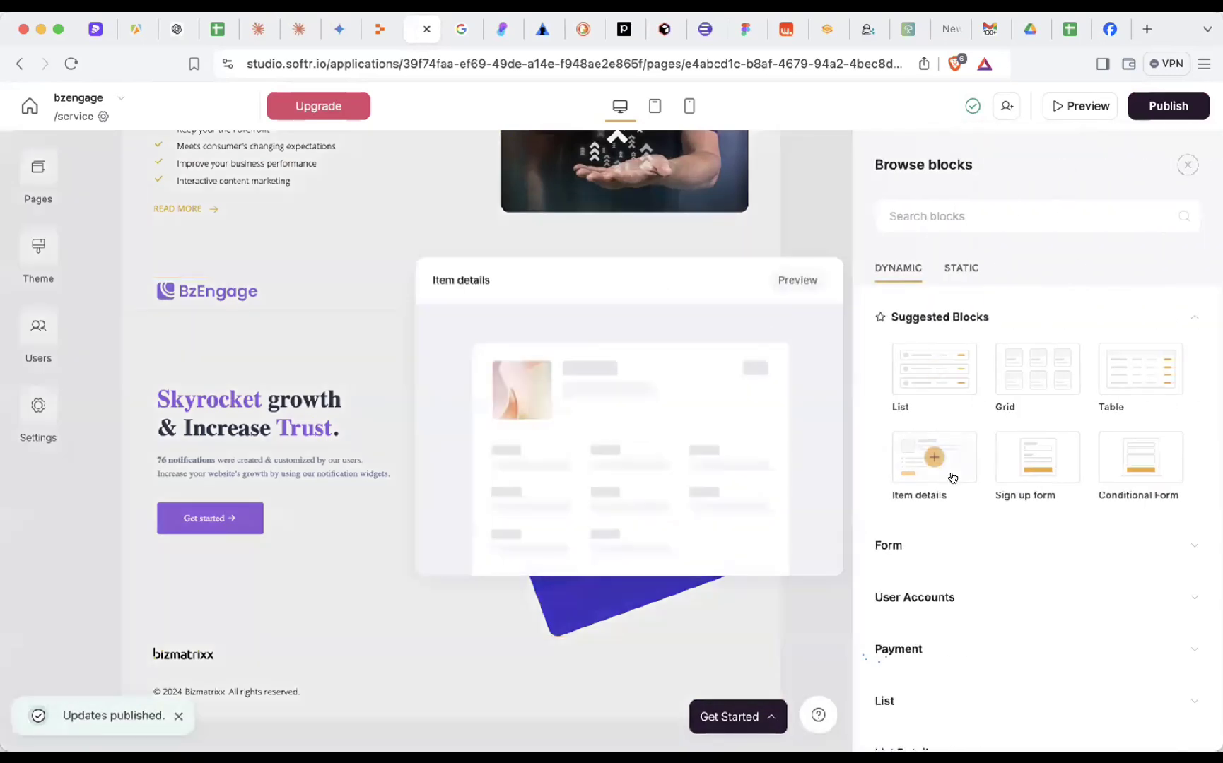
scroll(952, 477, "down", 1)
left_click(1034, 312)
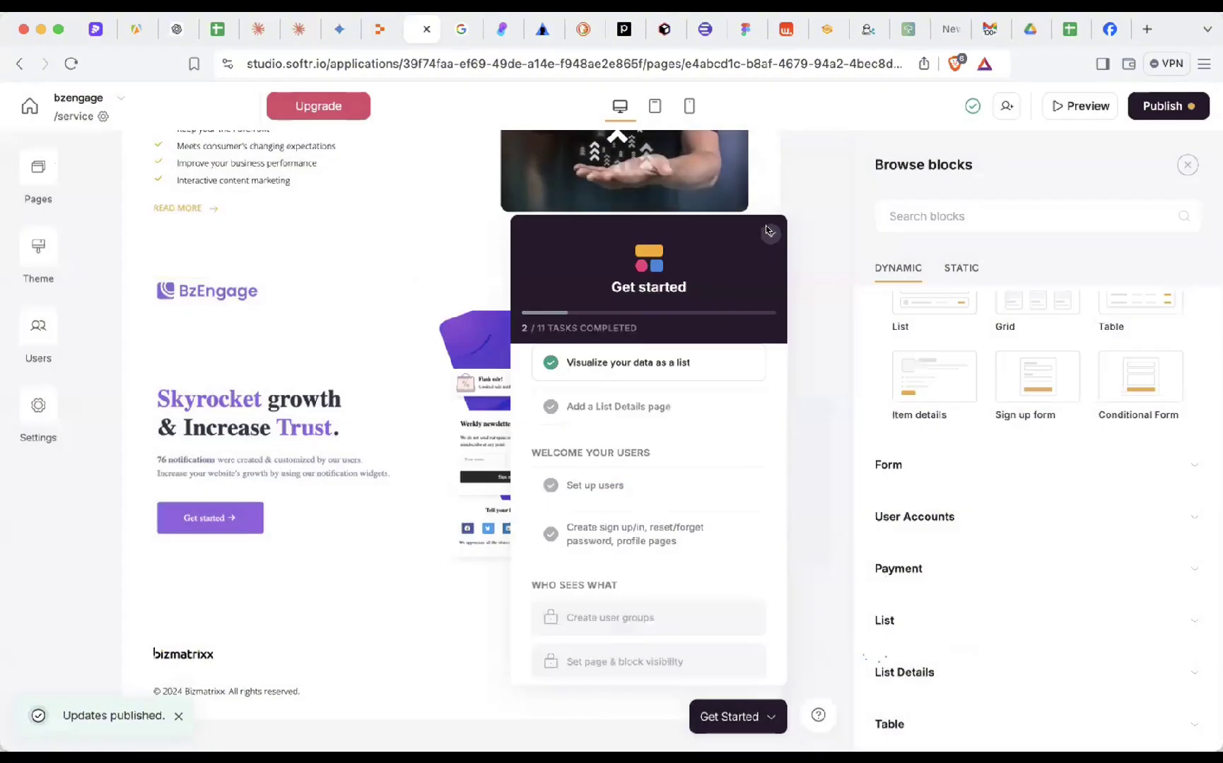
left_click(769, 233)
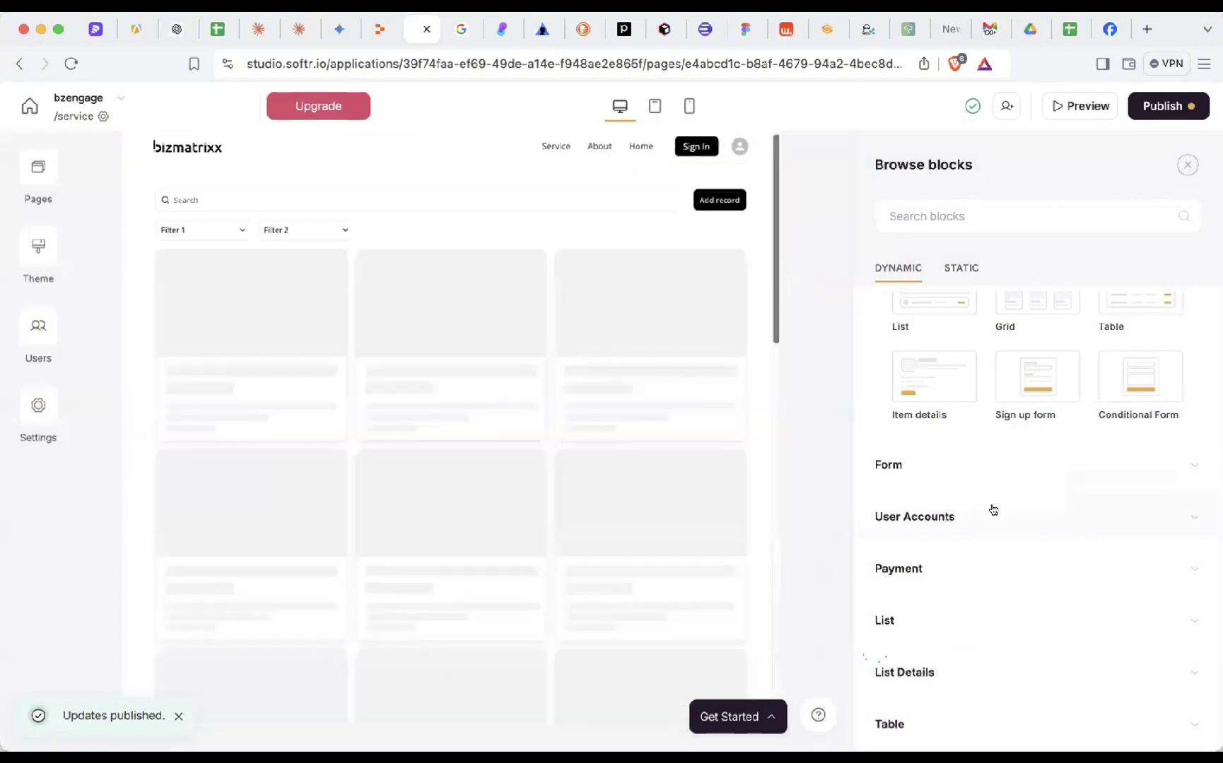
- Browse the User Accounts and List block categories, then expand the static Gallery blocks
left_click(914, 517)
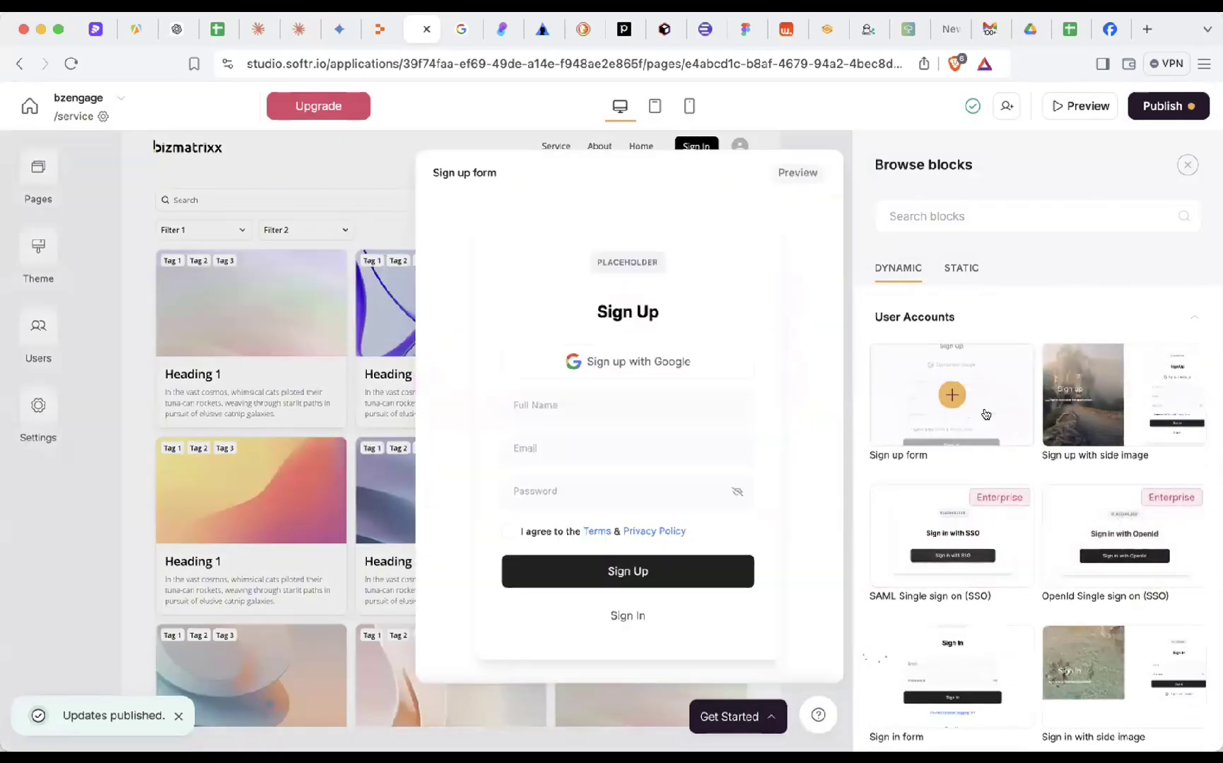
mouse_move(1147, 444)
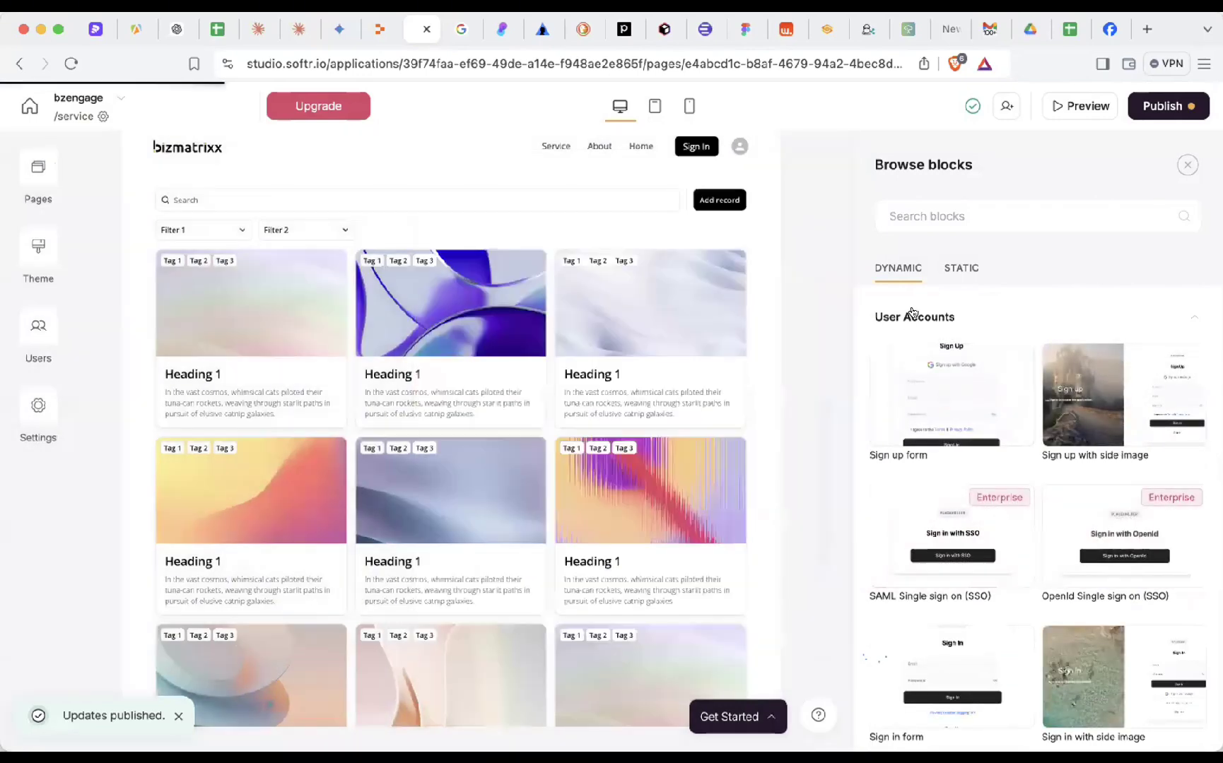
left_click(939, 304)
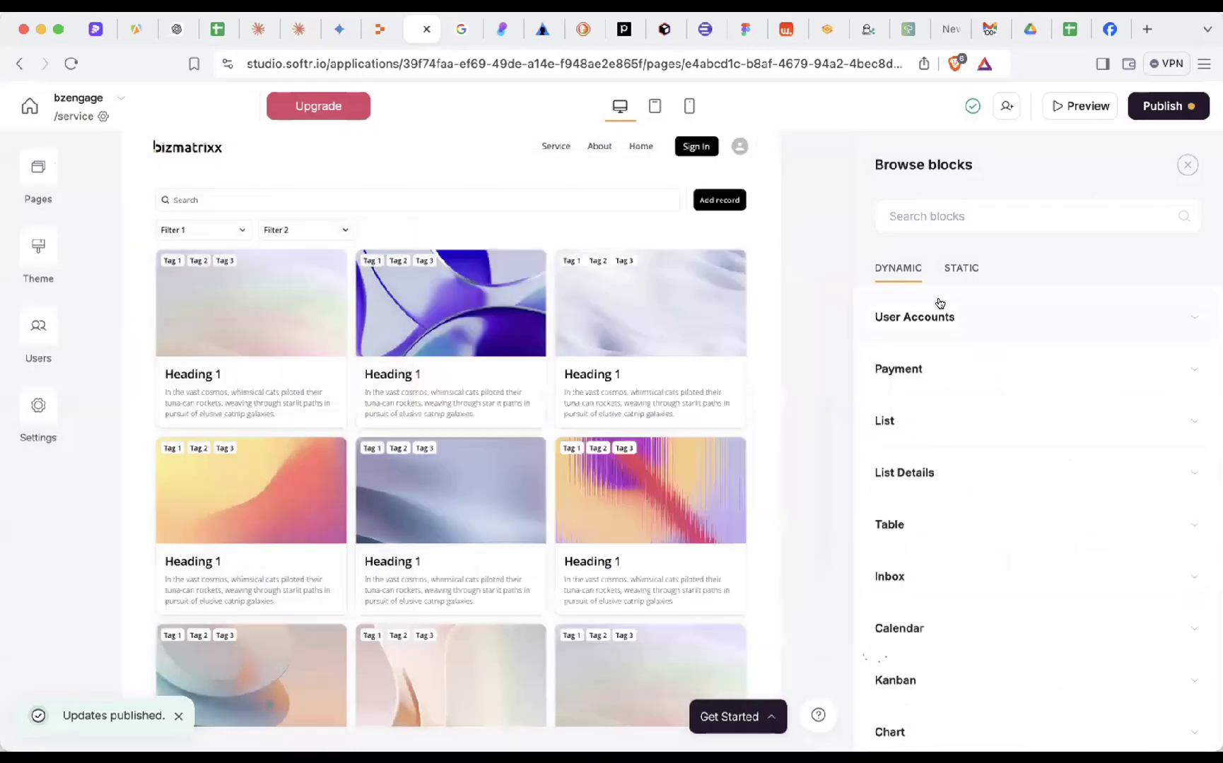
left_click(923, 427)
mouse_move(1081, 402)
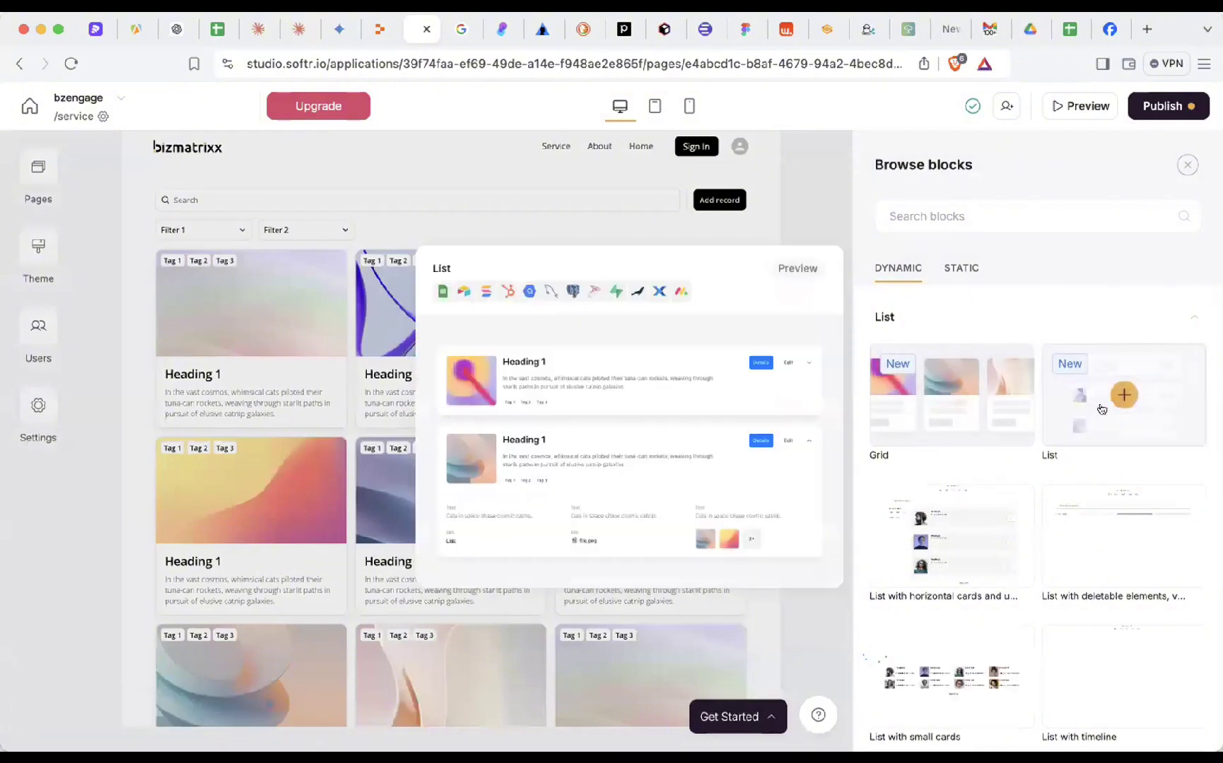
mouse_move(1105, 551)
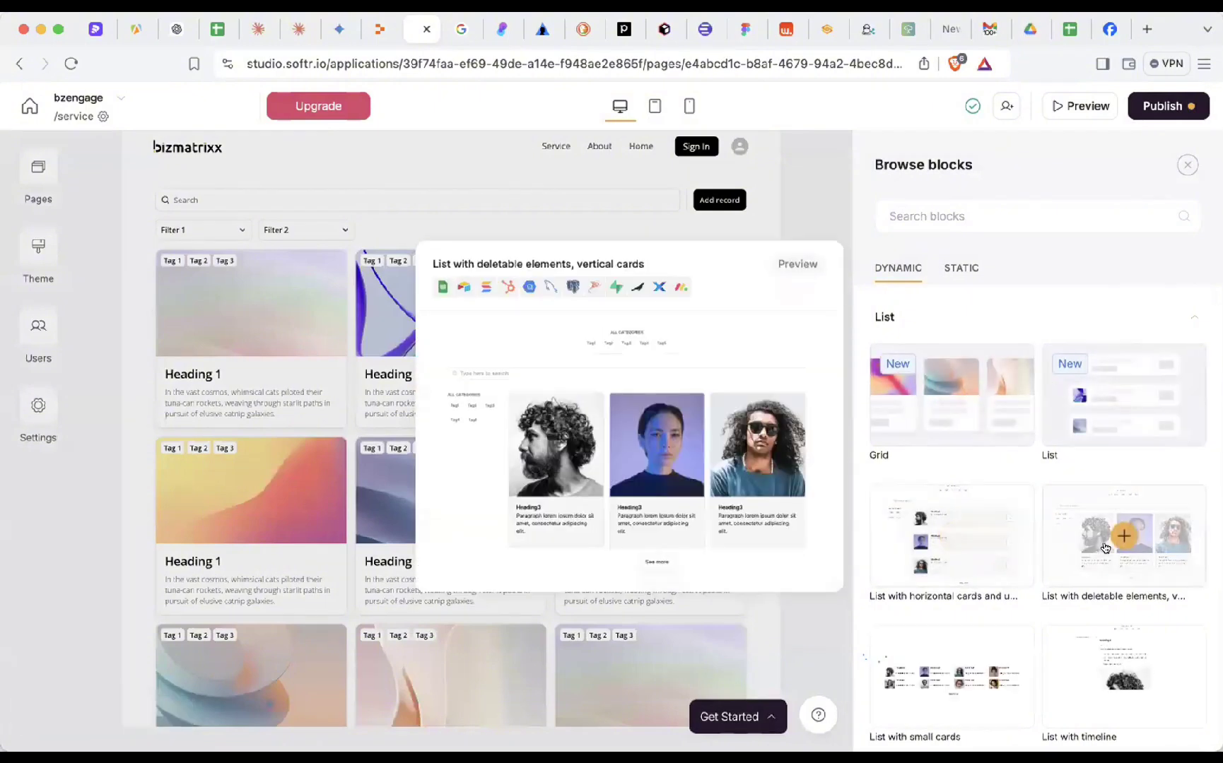
scroll(961, 537, "down", 3)
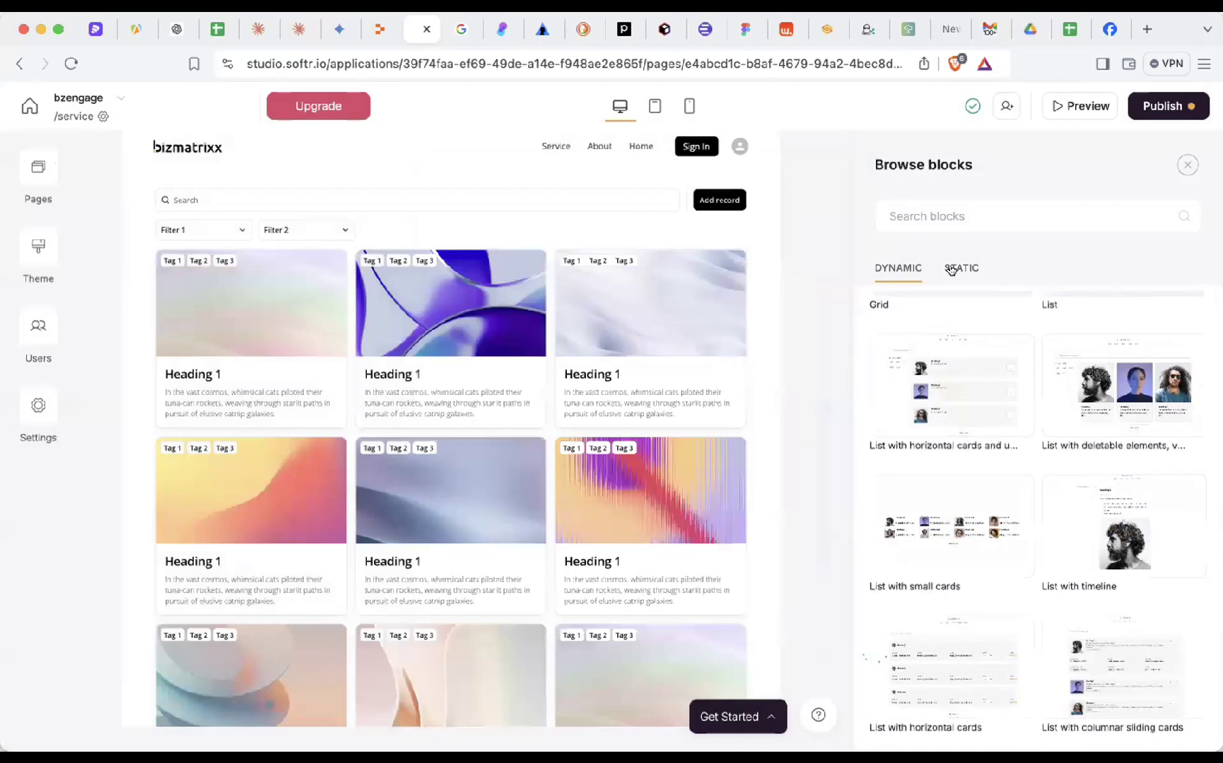
left_click(950, 269)
left_click(895, 311)
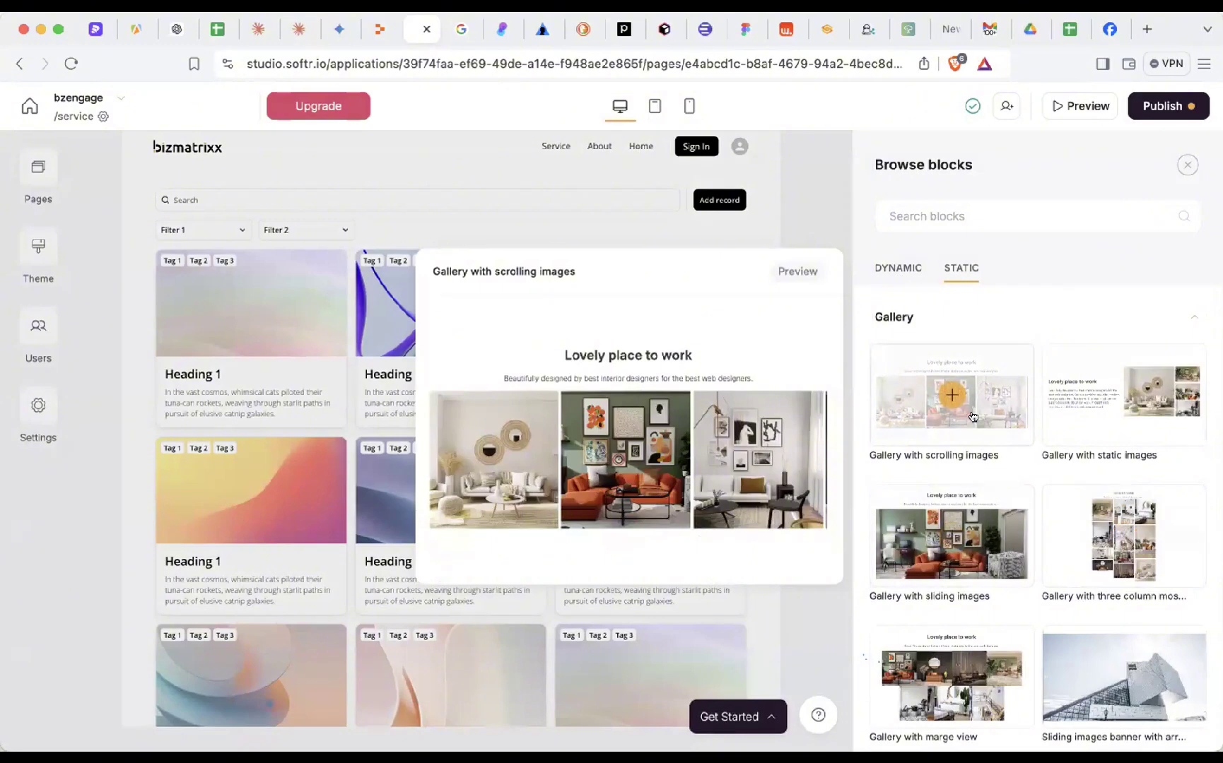
- Insert the 'Gallery with scrolling images' block, then delete it and the grid list section
left_click(972, 417)
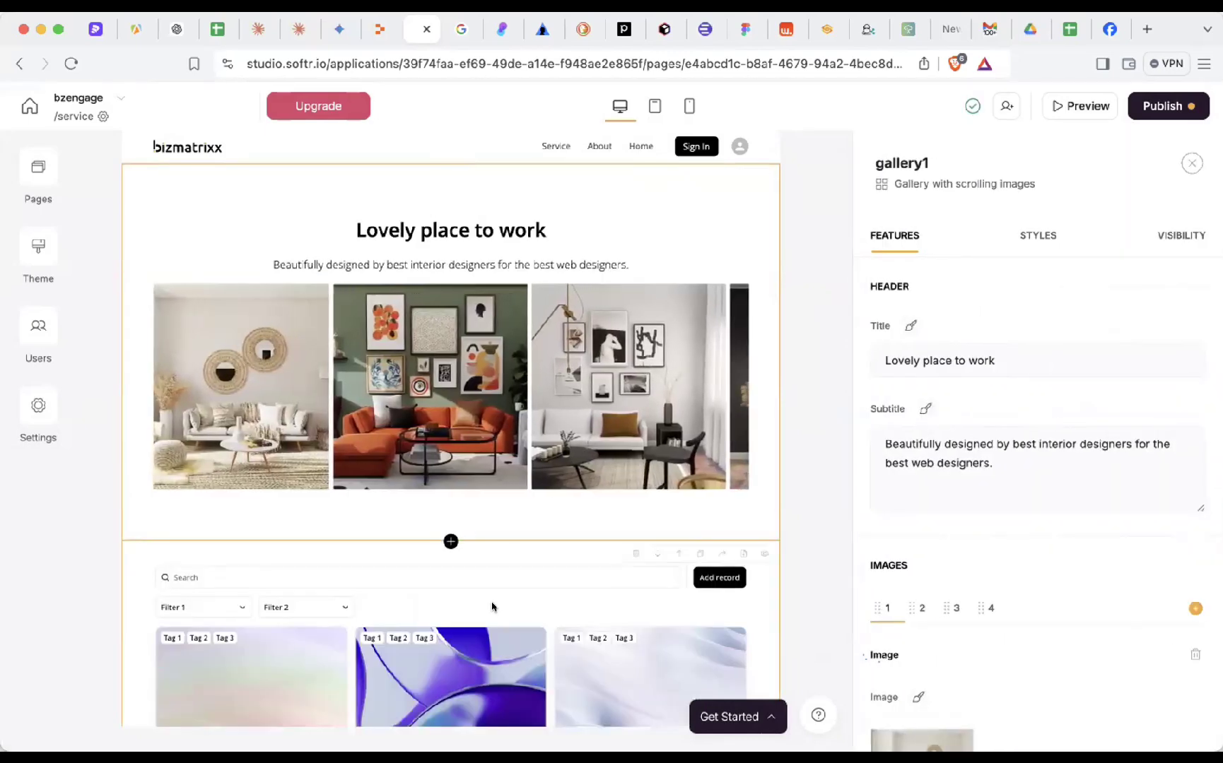
scroll(494, 606, "down", 2)
left_click(635, 464)
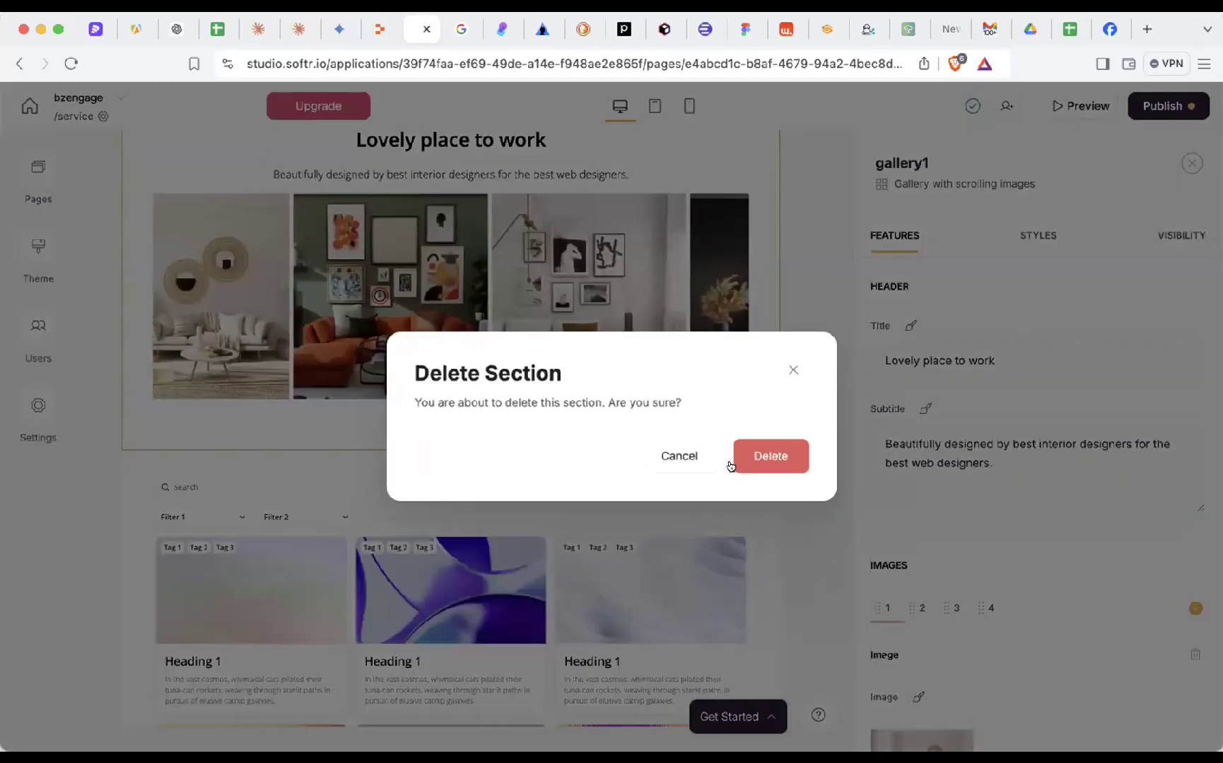
left_click(771, 456)
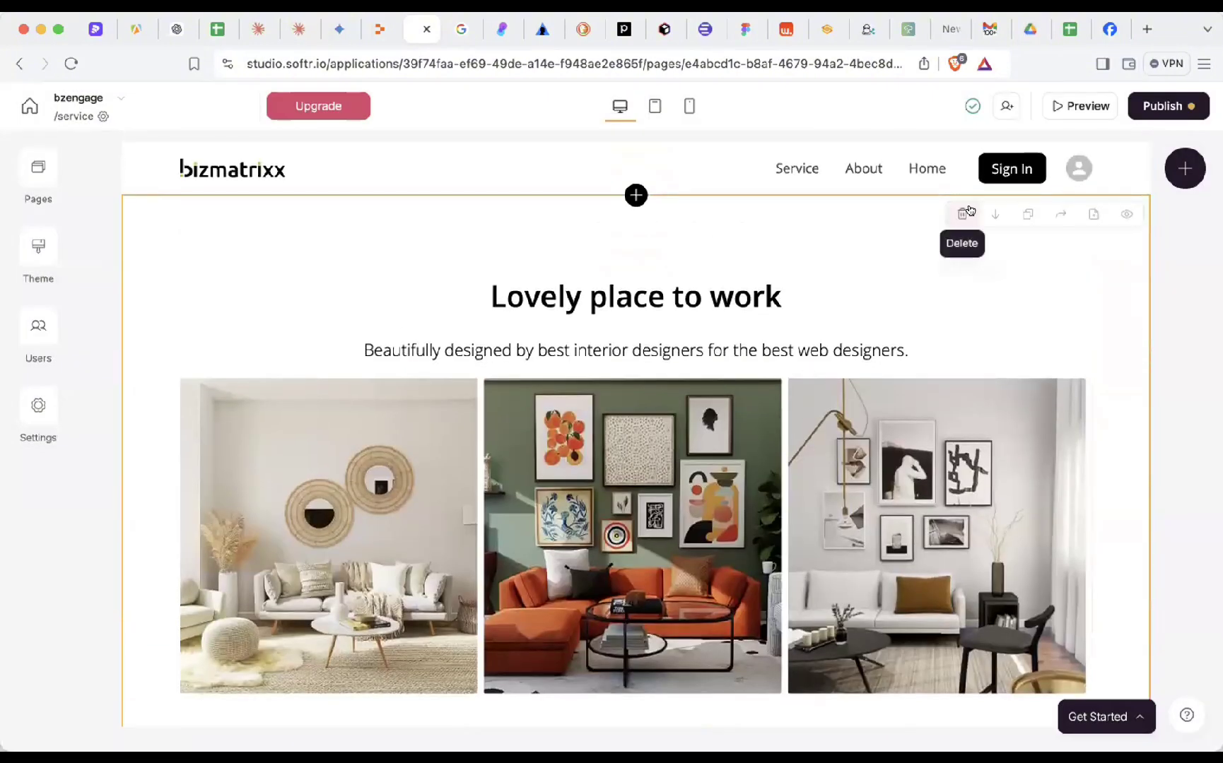
left_click(962, 214)
left_click(735, 456)
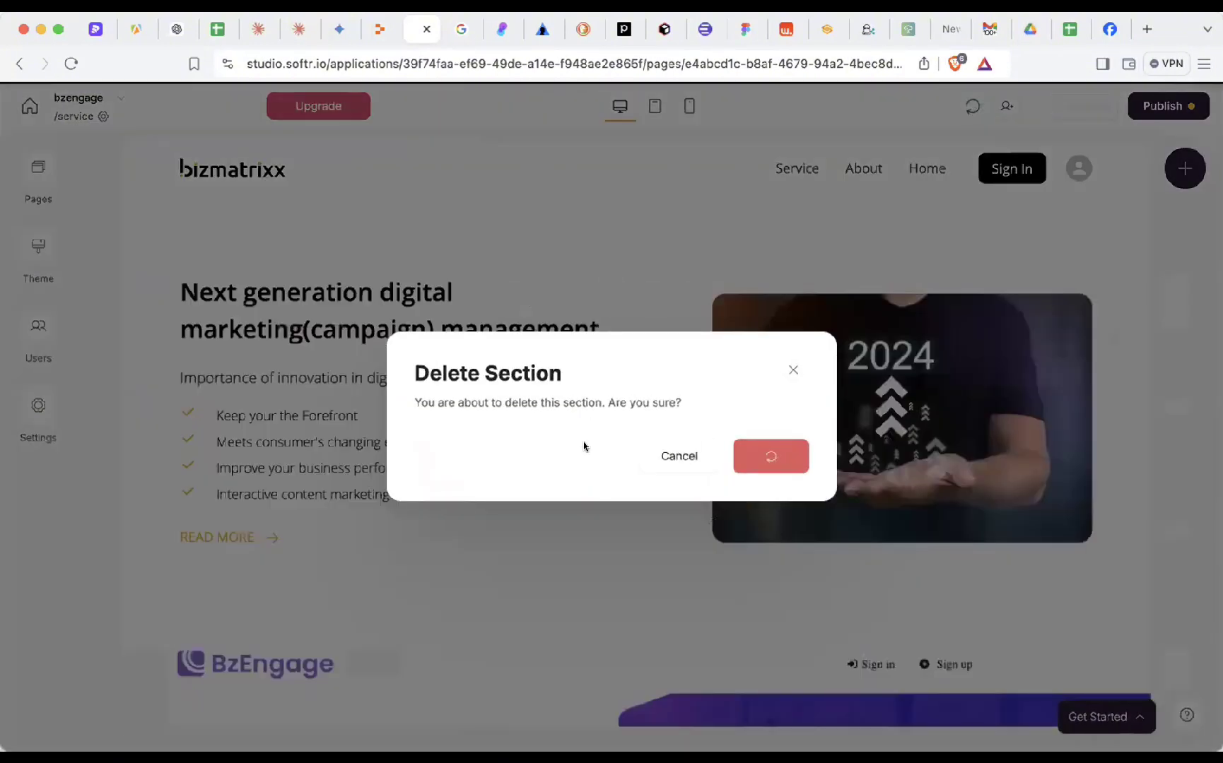
scroll(587, 587, "down", 5)
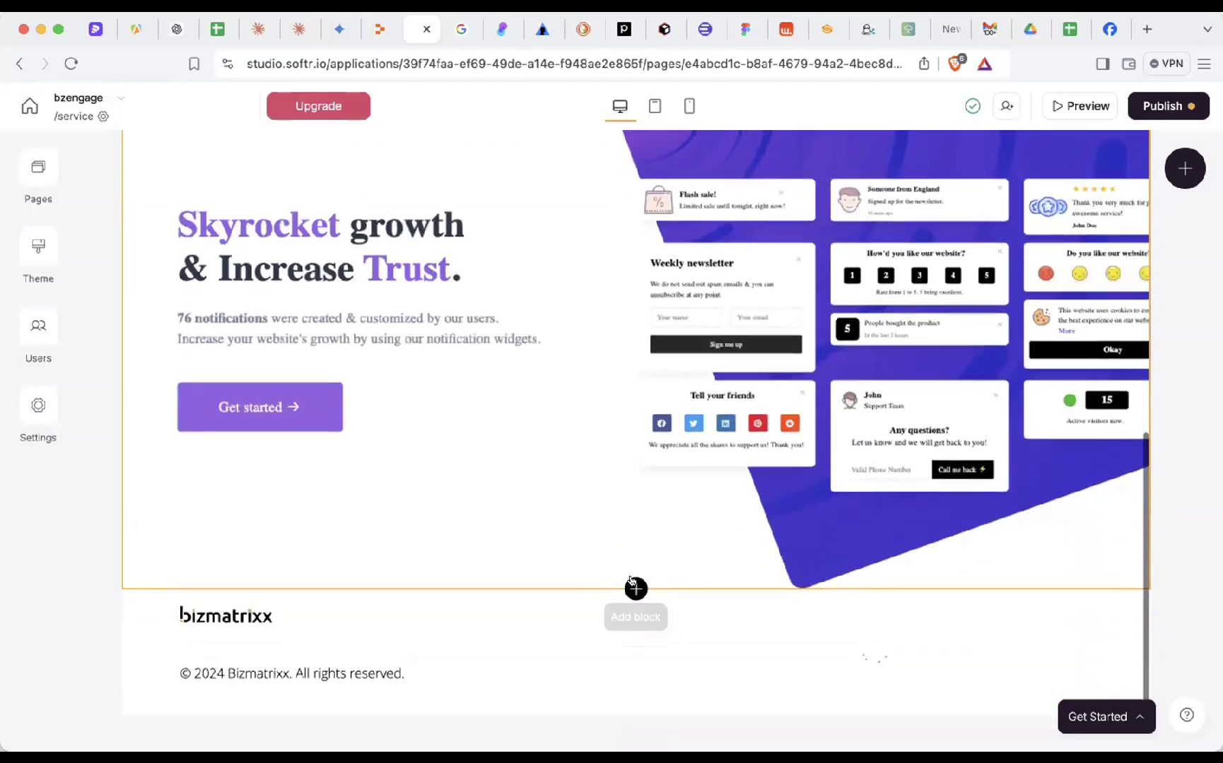
- Open the block library below the last section and browse the dynamic and static block tabs
left_click(636, 589)
mouse_move(941, 349)
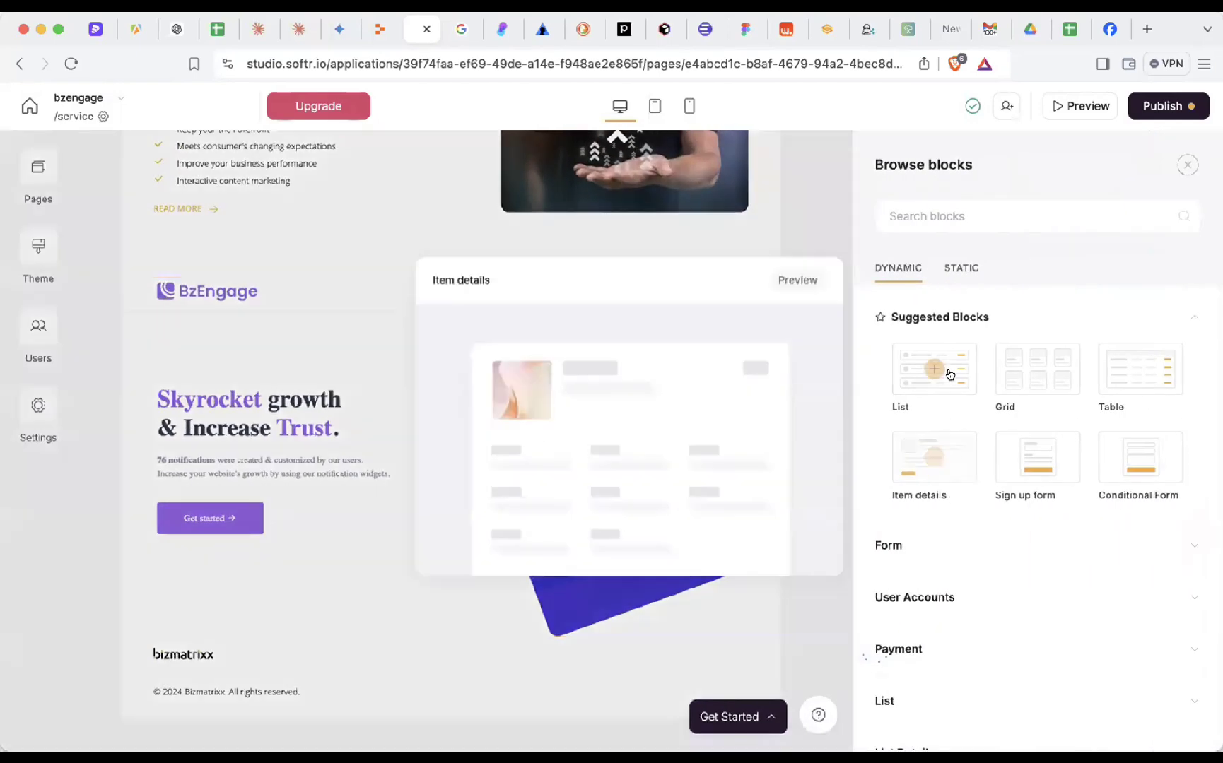
mouse_move(1037, 375)
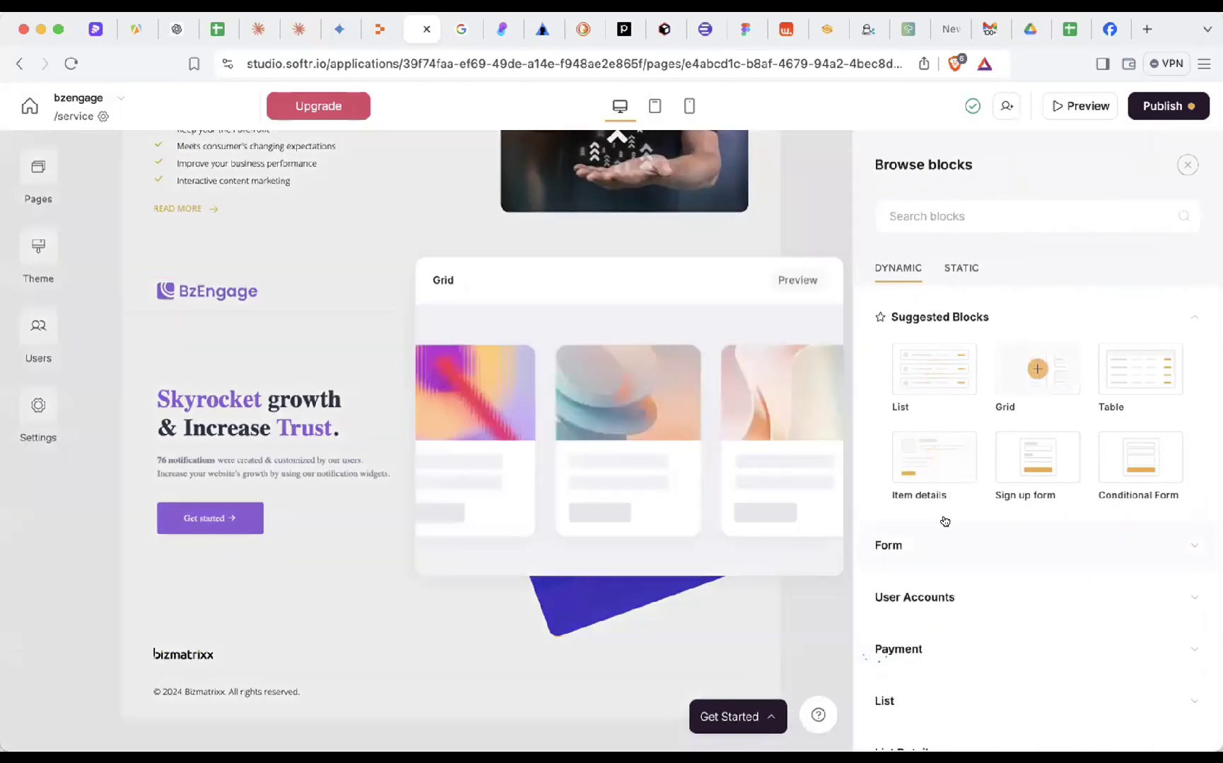
scroll(925, 592, "down", 3)
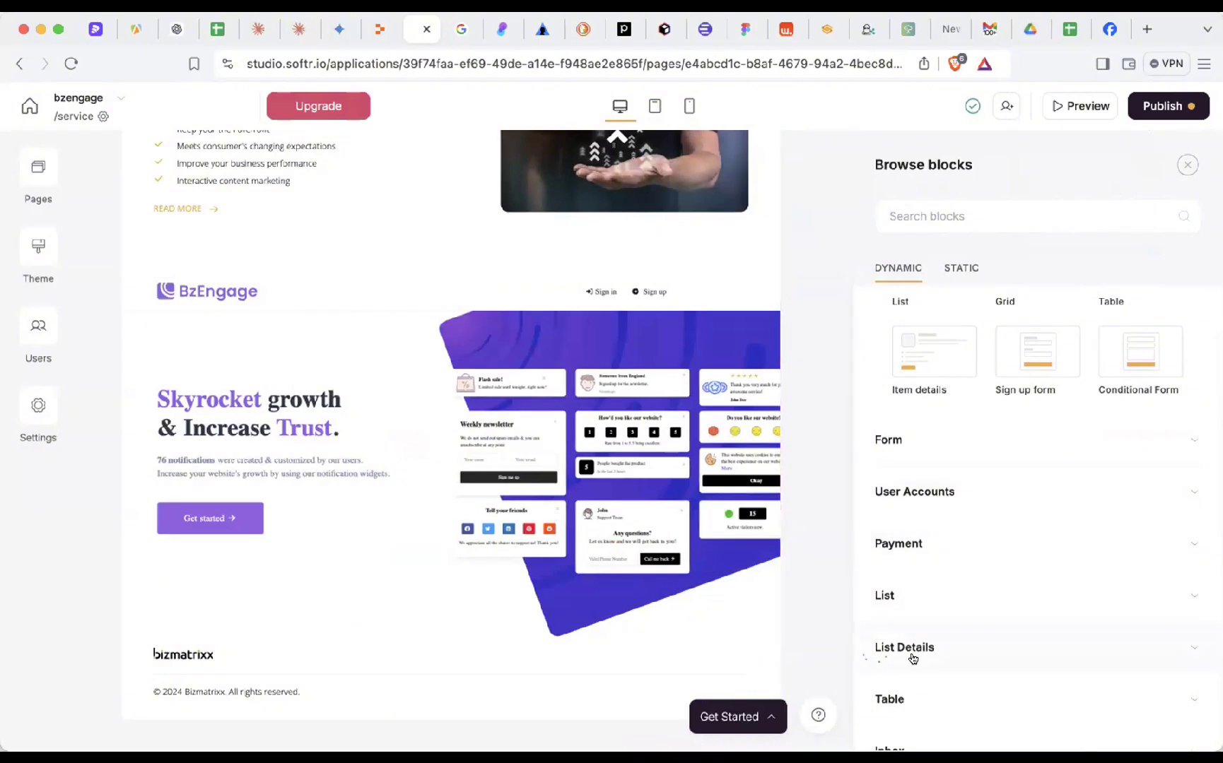
scroll(913, 660, "down", 2)
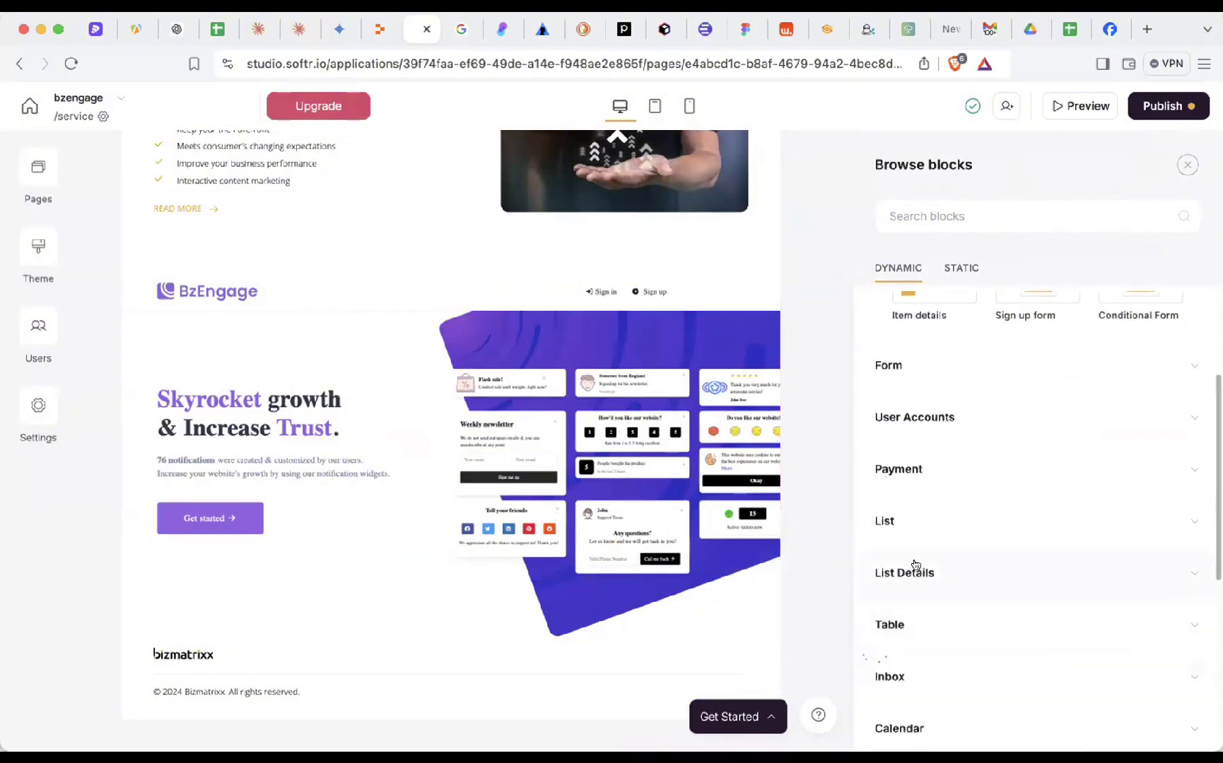
scroll(912, 515, "up", 1)
scroll(912, 515, "up", 2)
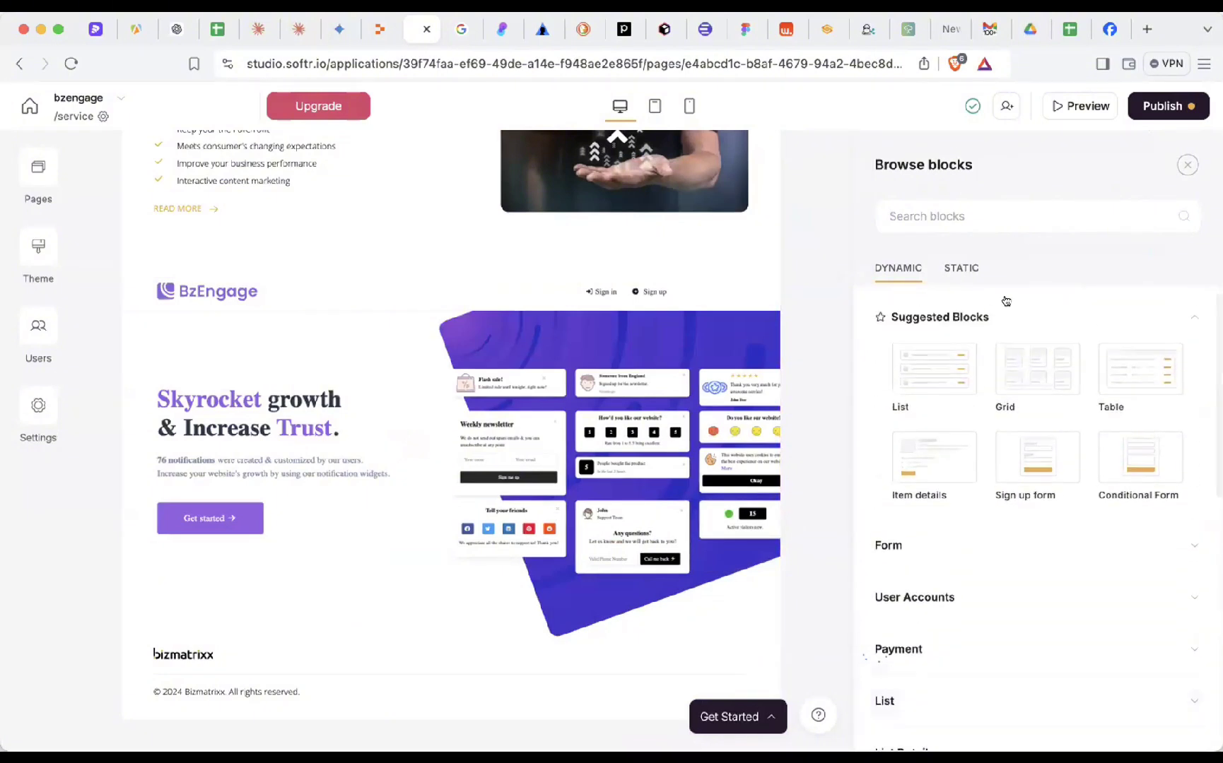
left_click(961, 271)
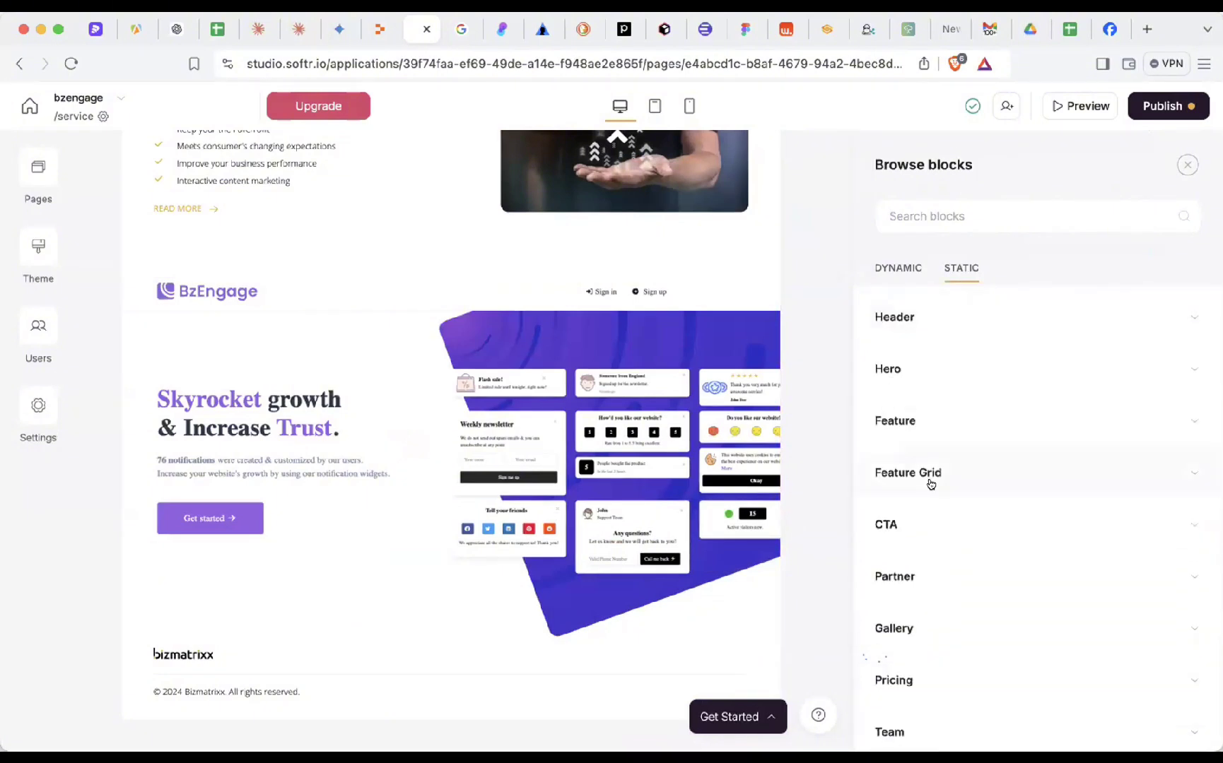
left_click(905, 271)
- Expand the Table, Inbox, Calendar and List categories to browse the list-details templates
scroll(930, 561, "down", 5)
scroll(930, 561, "down", 2)
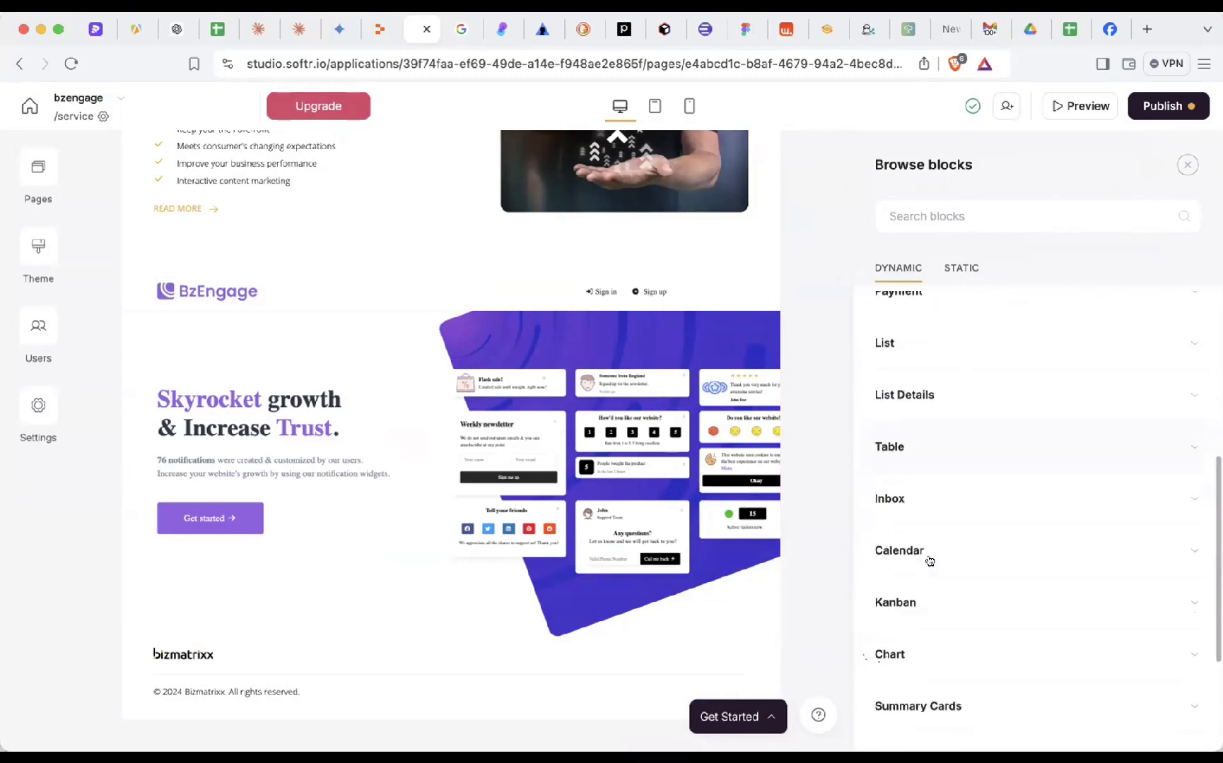
left_click(913, 440)
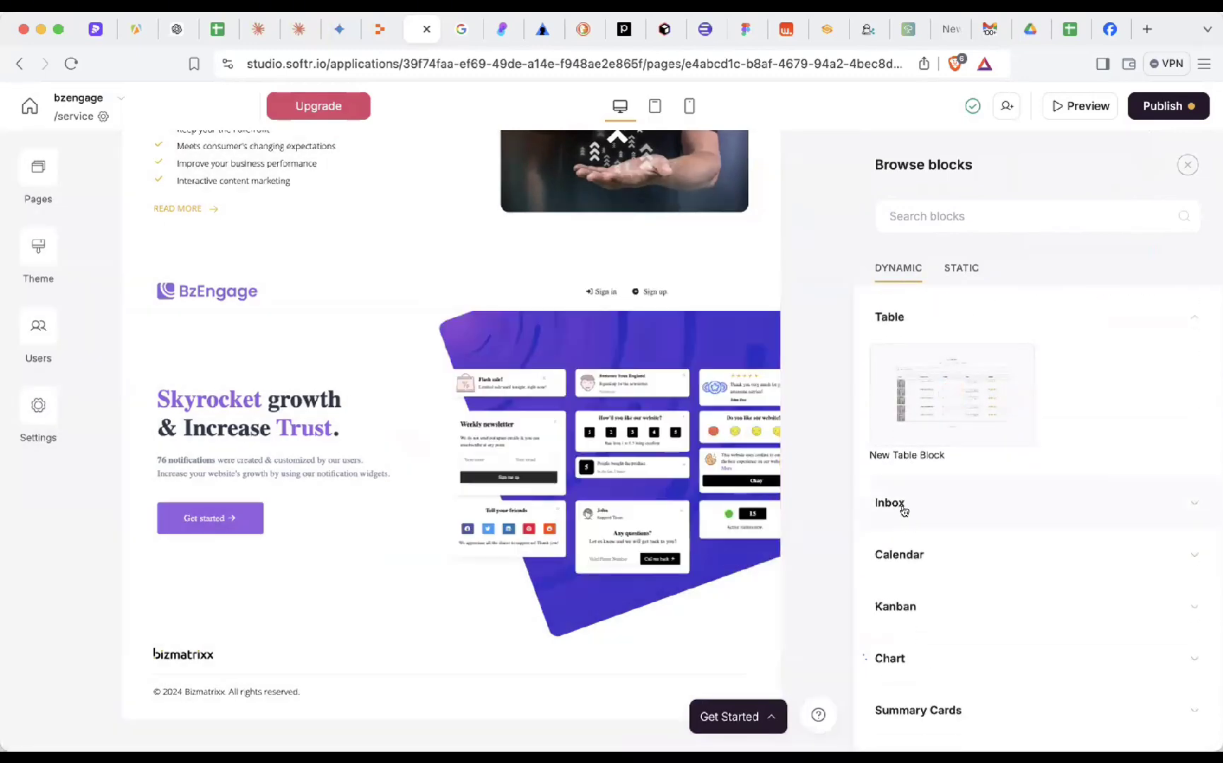
left_click(904, 509)
left_click(903, 501)
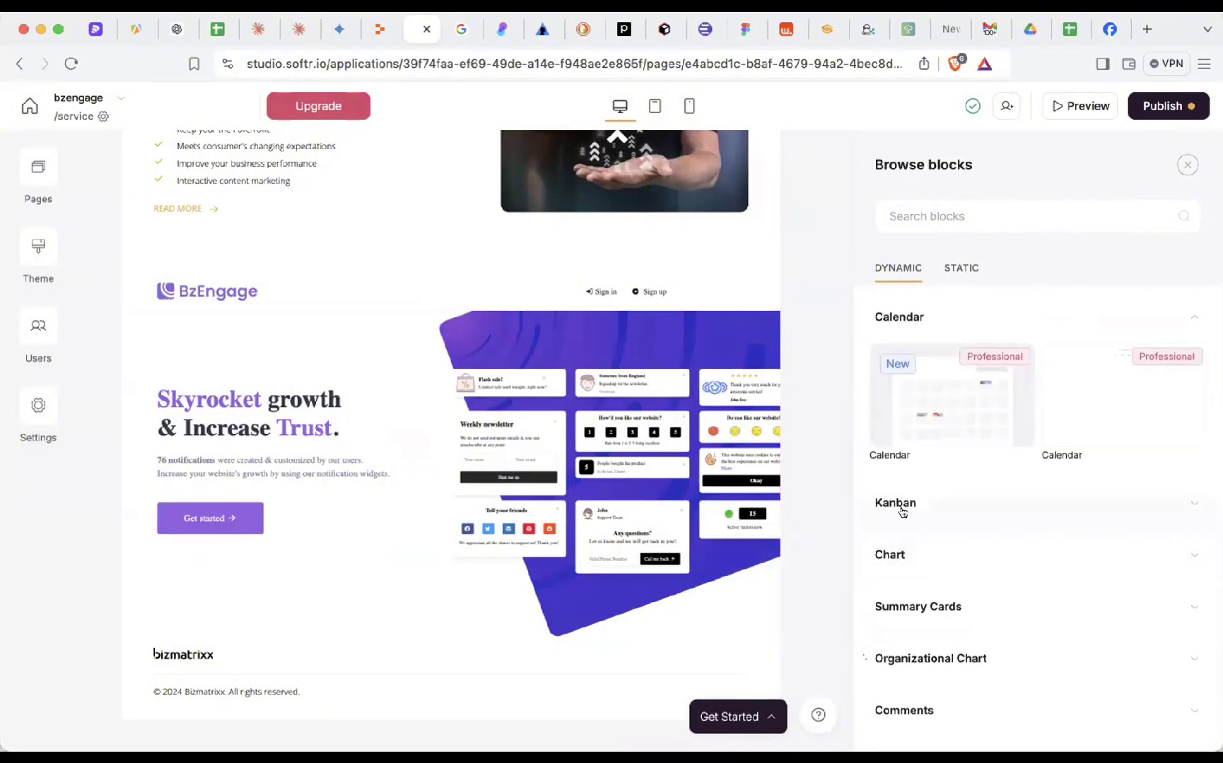
scroll(901, 551, "up", 6)
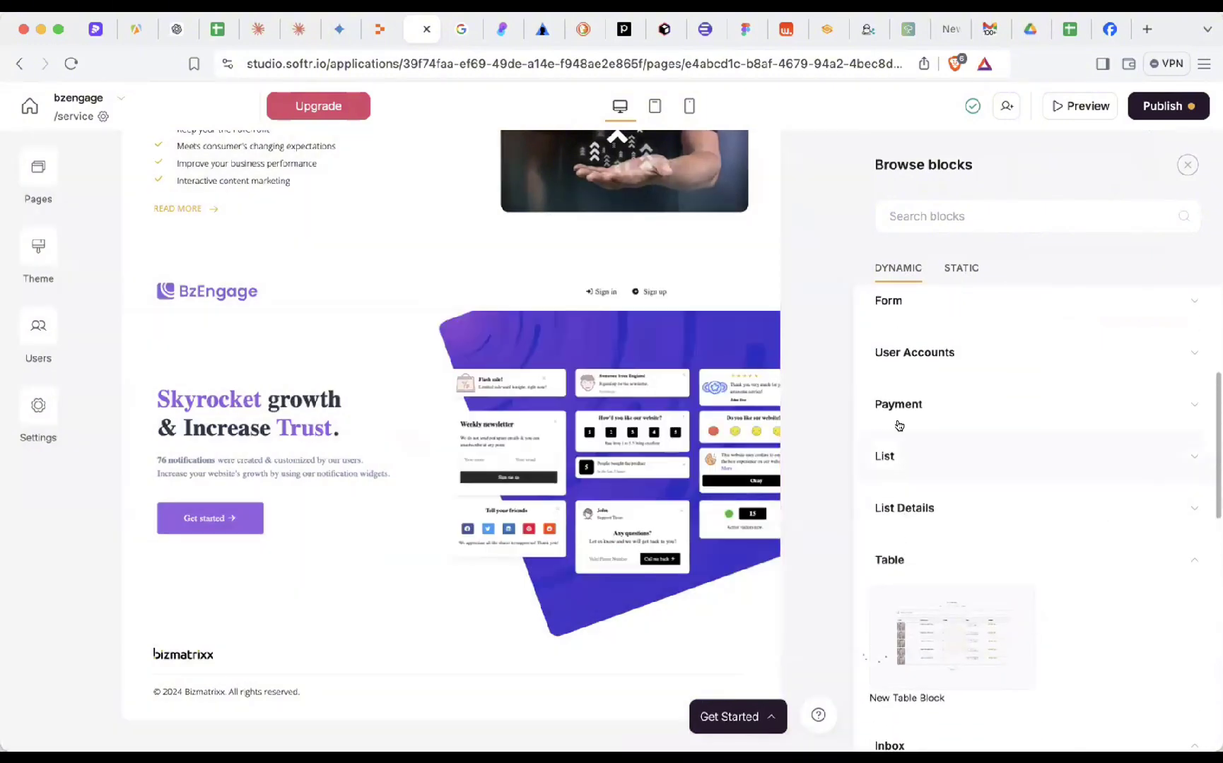
left_click(897, 453)
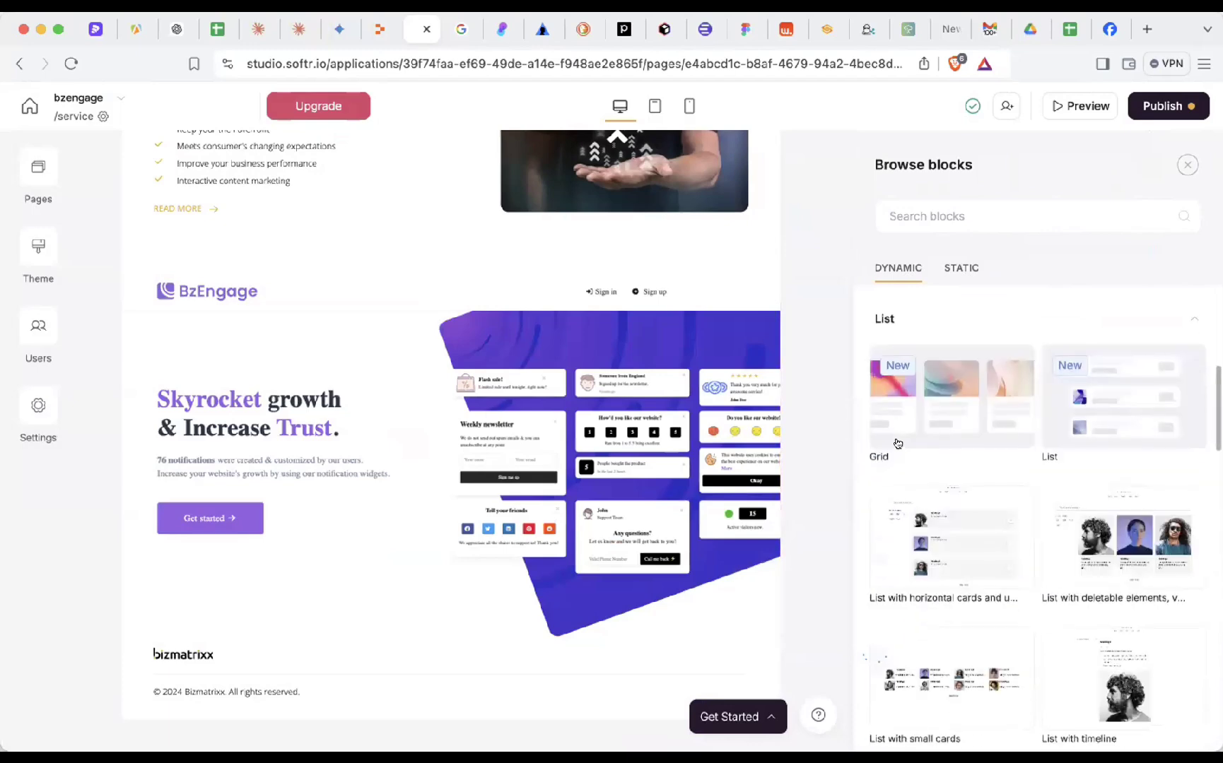
mouse_move(954, 509)
scroll(966, 534, "down", 1)
scroll(967, 534, "down", 6)
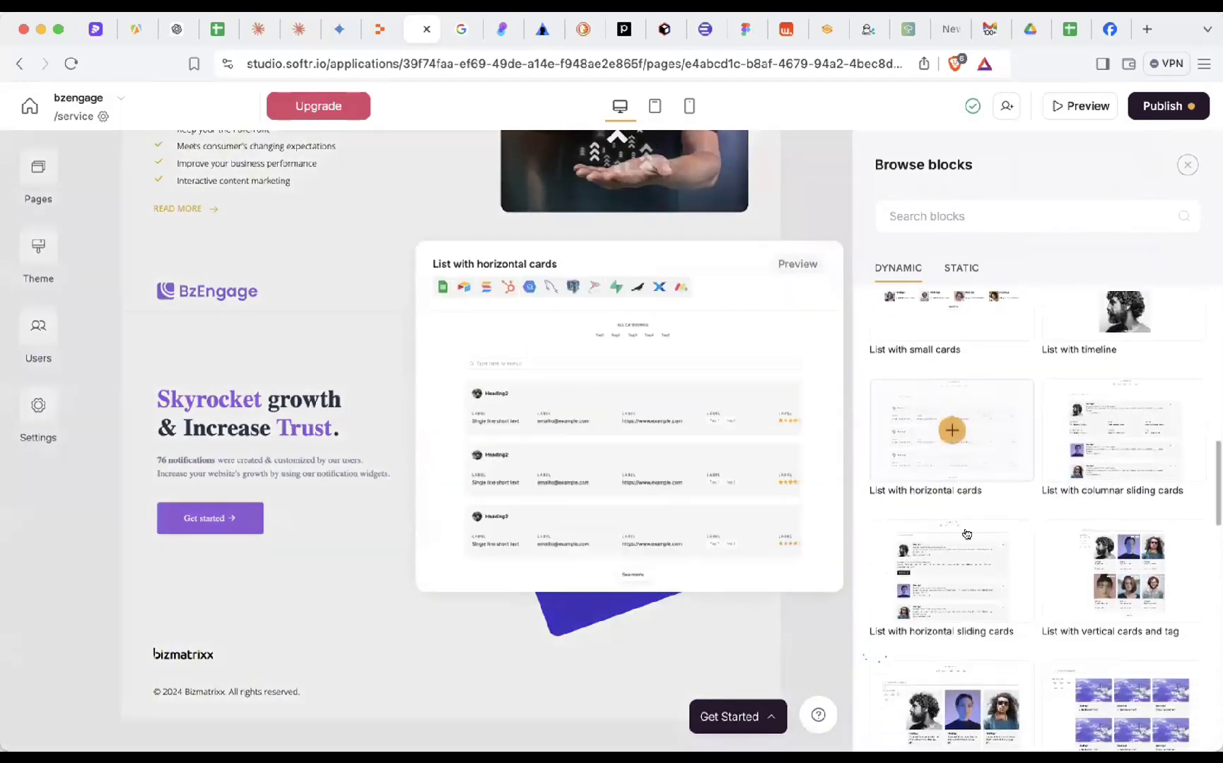
scroll(976, 615, "down", 5)
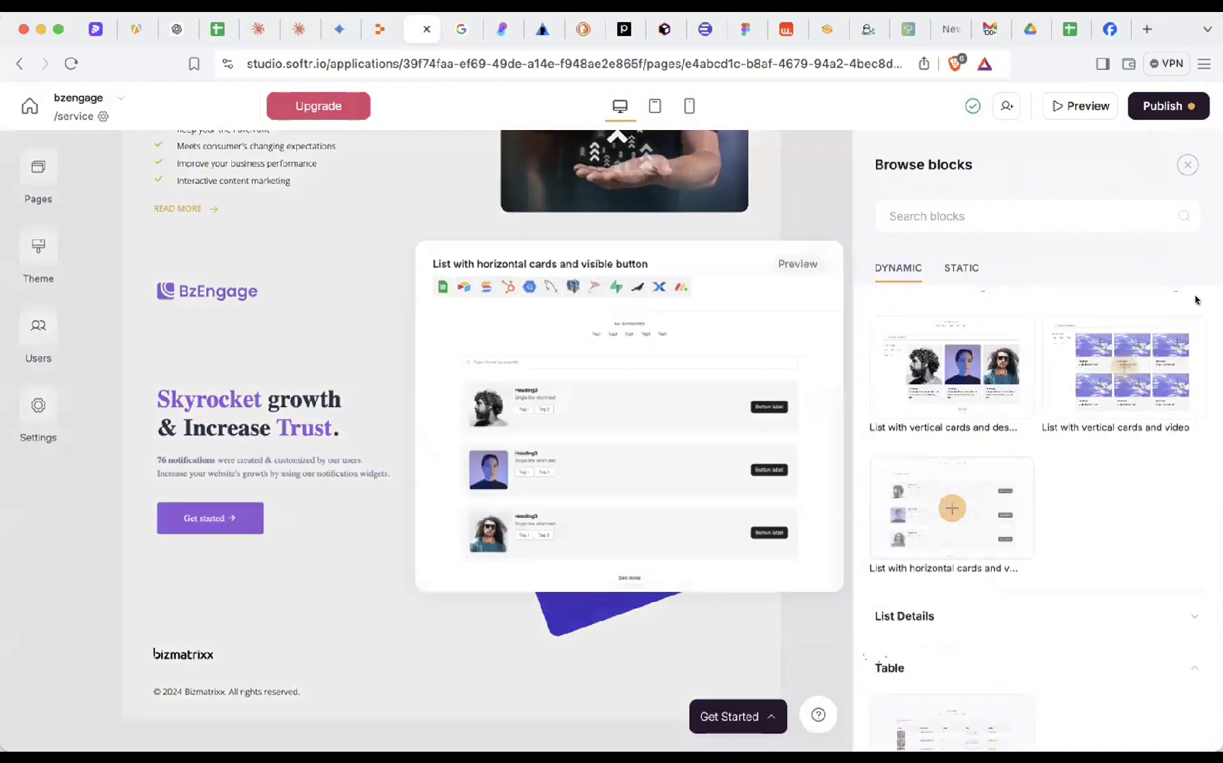
mouse_move(1176, 340)
scroll(999, 510, "down", 5)
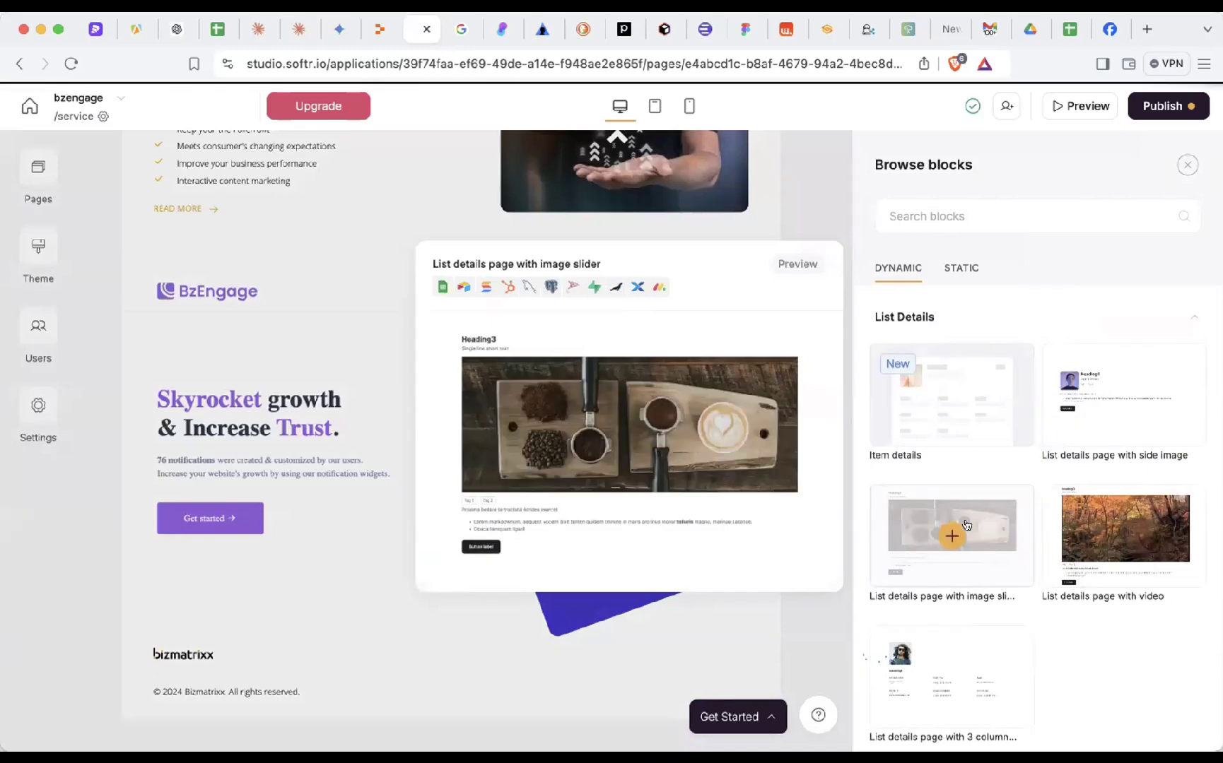
- Add the 'List details page with image slider' block, dismissing the Google Sheets re-grant prompts and Get started checklist
left_click(983, 525)
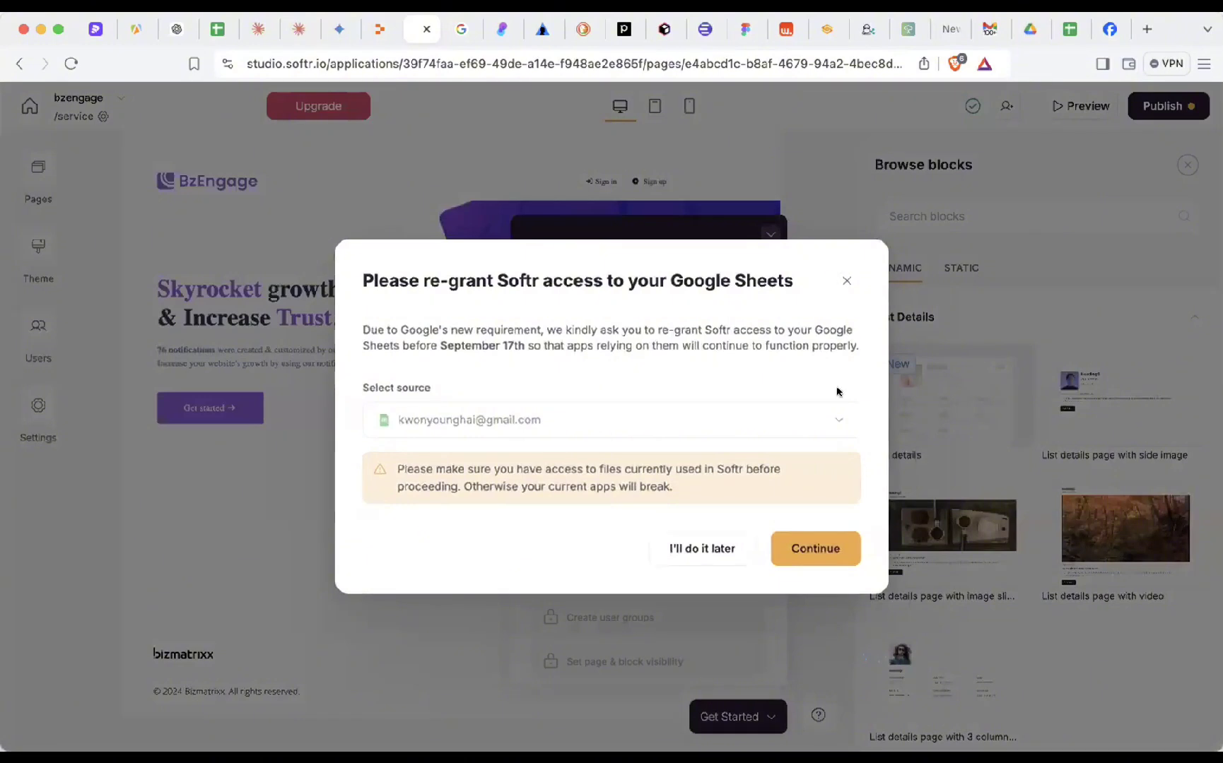
left_click(831, 550)
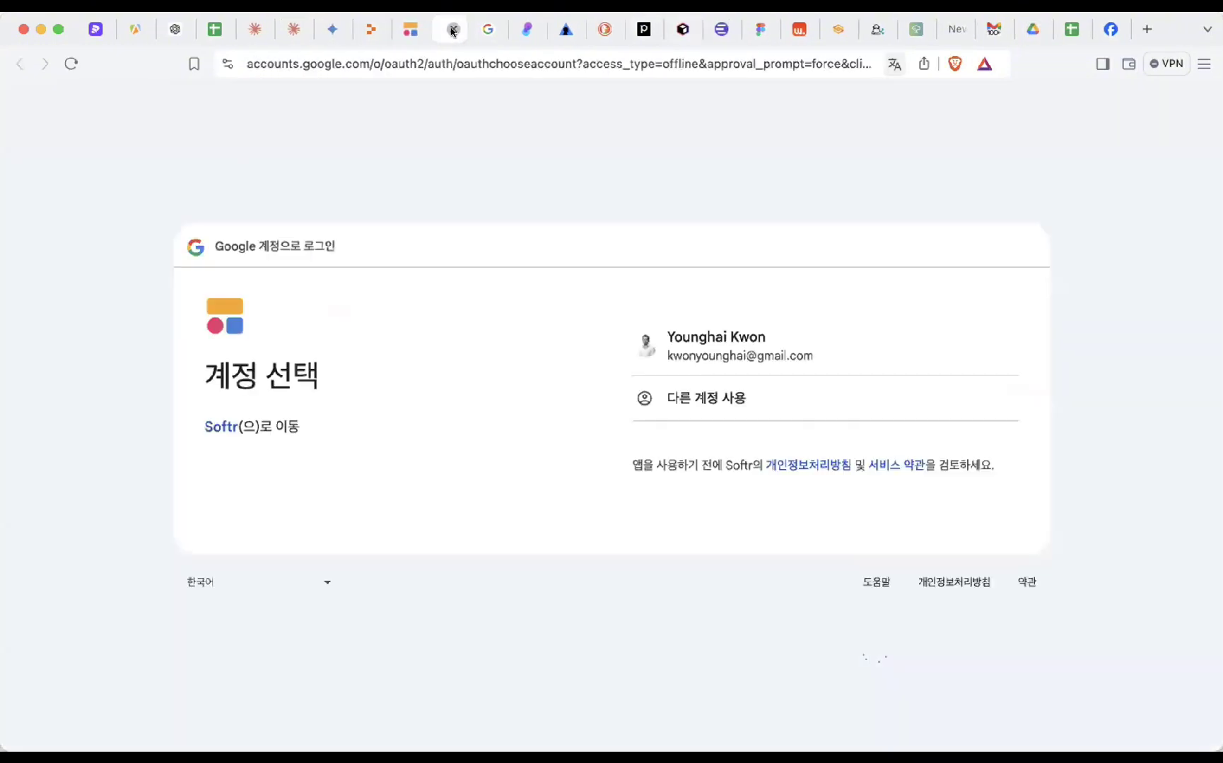
left_click(453, 30)
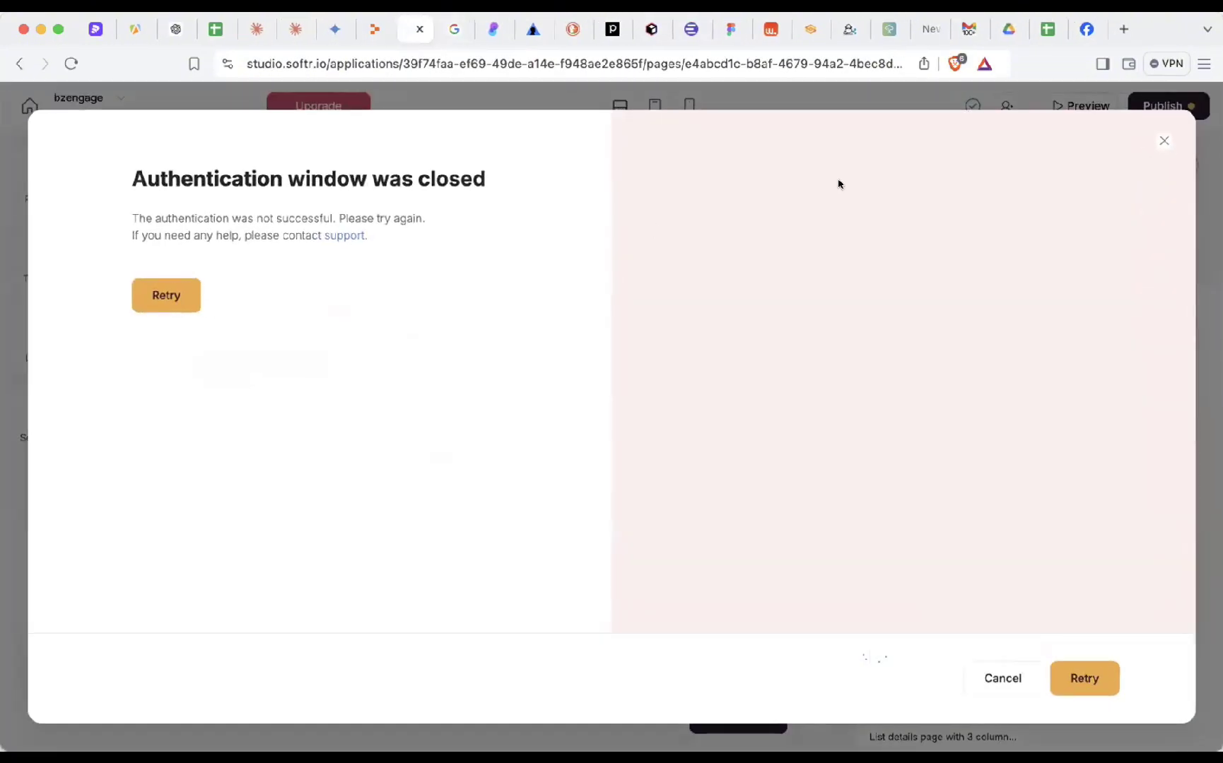
left_click(1146, 147)
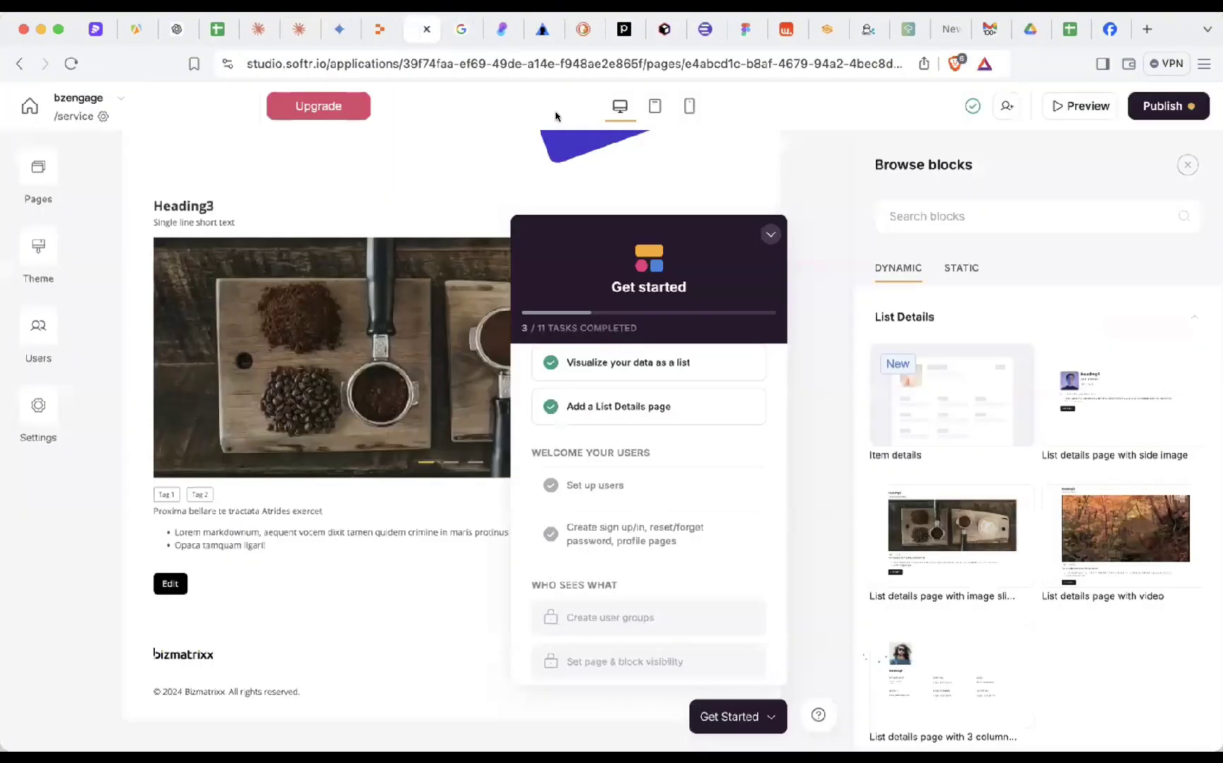
left_click(770, 234)
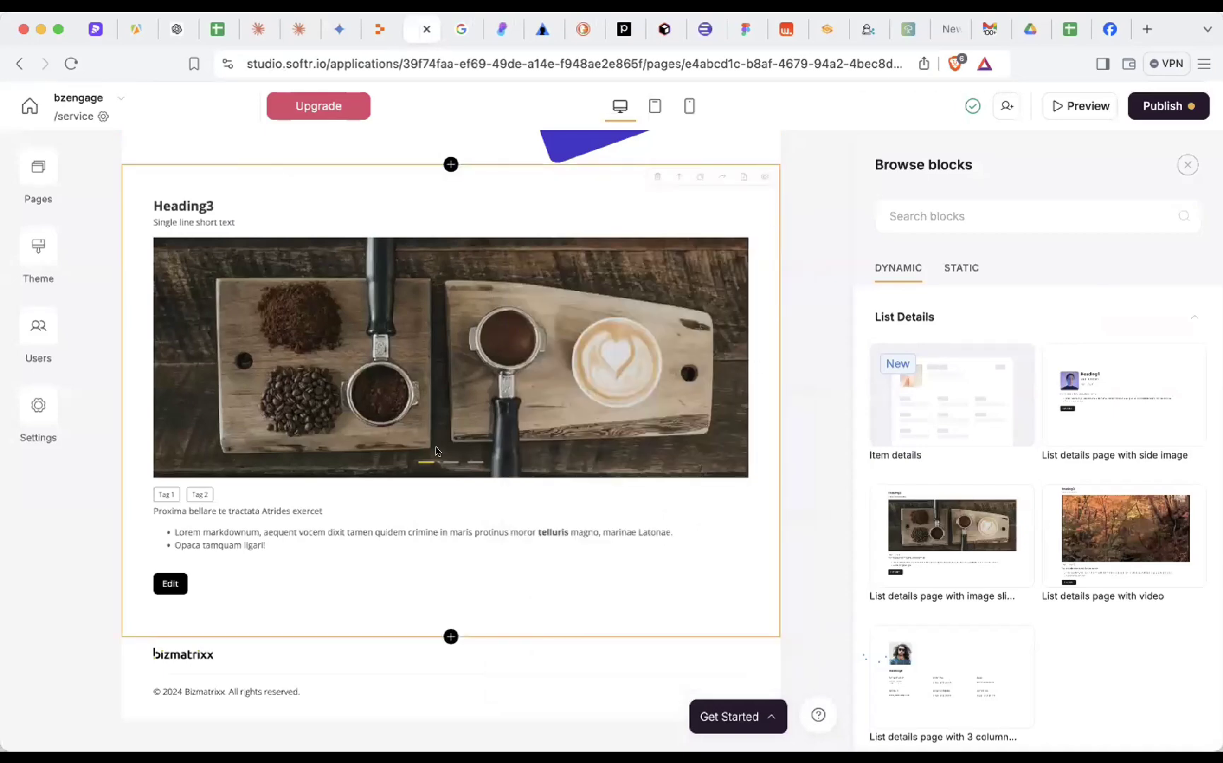
scroll(436, 451, "up", 5)
scroll(436, 452, "down", 5)
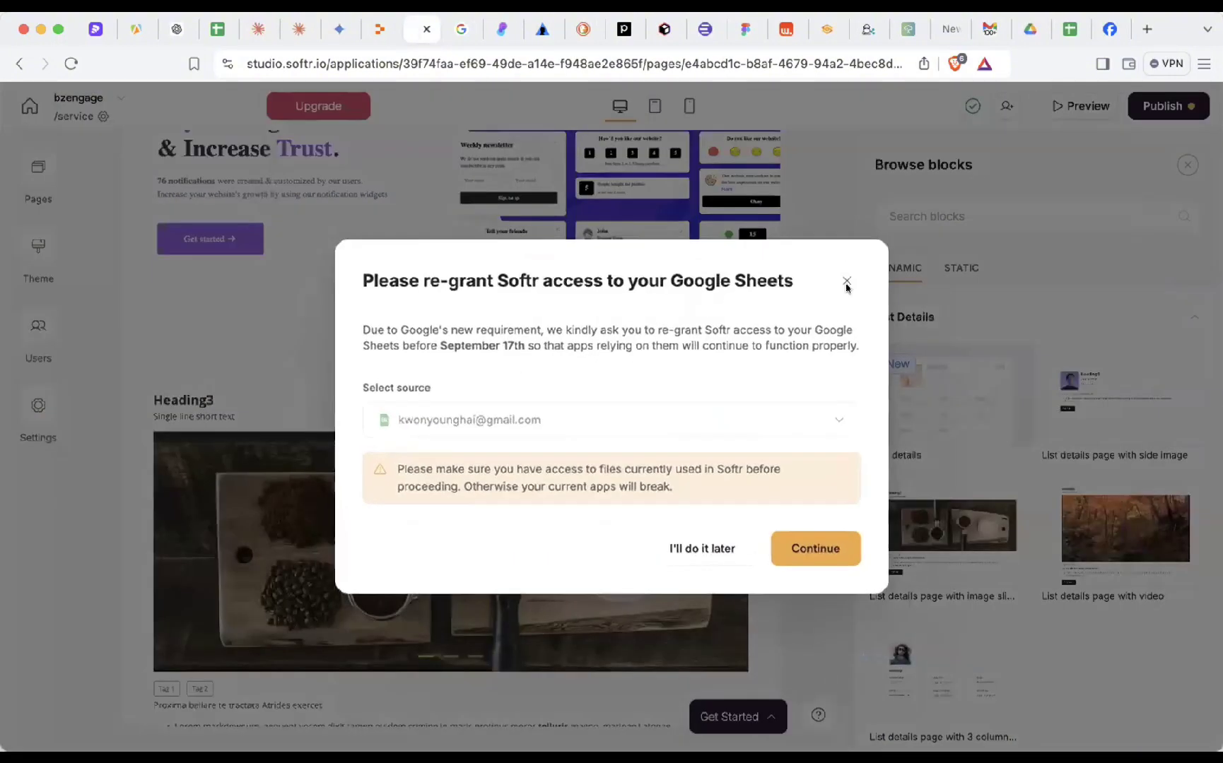
- Dismiss the Google Sheets re-grant prompt and publish the /service page updates to the live site
left_click(842, 281)
left_click(1159, 106)
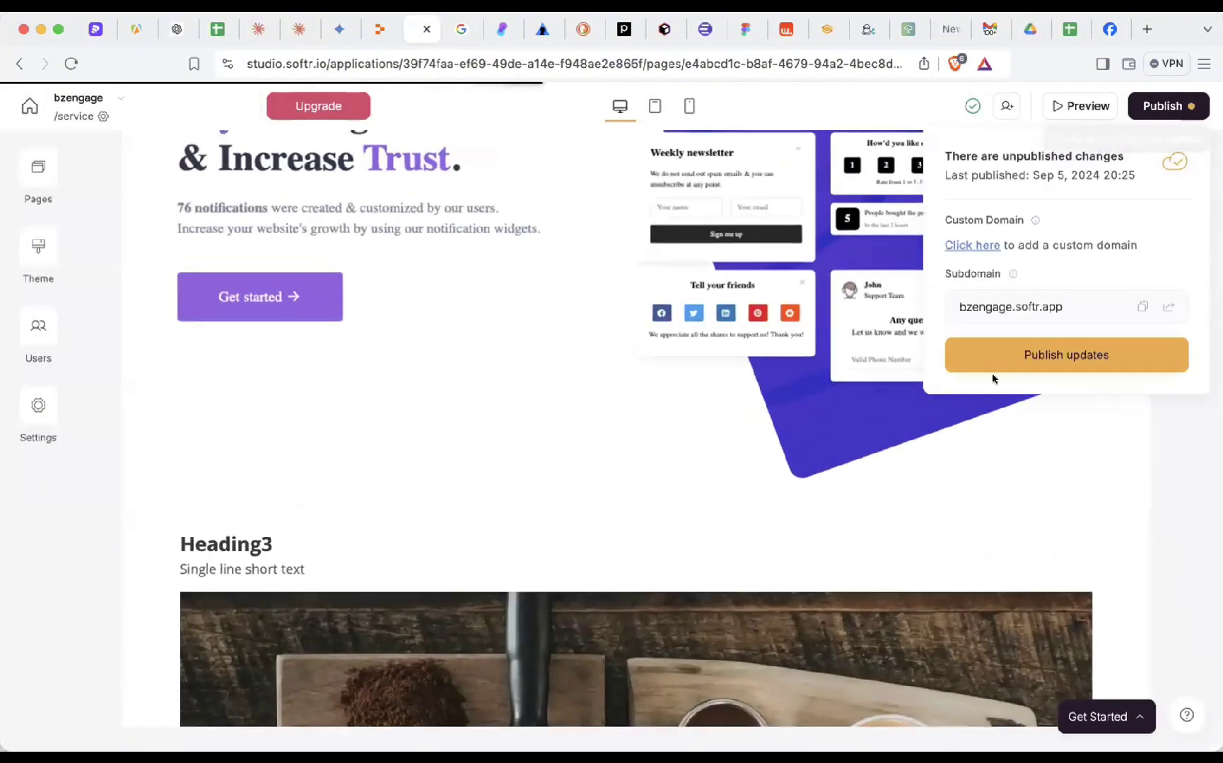
left_click(1057, 356)
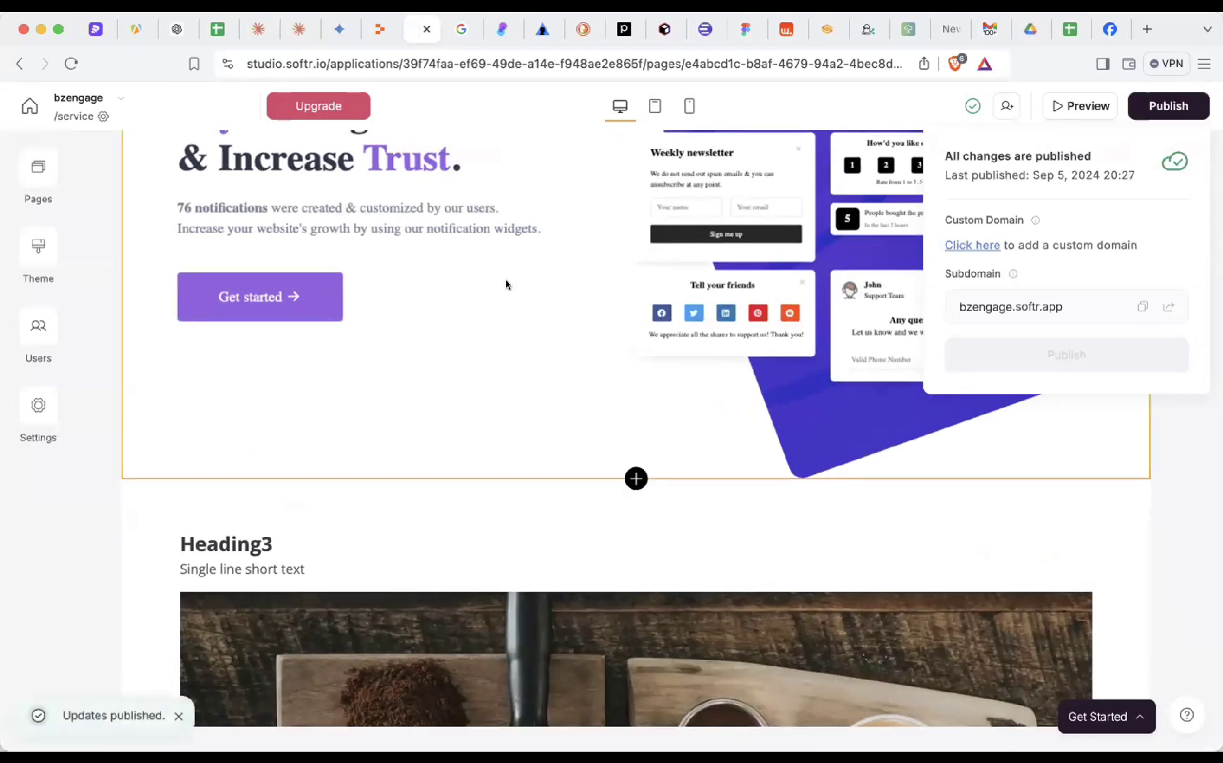
left_click(40, 167)
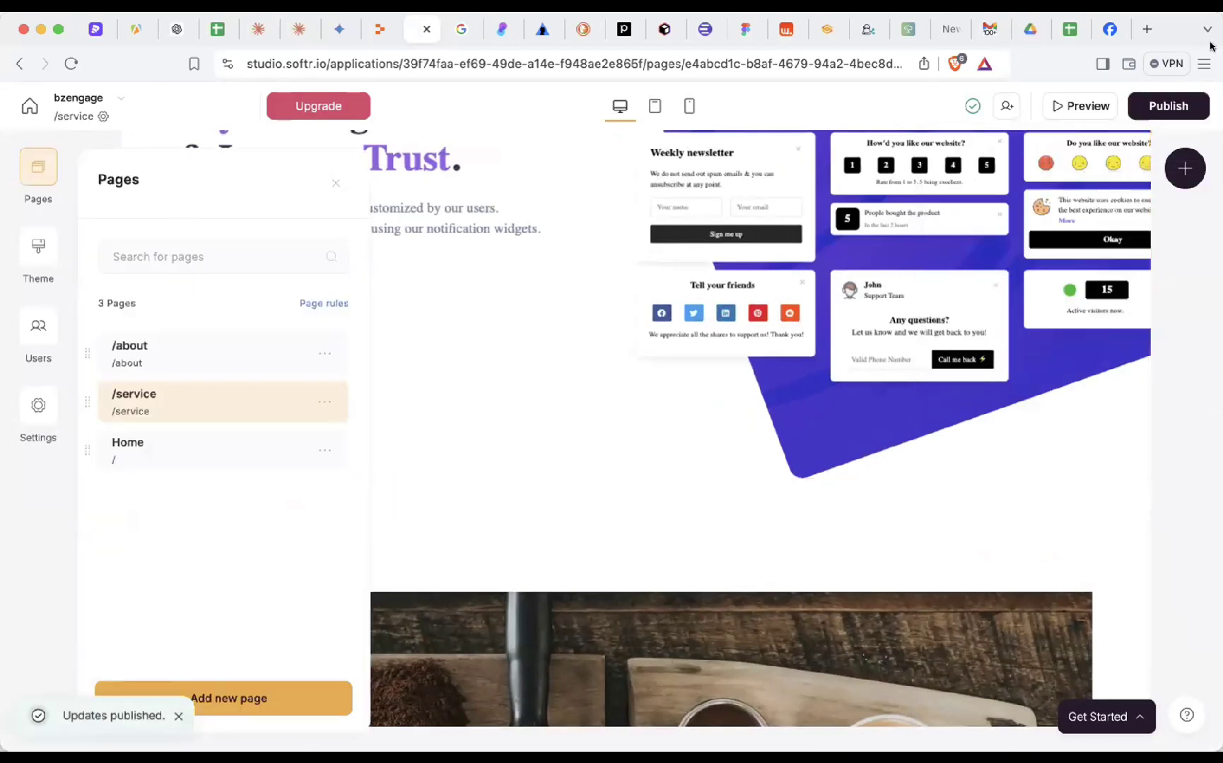
left_click(501, 119)
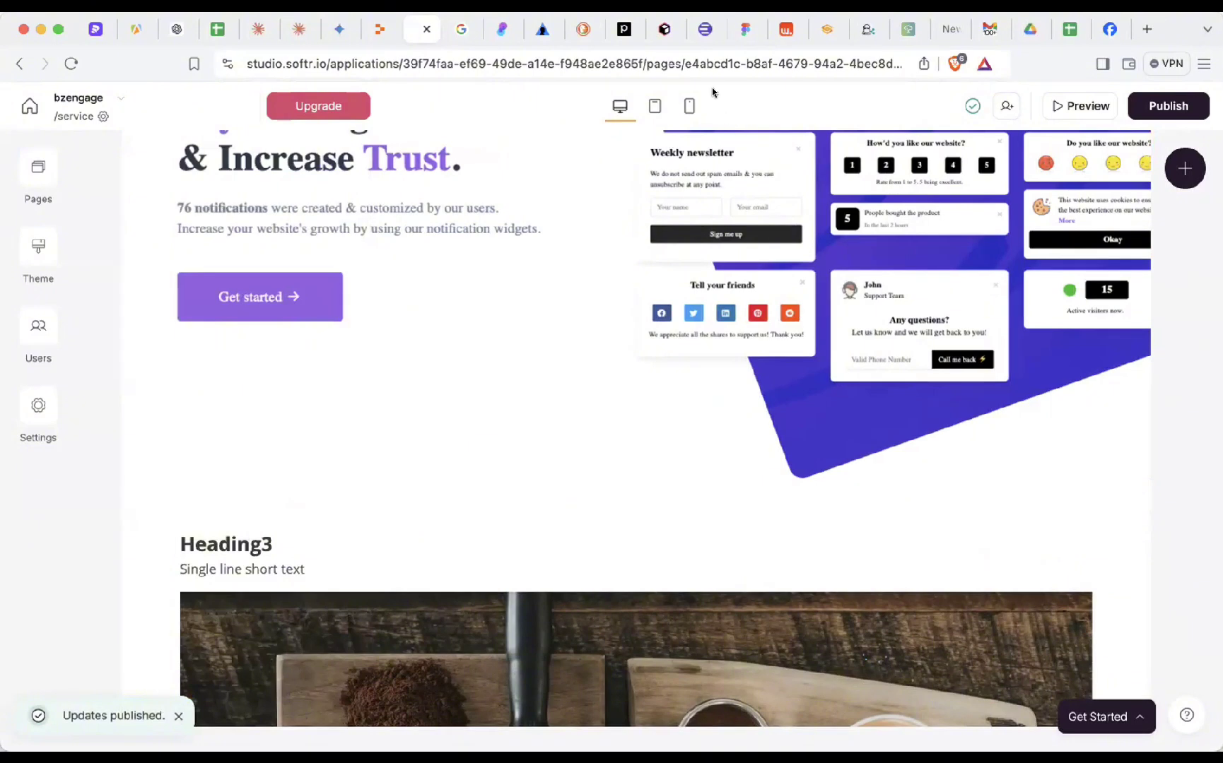
- Play the Swit demo video in the Facebook tab in full screen
left_click(1100, 32)
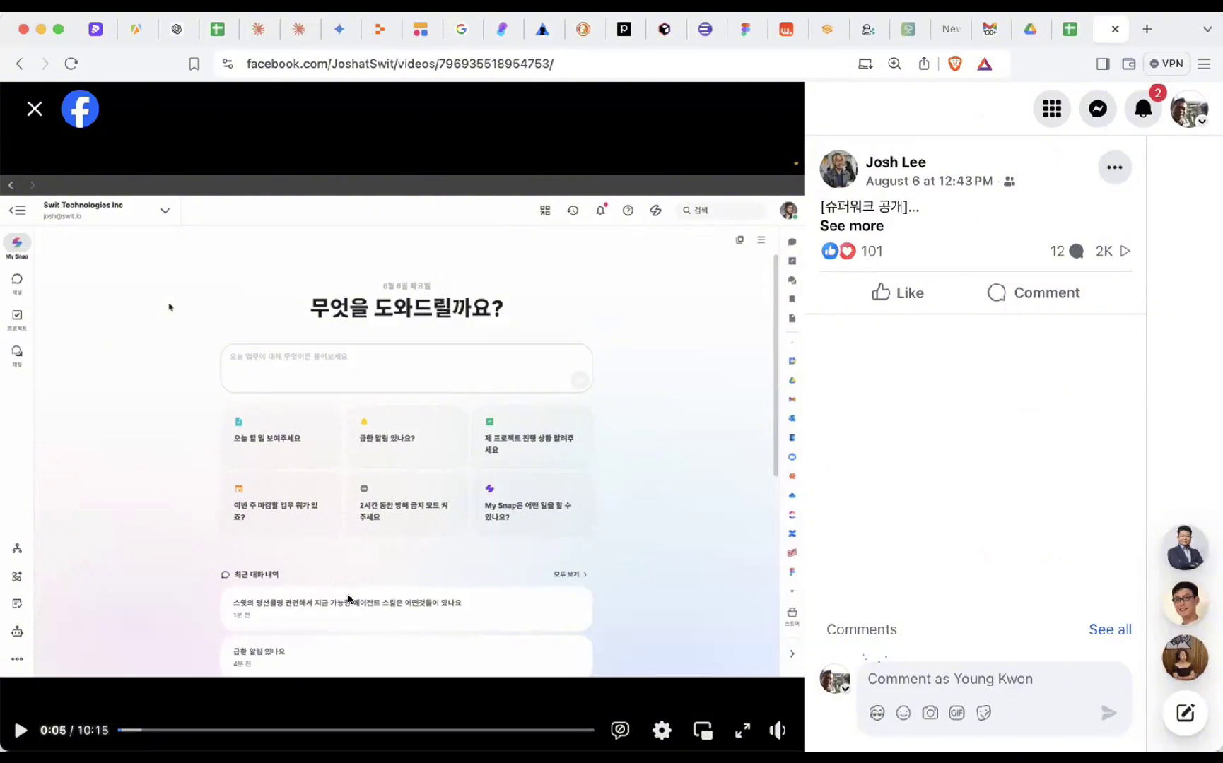
left_click(743, 731)
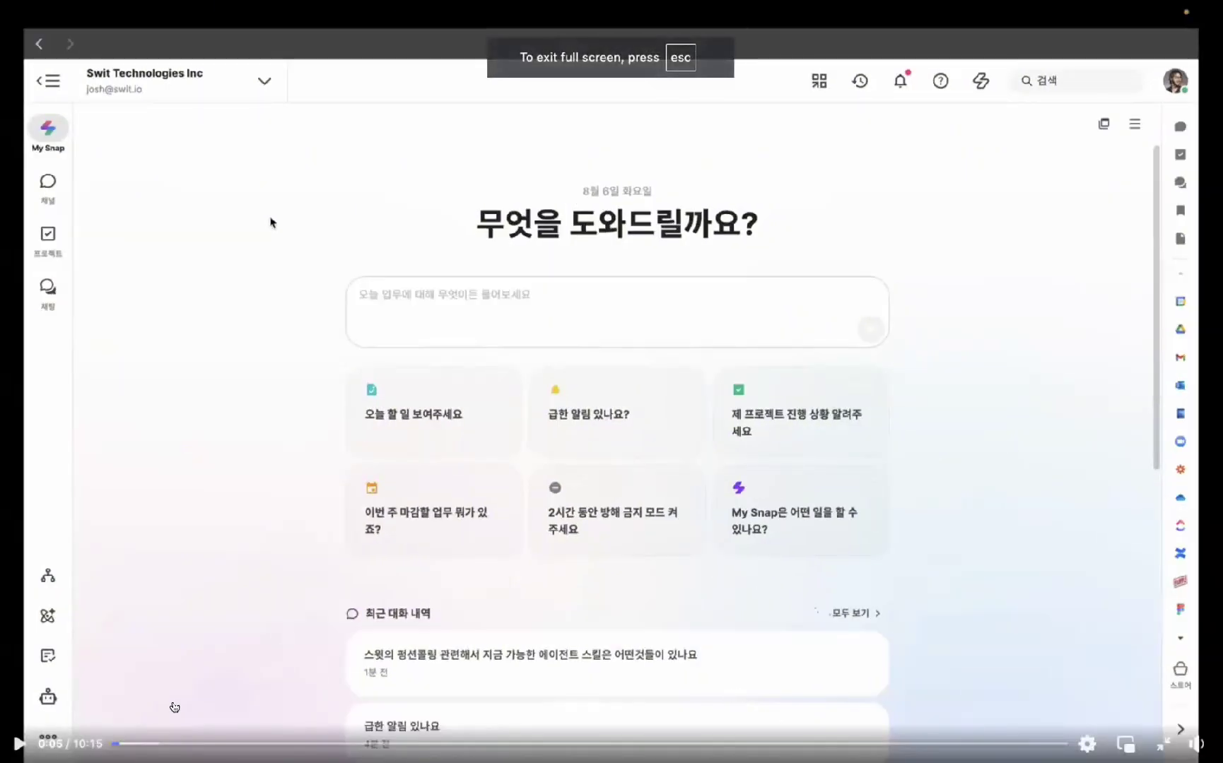
mouse_move(1194, 742)
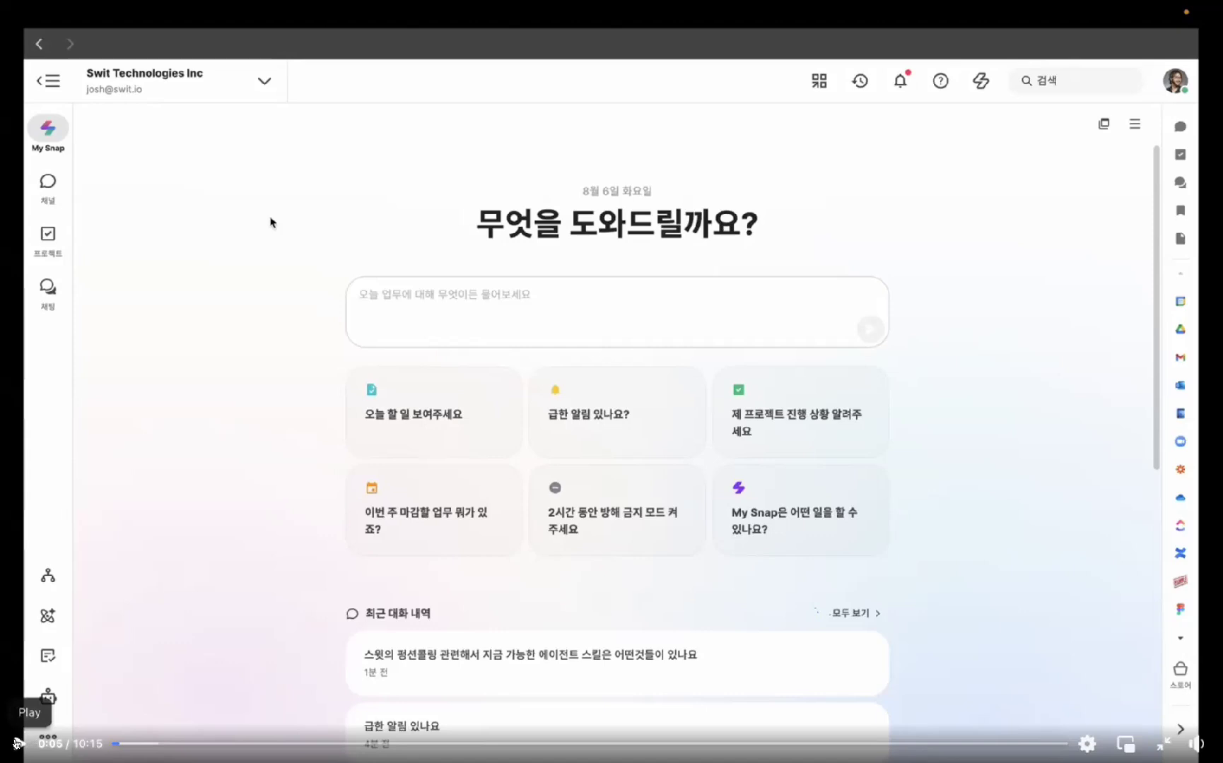
left_click(17, 742)
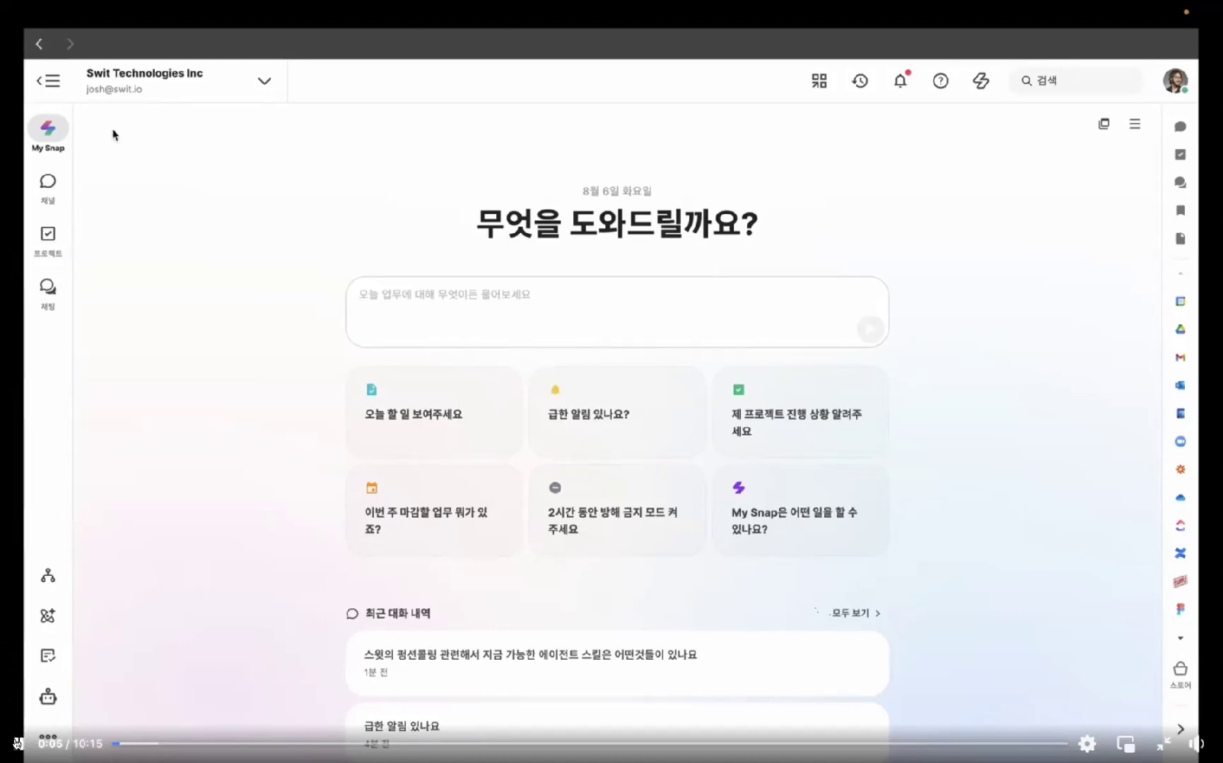
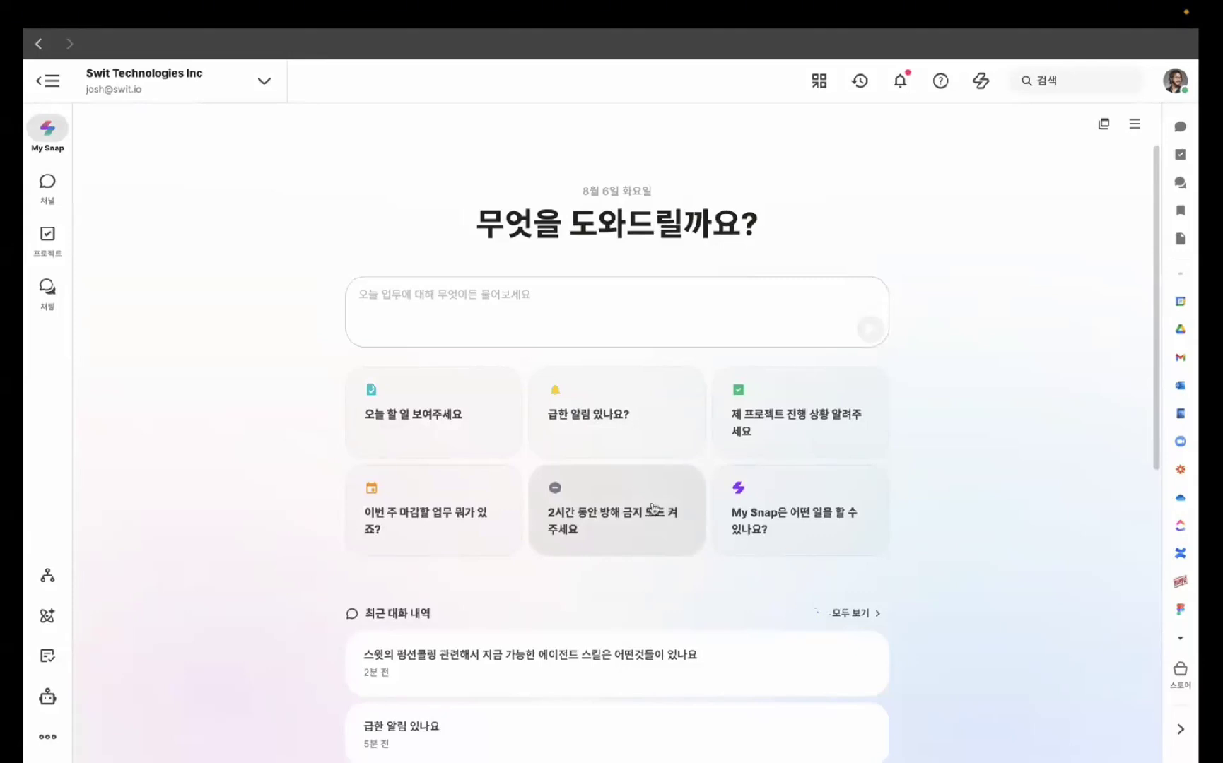
- Look through the My Snap conversation history panel, then close it
scroll(564, 468, "down", 5)
scroll(563, 469, "up", 5)
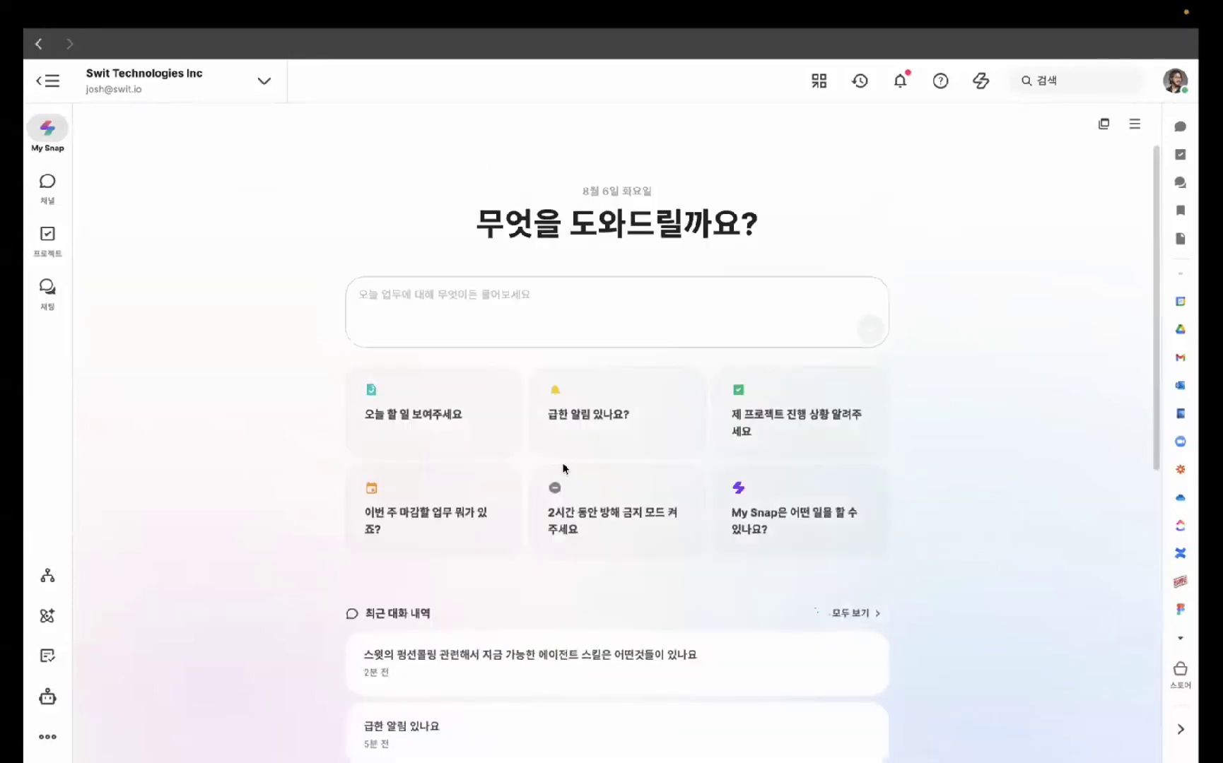
left_click(568, 292)
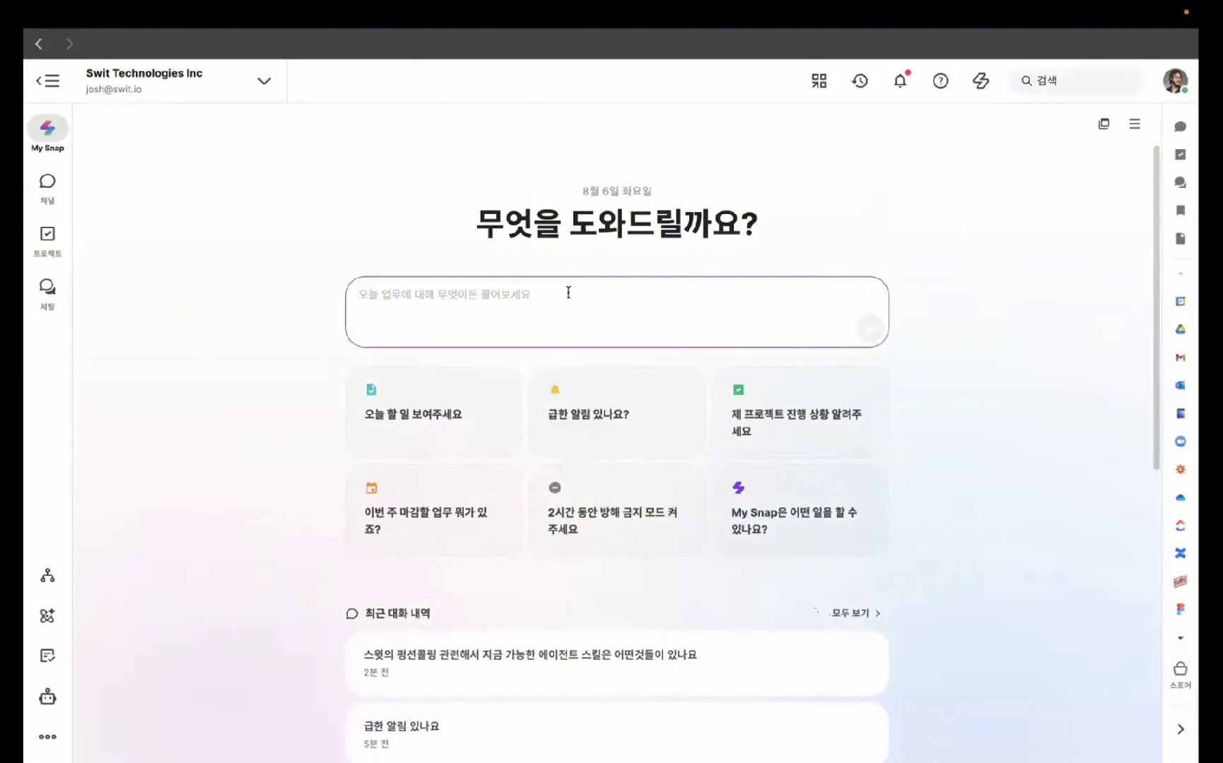
left_click(1134, 124)
scroll(1069, 475, "down", 10)
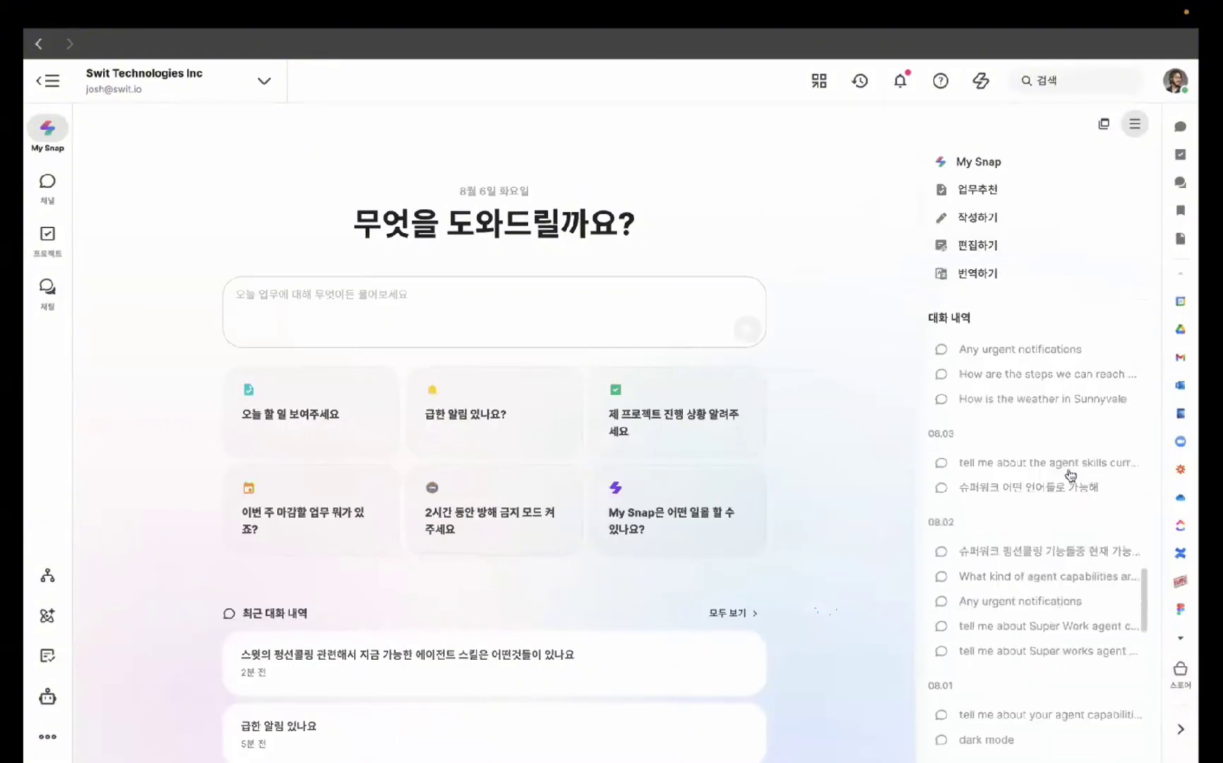
scroll(1069, 475, "up", 10)
left_click(1135, 125)
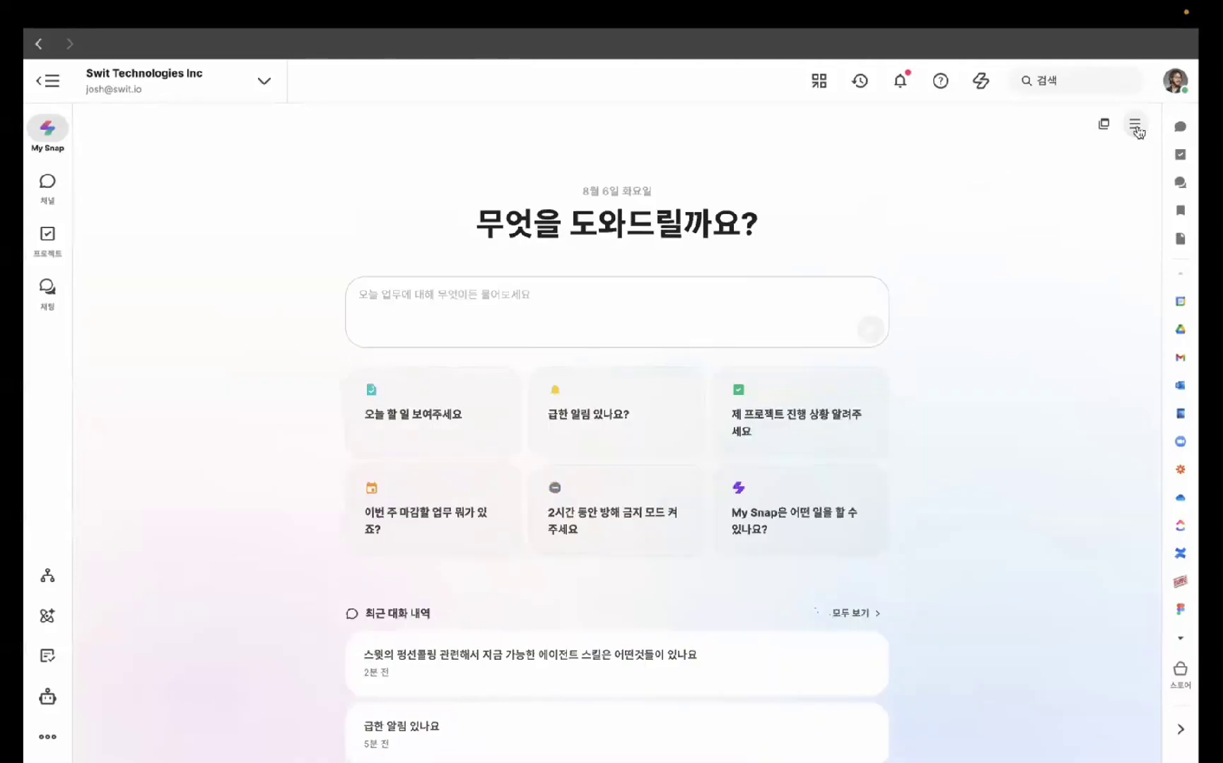
- Ask My Snap which Swit function-calling agent skills are currently available
left_click(675, 308)
type("스윗 펑션콜")
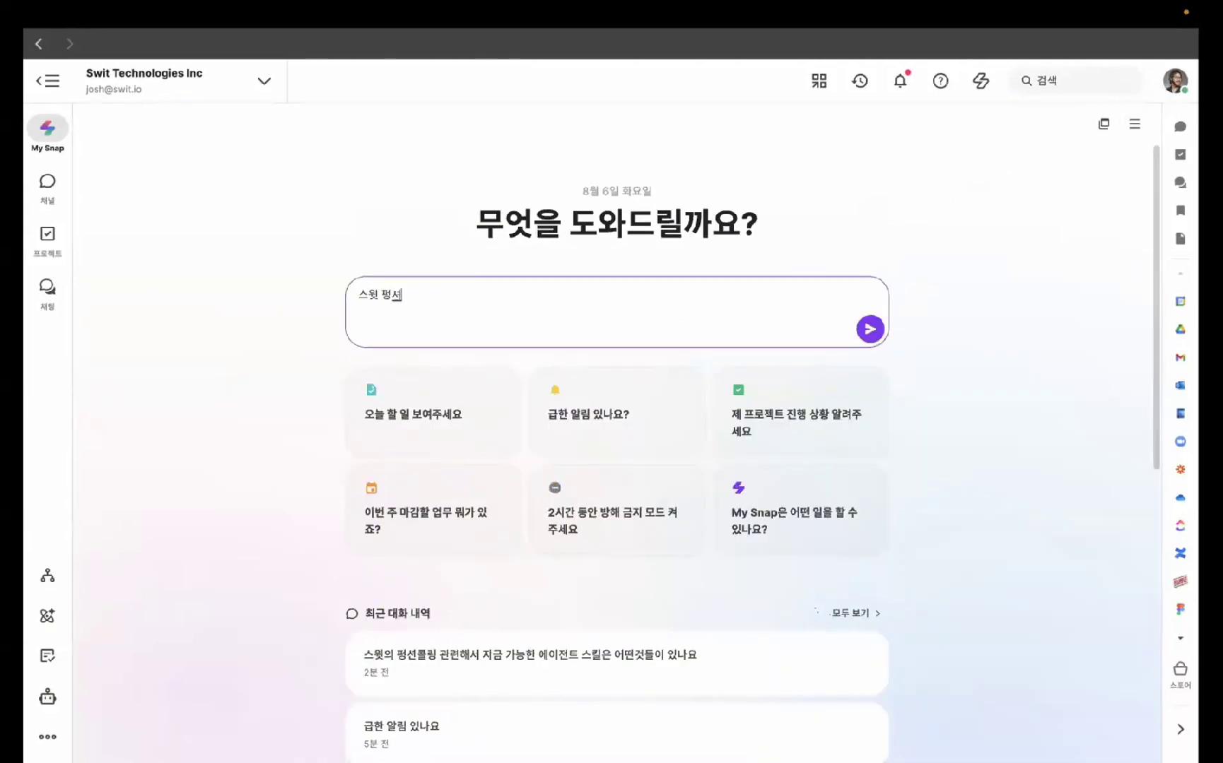
type(" 기능중 혀")
type("재 가능한")
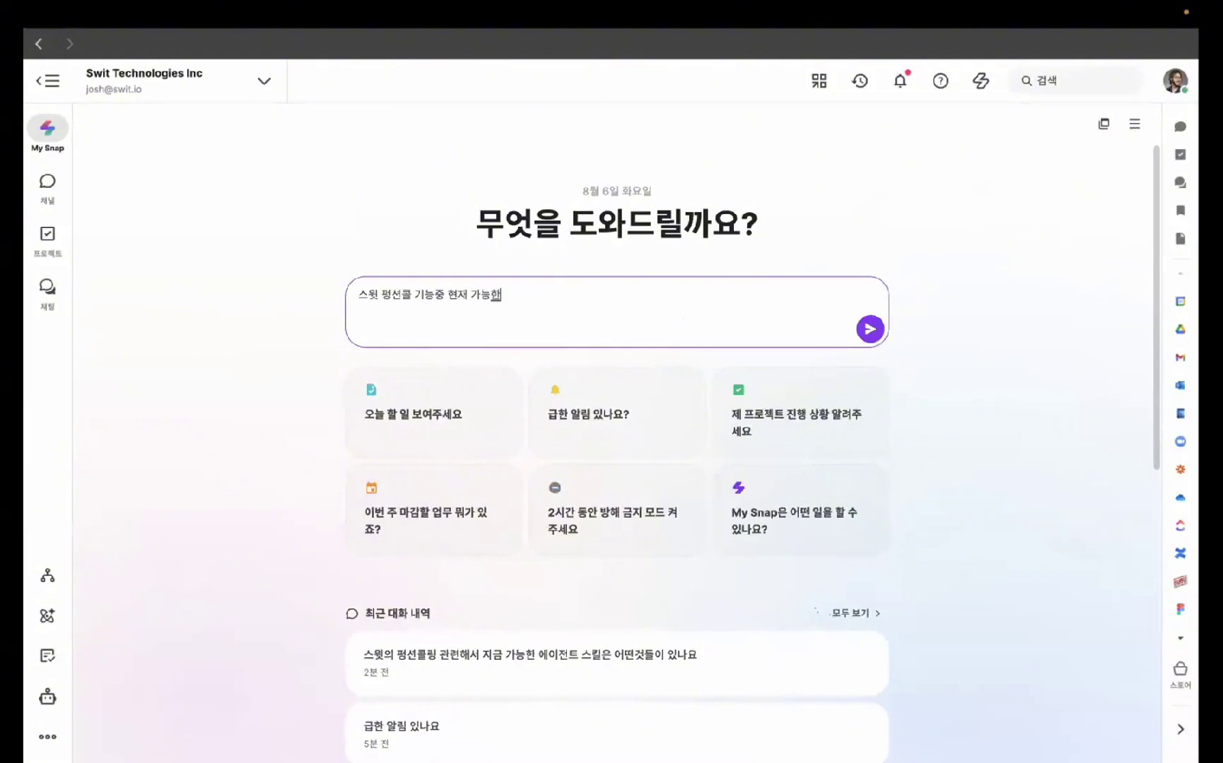
type(" 에이전트의")
type(" 스킬은 무엇이")
type(" 있나")
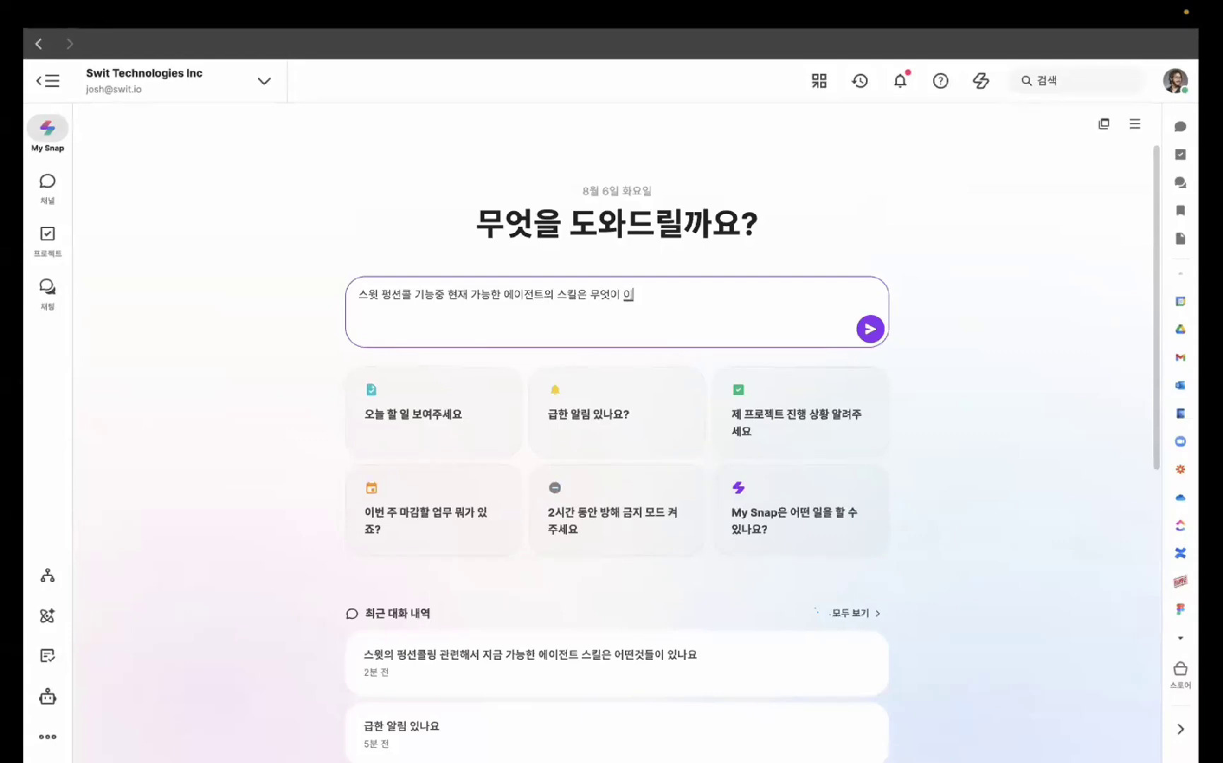
key("Return")
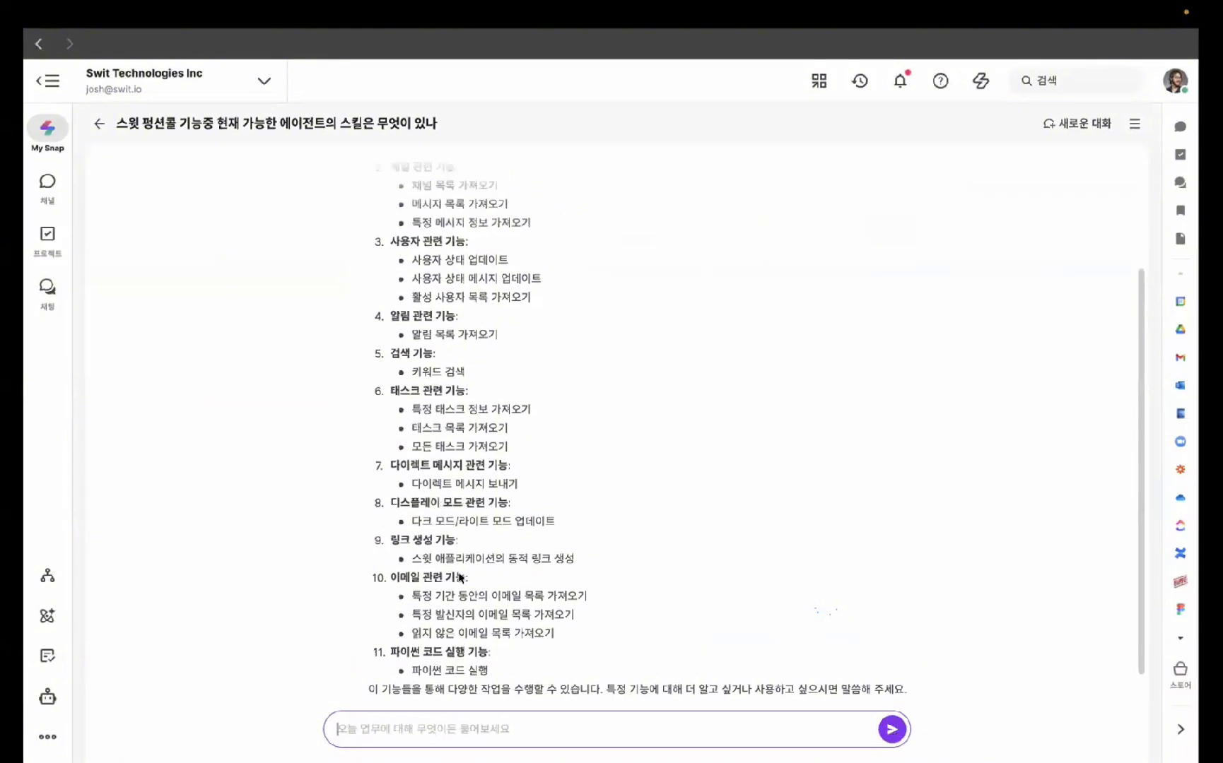
- Ask My Snap to turn on dark mode ('다크모드 켜줘') and do-not-disturb for 2 hours
scroll(459, 577, "up", 1)
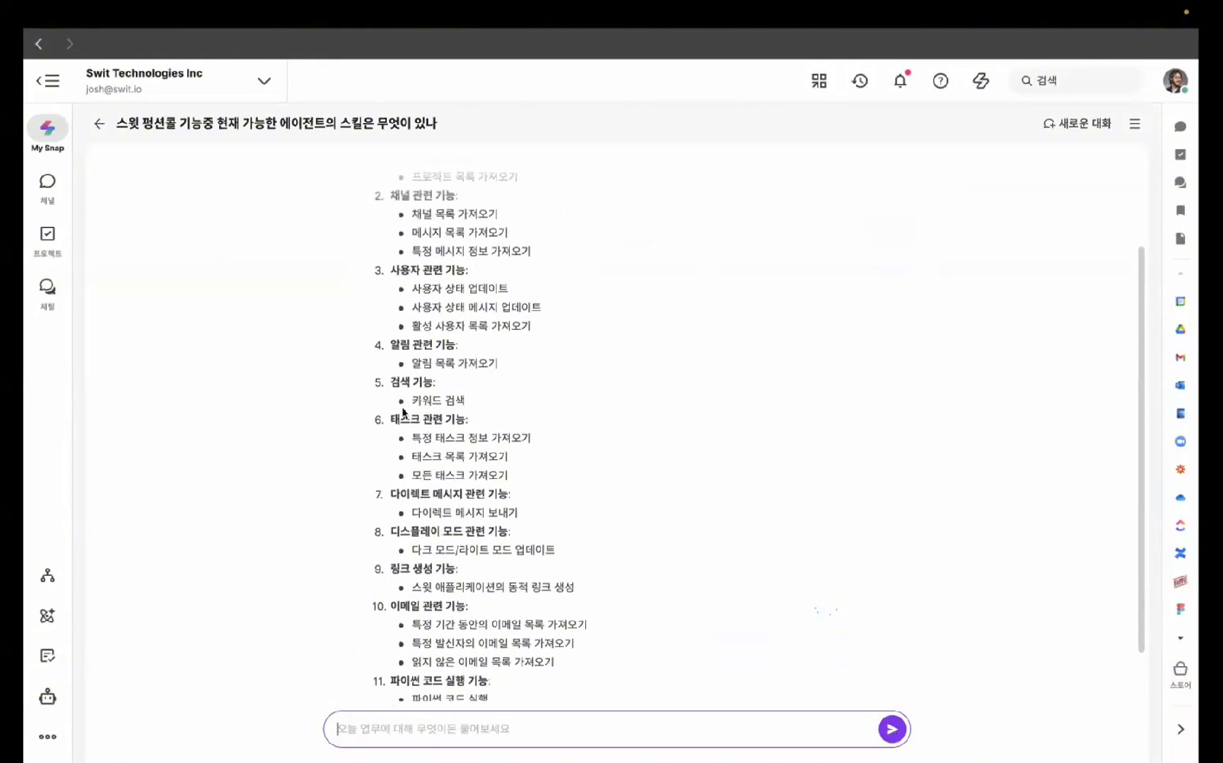
scroll(468, 403, "up", 2)
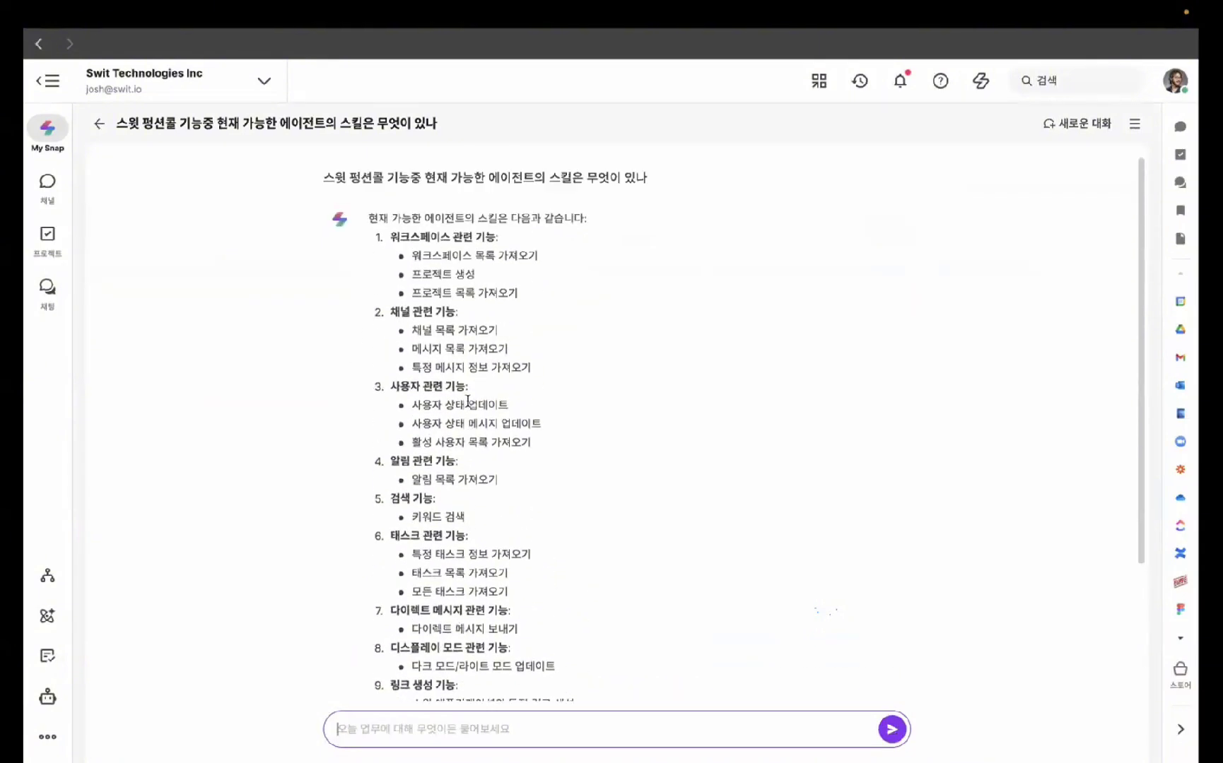
scroll(491, 347, "down", 3)
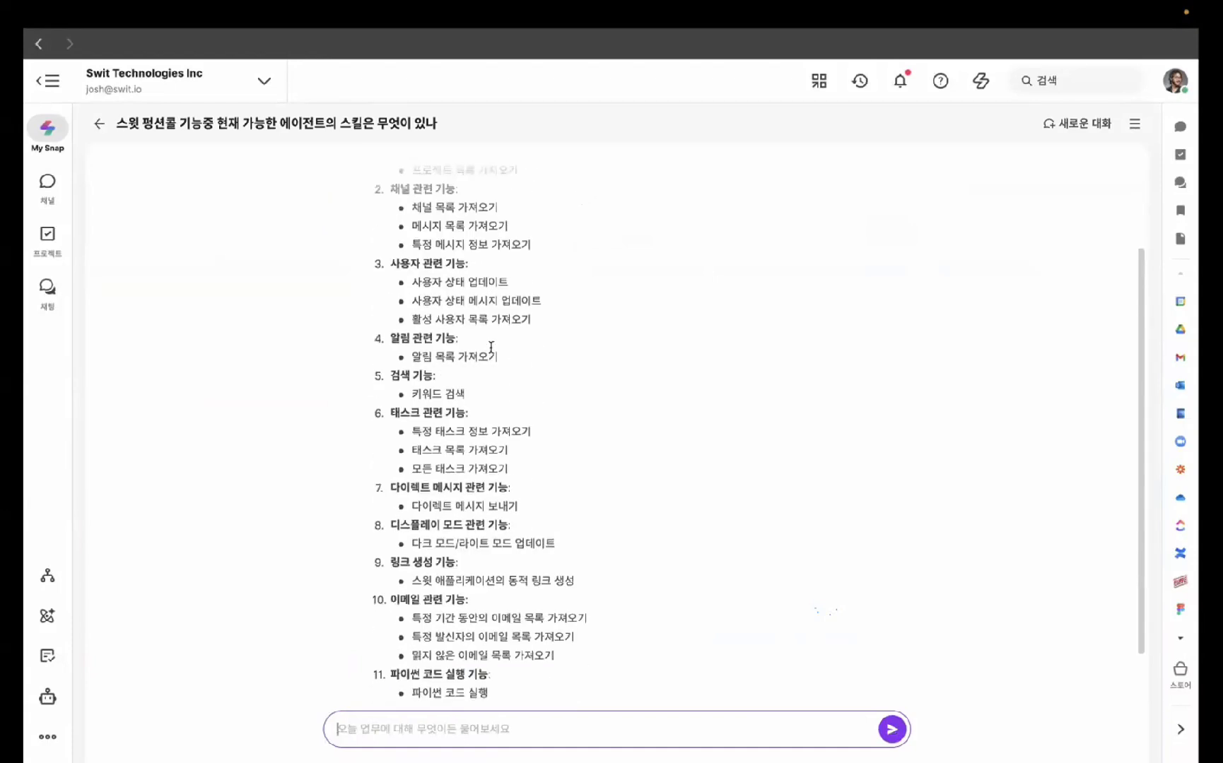
left_click(420, 728)
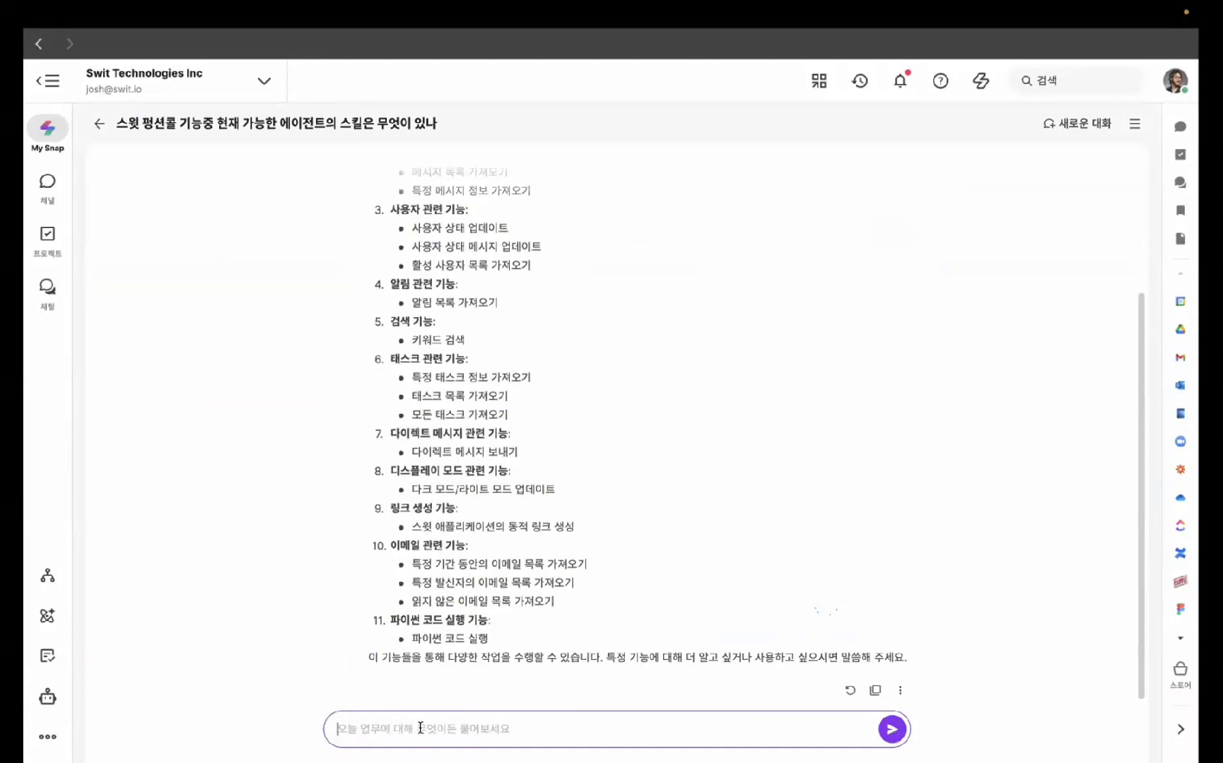
type("다크모드 켜")
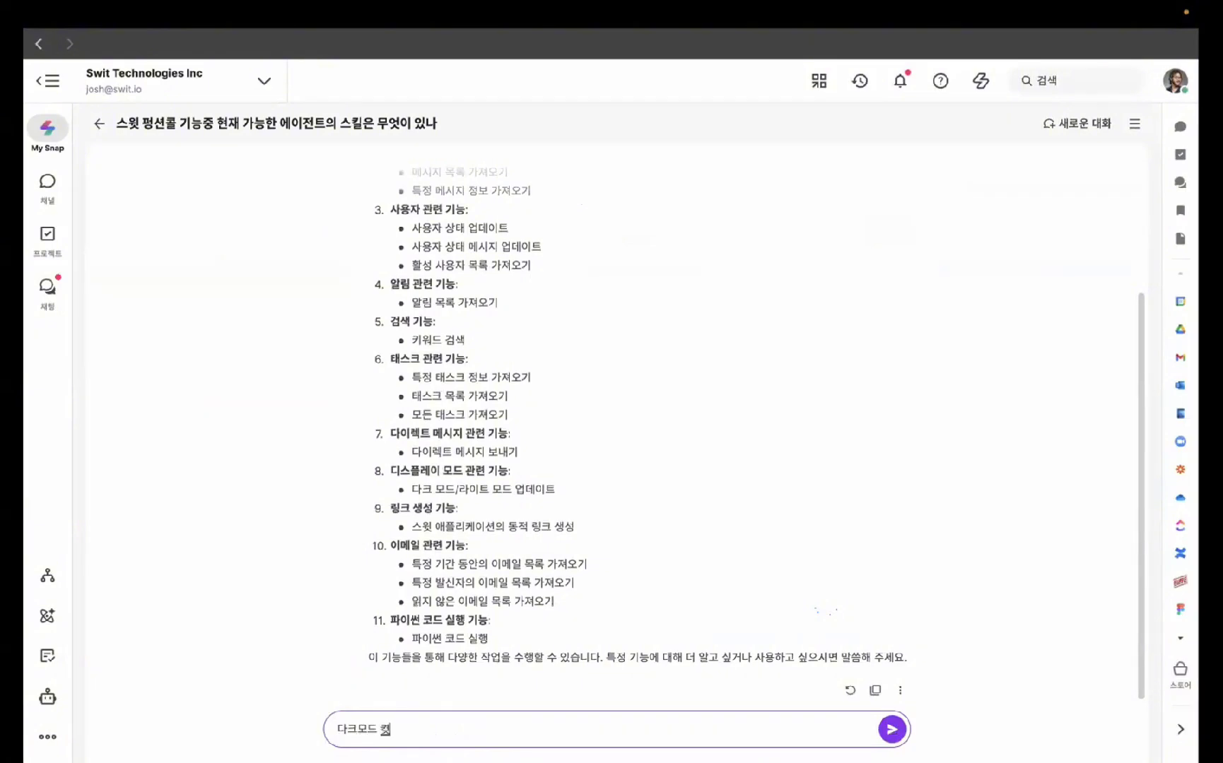
type("줘")
key("Return")
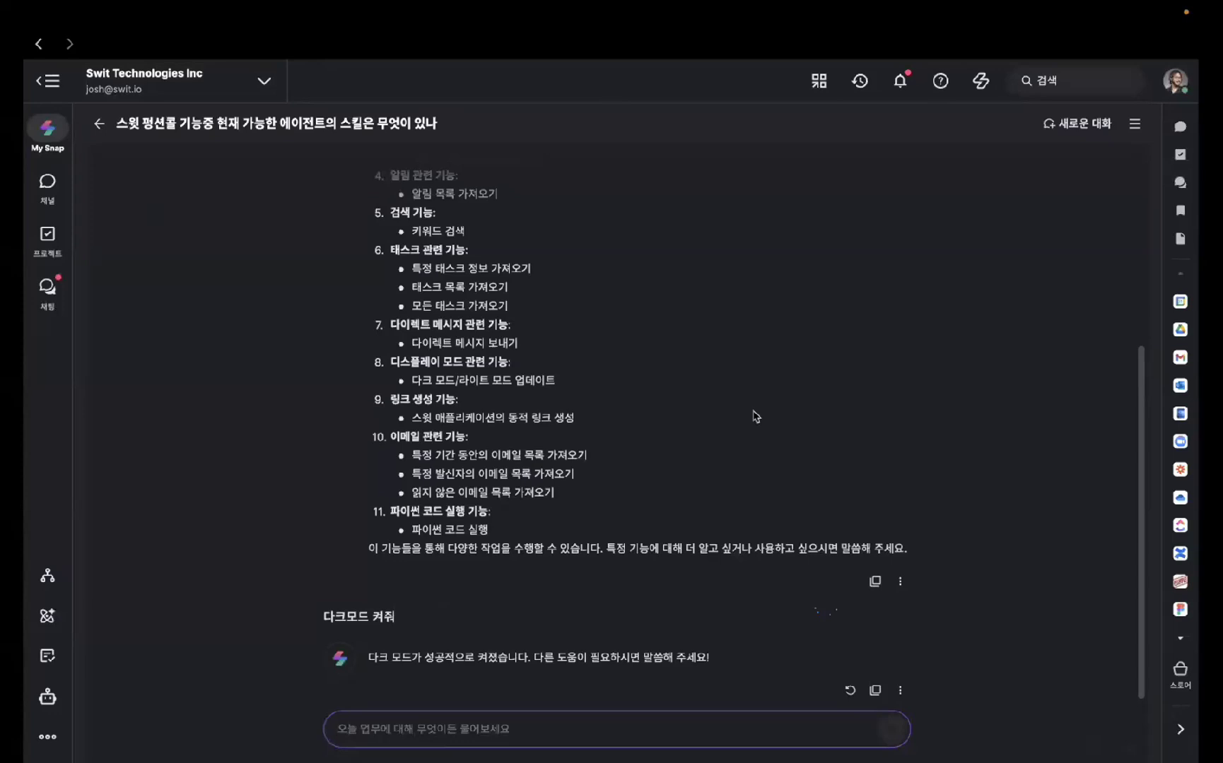
type("방해금지")
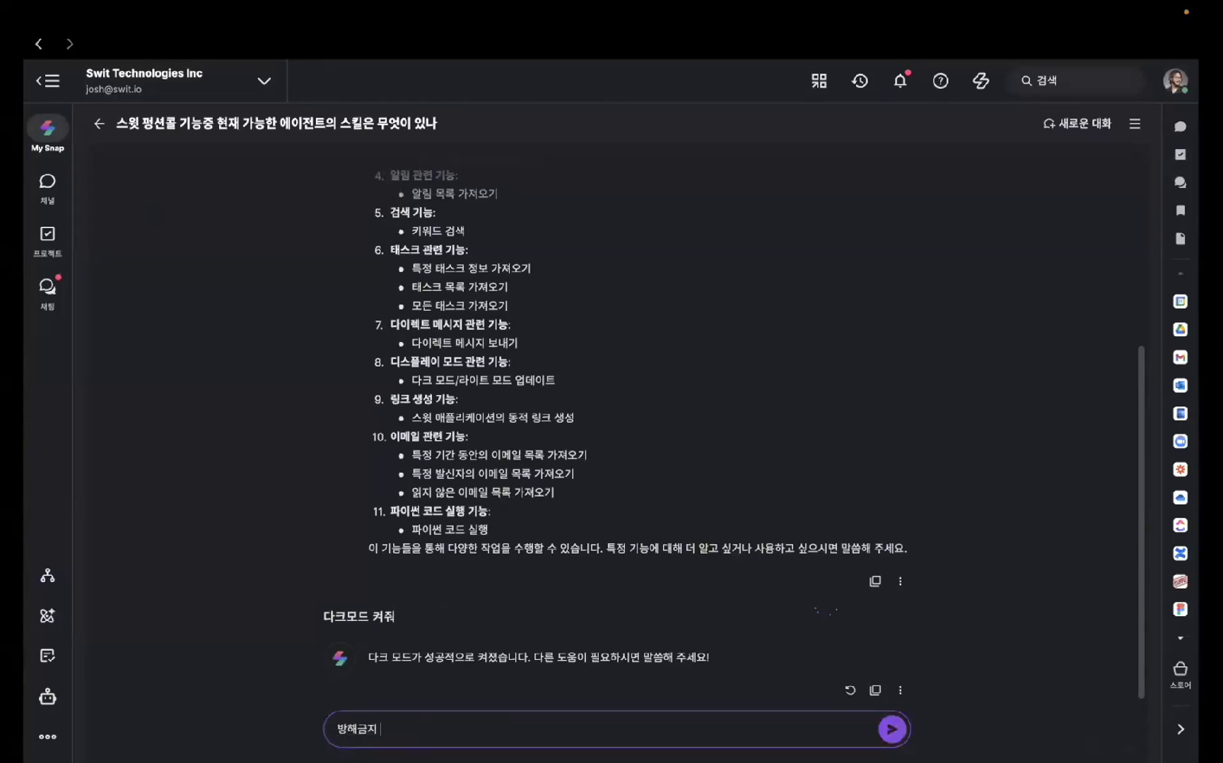
type(" 모드 2시간 켜줘")
key("Return")
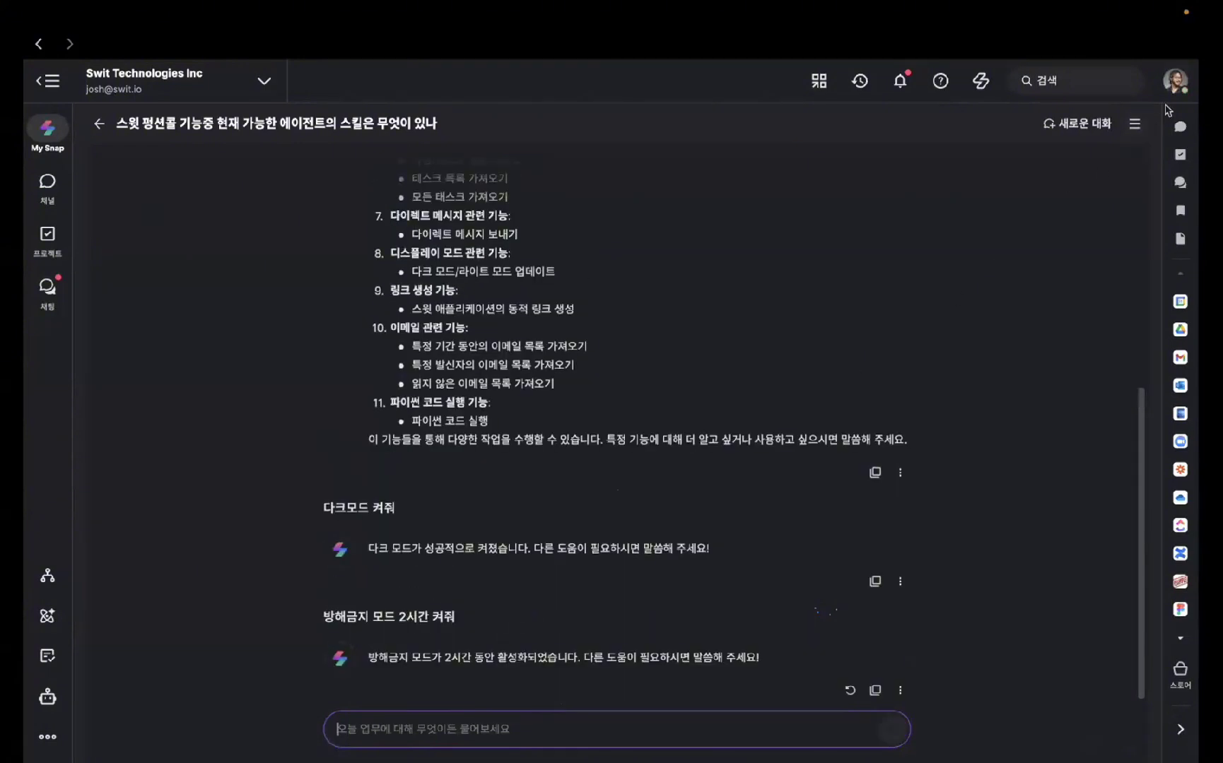
- Check the remaining do-not-disturb time under 방해금지 설정 in the profile menu
left_click(1173, 83)
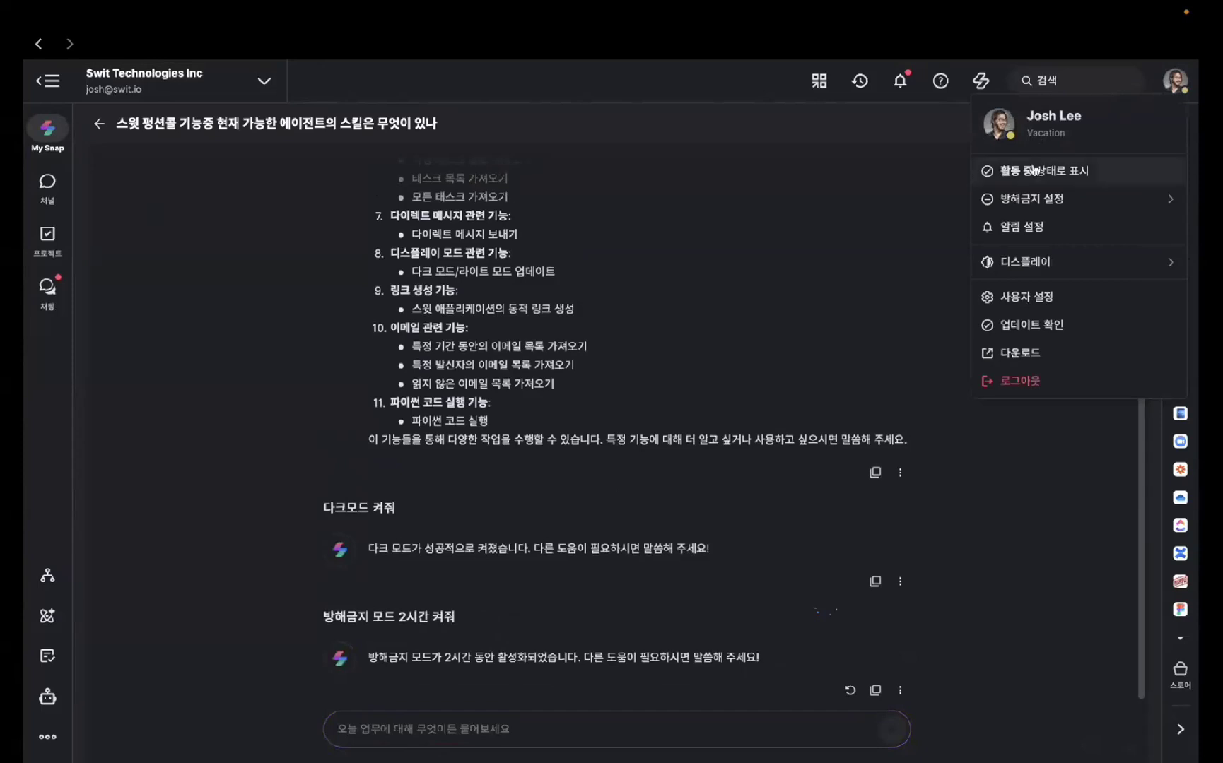
mouse_move(1044, 200)
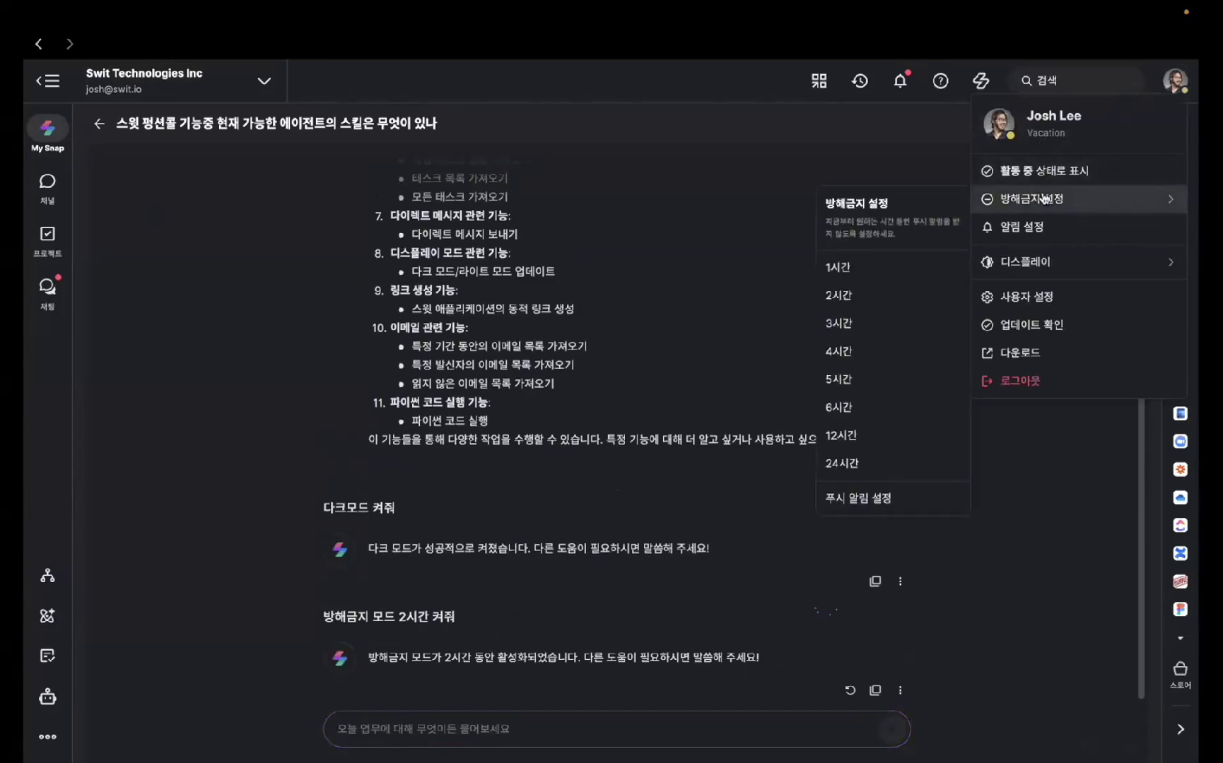
left_click(718, 357)
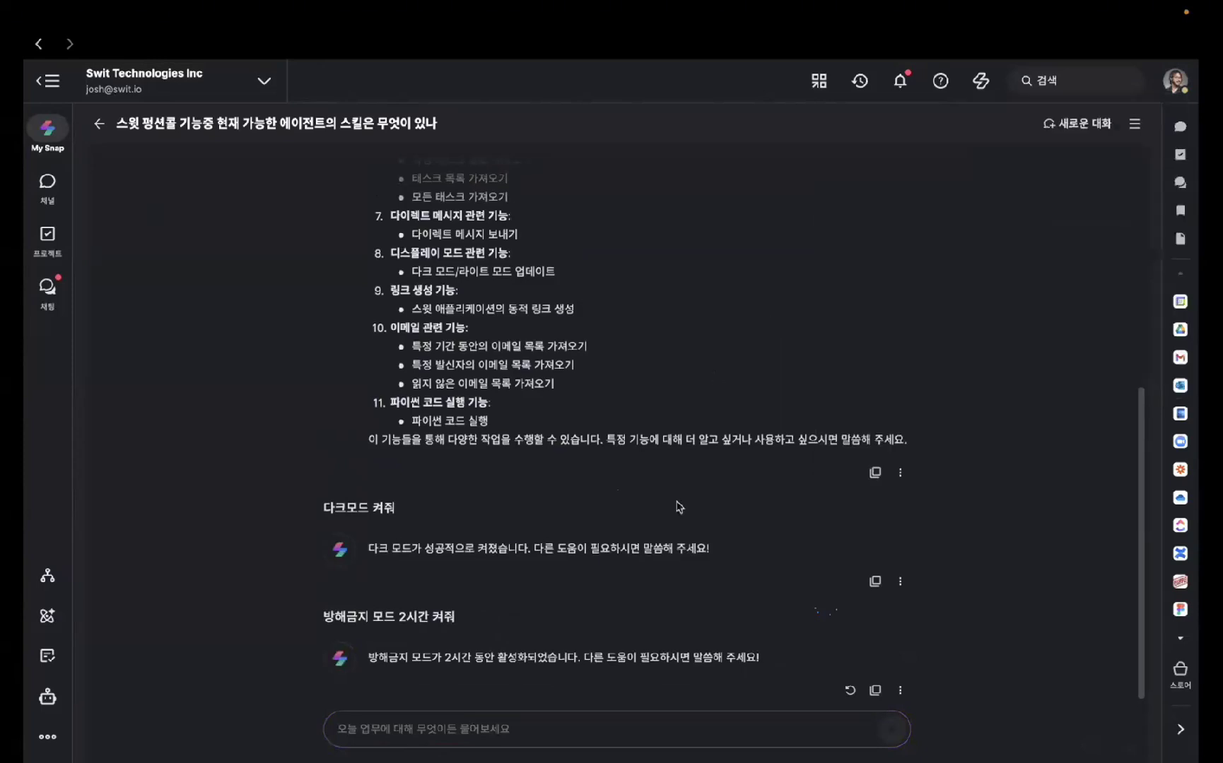
- Ask My Snap to add one more hour of do-not-disturb ('1시간 추가해줘')
left_click(582, 727)
type("1시간 줘")
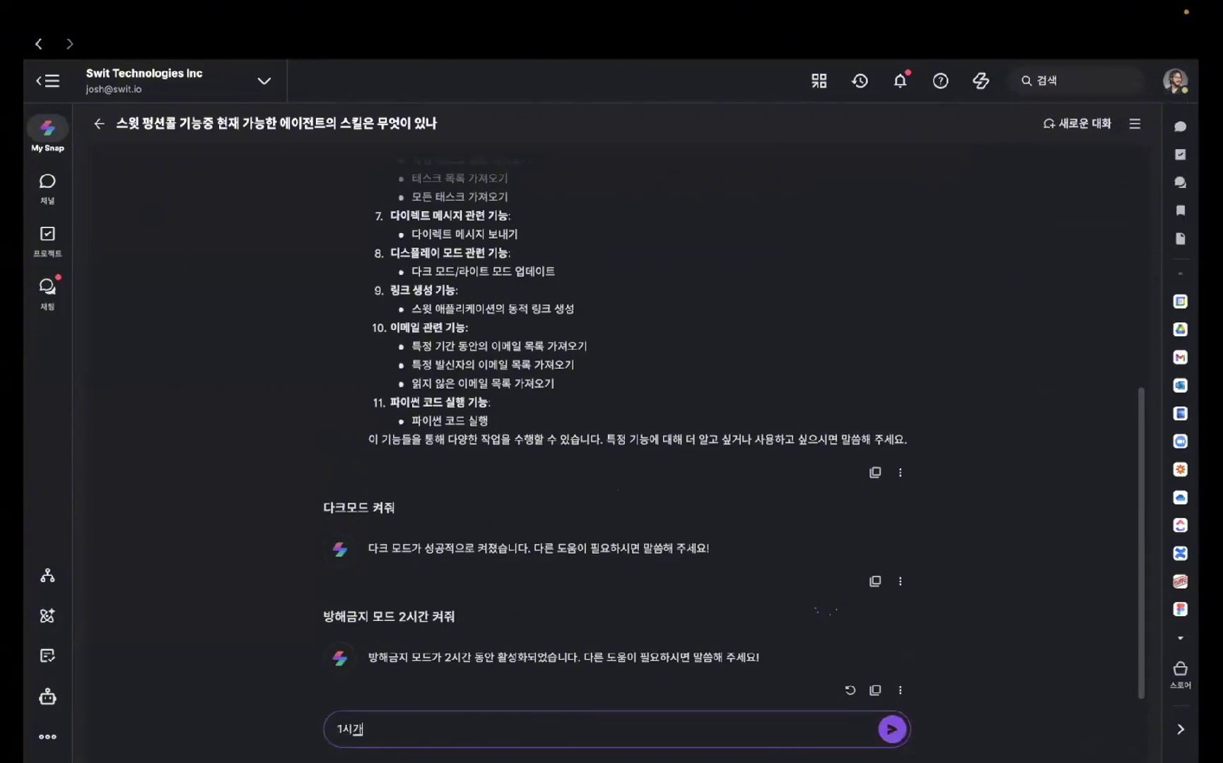
type("가해줘")
key("Return")
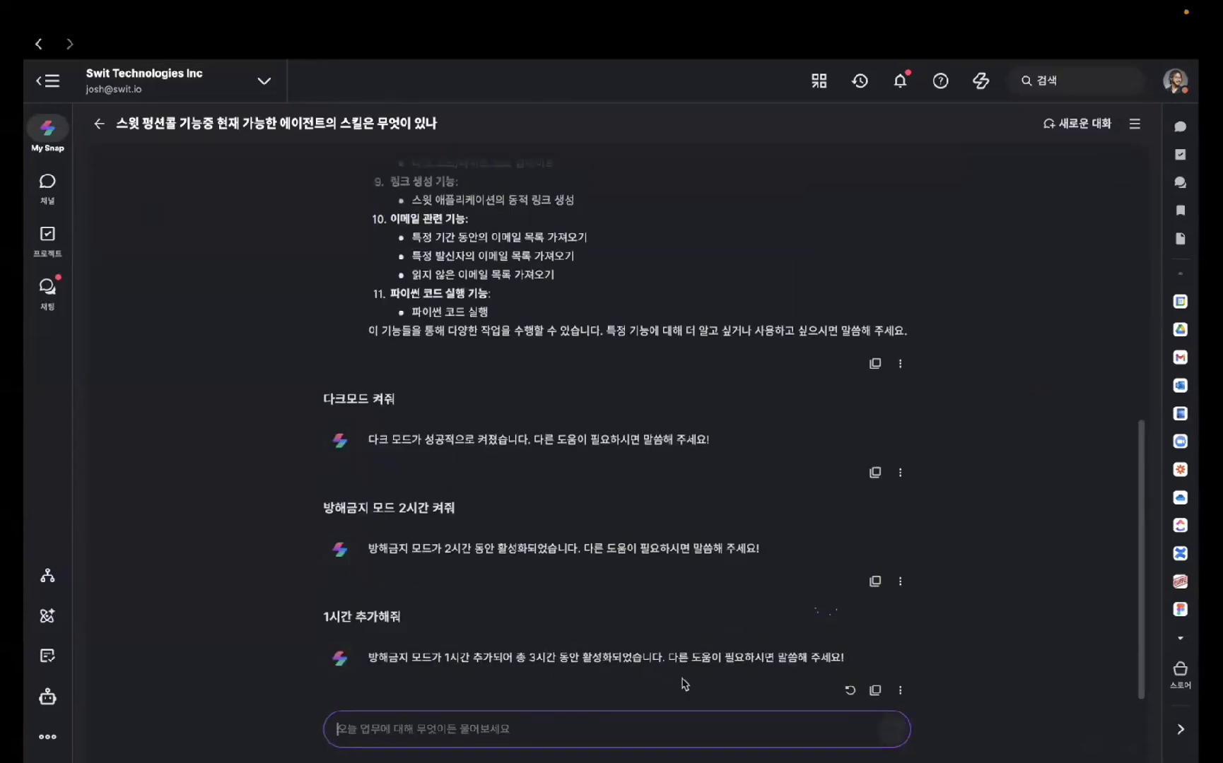
- Recheck the do-not-disturb timer, now showing about 2:59:50 remaining
left_click(1169, 84)
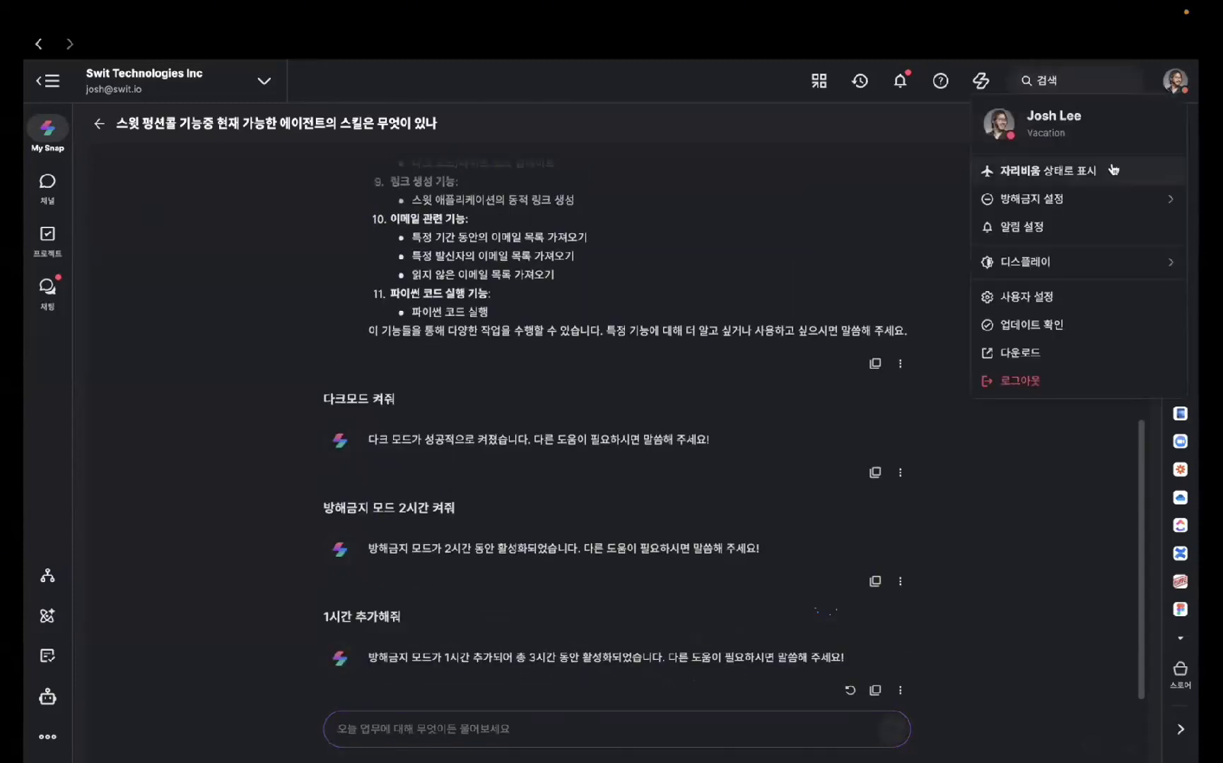
mouse_move(1099, 200)
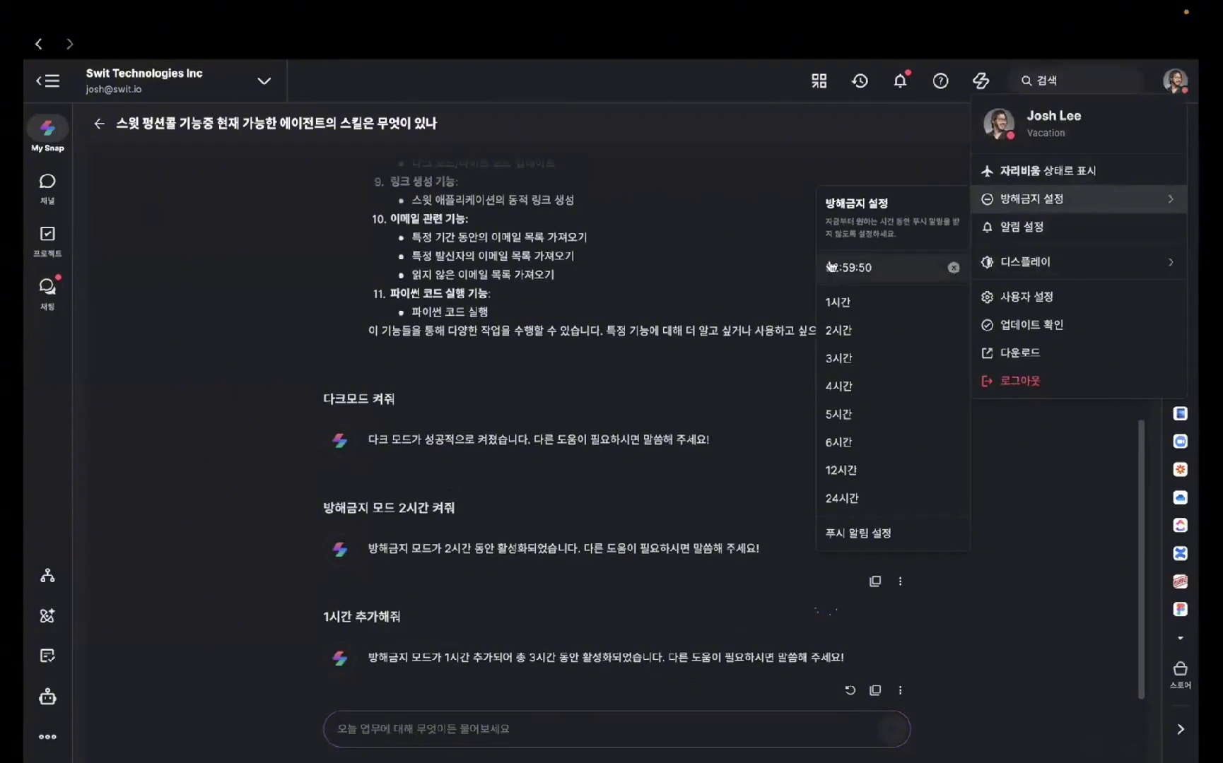
left_click(465, 727)
left_click(465, 728)
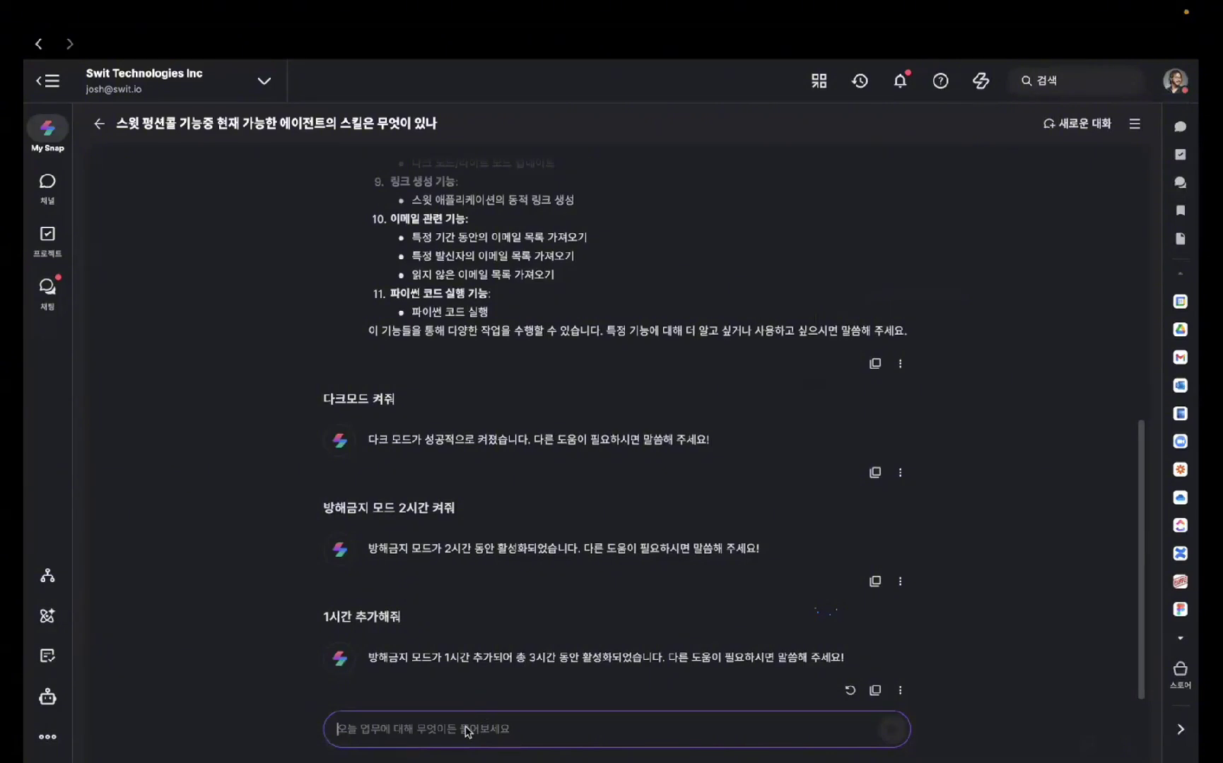
- Send 'let there be light' to My Snap to switch Swit back to light mode
type("let")
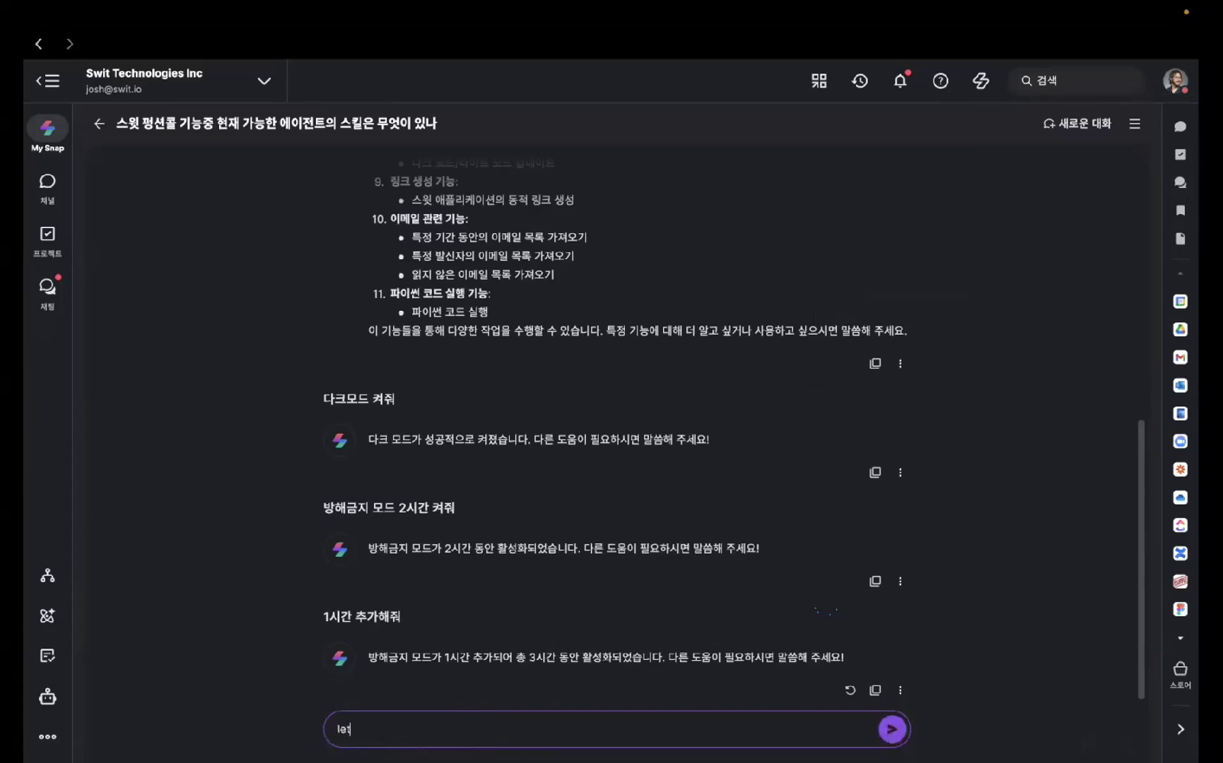
type(" there be light")
key("Return")
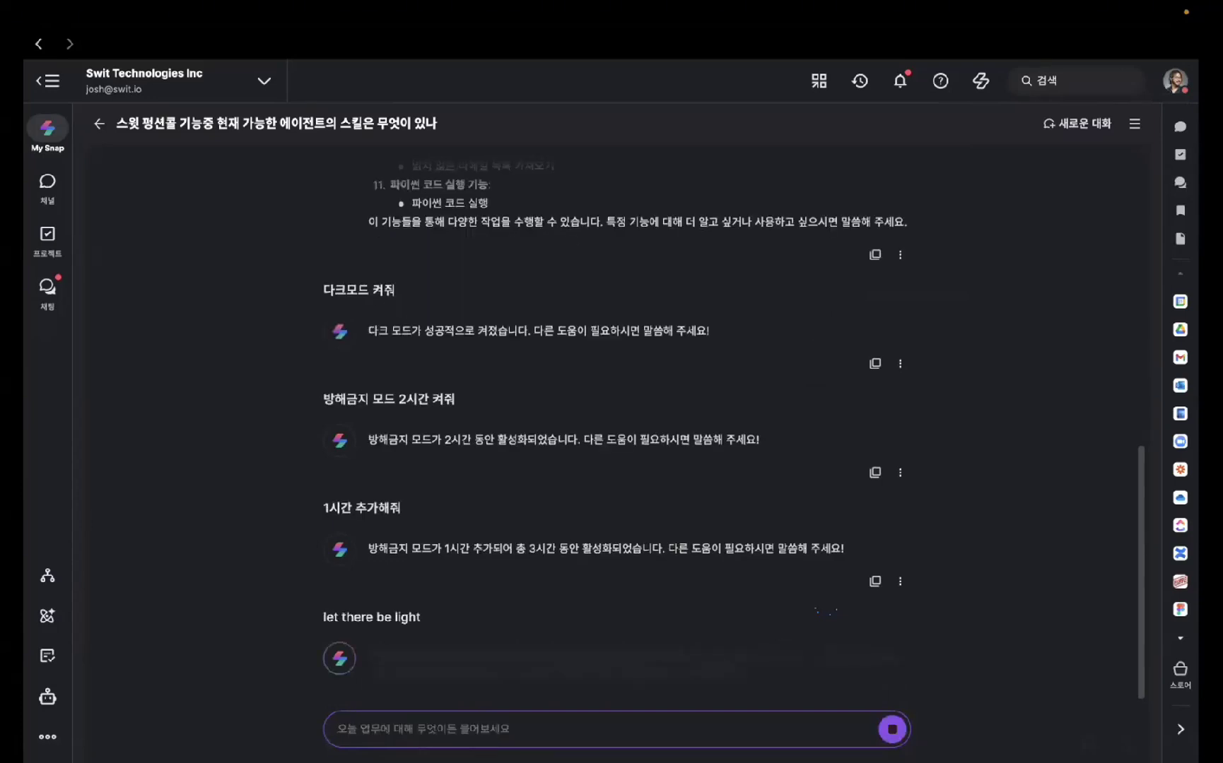
key("ctrl+space")
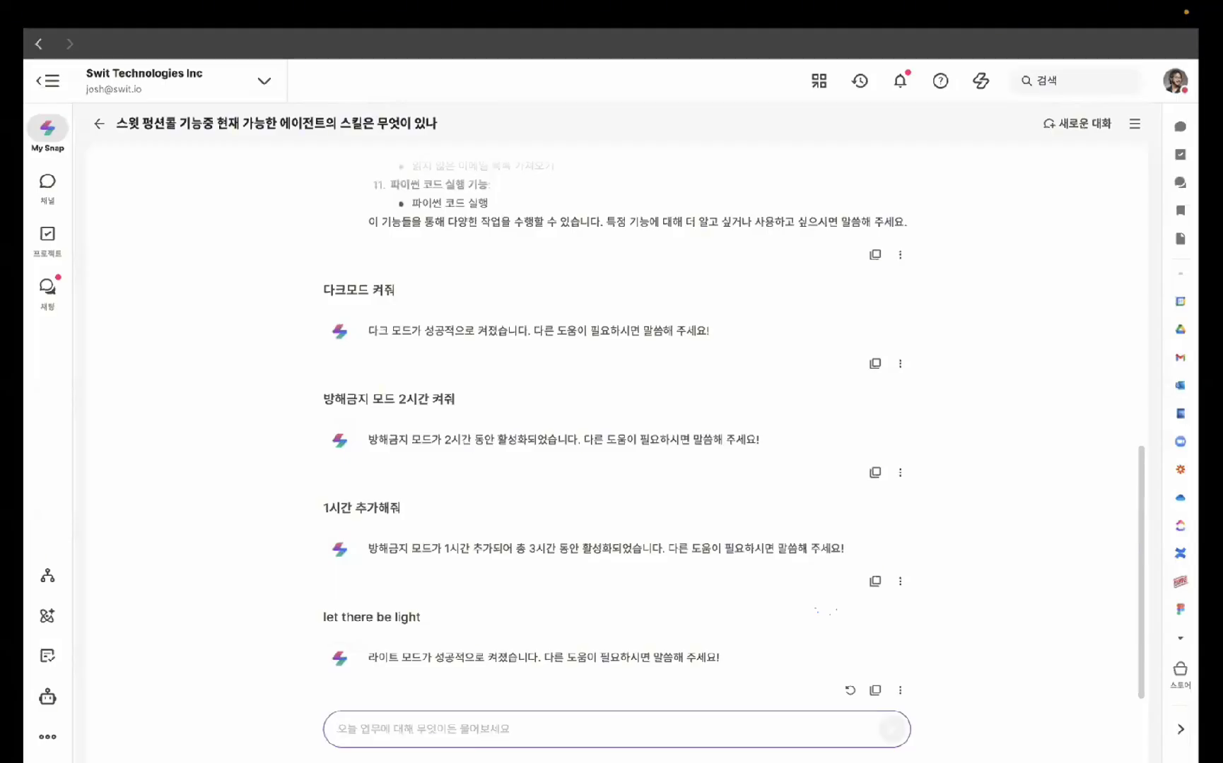
key("ctrl+space")
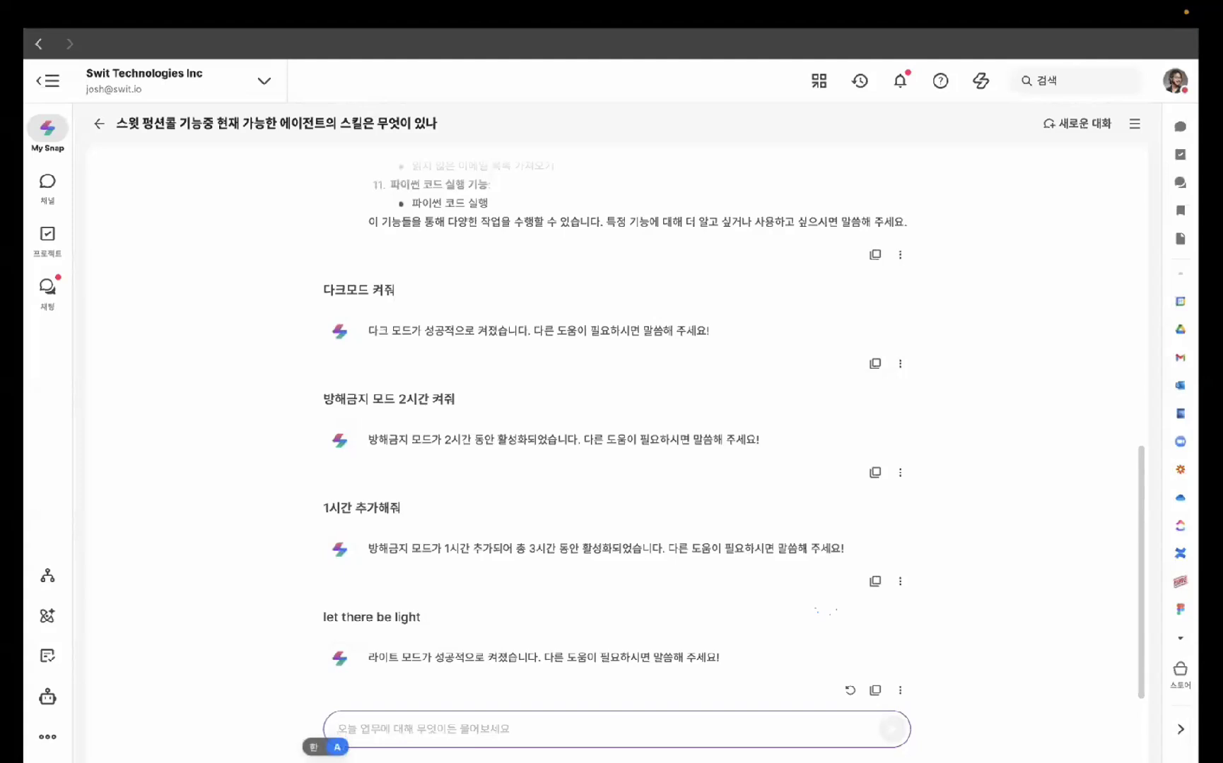
- Ask My Snap for a linked list of your channels in the Super Work workspace
type("super")
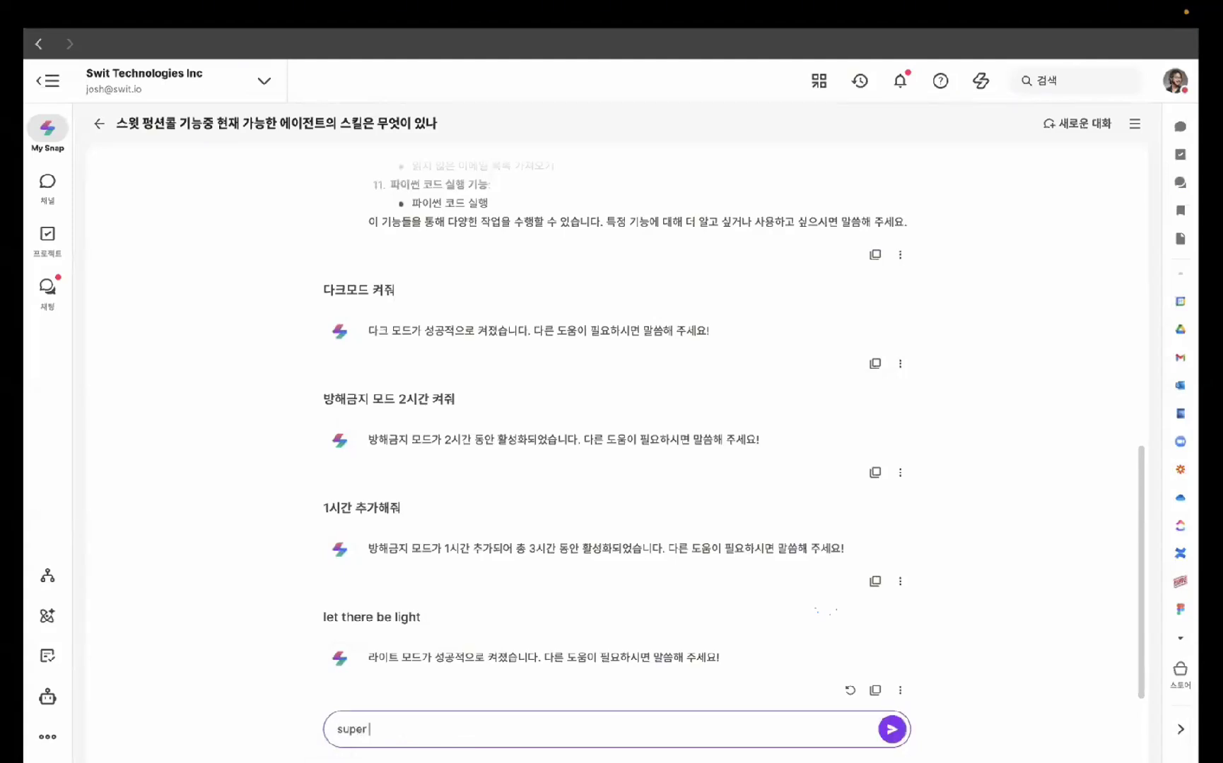
type(" work")
key("ctrl+space")
type("윈")
type("스페이스에")
type("서 내가 들에")
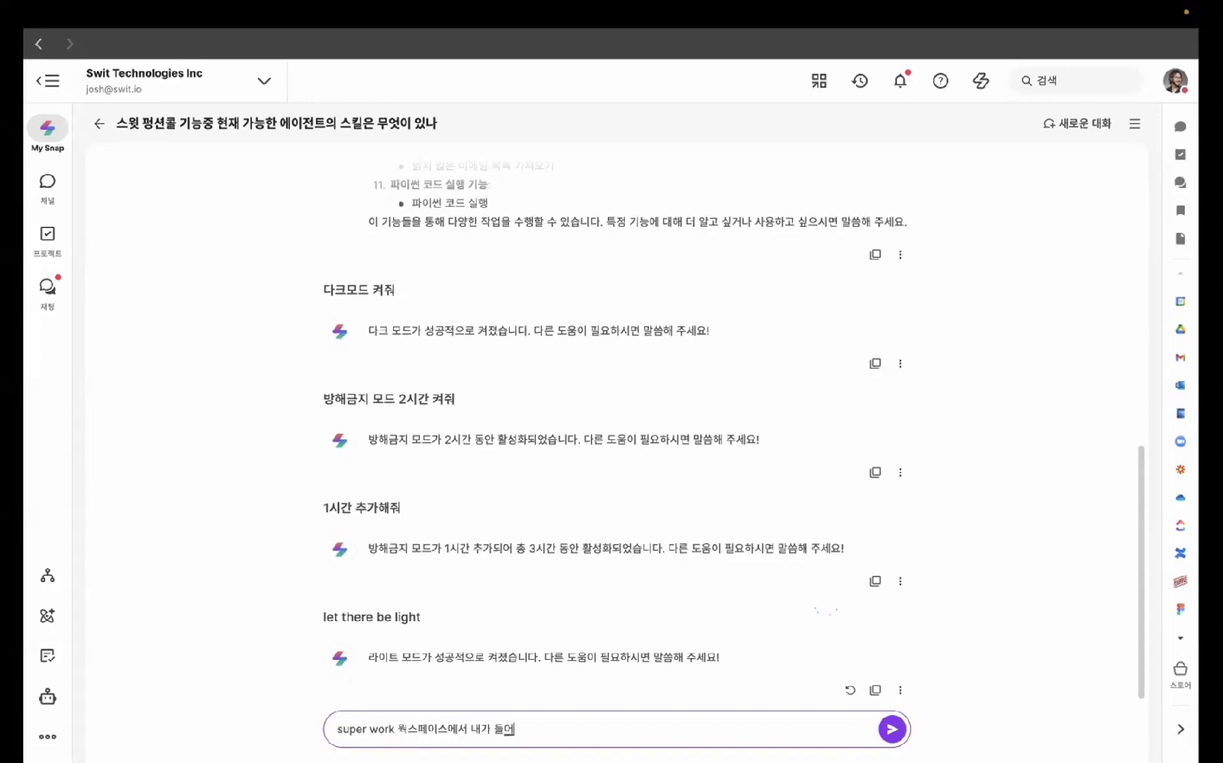
key("BackSpace")
type("어있는 채널이ㅡ ㅁ")
key("BackSpace")
key("BackSpace")
key("BackSpace")
key("BackSpace")
type("들의 ㅁ")
type("목록을")
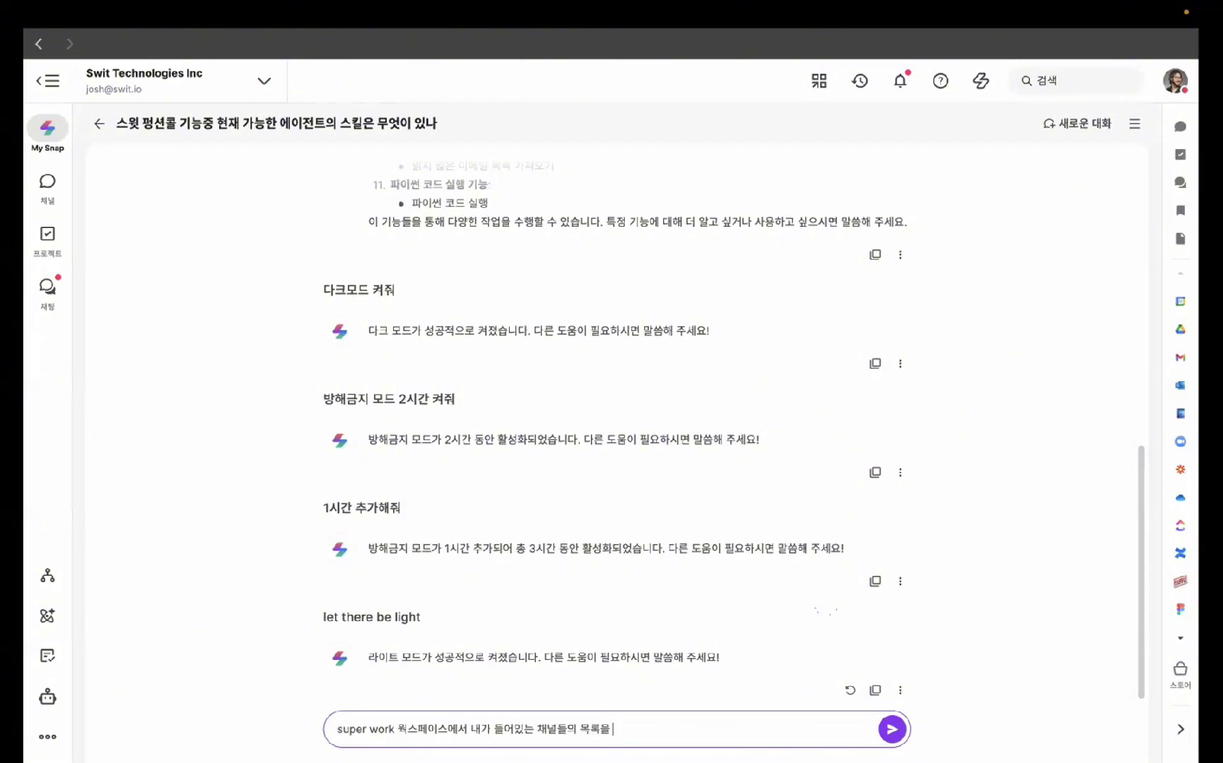
type(" 링크")
type("로 제공해줘")
key("Return")
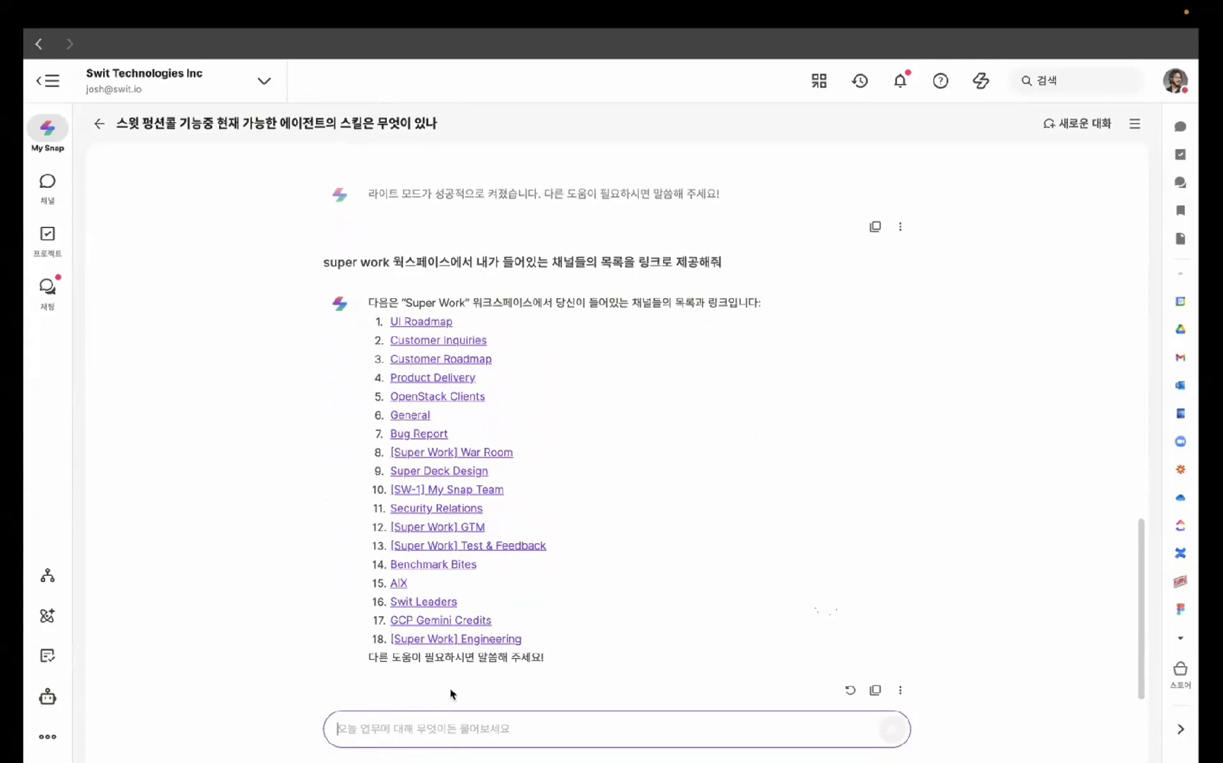
- Ask My Snap about unread notifications ('안읽은 알림이 있나?') and compare with the bell panel
type("안읽은 알")
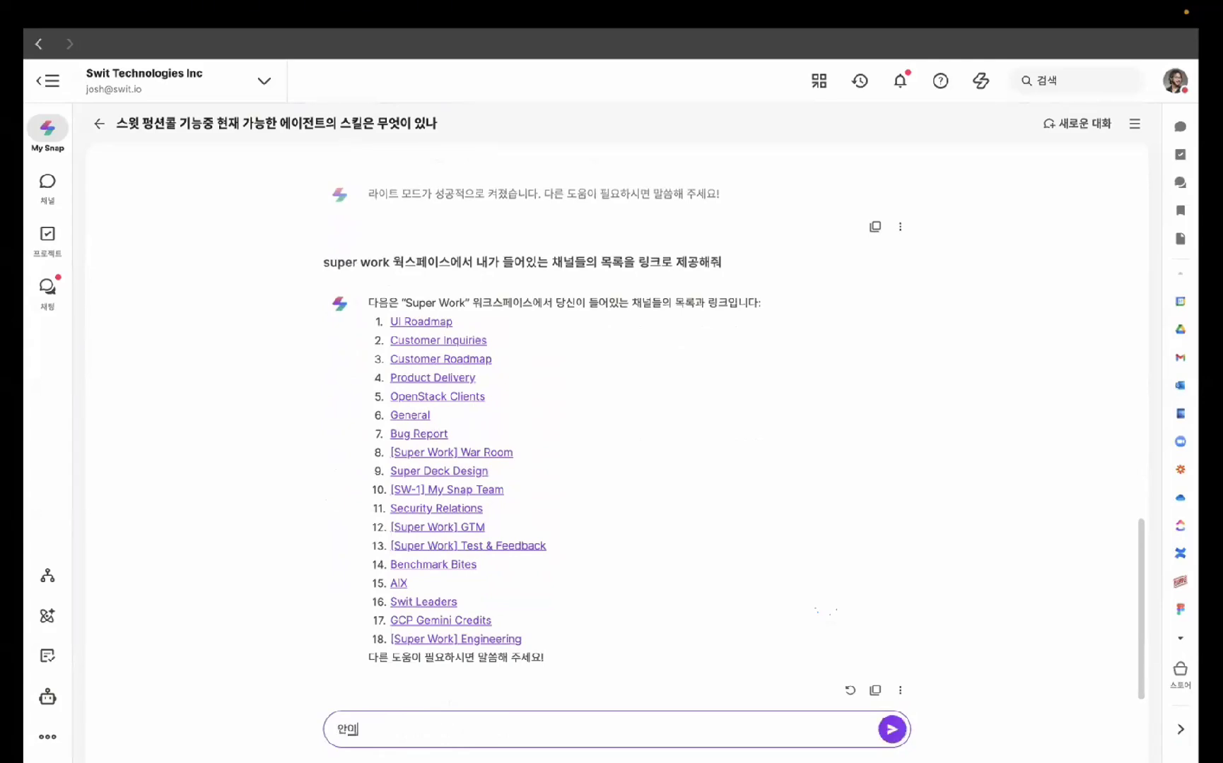
type("림이 있나?")
key("Return")
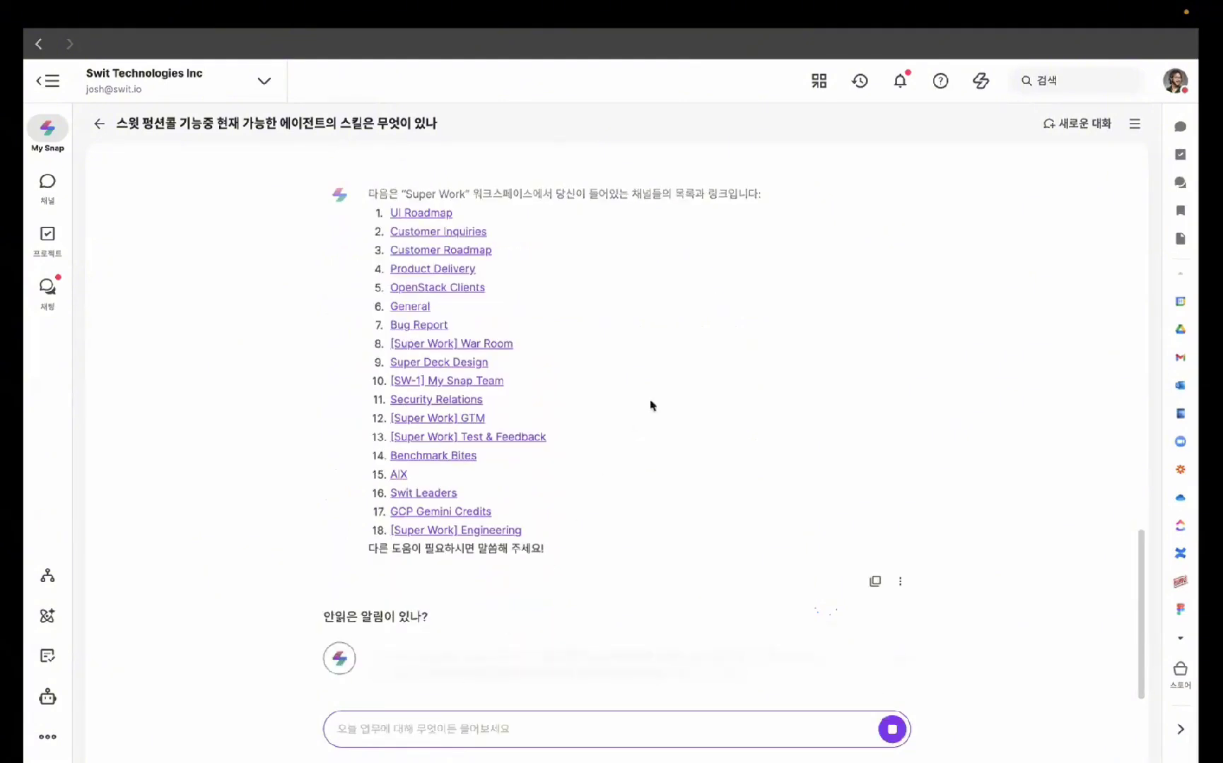
left_click(900, 82)
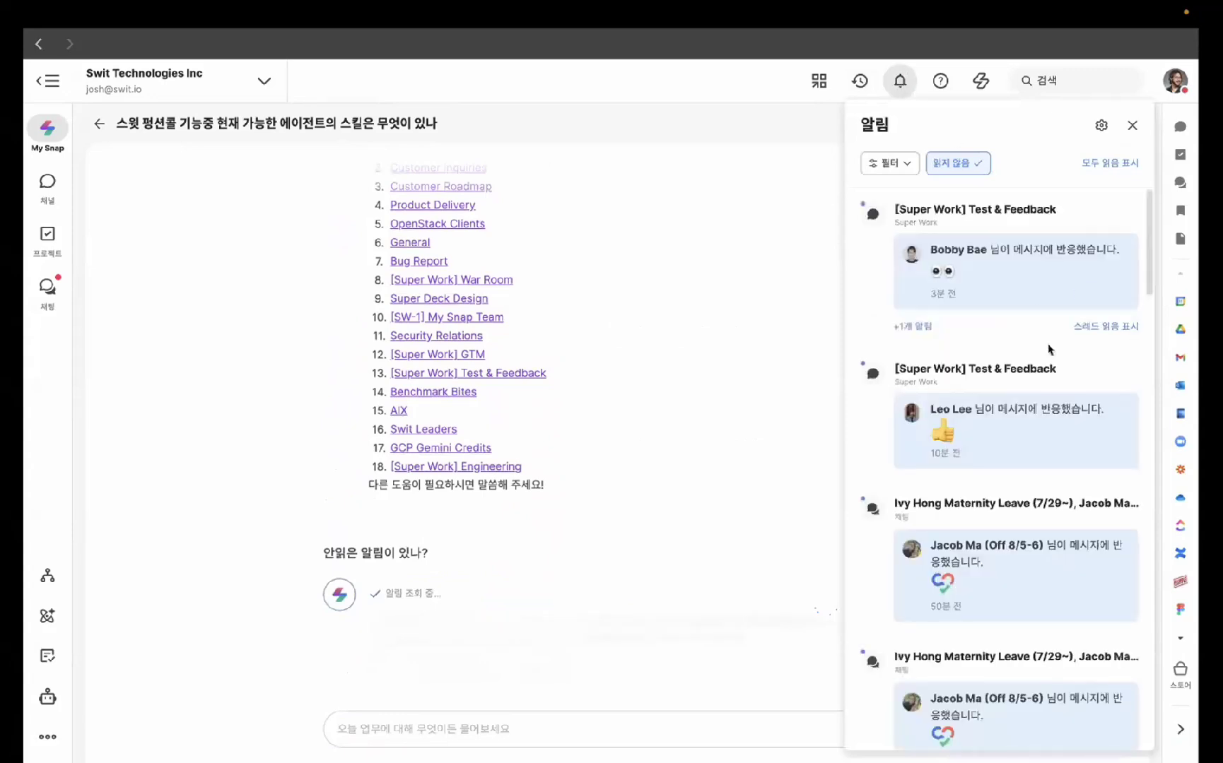
scroll(1049, 349, "down", 5)
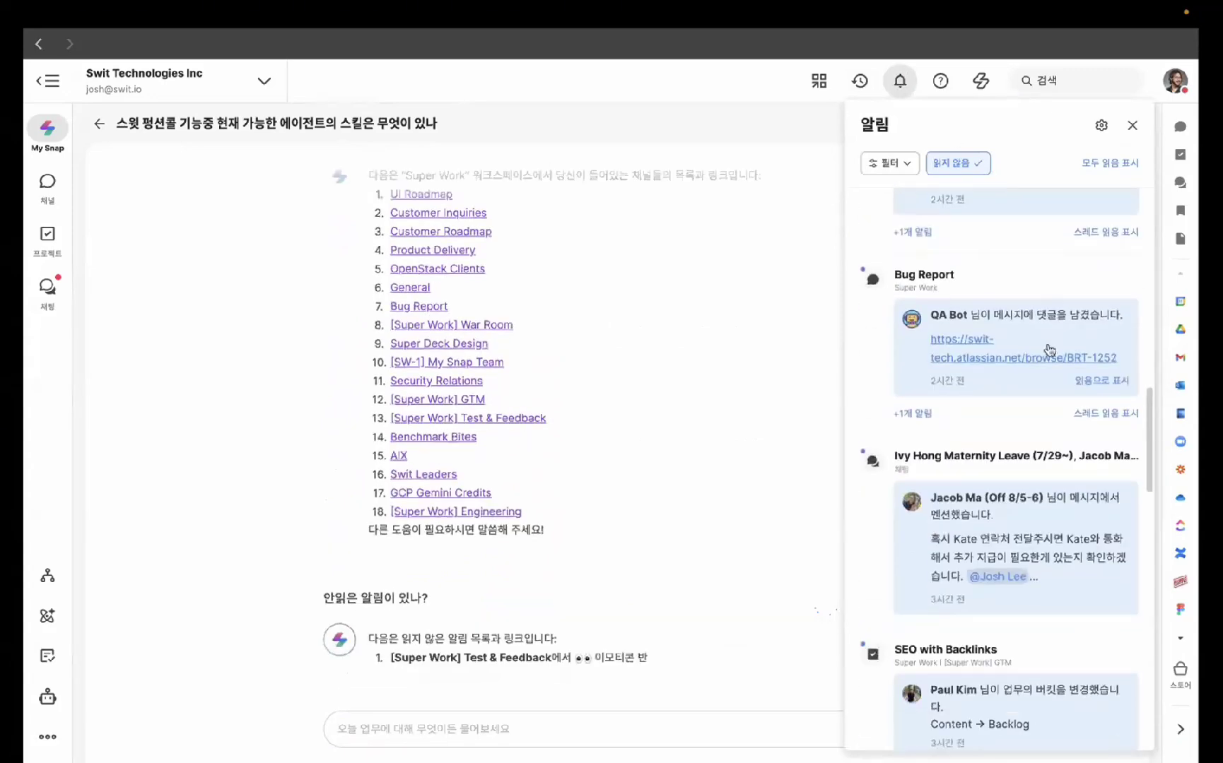
left_click(1132, 125)
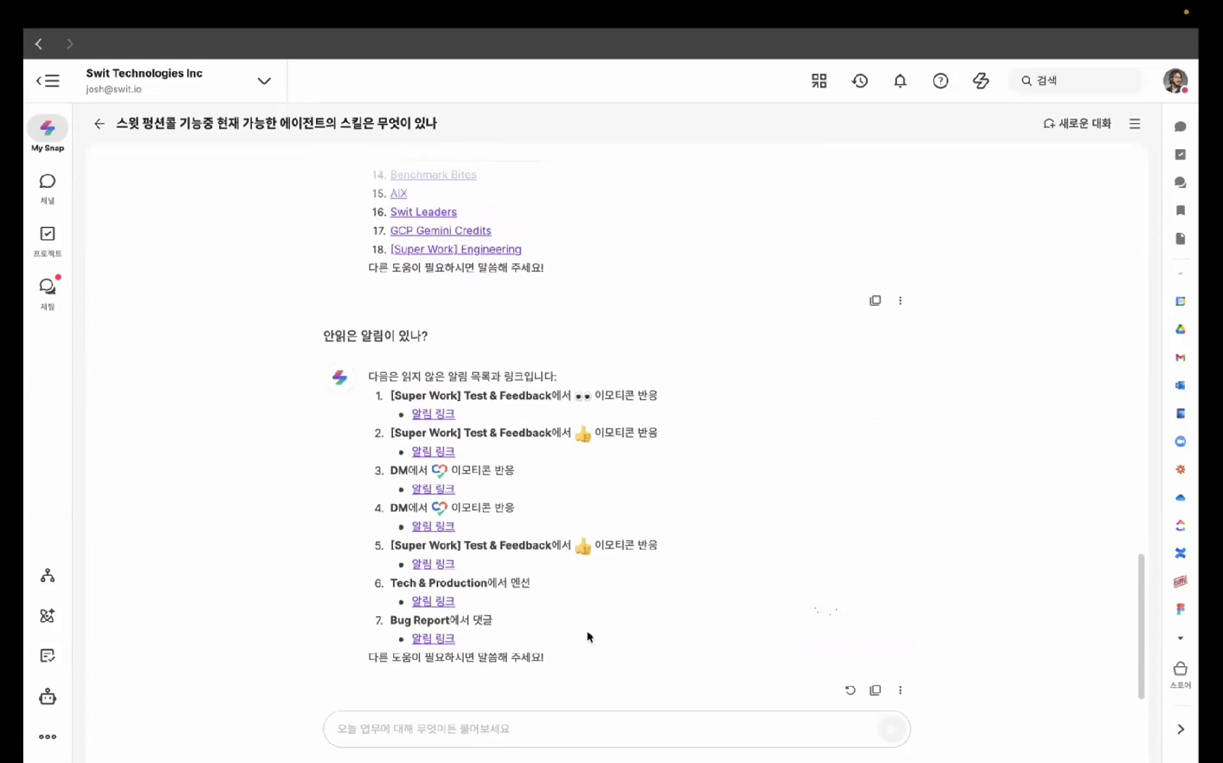
- Type a request for My Snap to search the Super Work workspace for 'blog'
left_click(499, 728)
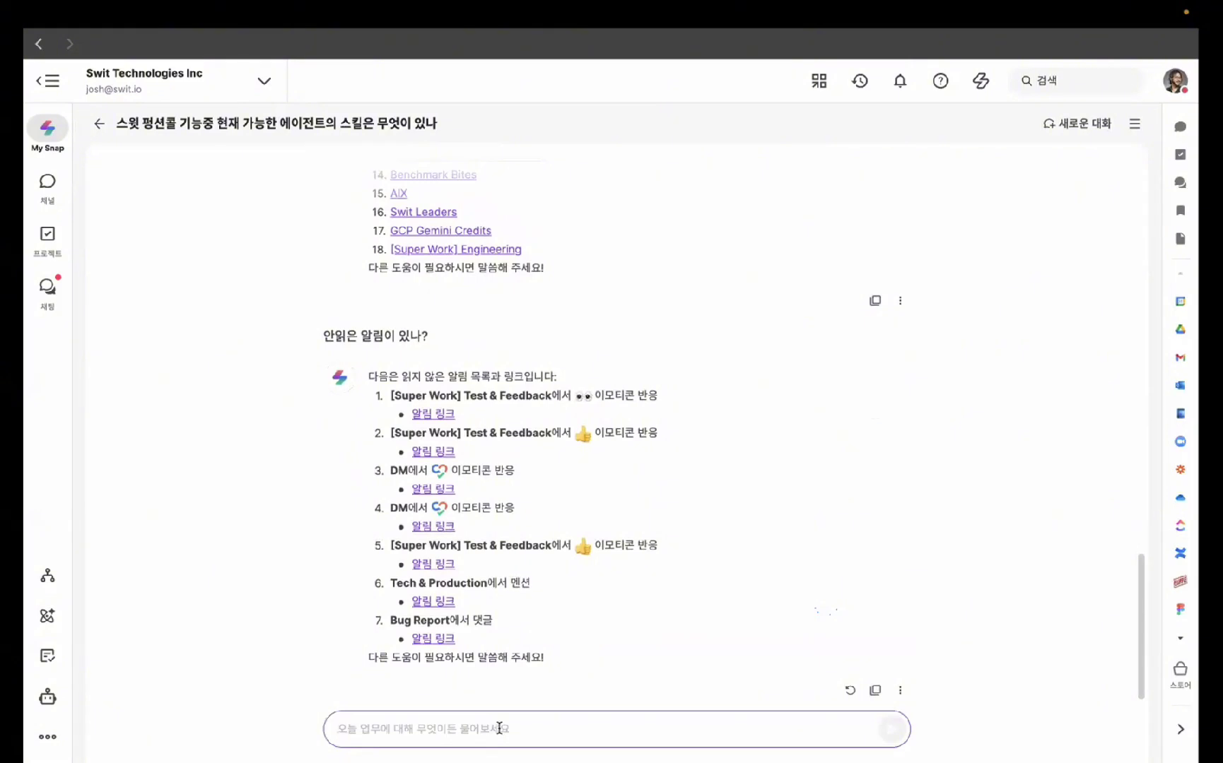
type("super ow")
key("BackSpace")
key("BackSpace")
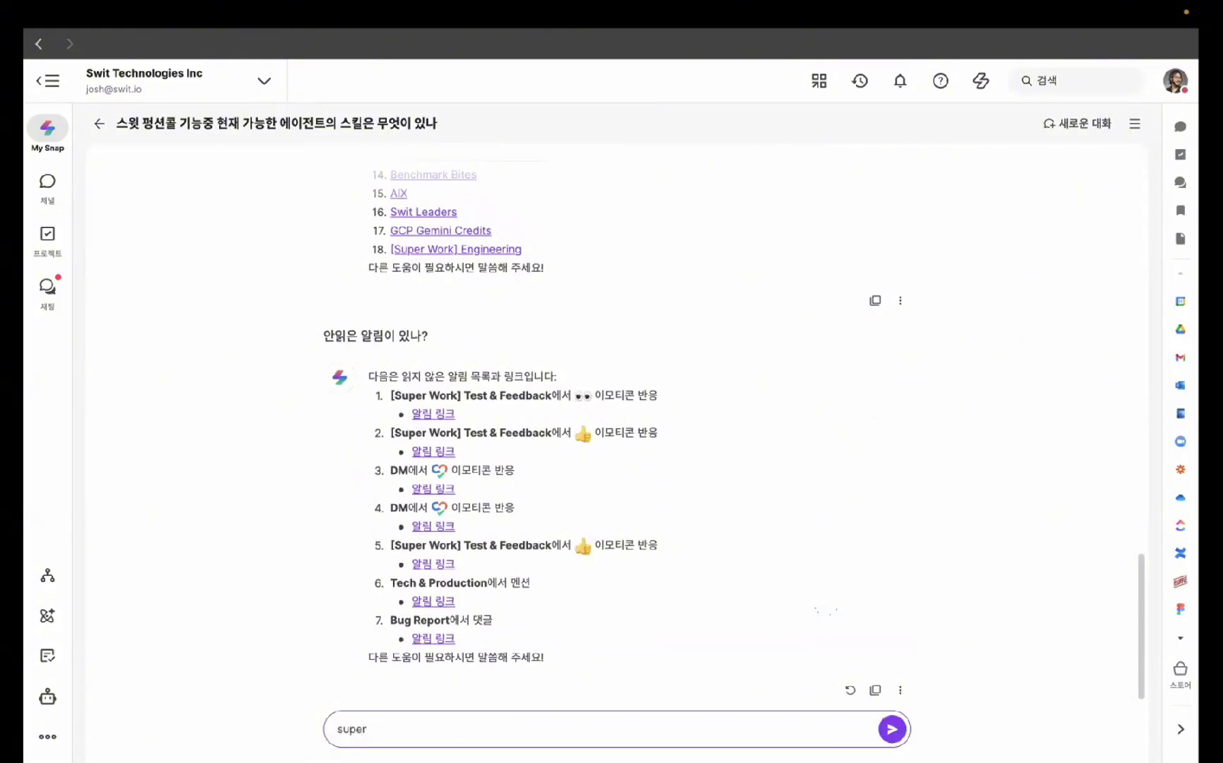
type("work 뭐웍스페이스에서 blog 검시")
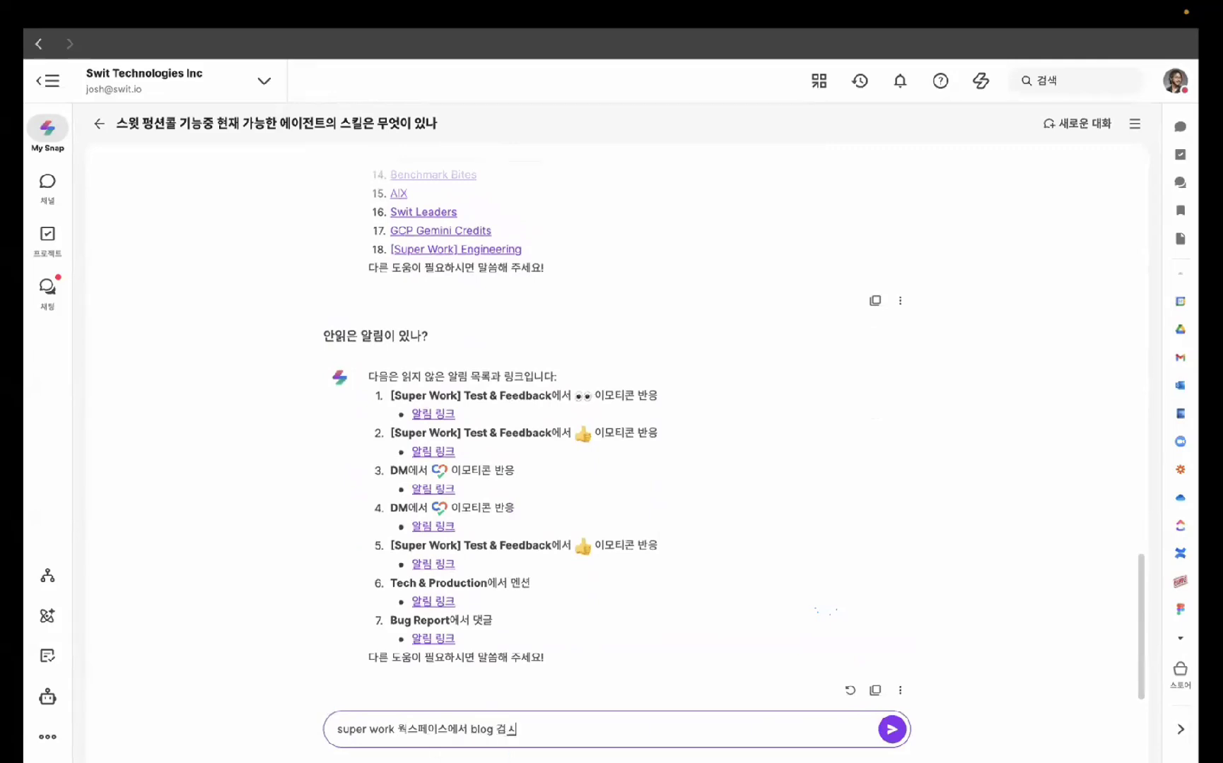
type("색해줘")
- Send the request to search the Super Work workspace for 'blog'
key("Return")
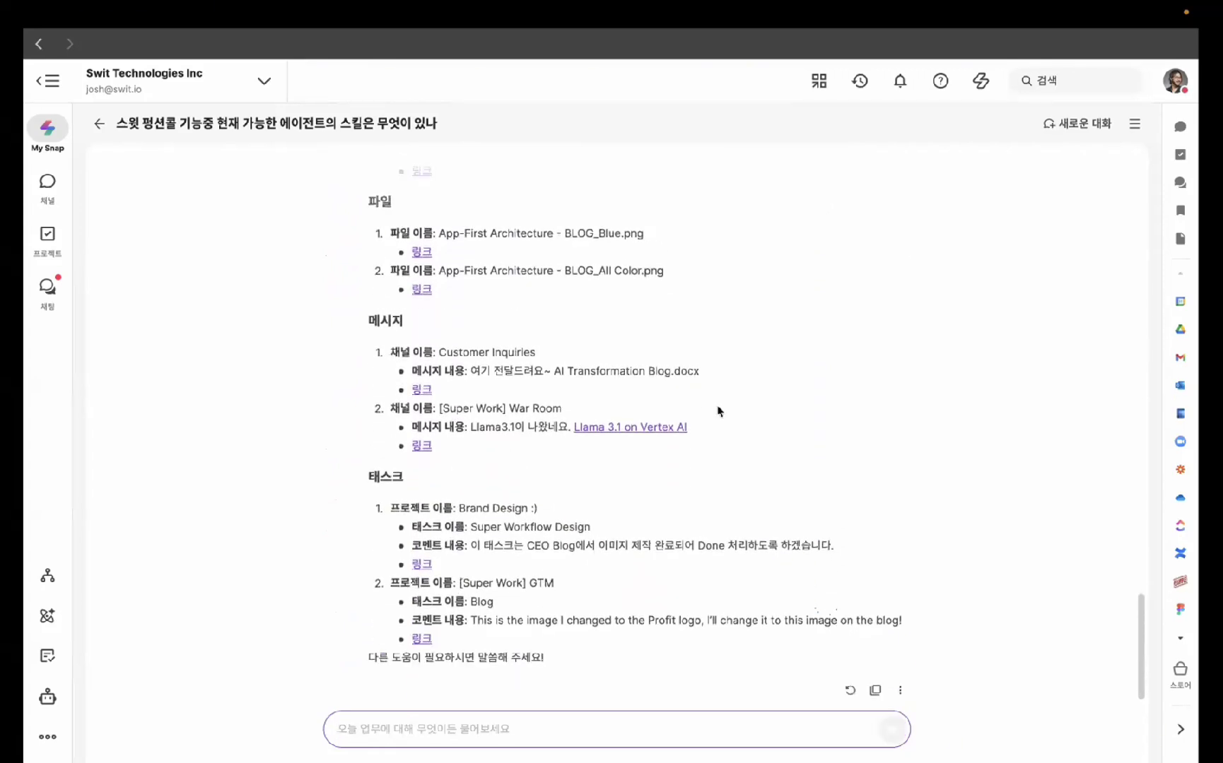
left_click(1071, 84)
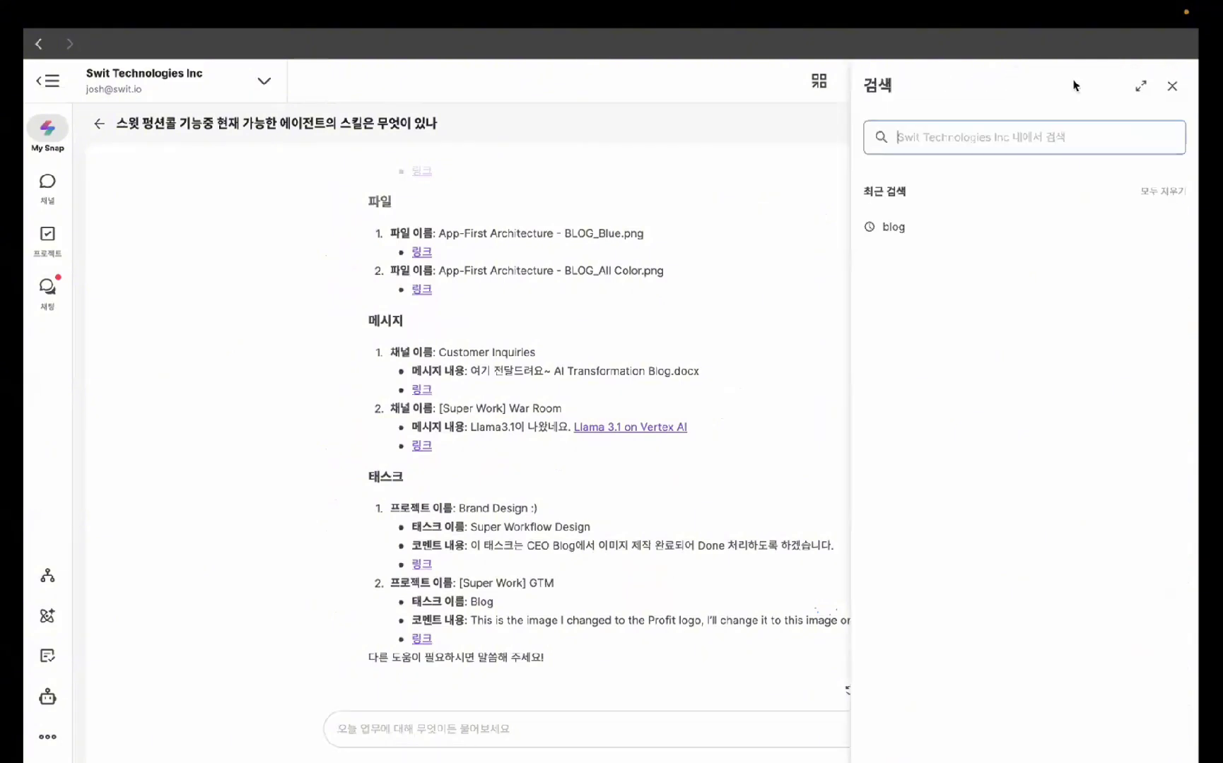
type("ㅠㅣ")
key("BackSpace")
key("BackSpace")
key("Caps_Lock")
type("blog")
key("Return")
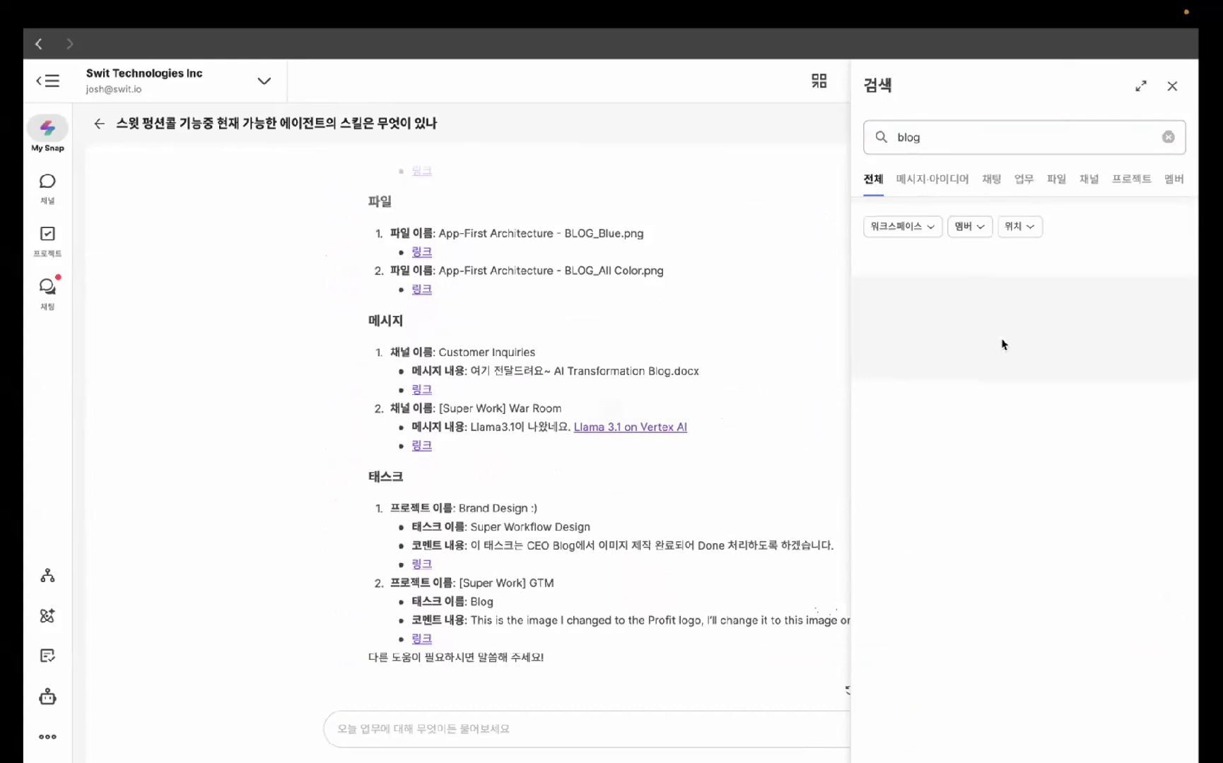
left_click(931, 228)
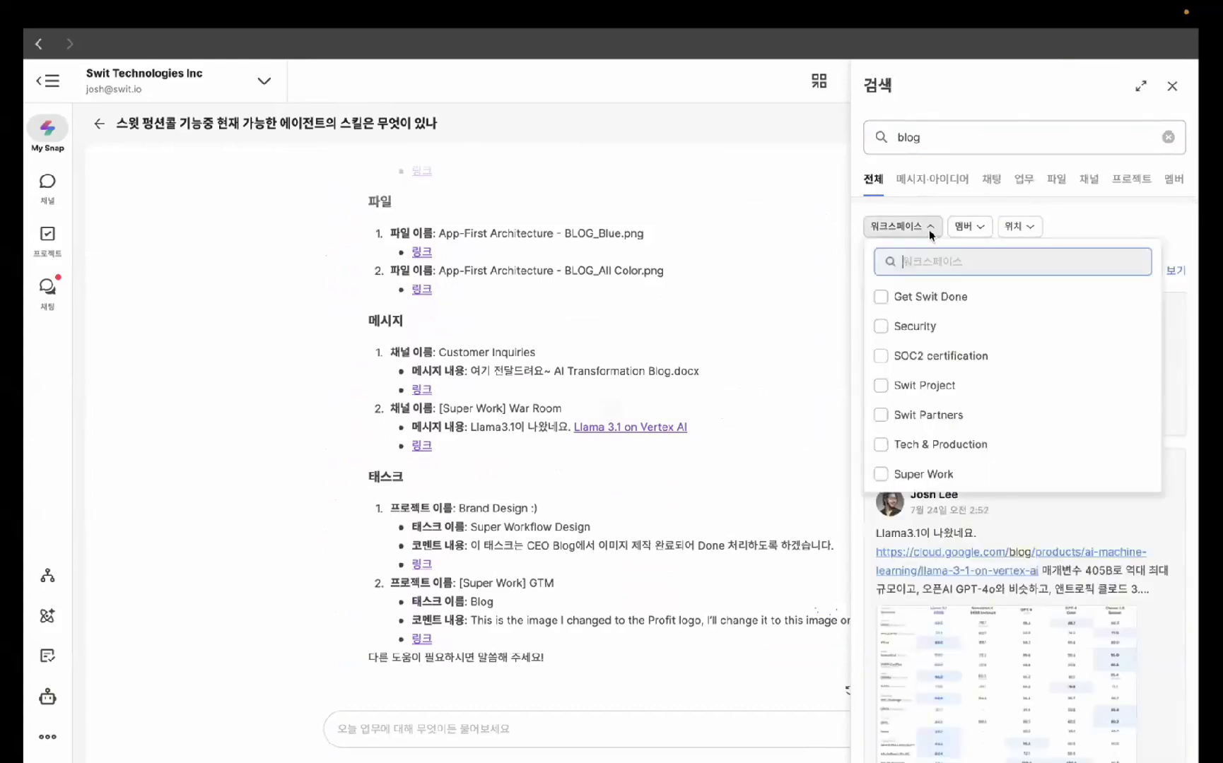
left_click(931, 233)
left_click(963, 227)
left_click(962, 227)
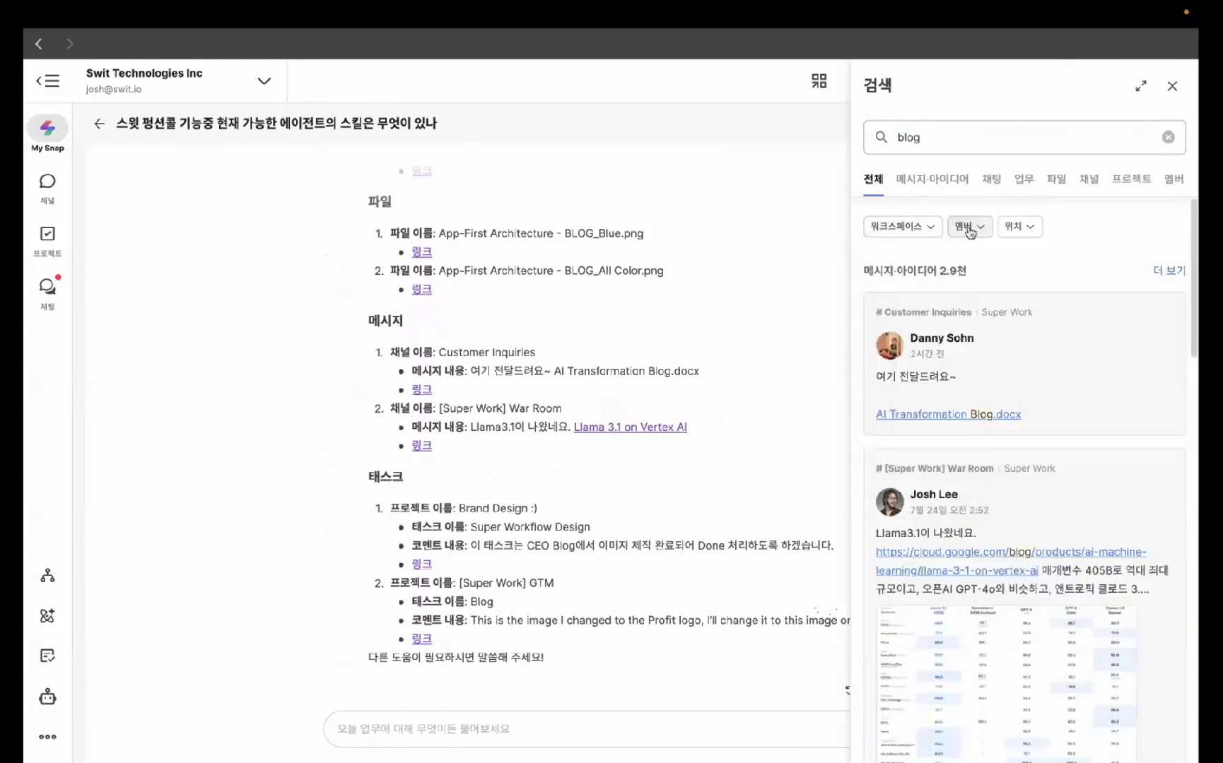
left_click(1022, 181)
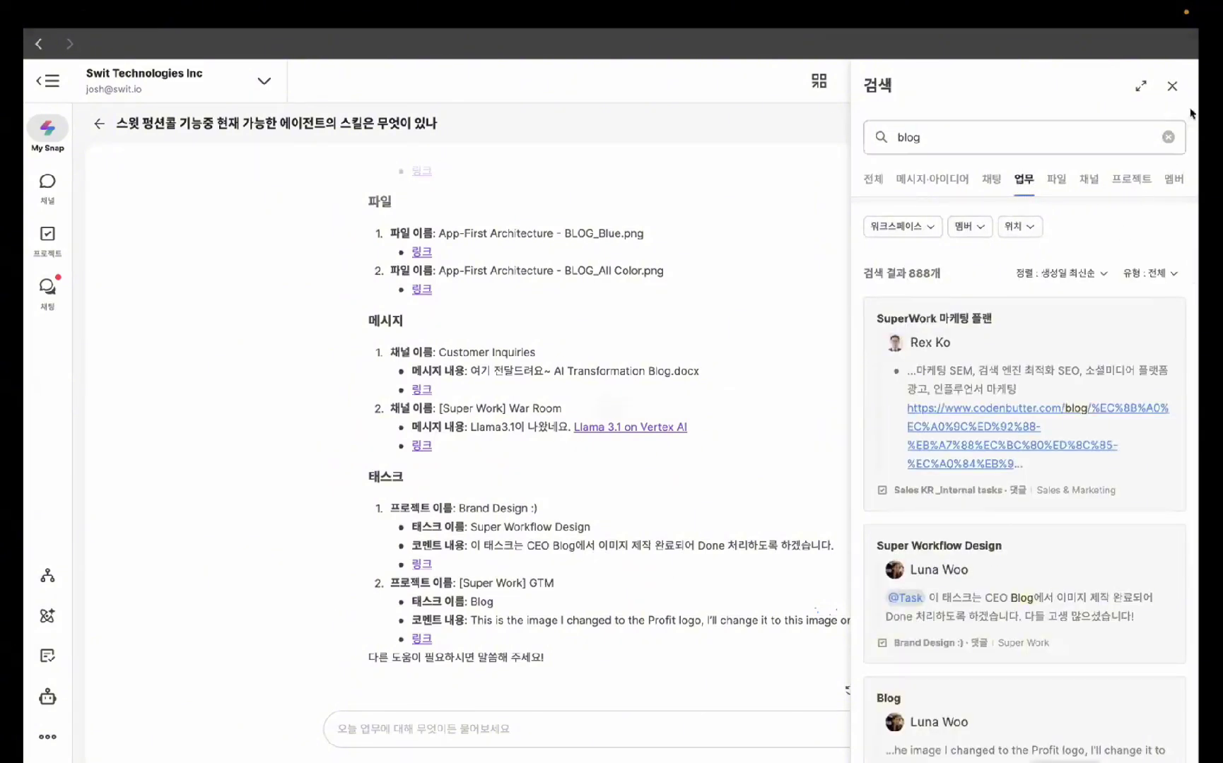
left_click(1172, 85)
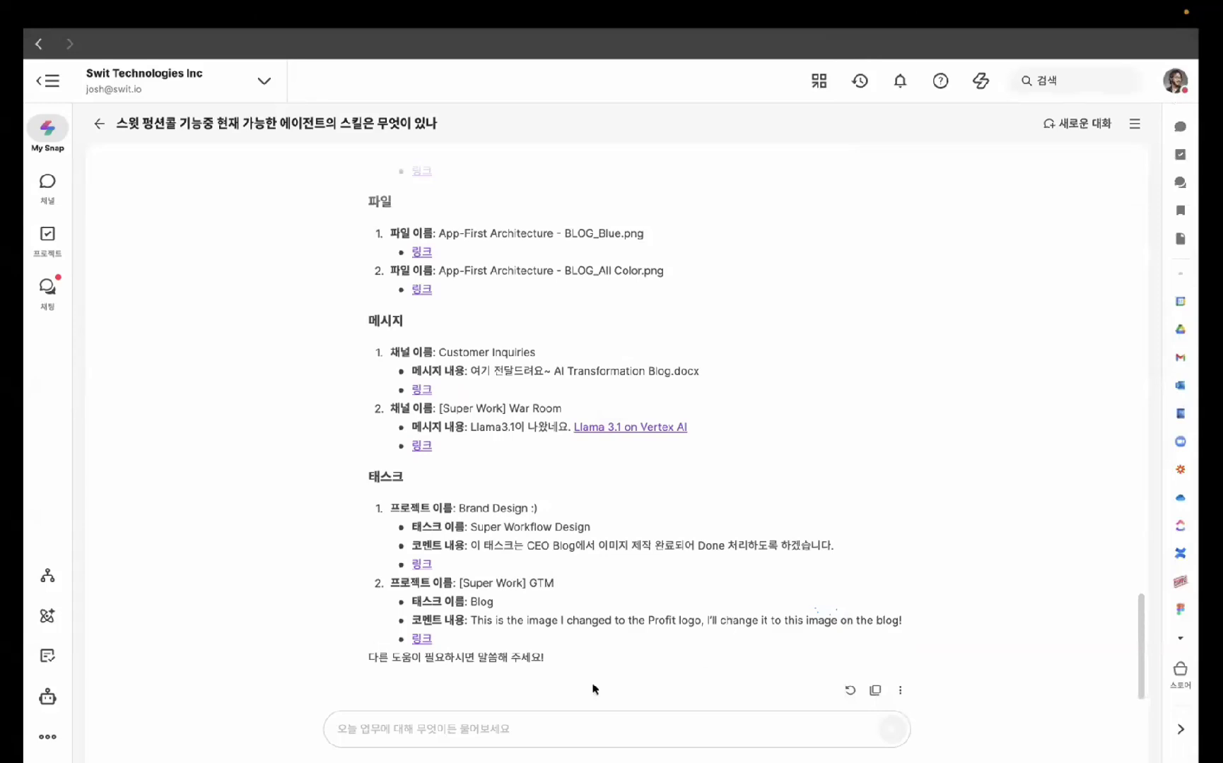
scroll(735, 436, "up", 6)
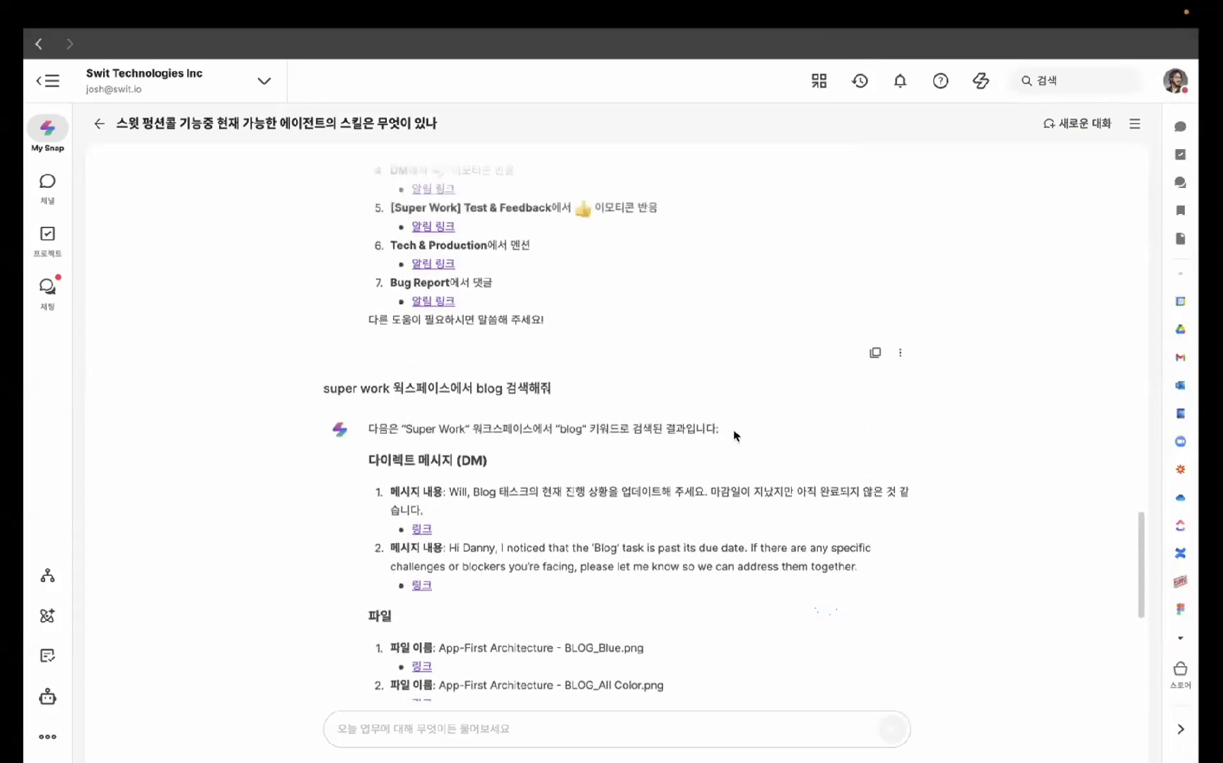
scroll(735, 436, "down", 8)
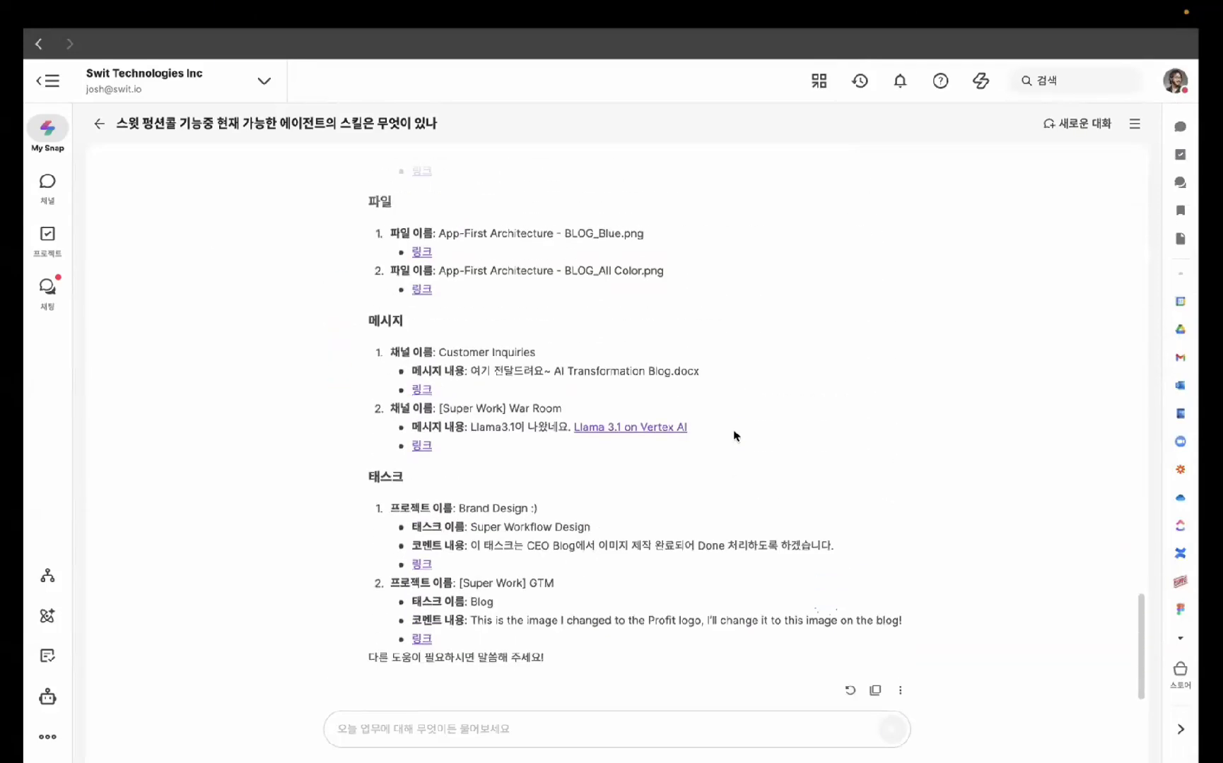
left_click(535, 730)
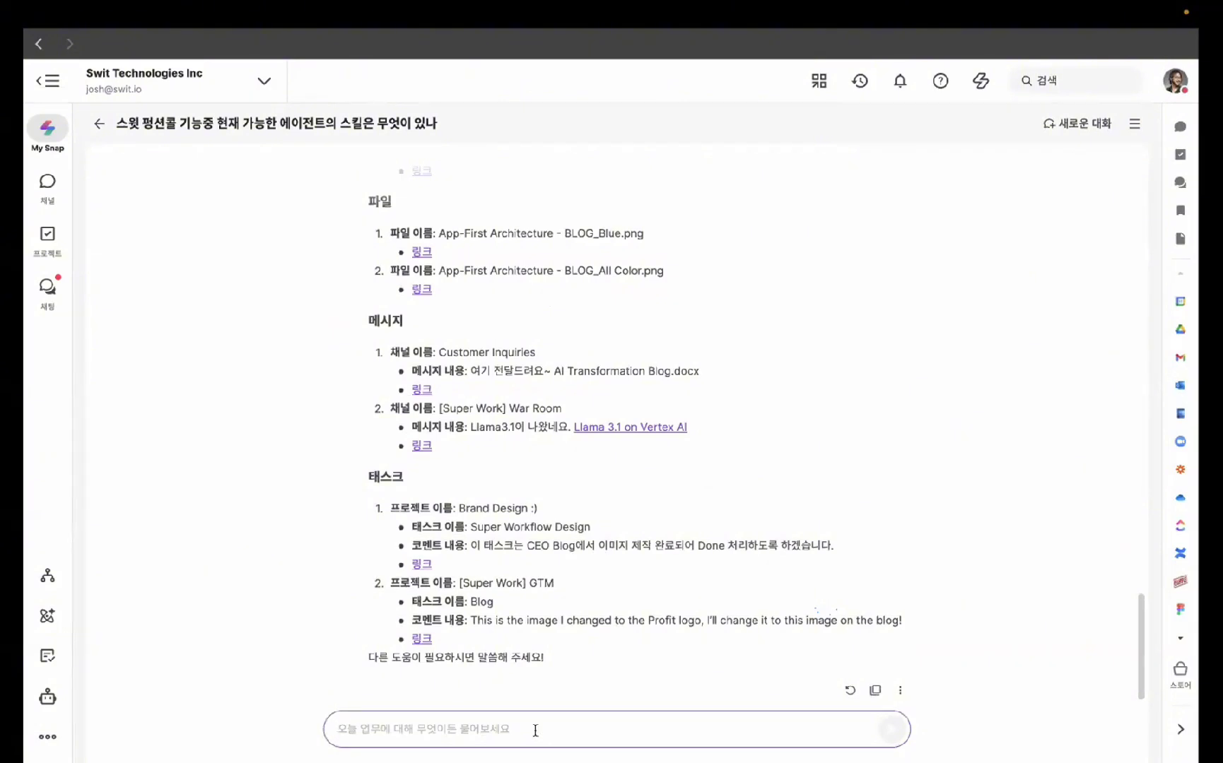
- Ask My Snap '이번주 마감할 업무는 뭐가 있지?' and review the five tasks due this week
type("digital")
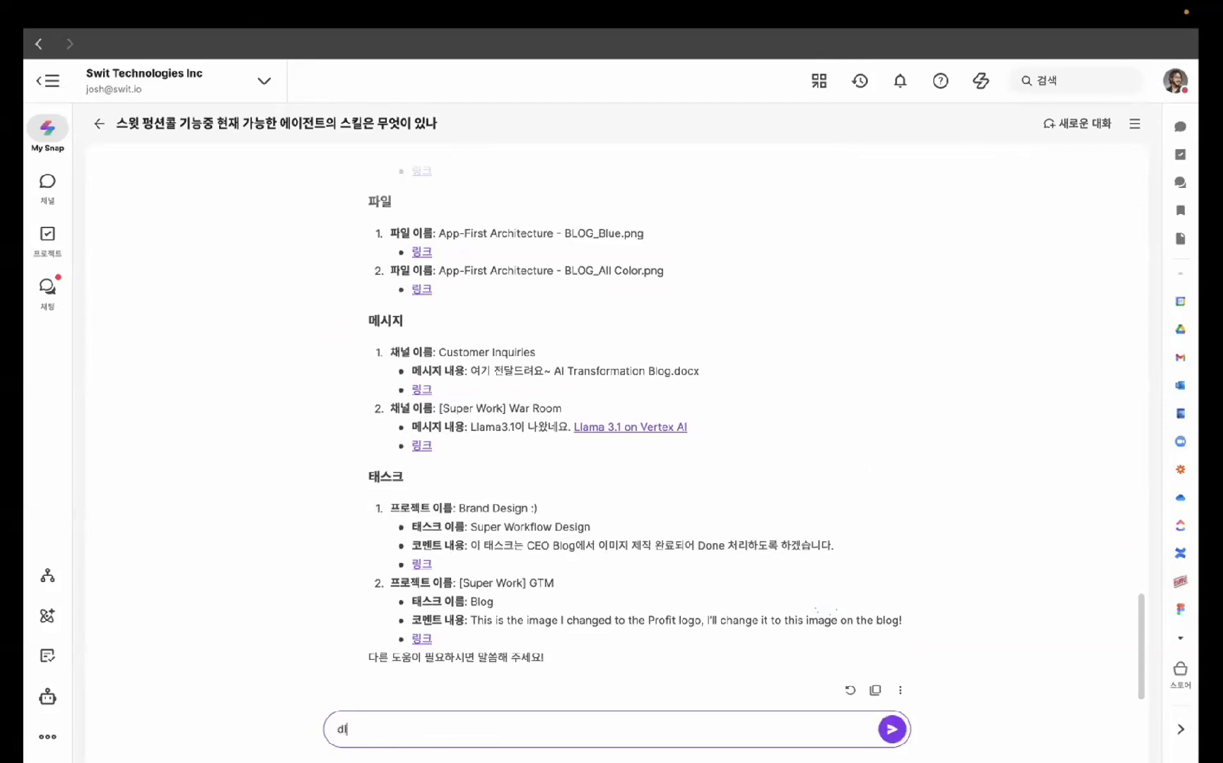
key("BackSpace")
key("BackSpace")
key("BackSpace")
key("BackSpace")
key("BackSpace")
key("BackSpace")
key("BackSpace")
key("Caps_Lock")
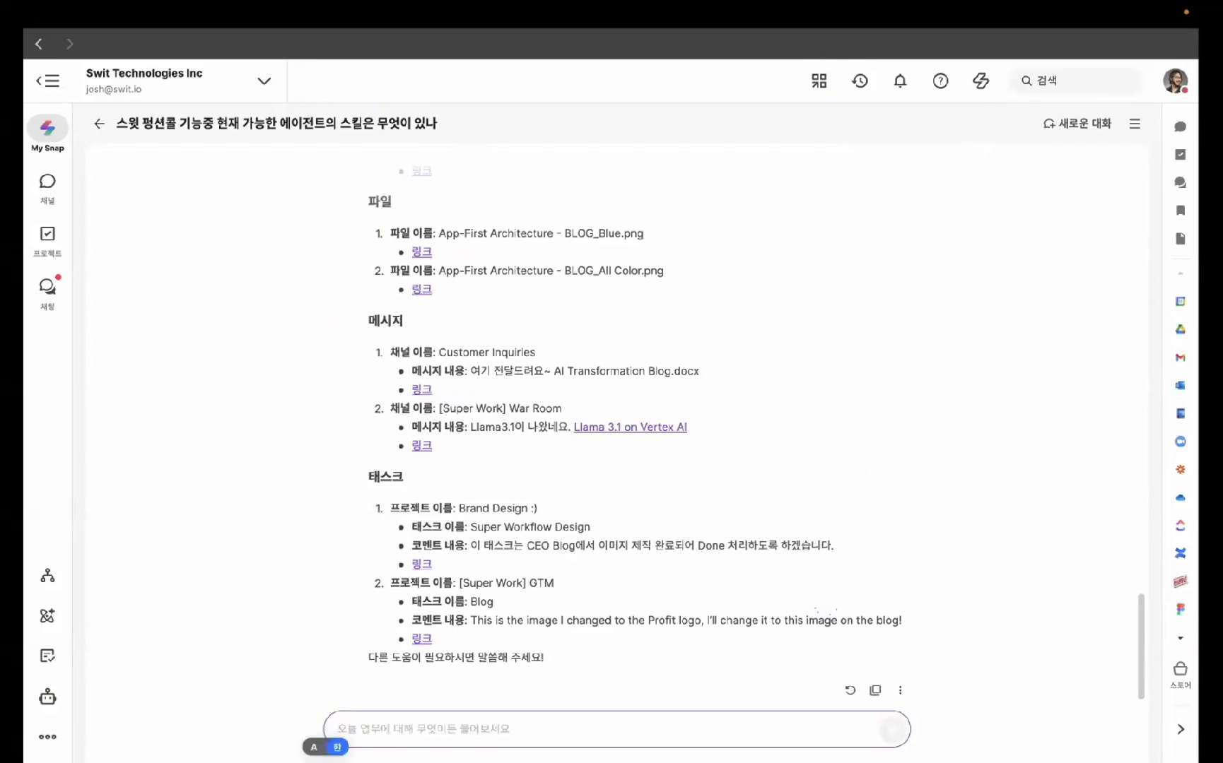
type("이번주")
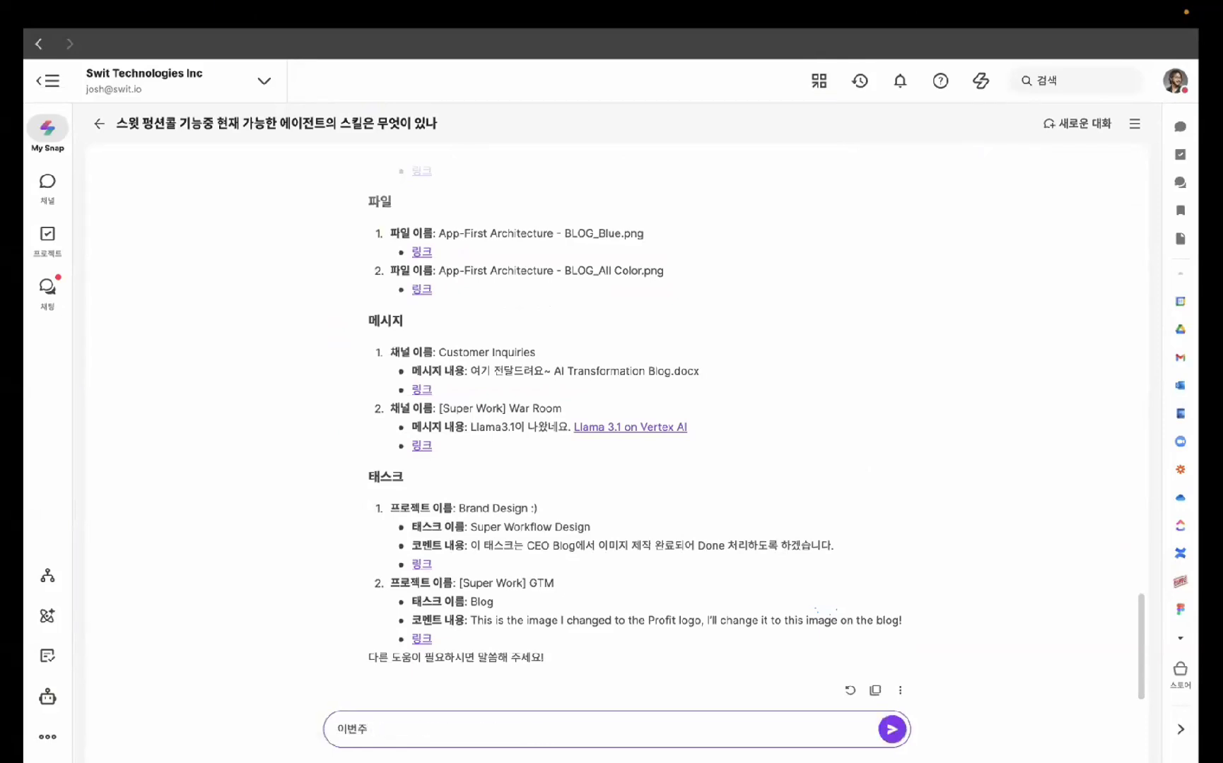
type(" 마감할 업무는 뭐가 있지?")
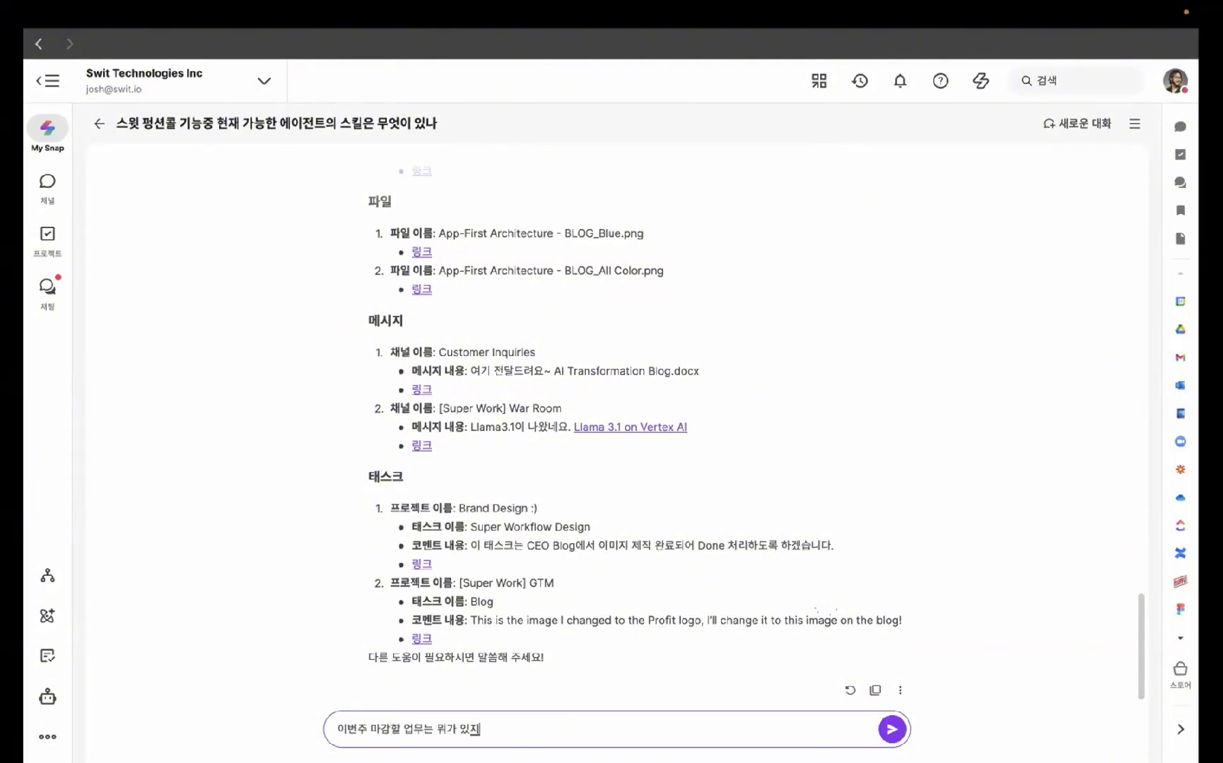
key("Return")
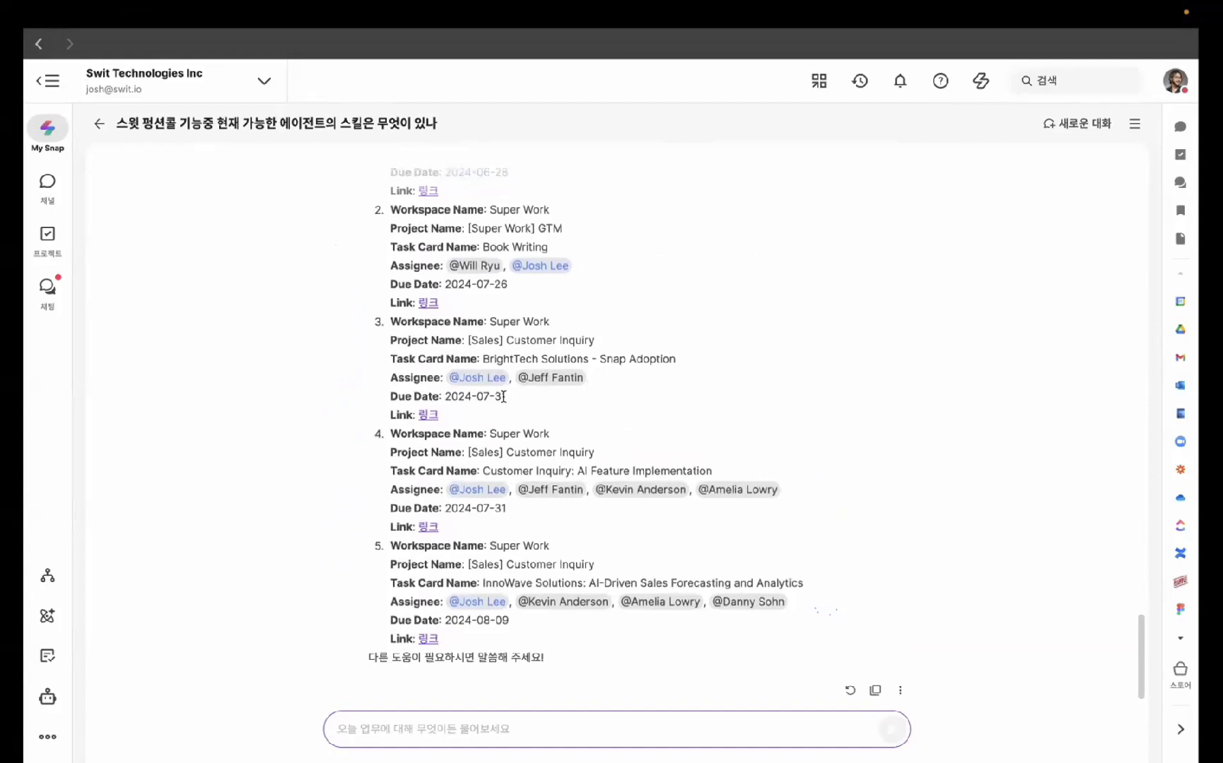
scroll(599, 371, "up", 5)
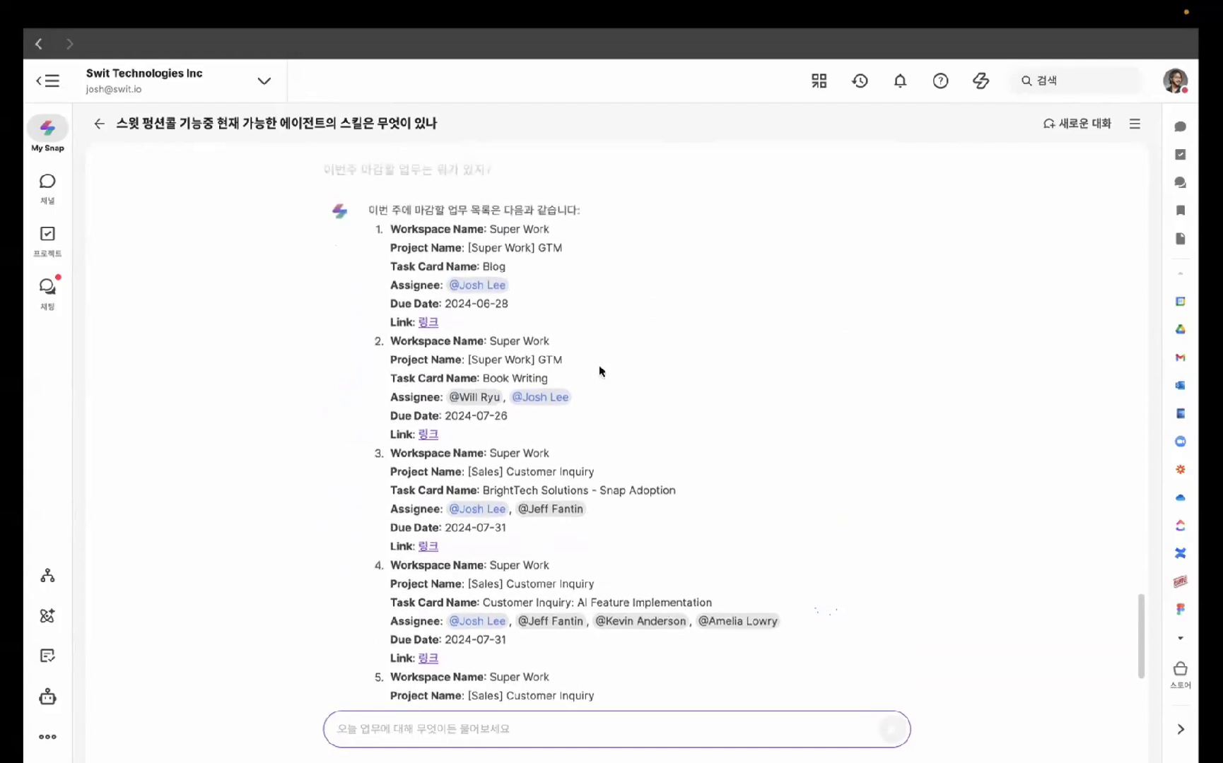
scroll(599, 371, "down", 5)
scroll(599, 371, "up", 3)
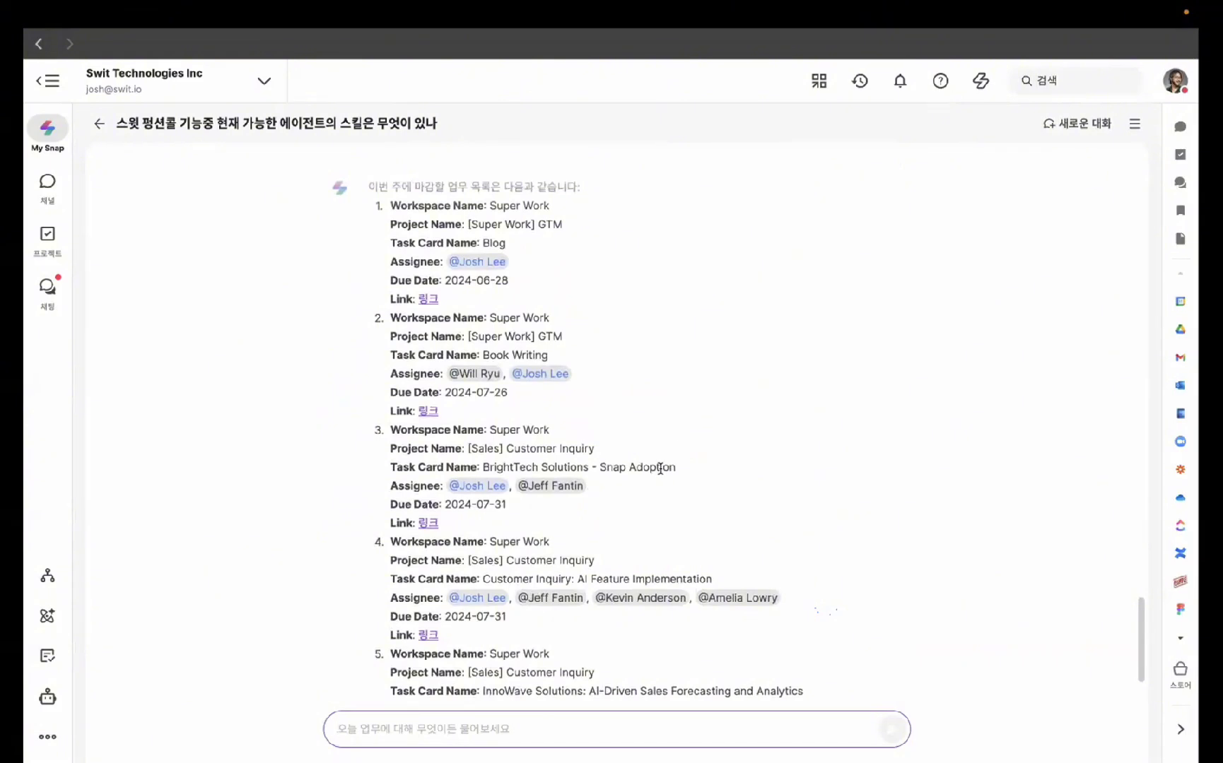
- Ask My Snap for the BrightTech Solutions - Snap Adoption task's bottleneck and feedback for its co-assignee
triple_click(659, 468)
key("ctrl+c")
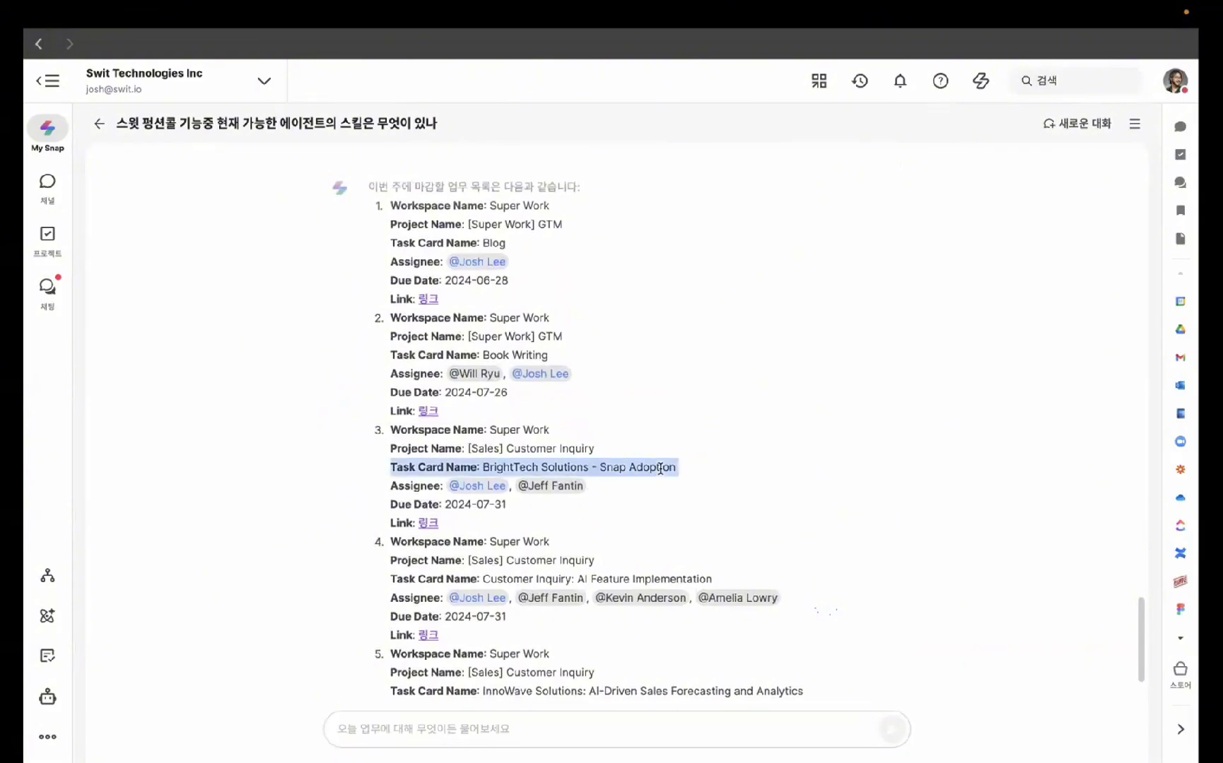
scroll(529, 621, "down", 3)
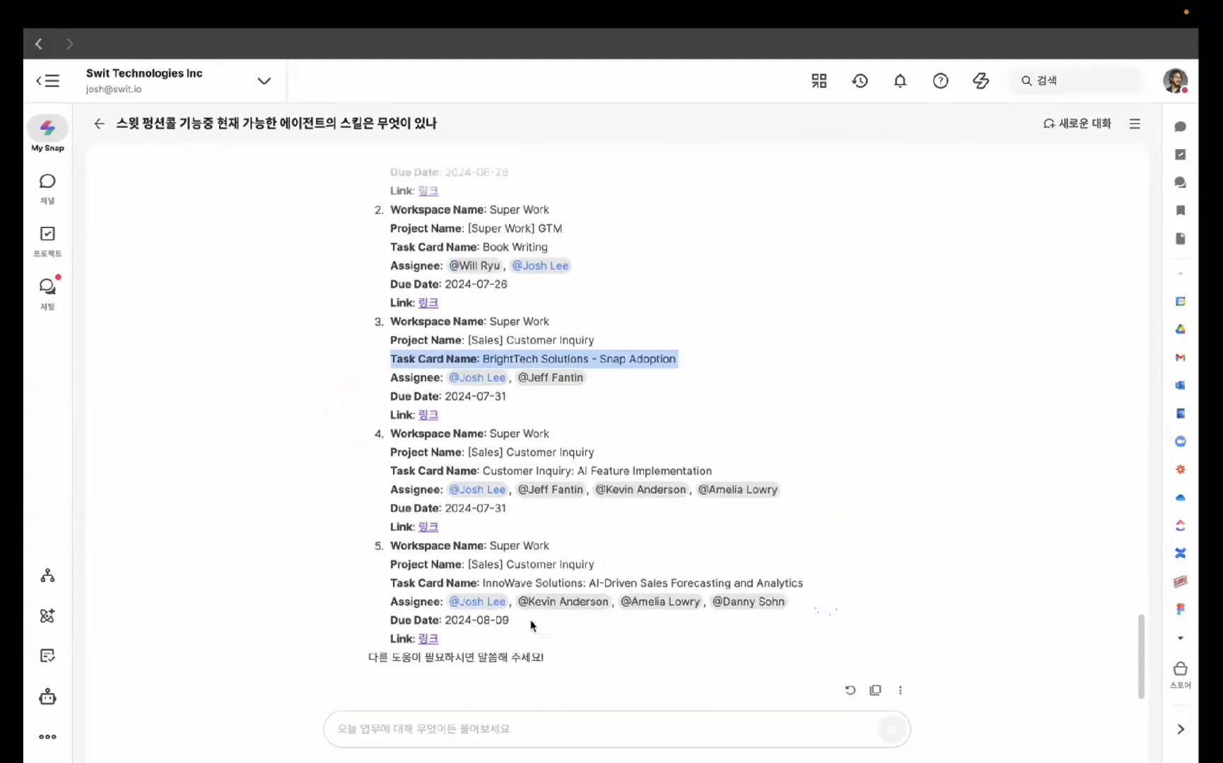
left_click(477, 717)
key("ctrl+v")
key("BackSpace")
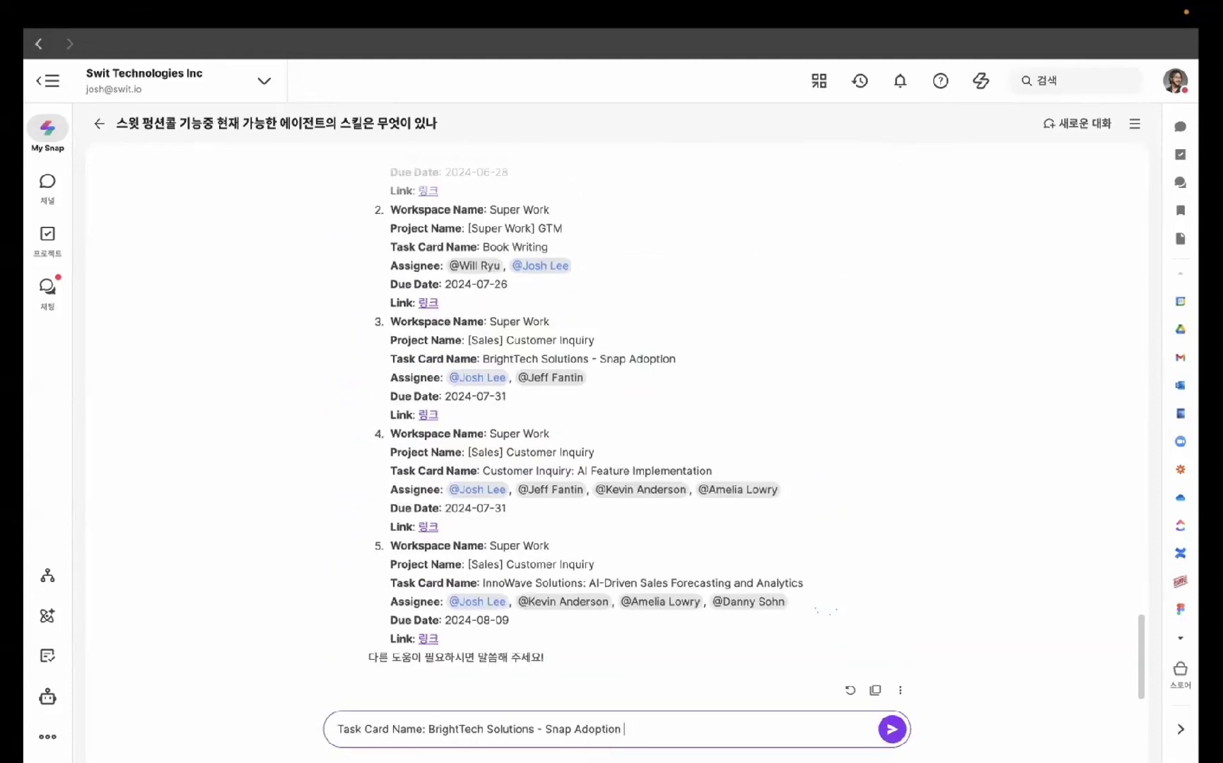
type("@ㅁ")
key("BackSpace")
key("BackSpace")
type("미 태스크의 바틀")
type("넥이 무엇인지 ")
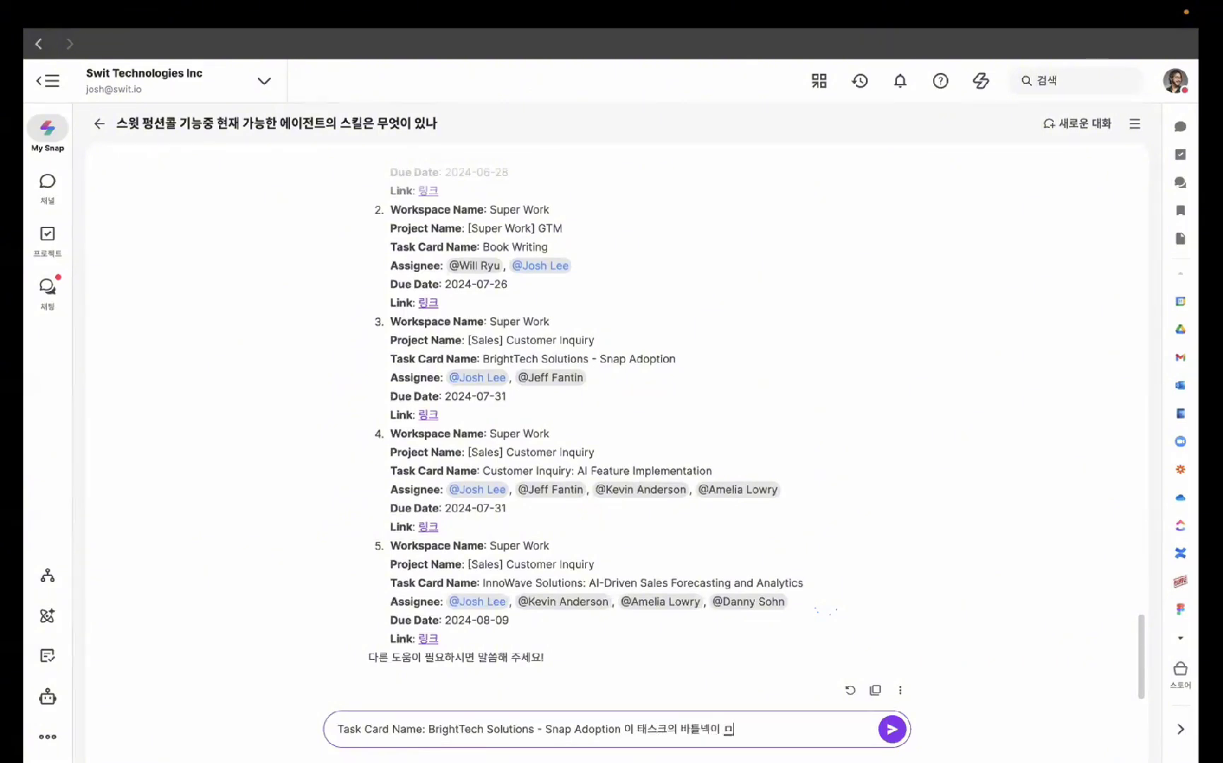
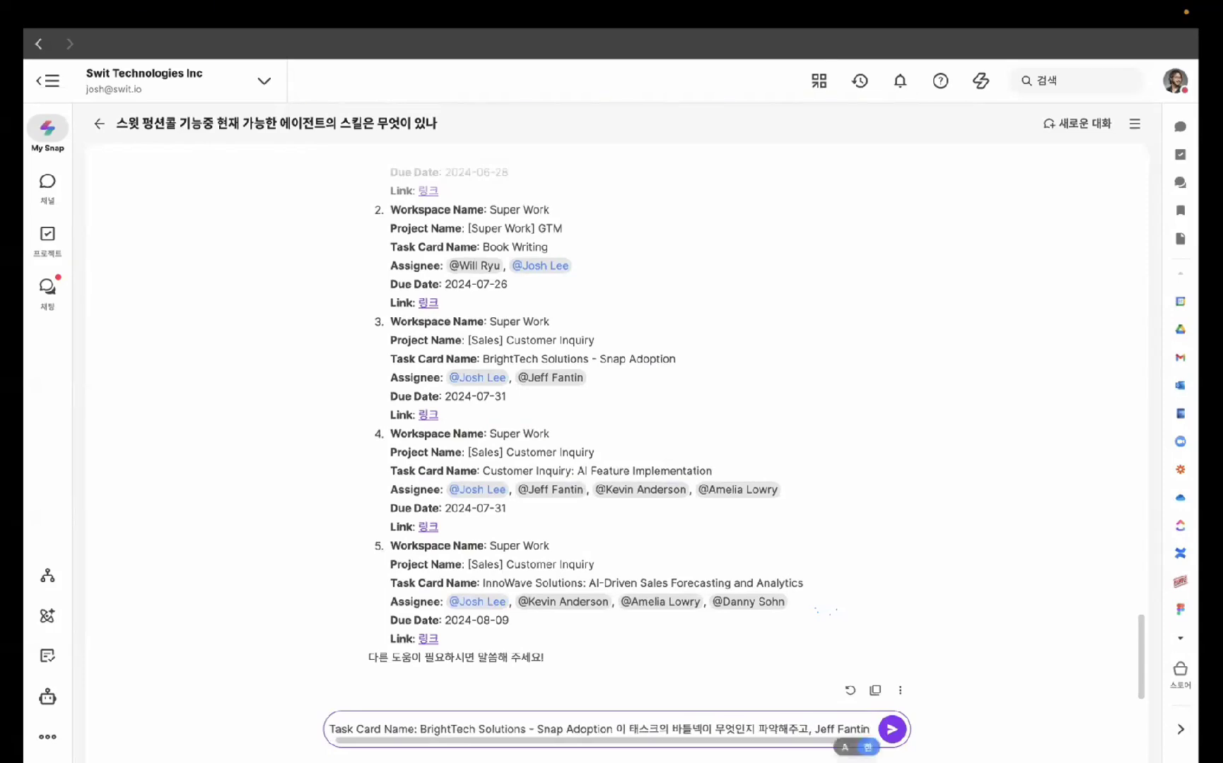
type("에게 어떤 피드백을 주면")
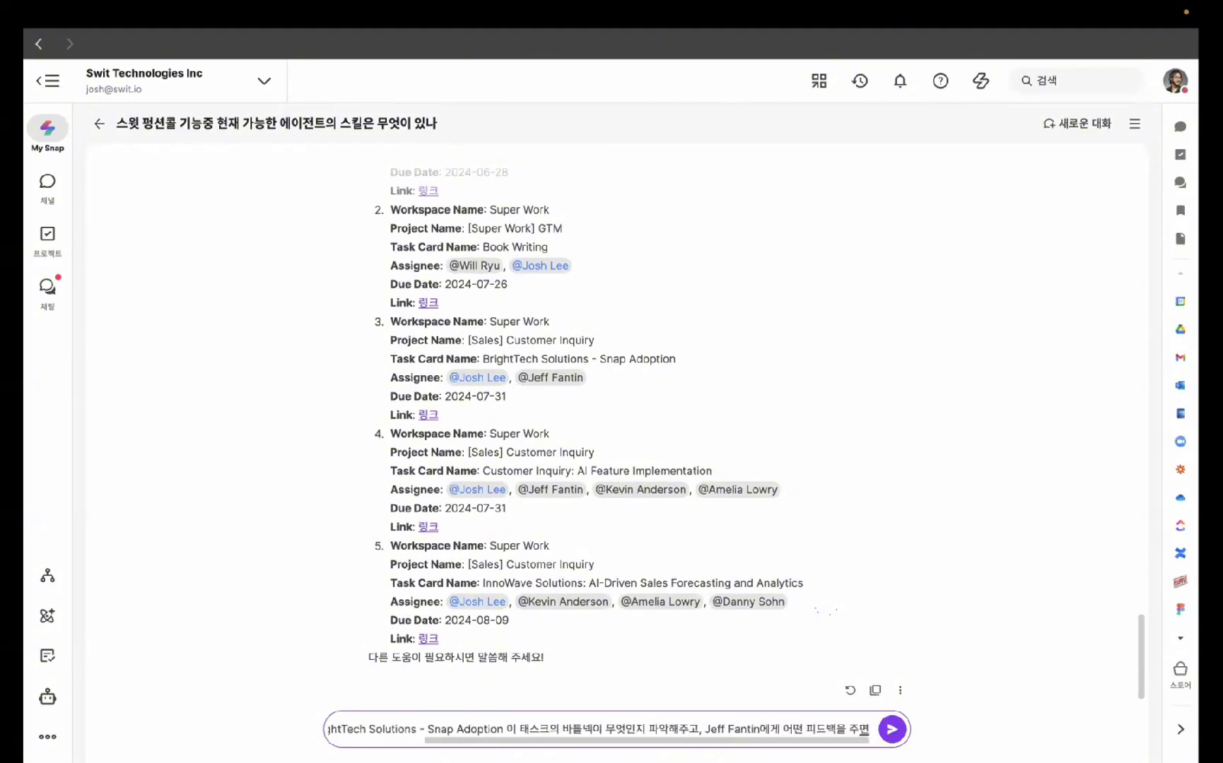
type(" 좋을지 추천해")
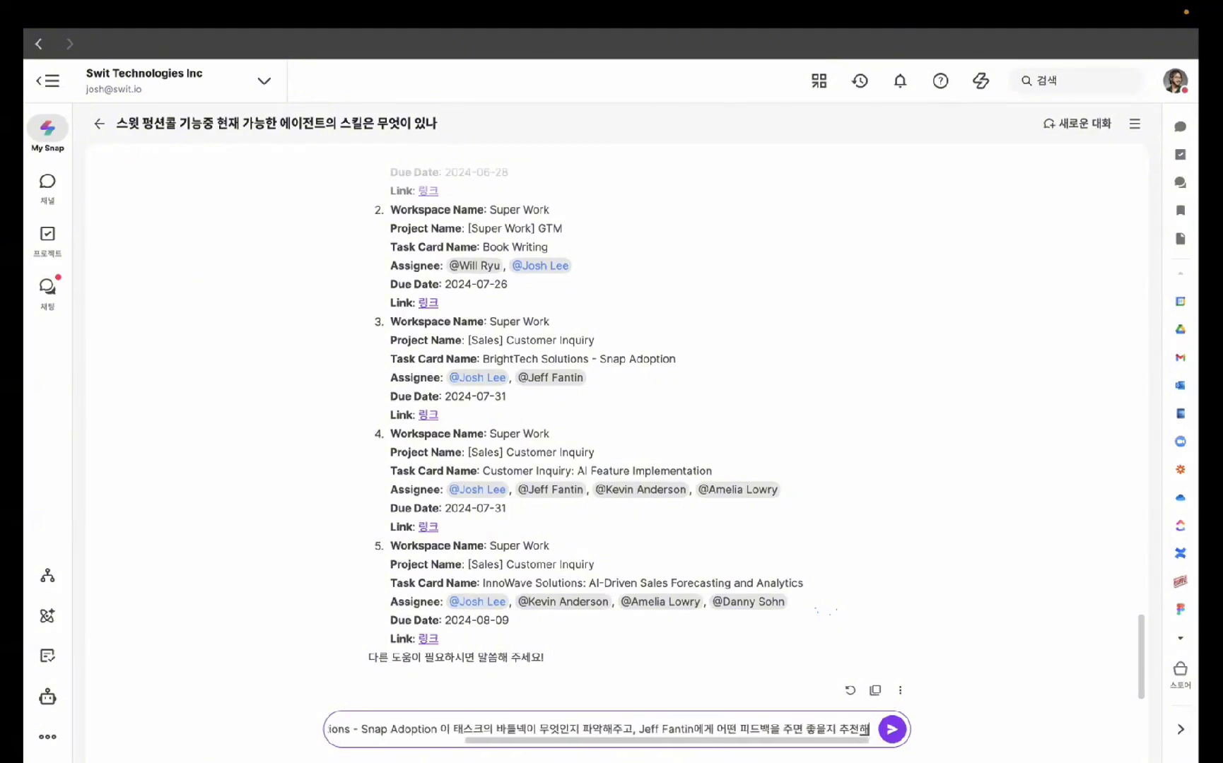
type("줘")
key("Return")
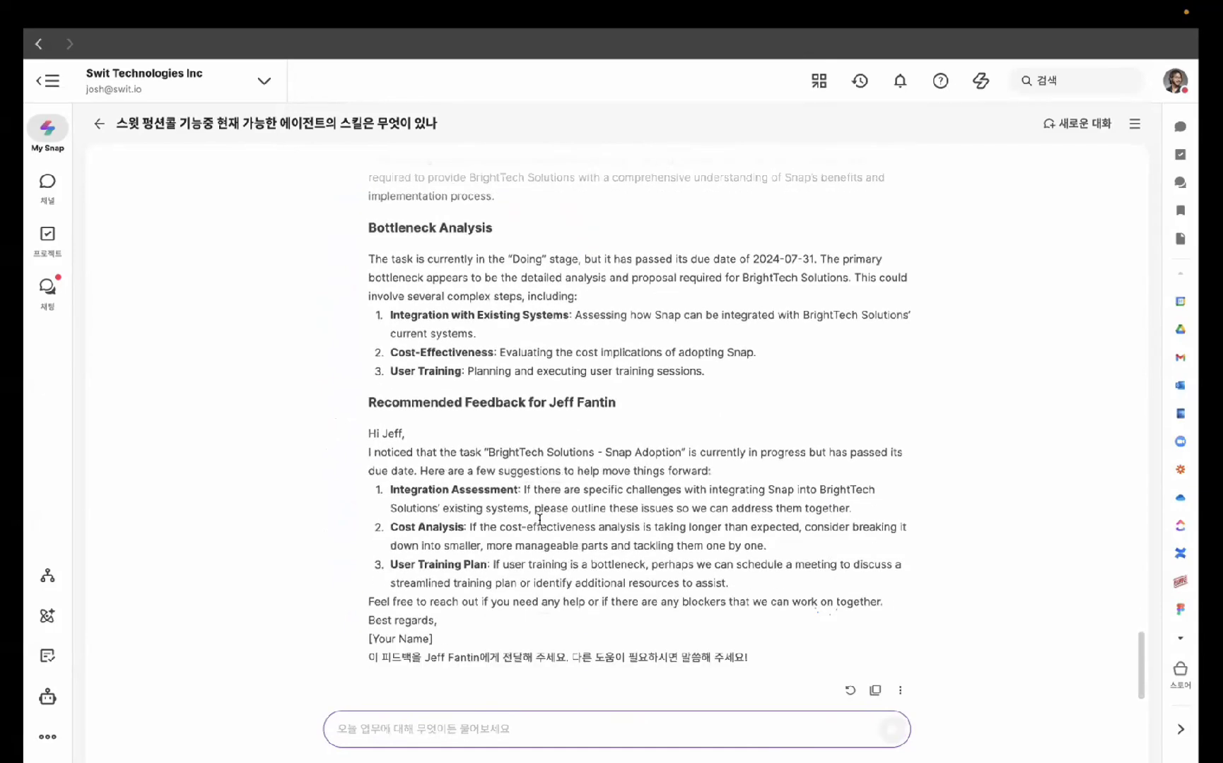
- Select and review the recommended feedback text in My Snap's reply
triple_click(438, 656)
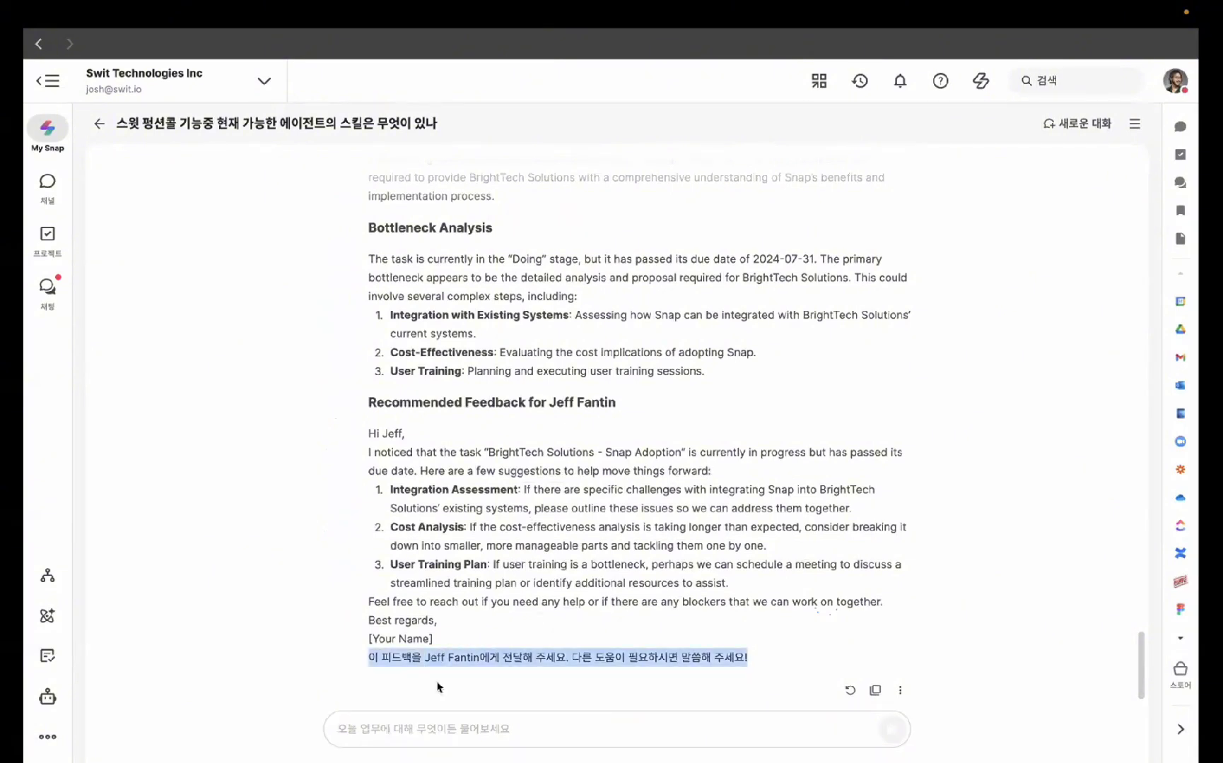
left_click_drag(361, 402, 761, 646)
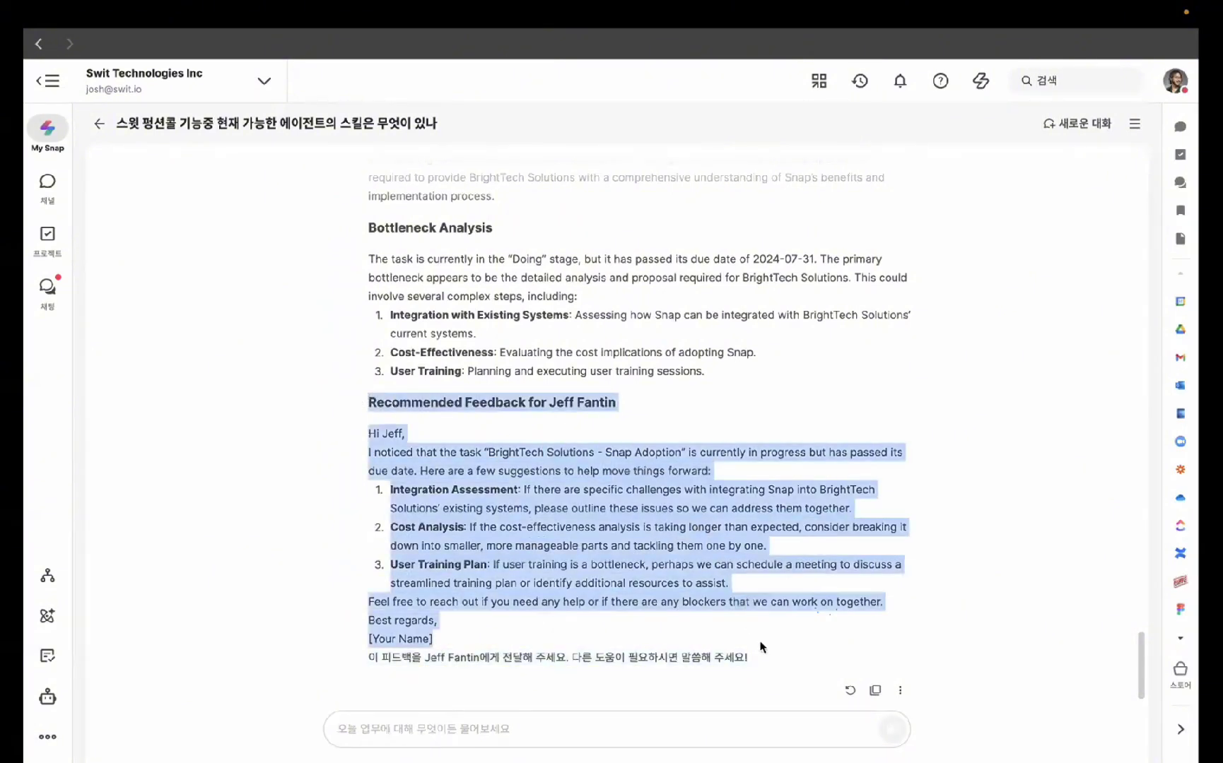
left_click(668, 735)
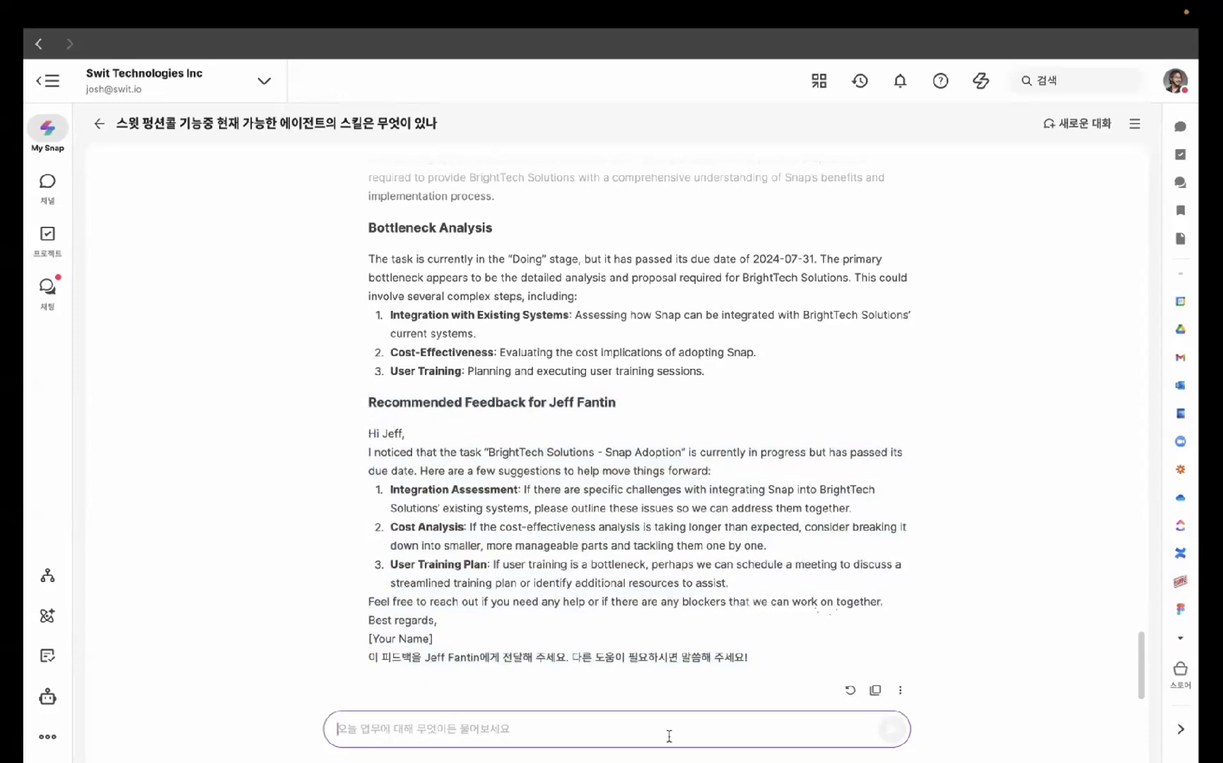
scroll(721, 573, "up", 7)
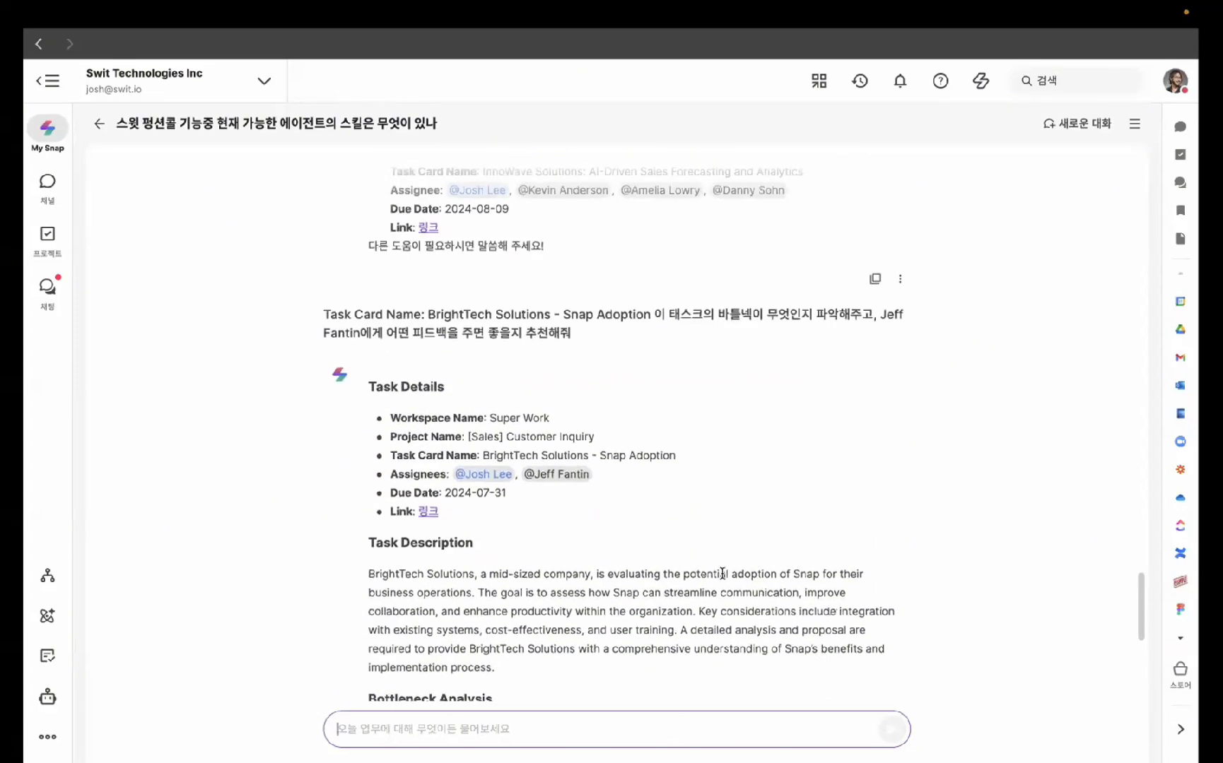
scroll(721, 573, "down", 7)
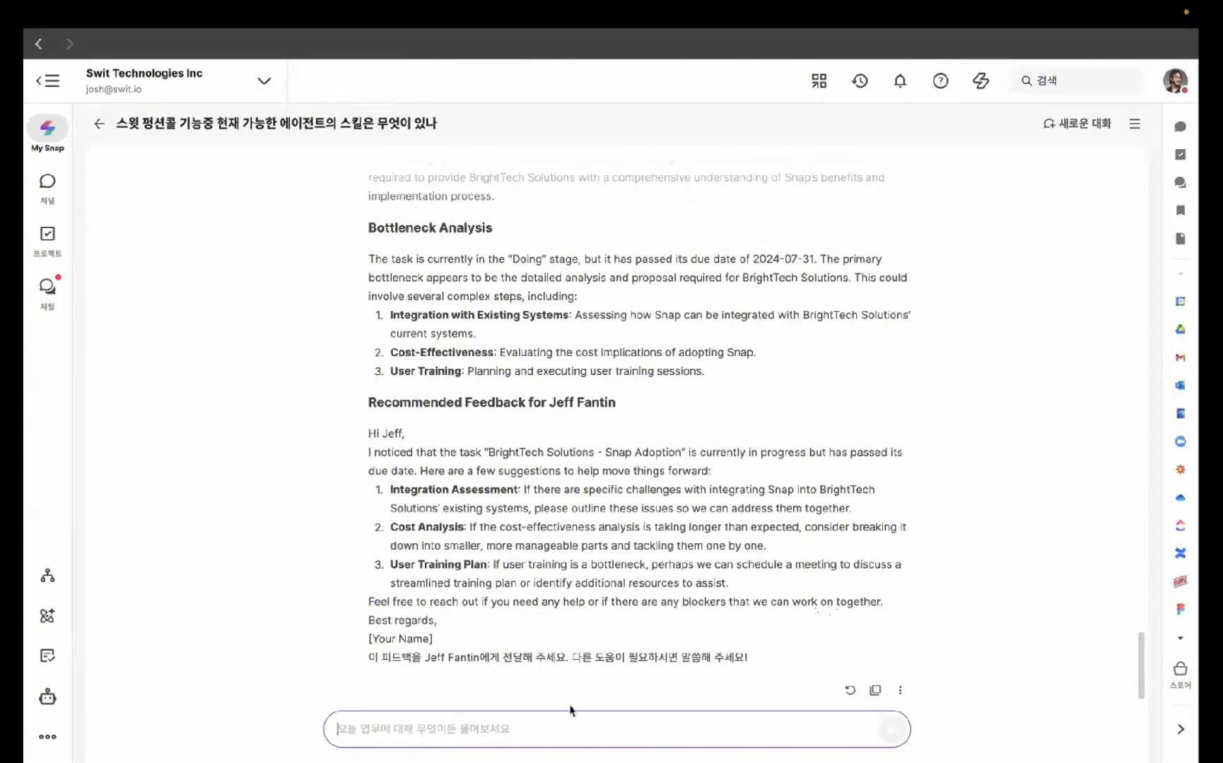
- Have My Snap send a colleague a '메롱2' message, then view the chat conversations list
type("d")
key("BackSpace")
type("Danny에게 ")
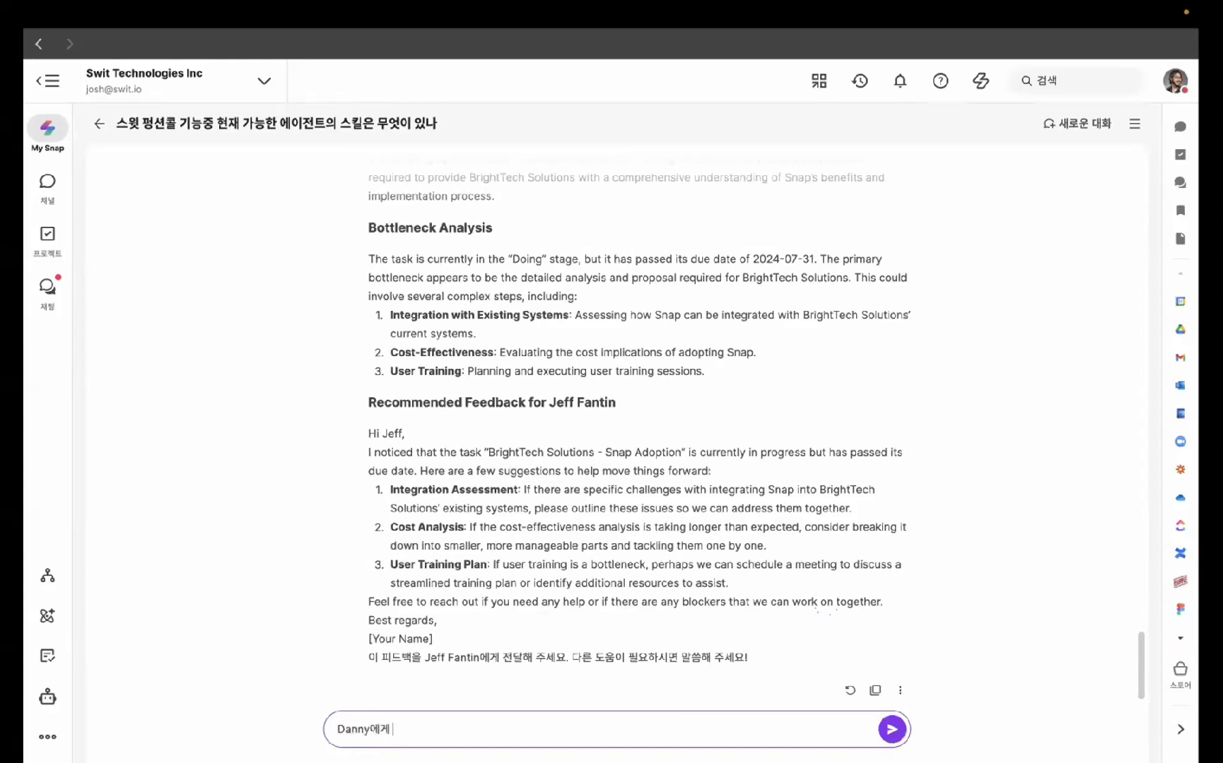
type("\"메롱")
type("ㄹ")
type("\" 메세지 보내줘")
key("Return")
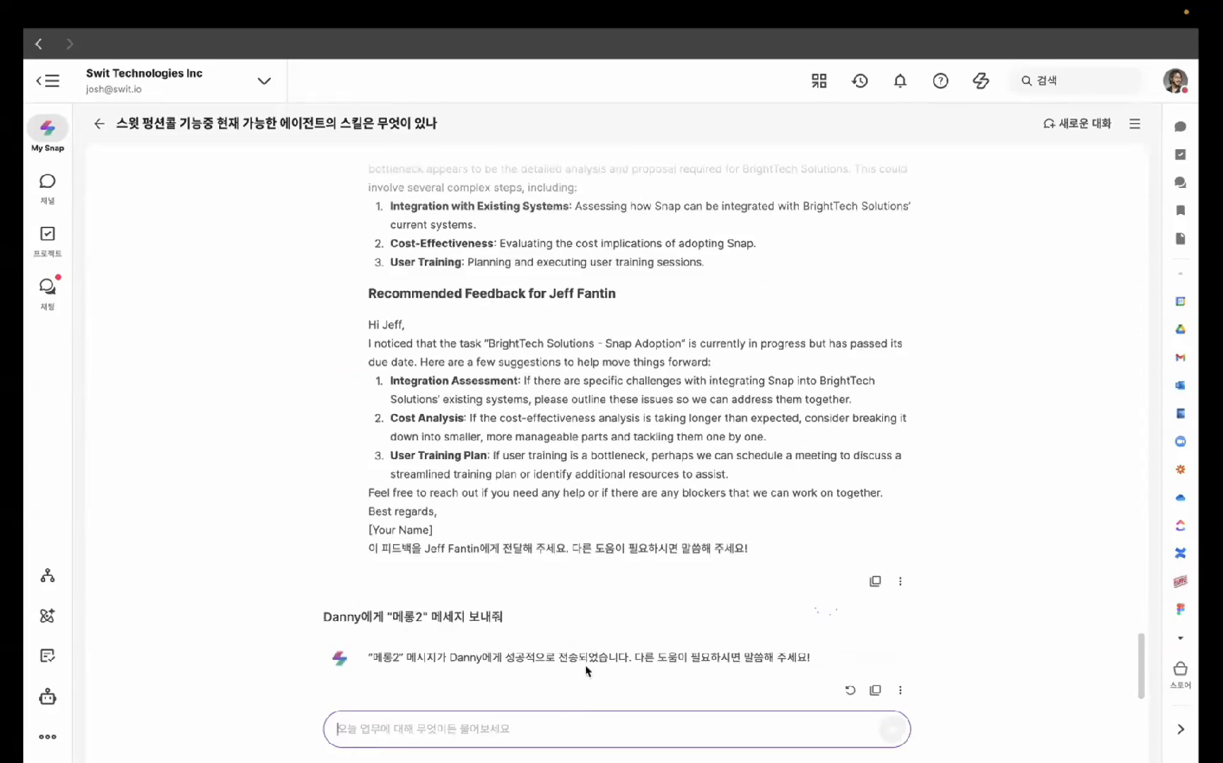
left_click(48, 288)
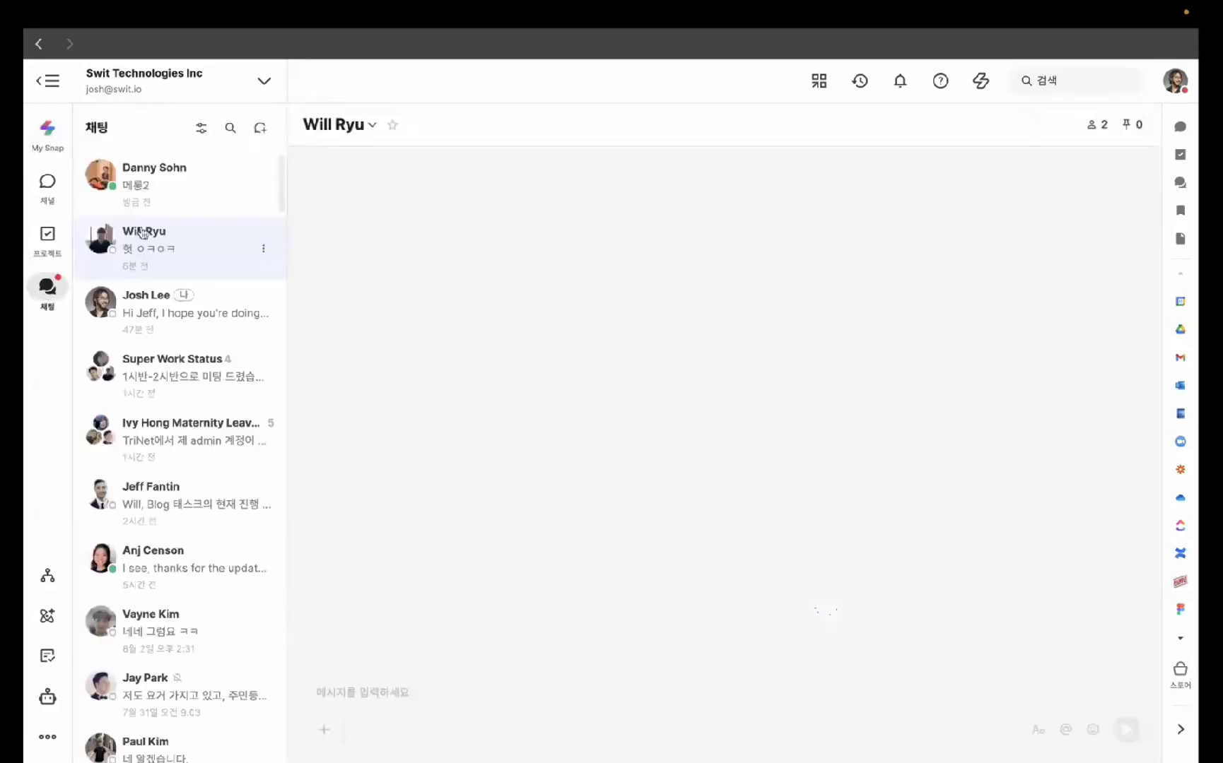
- Open the colleague's direct chat ending with 메롱2, and pause the demo video outside full screen
left_click(167, 187)
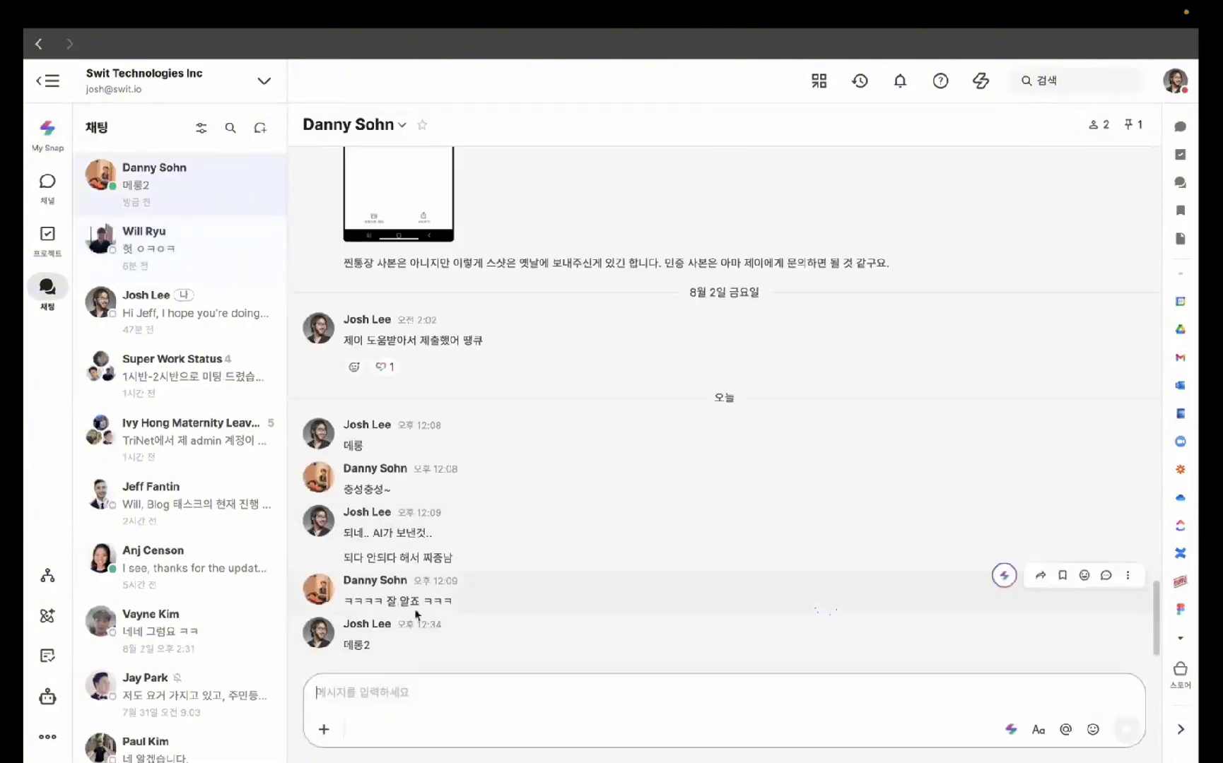
key("space")
key("Escape")
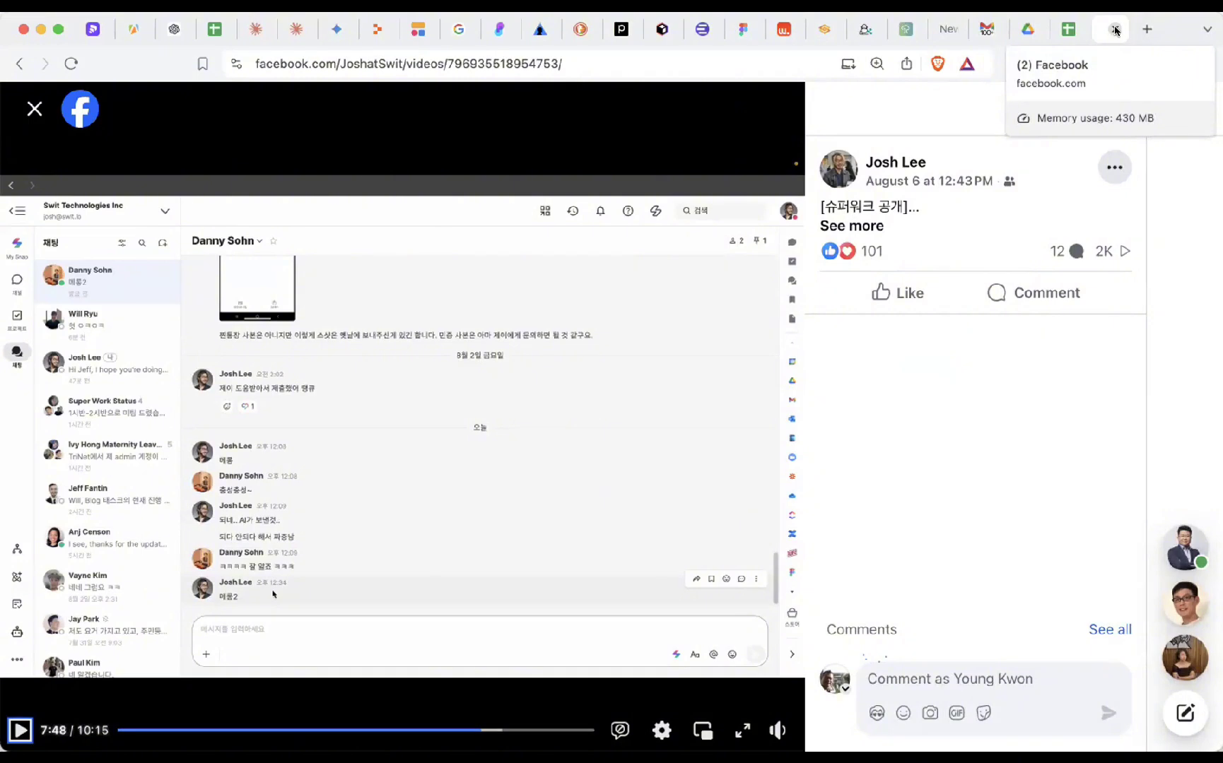
- Close the Facebook video and spreadsheet tabs and return to the Pitch deck on slide 12
left_click(1114, 30)
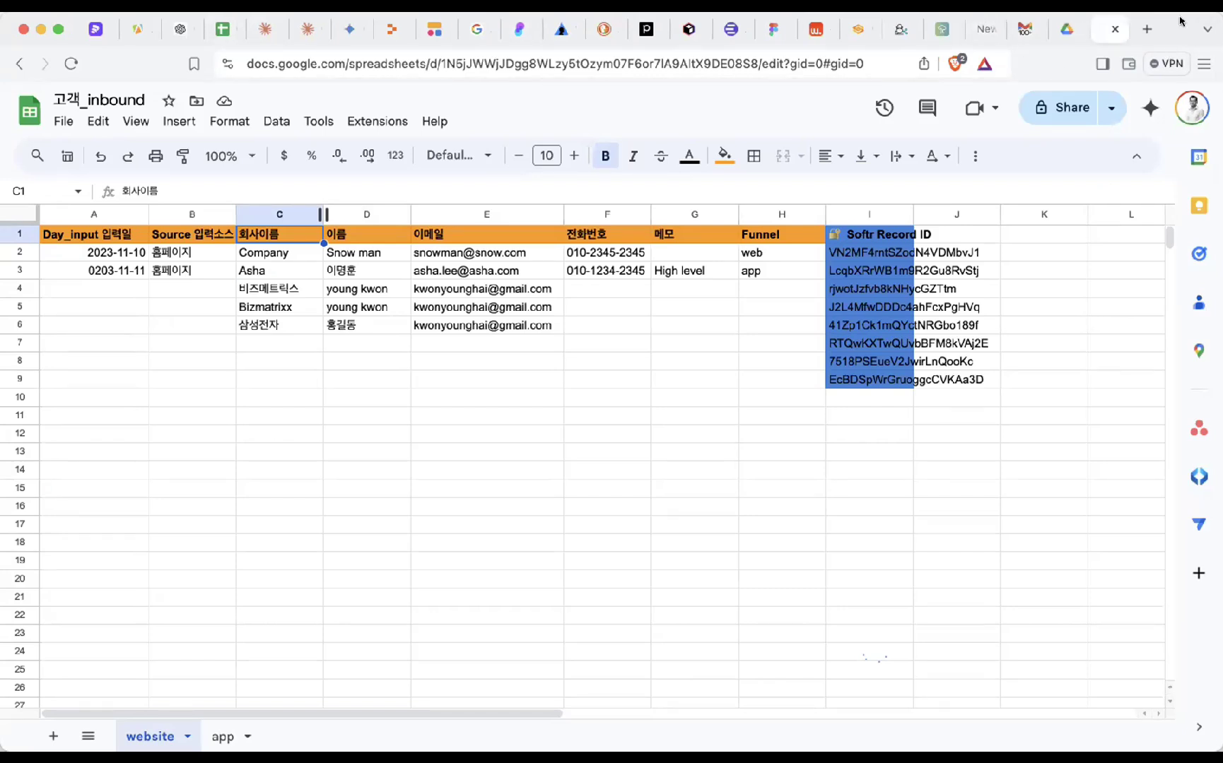
left_click(1114, 29)
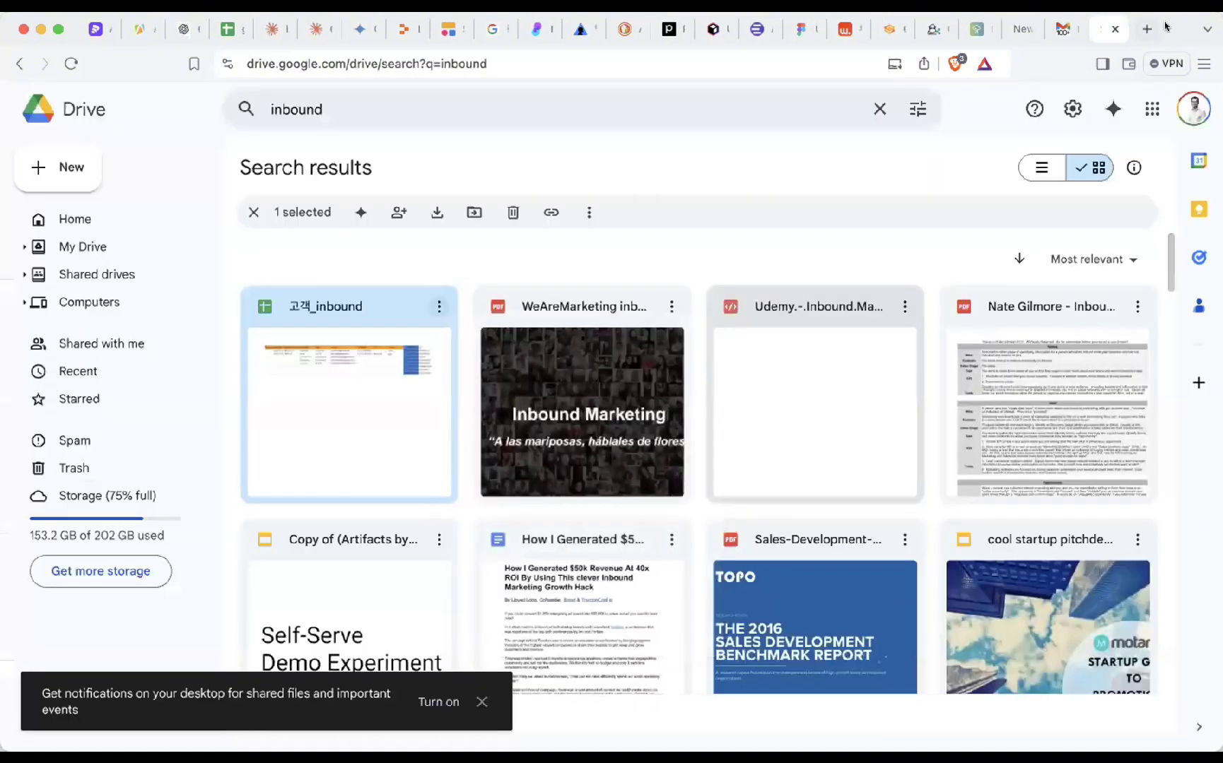
left_click(93, 30)
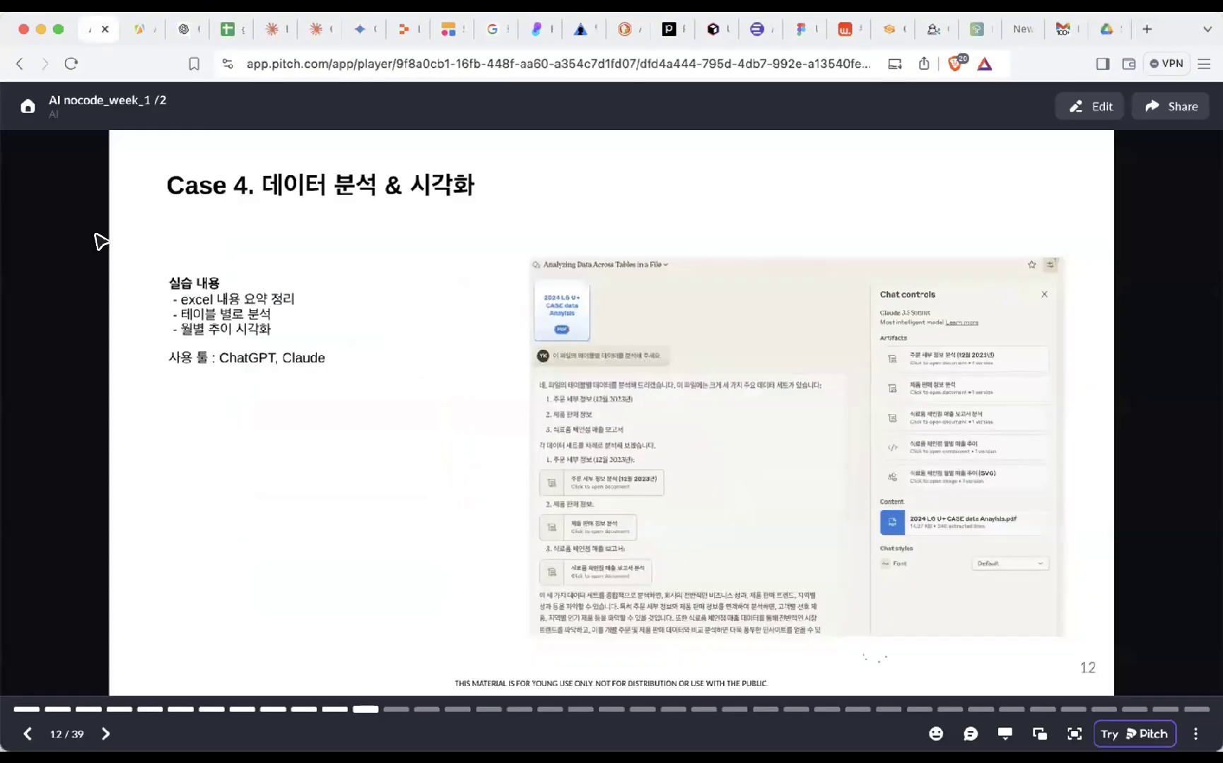
- Step the Pitch deck forward to slide 14, then back to slide 13
key("Right")
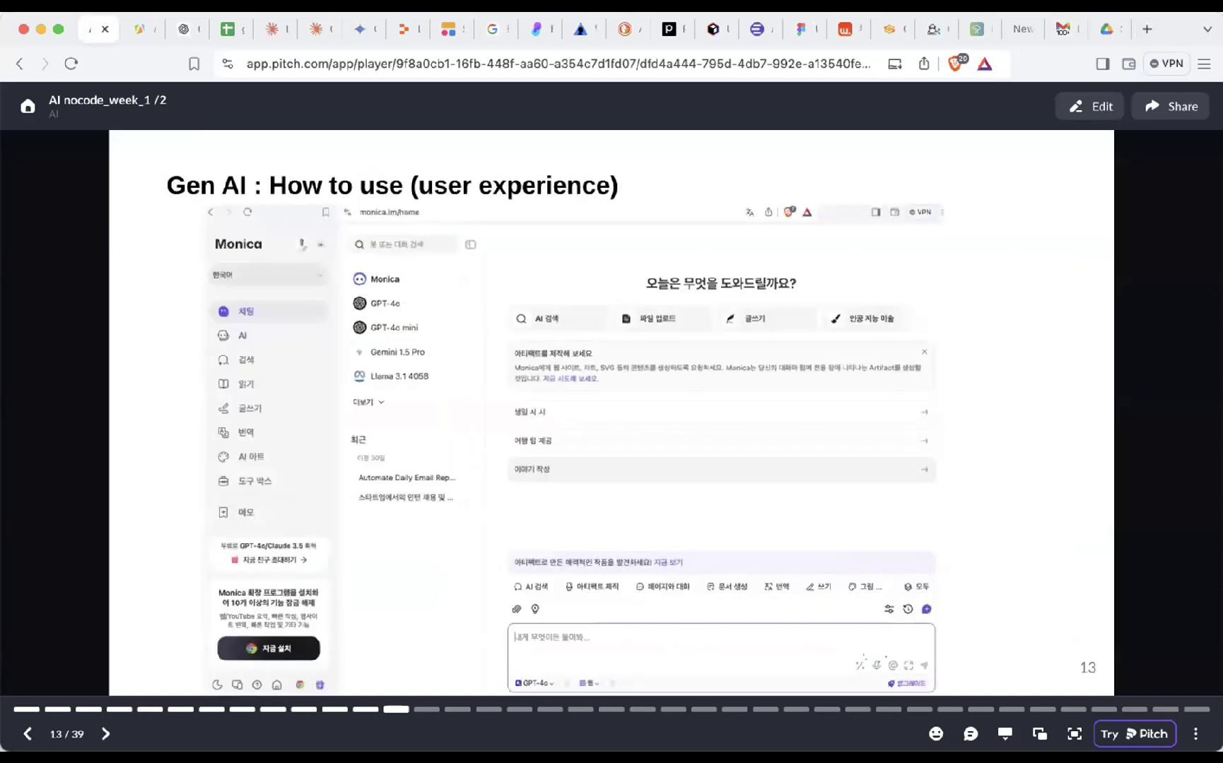
key("Right")
key("Left")
- Play the Pitch deck full screen on slide 13, 'Gen AI : How to use'
left_click(1074, 733)
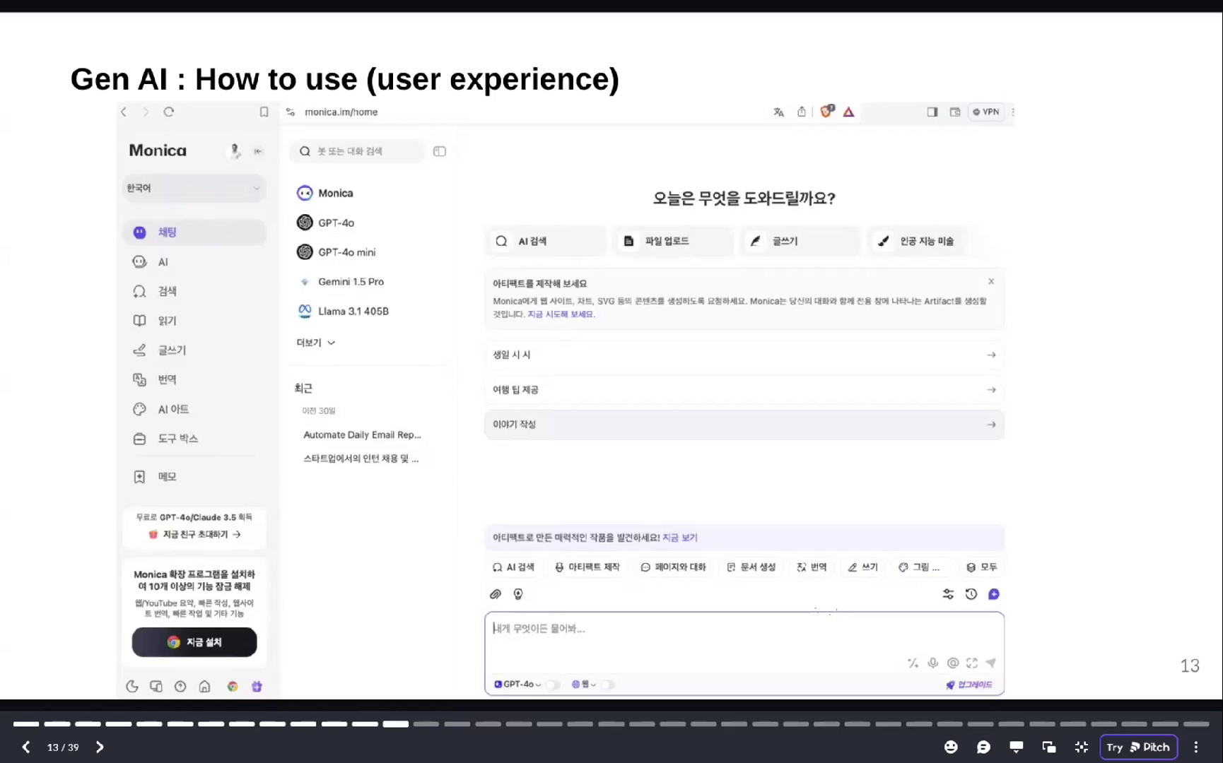
- Page through the full-screen deck from slide 14 to the BzEngage slide 33, then exit full screen
key("Right")
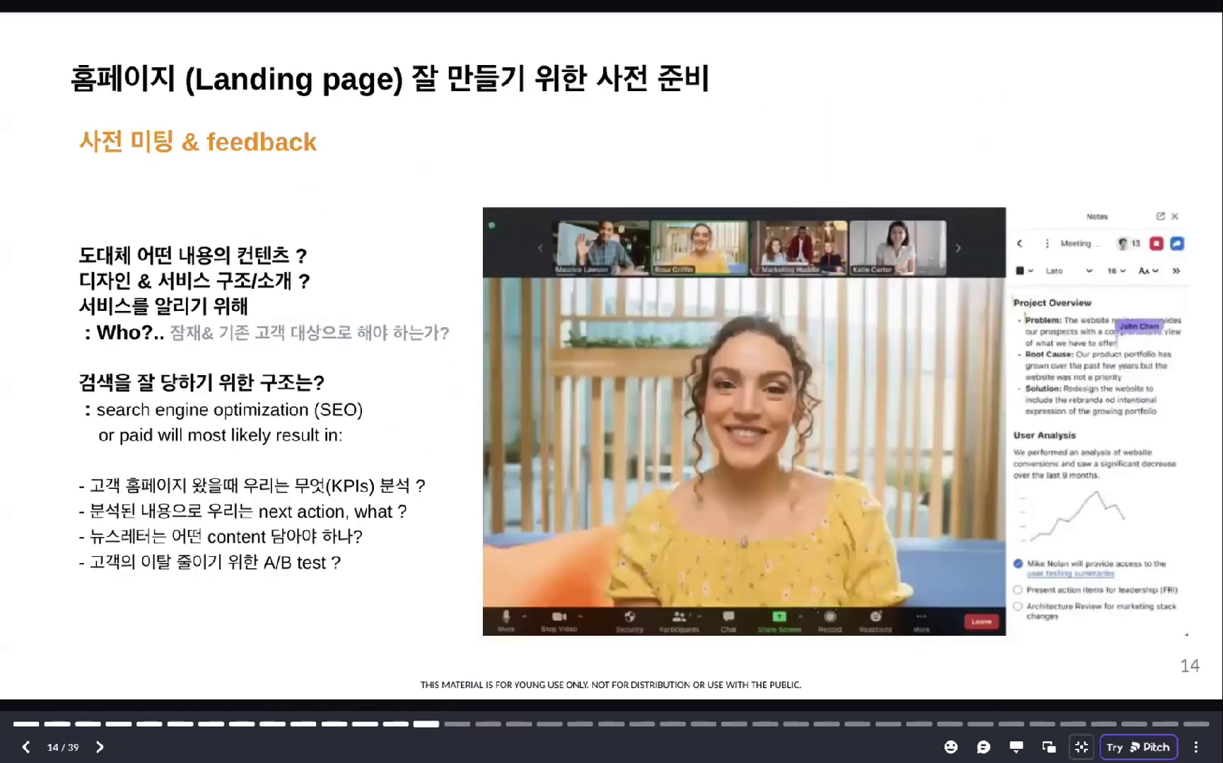
key("Right")
key("Right")
key("Right")
key("Right")
key("Right")
key("Right")
key("Right")
key("Right")
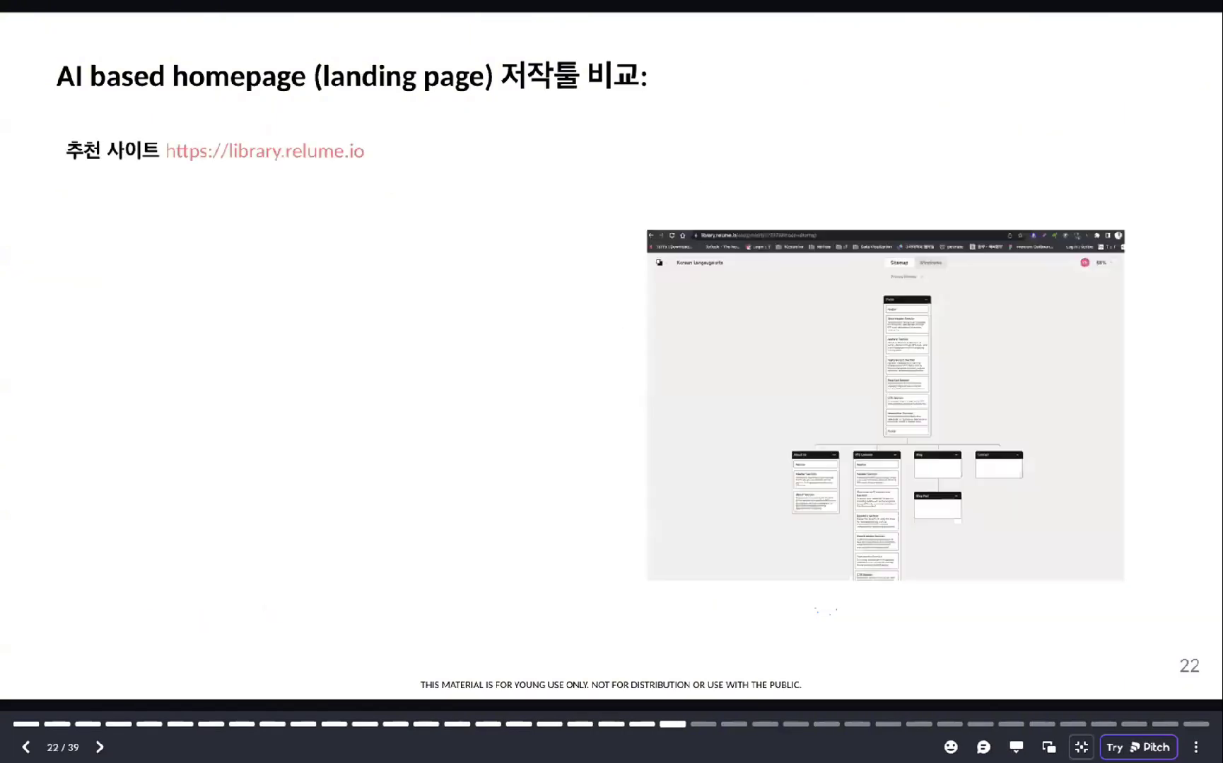
key("Right")
key("Right")
key("Right")
key("Right")
key("Right")
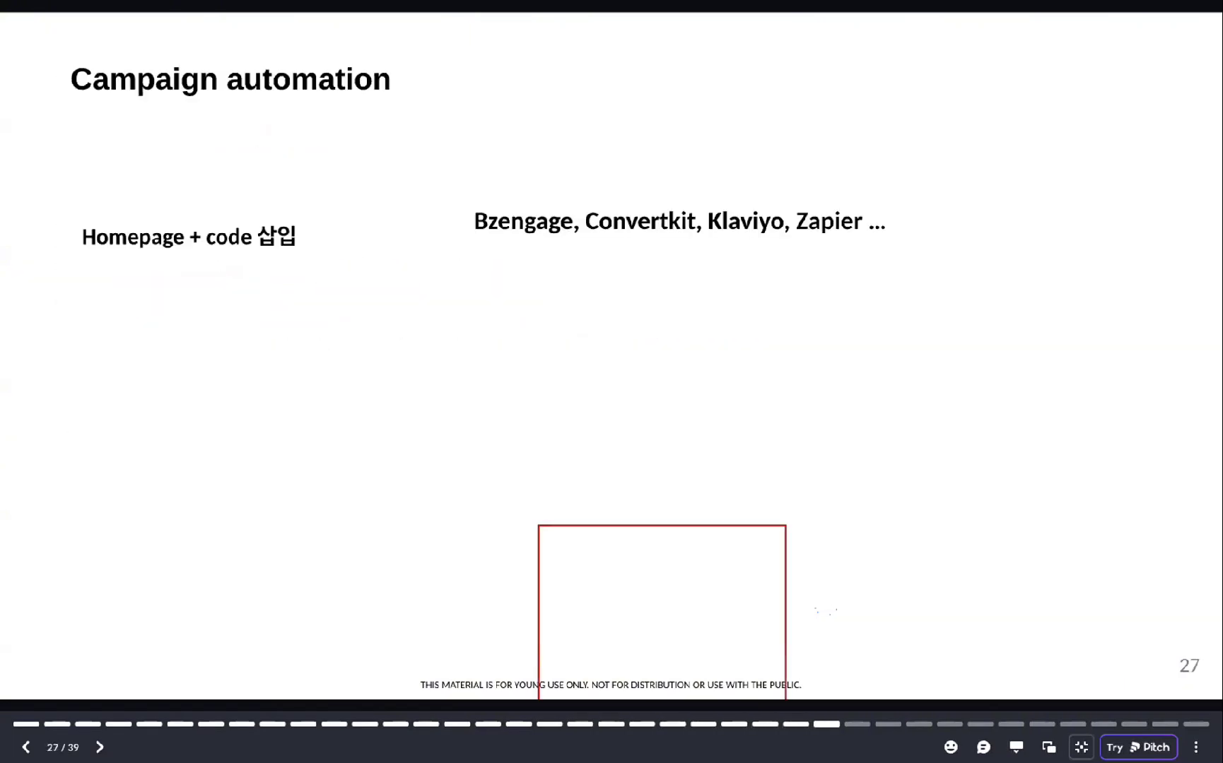
key("Left")
key("Right")
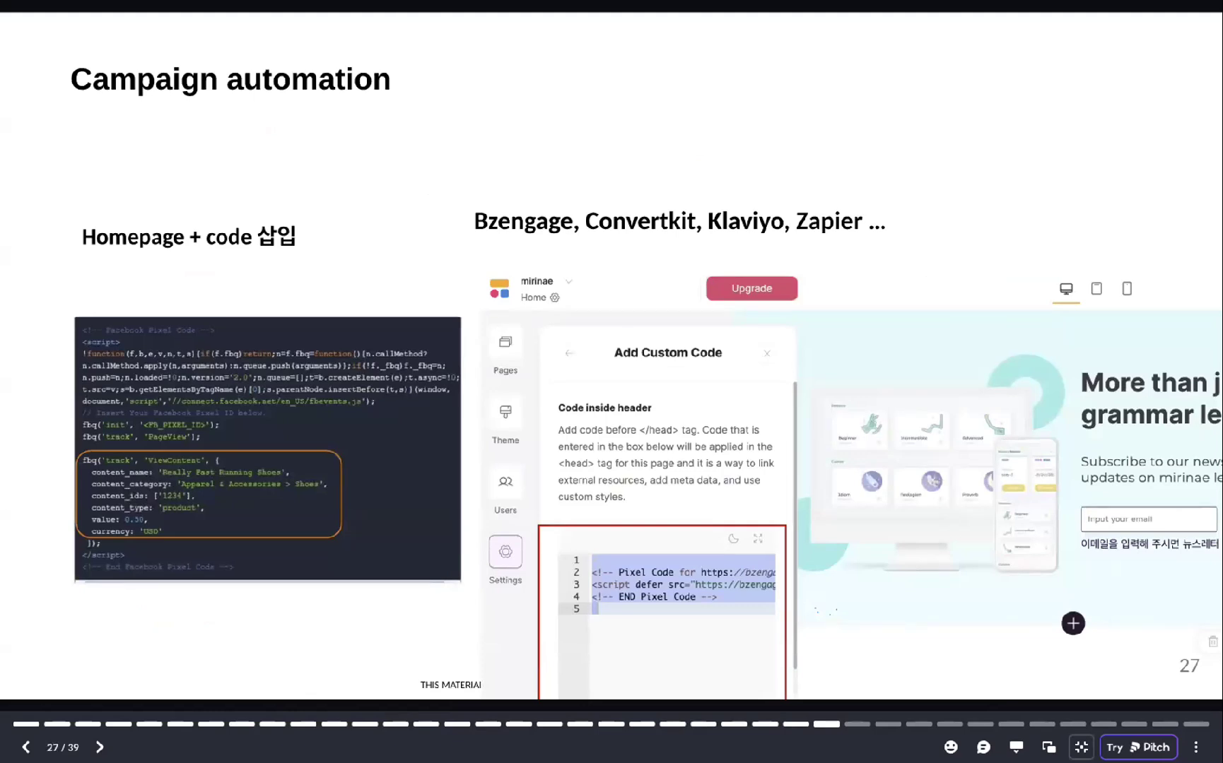
key("Right")
key("Right")
key("Right")
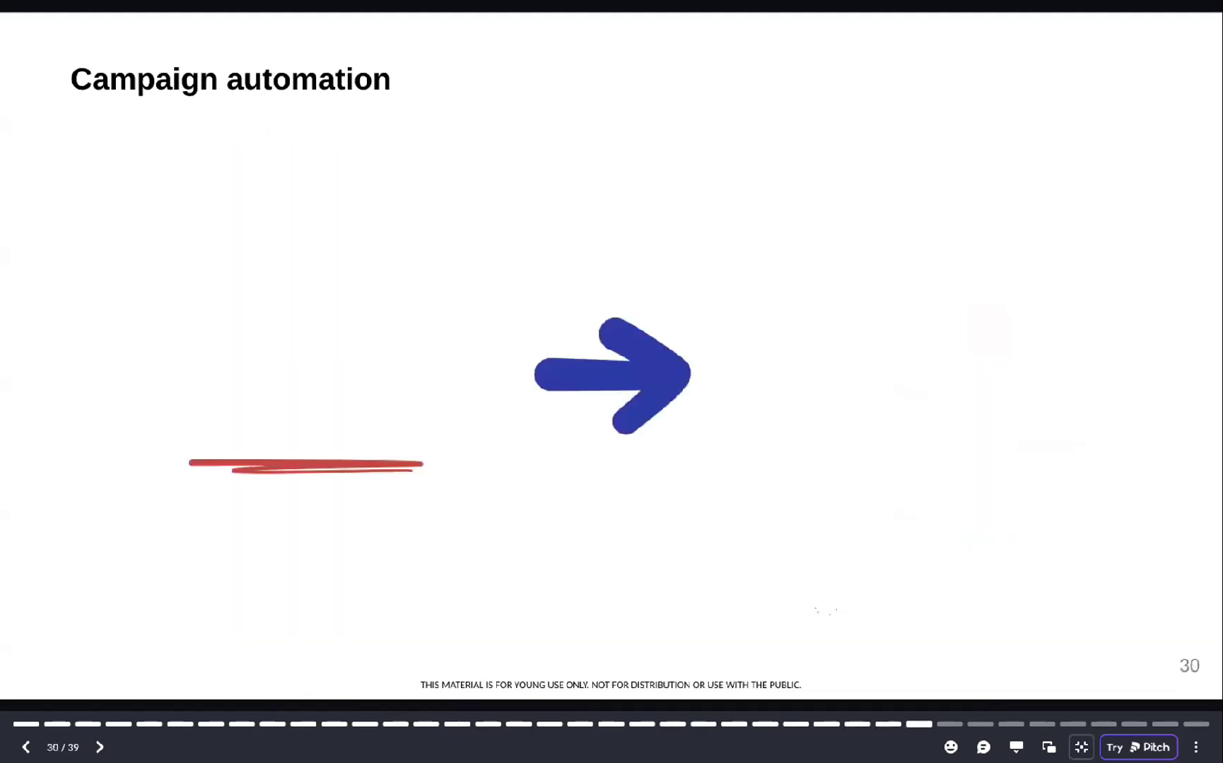
key("Right")
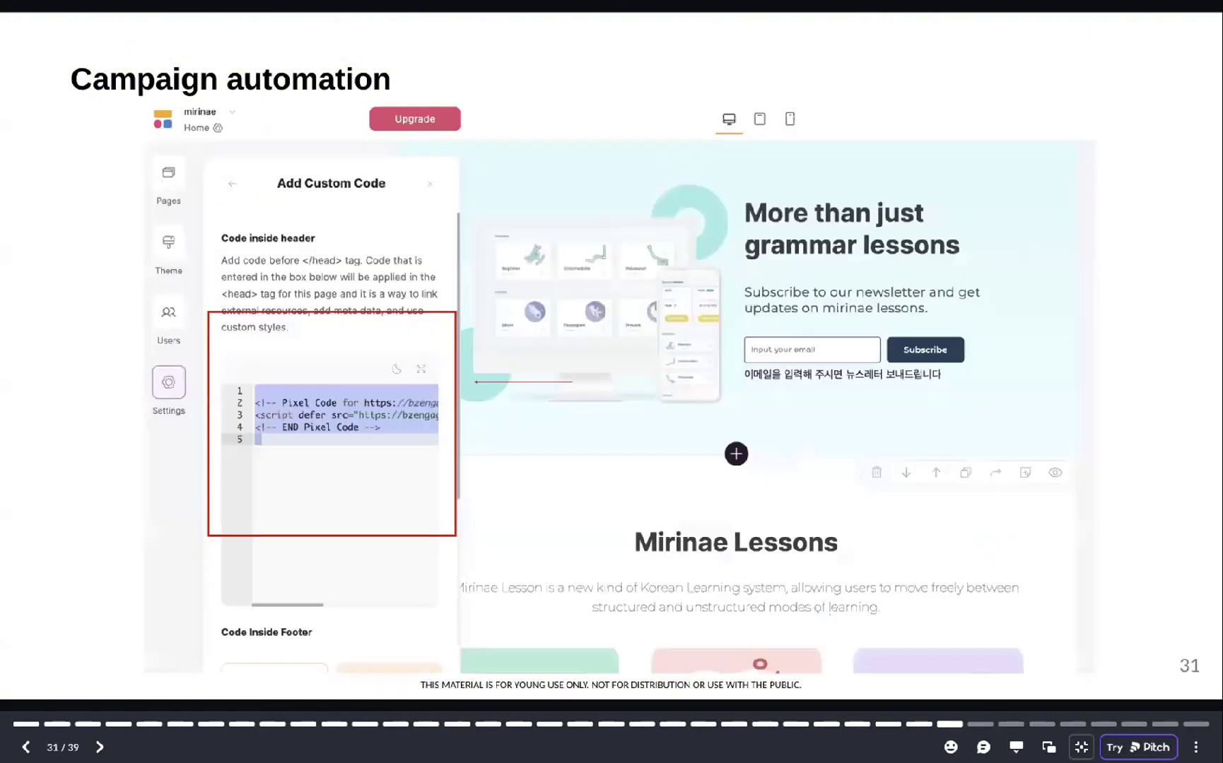
key("Right")
key("Right")
key("Escape")
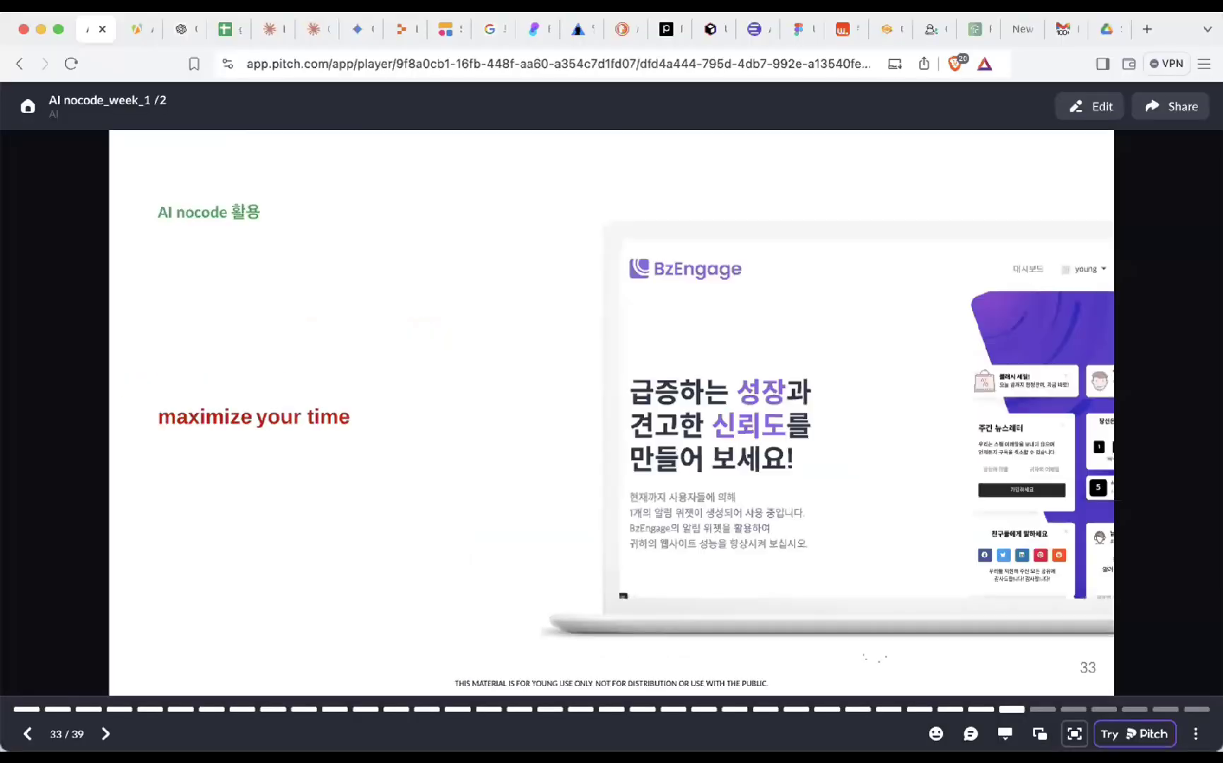
- Load bzengage.co in a new tab, dismiss the bzAID promo popup, and browse the widget catalogue
left_click(1146, 29)
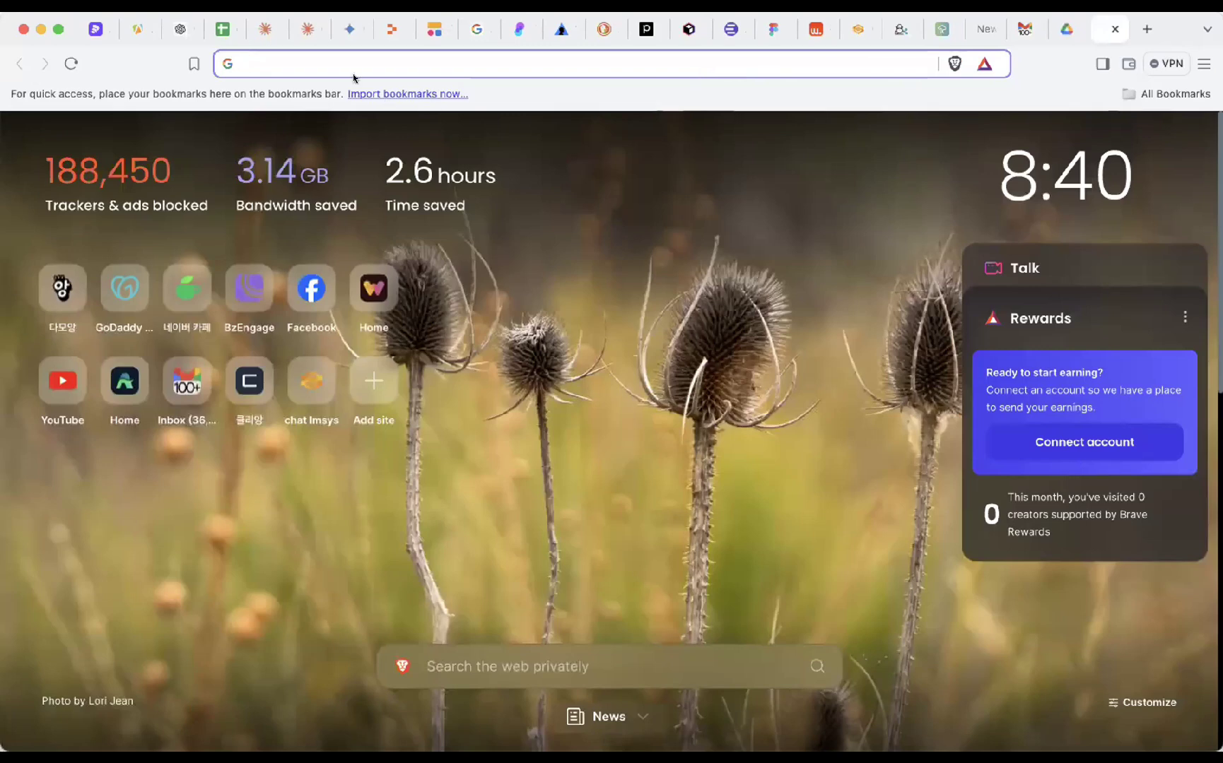
type("bz")
key("Return")
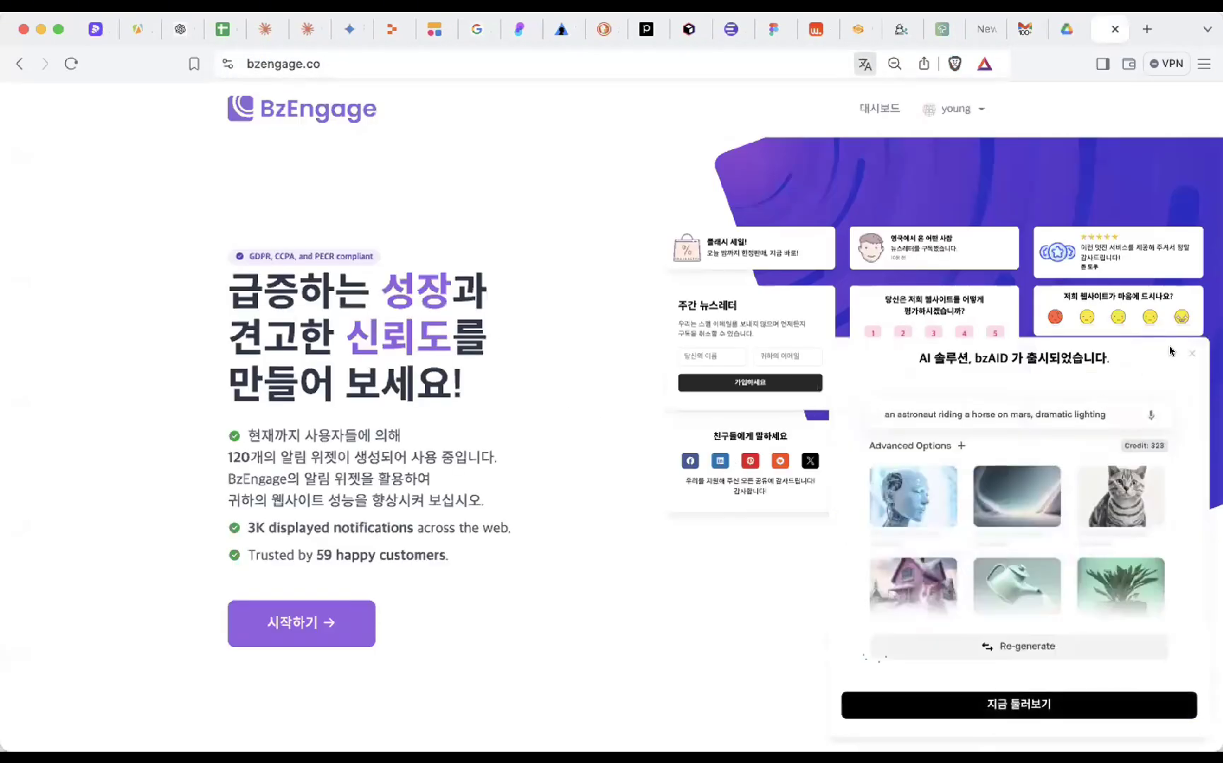
left_click(1190, 352)
scroll(716, 447, "down", 10)
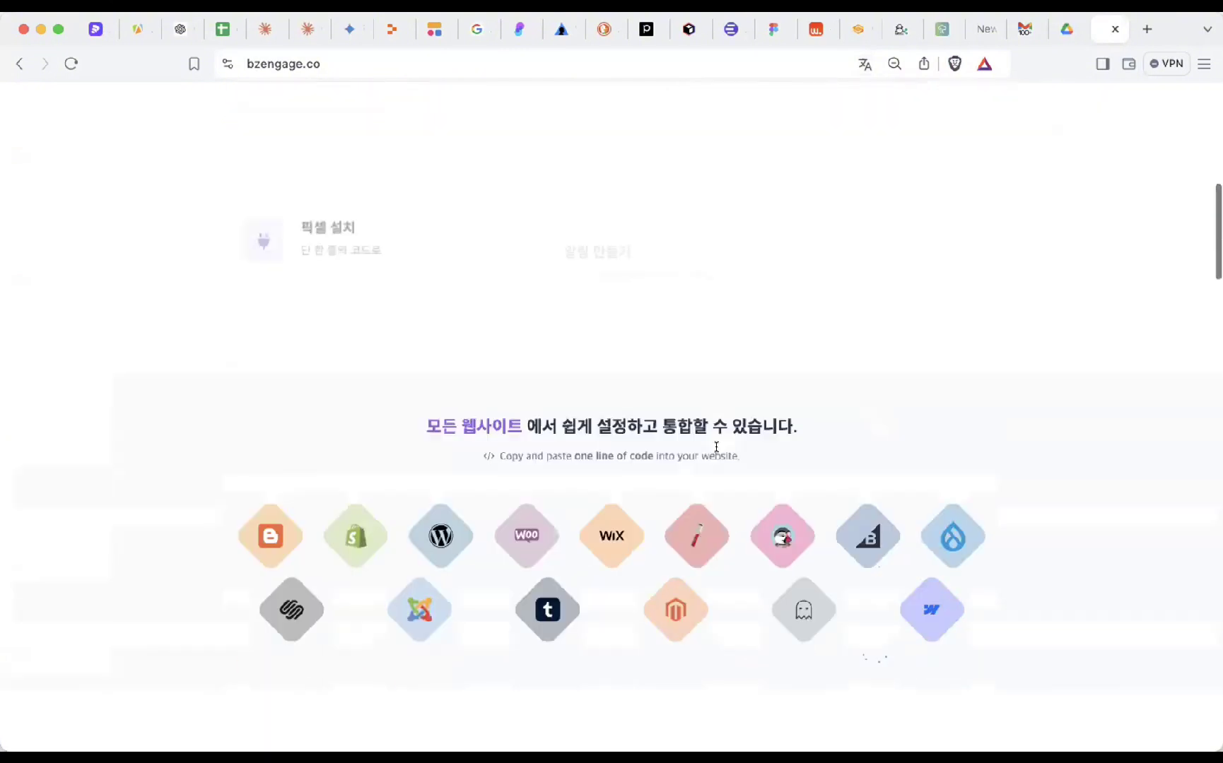
scroll(716, 447, "down", 15)
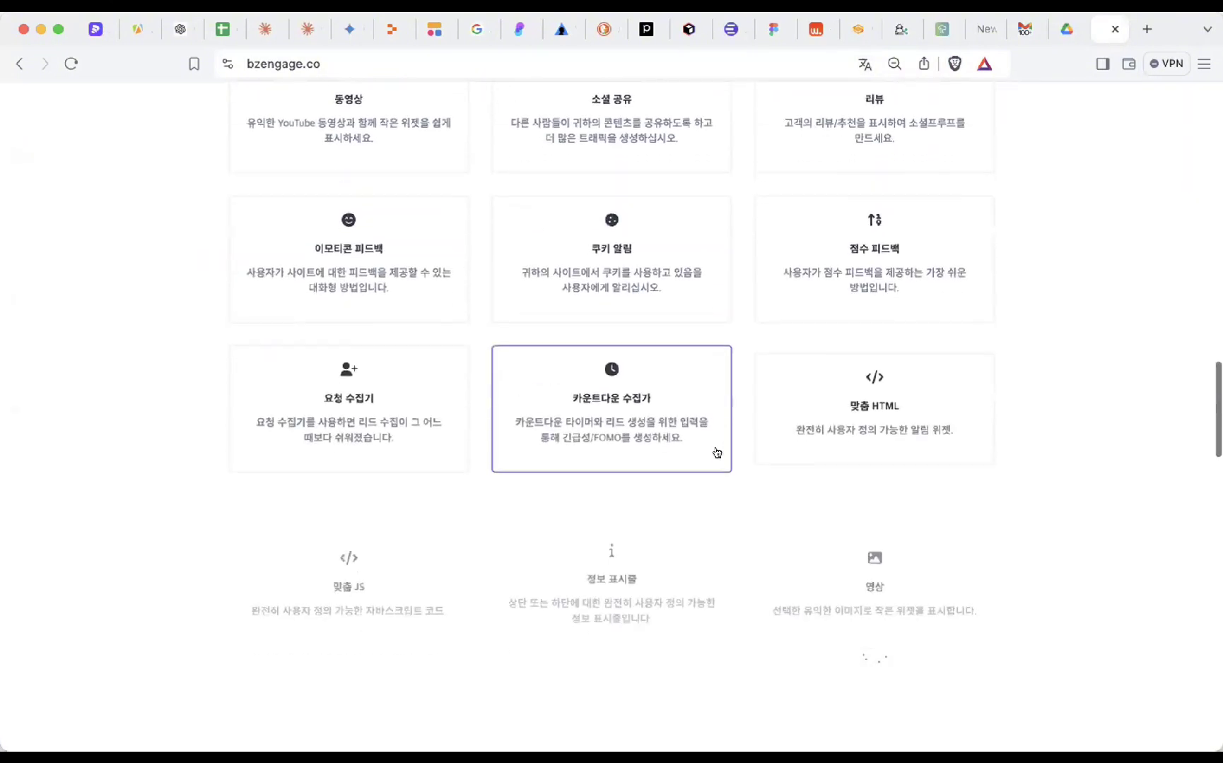
scroll(715, 453, "down", 10)
scroll(716, 453, "up", 4)
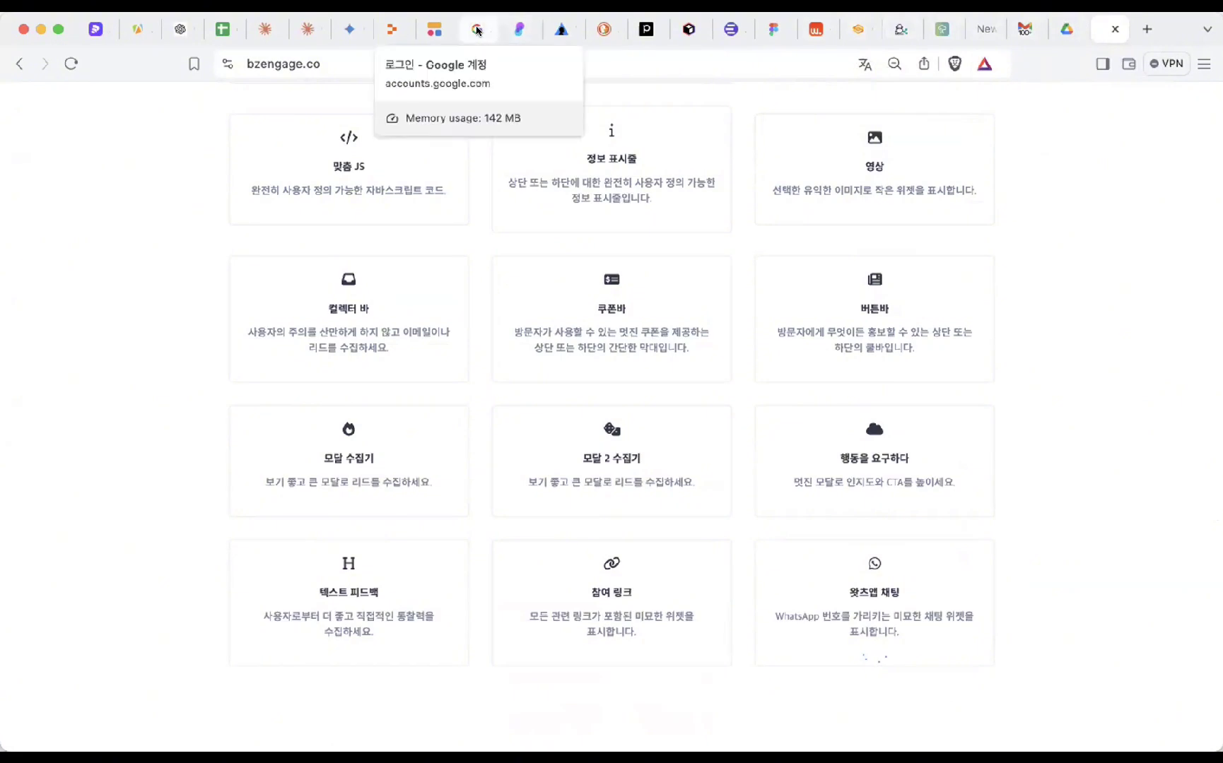
- Scroll through the Ply 'Forget forms' customer-features demo on ply.io
left_click(518, 33)
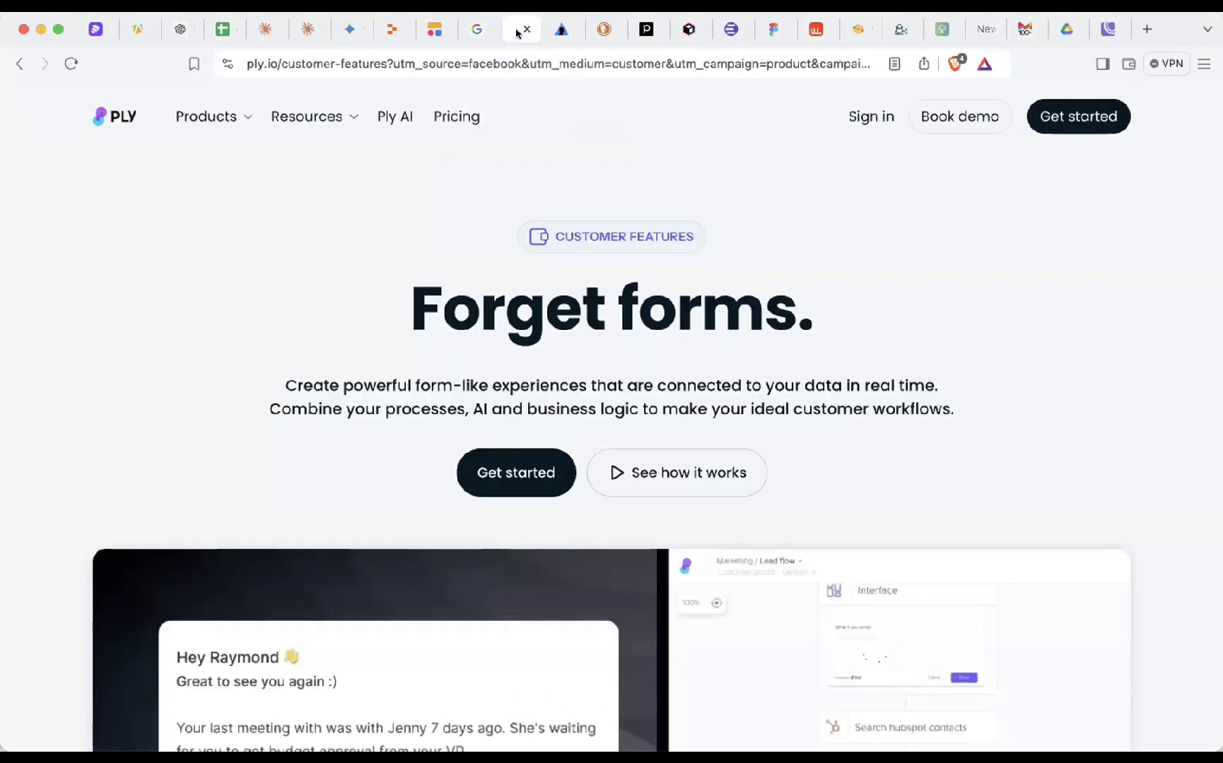
scroll(508, 272, "down", 5)
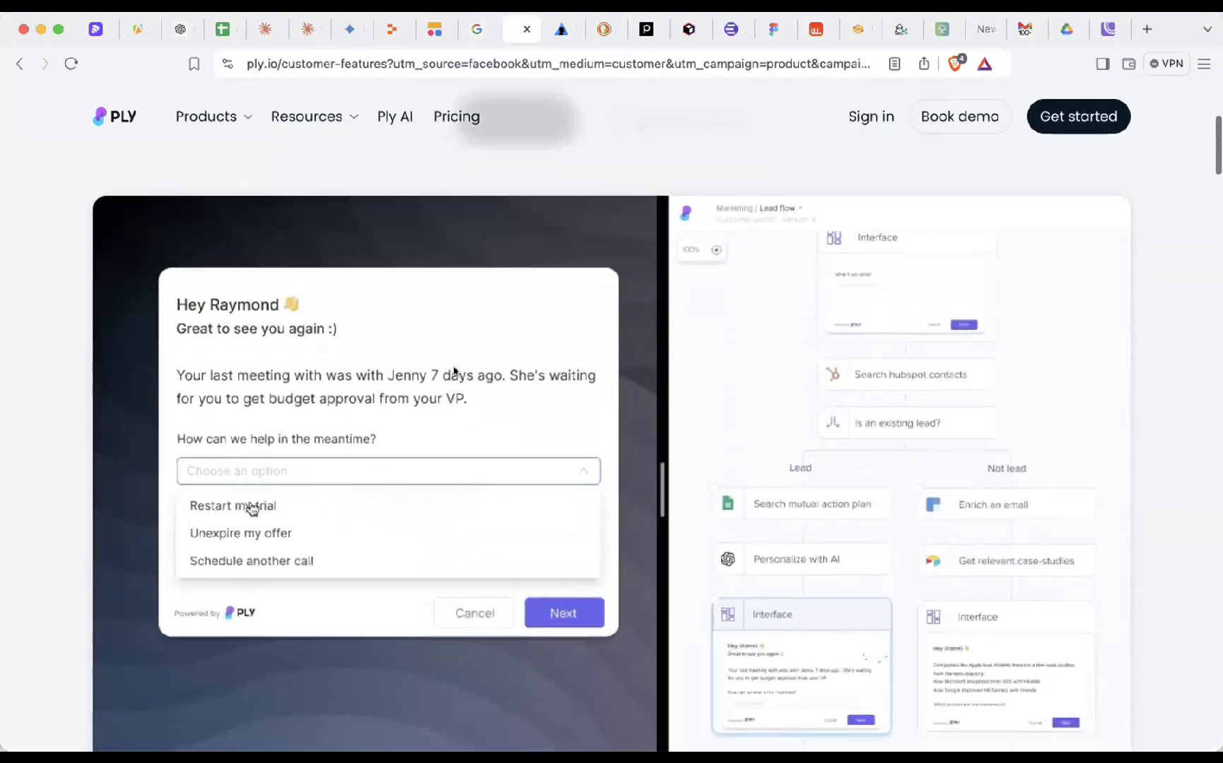
scroll(450, 367, "down", 1)
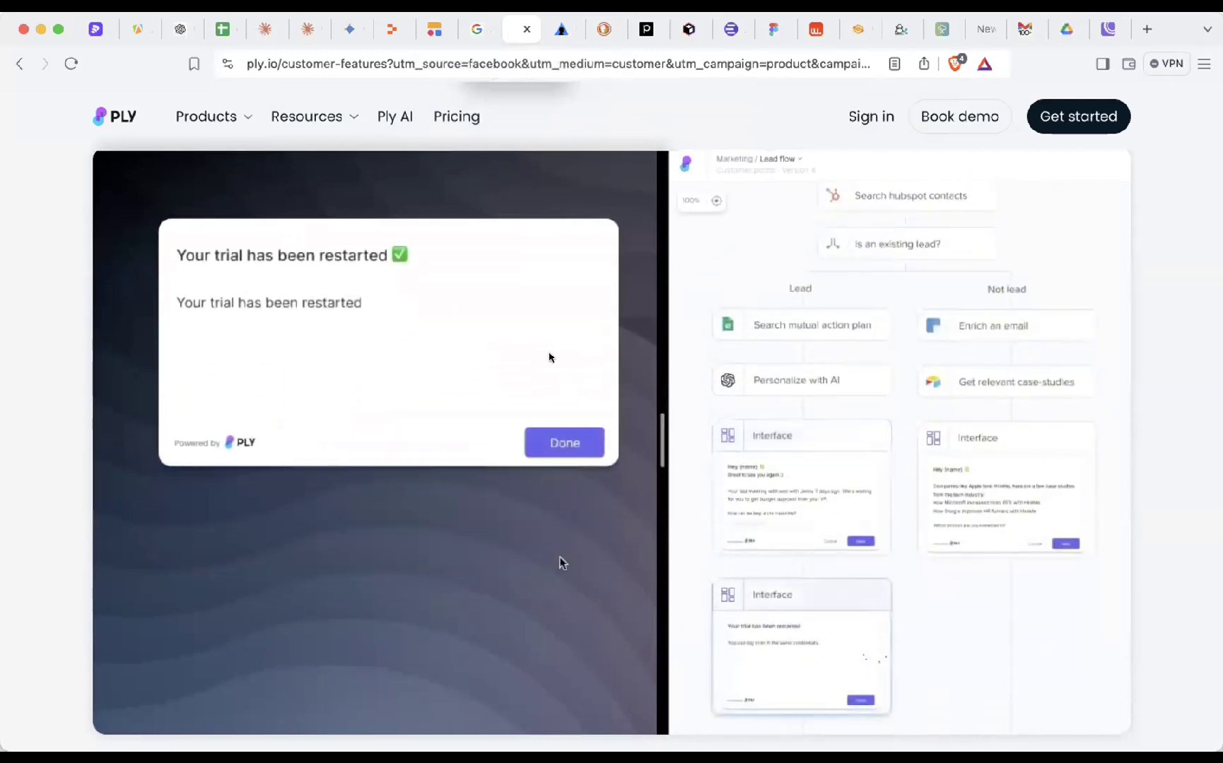
scroll(549, 357, "up", 1)
scroll(570, 414, "down", 1)
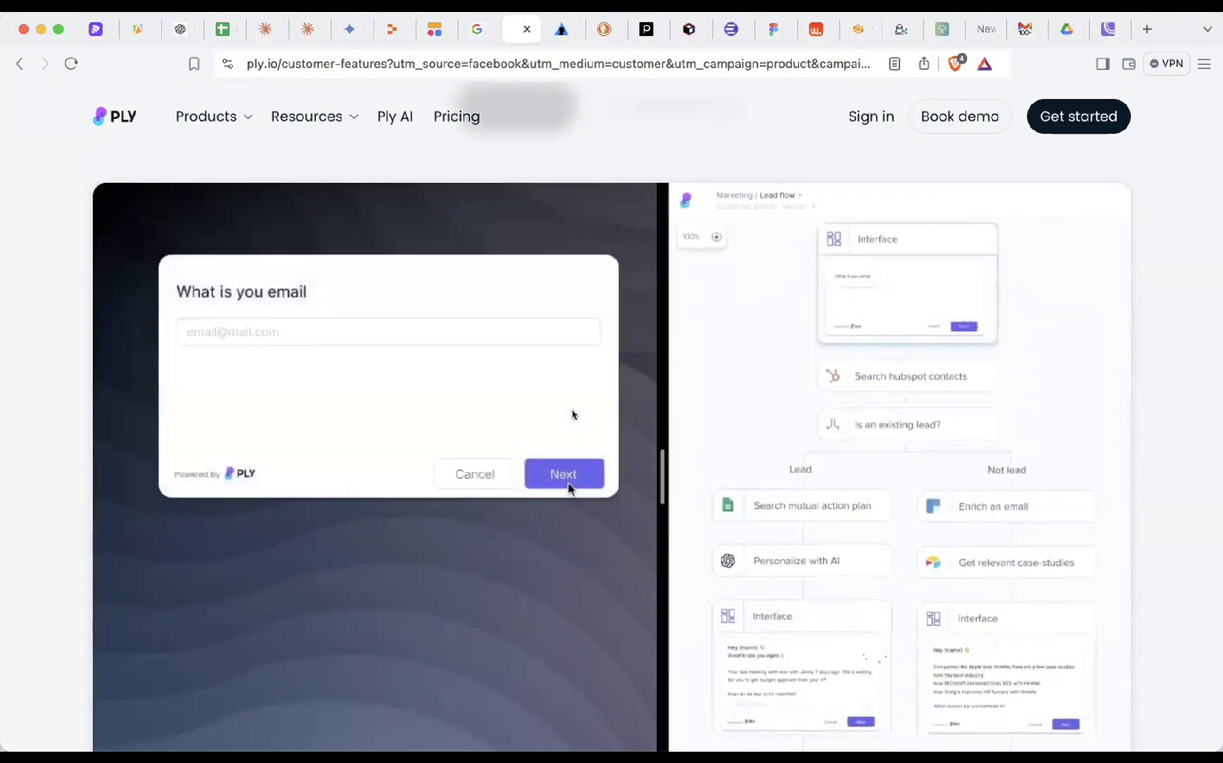
scroll(573, 415, "down", 1)
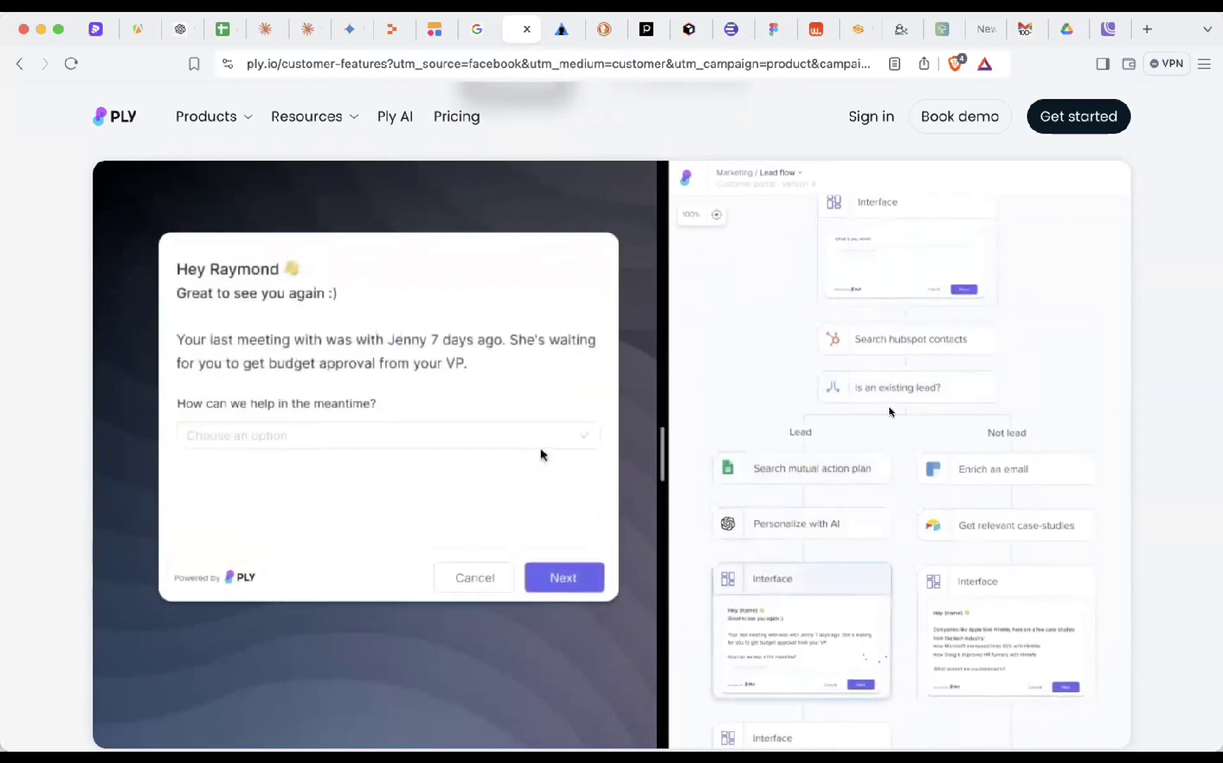
scroll(863, 602, "down", 2)
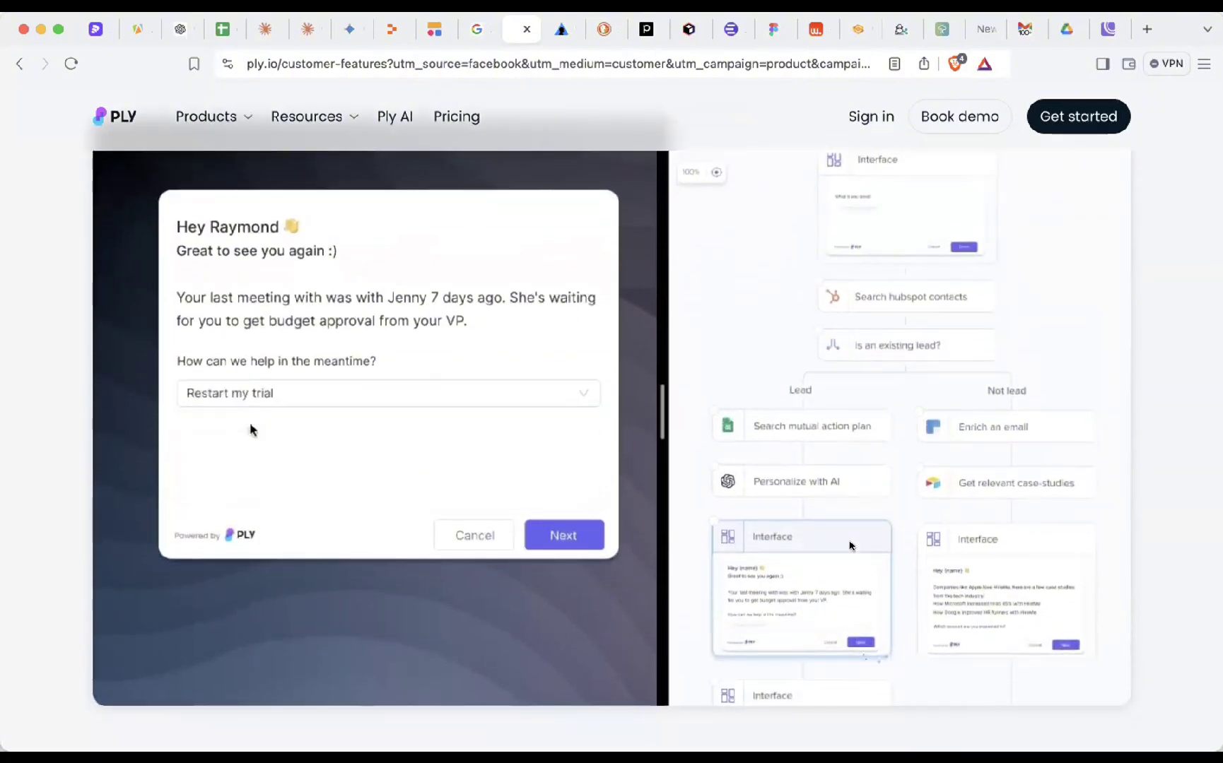
scroll(850, 546, "down", 1)
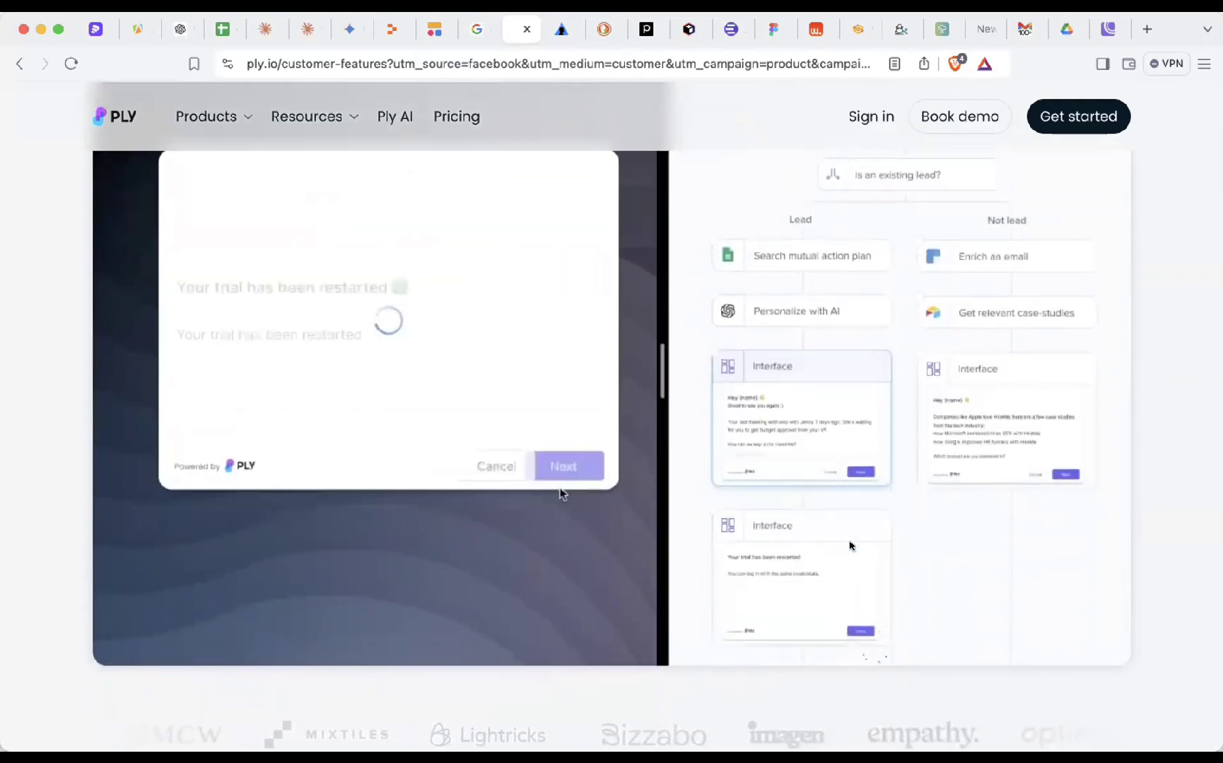
scroll(850, 546, "down", 1)
scroll(850, 546, "up", 4)
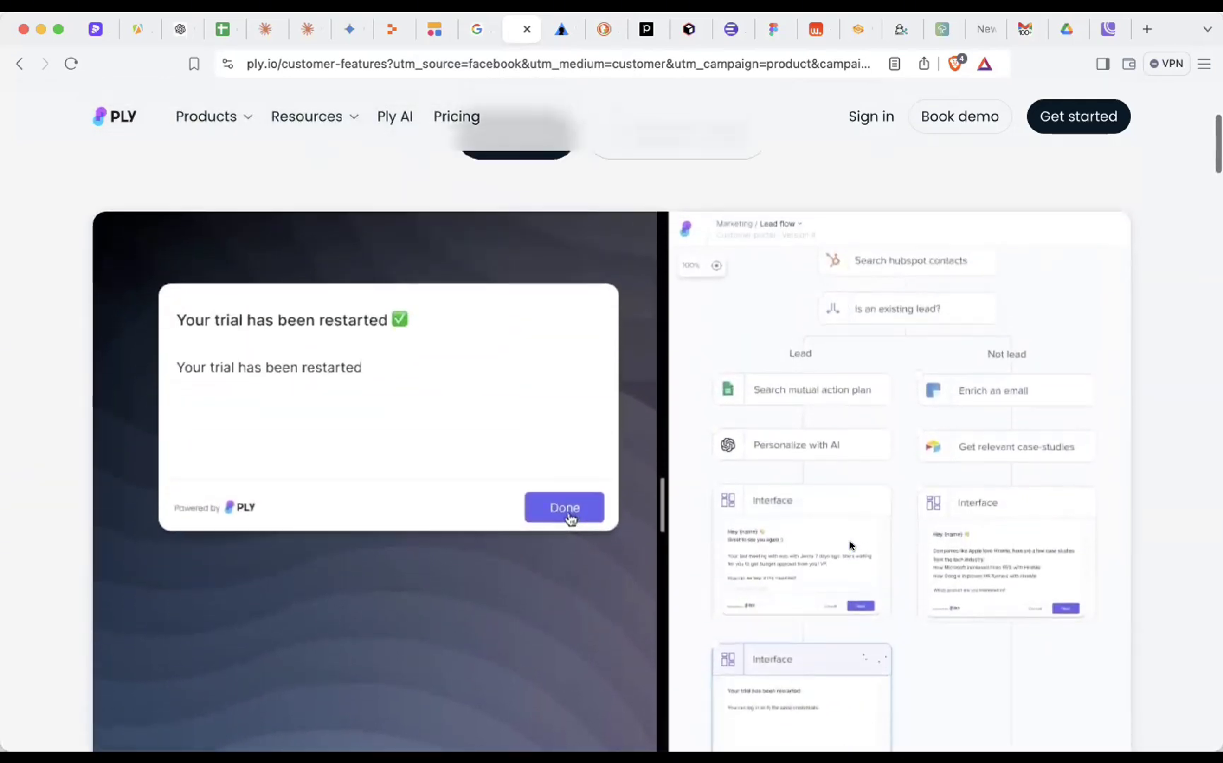
scroll(850, 545, "down", 1)
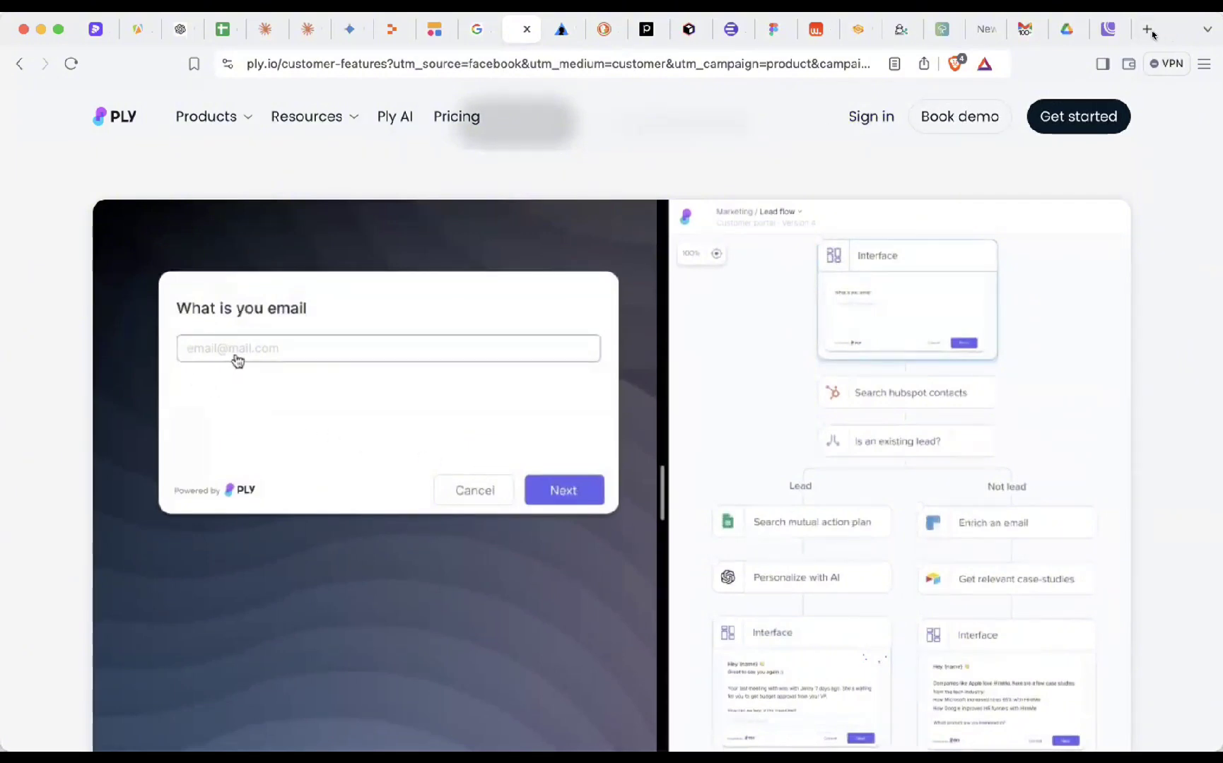
- Read down the Apify homepage to the Deploy to Apify step, then move to the Alan AI login page
left_click(133, 27)
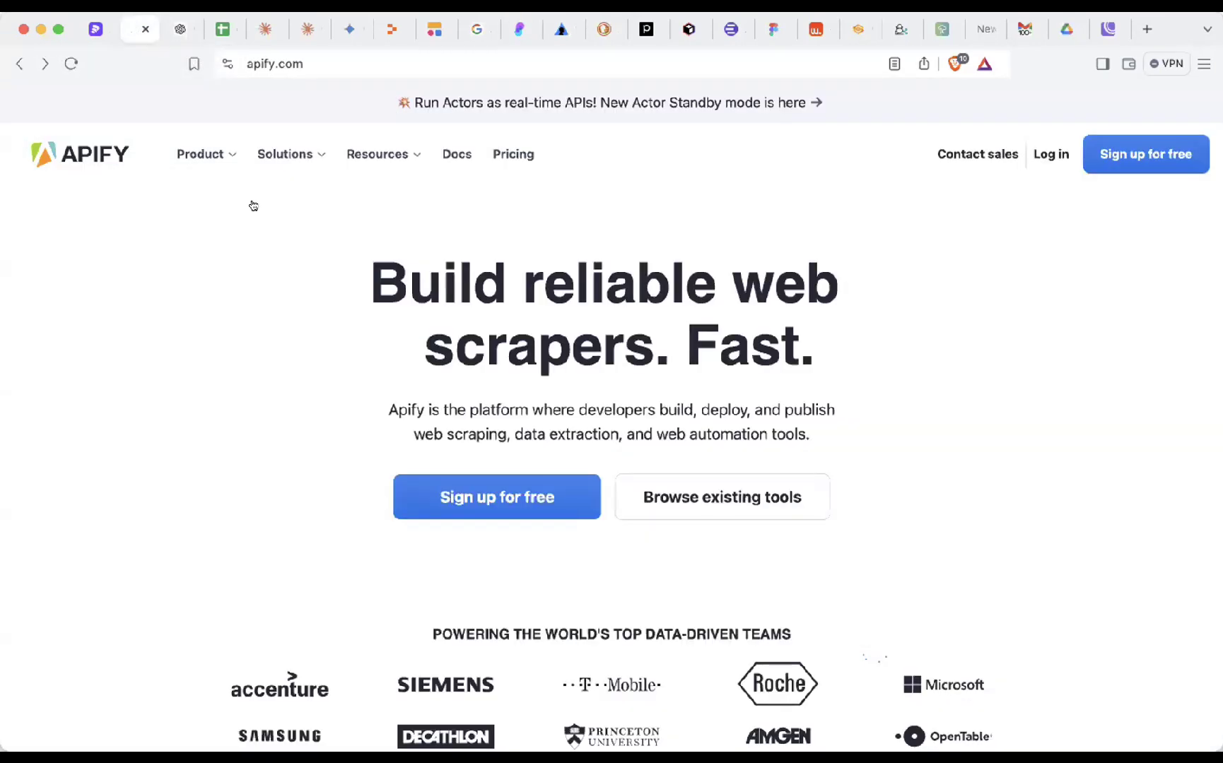
mouse_move(202, 152)
scroll(343, 325, "down", 2)
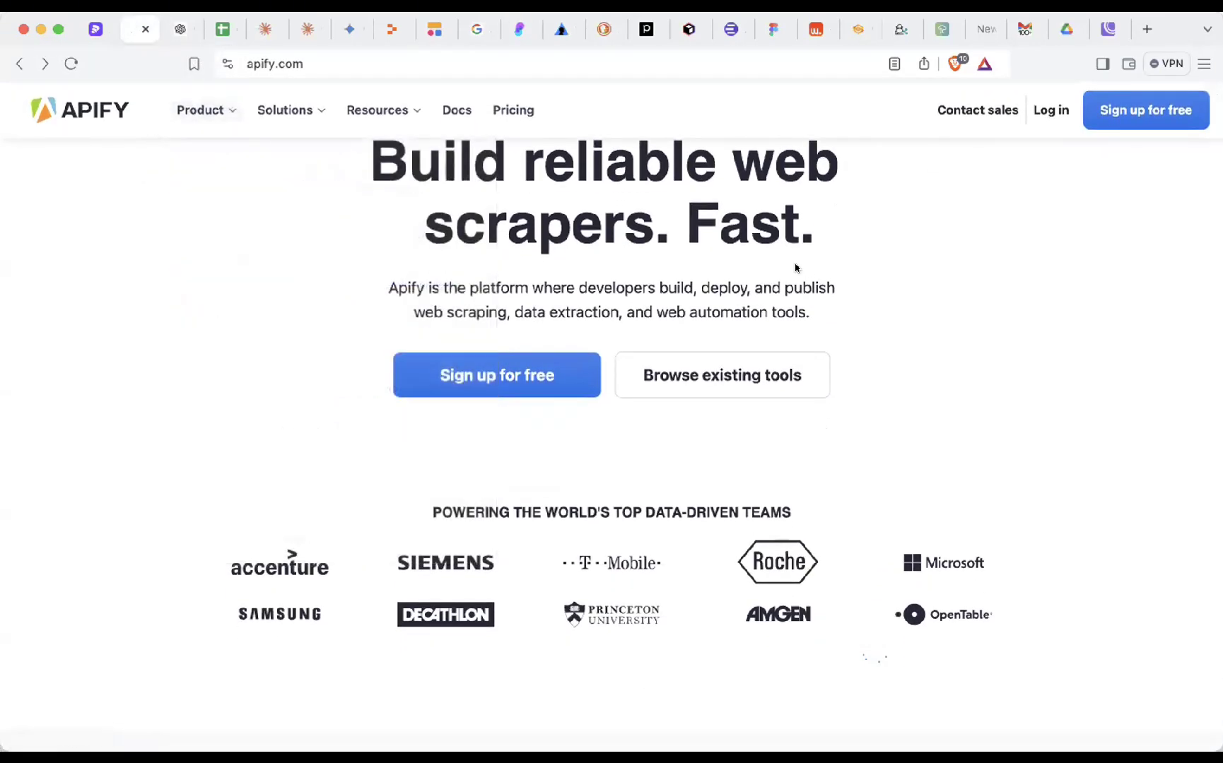
mouse_move(206, 115)
scroll(990, 331, "down", 13)
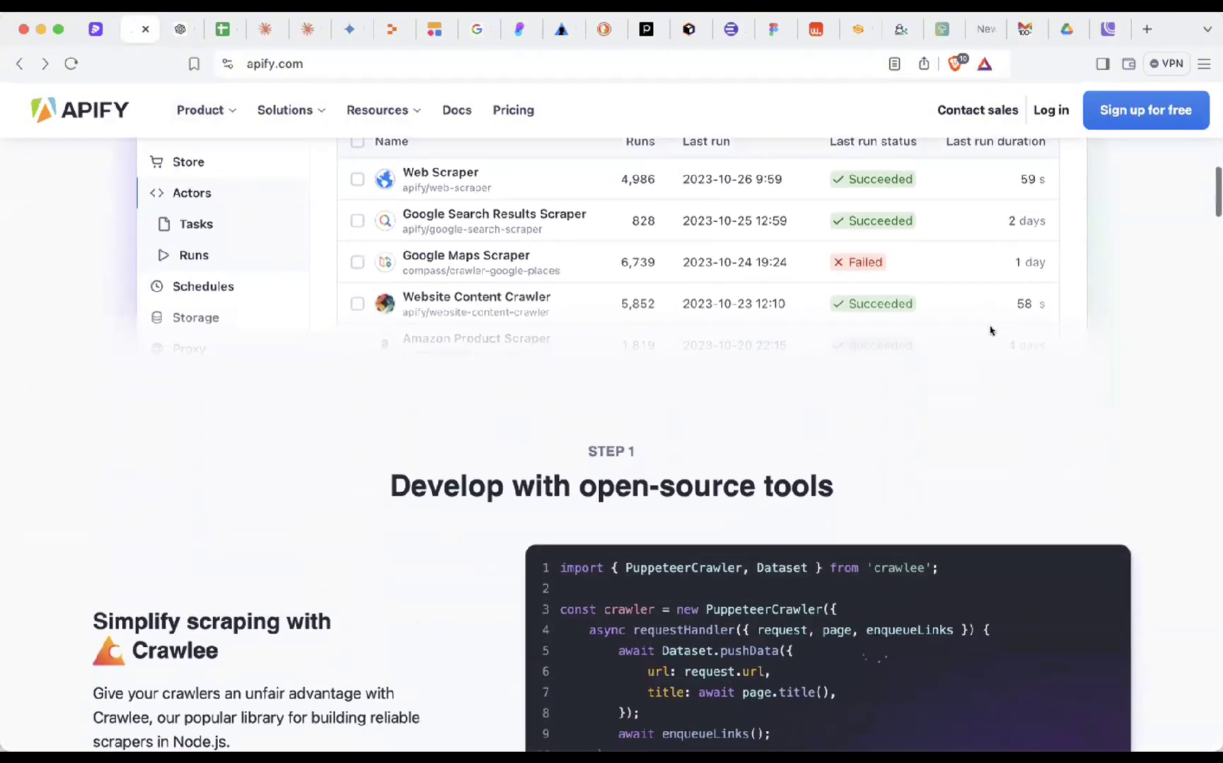
scroll(989, 330, "down", 7)
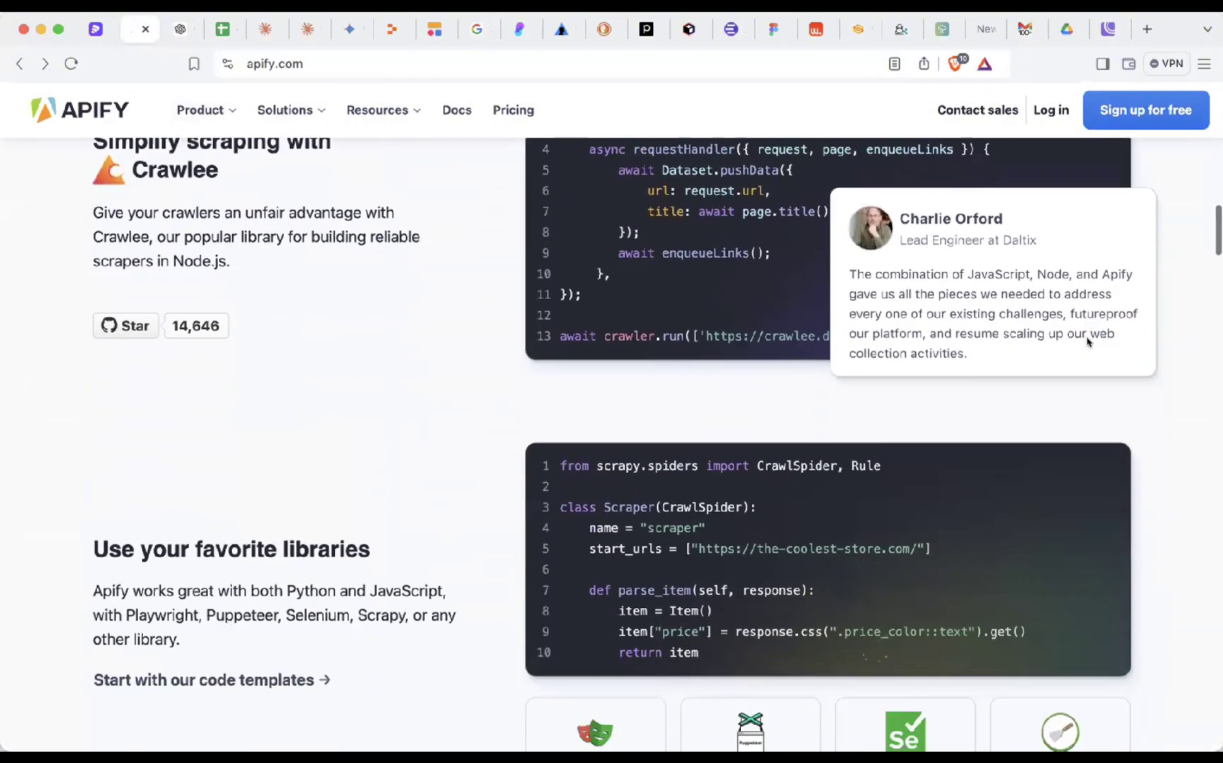
scroll(1087, 341, "down", 5)
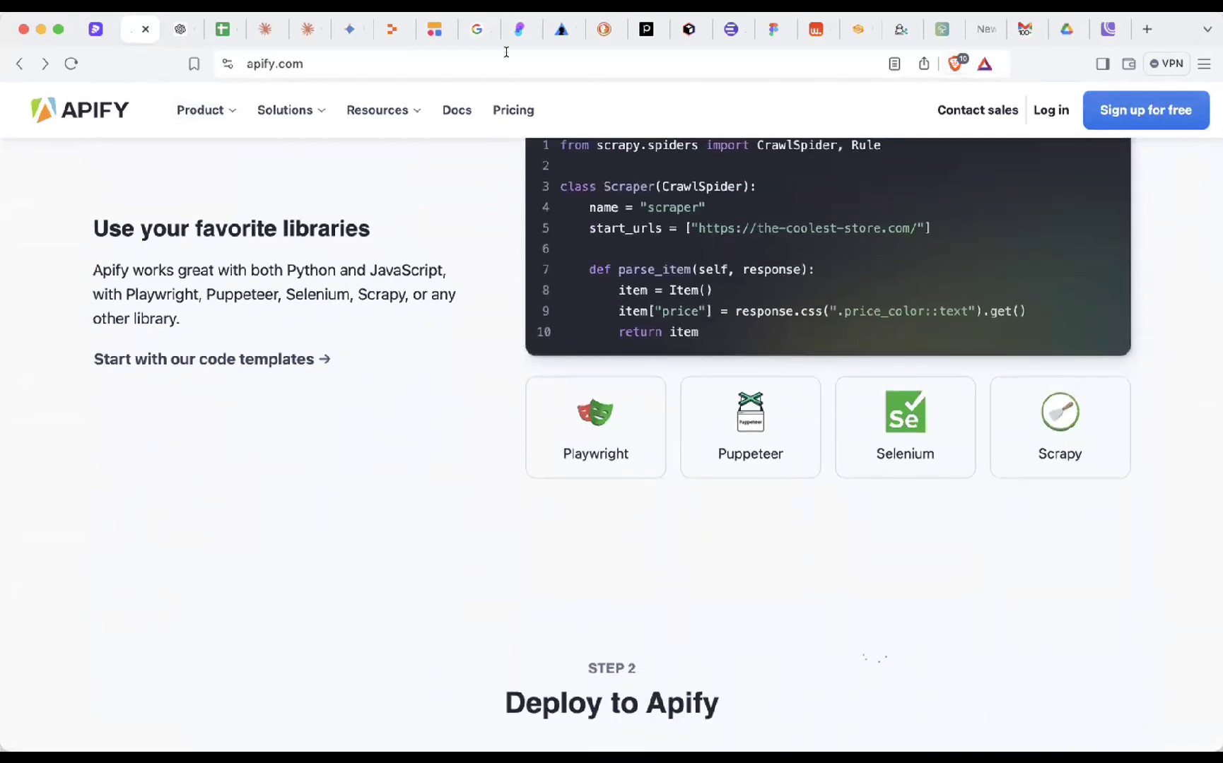
left_click(549, 32)
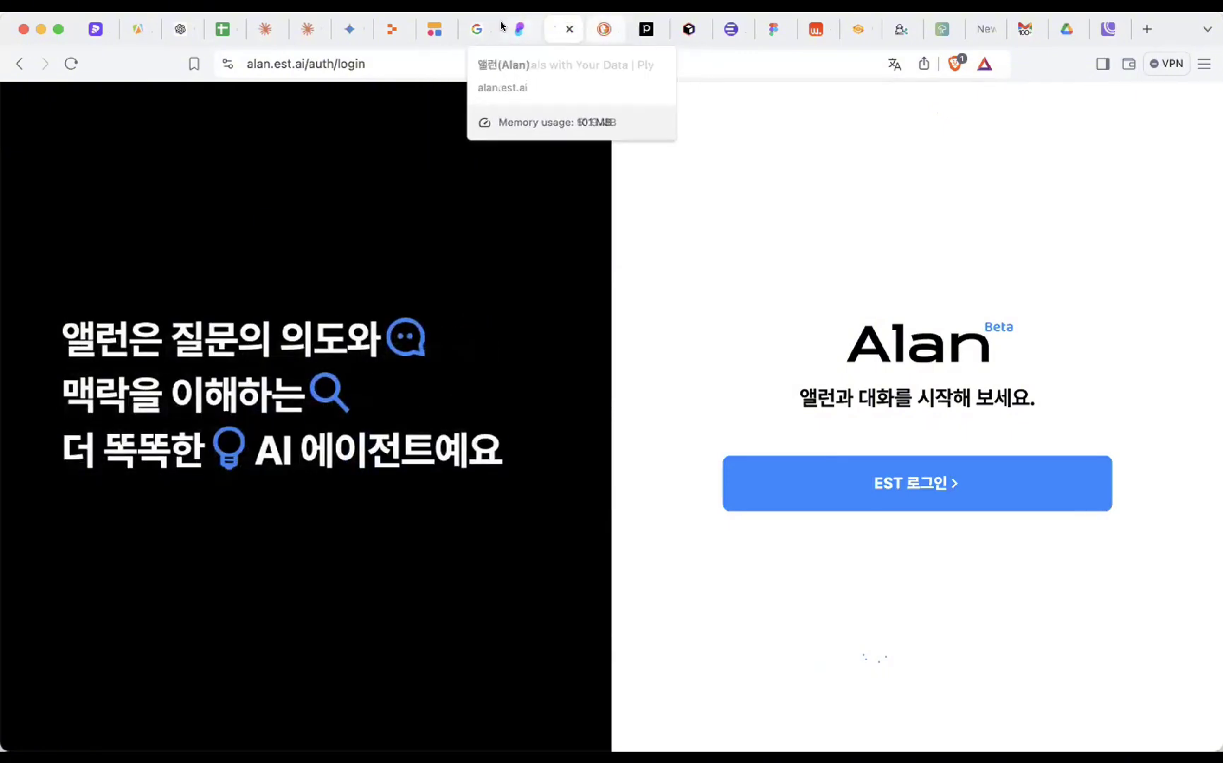
- Glance at DuckDuckGo AI Chat, then bring up Phind's 'From idea to product' search page
left_click(602, 30)
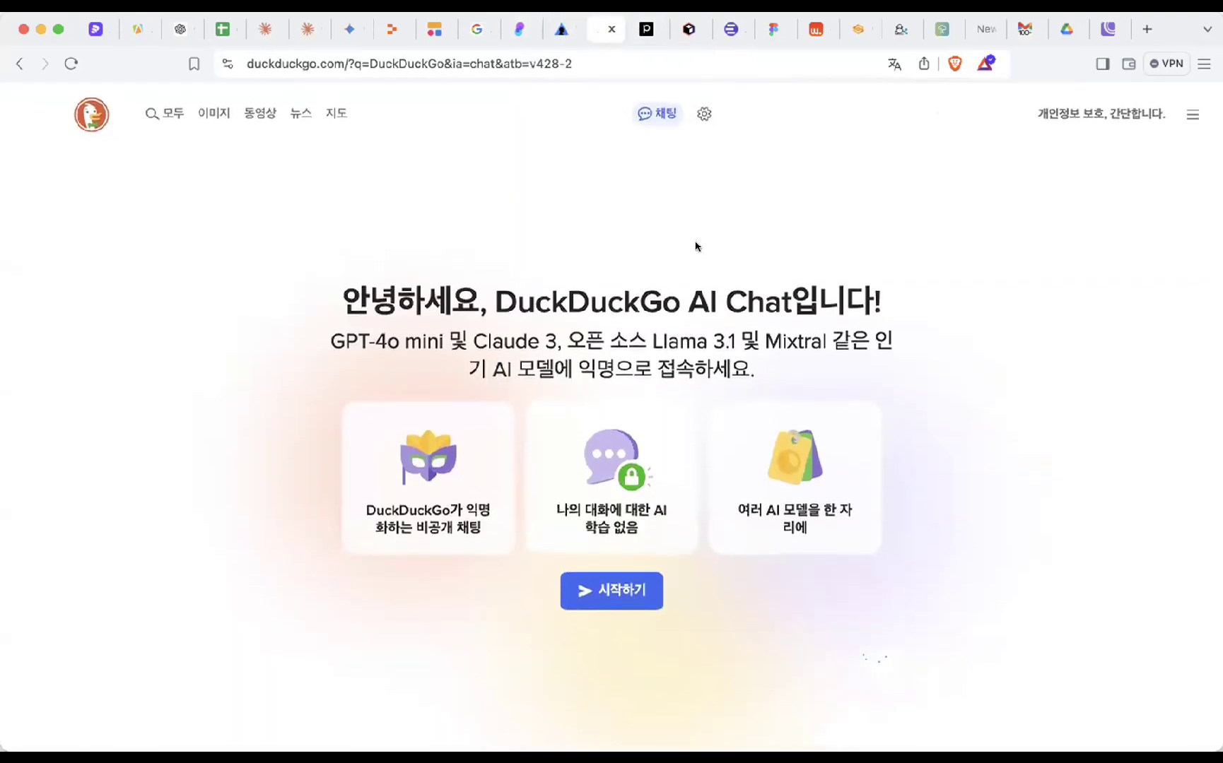
left_click(643, 30)
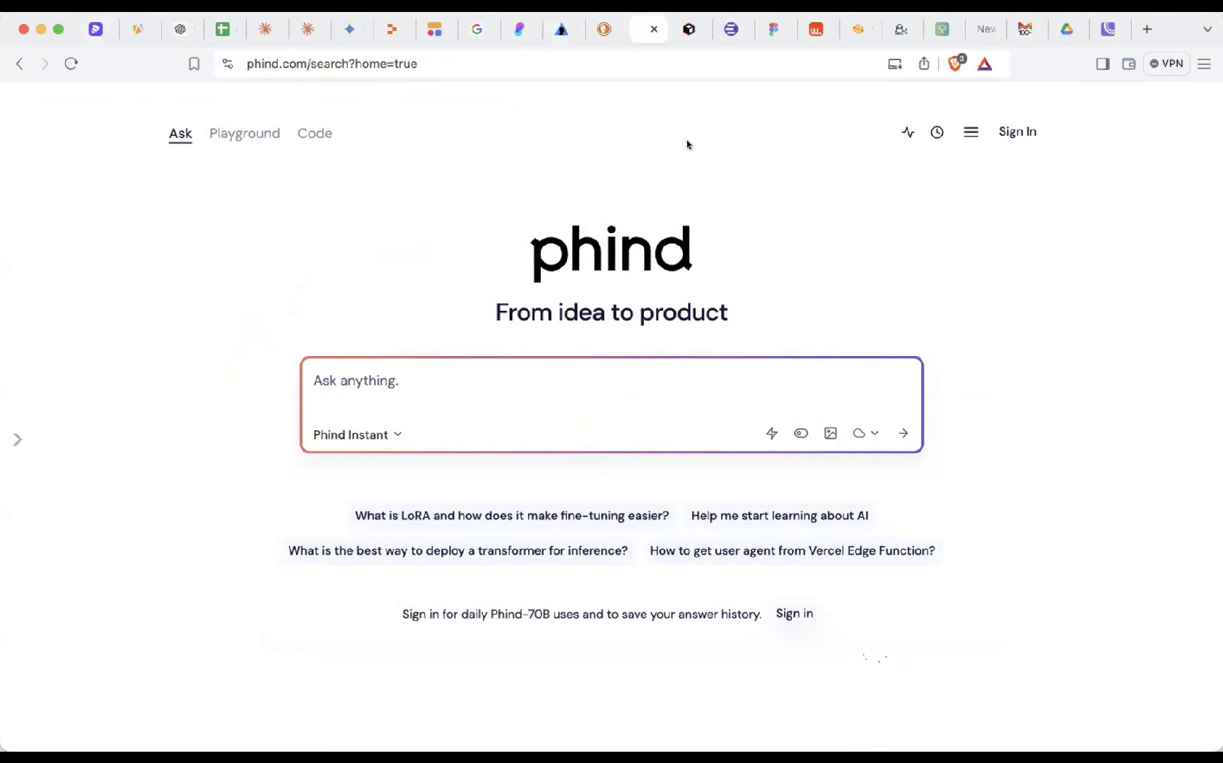
- Scroll through the Figma mock on Codia's AI UI design generator page
left_click(729, 31)
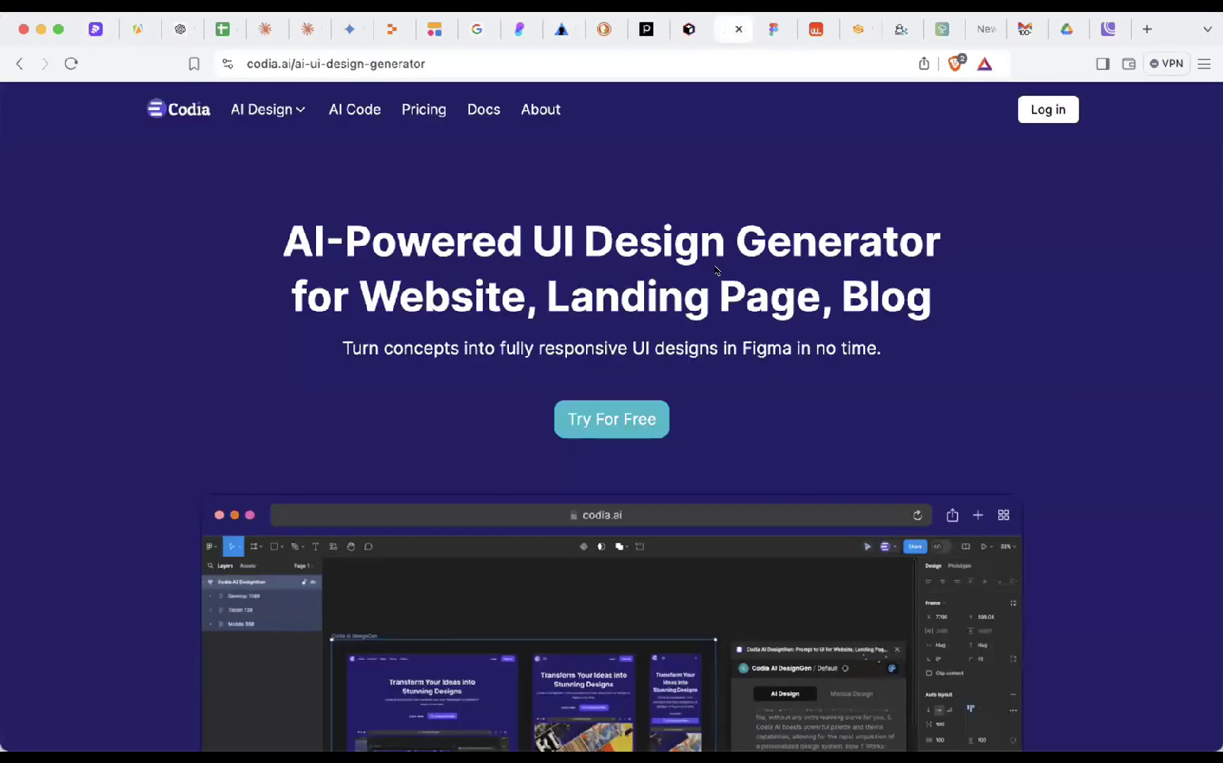
scroll(716, 270, "down", 1)
scroll(791, 308, "down", 8)
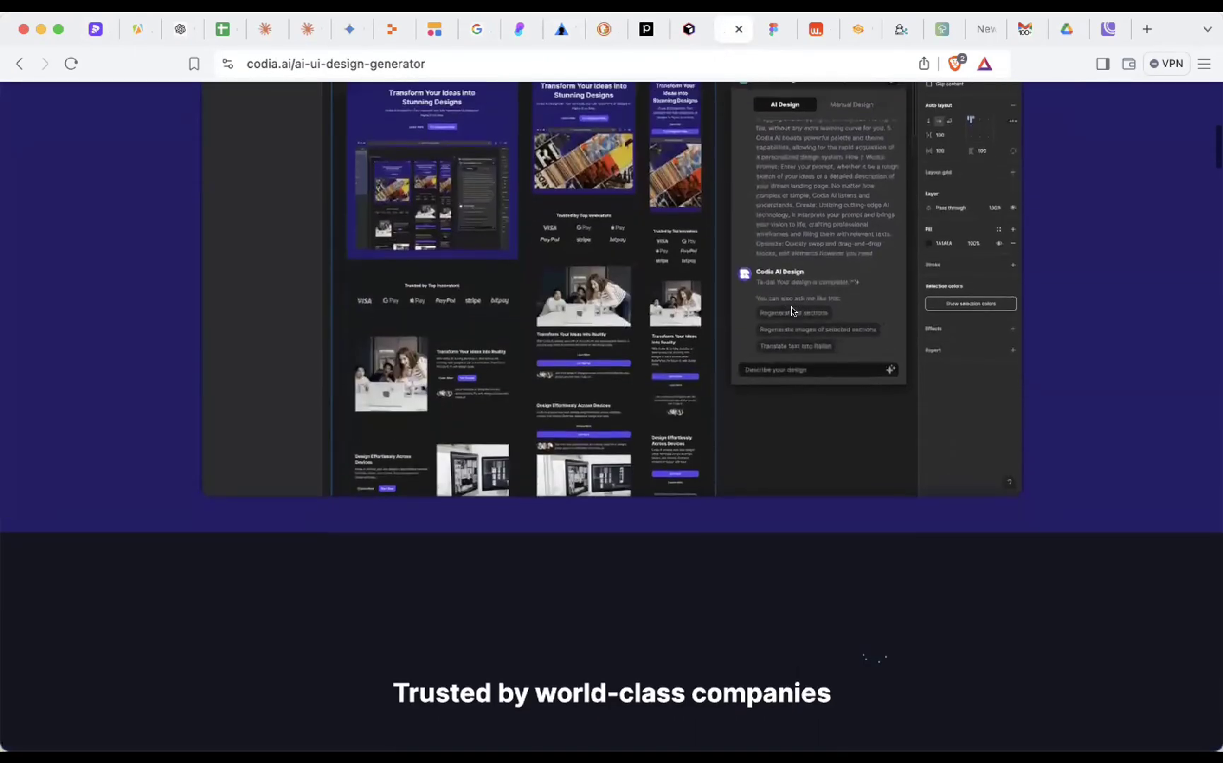
scroll(655, 301, "up", 2)
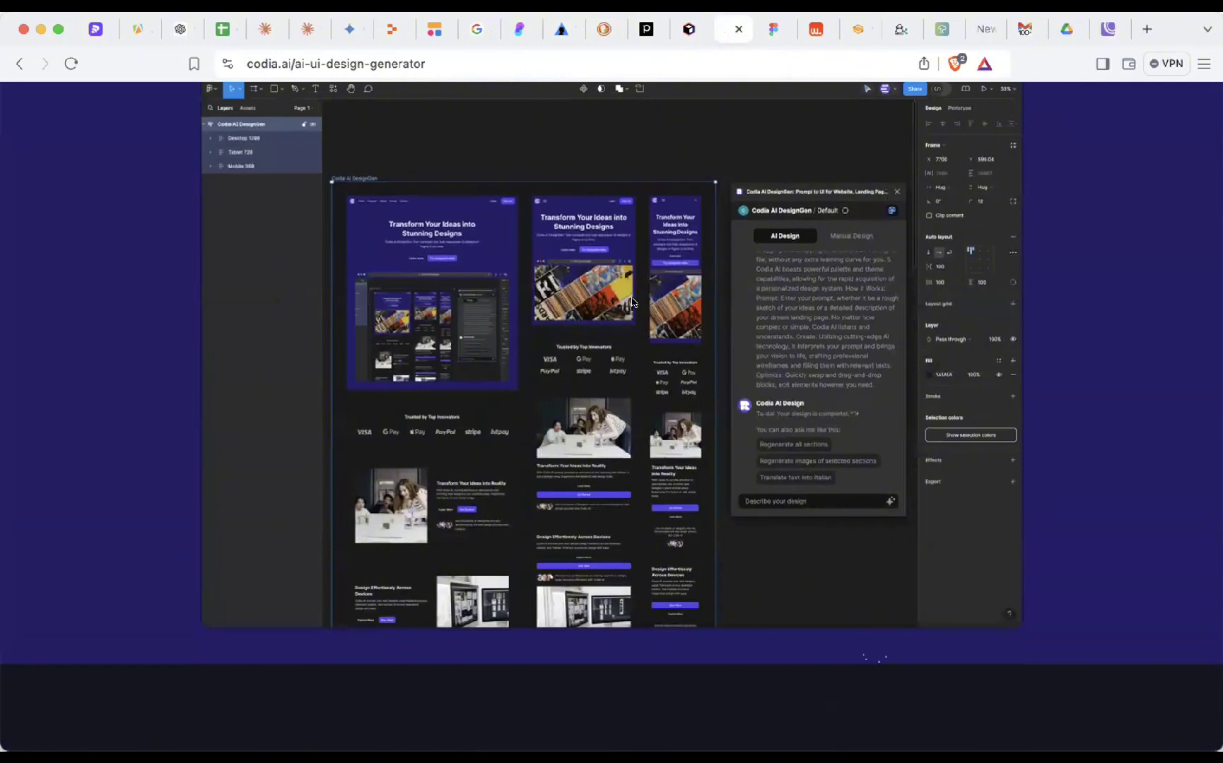
scroll(631, 303, "up", 3)
scroll(631, 303, "down", 1)
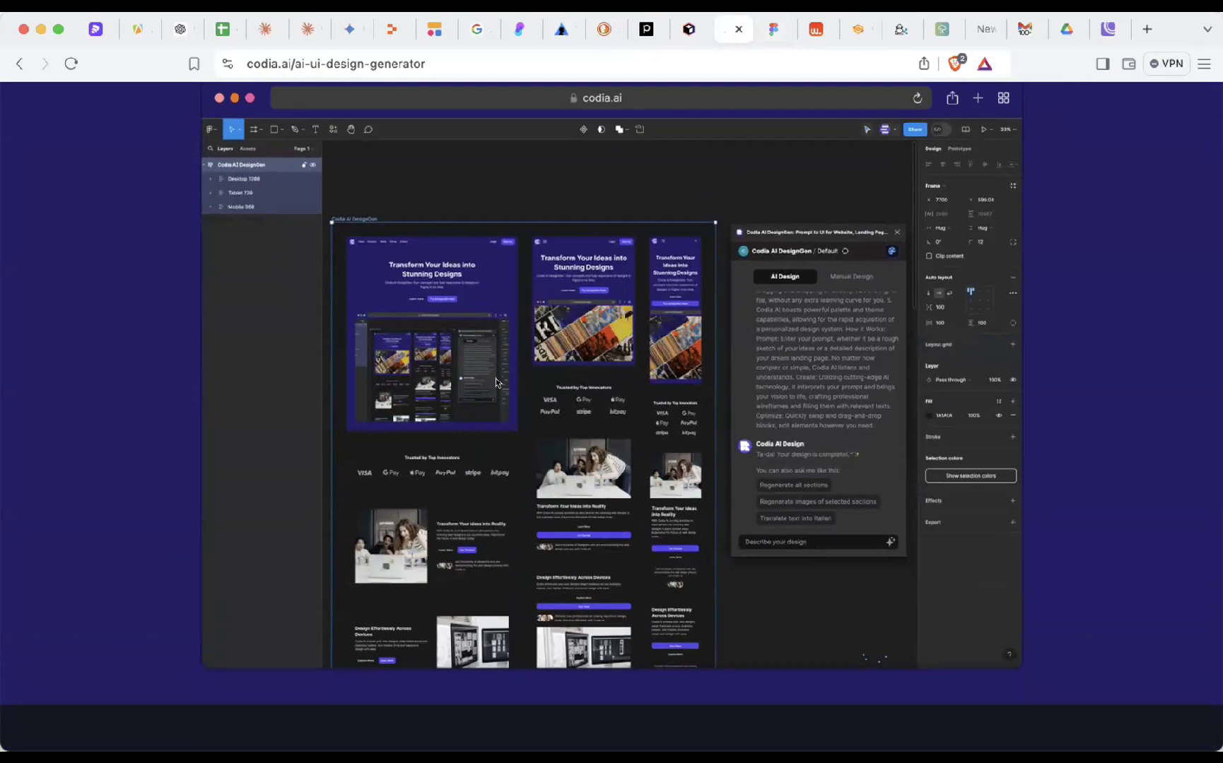
scroll(496, 382, "down", 2)
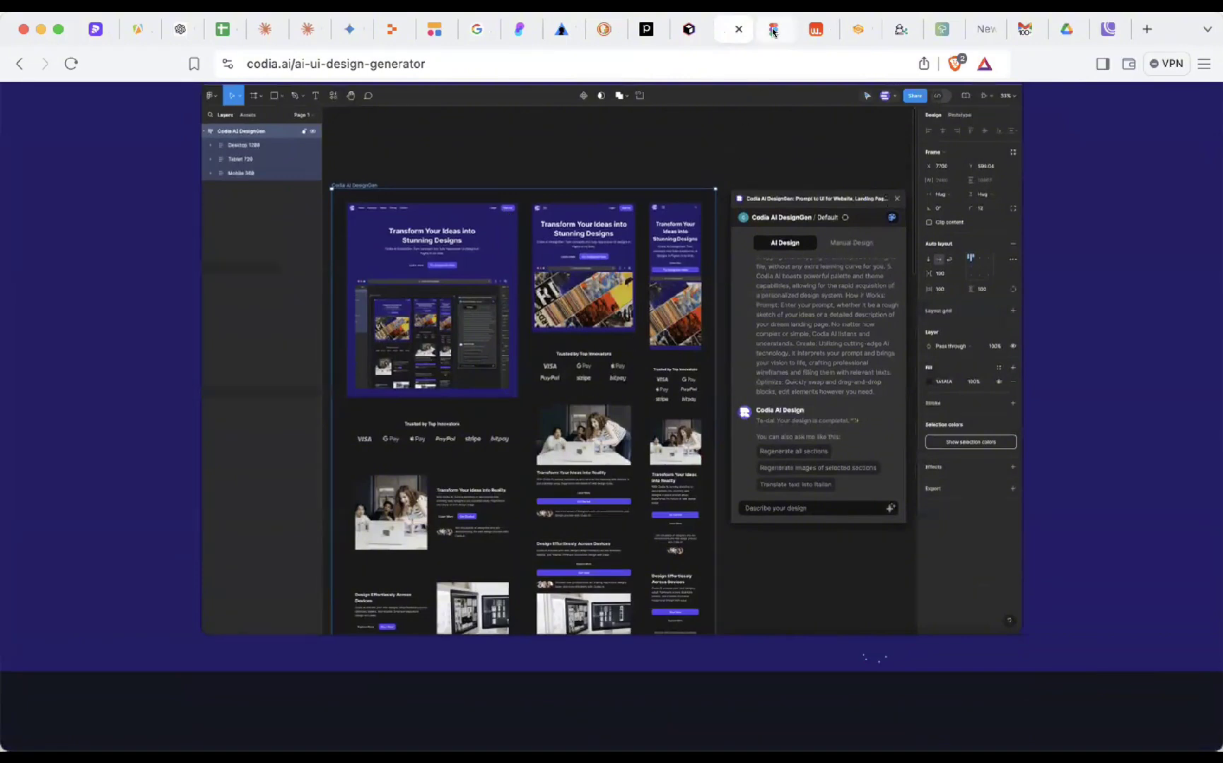
- Go to the lmarena.ai Chatbot Arena and place the cursor in its prompt box
left_click(861, 30)
scroll(542, 406, "down", 10)
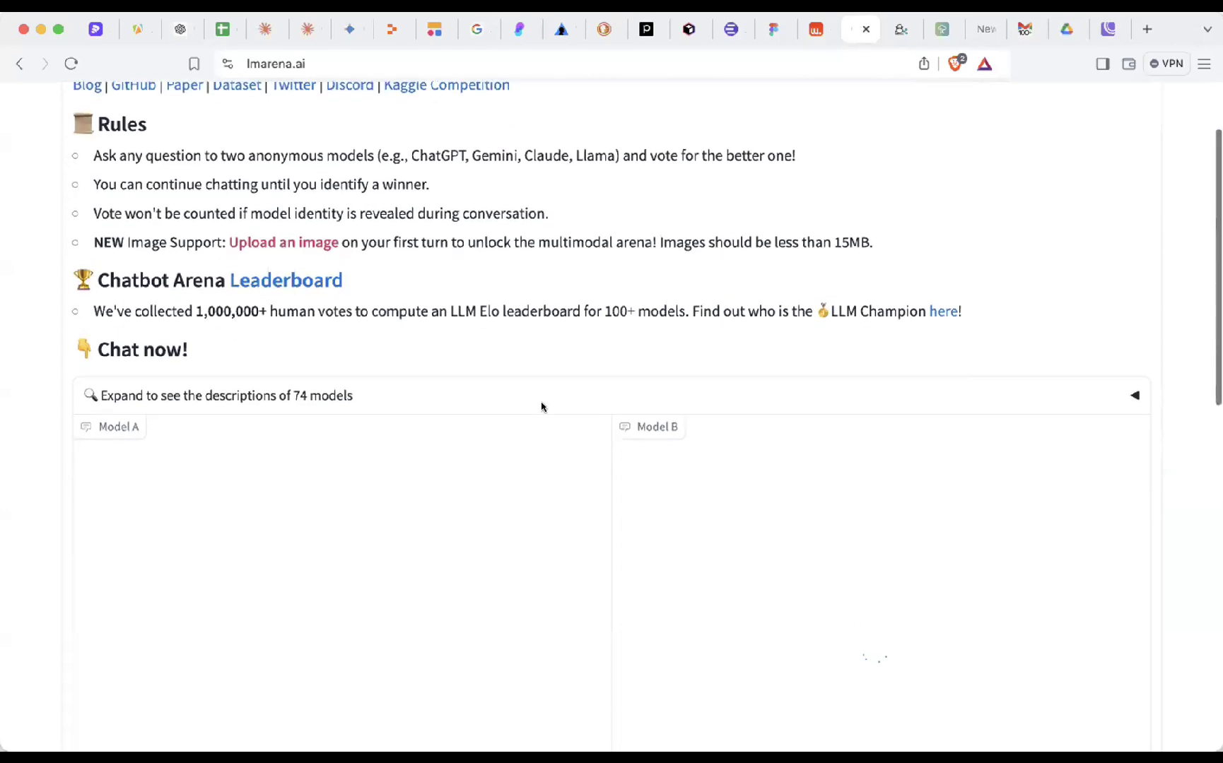
scroll(542, 406, "down", 3)
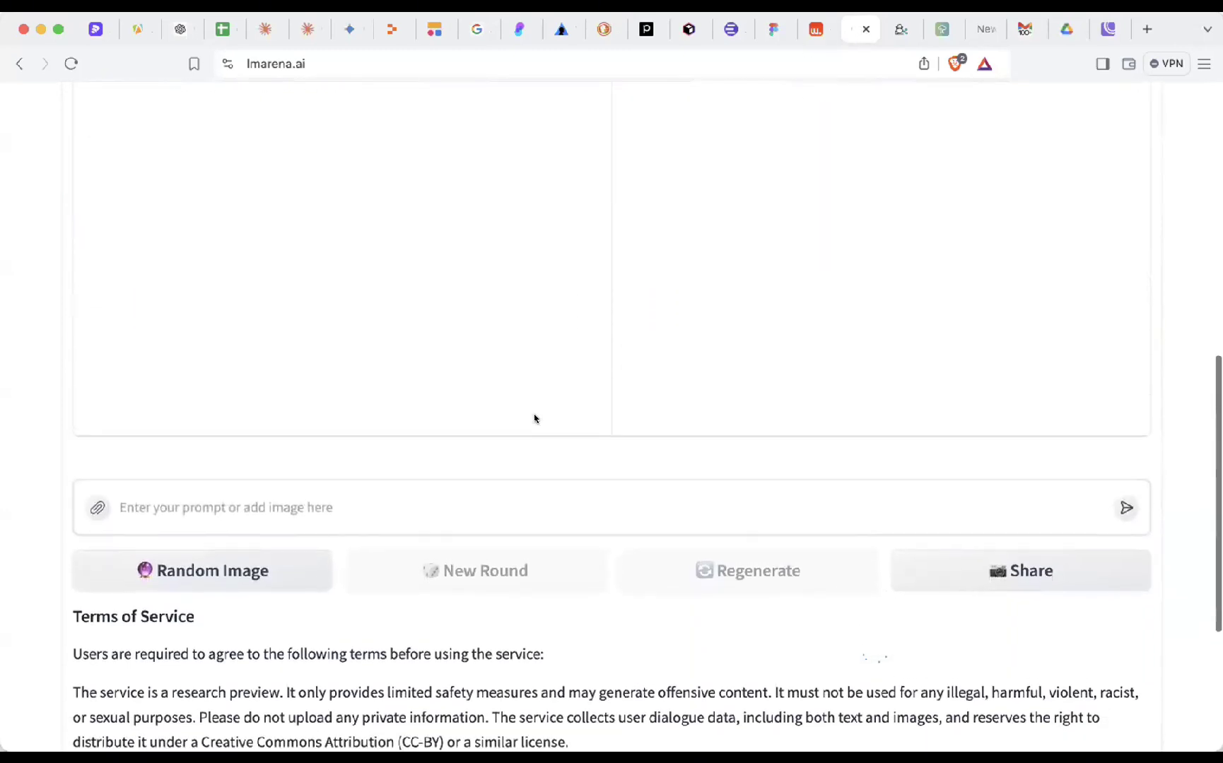
left_click(398, 504)
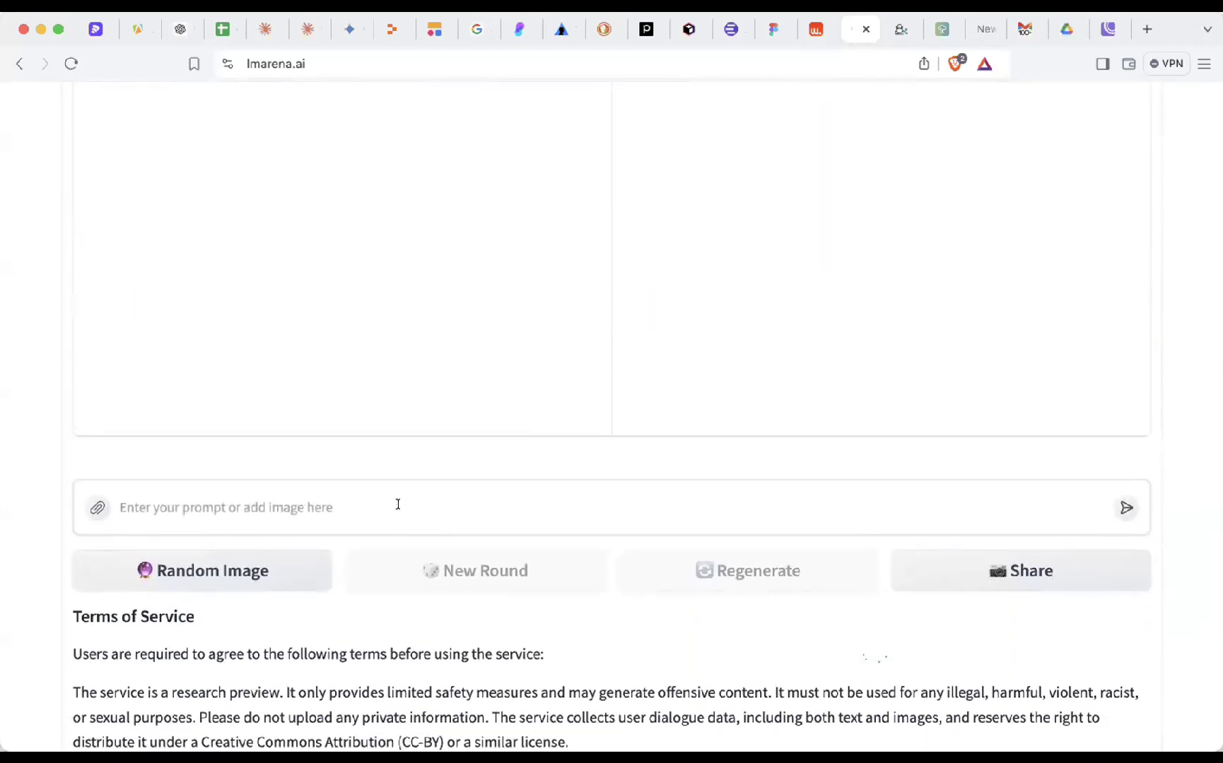